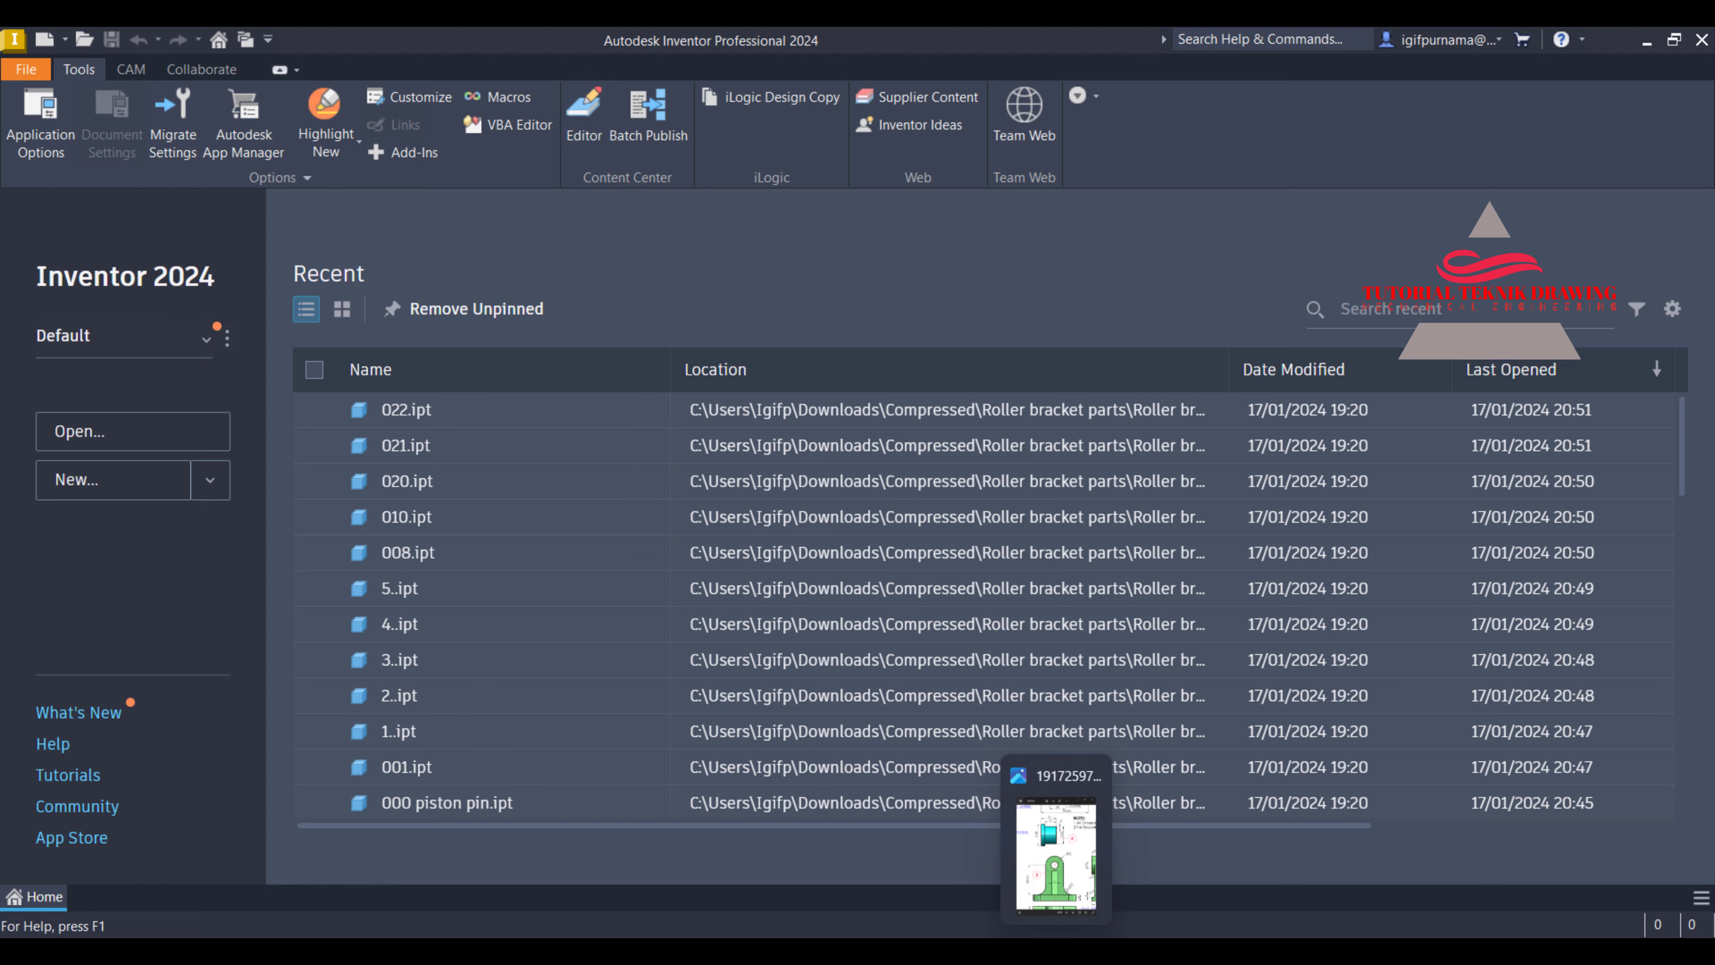
# Switch to the reference drawing in the image viewer and examine the Belt Roller Support Assembly views and parts list
pyautogui.hotkey('alt', 'Tab')
pyautogui.scroll(-5, 1288, 677)
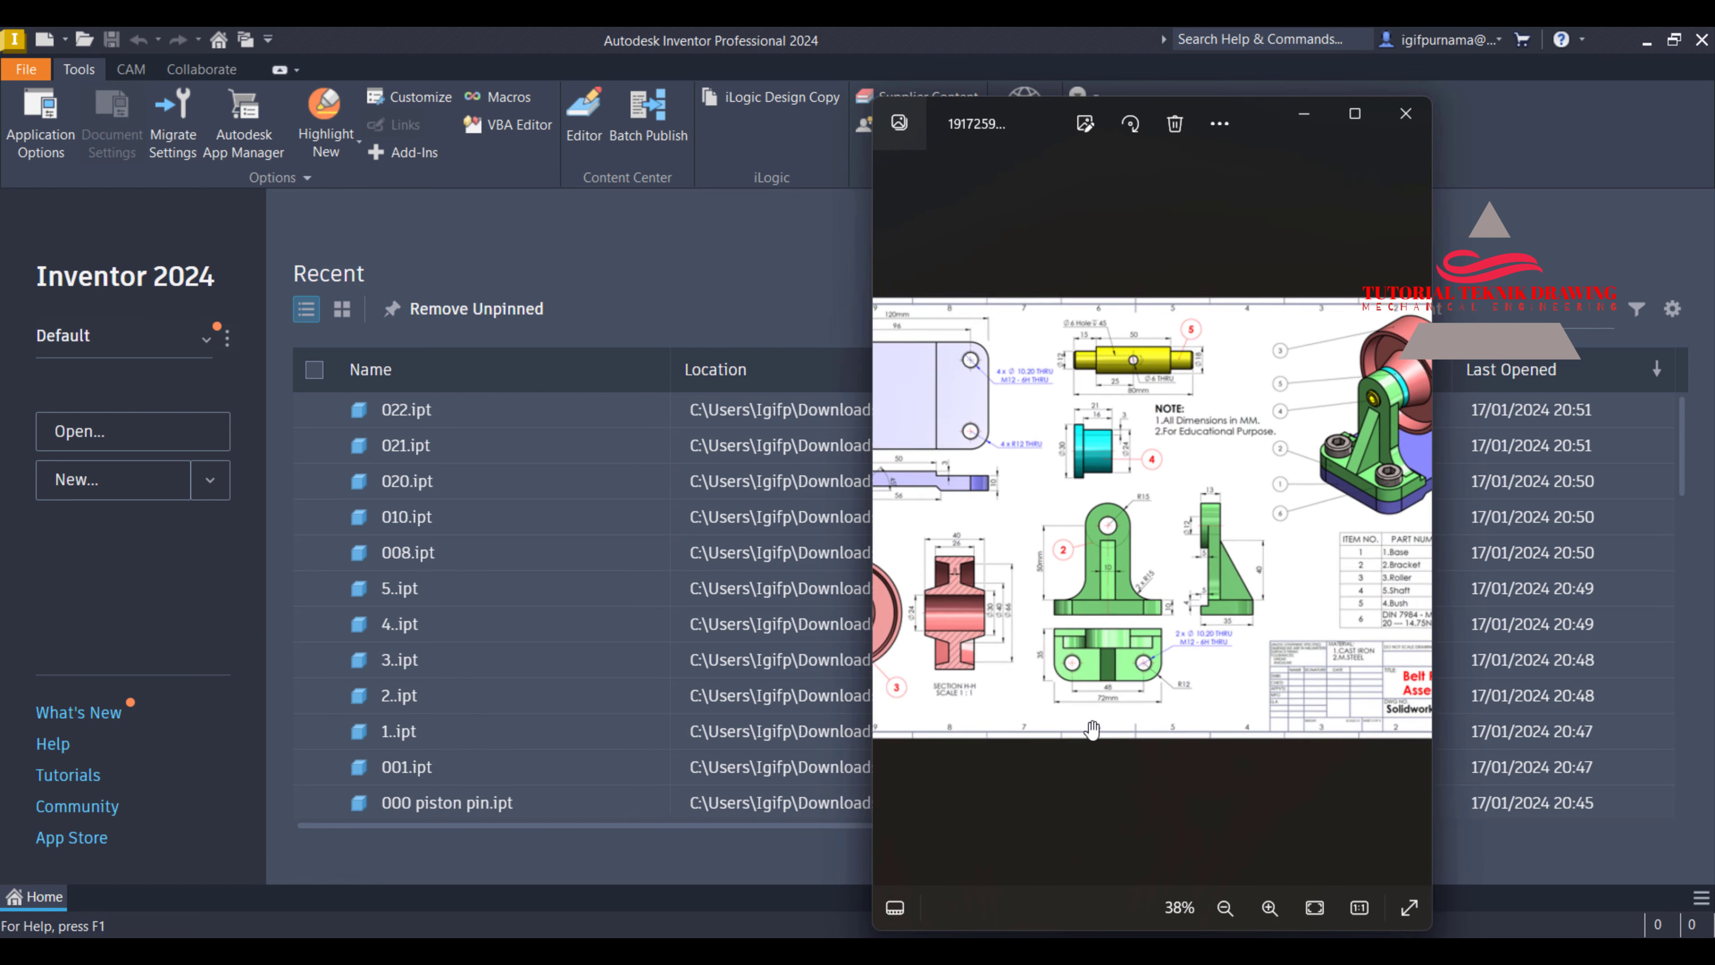
pyautogui.scroll(1, 1288, 677)
pyautogui.scroll(5, 1288, 677)
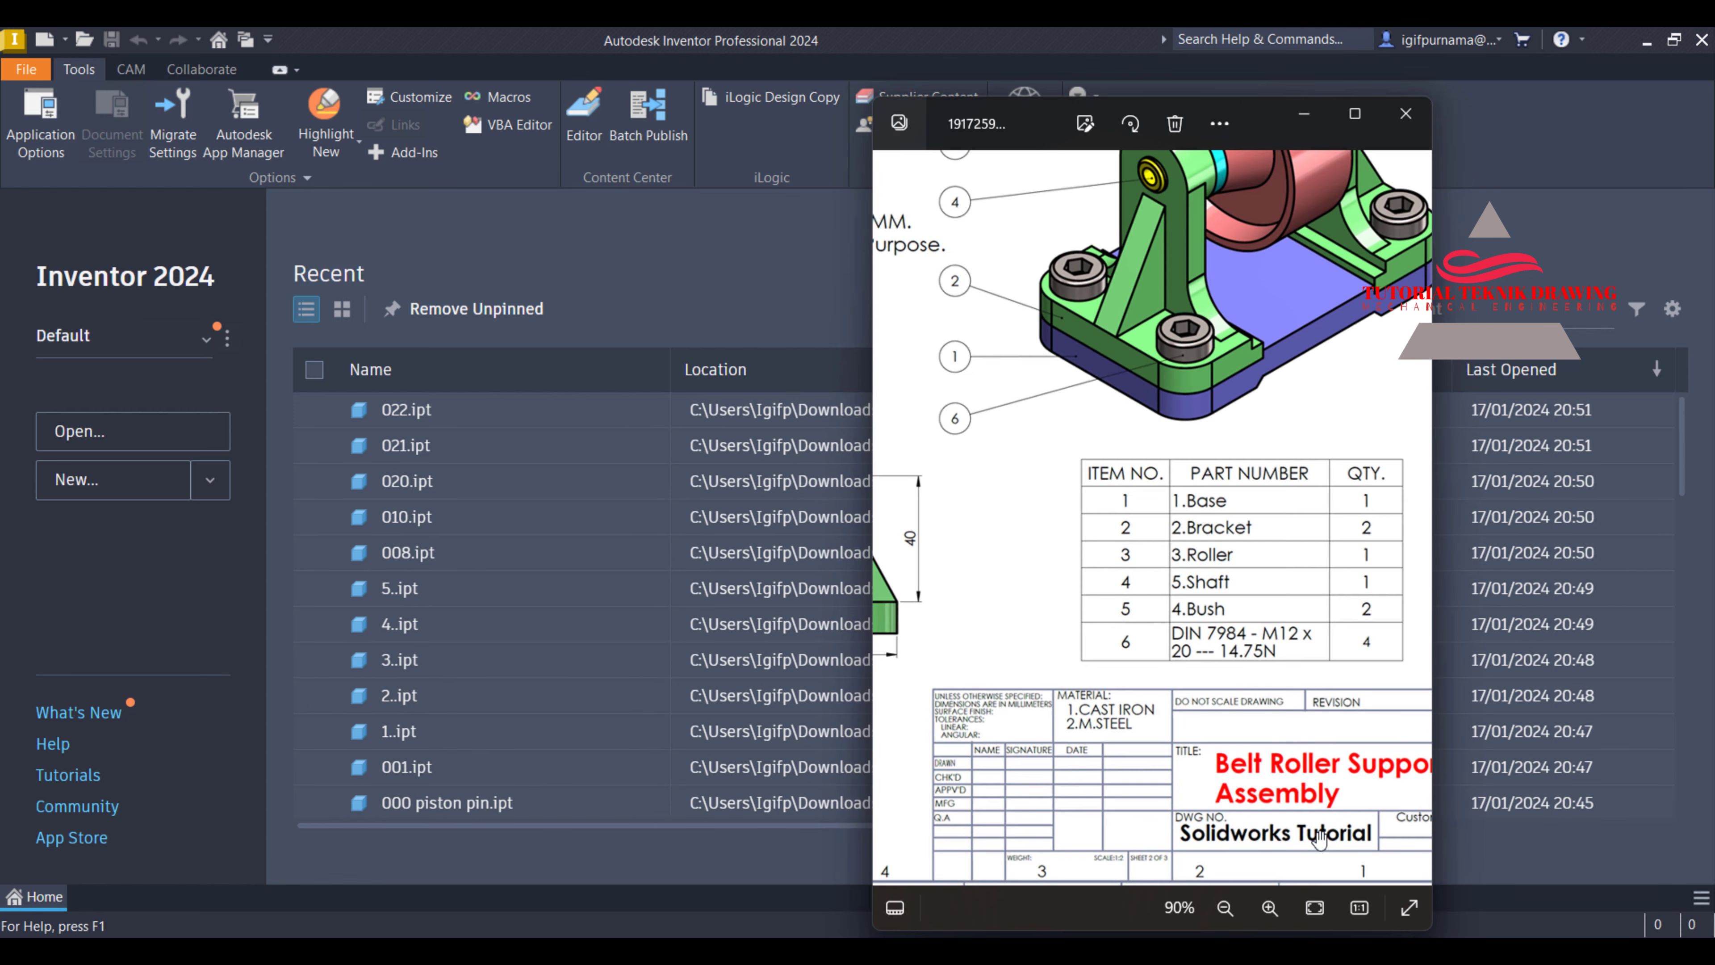
pyautogui.scroll(-3, 1258, 721)
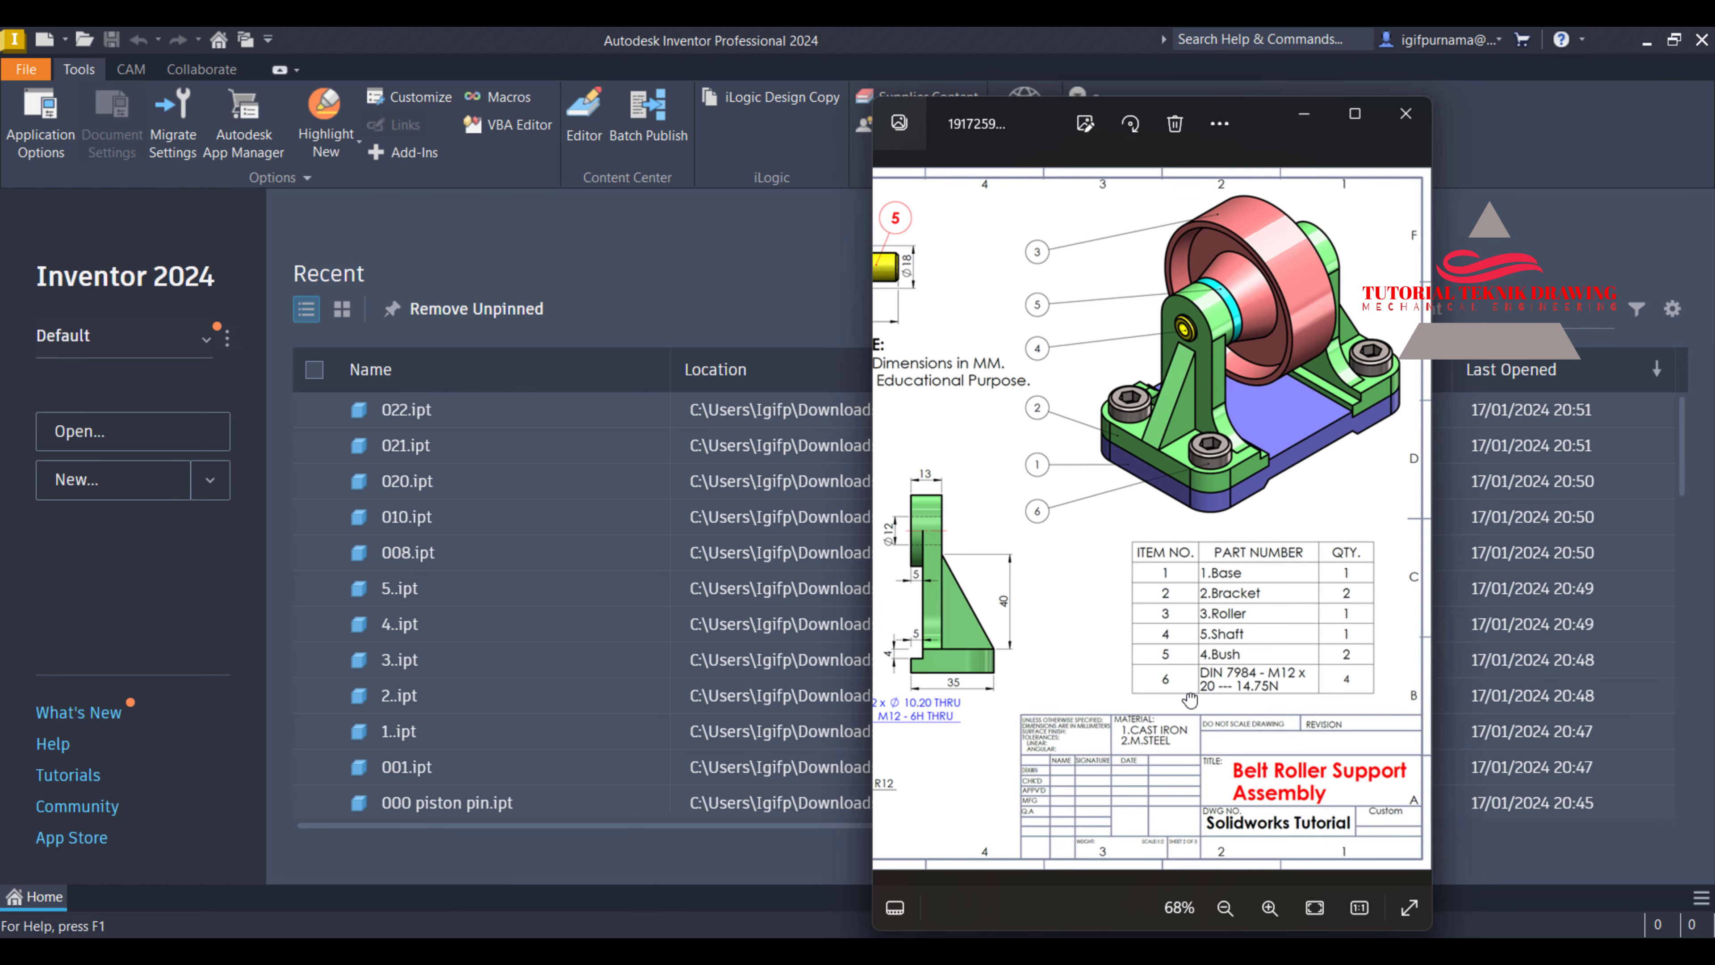
pyautogui.scroll(-4, 1258, 721)
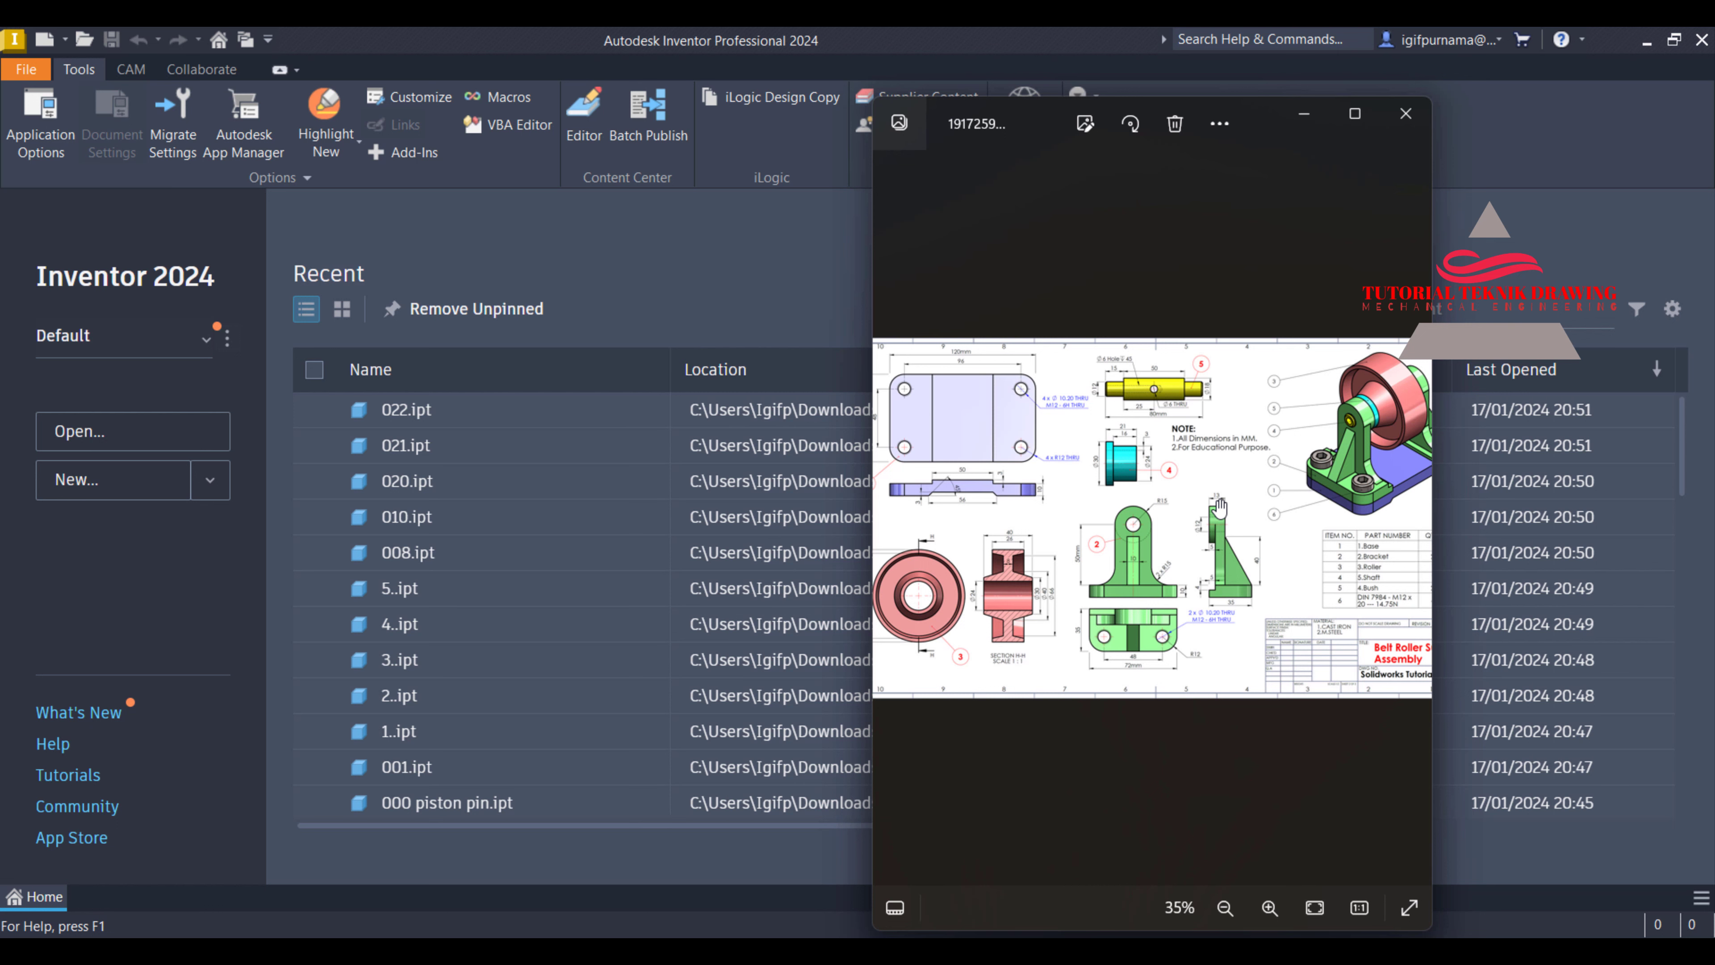
pyautogui.click(571, 260)
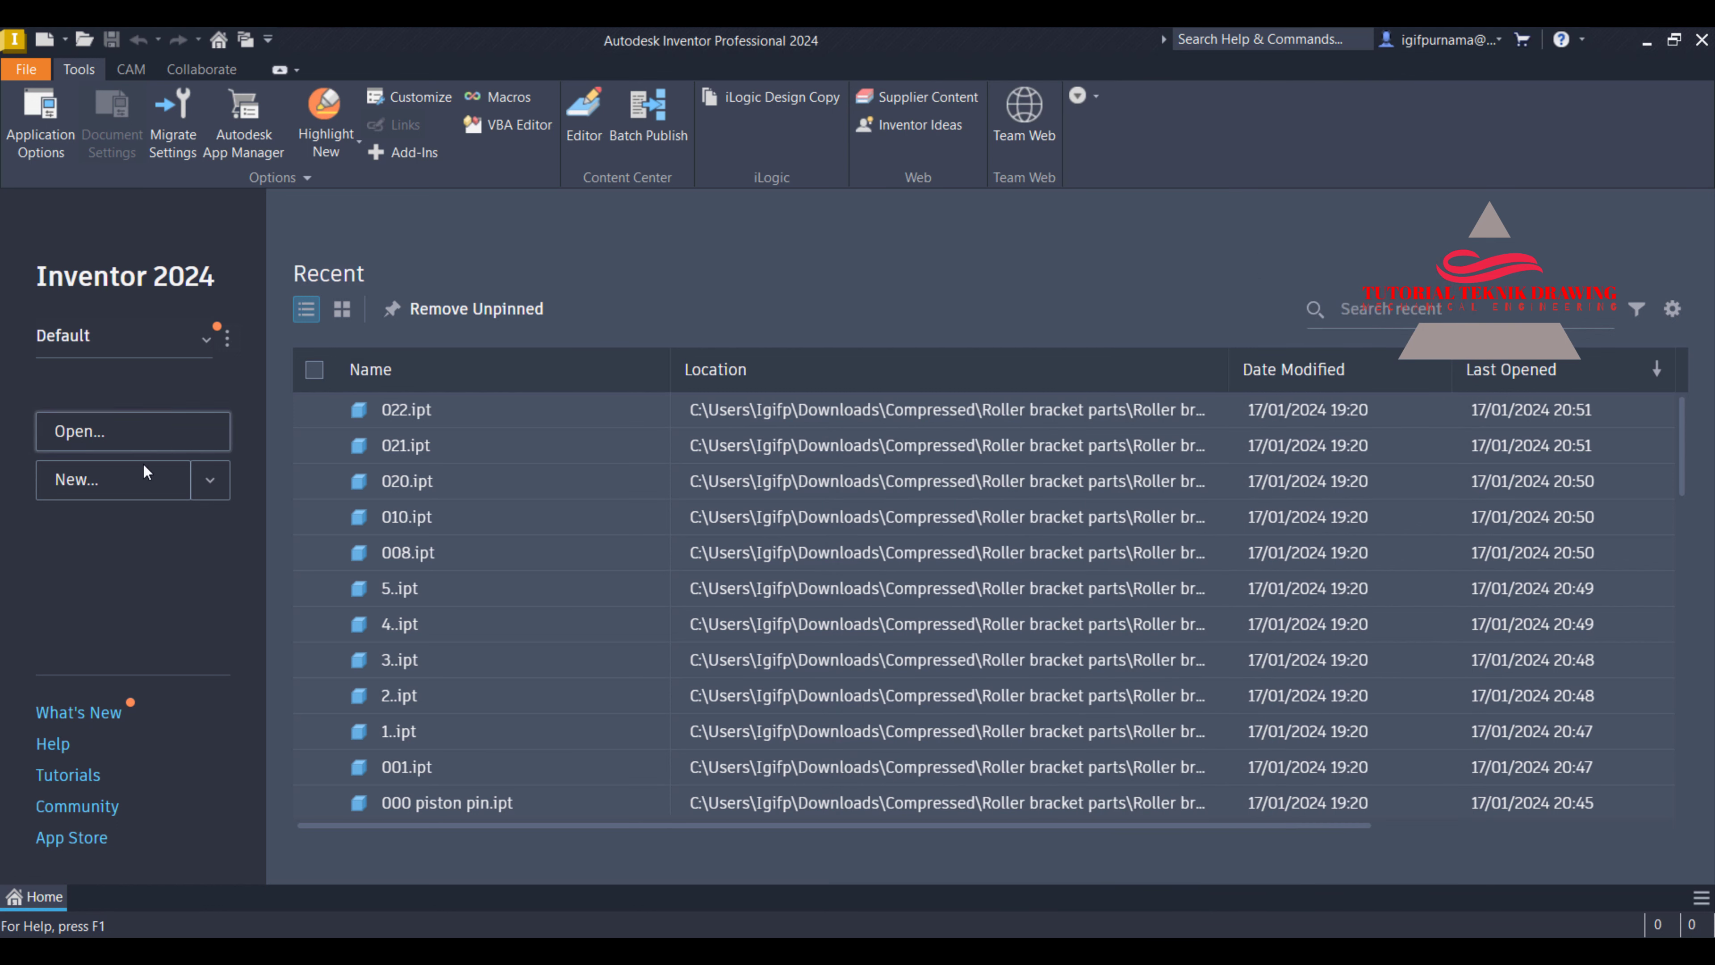
# Create a new part file from the metric Standard (mm).ipt template
pyautogui.click(109, 485)
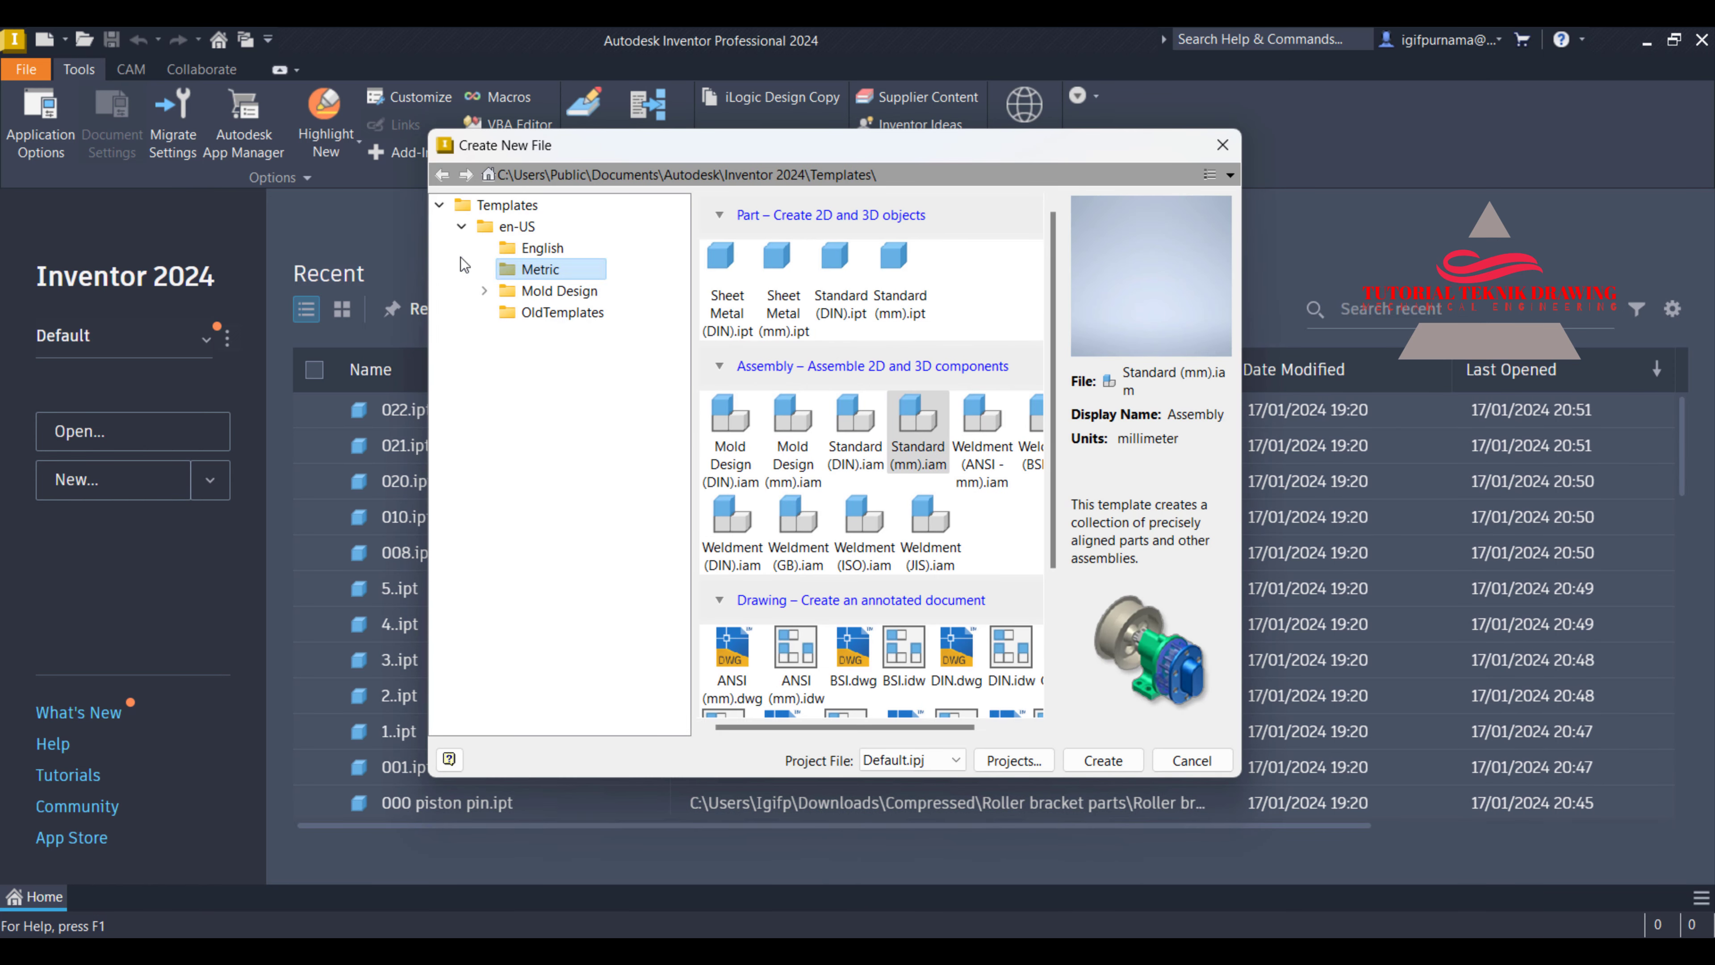
pyautogui.click(524, 206)
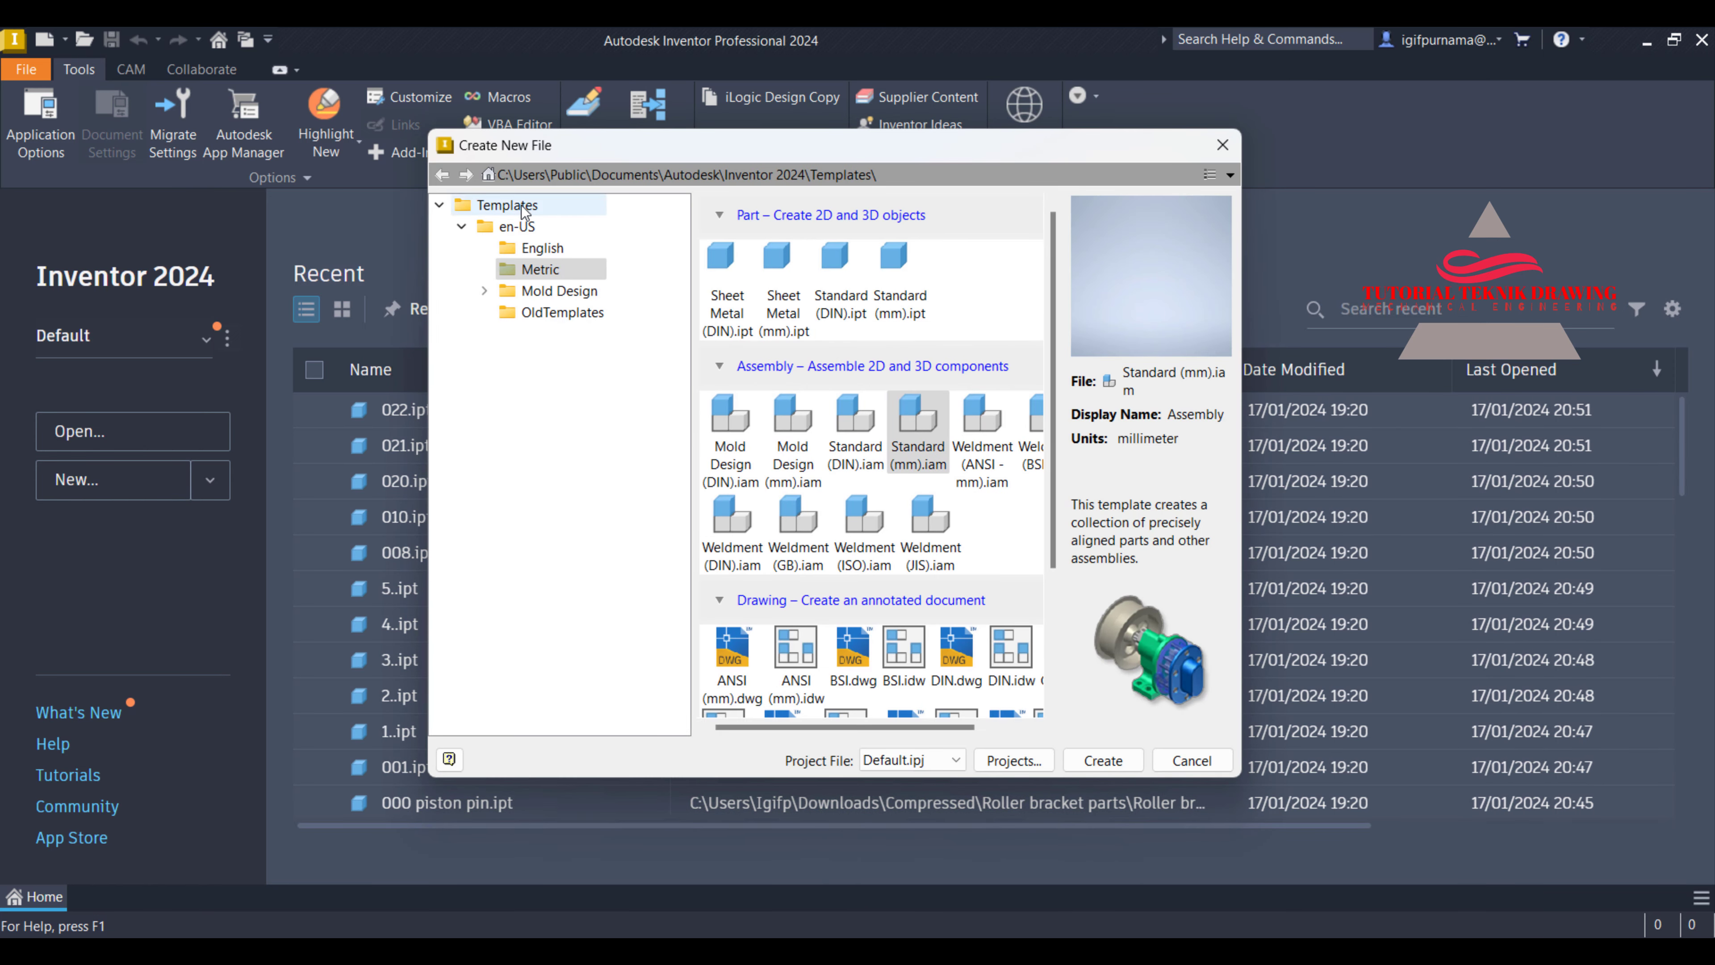
pyautogui.click(540, 269)
pyautogui.click(896, 290)
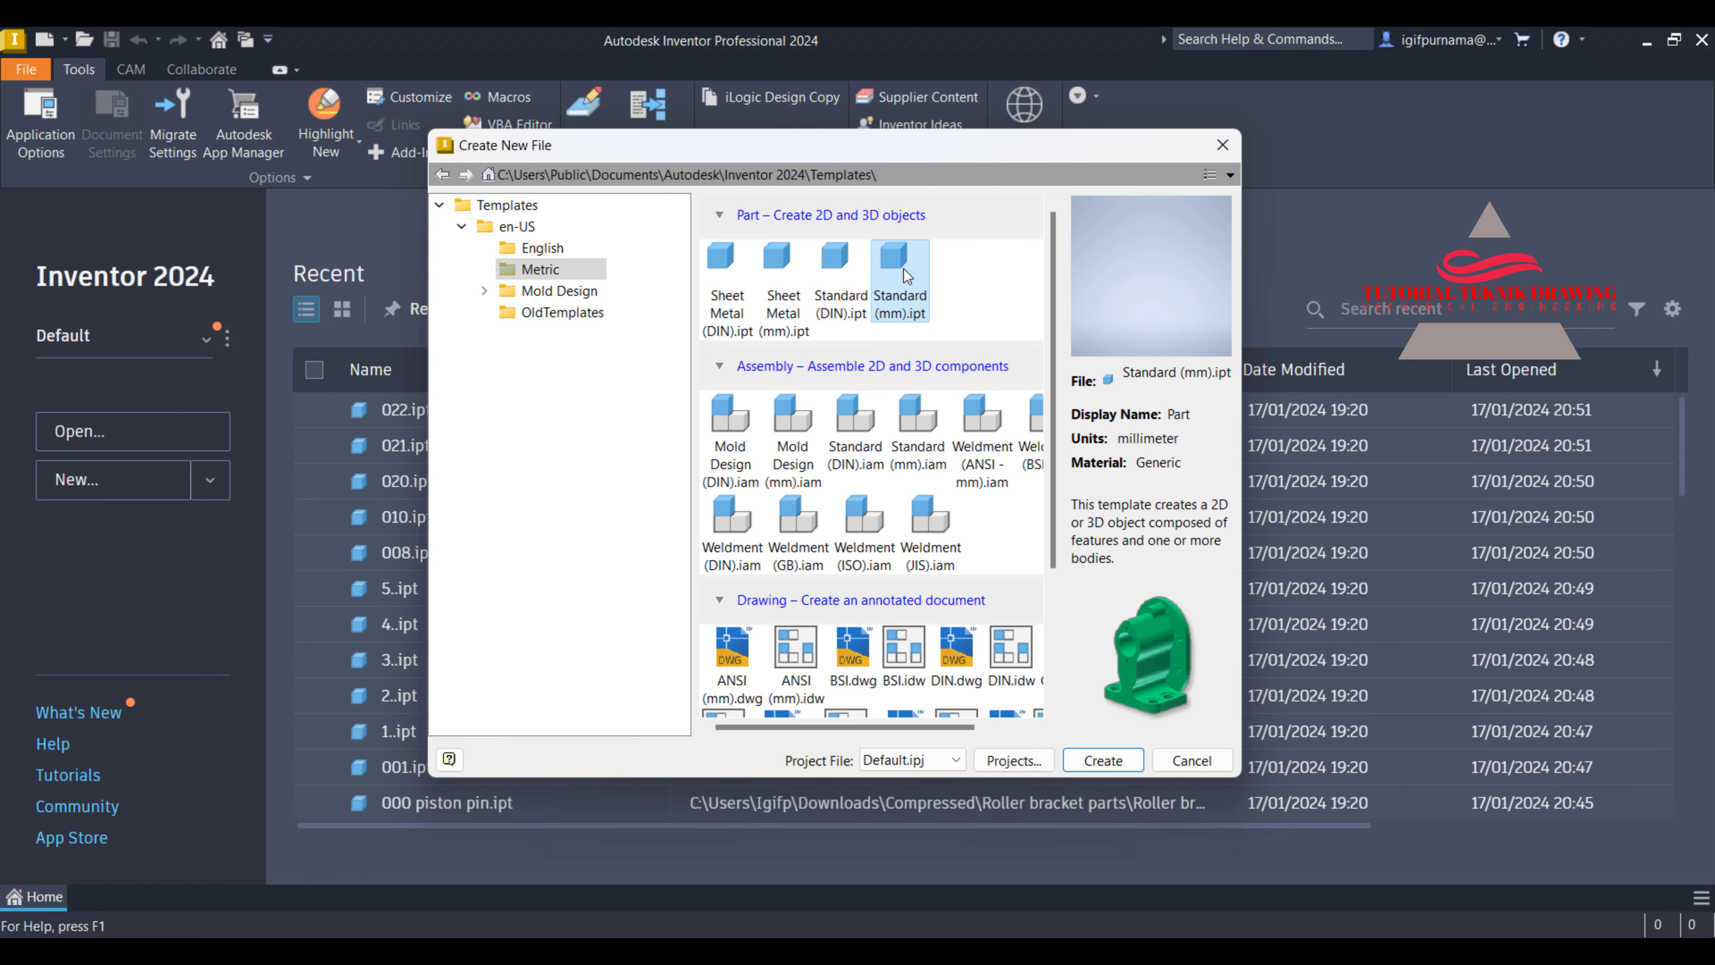
pyautogui.click(1102, 760)
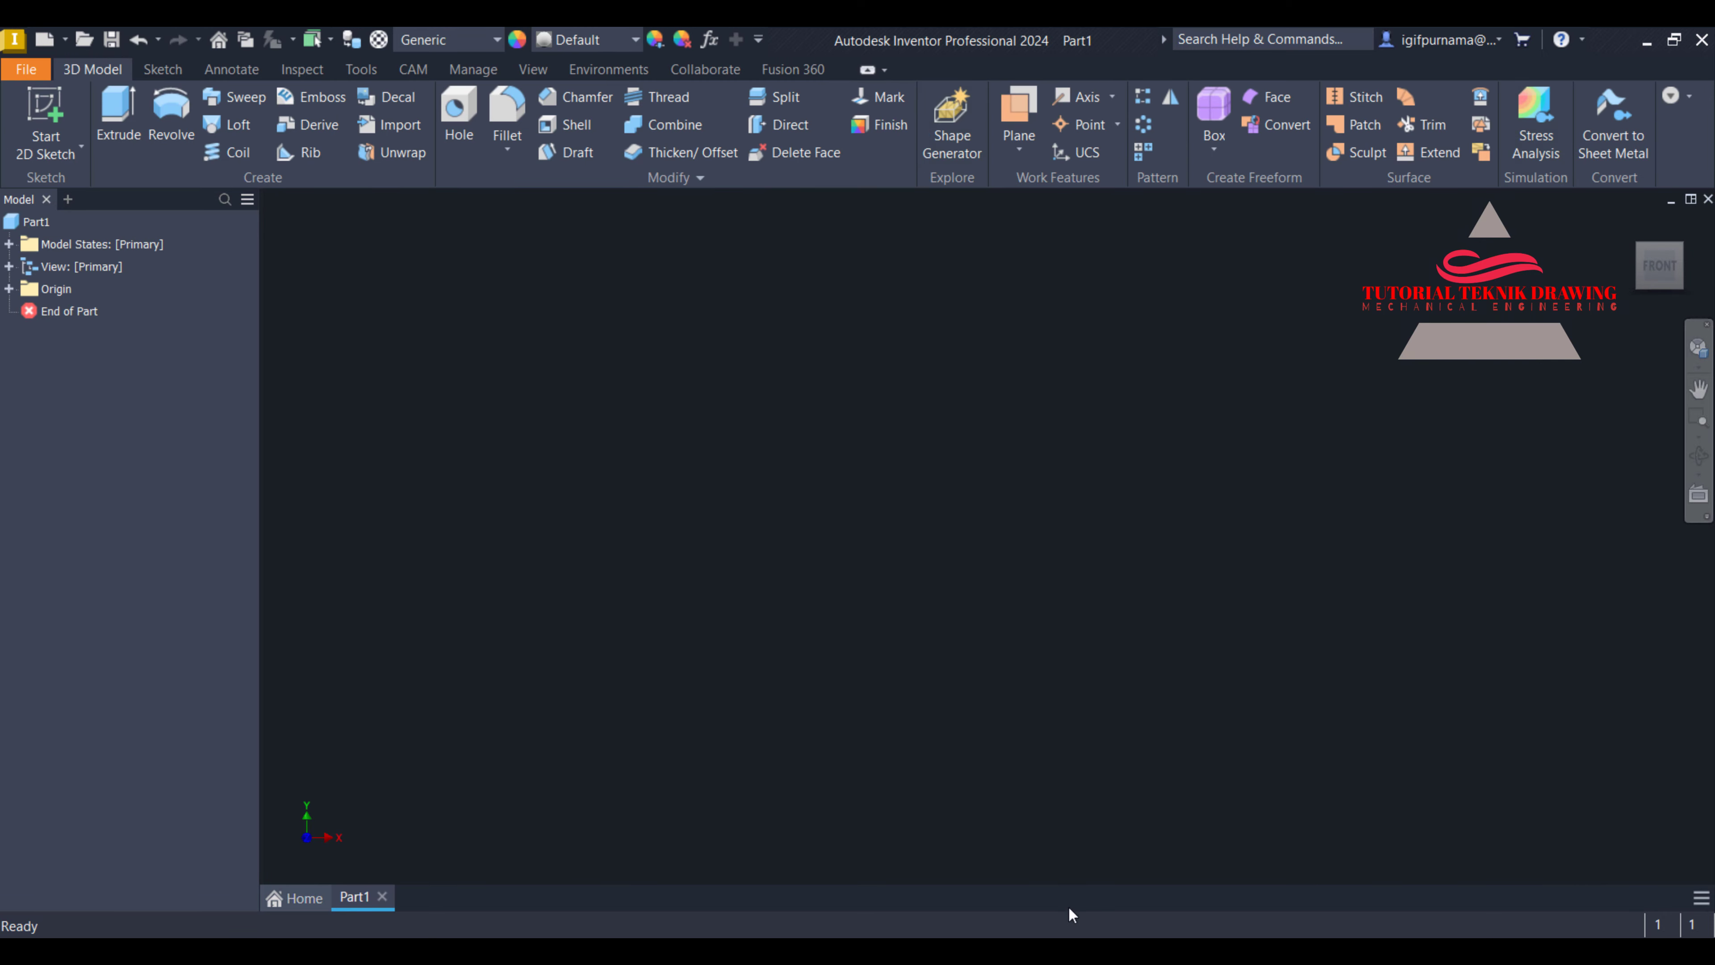
# Switch to the reference drawing, examine the base plate's top and side view dimensions, and return to the part
pyautogui.hotkey('alt', 'Tab')
pyautogui.scroll(5, 1041, 516)
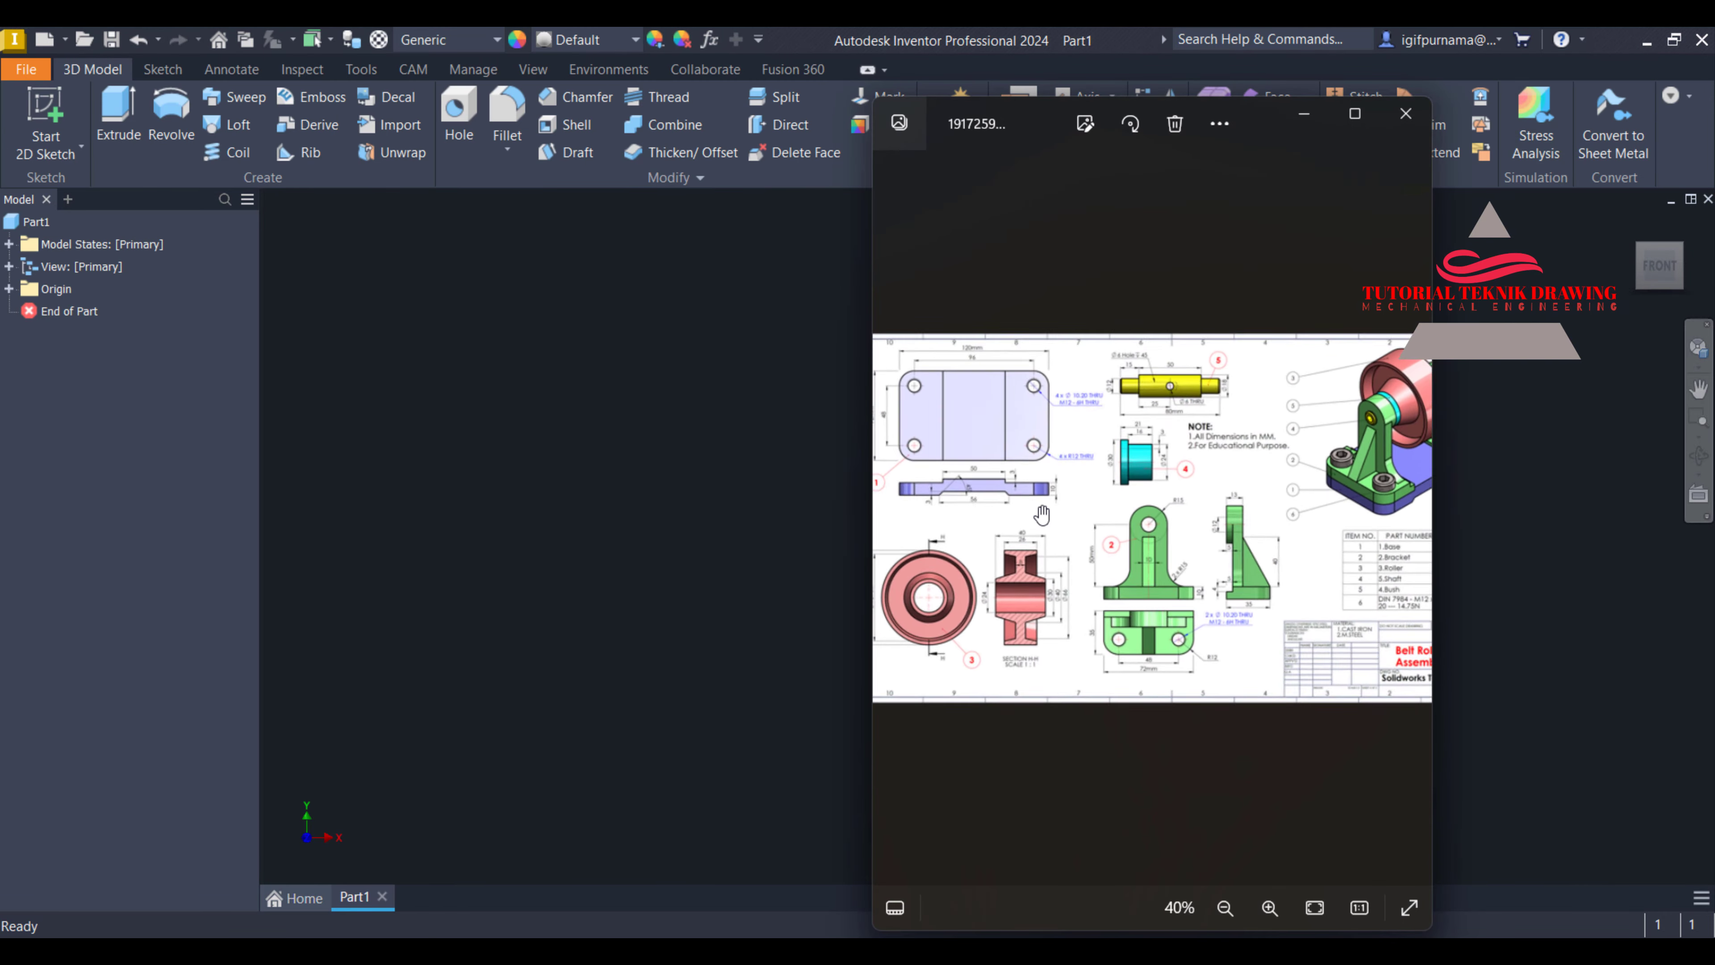
pyautogui.scroll(2, 1029, 530)
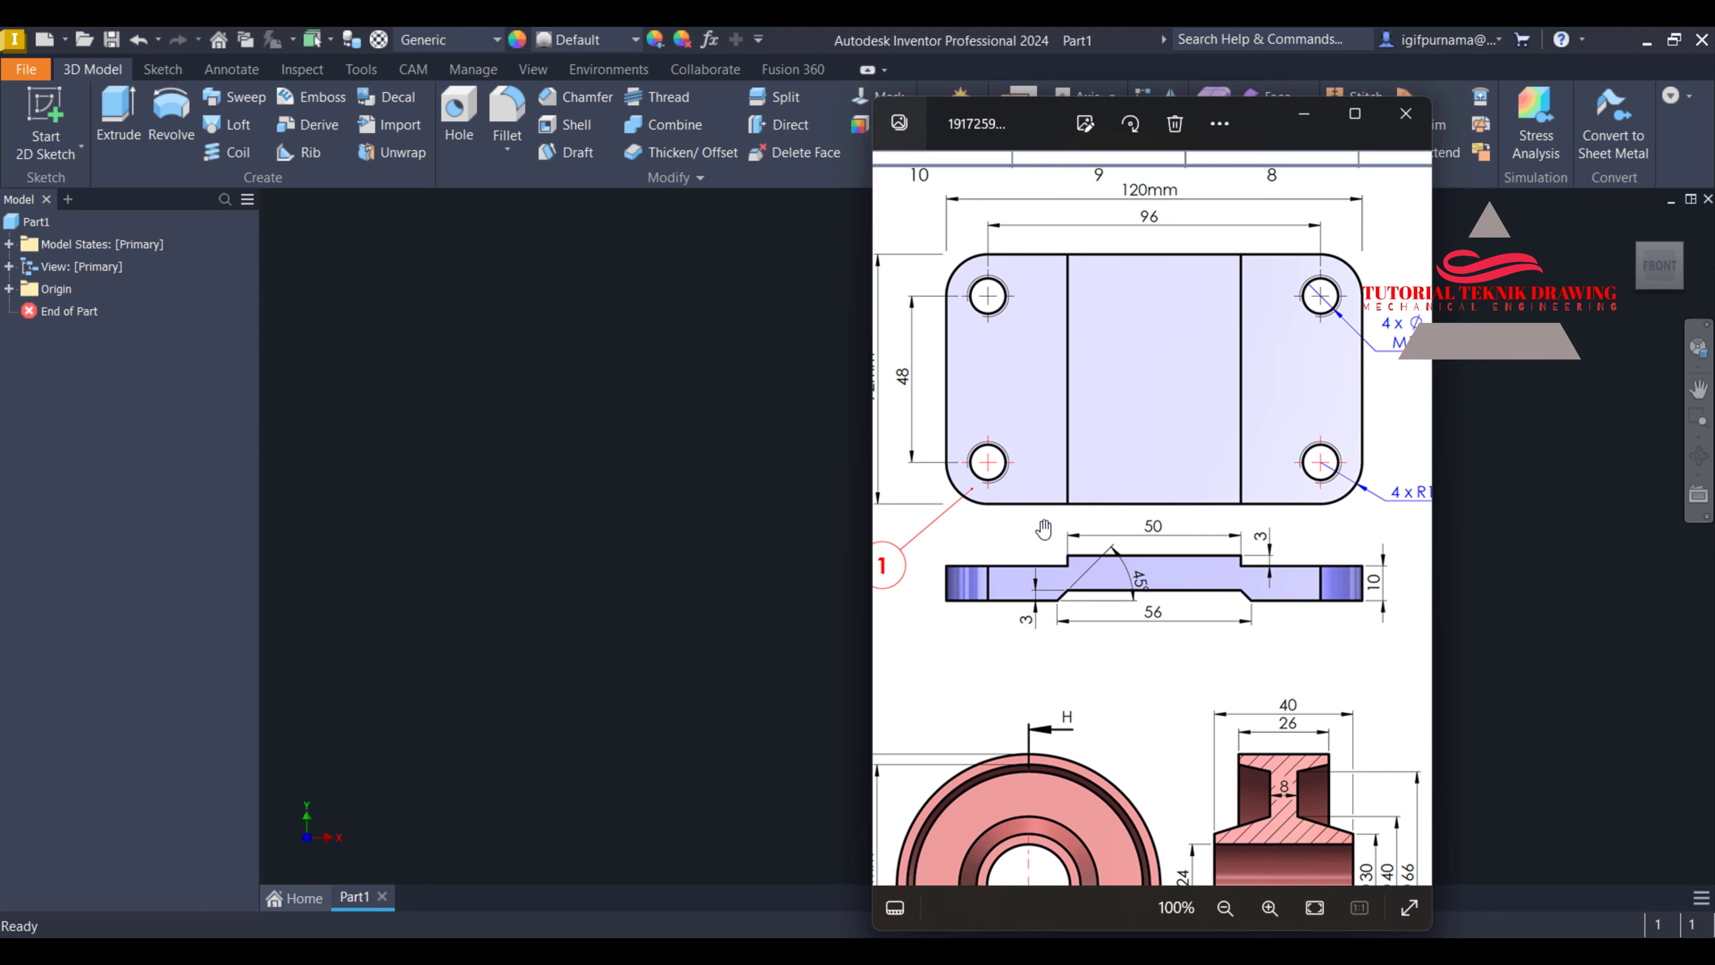
pyautogui.scroll(-4, 1138, 349)
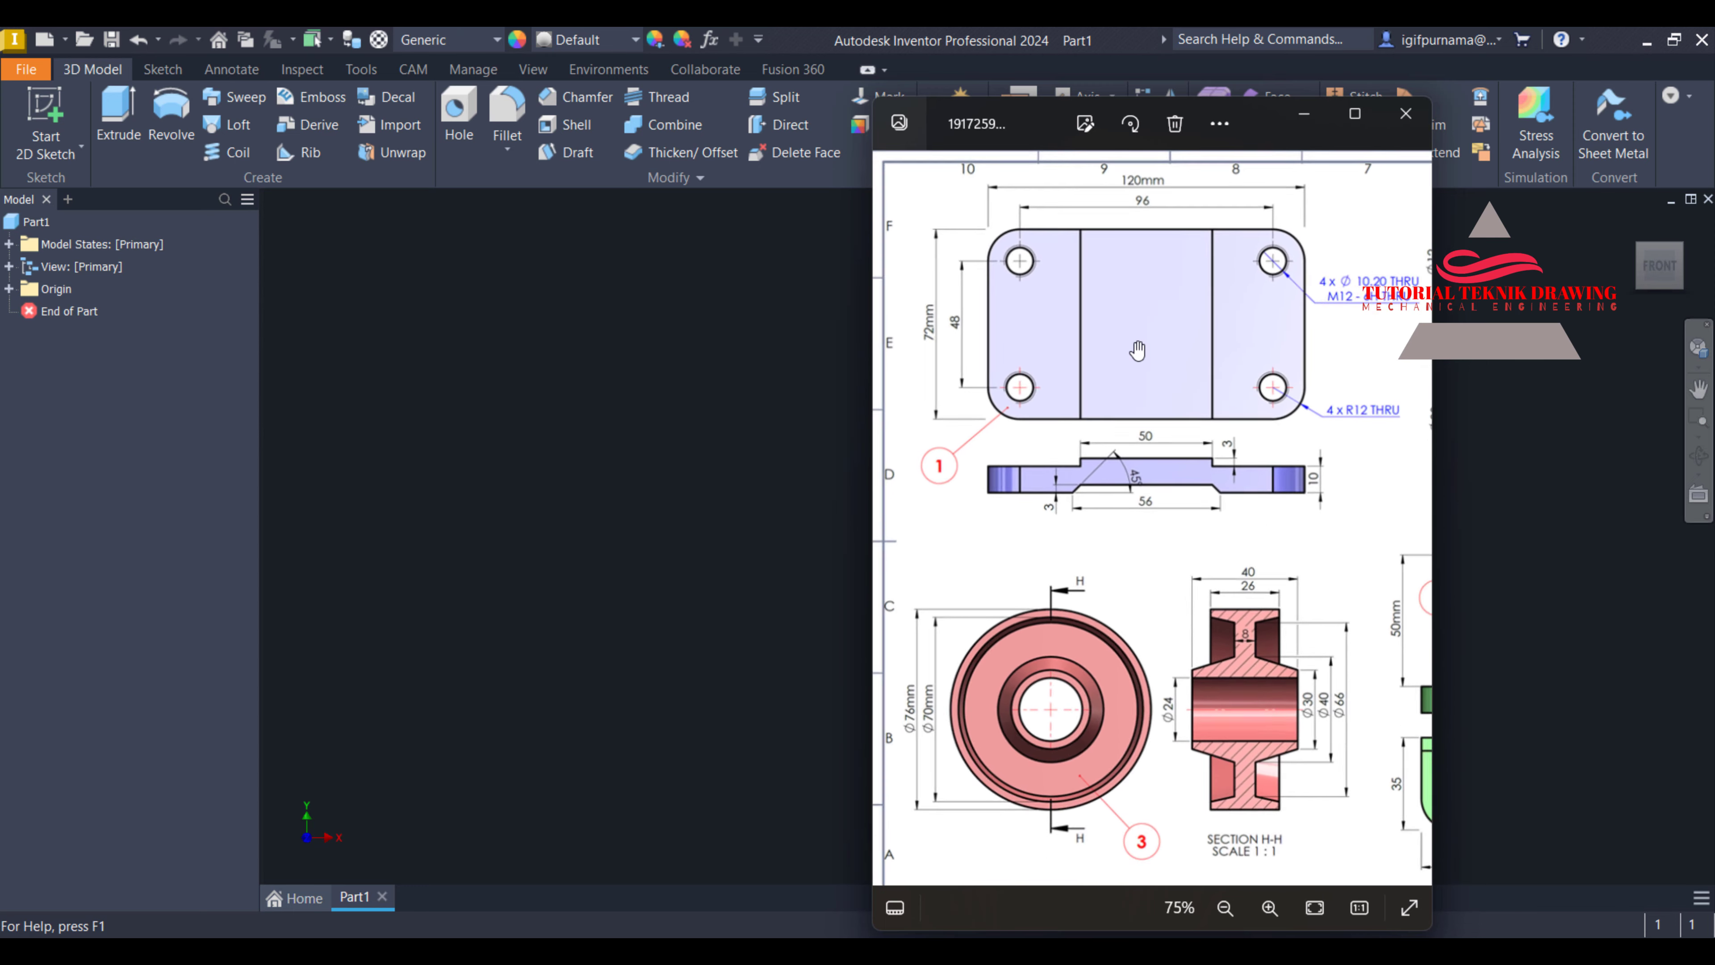
pyautogui.scroll(5, 1138, 349)
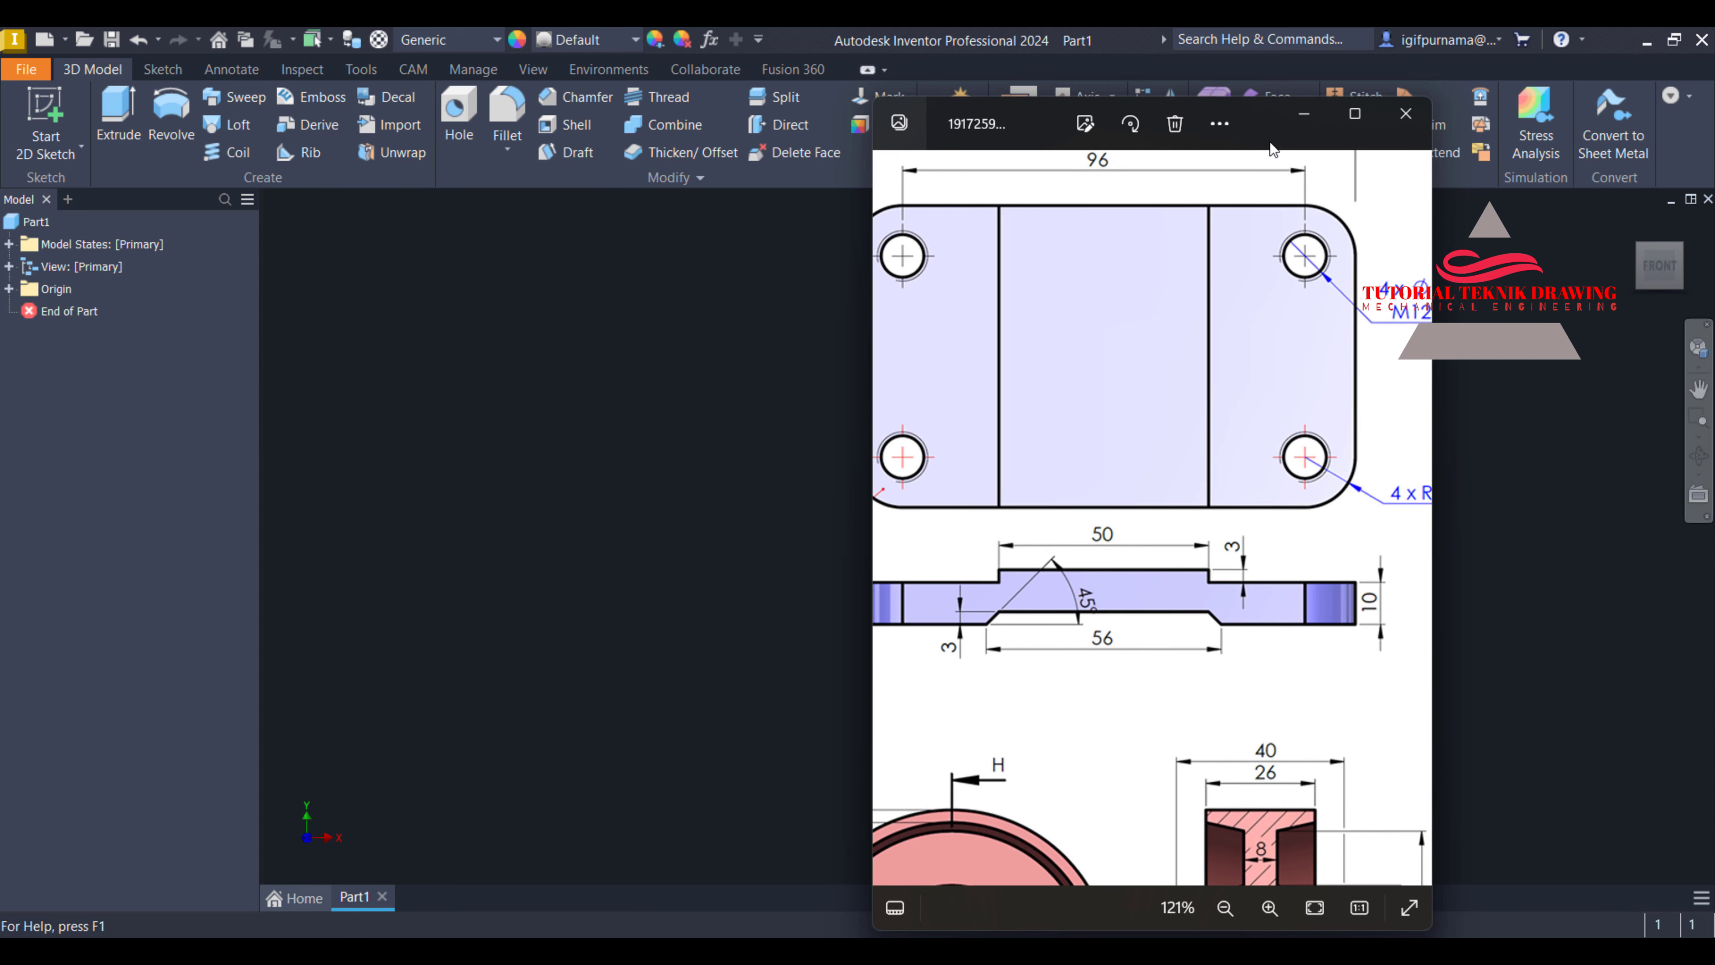
pyautogui.click(1305, 118)
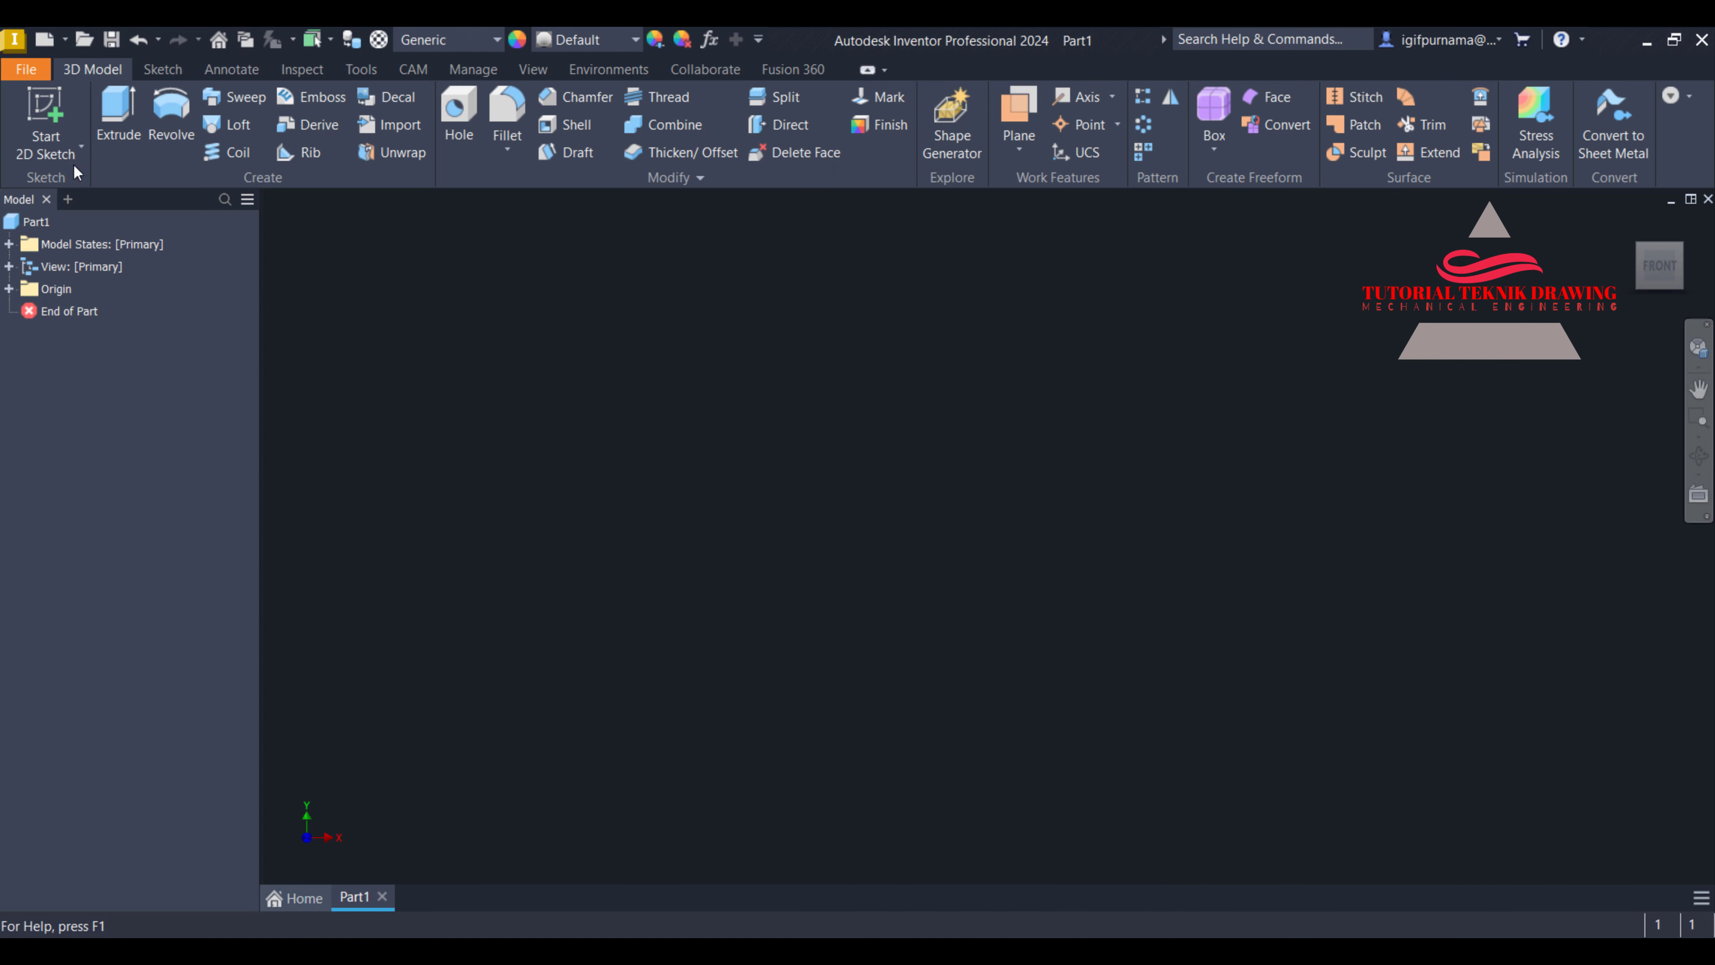
# Start a 2D sketch on the XY plane
pyautogui.click(76, 151)
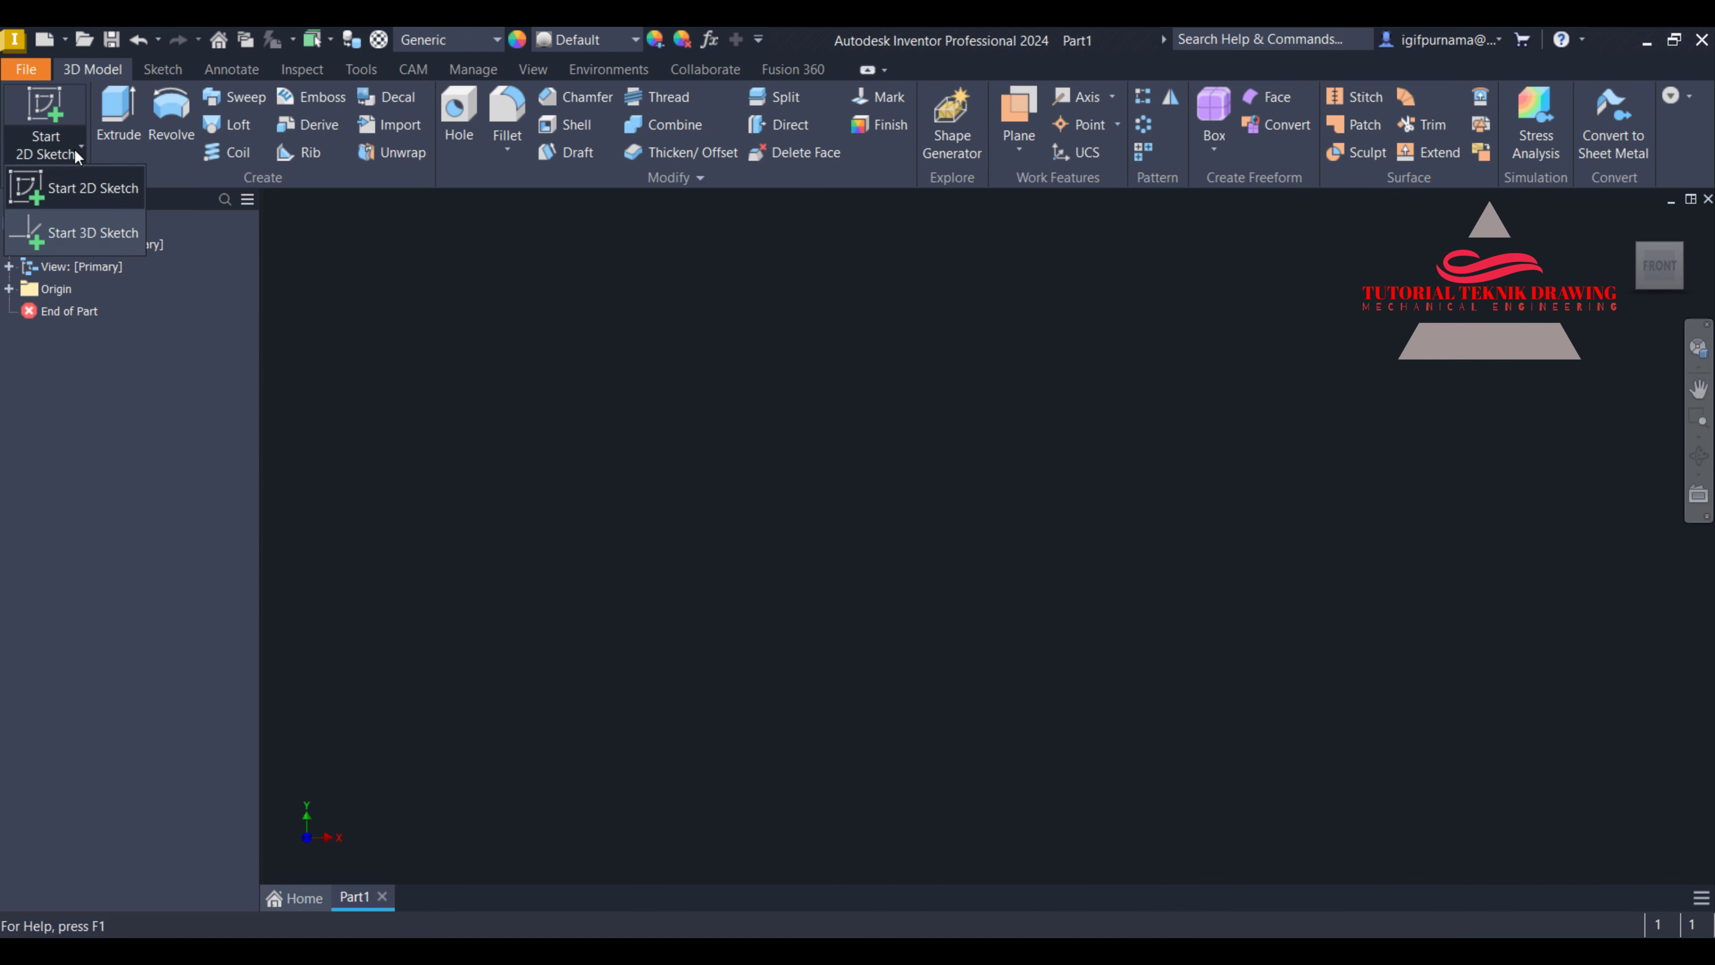
pyautogui.click(105, 186)
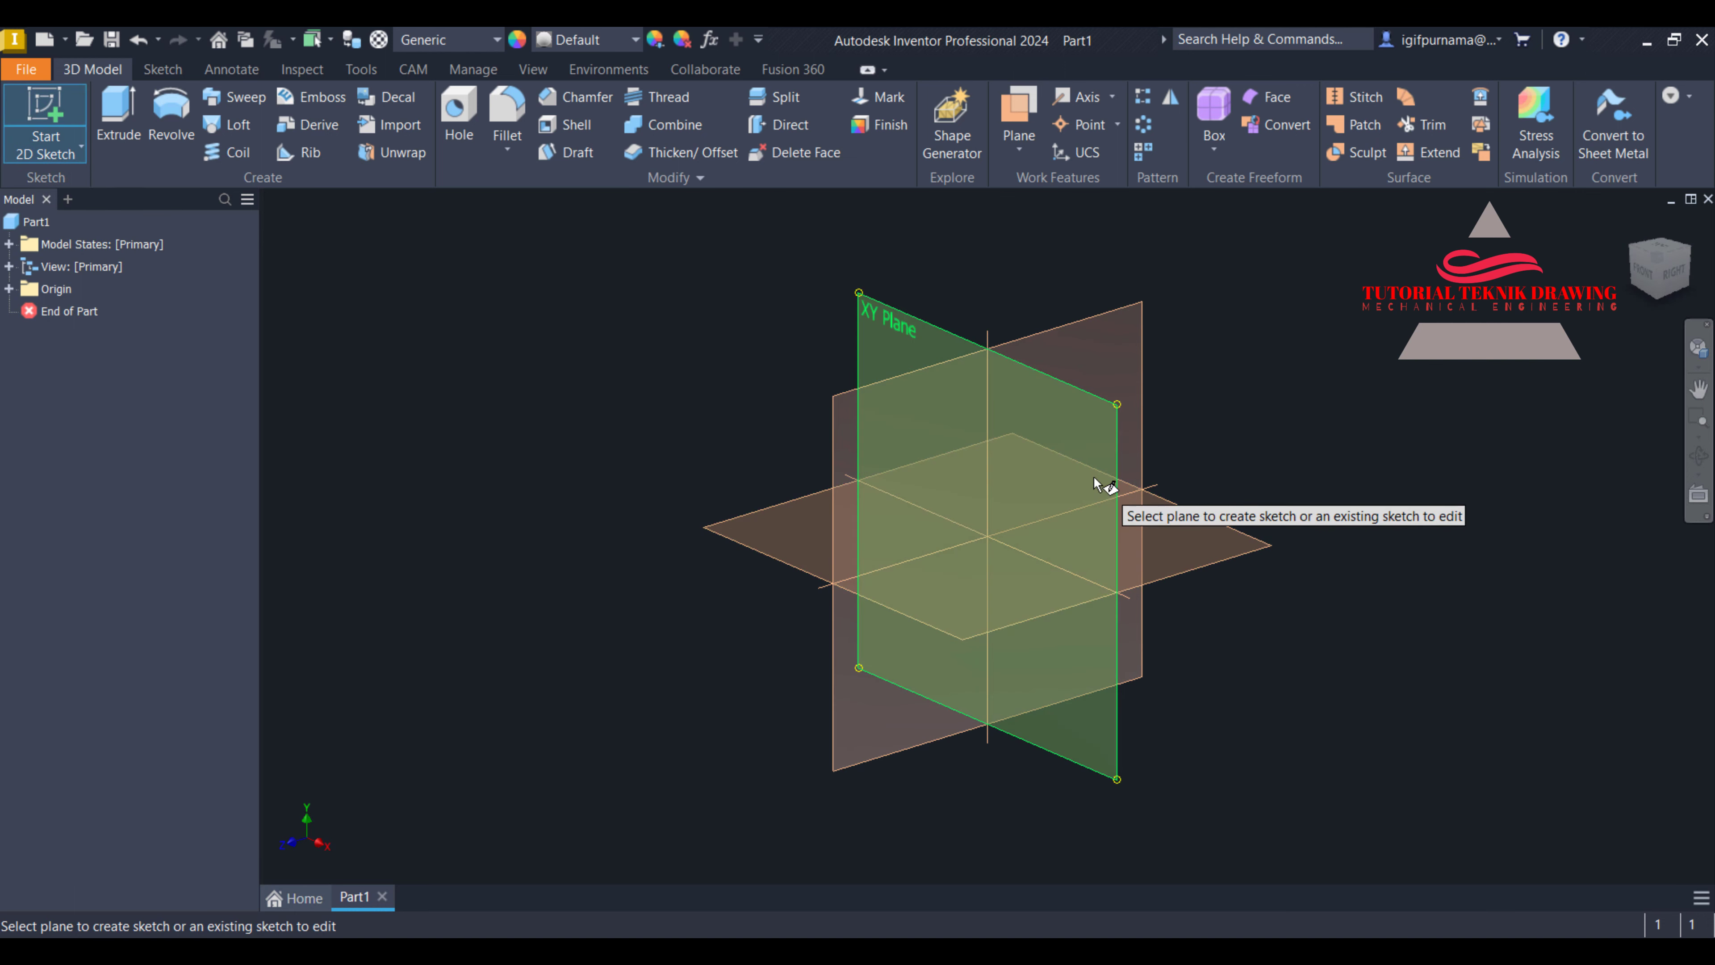
pyautogui.click(1107, 484)
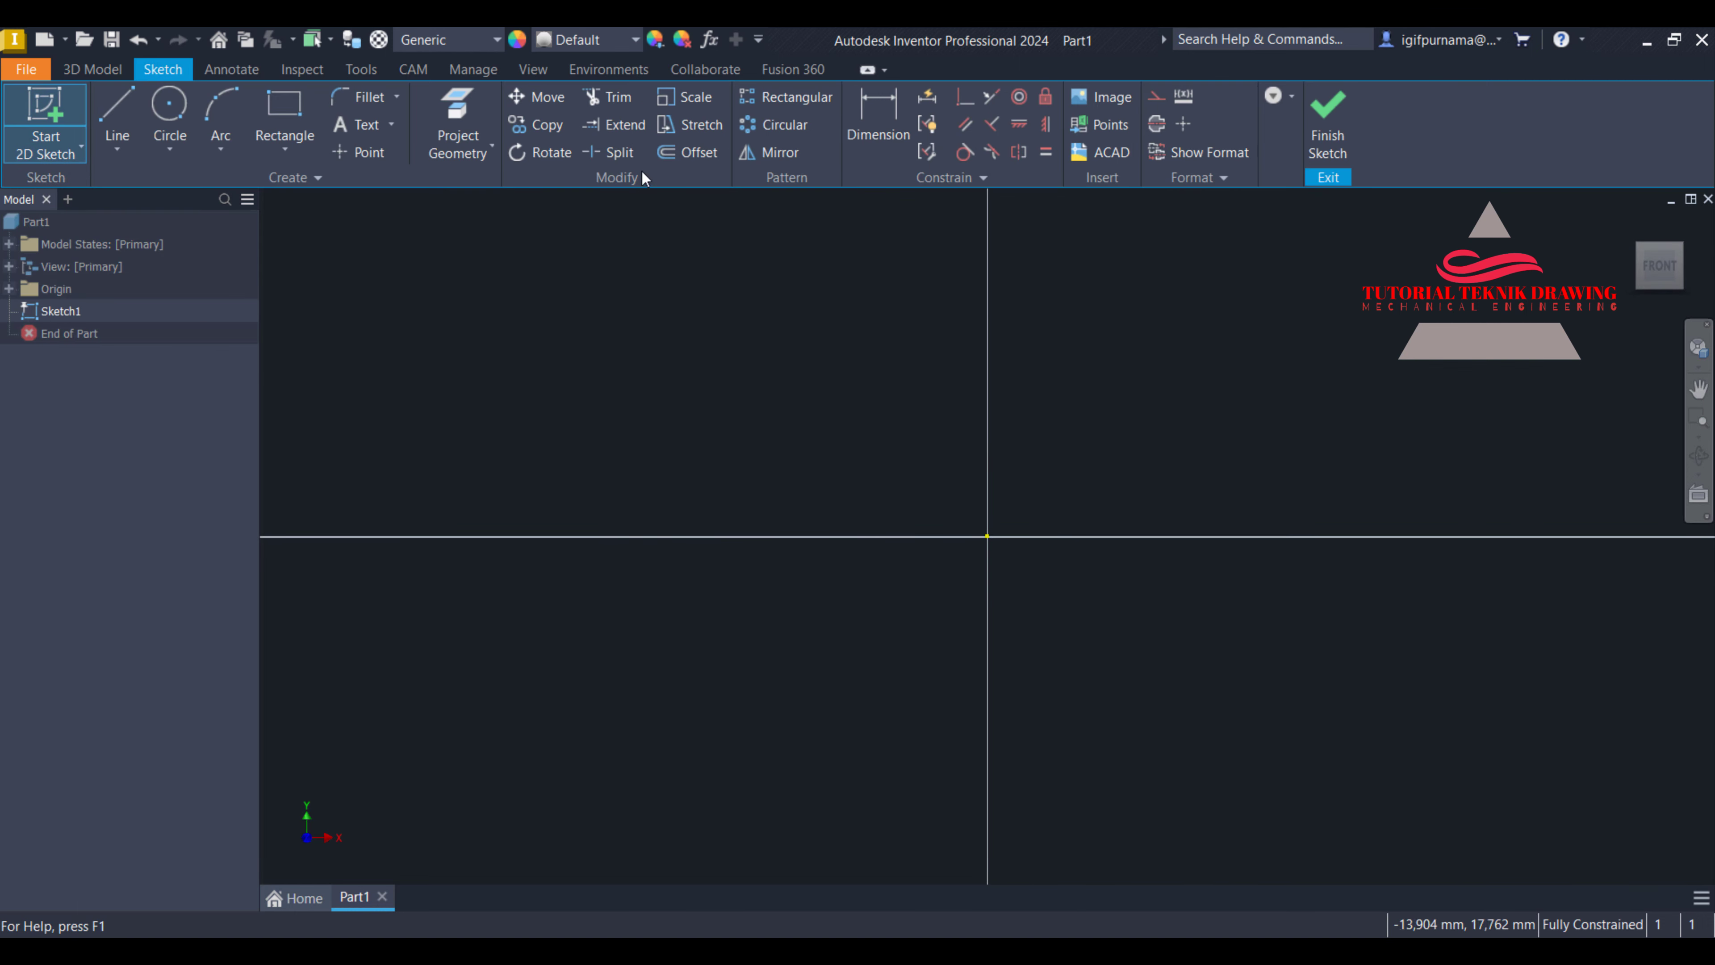
# Sketch a two-point center rectangle about 40 by 19 mm, centred on the origin
pyautogui.click(278, 148)
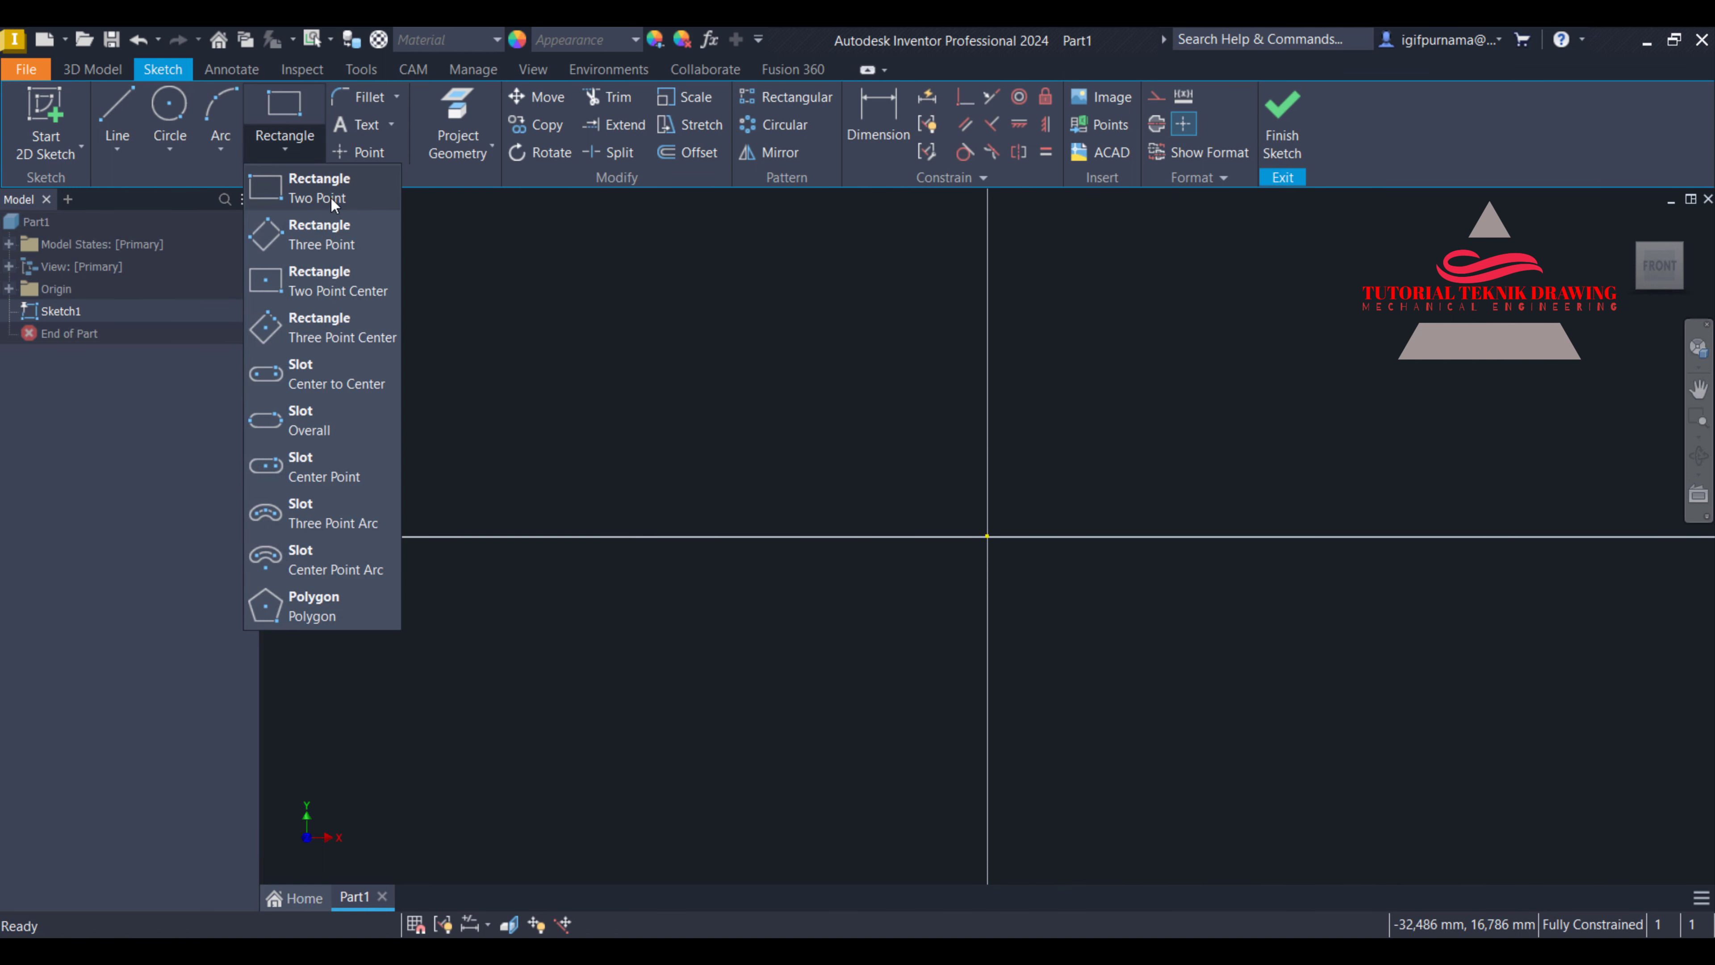
pyautogui.click(332, 198)
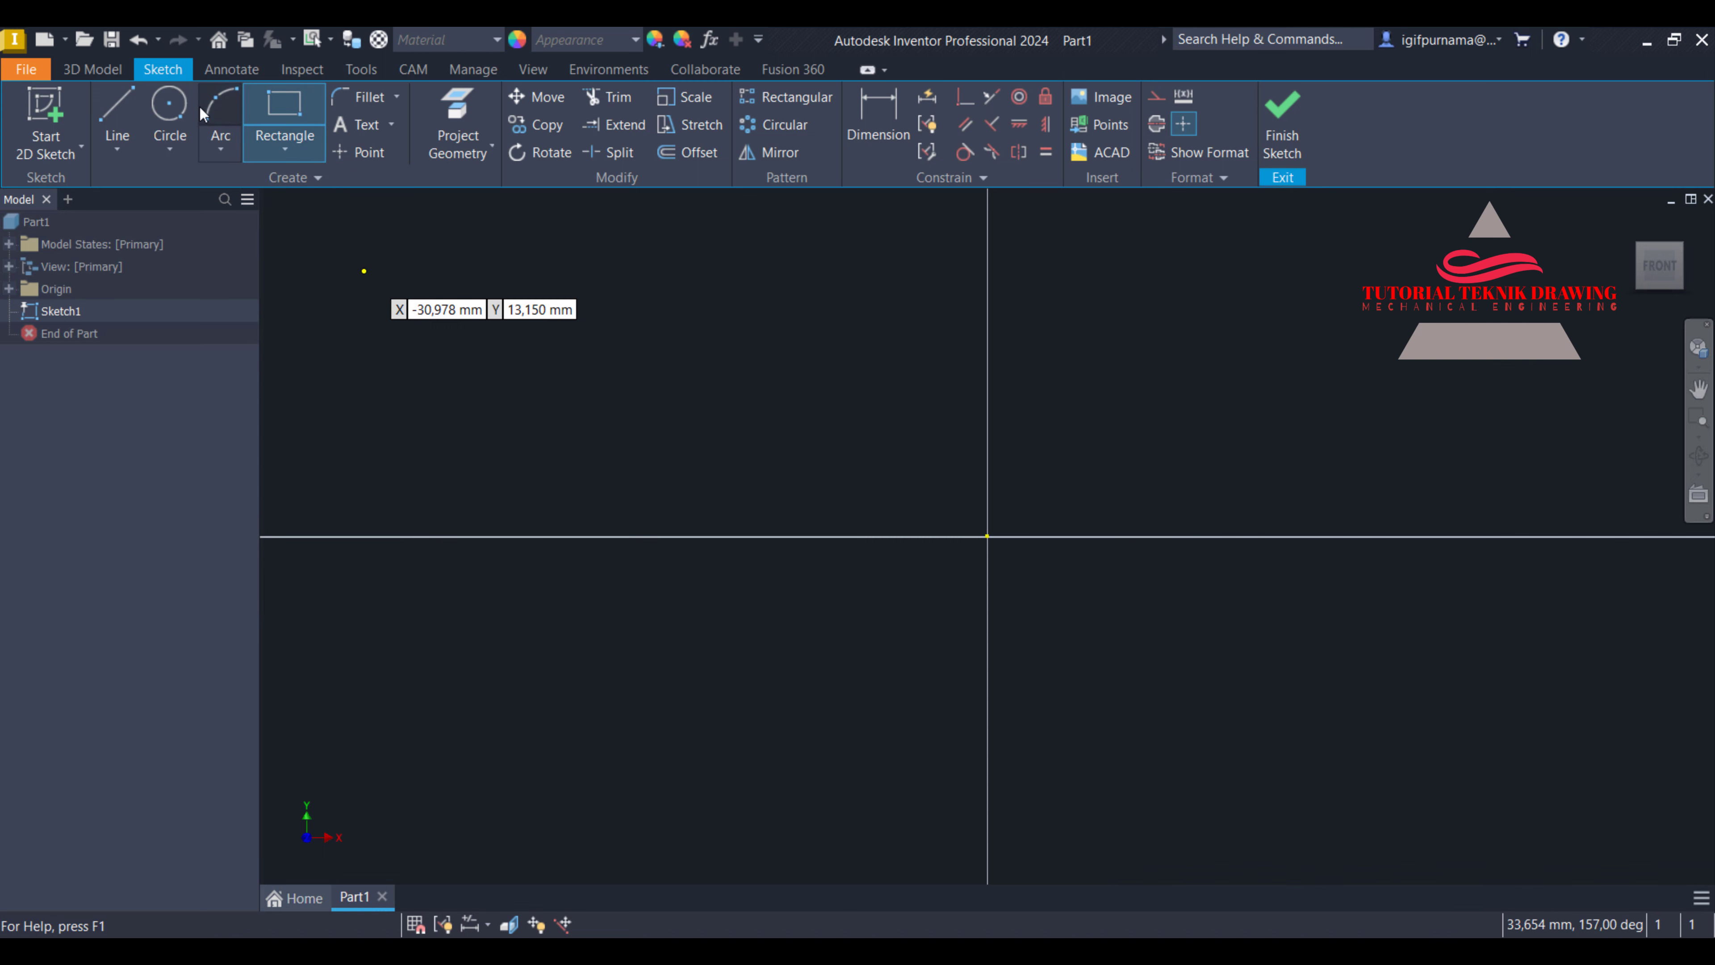
pyautogui.click(287, 143)
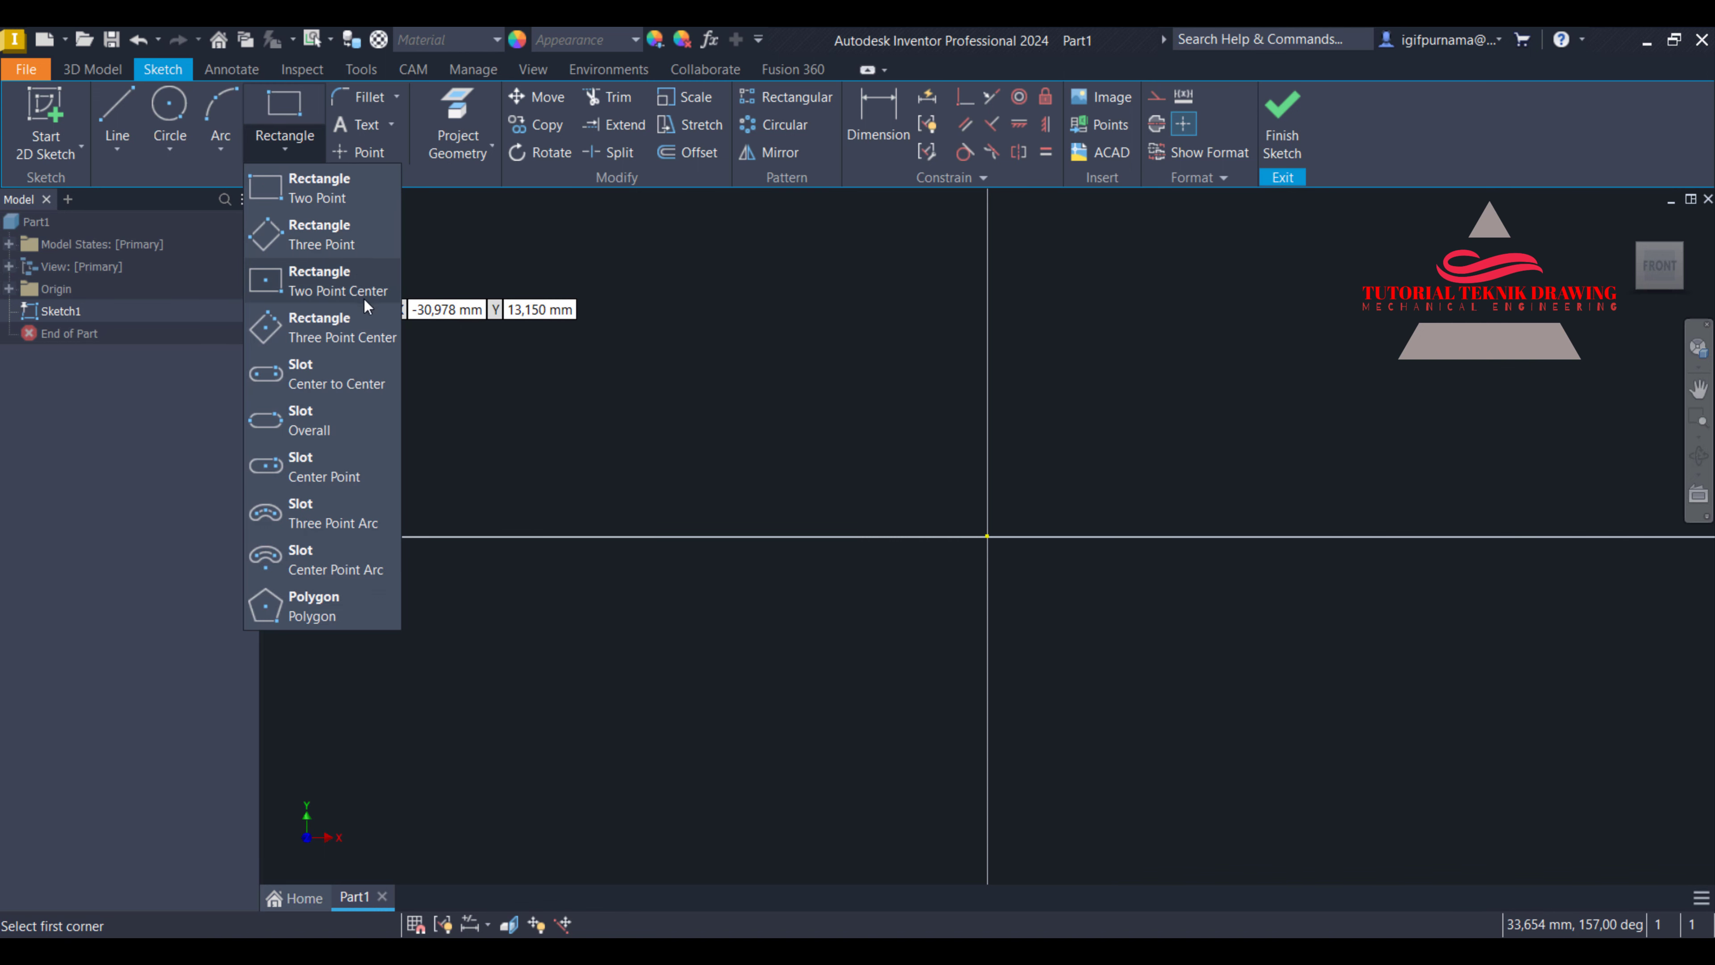
pyautogui.click(344, 296)
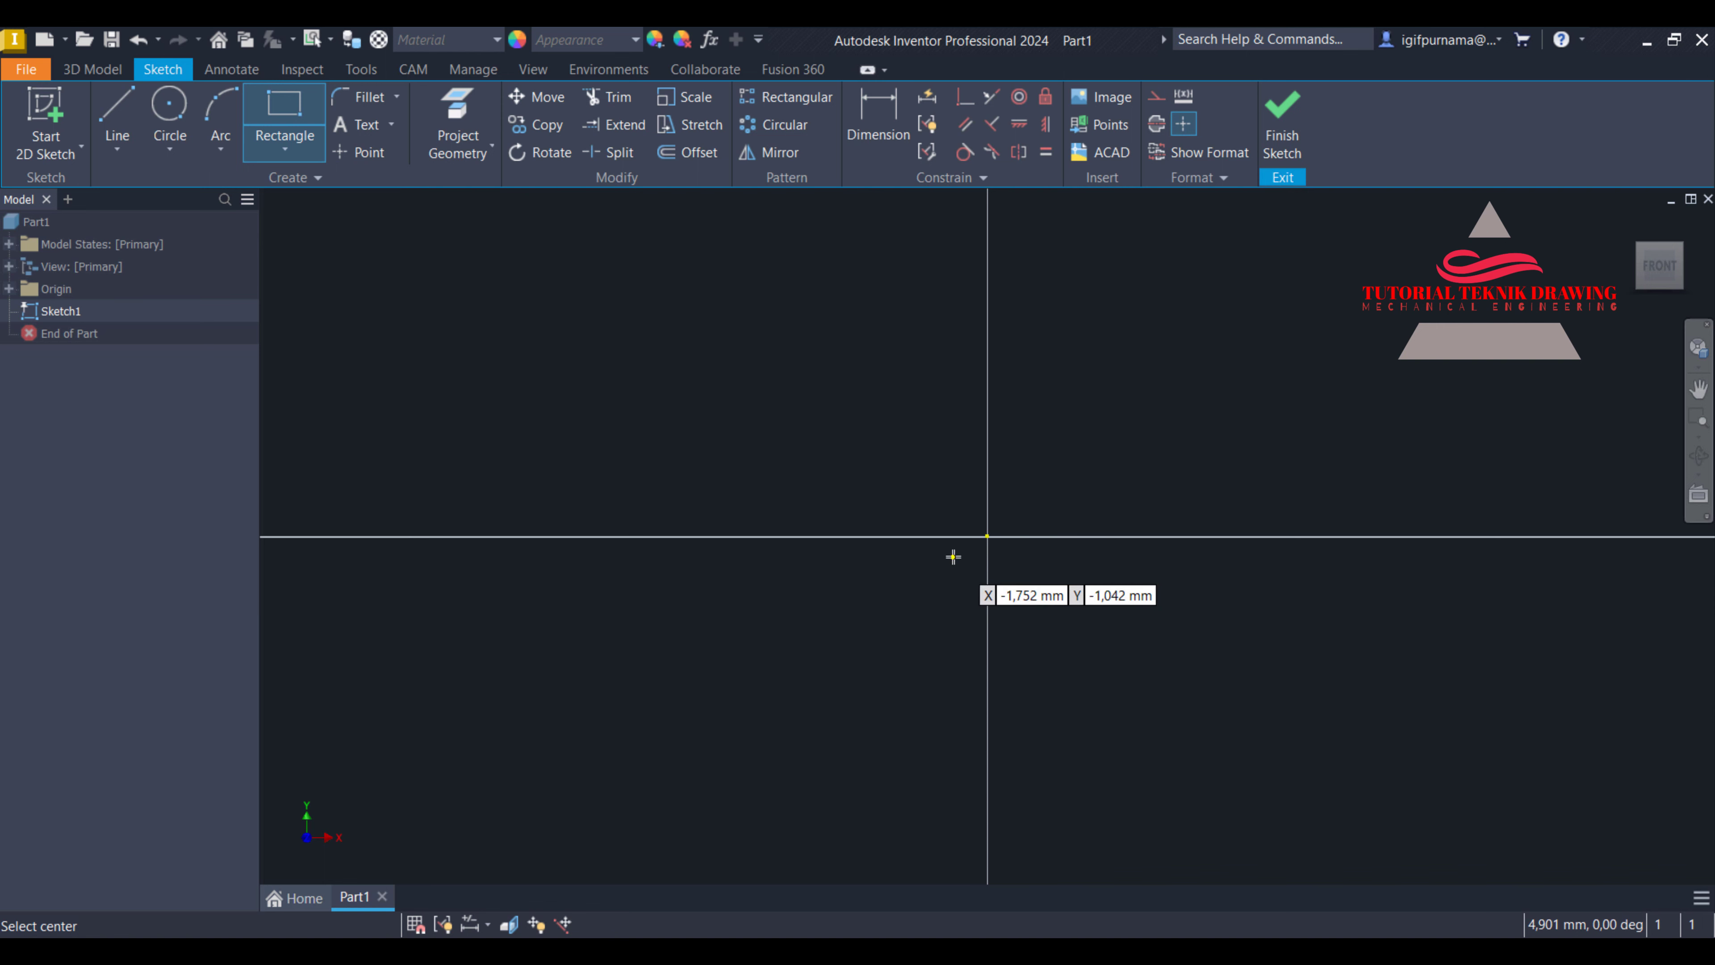
pyautogui.click(987, 535)
pyautogui.click(1388, 341)
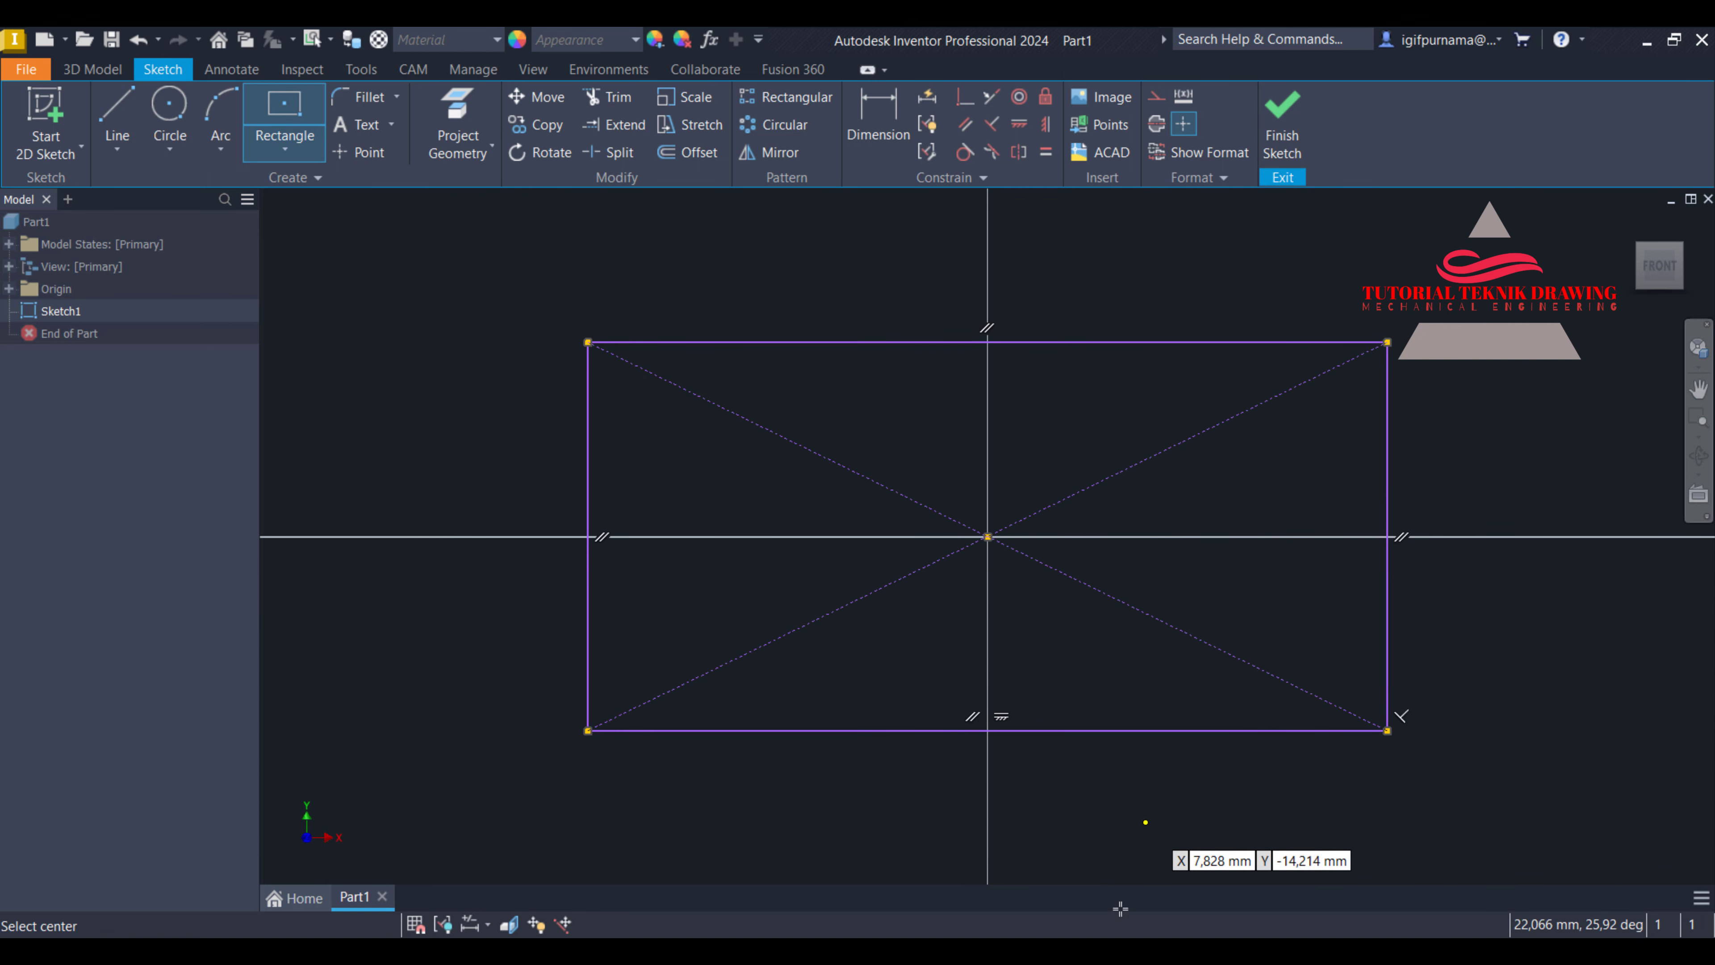
# Check the base's side view in the reference drawing and dimension the rectangle's height as 10 mm
pyautogui.hotkey('alt', 'Tab')
pyautogui.scroll(-3, 1131, 616)
pyautogui.scroll(1, 1131, 616)
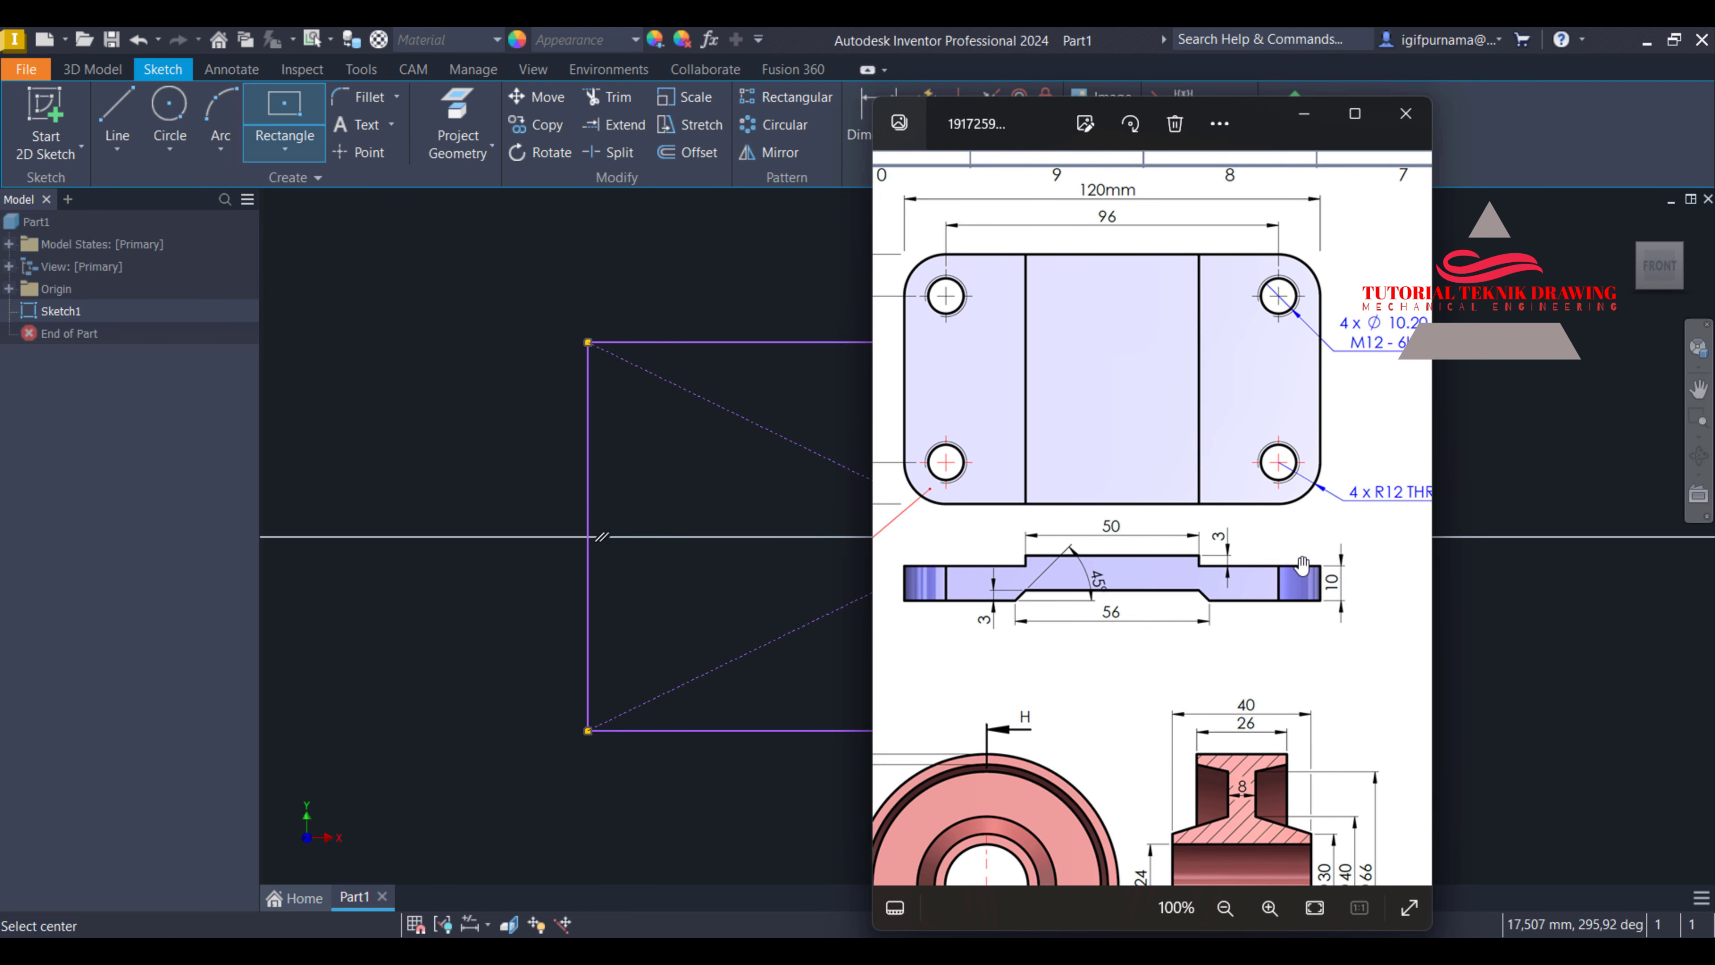
pyautogui.click(1303, 115)
pyautogui.press('Escape')
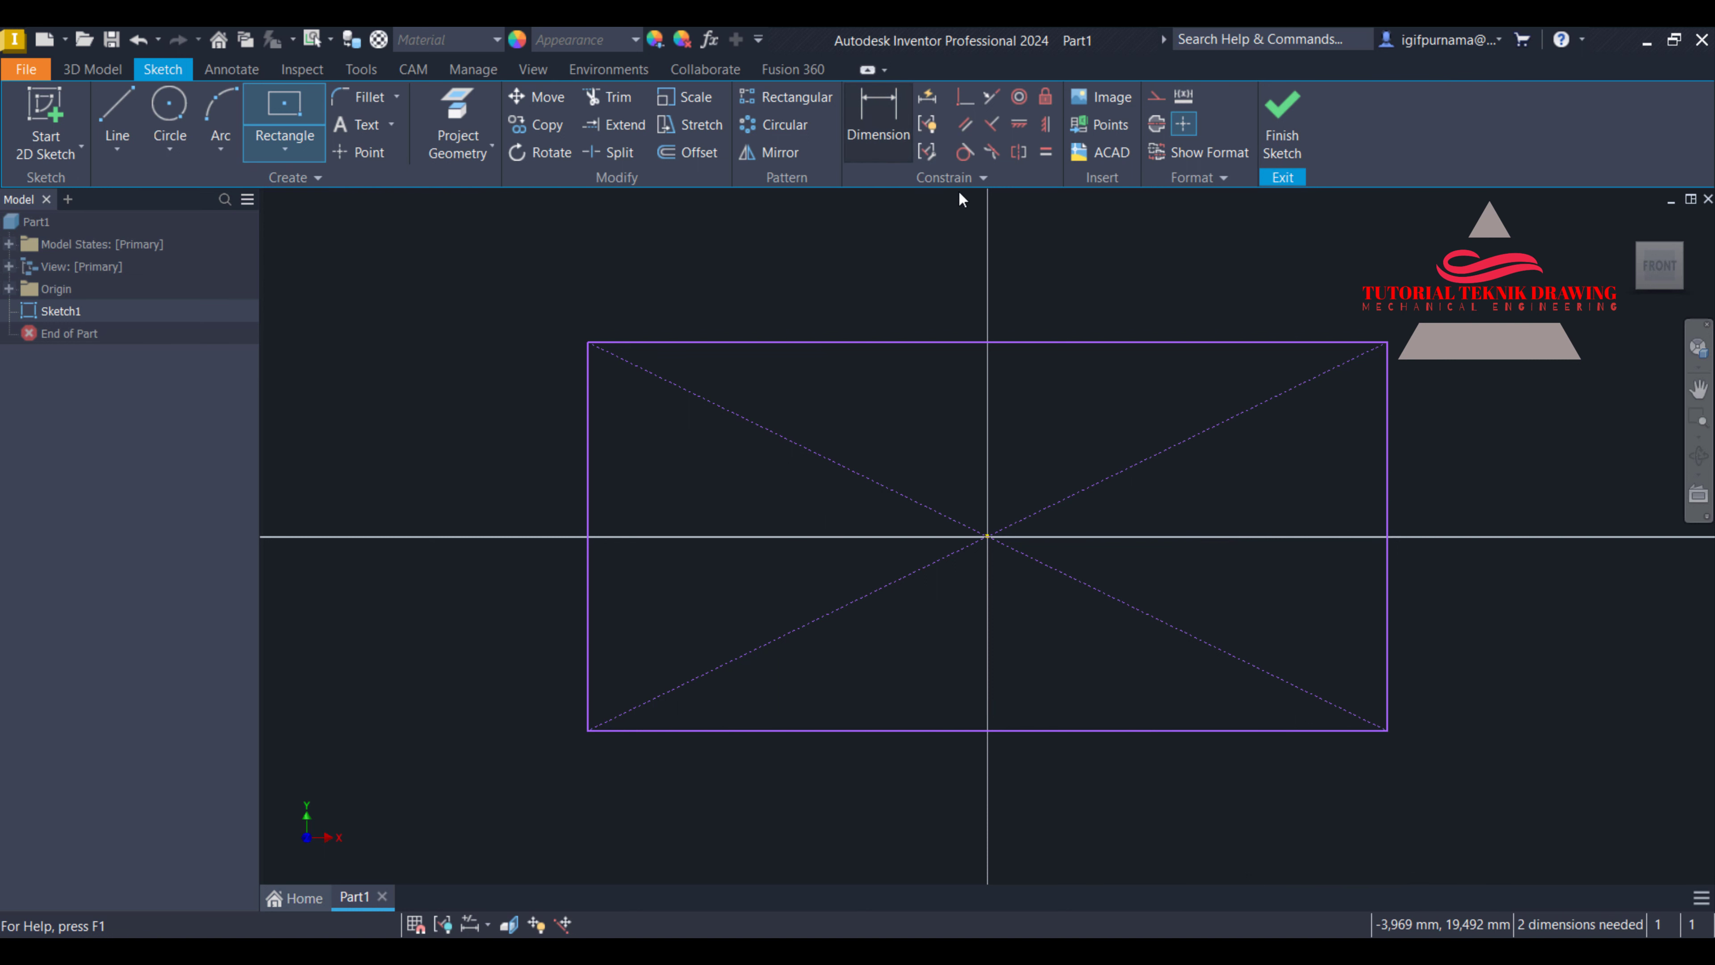
pyautogui.click(878, 118)
pyautogui.click(1388, 490)
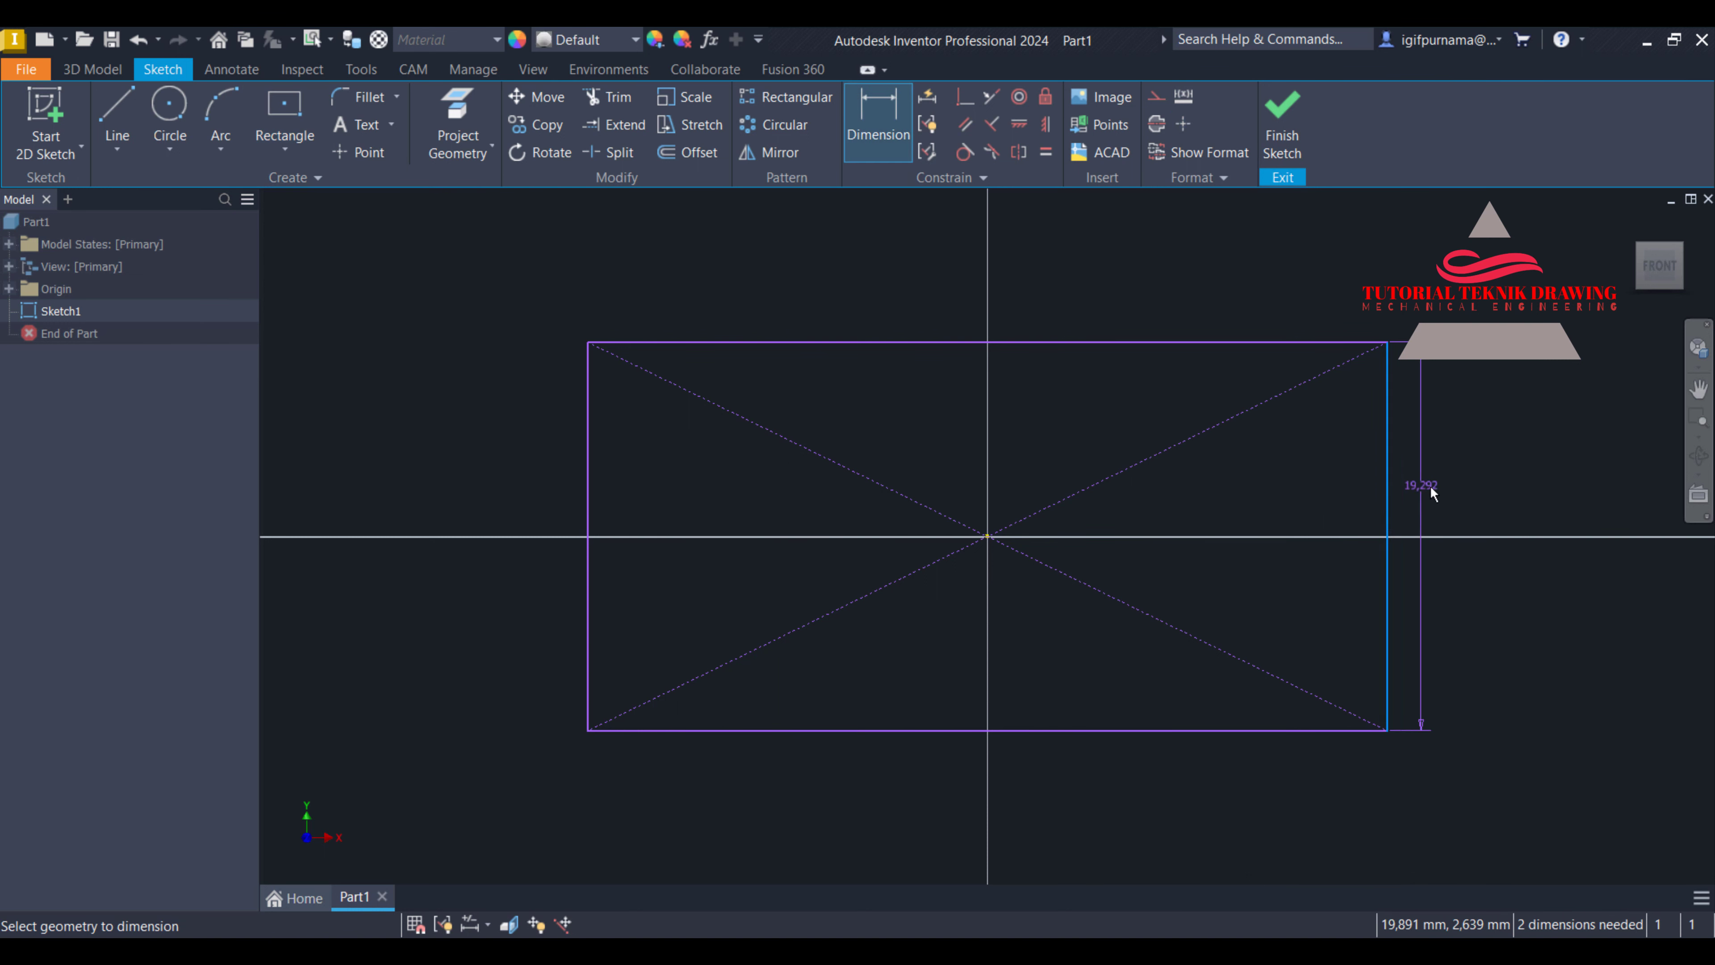
pyautogui.click(1462, 496)
pyautogui.write('10')
pyautogui.press('Return')
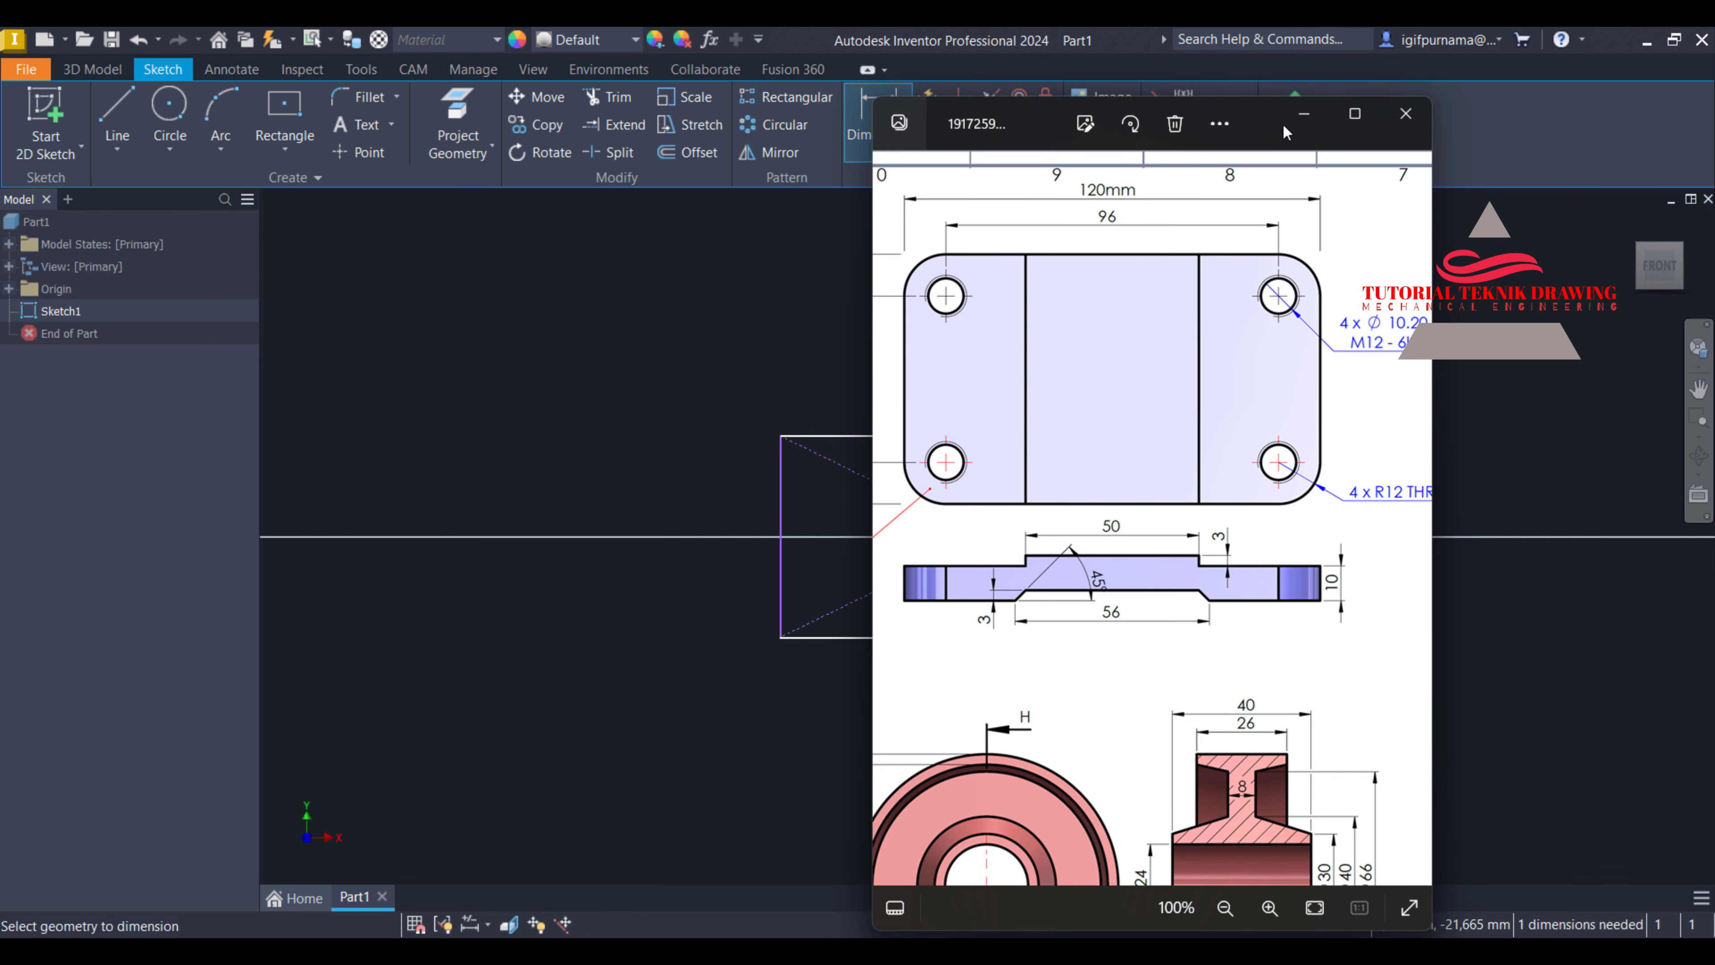
# Dimension the rectangle's width along its upper edge as 120 mm
pyautogui.click(1304, 115)
pyautogui.click(1013, 436)
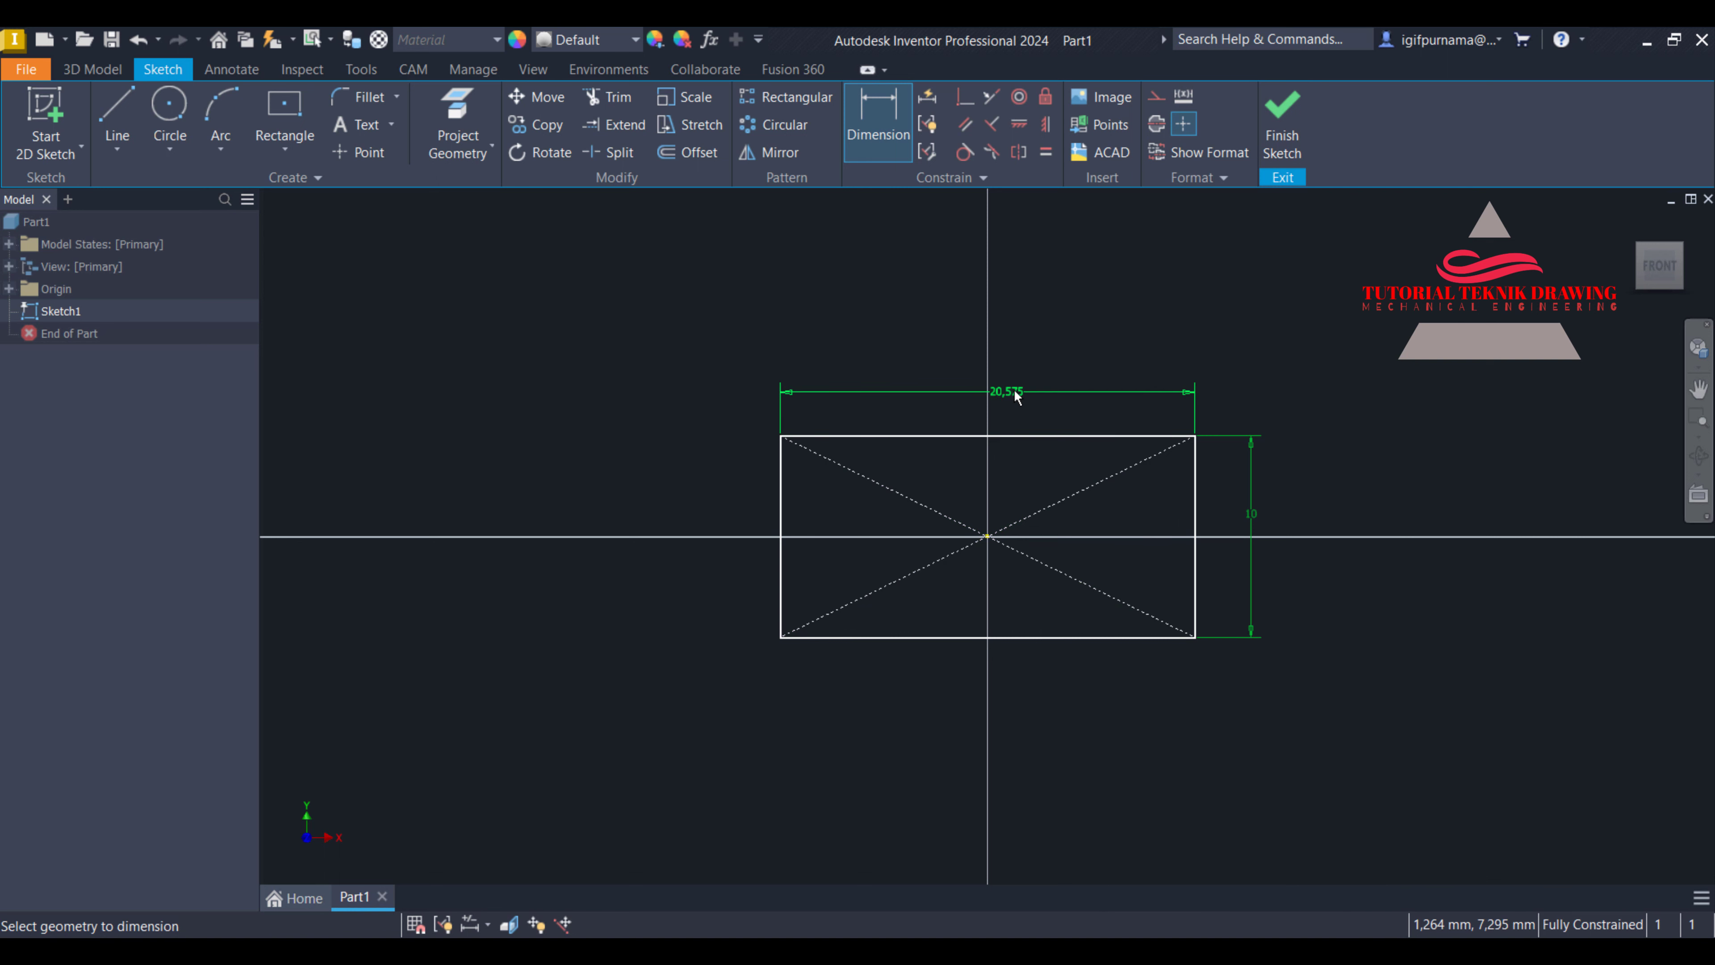
pyautogui.click(1016, 394)
pyautogui.write('120')
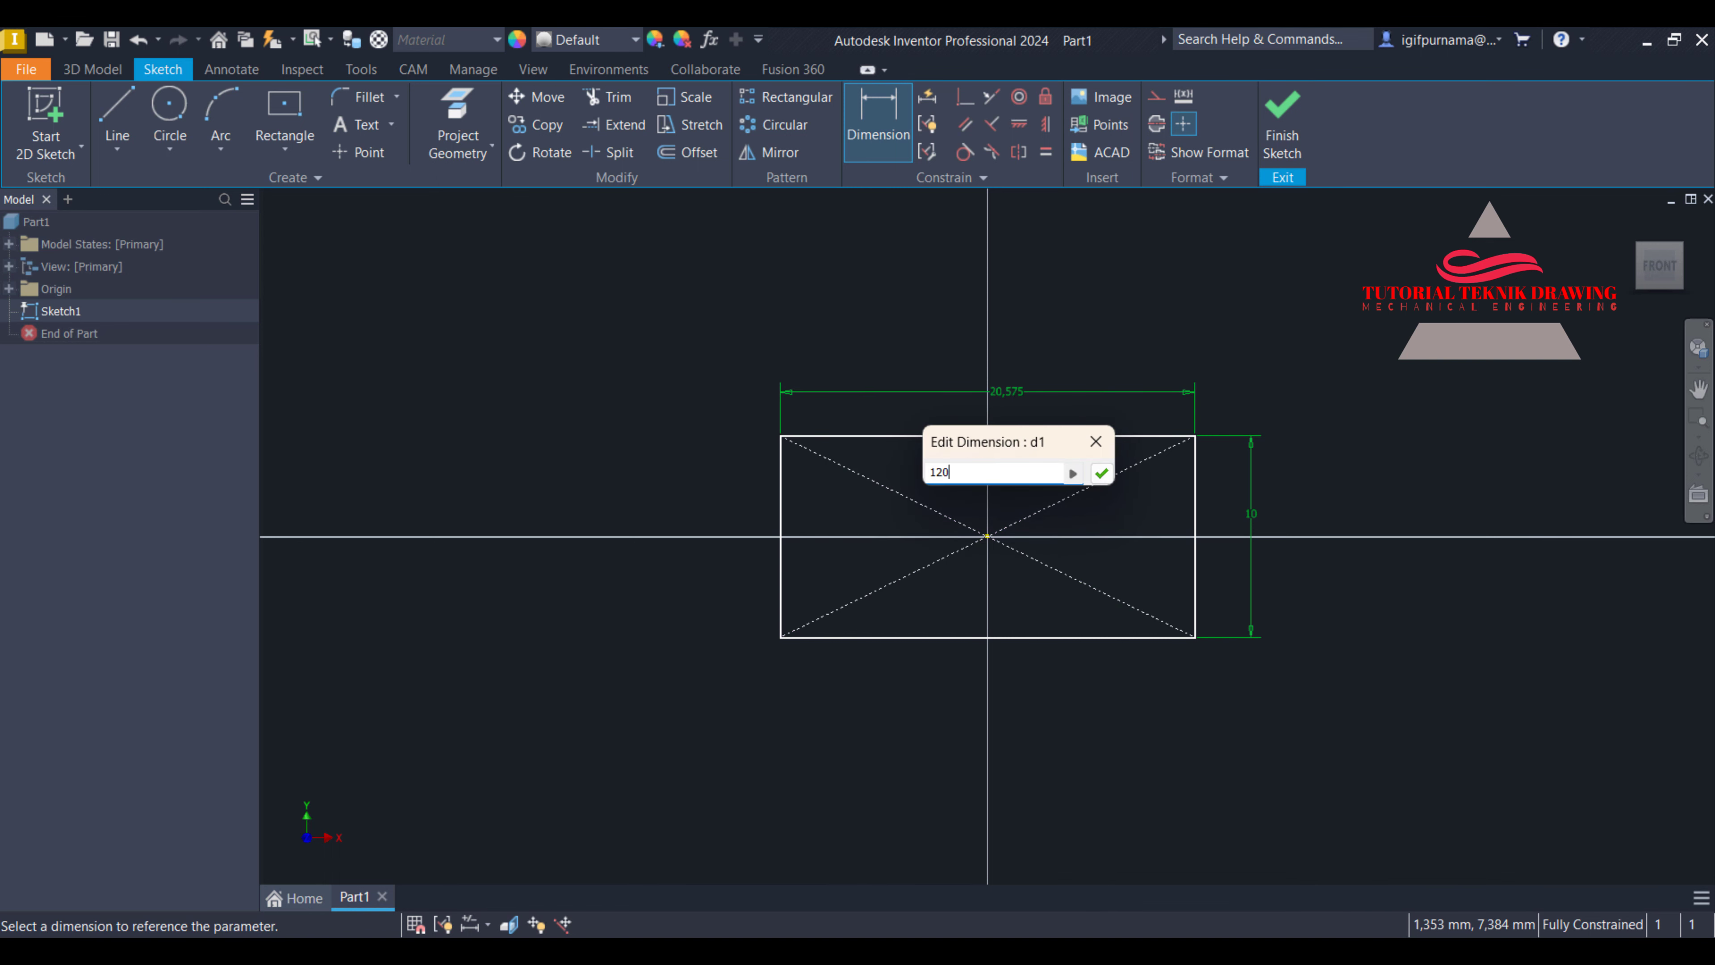
pyautogui.press('Return')
pyautogui.scroll(-5, 1018, 402)
pyautogui.scroll(4, 942, 385)
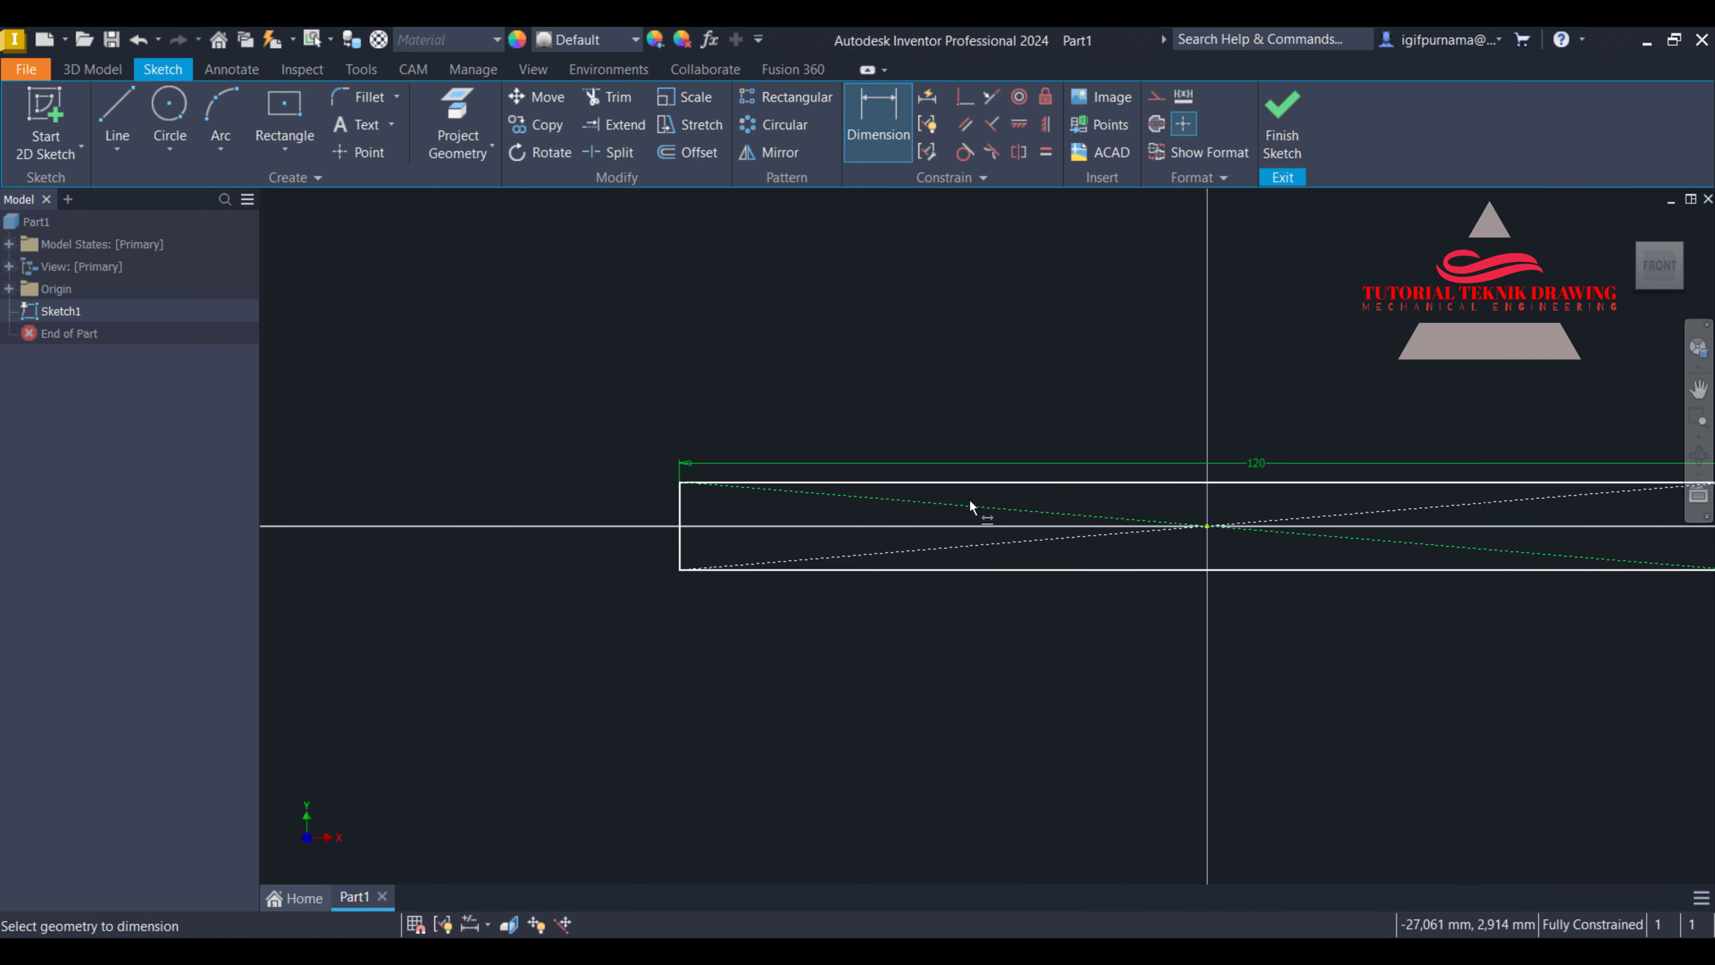
pyautogui.scroll(-2, 970, 507)
# Check the base's underside recess in the reference drawing and sketch a two-point rectangle inside the profile, resting on its bottom edge and crossing the vertical axis
pyautogui.hotkey('alt', 'Tab')
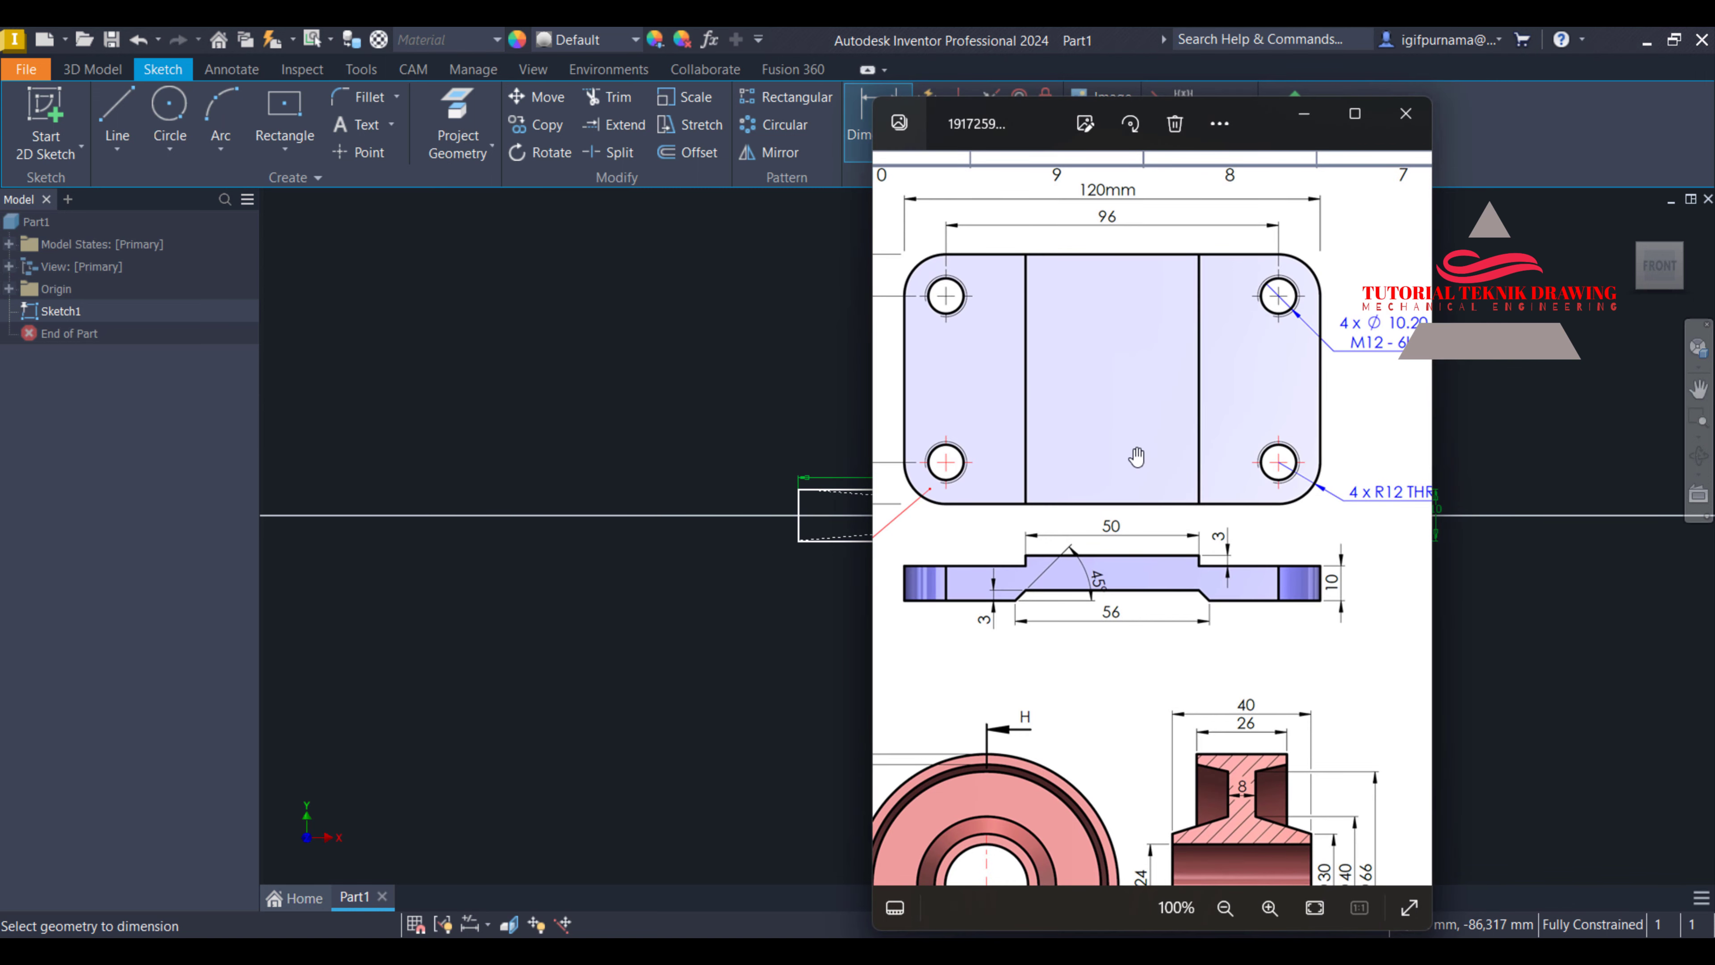
pyautogui.scroll(3, 1136, 456)
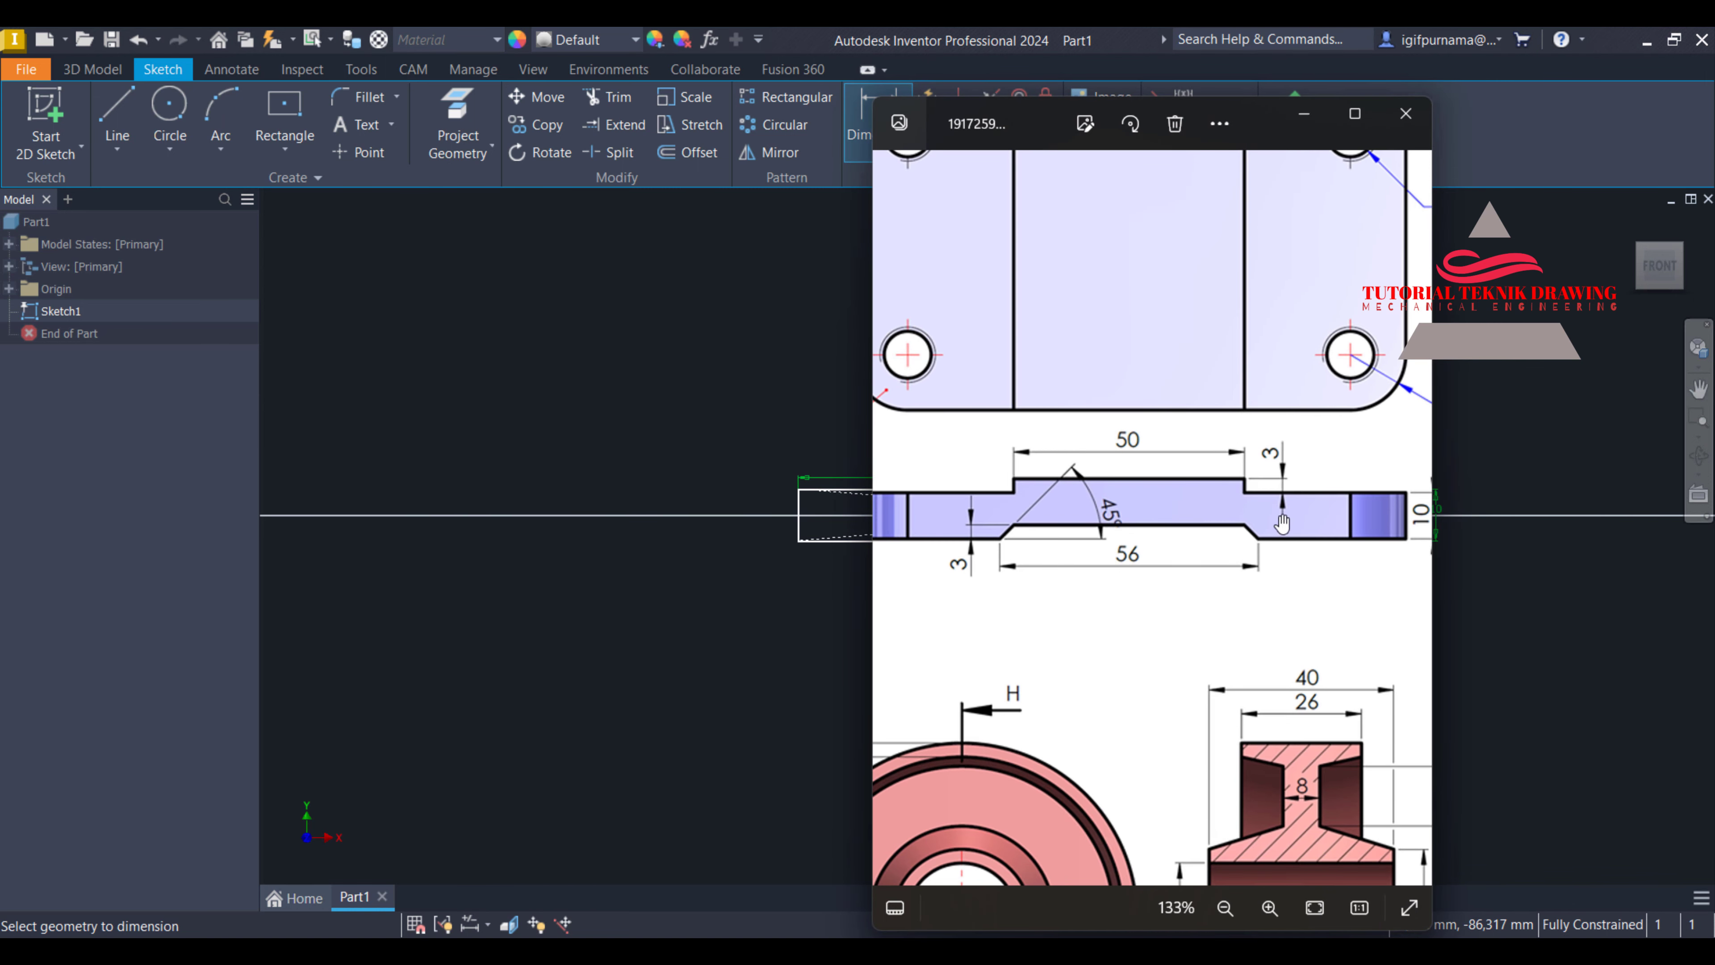
pyautogui.click(1303, 113)
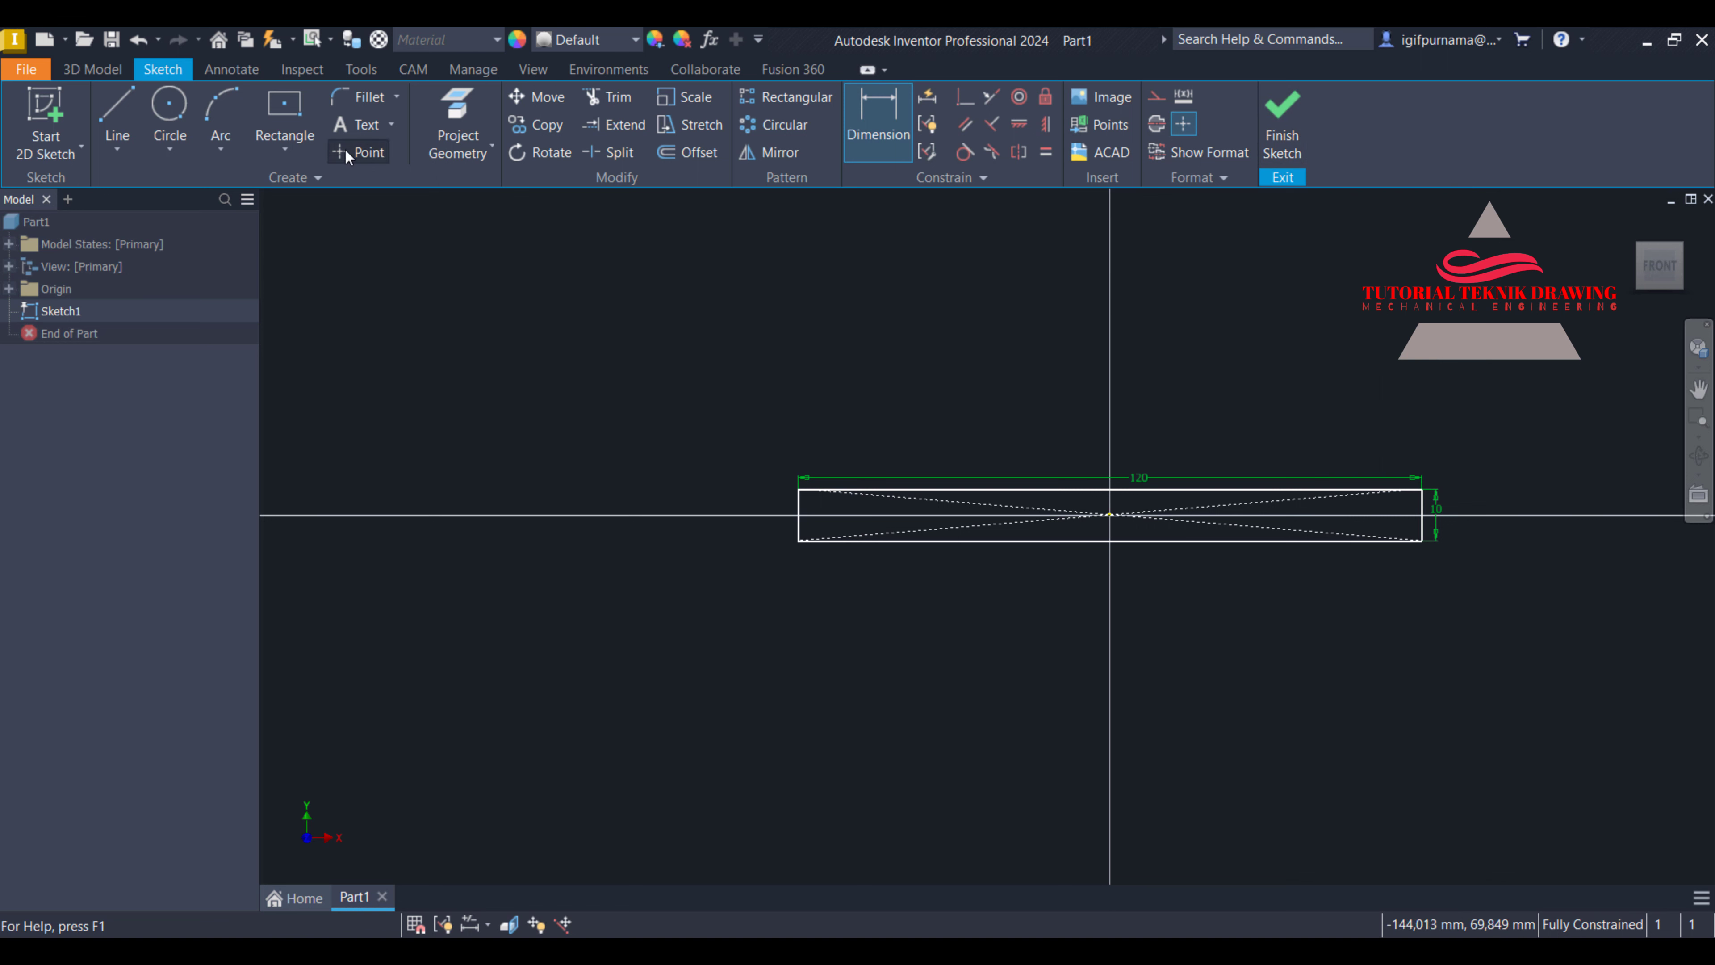
pyautogui.click(305, 150)
pyautogui.click(324, 190)
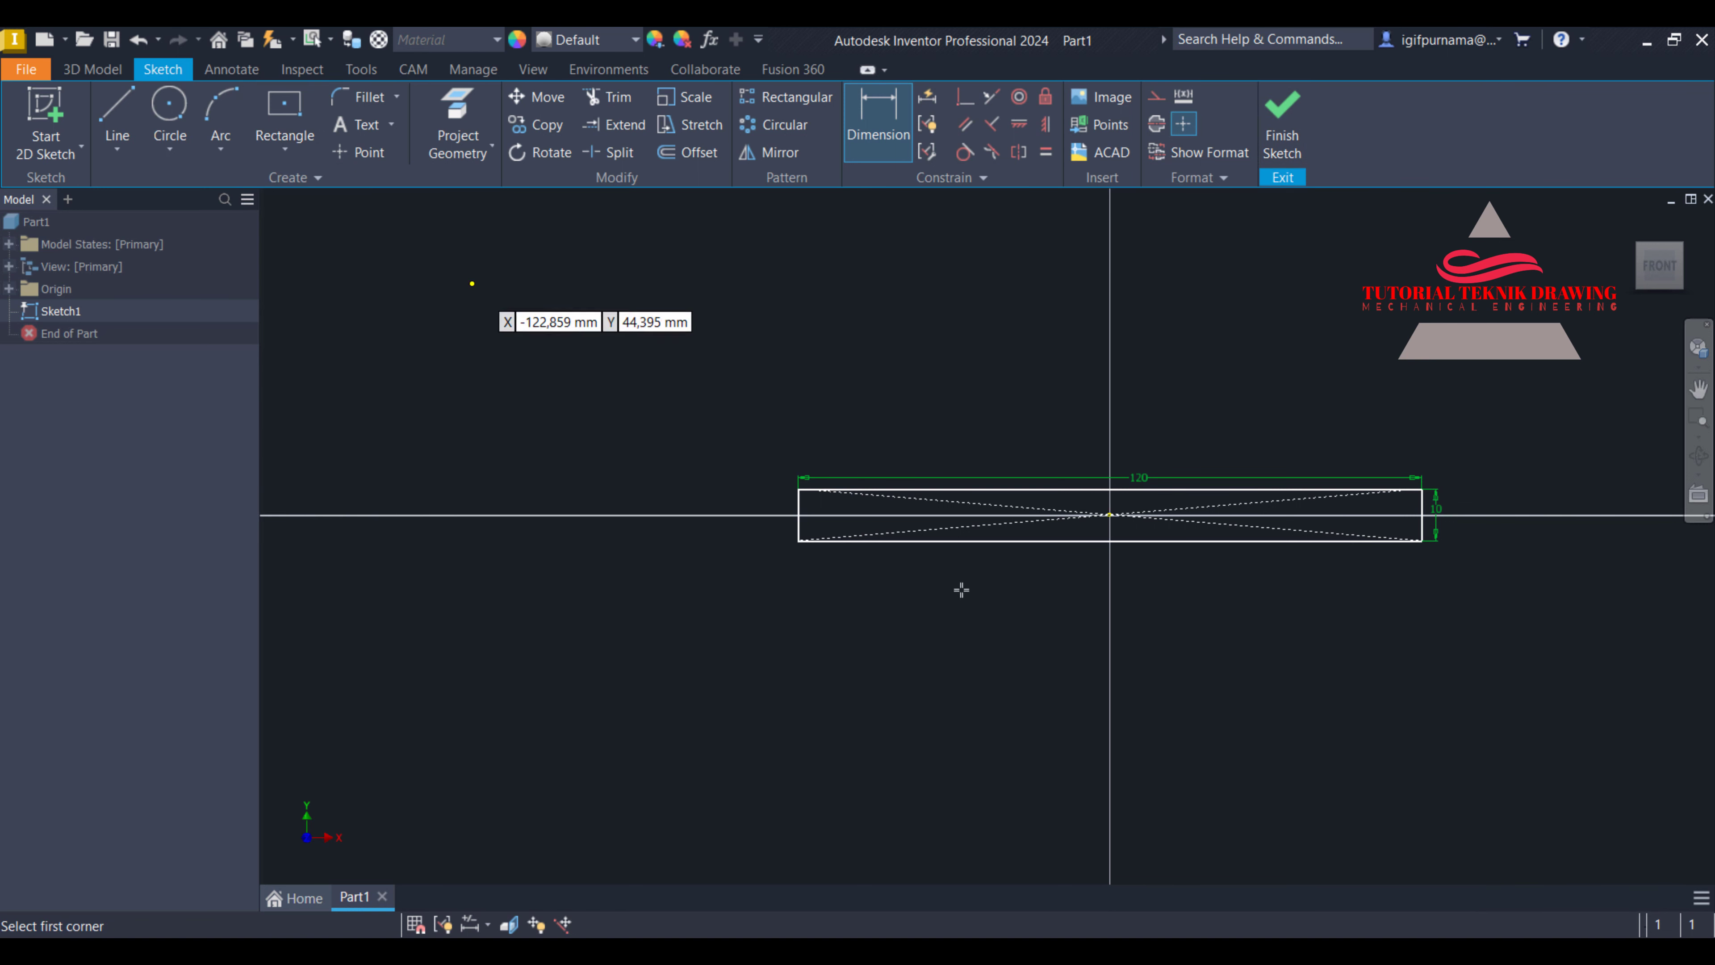
pyautogui.scroll(3, 1084, 583)
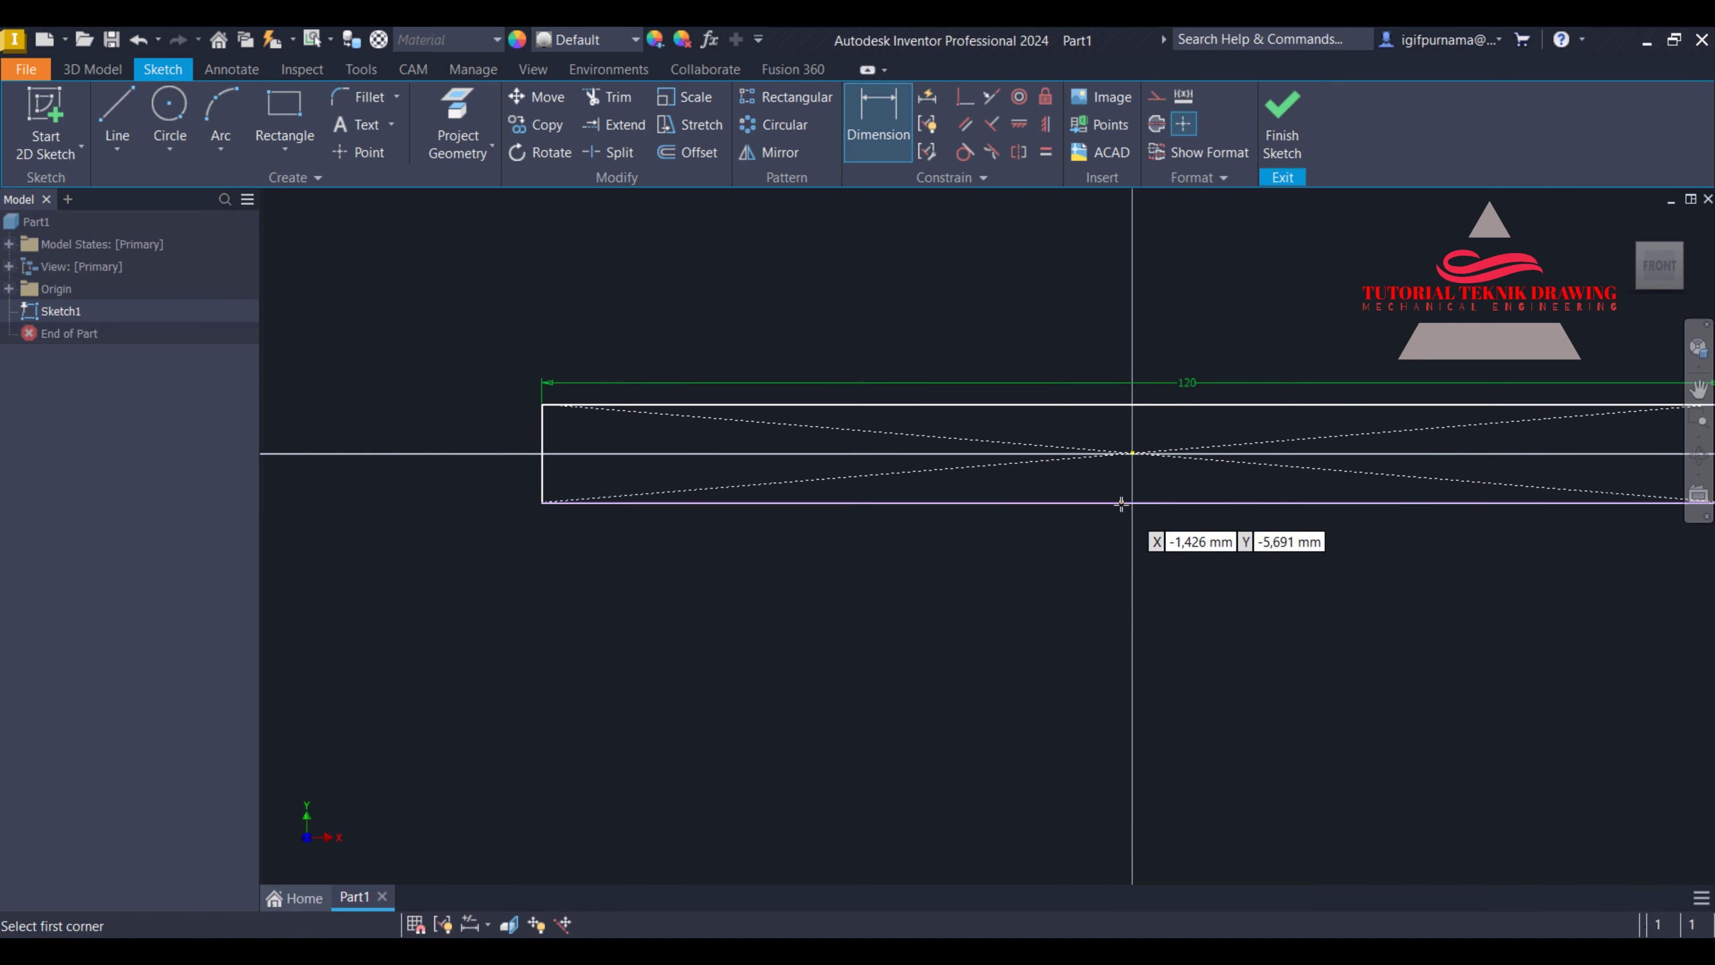
pyautogui.click(884, 502)
pyautogui.click(1541, 464)
pyautogui.scroll(-3, 984, 452)
pyautogui.scroll(4, 1034, 464)
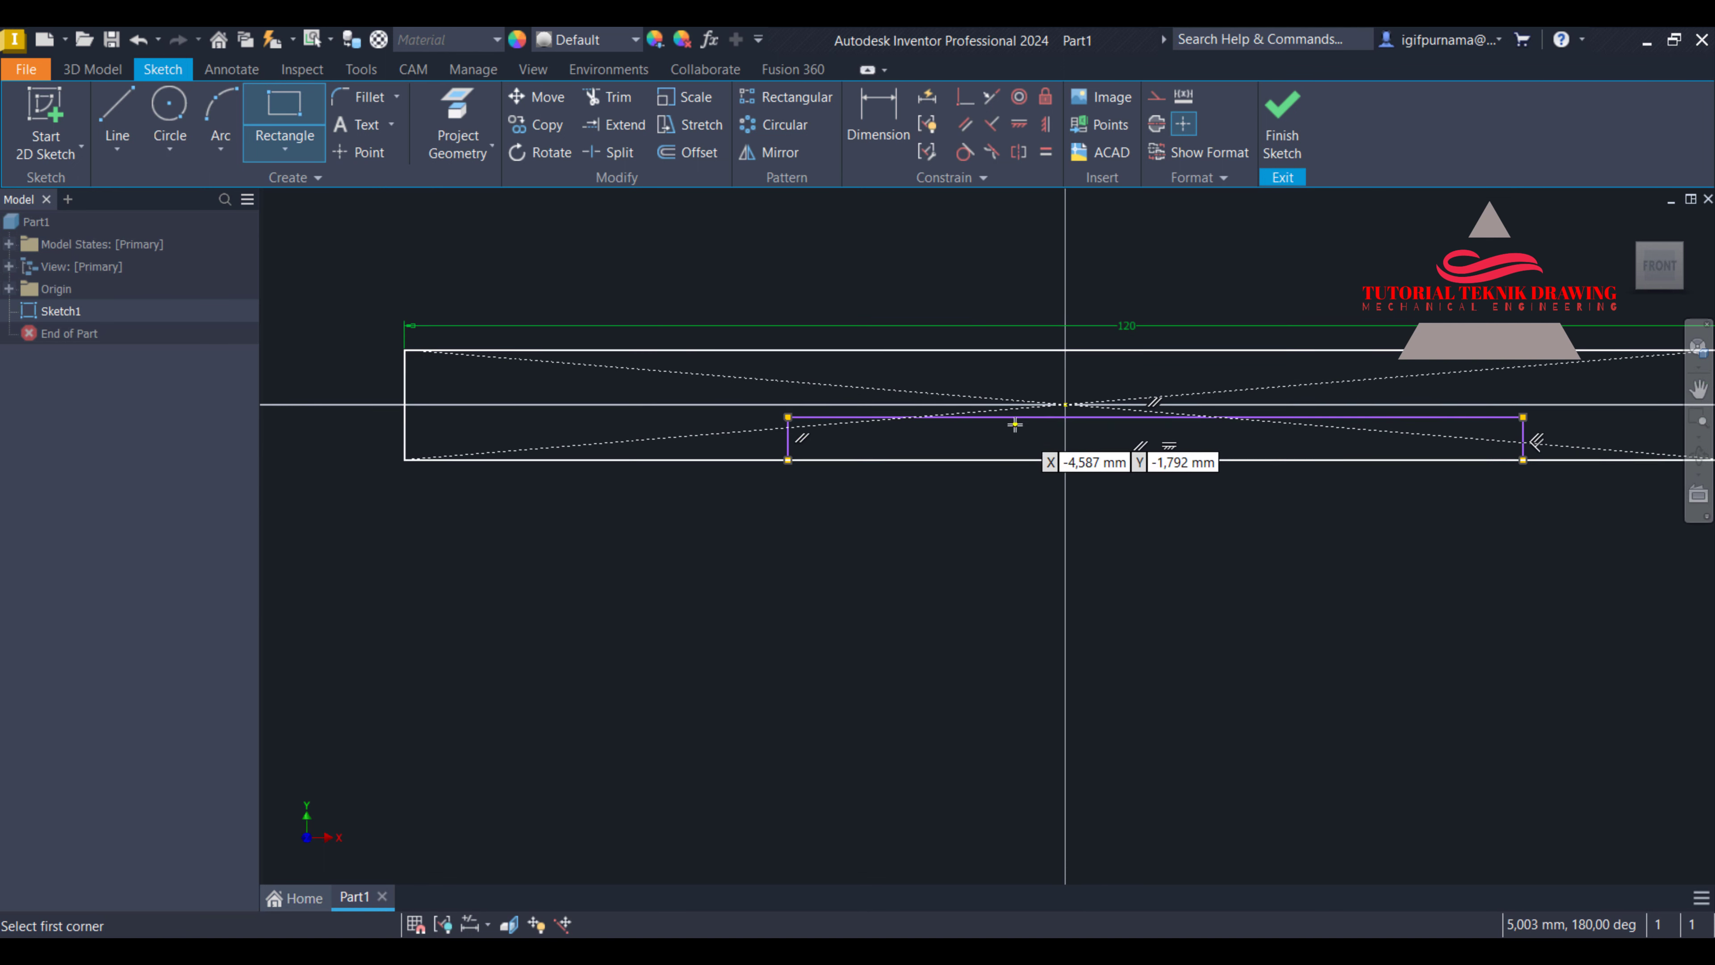
# Check the recess dimensions in the reference drawing and dimension the recess rectangle's width as 56 mm
pyautogui.hotkey('alt', 'Tab')
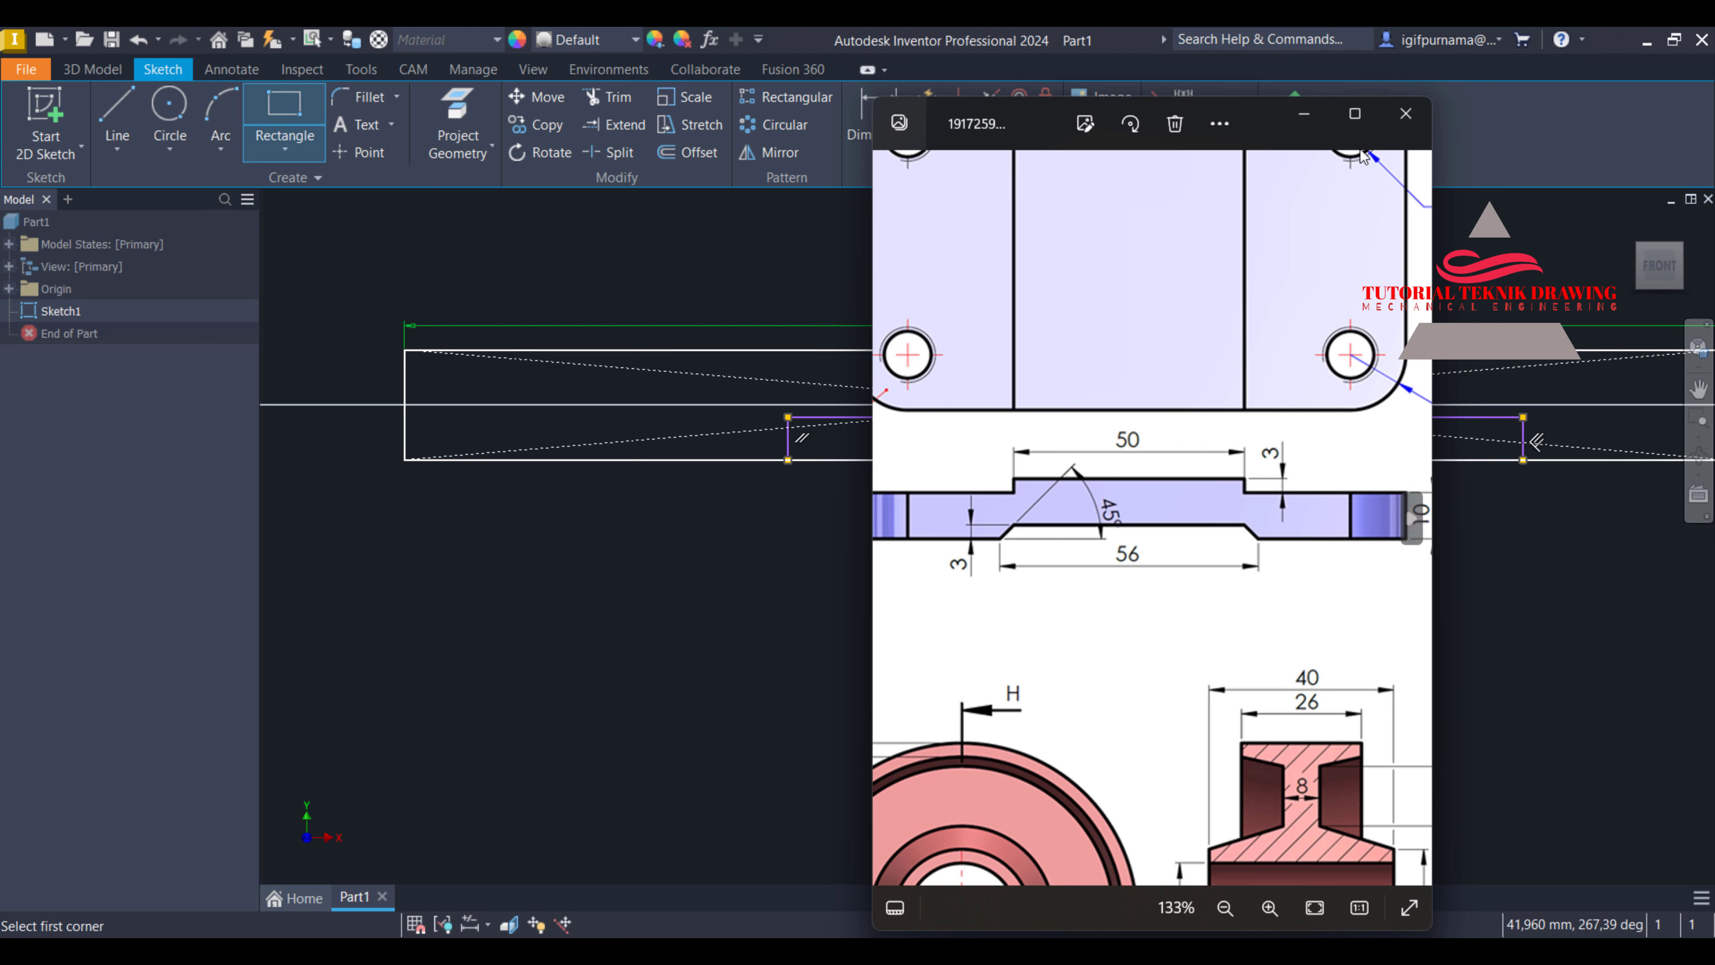
pyautogui.click(1306, 121)
pyautogui.press('Escape')
pyautogui.press('d')
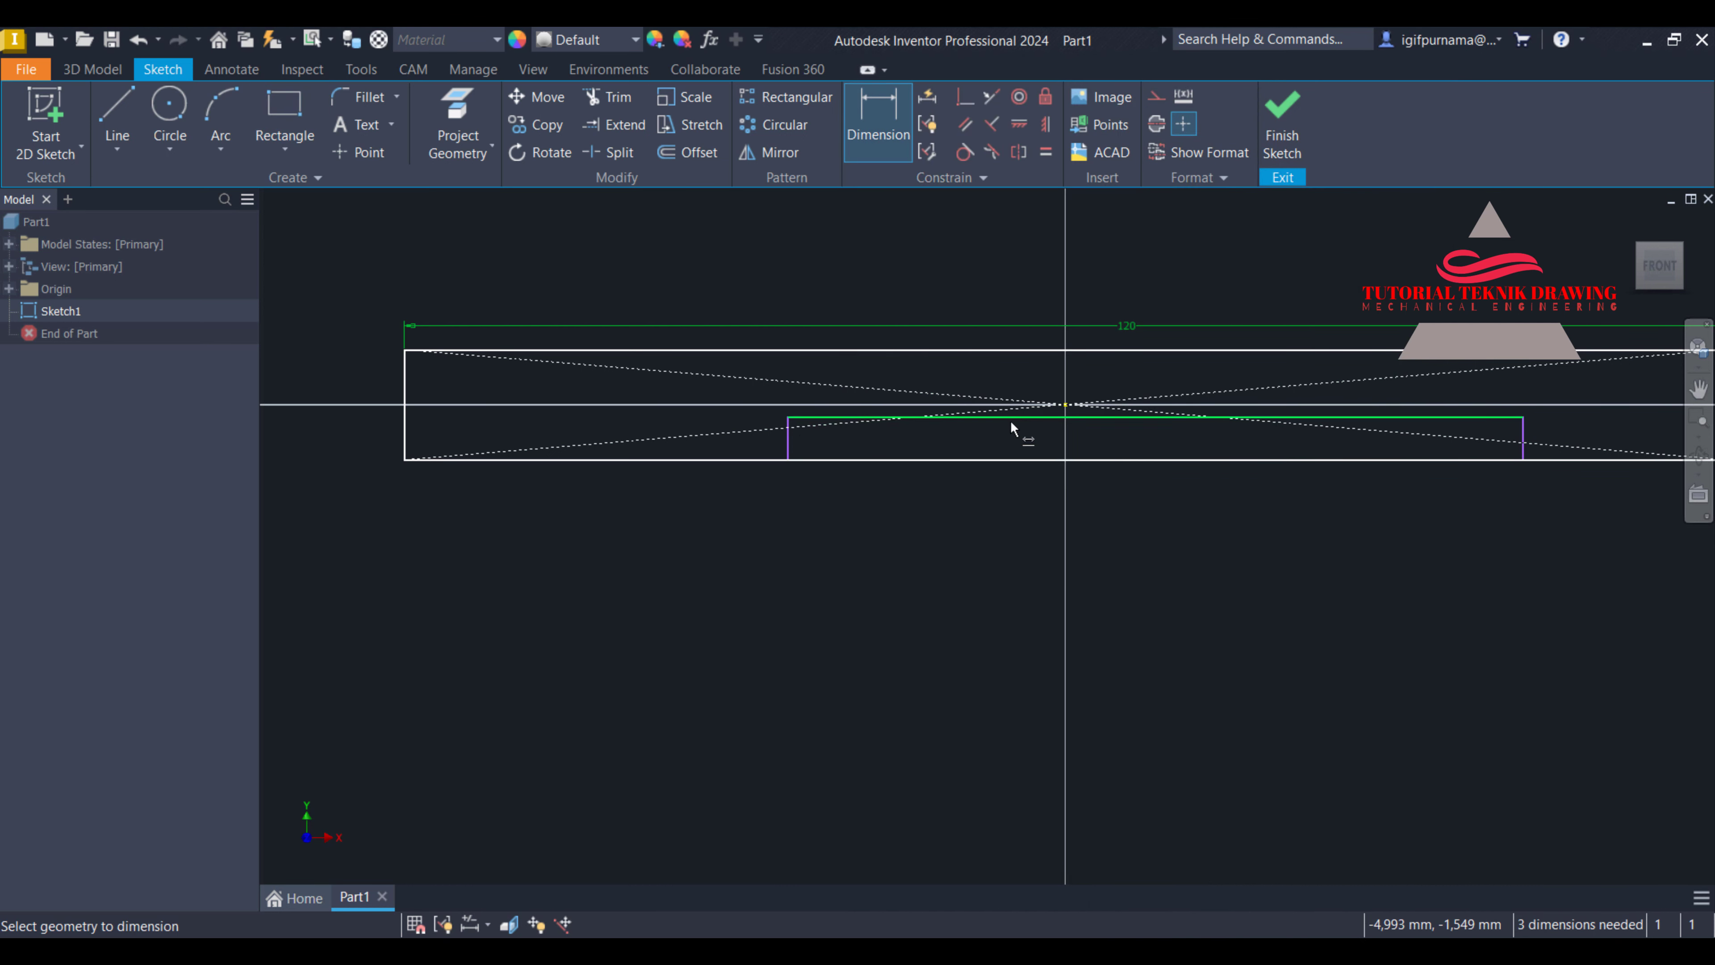
pyautogui.click(1011, 418)
pyautogui.click(1034, 541)
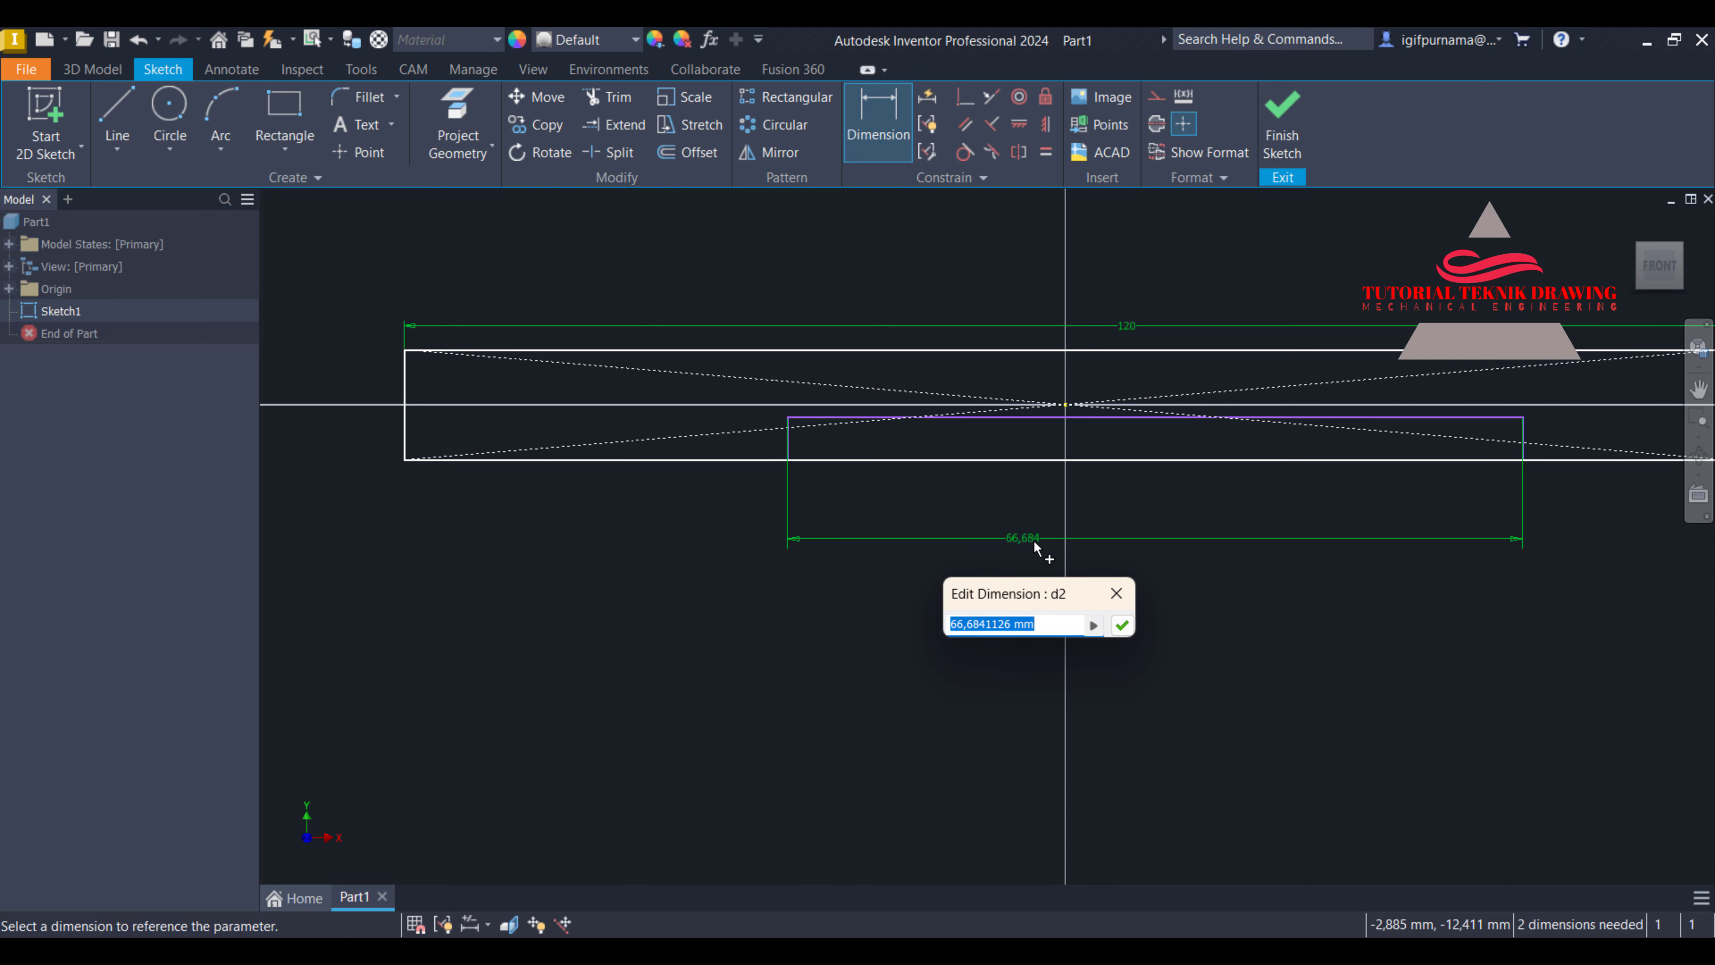
pyautogui.write('56')
pyautogui.press('Return')
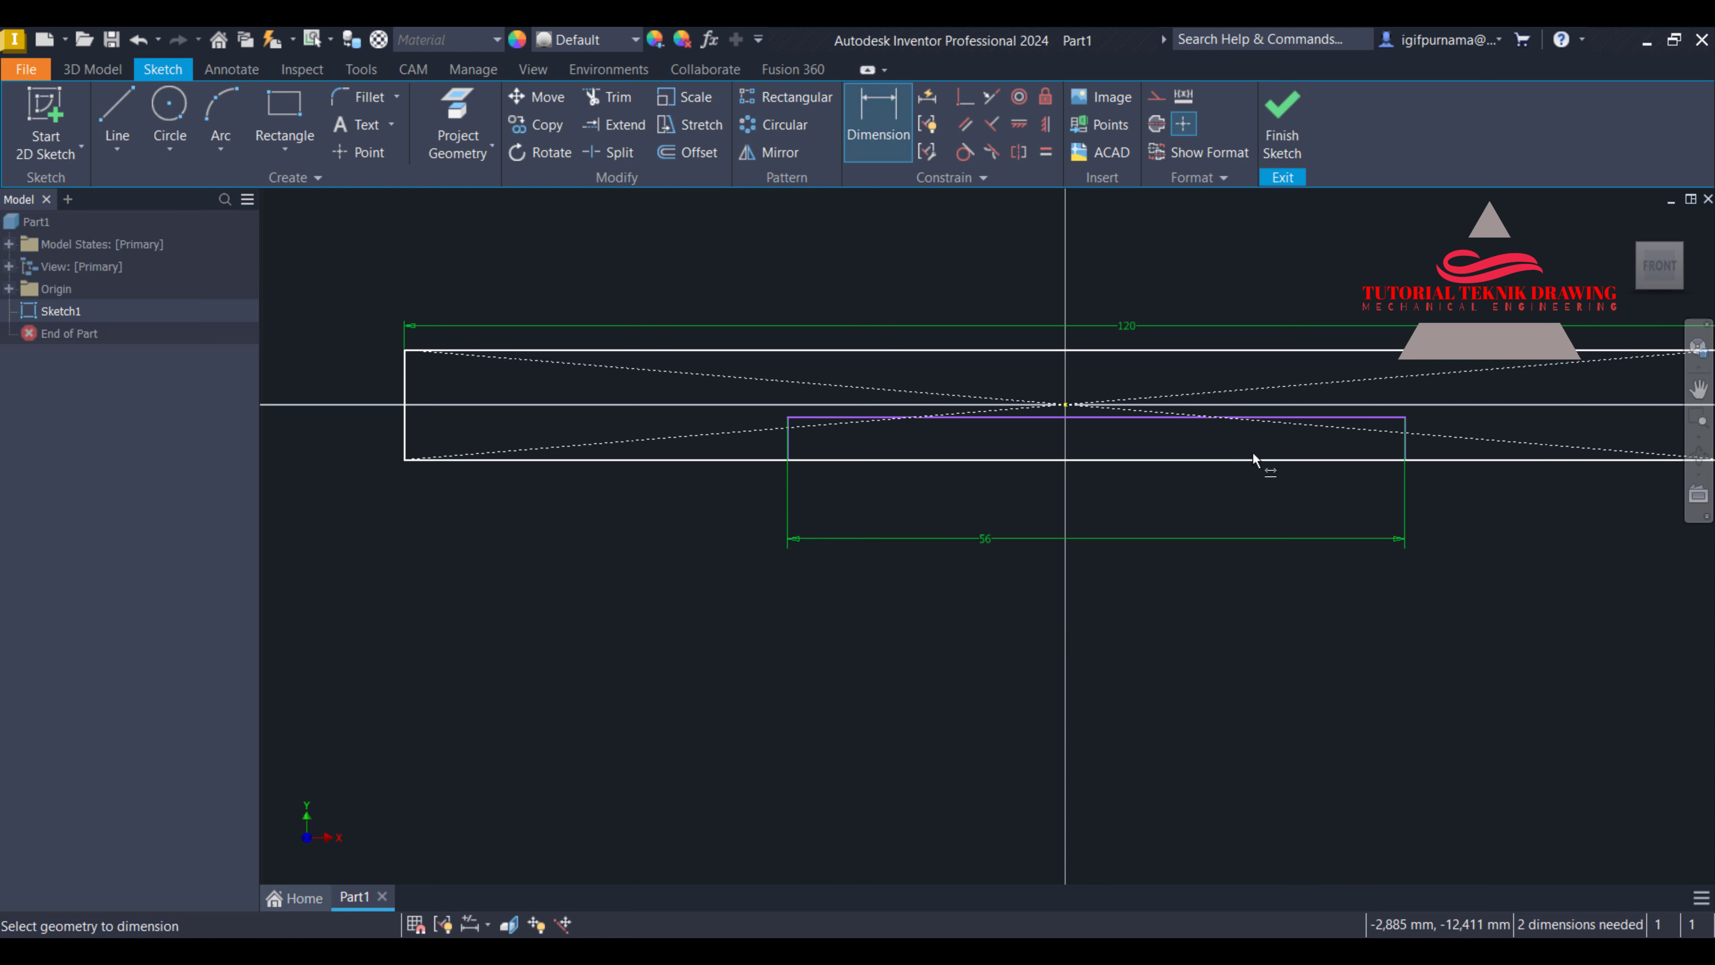
# Centre the recess by making its bottom-edge midpoint coincident with the midpoint of the base profile's bottom edge
pyautogui.scroll(3, 1154, 438)
pyautogui.scroll(-2, 1084, 444)
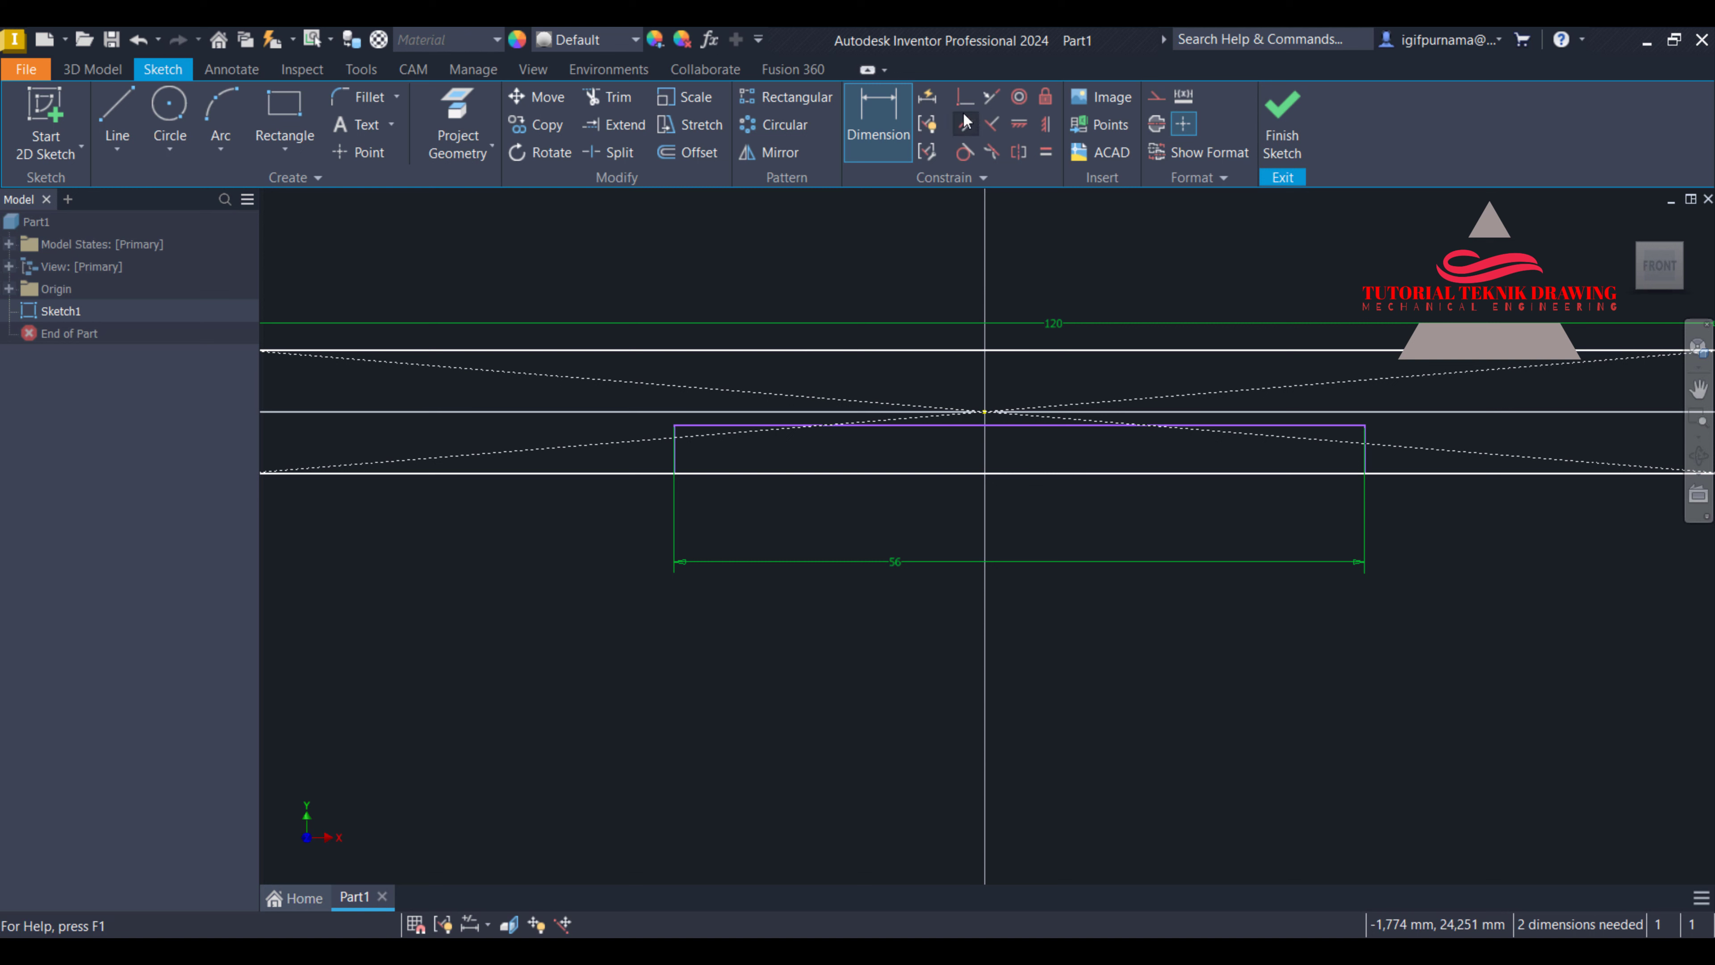
pyautogui.scroll(-2, 1005, 390)
pyautogui.scroll(3, 1005, 390)
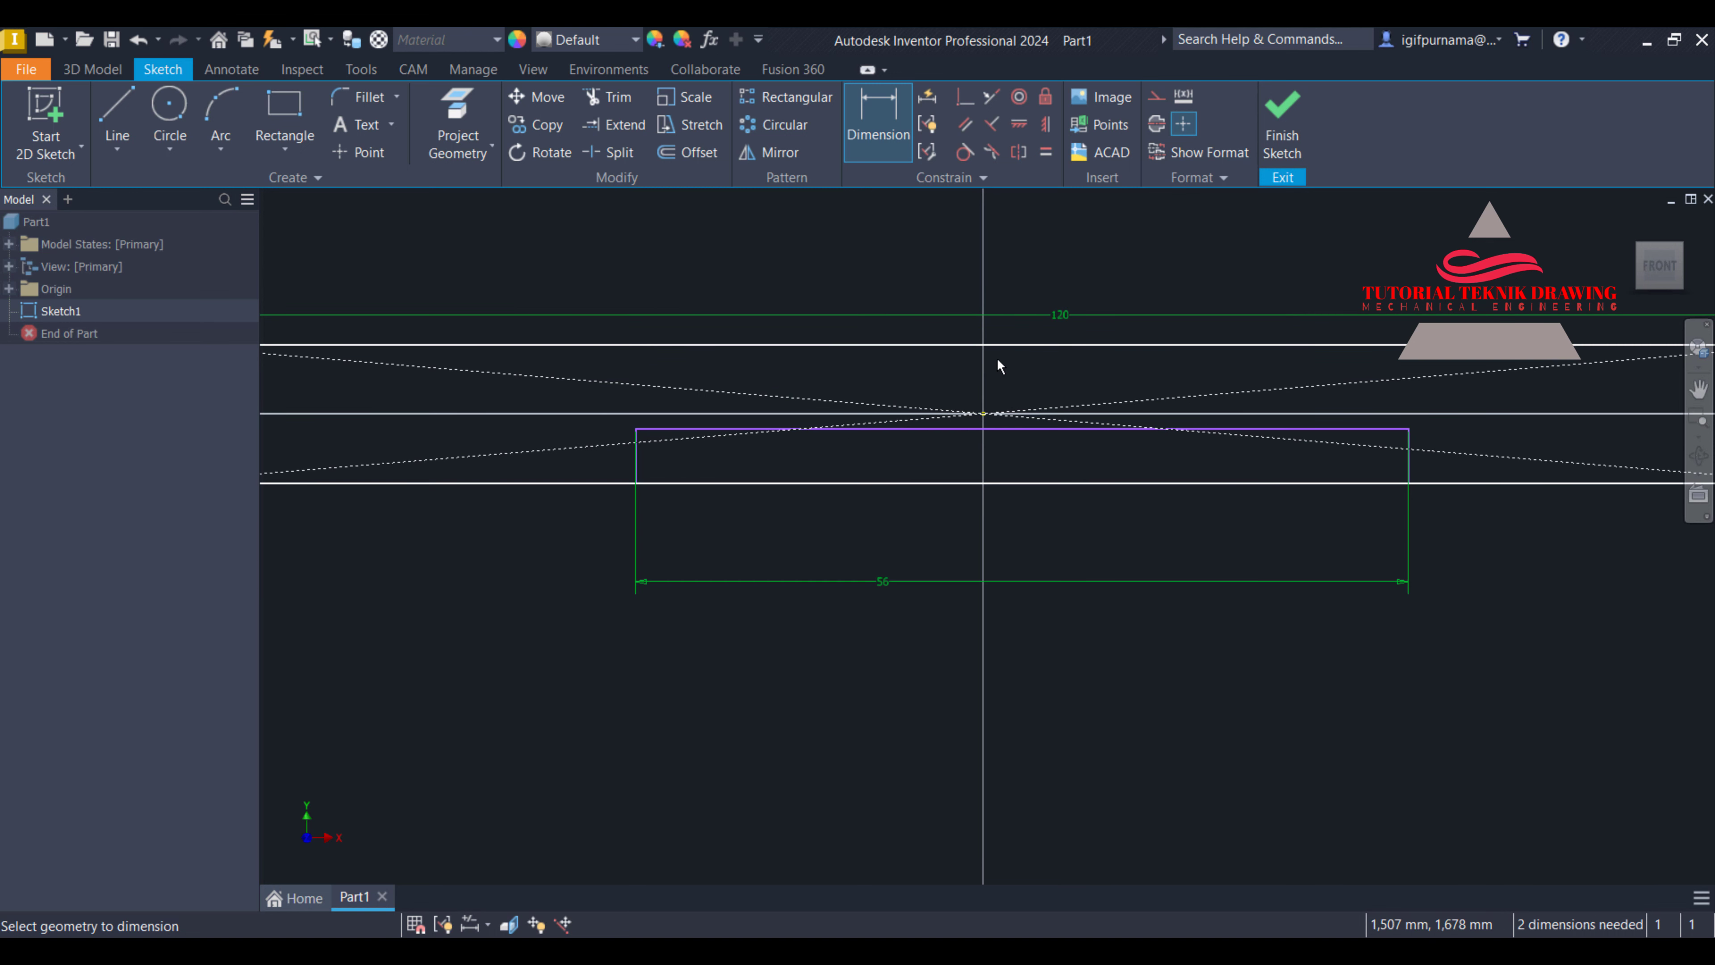
pyautogui.click(969, 90)
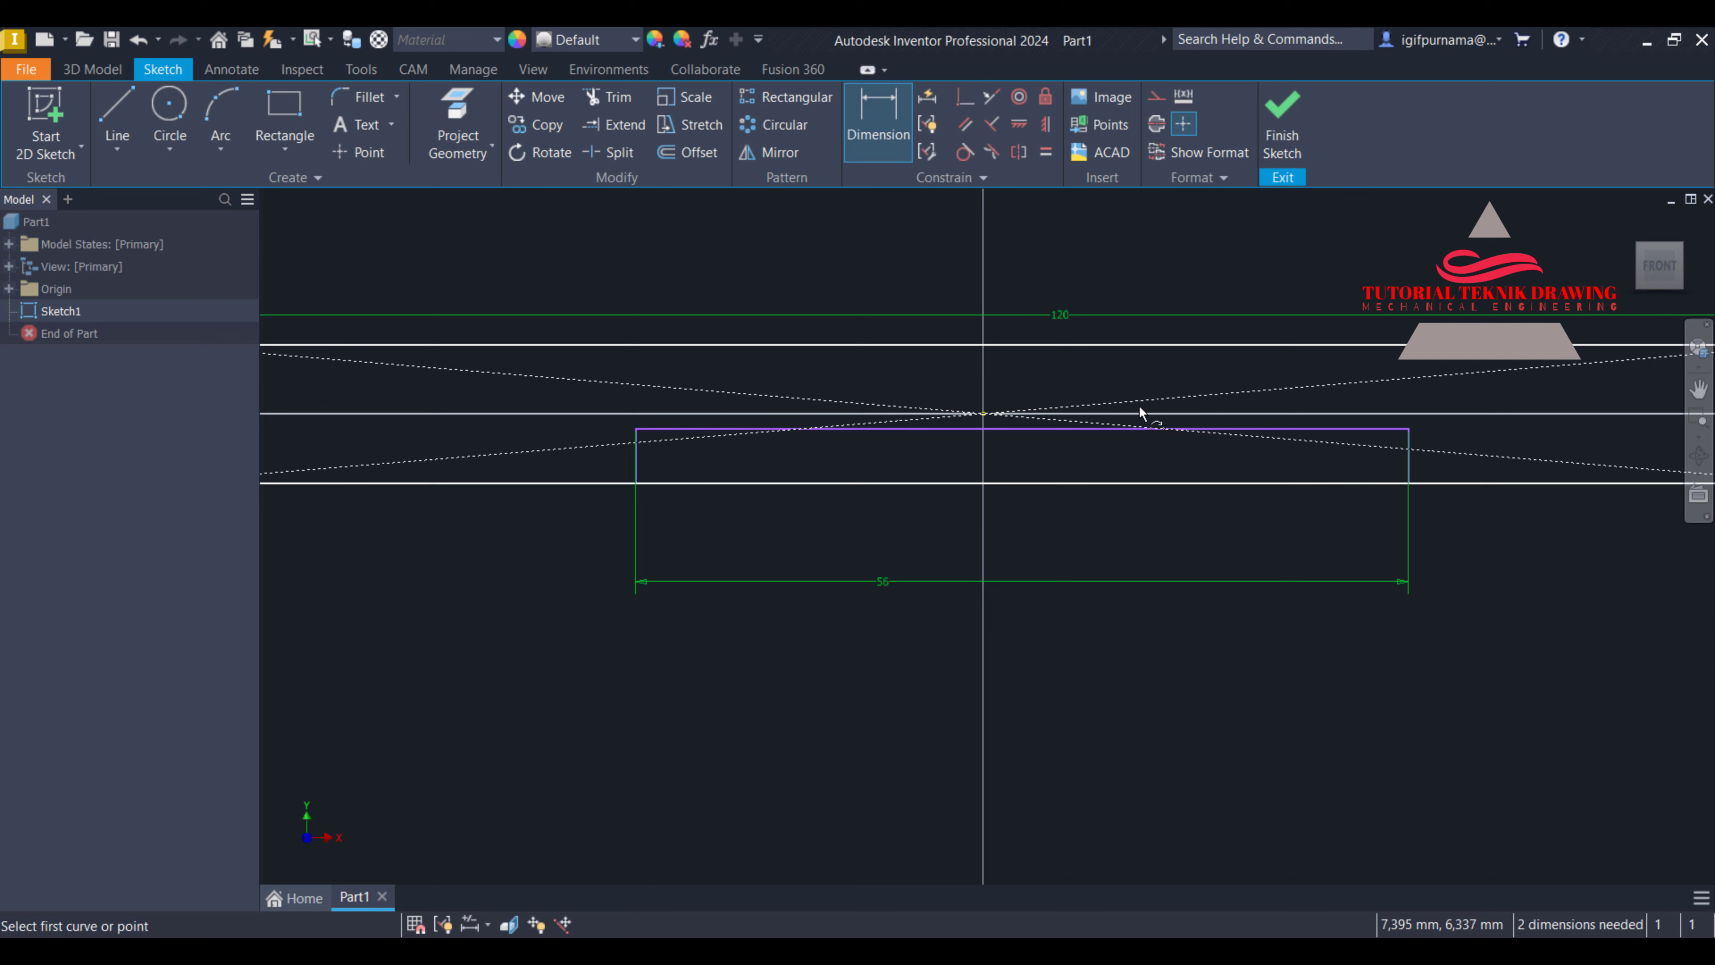
pyautogui.click(1022, 483)
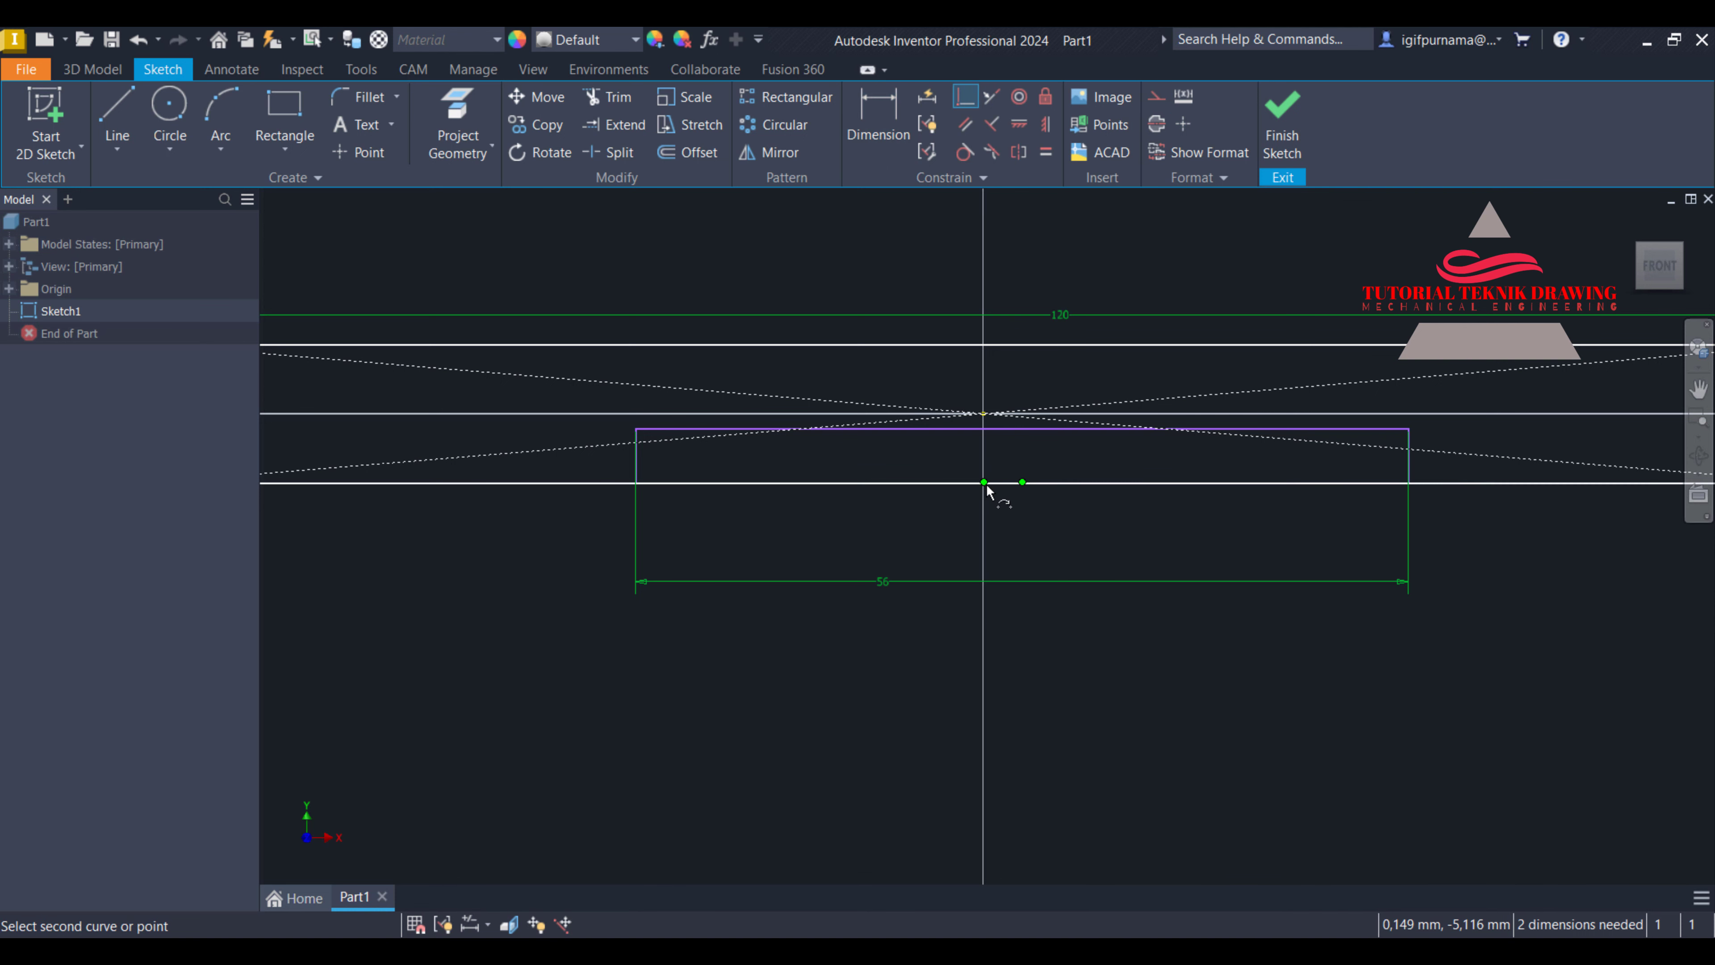
pyautogui.click(984, 483)
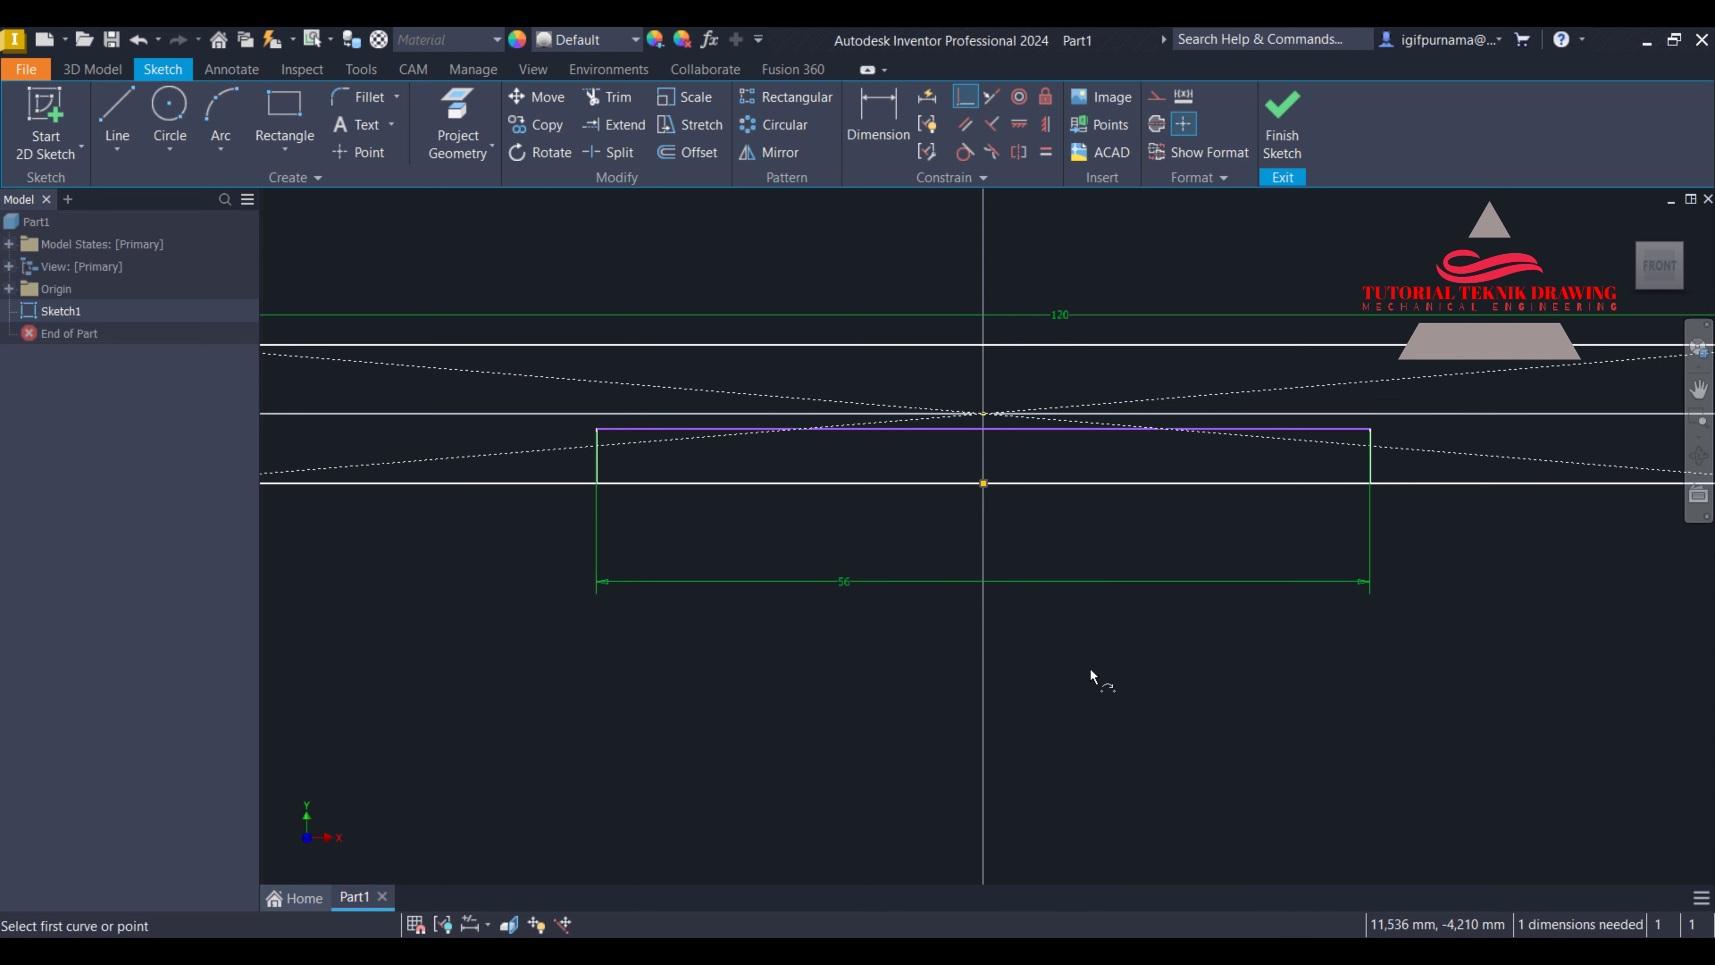
# Check the recess depth in the reference drawing and dimension the recess rectangle's height as 3 mm
pyautogui.hotkey('alt', 'Tab')
pyautogui.scroll(5, 997, 550)
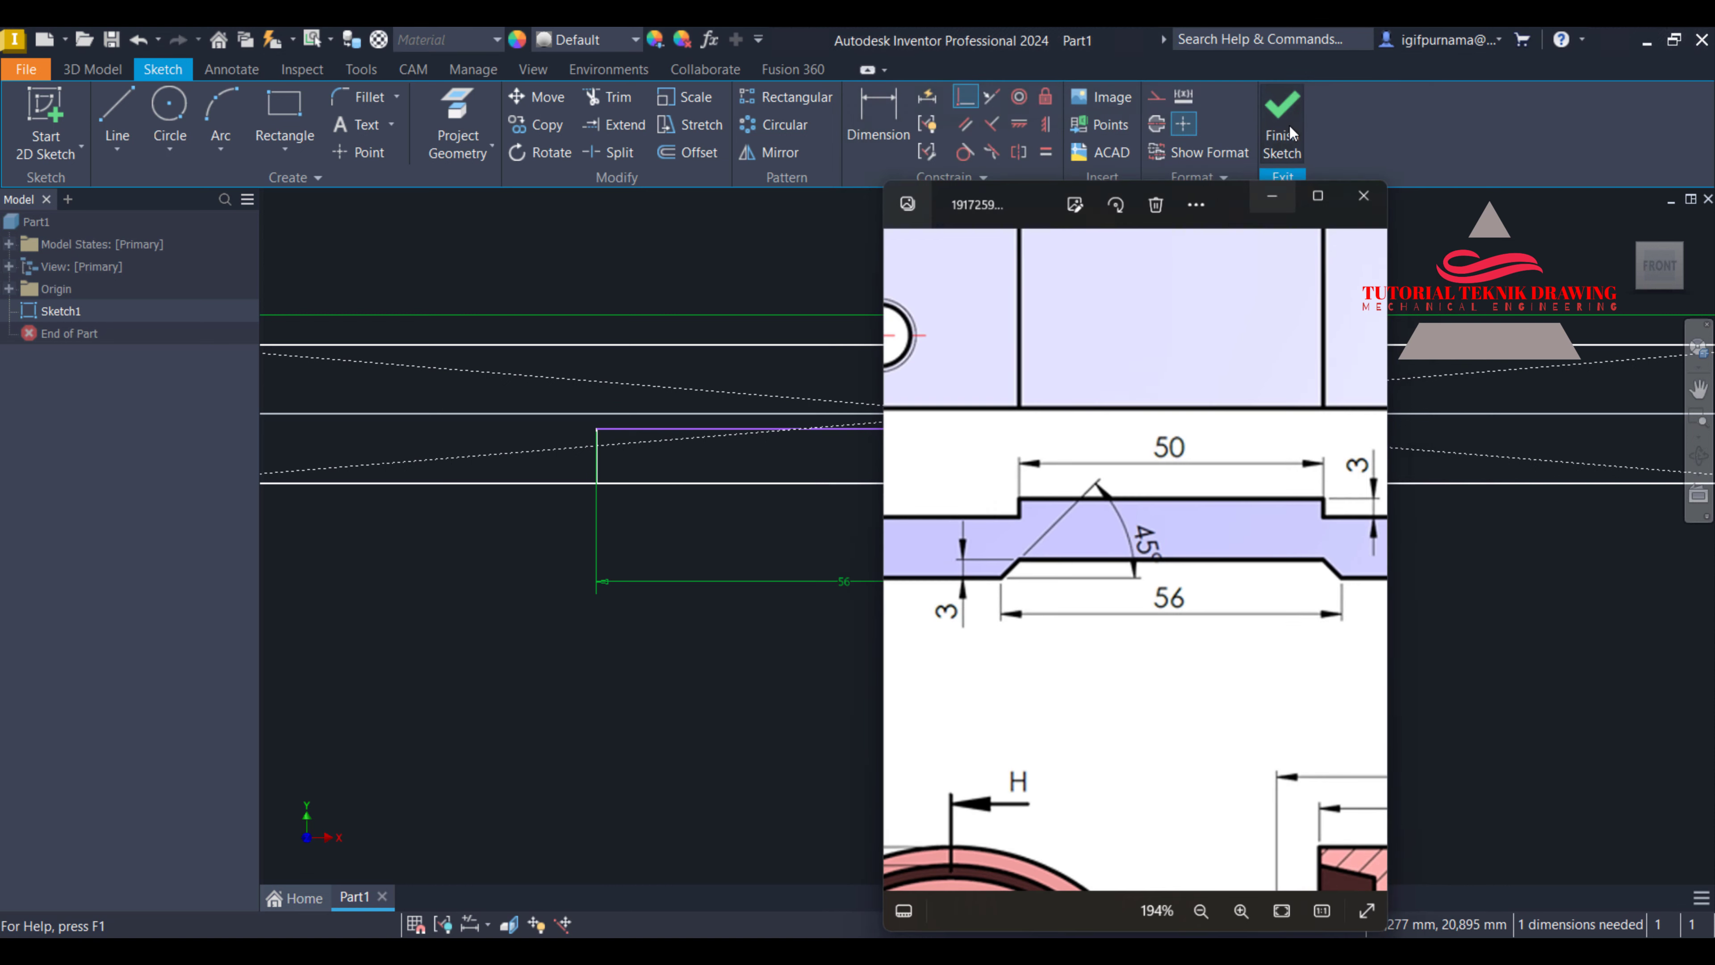
pyautogui.click(1288, 125)
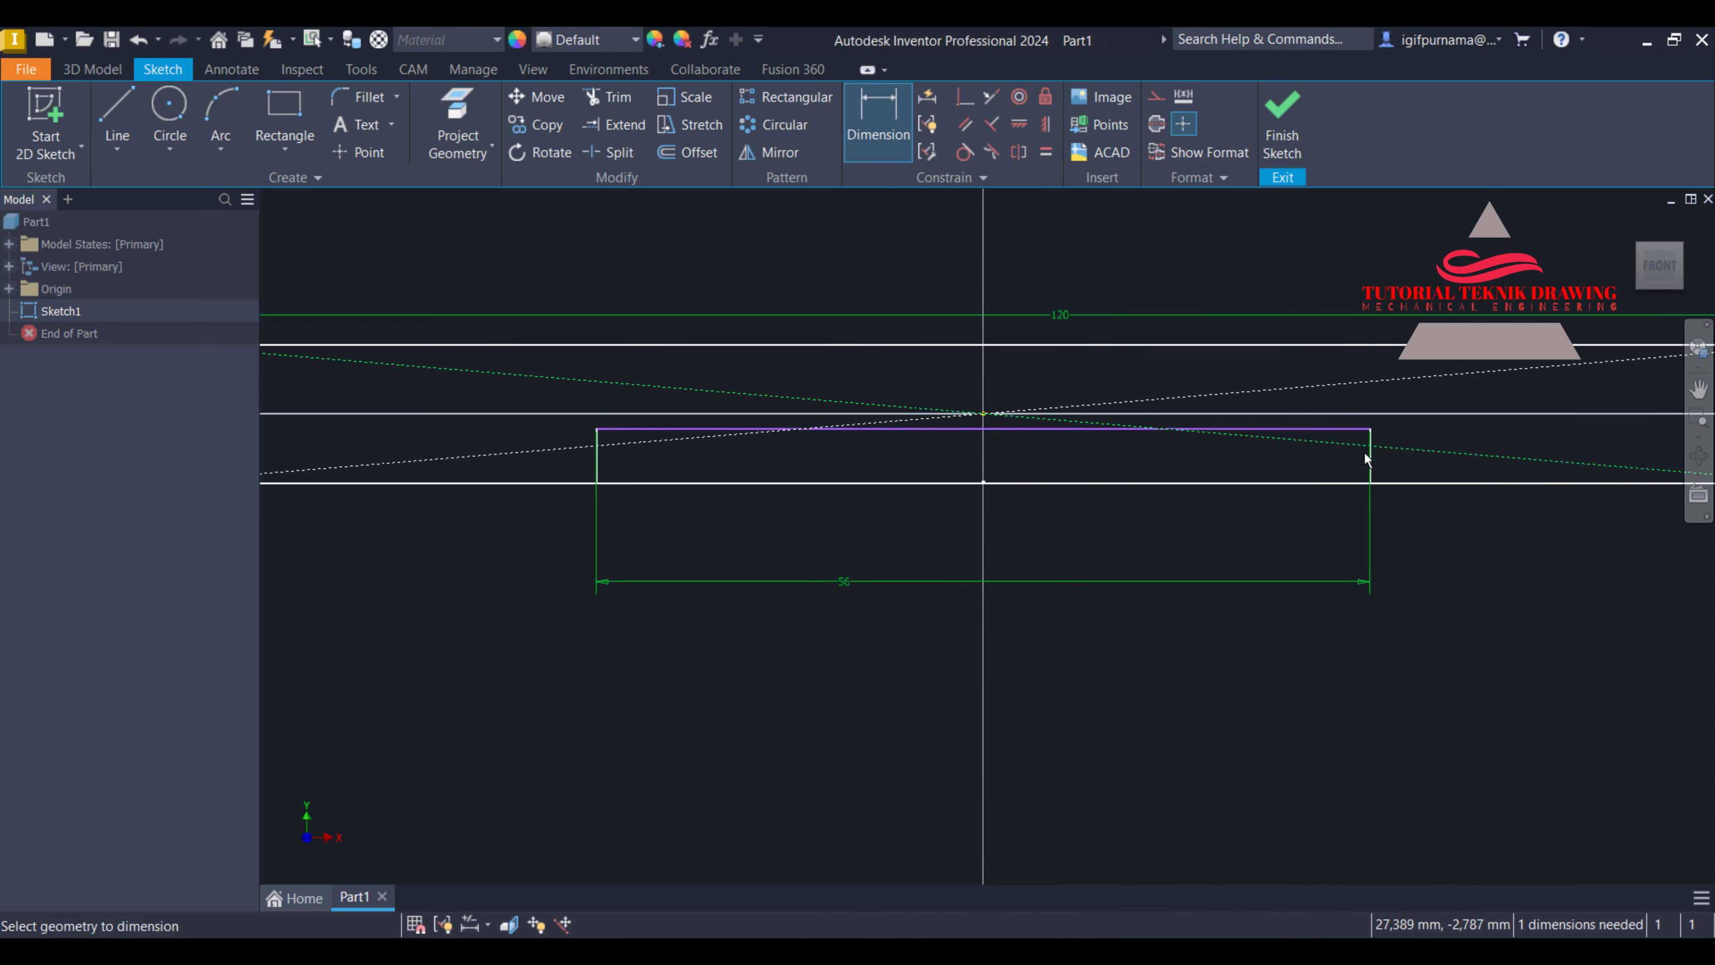
pyautogui.click(1370, 478)
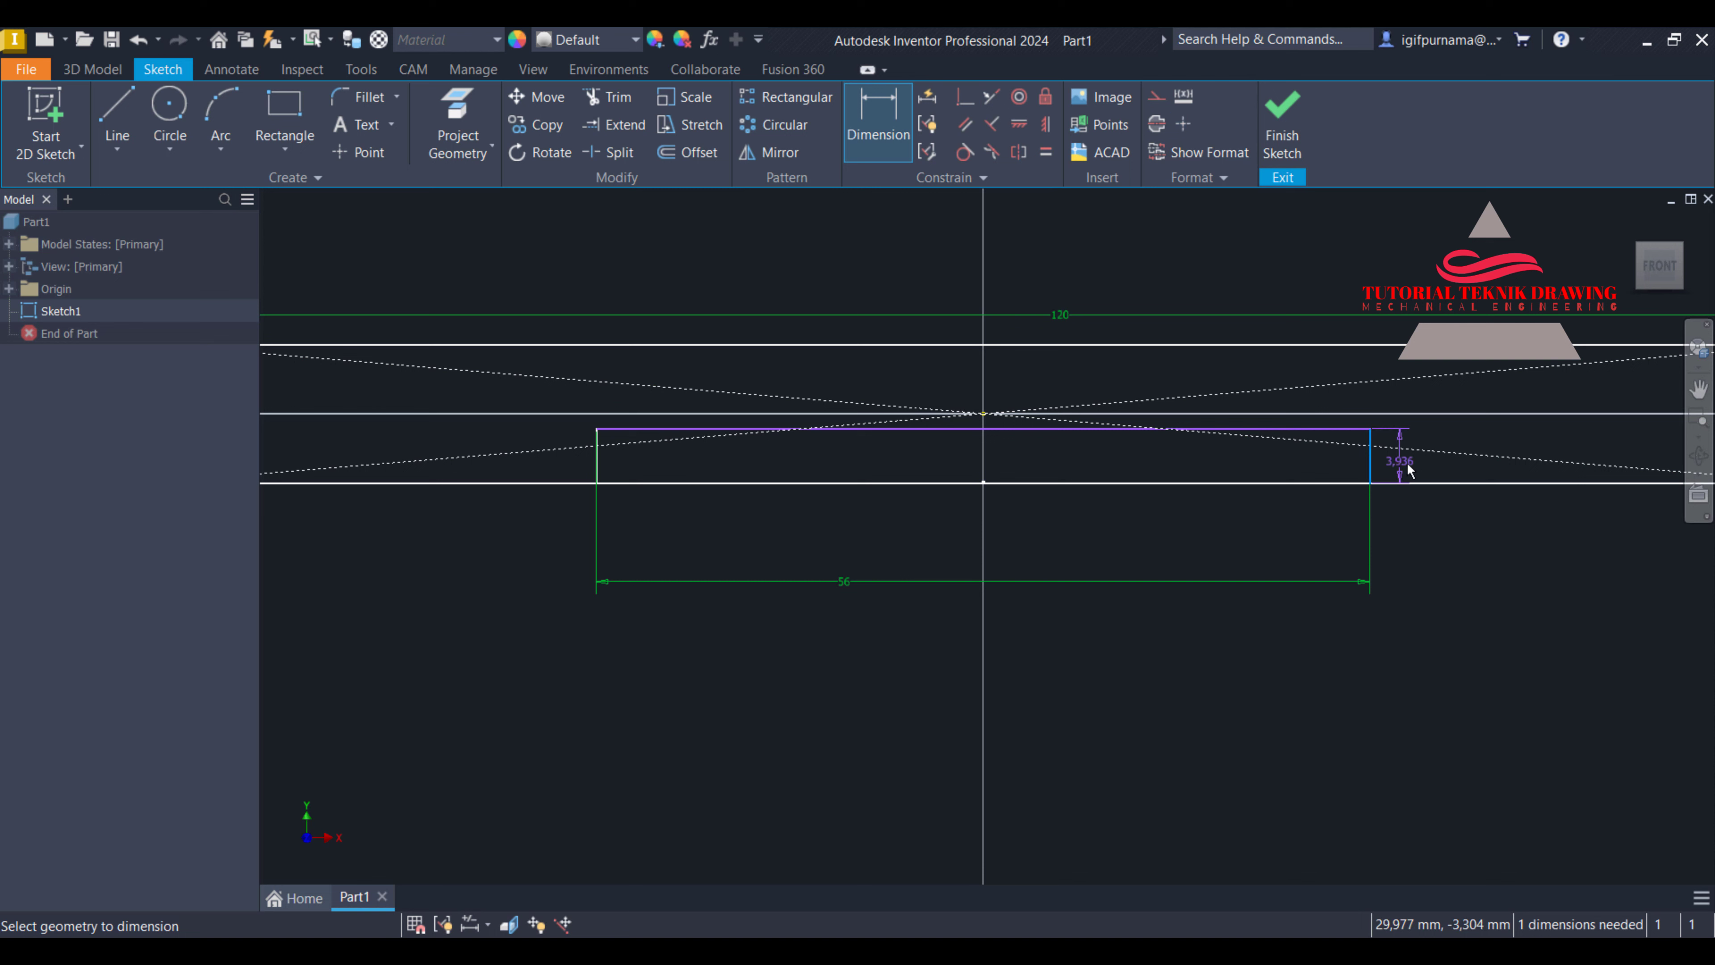
pyautogui.click(1410, 473)
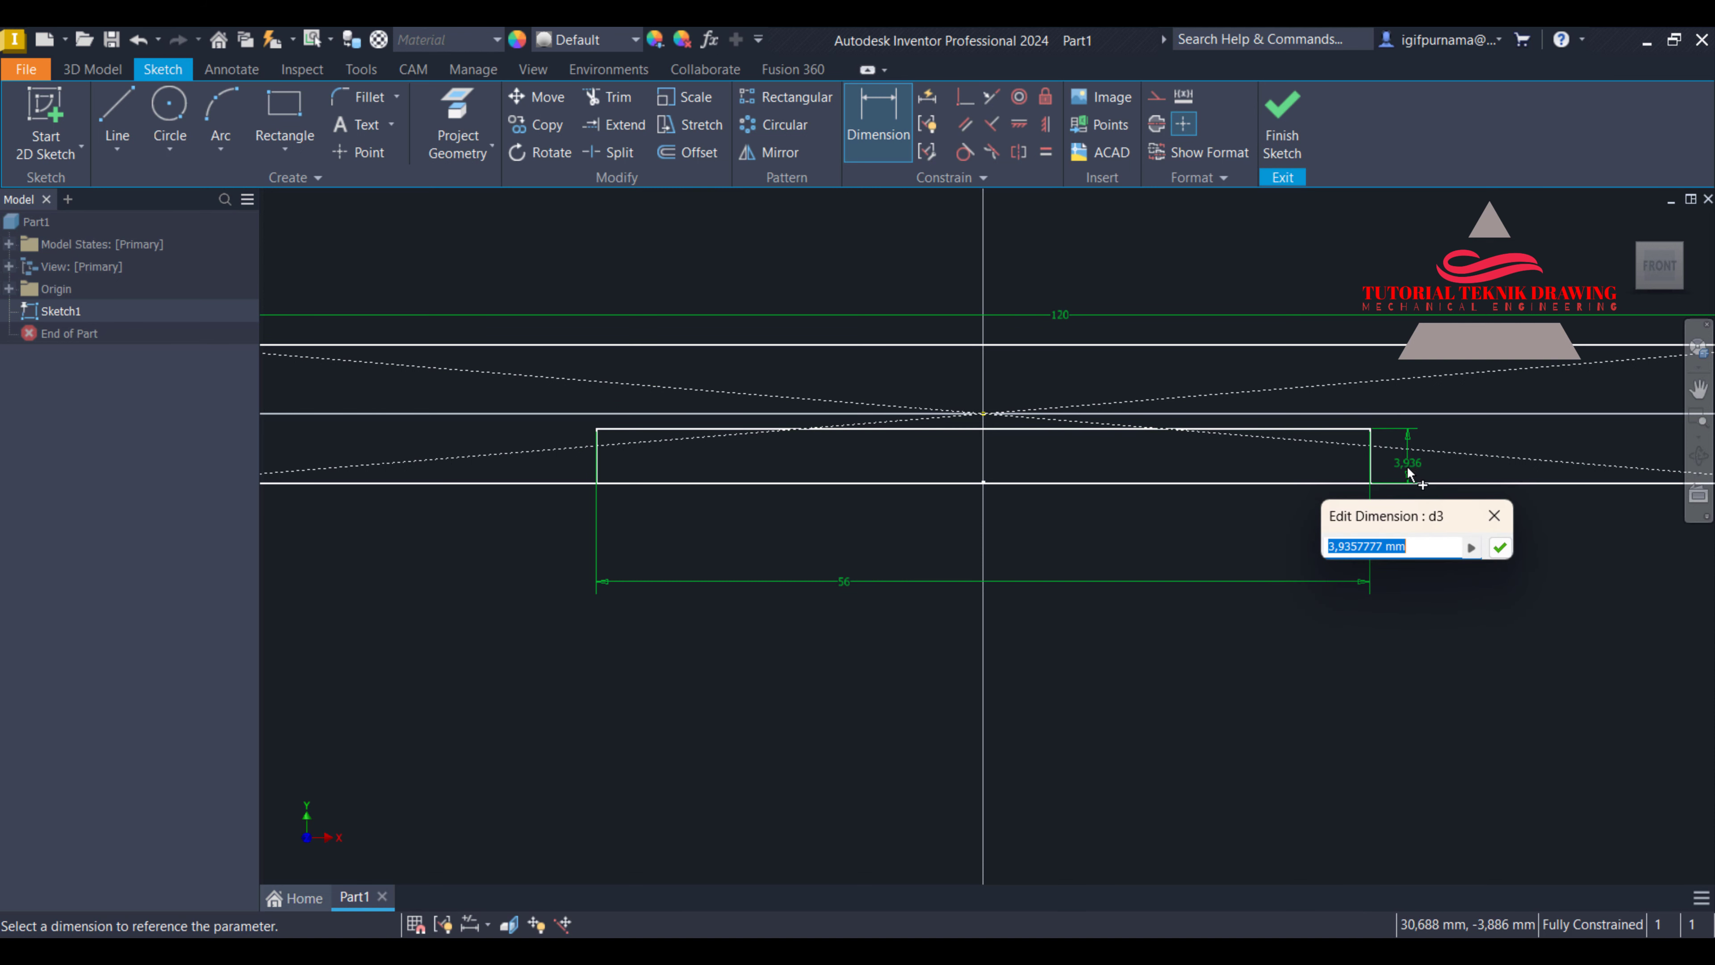
pyautogui.write('3')
pyautogui.press('Return')
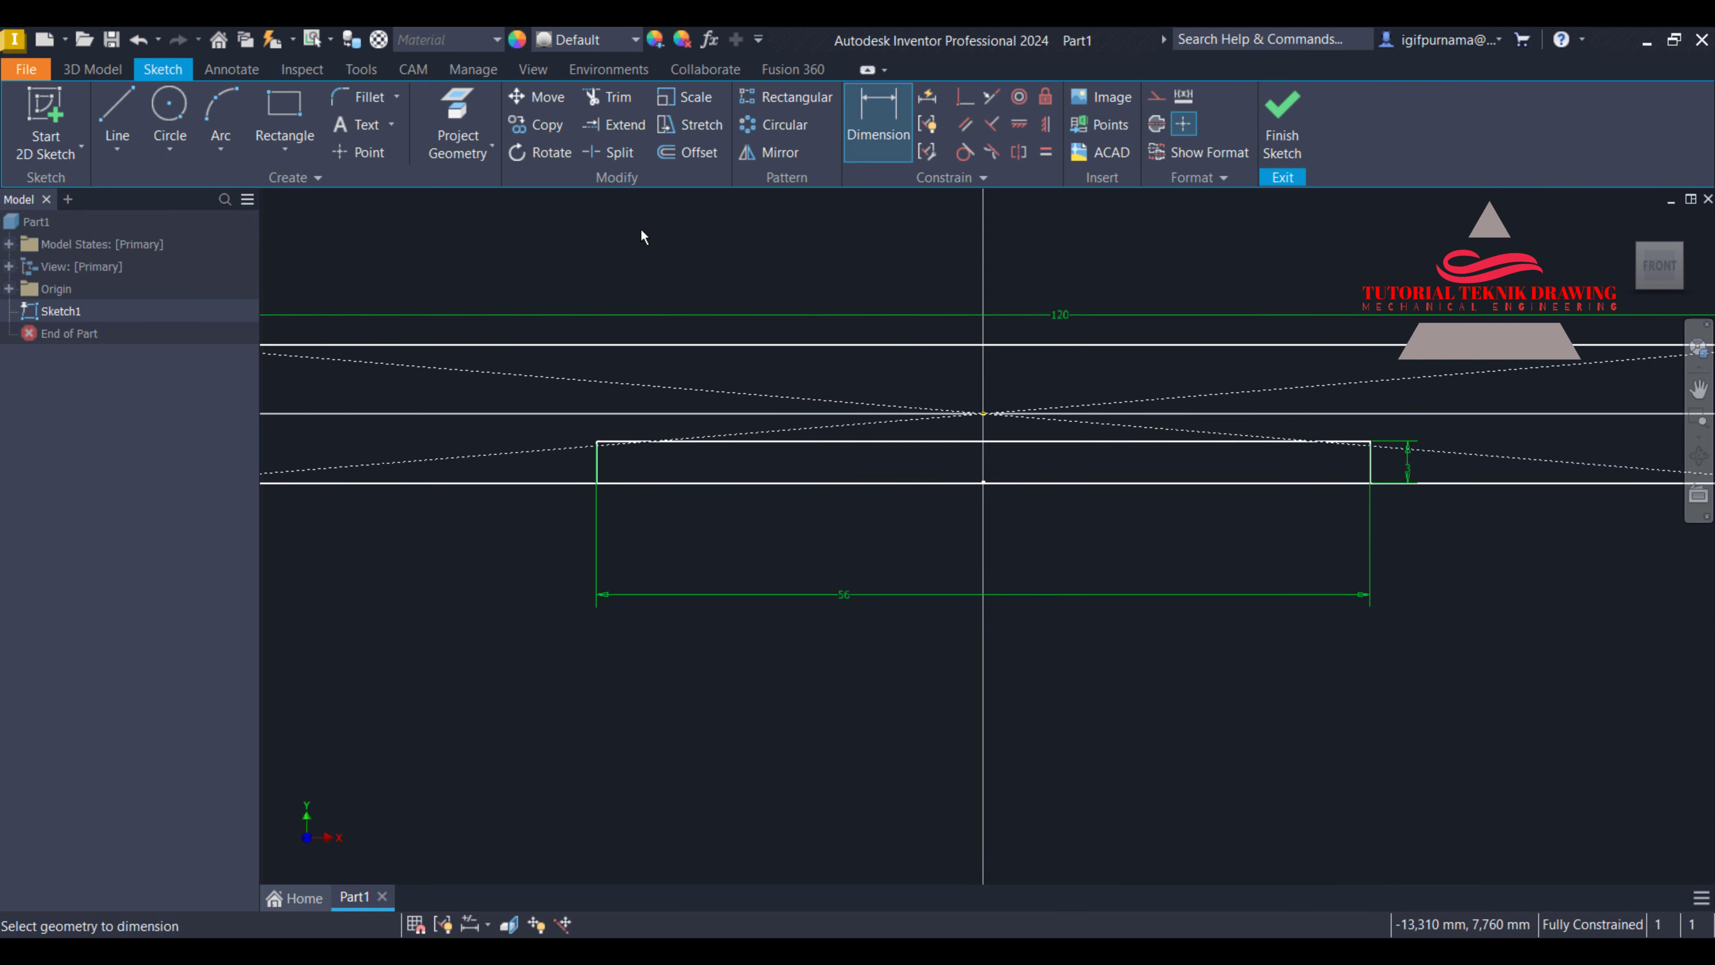
# Sketch a slanted line from the recess rectangle's lower-left corner up to its top edge
pyautogui.click(119, 115)
pyautogui.scroll(3, 641, 469)
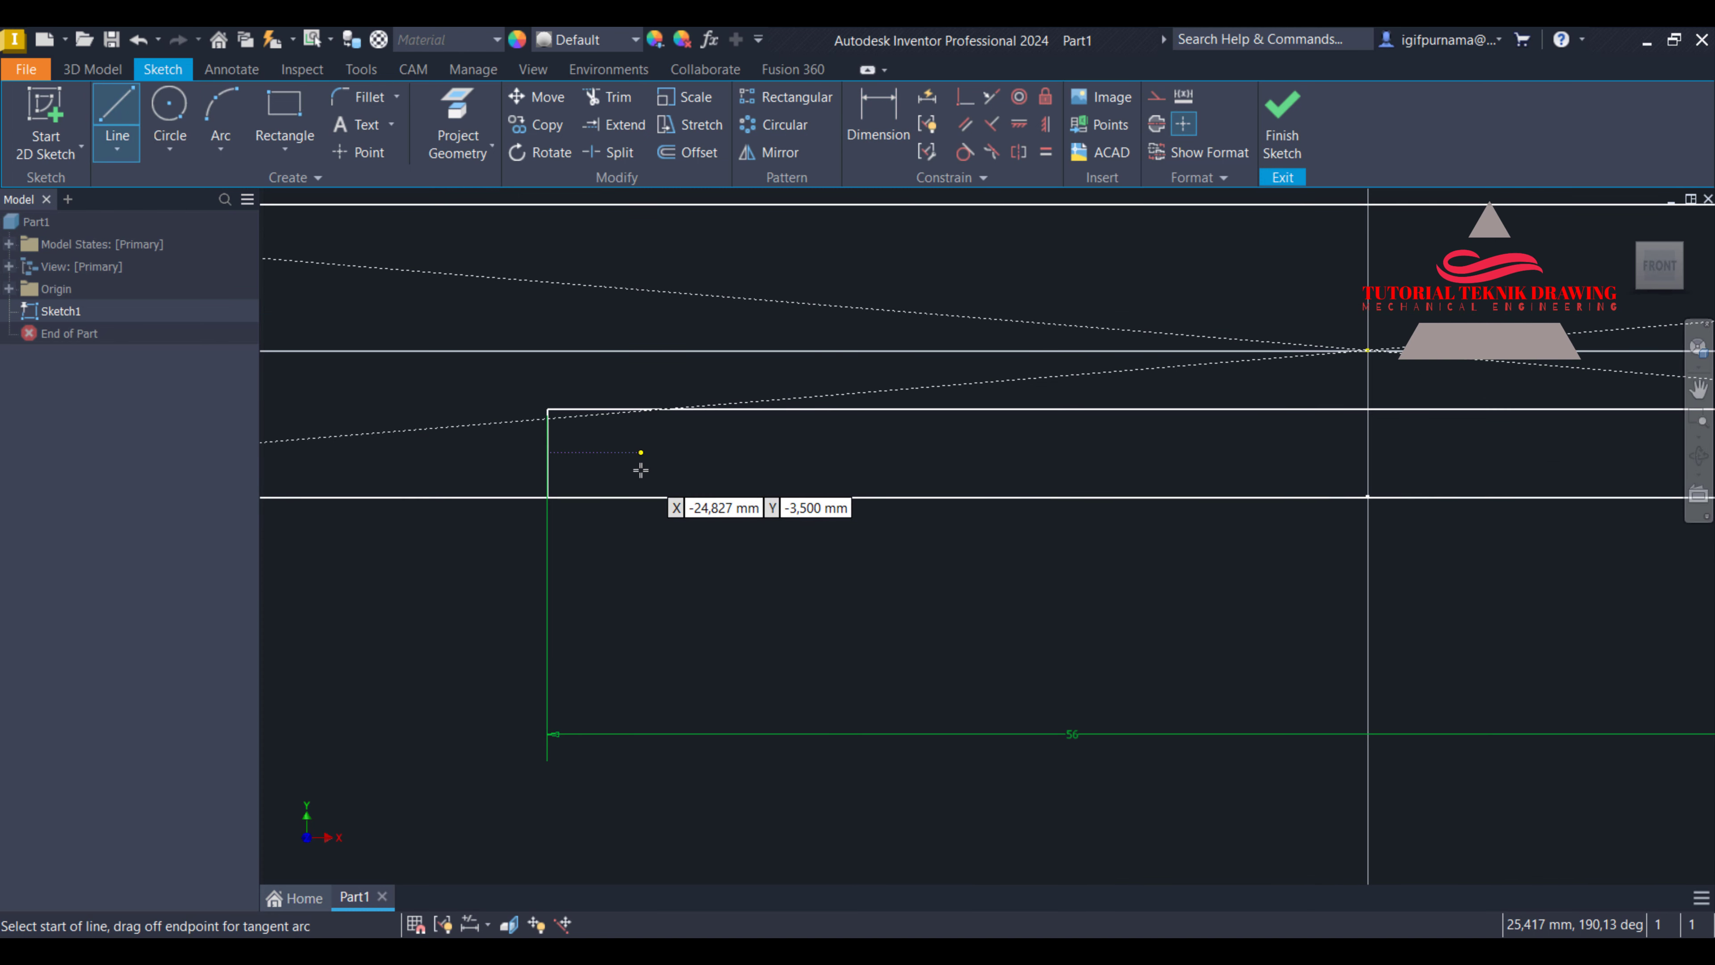
pyautogui.click(548, 497)
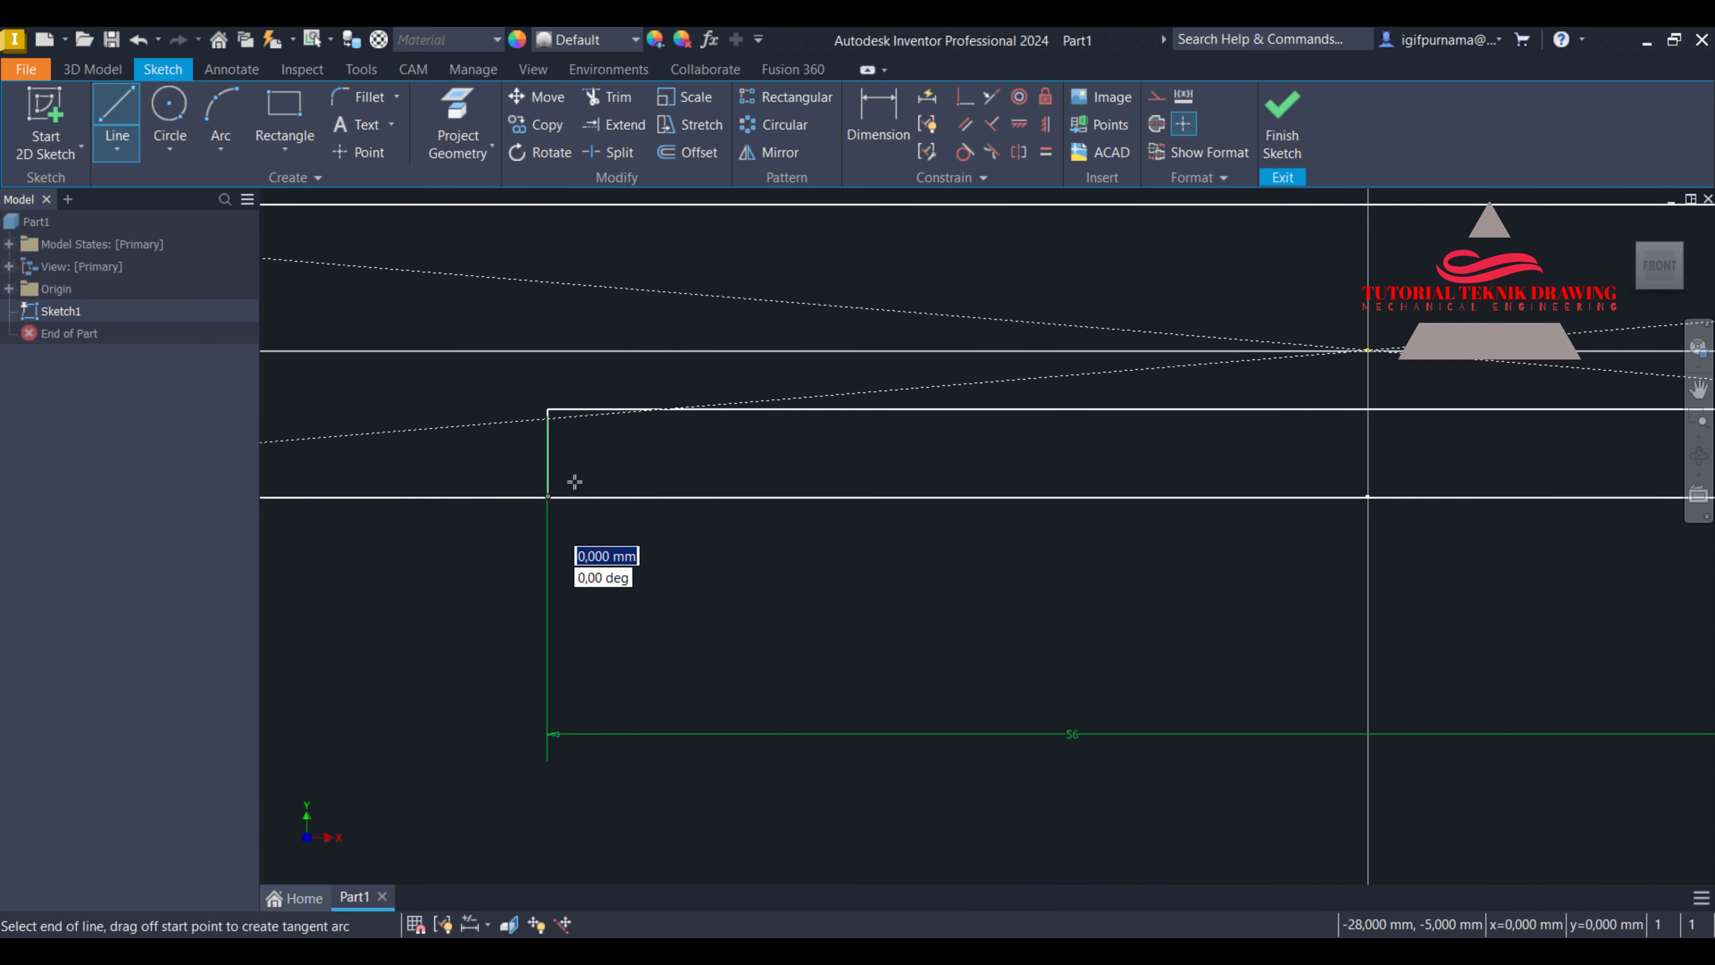
pyautogui.click(614, 409)
pyautogui.rightClick(613, 409)
pyautogui.click(688, 408)
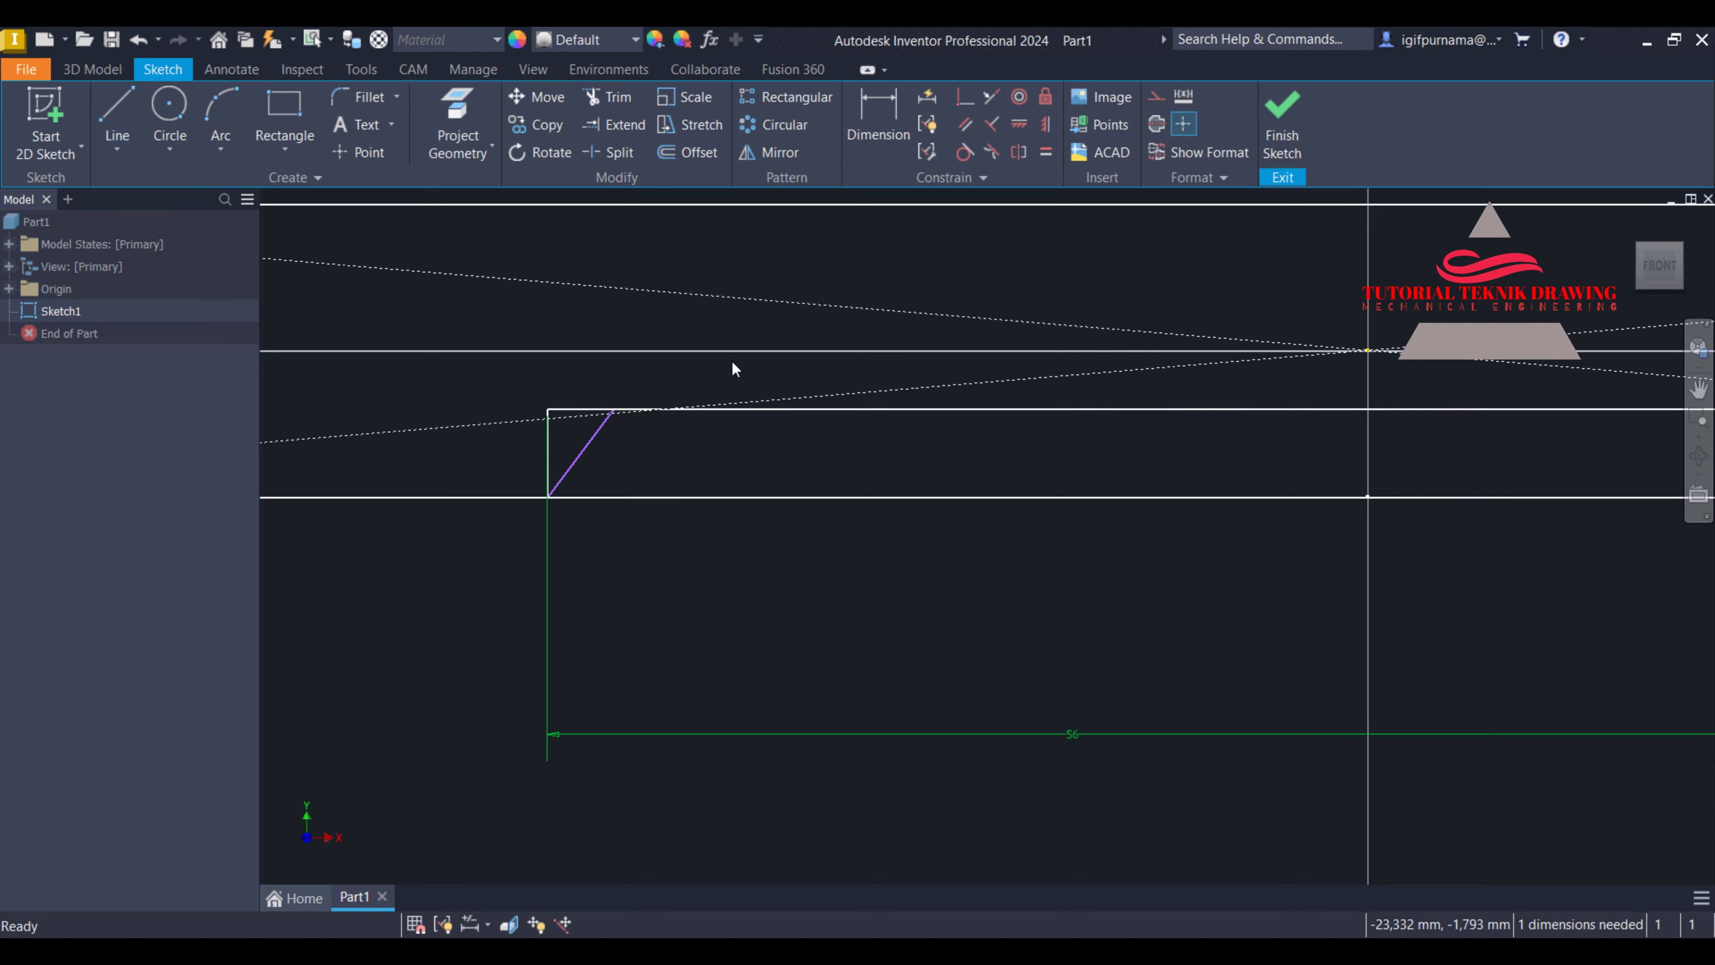
# Dimension the angle between the left slanted line and the recess's top edge as 135 degrees
pyautogui.click(879, 116)
pyautogui.click(589, 453)
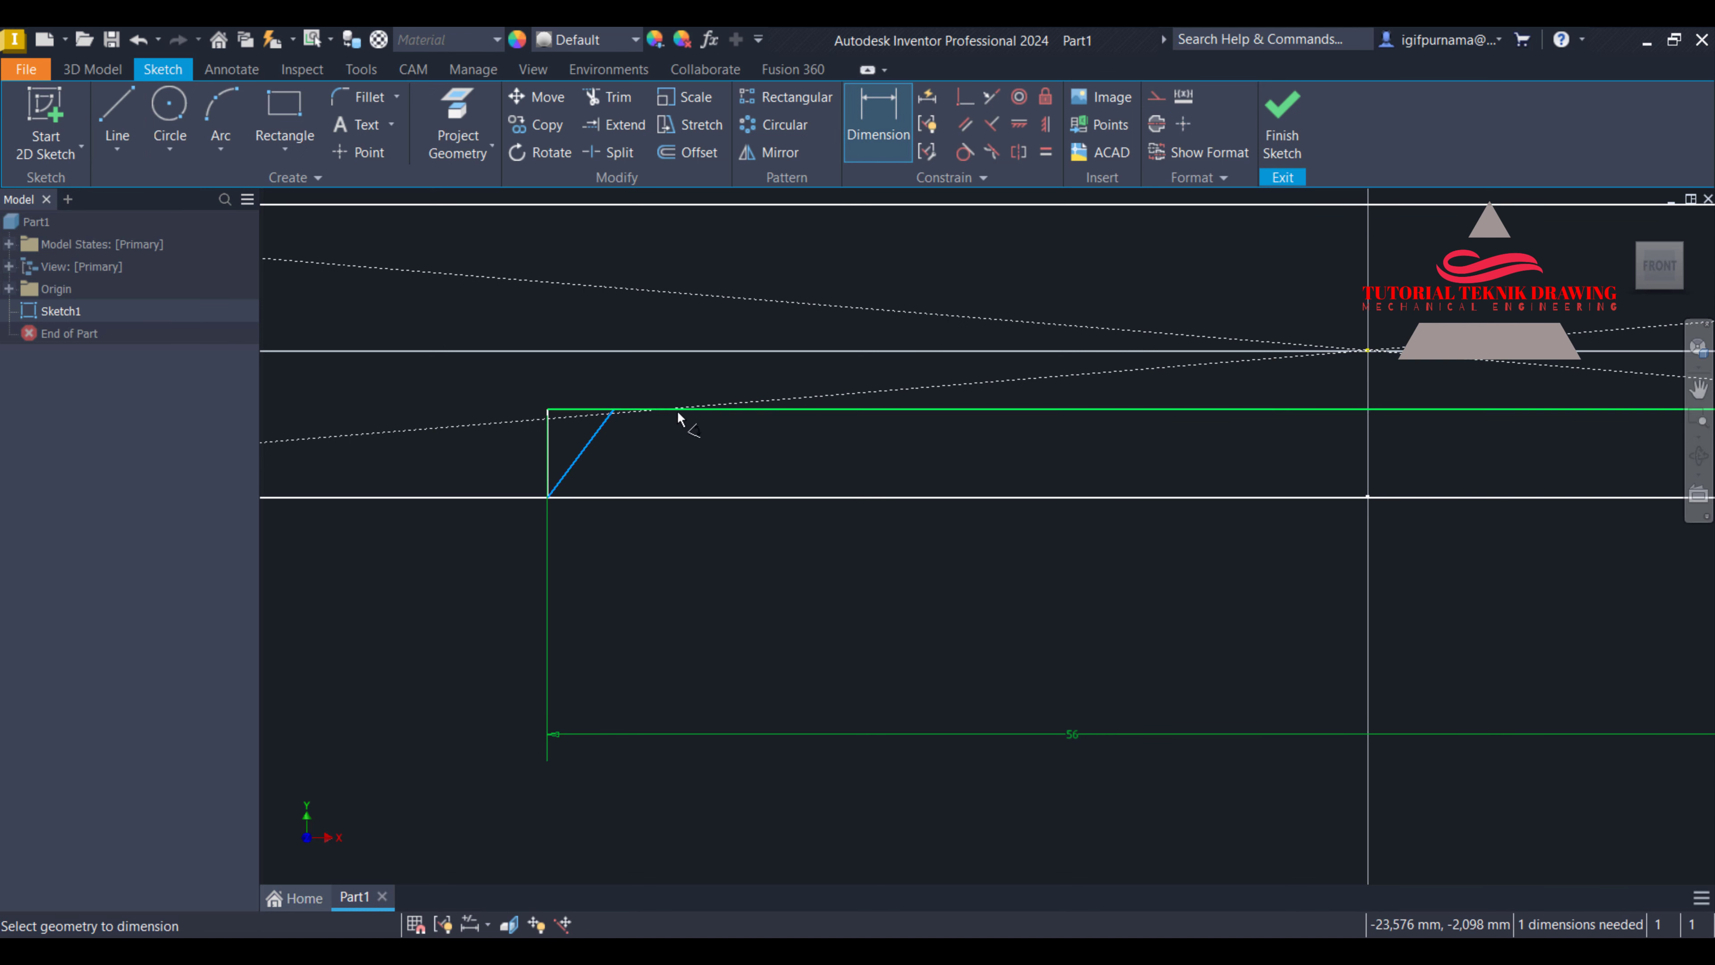
pyautogui.click(613, 410)
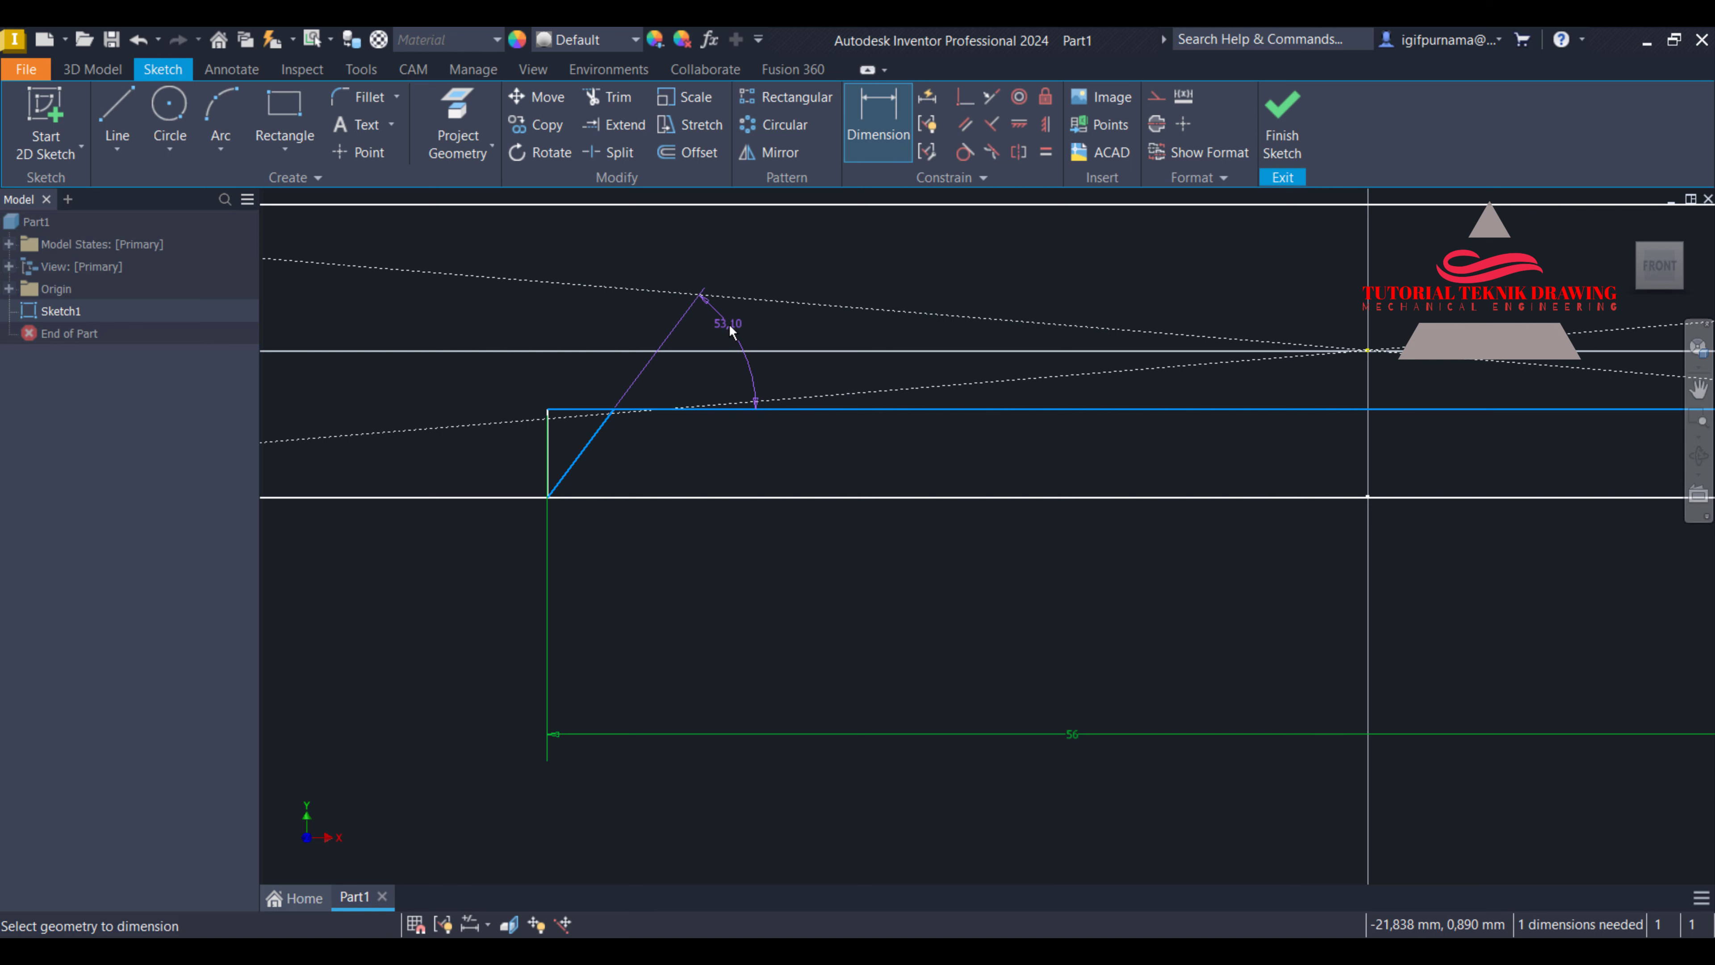
pyautogui.click(731, 328)
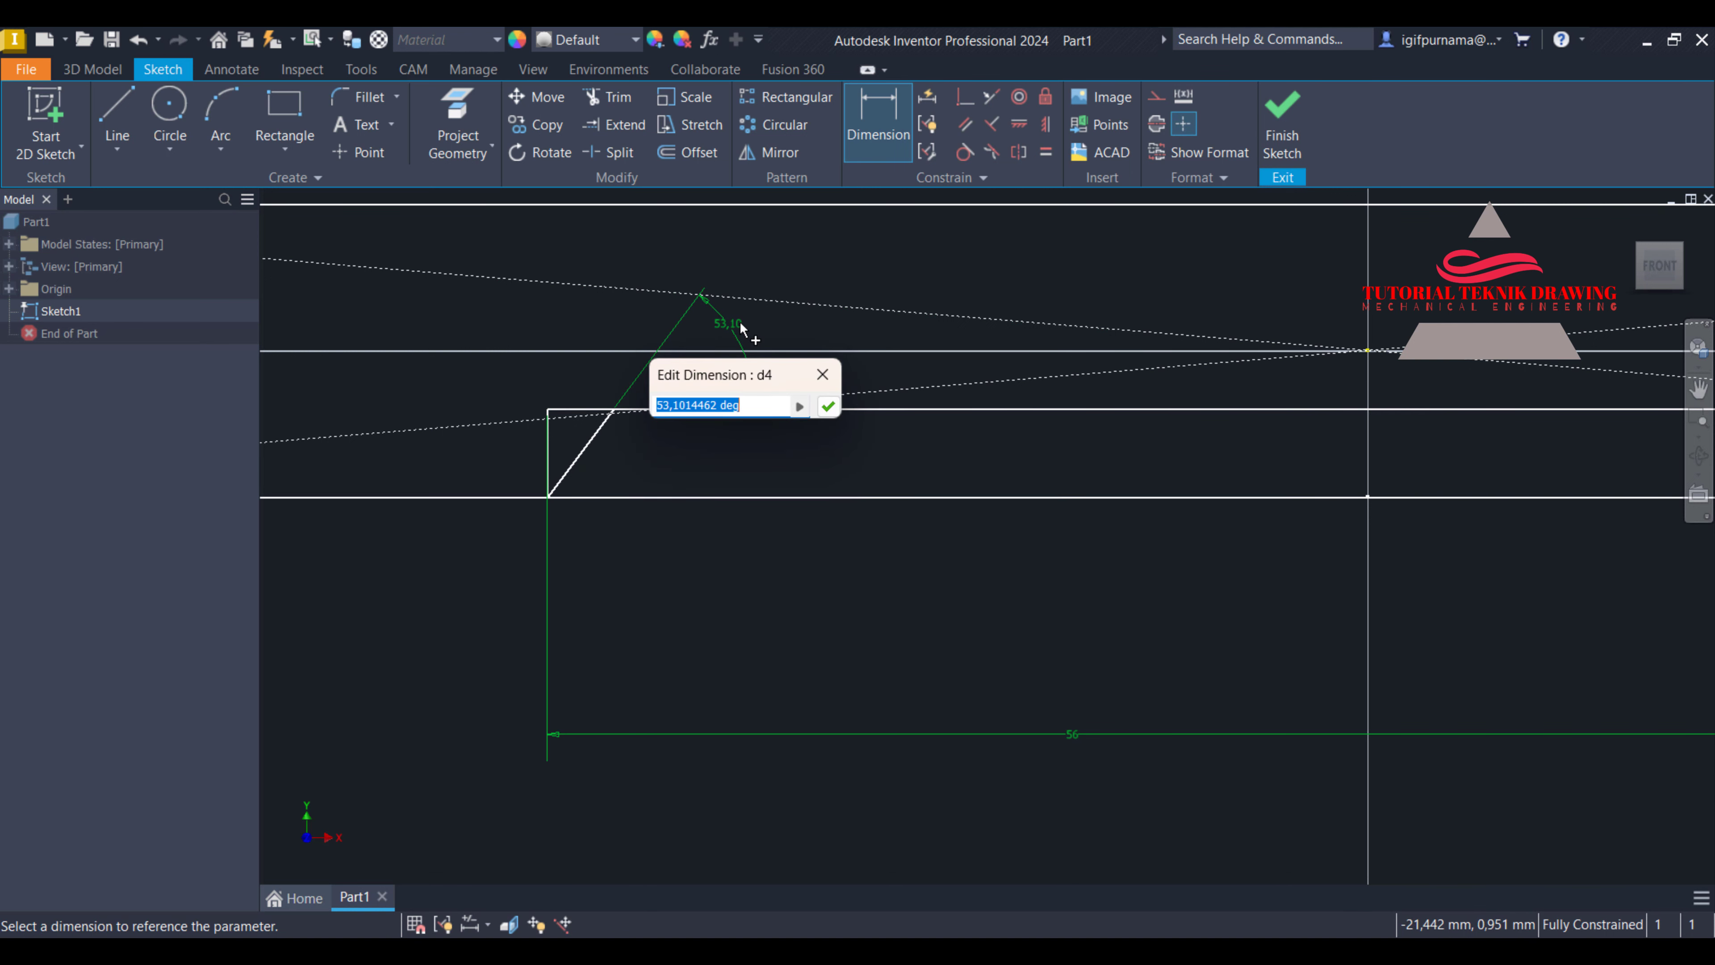
pyautogui.write('135')
pyautogui.click(828, 406)
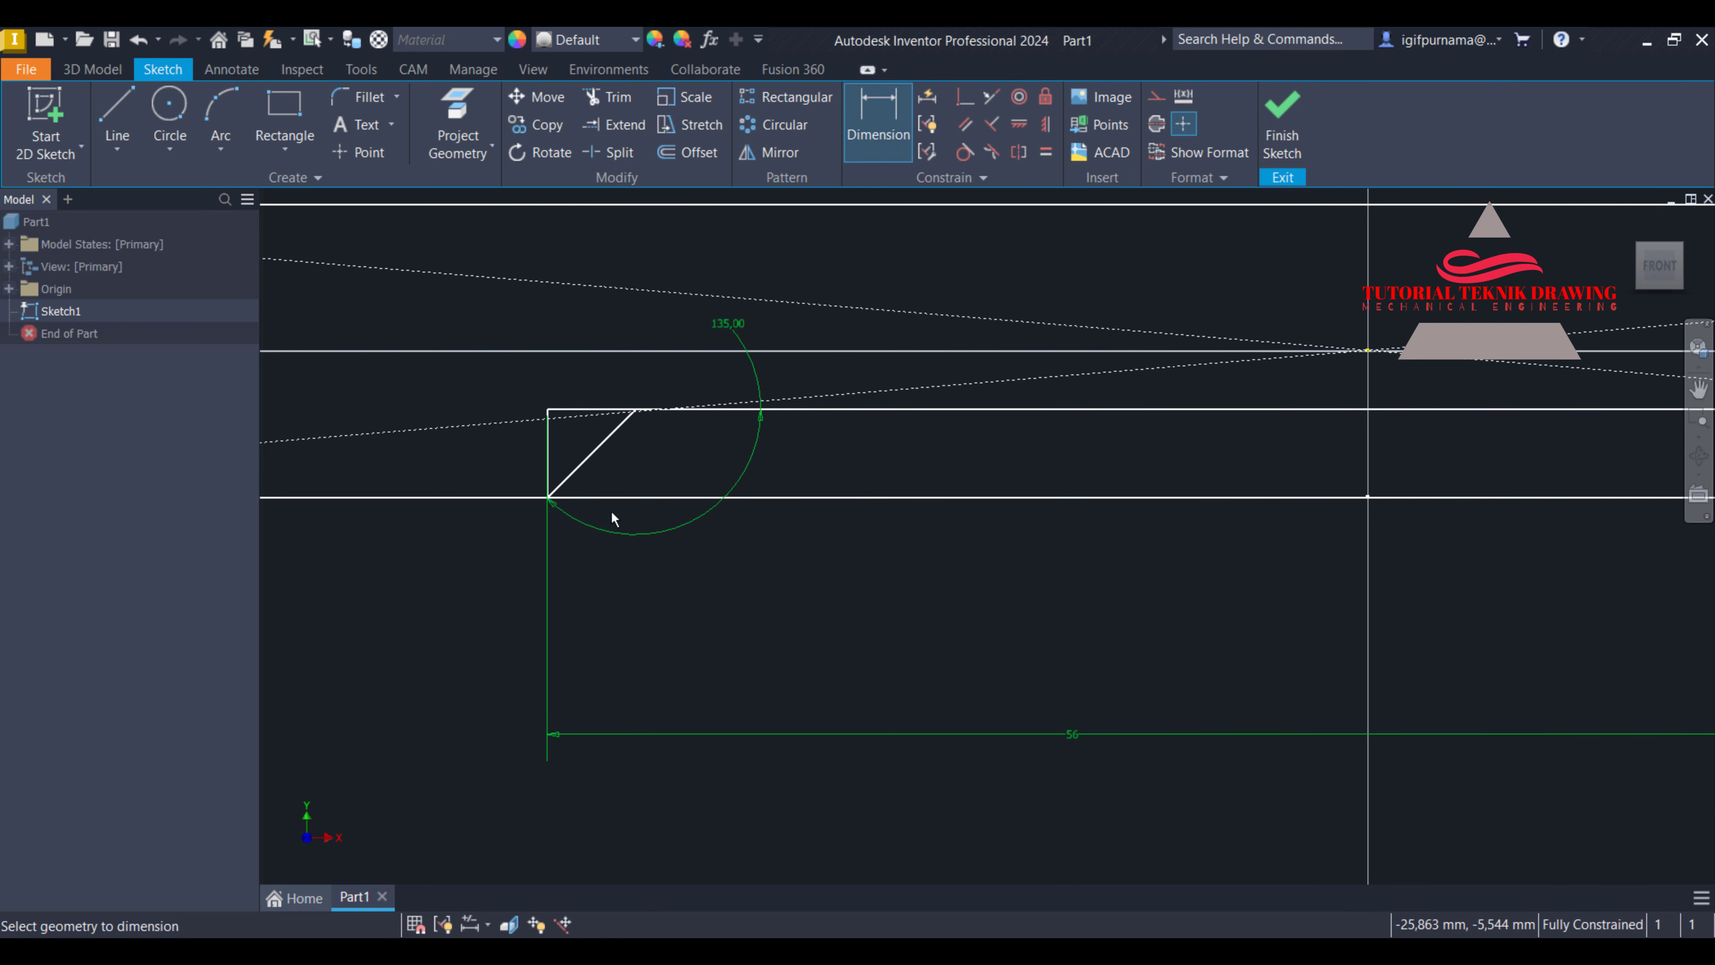
# Sketch a slanted line from the recess rectangle's lower-right corner up to its top edge
pyautogui.scroll(-5, 613, 519)
pyautogui.scroll(6, 984, 517)
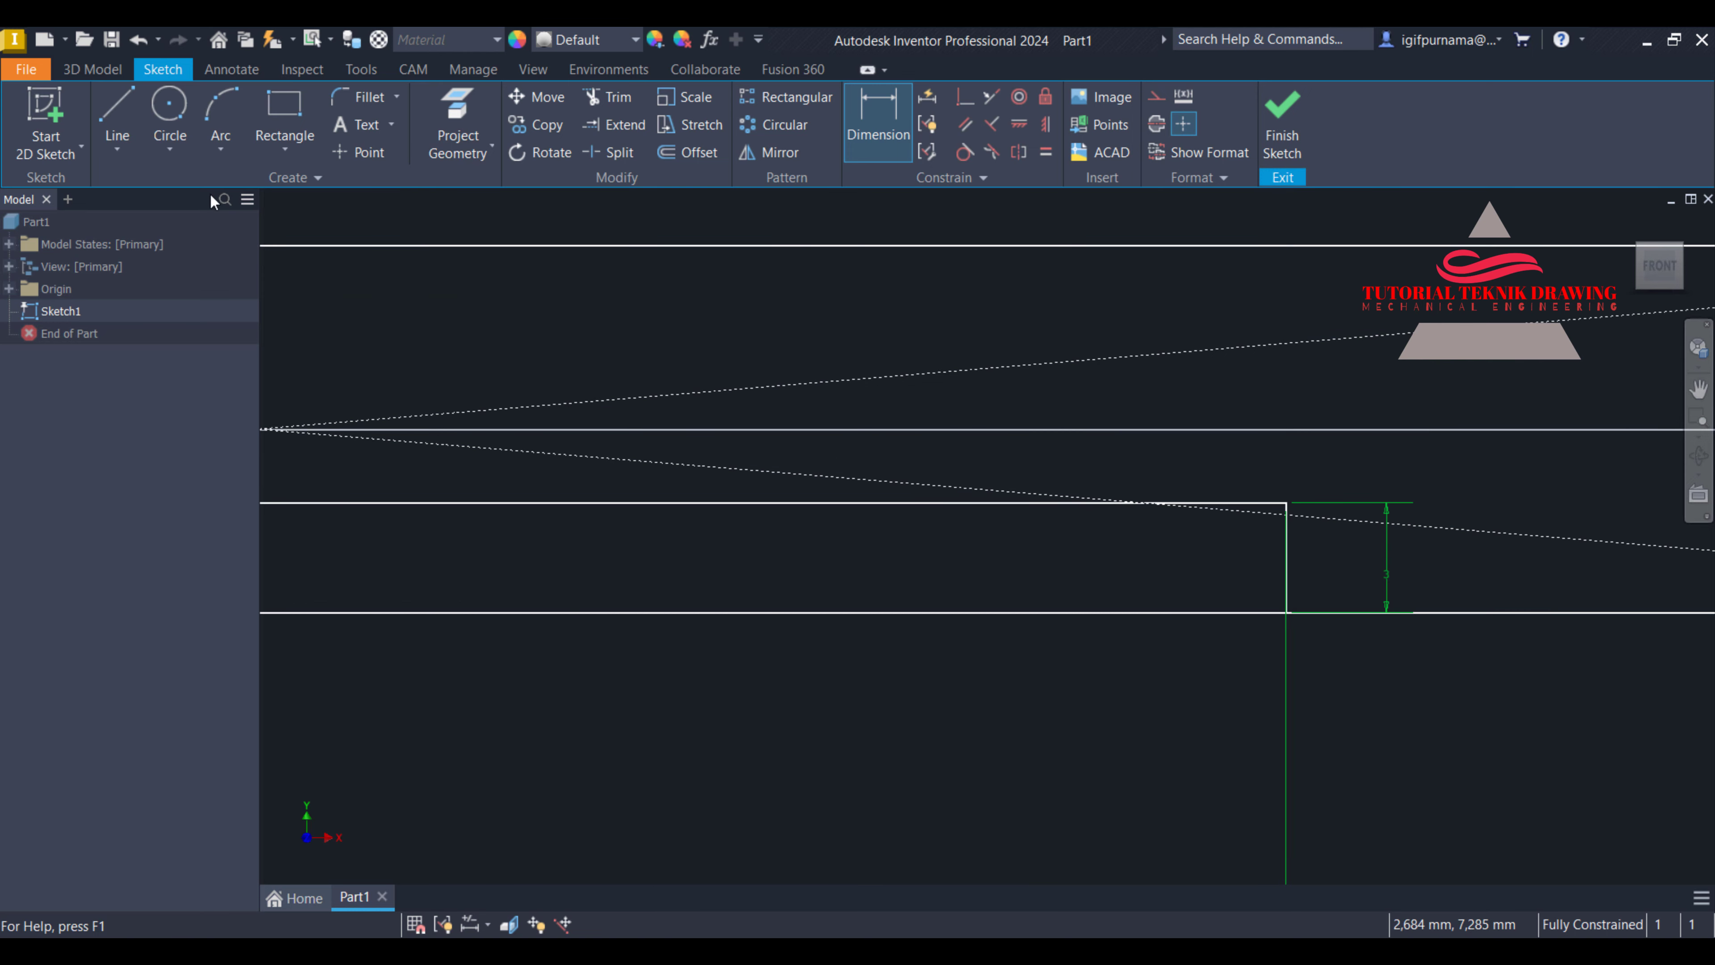
pyautogui.click(134, 113)
pyautogui.click(1287, 613)
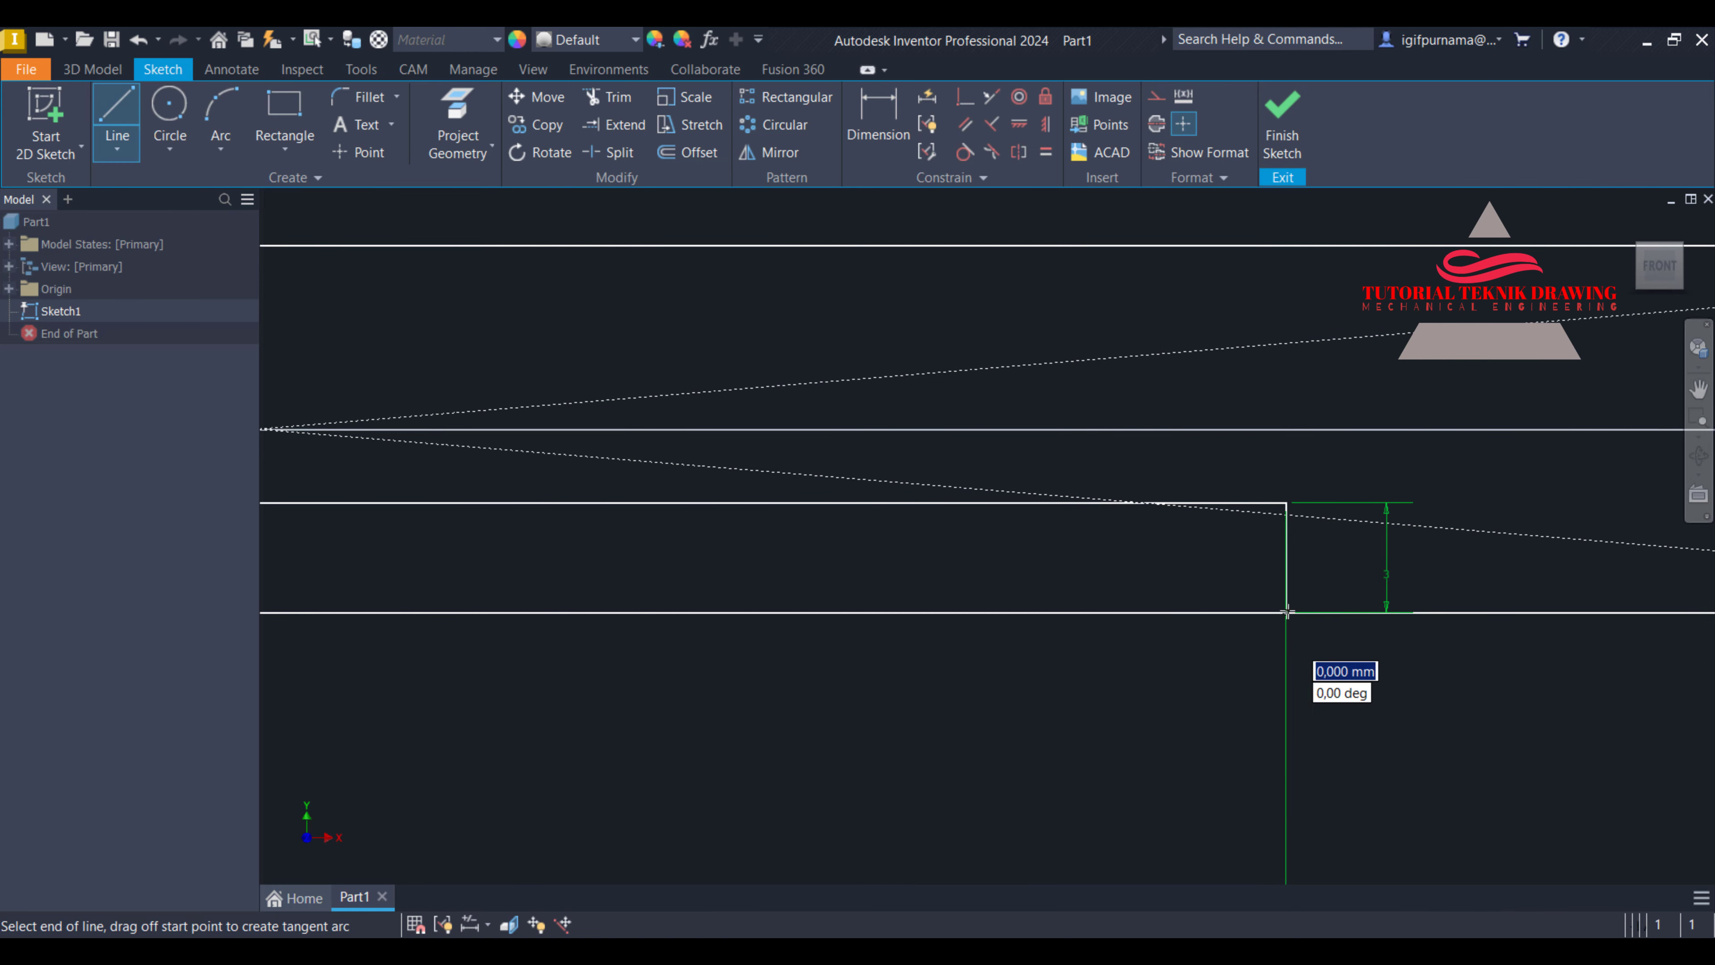
pyautogui.click(1231, 503)
pyautogui.rightClick(1241, 508)
pyautogui.click(1233, 443)
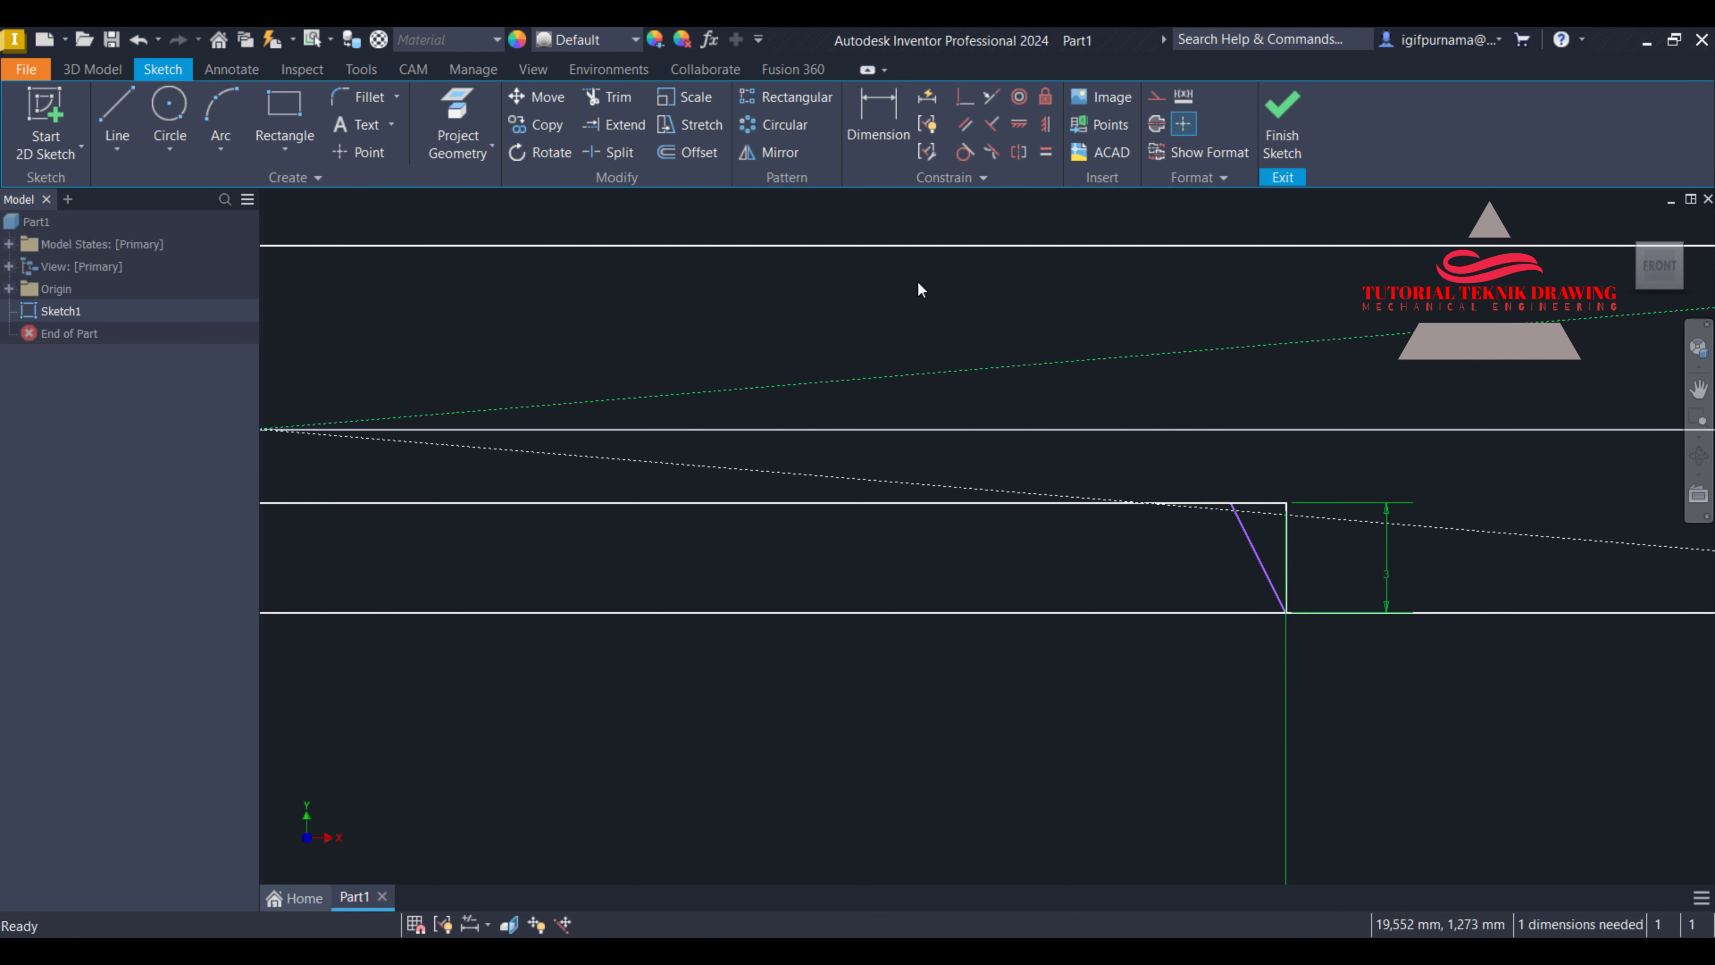
# Dimension the angle between the right slanted line and the recess's top edge as 45 degrees
pyautogui.click(869, 119)
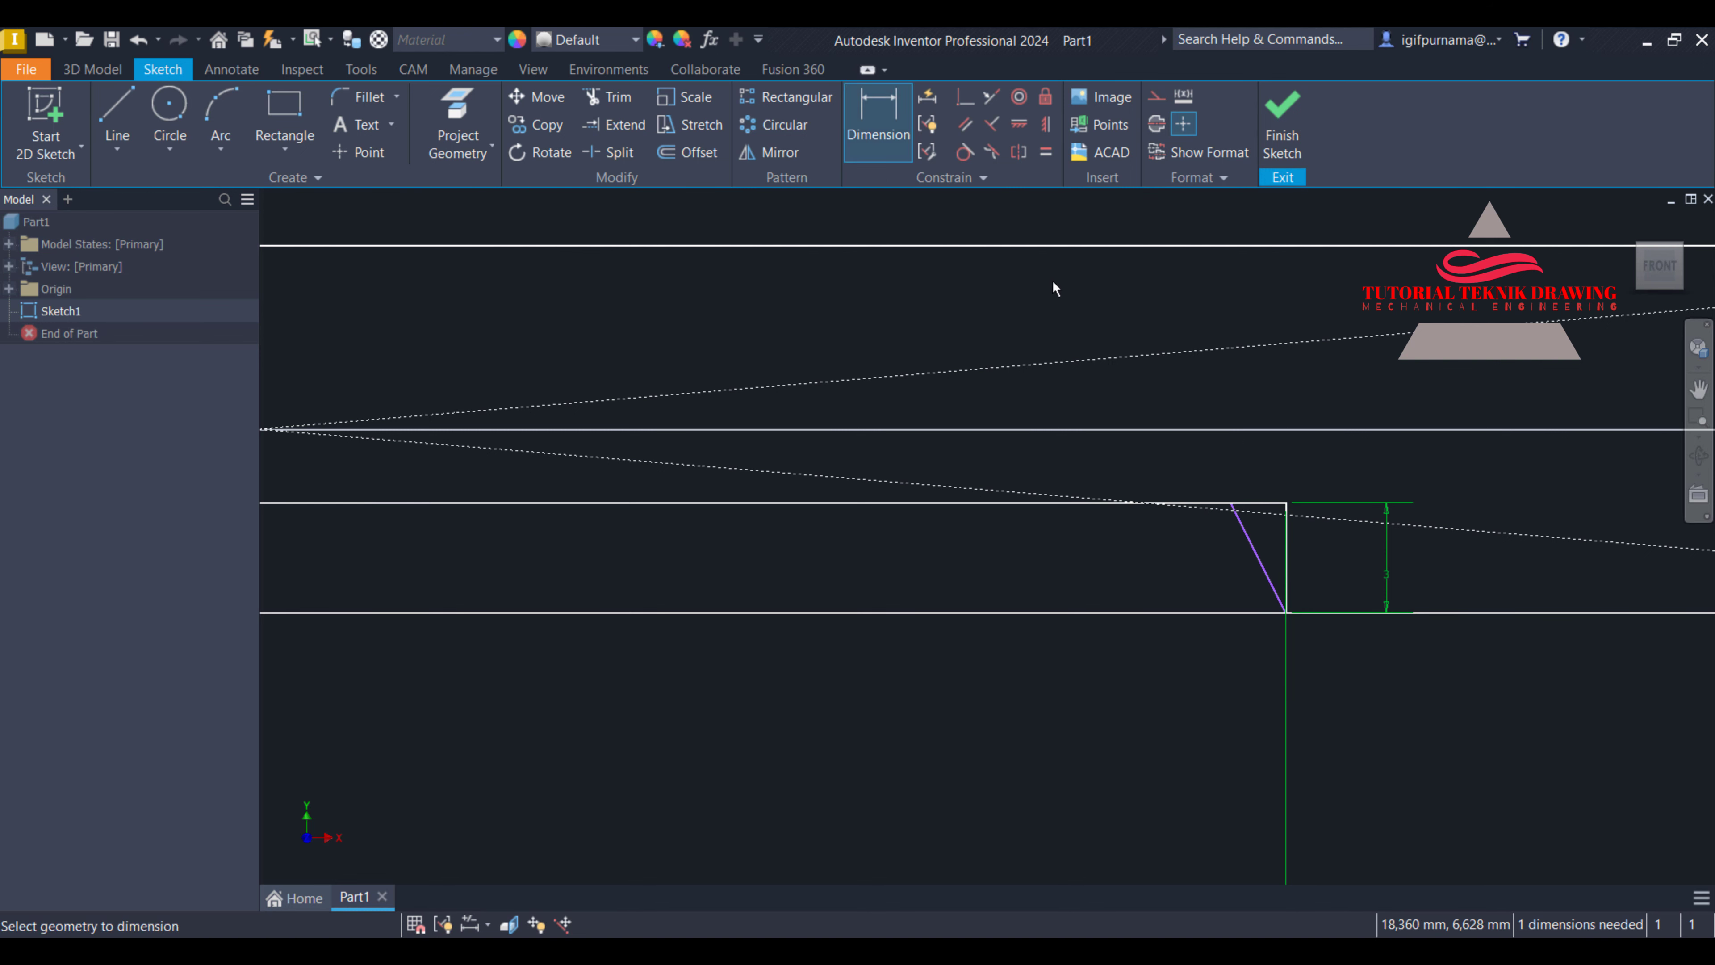
pyautogui.click(1227, 517)
pyautogui.click(1198, 502)
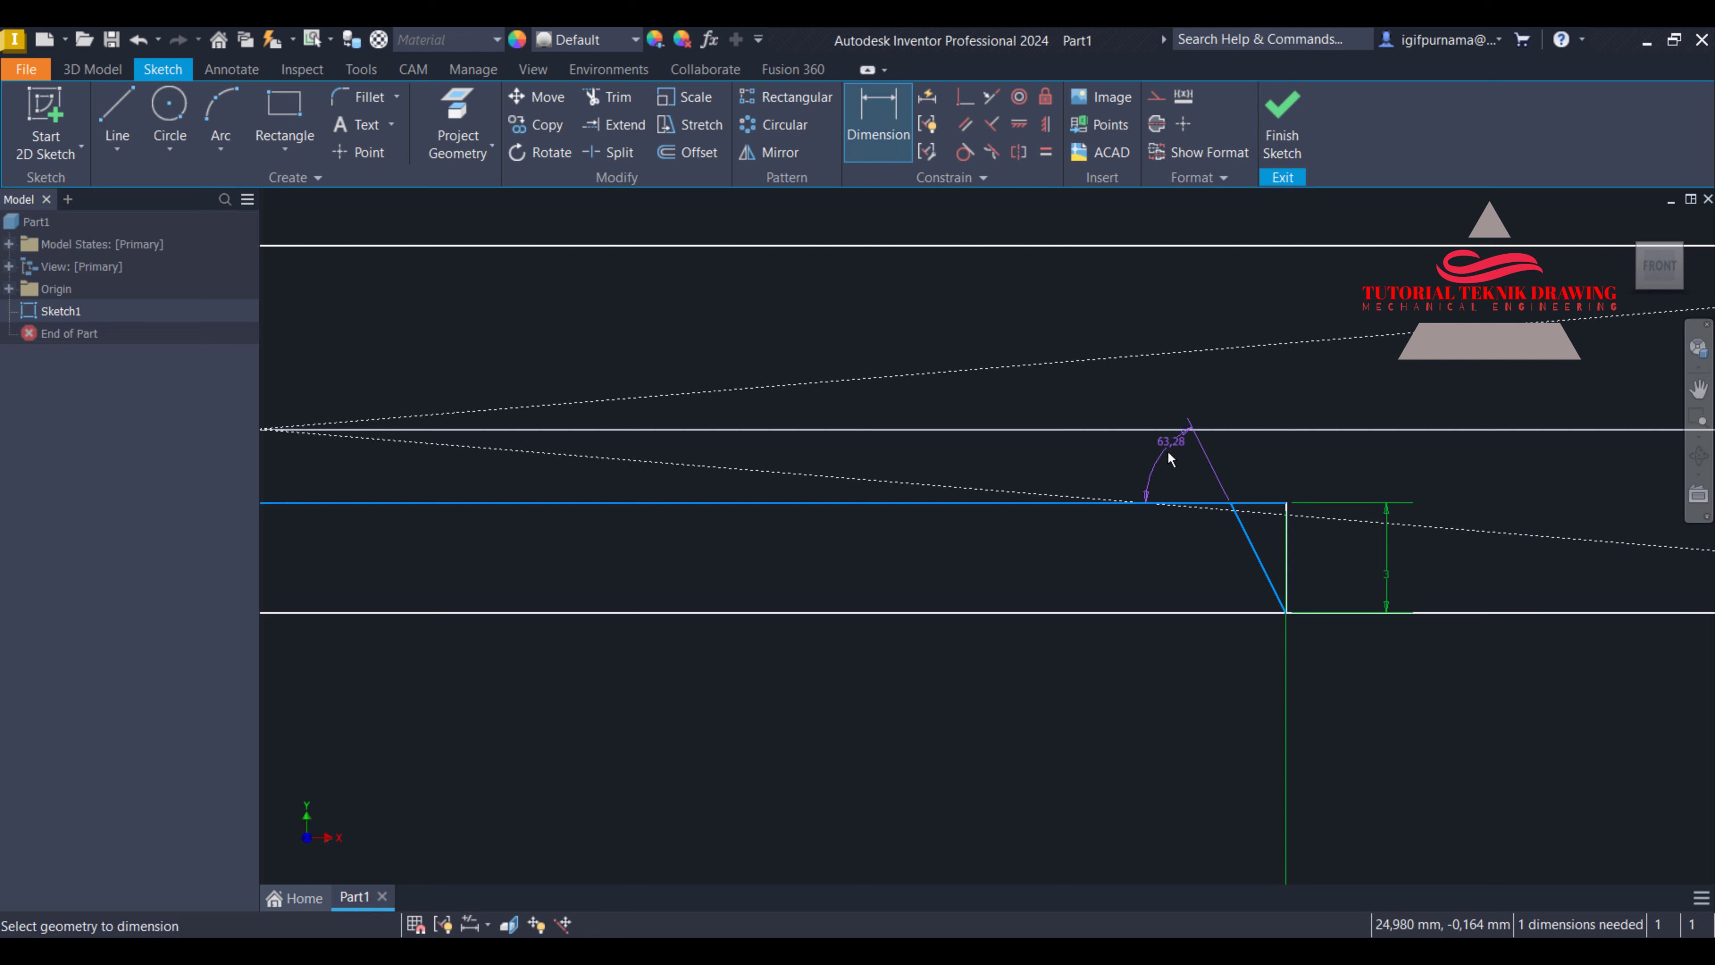
pyautogui.click(1168, 458)
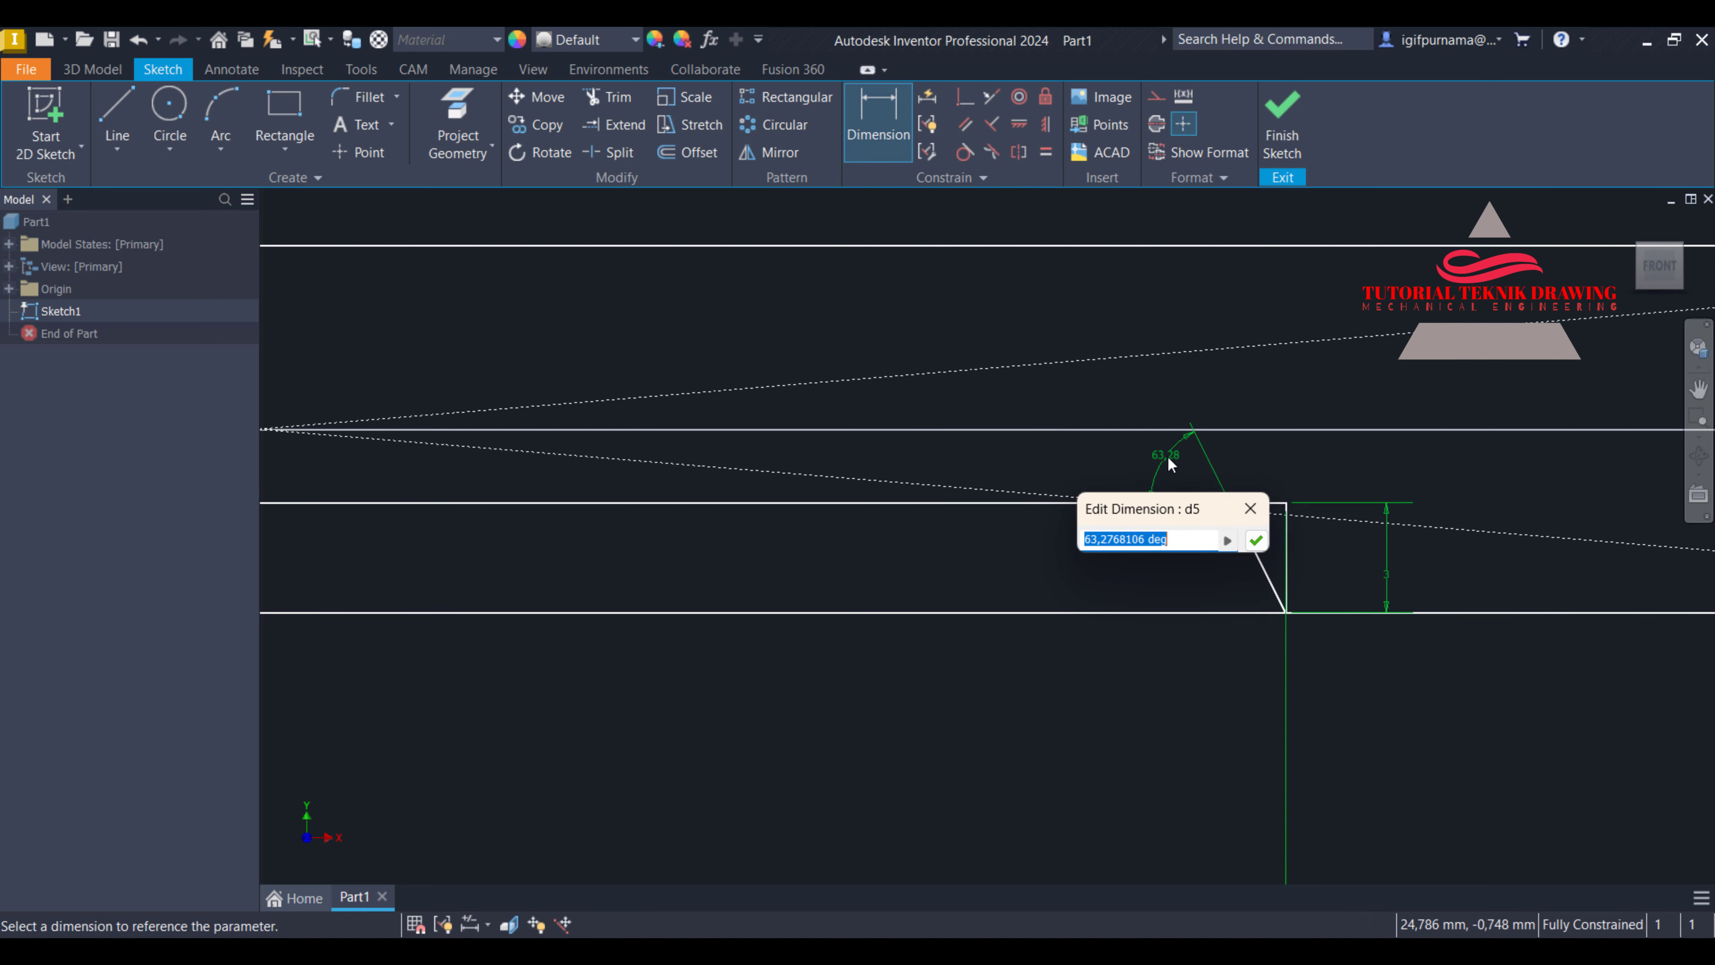
pyautogui.write('45')
pyautogui.press('Return')
pyautogui.scroll(-5, 1313, 481)
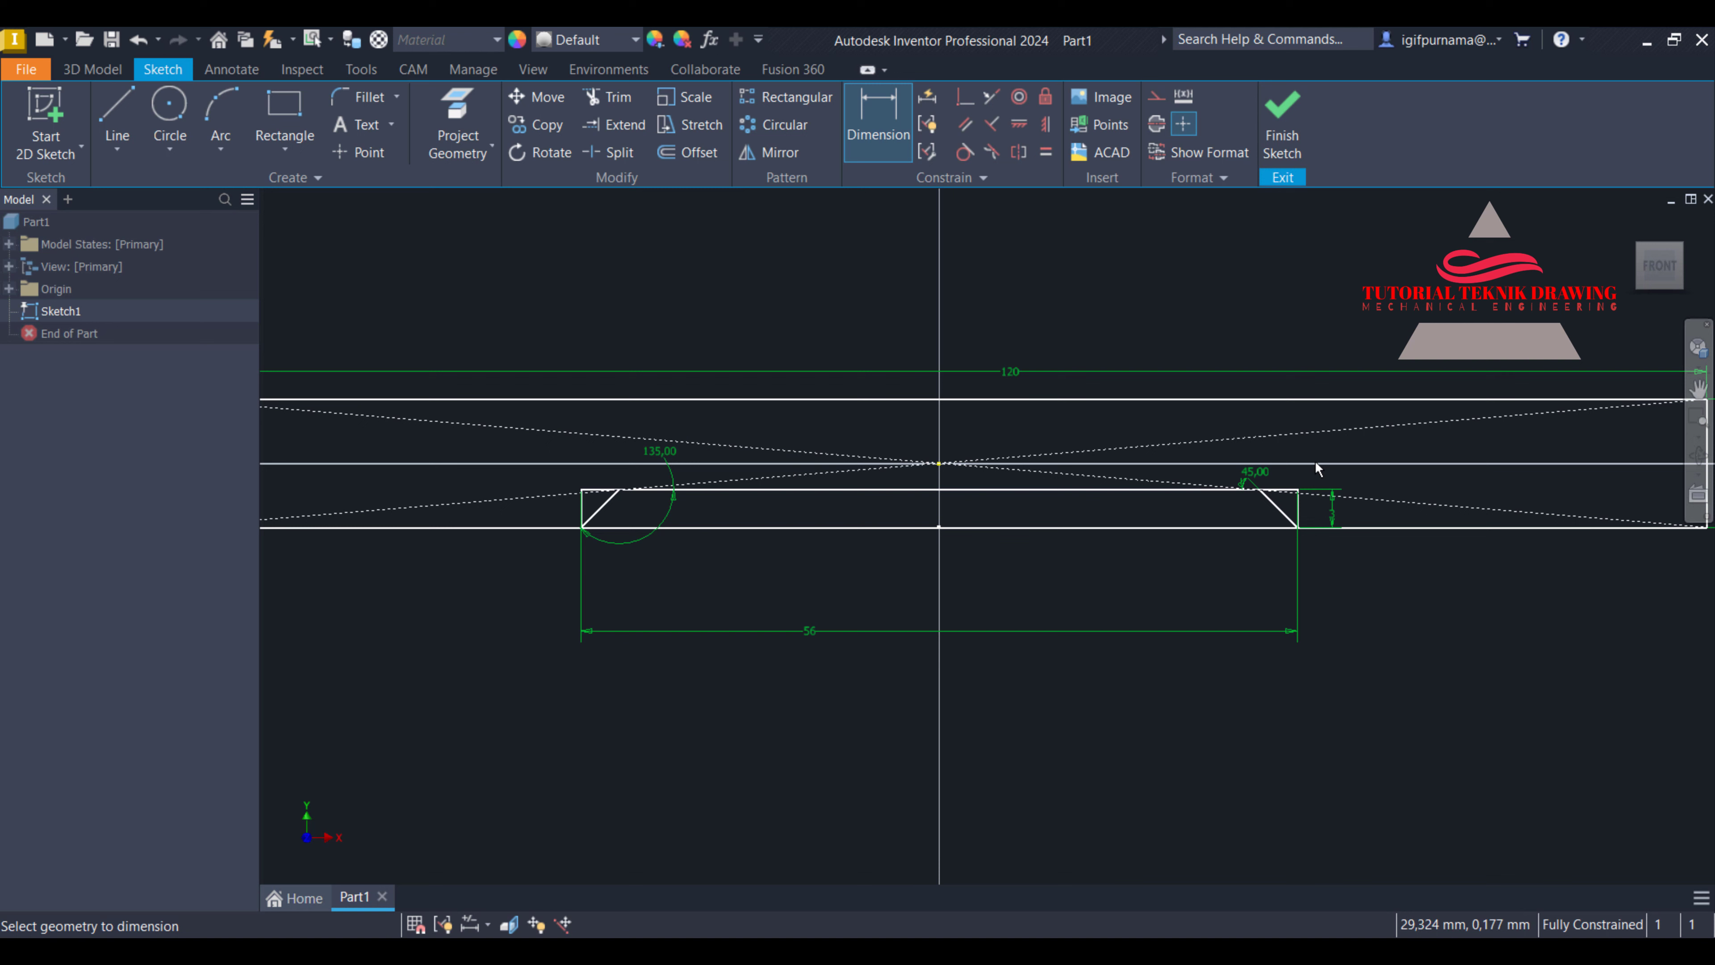
# Trim the base profile's bottom edge across the recess and try to trim the recess rectangle's own bottom edge
pyautogui.click(612, 97)
pyautogui.click(811, 529)
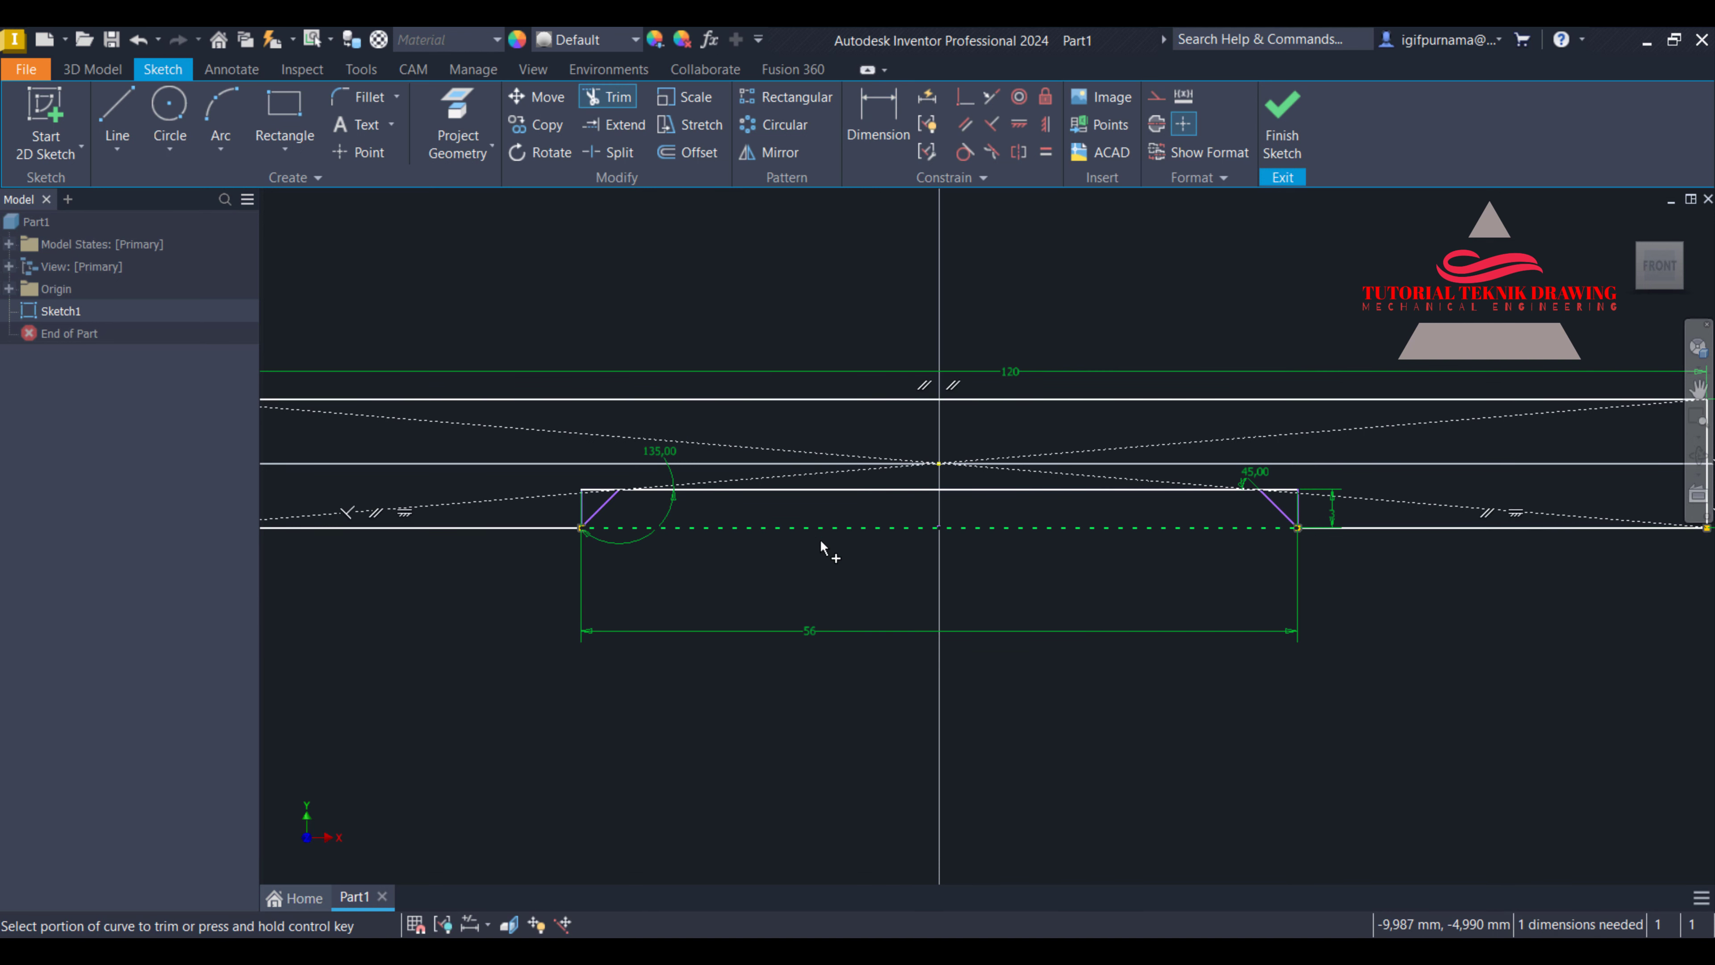
pyautogui.click(856, 527)
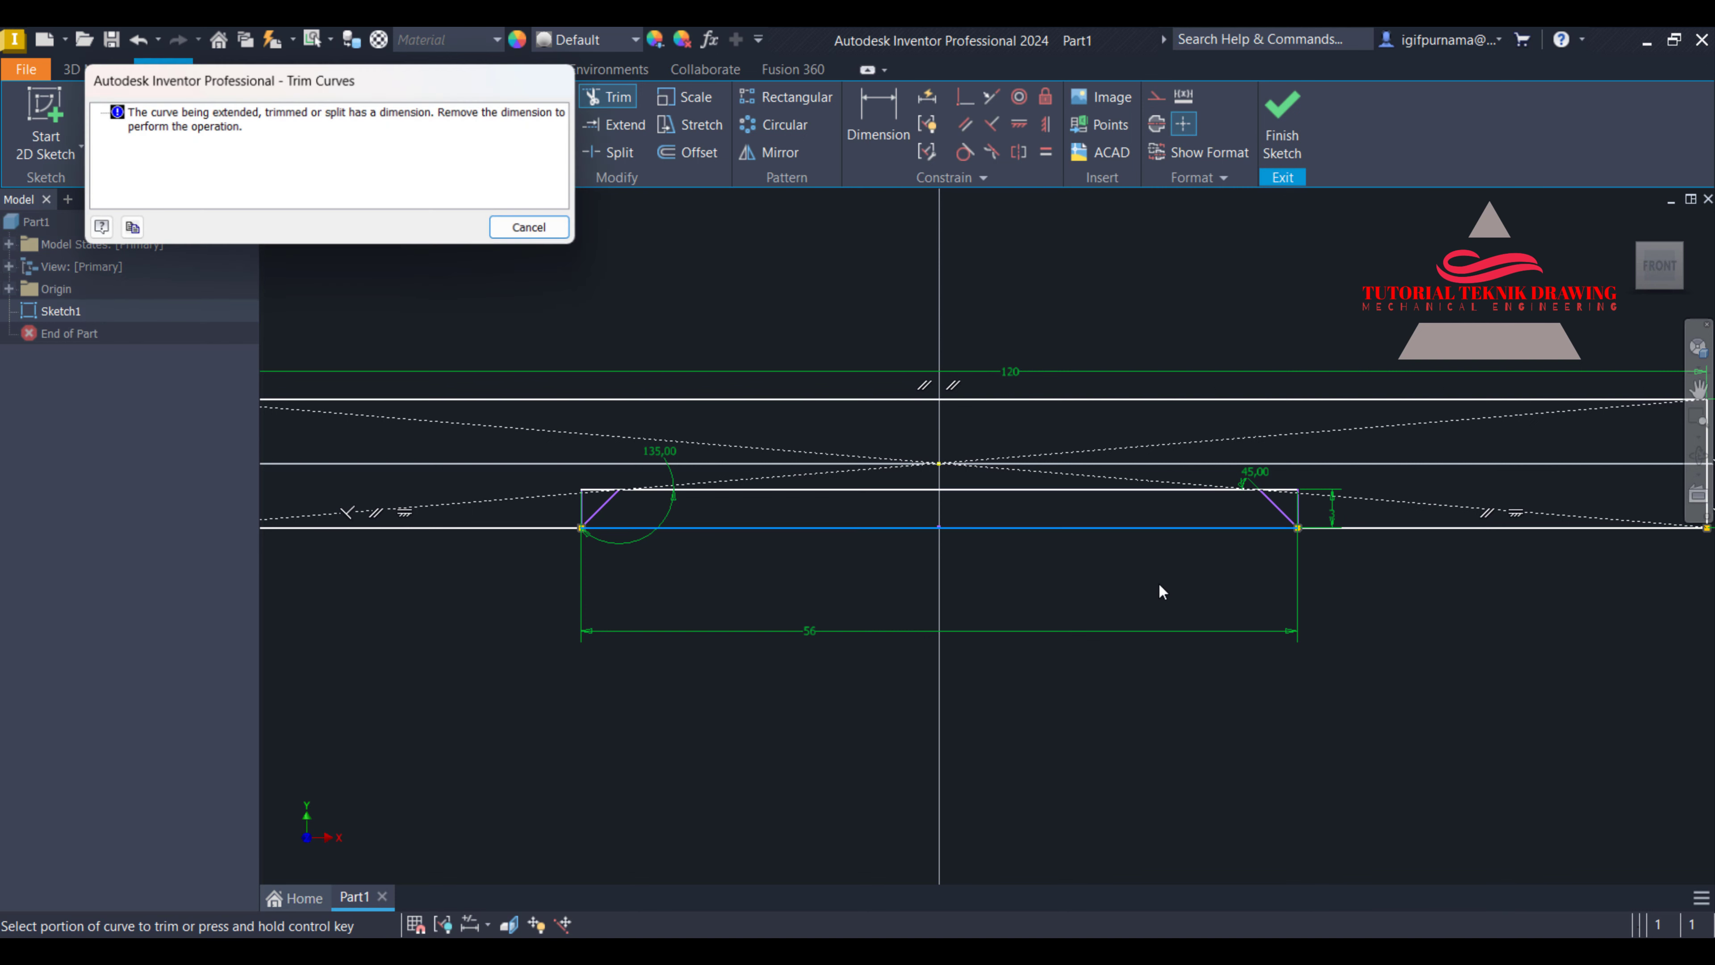
pyautogui.click(533, 228)
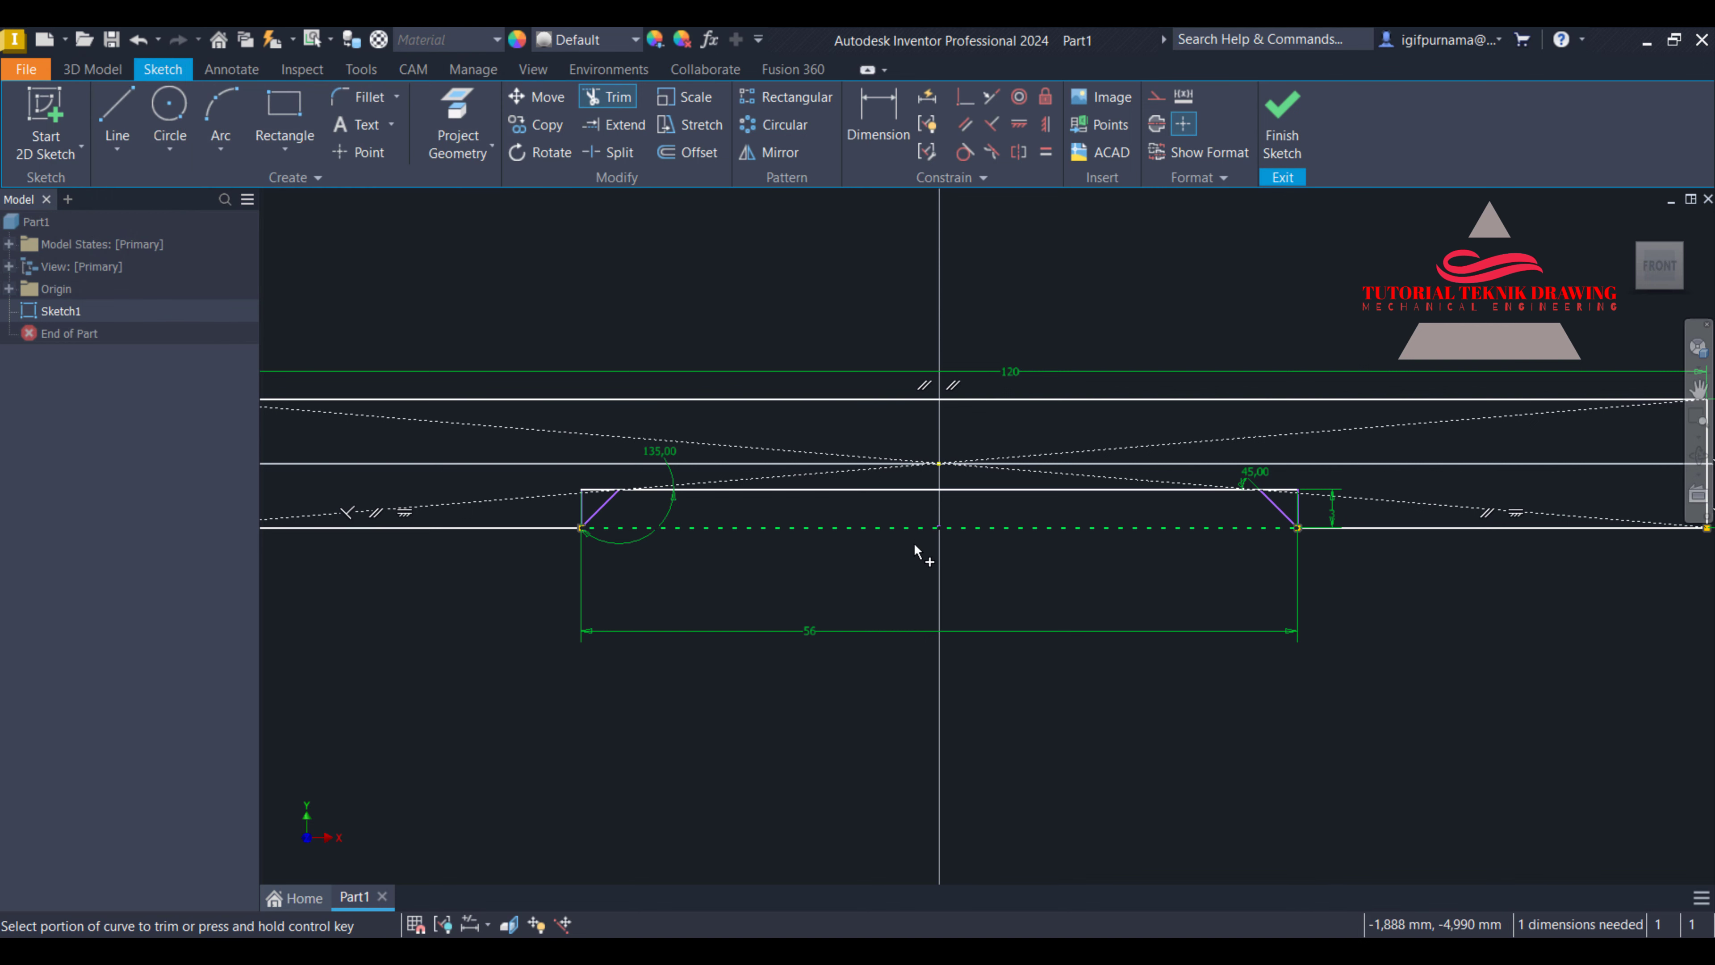
pyautogui.press('Escape')
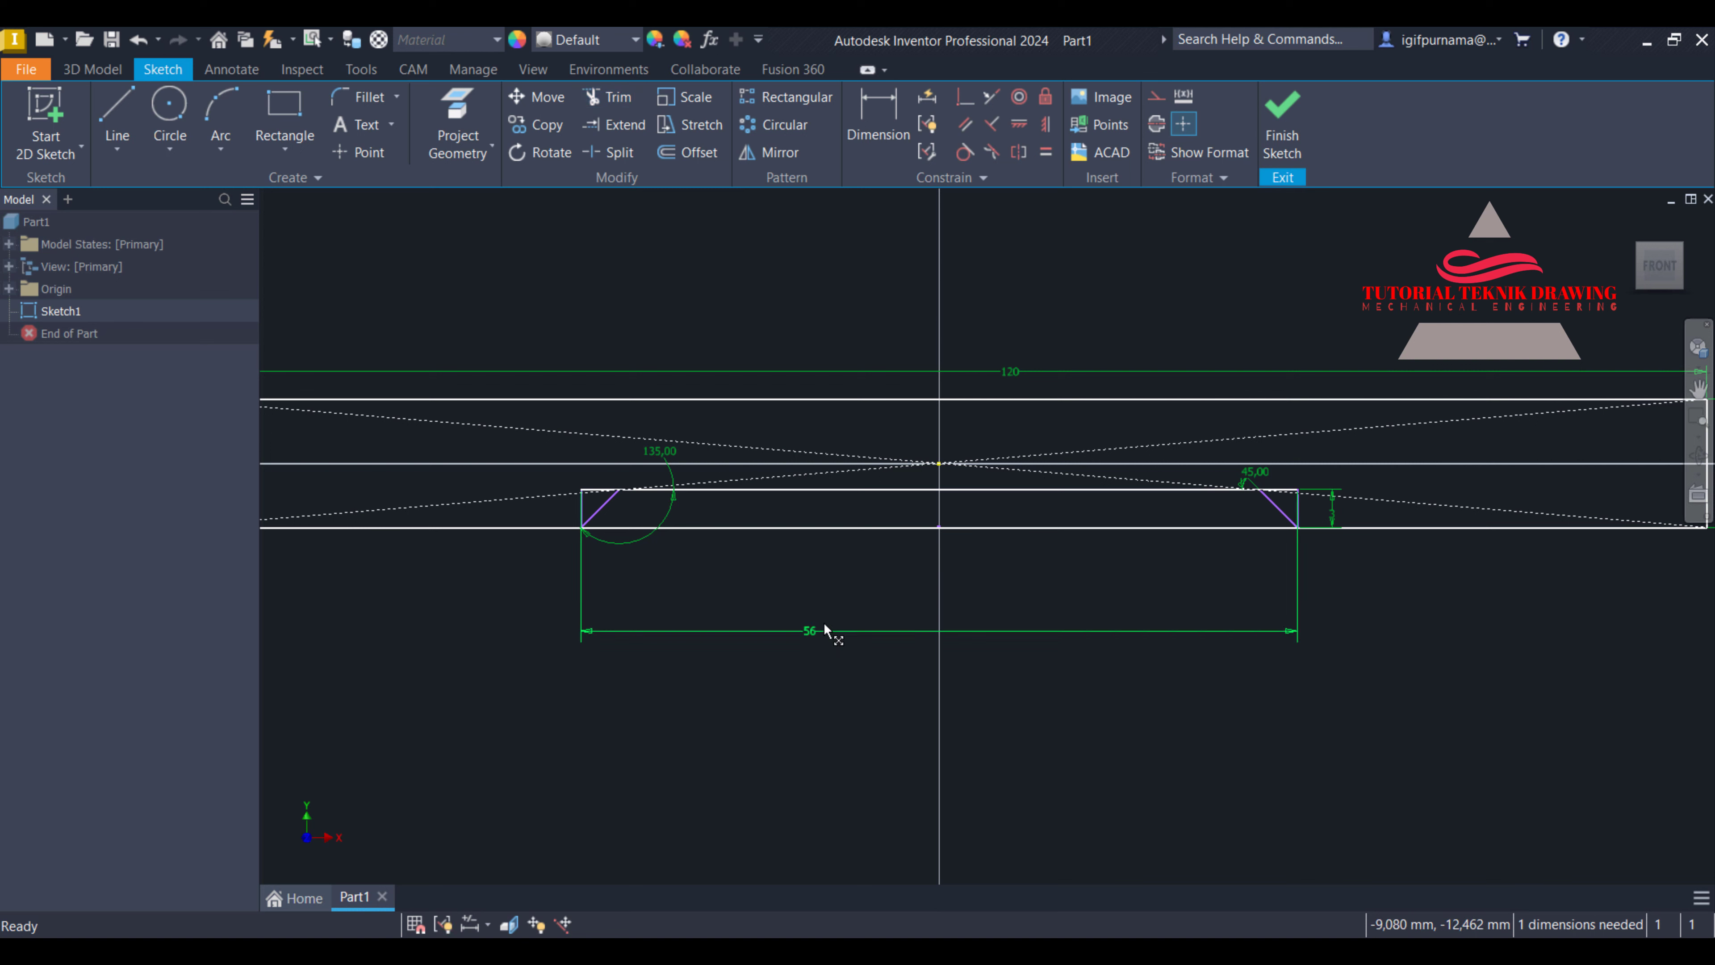
# Delete the recess's 56 mm width dimension and try again to trim the recess rectangle's bottom edge
pyautogui.rightClick(824, 622)
pyautogui.click(834, 566)
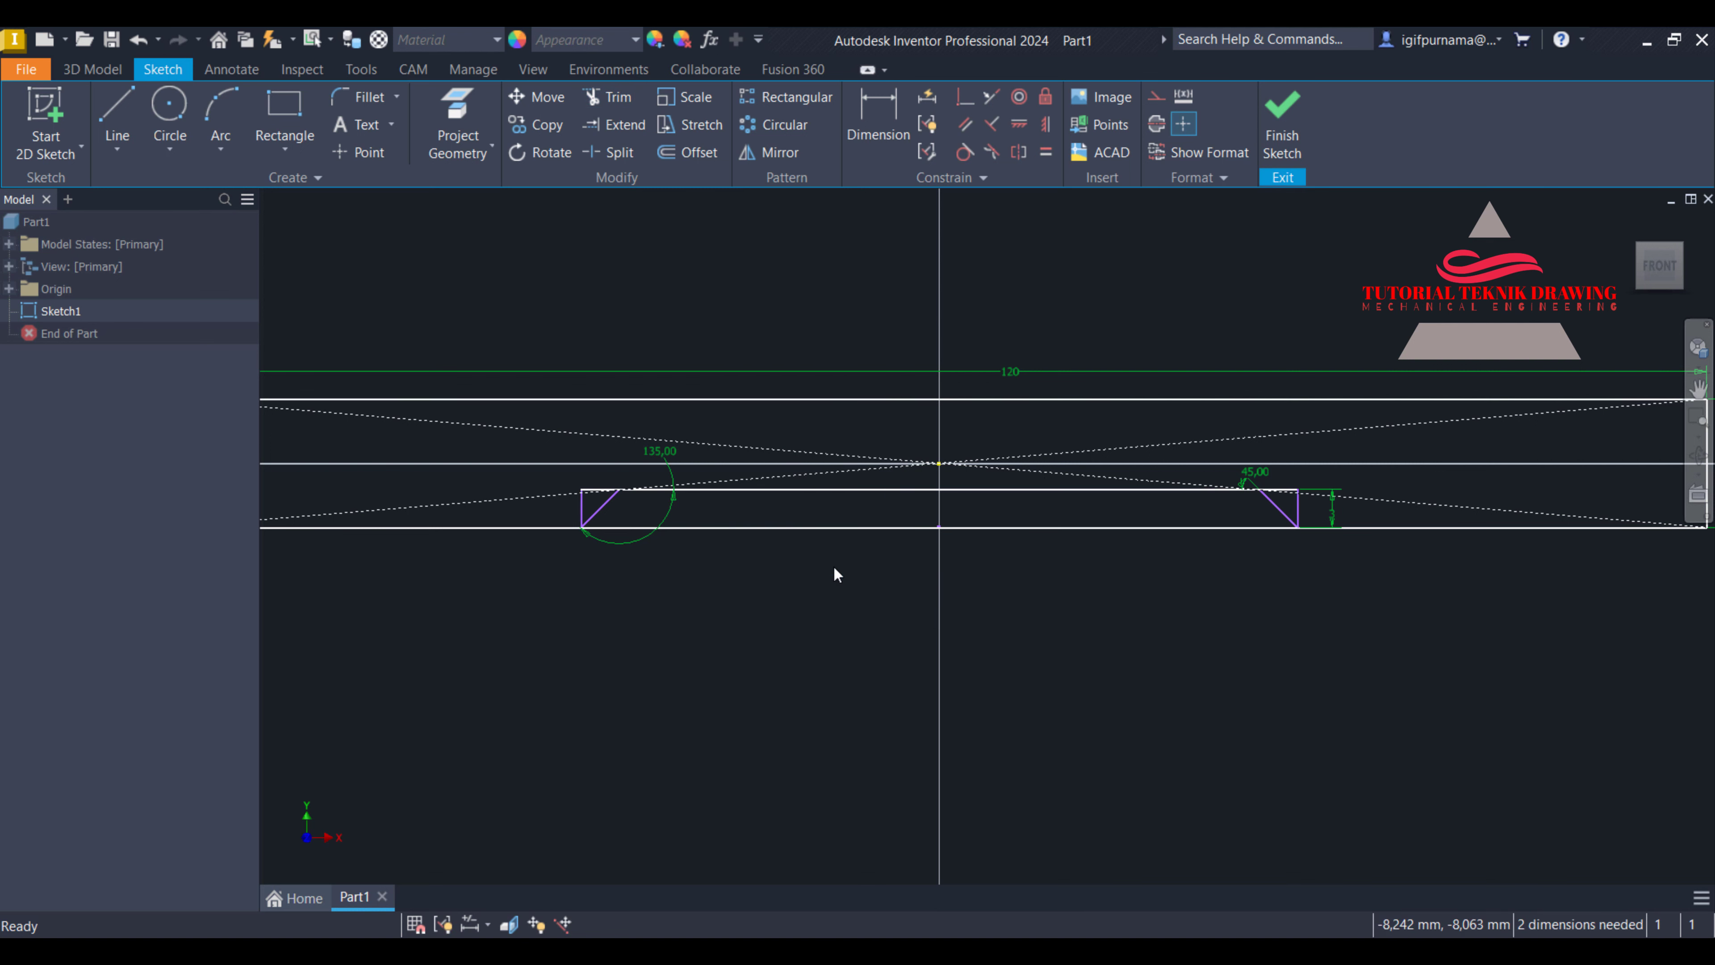
pyautogui.click(611, 96)
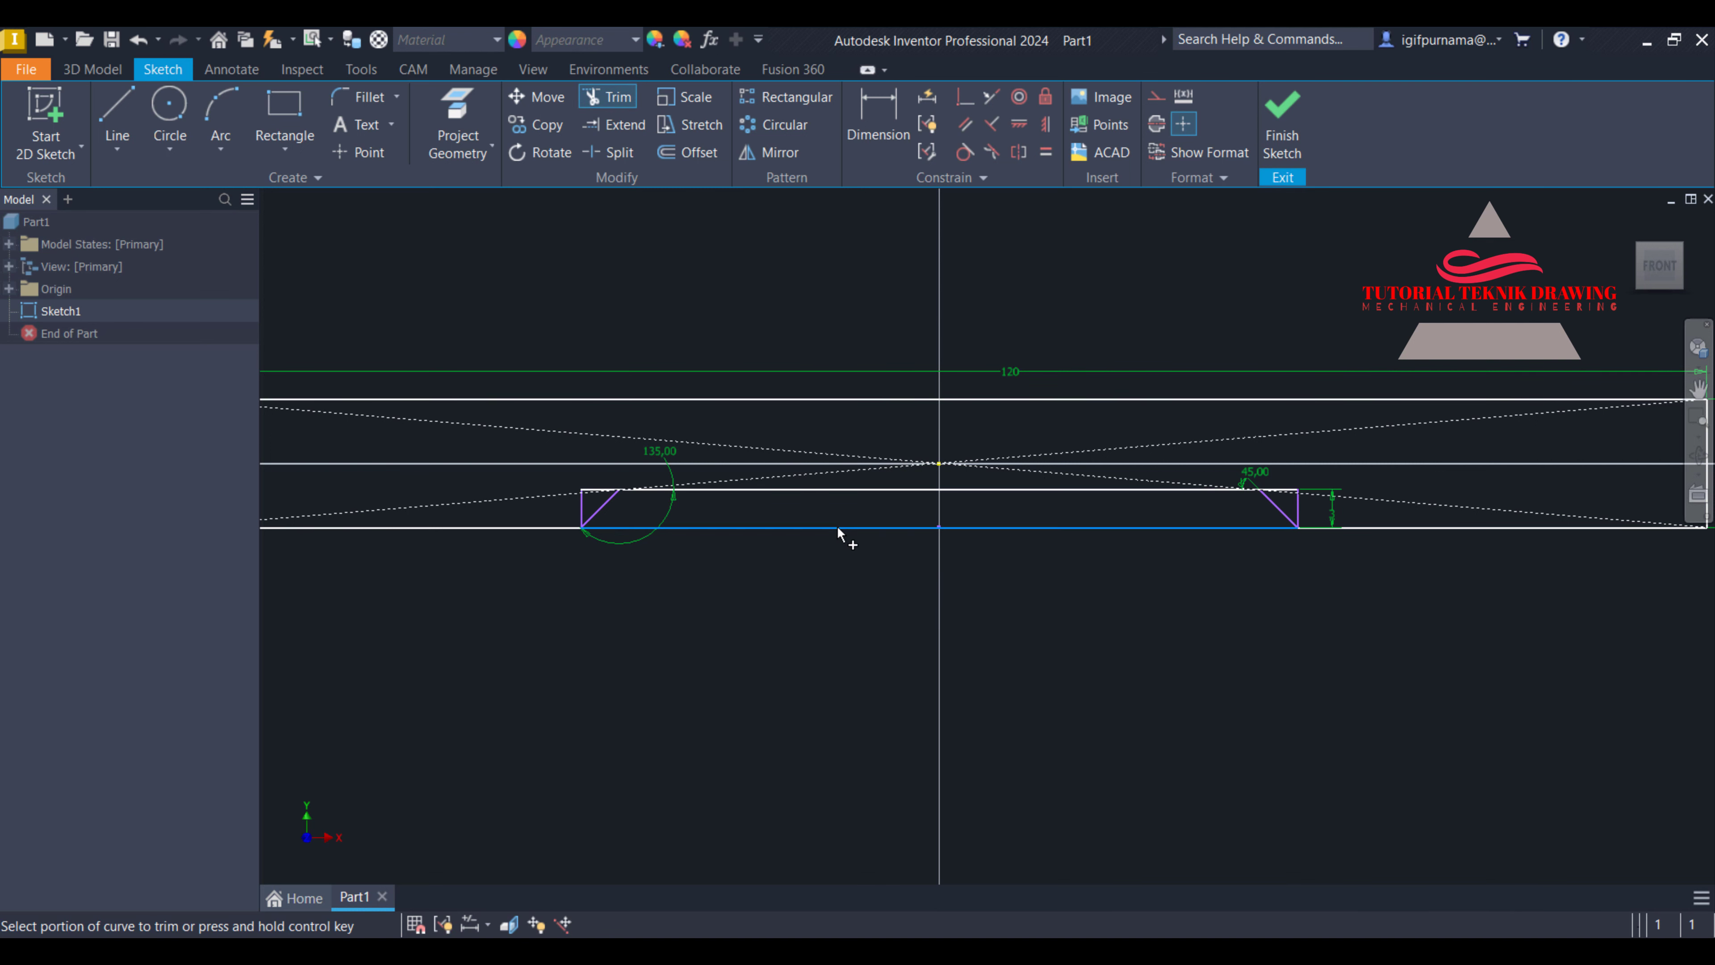
pyautogui.click(839, 527)
pyautogui.click(521, 228)
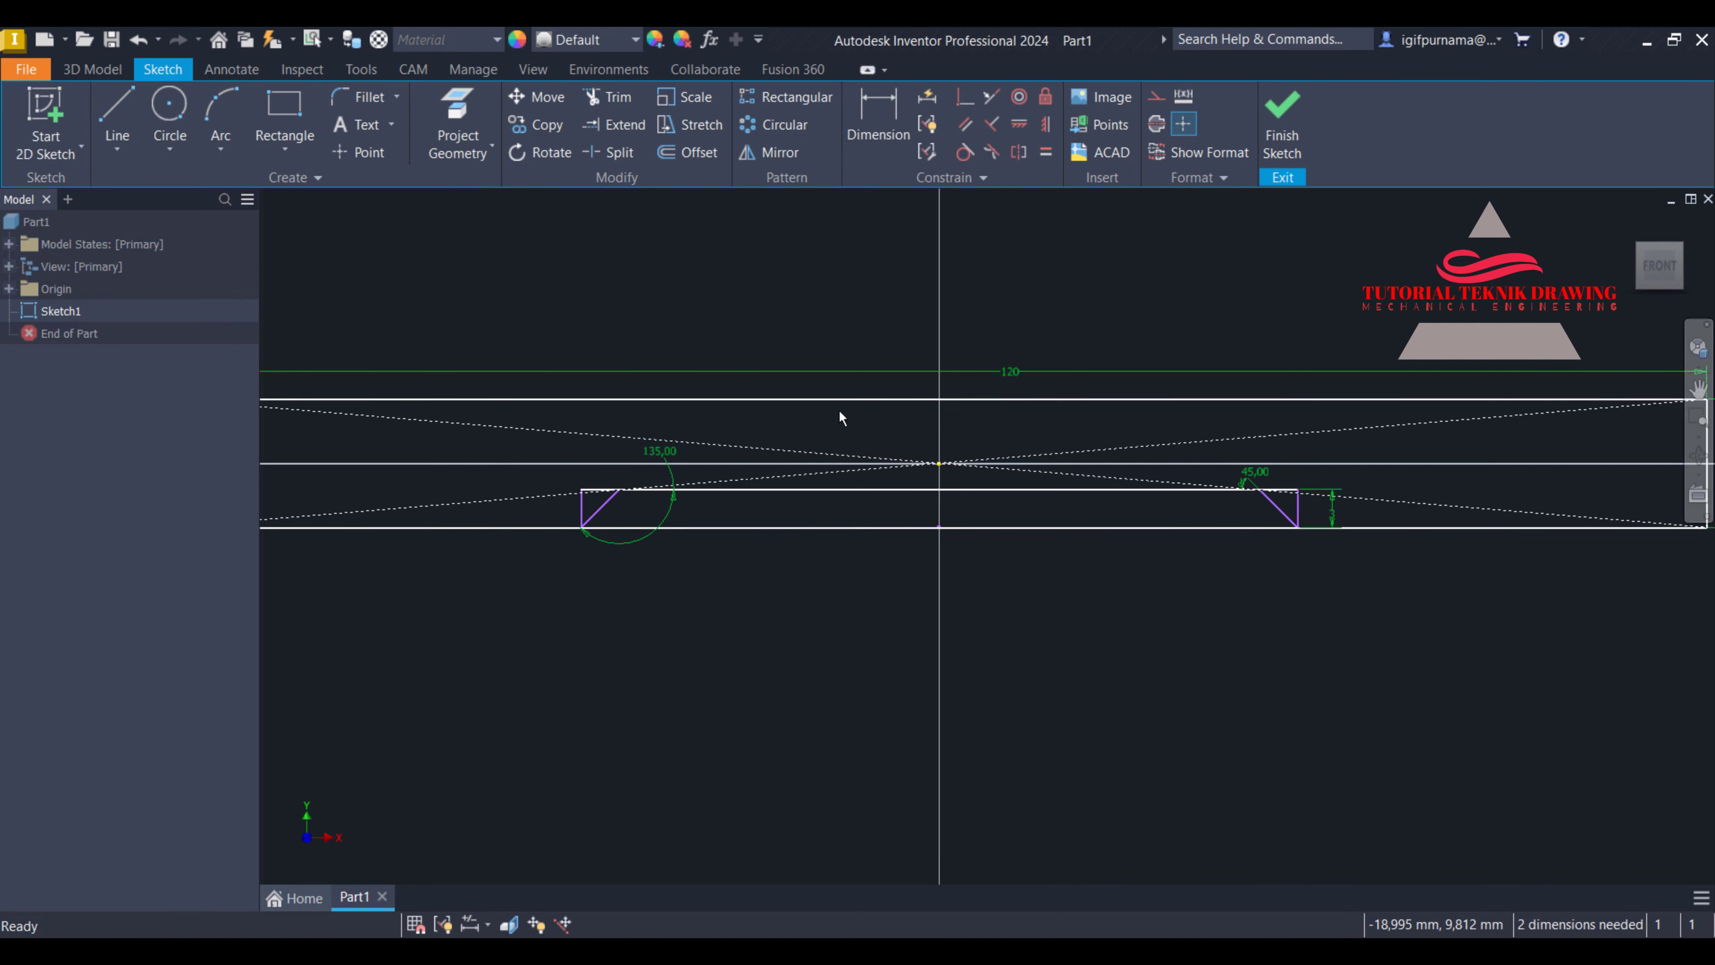
# Delete the base profile's 120 mm length dimension and try again to trim the recess rectangle's bottom edge
pyautogui.scroll(-3, 819, 571)
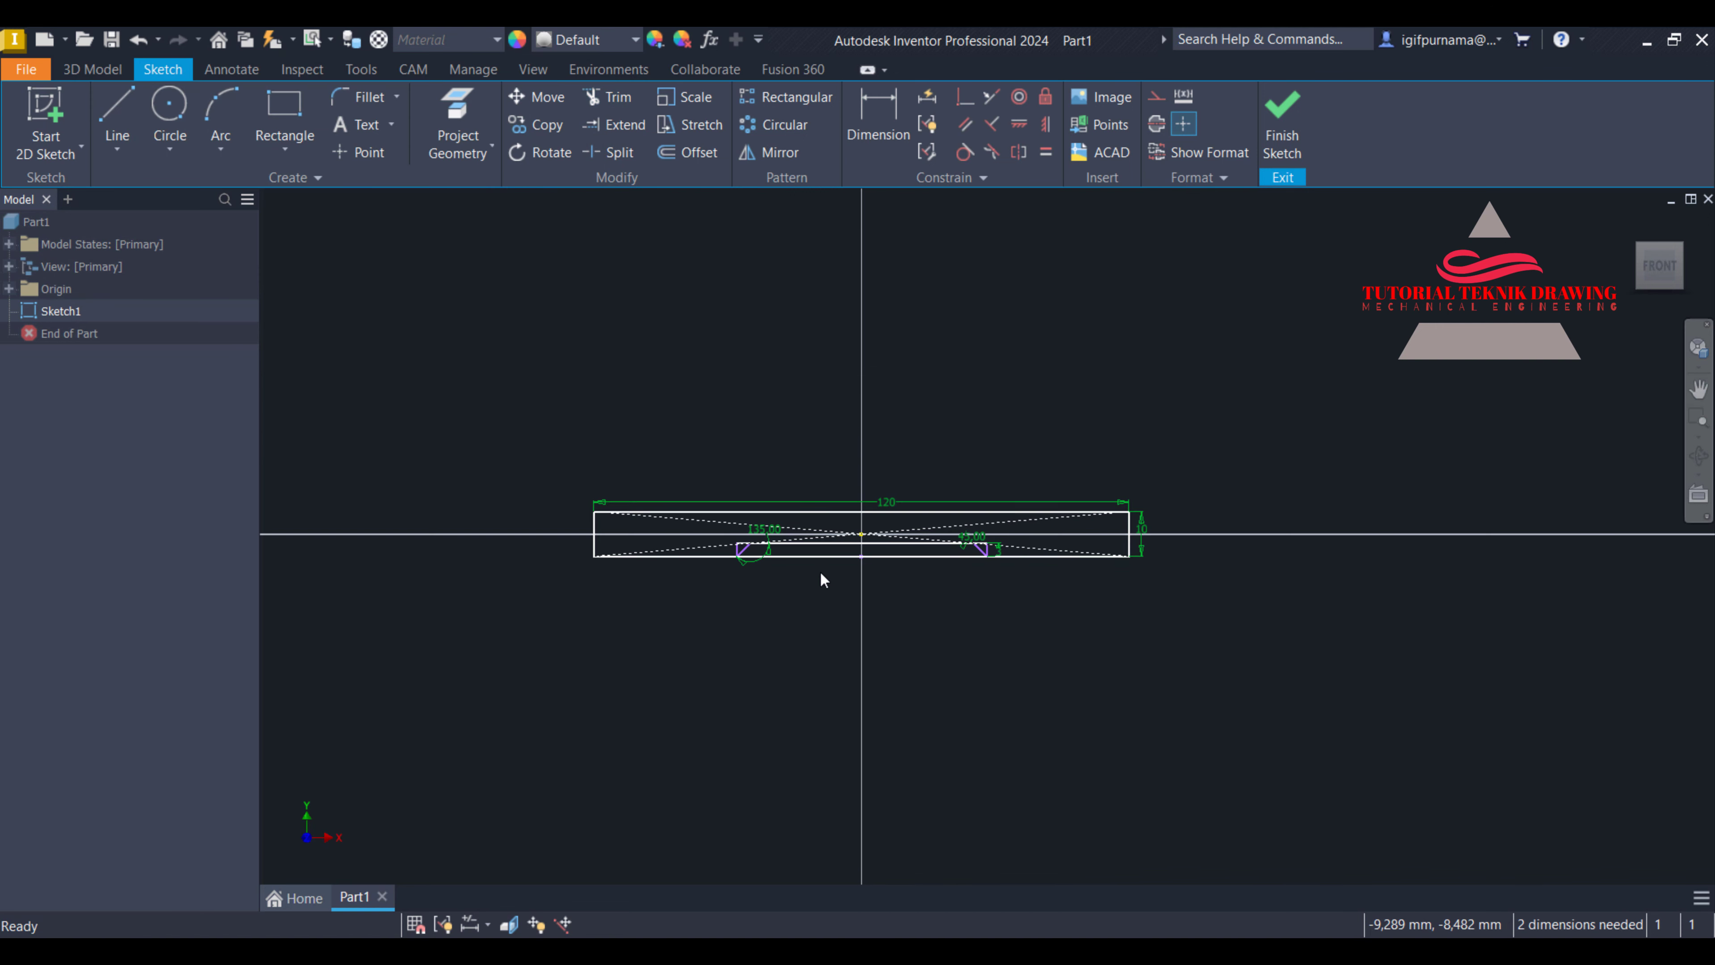
pyautogui.rightClick(910, 503)
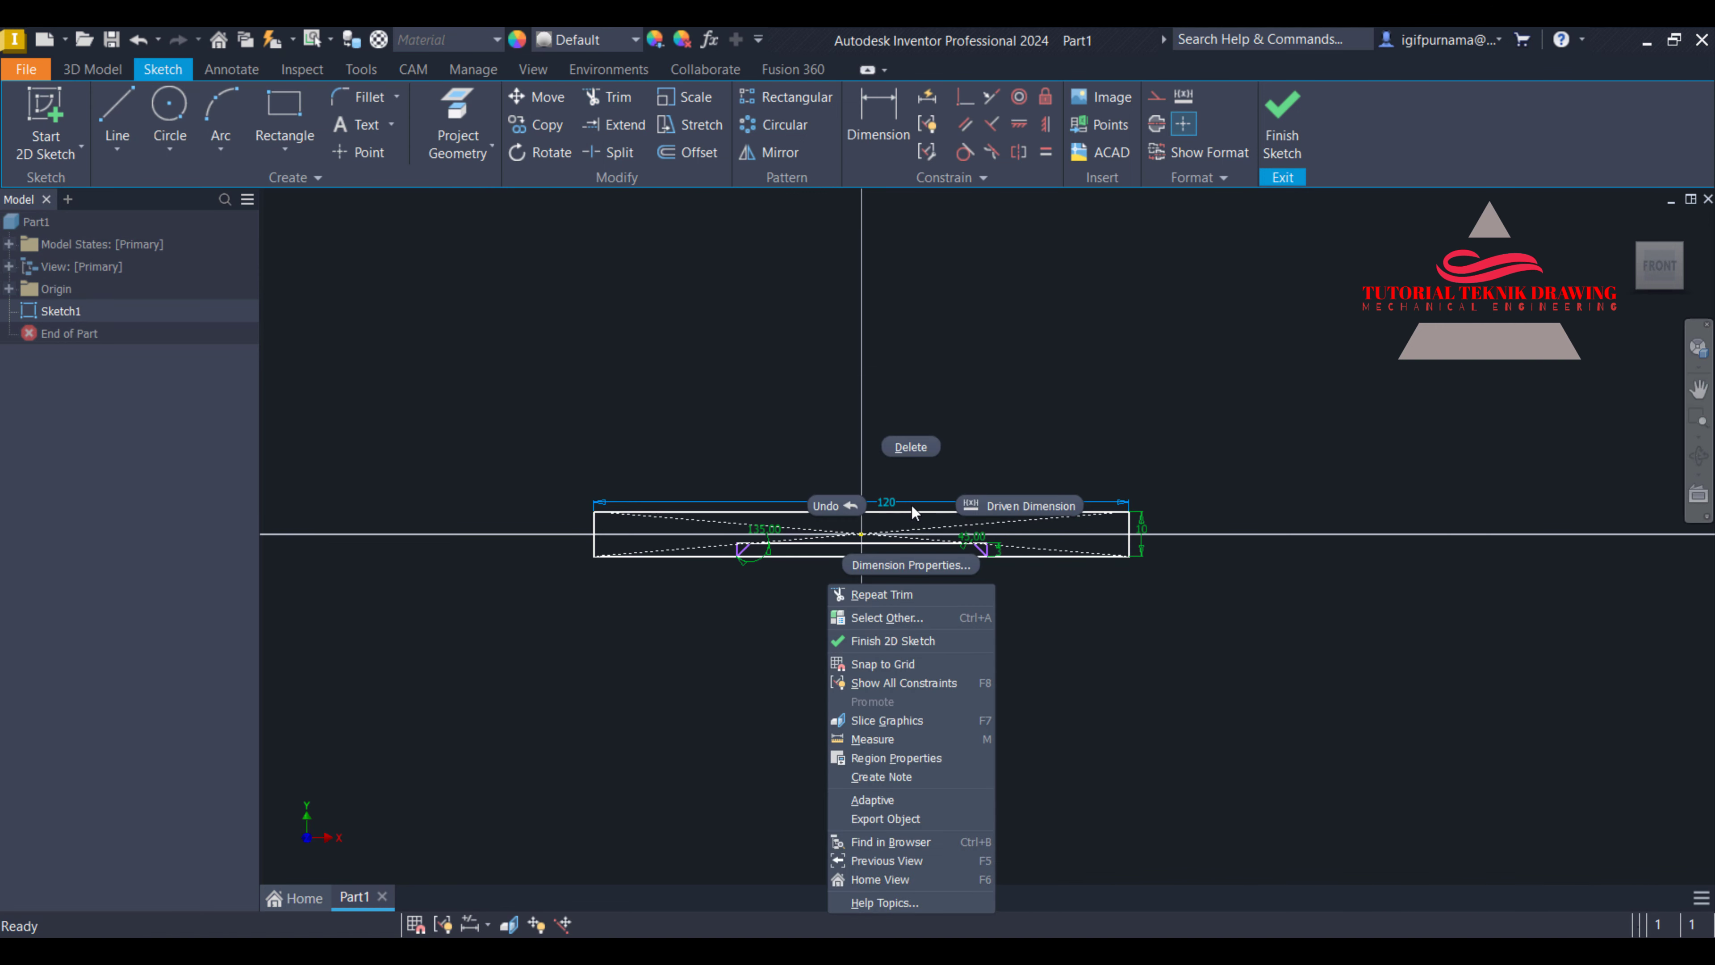
pyautogui.click(918, 450)
pyautogui.scroll(5, 878, 581)
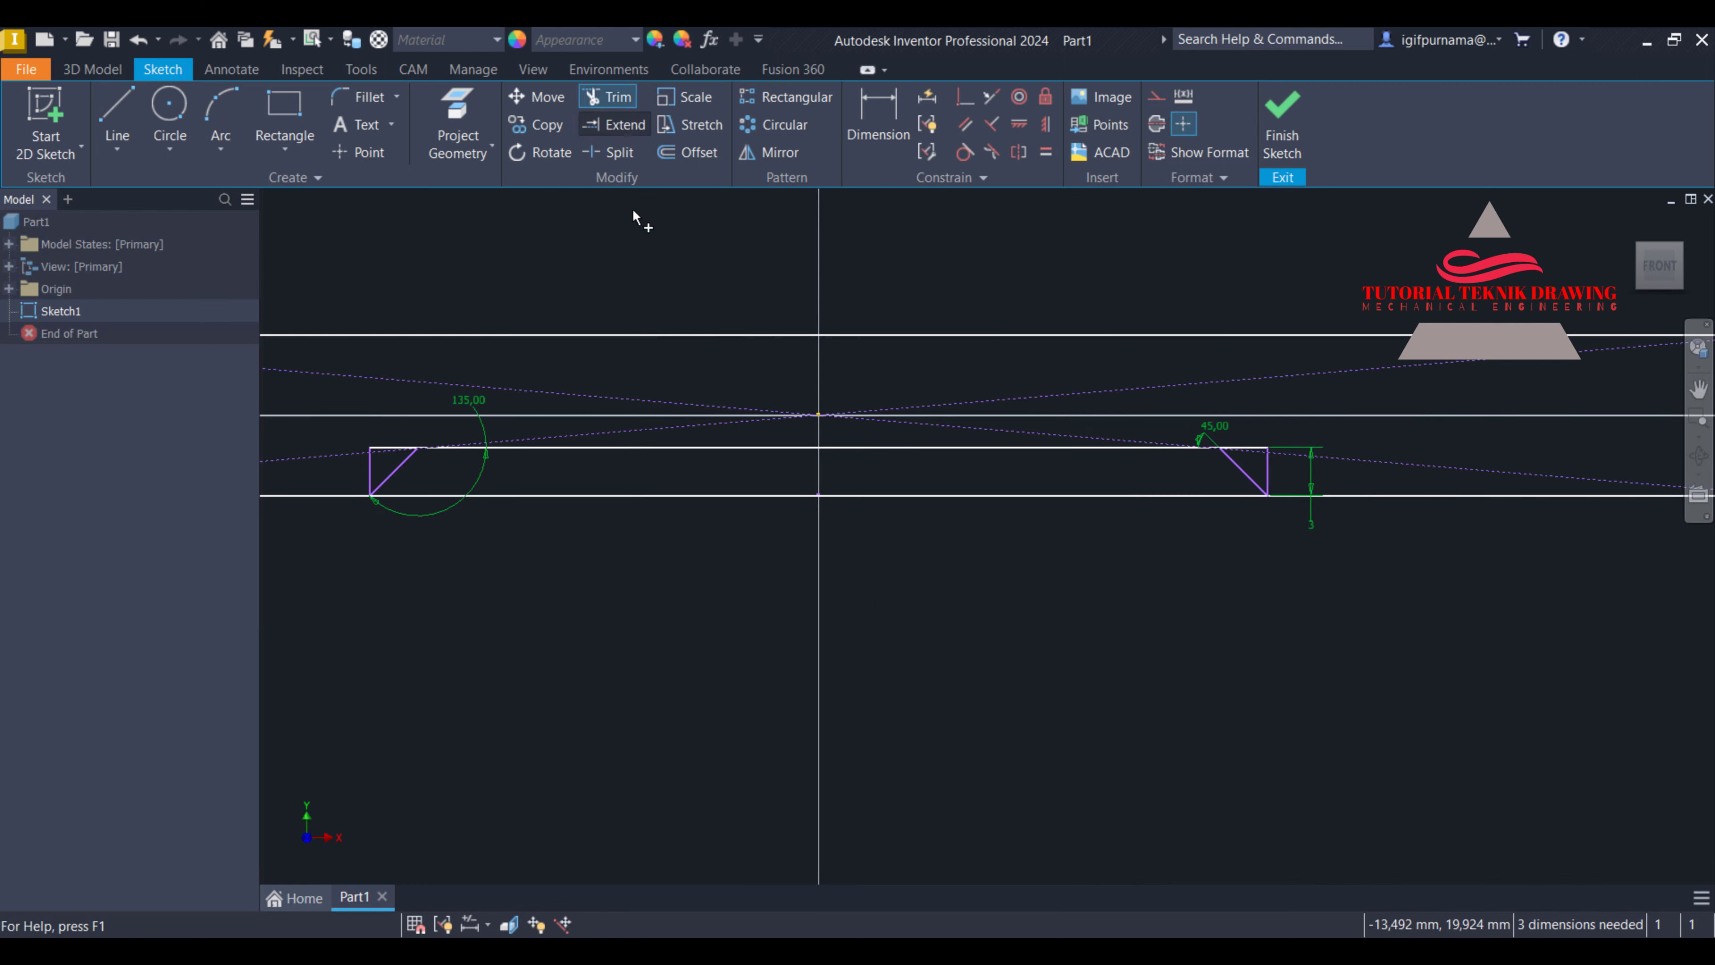
pyautogui.click(730, 496)
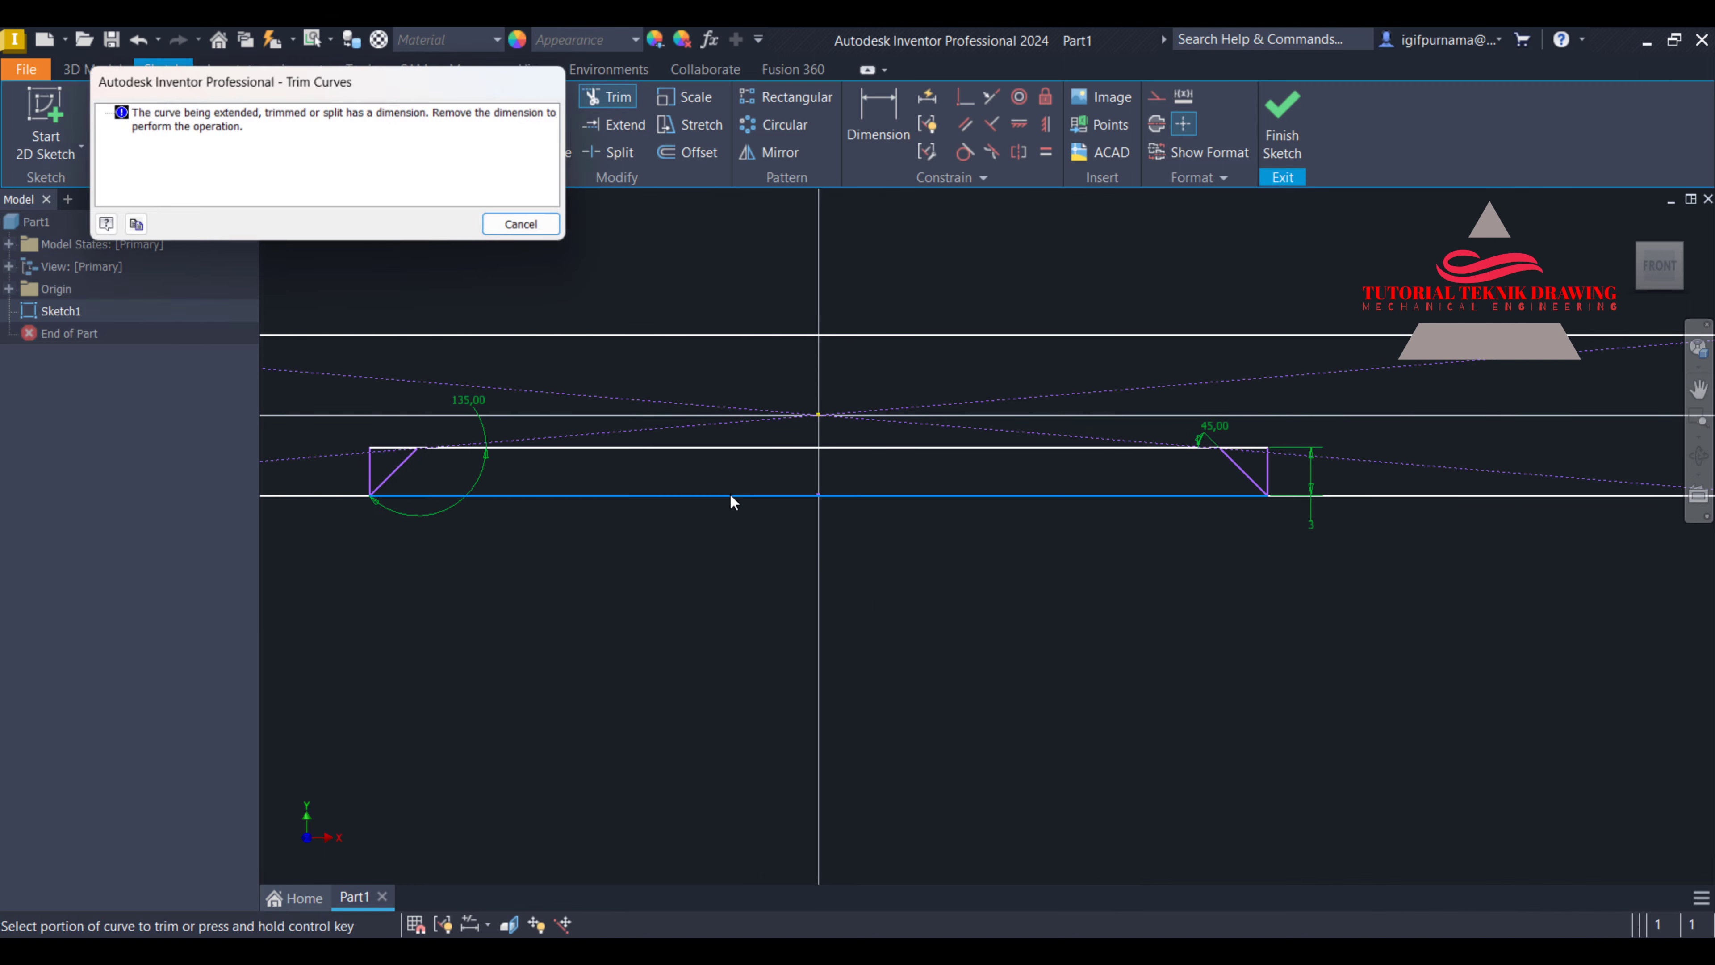
pyautogui.click(532, 230)
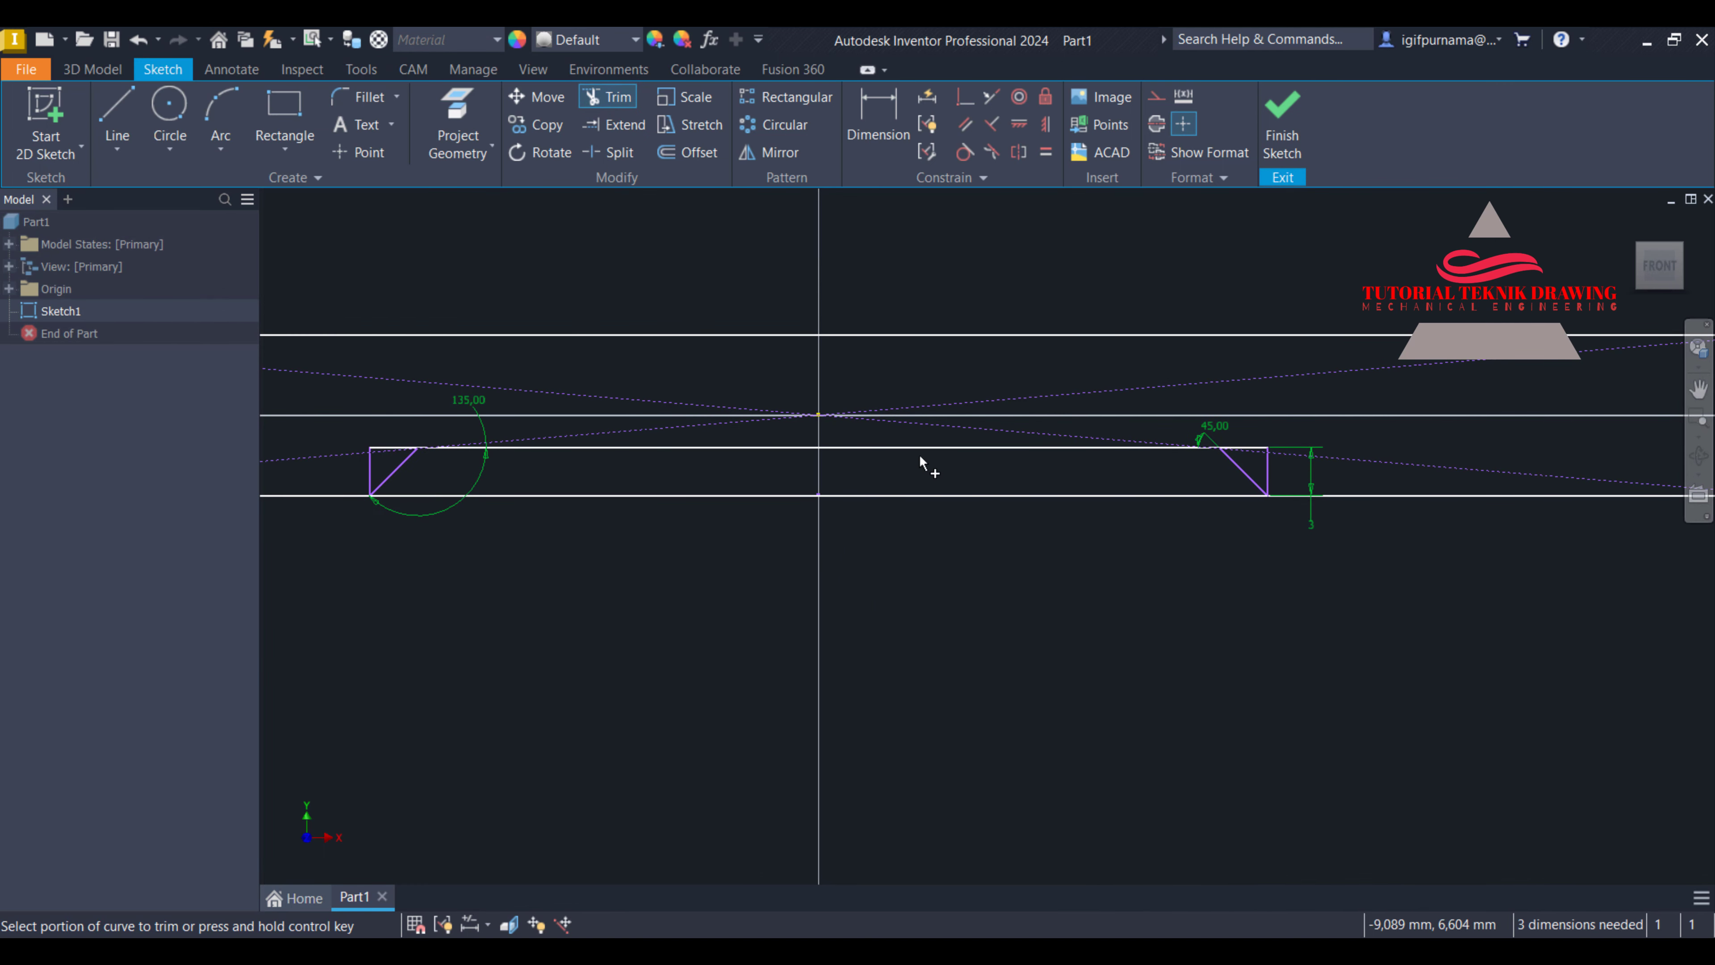
# Delete the recess's height dimension and trim away the recess rectangle's bottom edge between the two slanted lines
pyautogui.rightClick(1312, 476)
pyautogui.click(1225, 479)
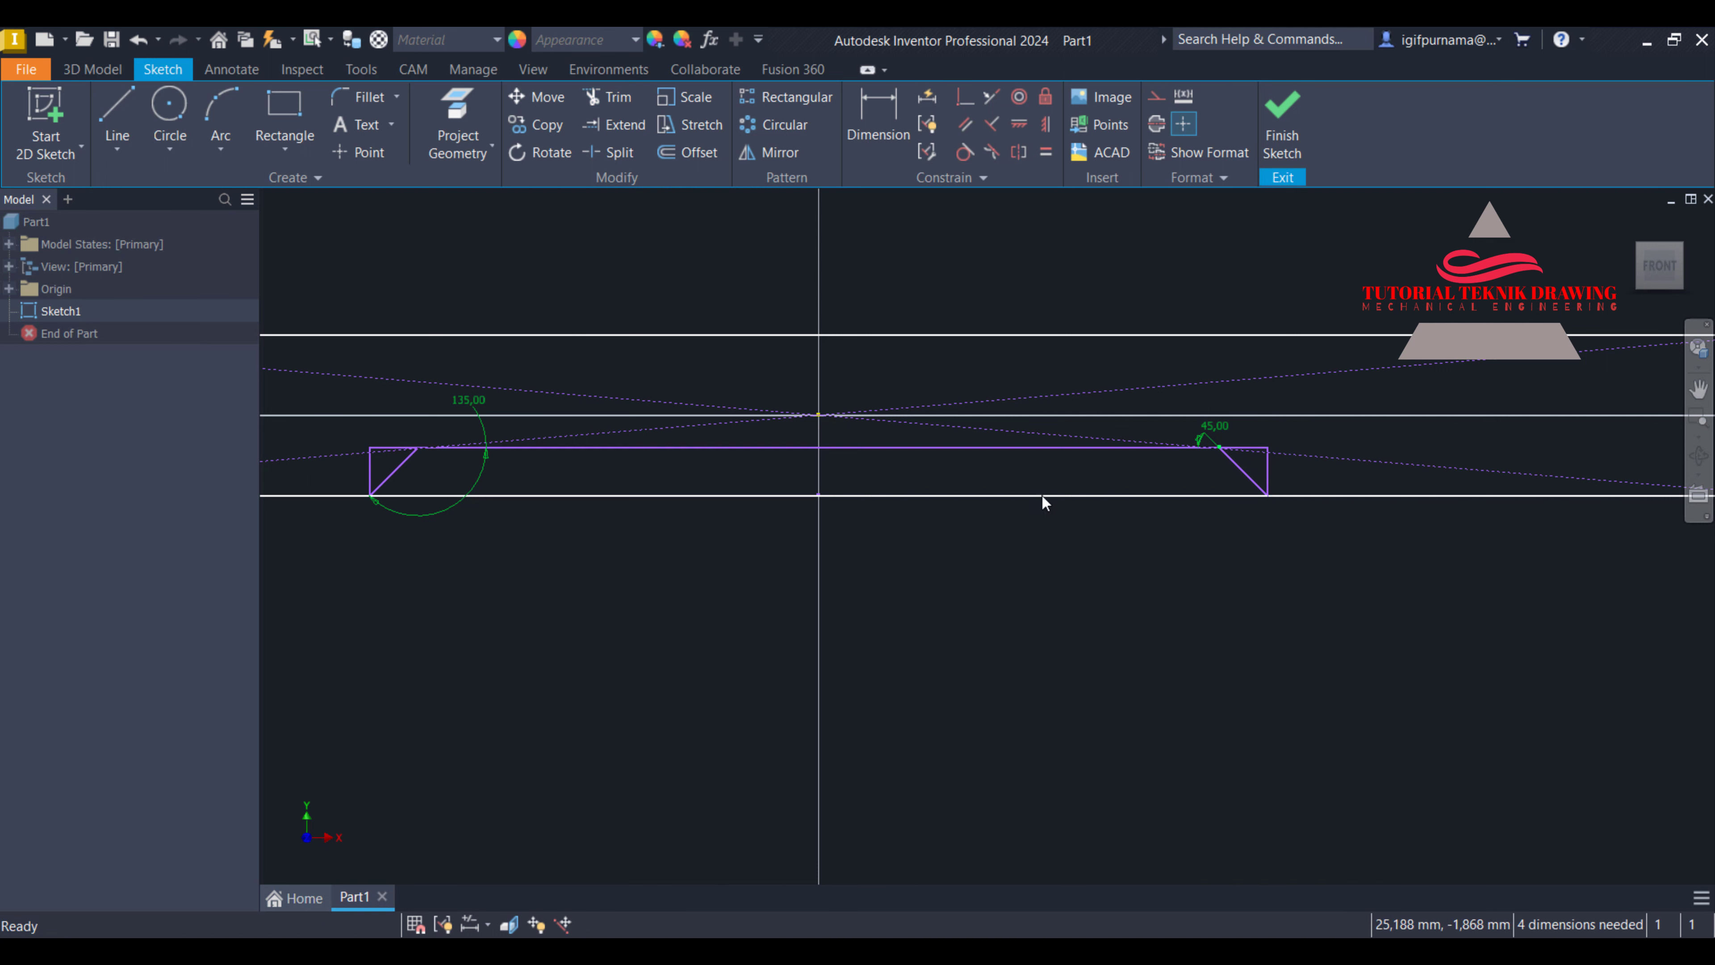
pyautogui.click(615, 124)
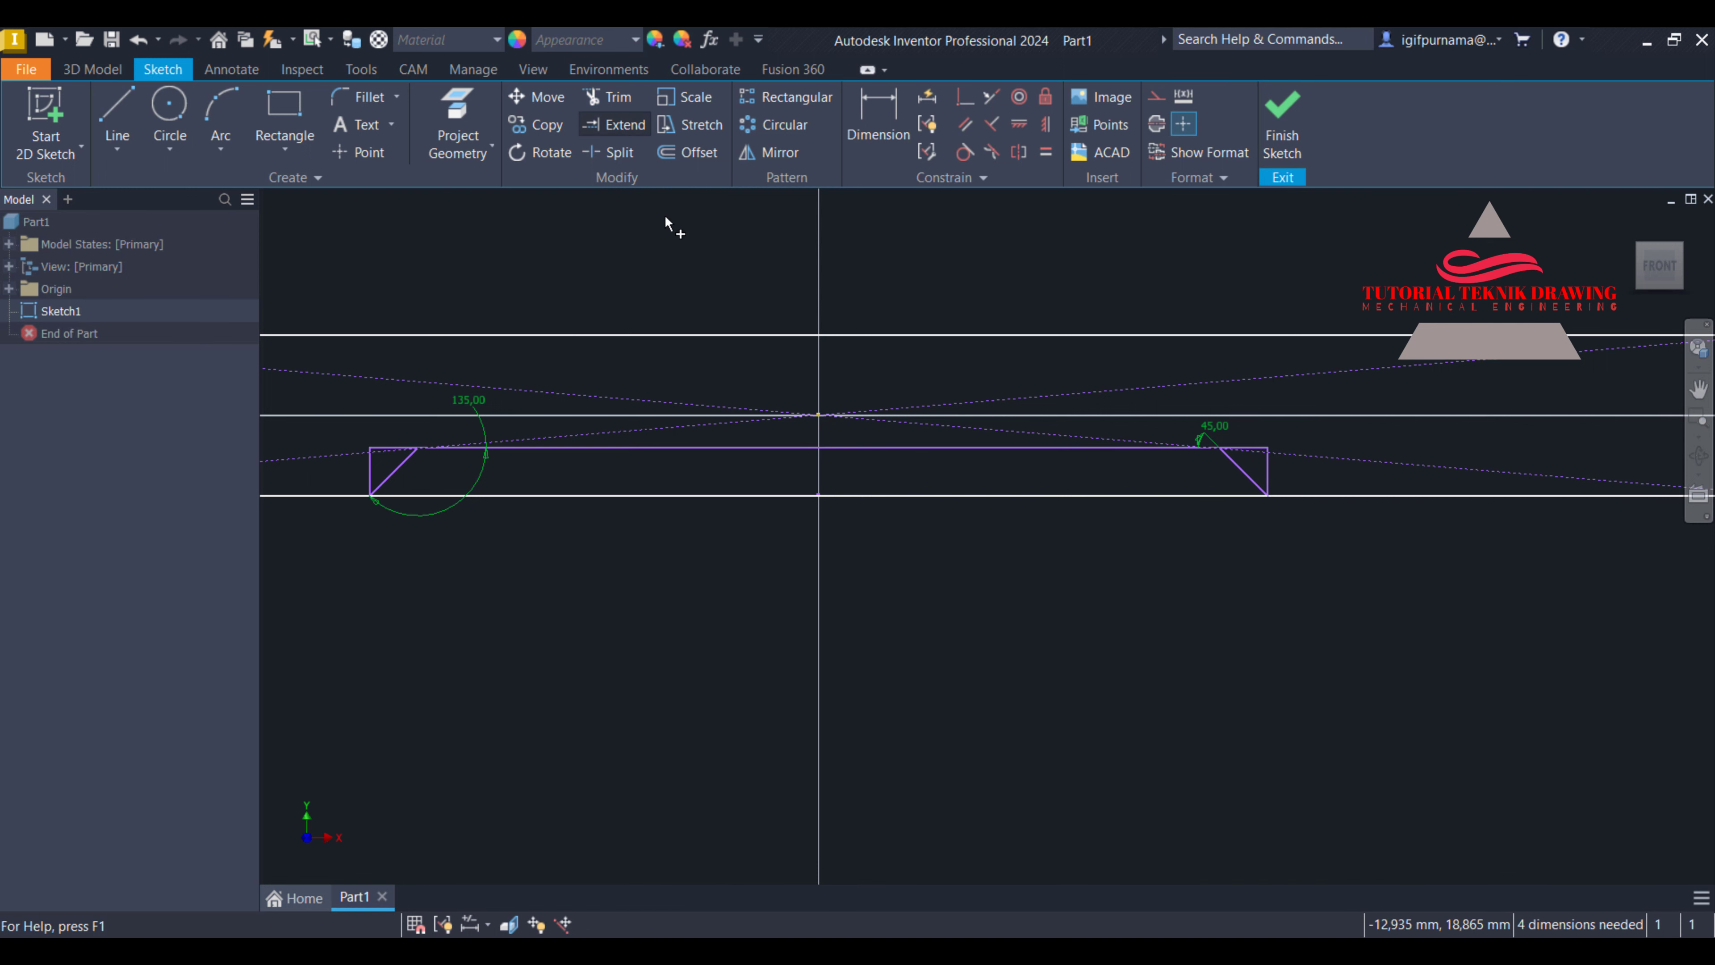
pyautogui.press('x')
pyautogui.click(763, 497)
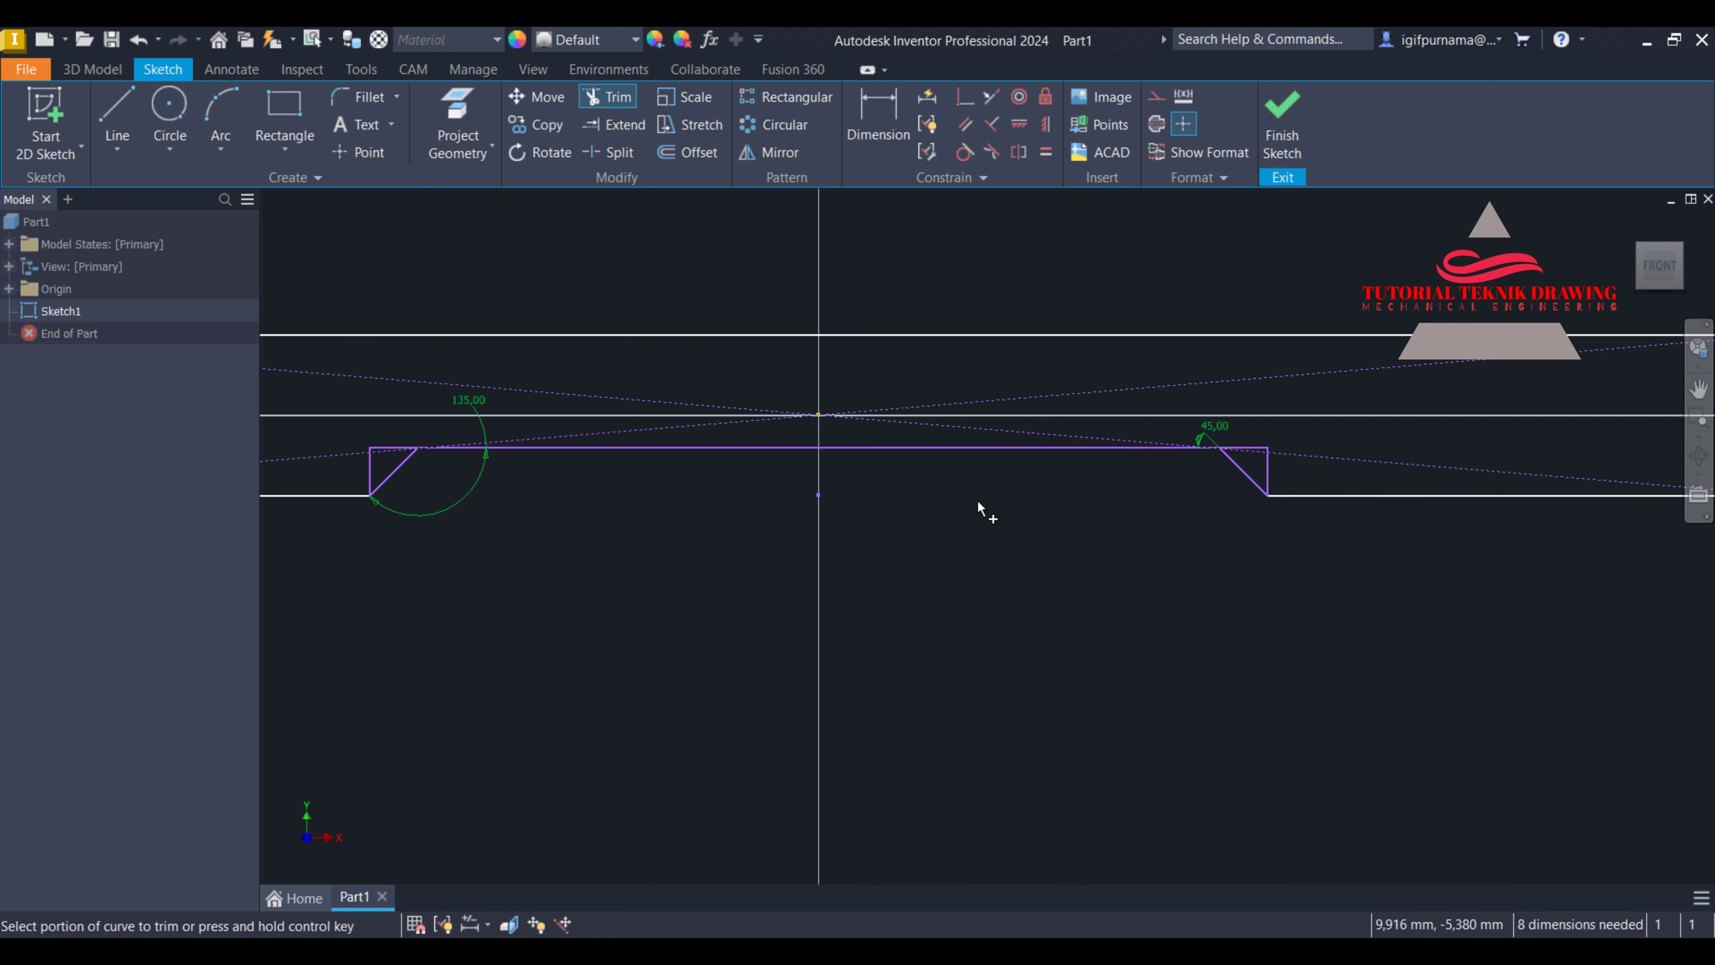
# Dimension the base profile's top edge as 120 mm and the recess rectangle's top edge as 56 mm
pyautogui.click(876, 158)
pyautogui.scroll(-3, 1050, 541)
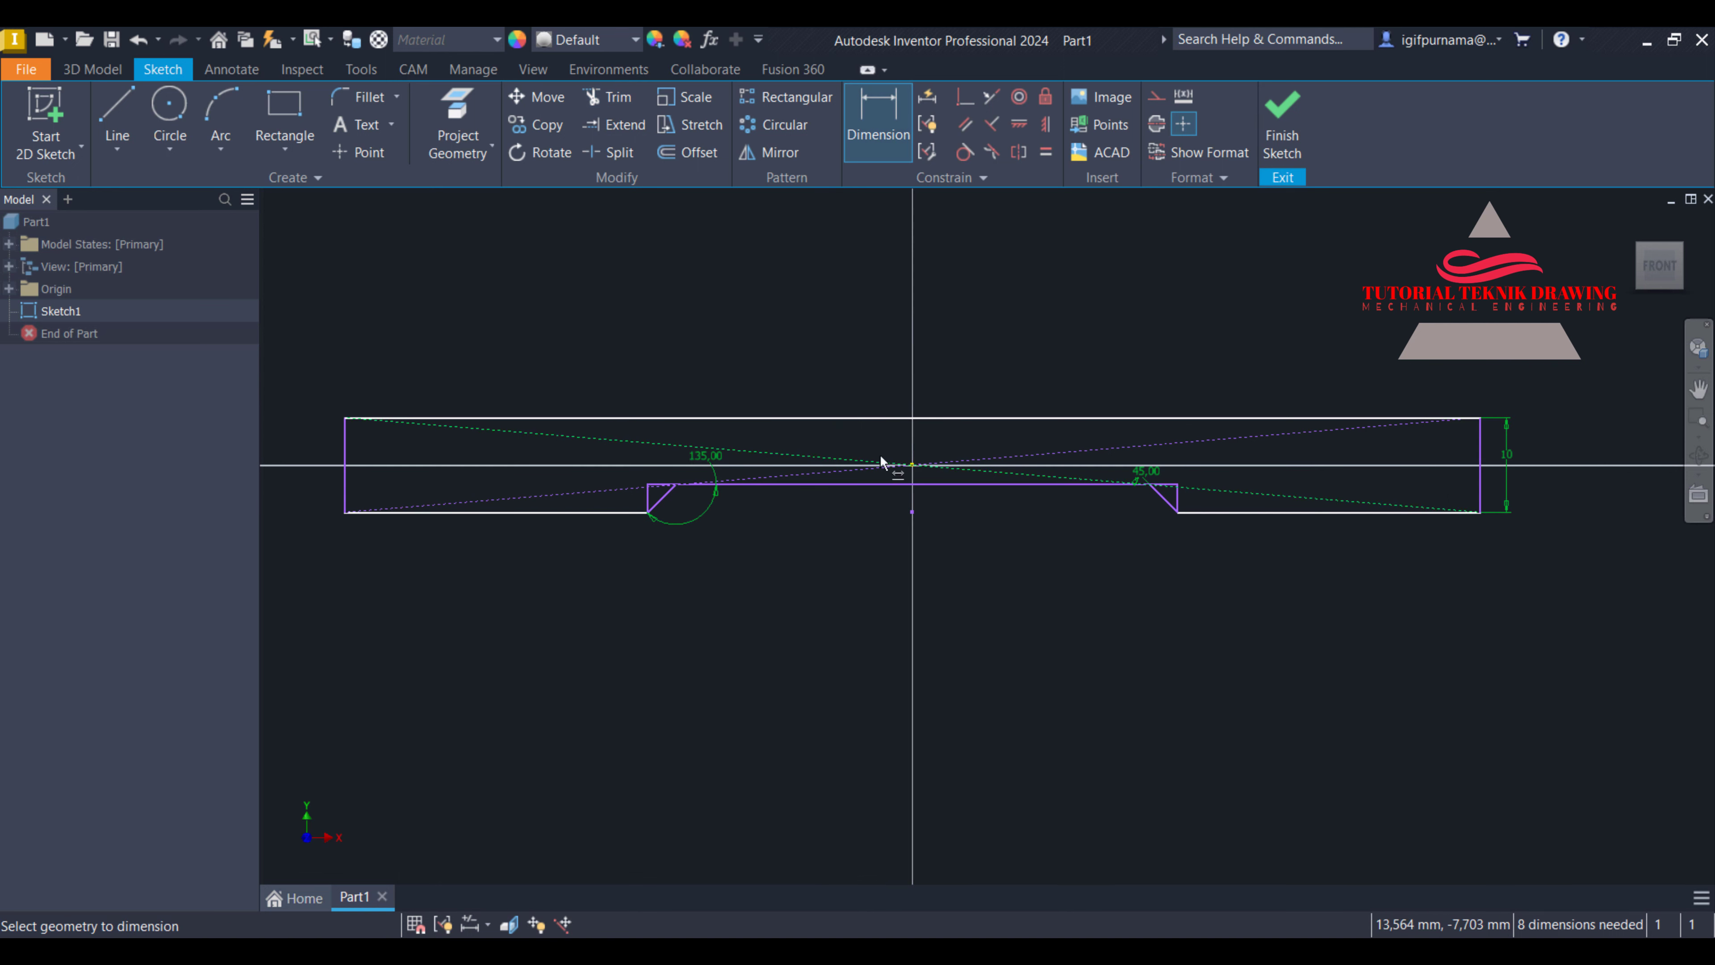
pyautogui.click(833, 419)
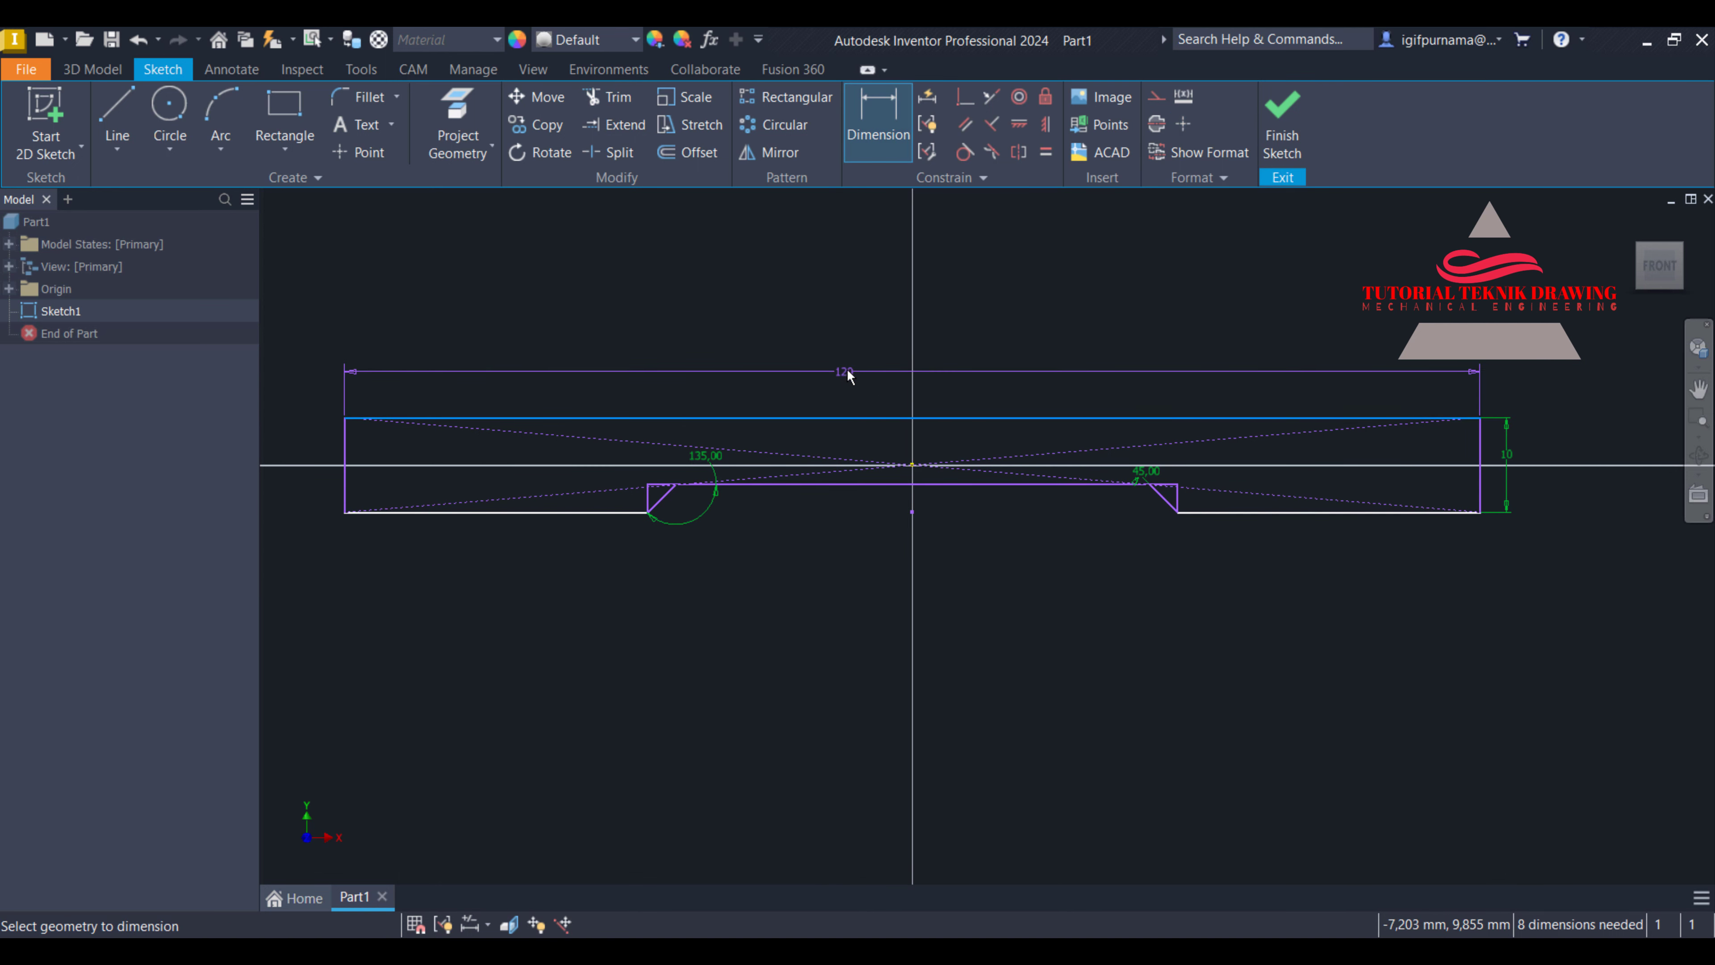
pyautogui.click(862, 370)
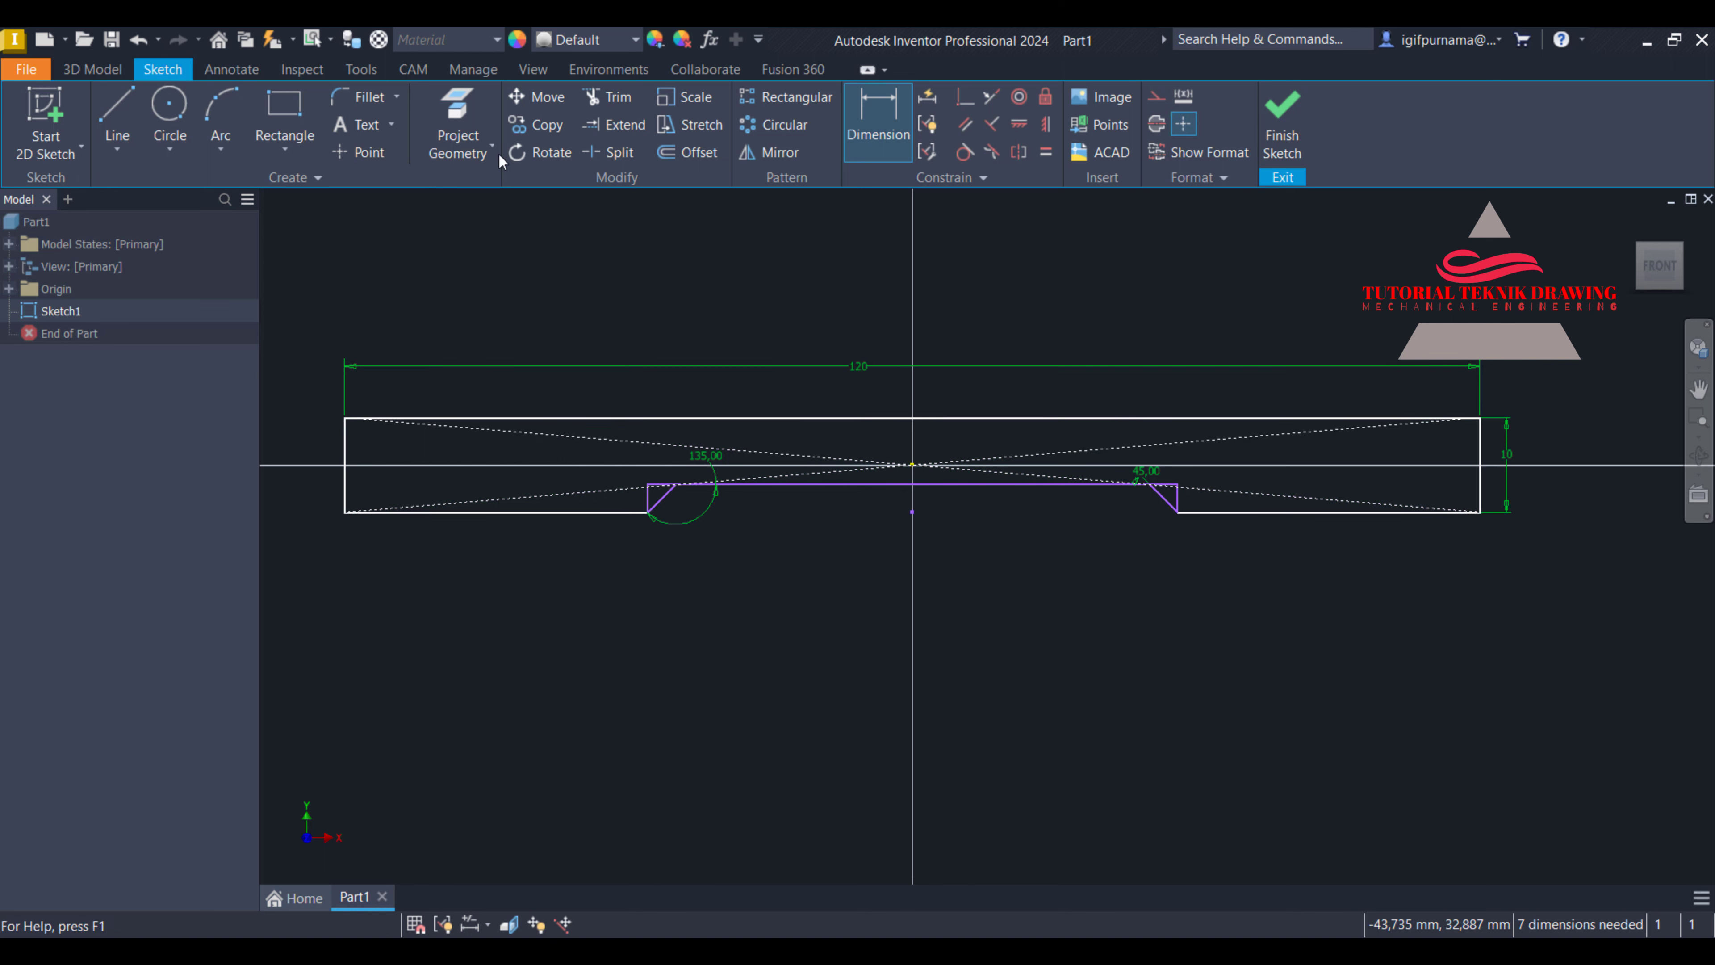
pyautogui.scroll(3, 1060, 551)
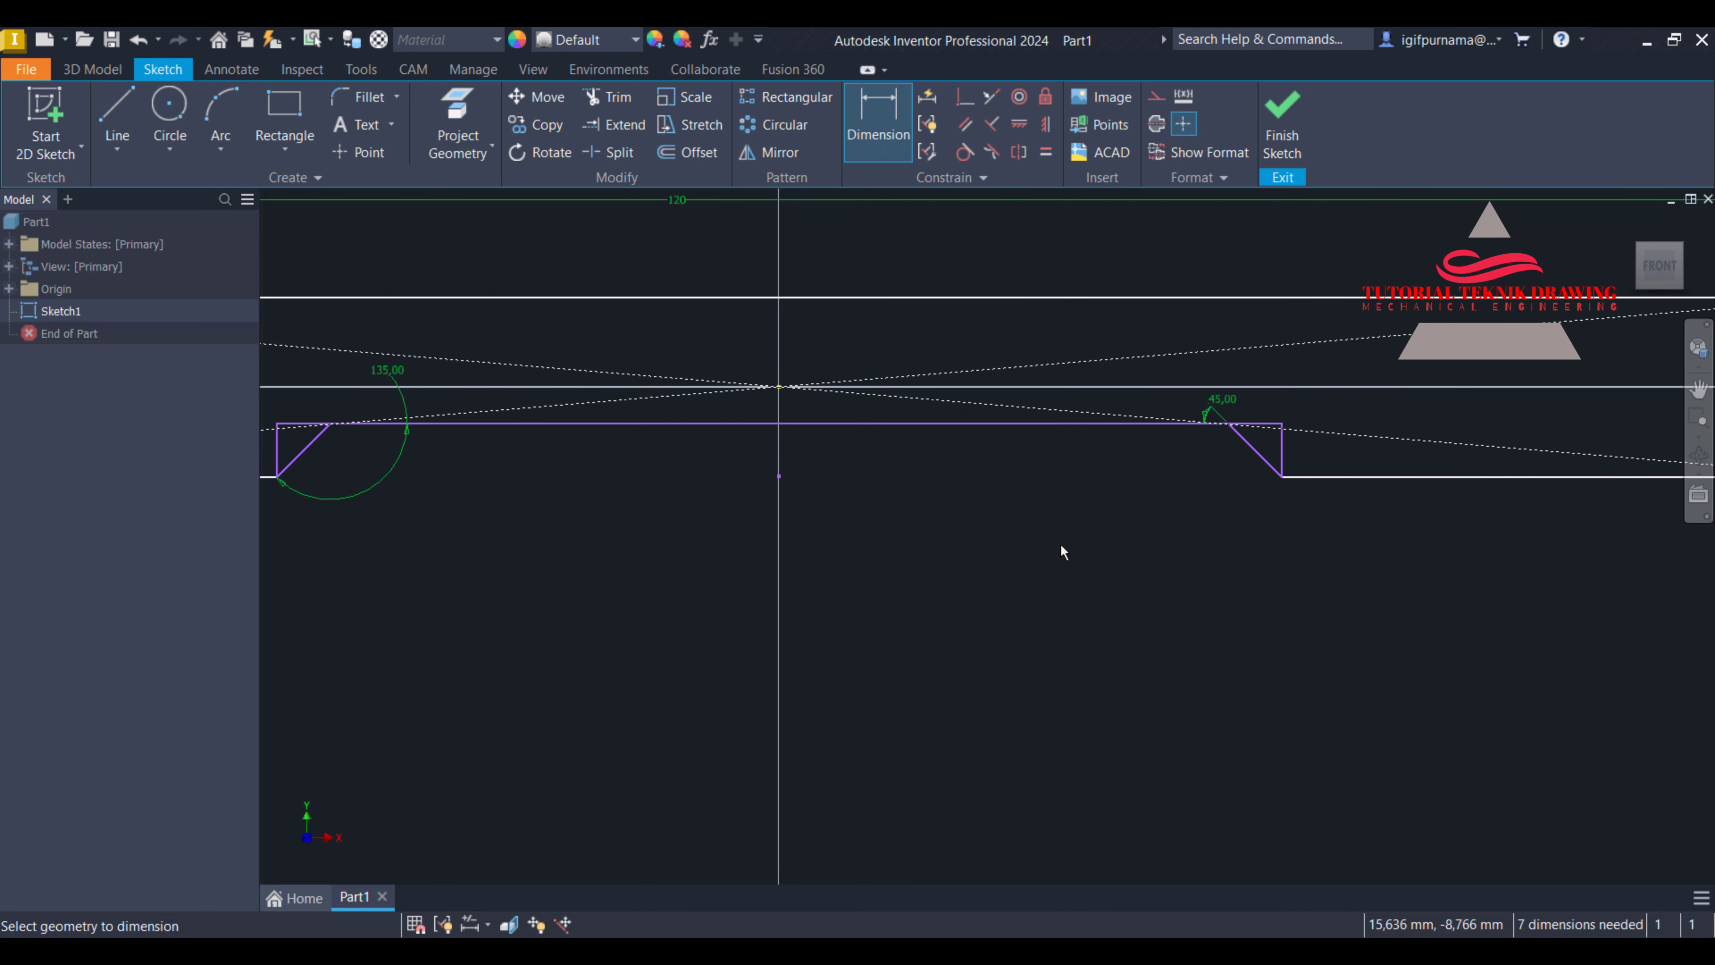
pyautogui.click(845, 425)
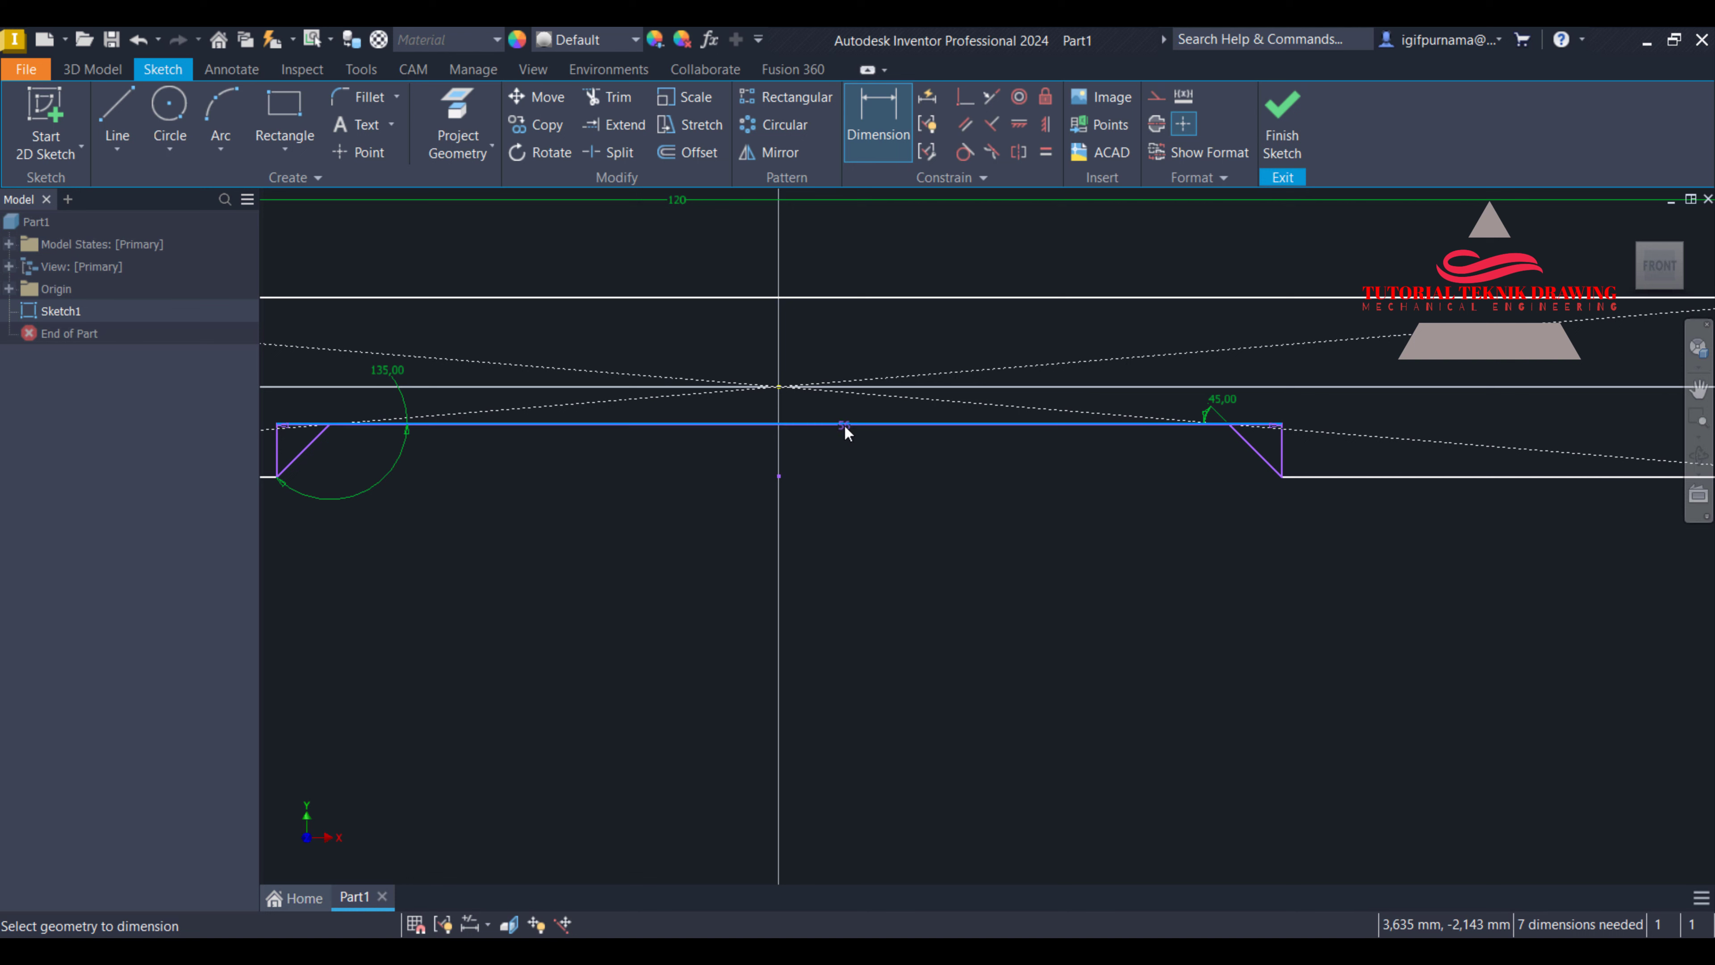
pyautogui.click(826, 346)
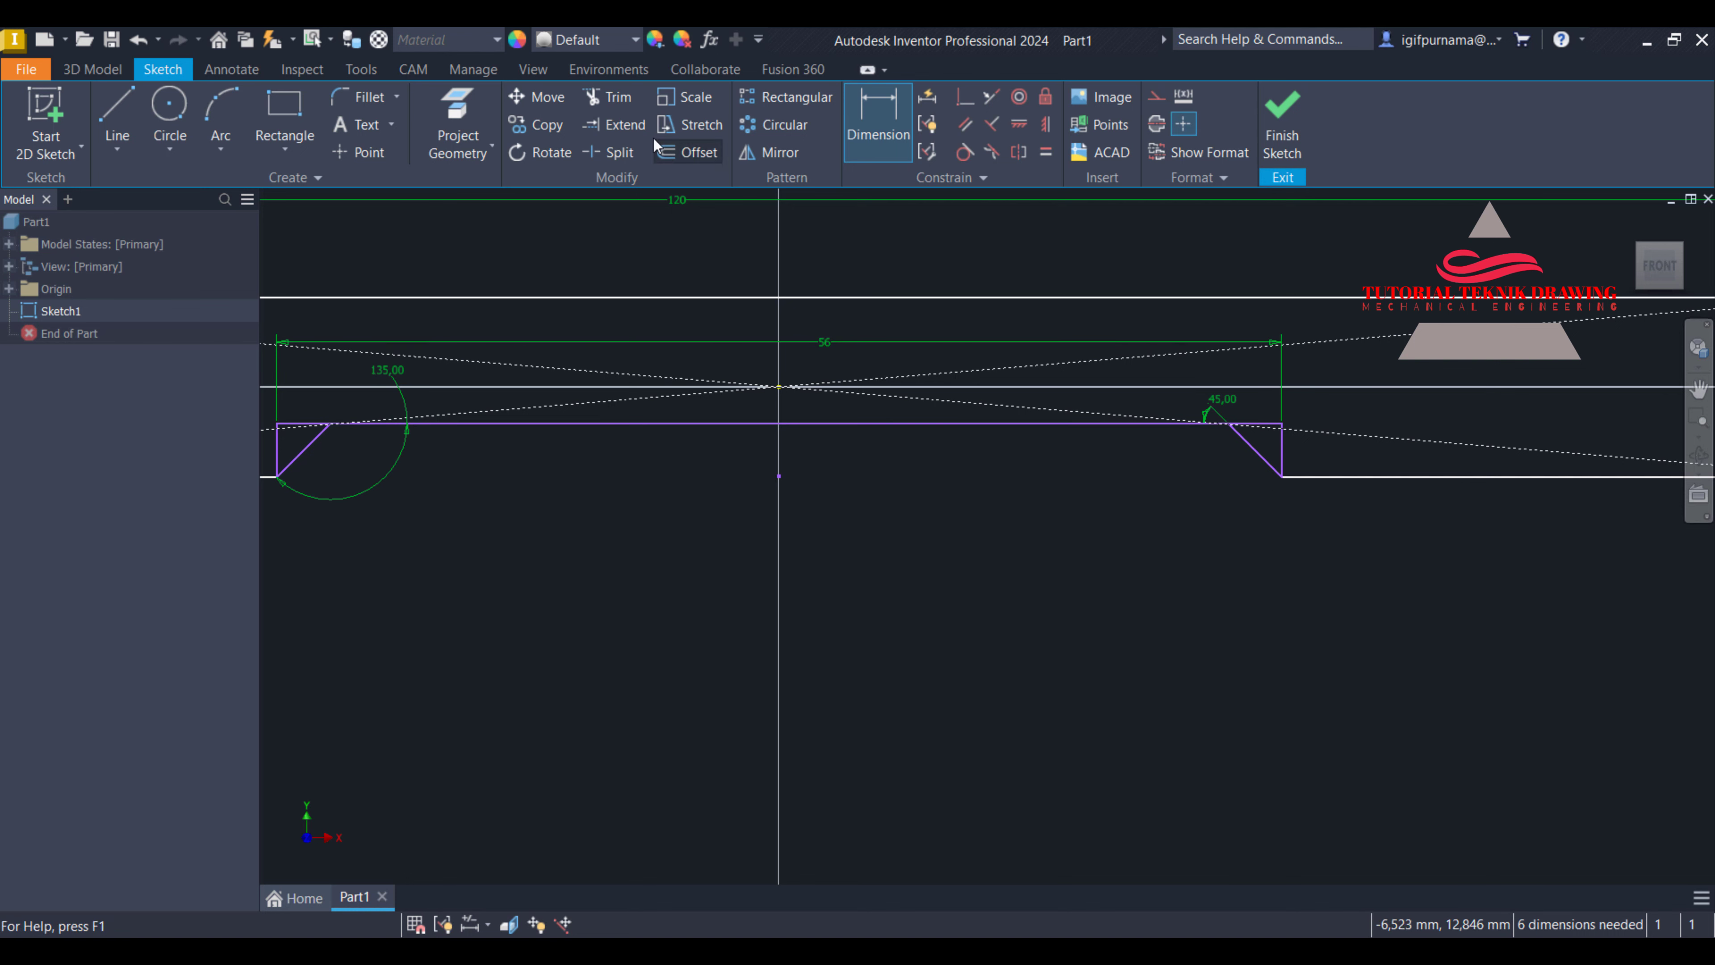
# Trim the leftover rectangle corners outside the slanted lines at both ends of the recess
pyautogui.click(615, 99)
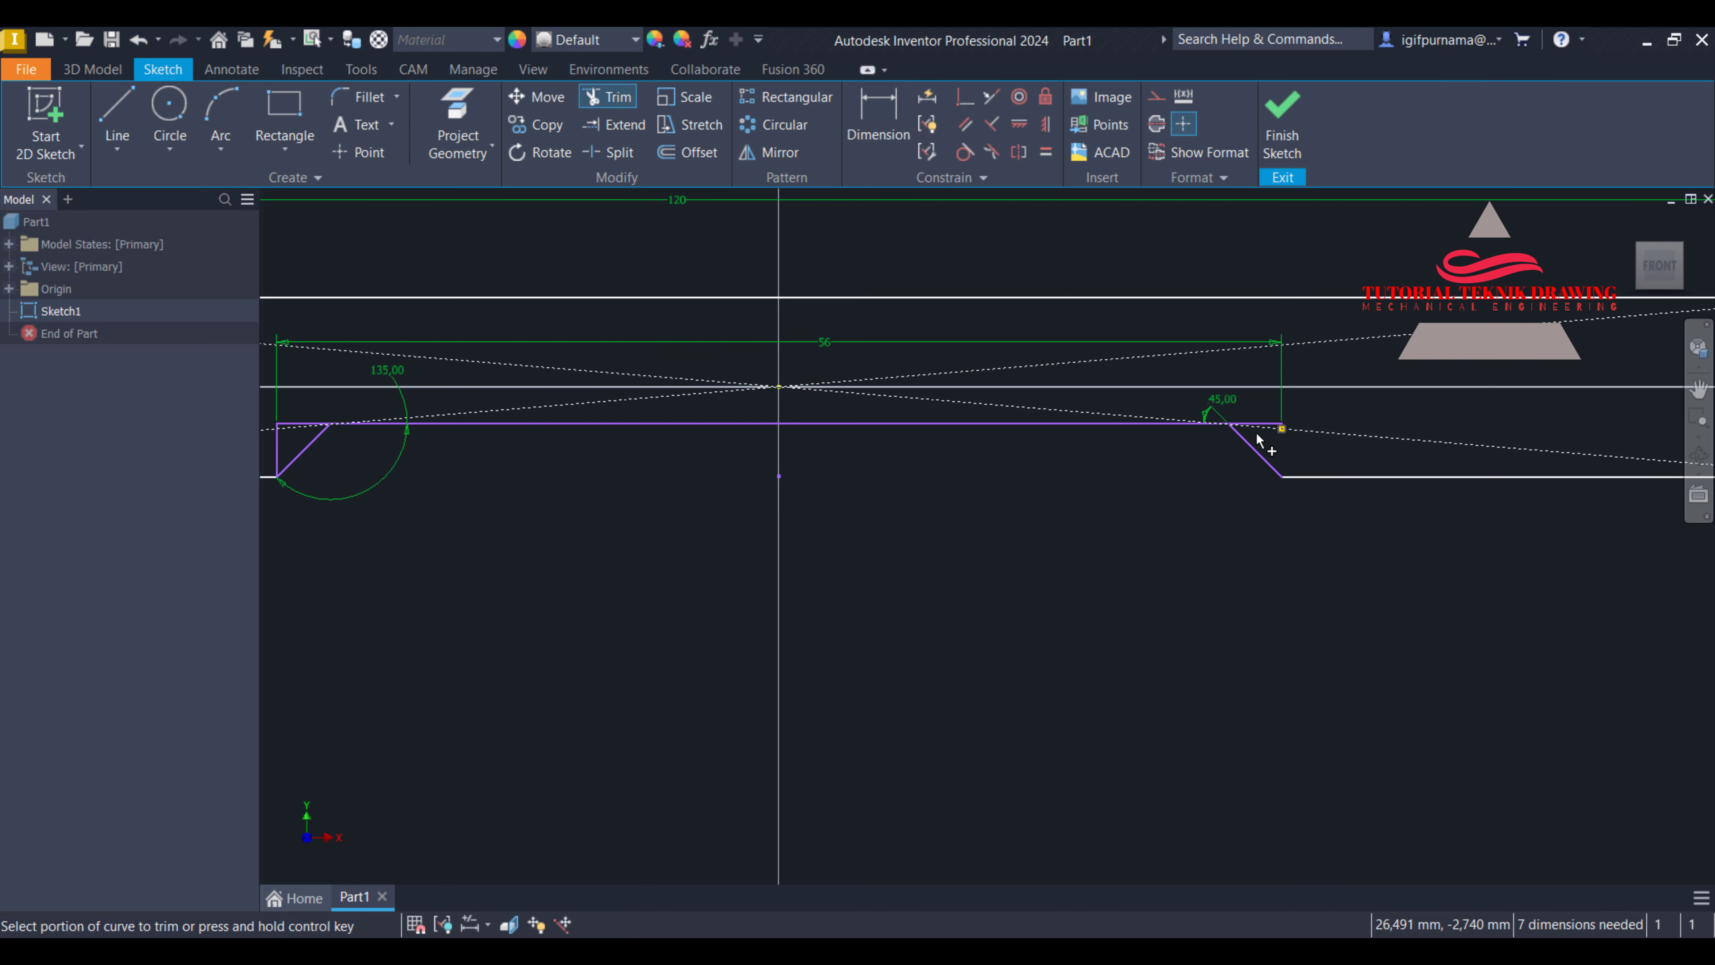
pyautogui.click(1275, 431)
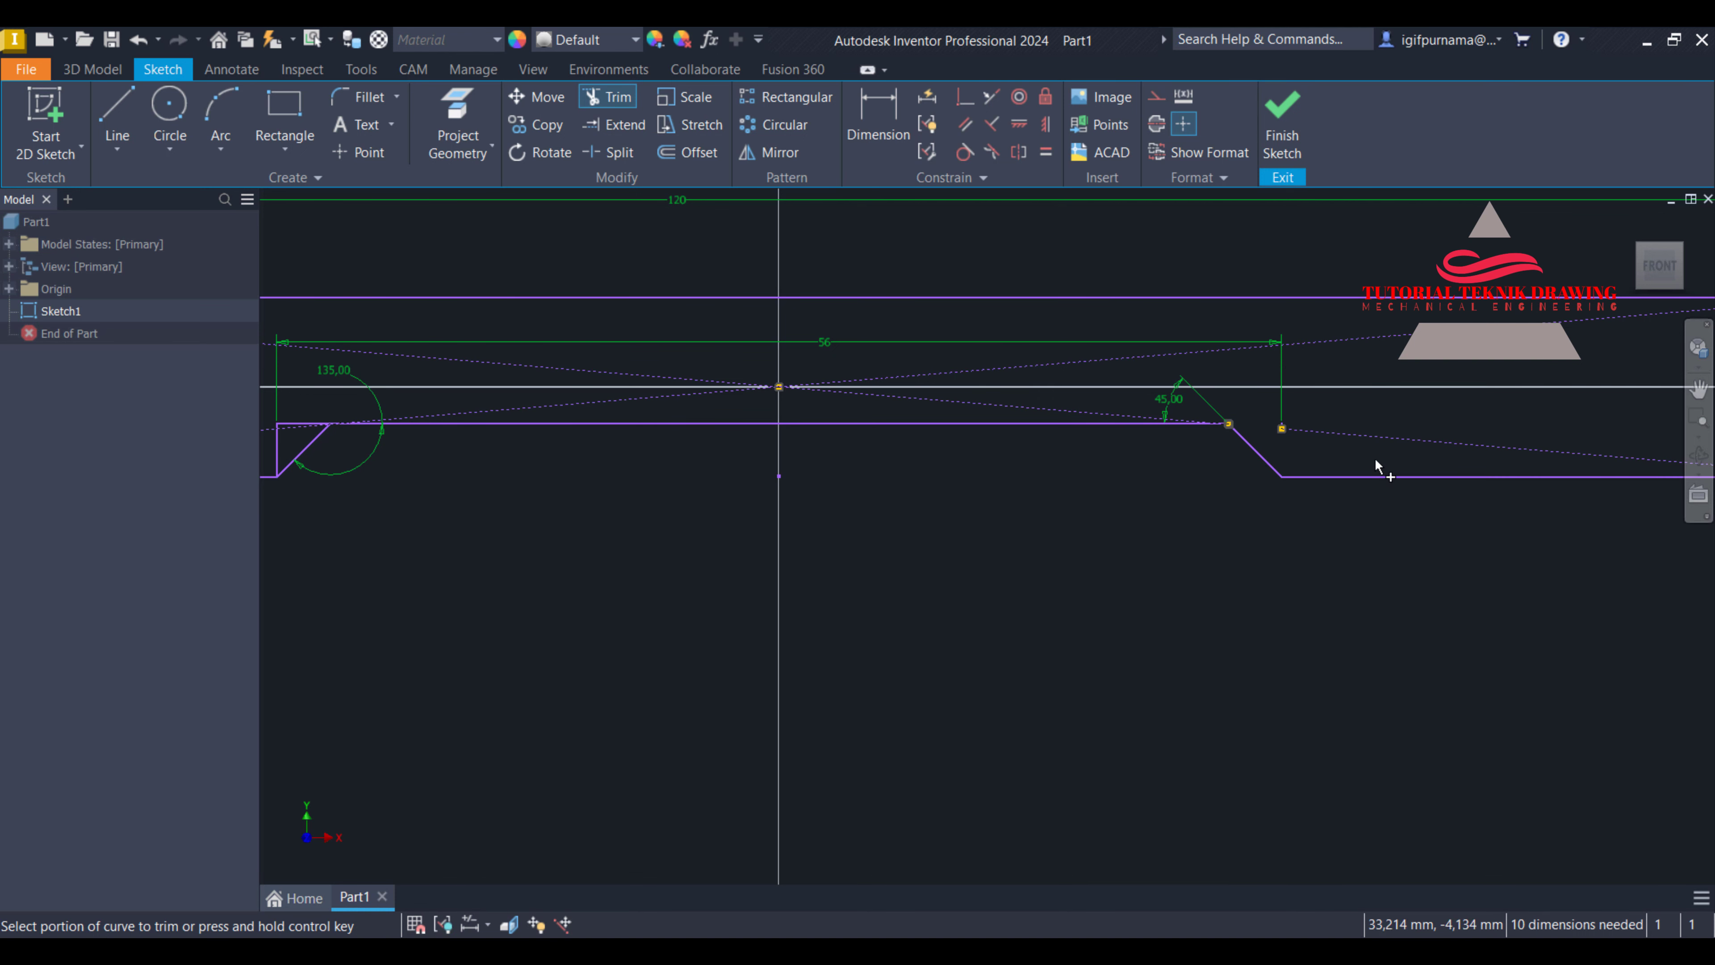
pyautogui.scroll(-3, 1343, 467)
pyautogui.scroll(4, 810, 443)
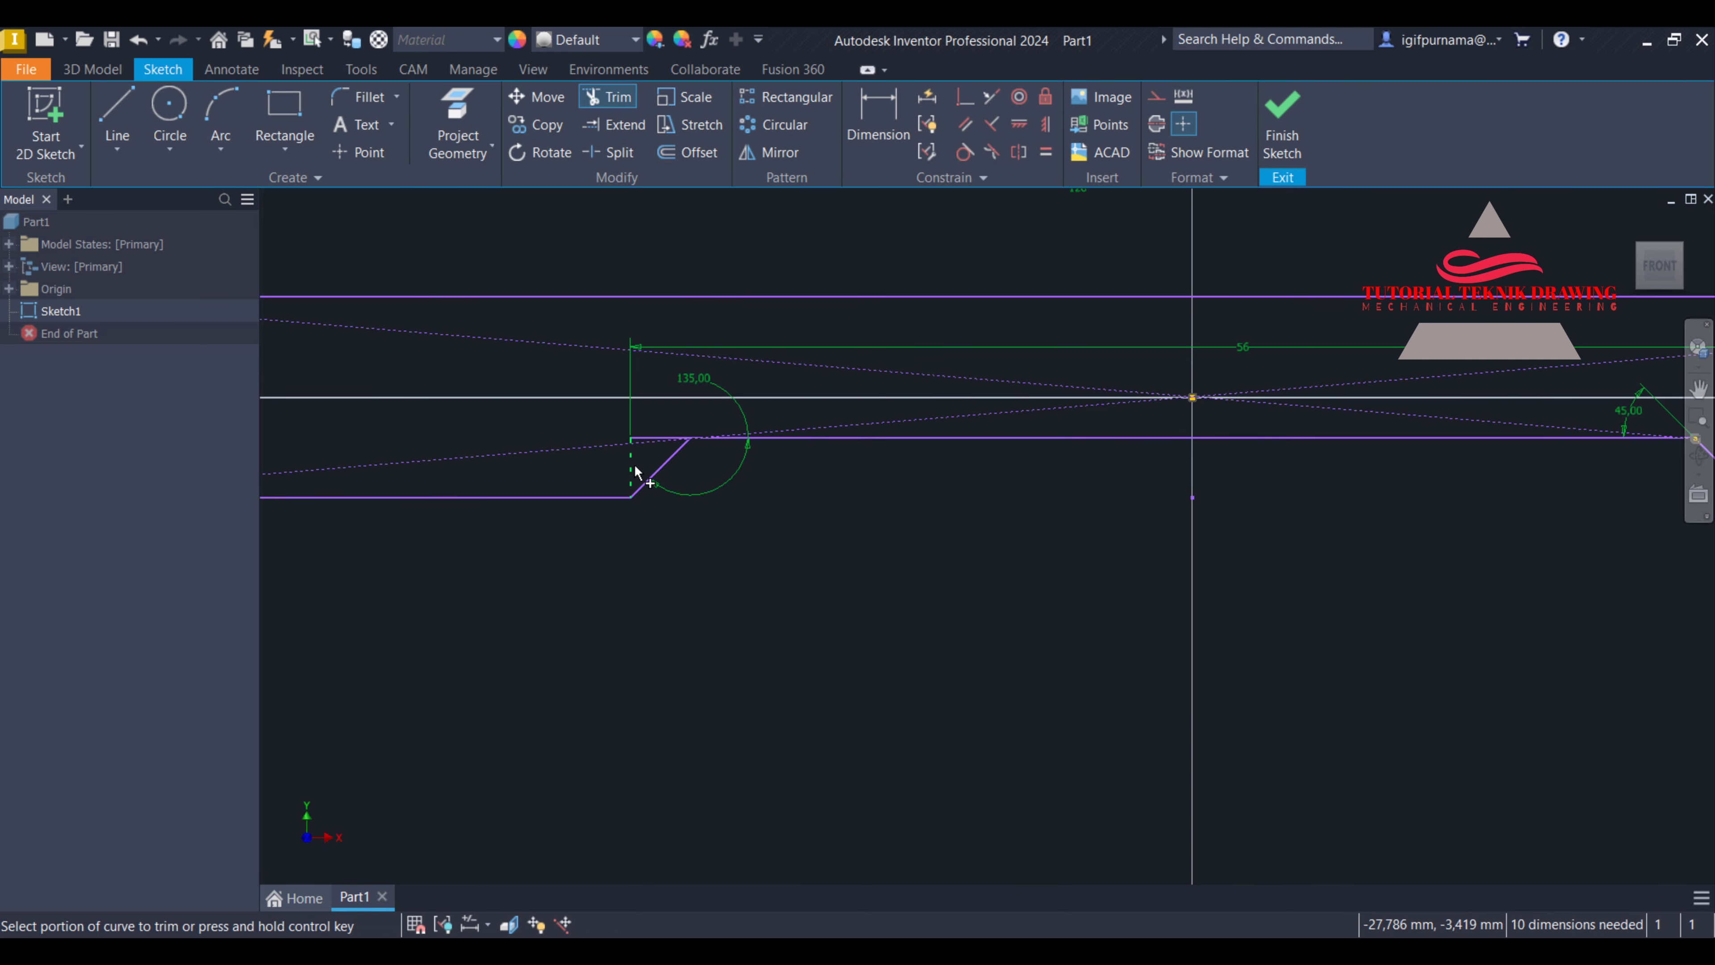
pyautogui.click(660, 449)
pyautogui.scroll(-4, 1048, 540)
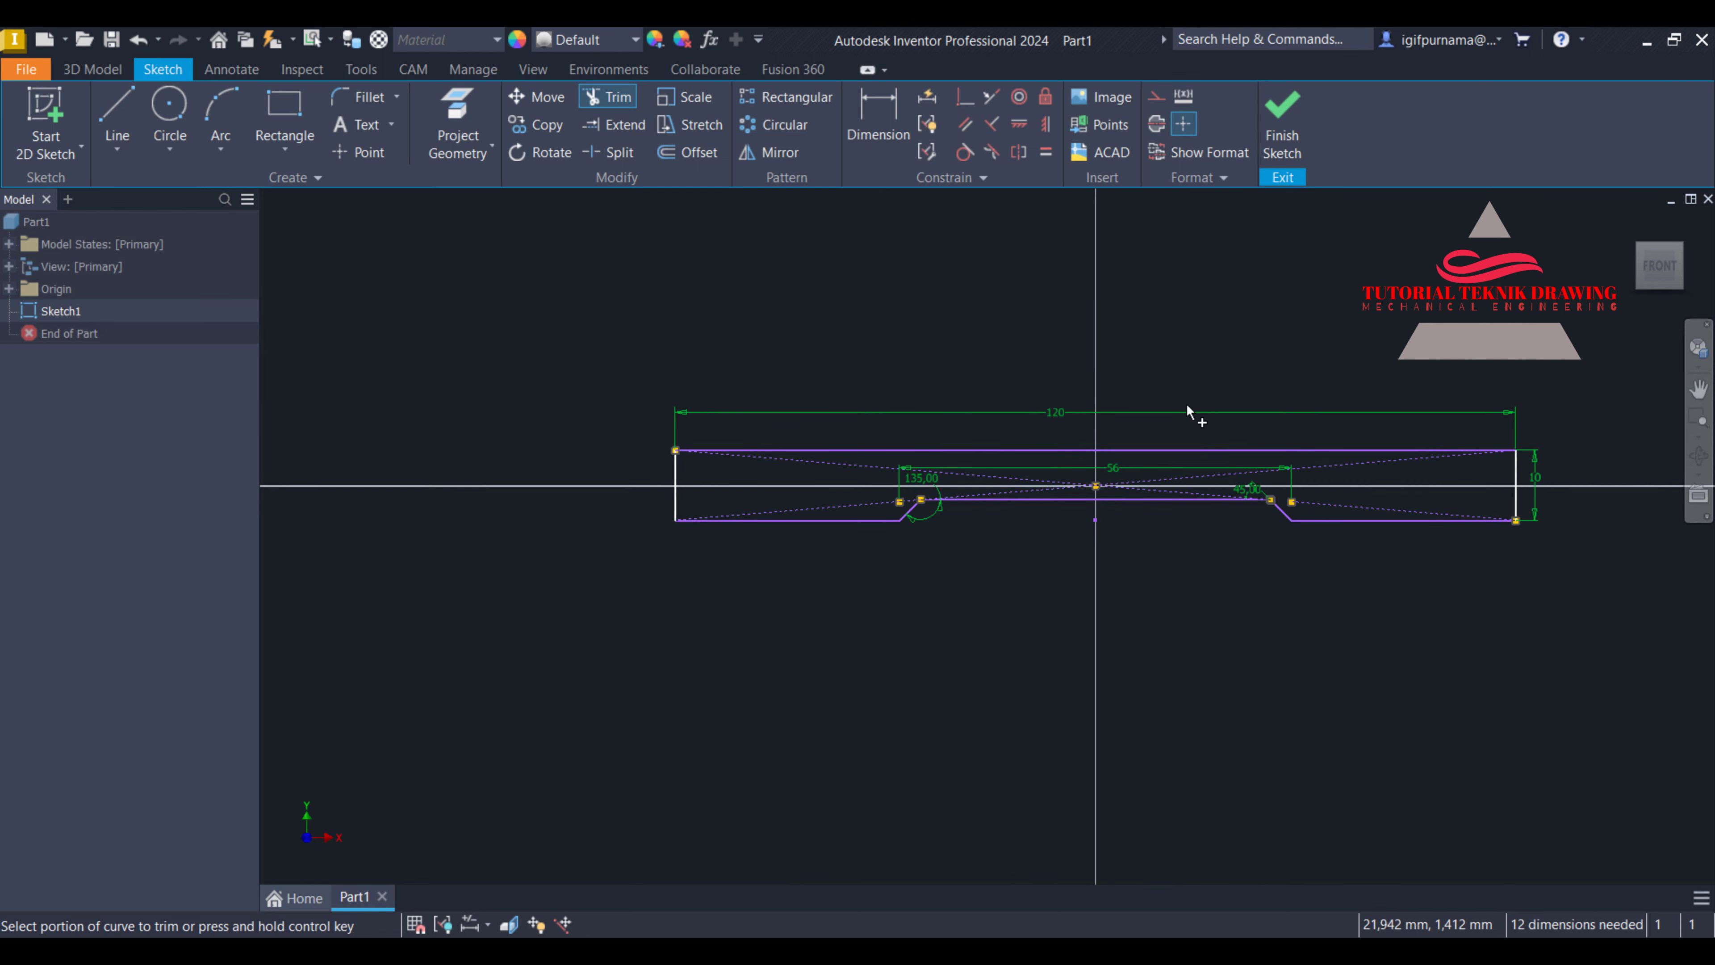
# Check the raised pad in the reference drawing and sketch a two-point rectangle about 47 mm by 3.3 mm on the base profile's top edge
pyautogui.scroll(3, 1194, 410)
pyautogui.hotkey('alt', 'Tab')
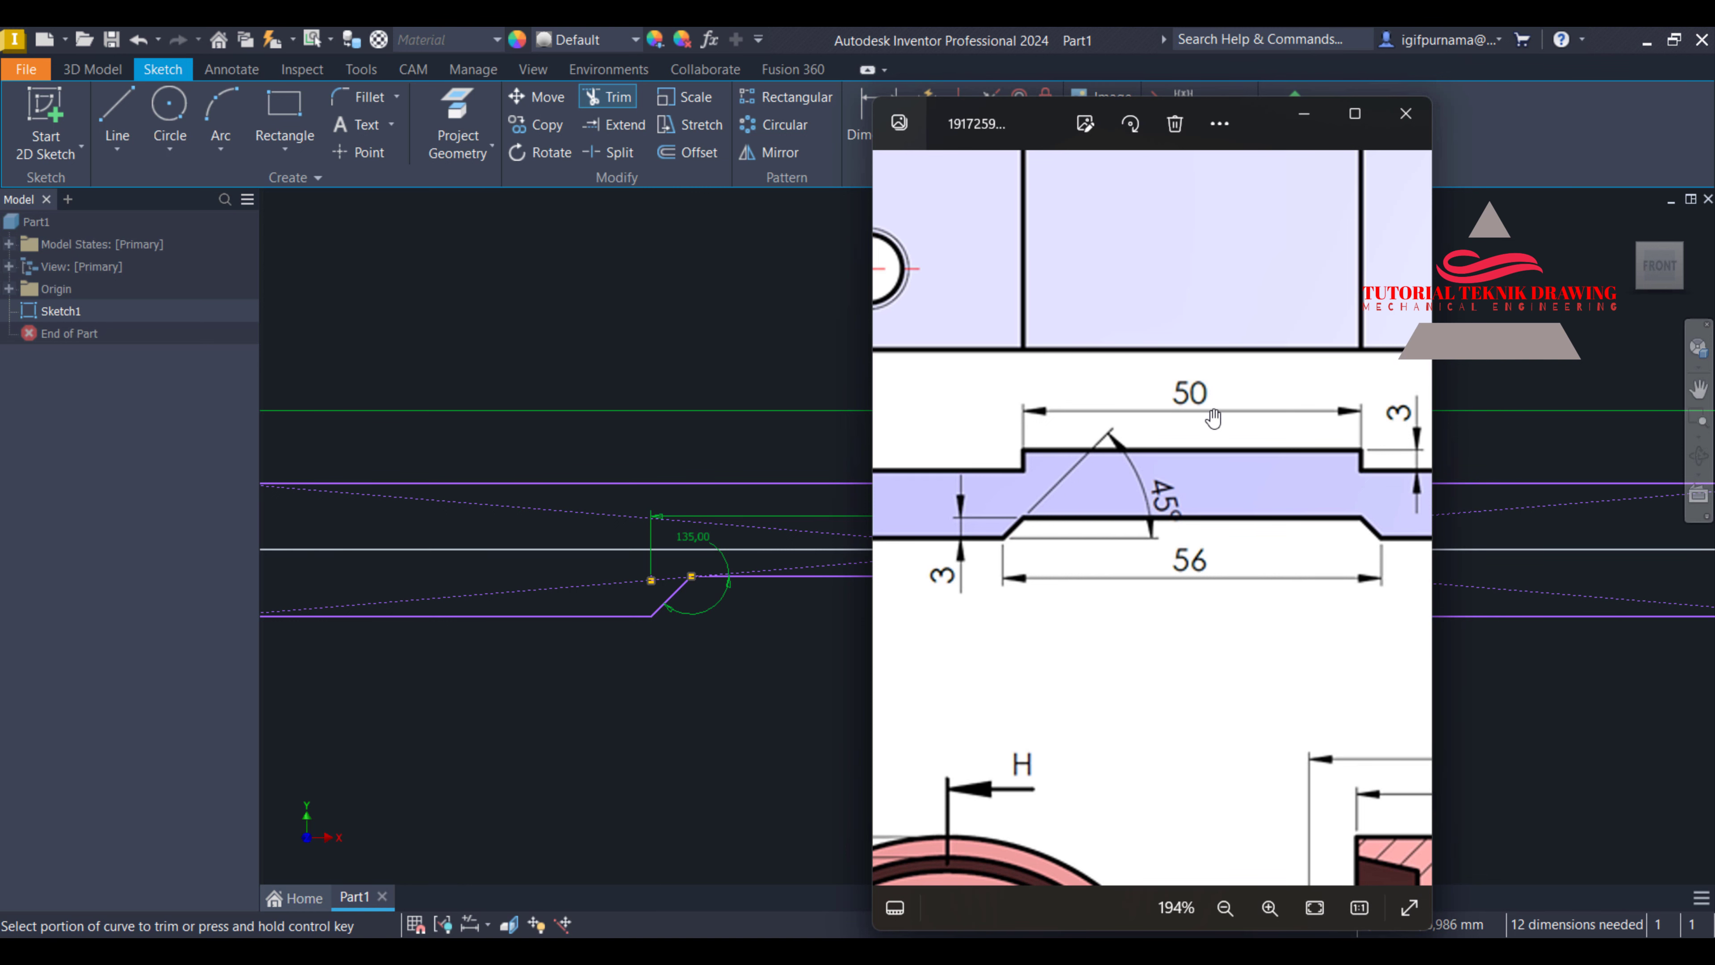
pyautogui.click(1305, 113)
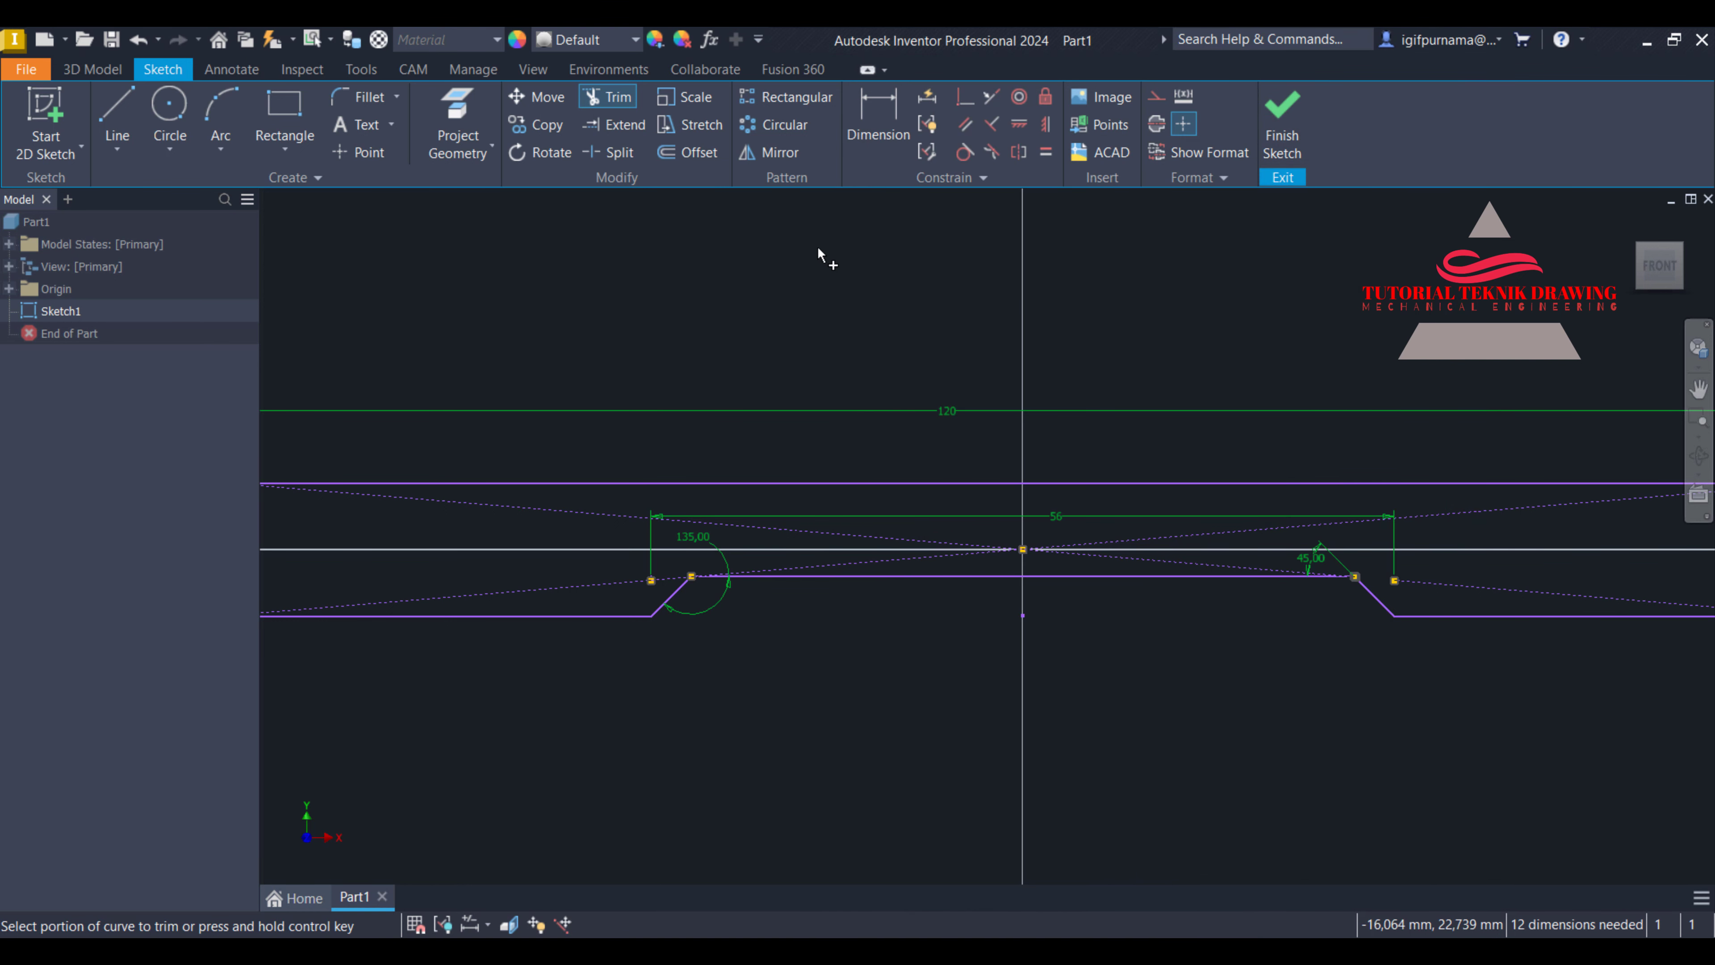
pyautogui.click(303, 150)
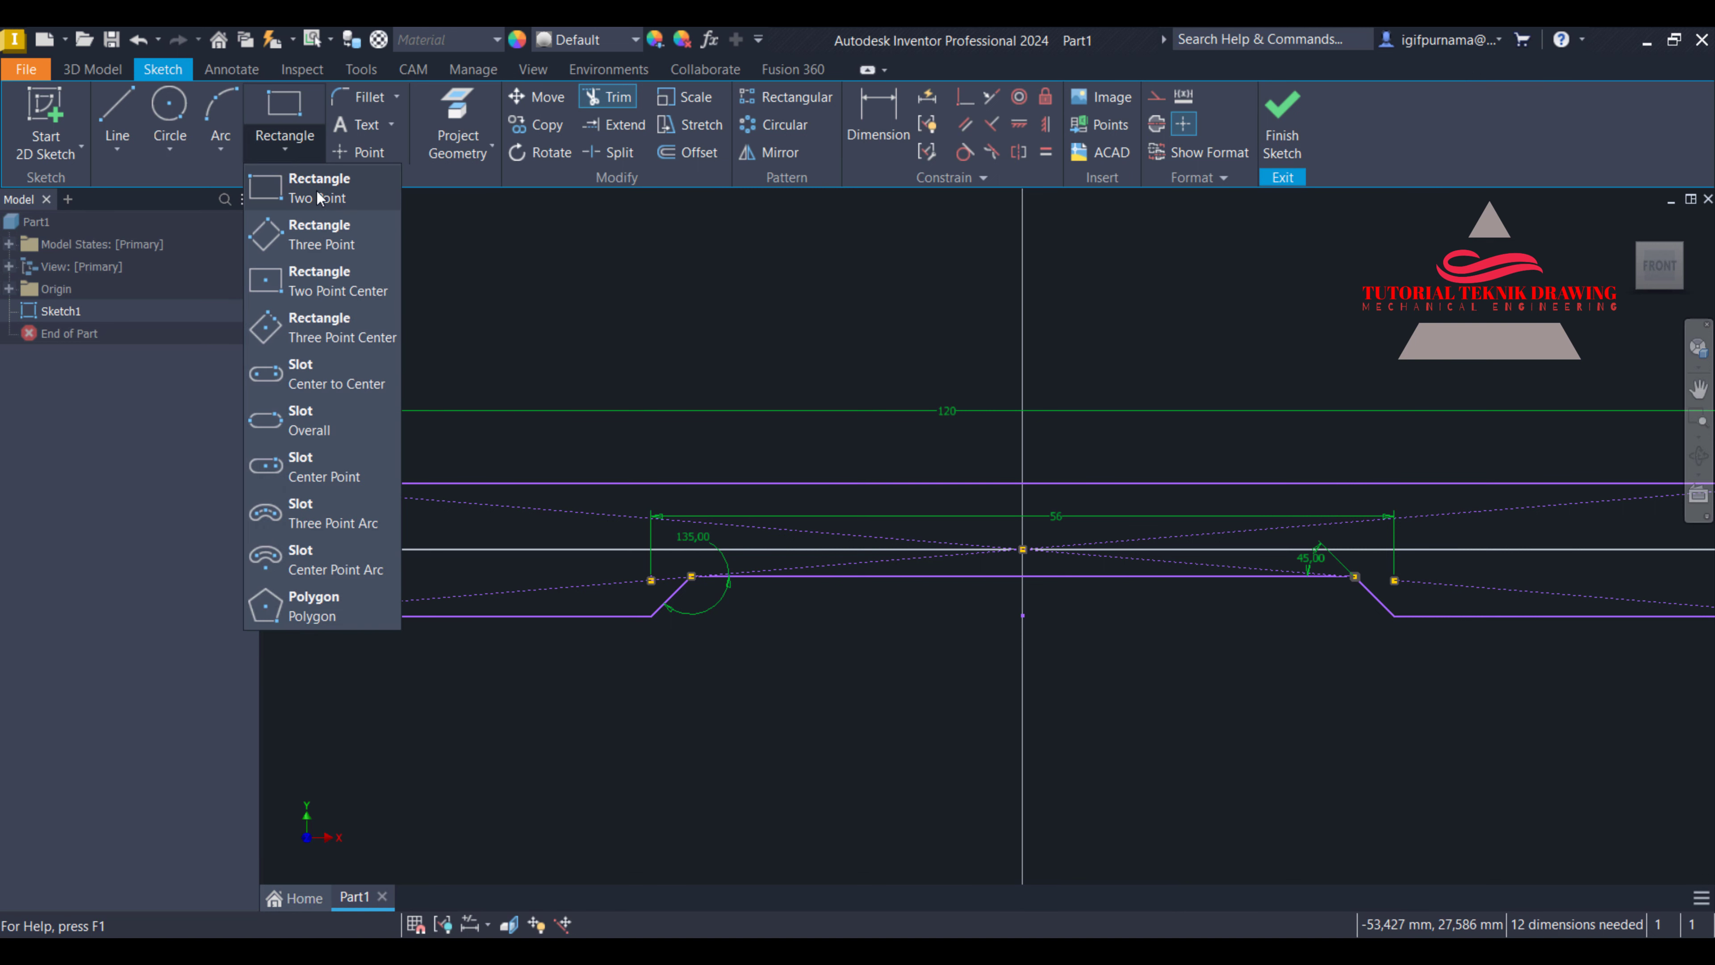
pyautogui.click(325, 209)
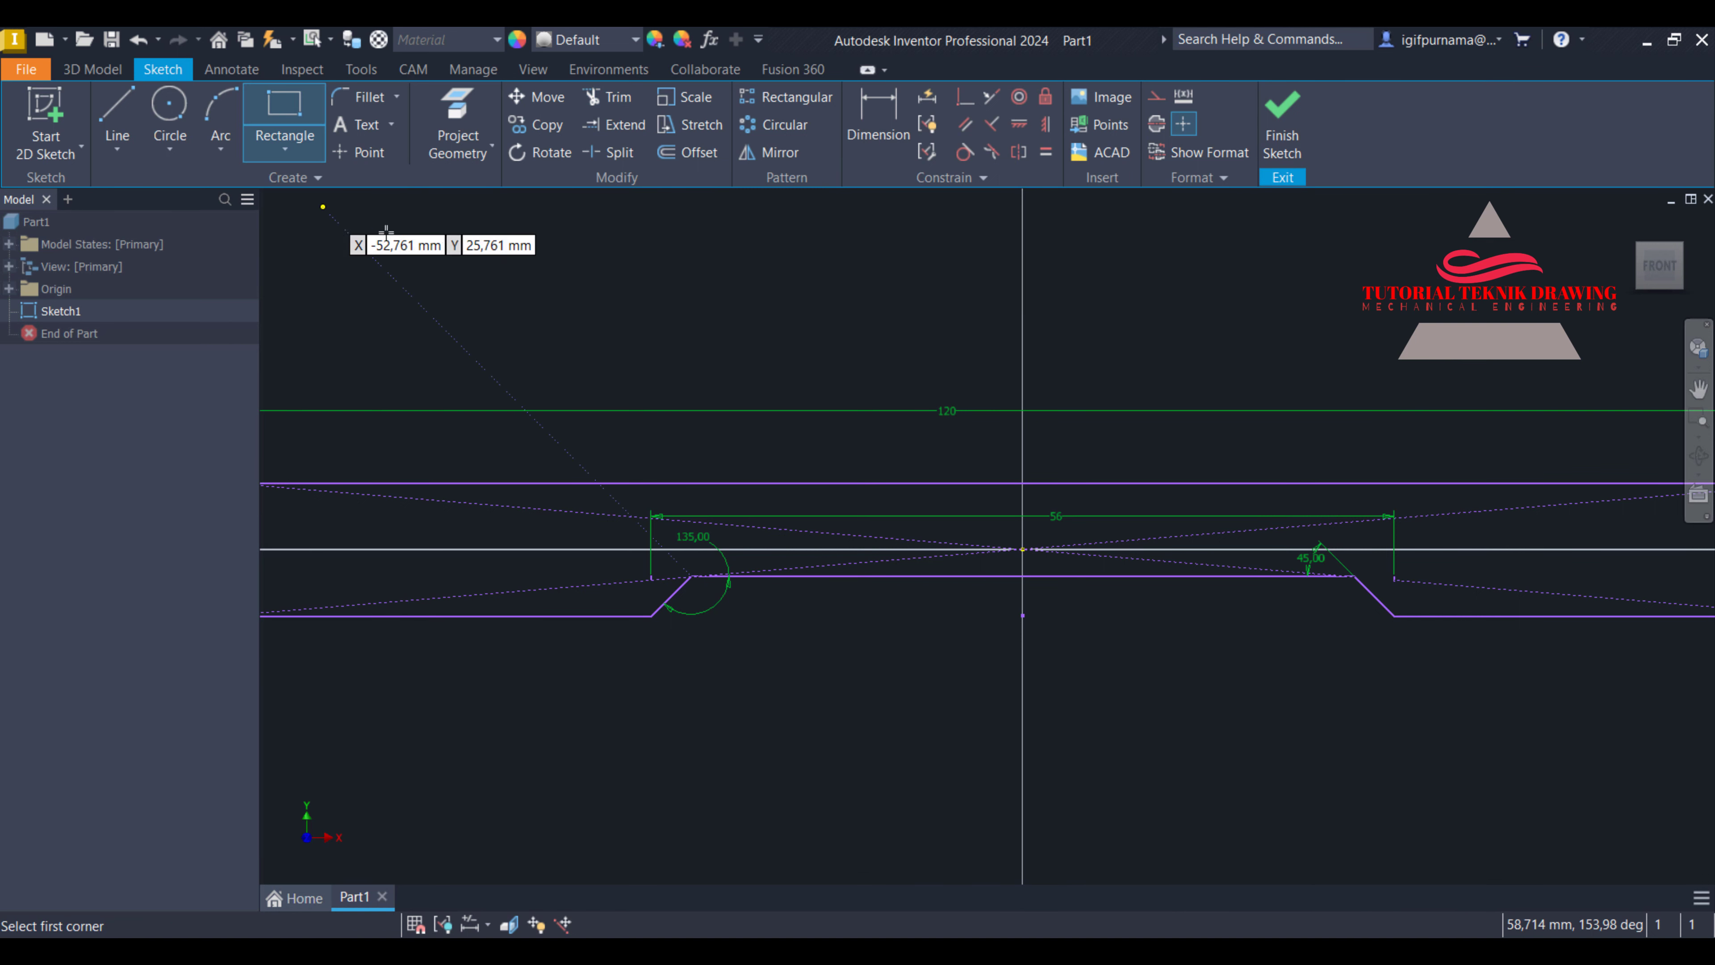
pyautogui.click(709, 482)
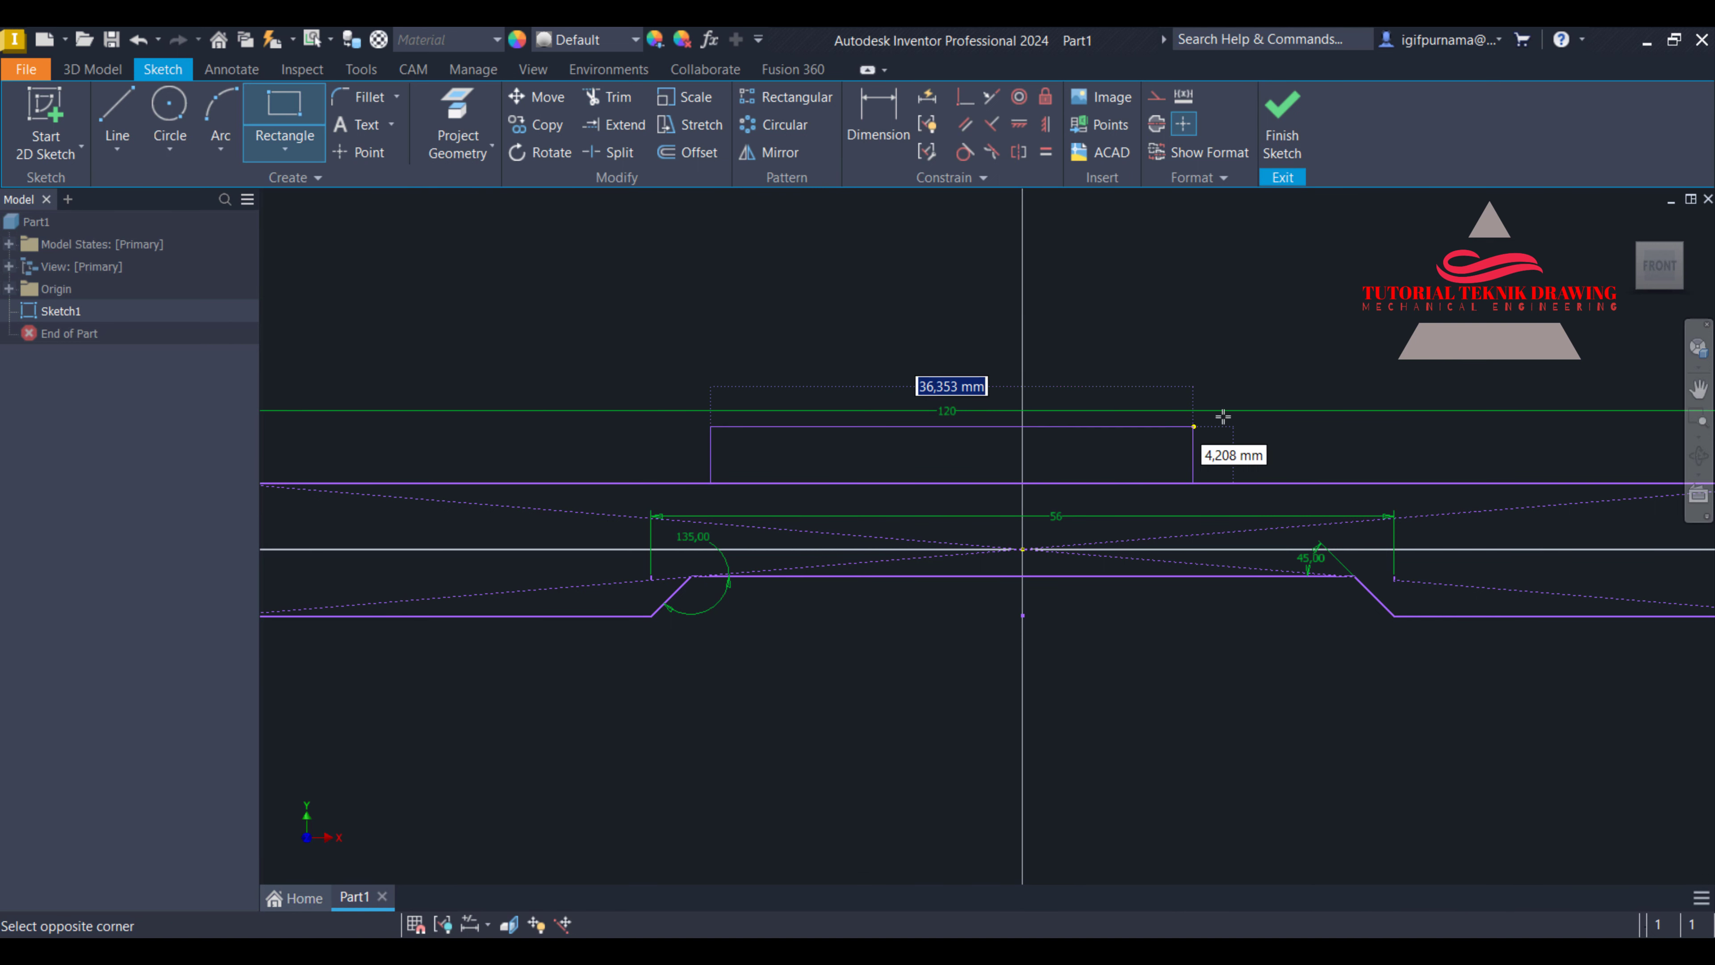
pyautogui.click(1333, 440)
# Dimension the raised rectangle as 50 mm wide and 3 mm high
pyautogui.press('d')
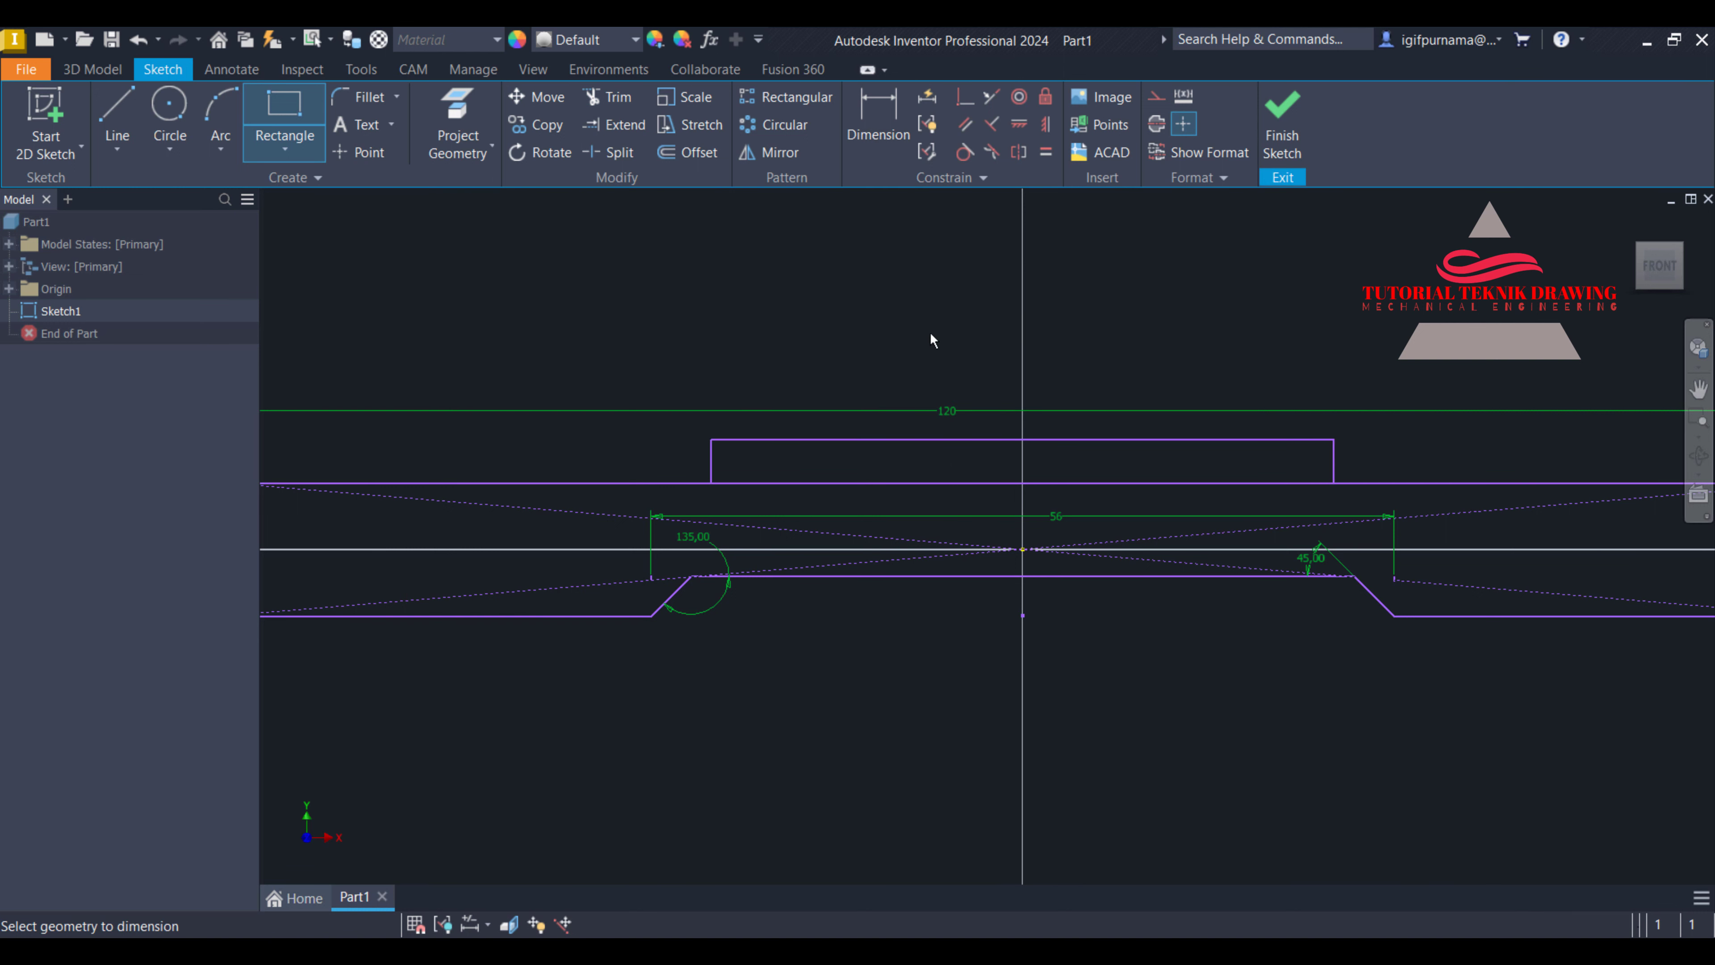
pyautogui.click(942, 439)
pyautogui.click(985, 365)
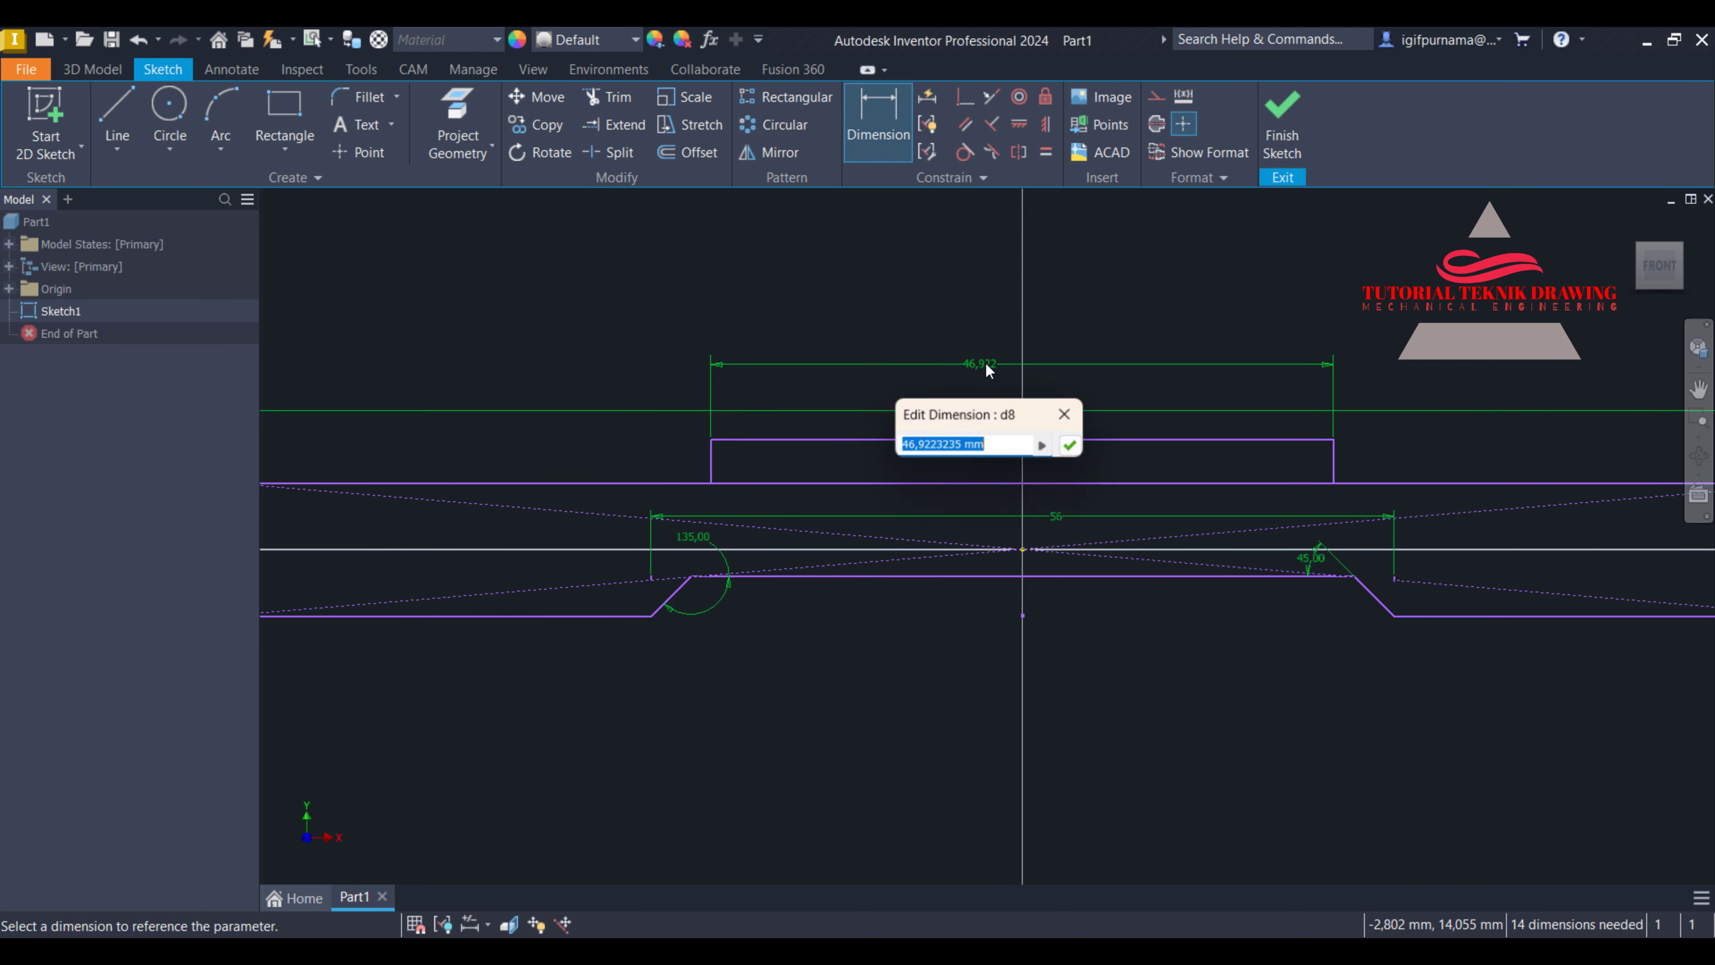
pyautogui.write('50')
pyautogui.press('Return')
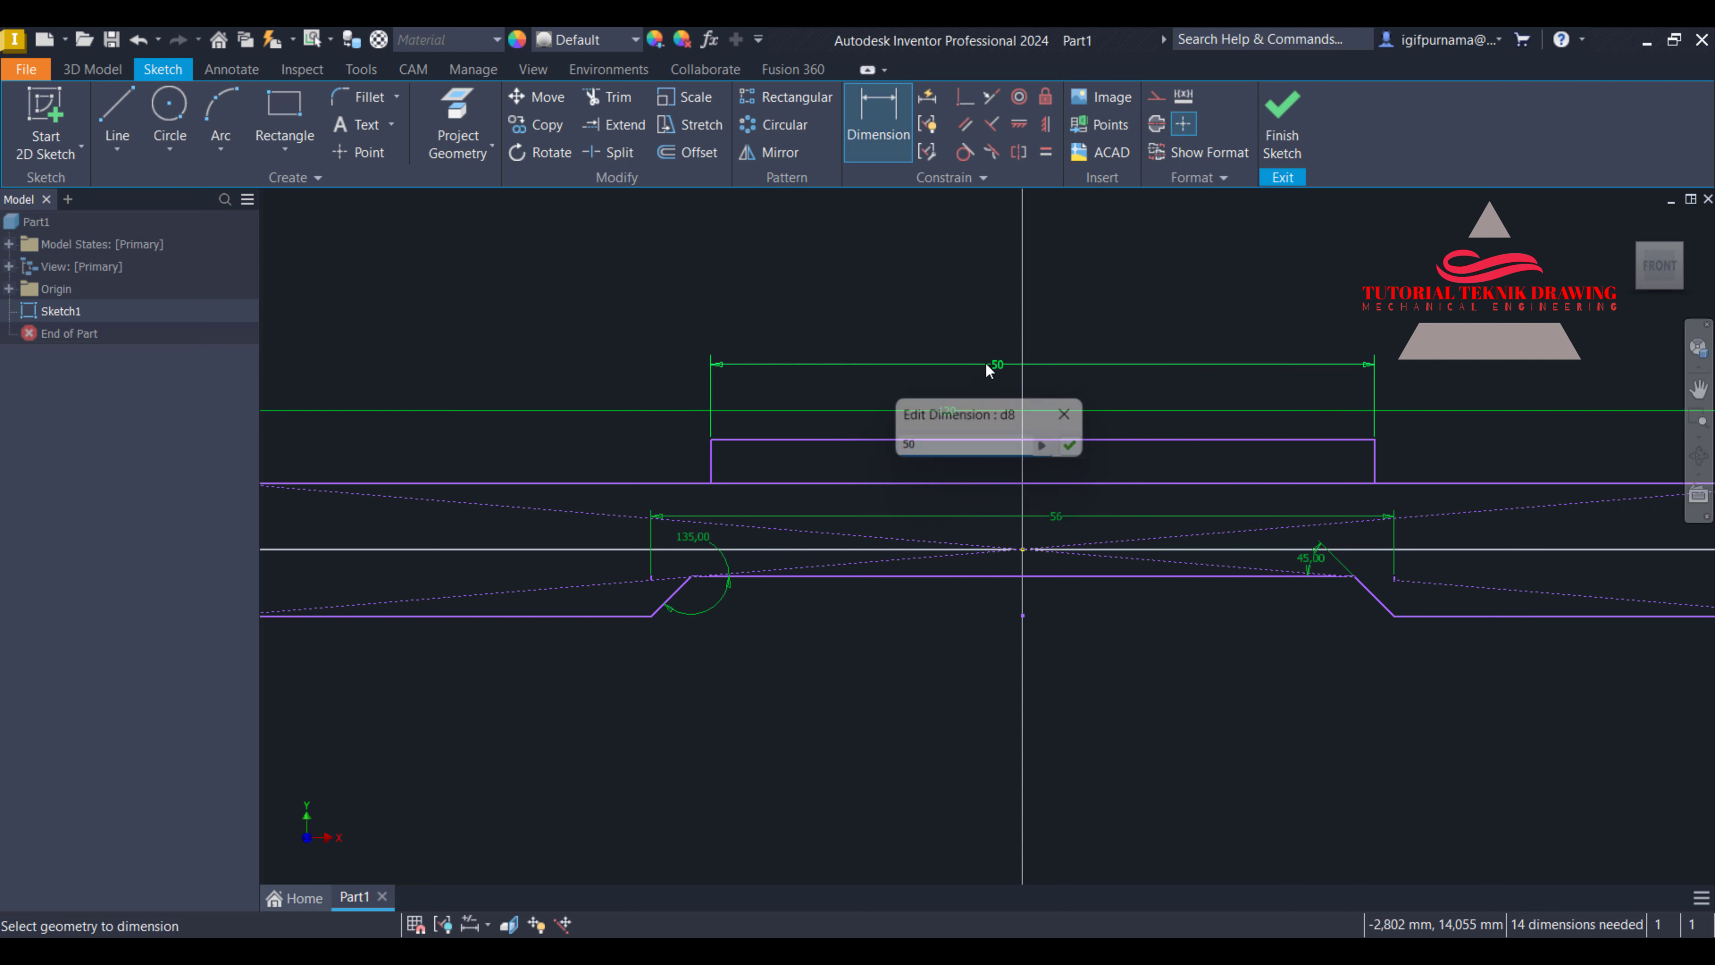
pyautogui.click(1376, 473)
pyautogui.click(1445, 456)
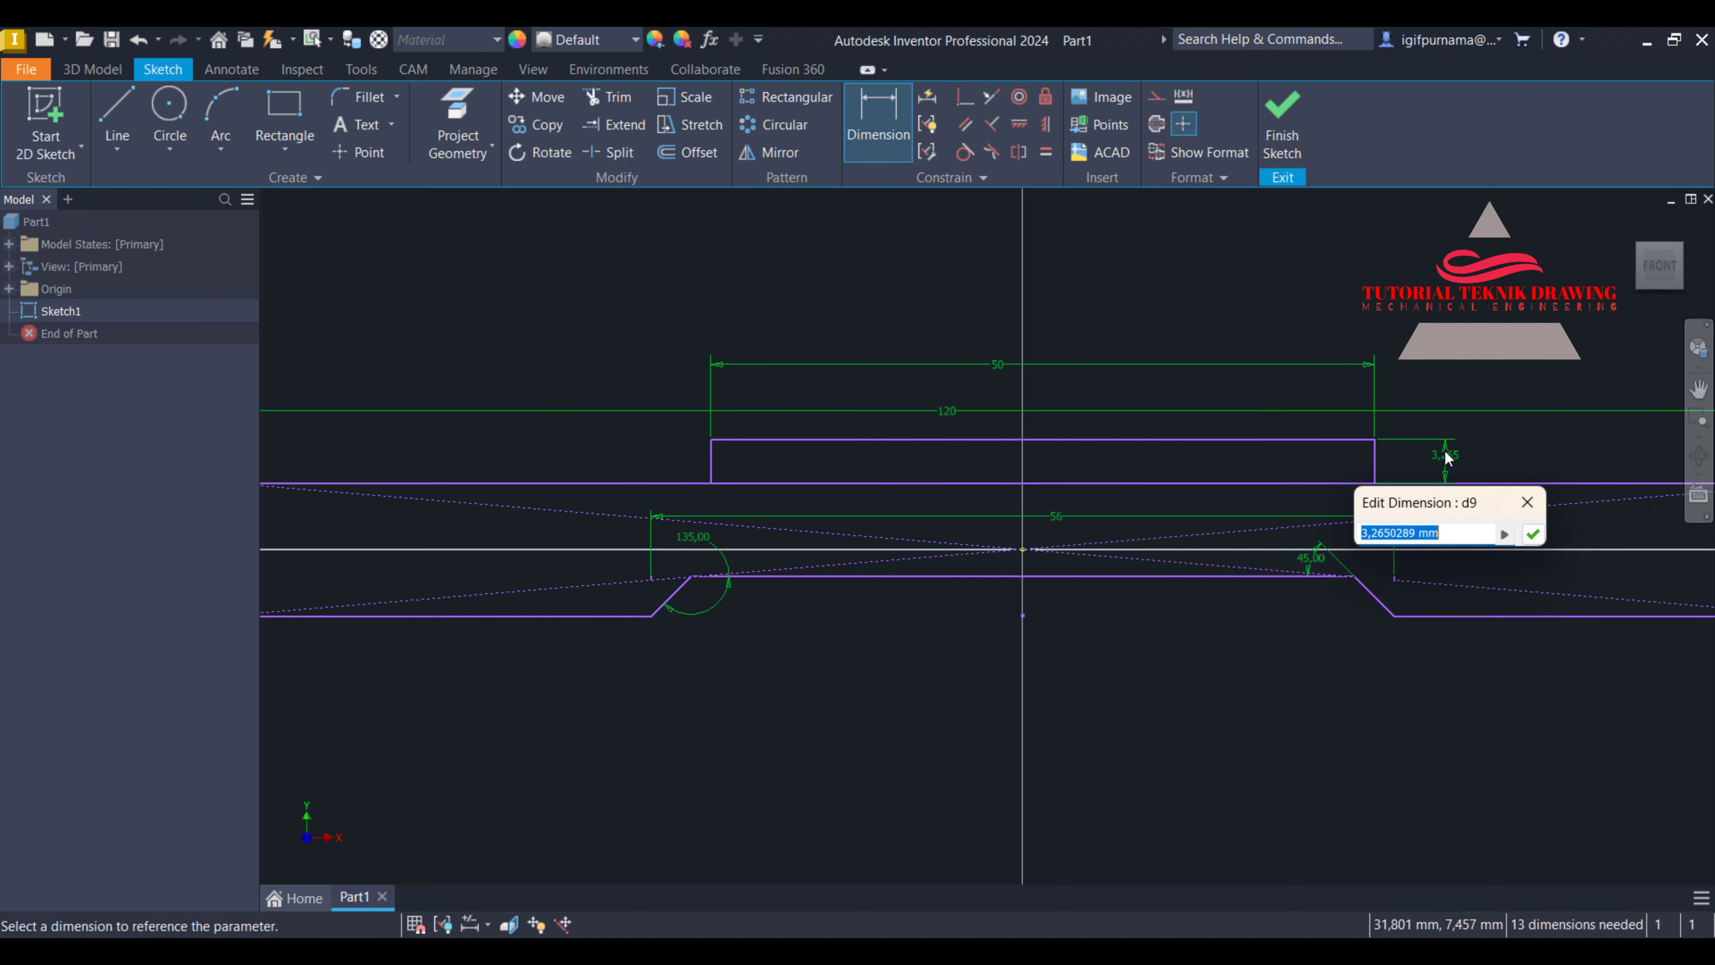
pyautogui.write('3')
pyautogui.press('Return')
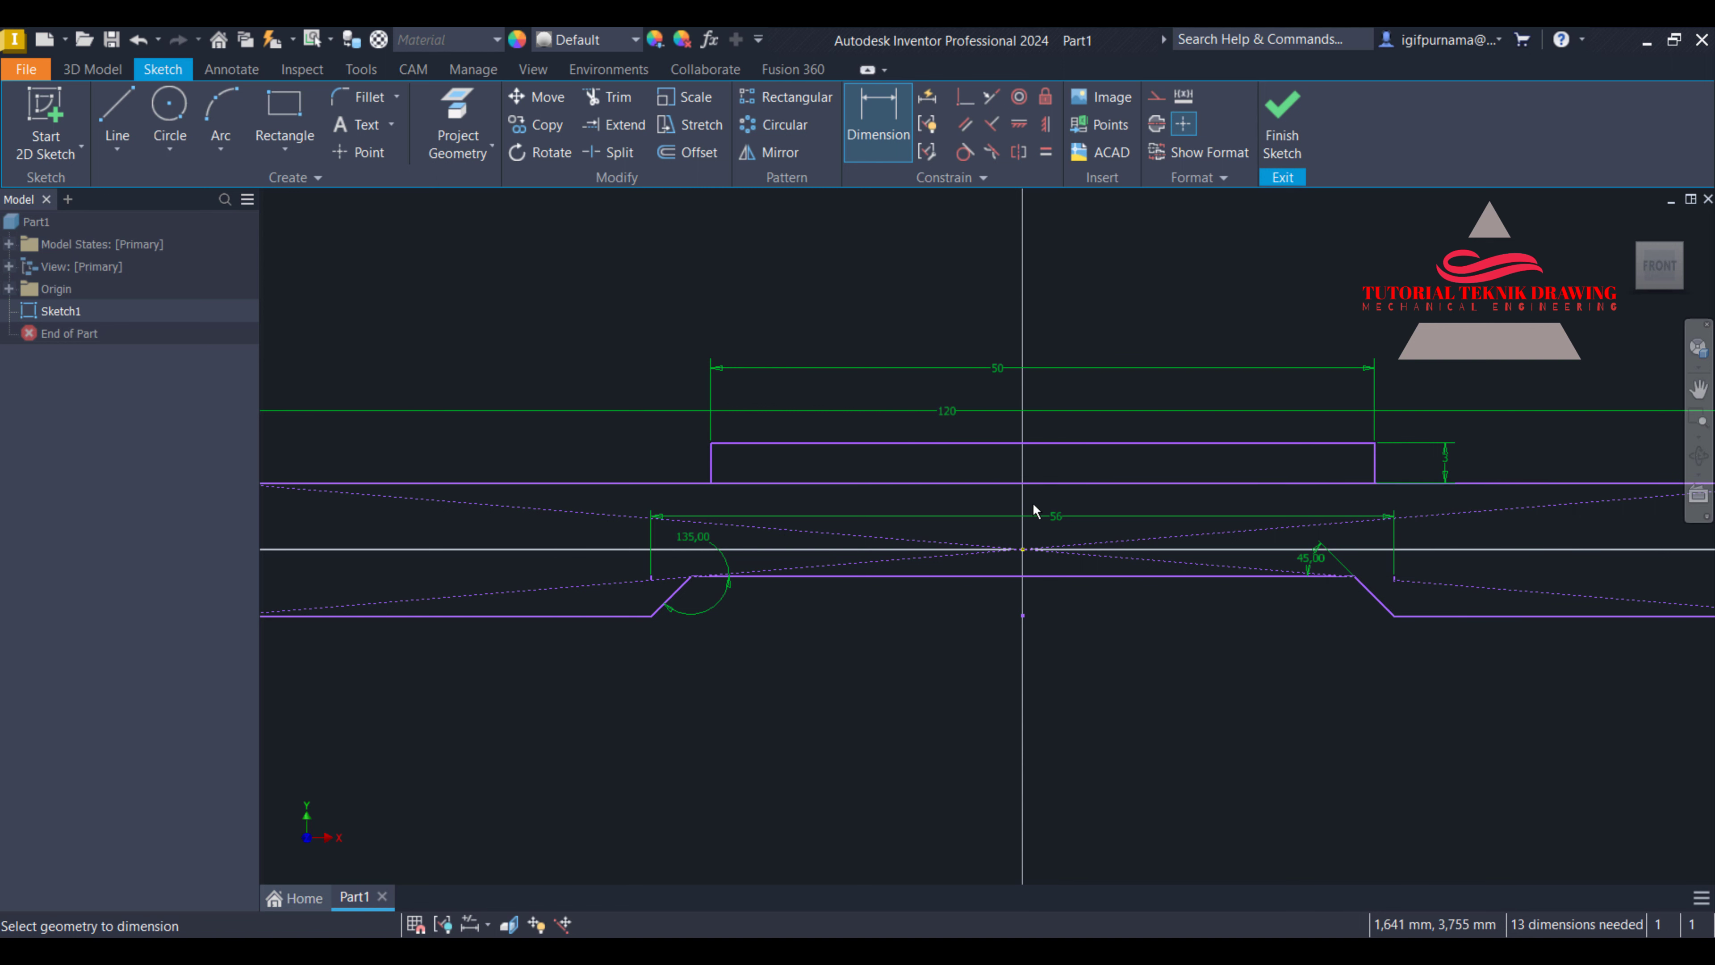
# Centre the raised rectangle by making its bottom edge's midpoint coincident with the midpoint of the base profile's top edge
pyautogui.click(965, 107)
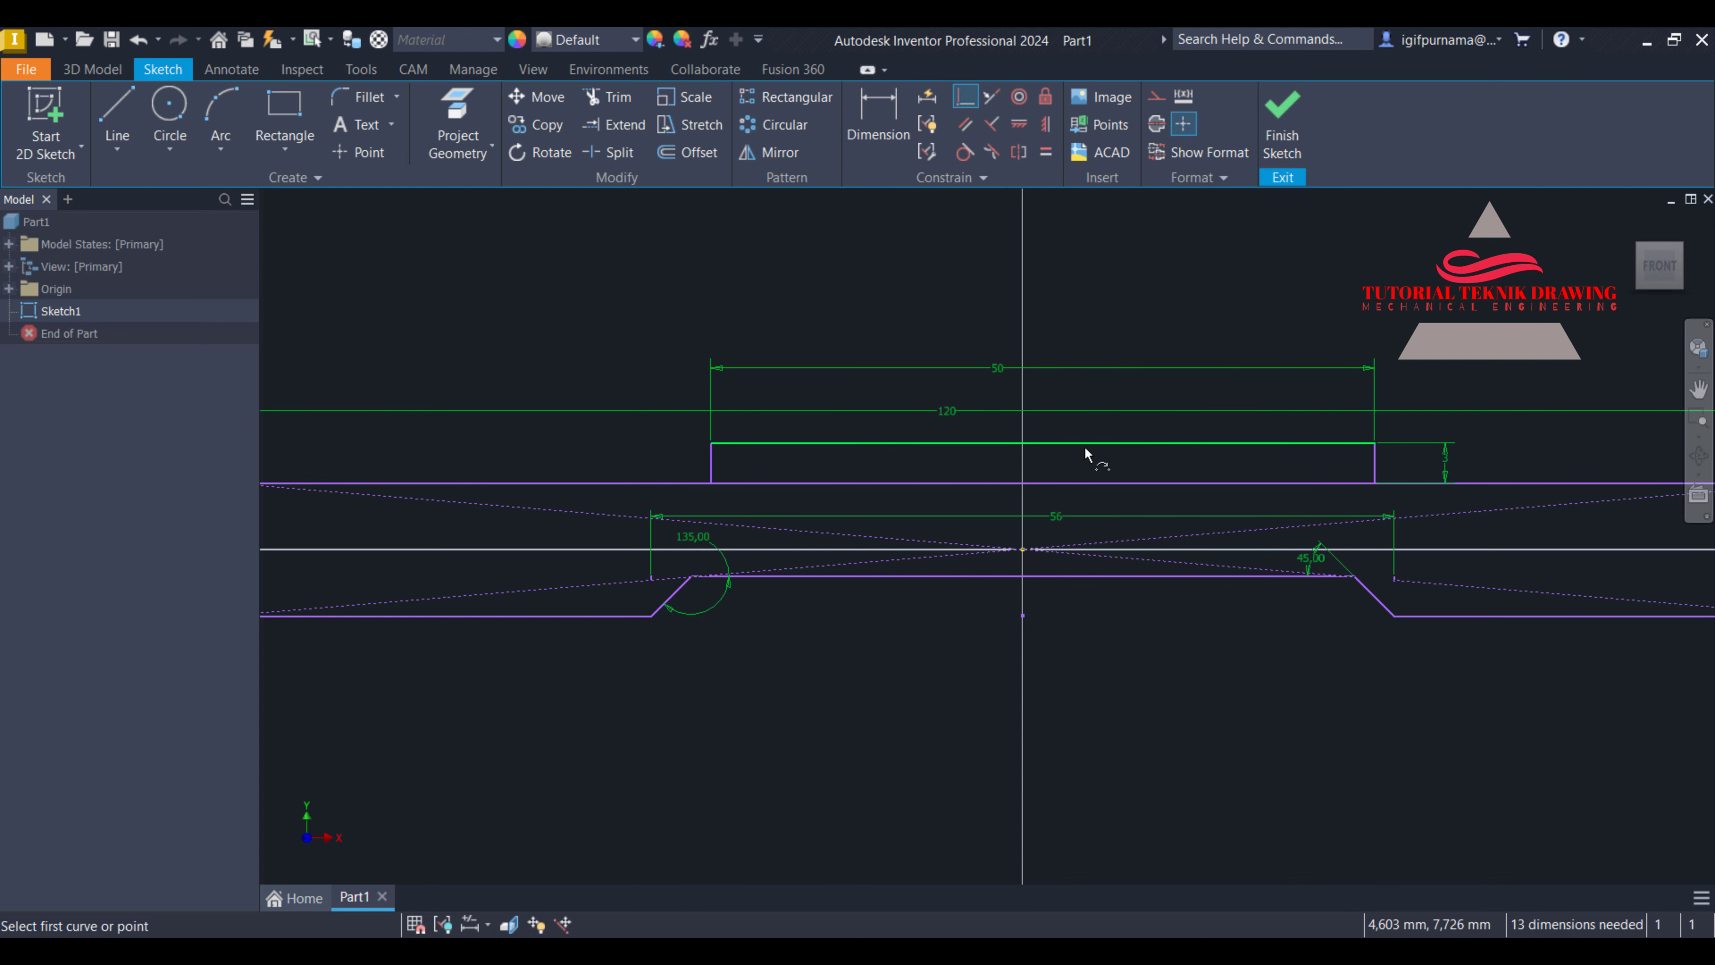
pyautogui.click(1044, 445)
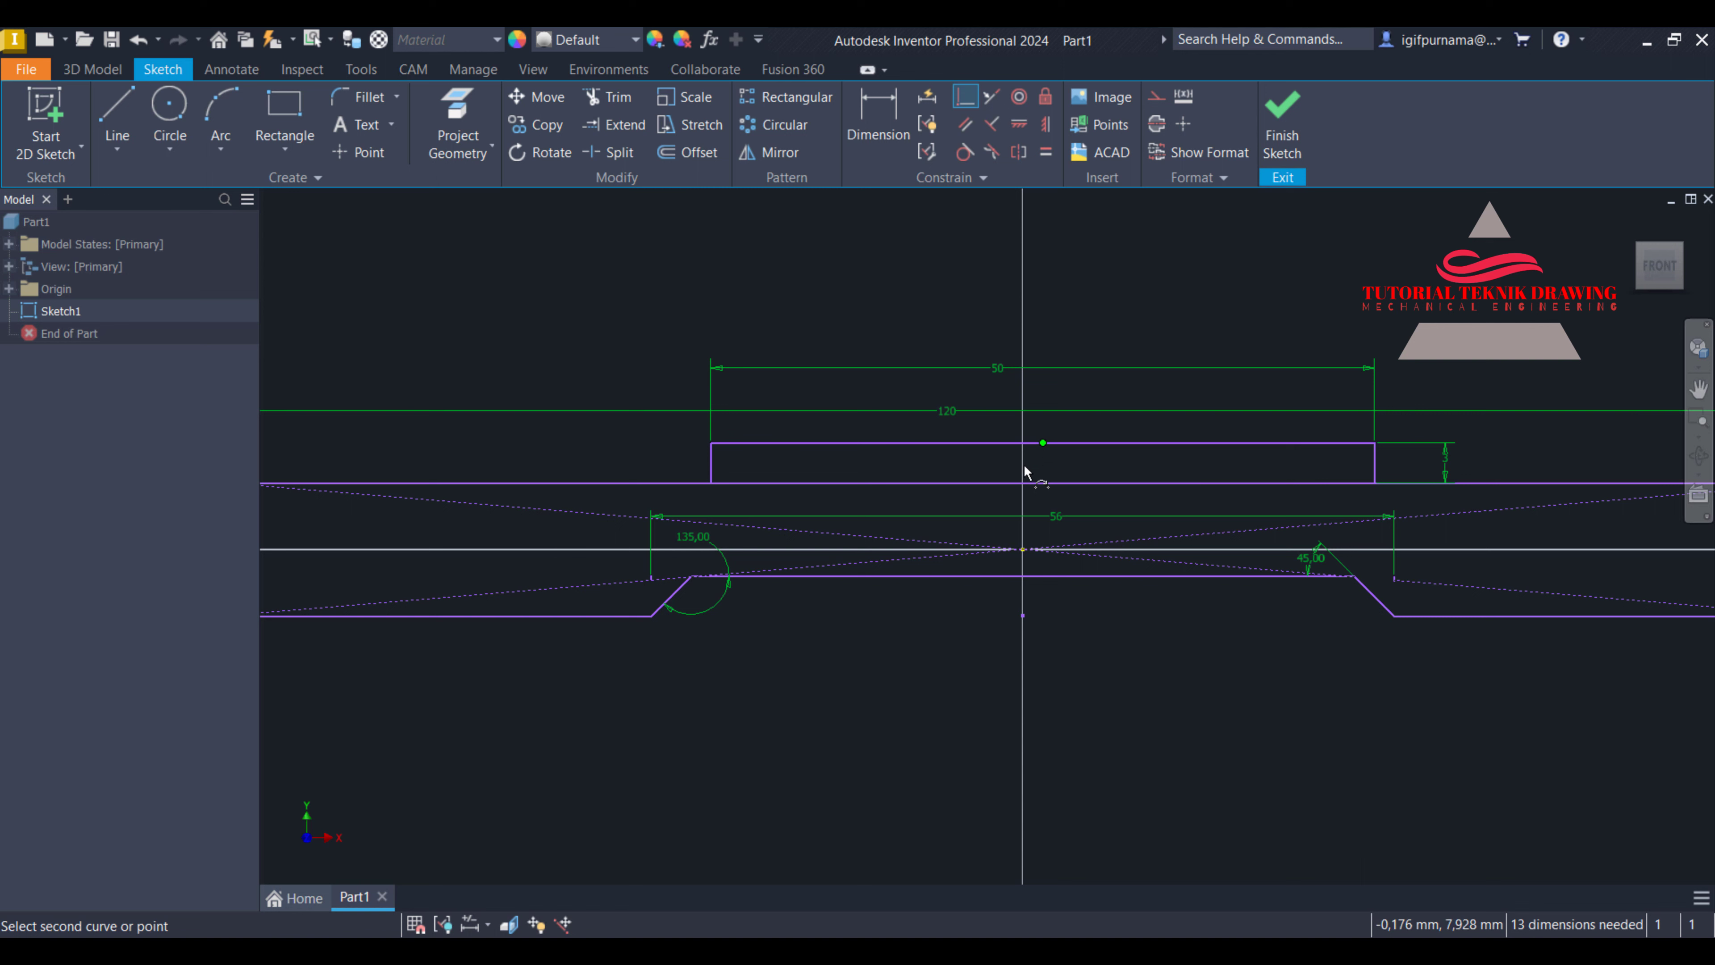
pyautogui.click(1023, 484)
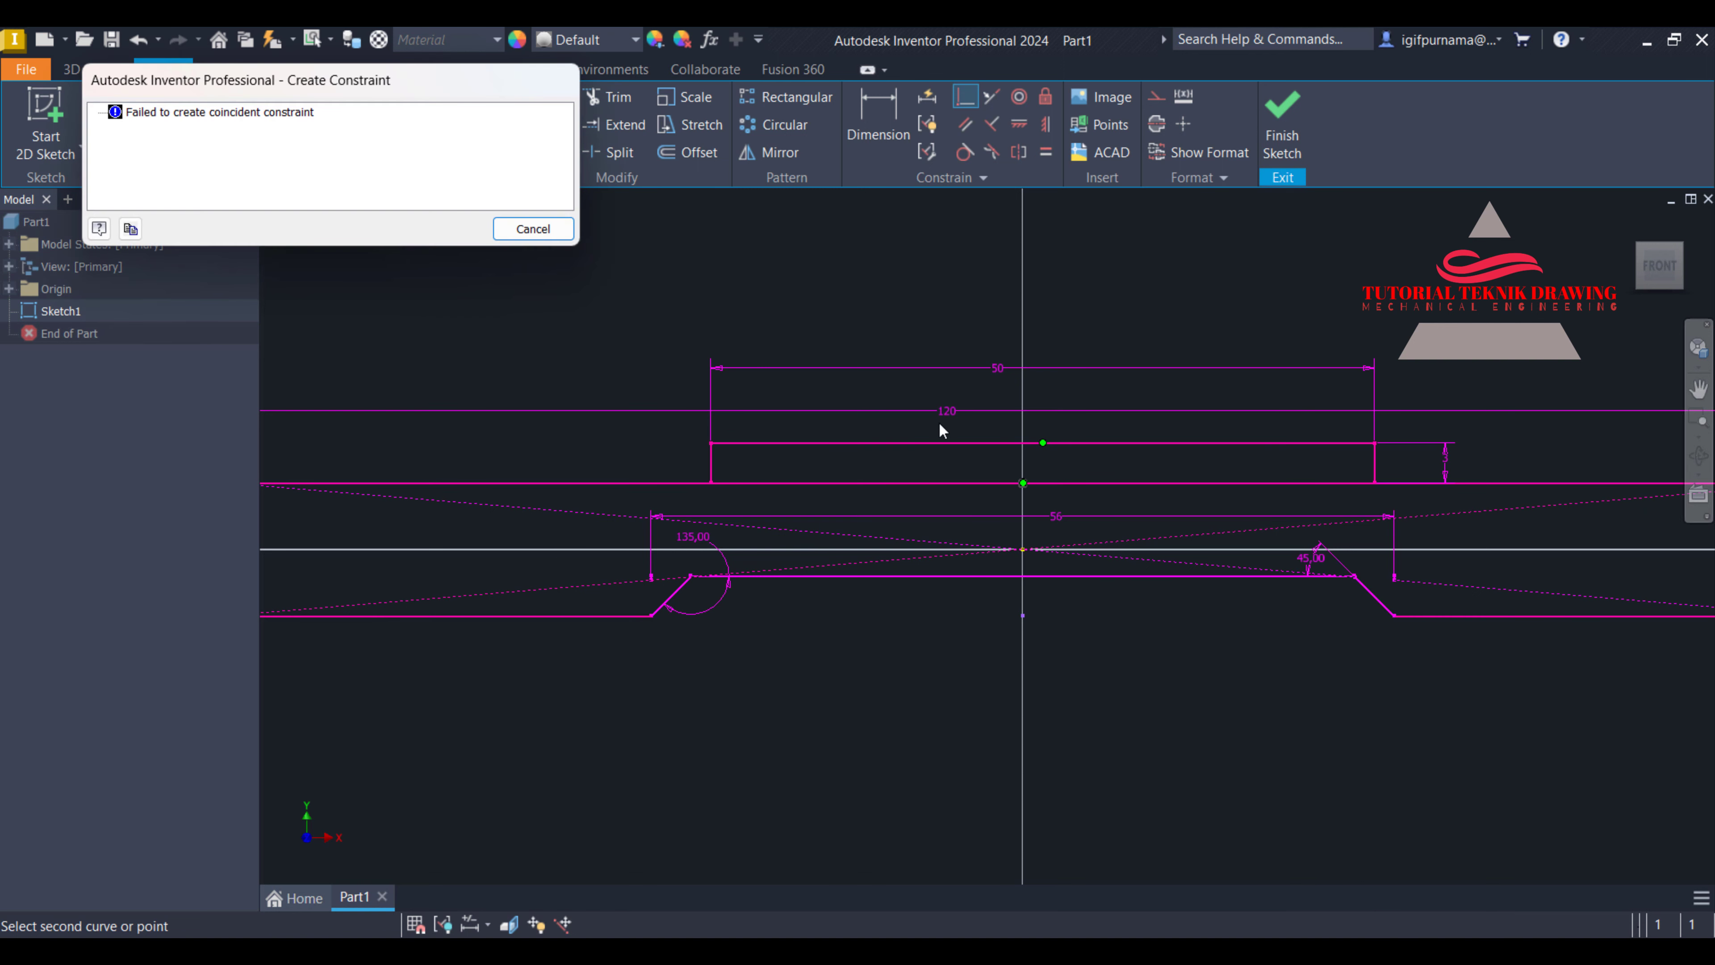
pyautogui.click(527, 233)
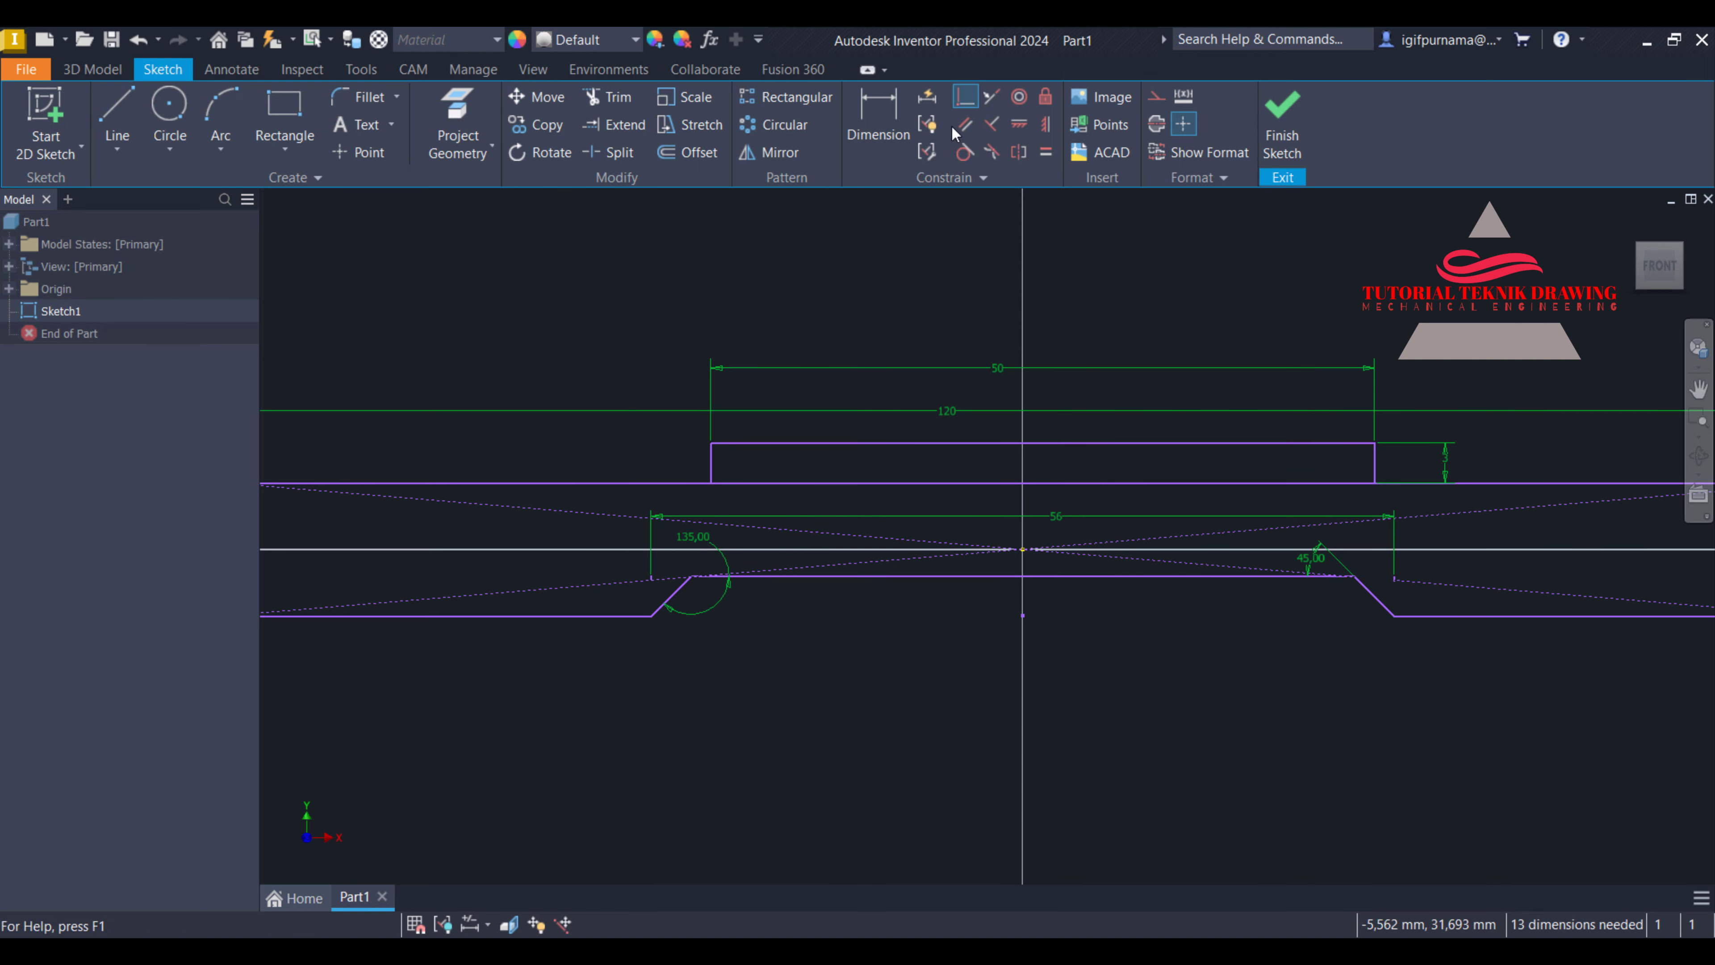
pyautogui.click(1043, 485)
pyautogui.click(1024, 483)
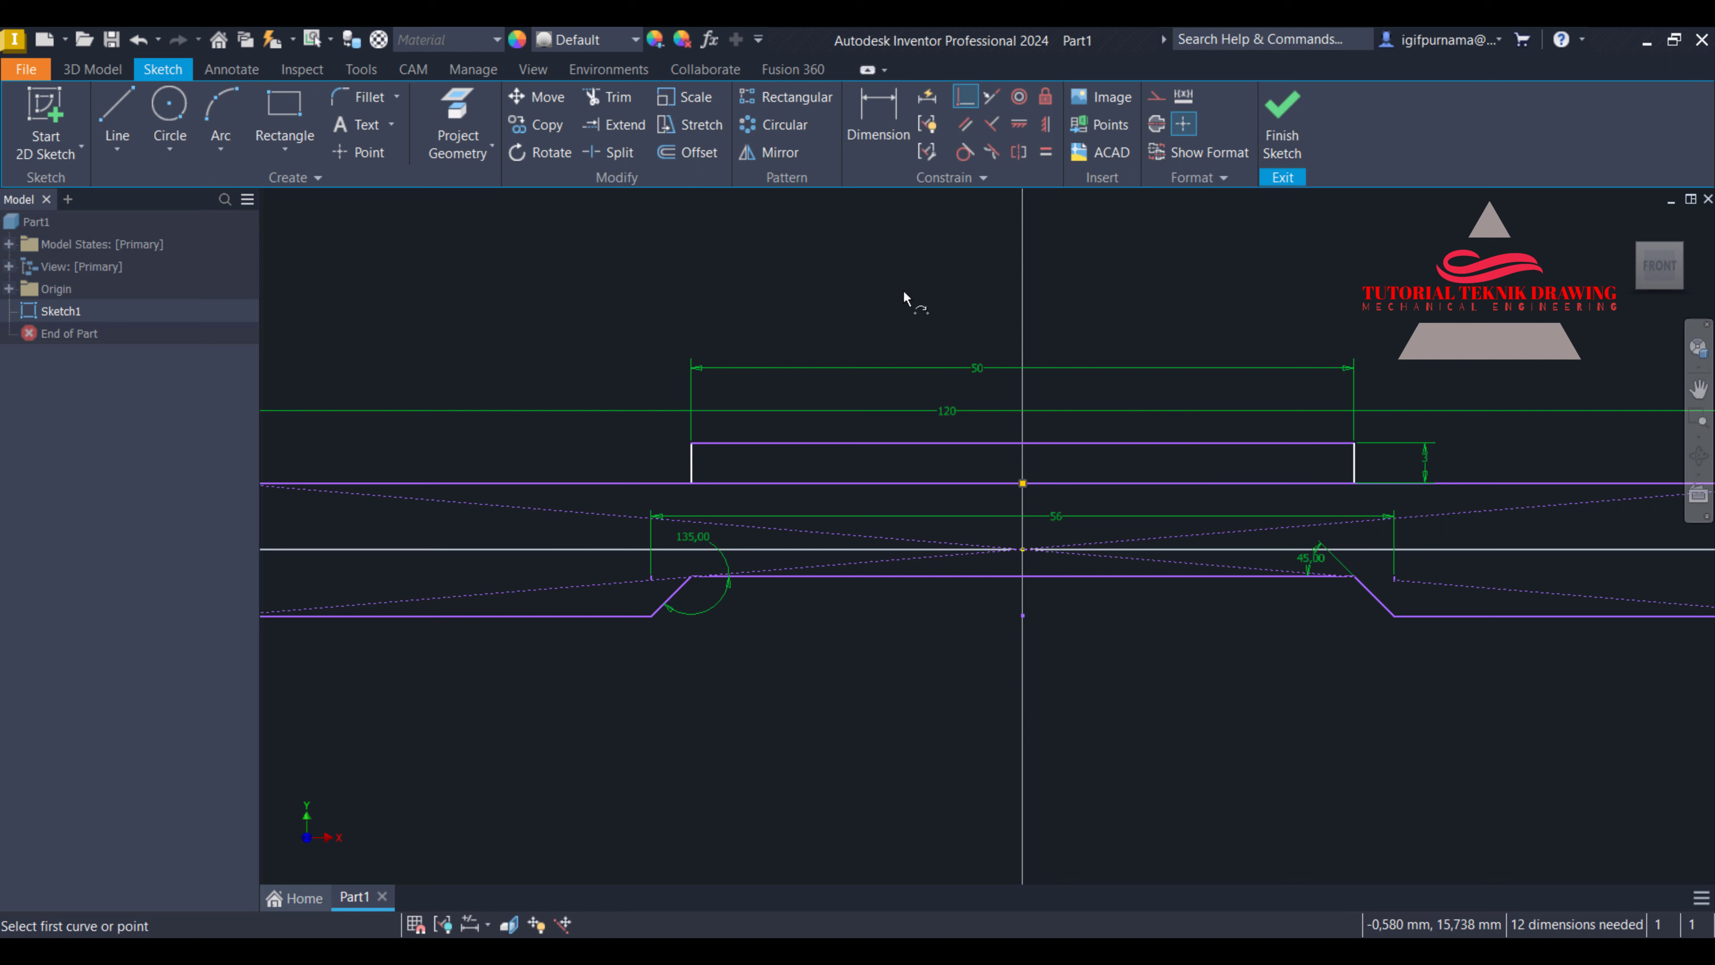
# Trim the overlapping line segments between the raised pad and the base profile so the outline is continuous, and finish the sketch
pyautogui.click(623, 96)
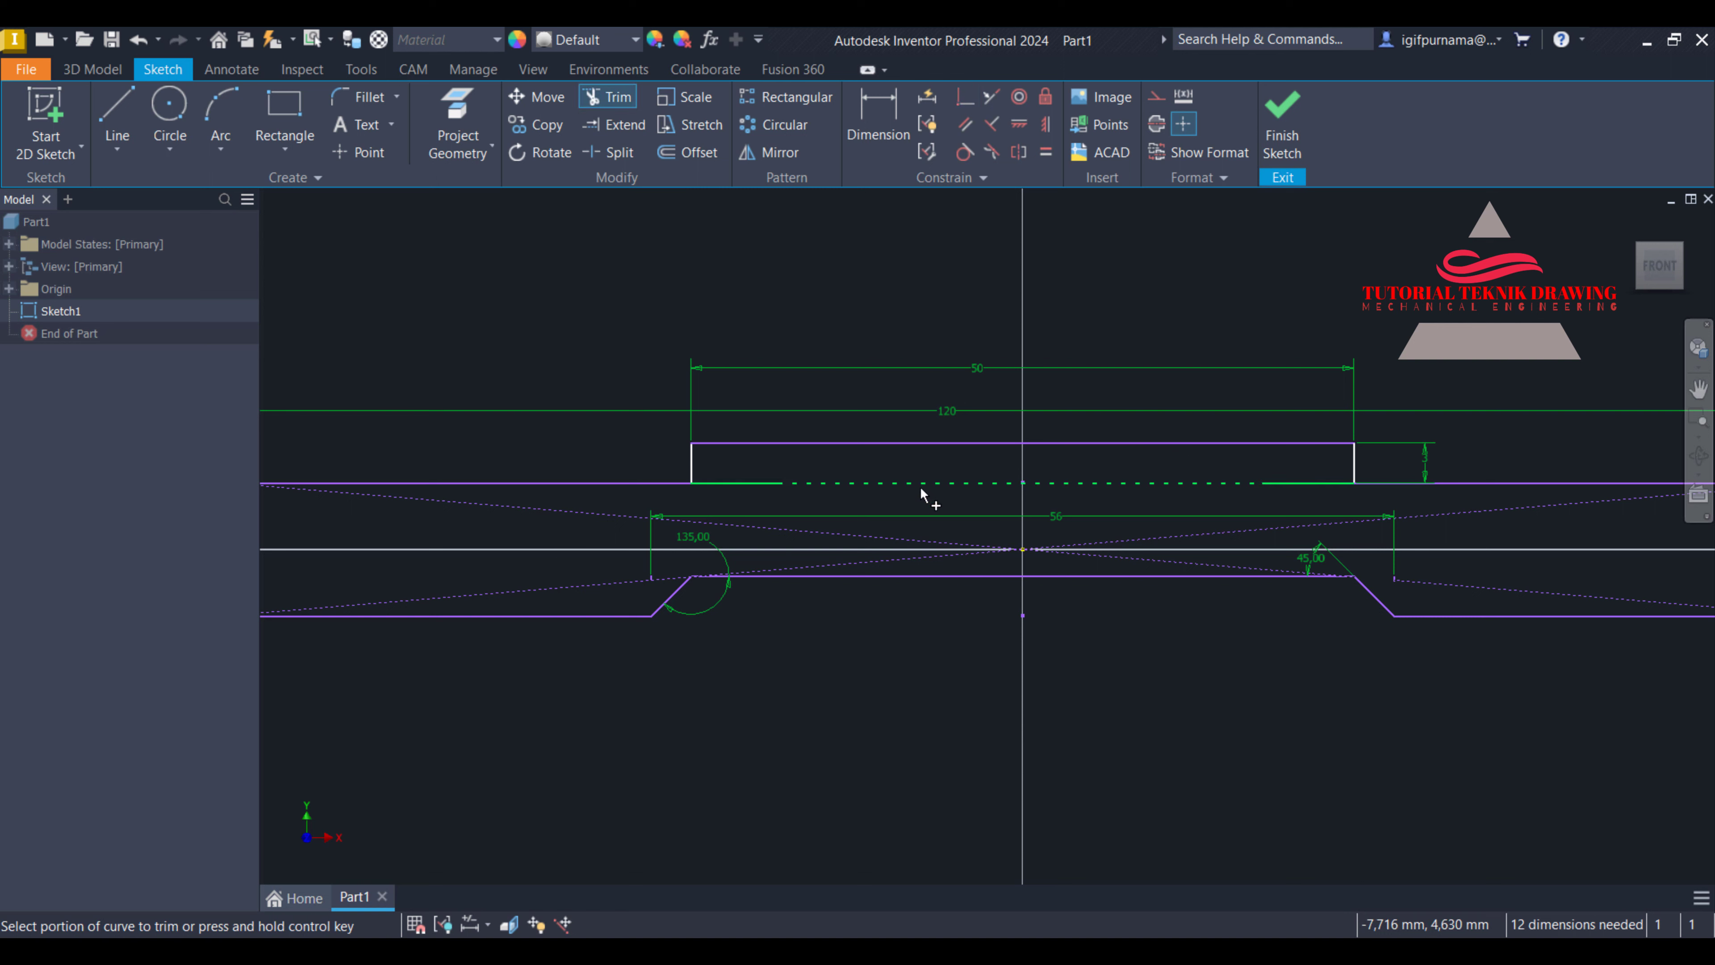
pyautogui.click(920, 486)
pyautogui.click(904, 486)
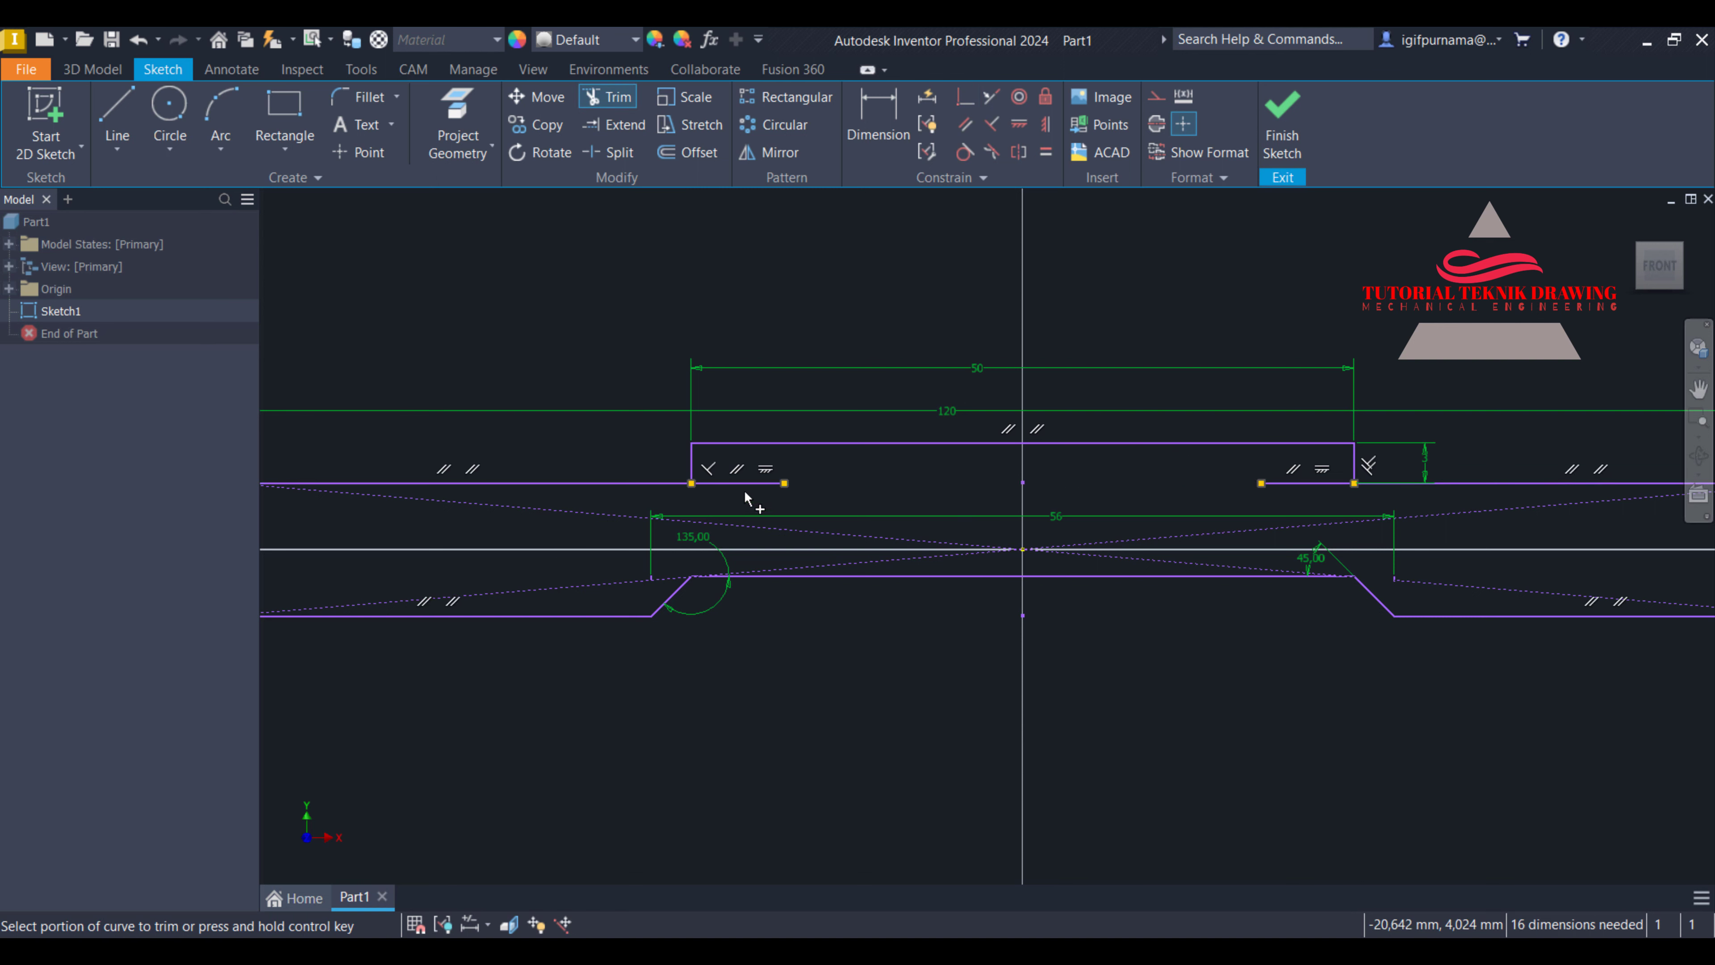
pyautogui.click(1306, 486)
pyautogui.click(539, 229)
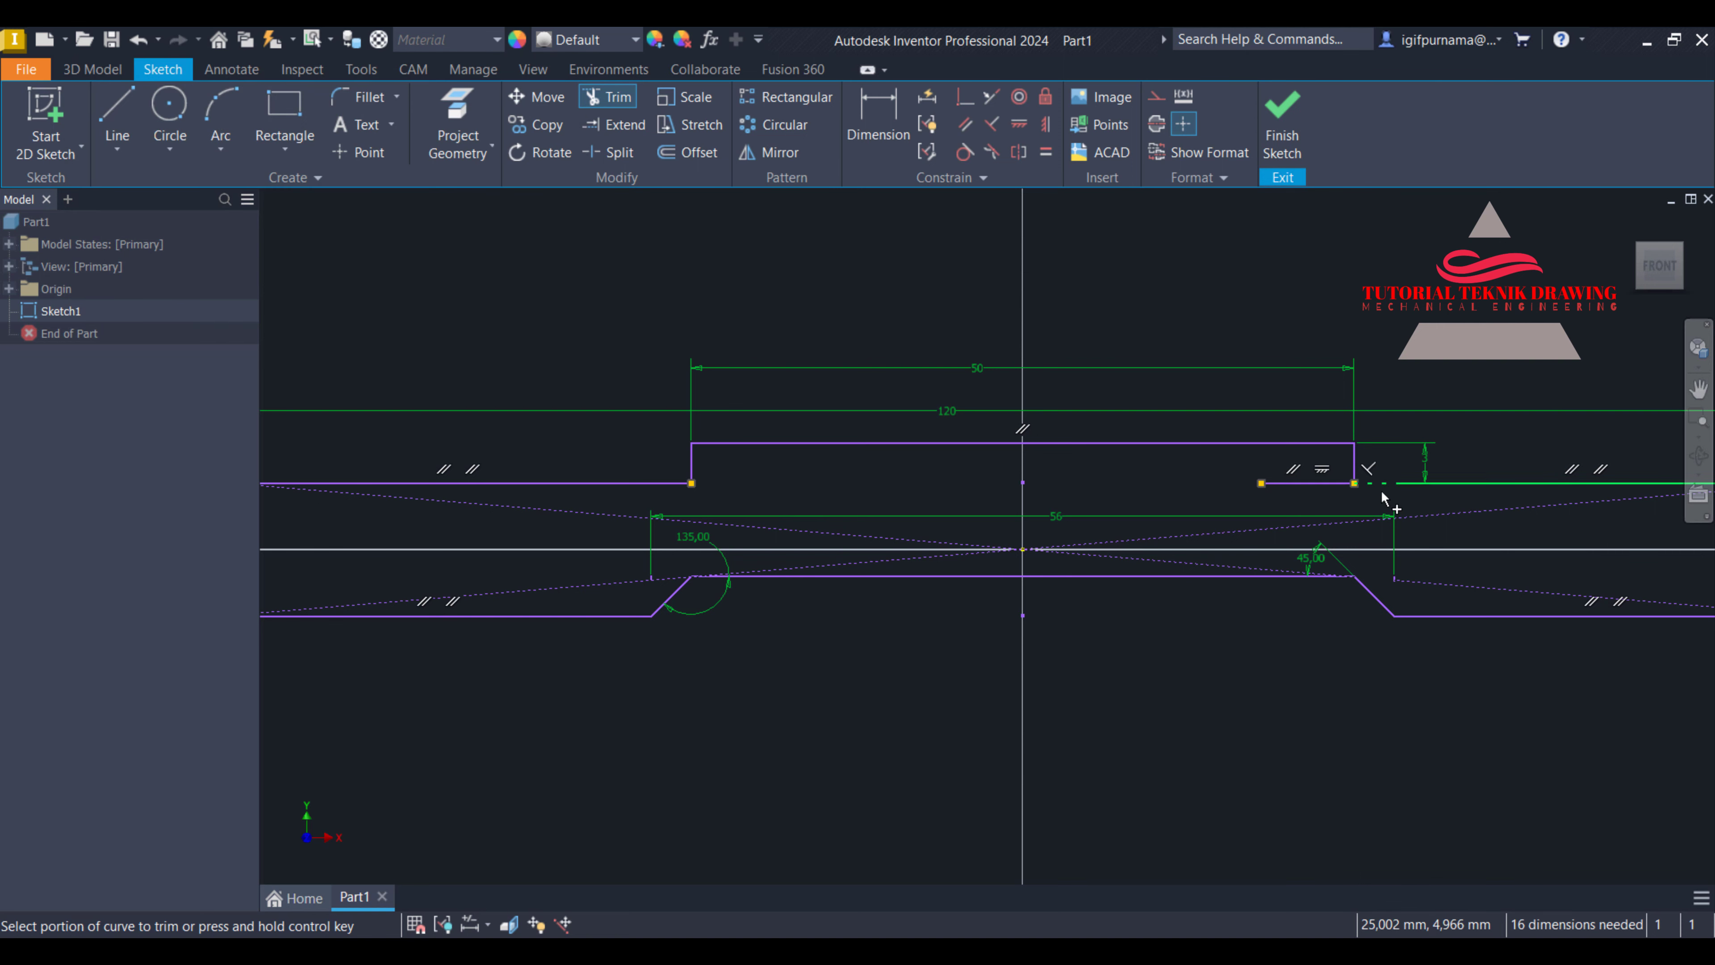
pyautogui.rightClick(852, 256)
pyautogui.press('Escape')
pyautogui.rightClick(1309, 482)
pyautogui.click(1308, 351)
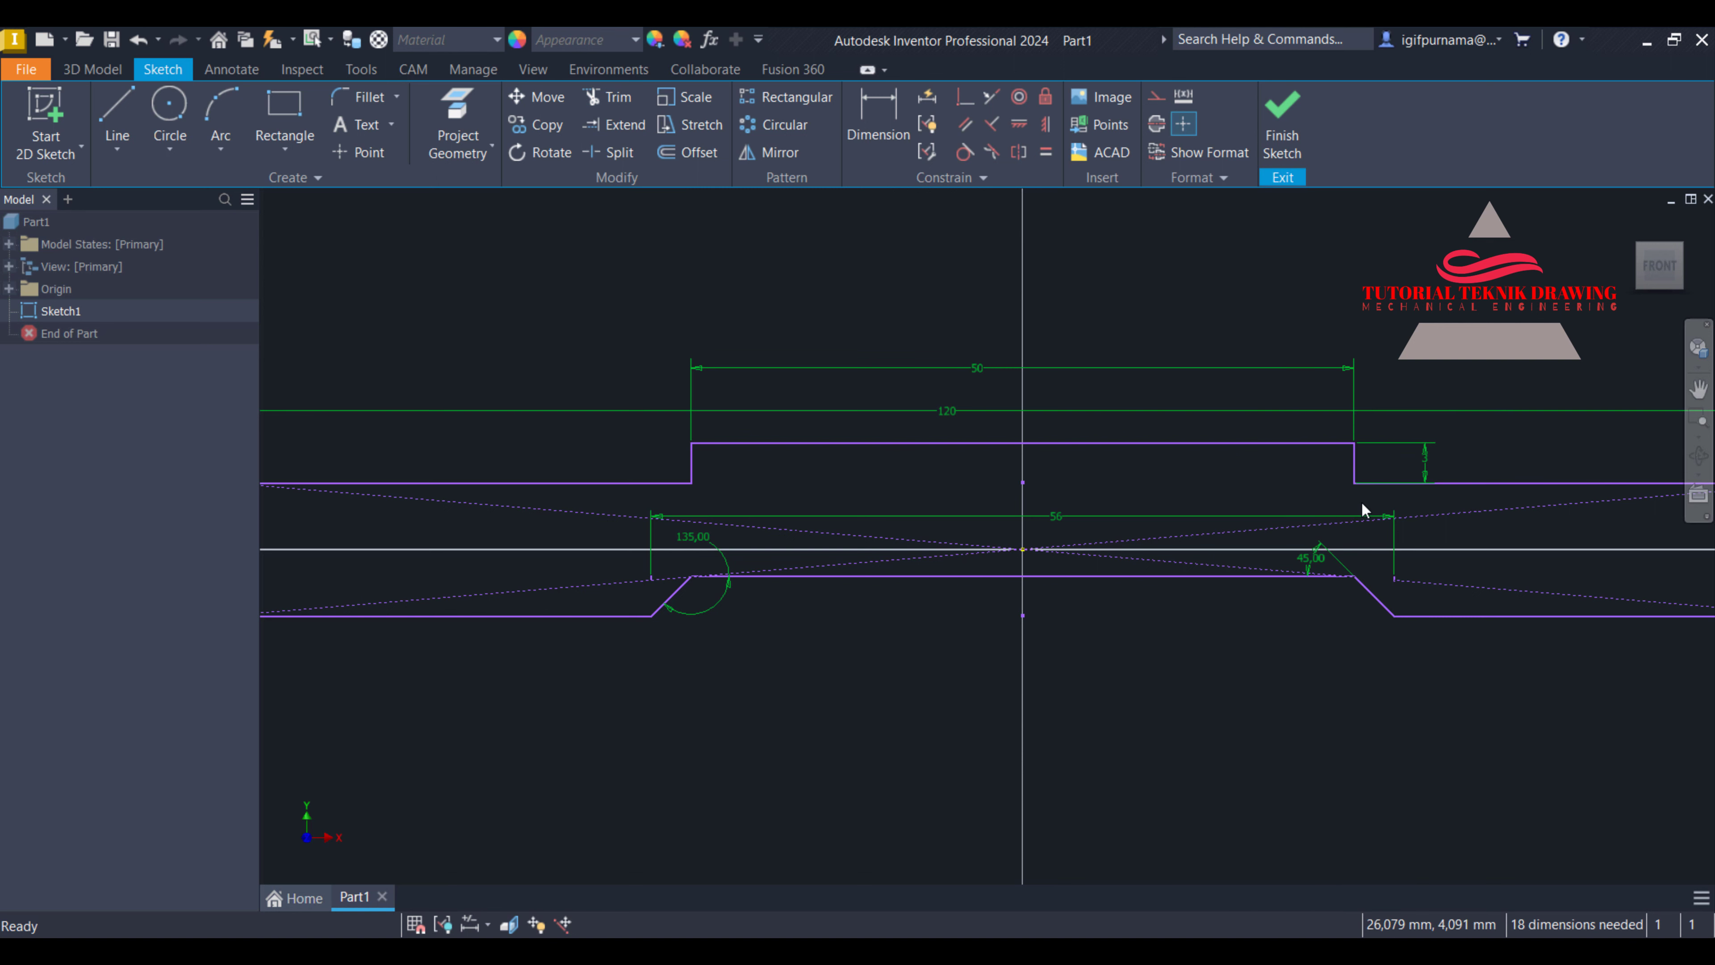
pyautogui.scroll(2, 1224, 480)
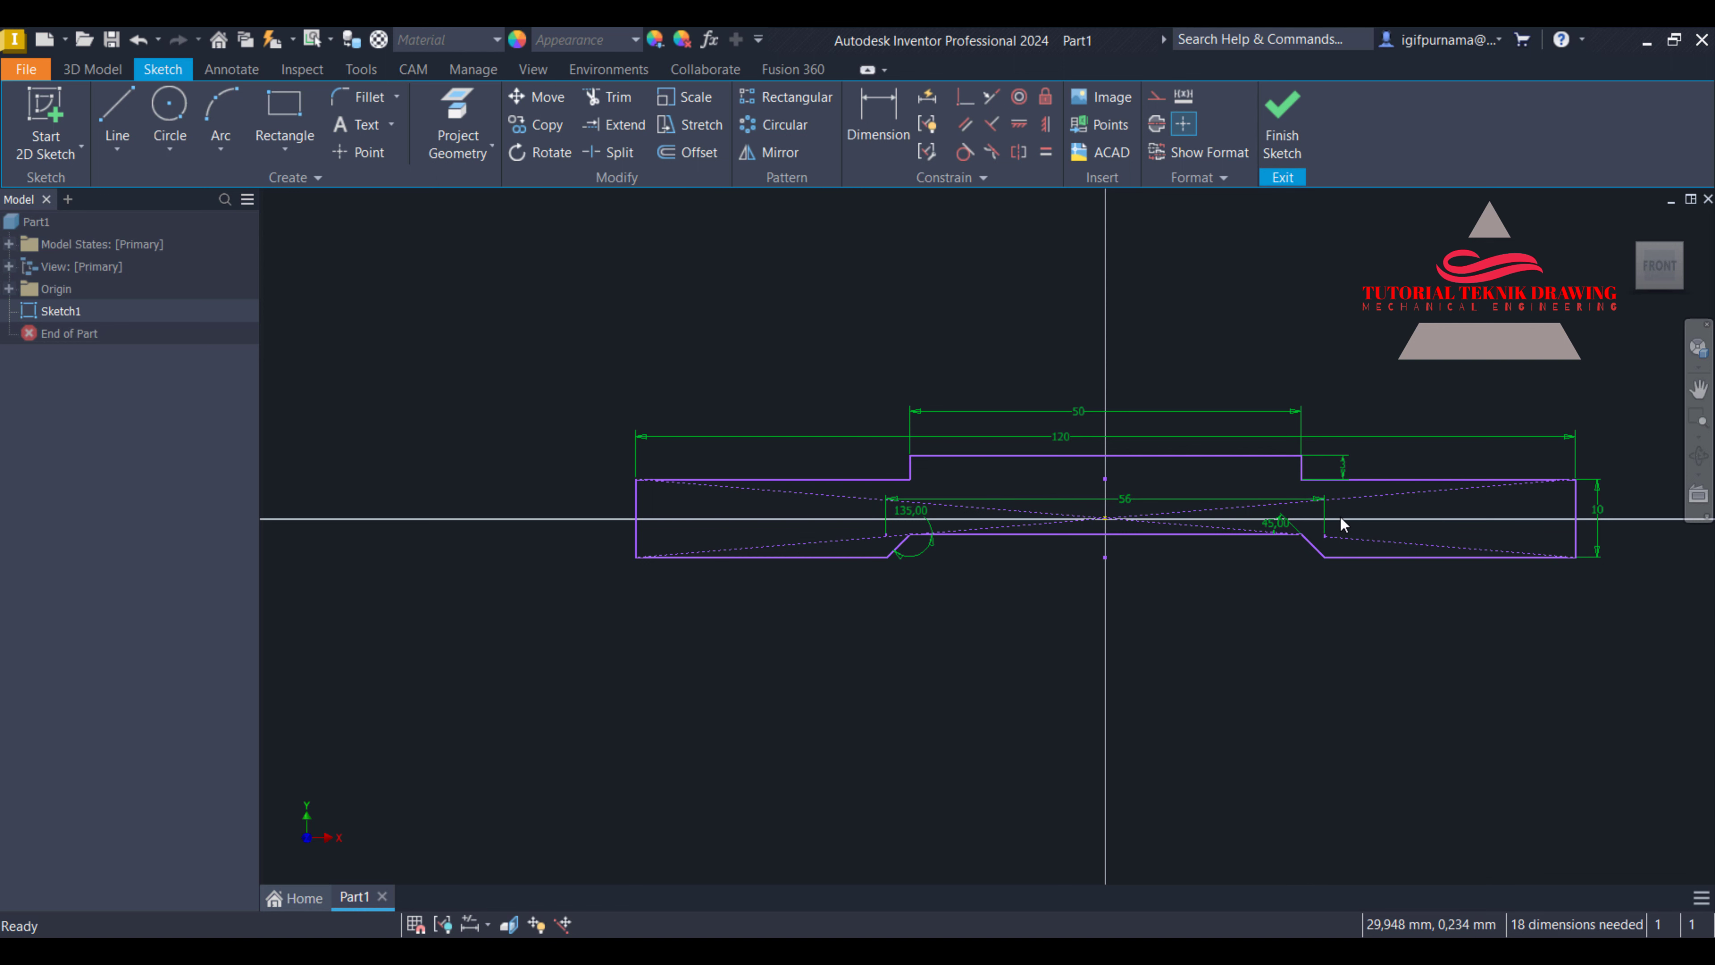
pyautogui.click(1299, 135)
# Check the plate's depth in the reference drawing and extrude the profile 72 mm symmetrically about the sketch plane
pyautogui.scroll(5, 1032, 467)
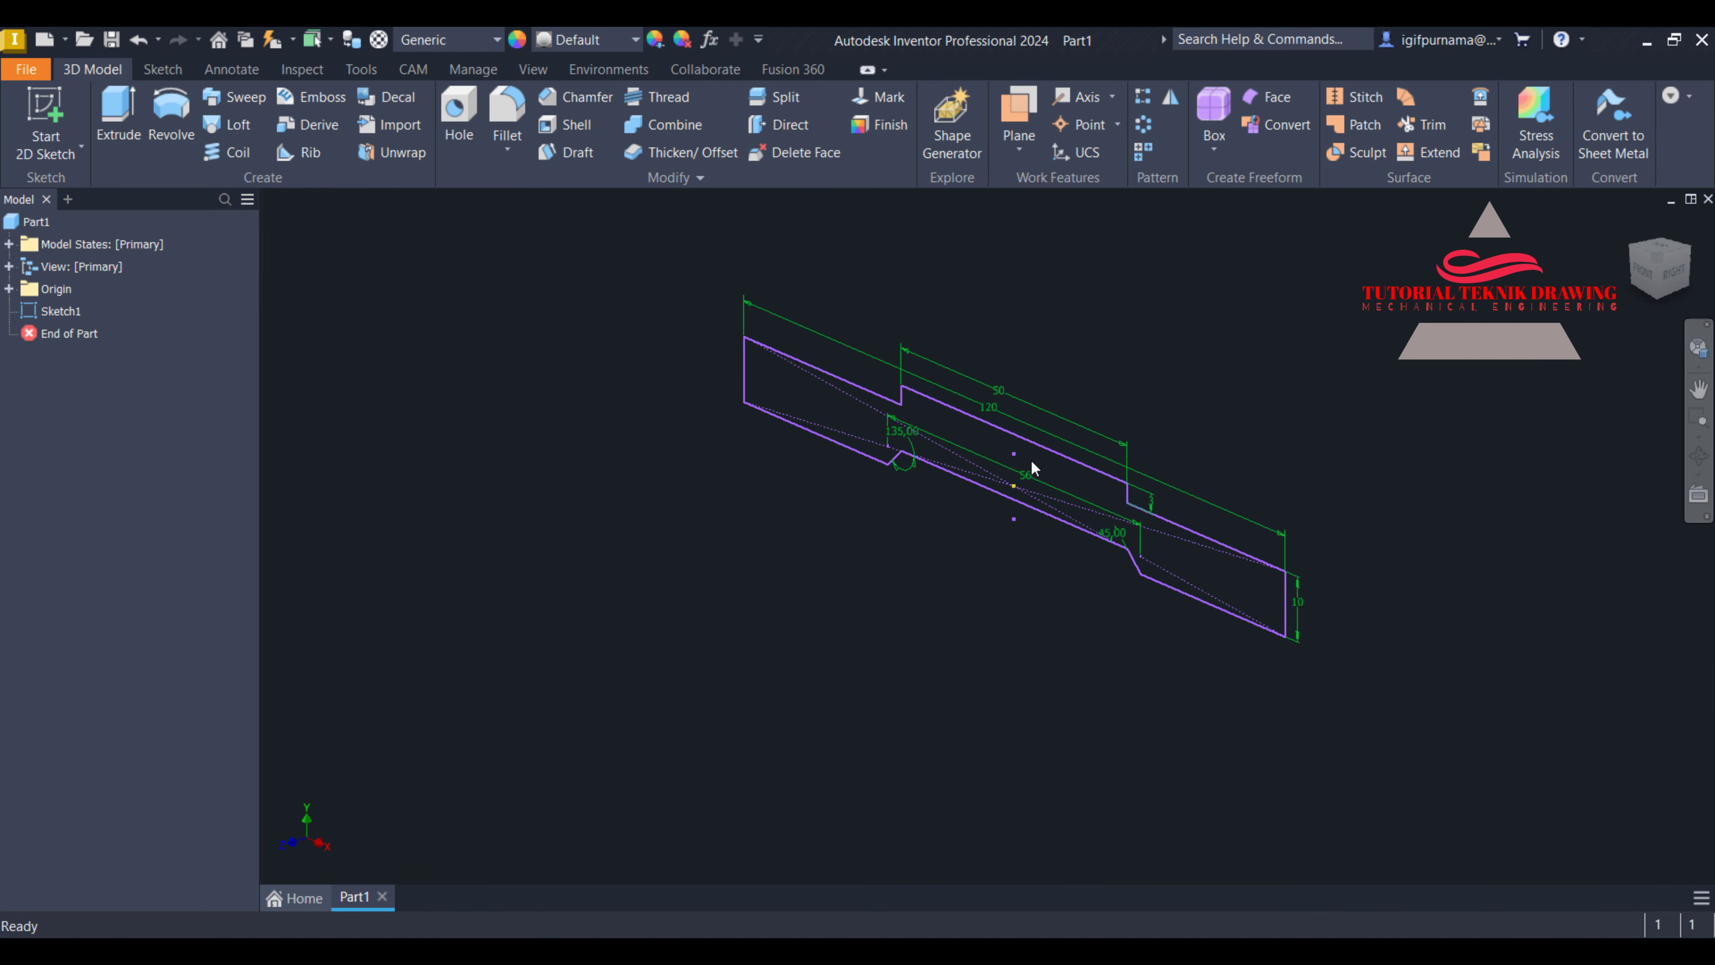
pyautogui.click(111, 118)
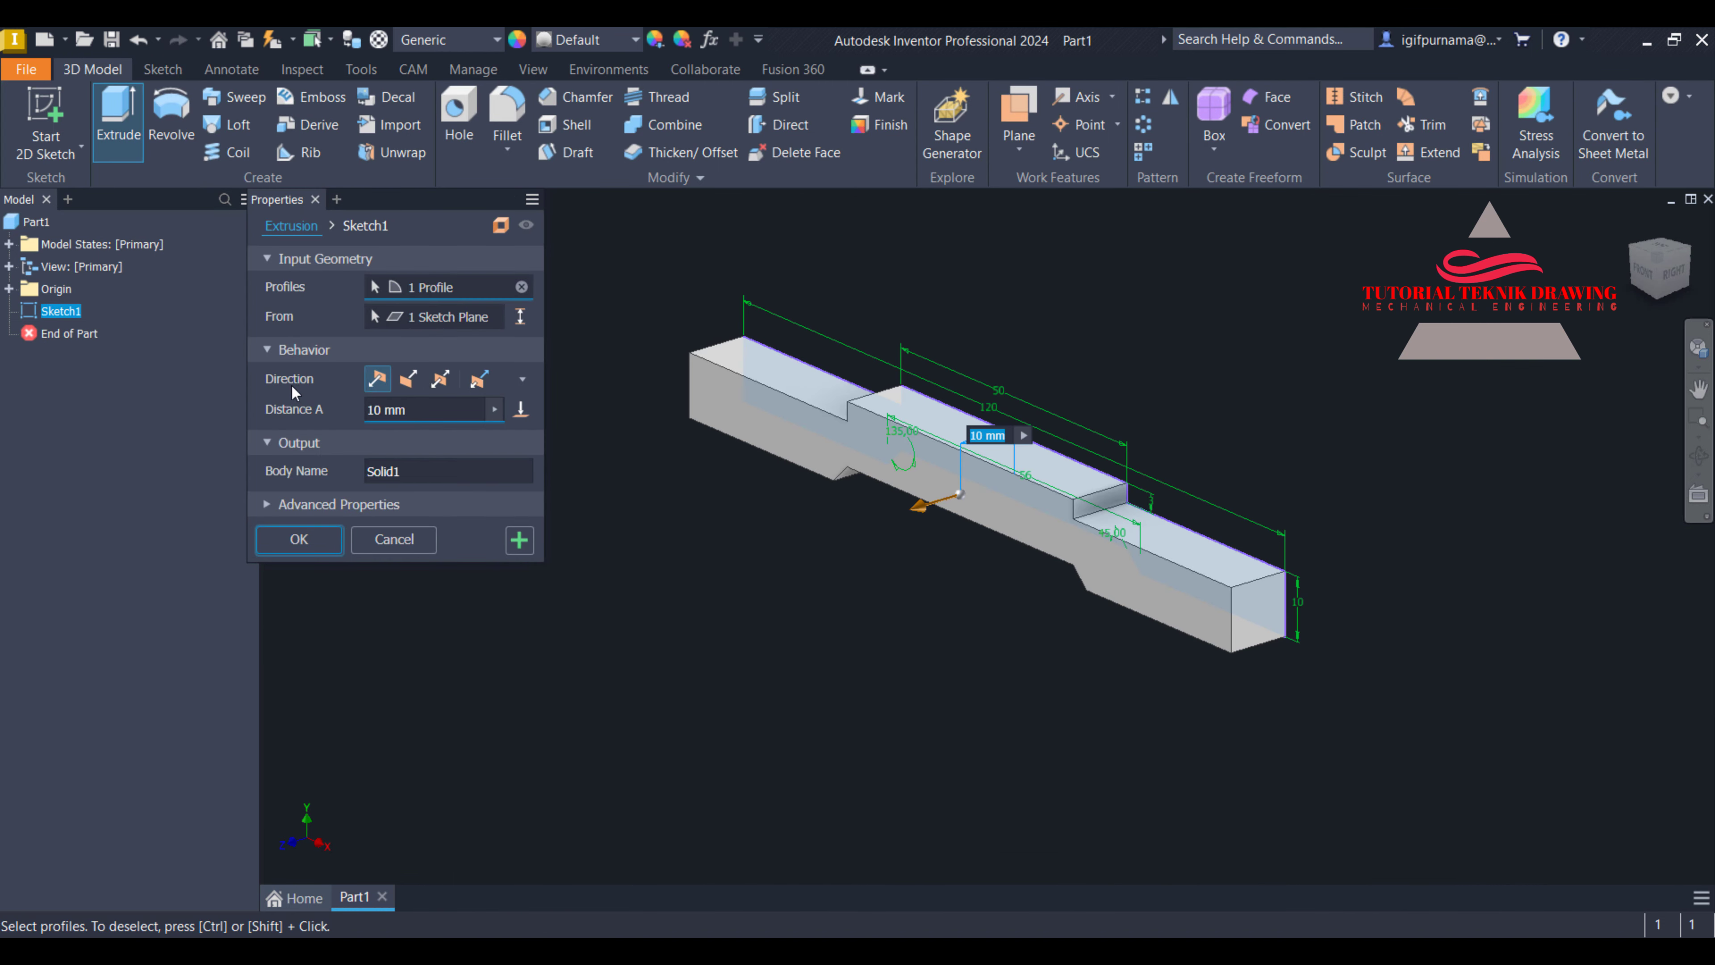
pyautogui.click(449, 386)
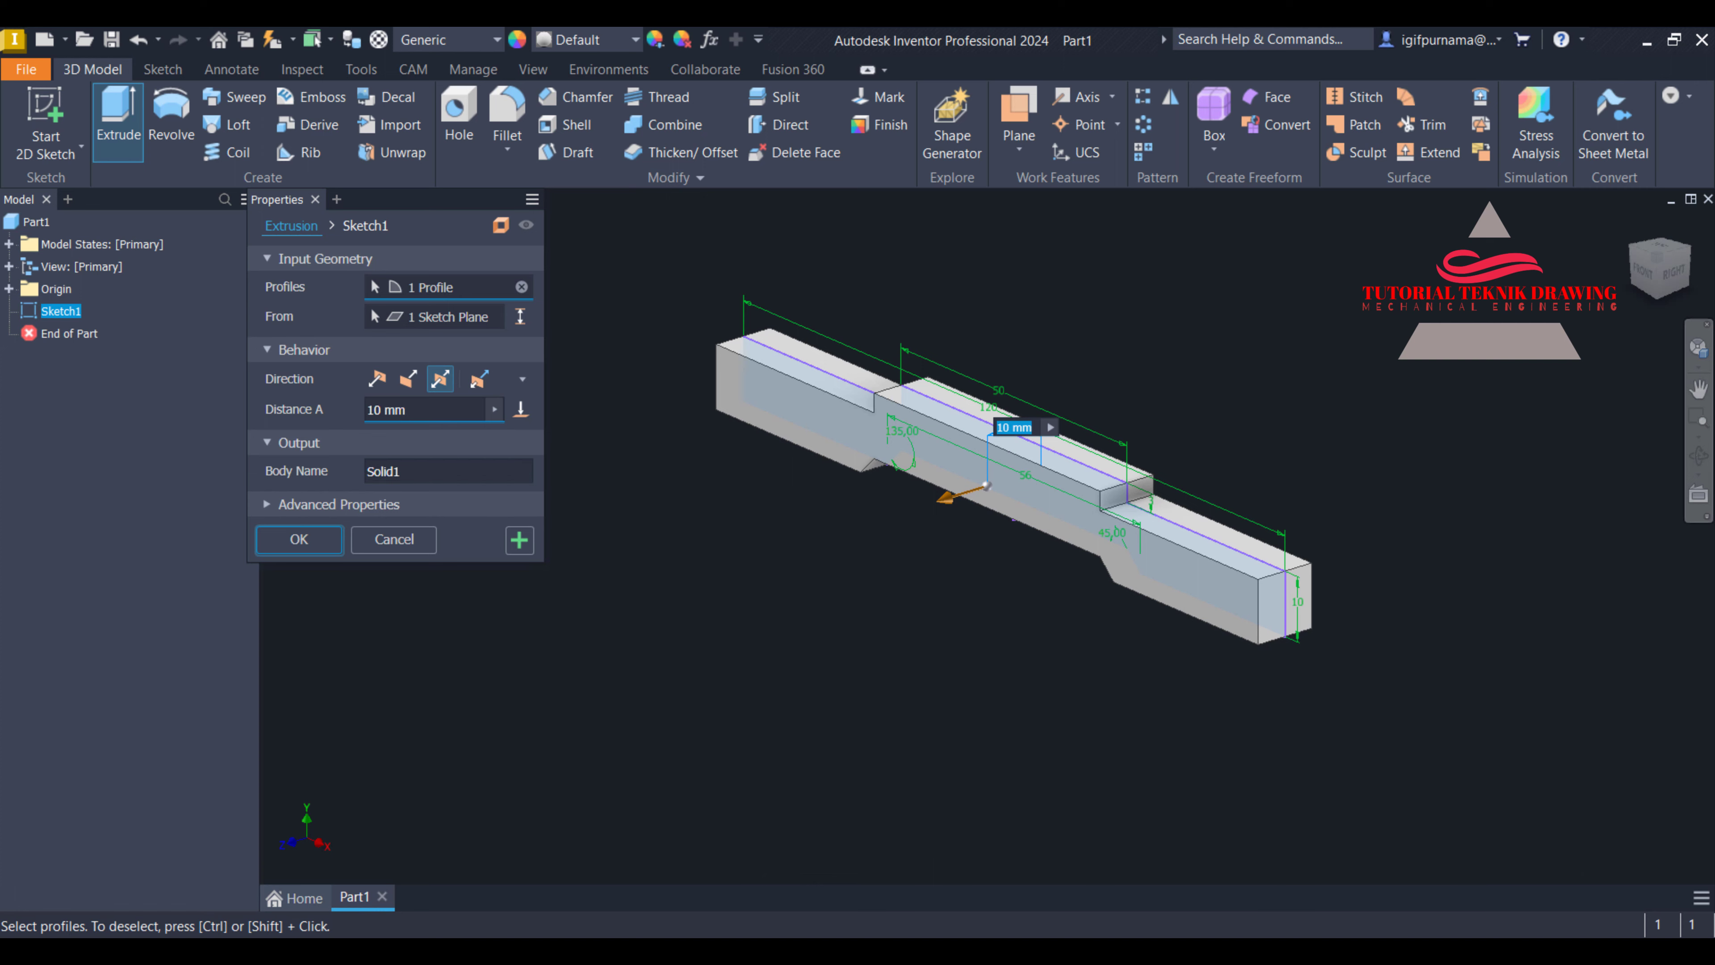
pyautogui.hotkey('alt', 'Tab')
pyautogui.scroll(-3, 1143, 621)
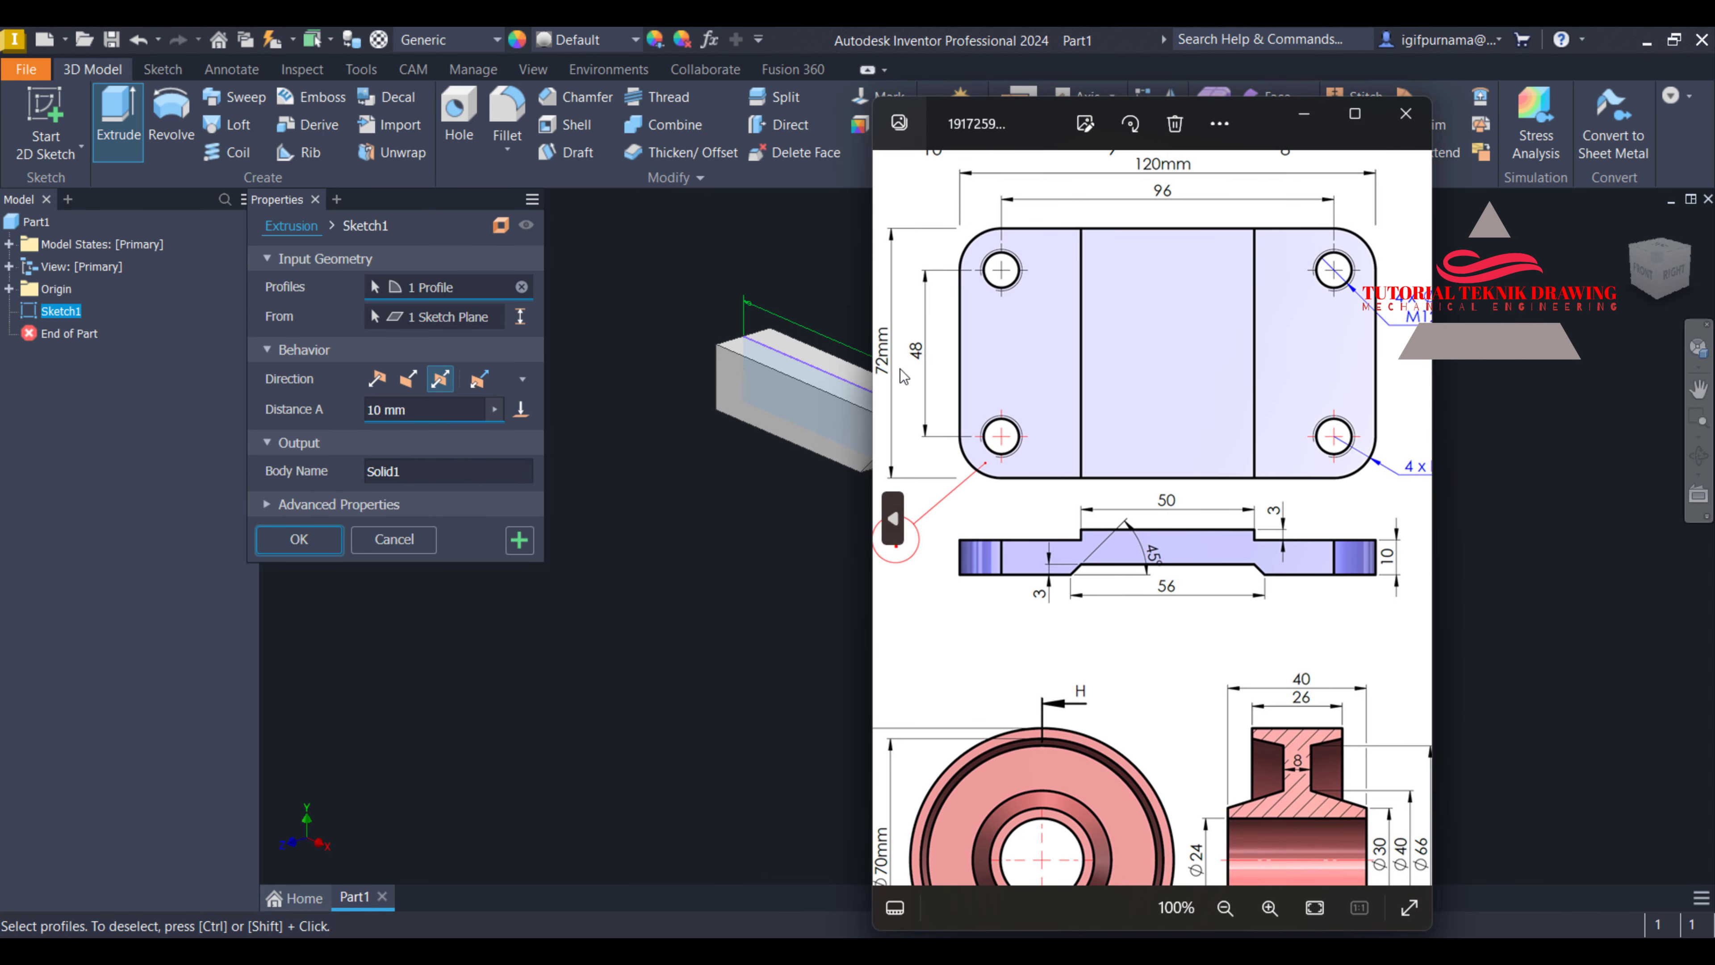
pyautogui.scroll(2, 932, 368)
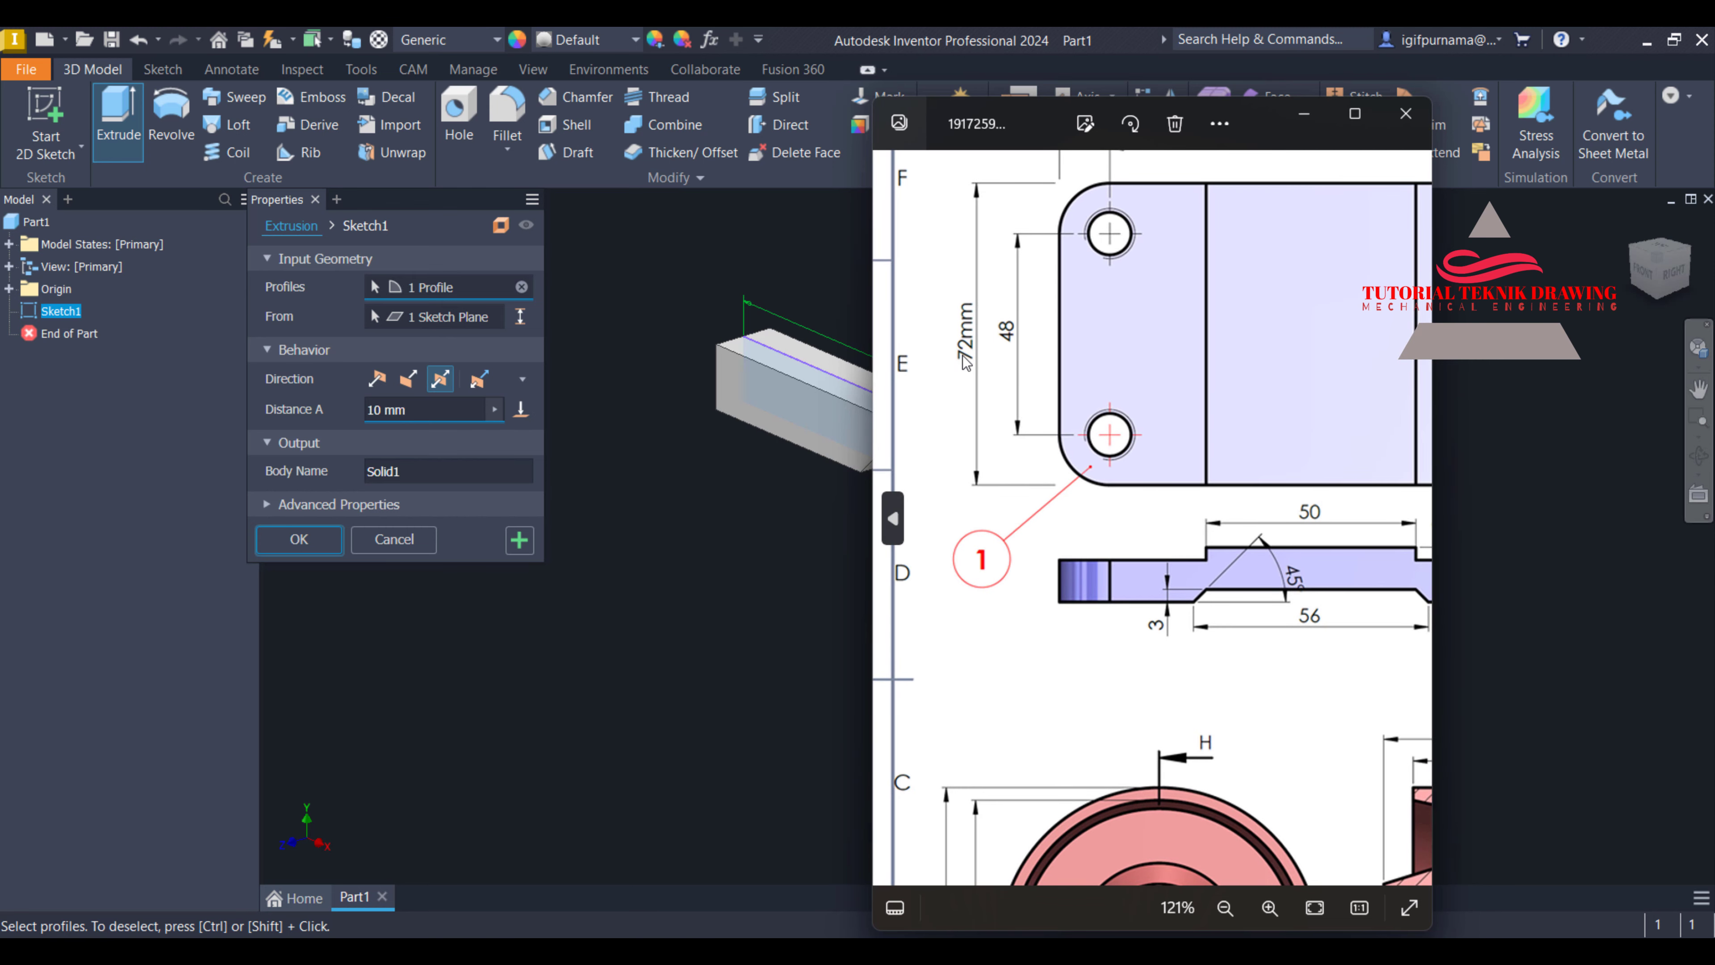
pyautogui.click(1304, 113)
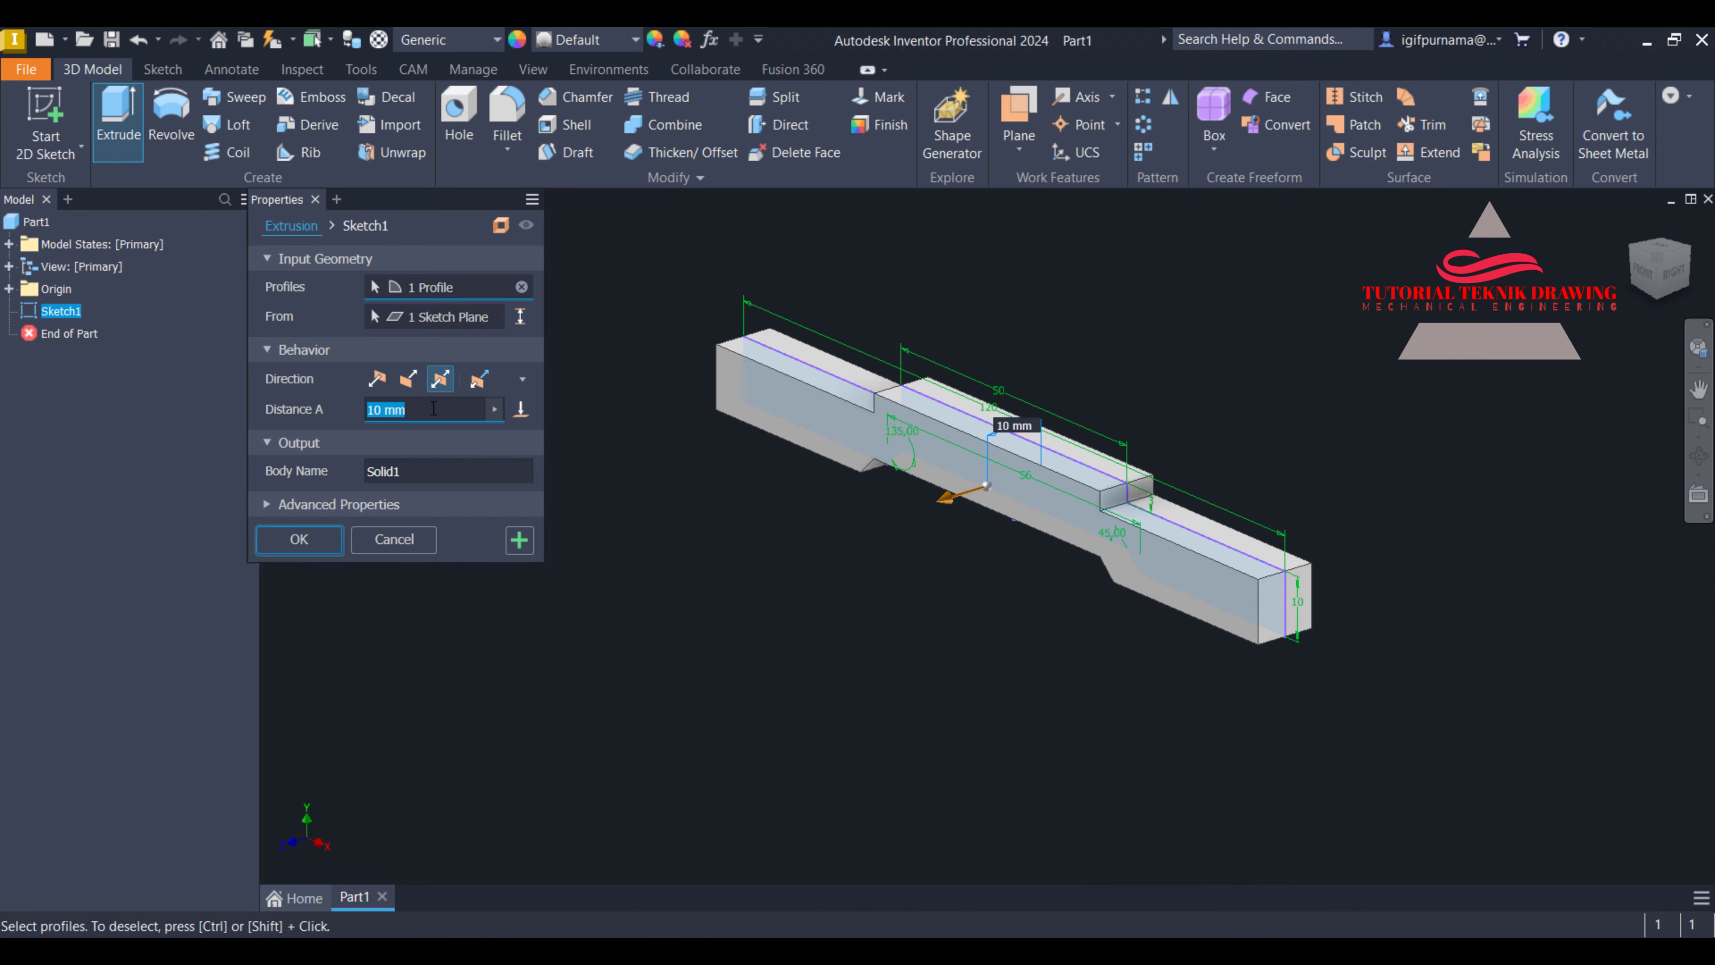
pyautogui.write('72')
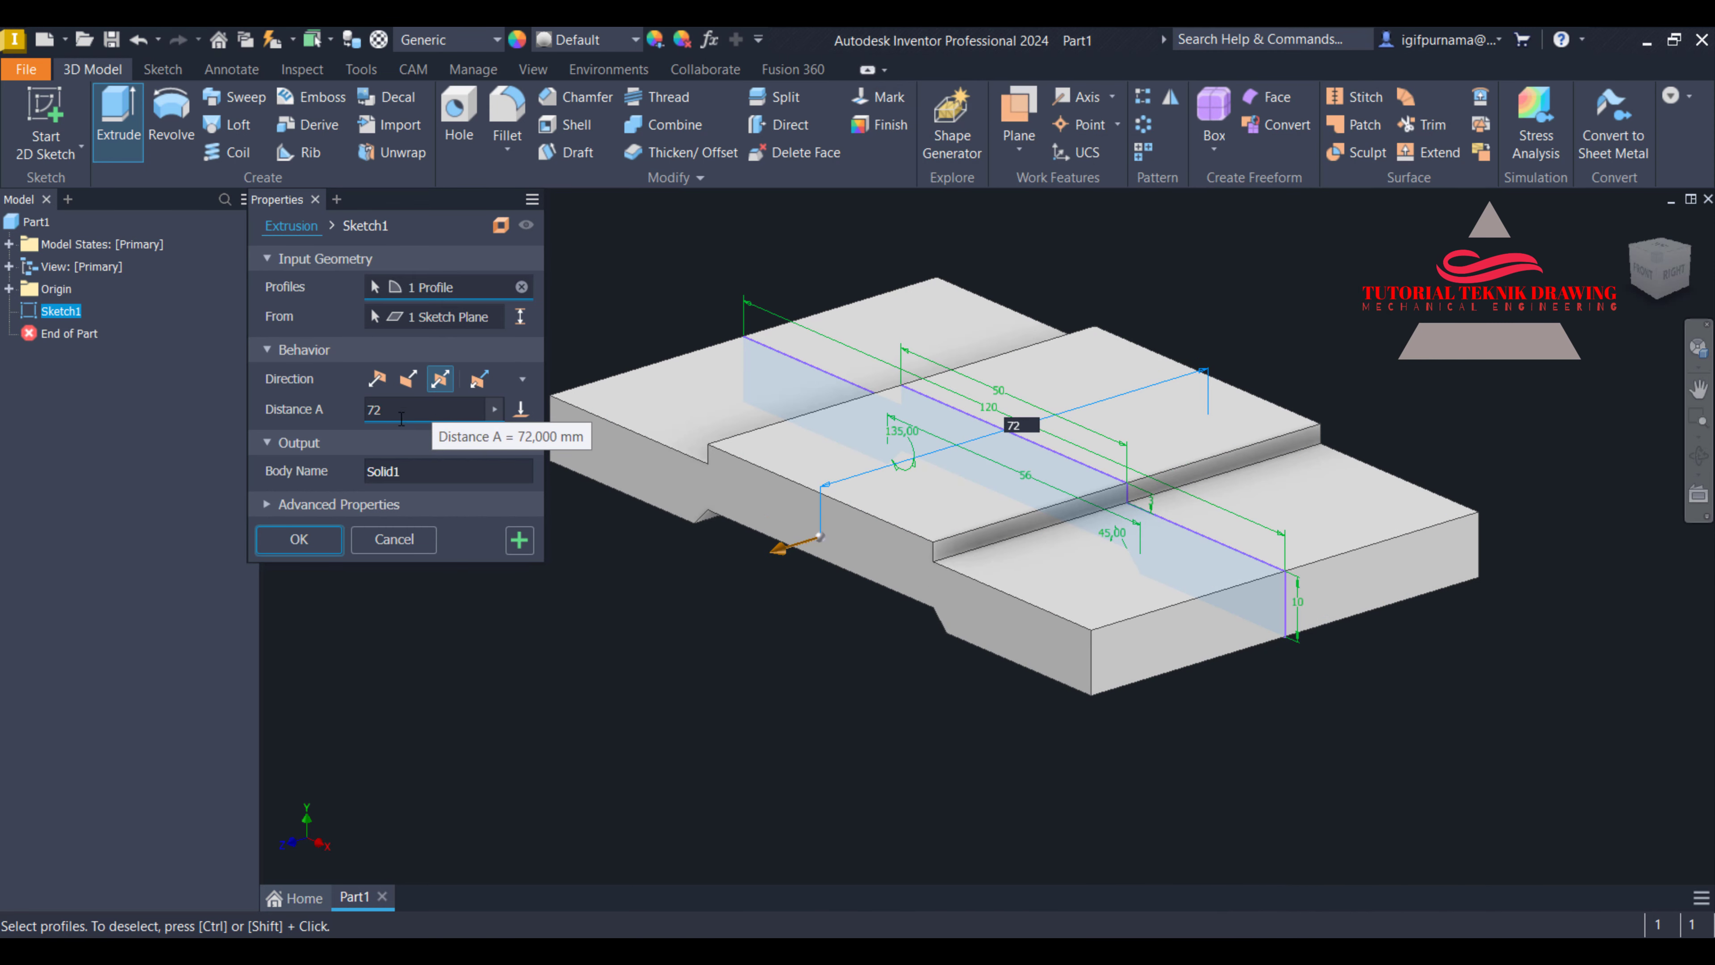
pyautogui.click(299, 540)
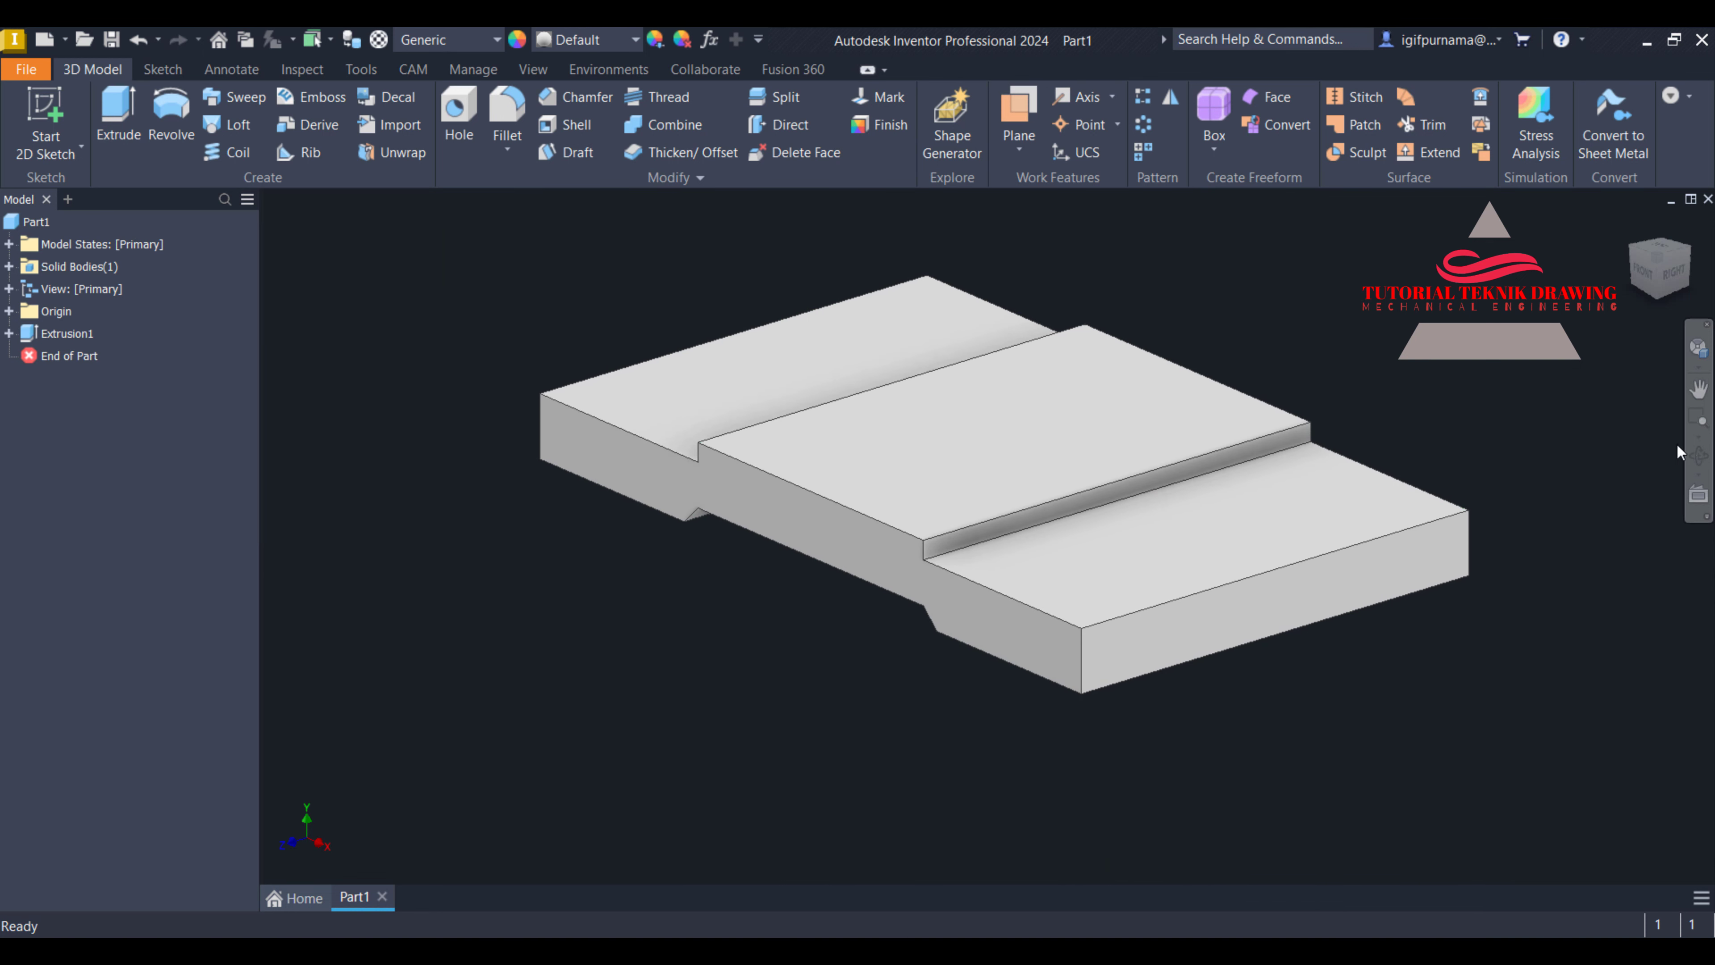
# Examine the extruded plate from another angle and check the corner radius callout in the reference drawing
pyautogui.scroll(3, 1210, 582)
pyautogui.scroll(-1, 1256, 500)
pyautogui.click(1700, 450)
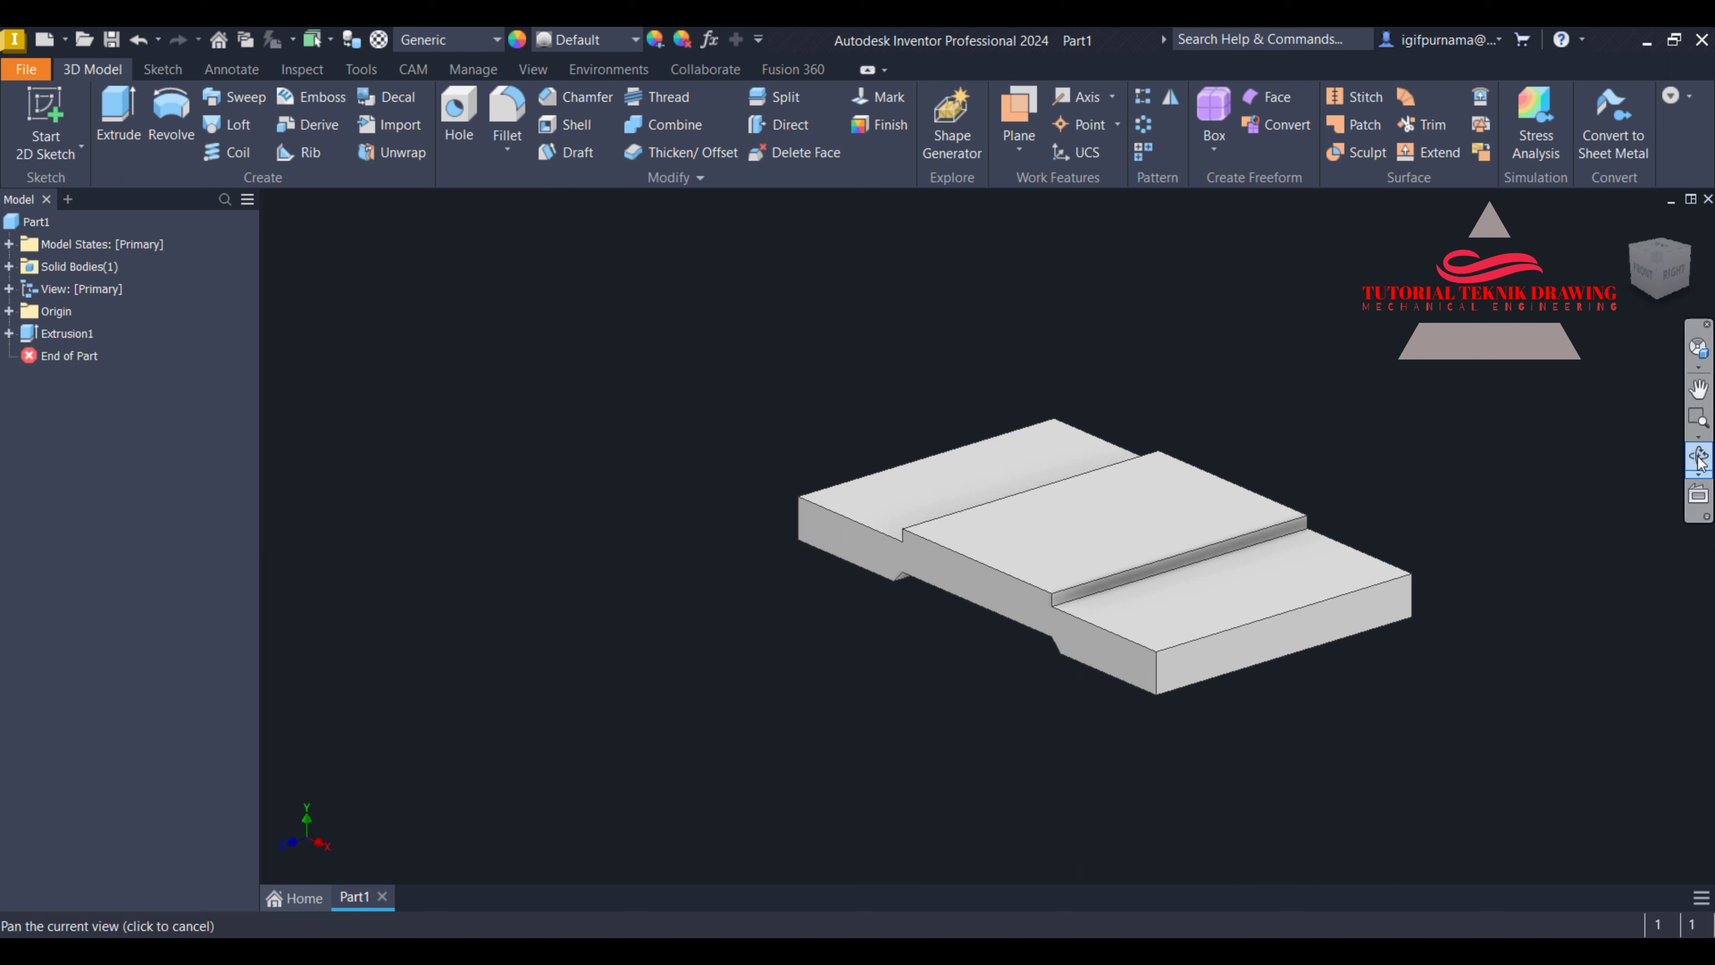
pyautogui.moveTo(1133, 555); pyautogui.dragTo(1076, 685)
pyautogui.rightClick(1033, 416)
pyautogui.click(1097, 402)
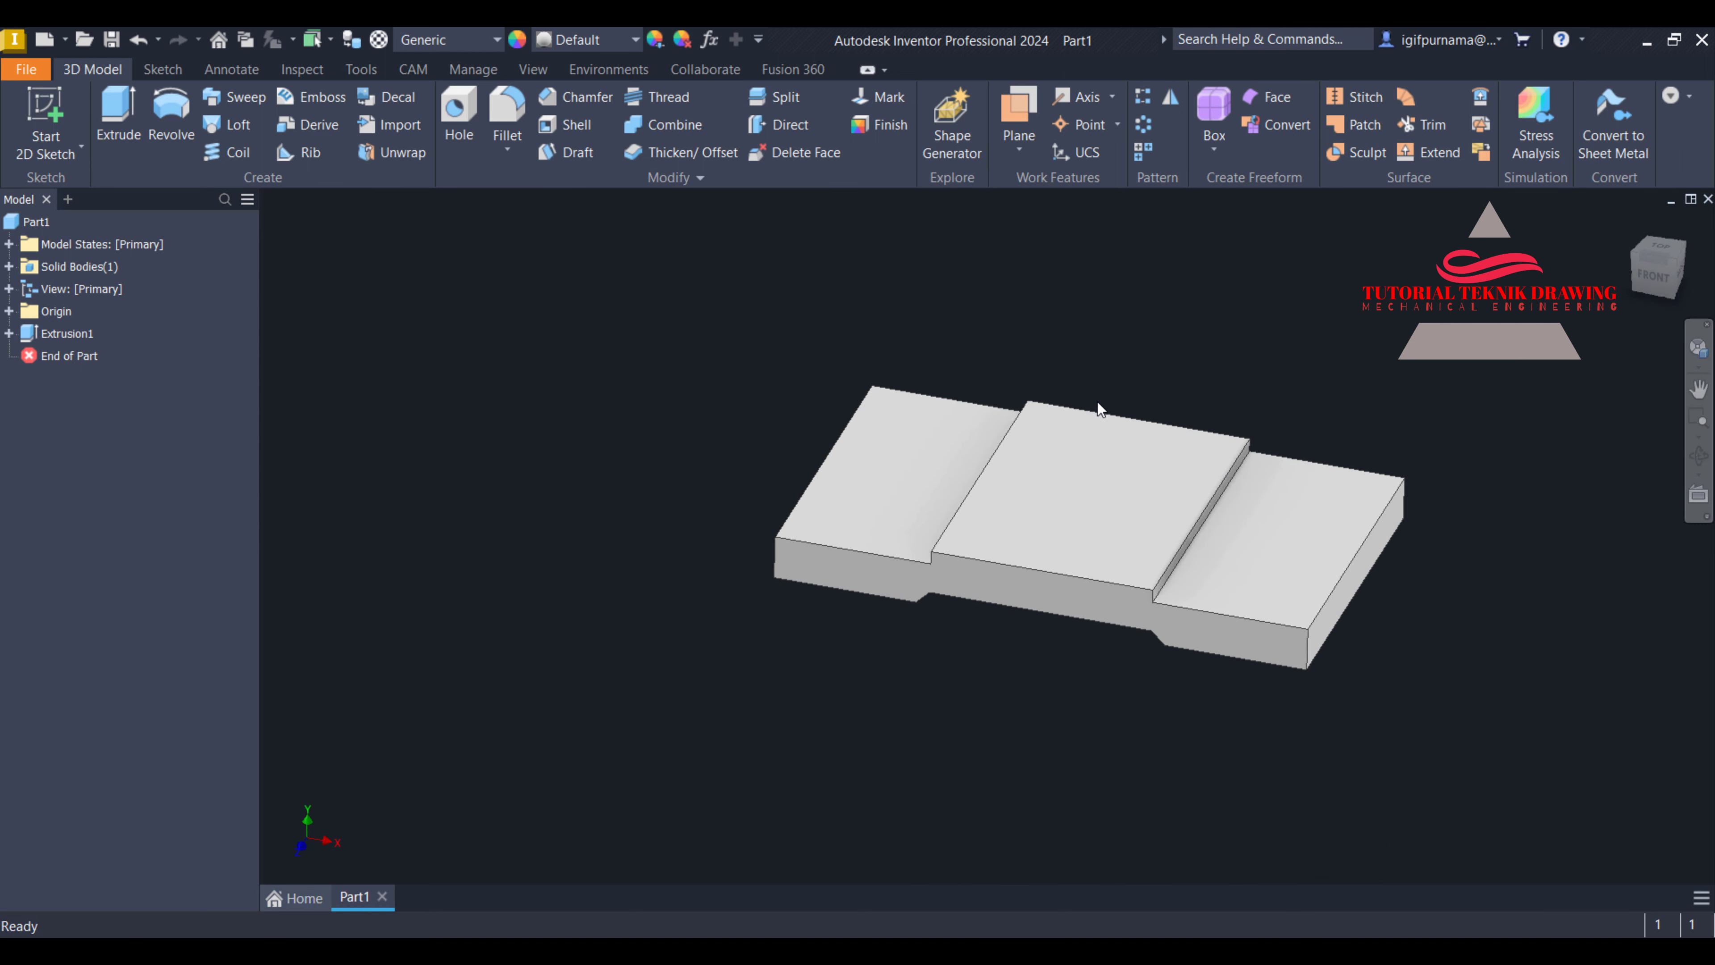
pyautogui.hotkey('alt', 'Tab')
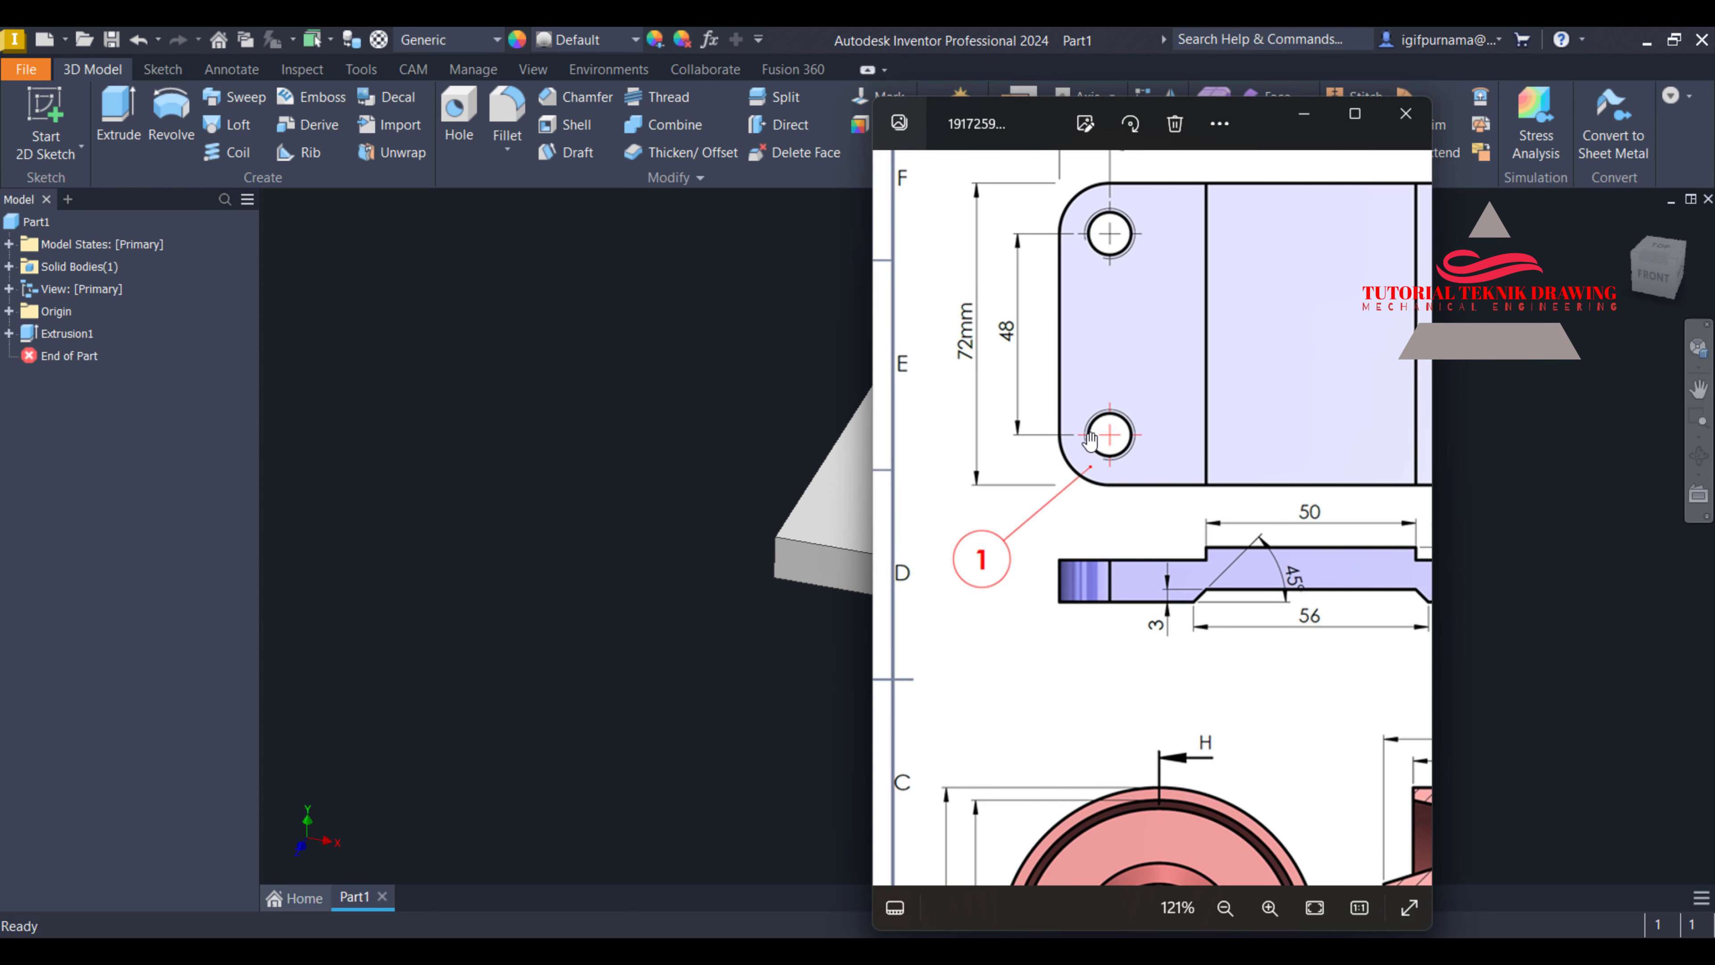
pyautogui.scroll(-3, 1051, 478)
pyautogui.scroll(-2, 1051, 477)
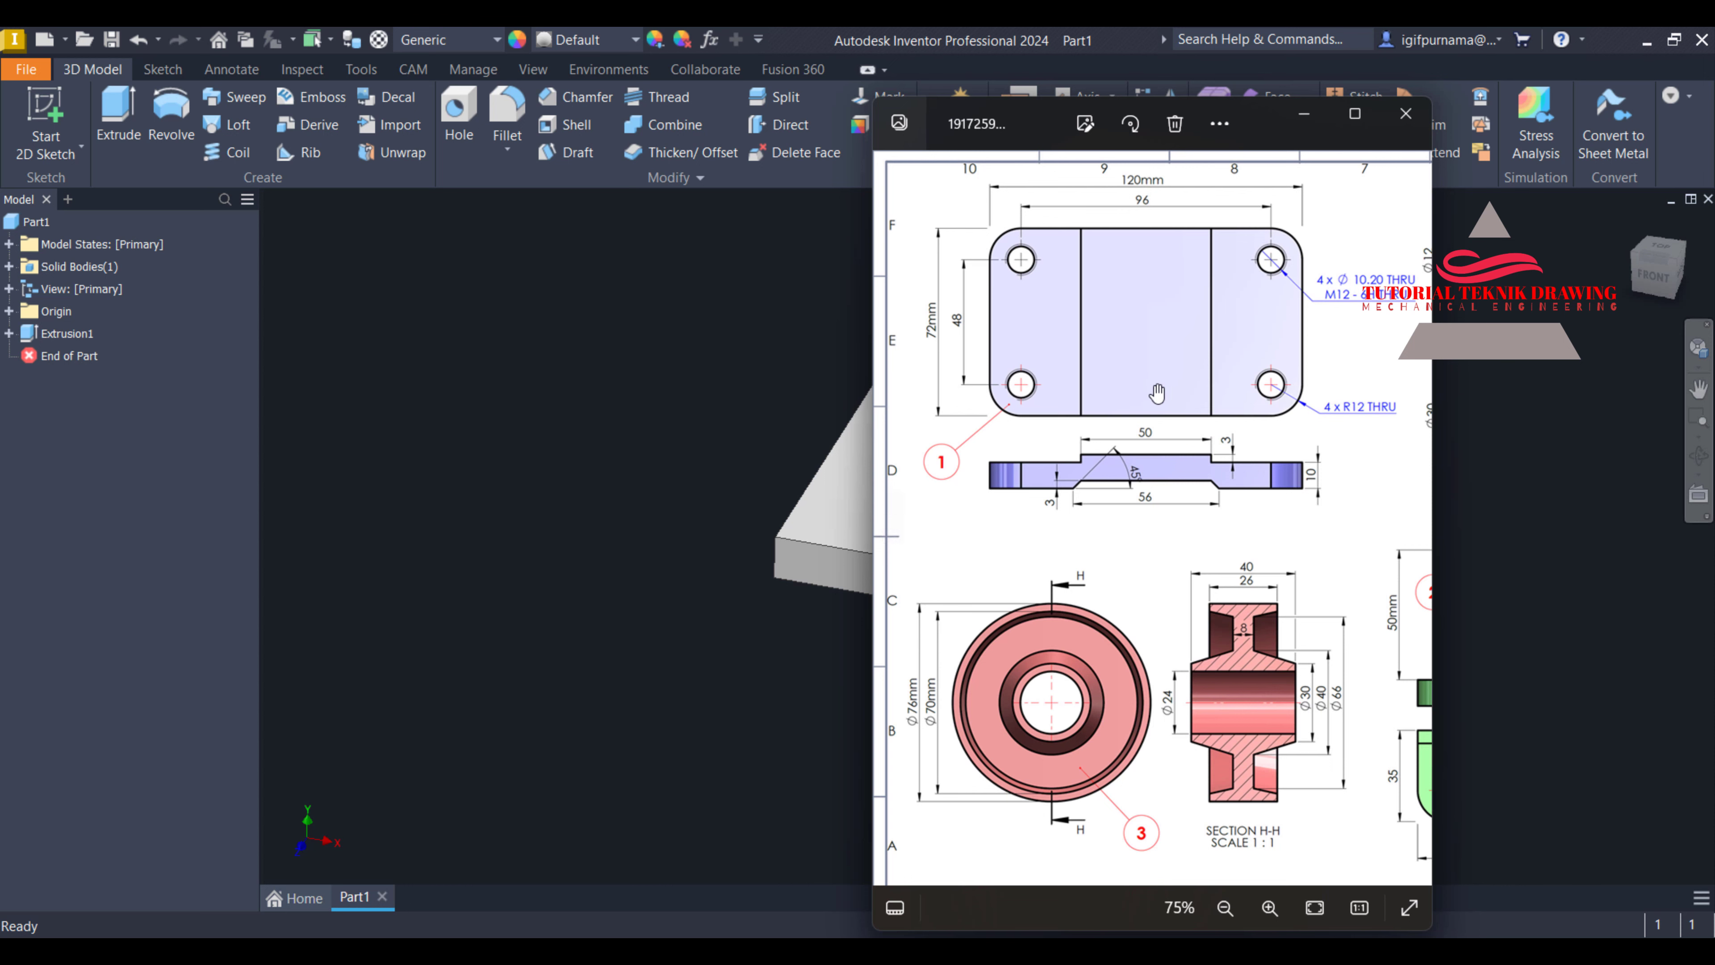
pyautogui.scroll(5, 1157, 391)
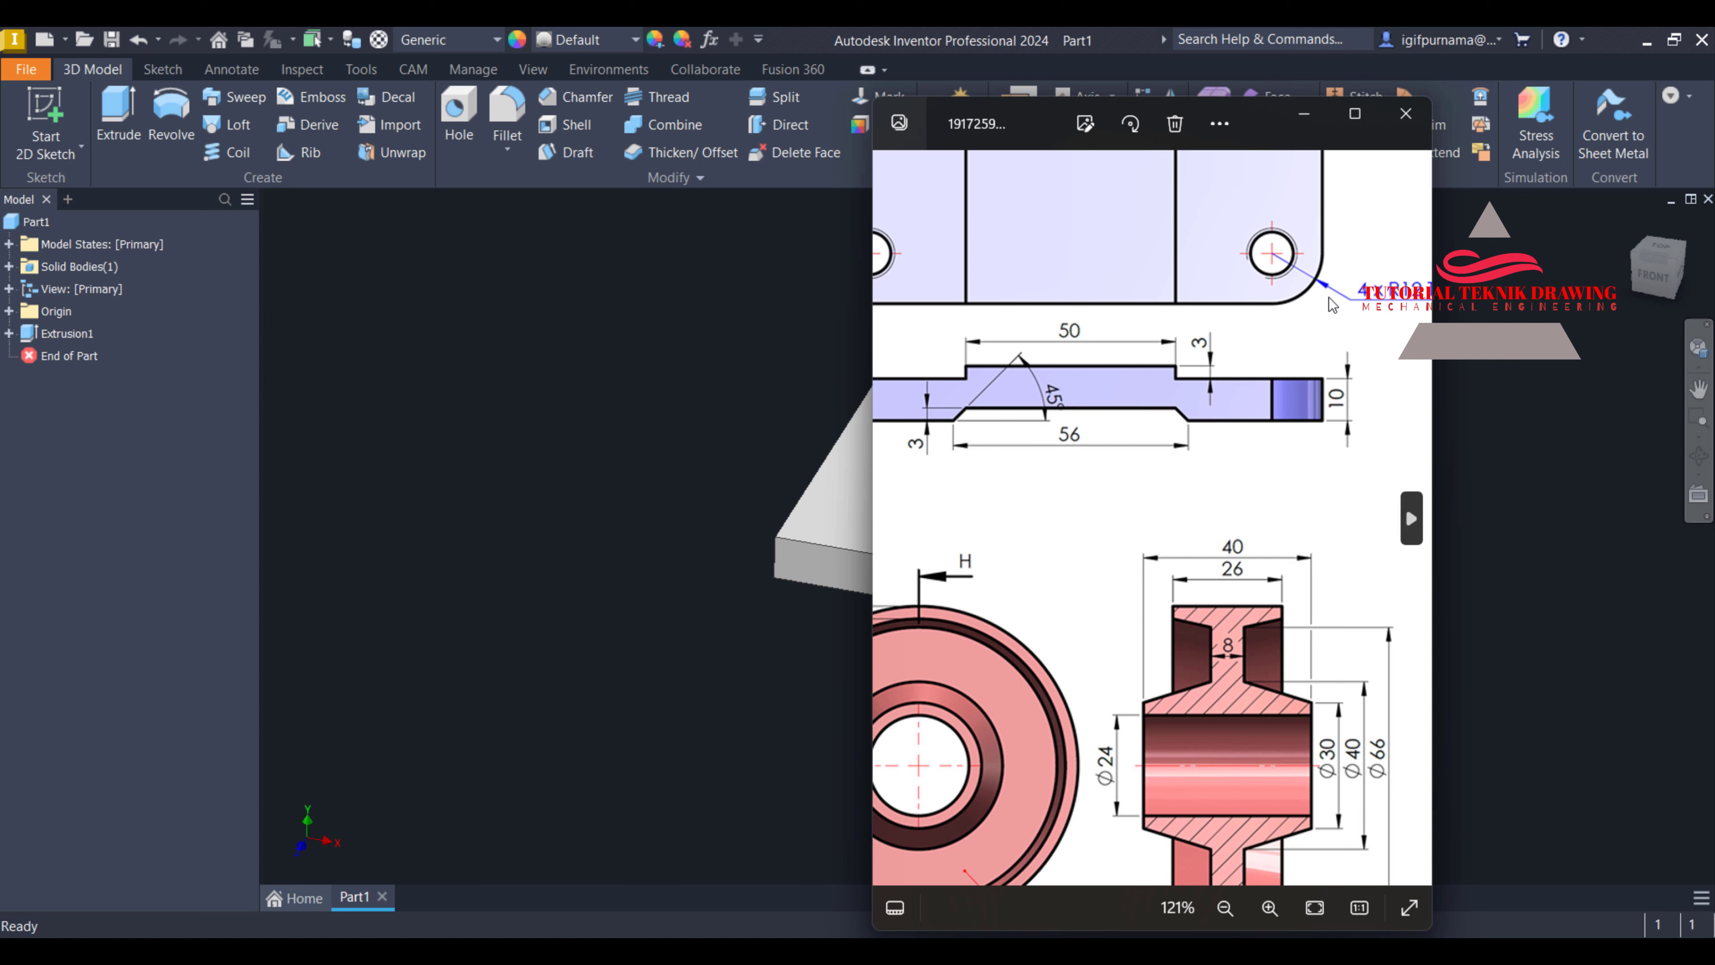
pyautogui.scroll(-3, 1244, 307)
pyautogui.scroll(2, 1241, 312)
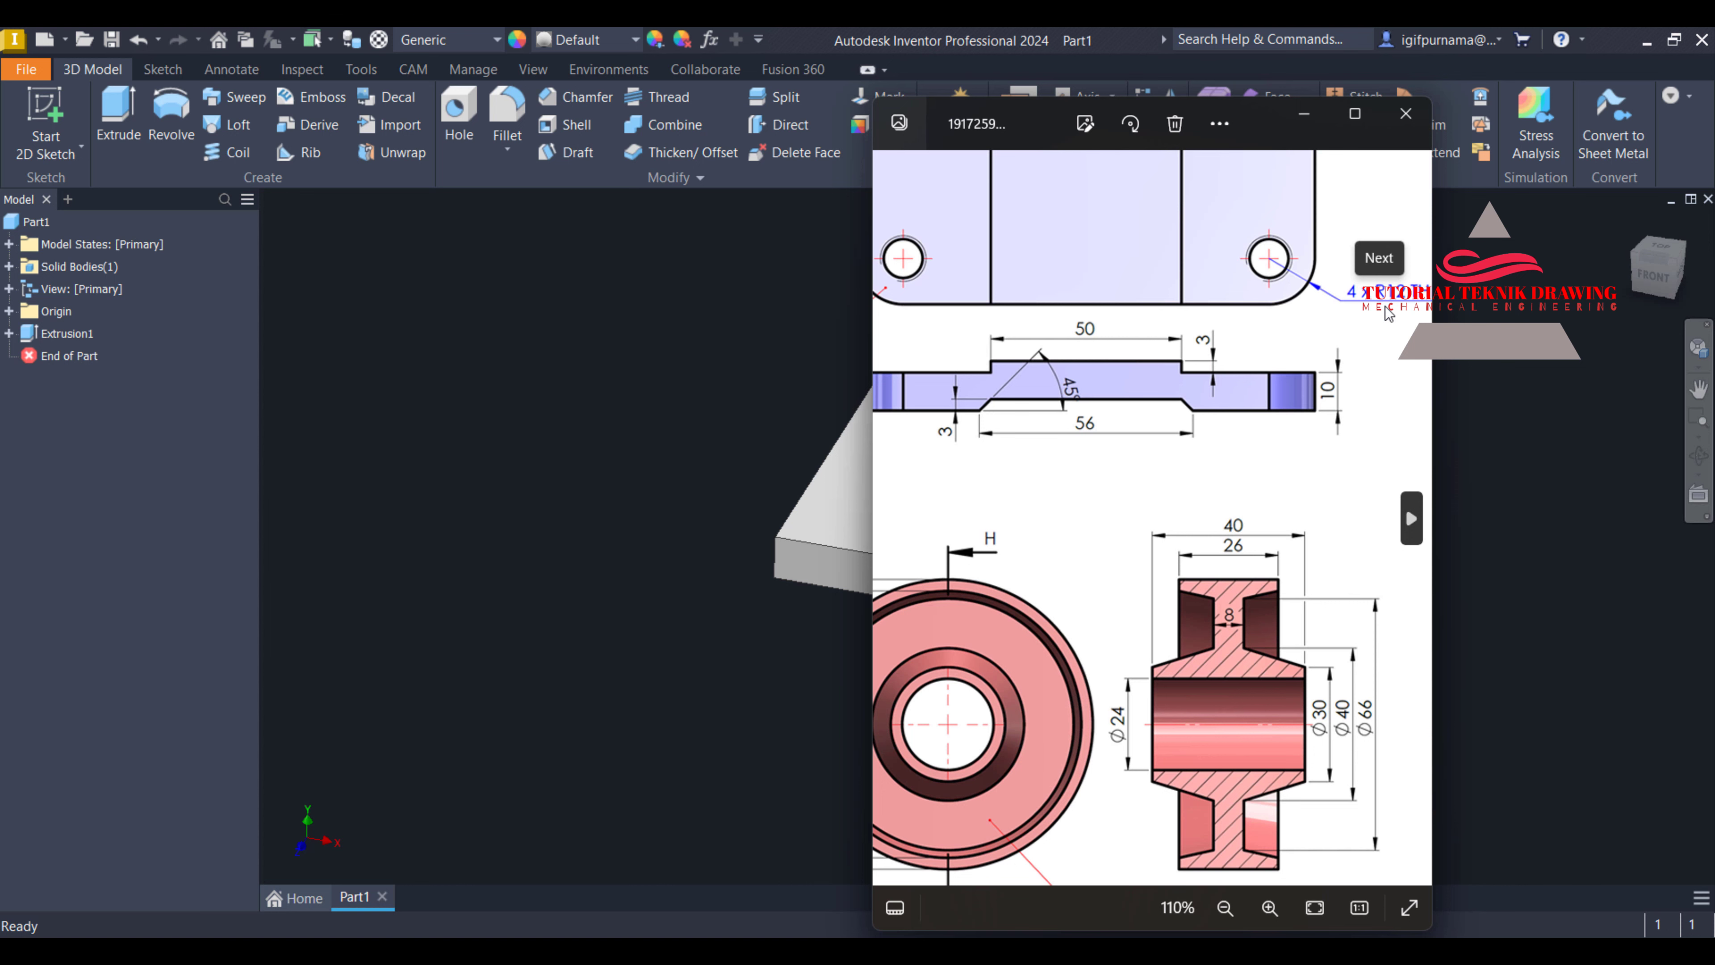
pyautogui.click(1317, 125)
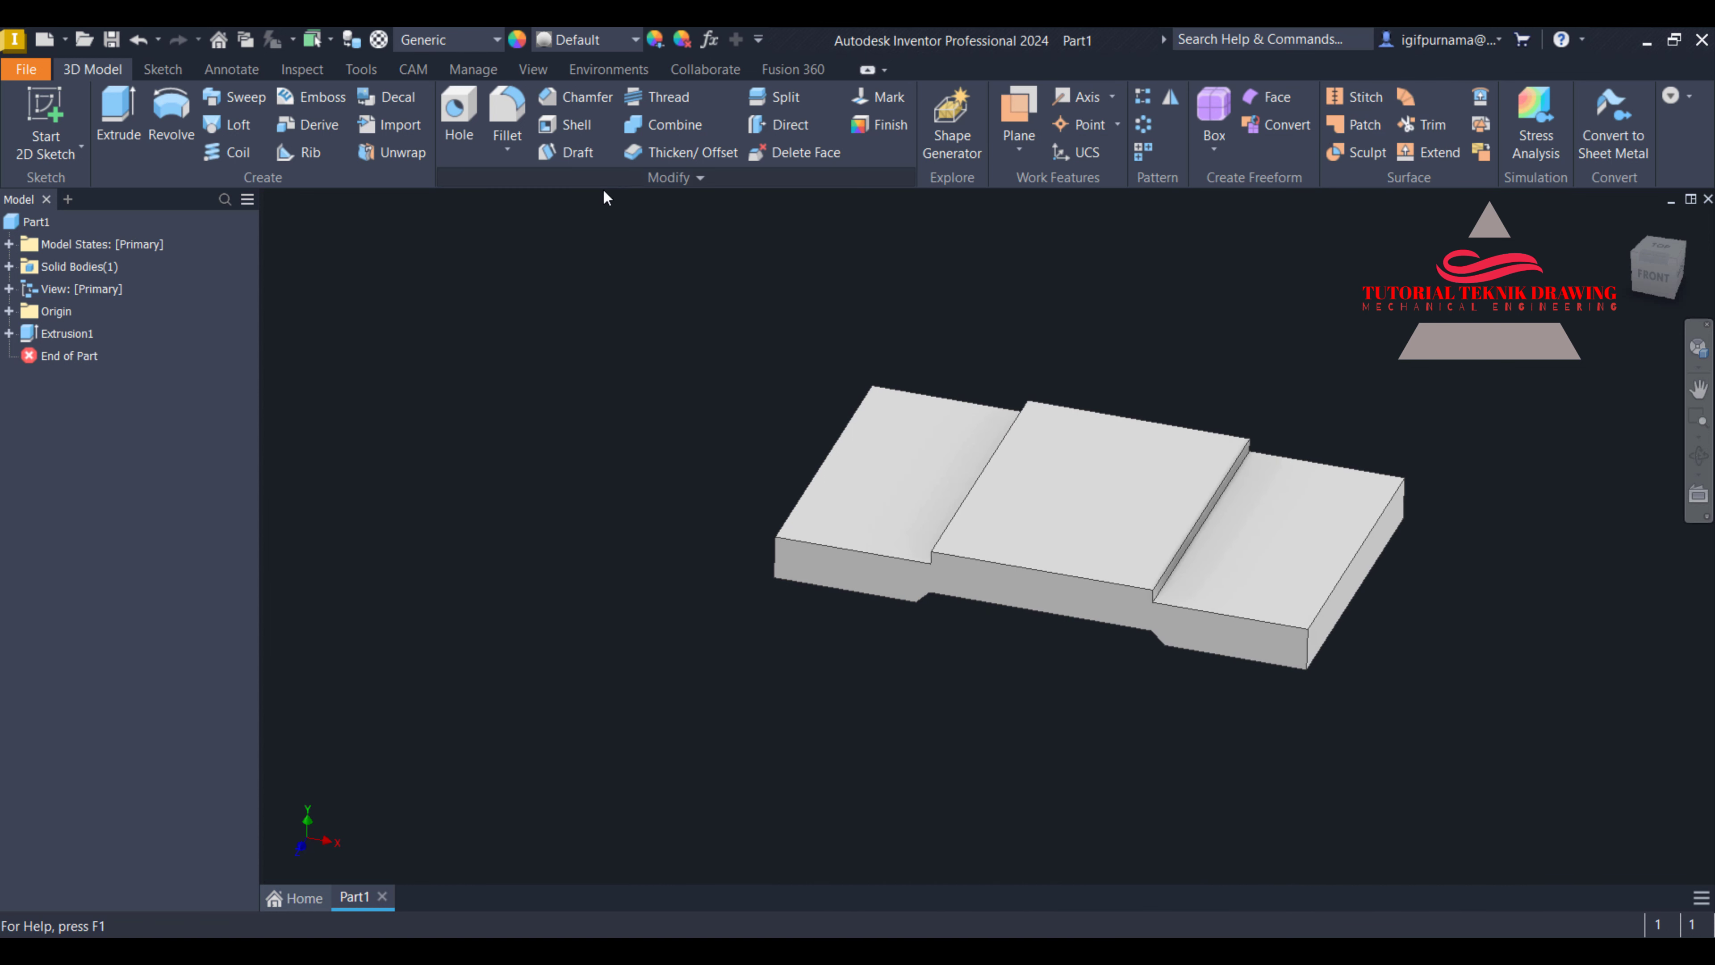
# Fillet the four vertical corner edges of the plate with a 12 mm radius
pyautogui.click(507, 148)
pyautogui.click(536, 206)
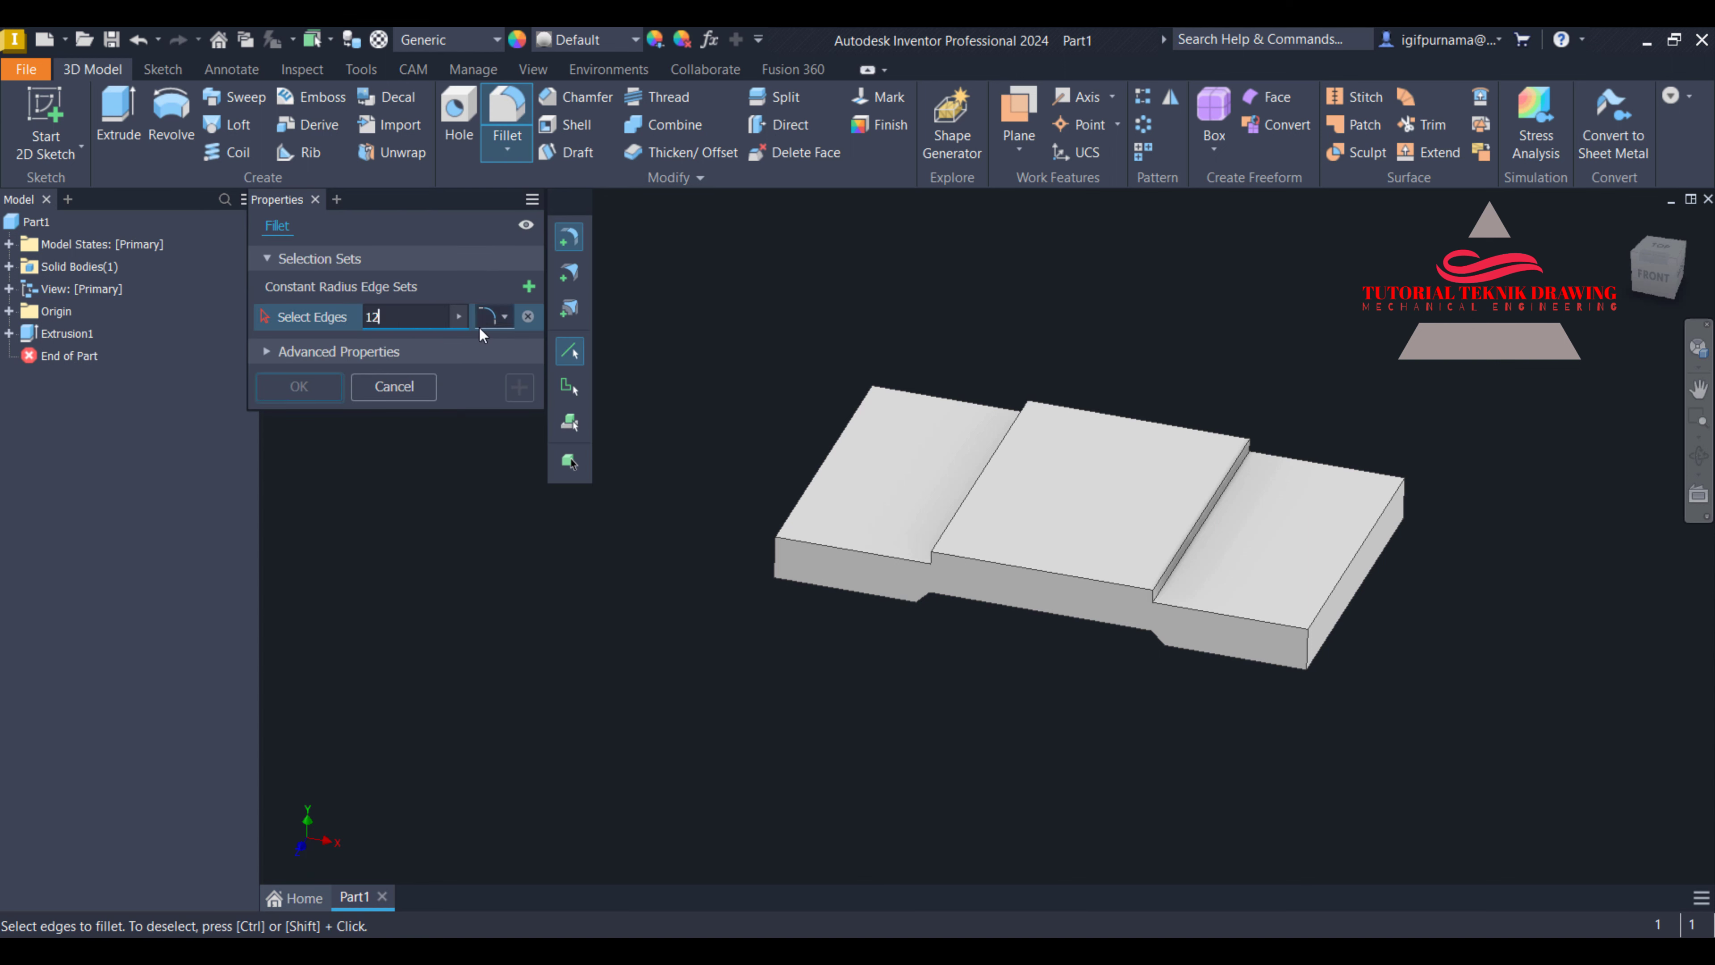
pyautogui.click(1307, 649)
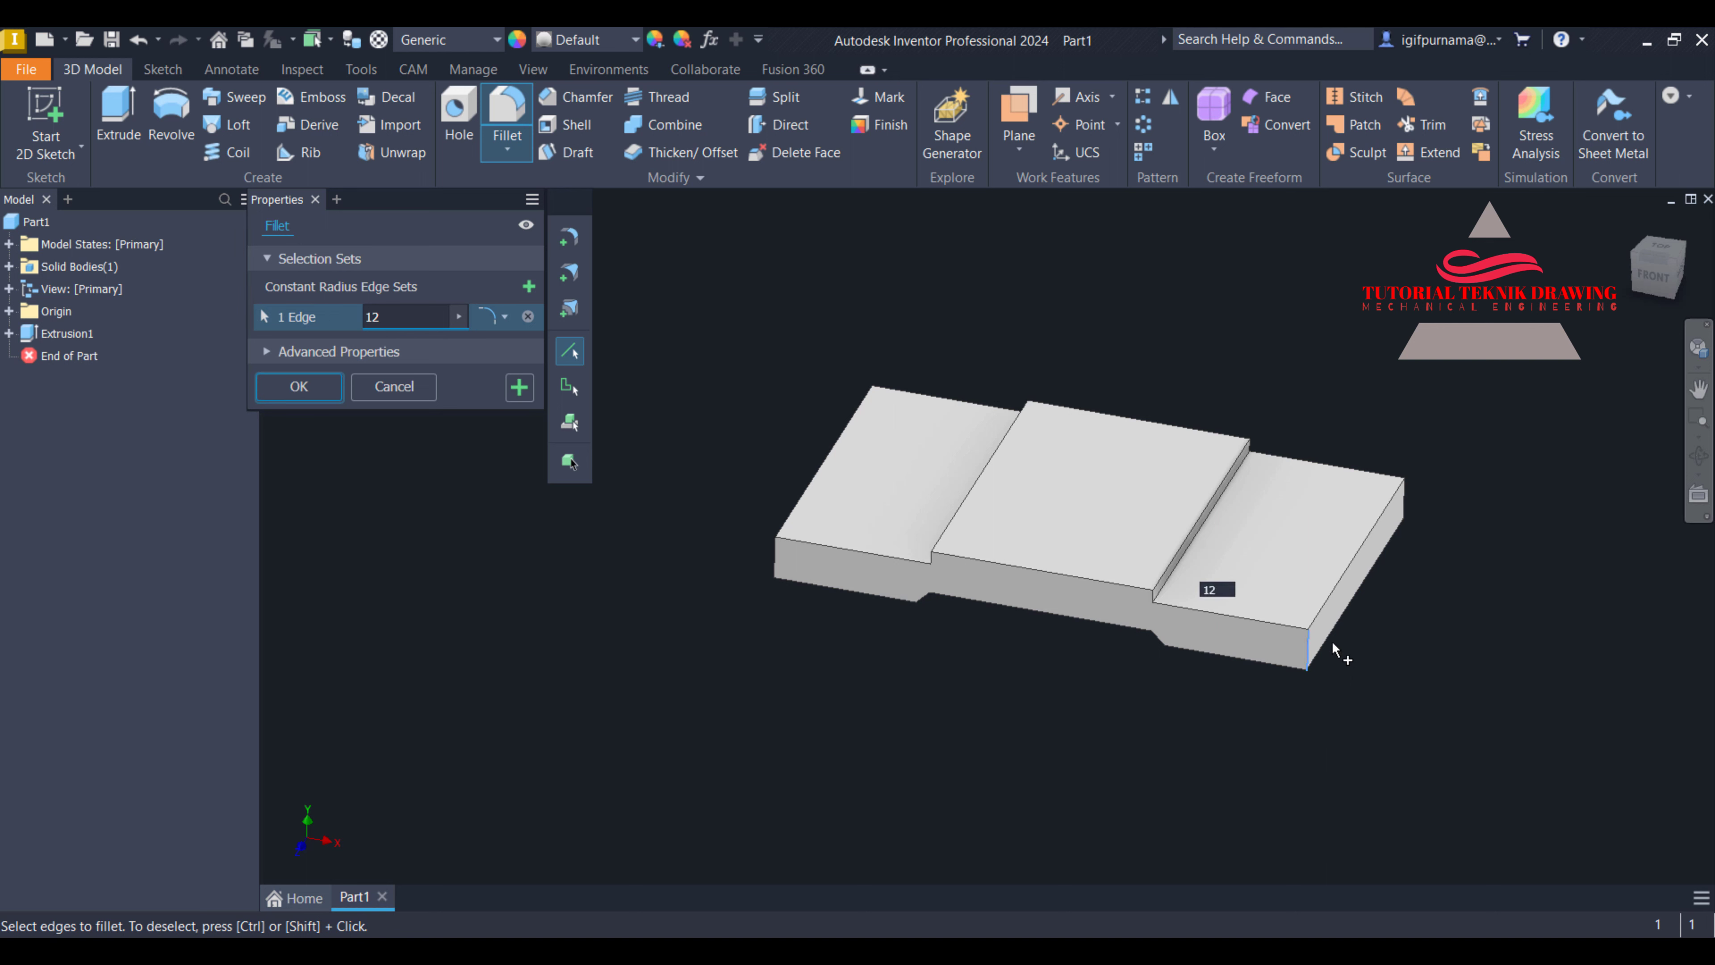
pyautogui.click(1405, 506)
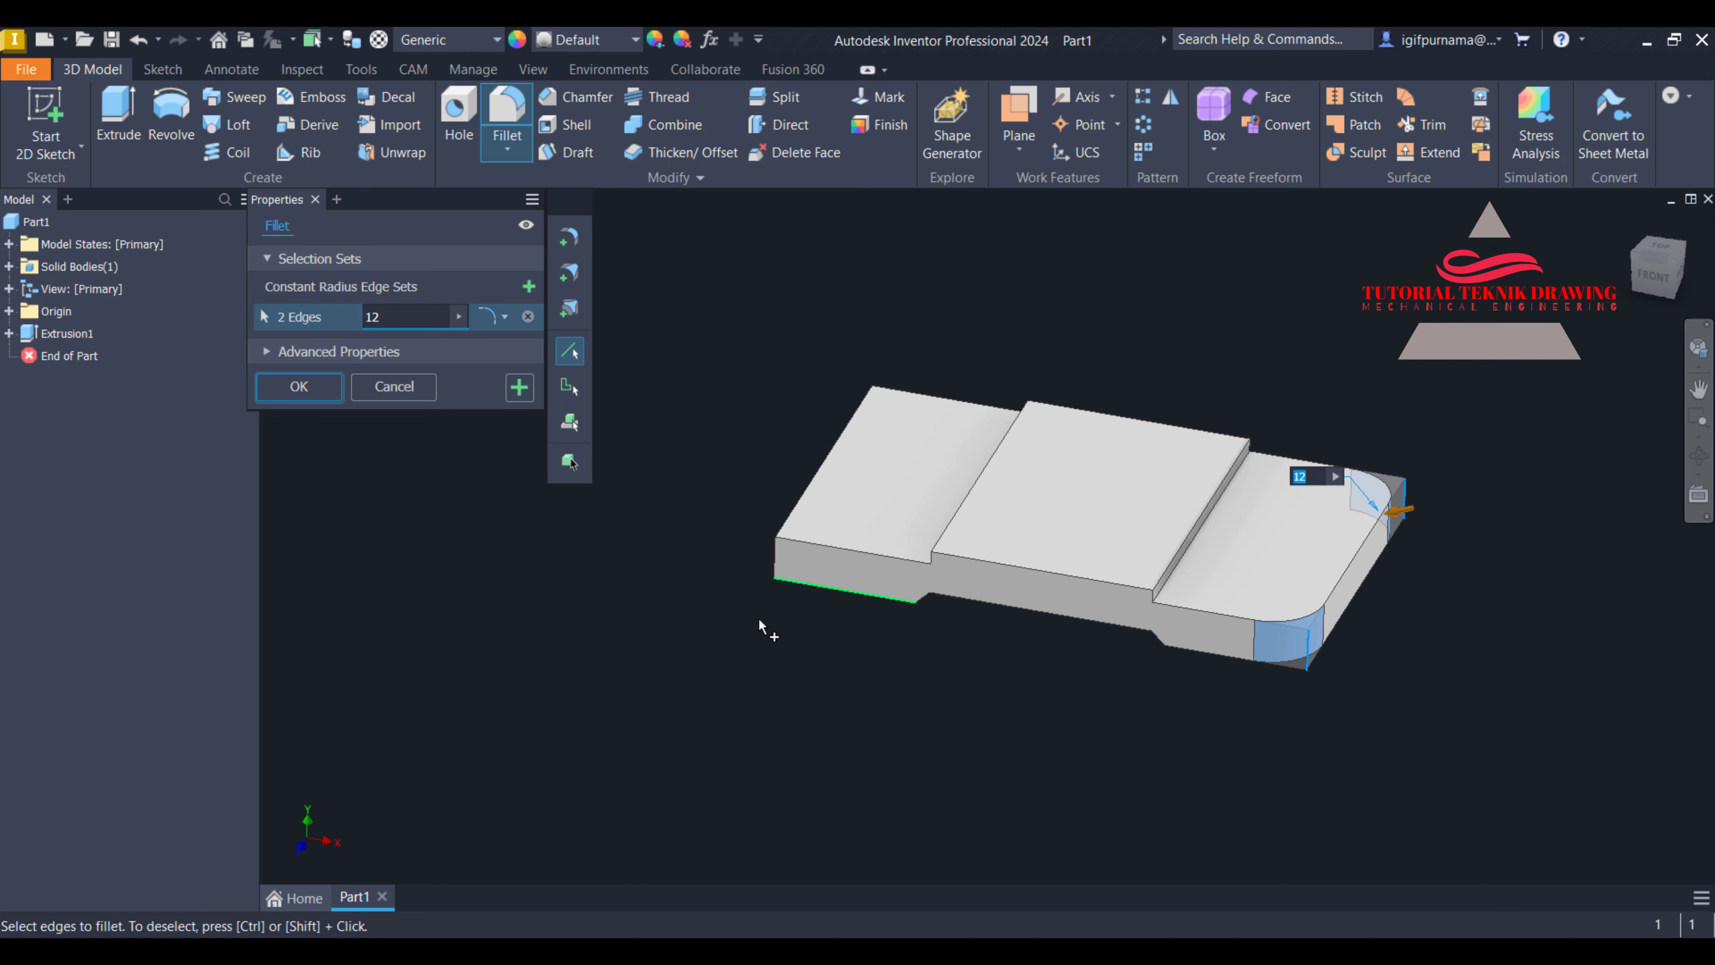
pyautogui.click(777, 560)
pyautogui.moveTo(778, 558); pyautogui.dragTo(881, 619, button='middle')
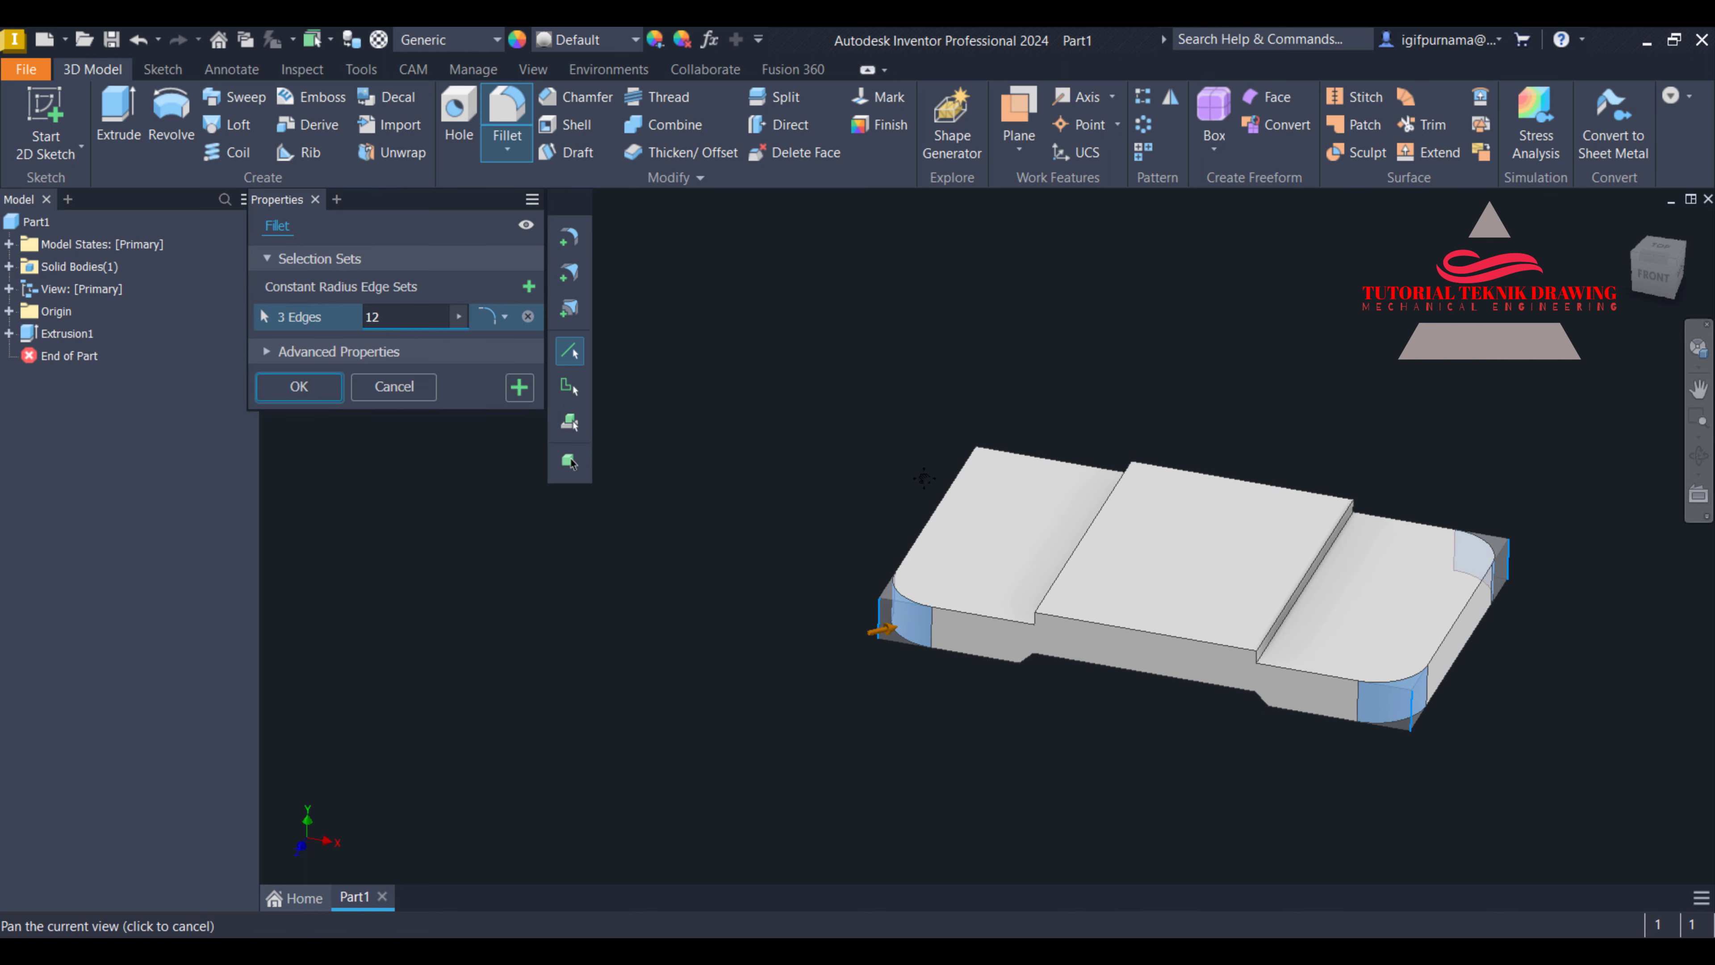
pyautogui.click(1699, 456)
pyautogui.moveTo(984, 598); pyautogui.dragTo(928, 419)
pyautogui.rightClick(928, 420)
pyautogui.click(967, 421)
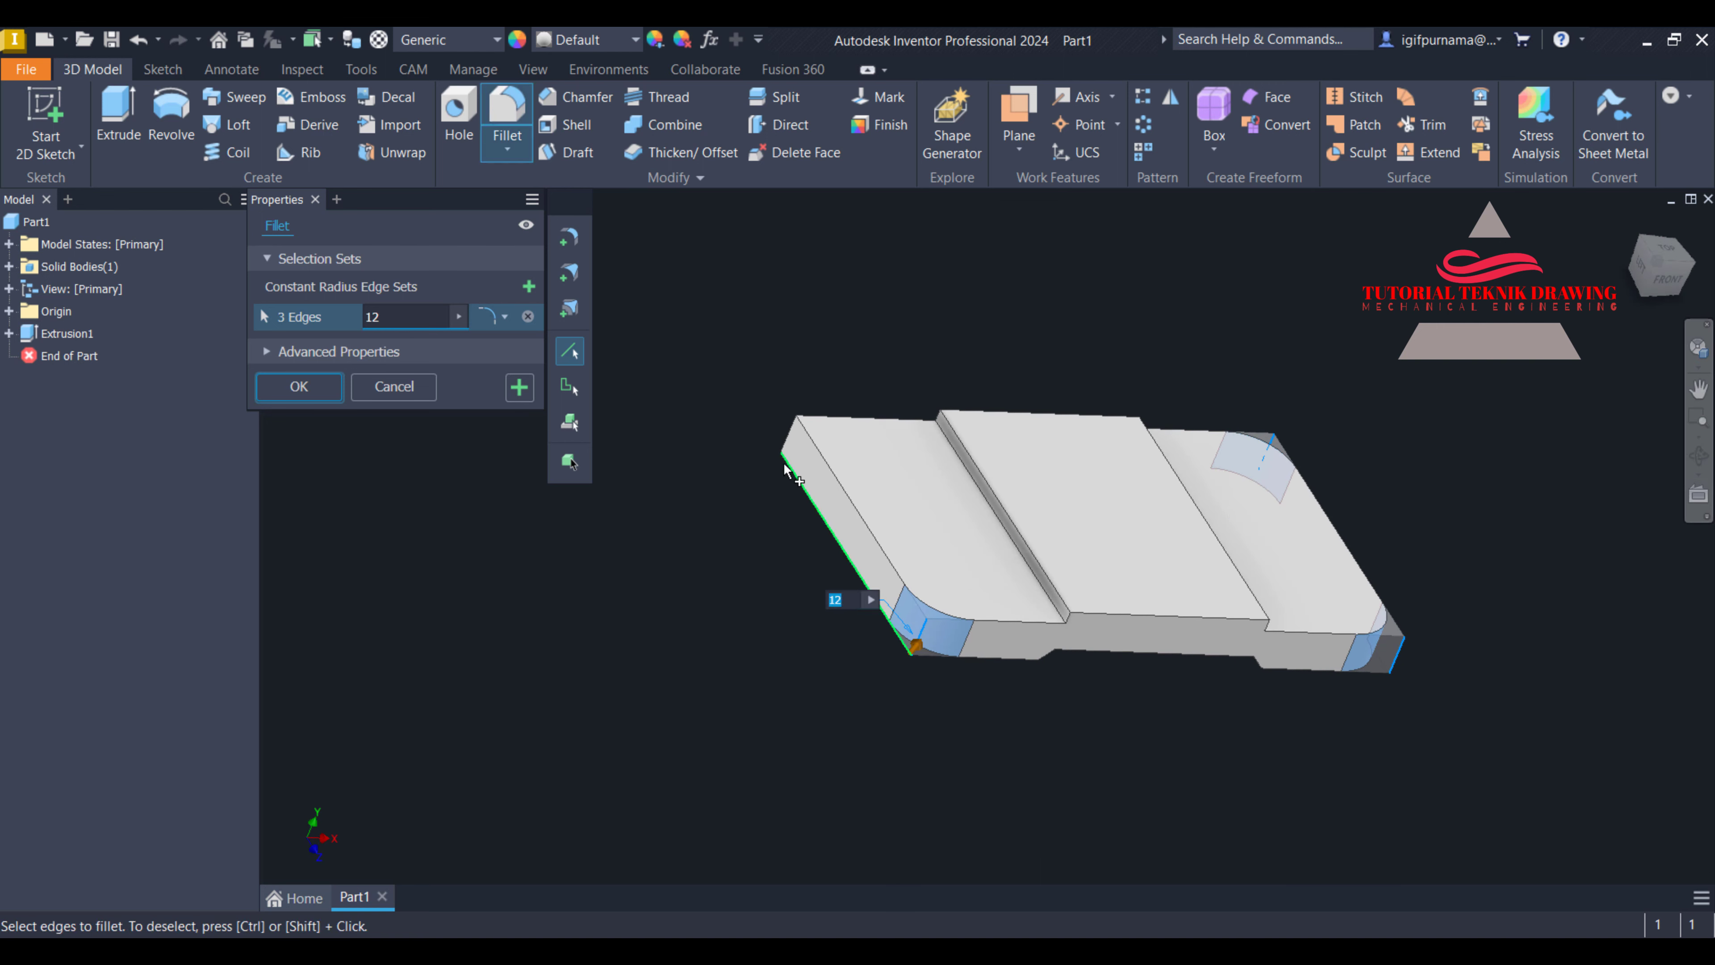
pyautogui.click(790, 464)
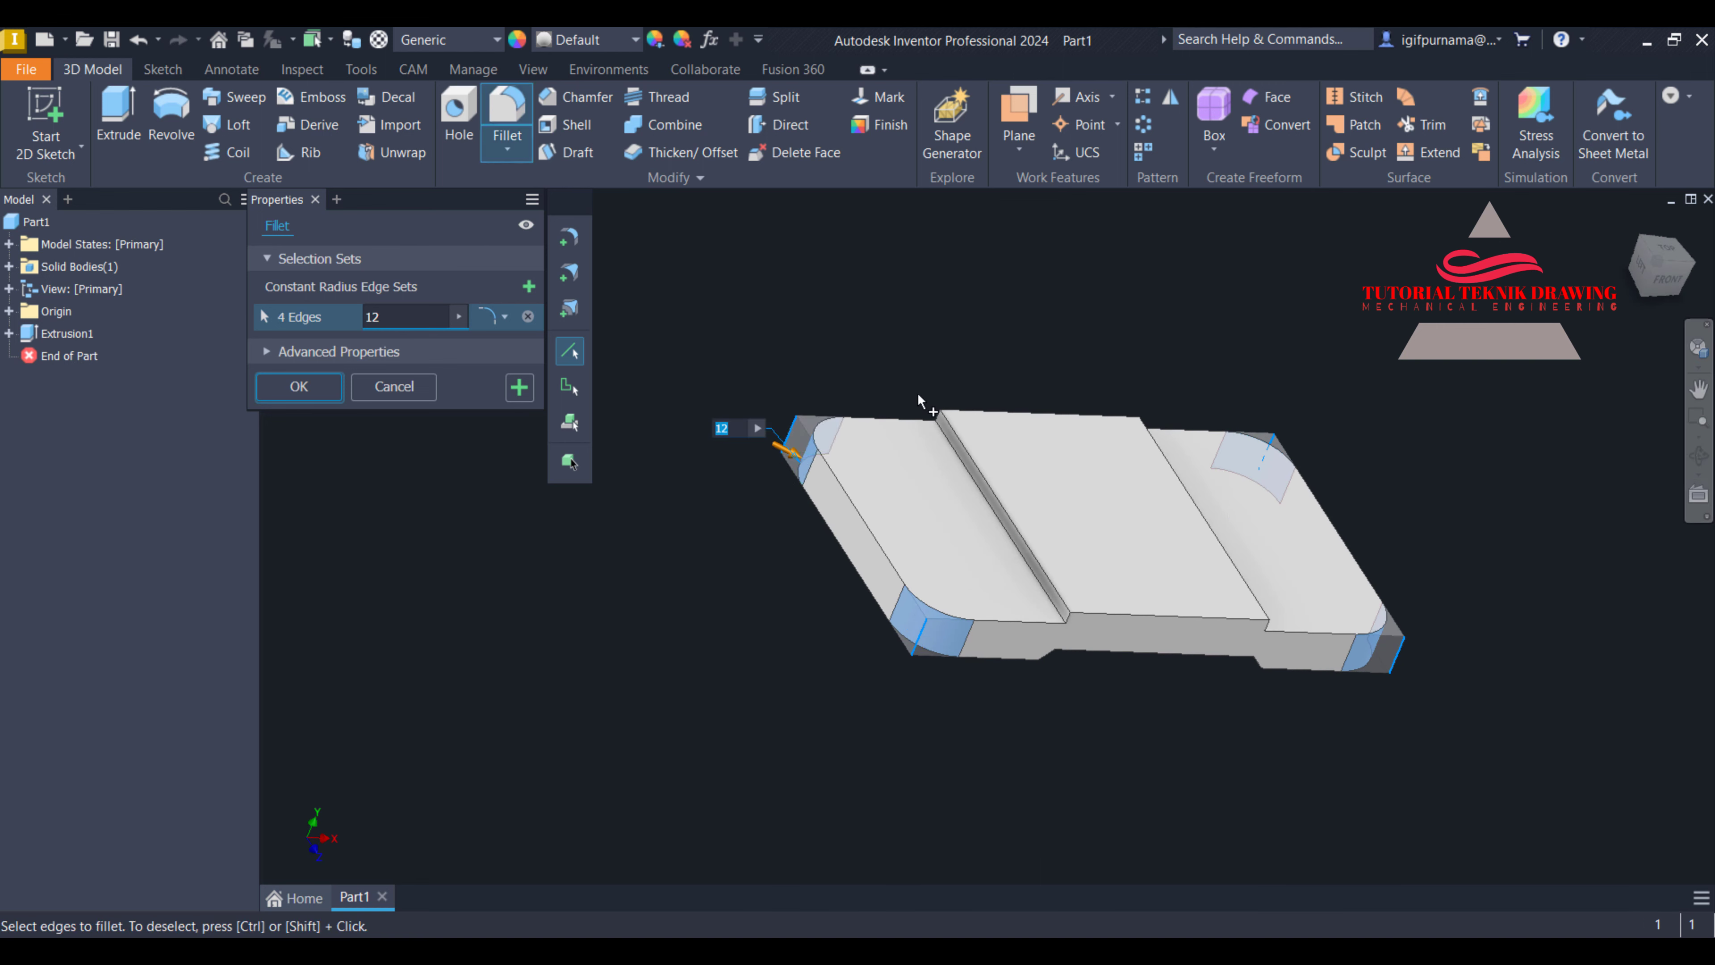
pyautogui.click(299, 386)
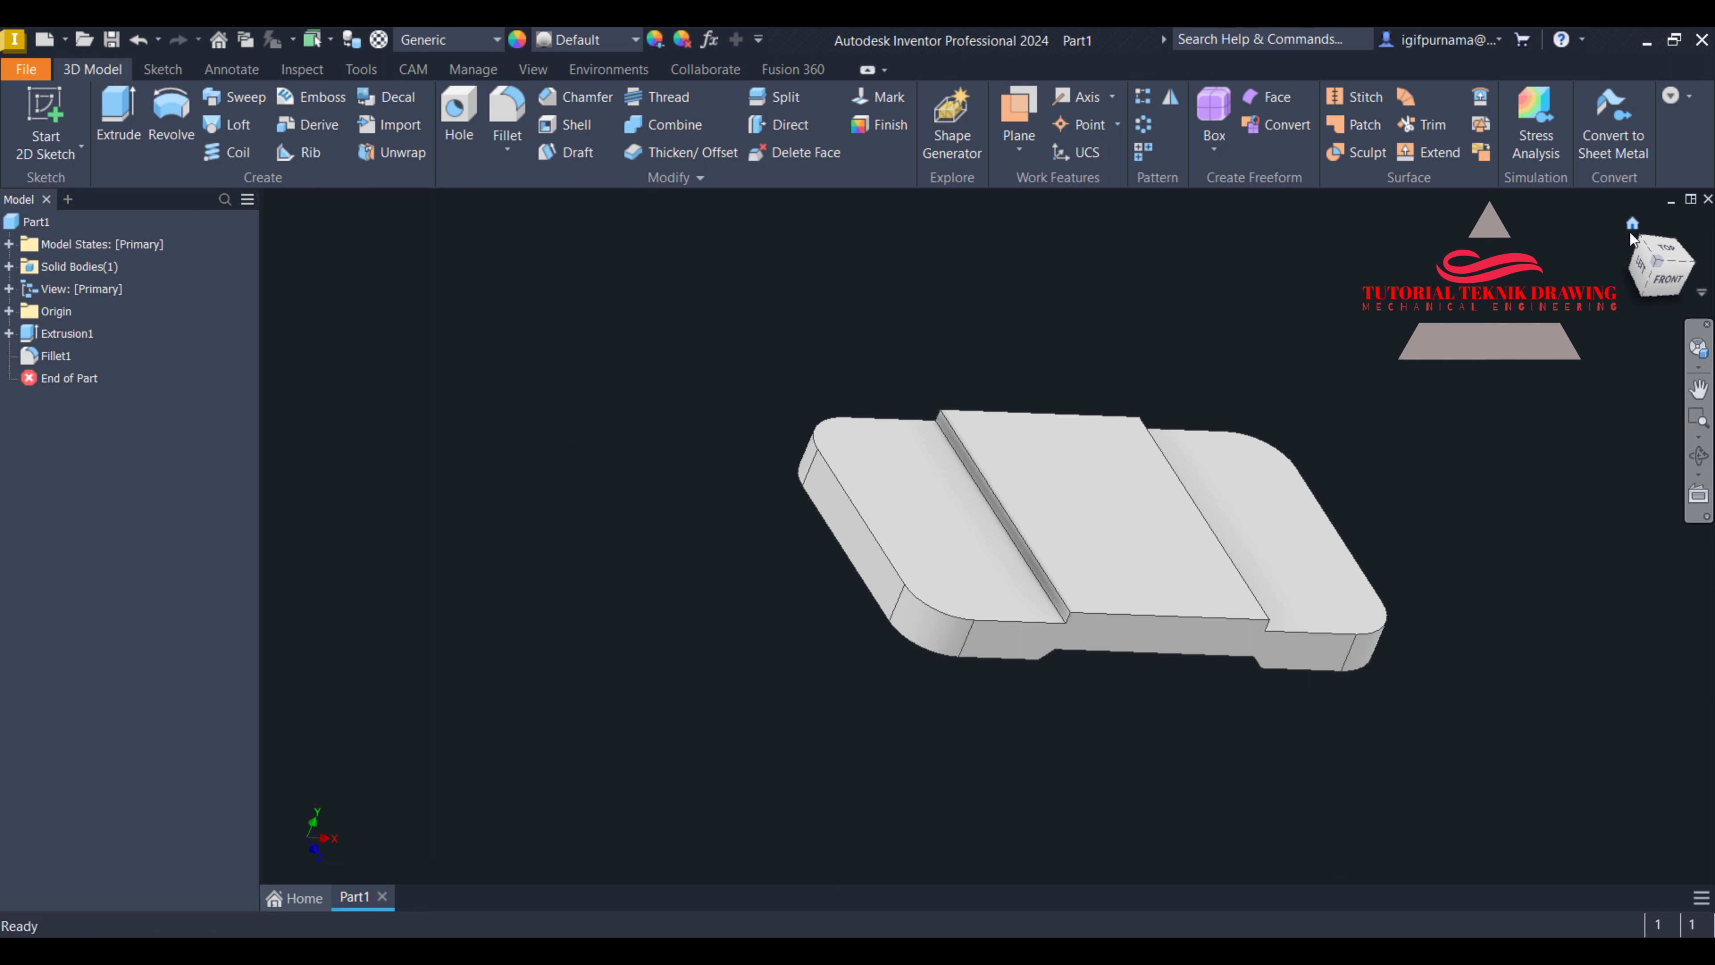
# Start a new sketch on the lower top face beside the raised pad, at the plate's right end
pyautogui.click(1632, 224)
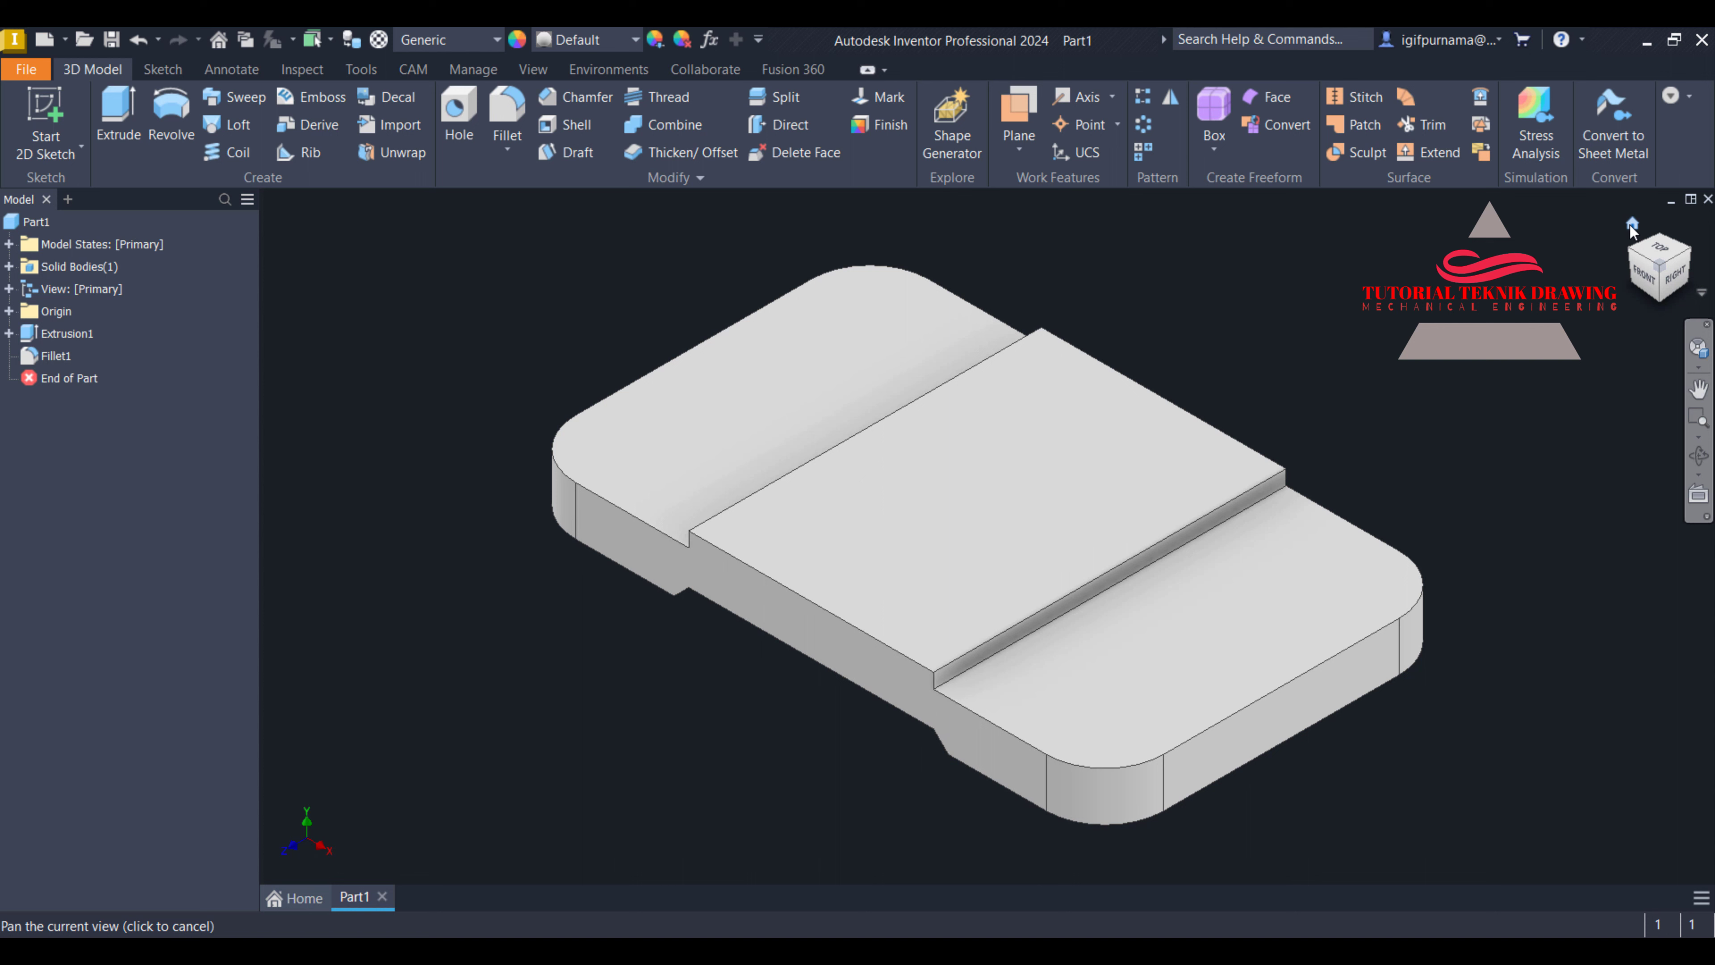
pyautogui.click(1221, 598)
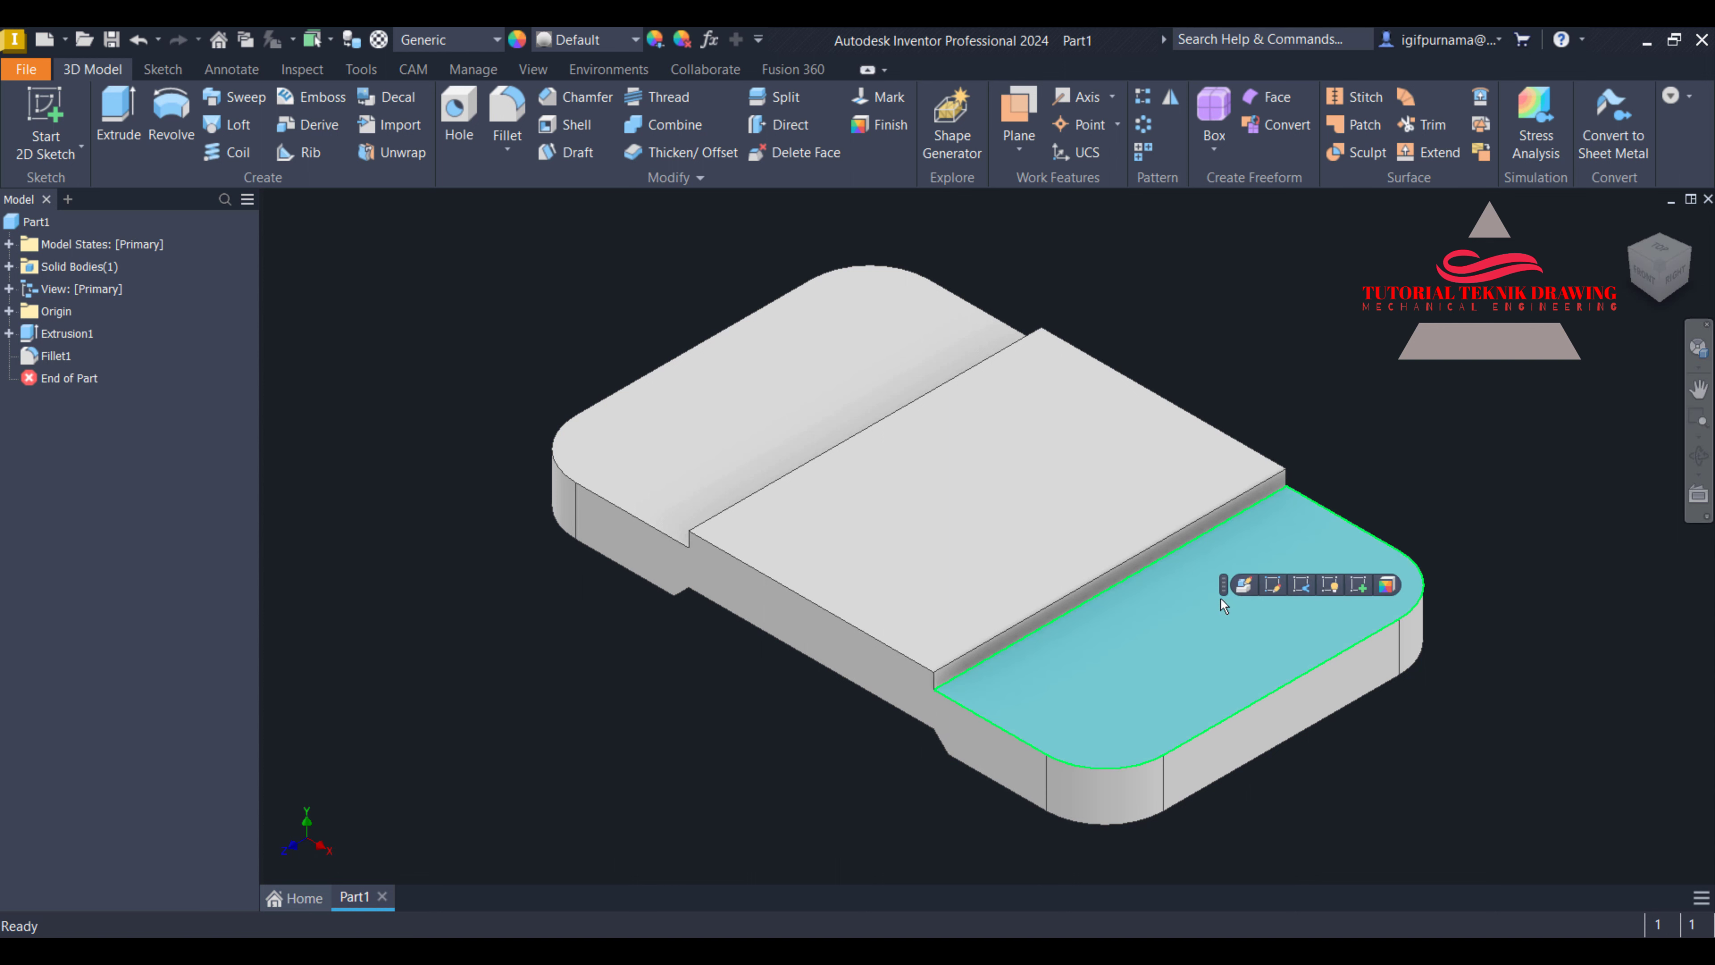
pyautogui.click(1359, 583)
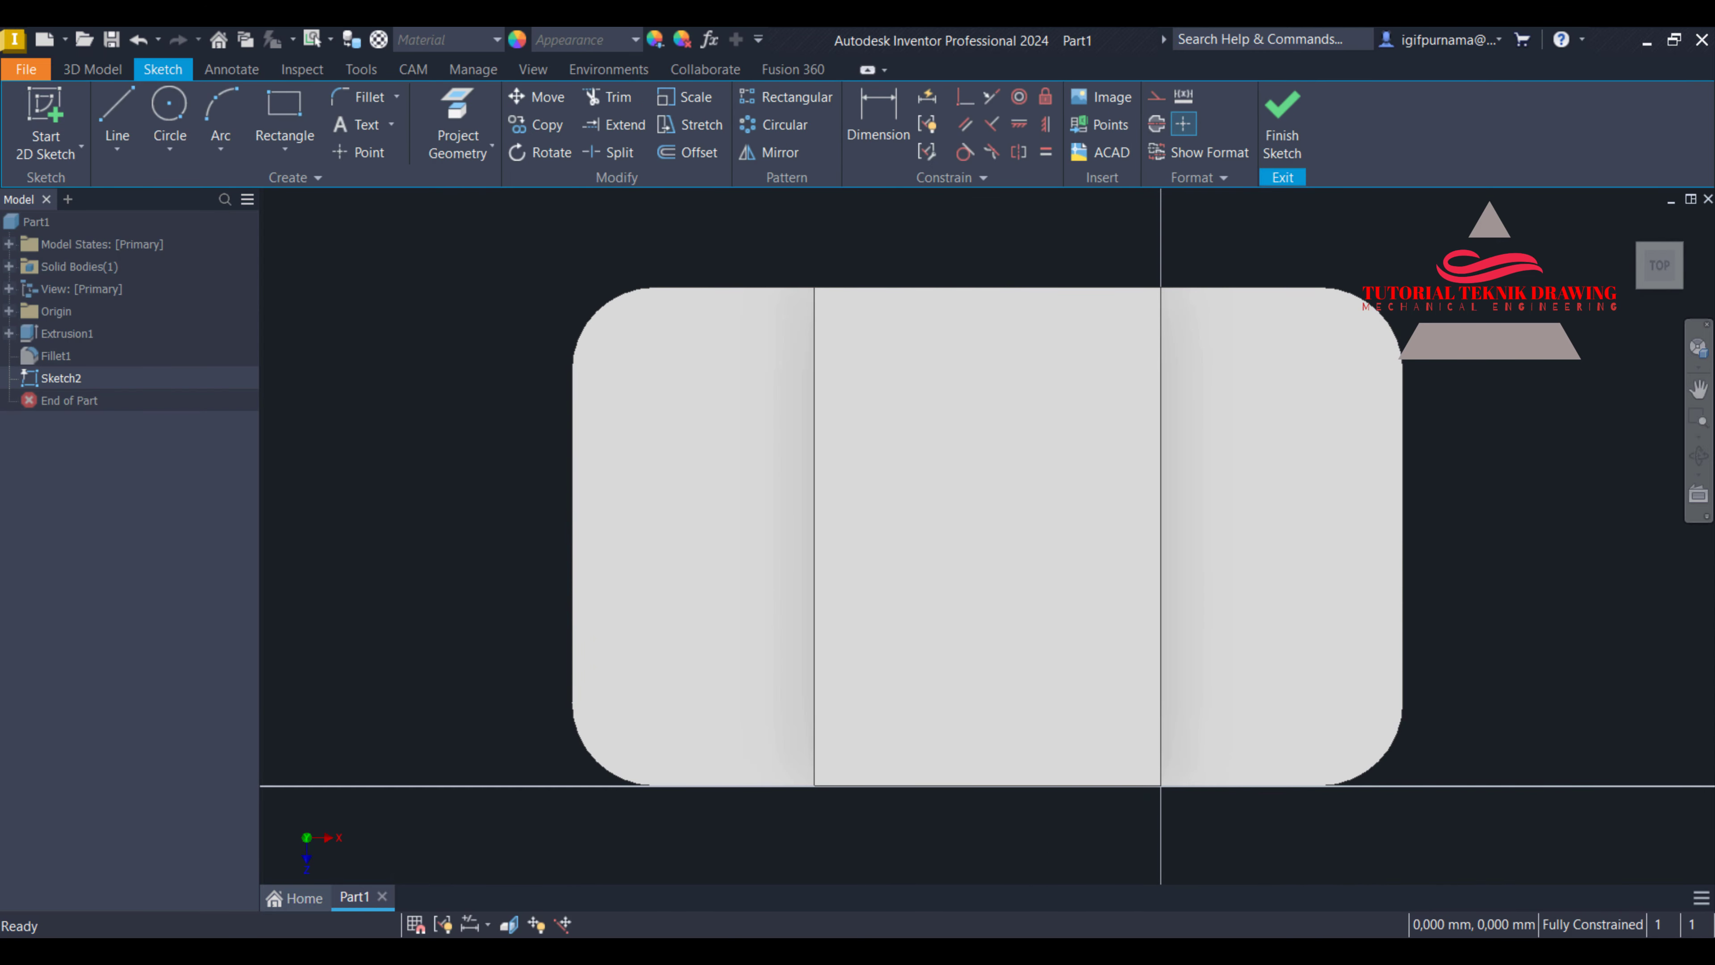
# Check the diameter and thread callout of the four corner holes in the reference drawing
pyautogui.hotkey('alt', 'Tab')
pyautogui.scroll(-1, 1199, 700)
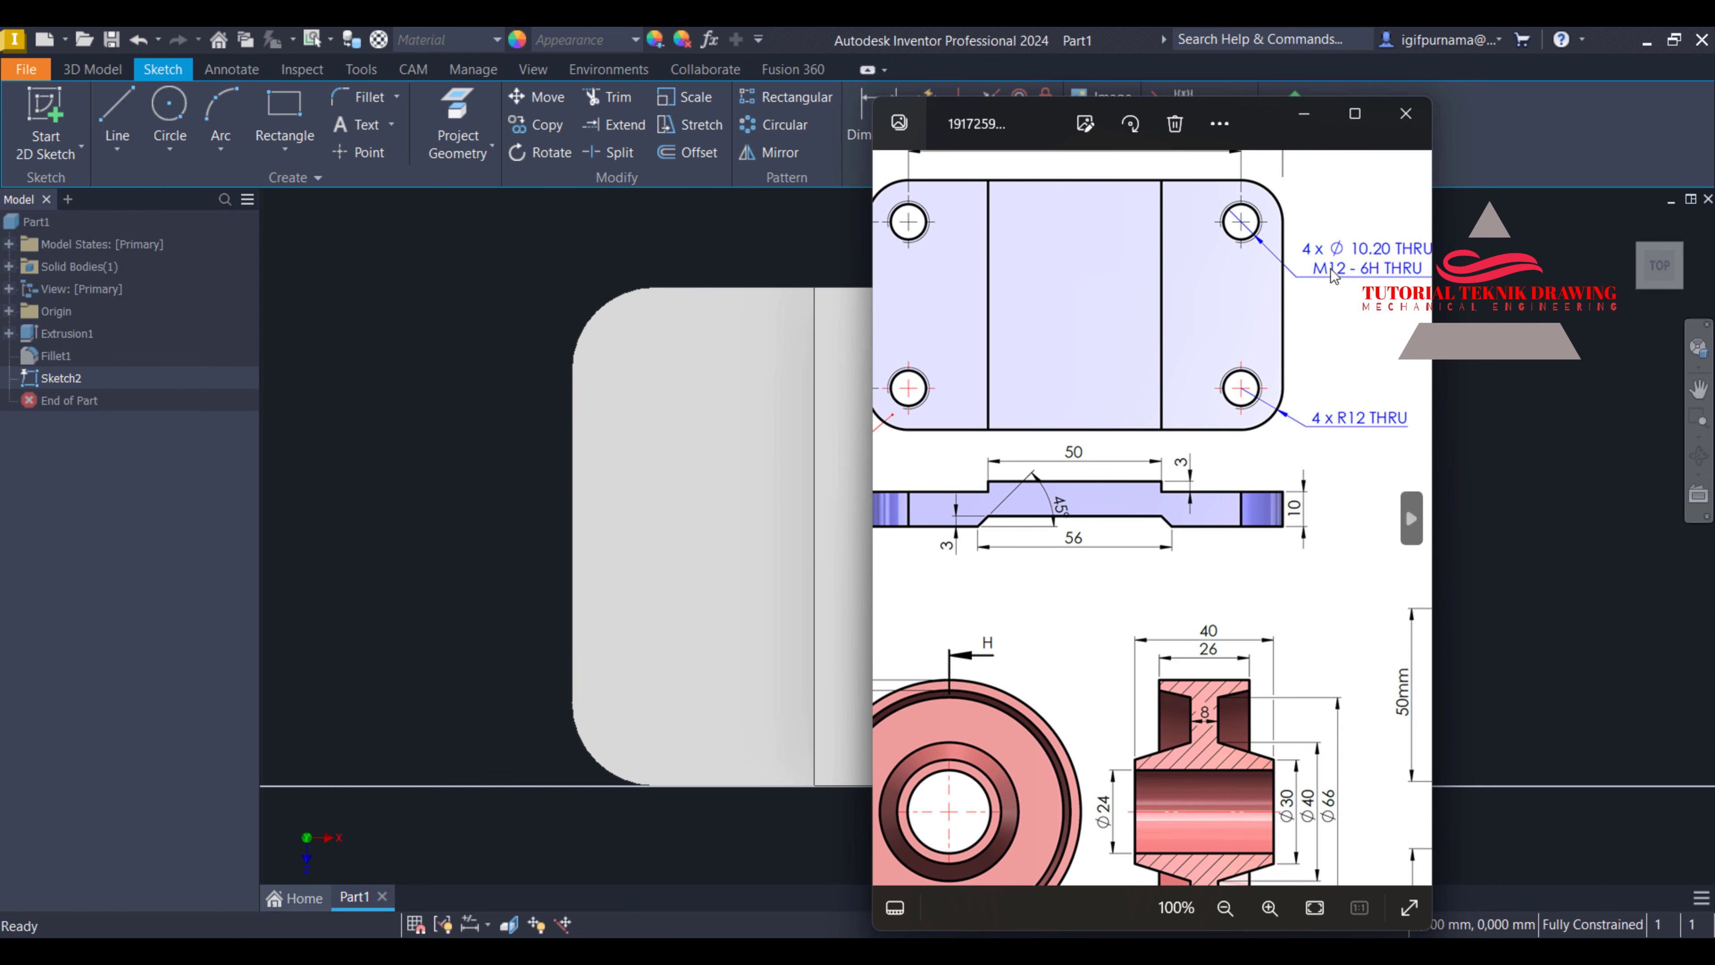
pyautogui.moveTo(1327, 272); pyautogui.dragTo(1288, 268)
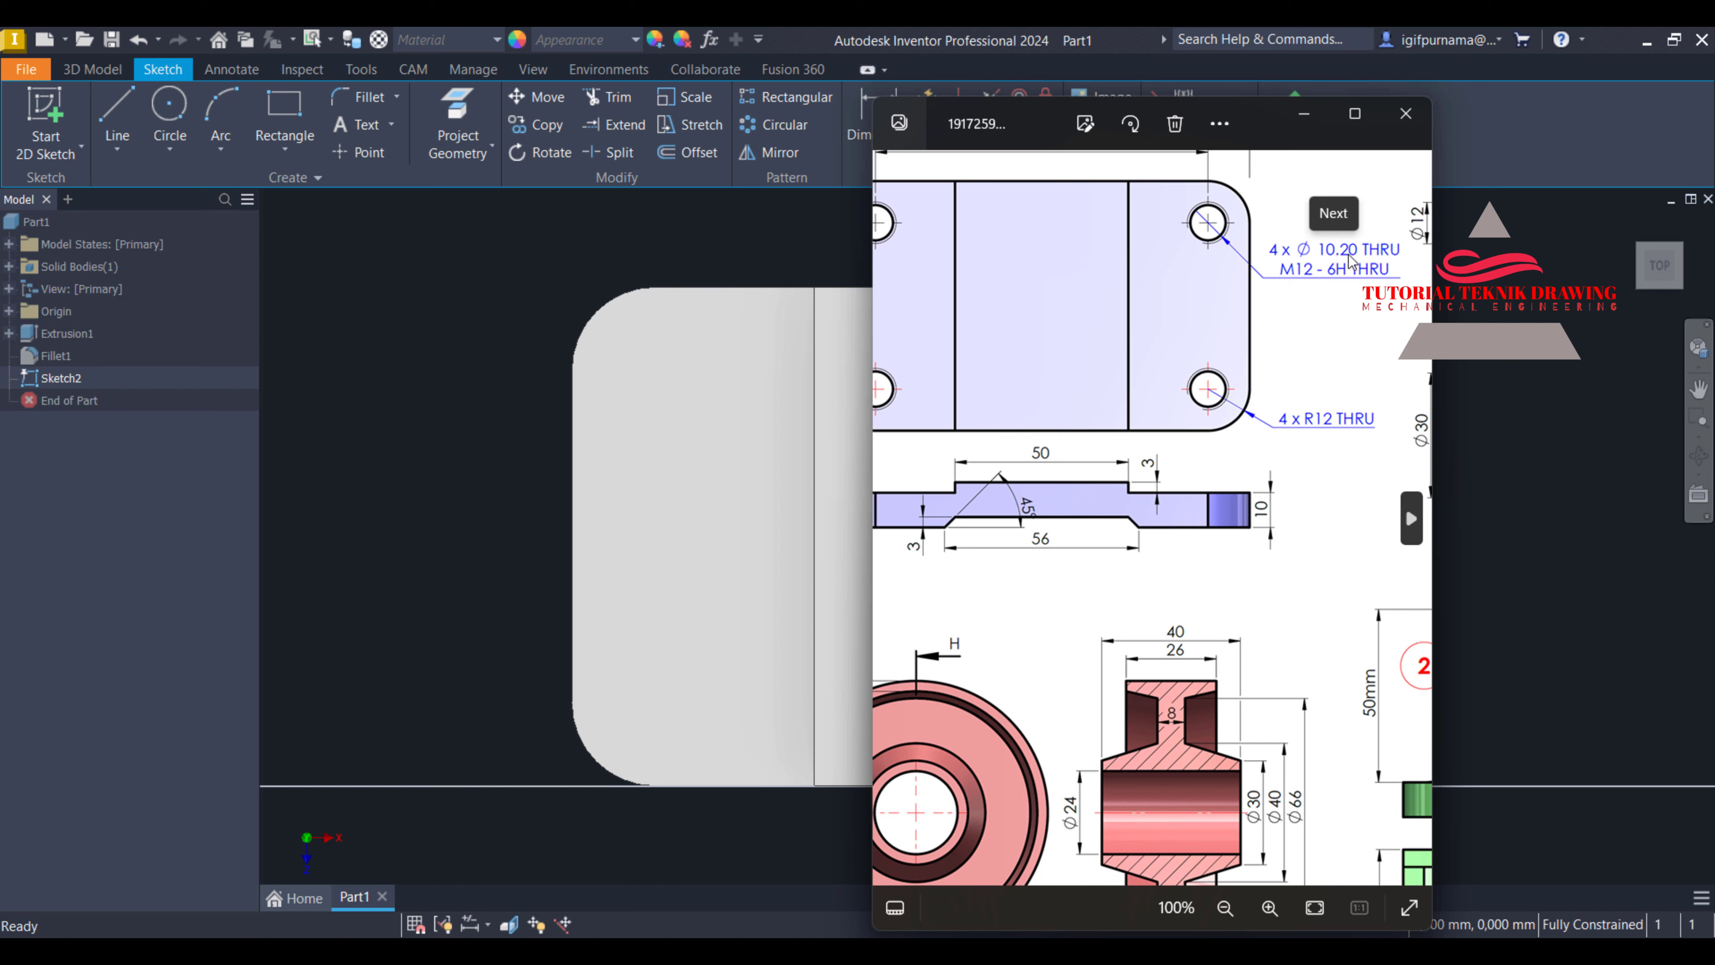
pyautogui.scroll(5, 1325, 269)
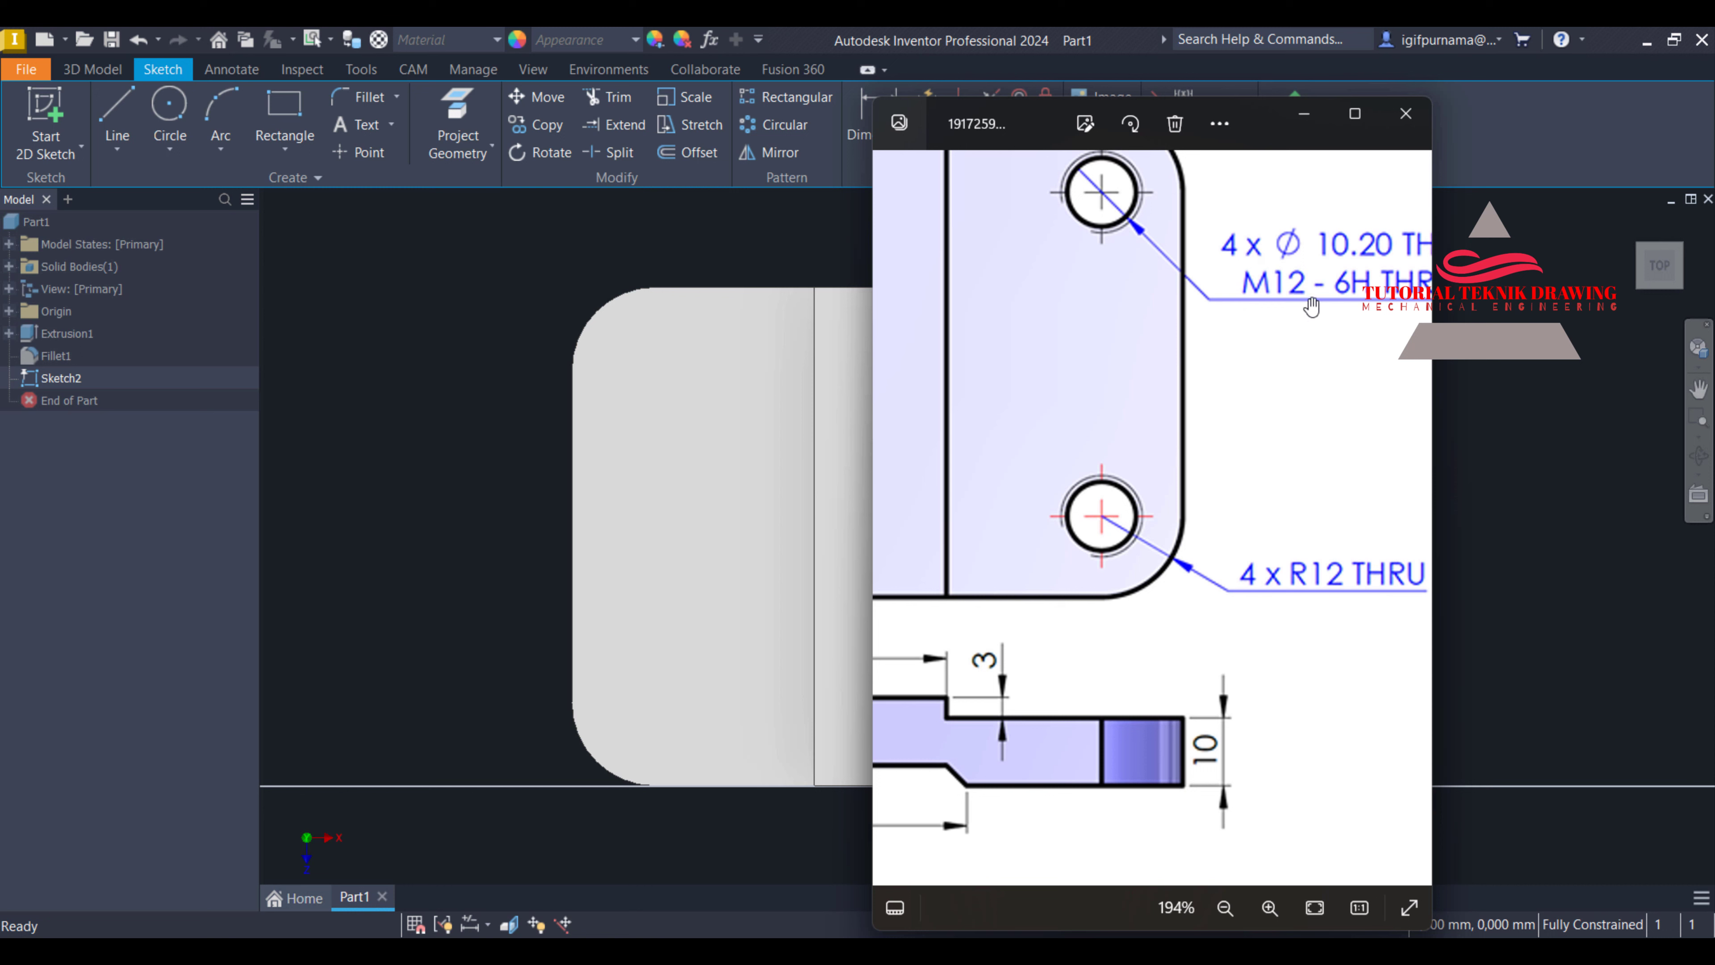
pyautogui.click(1304, 114)
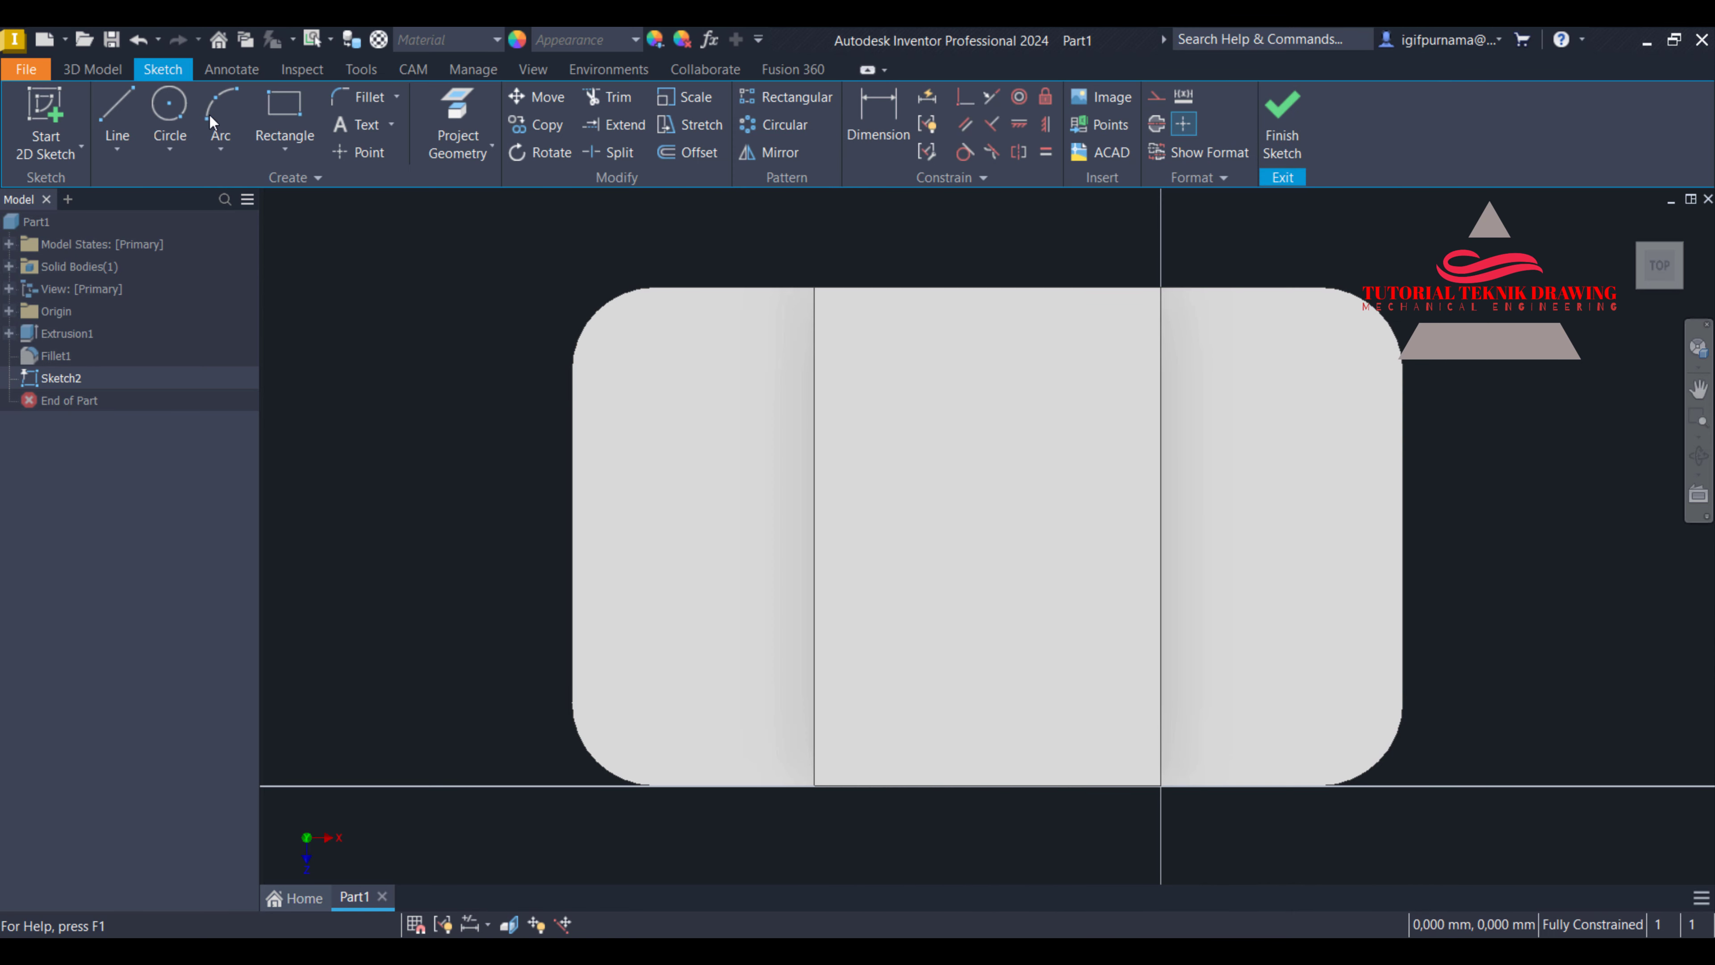
# Draw a 10.2 mm diameter circle centred on the plate's upper-right corner arc
pyautogui.click(169, 113)
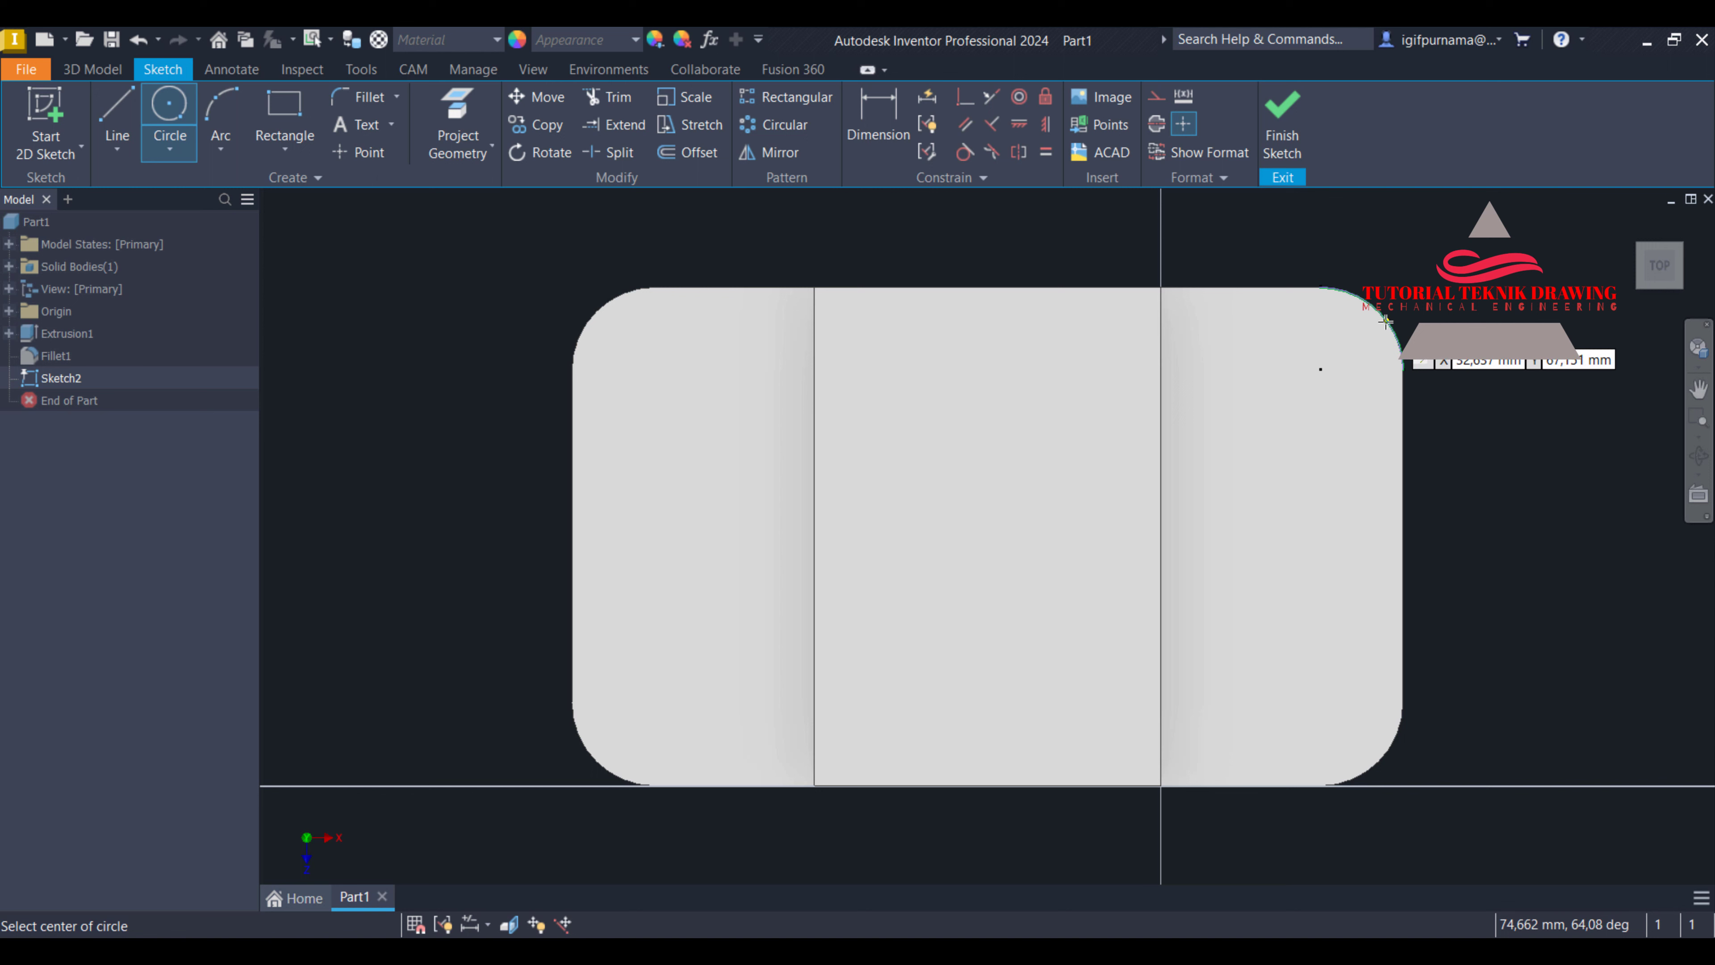
pyautogui.click(1321, 369)
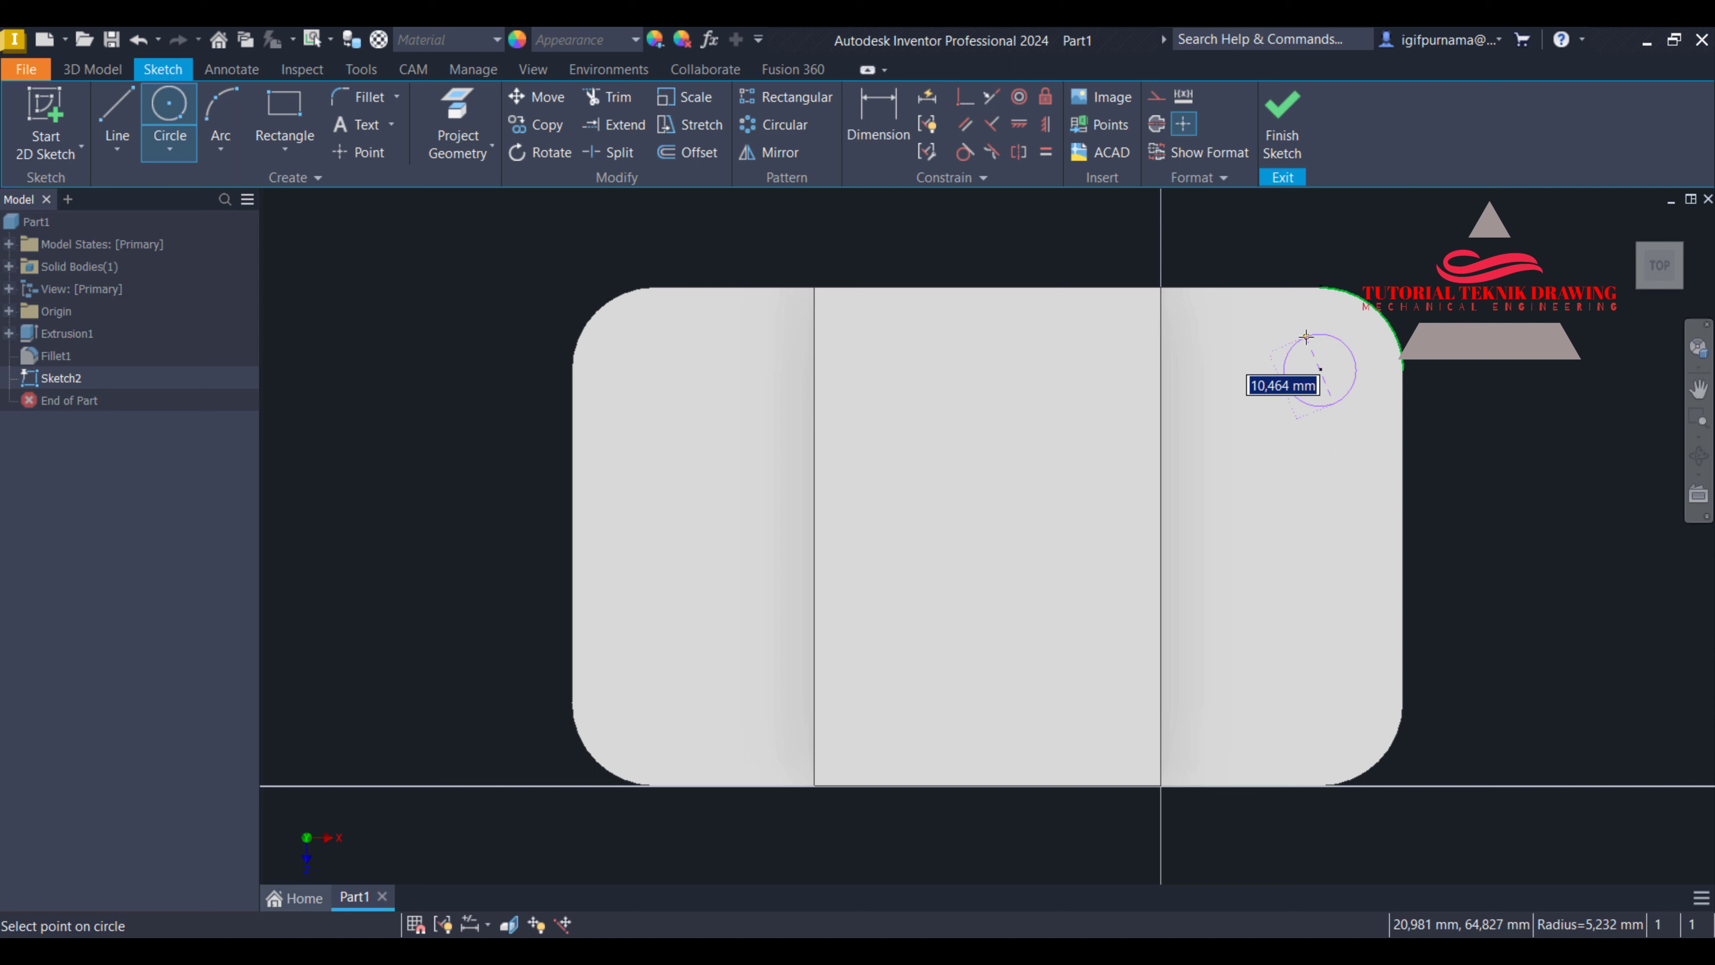
pyautogui.write('10.')
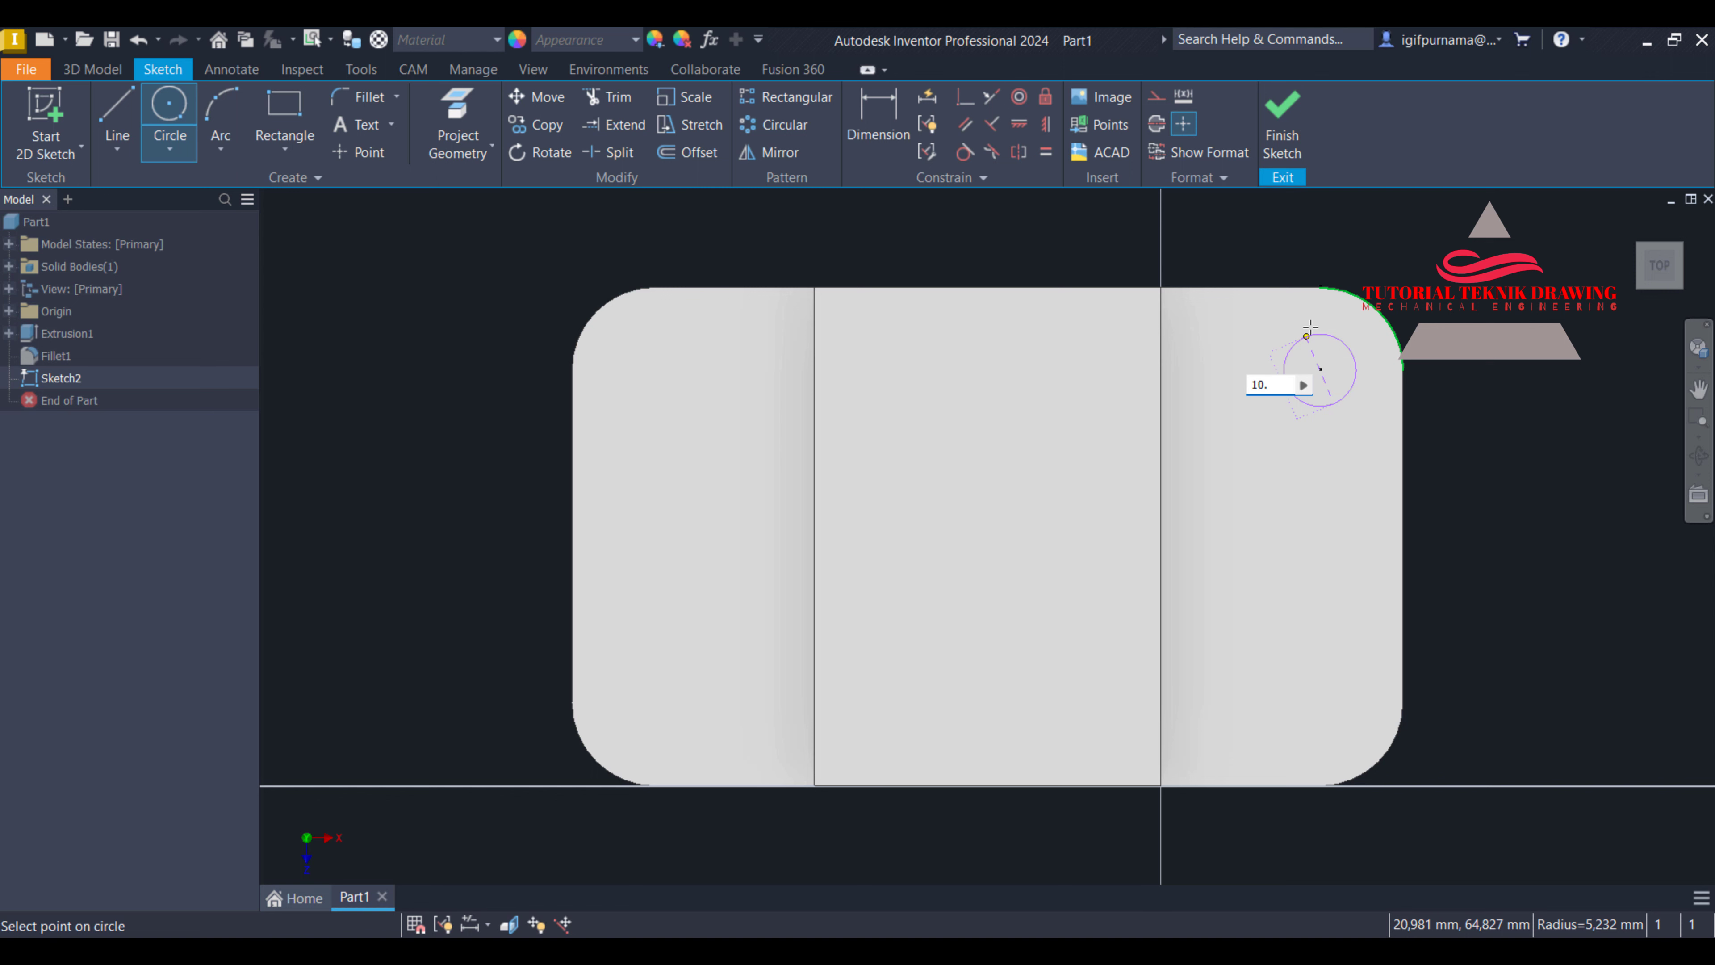
pyautogui.hotkey('alt', 'Tab')
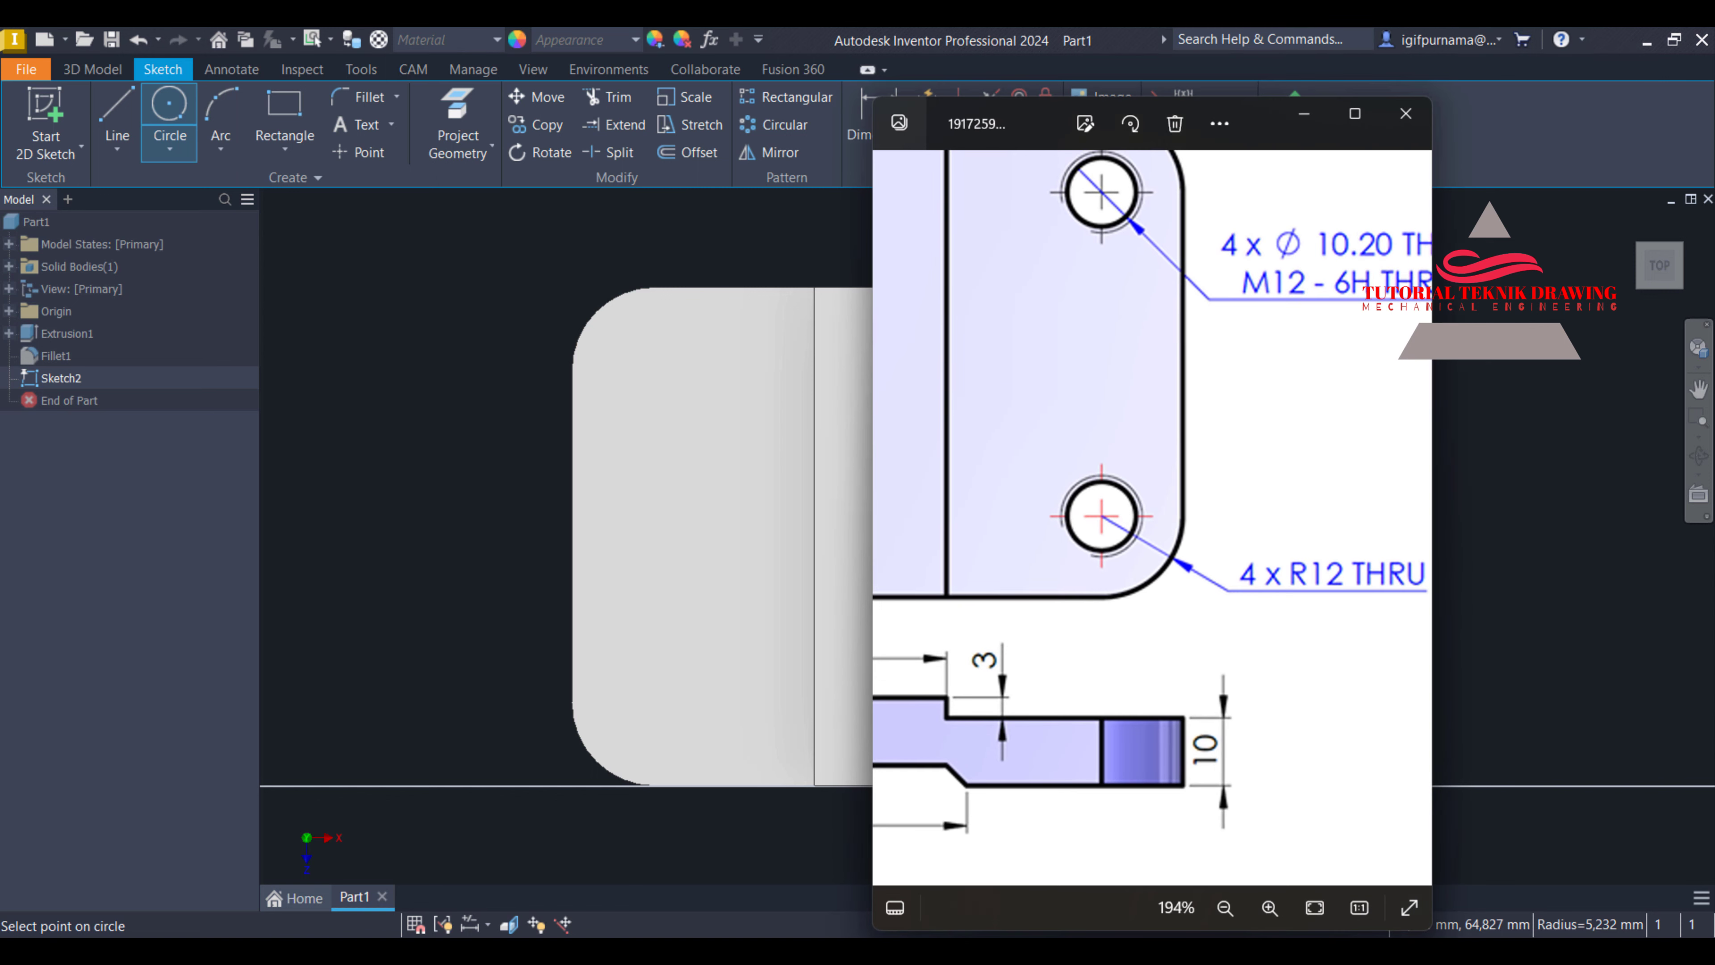
pyautogui.hotkey('alt', 'Tab')
pyautogui.write('.')
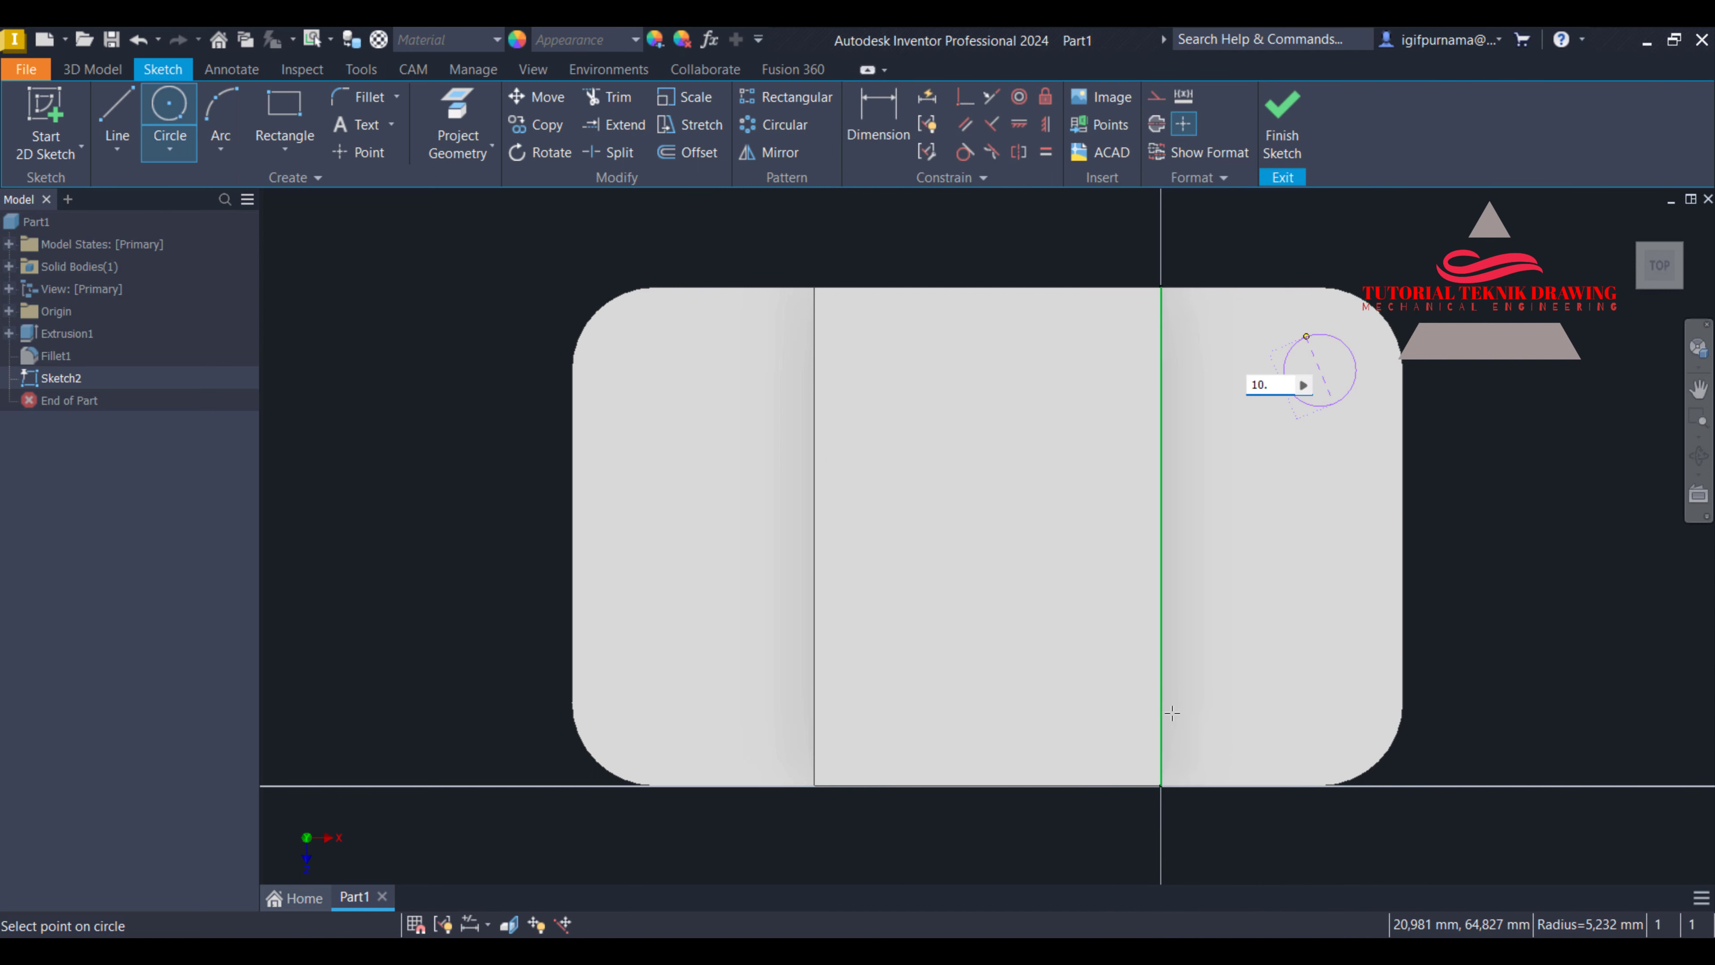
pyautogui.write('200')
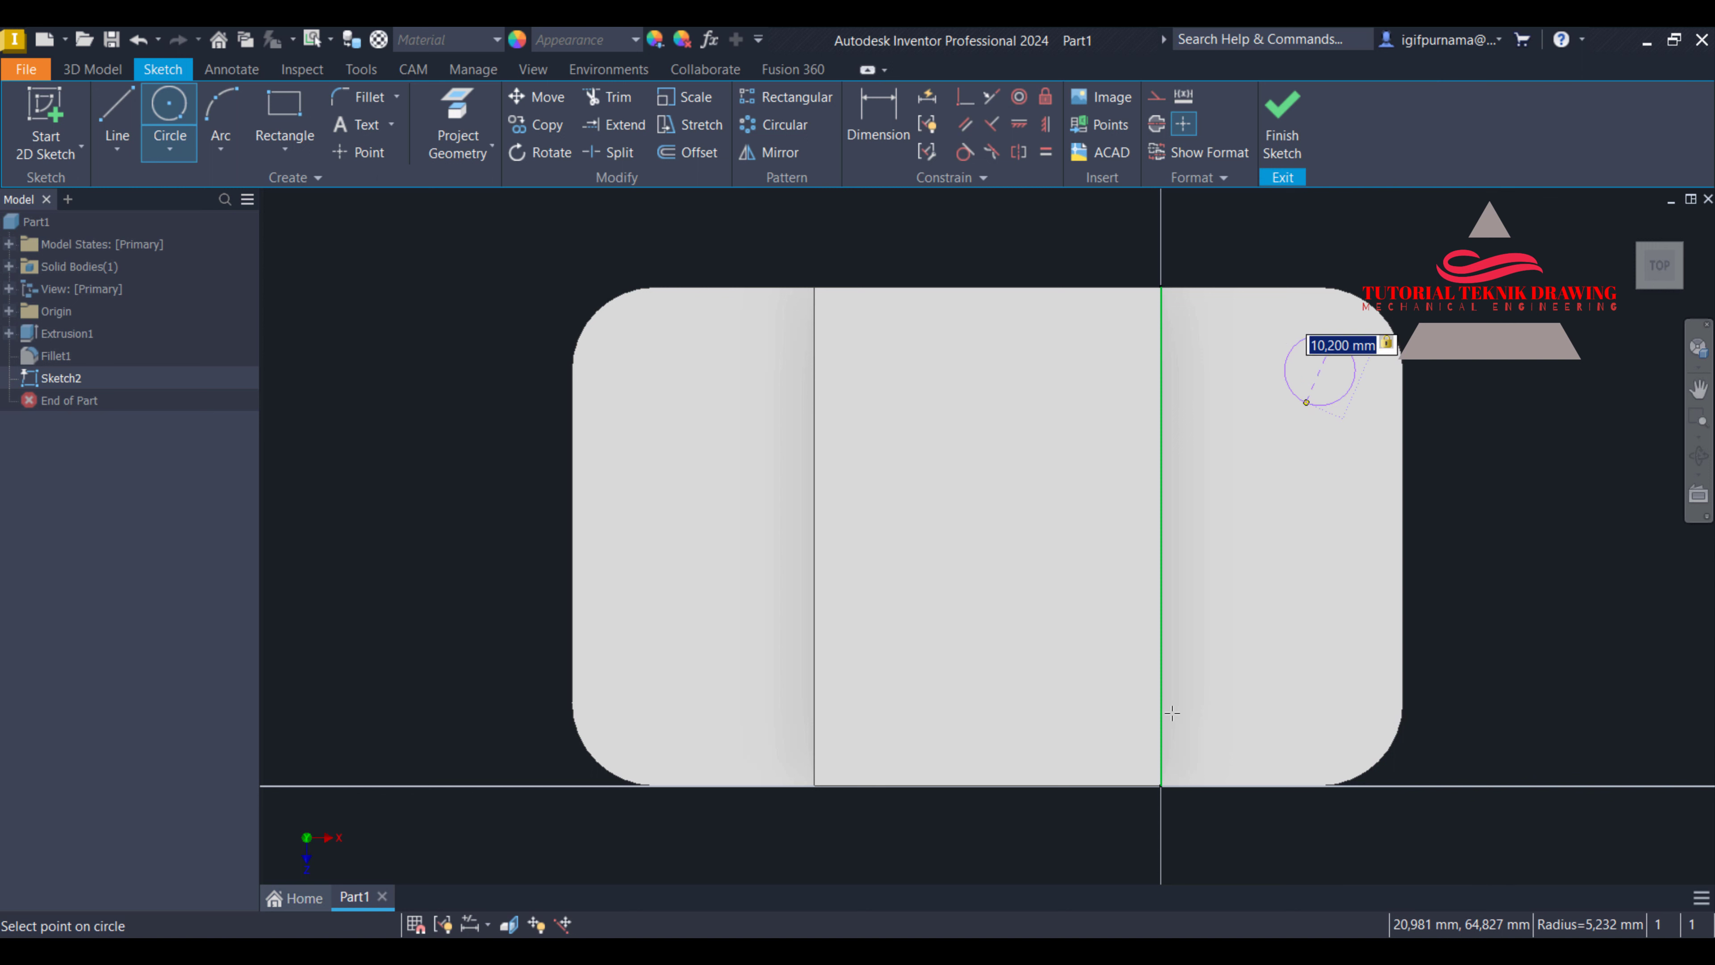
pyautogui.press('Return')
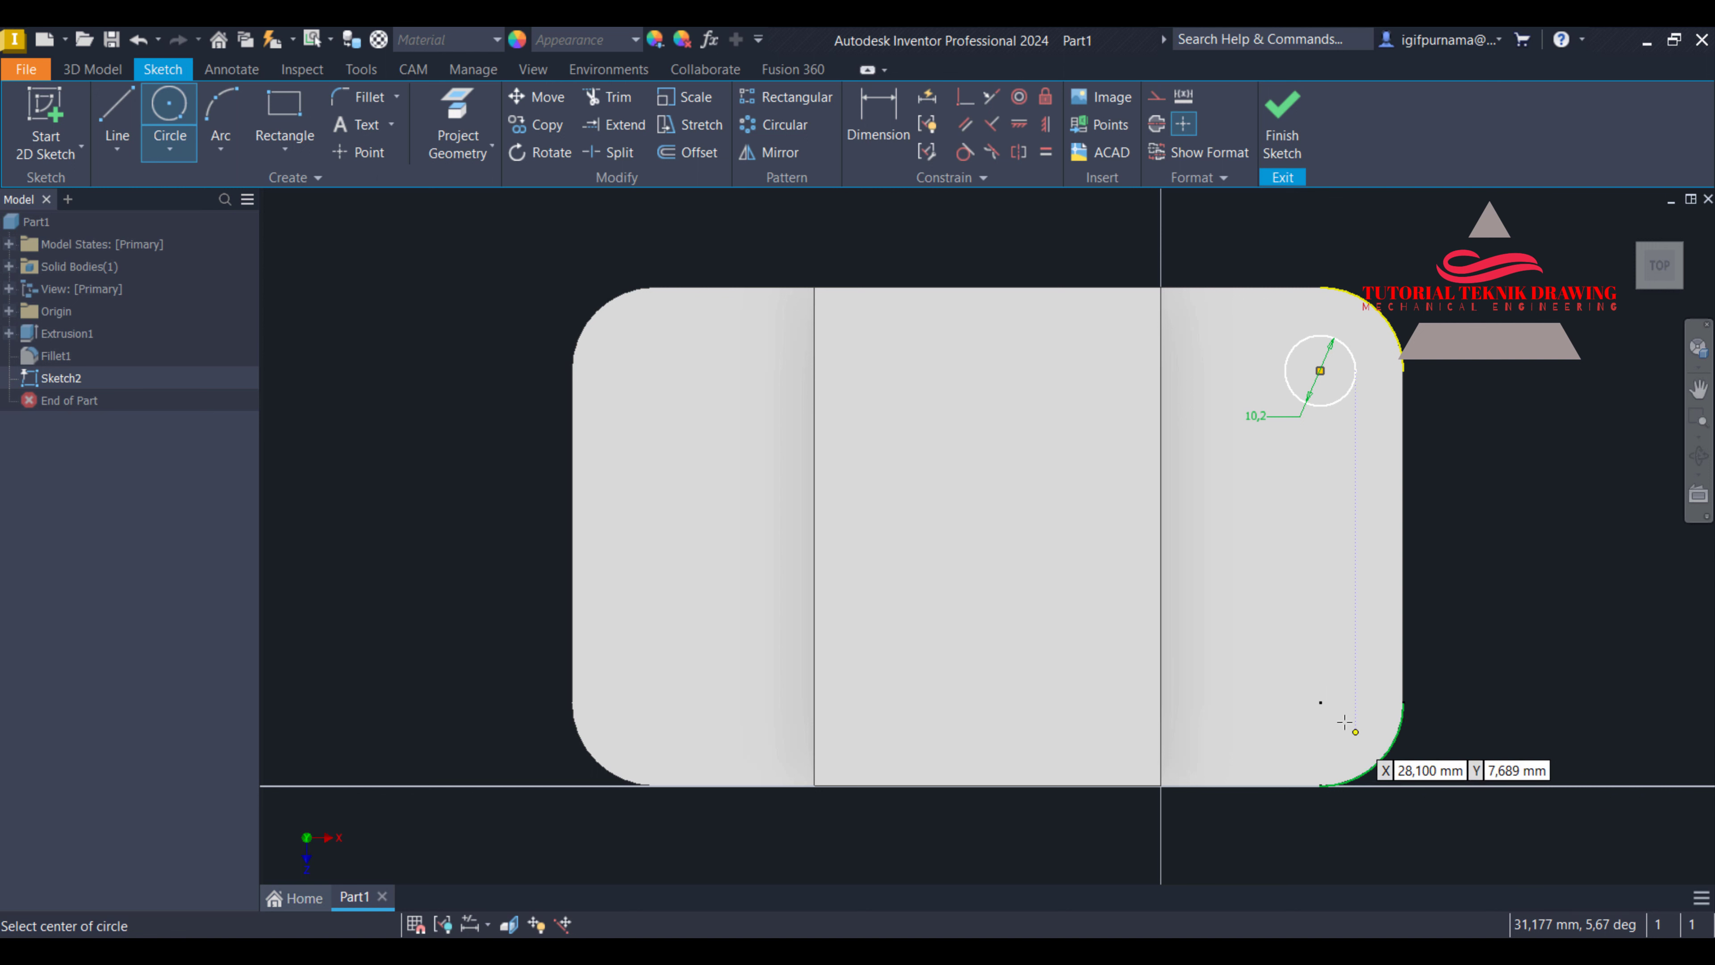
# Draw a 10.2 mm diameter circle centred on the plate's lower-right corner arc and end the circle command
pyautogui.click(1320, 702)
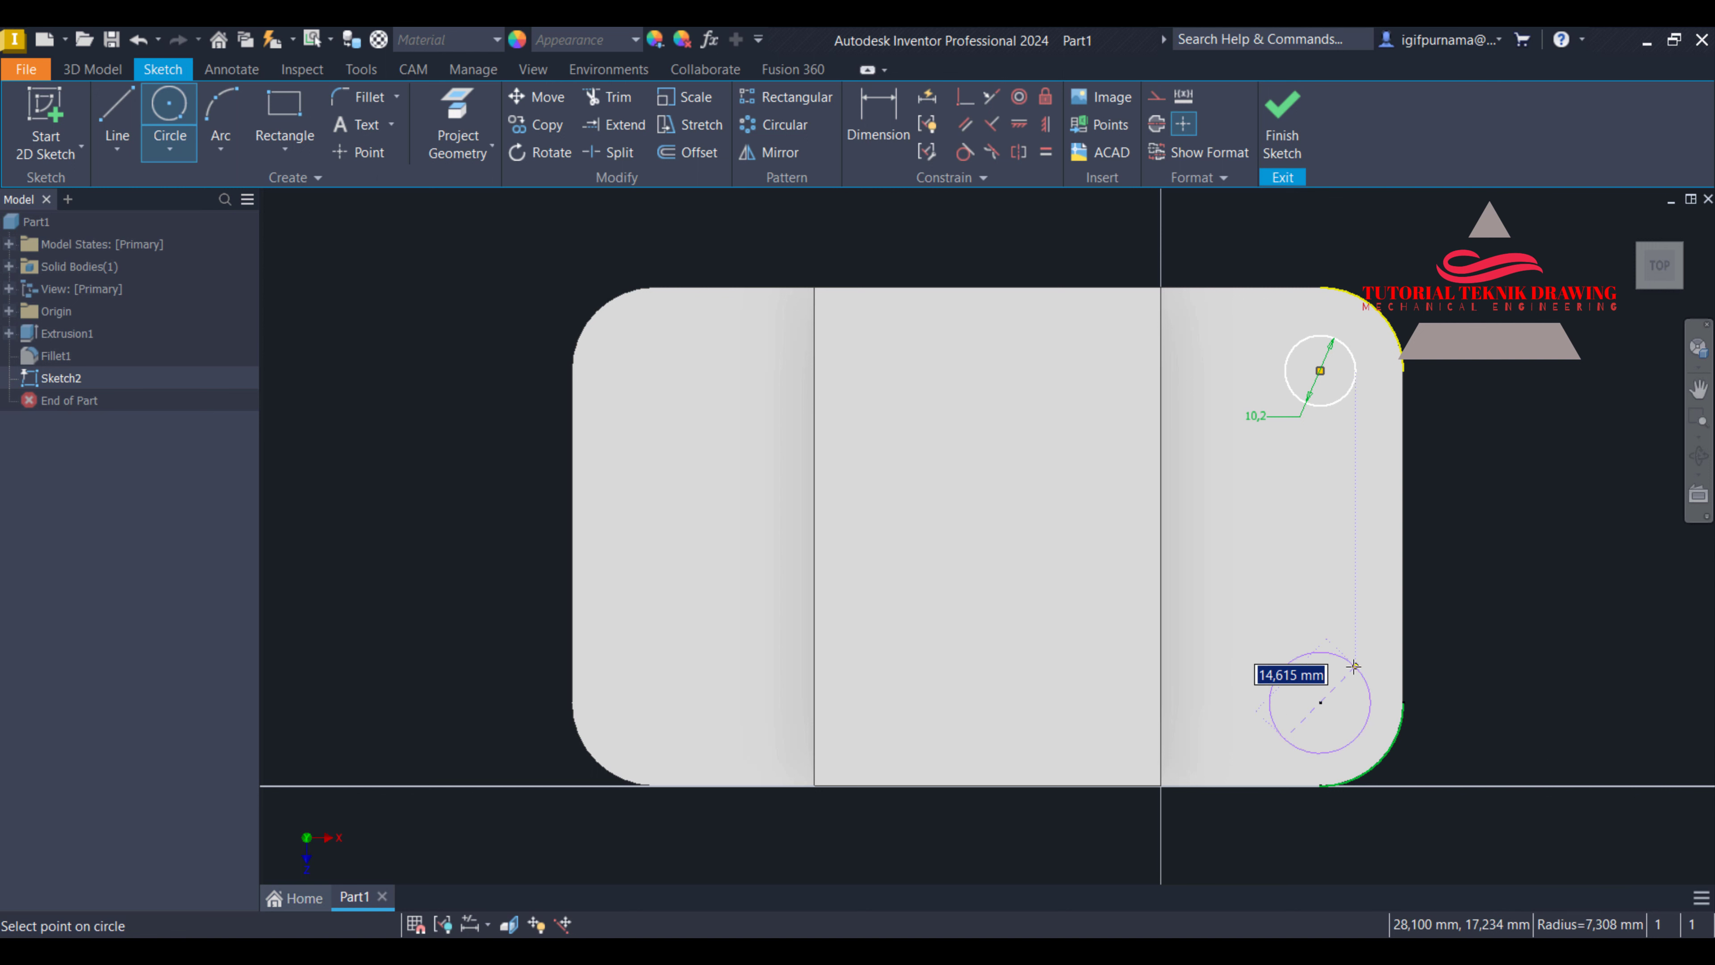
pyautogui.write('1')
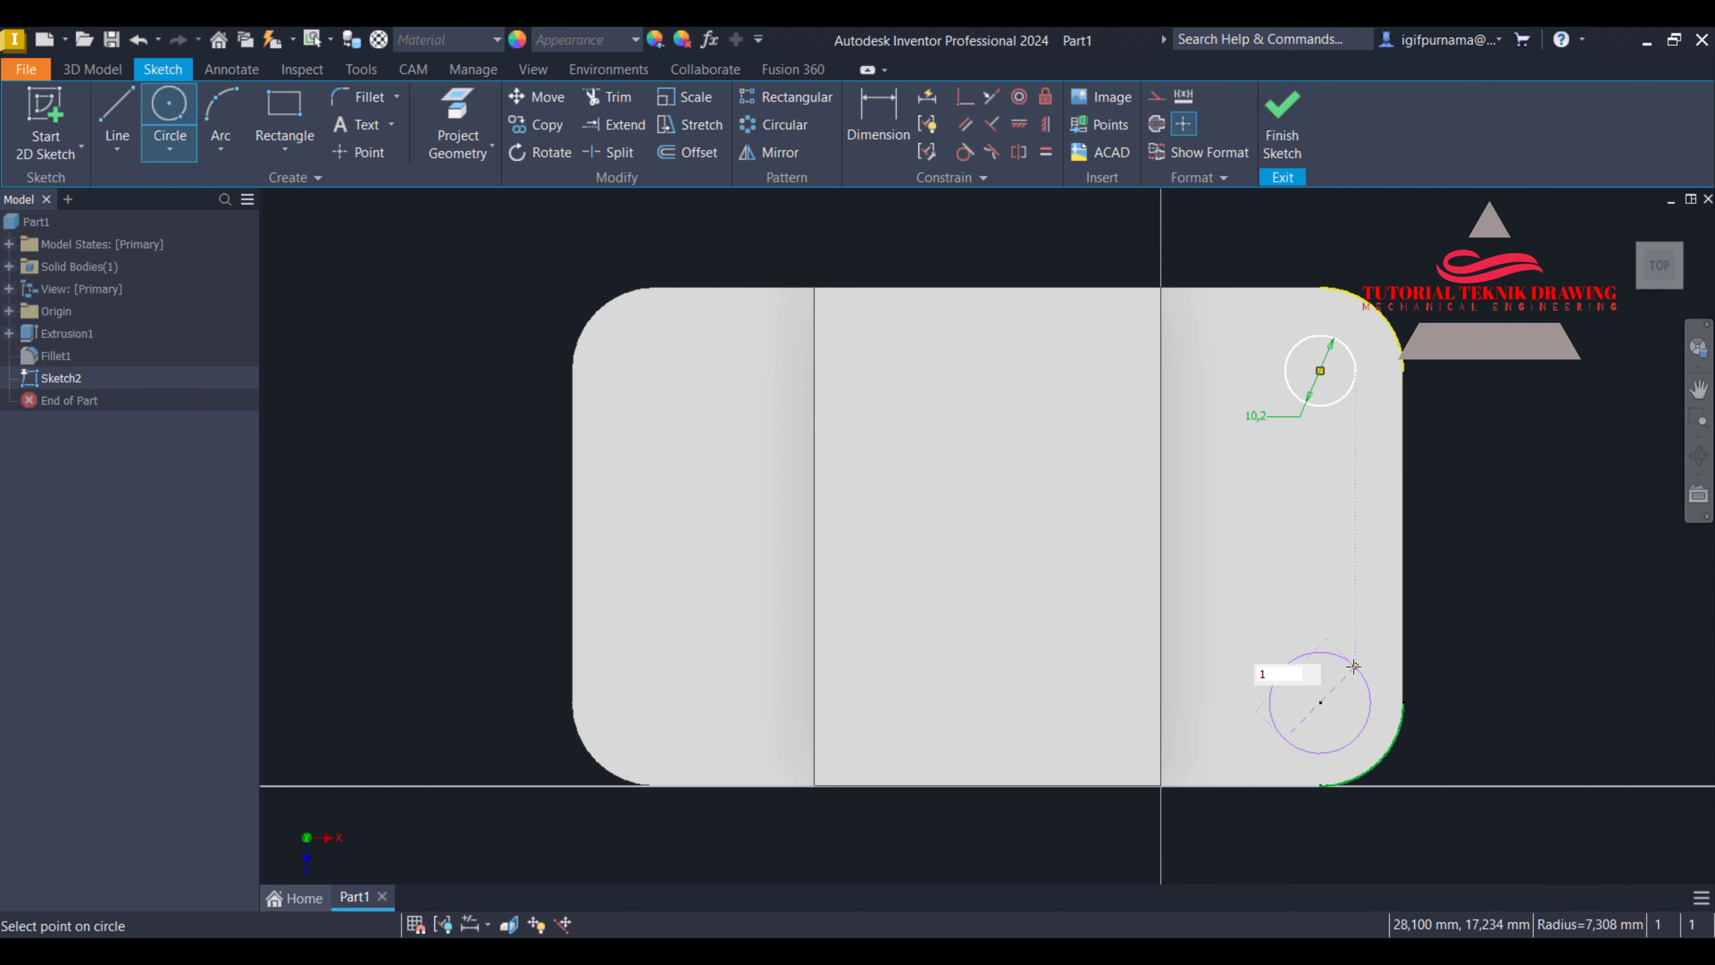
pyautogui.write('0.20')
pyautogui.press('Return')
pyautogui.rightClick(1480, 616)
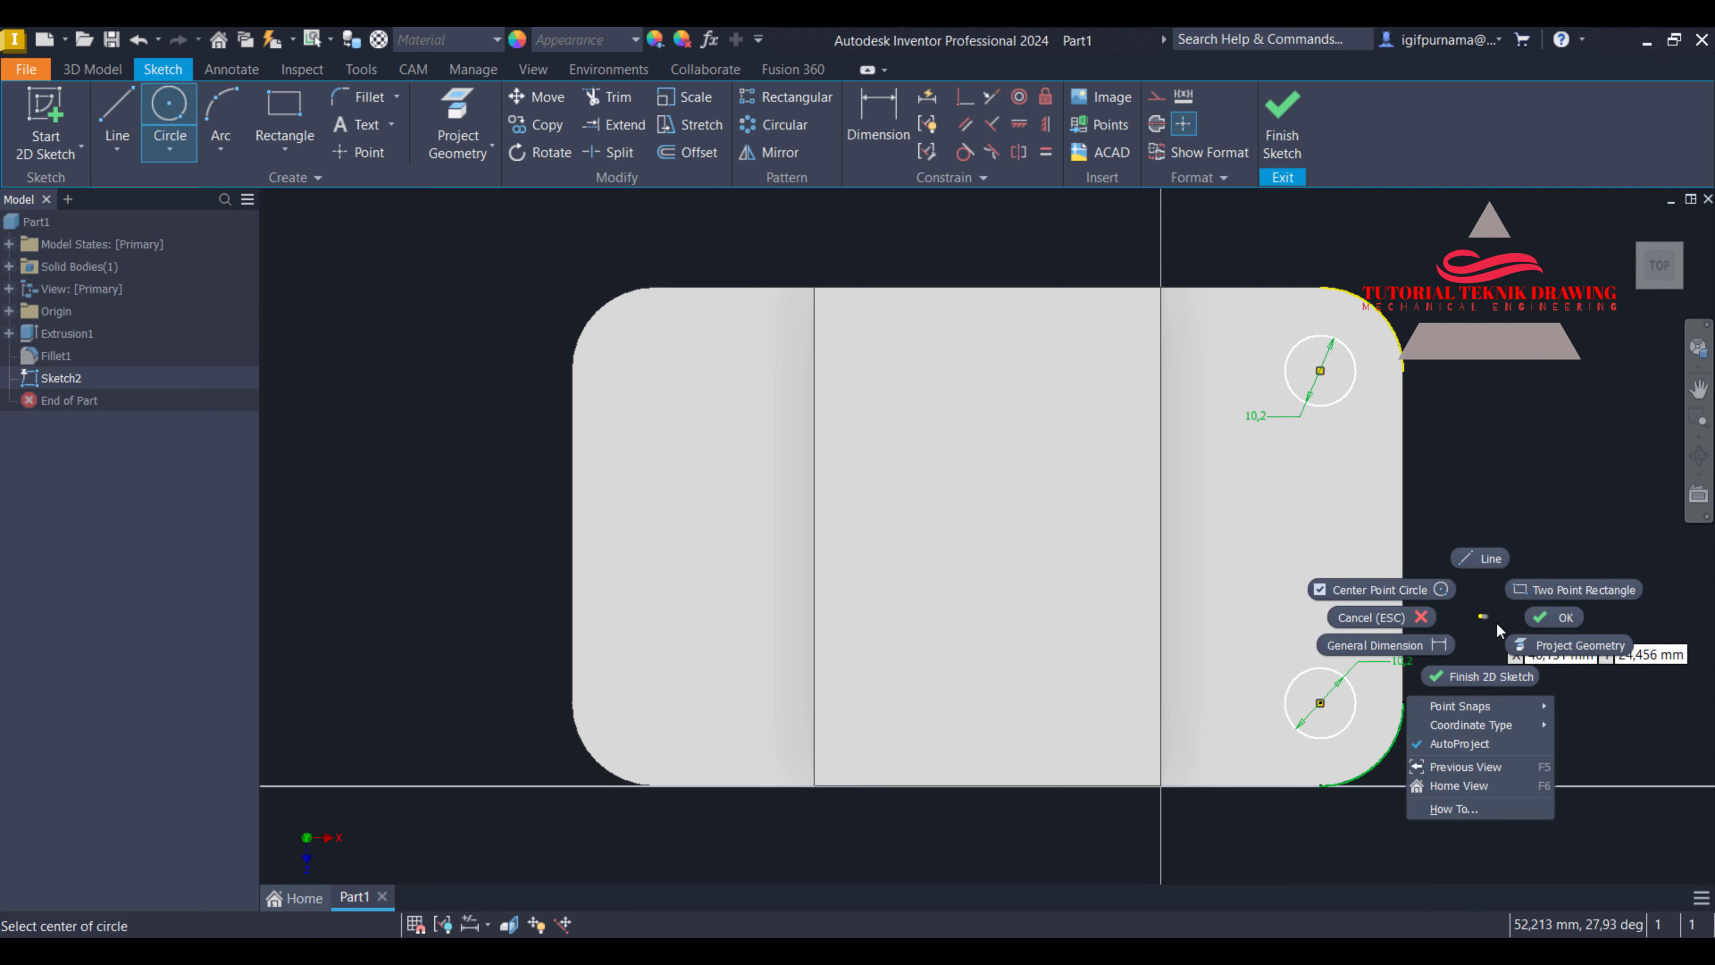
pyautogui.click(1547, 618)
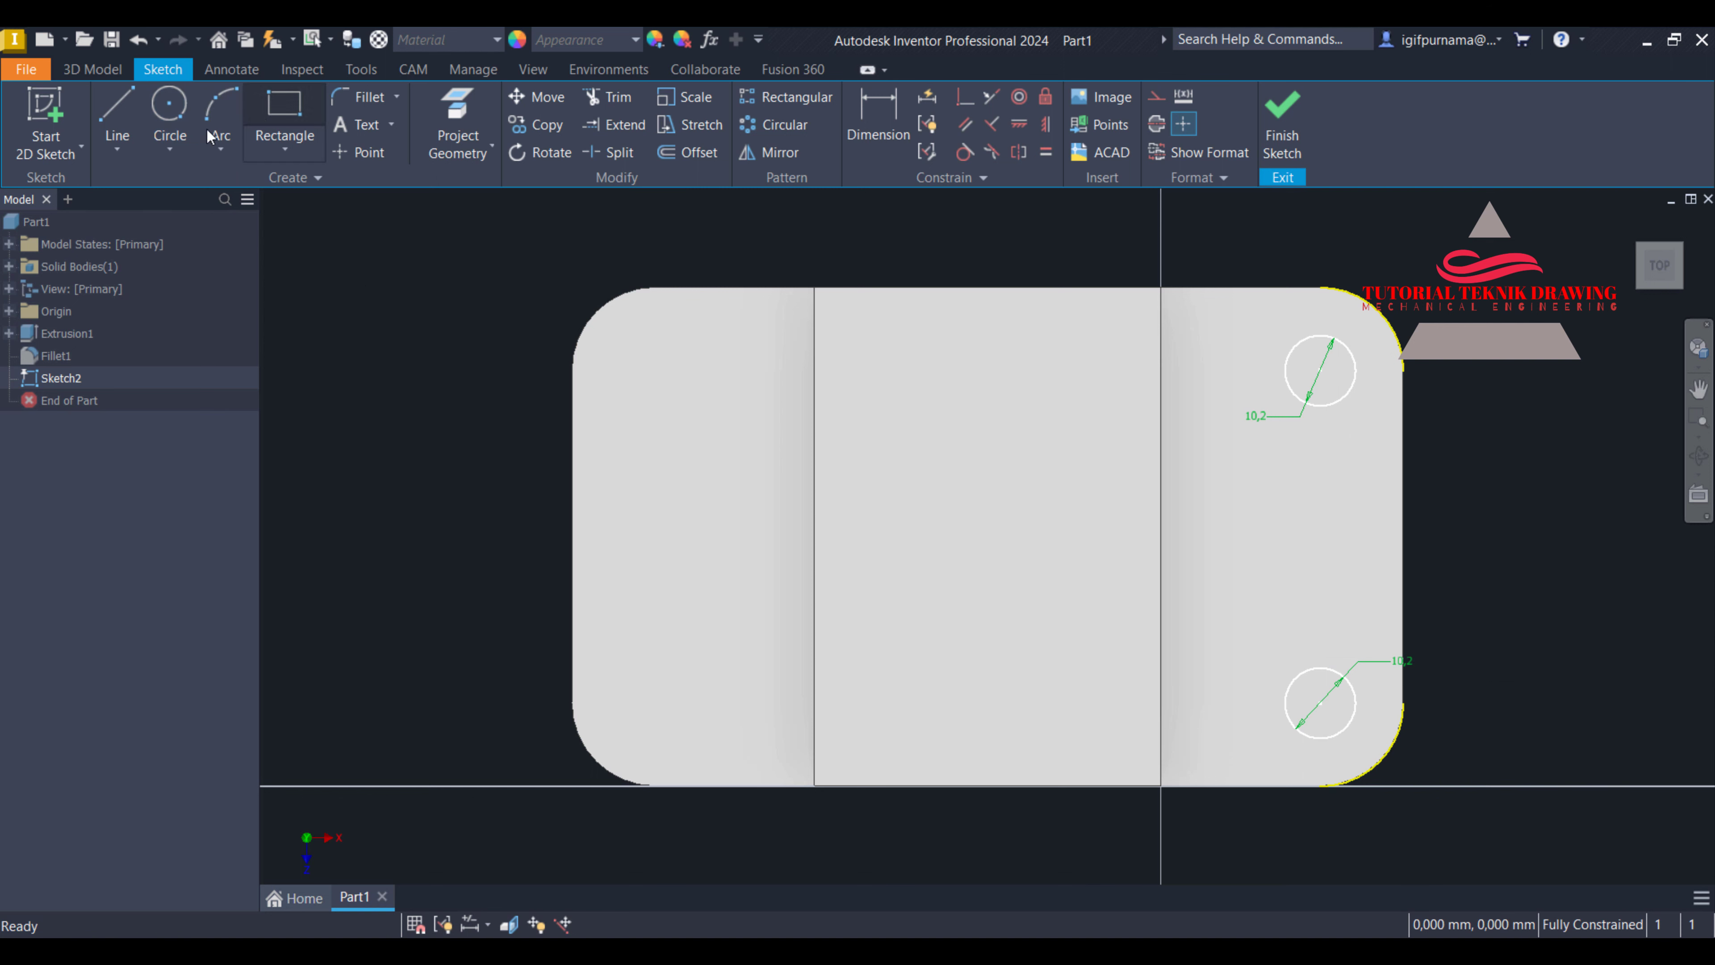
# Draw a 10.2 mm diameter circle centred on the plate's upper-left corner arc
pyautogui.click(189, 116)
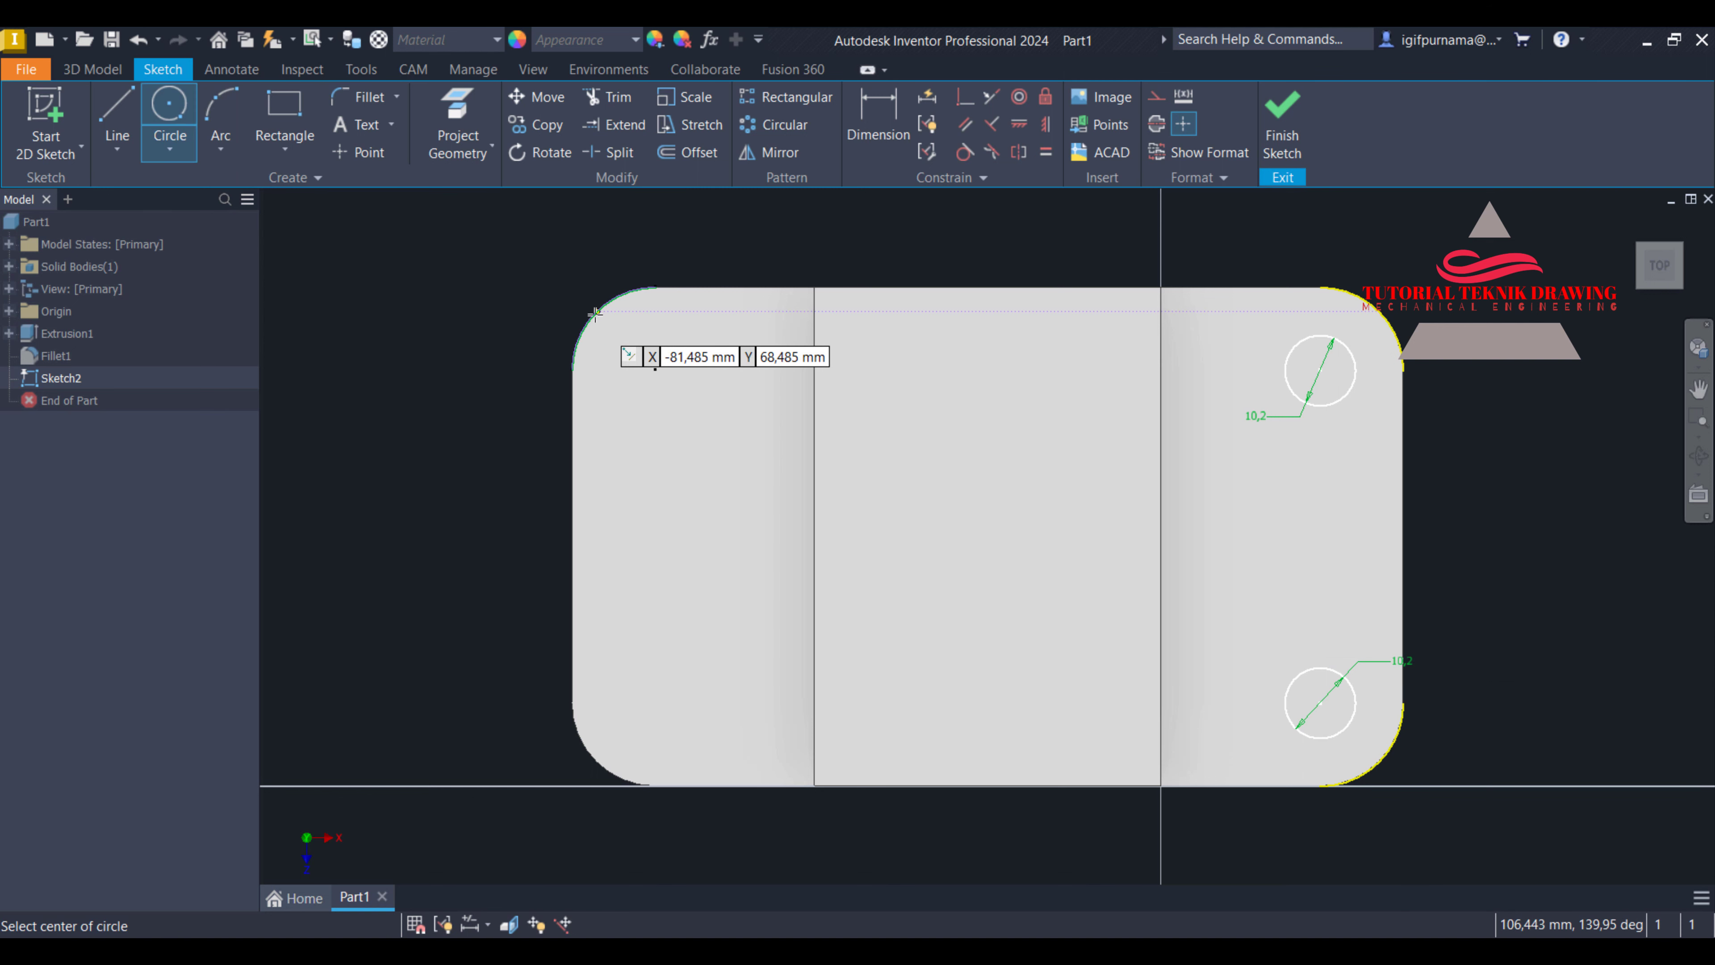
pyautogui.click(653, 365)
pyautogui.write('1')
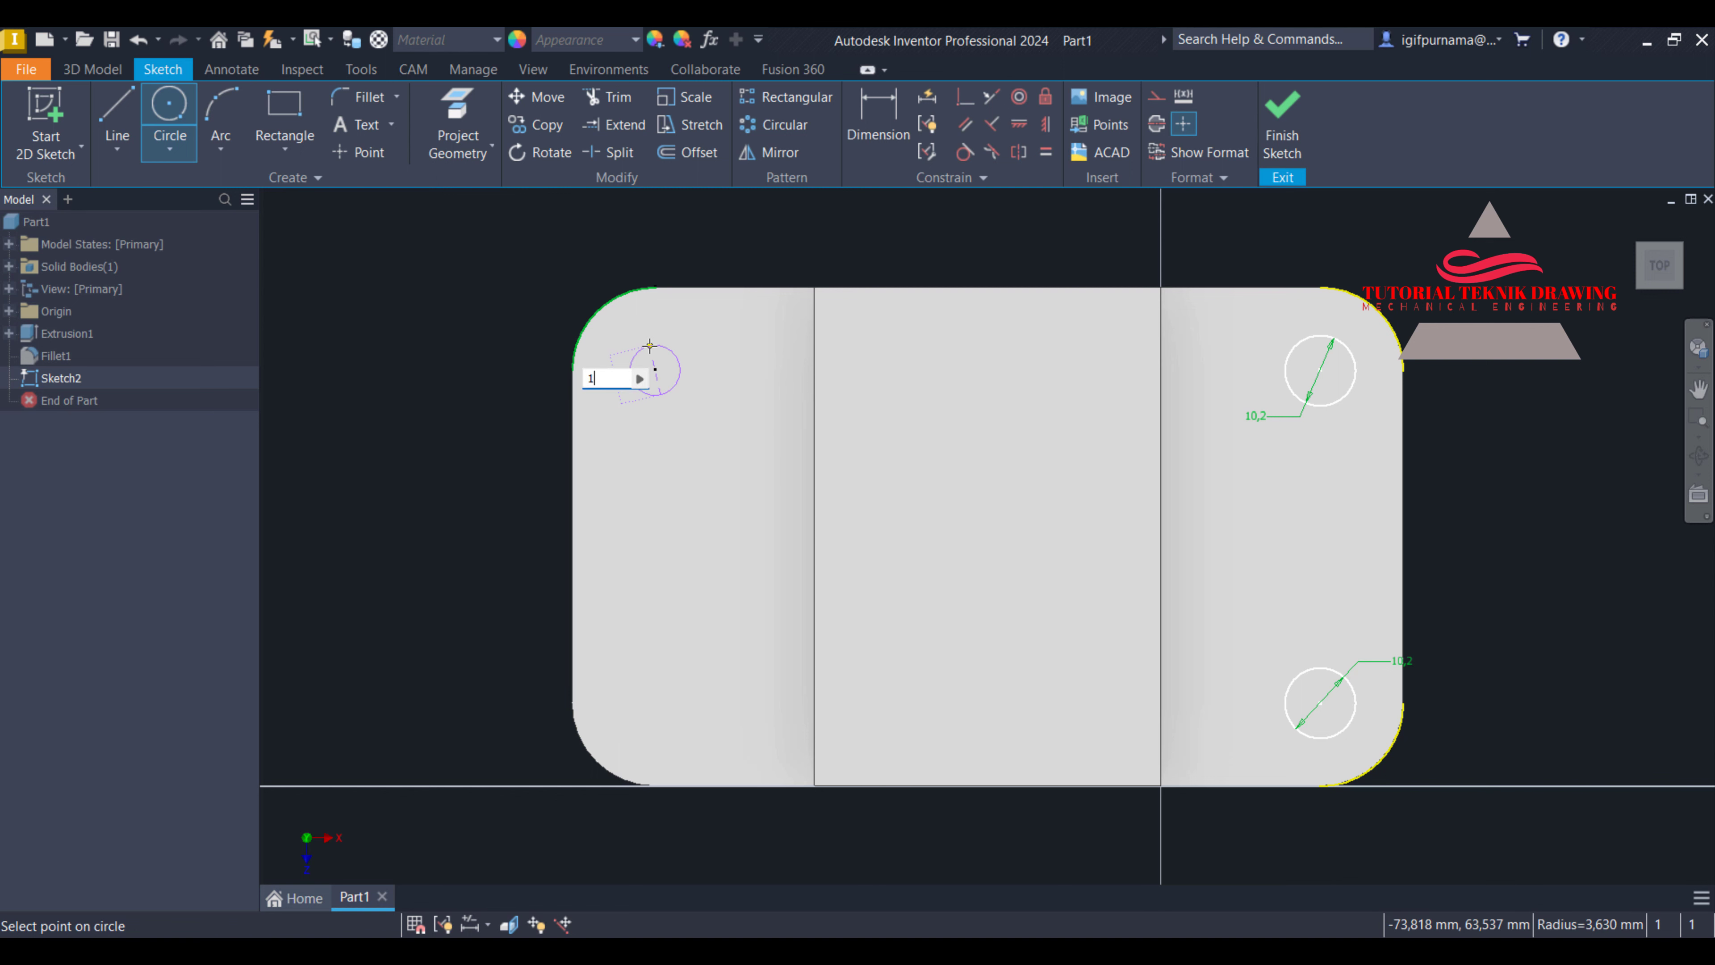
pyautogui.write('0.32')
pyautogui.press('Return')
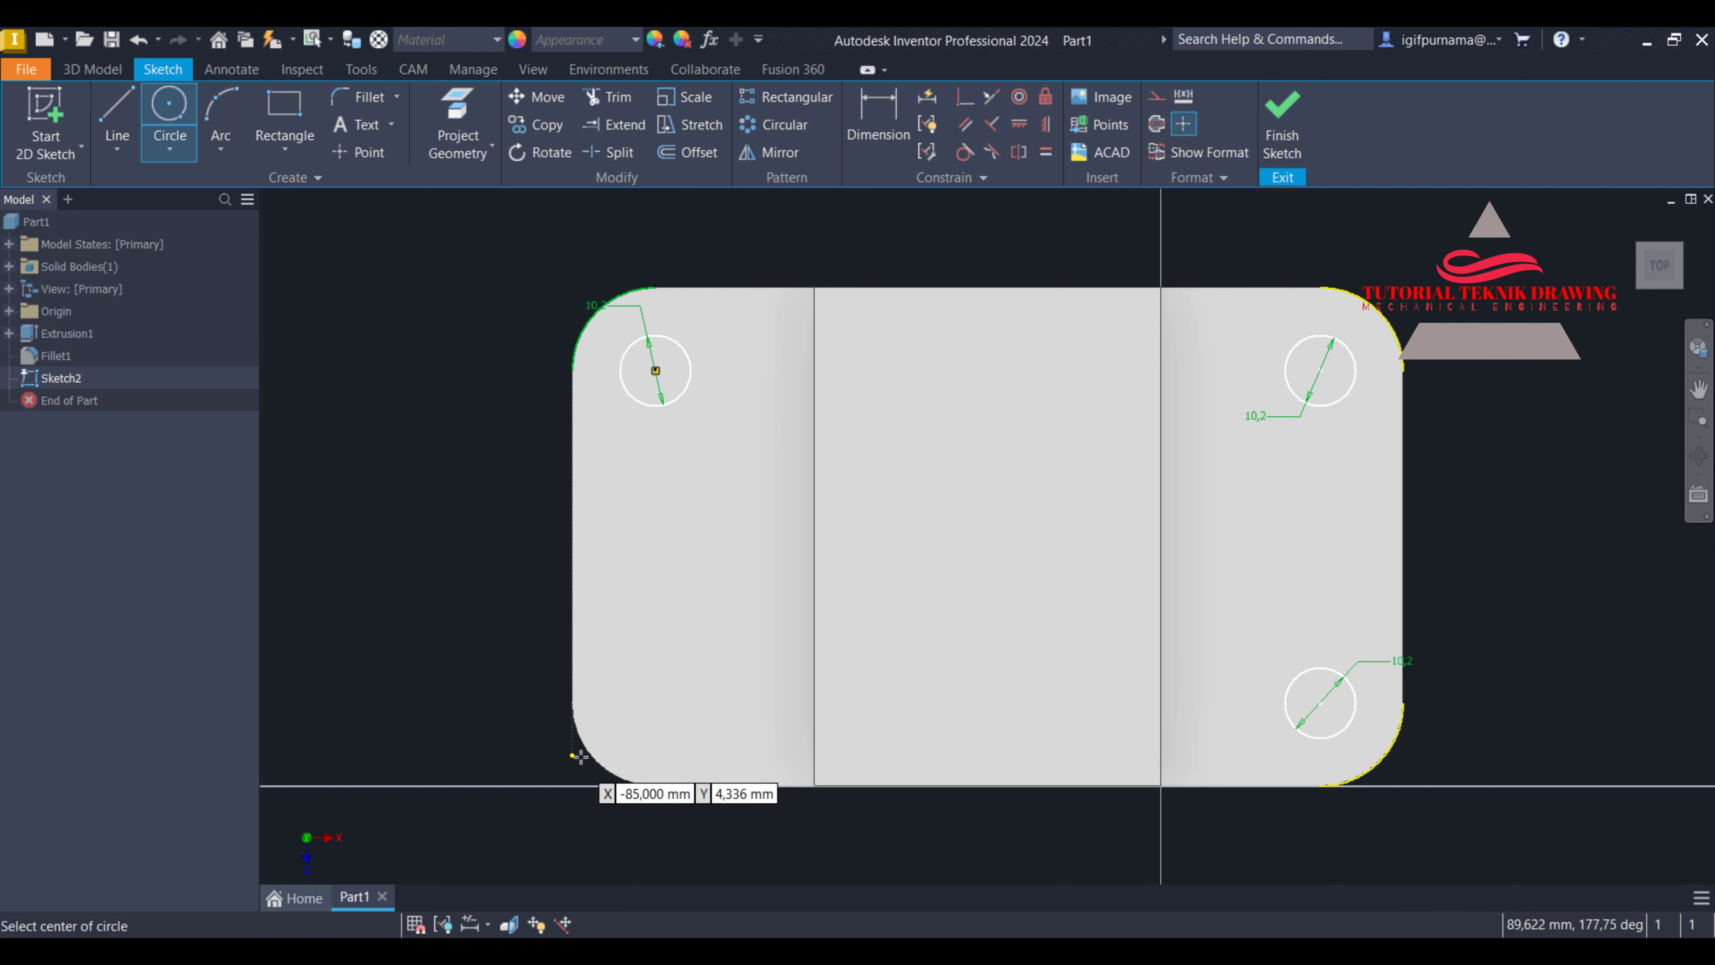
# Draw a 10.2 mm diameter circle centred on the plate's lower-left corner arc and finish the sketch
pyautogui.click(655, 702)
pyautogui.write('10')
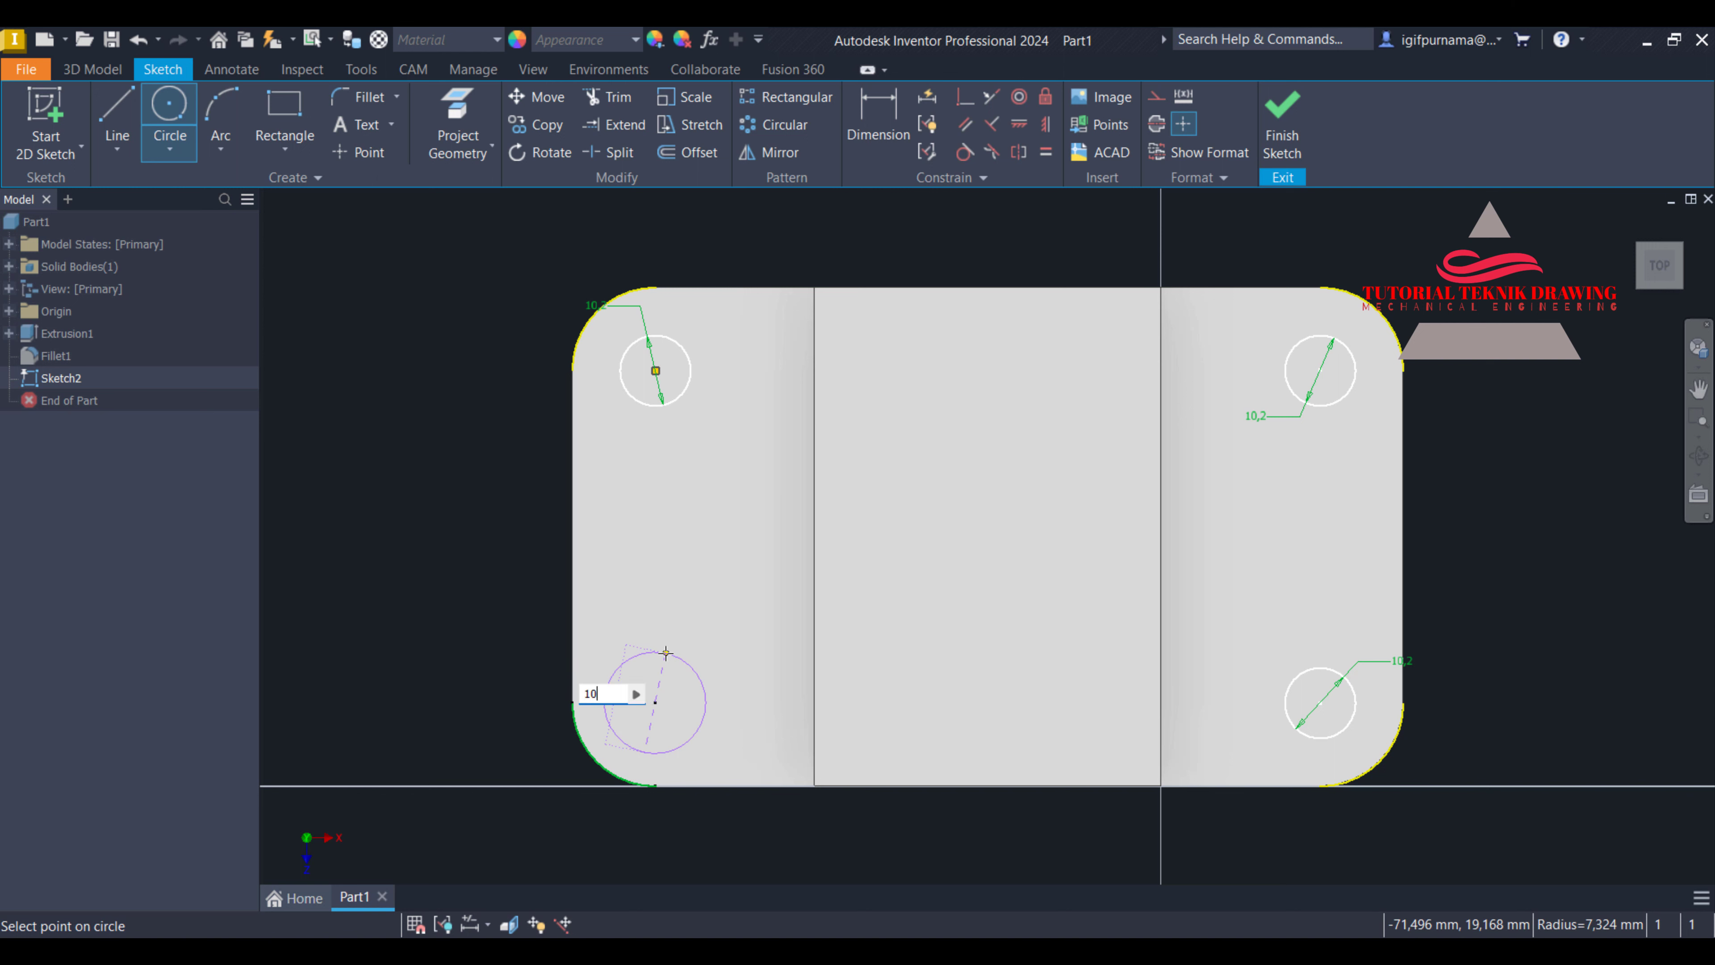
pyautogui.write('/')
pyautogui.write('2')
pyautogui.press('Return')
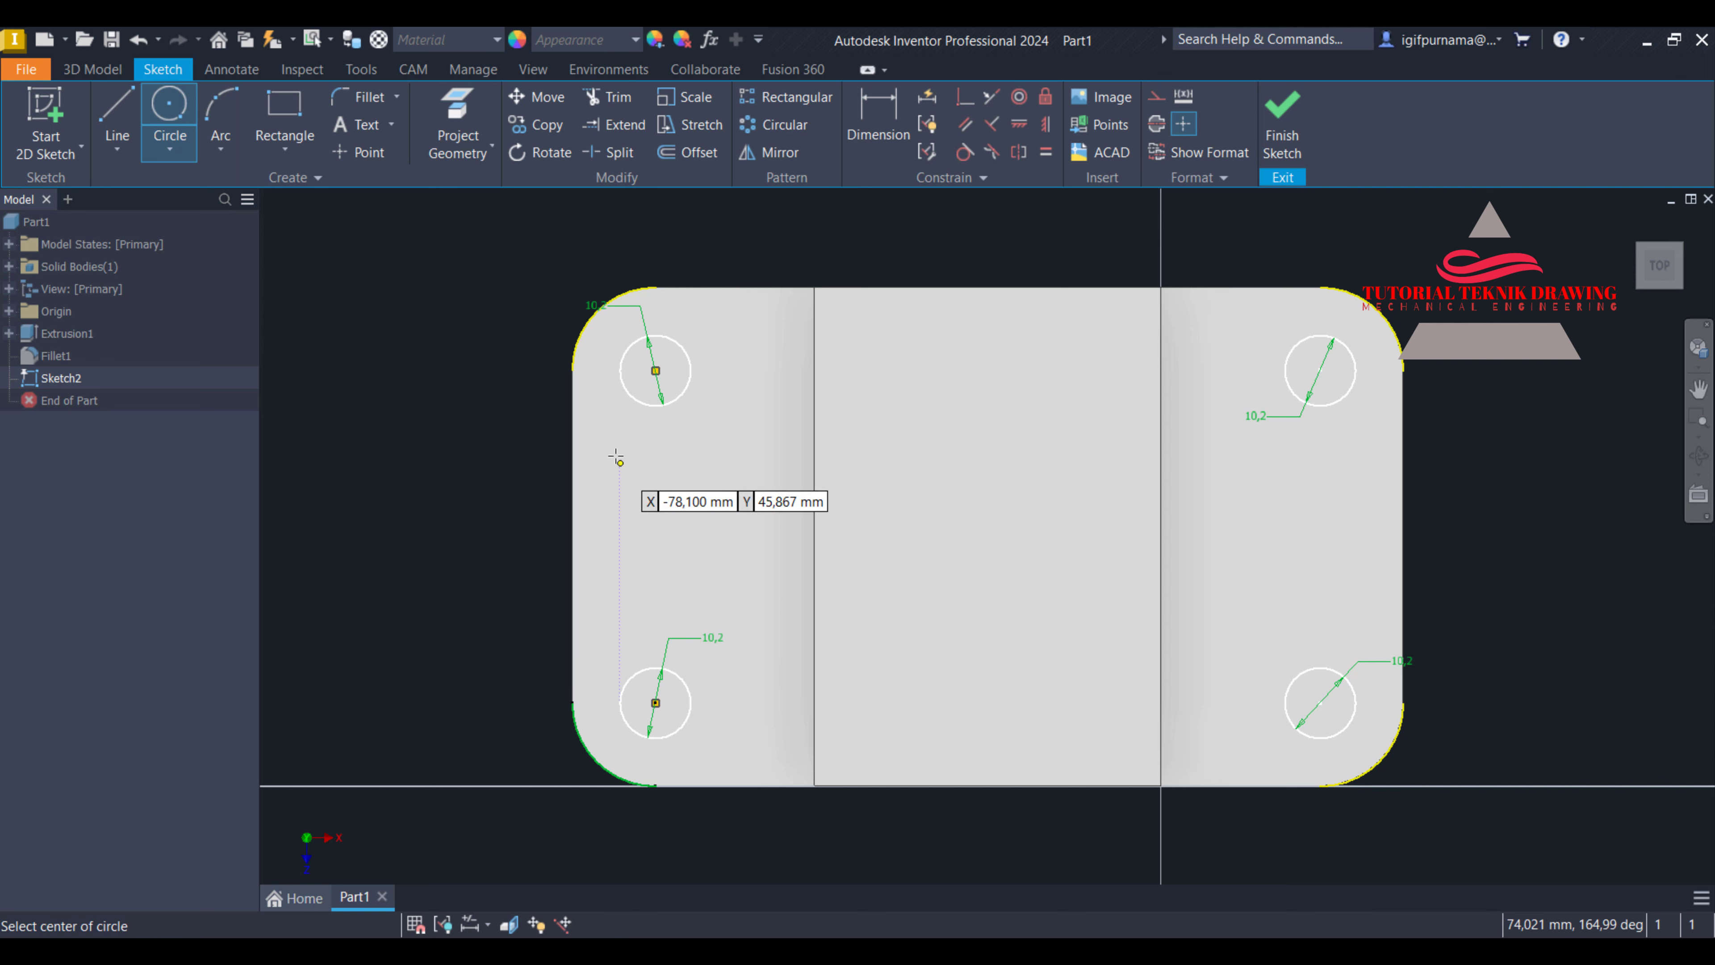
pyautogui.click(1307, 168)
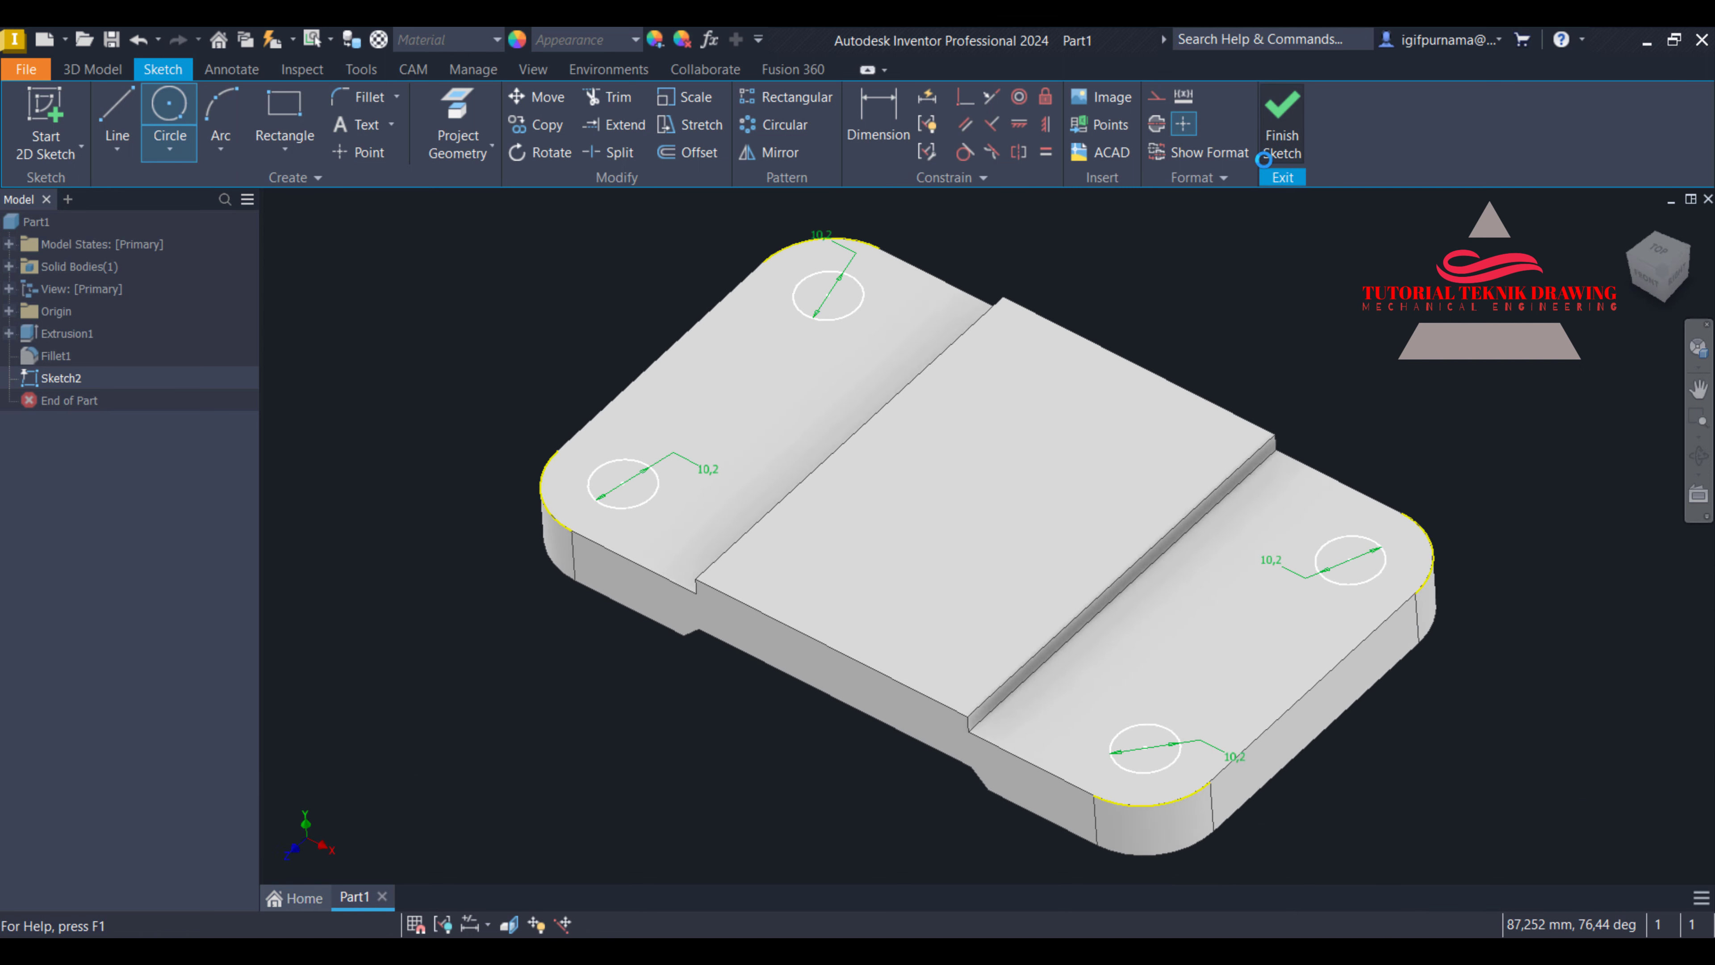
# Extrude the four corner circles as a 72 mm cut down through the plate
pyautogui.press('e')
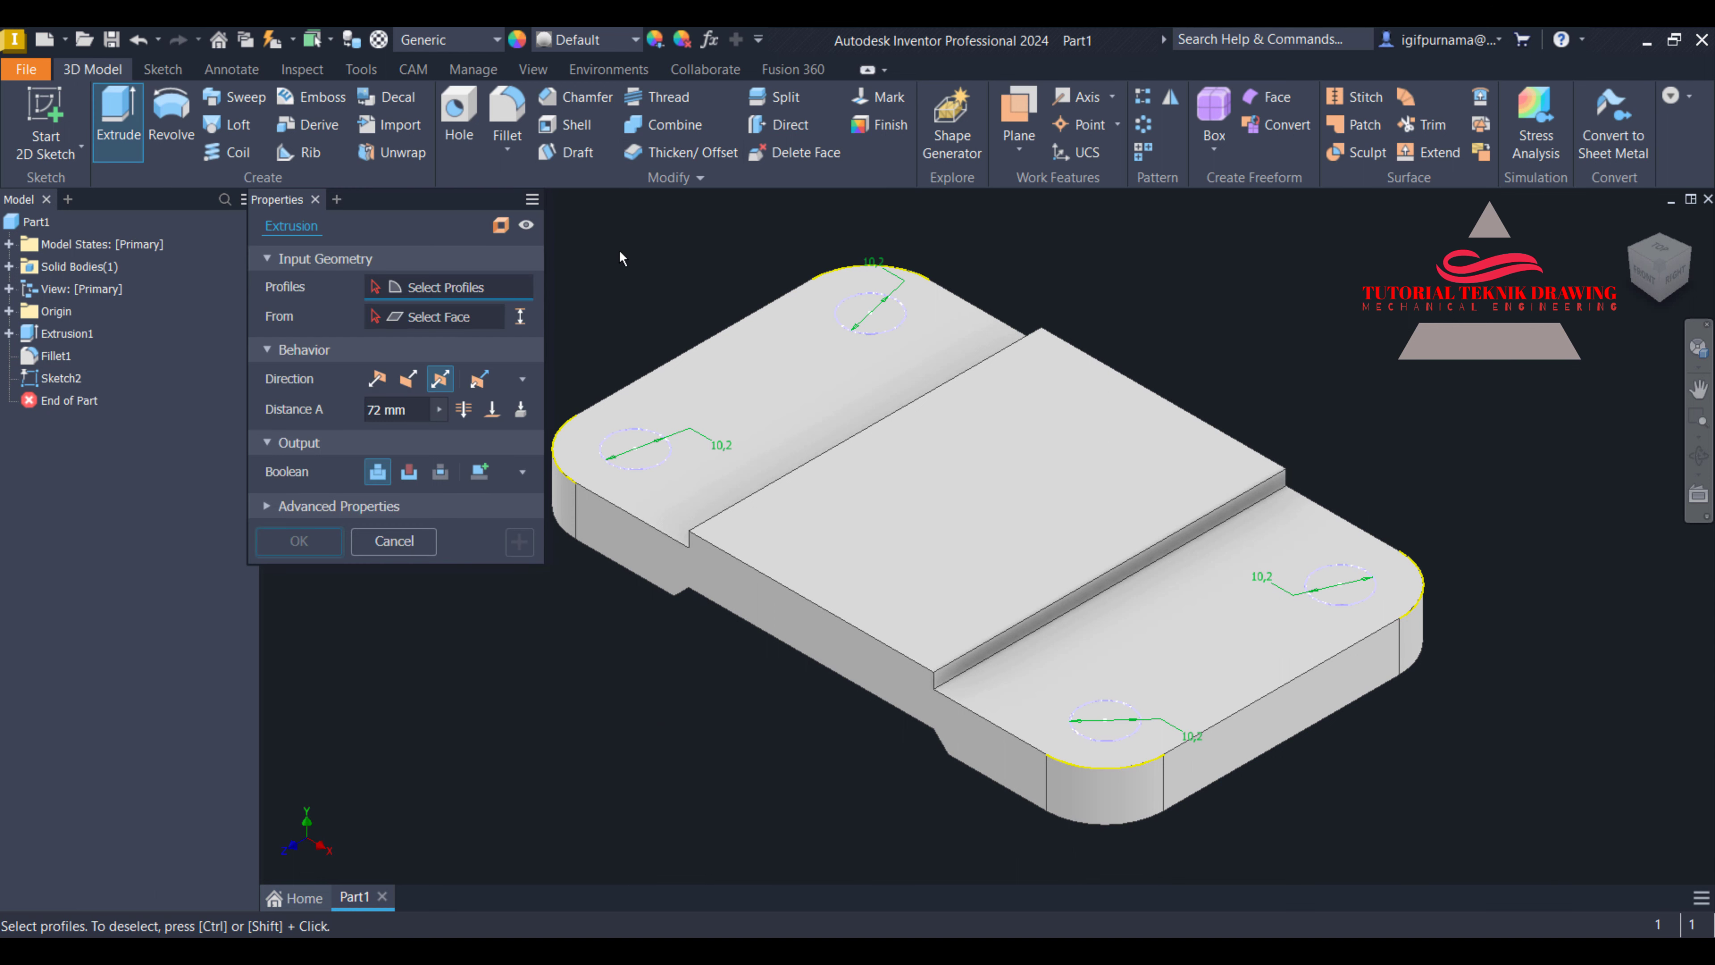
pyautogui.click(645, 438)
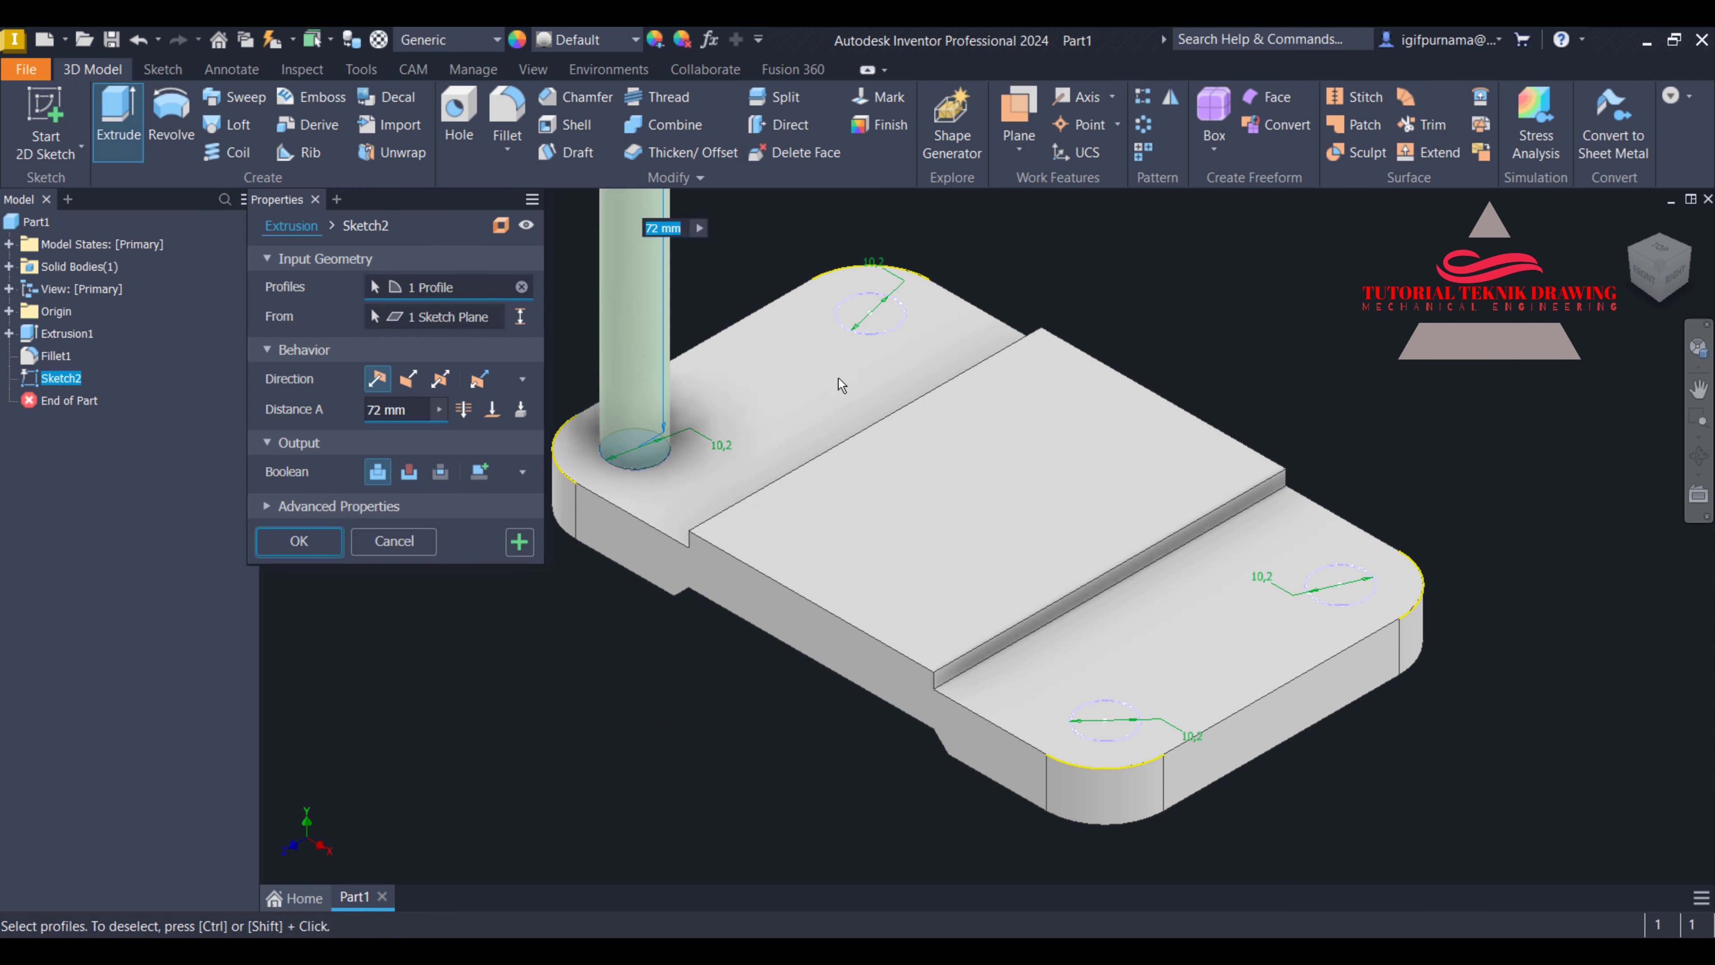
pyautogui.click(875, 314)
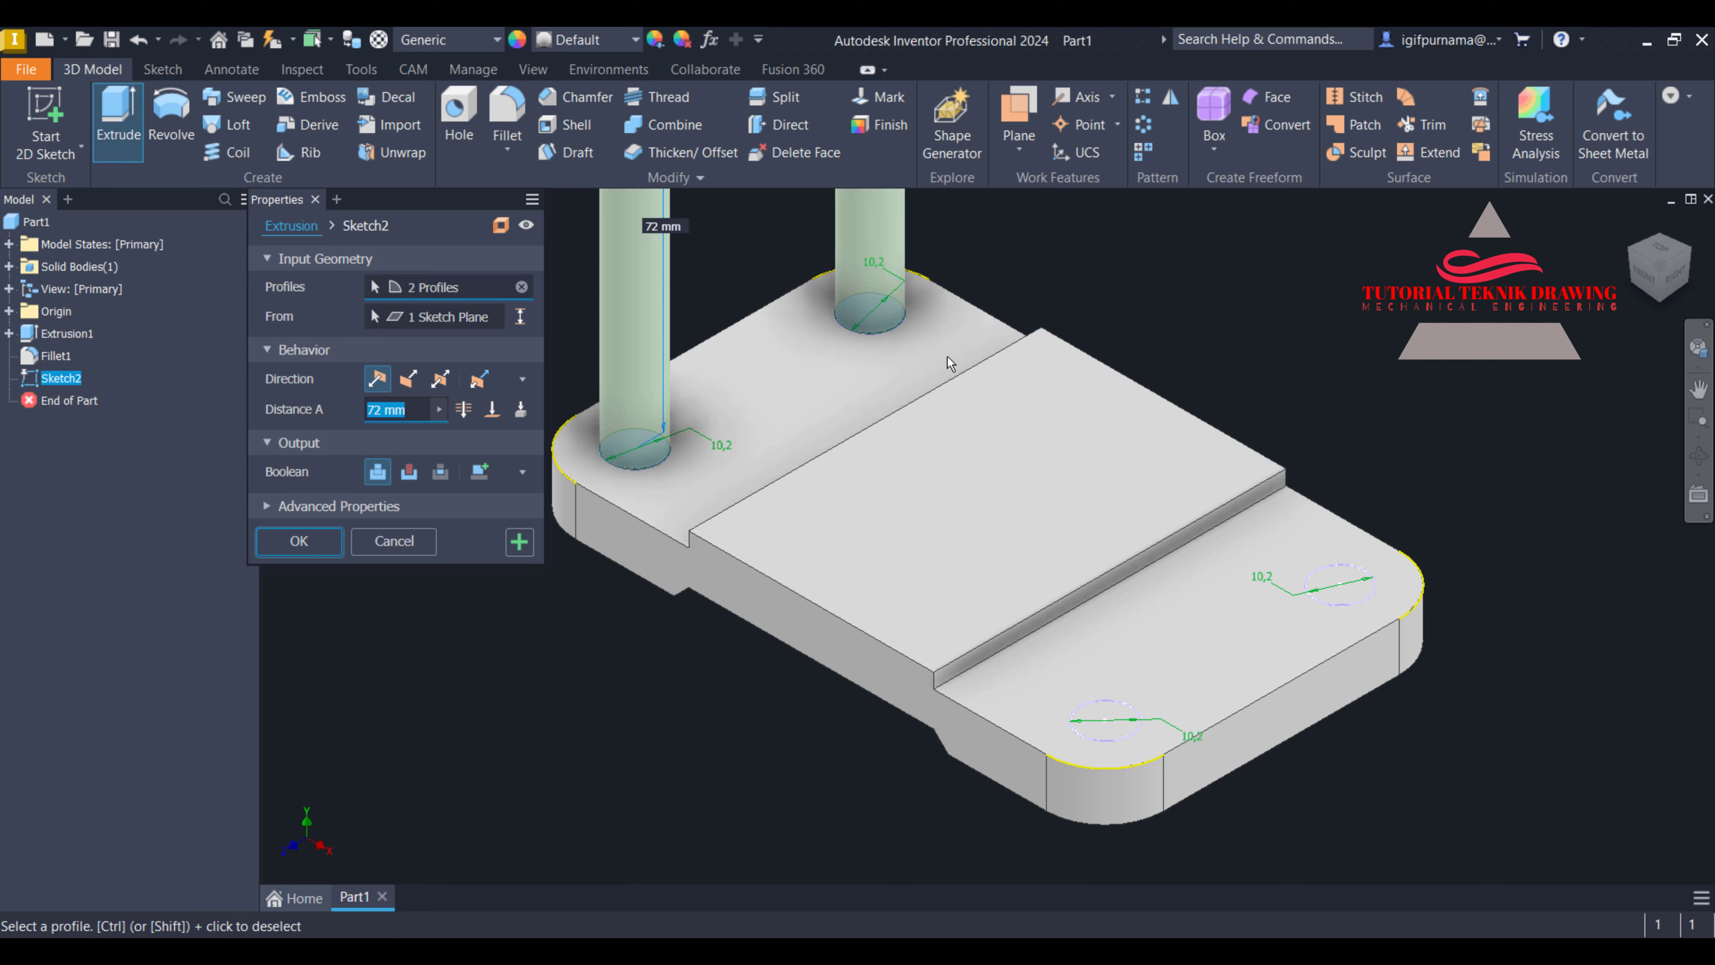
pyautogui.click(1326, 577)
pyautogui.click(1115, 735)
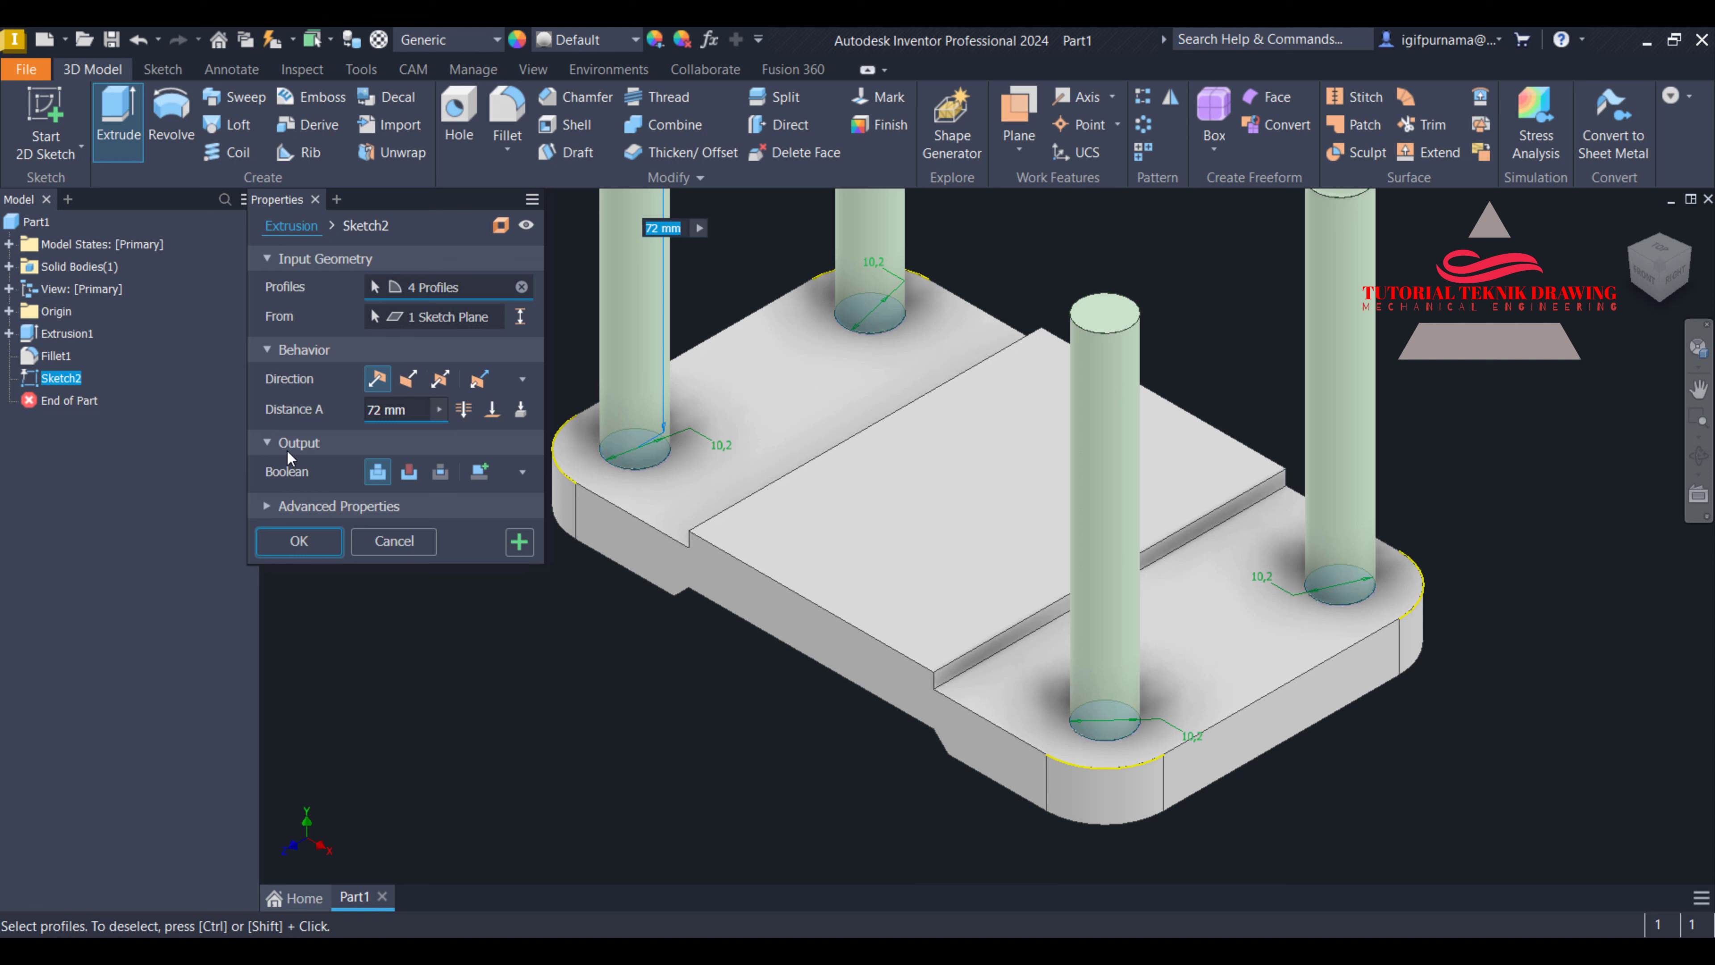
pyautogui.click(409, 473)
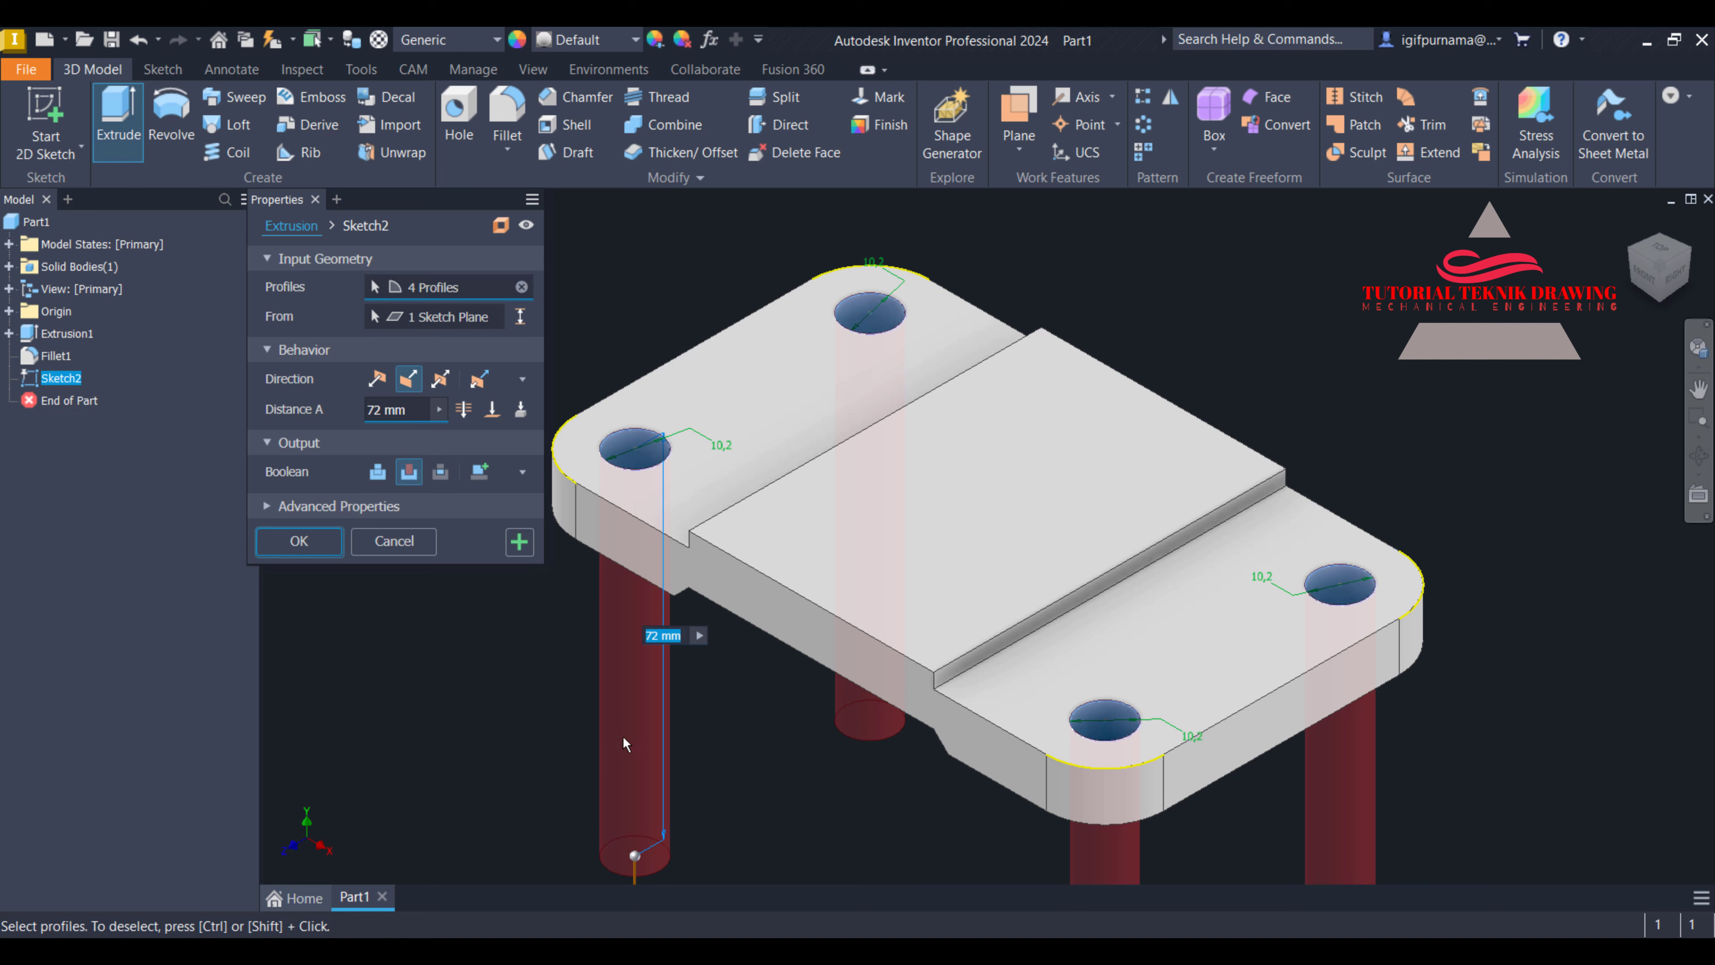
pyautogui.click(319, 544)
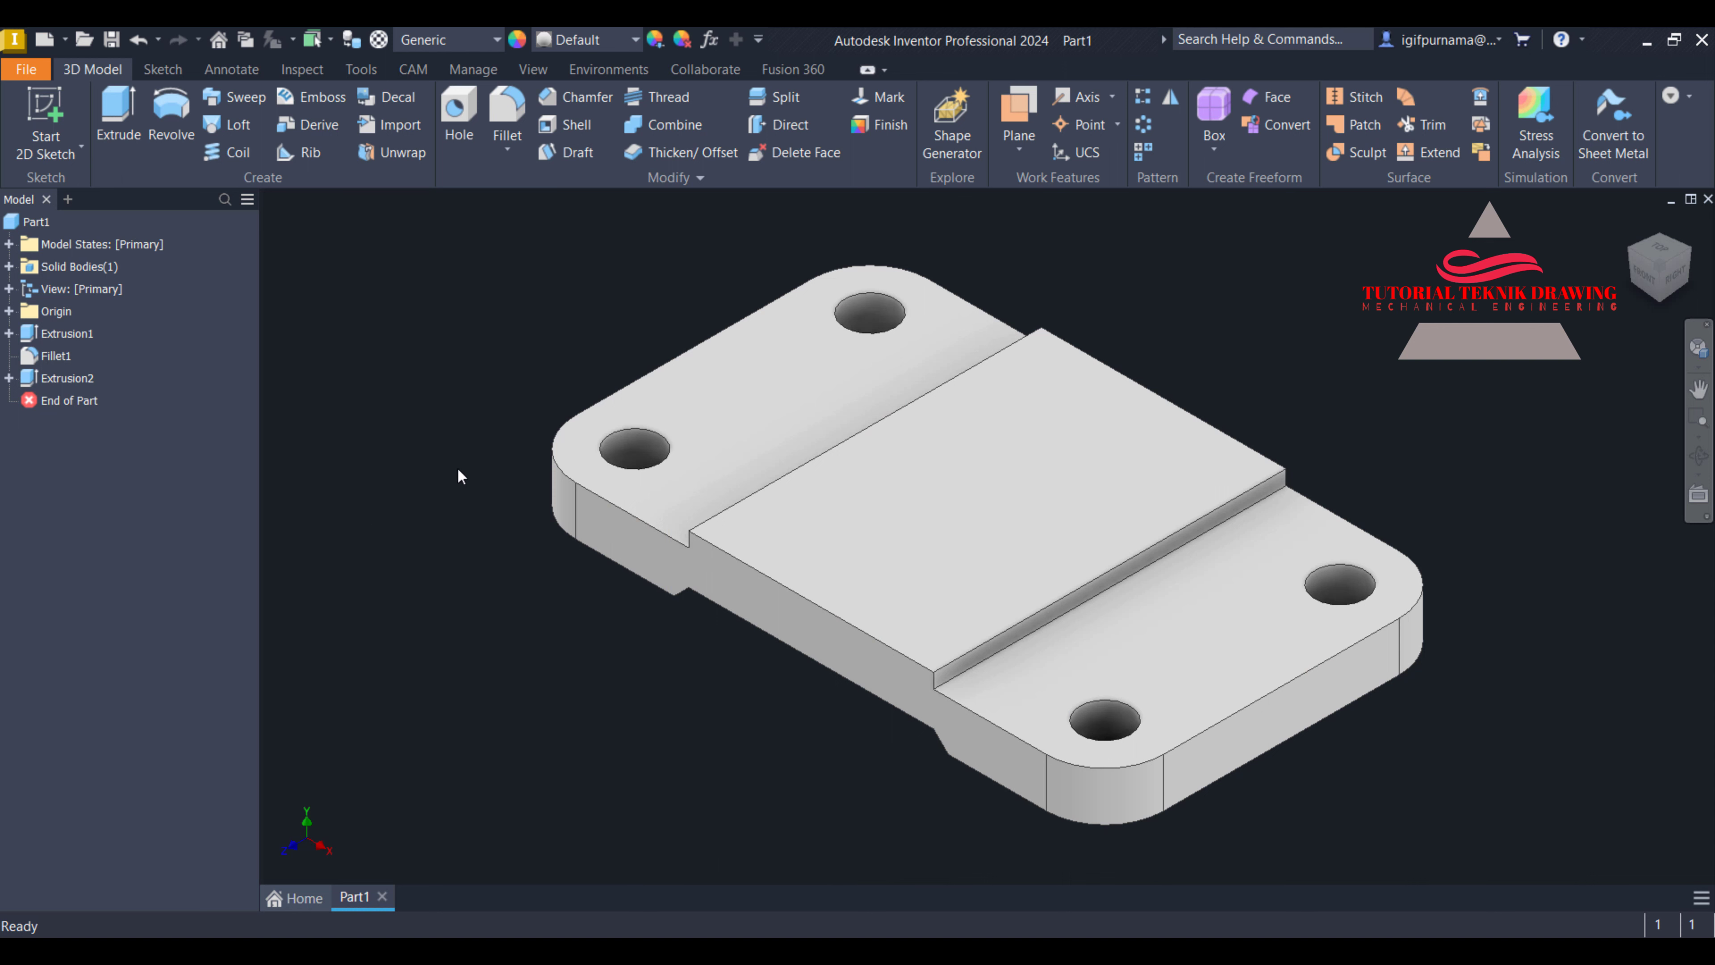
pyautogui.scroll(-4, 1340, 390)
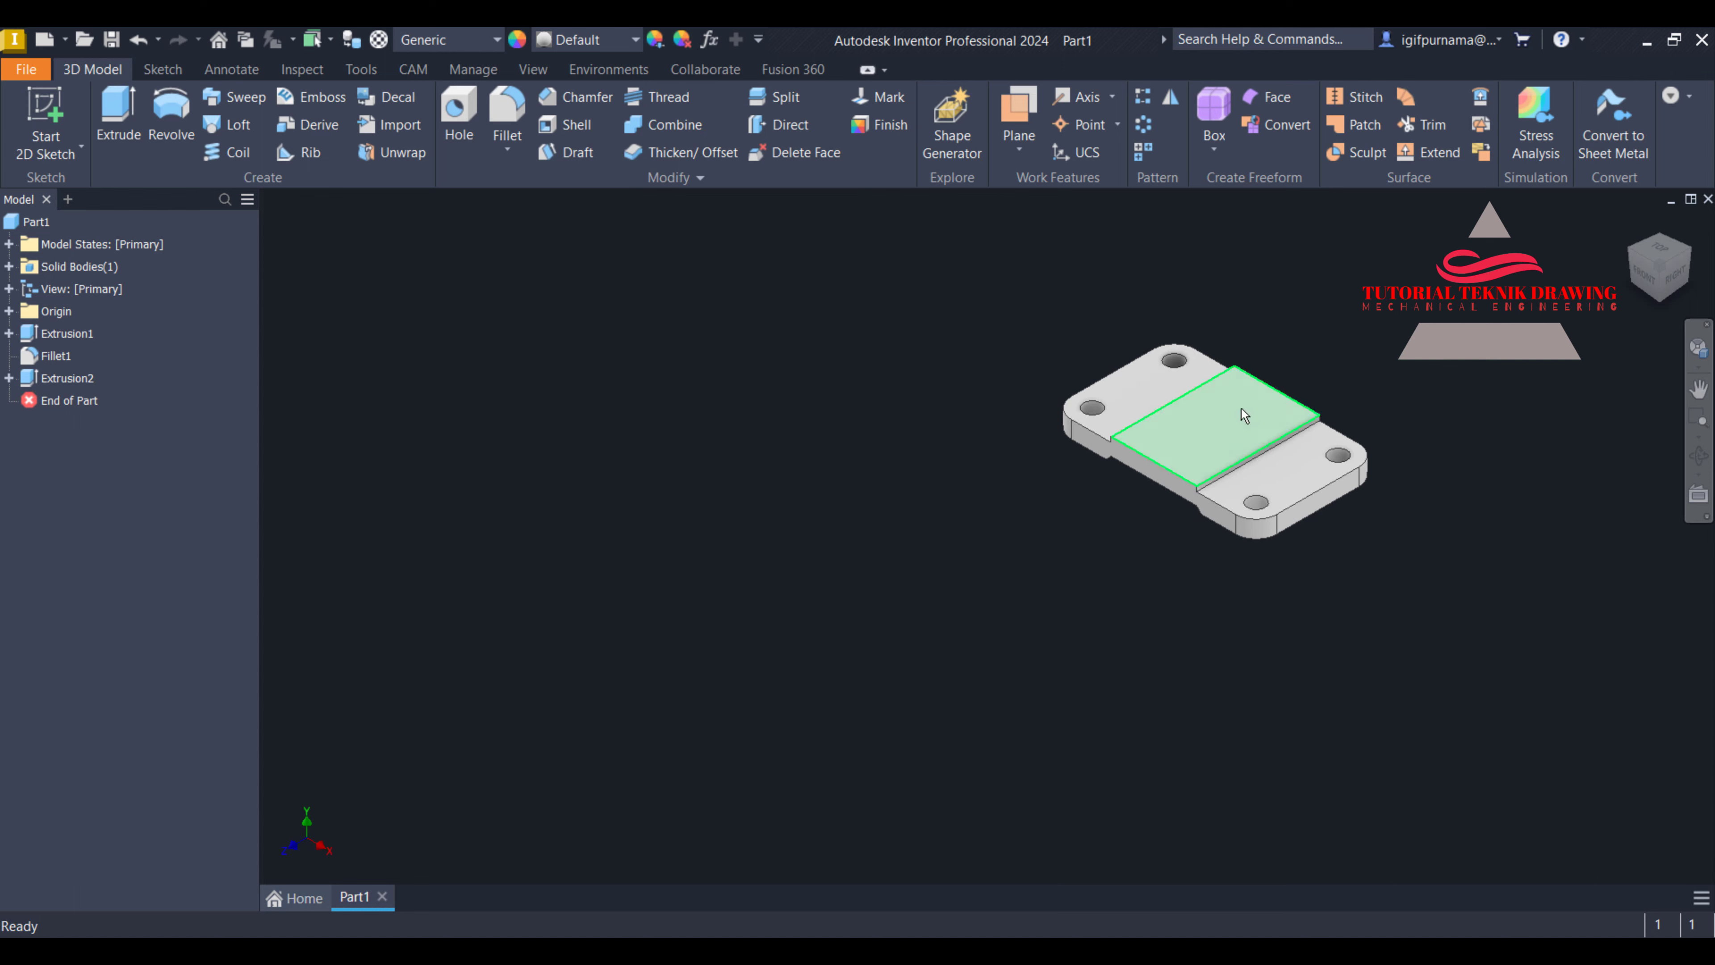
pyautogui.scroll(6, 1180, 389)
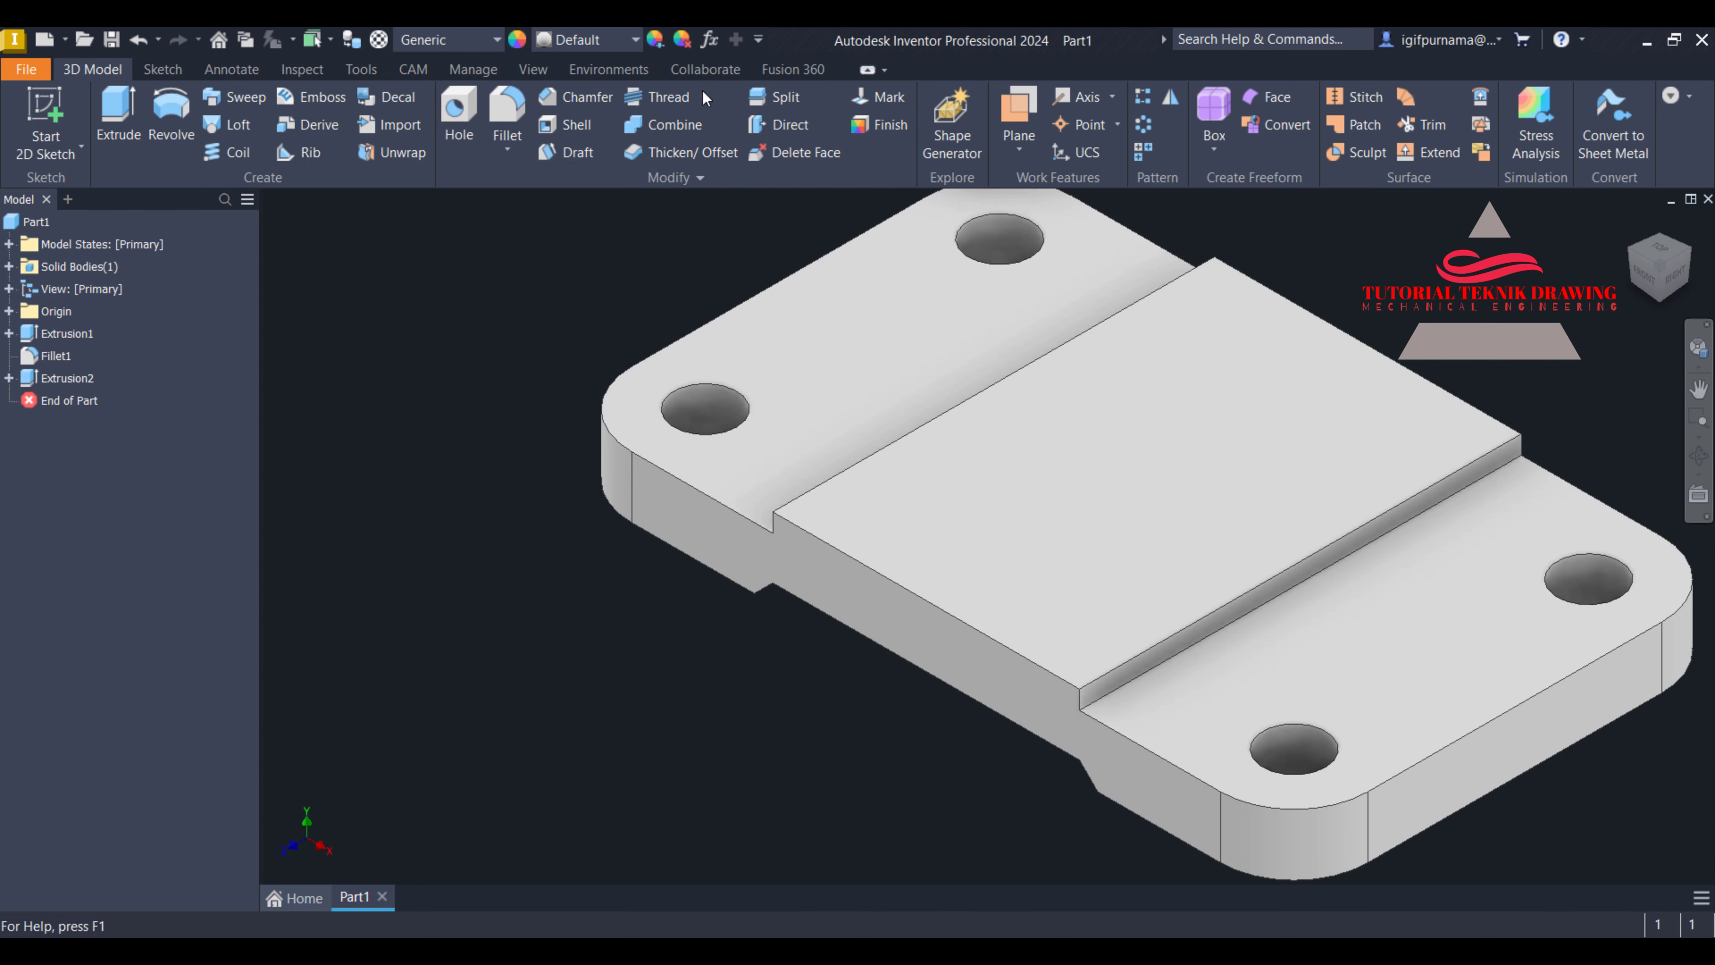
pyautogui.click(678, 101)
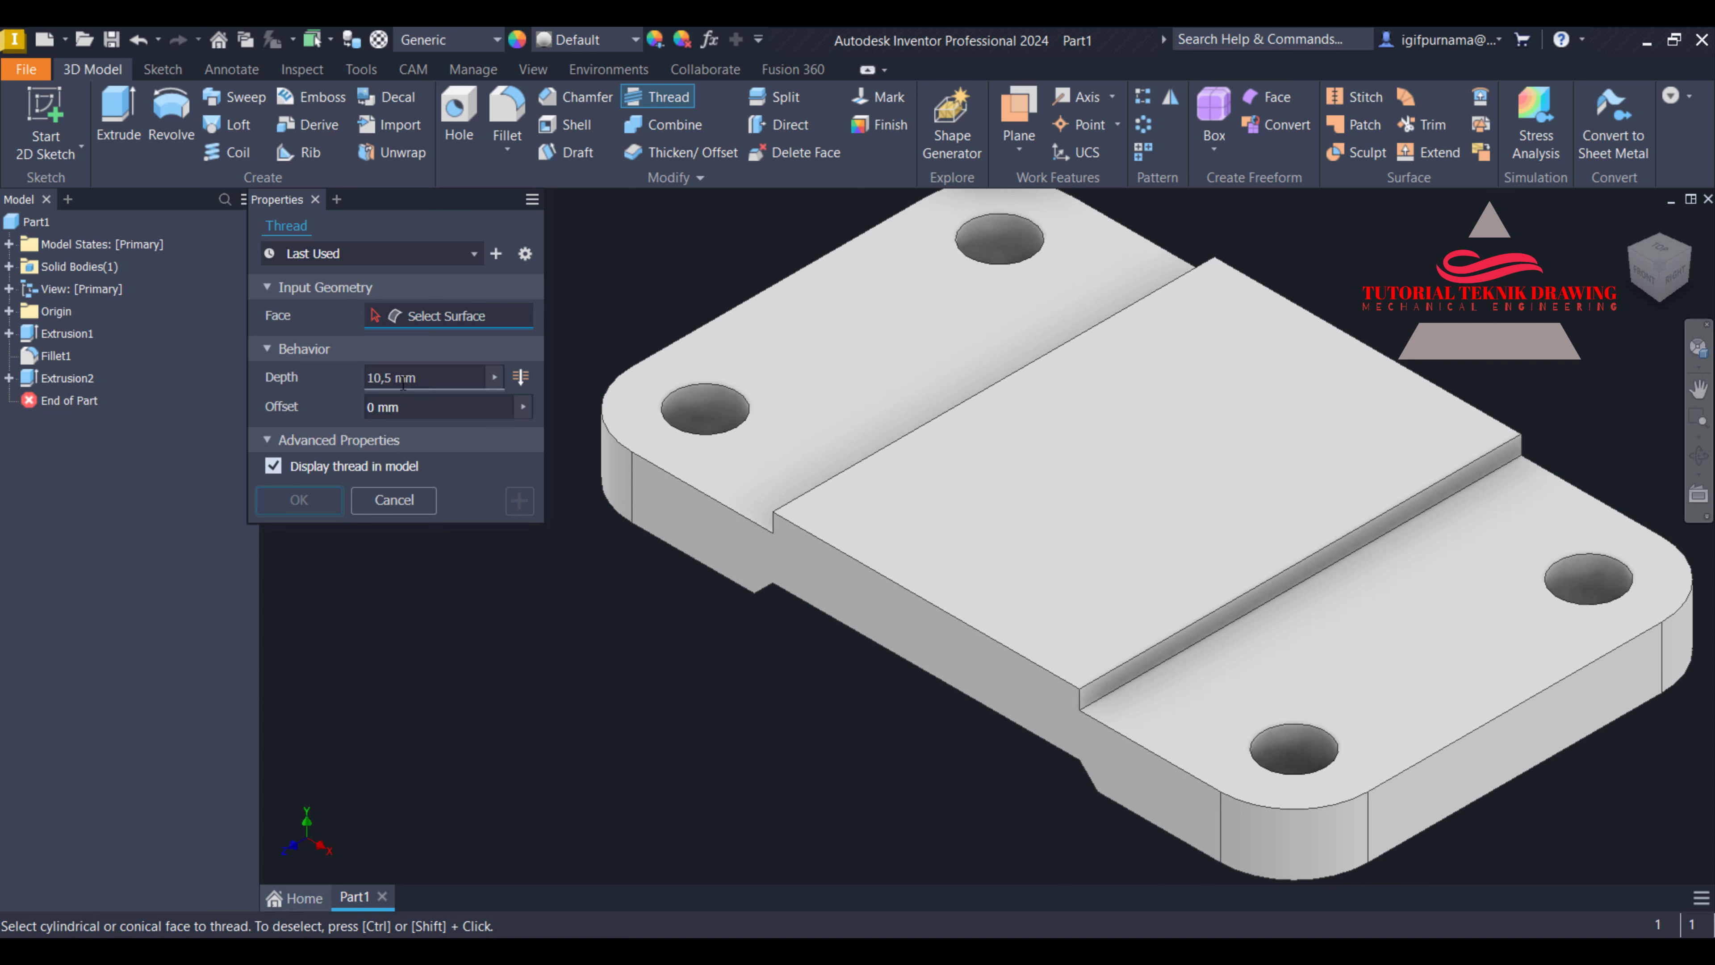
pyautogui.click(434, 381)
pyautogui.write('12')
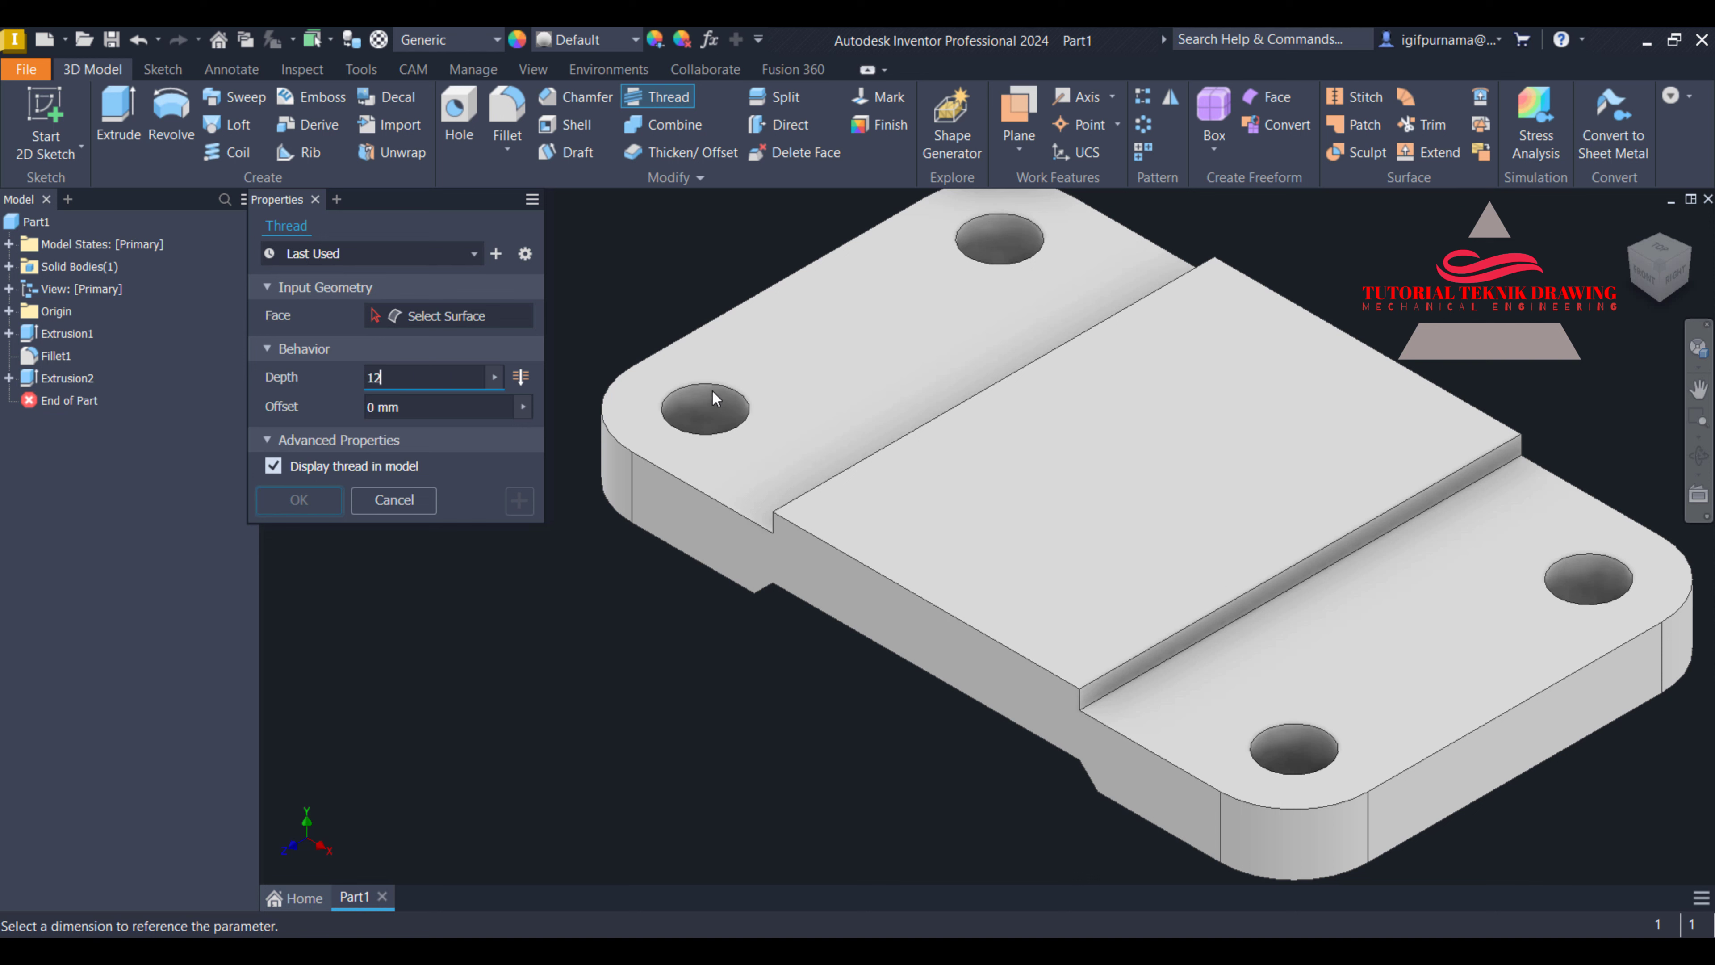
pyautogui.click(409, 500)
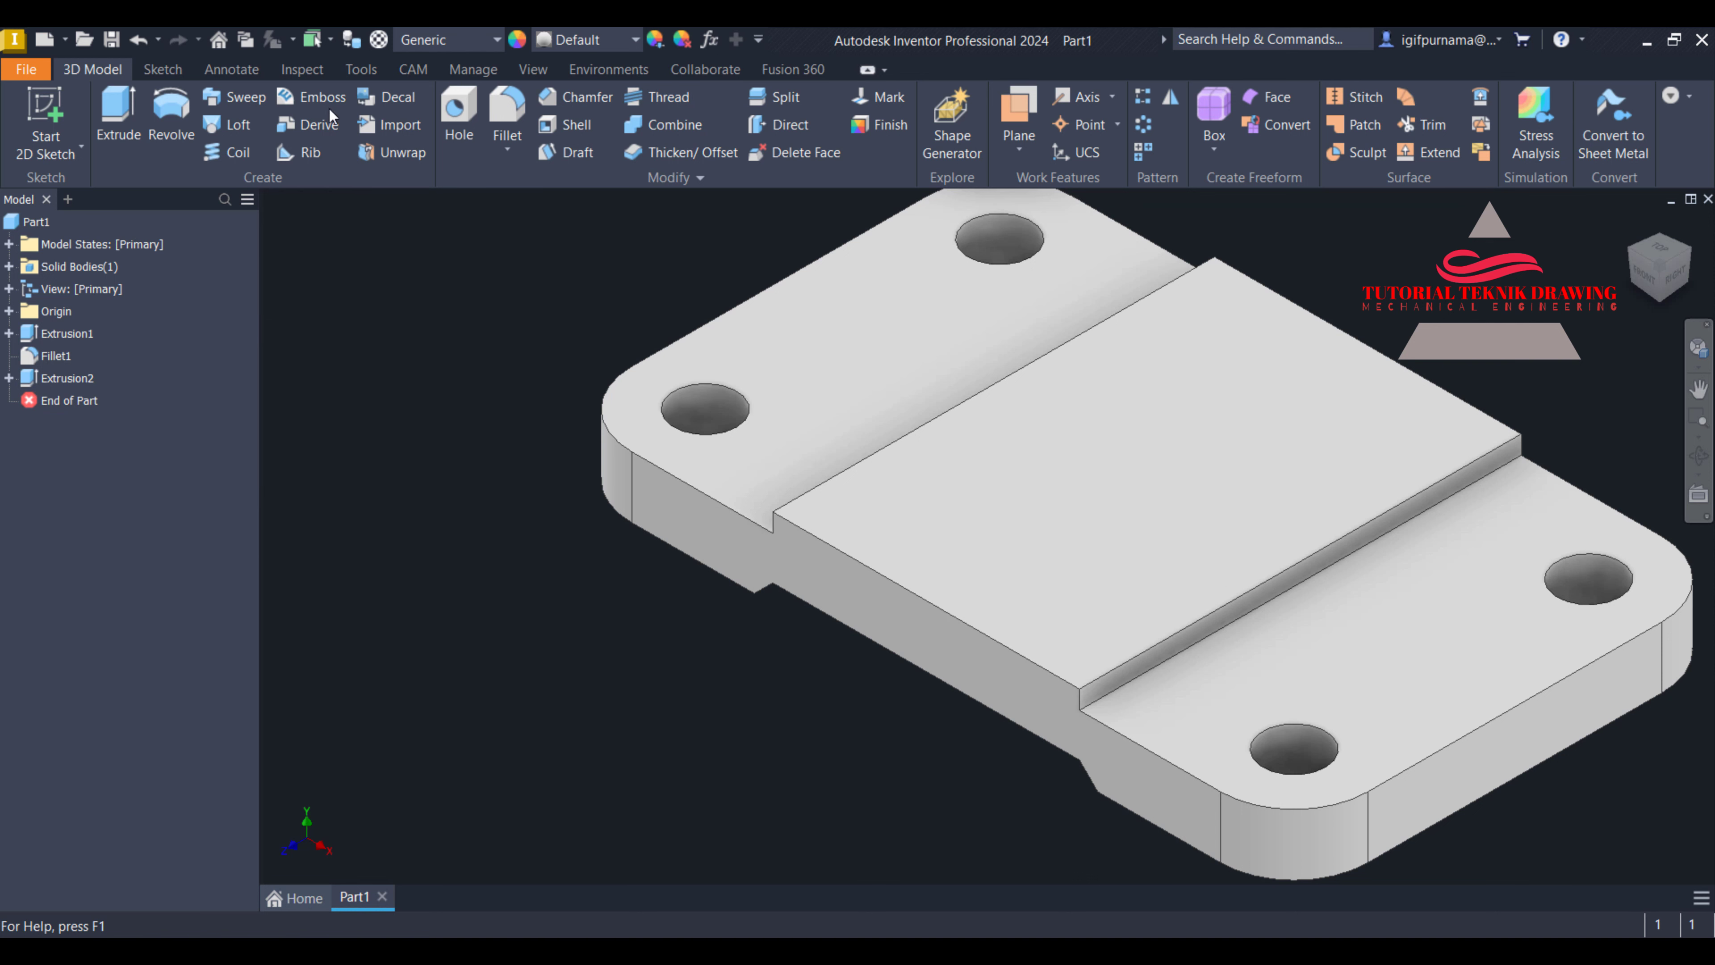
pyautogui.click(307, 71)
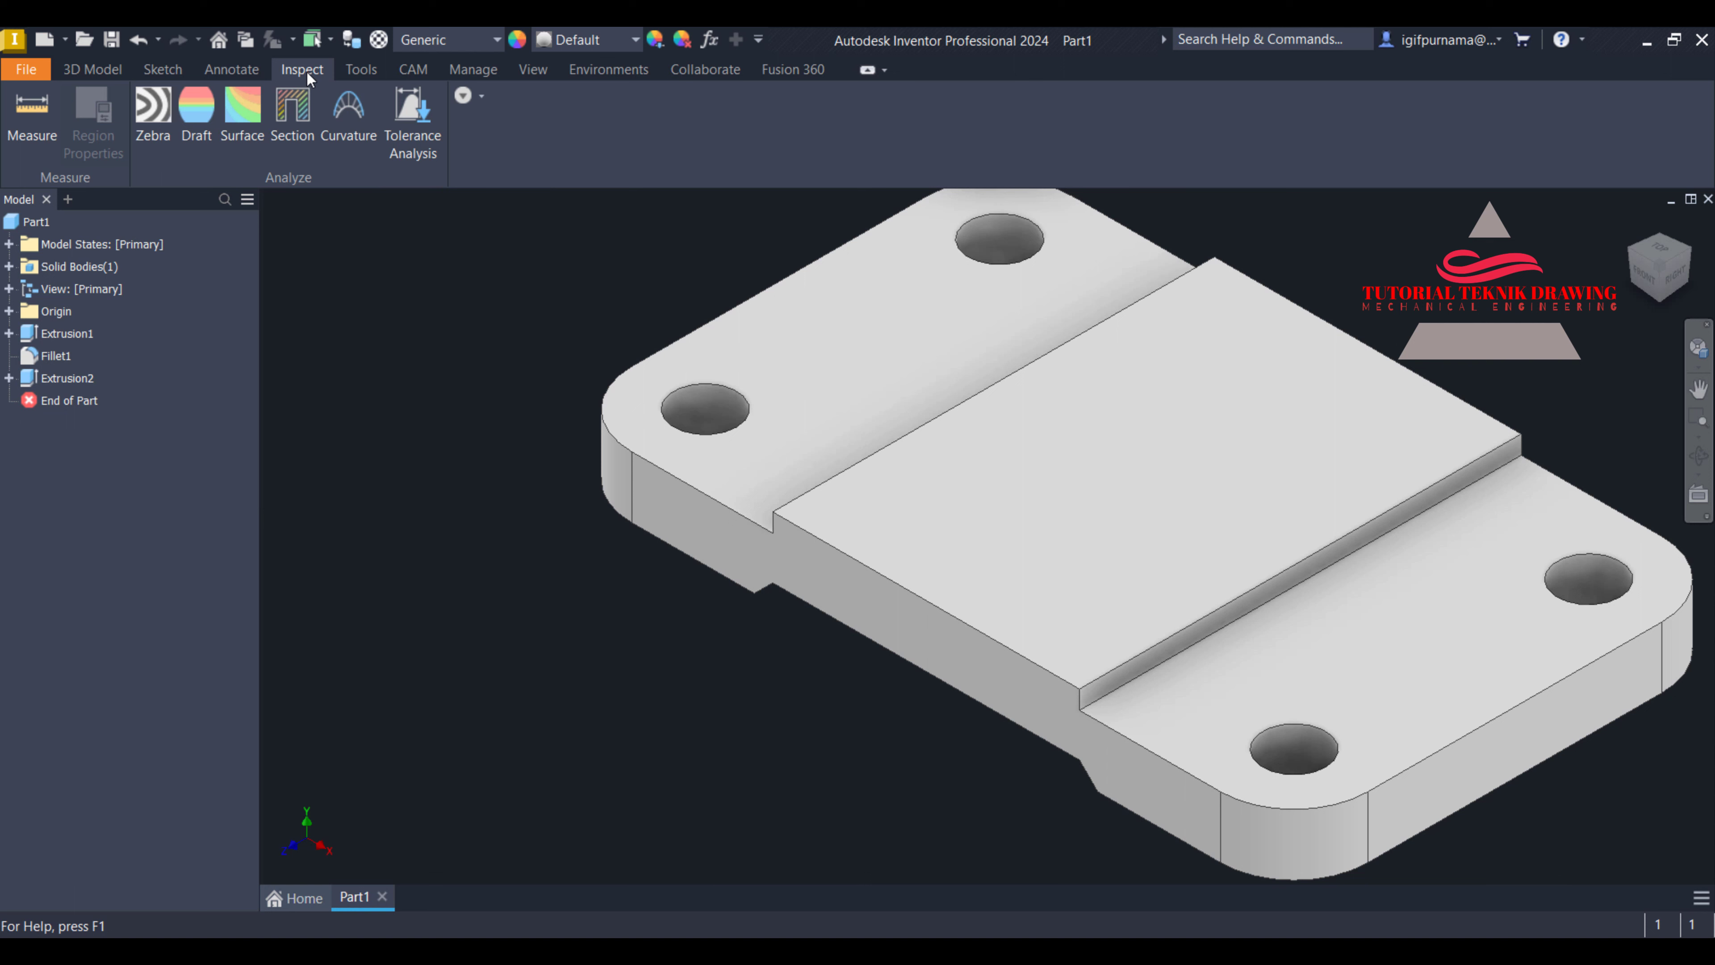
pyautogui.click(87, 67)
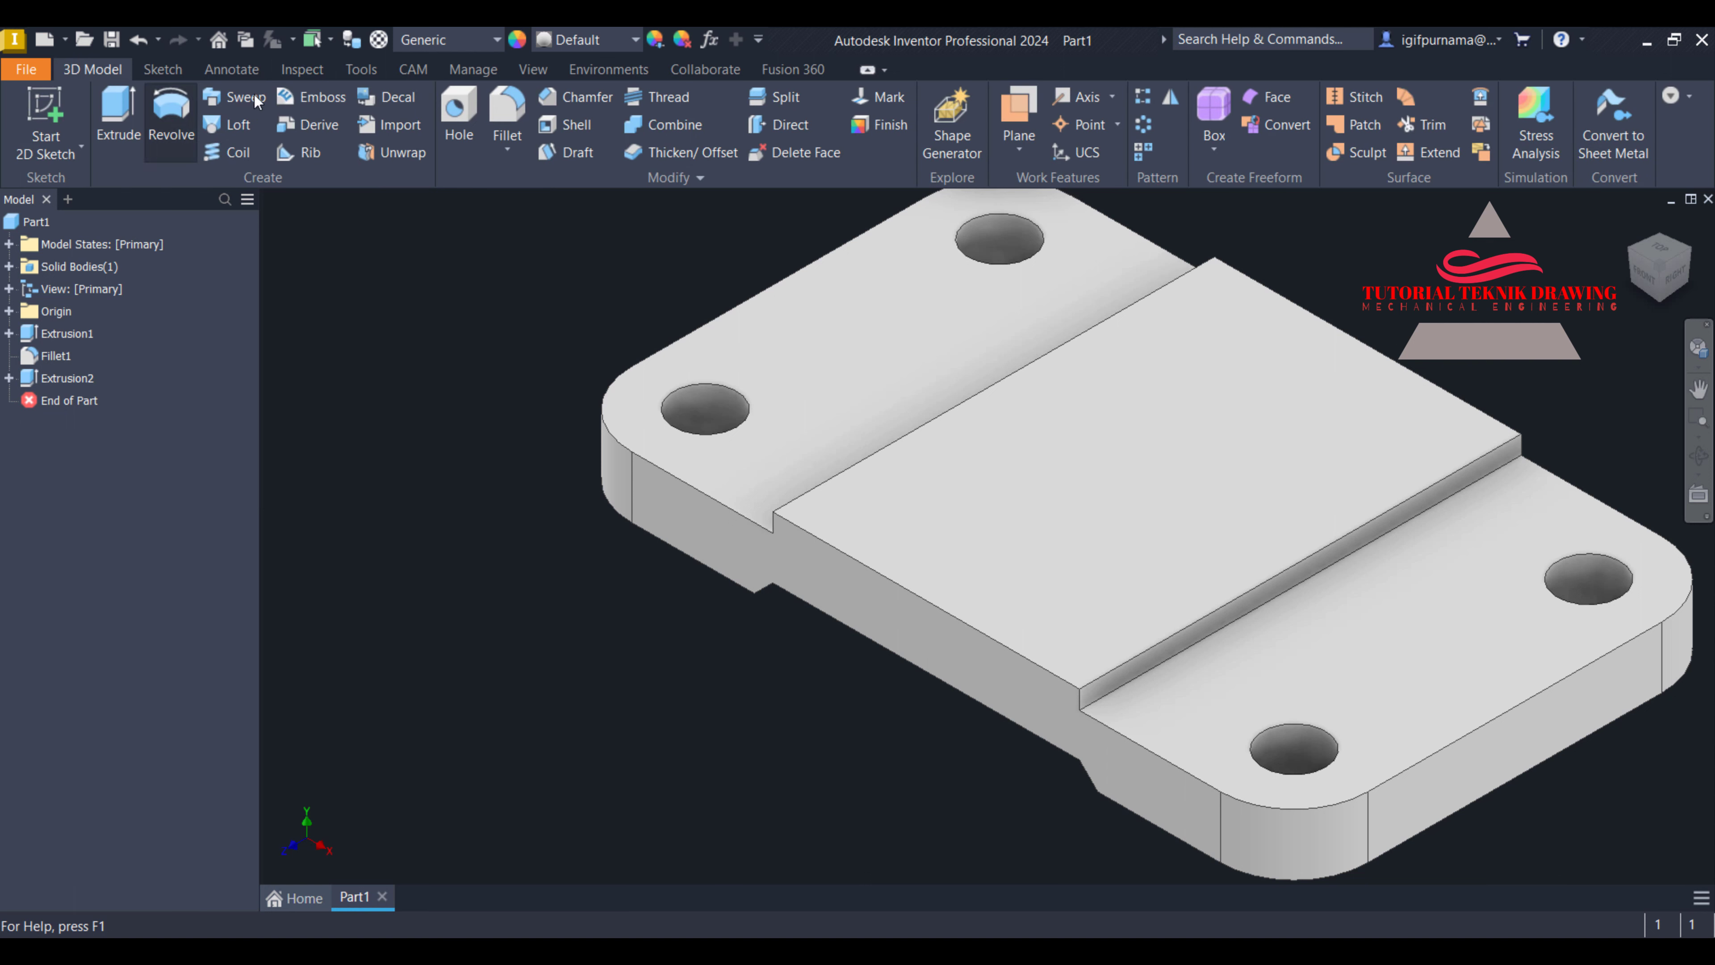
pyautogui.click(652, 98)
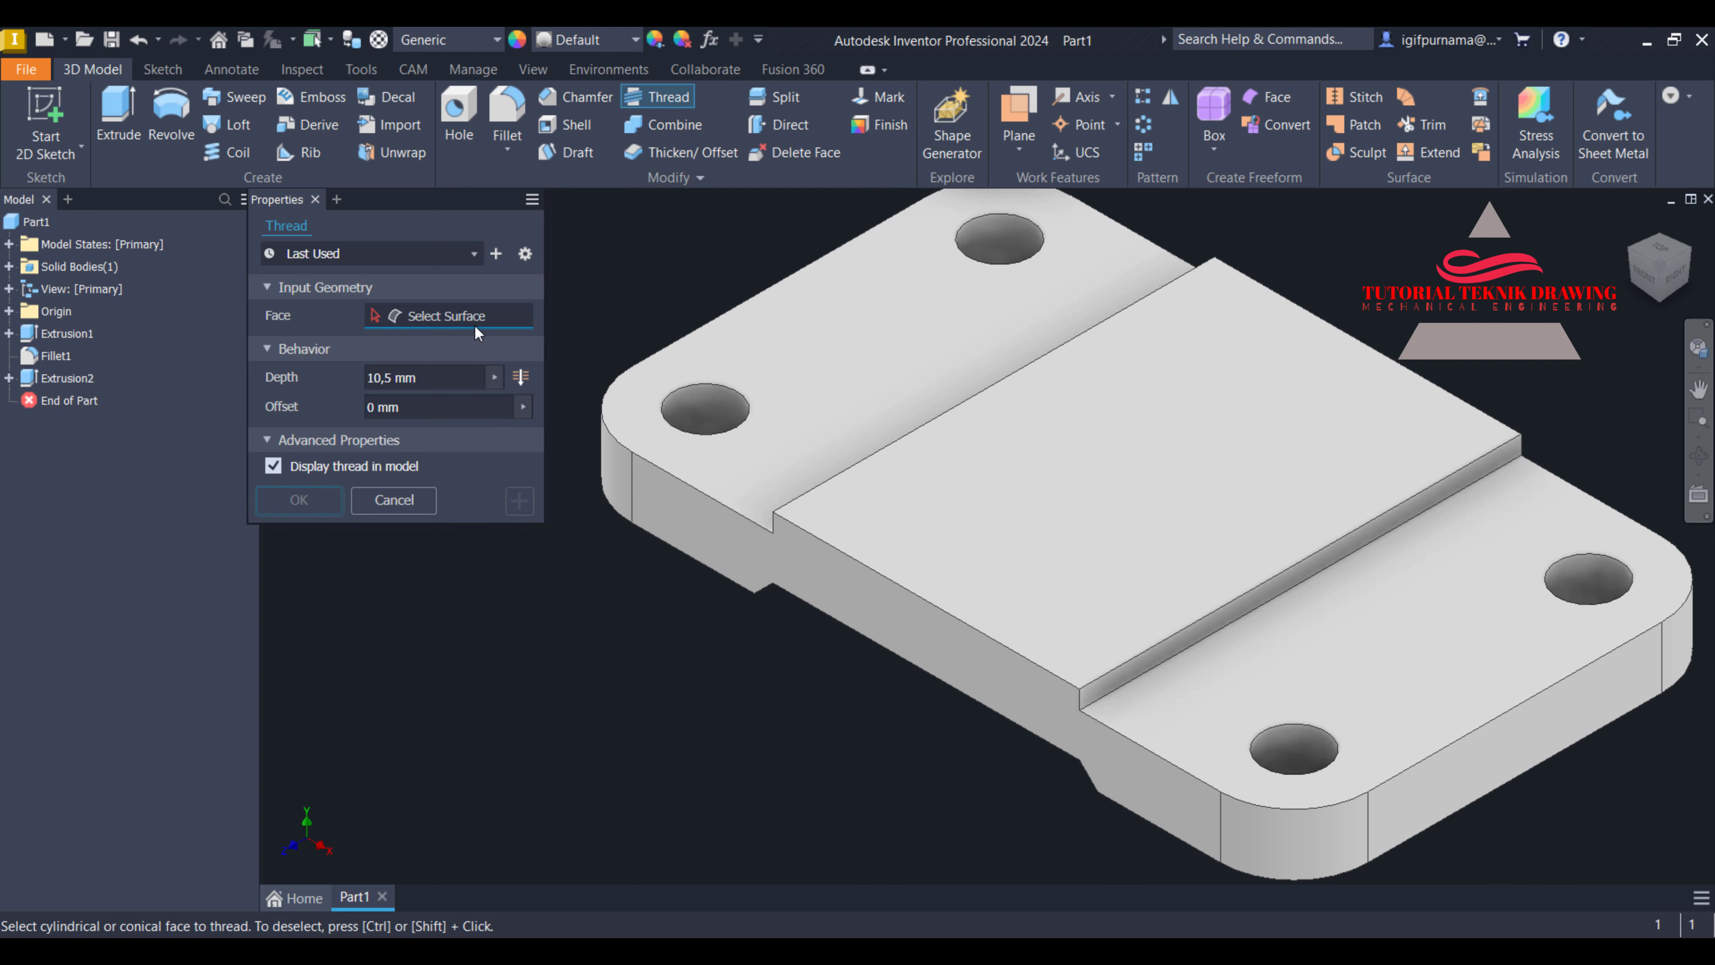
pyautogui.click(434, 377)
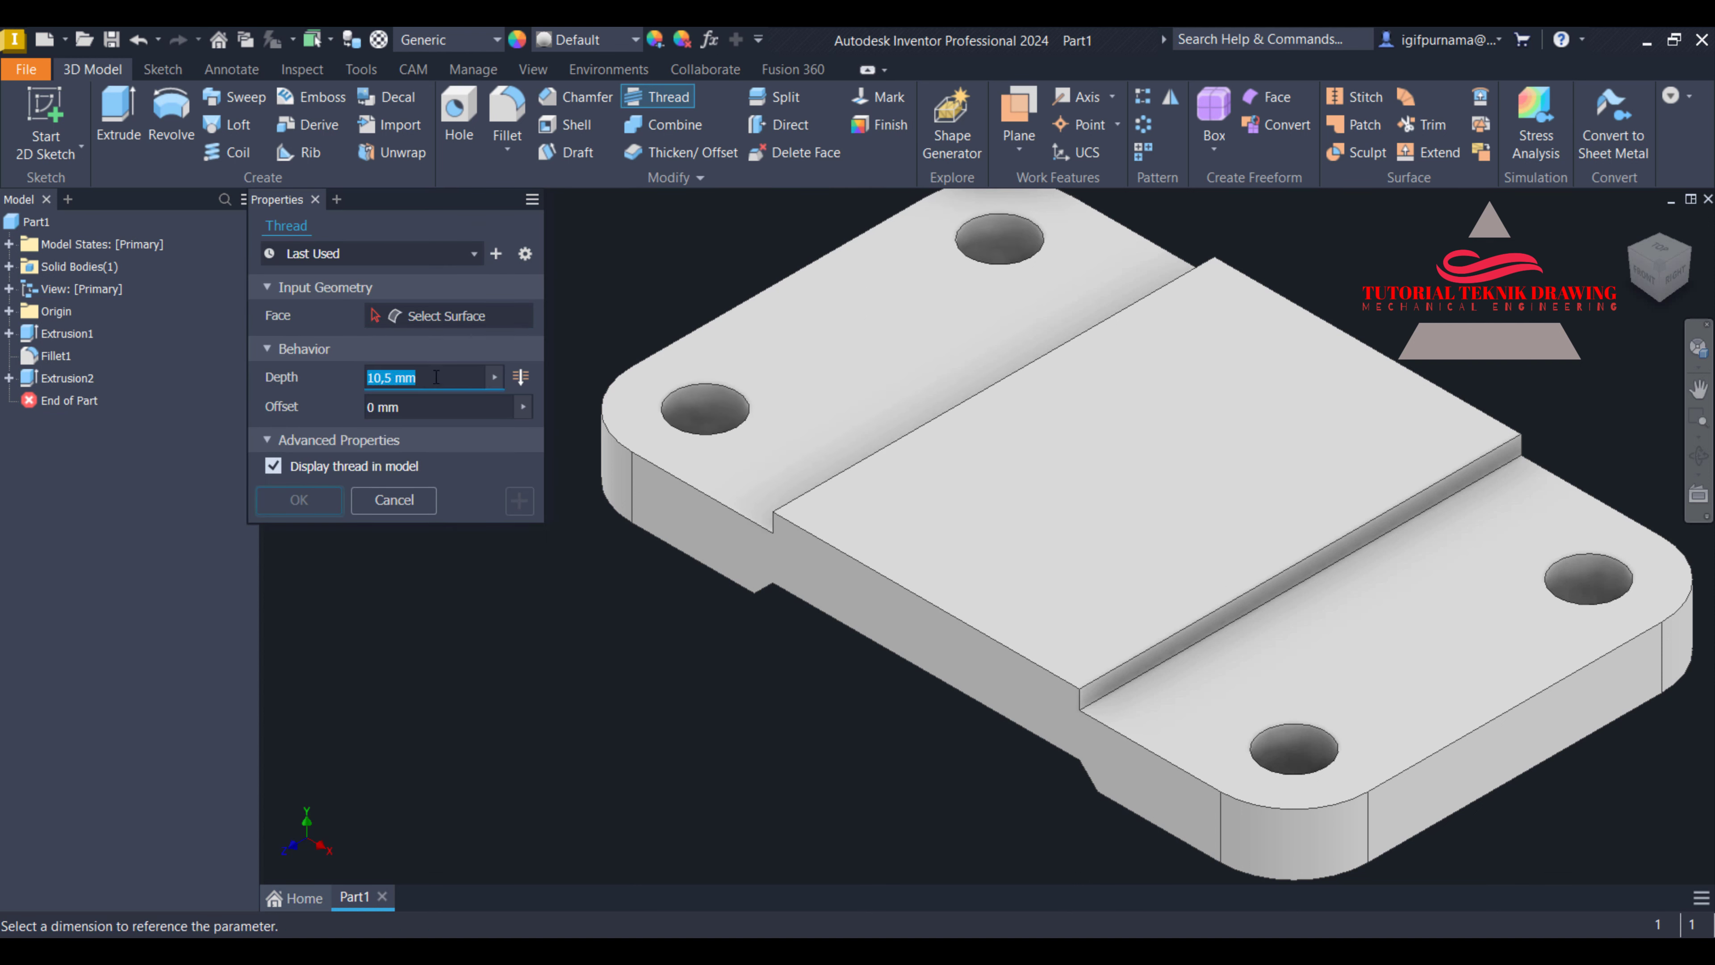
pyautogui.click(436, 377)
pyautogui.click(393, 322)
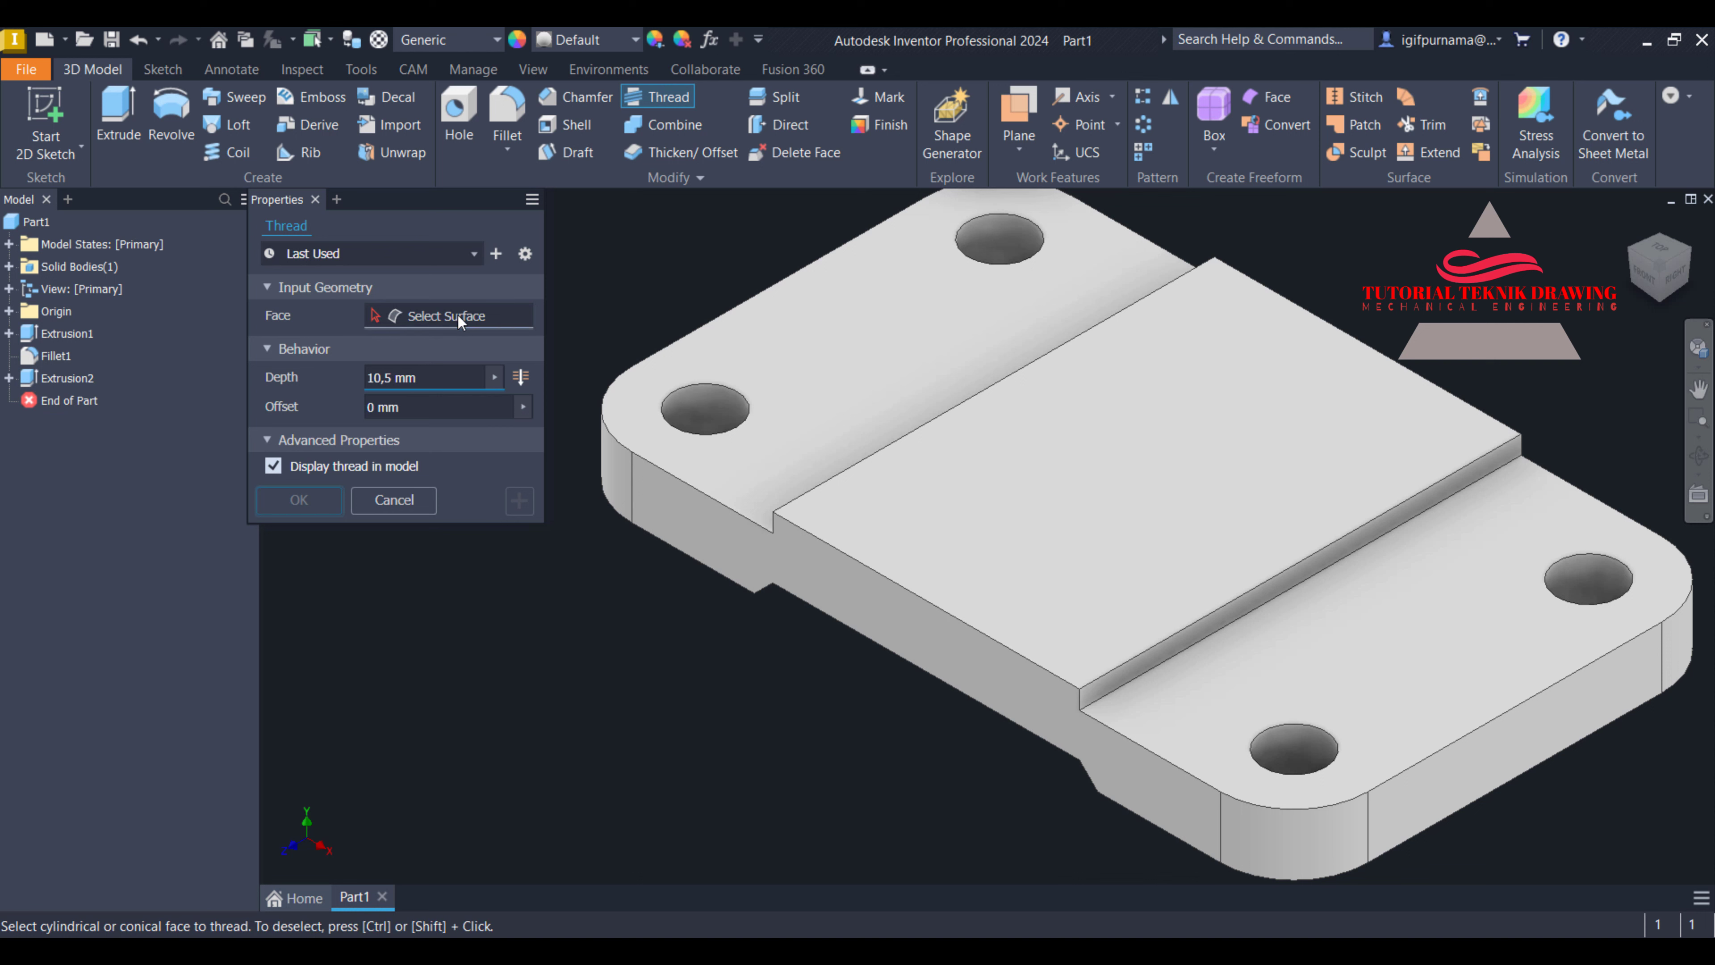
pyautogui.click(416, 254)
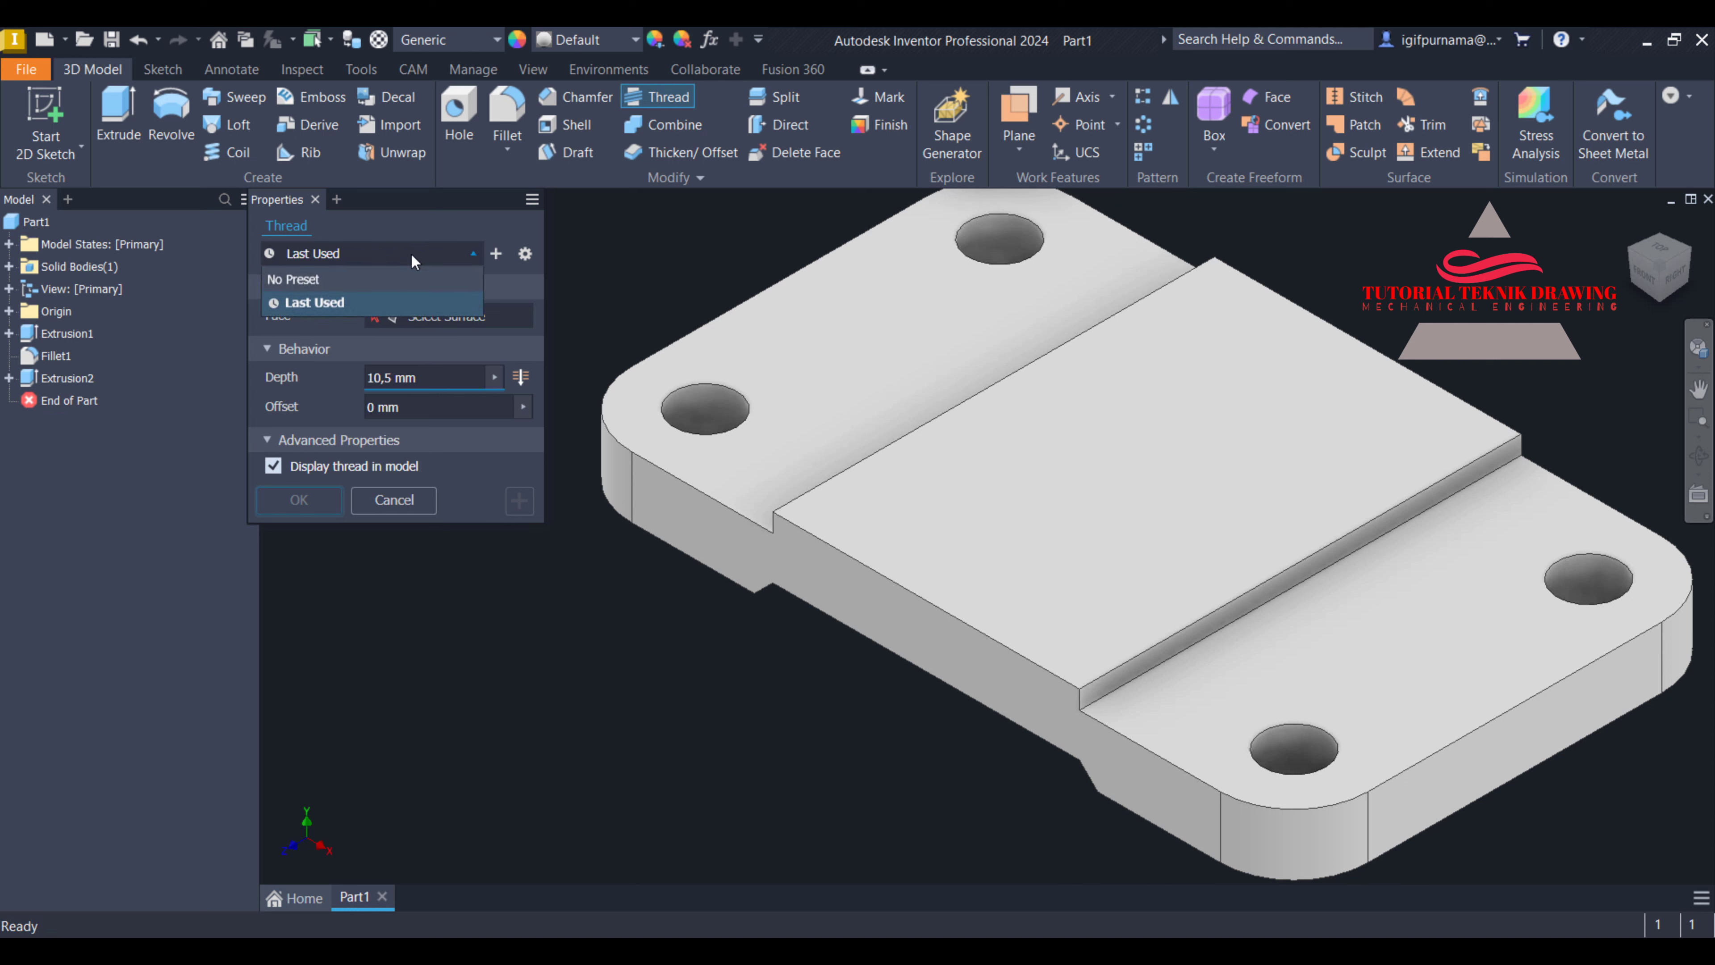
pyautogui.click(398, 501)
pyautogui.click(527, 312)
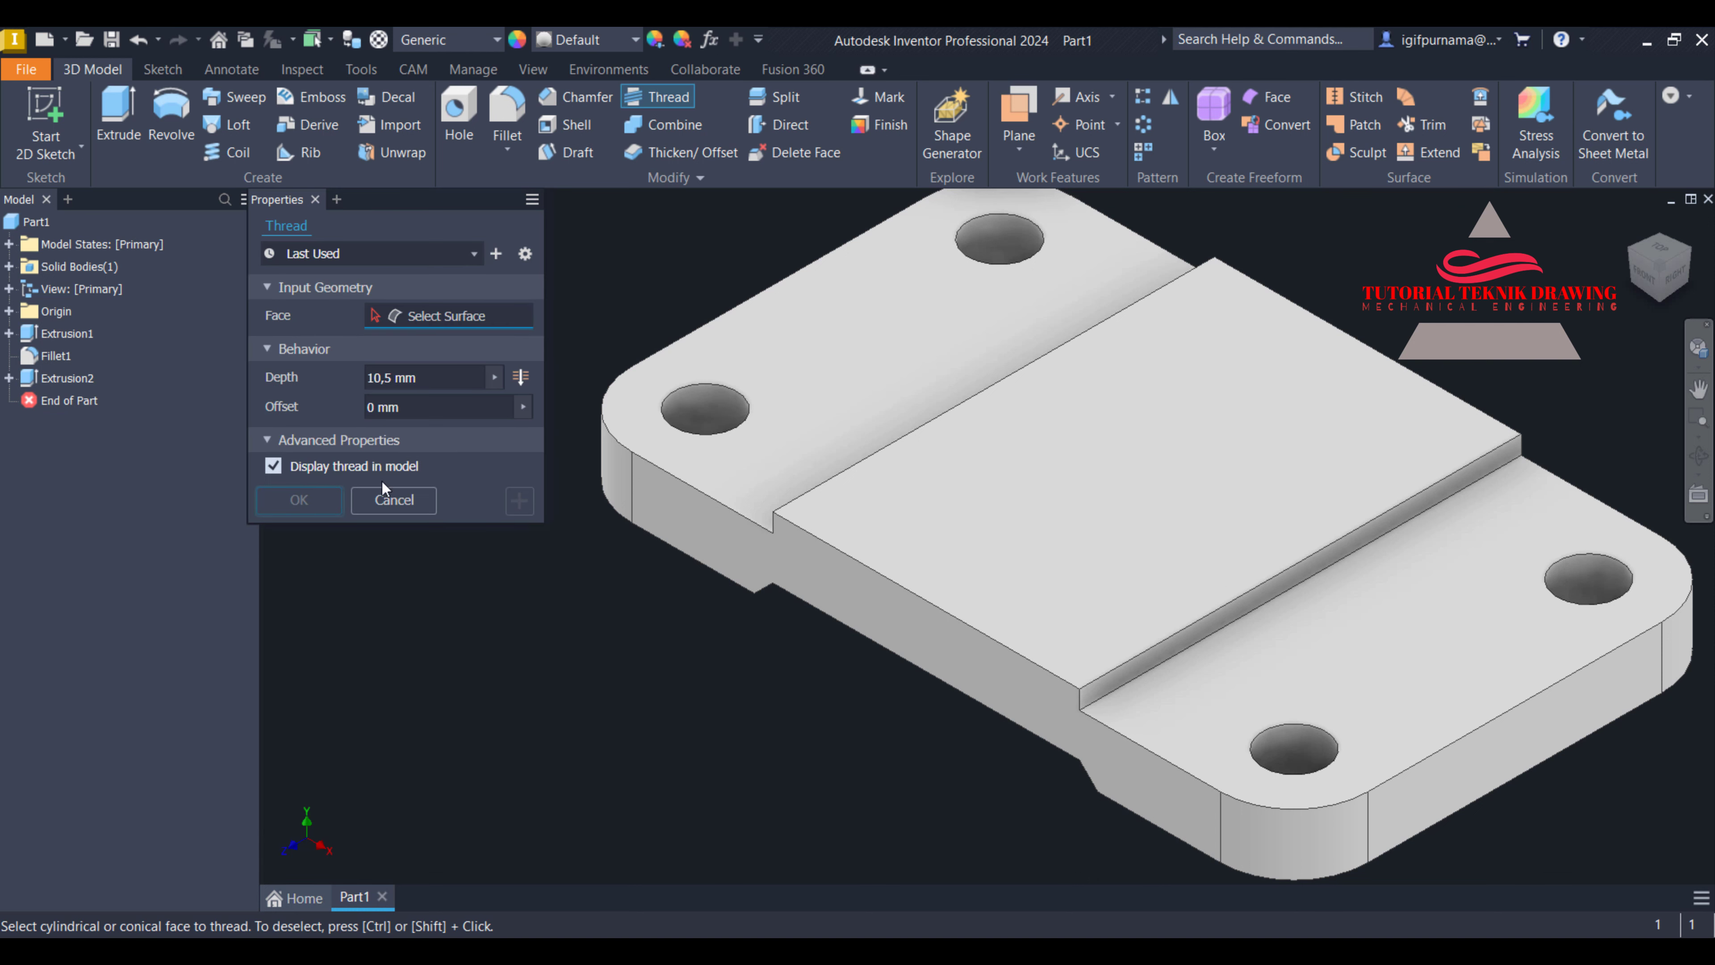
pyautogui.click(710, 420)
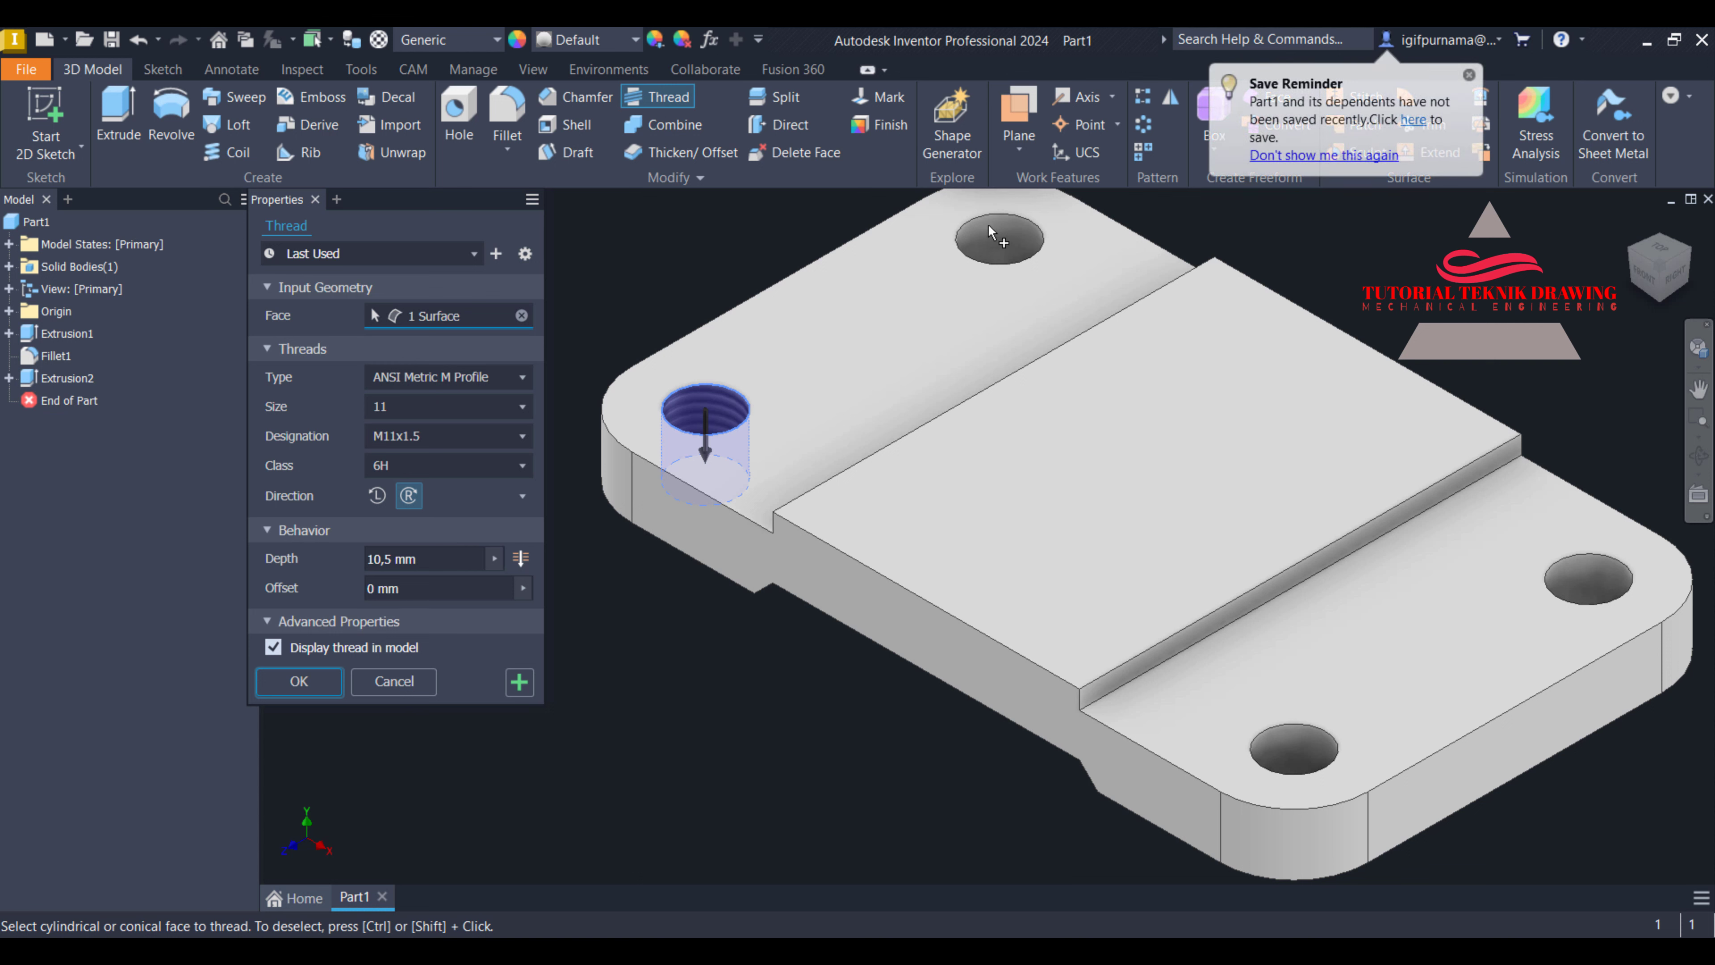
pyautogui.click(415, 379)
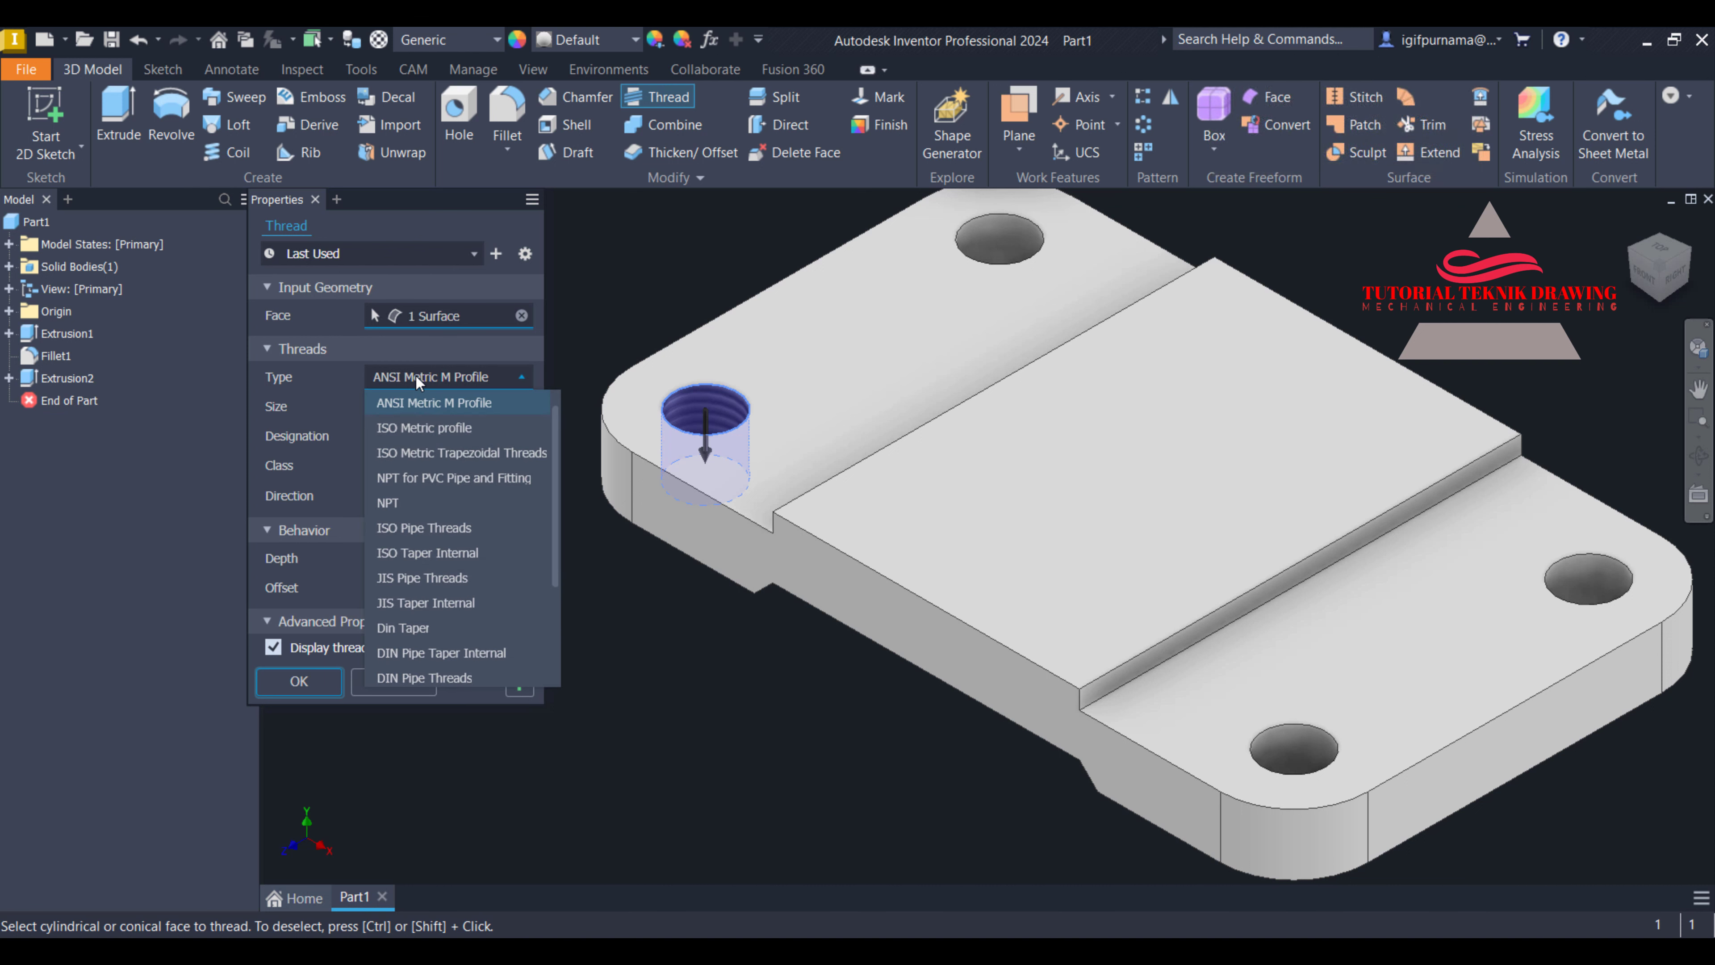
pyautogui.click(468, 433)
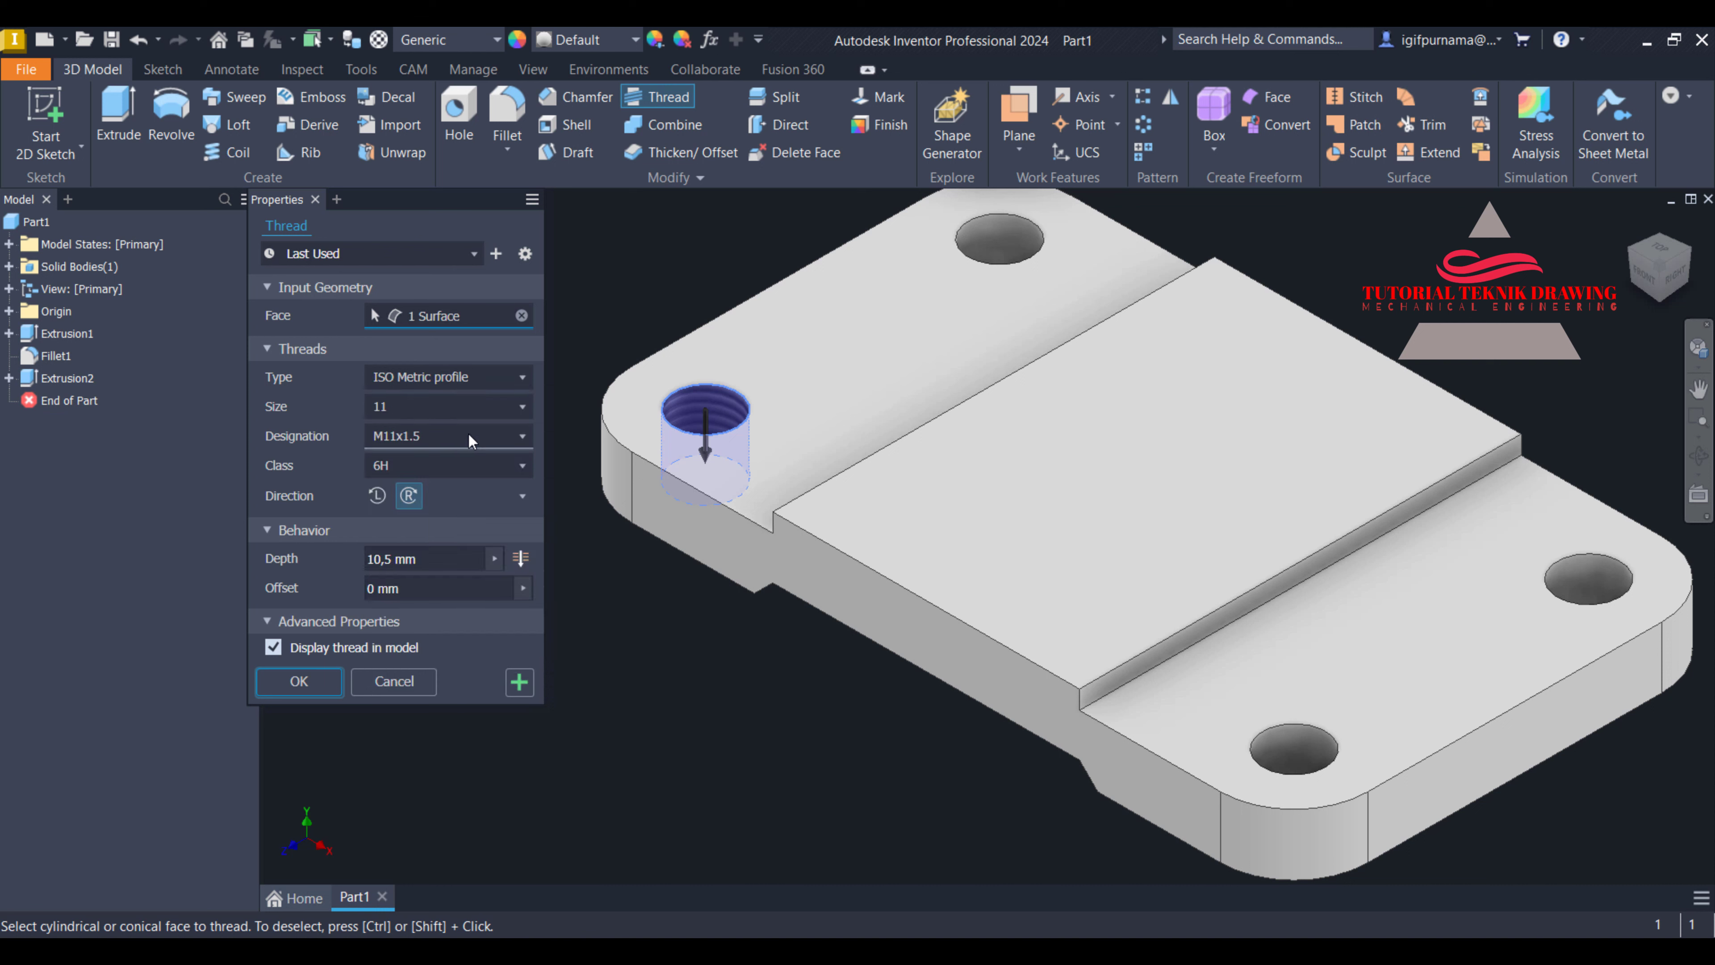
pyautogui.click(443, 436)
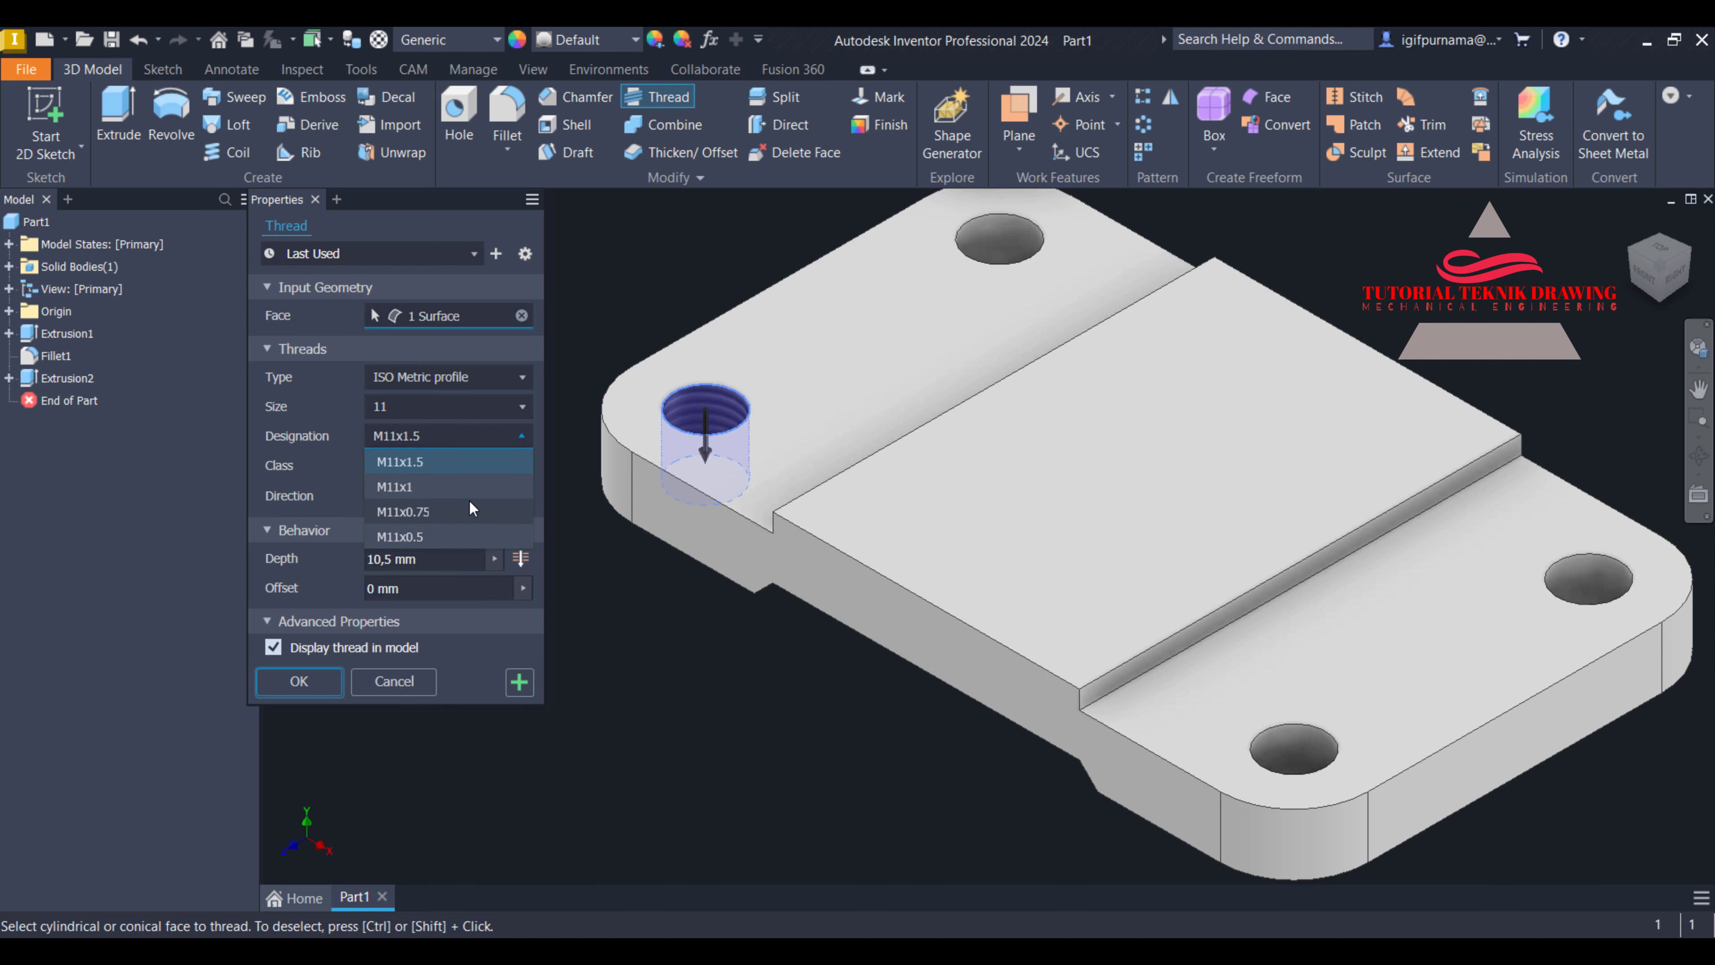
pyautogui.click(677, 637)
# Examine the thread callout for the four corner holes in the reference drawing image
pyautogui.hotkey('alt', 'Tab')
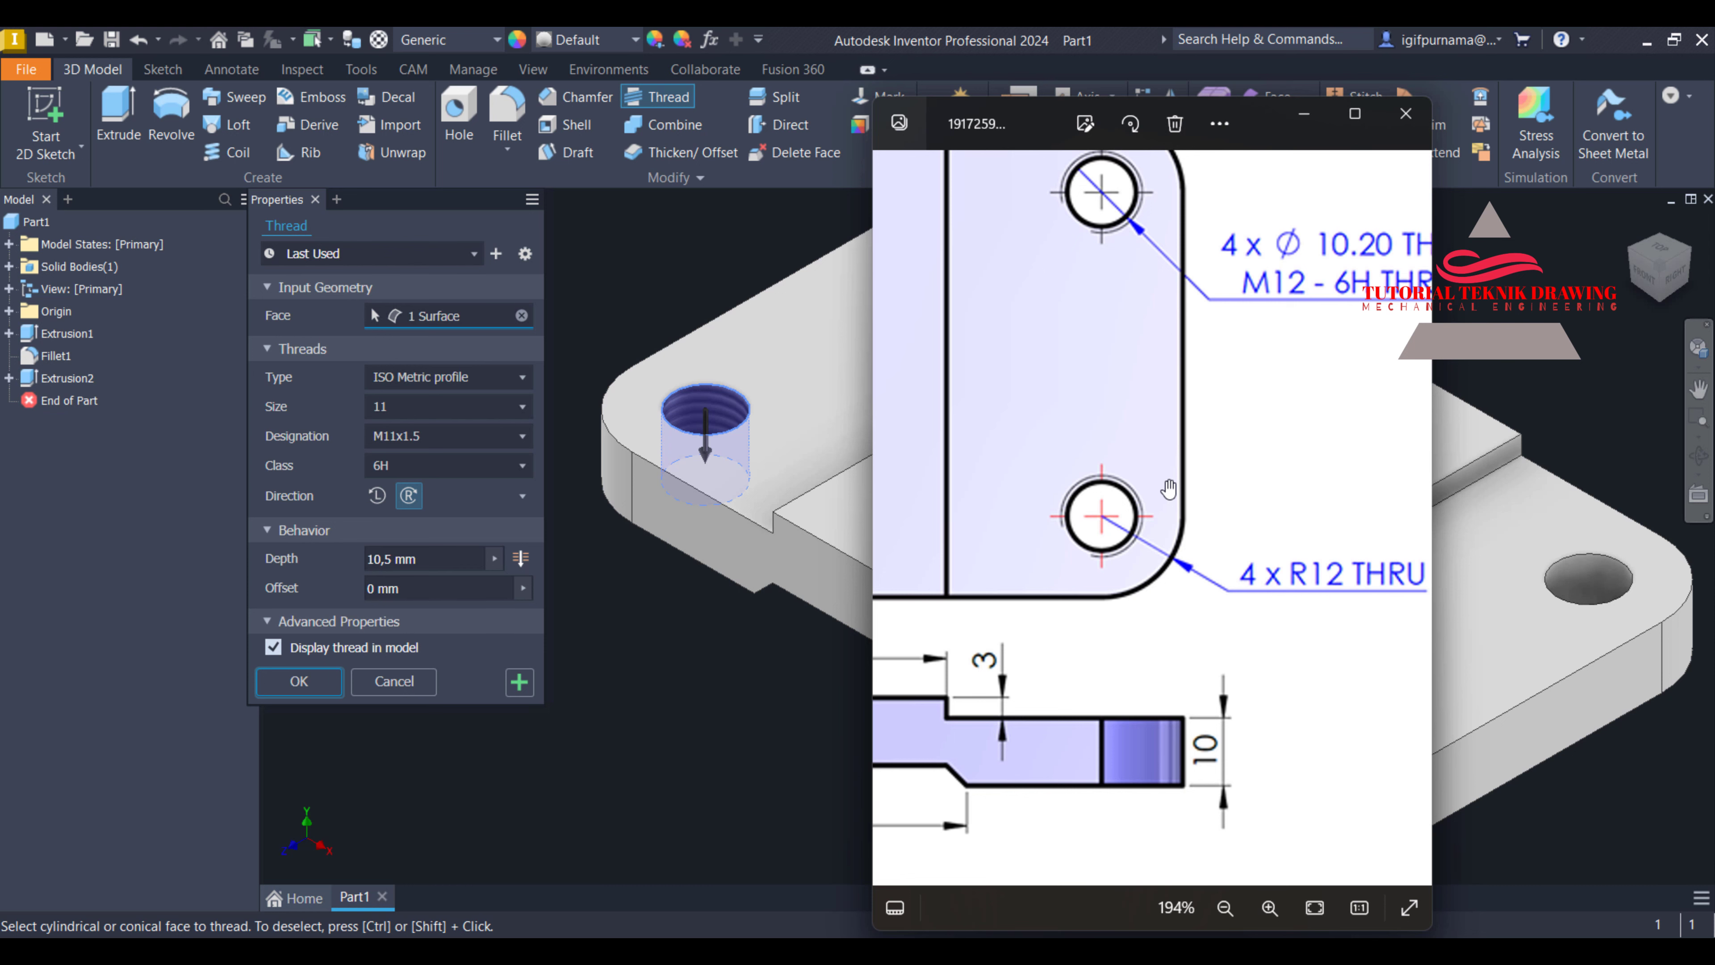
pyautogui.moveTo(1193, 455); pyautogui.dragTo(1103, 509)
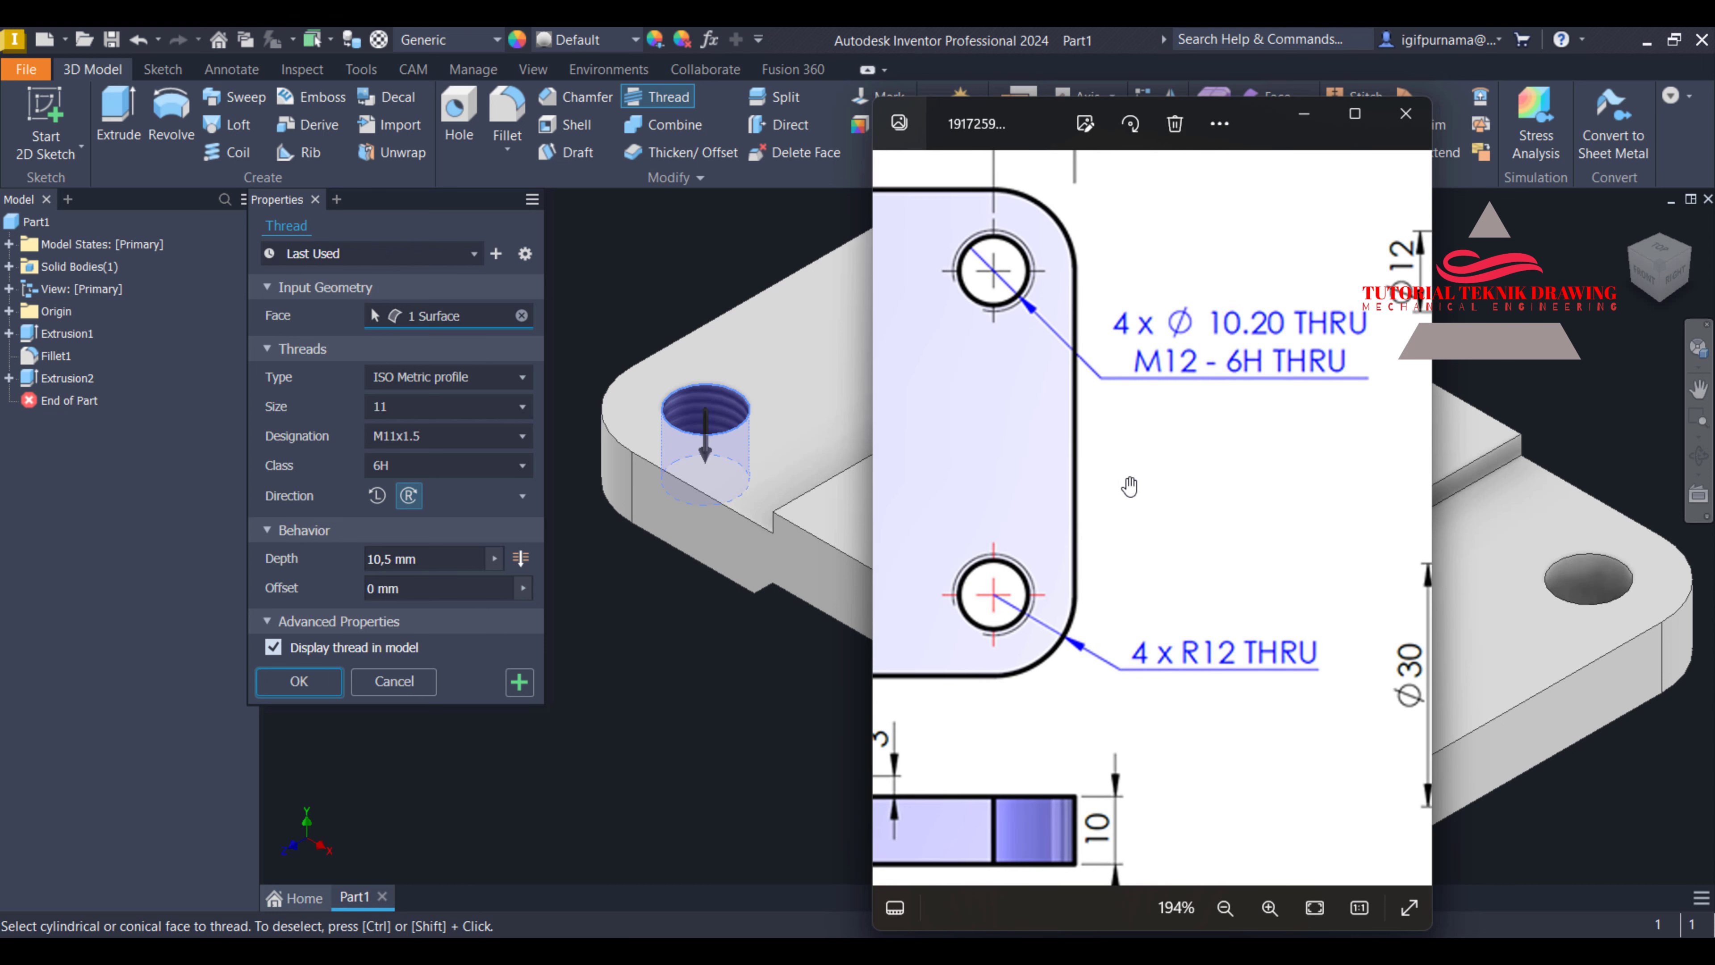
pyautogui.moveTo(1210, 394); pyautogui.dragTo(1103, 479)
pyautogui.scroll(2, 1102, 422)
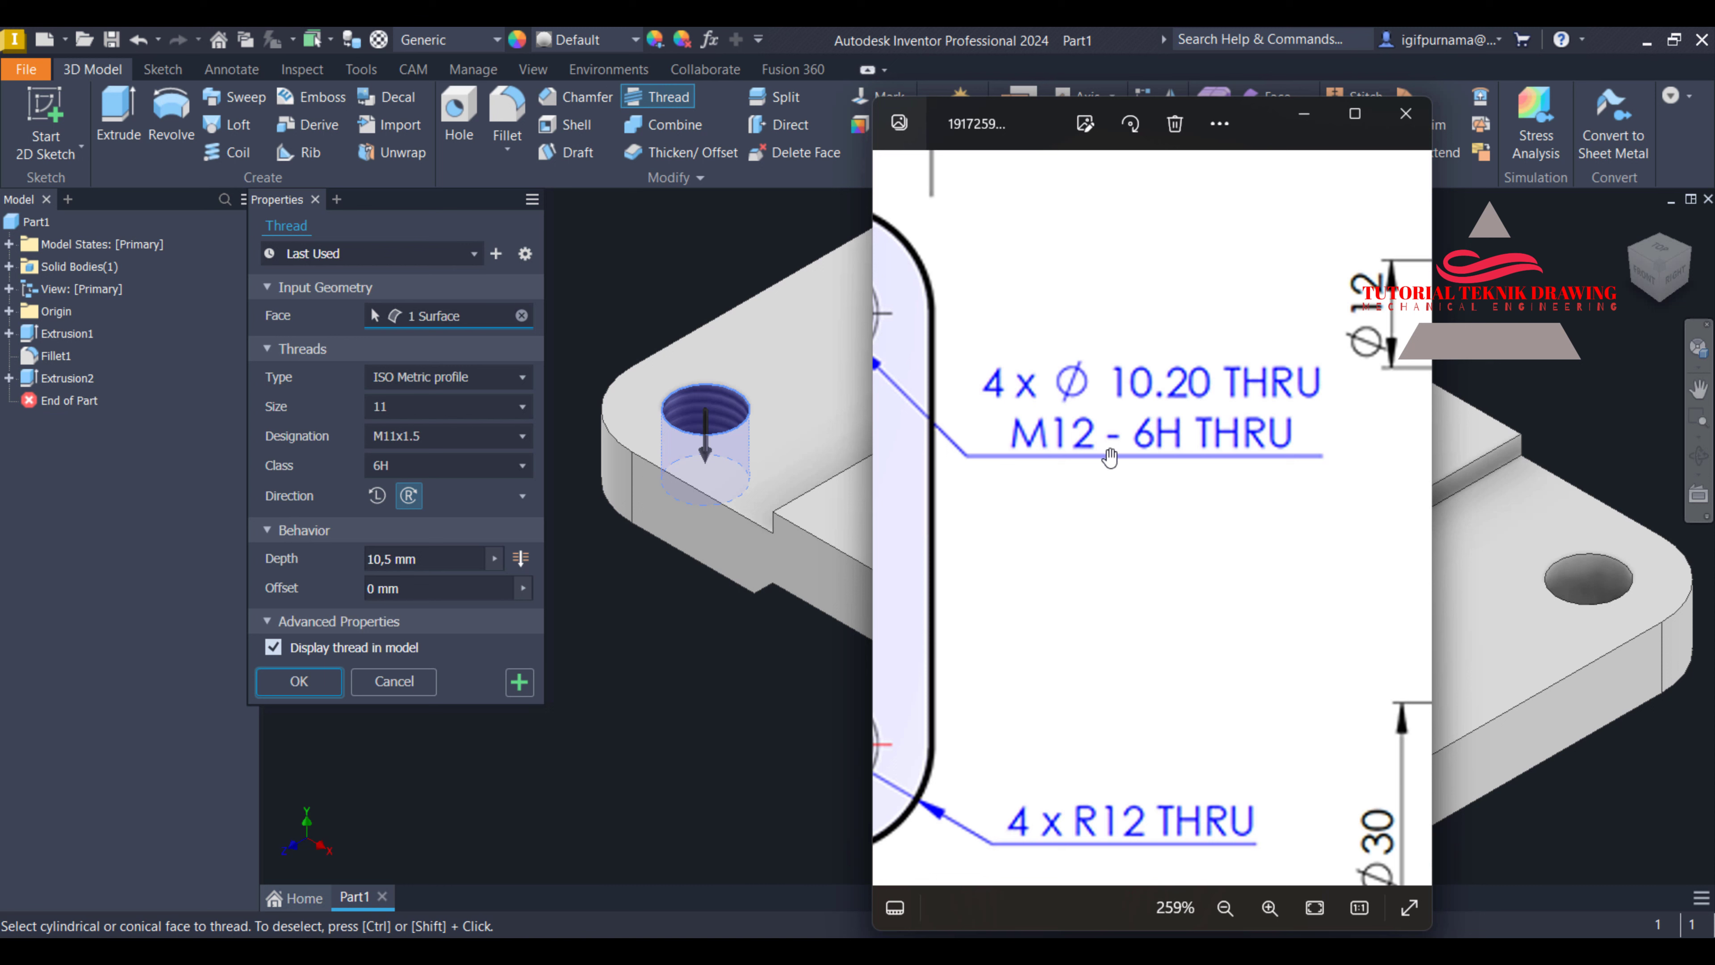
pyautogui.click(430, 435)
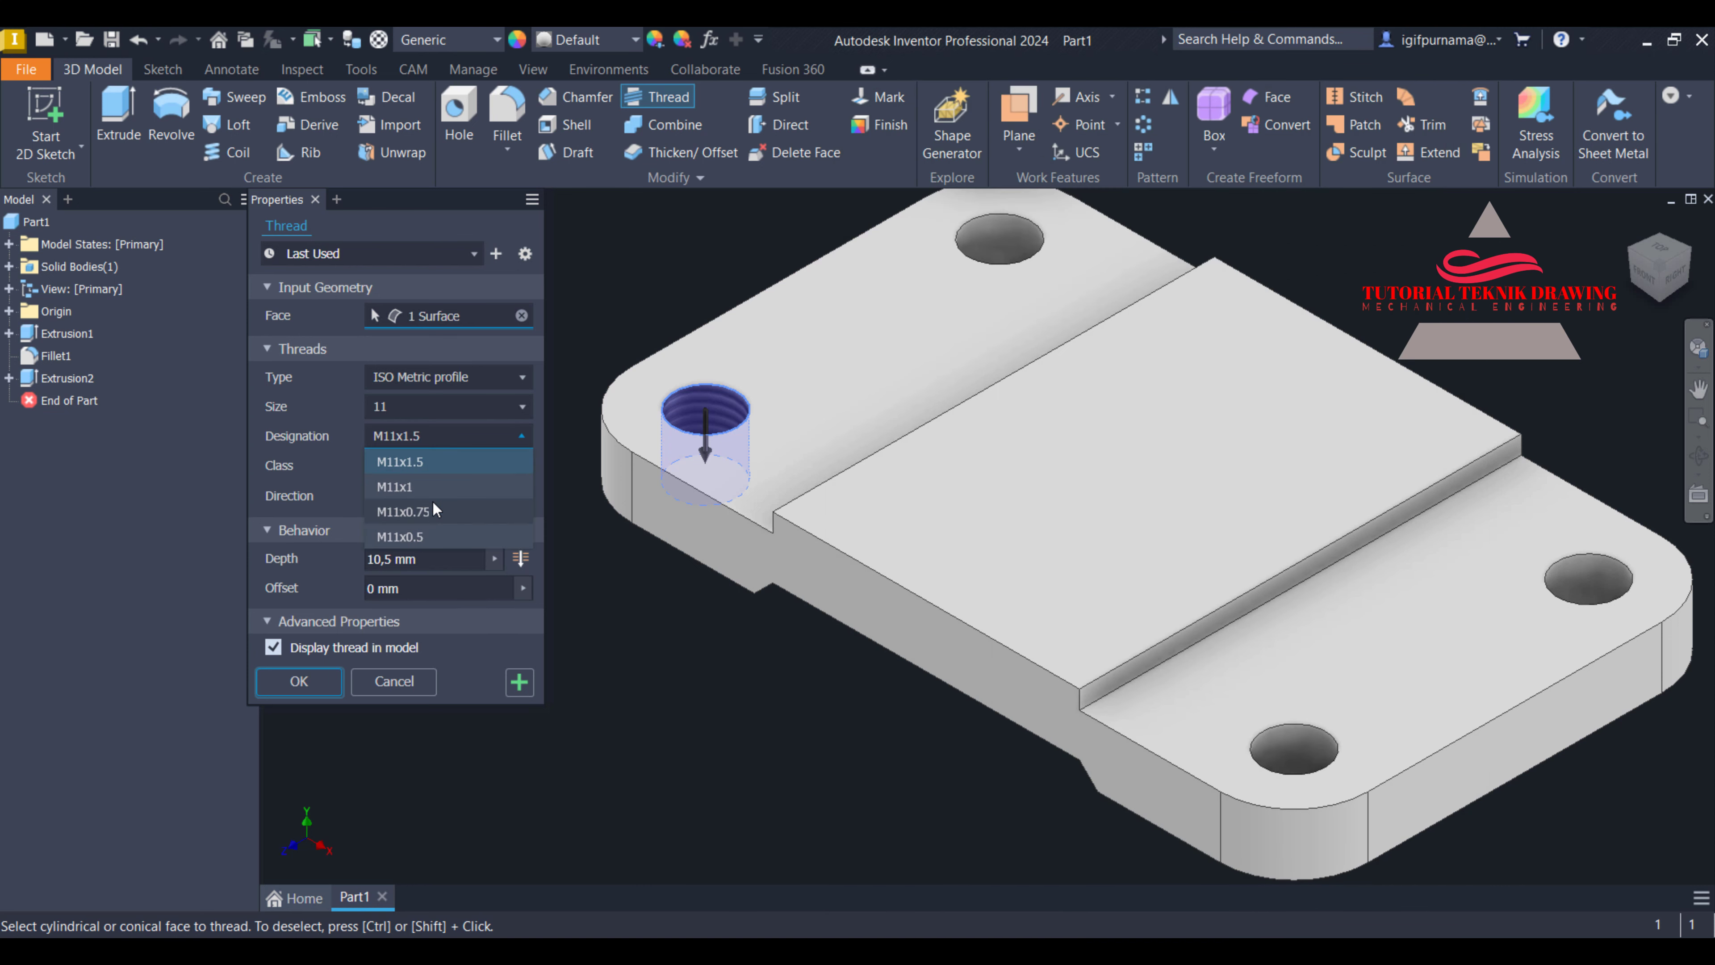
pyautogui.click(433, 438)
pyautogui.hotkey('alt', 'Tab')
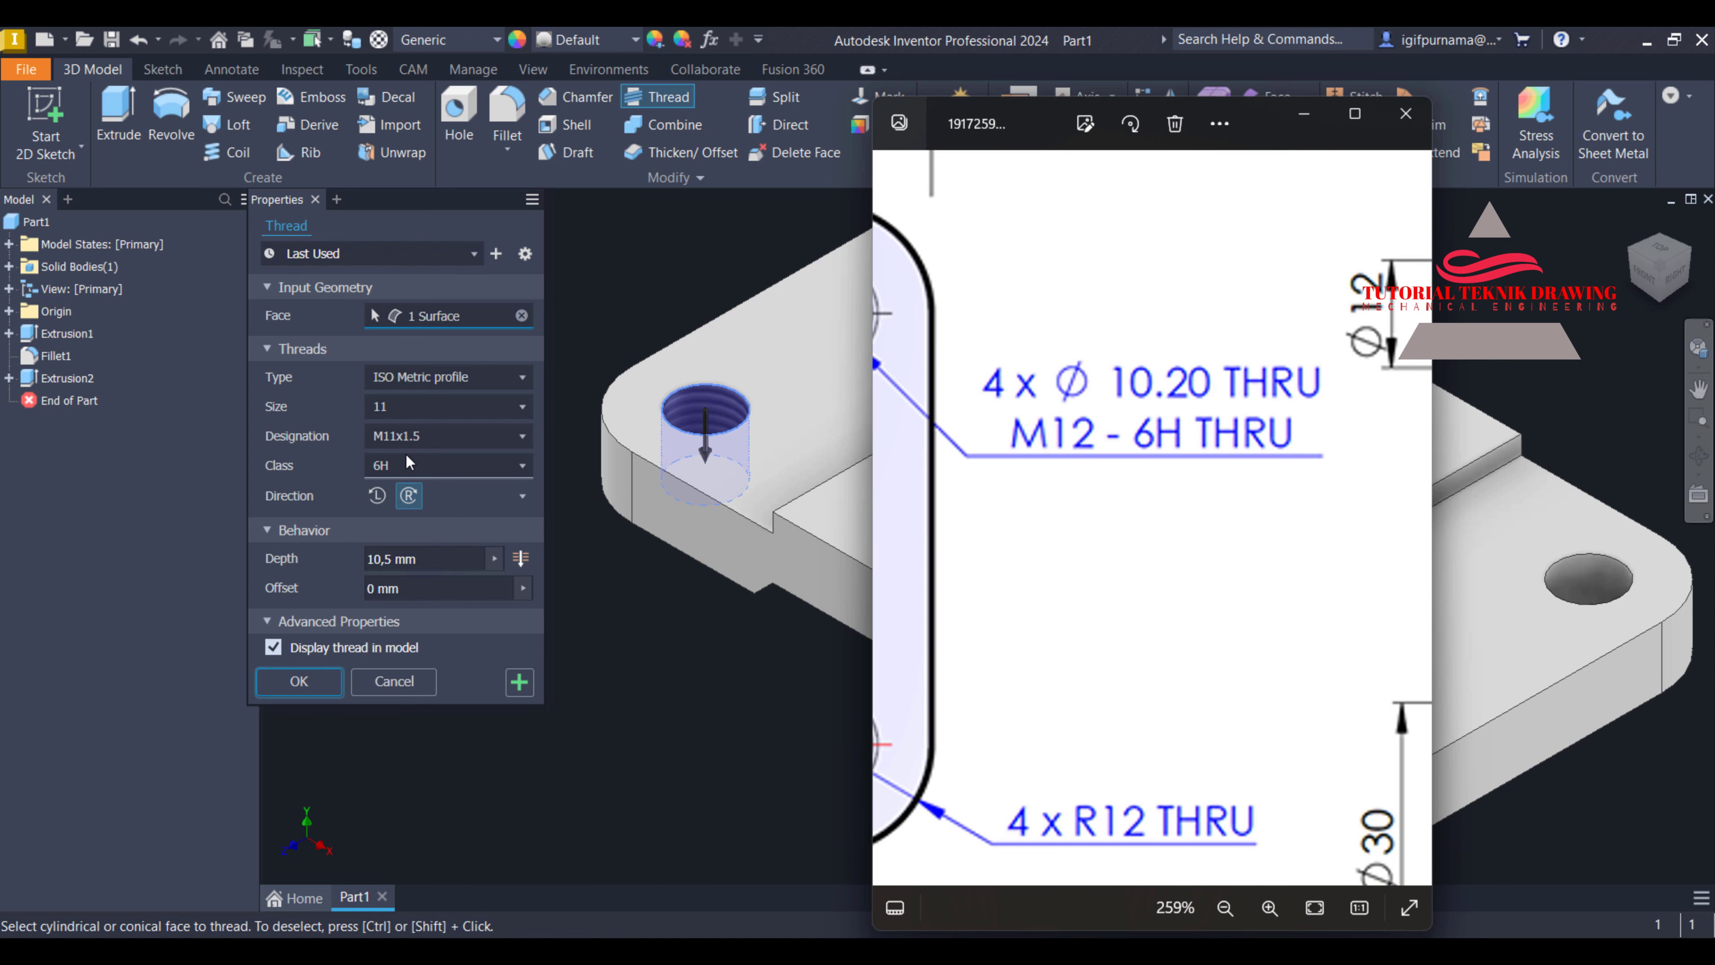
pyautogui.click(462, 439)
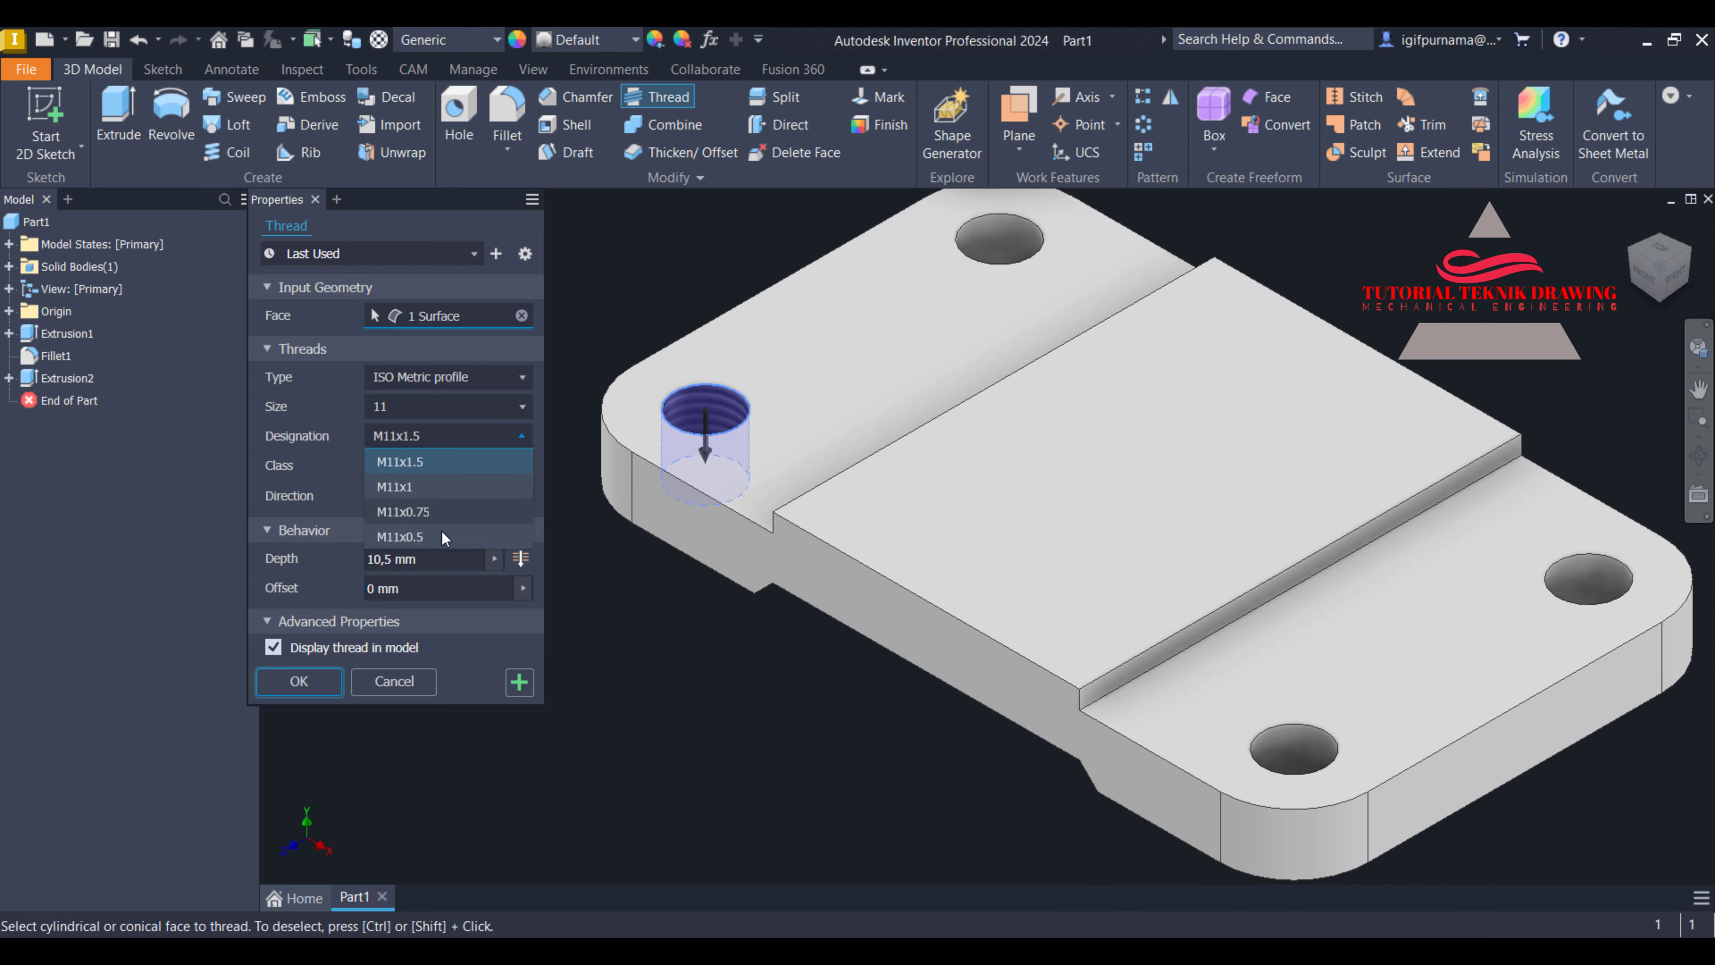
pyautogui.click(435, 485)
pyautogui.click(398, 679)
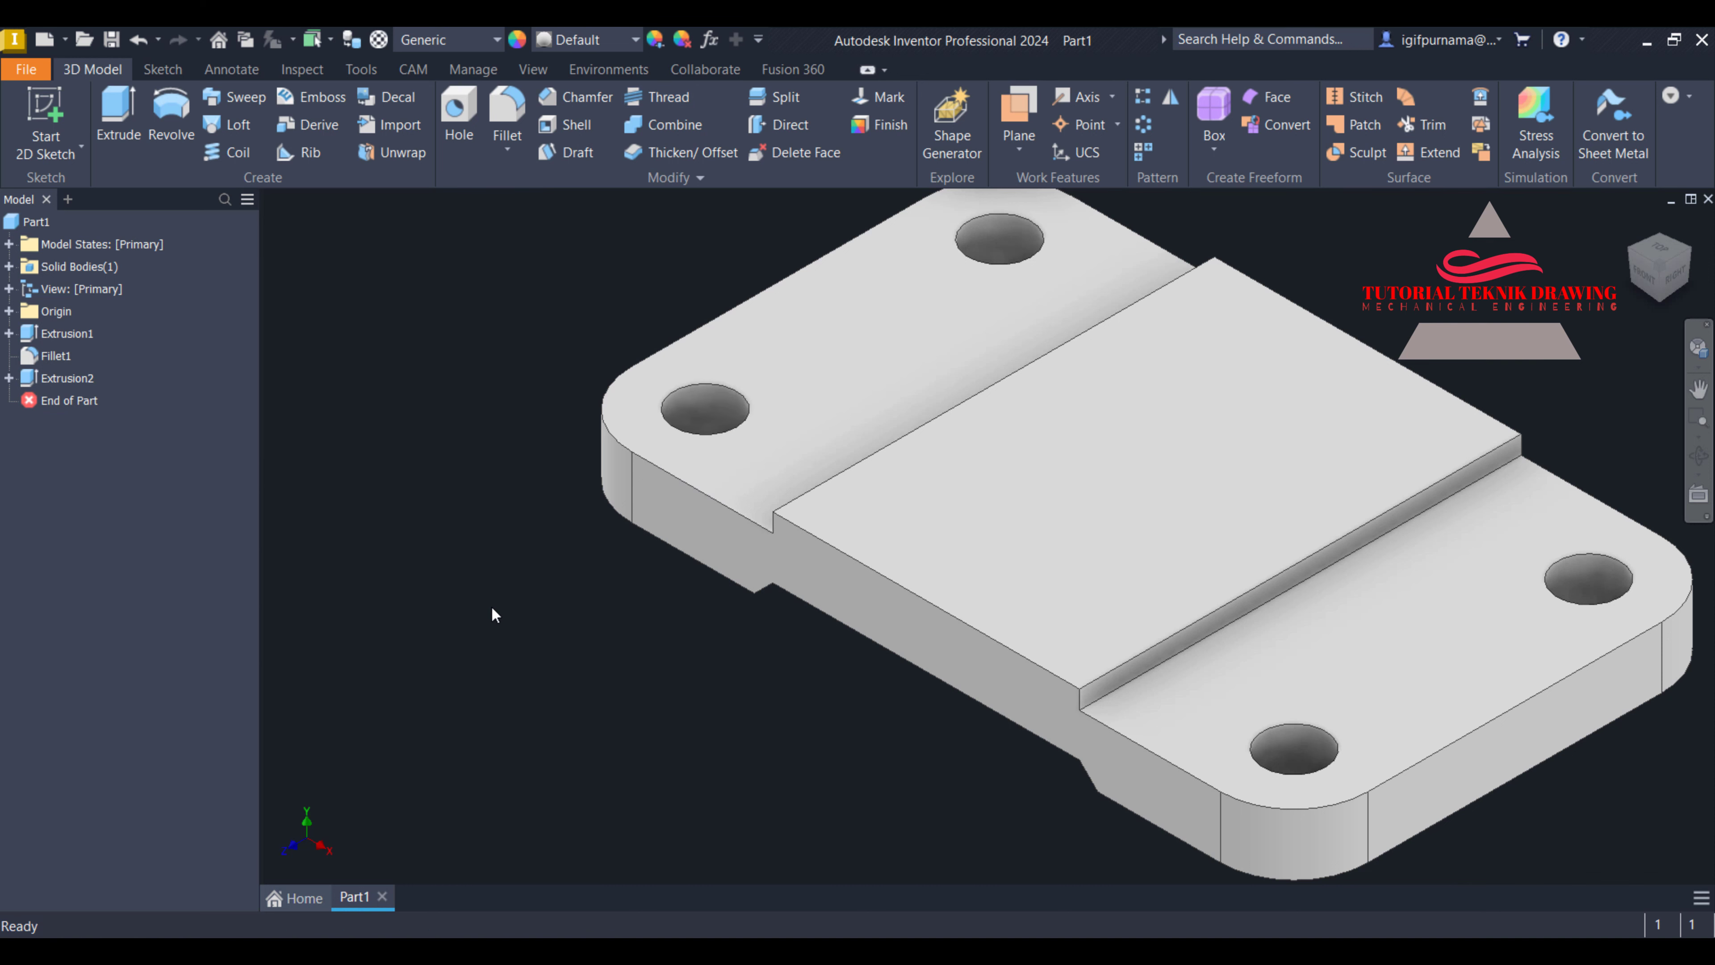
pyautogui.rightClick(714, 406)
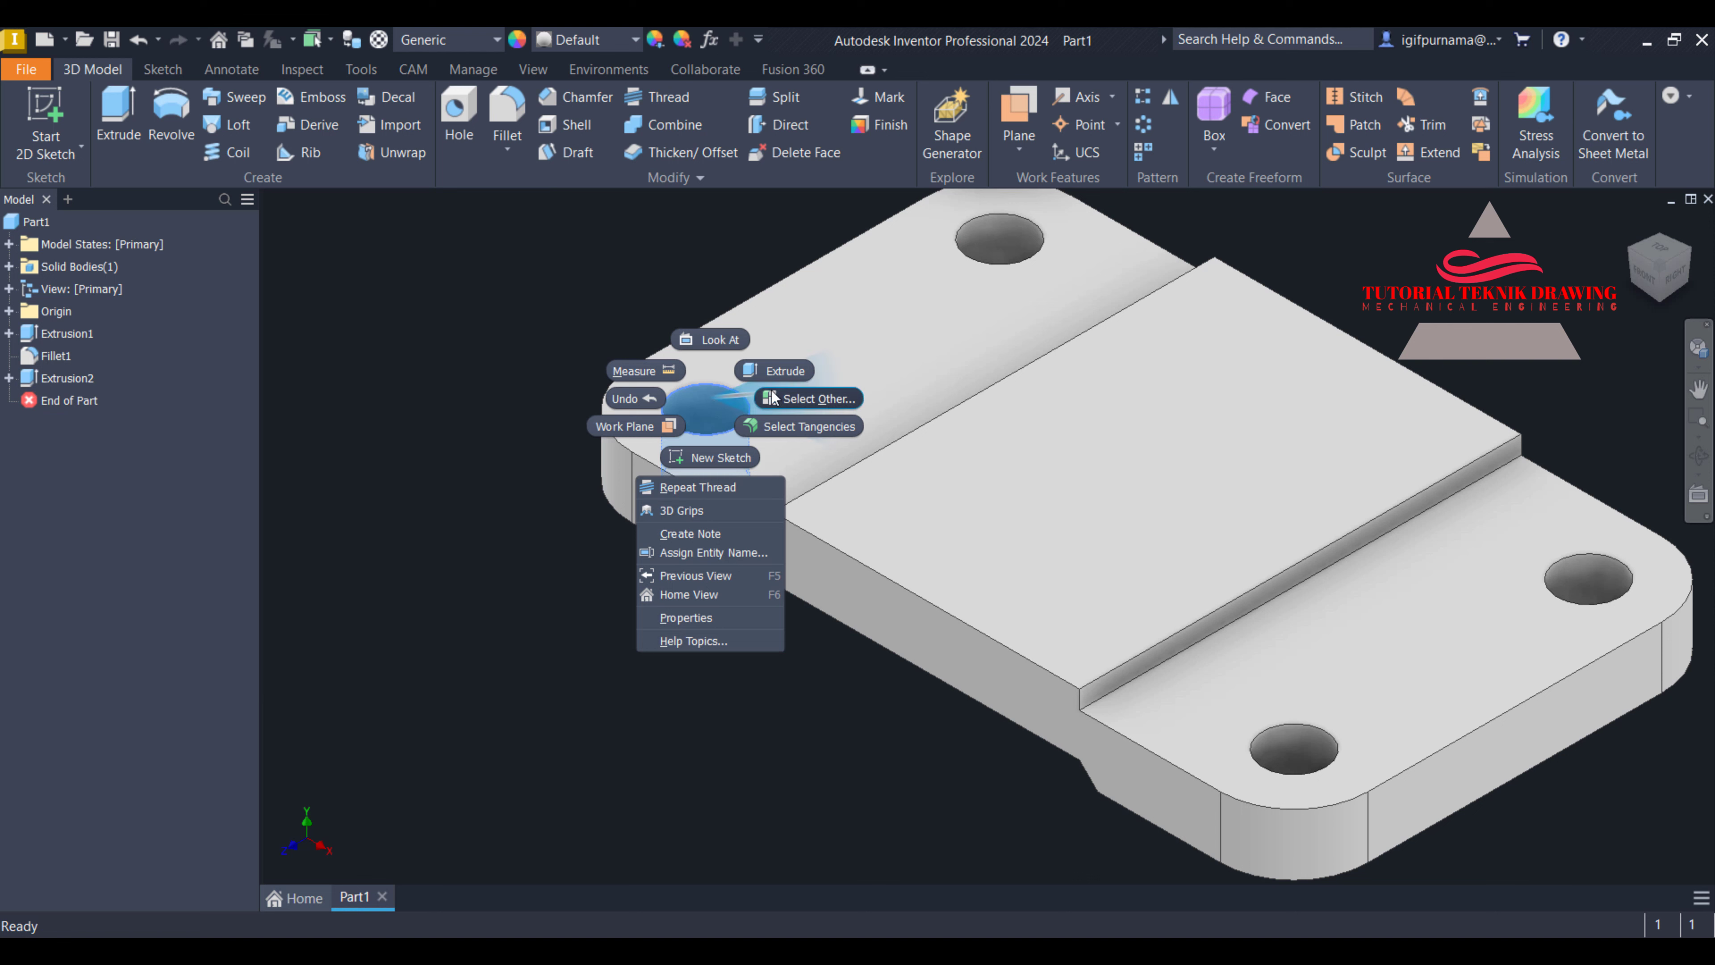
pyautogui.click(448, 481)
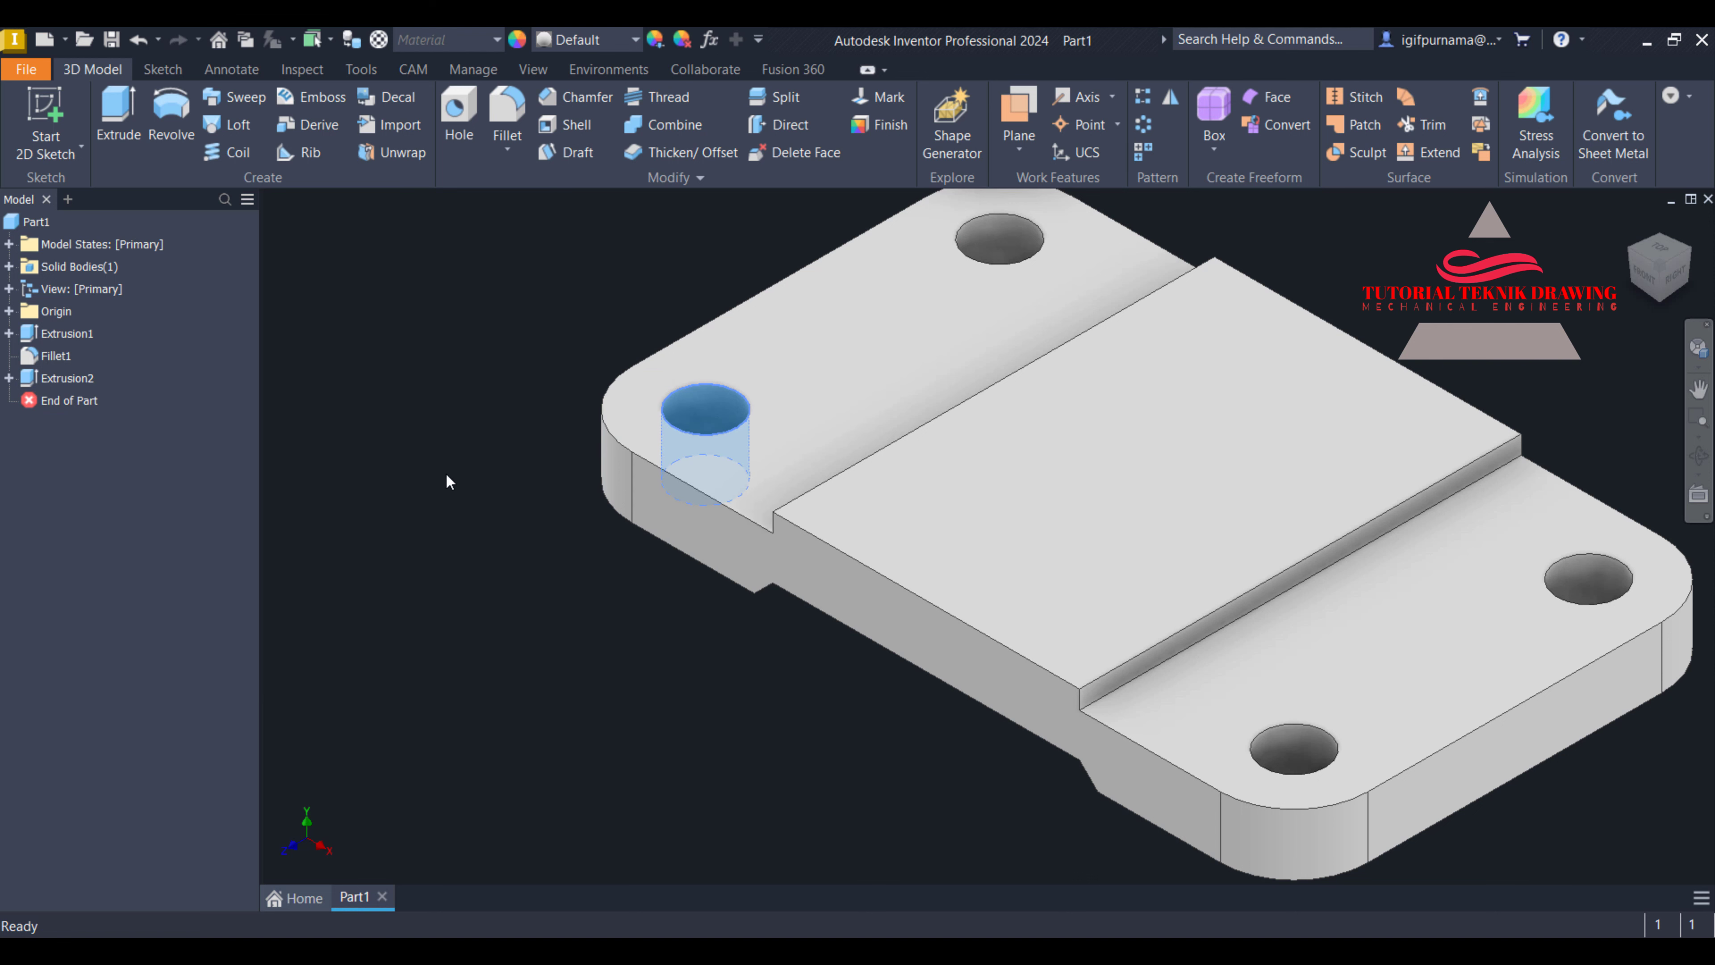
pyautogui.click(62, 378)
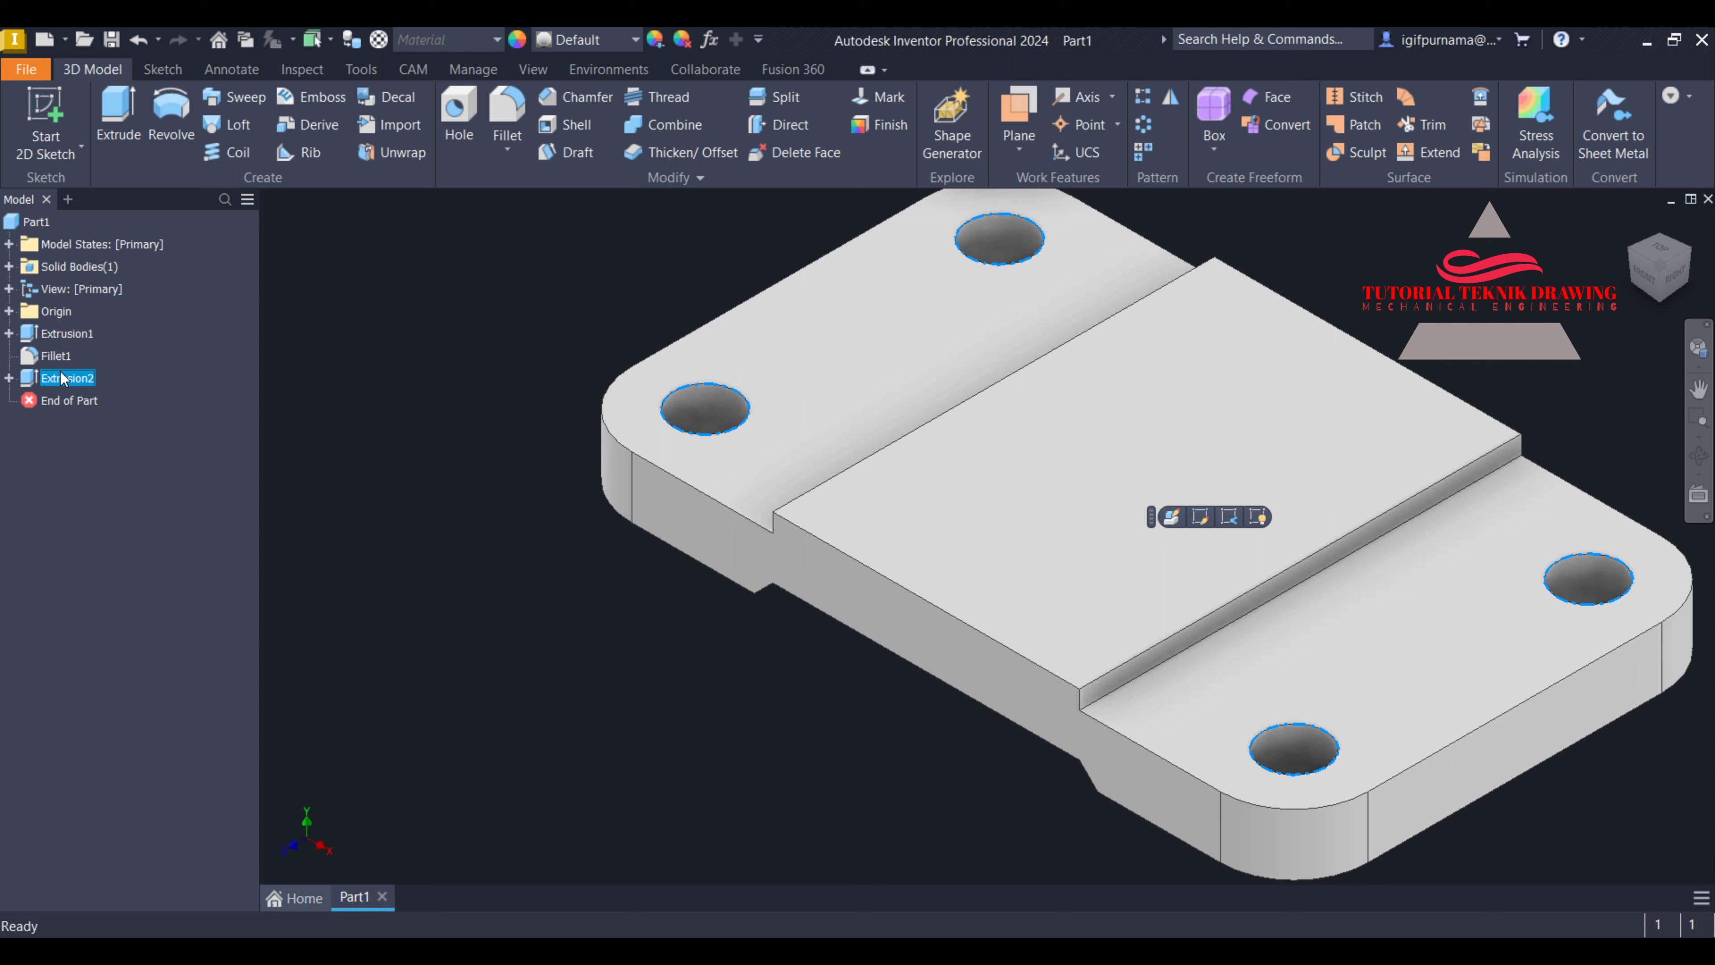
pyautogui.rightClick(62, 379)
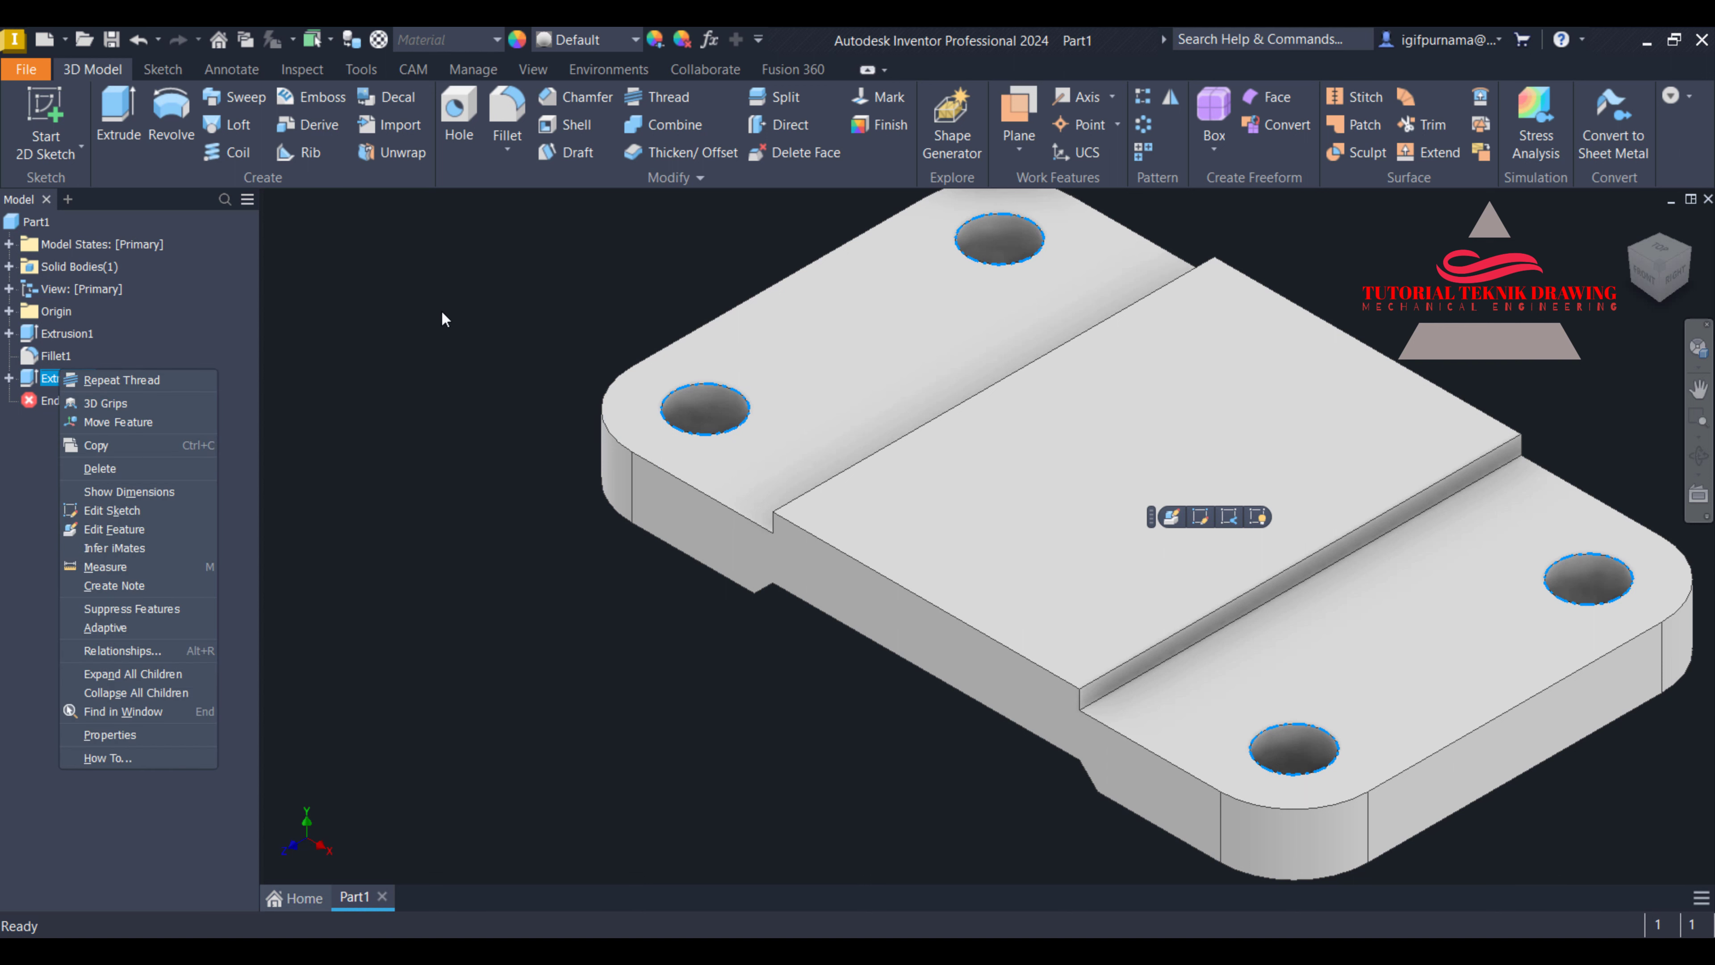
pyautogui.press('Escape')
pyautogui.click(61, 378)
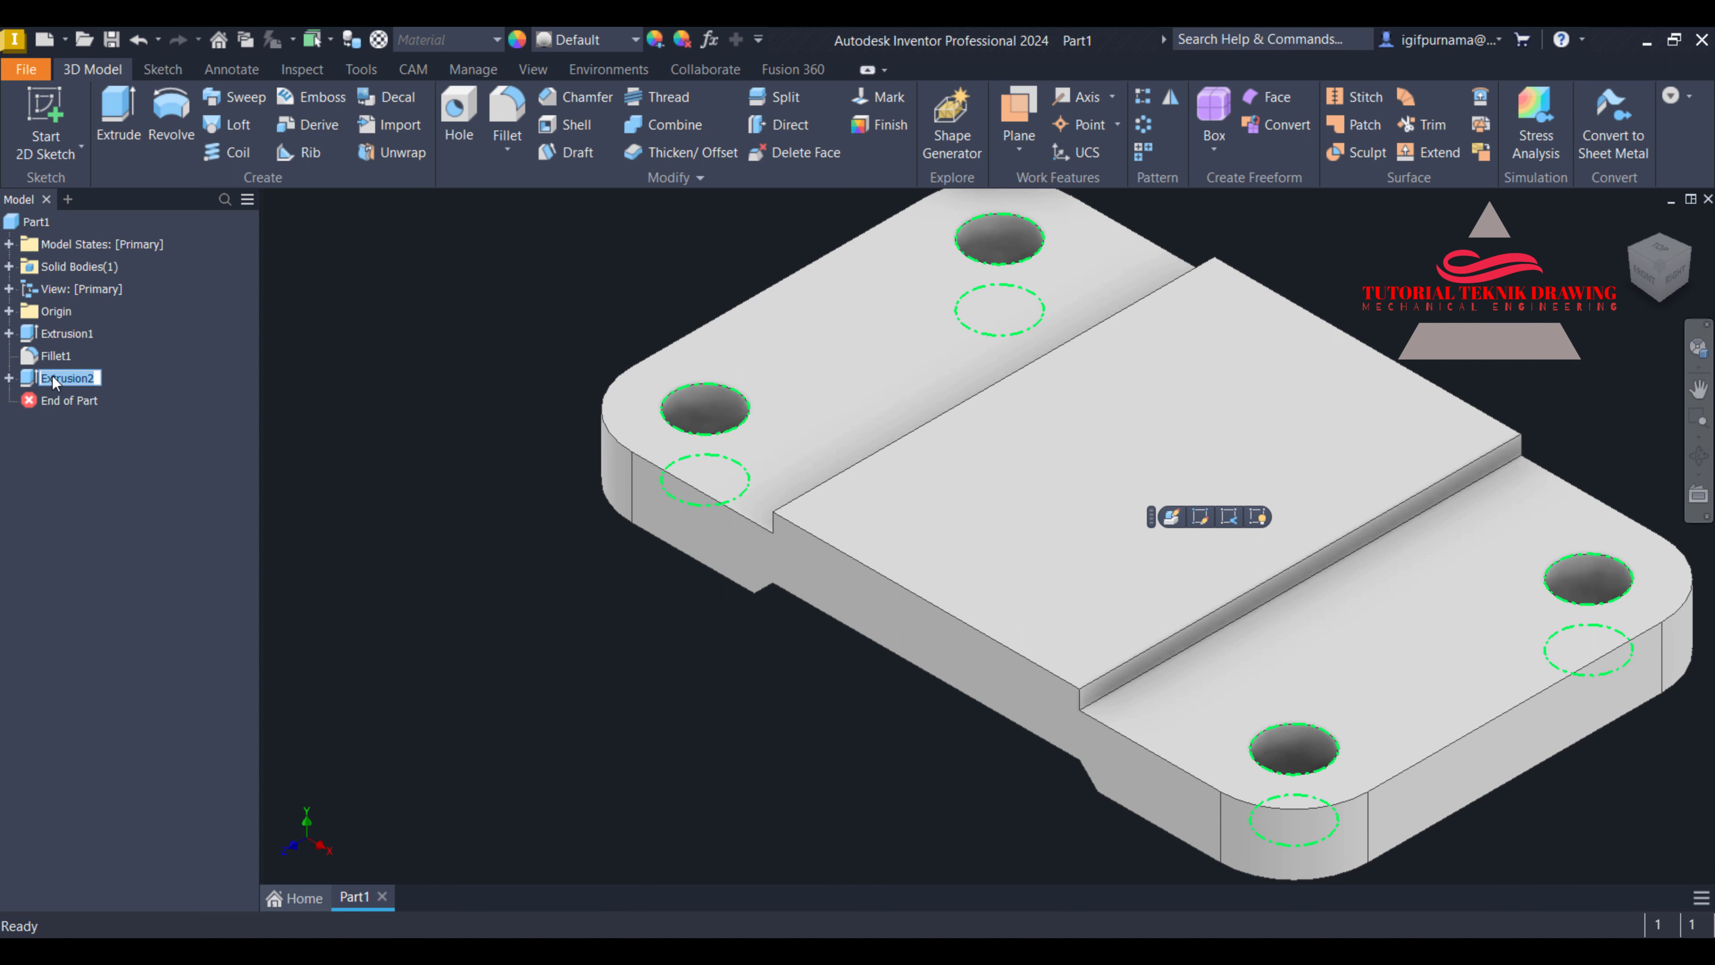
pyautogui.rightClick(52, 376)
pyautogui.click(405, 304)
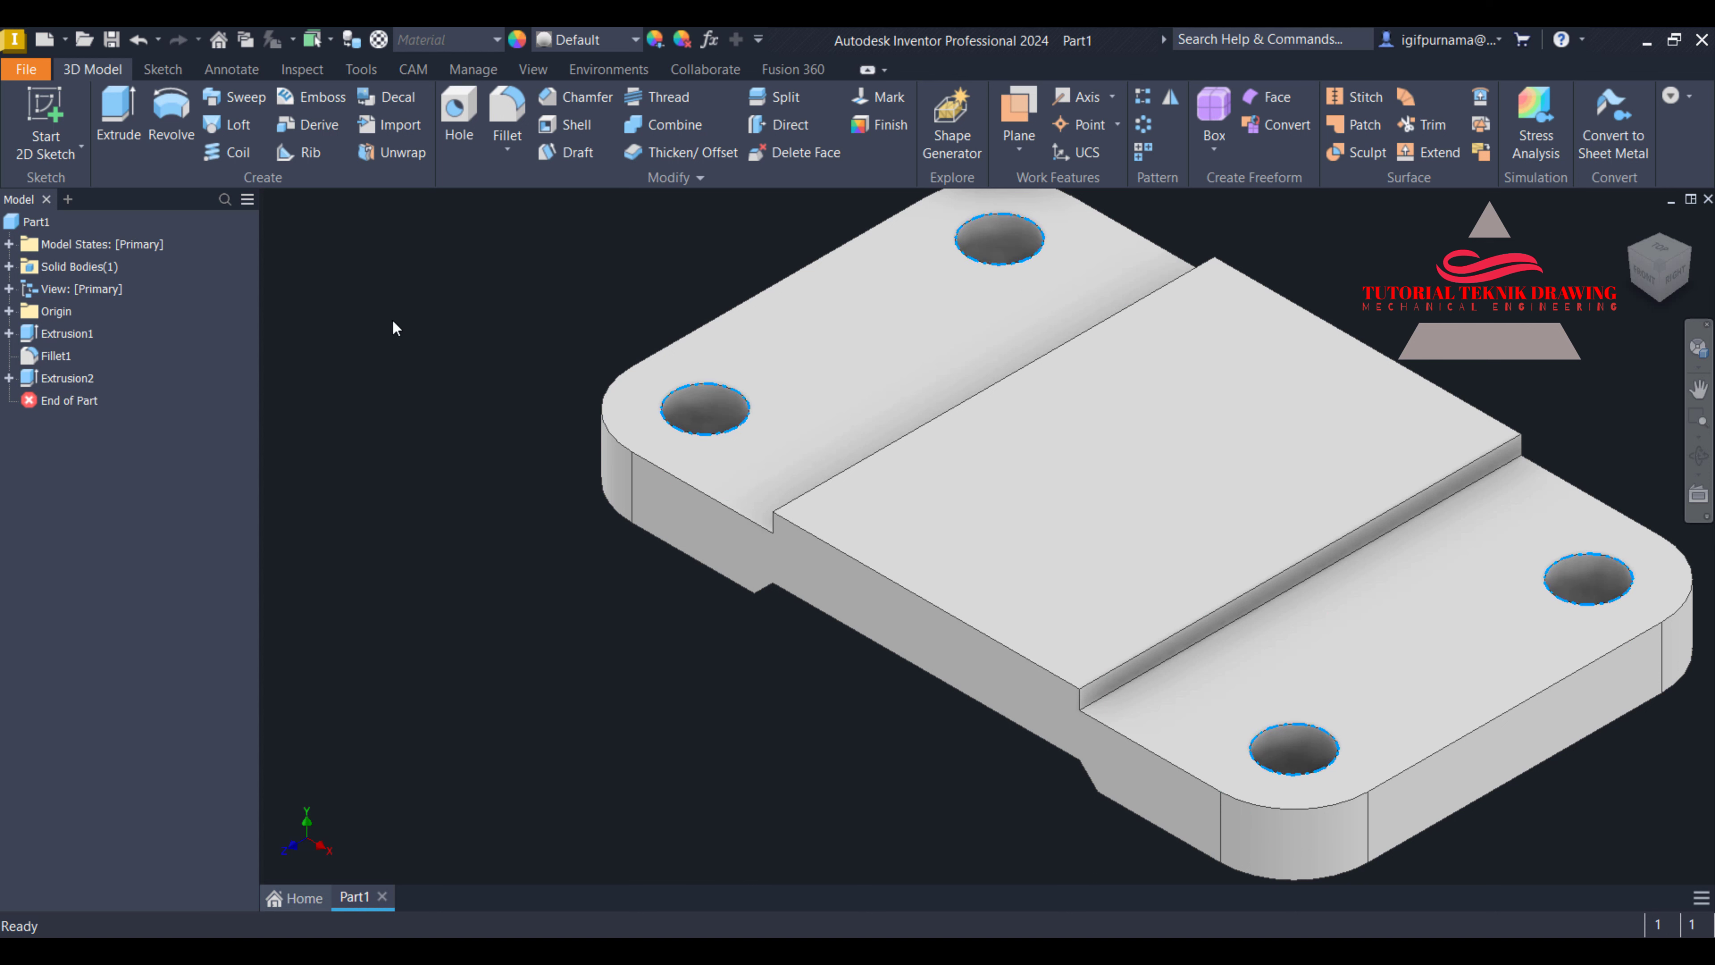
# Edit the sketch of the corner-hole cut and set the diameters of the upper-left and upper-right circles to 12 mm
pyautogui.rightClick(77, 381)
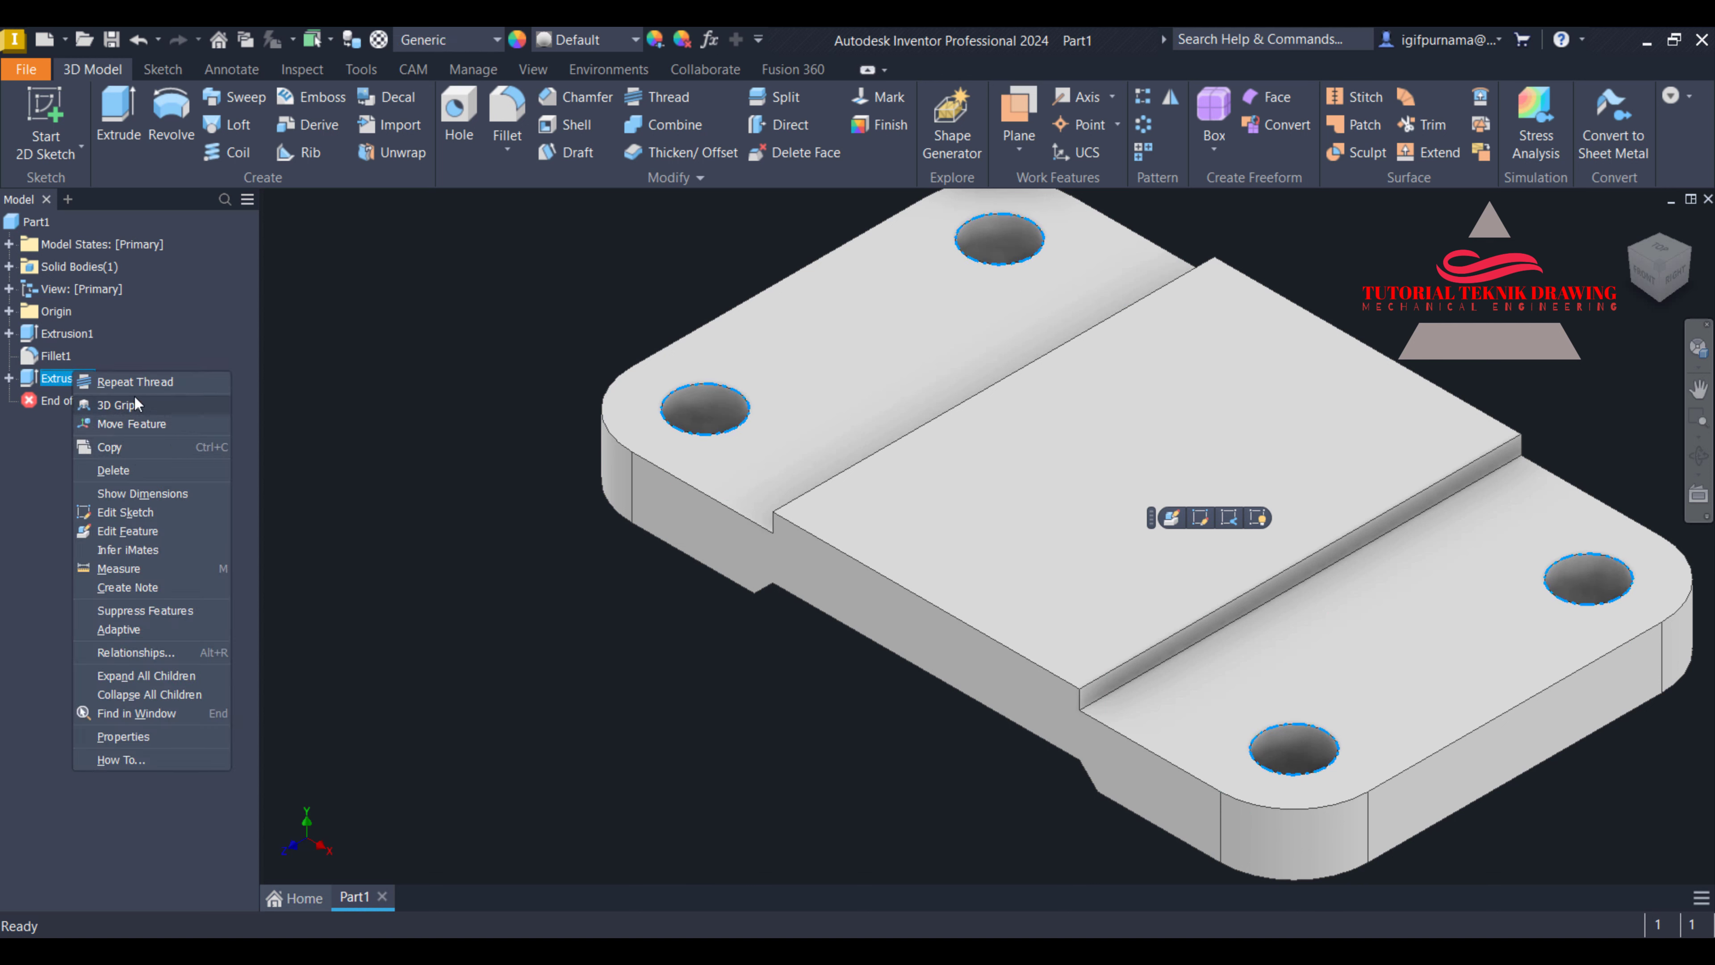
pyautogui.click(158, 515)
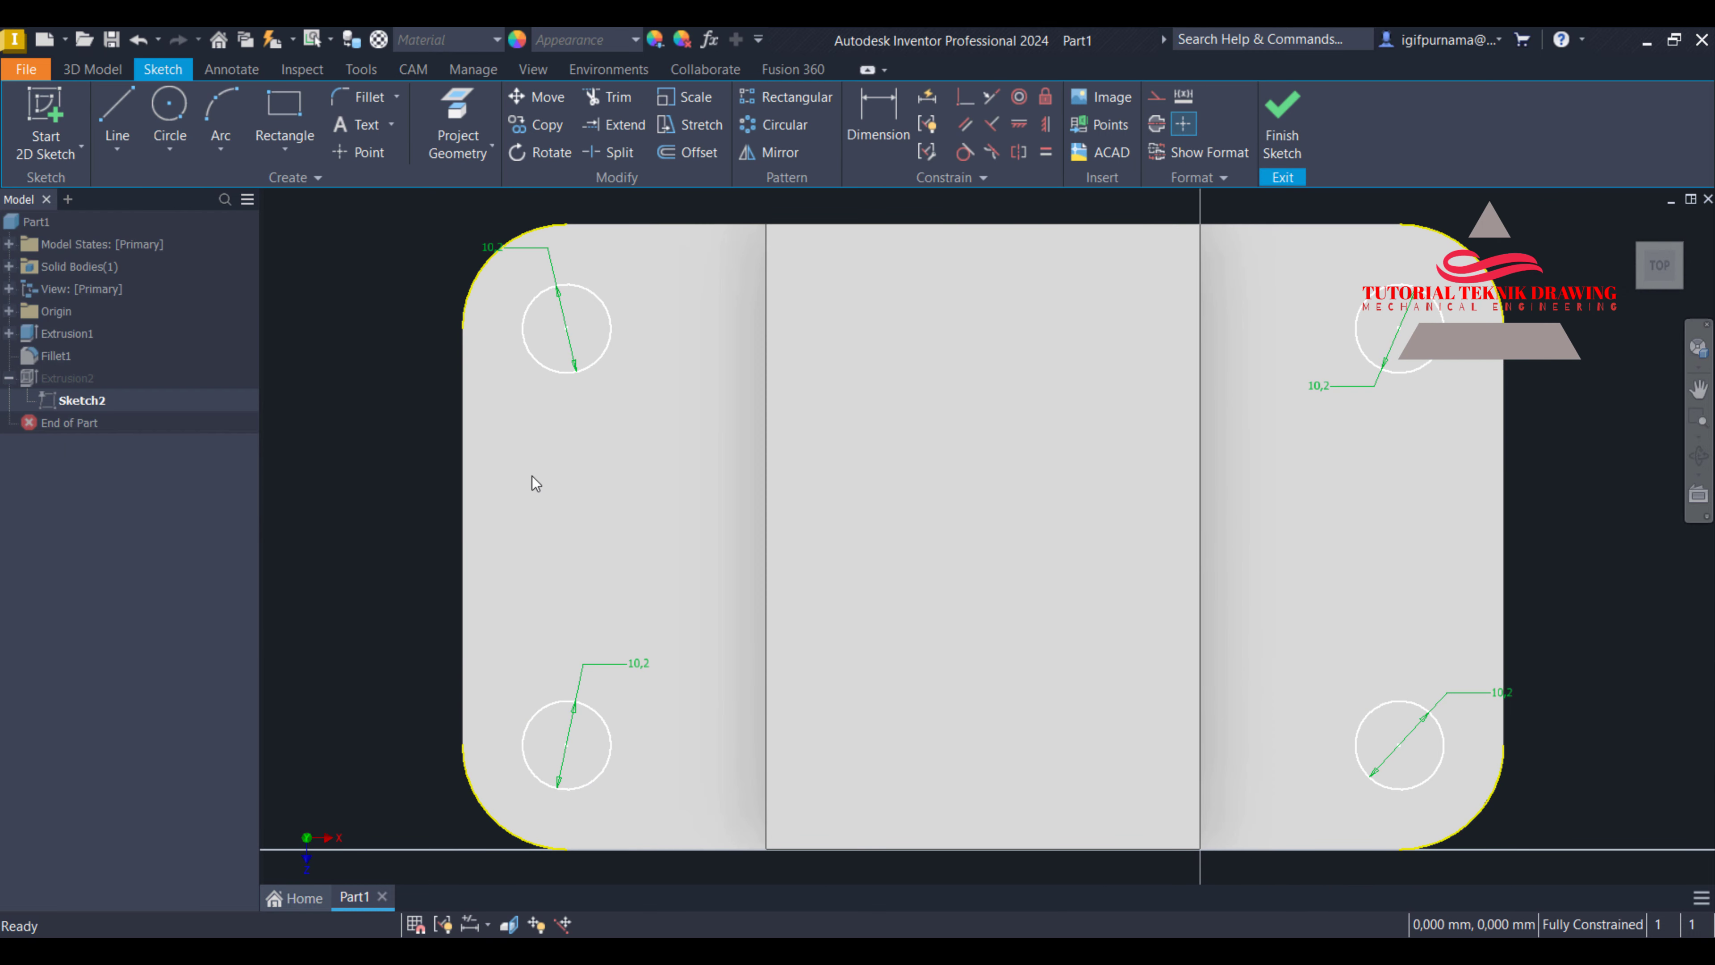
pyautogui.doubleClick(490, 247)
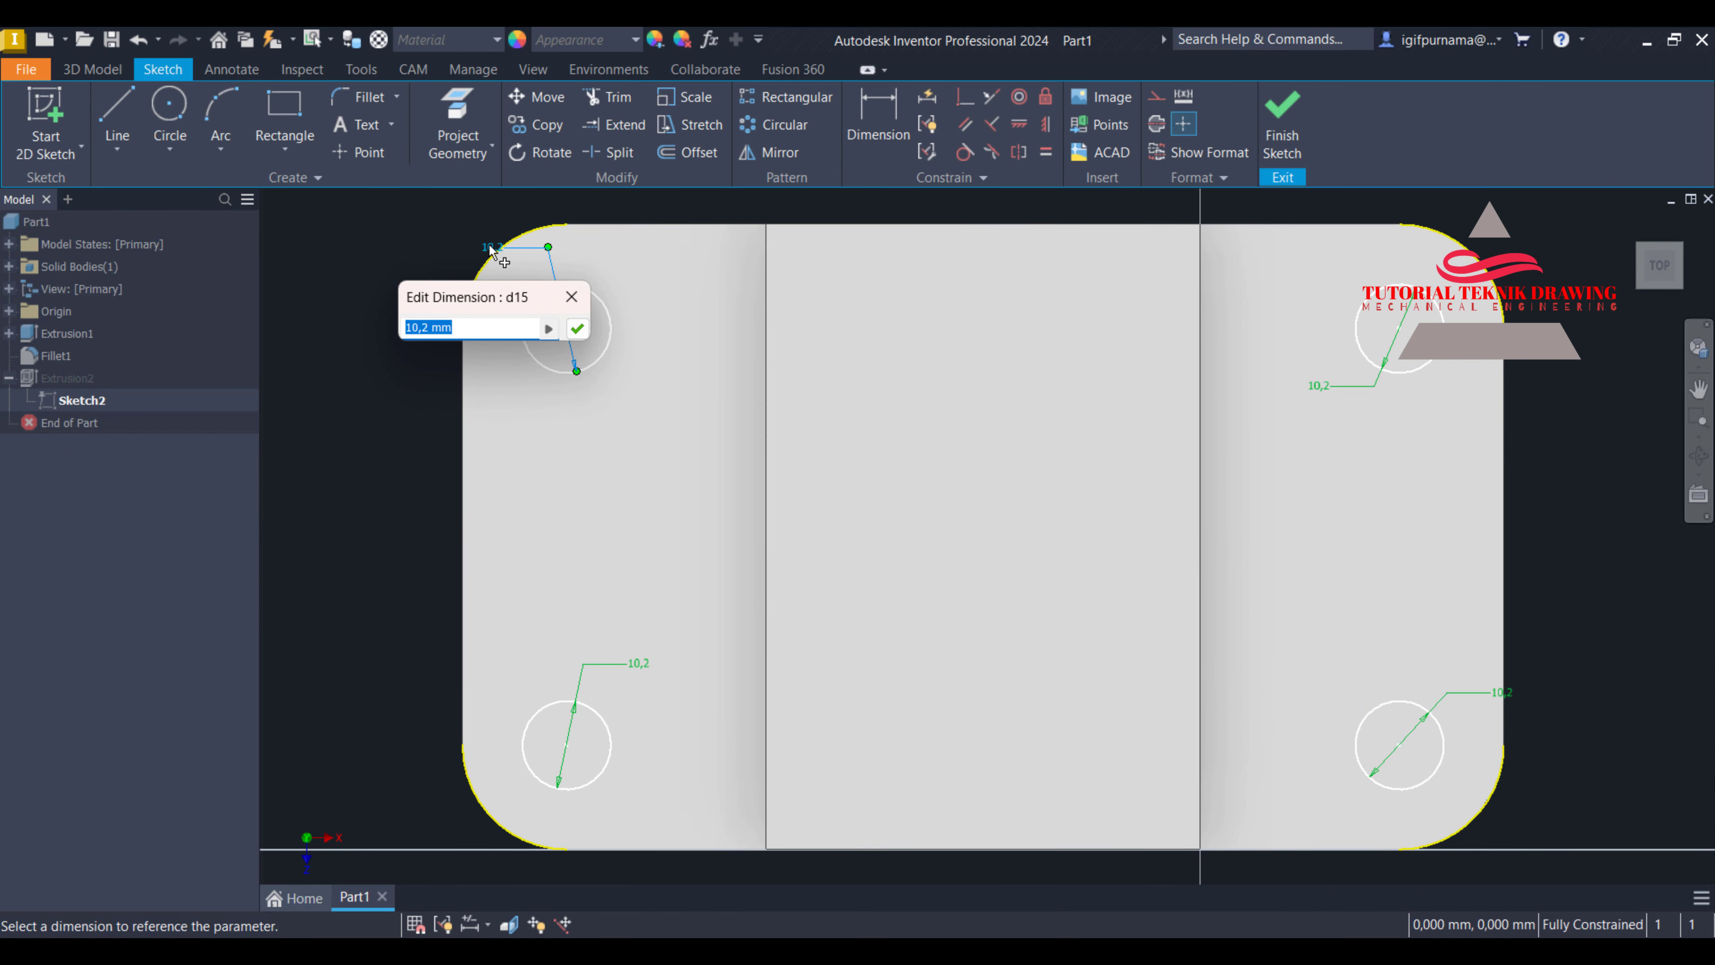
pyautogui.write('12')
pyautogui.press('Return')
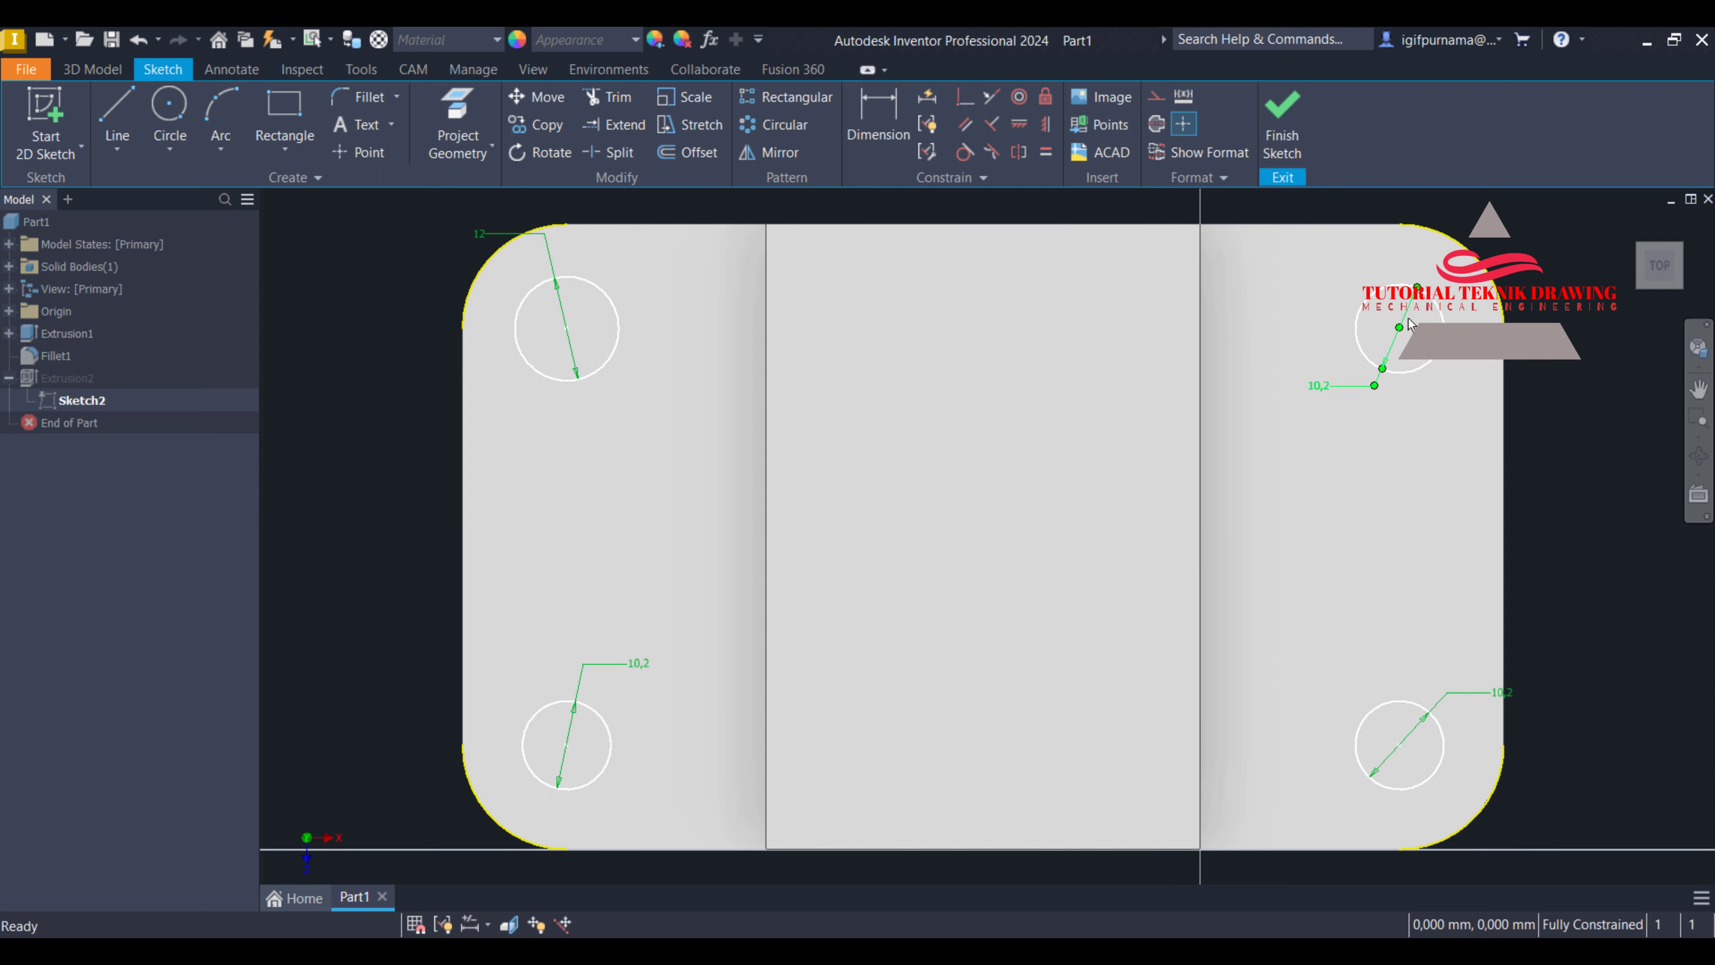
pyautogui.doubleClick(1325, 387)
pyautogui.write('12')
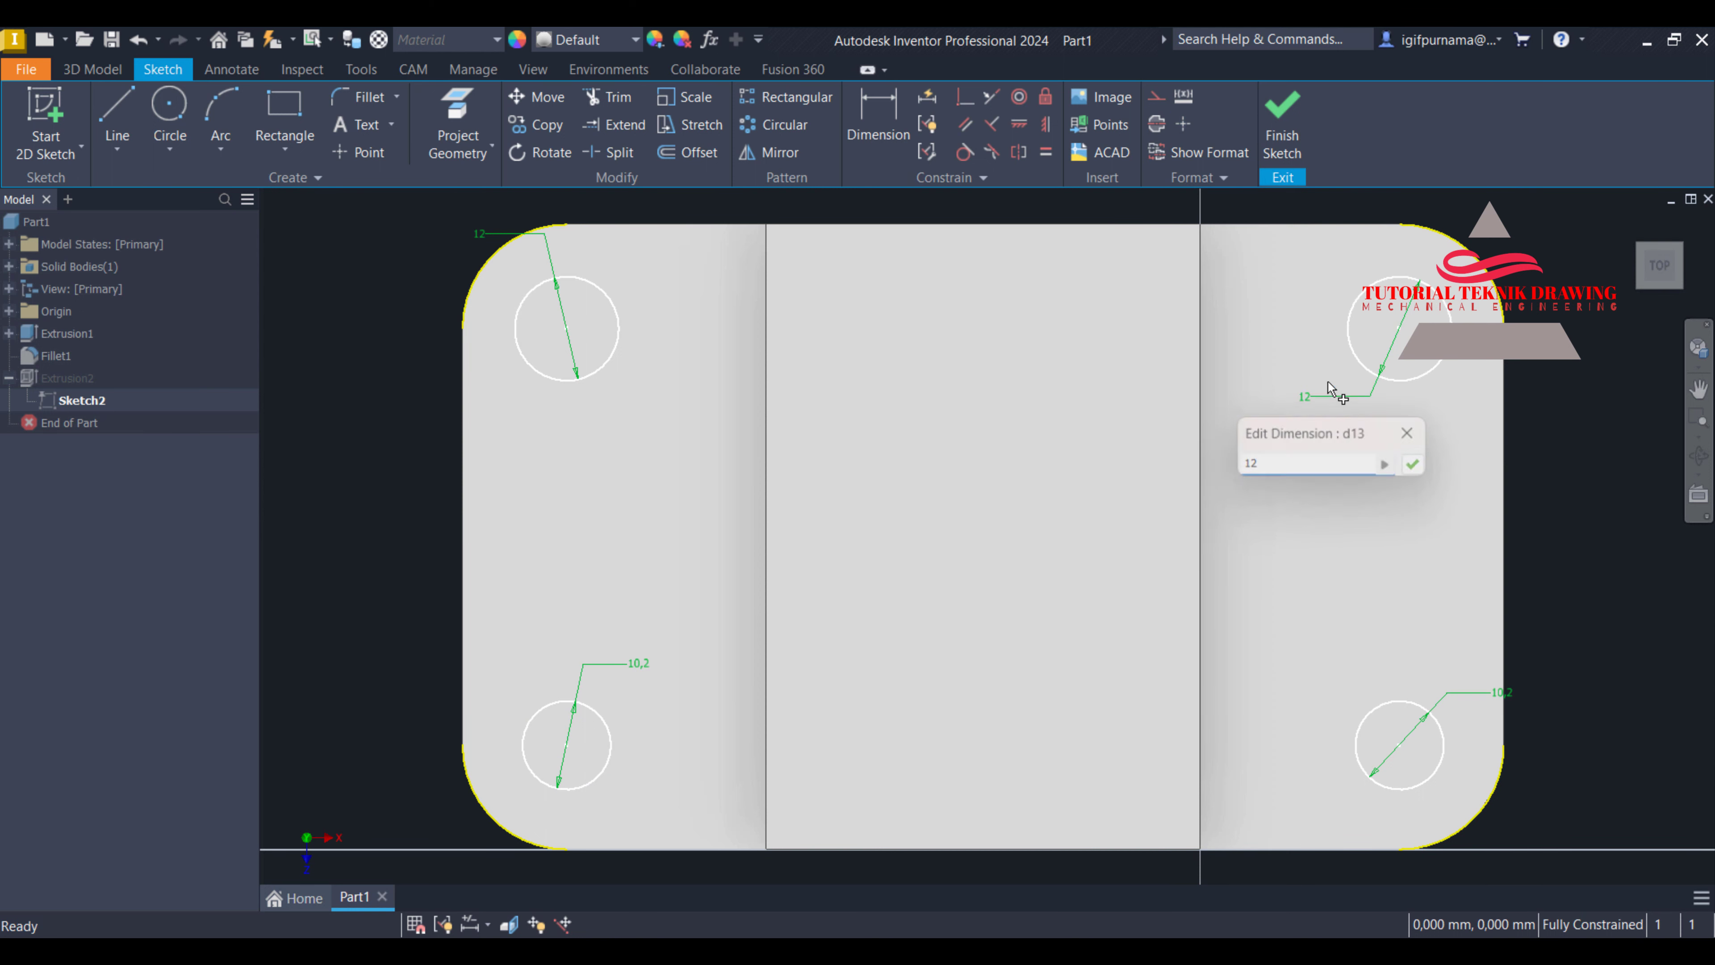
pyautogui.press('Return')
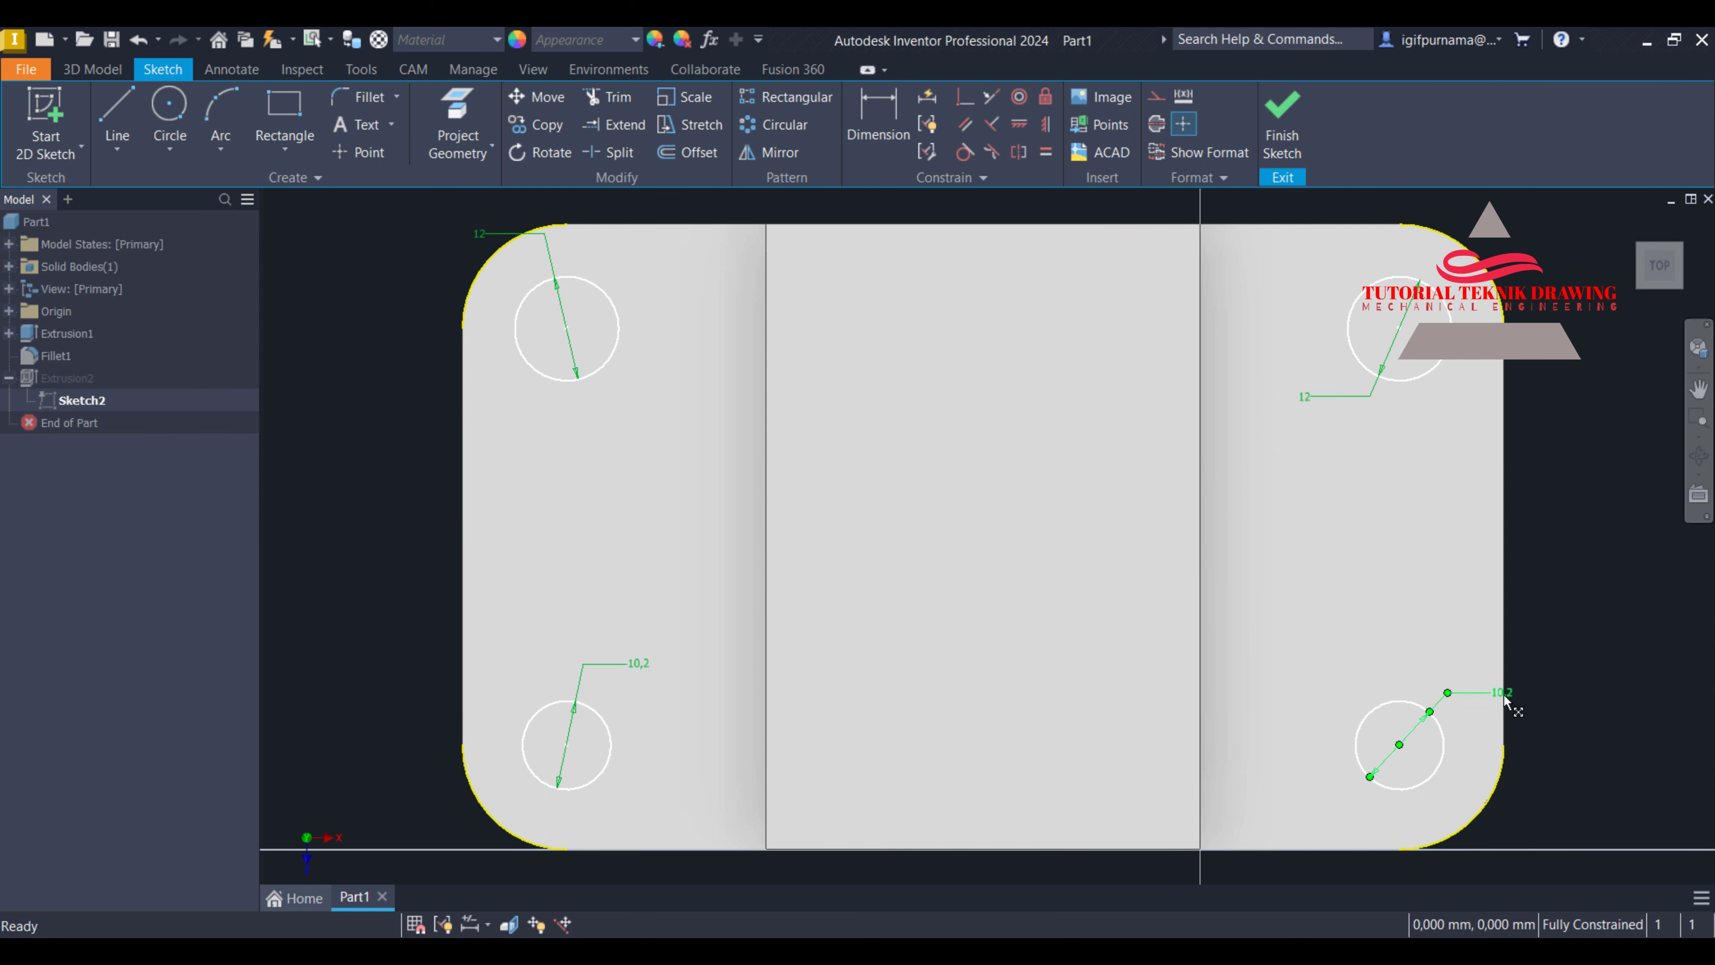
# Set the diameters of the lower-right and lower-left corner circles to 12 mm and finish the sketch
pyautogui.doubleClick(1503, 695)
pyautogui.write('12')
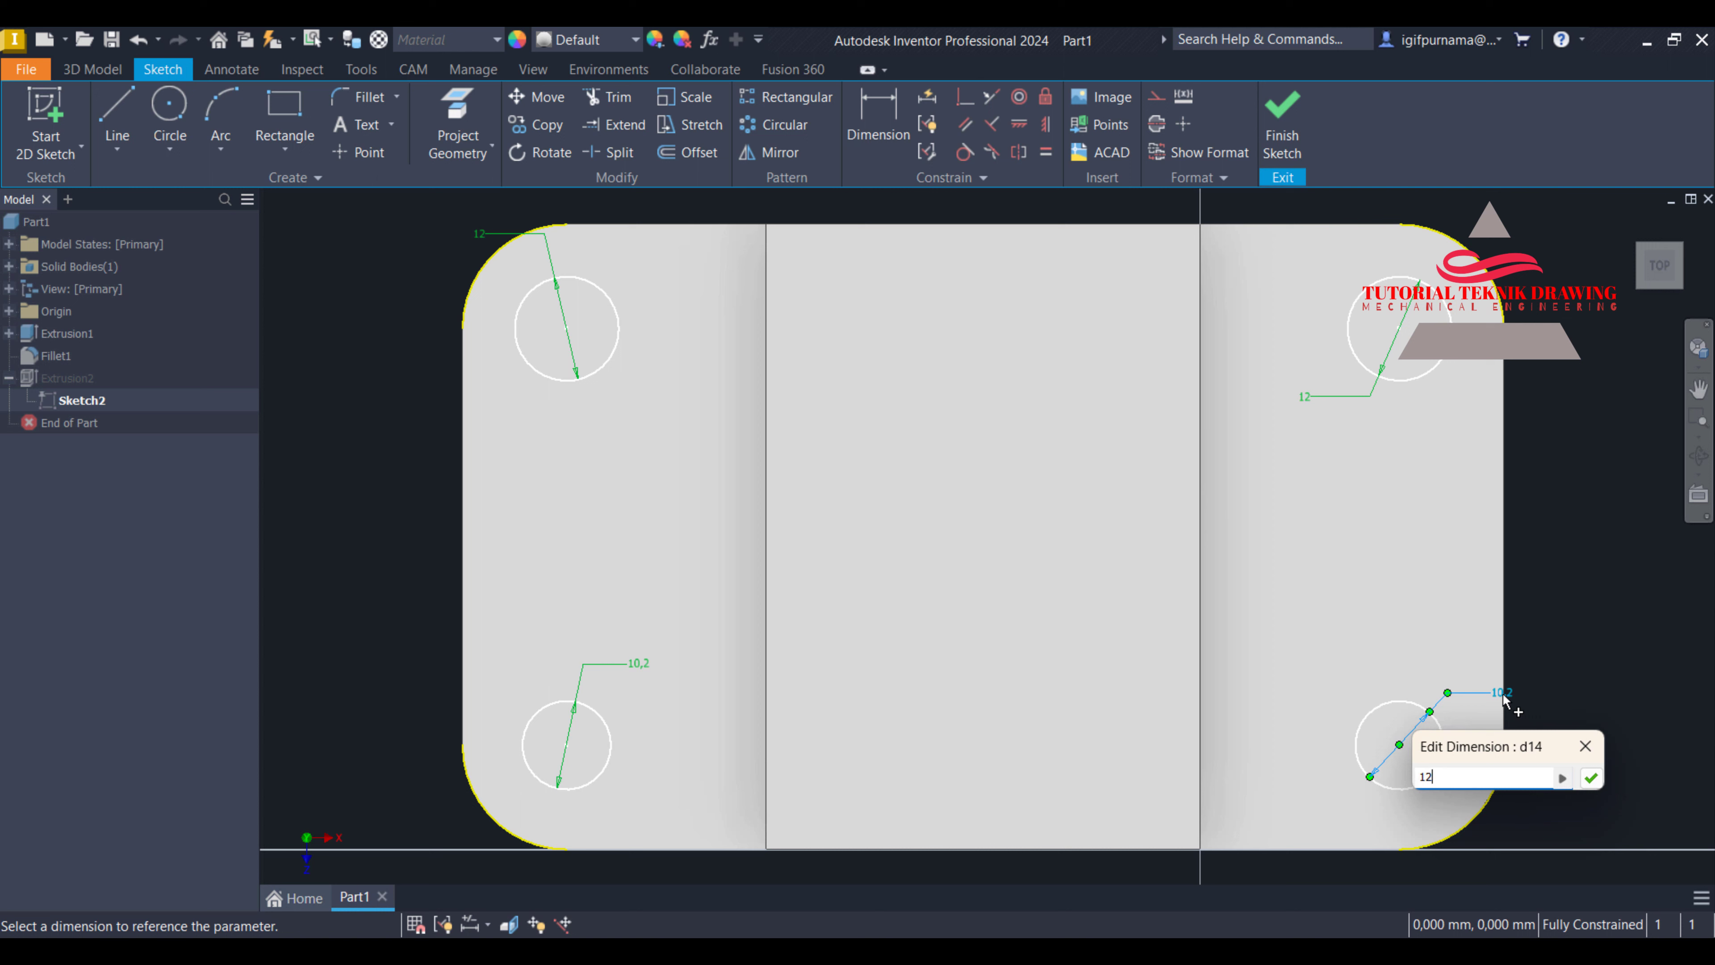
pyautogui.press('Return')
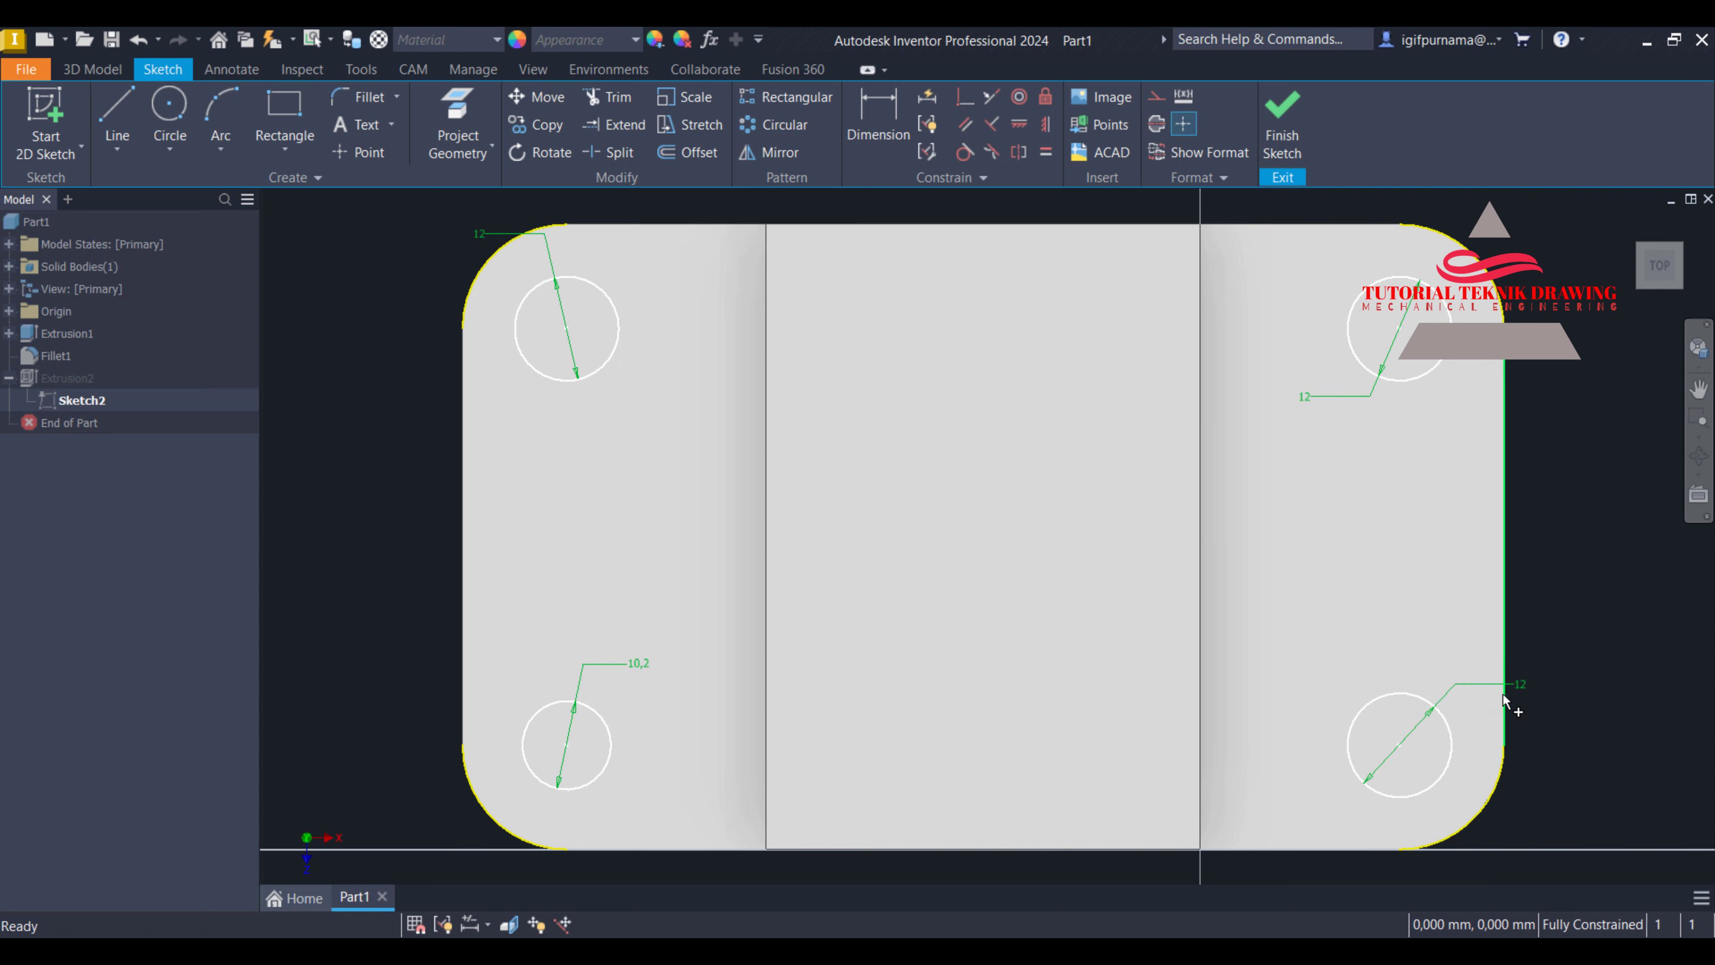
pyautogui.doubleClick(636, 665)
pyautogui.write('12')
pyautogui.press('Return')
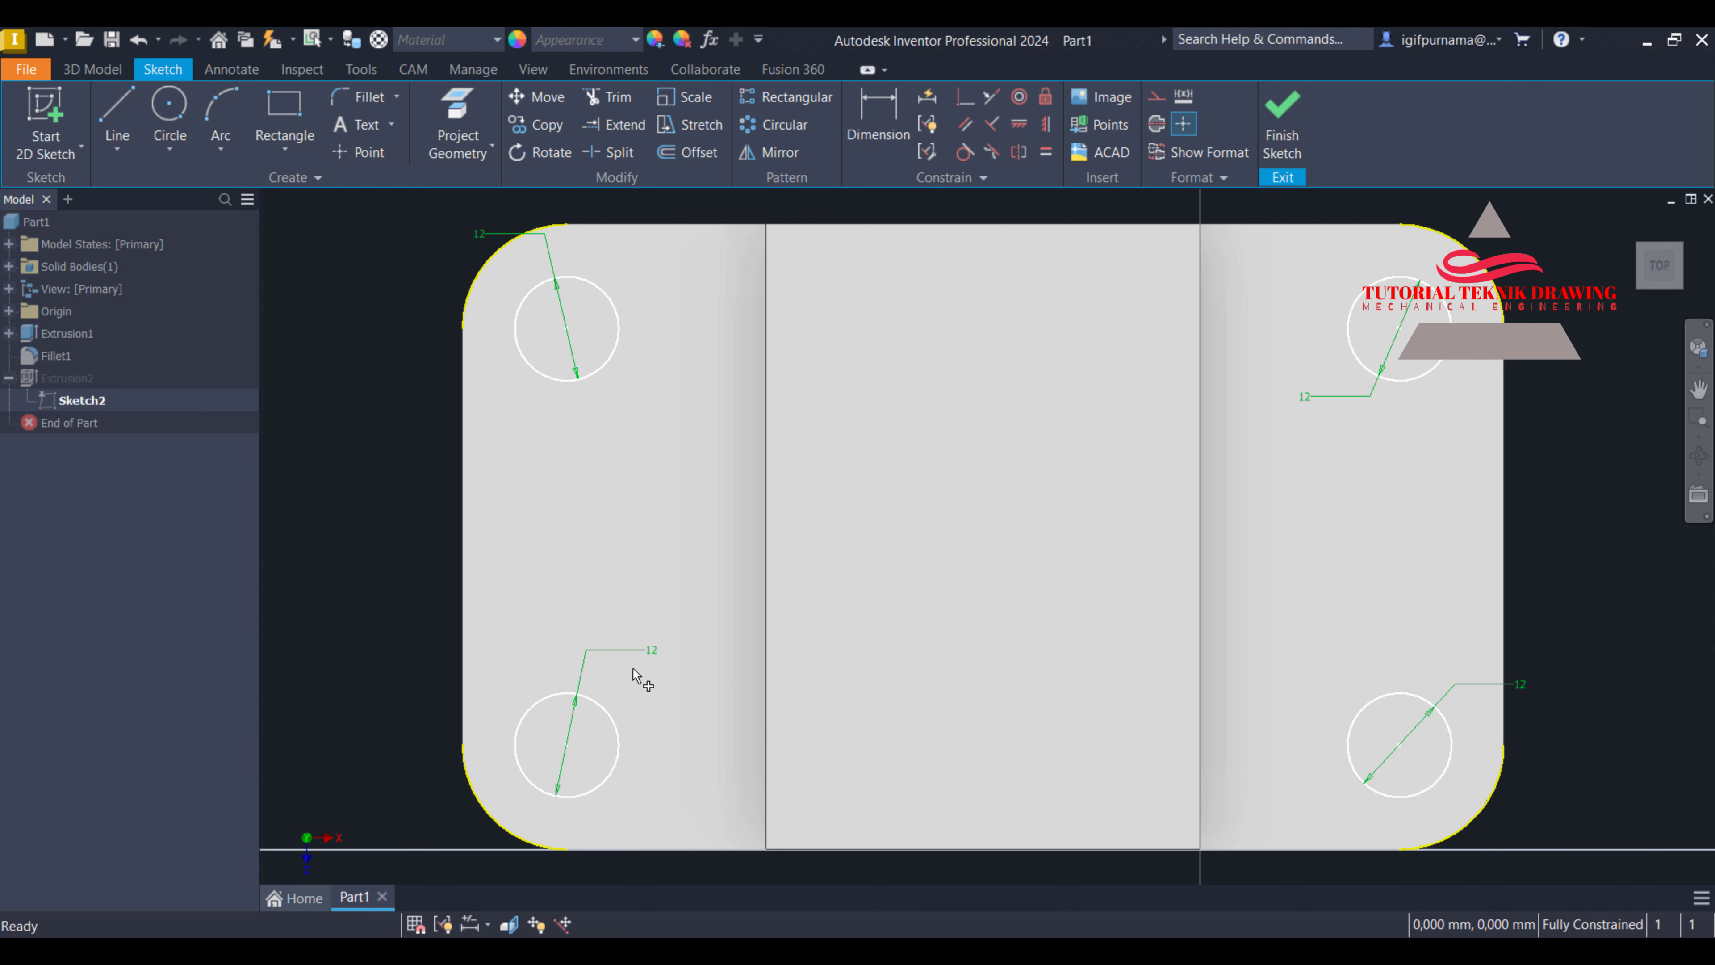
pyautogui.click(1281, 128)
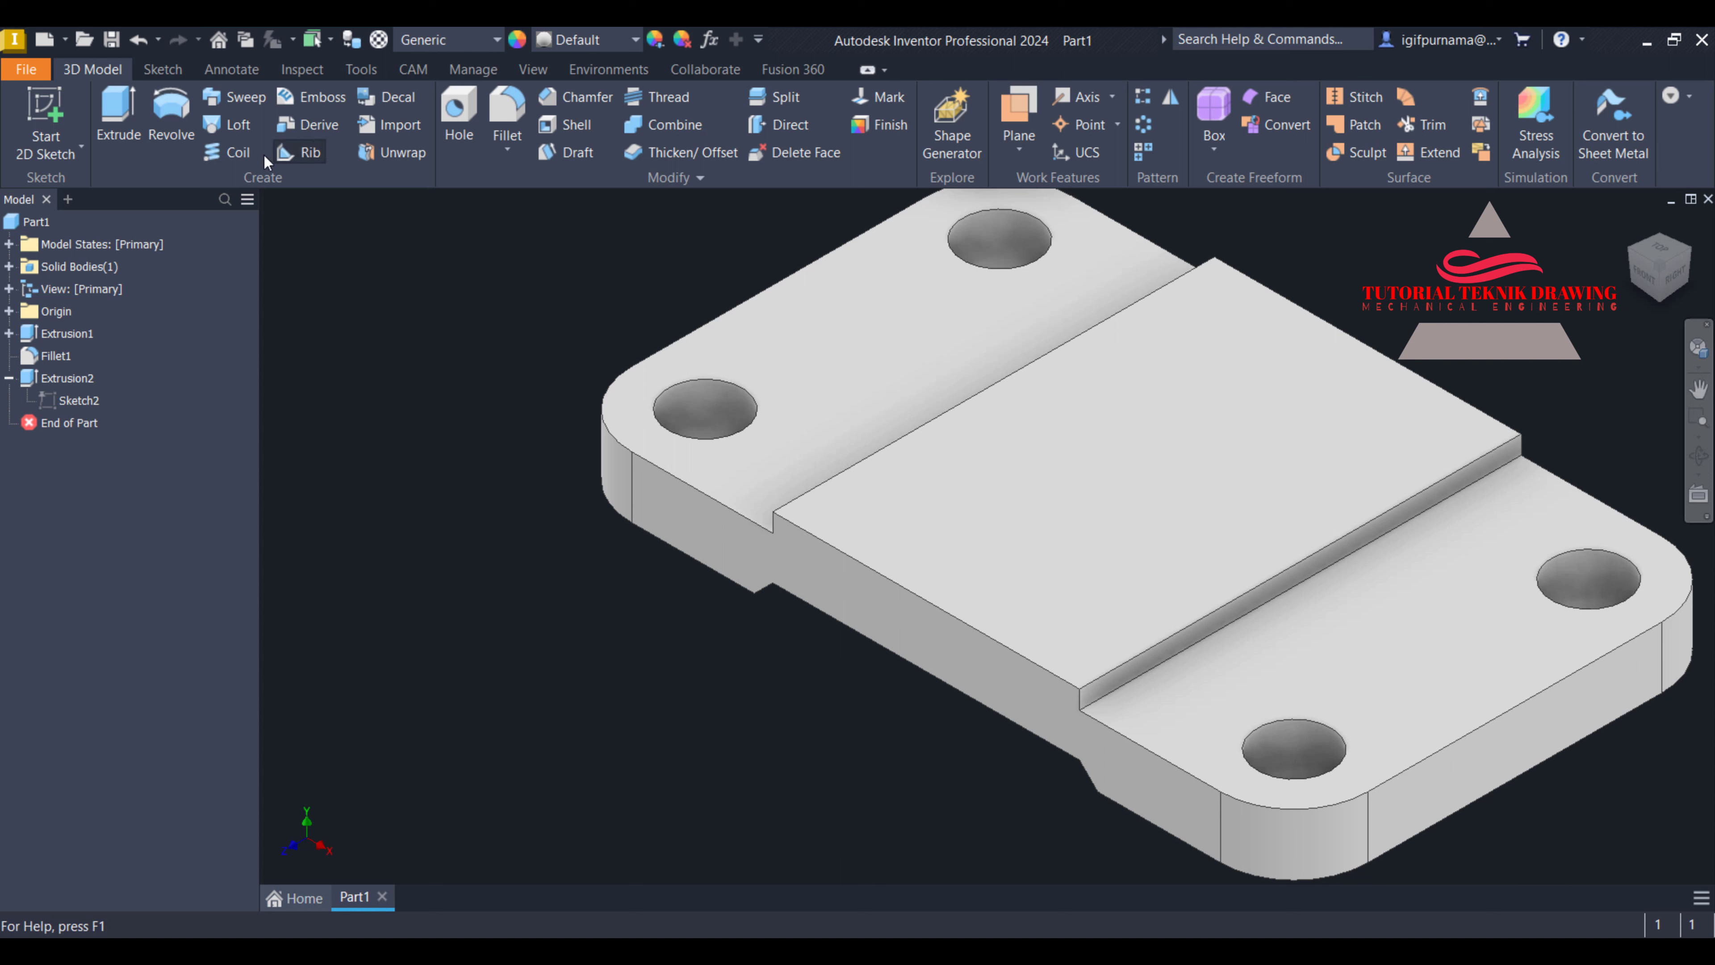
pyautogui.click(656, 101)
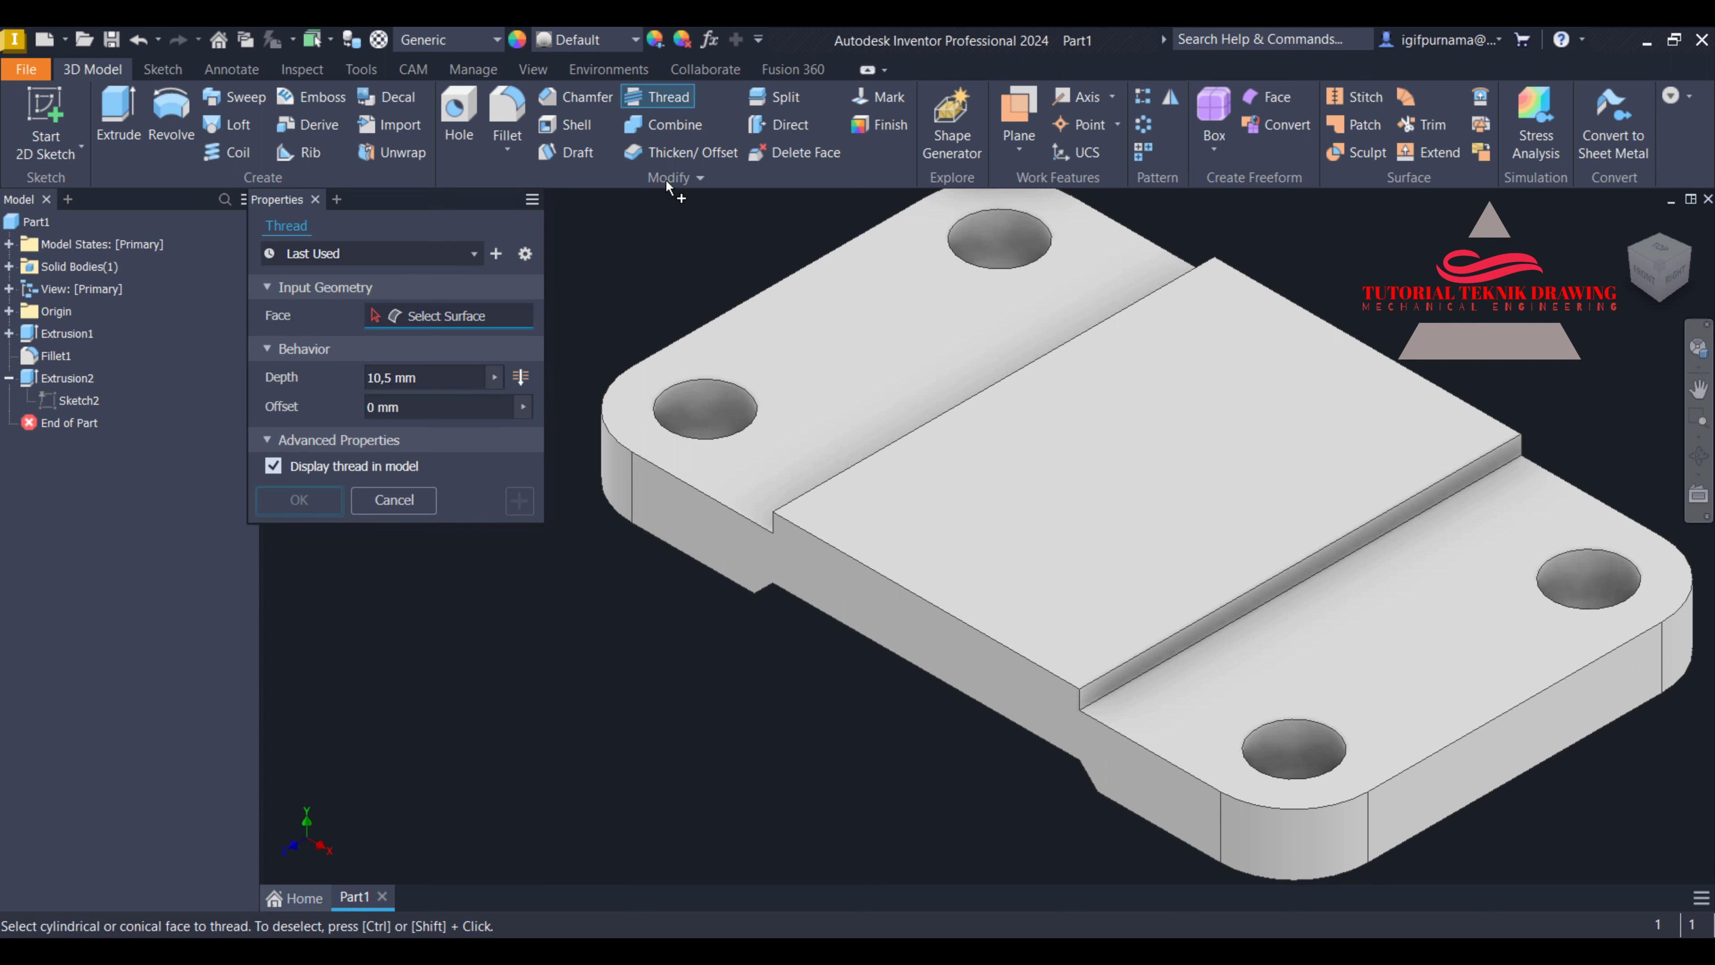
pyautogui.click(704, 425)
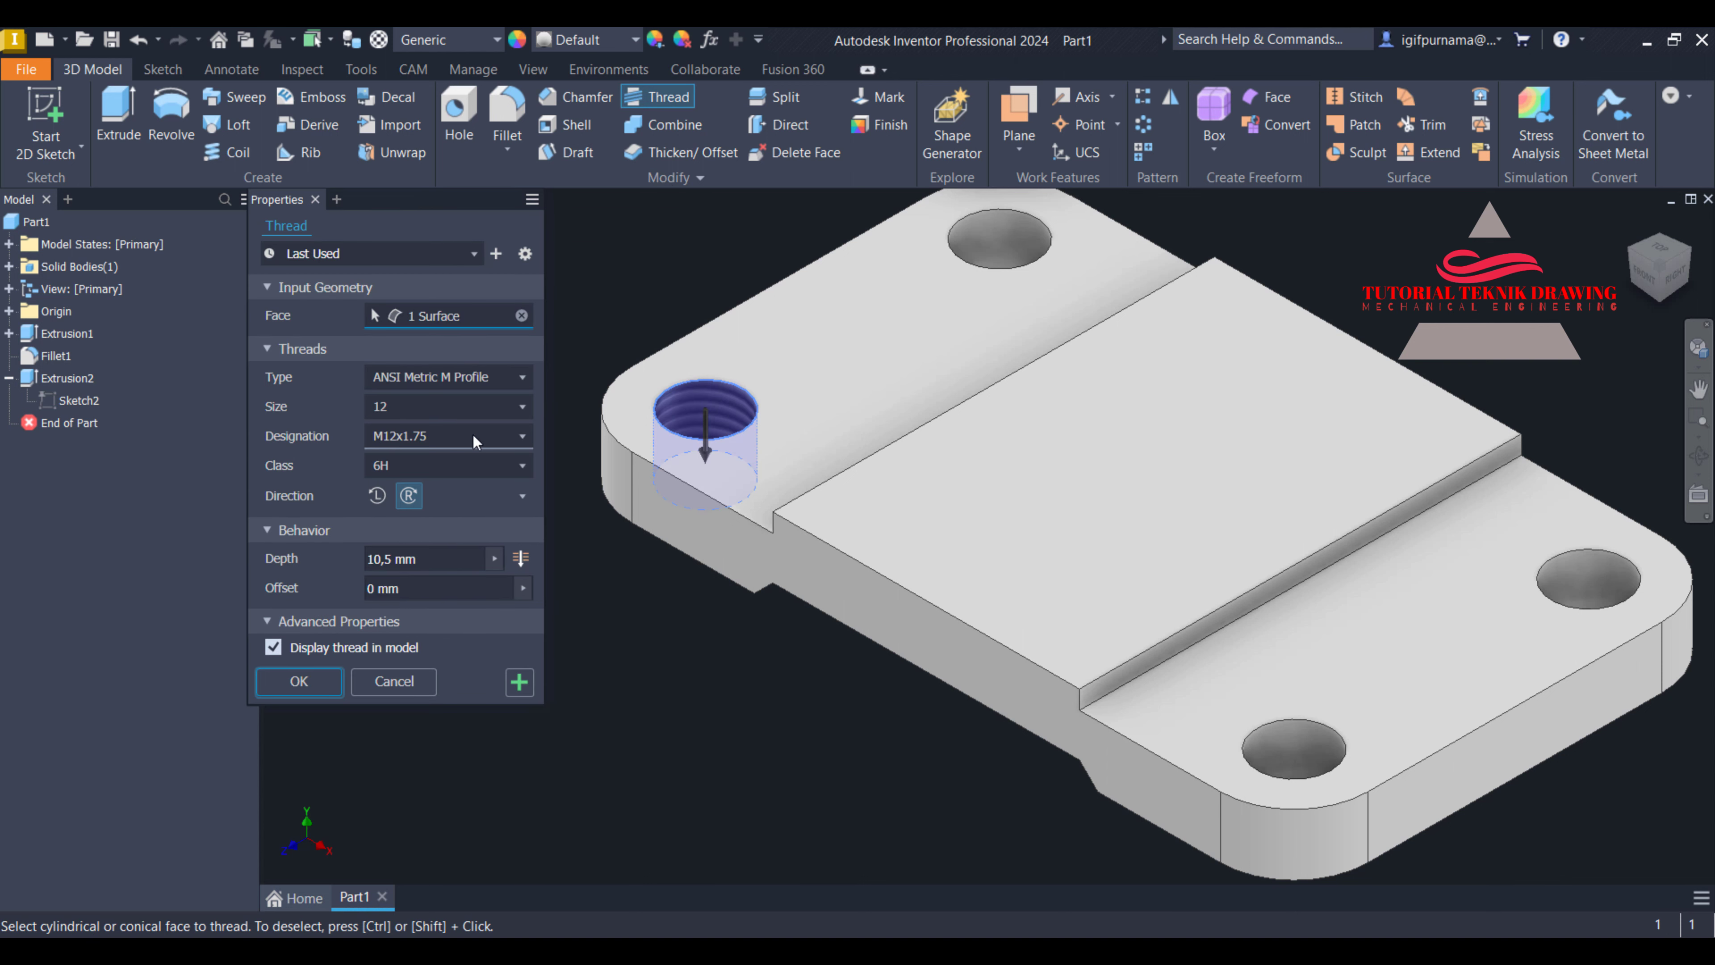
pyautogui.click(437, 436)
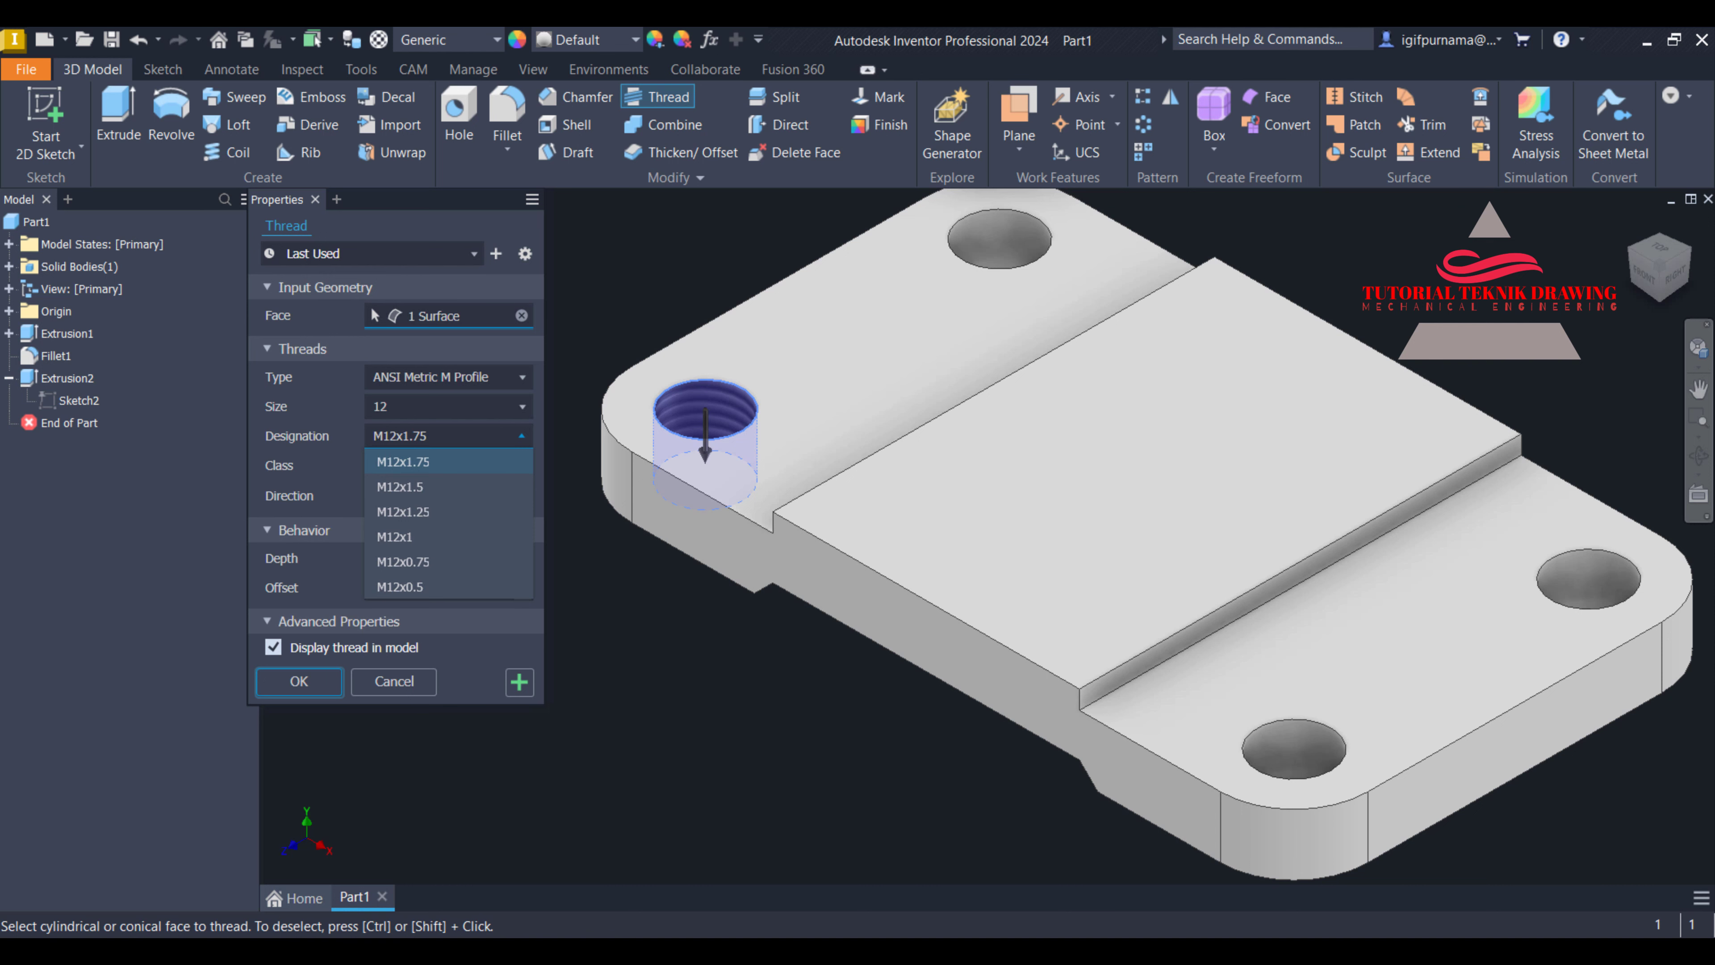
pyautogui.hotkey('alt', 'Tab')
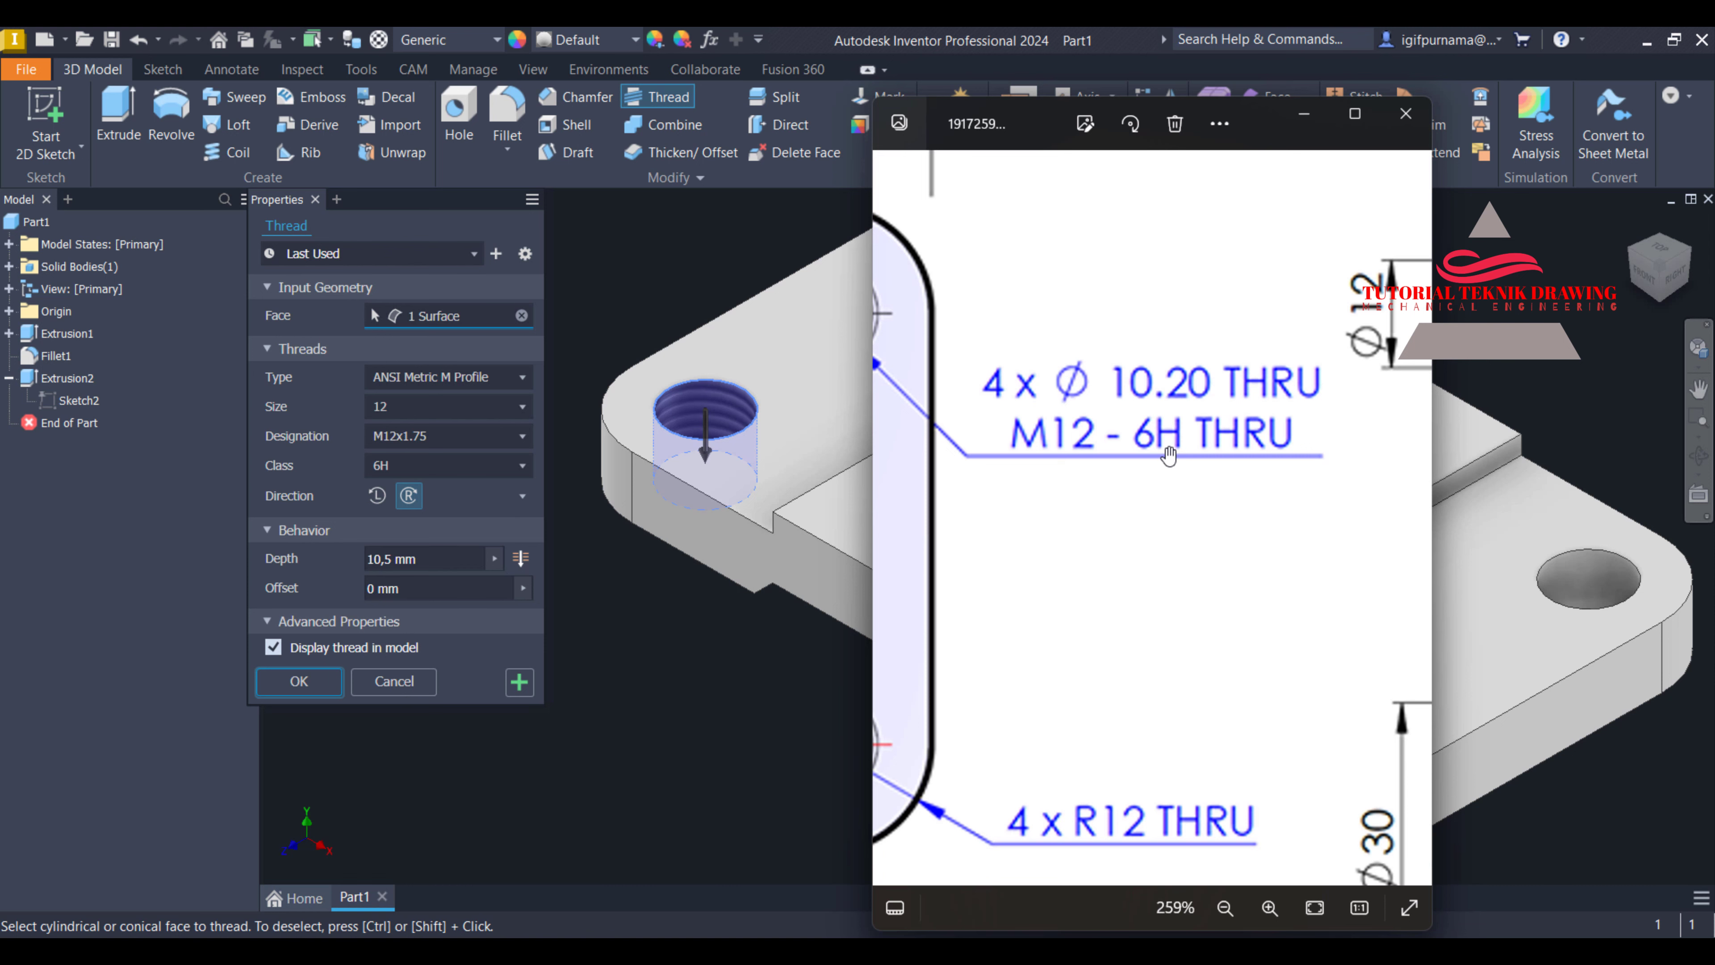
pyautogui.click(438, 440)
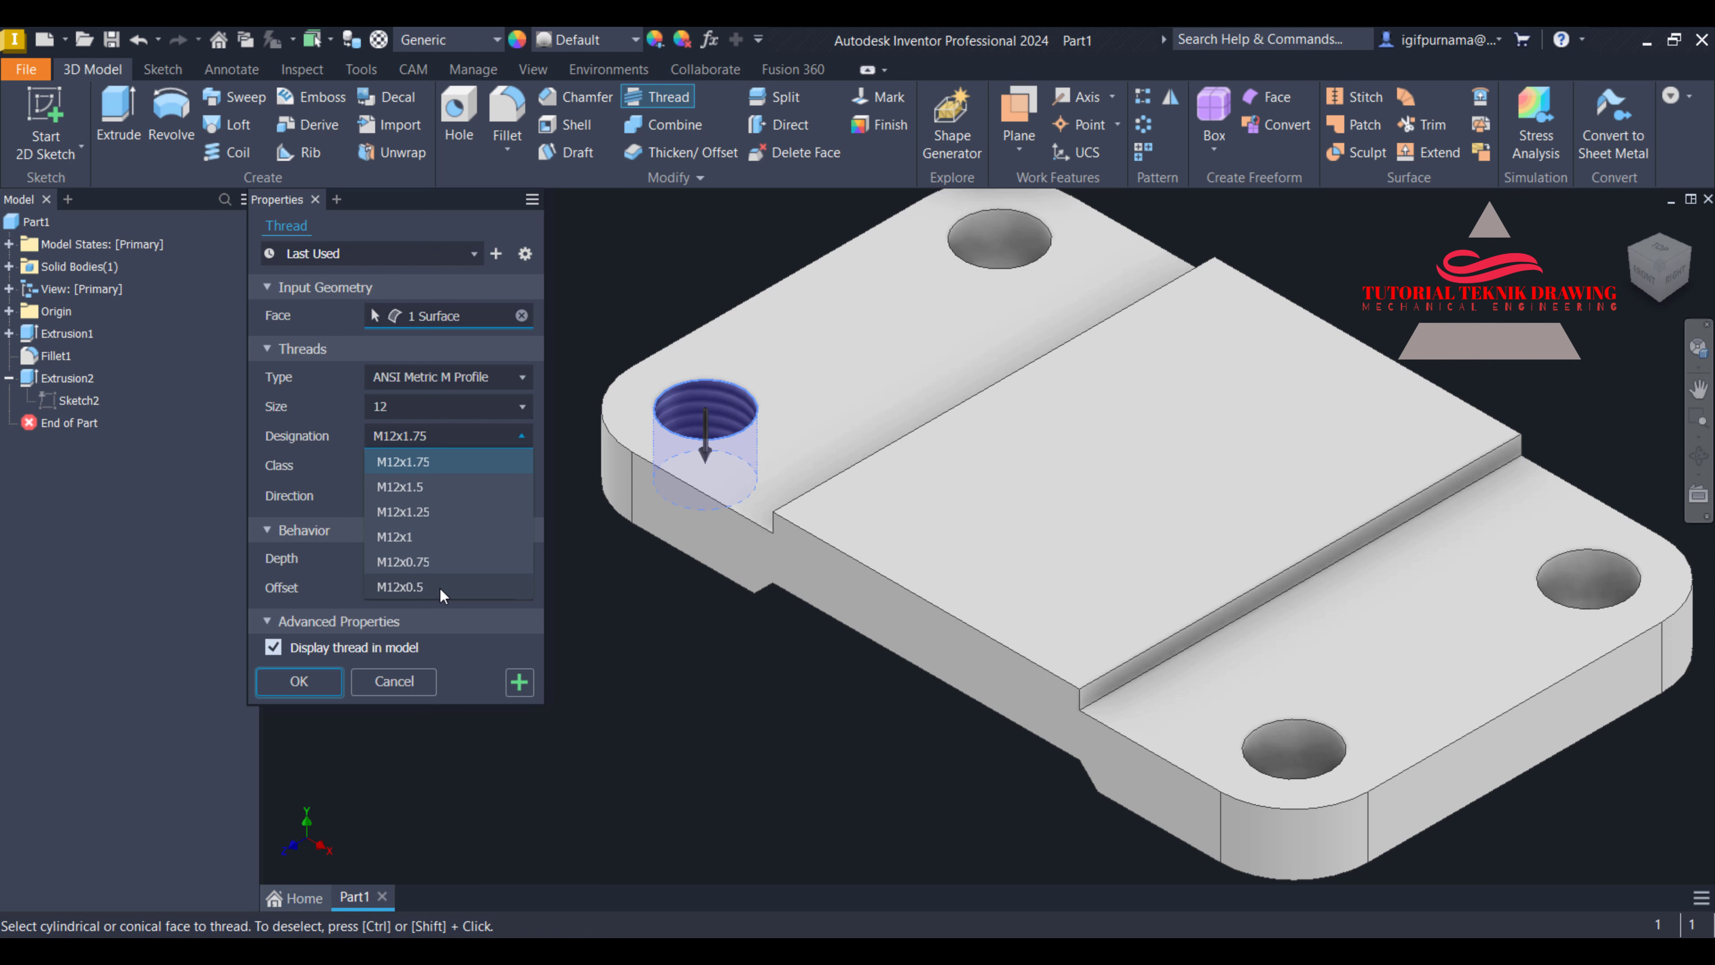
pyautogui.click(436, 587)
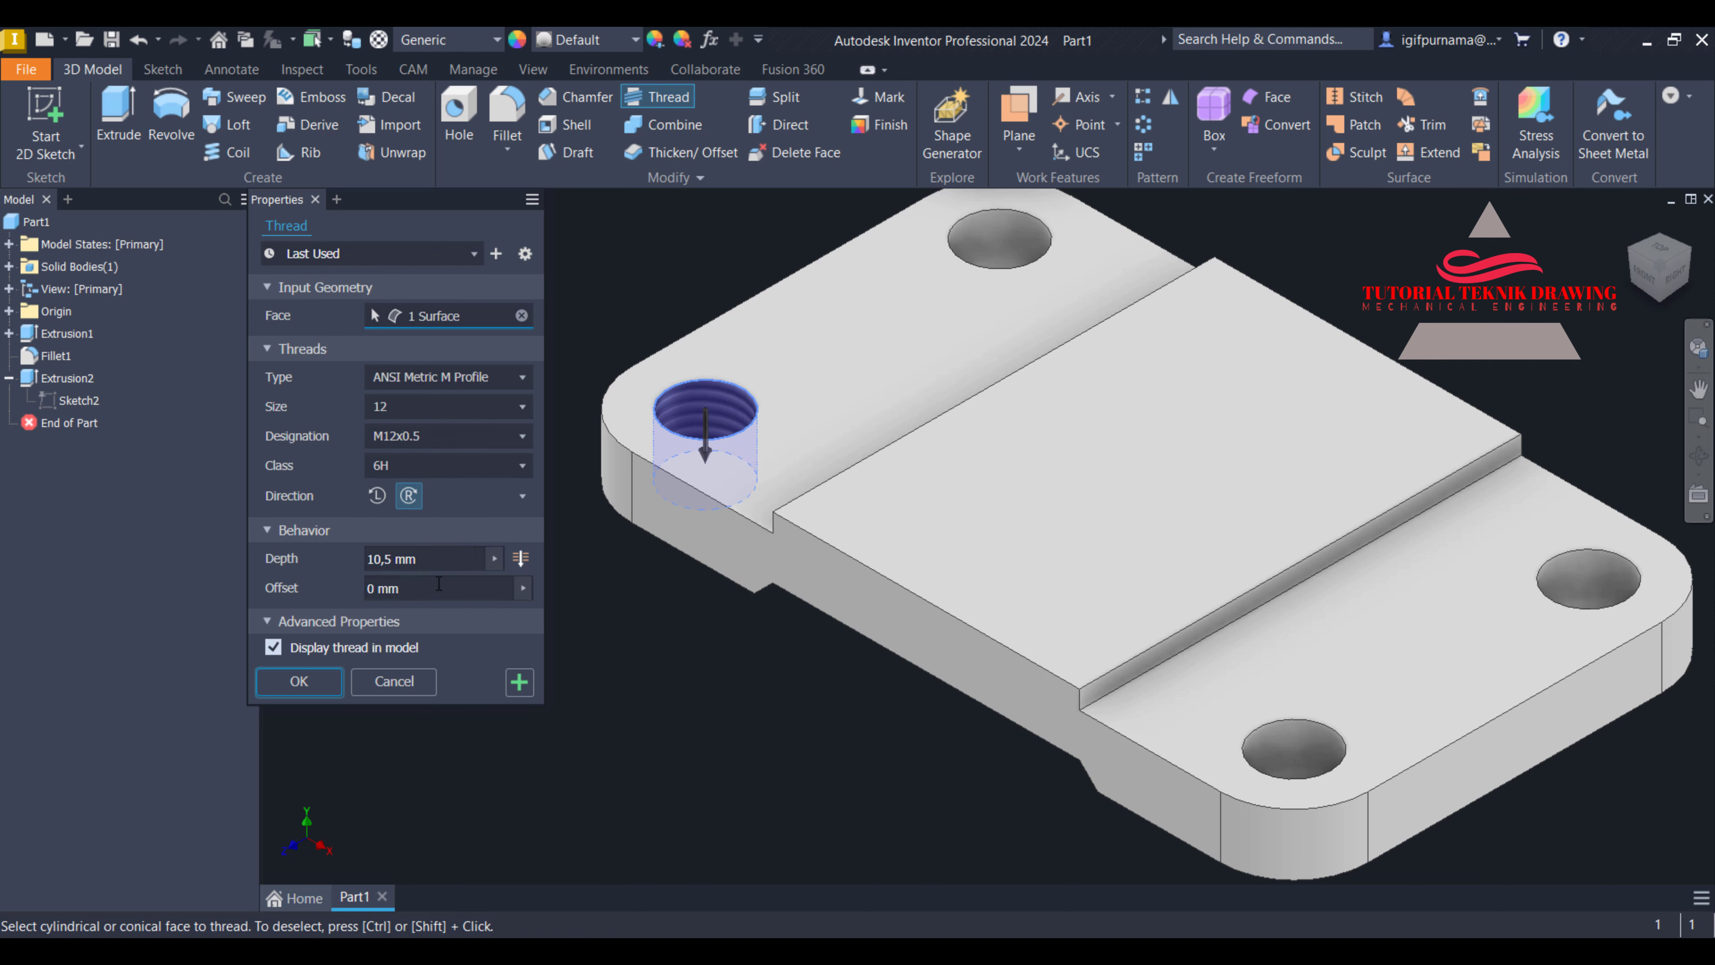
pyautogui.scroll(-5, 714, 438)
pyautogui.scroll(5, 714, 437)
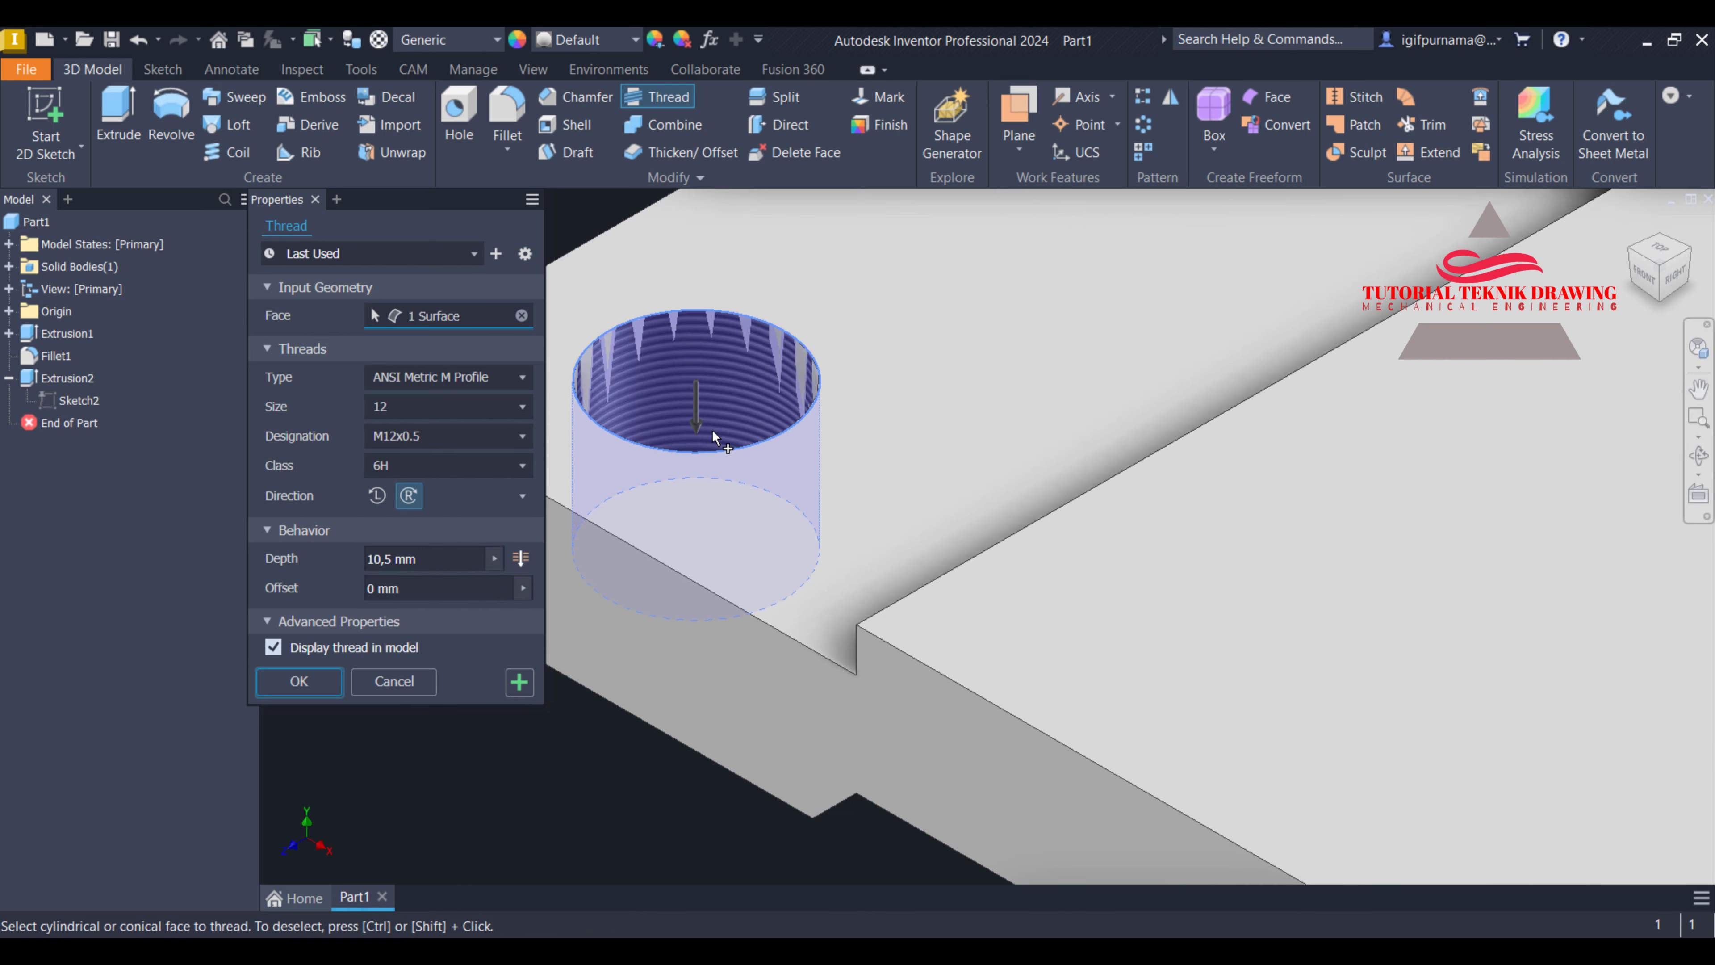
pyautogui.scroll(4, 787, 406)
pyautogui.scroll(-4, 864, 413)
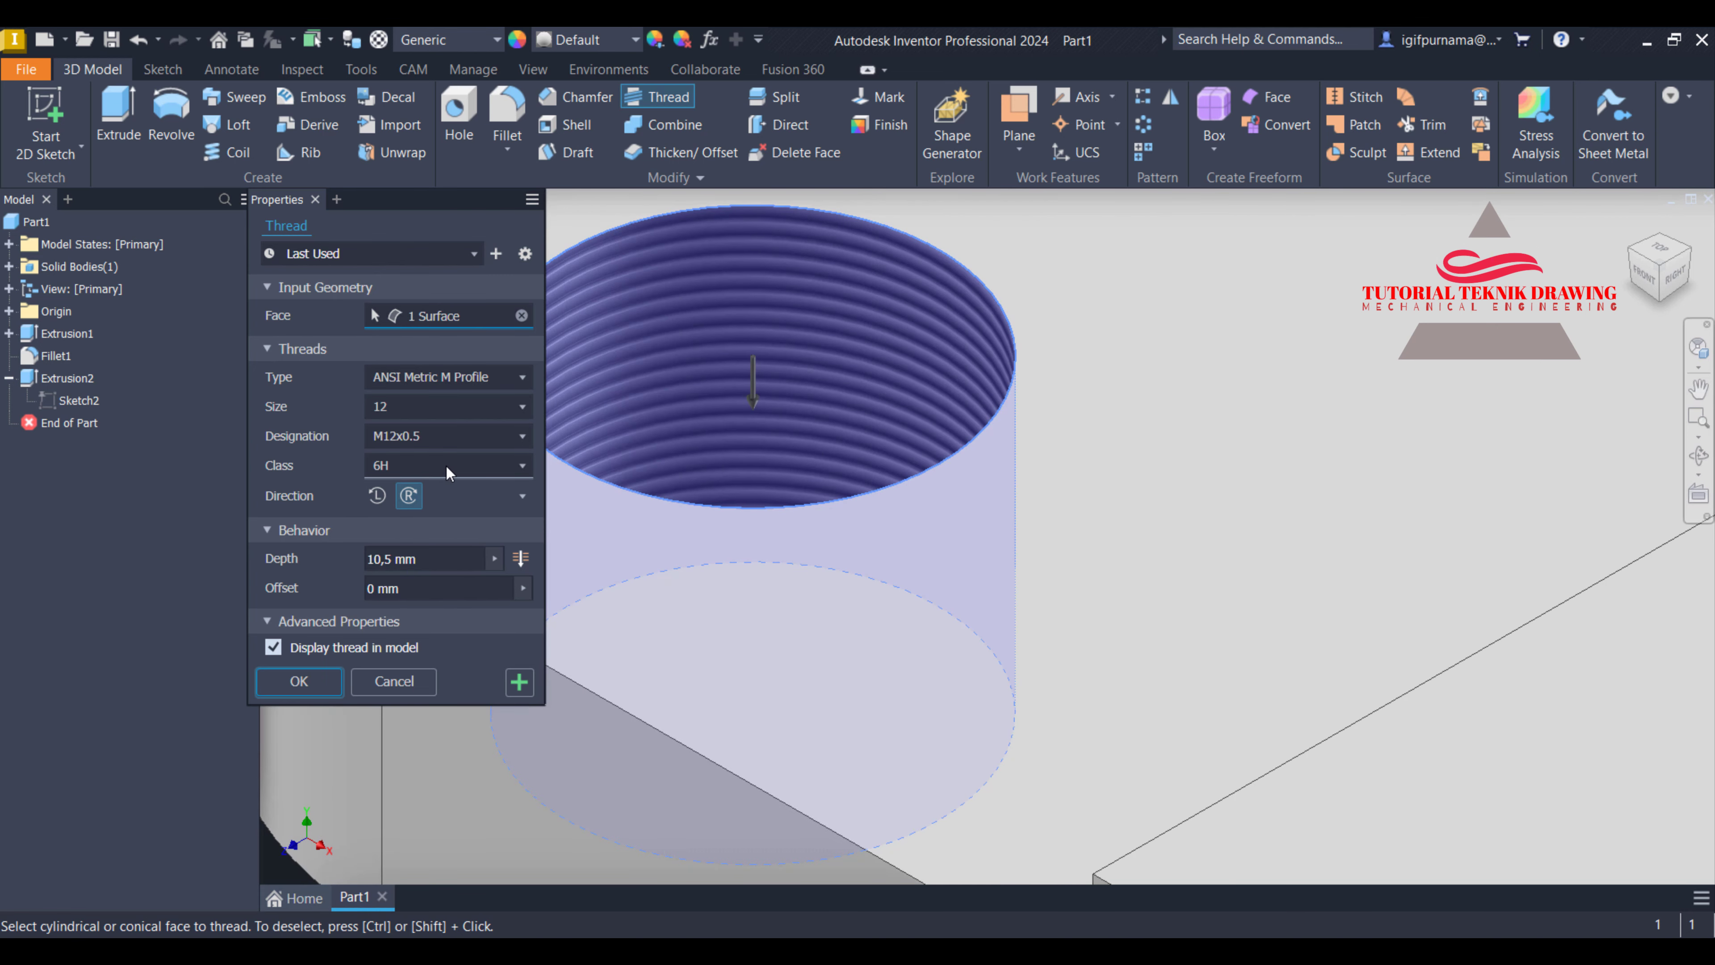
pyautogui.hotkey('alt', 'Tab')
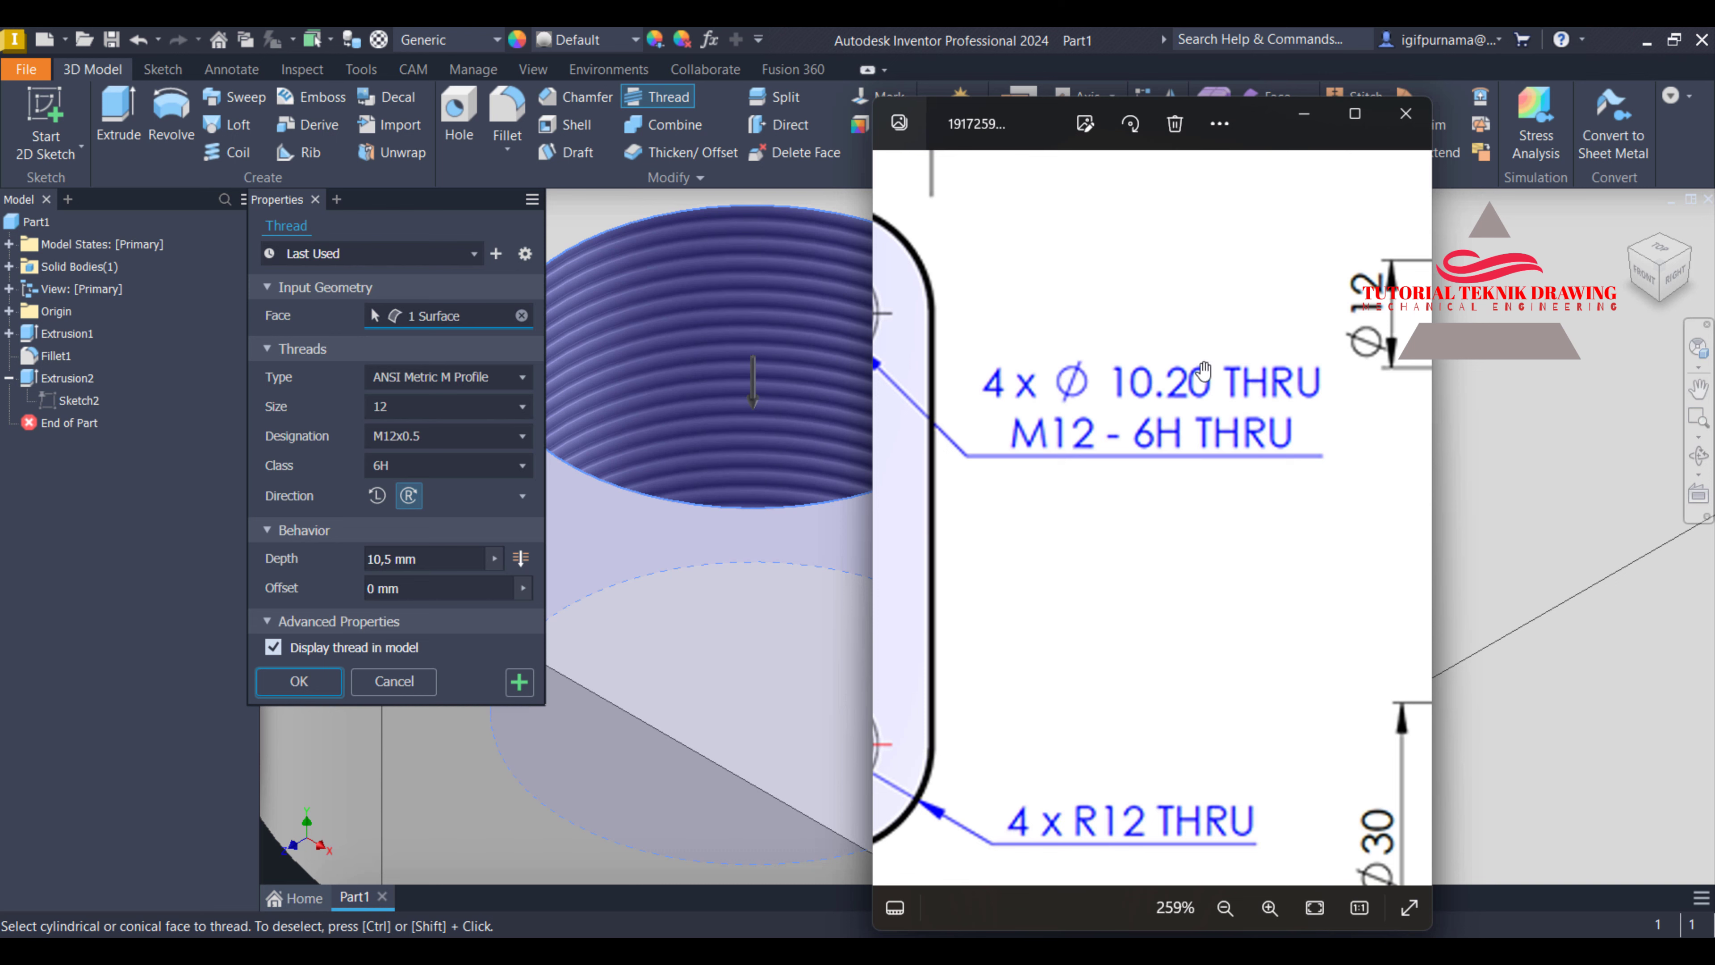
pyautogui.click(1318, 123)
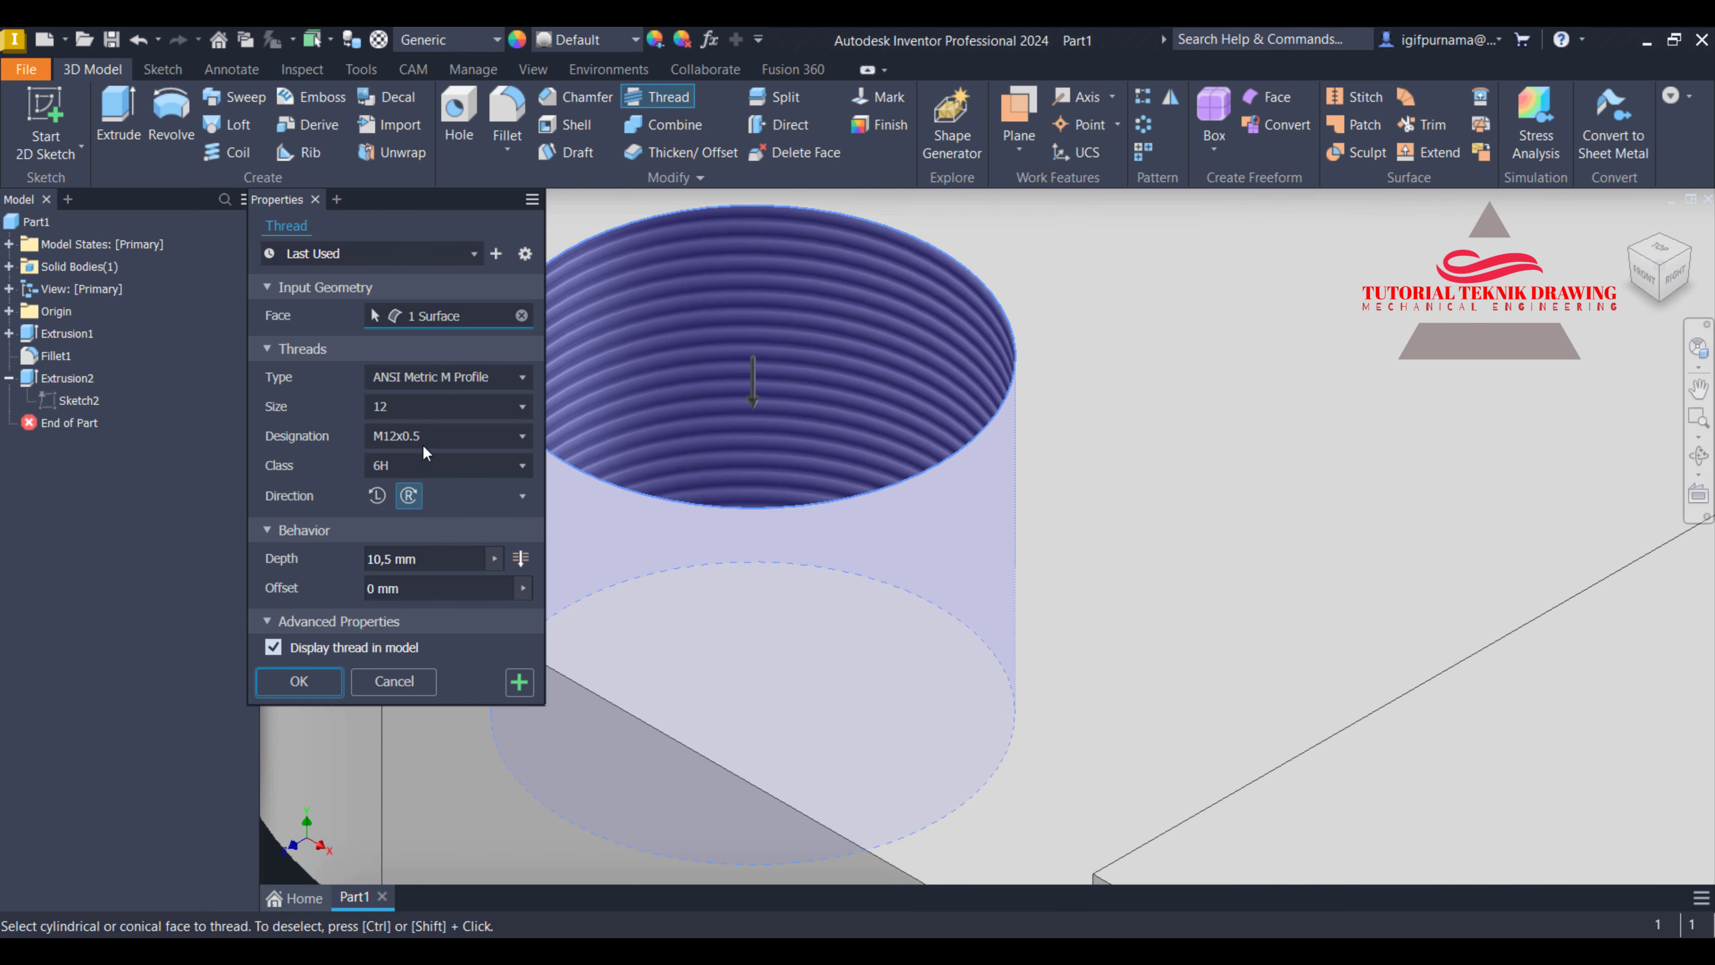
pyautogui.click(394, 681)
pyautogui.scroll(-6, 857, 640)
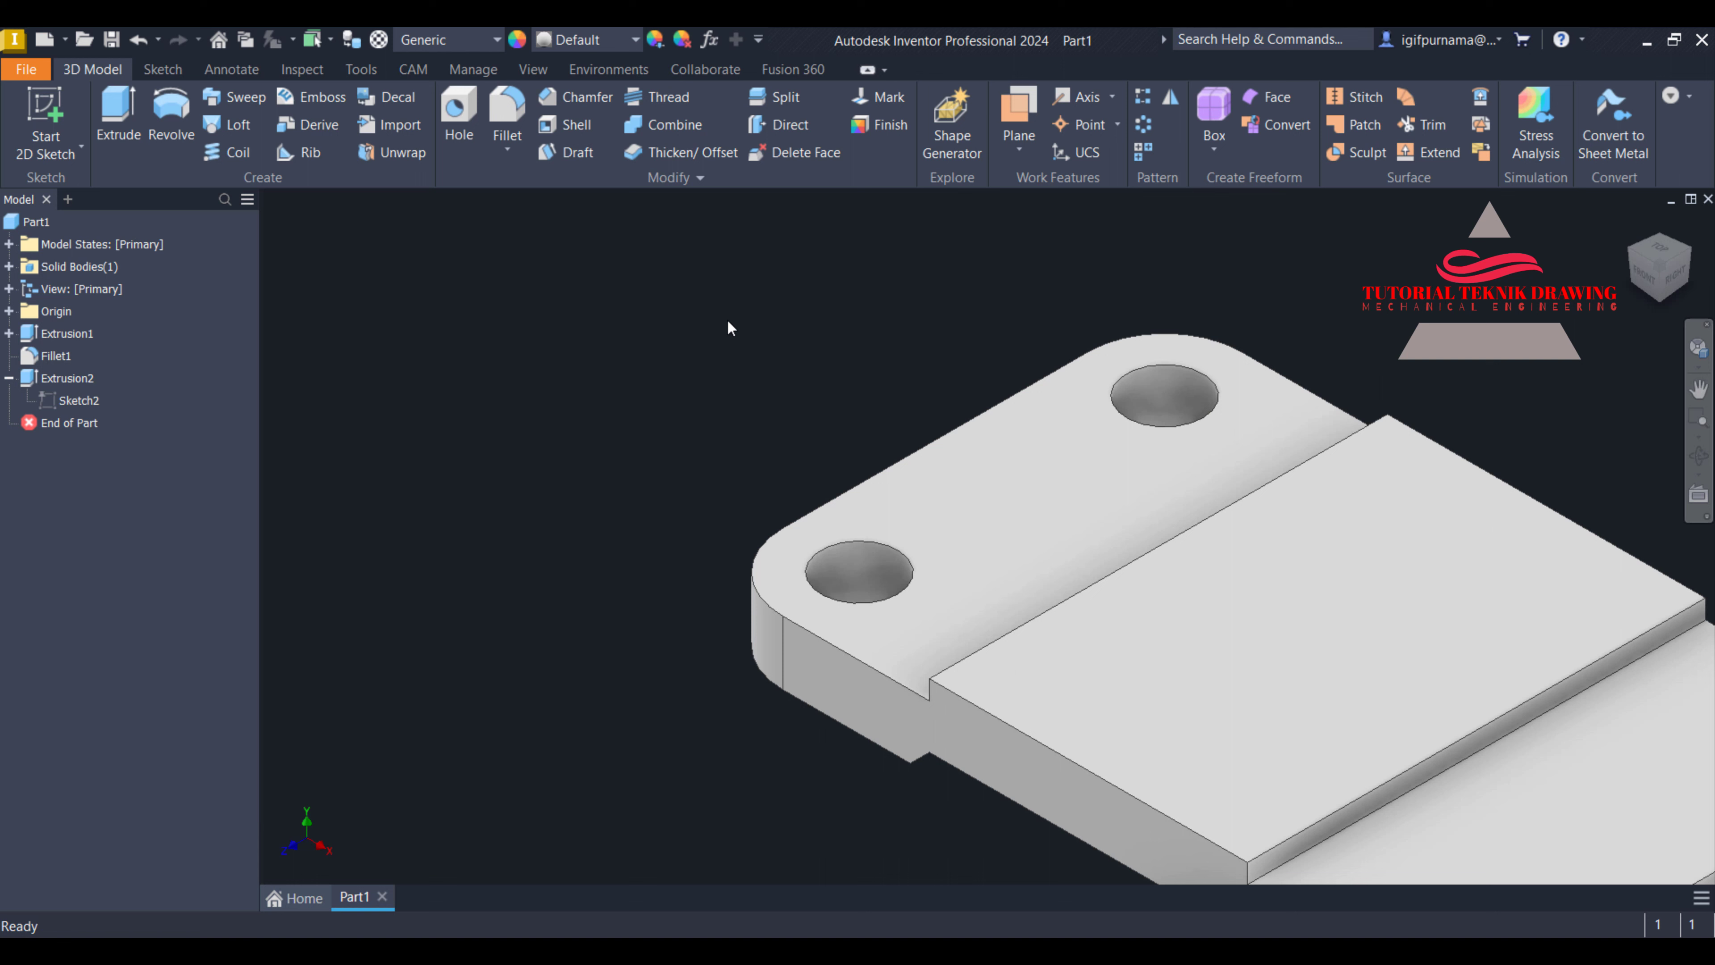
# Start a thread on the near-left corner hole using the ISO Metric profile, size 12 and designation M12x1.75
pyautogui.click(656, 99)
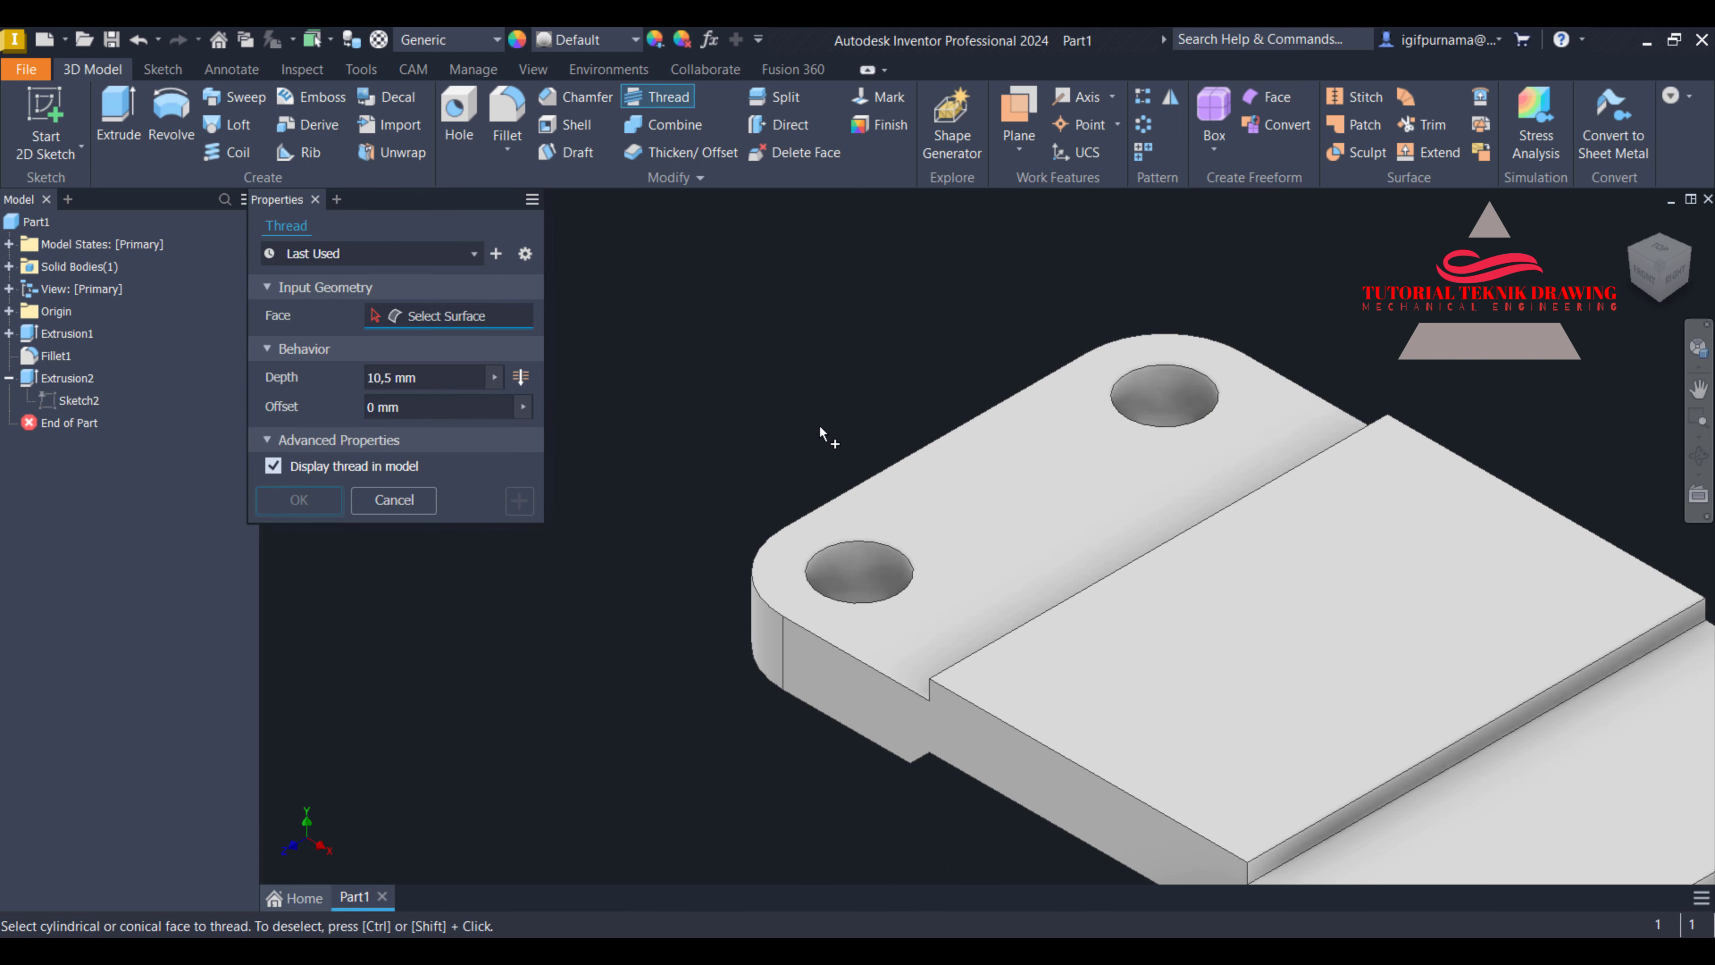
pyautogui.click(852, 564)
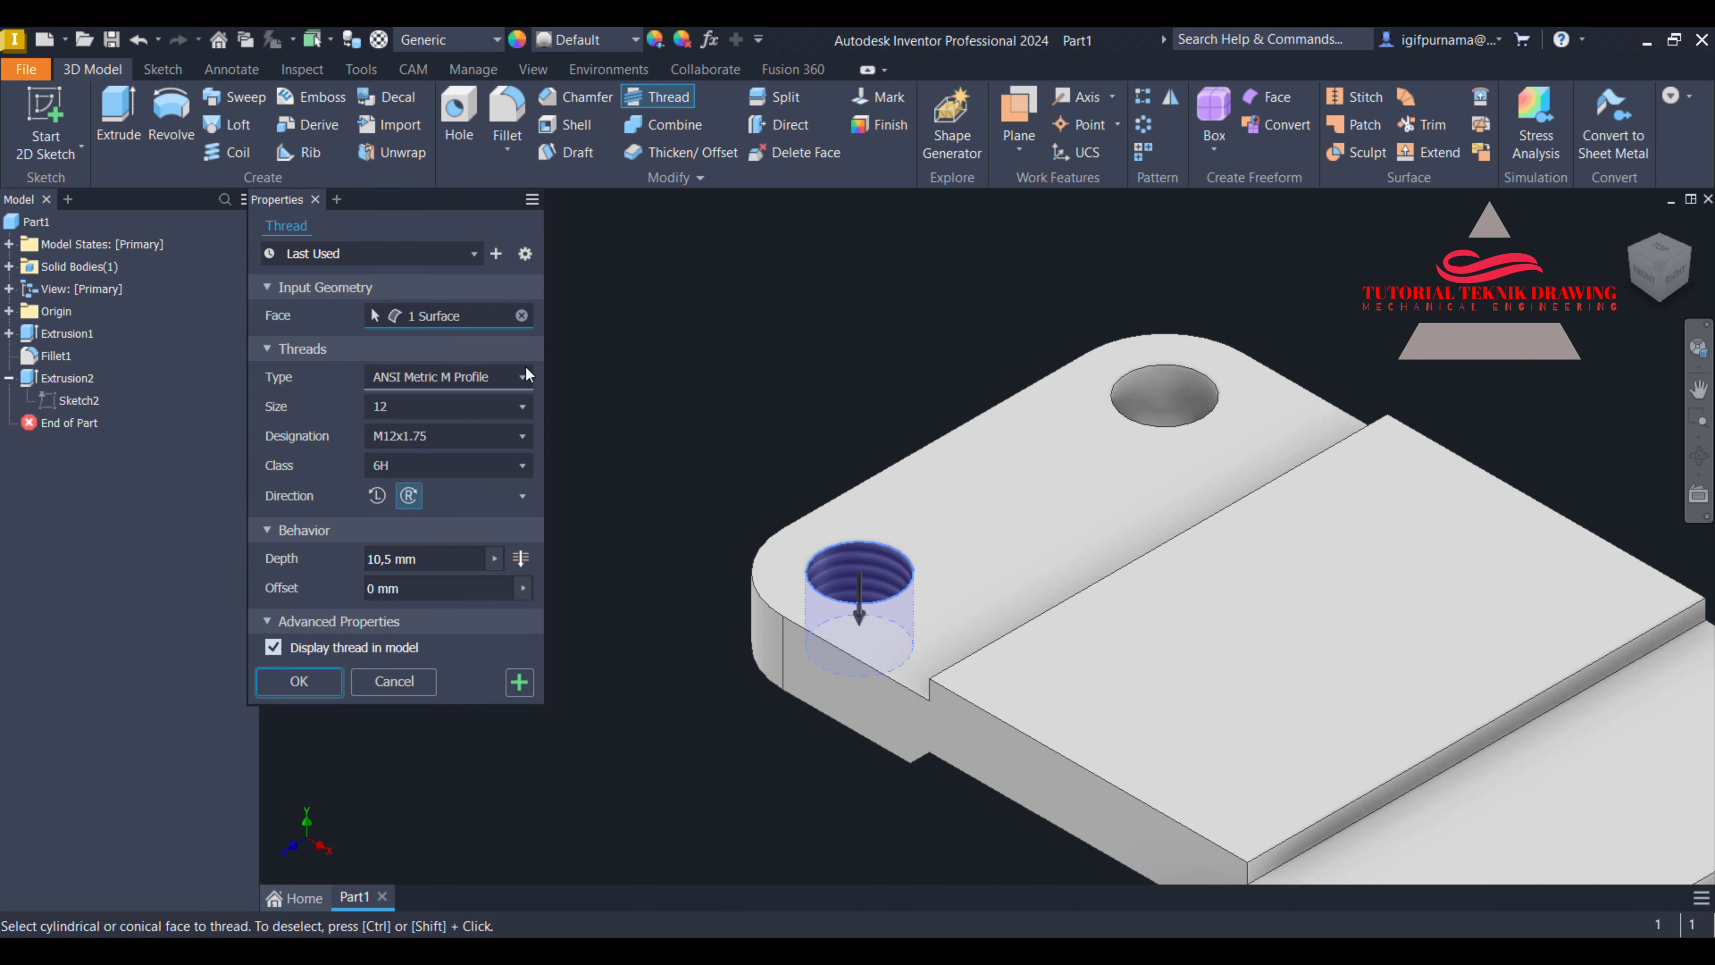
pyautogui.click(455, 378)
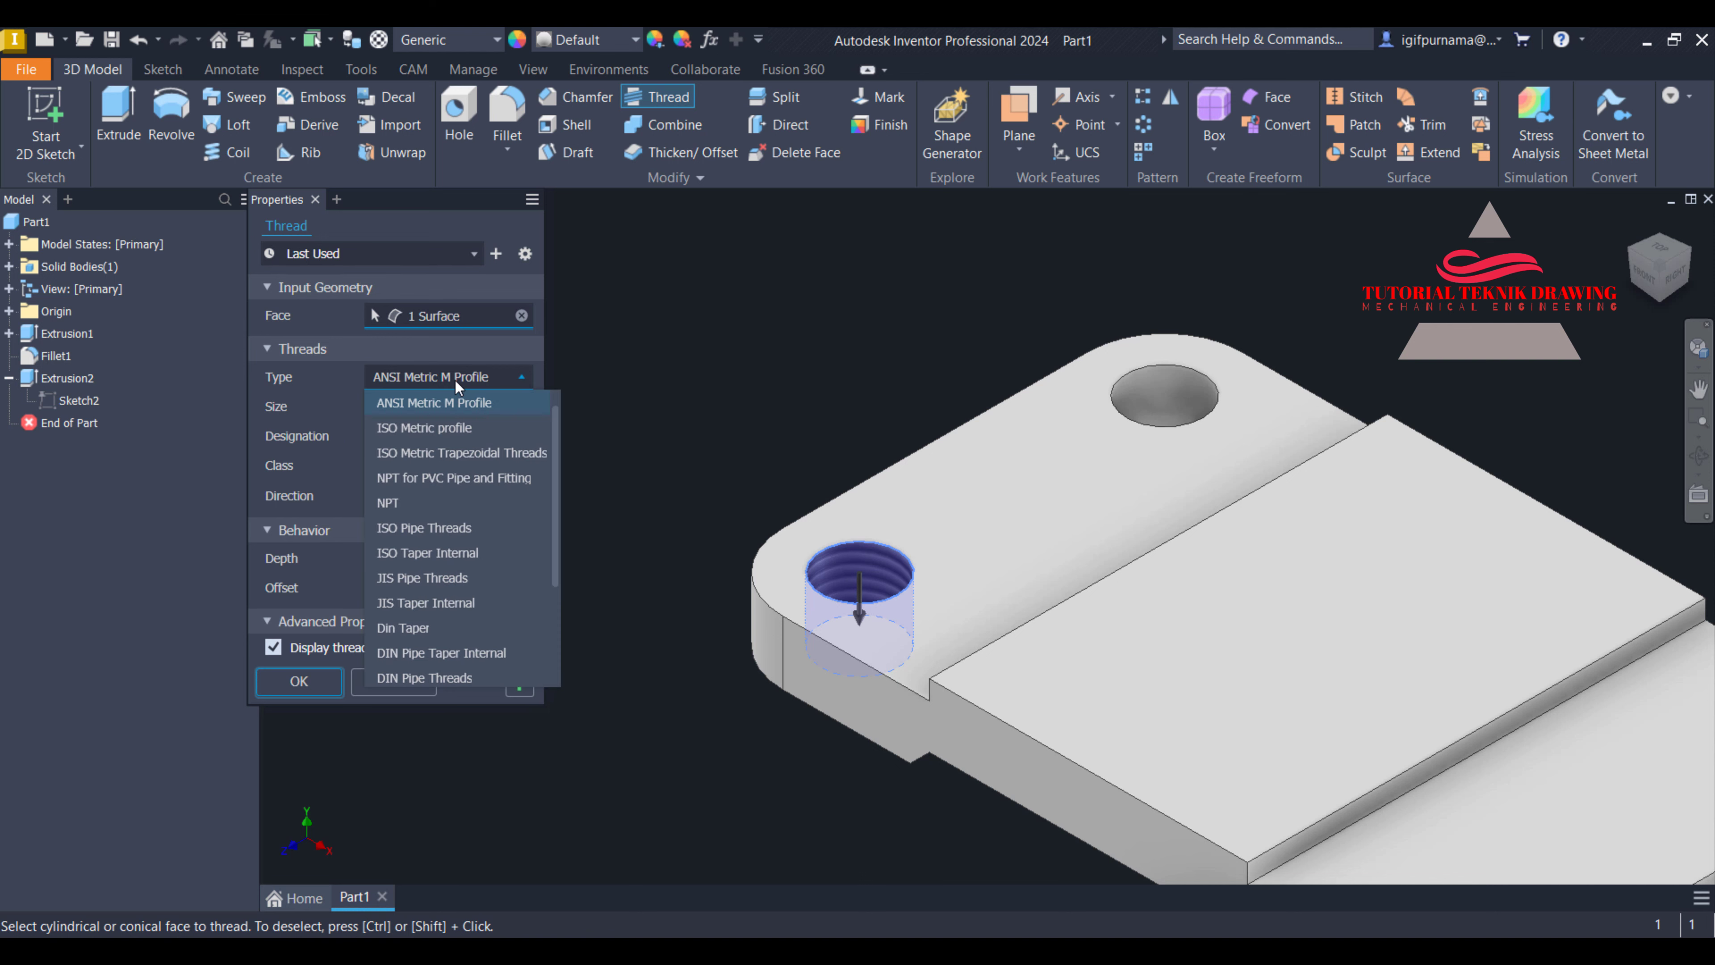
pyautogui.click(477, 430)
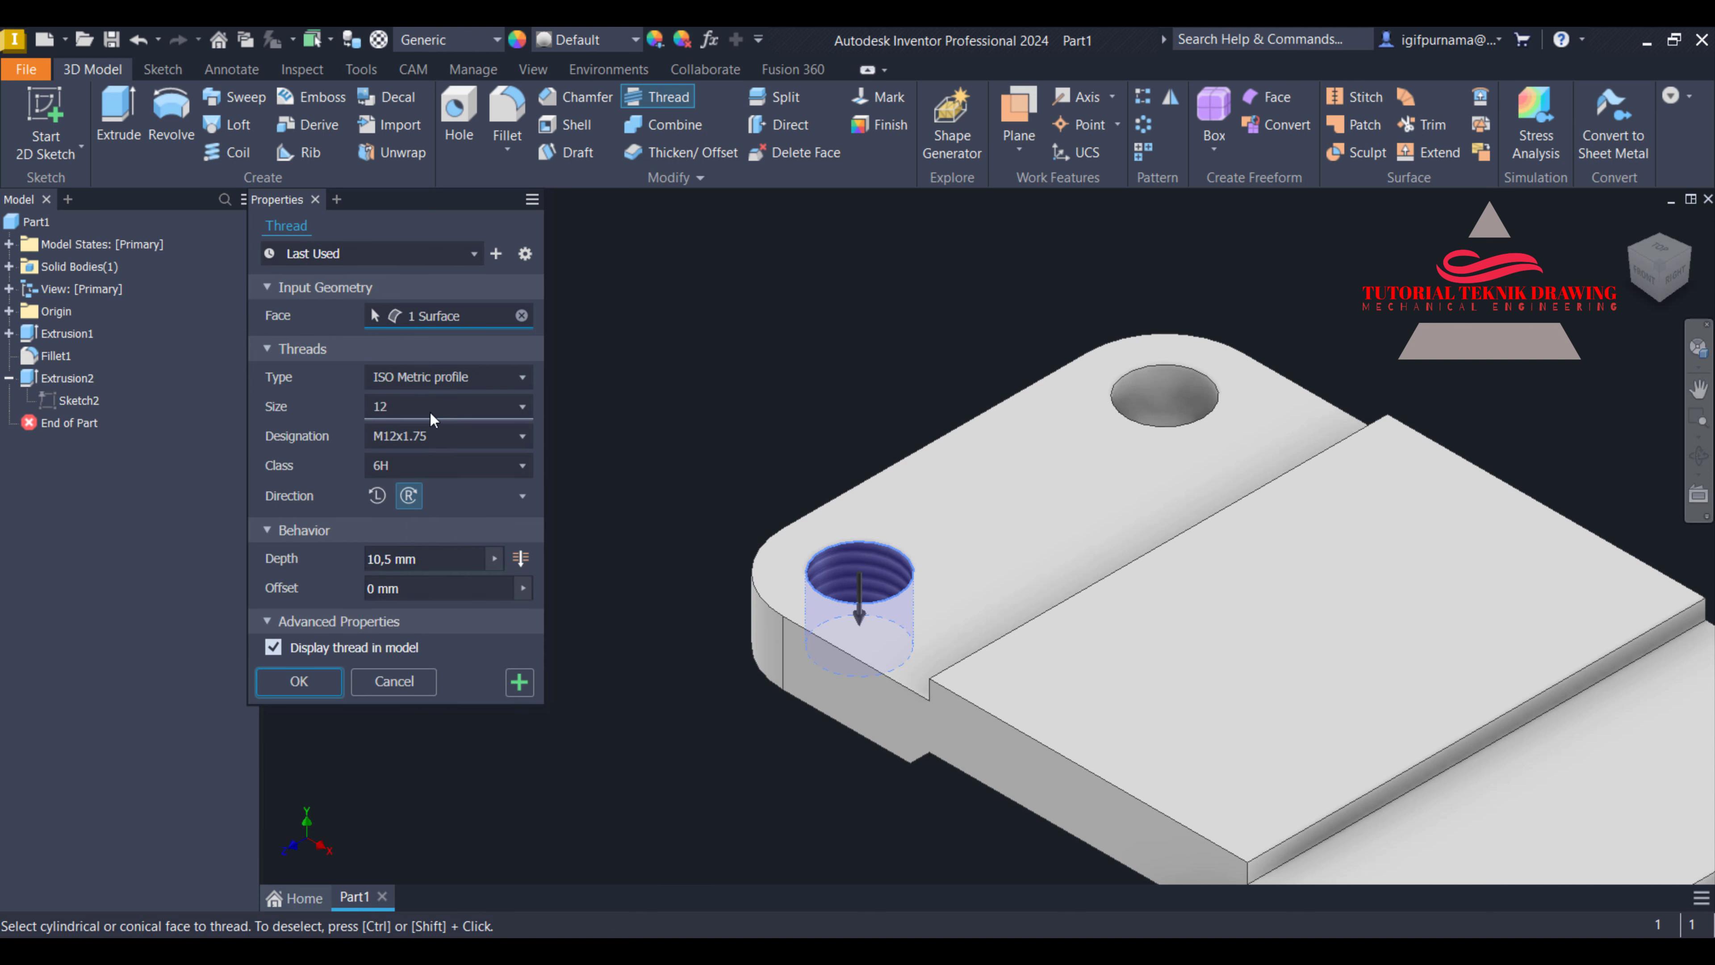
pyautogui.click(450, 409)
pyautogui.click(457, 422)
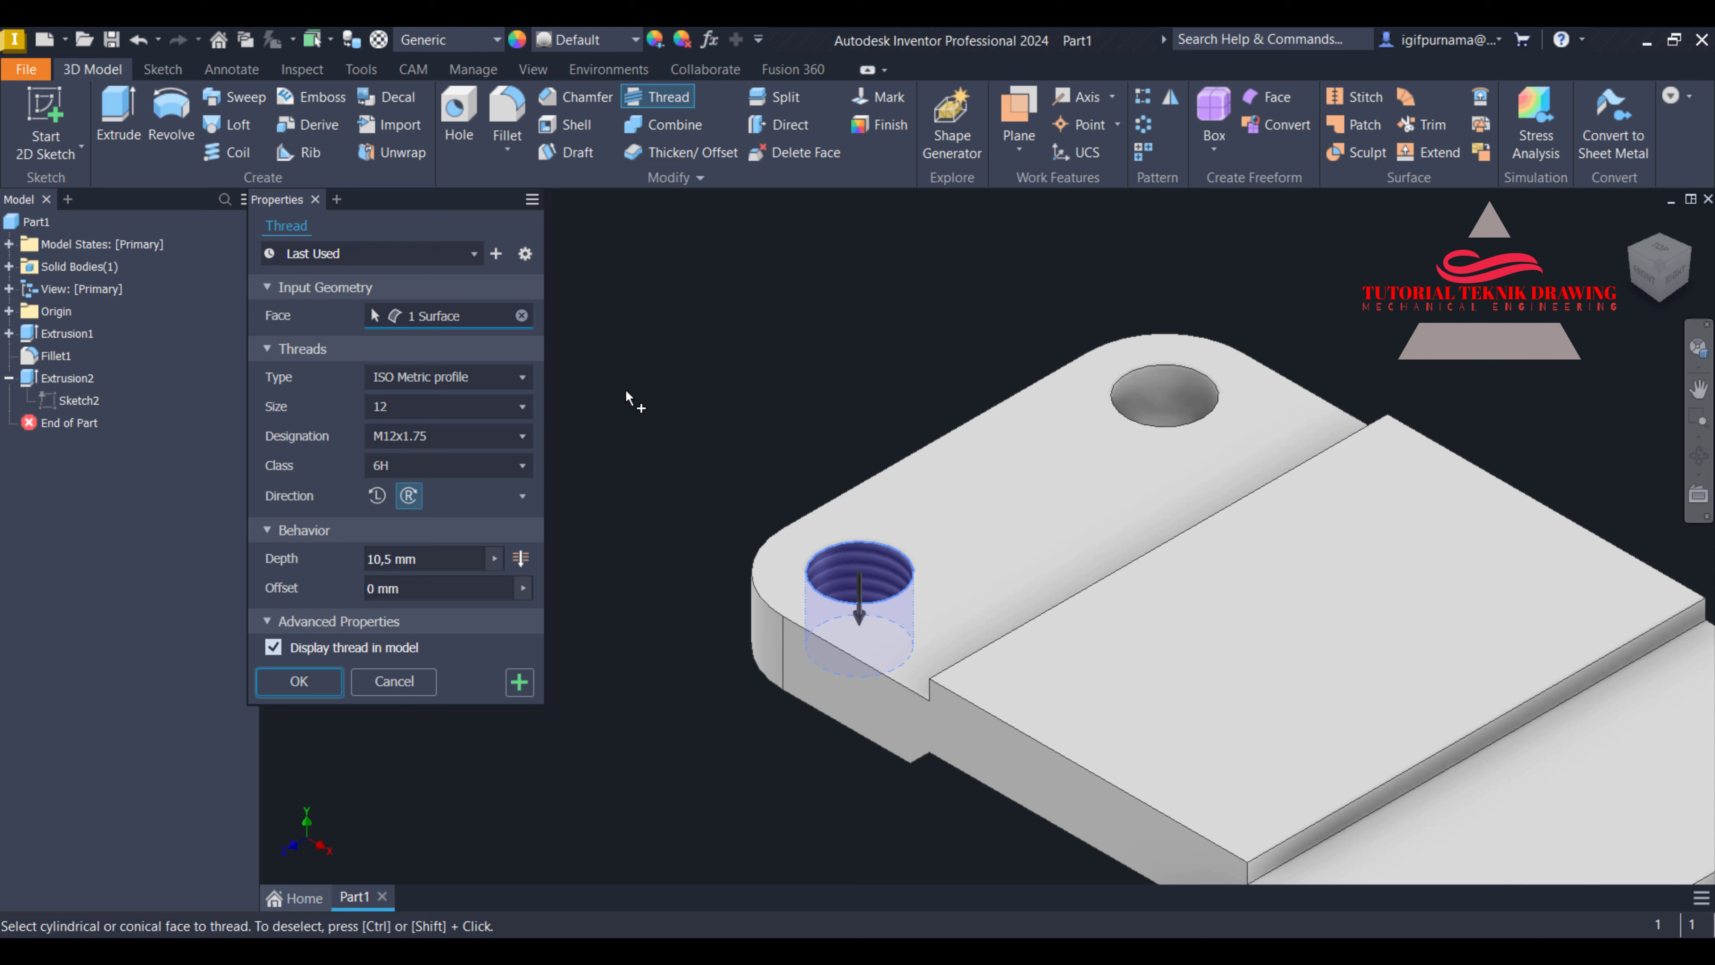
pyautogui.click(439, 435)
pyautogui.click(441, 437)
# Check the corner-hole thread callout in the reference drawing image and keep the thread class at 6H
pyautogui.hotkey('alt', 'Tab')
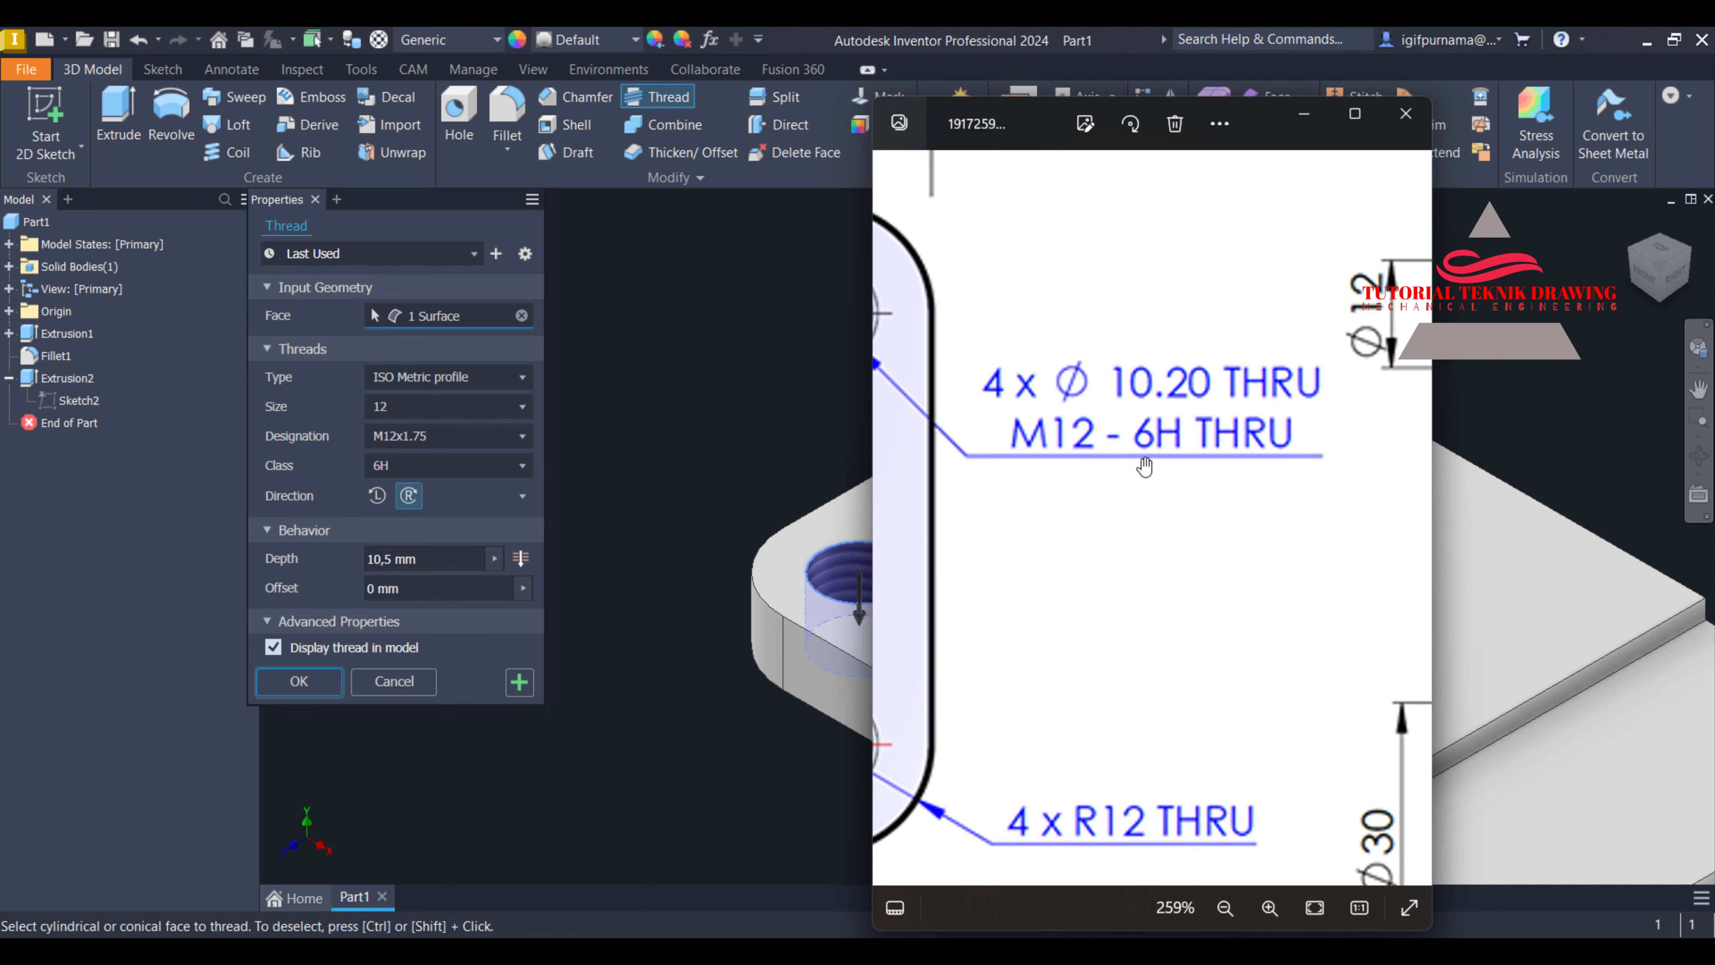
pyautogui.scroll(2, 1161, 457)
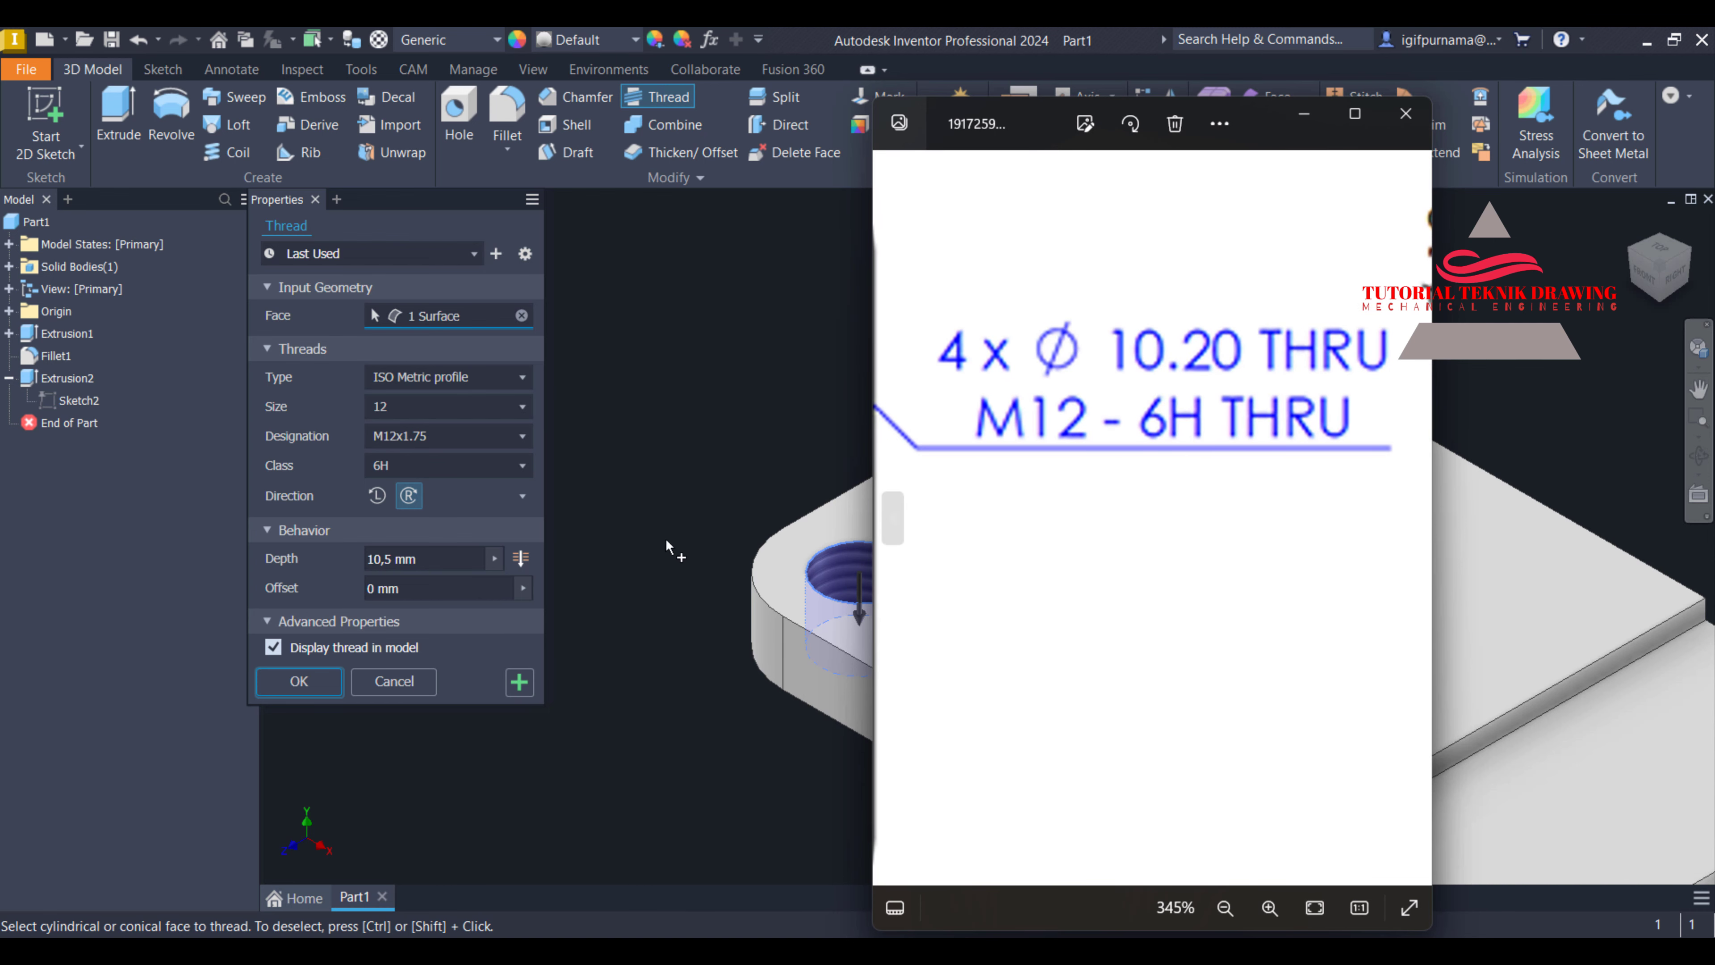
pyautogui.click(465, 466)
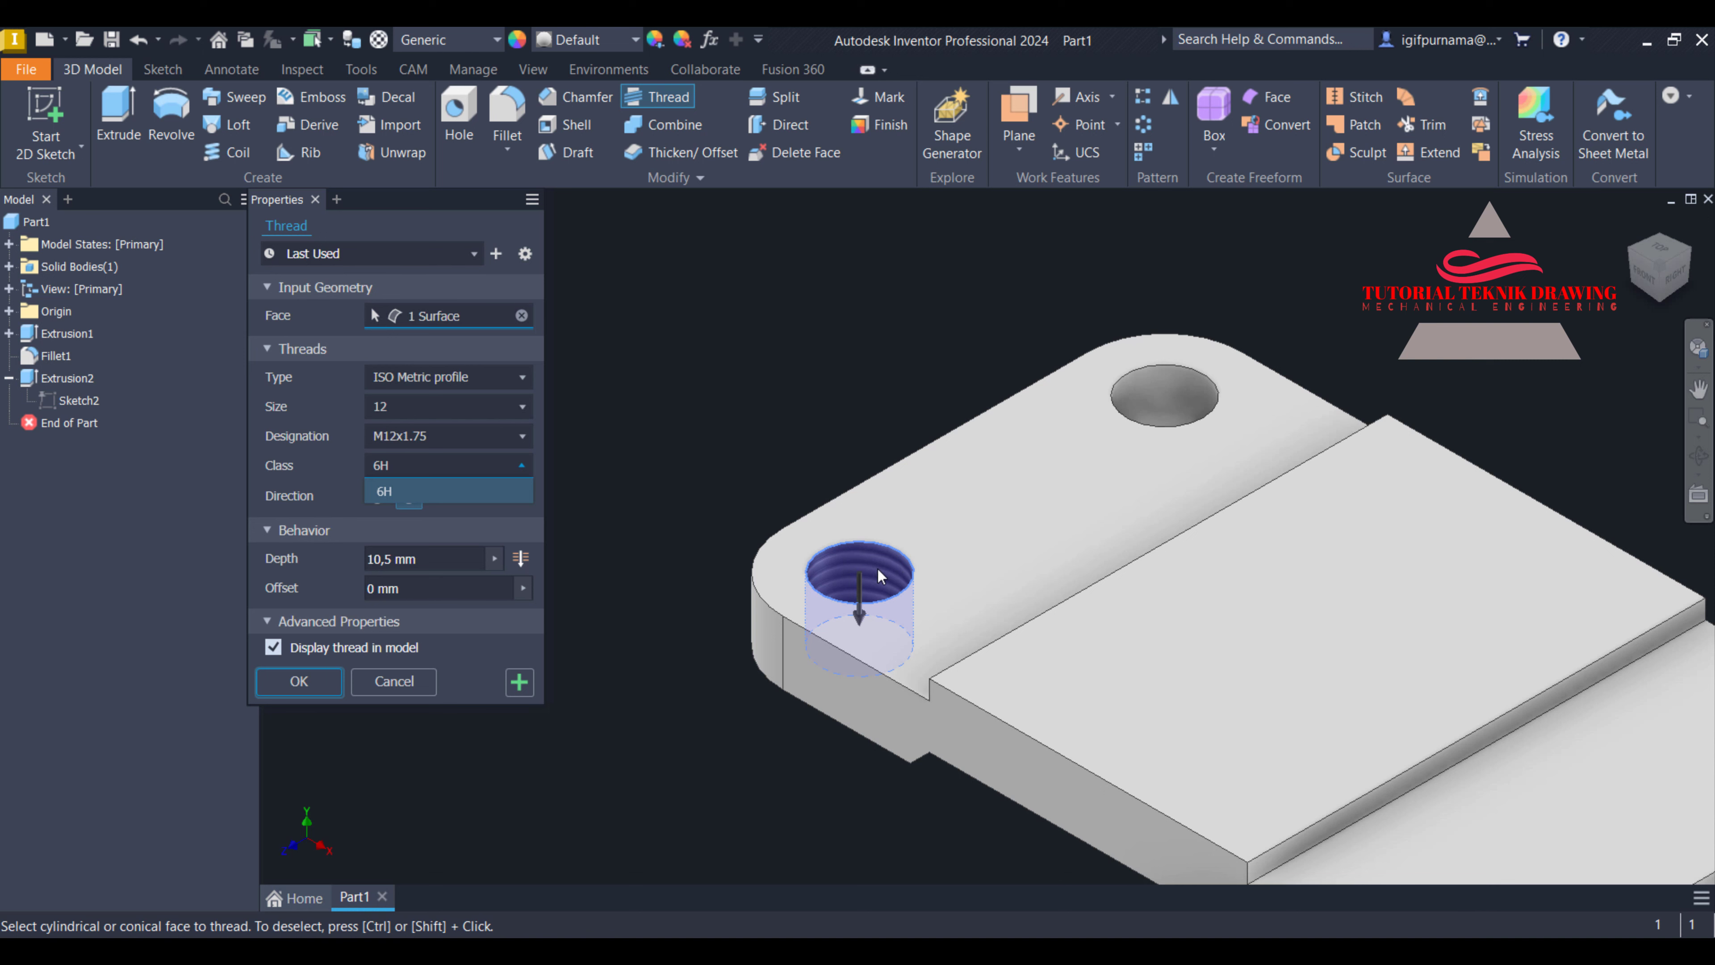
pyautogui.click(879, 576)
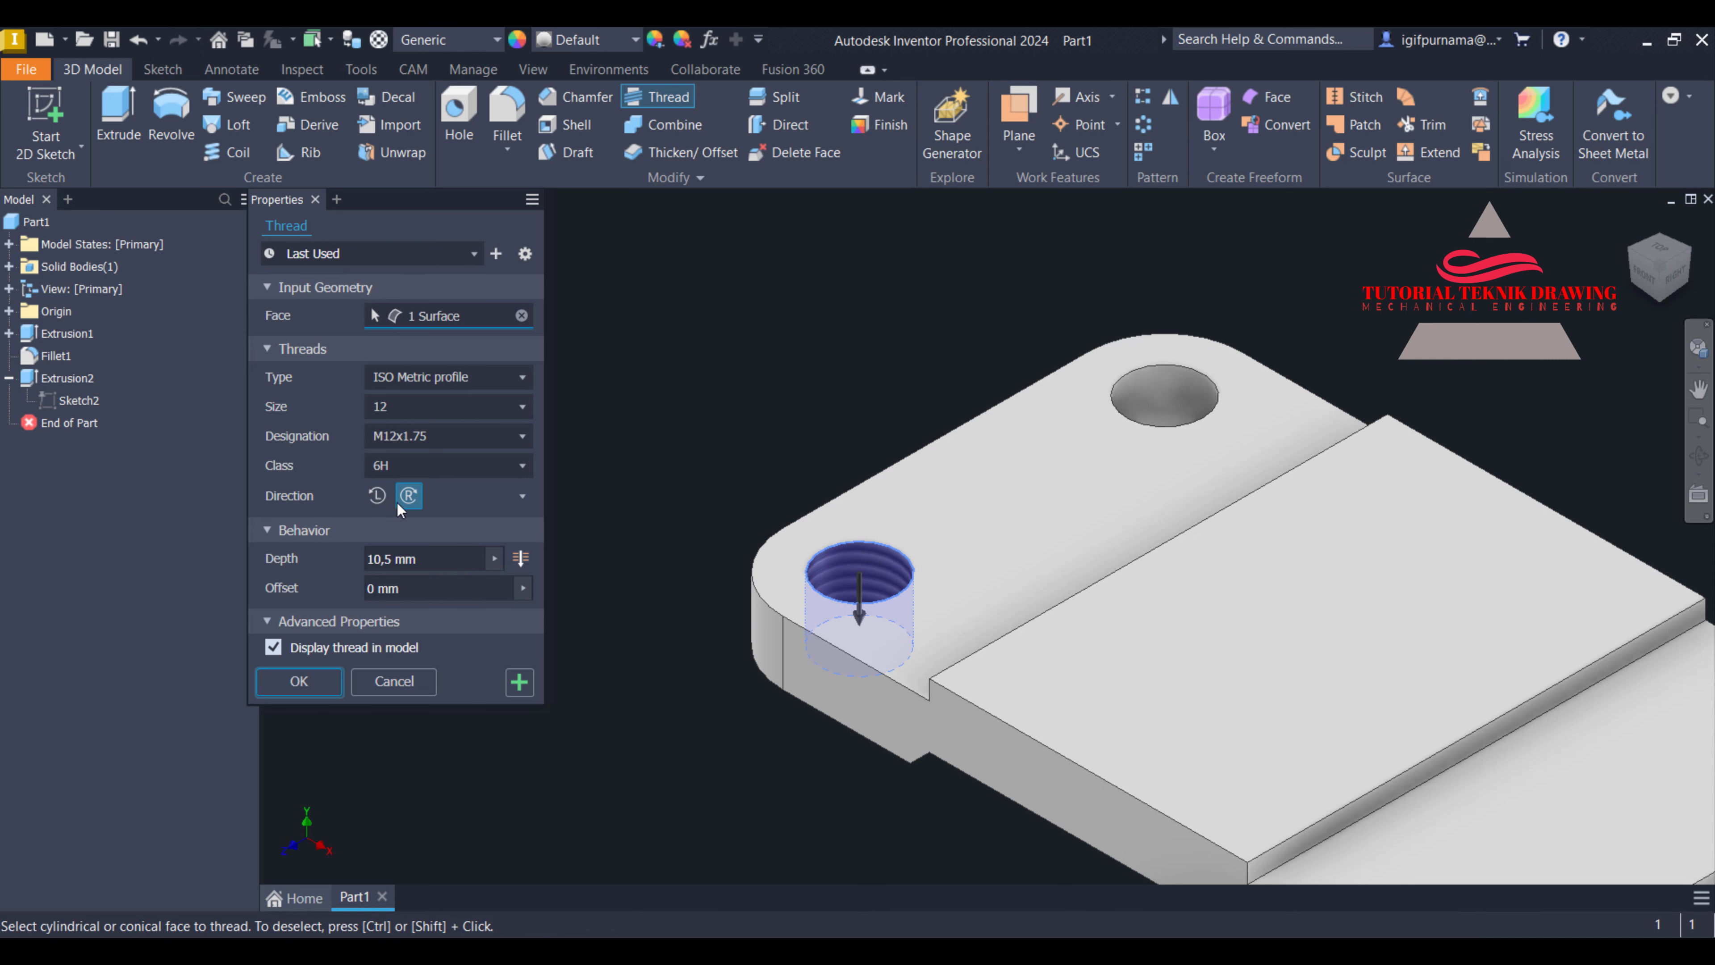
# Inspect the thread preview while trying the left-hand direction, and restore the right-hand direction
pyautogui.scroll(-5, 838, 561)
pyautogui.scroll(5, 837, 561)
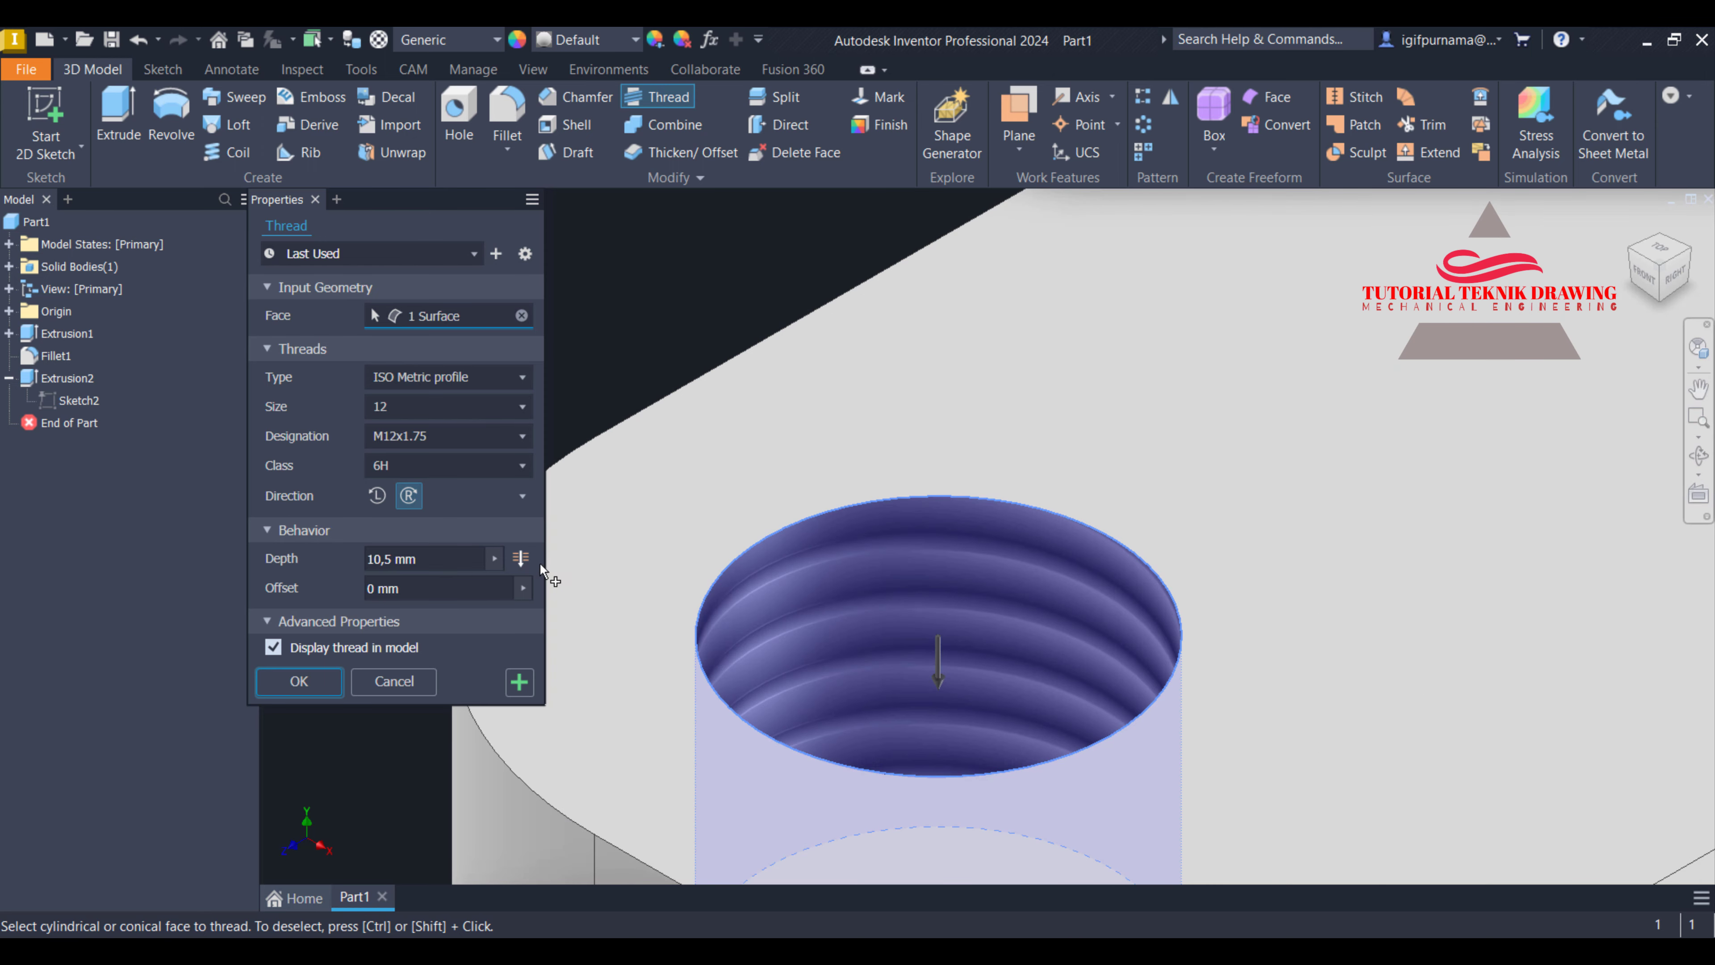
pyautogui.click(377, 495)
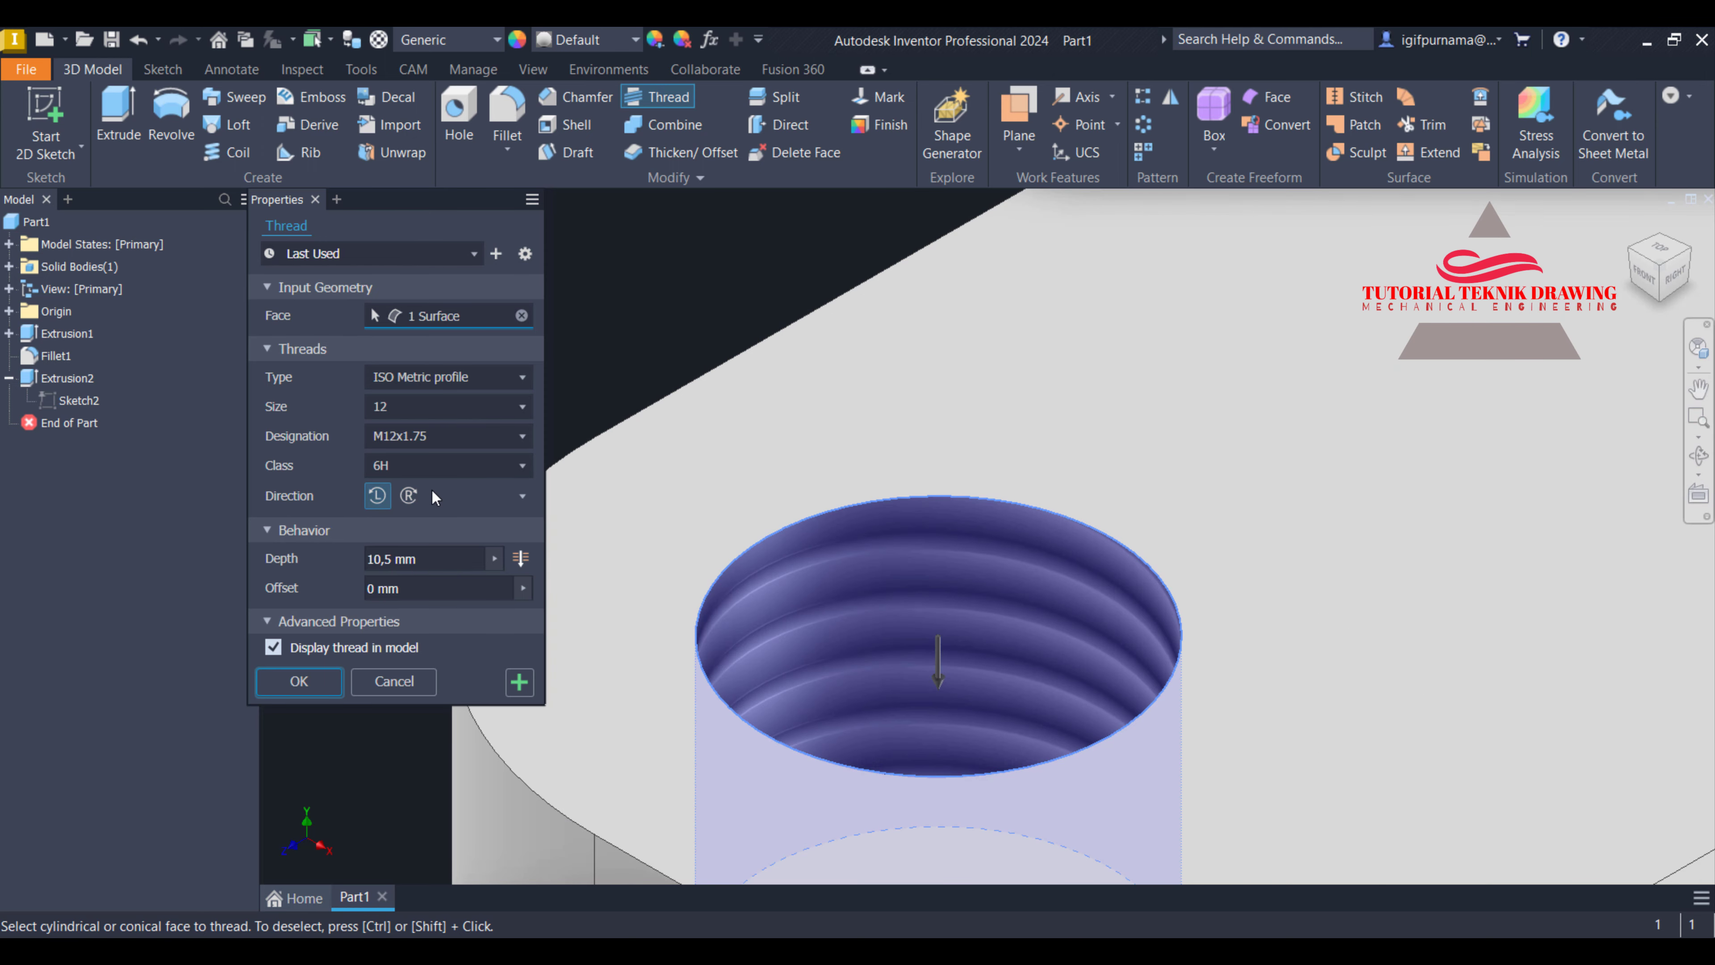
pyautogui.click(416, 496)
pyautogui.scroll(-8, 601, 377)
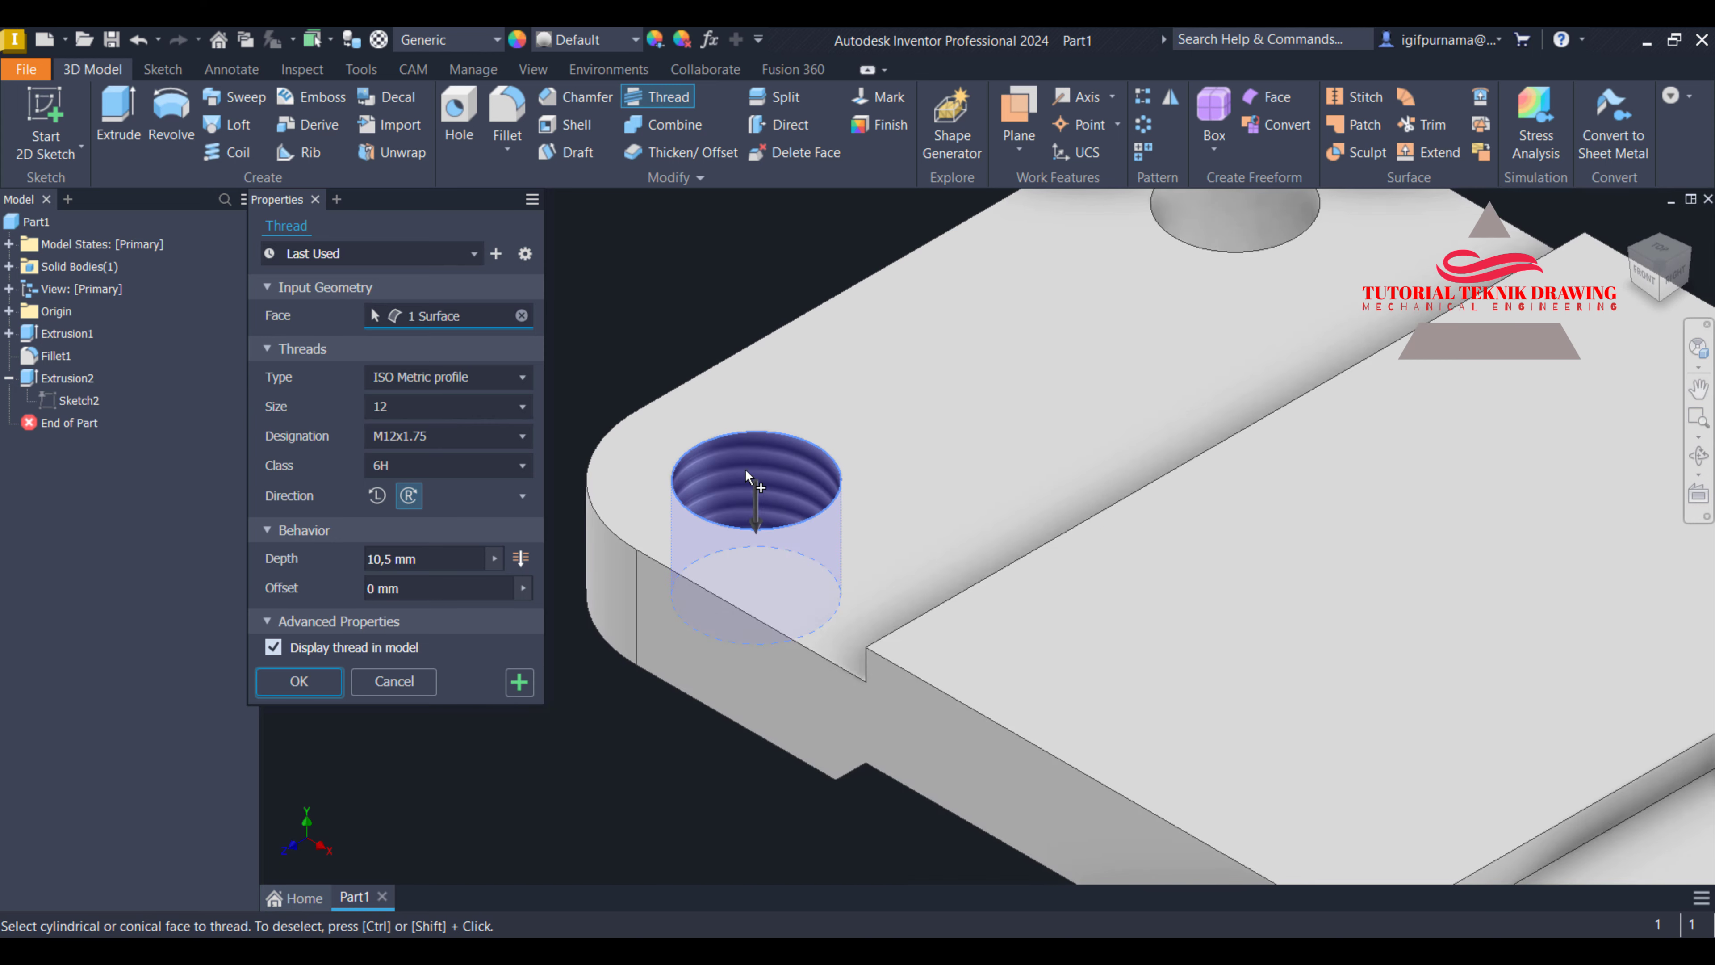
pyautogui.scroll(3, 795, 367)
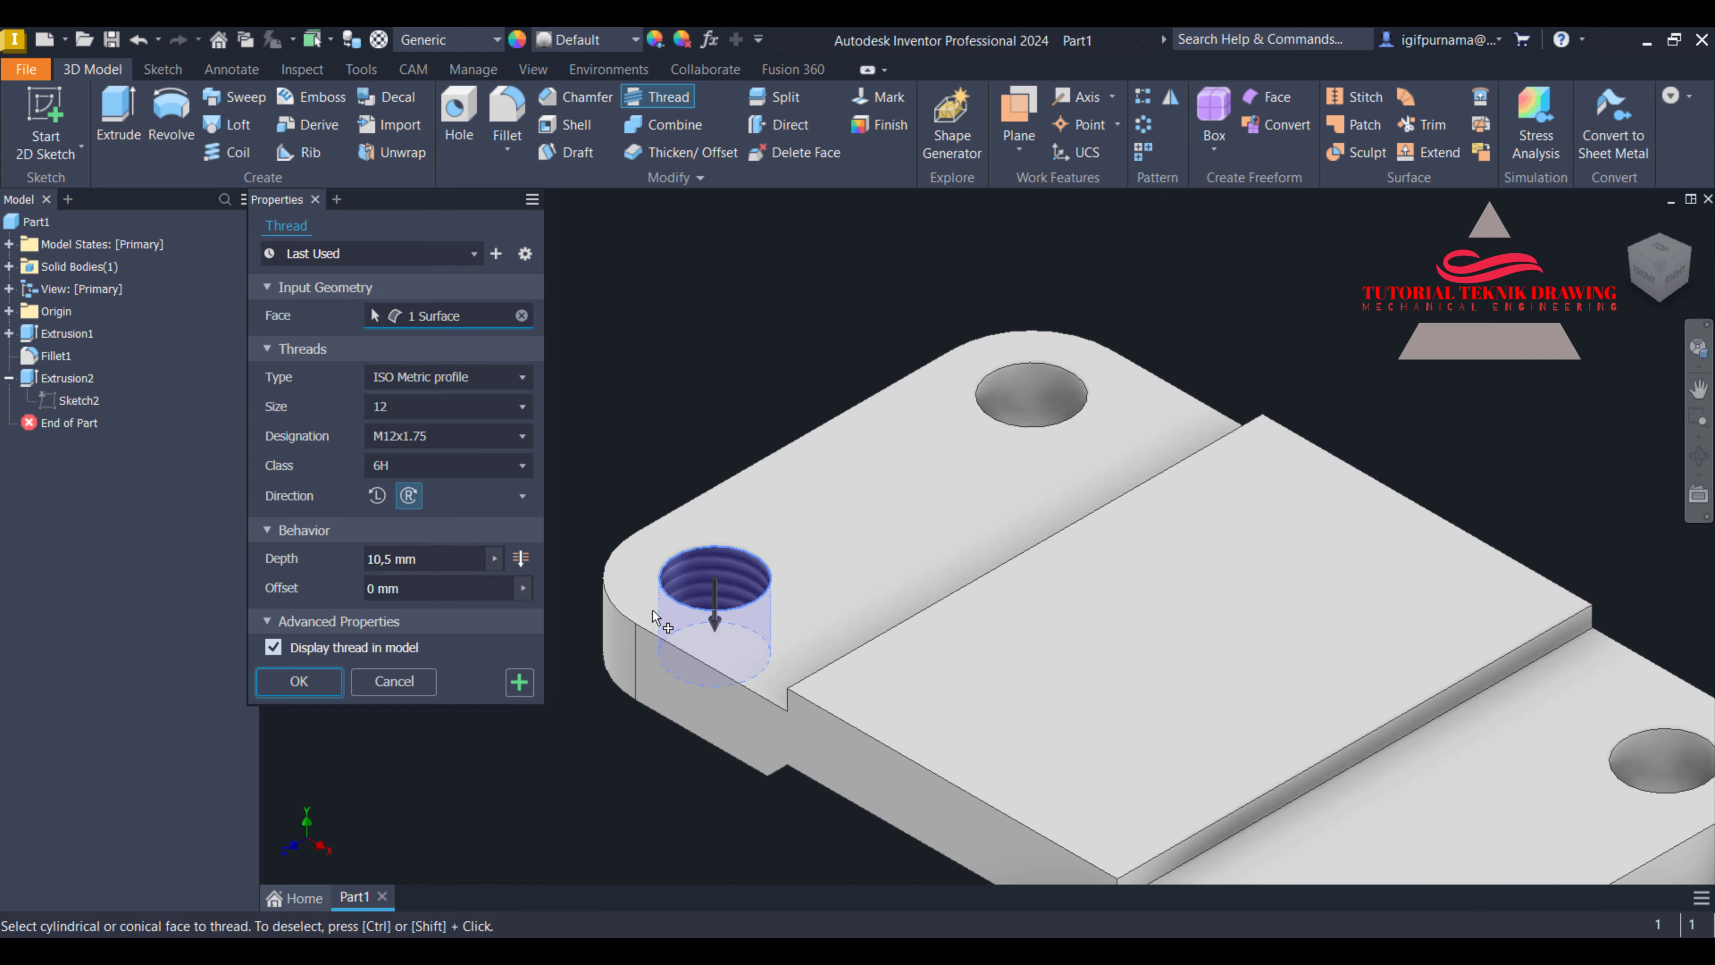
# Compare the thread settings with the reference drawing's callout and apply the right-hand M12x1.75 thread at 10.5 mm depth
pyautogui.click(413, 405)
pyautogui.click(413, 432)
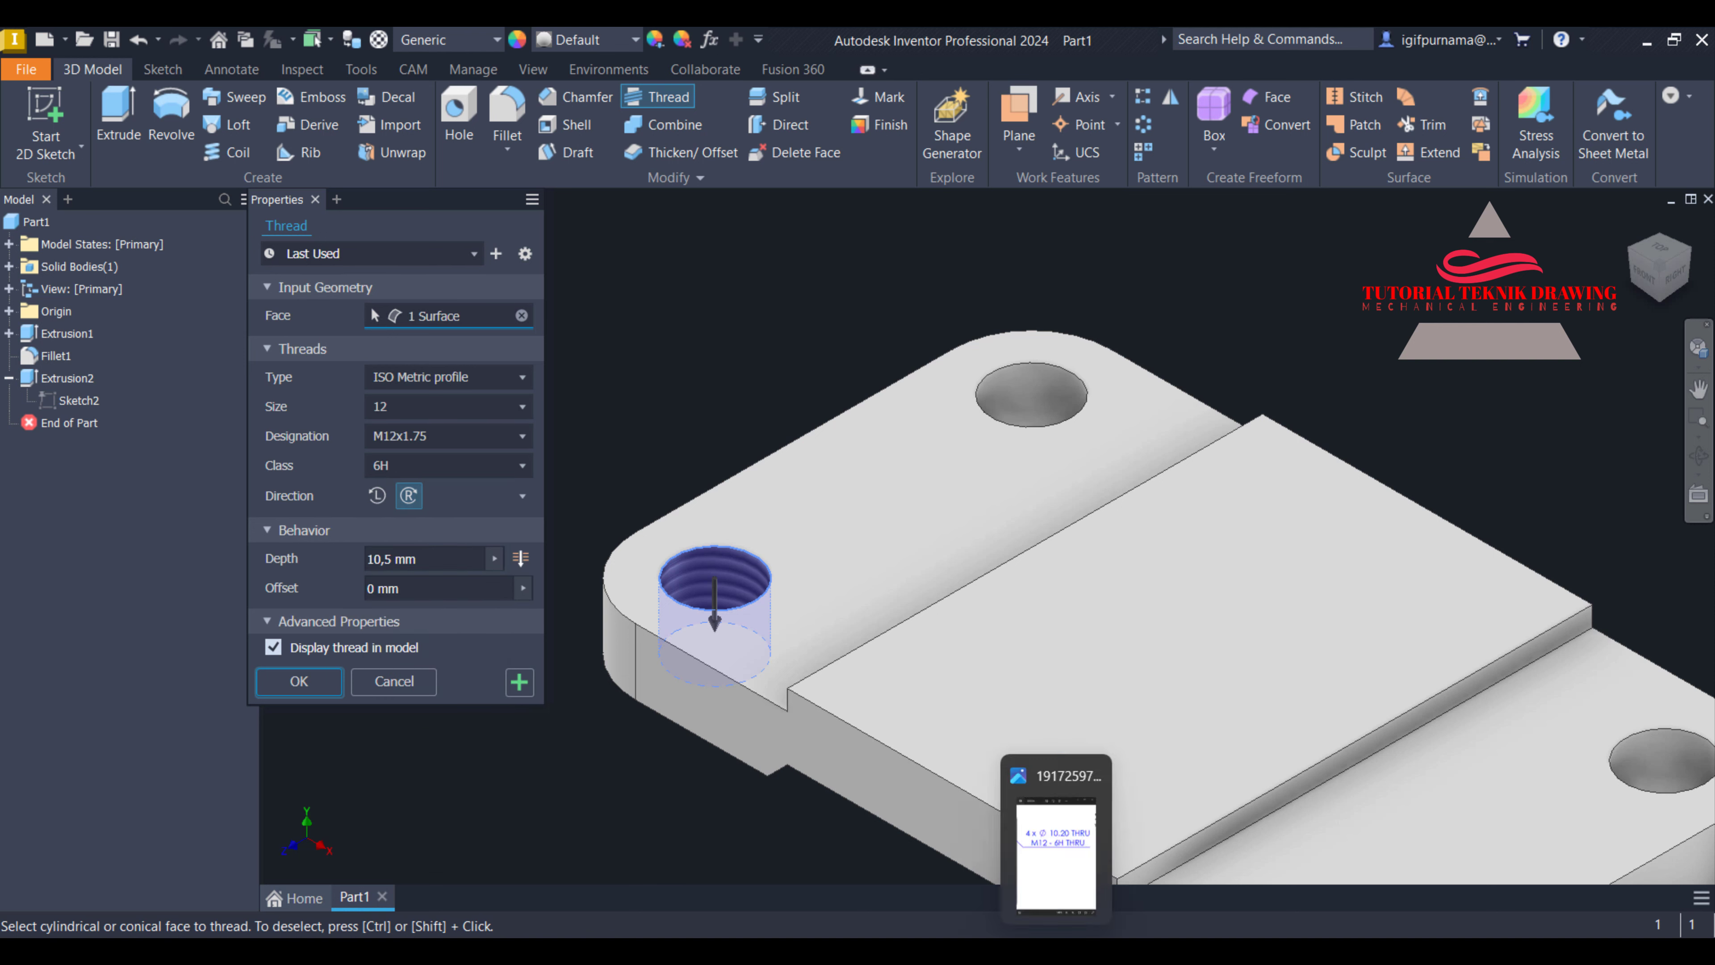
pyautogui.hotkey('alt', 'Tab')
pyautogui.scroll(-5, 1121, 719)
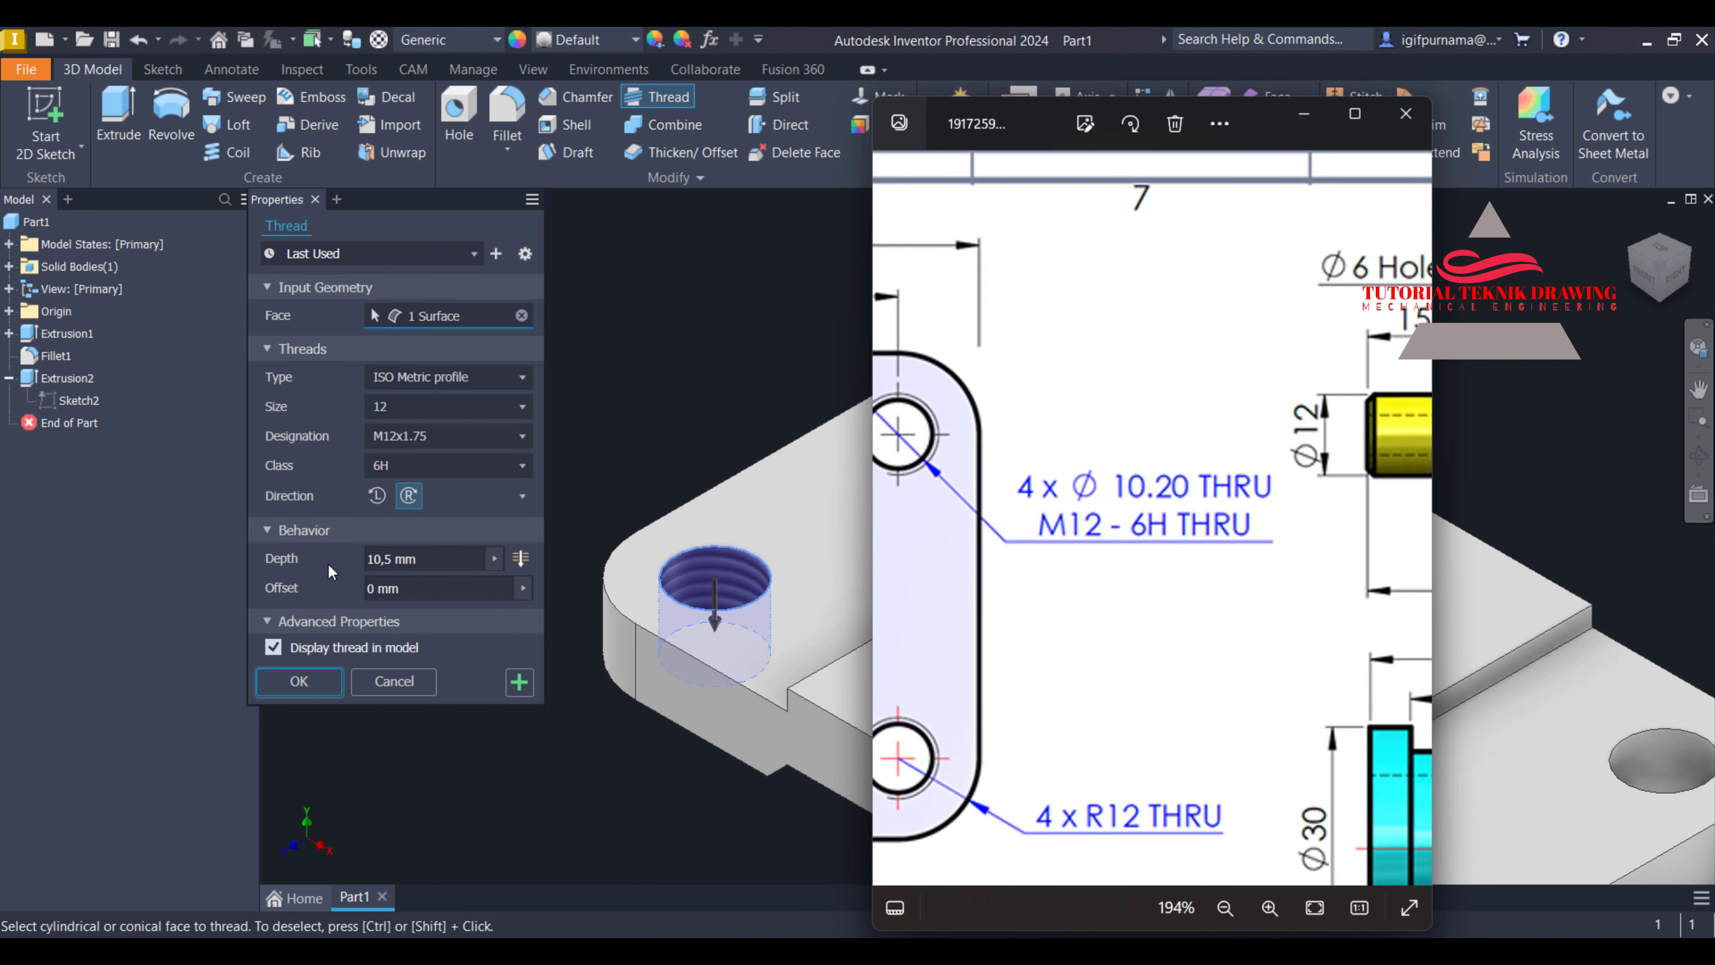
pyautogui.hotkey('alt', 'Tab')
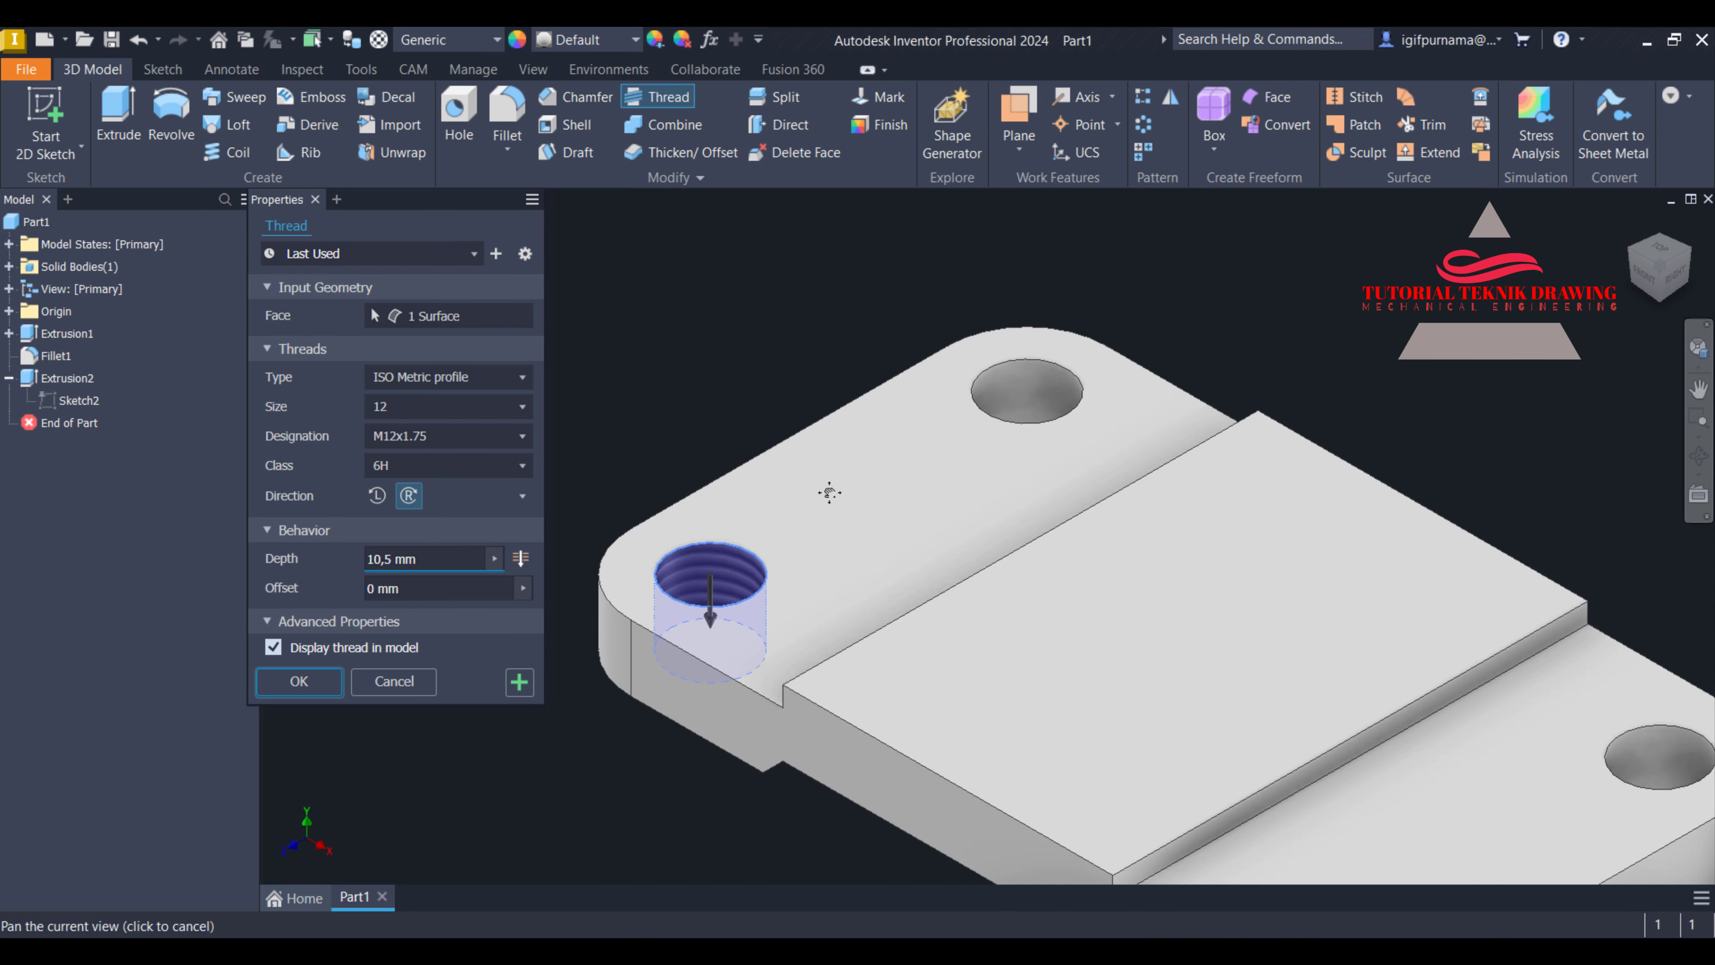
pyautogui.moveTo(827, 490); pyautogui.dragTo(822, 404, button='middle')
pyautogui.click(1699, 455)
pyautogui.moveTo(835, 583); pyautogui.dragTo(877, 491)
pyautogui.click(913, 426)
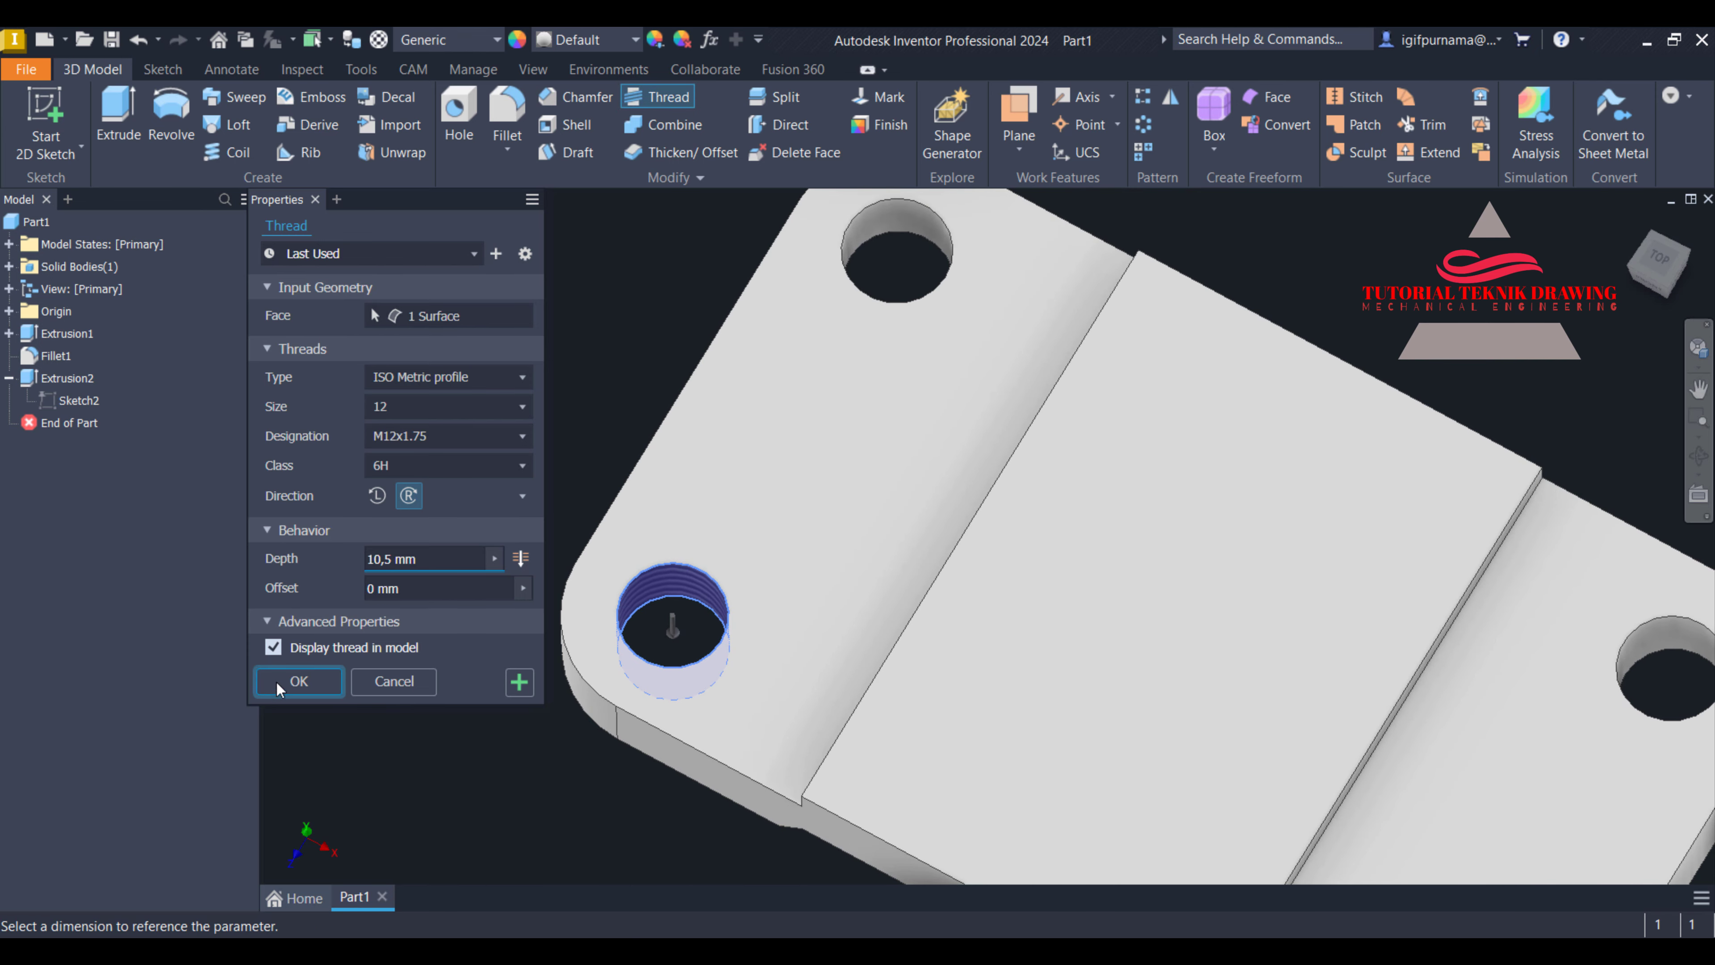
pyautogui.click(298, 681)
# Thread the far-left corner hole with an ANSI Metric M Profile M12x1.75 class 6H thread, 10.5 mm deep
pyautogui.click(658, 97)
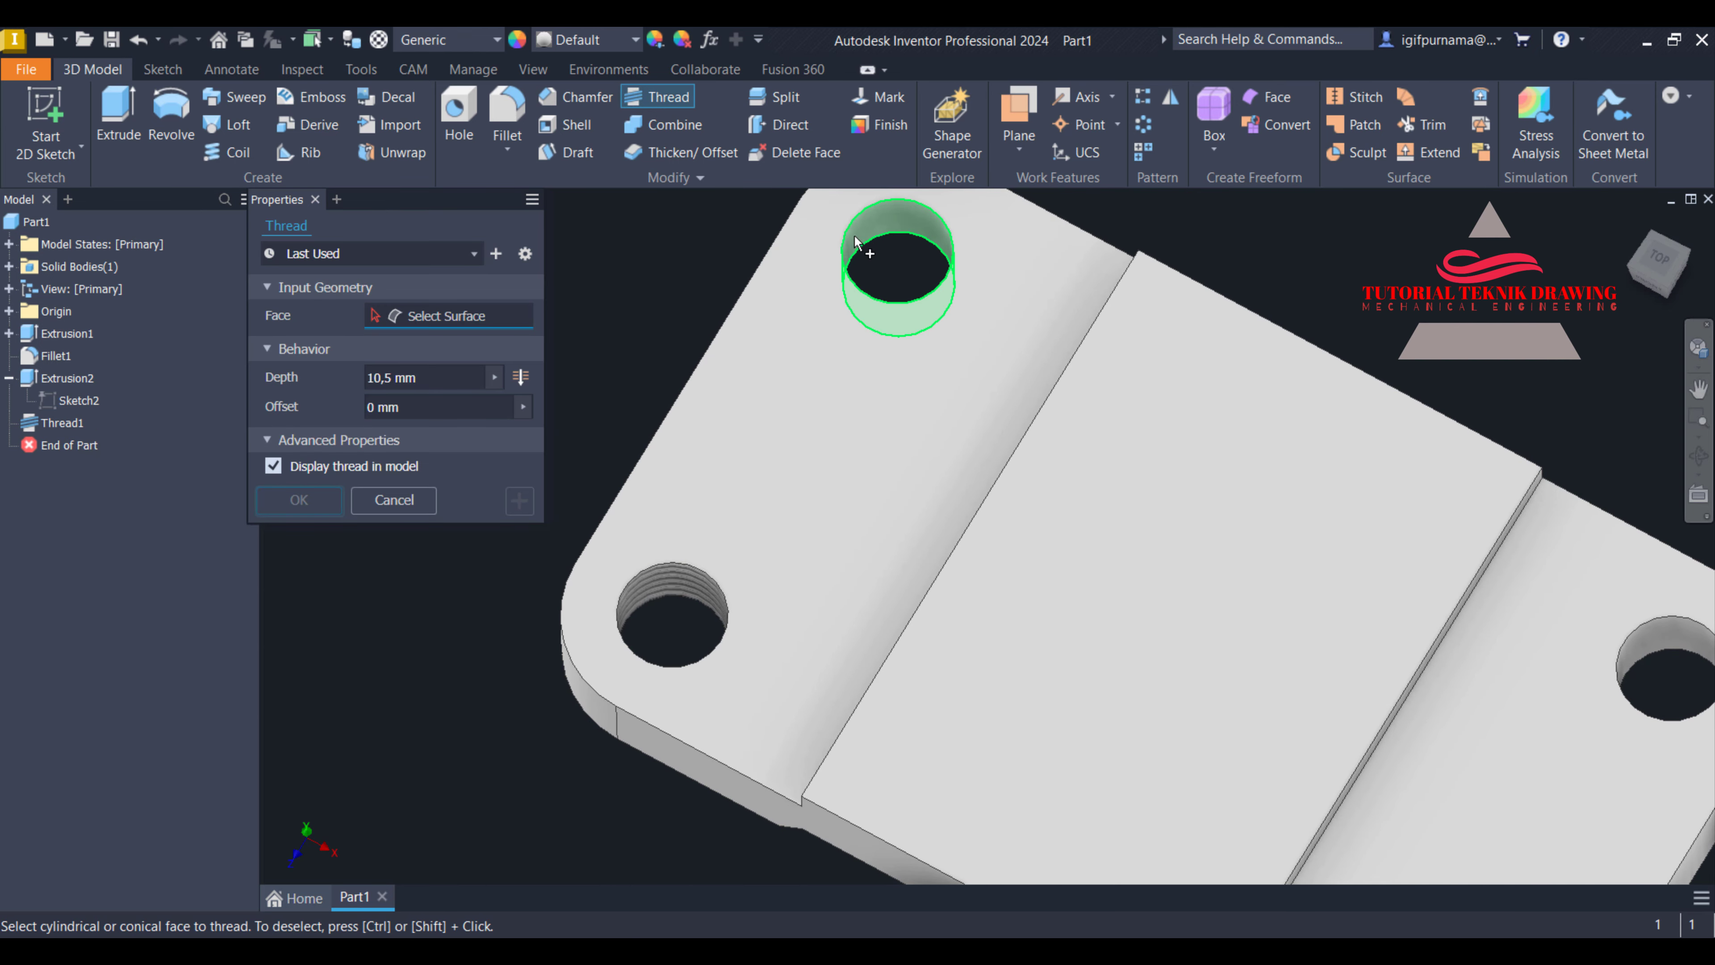
pyautogui.click(875, 236)
pyautogui.moveTo(874, 236); pyautogui.dragTo(1529, 523, button='middle')
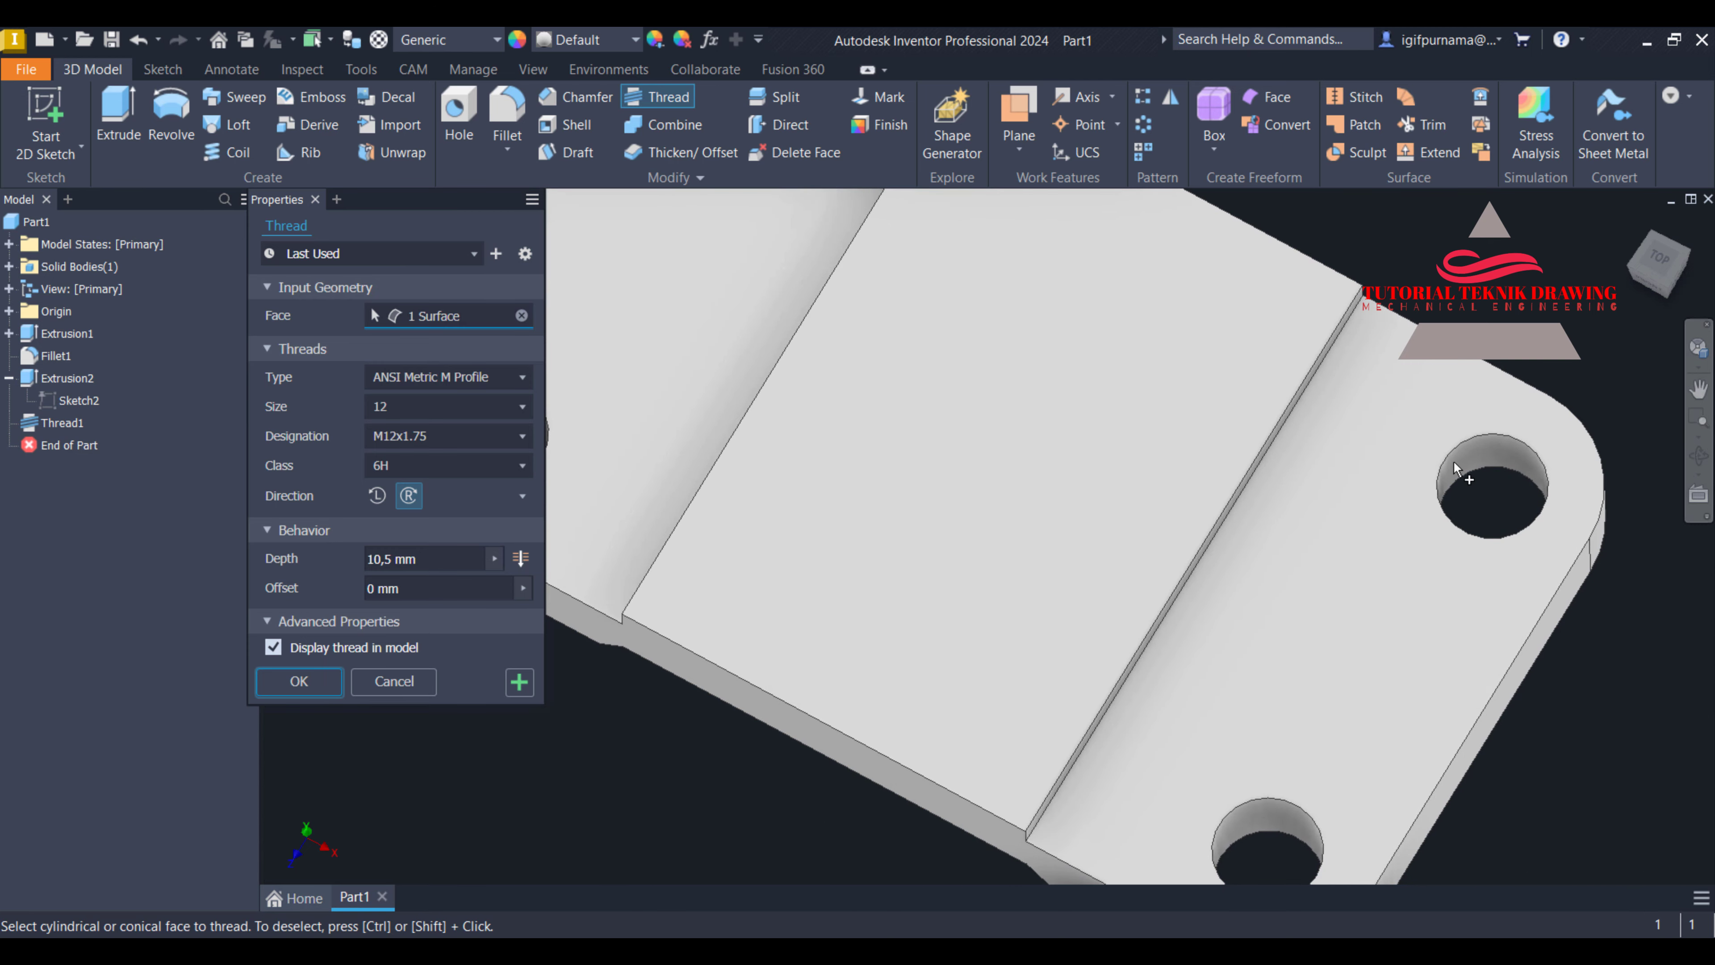
pyautogui.click(298, 681)
# Thread the far-right corner hole on the opposite side of the raised pad as M12x1.75, class 6H, 10.5 mm deep
pyautogui.click(659, 96)
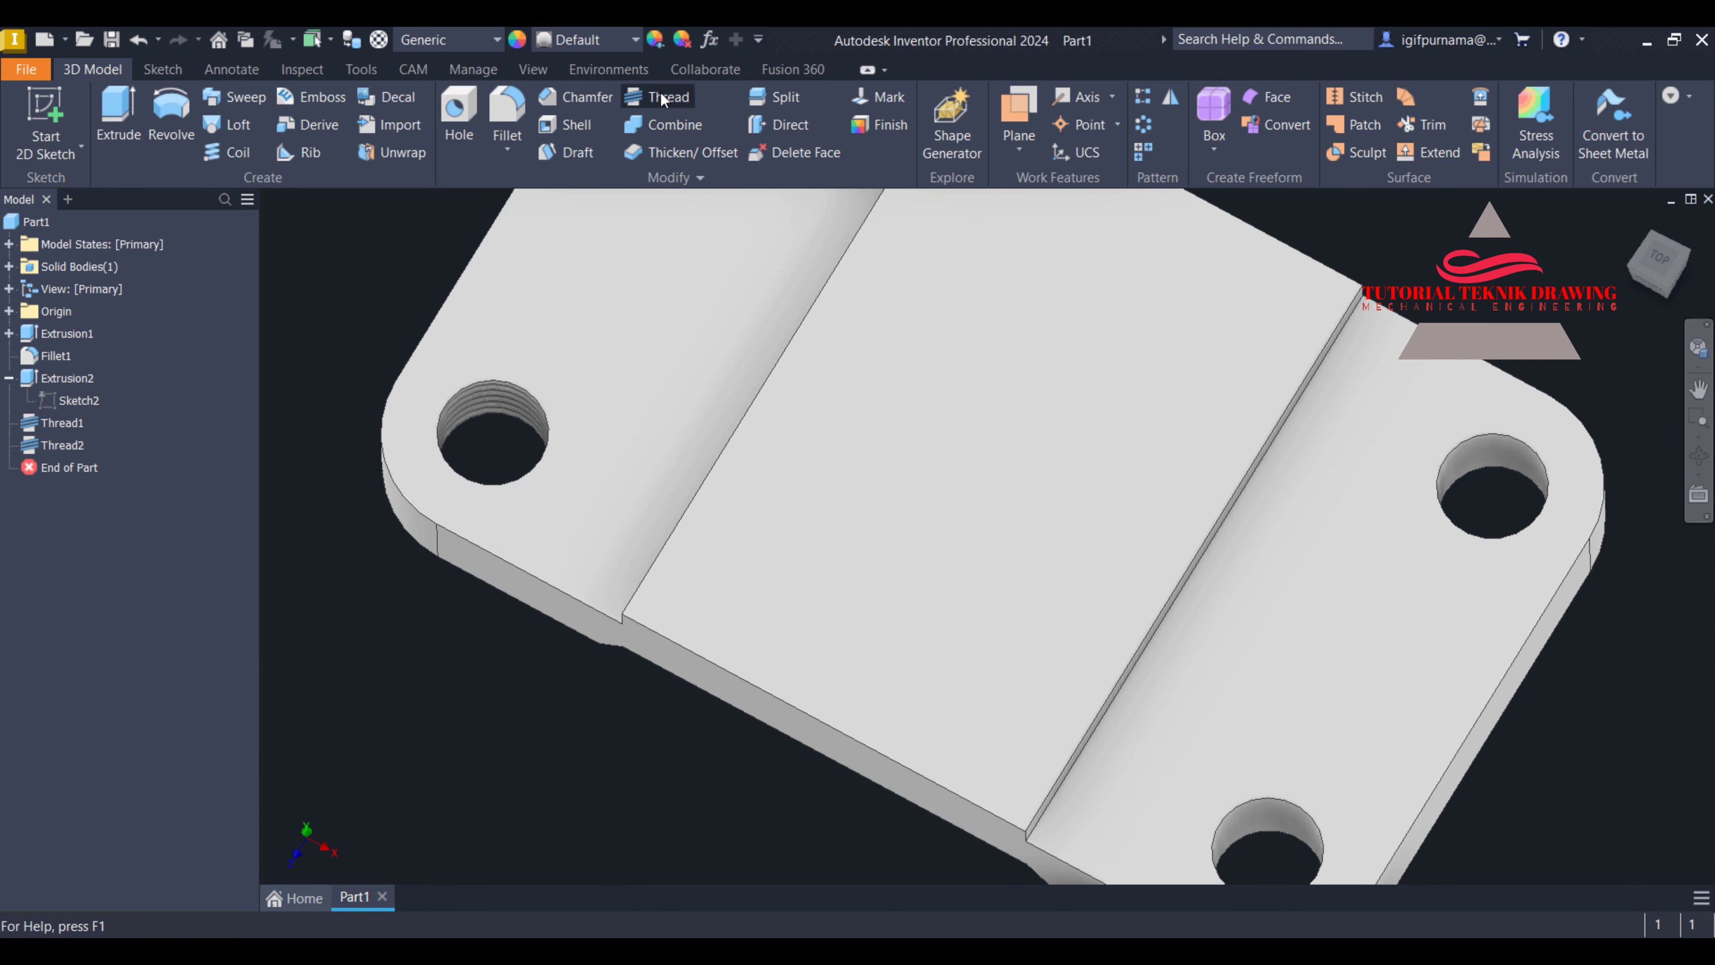
pyautogui.click(1470, 463)
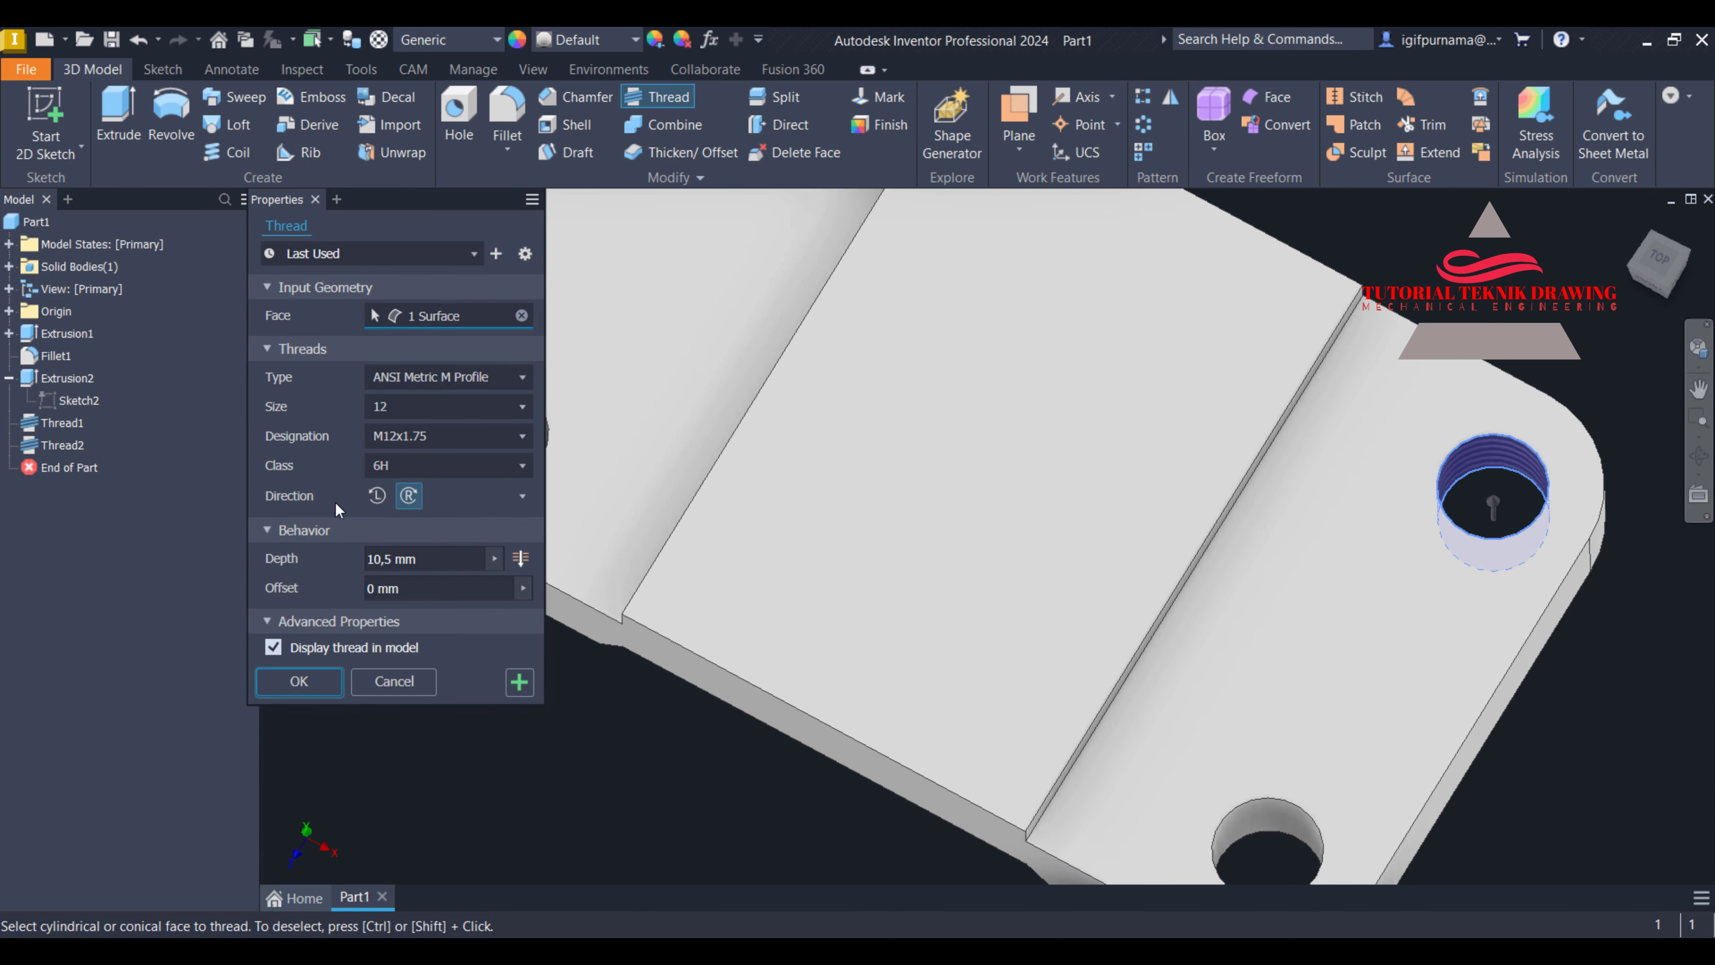
pyautogui.click(301, 672)
# Thread the remaining near-right corner hole as M12x1.75, class 6H, 10.5 mm deep, and return to the home view
pyautogui.click(658, 96)
pyautogui.moveTo(969, 409); pyautogui.dragTo(936, 280, button='middle')
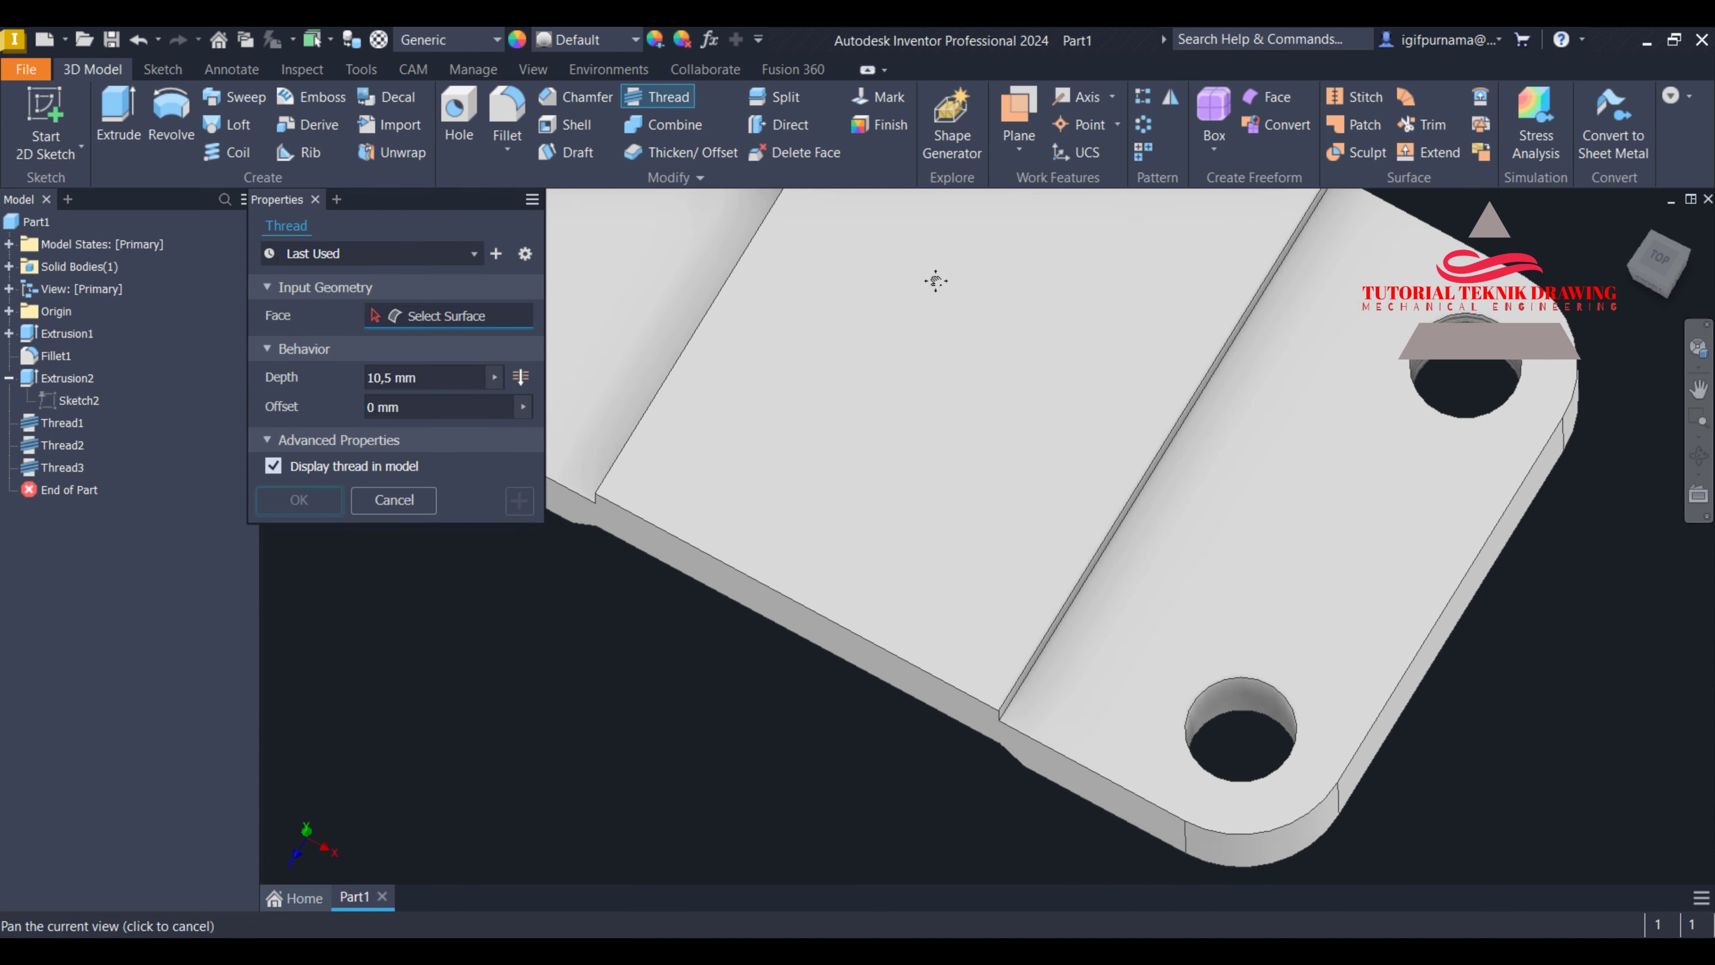
pyautogui.click(1241, 700)
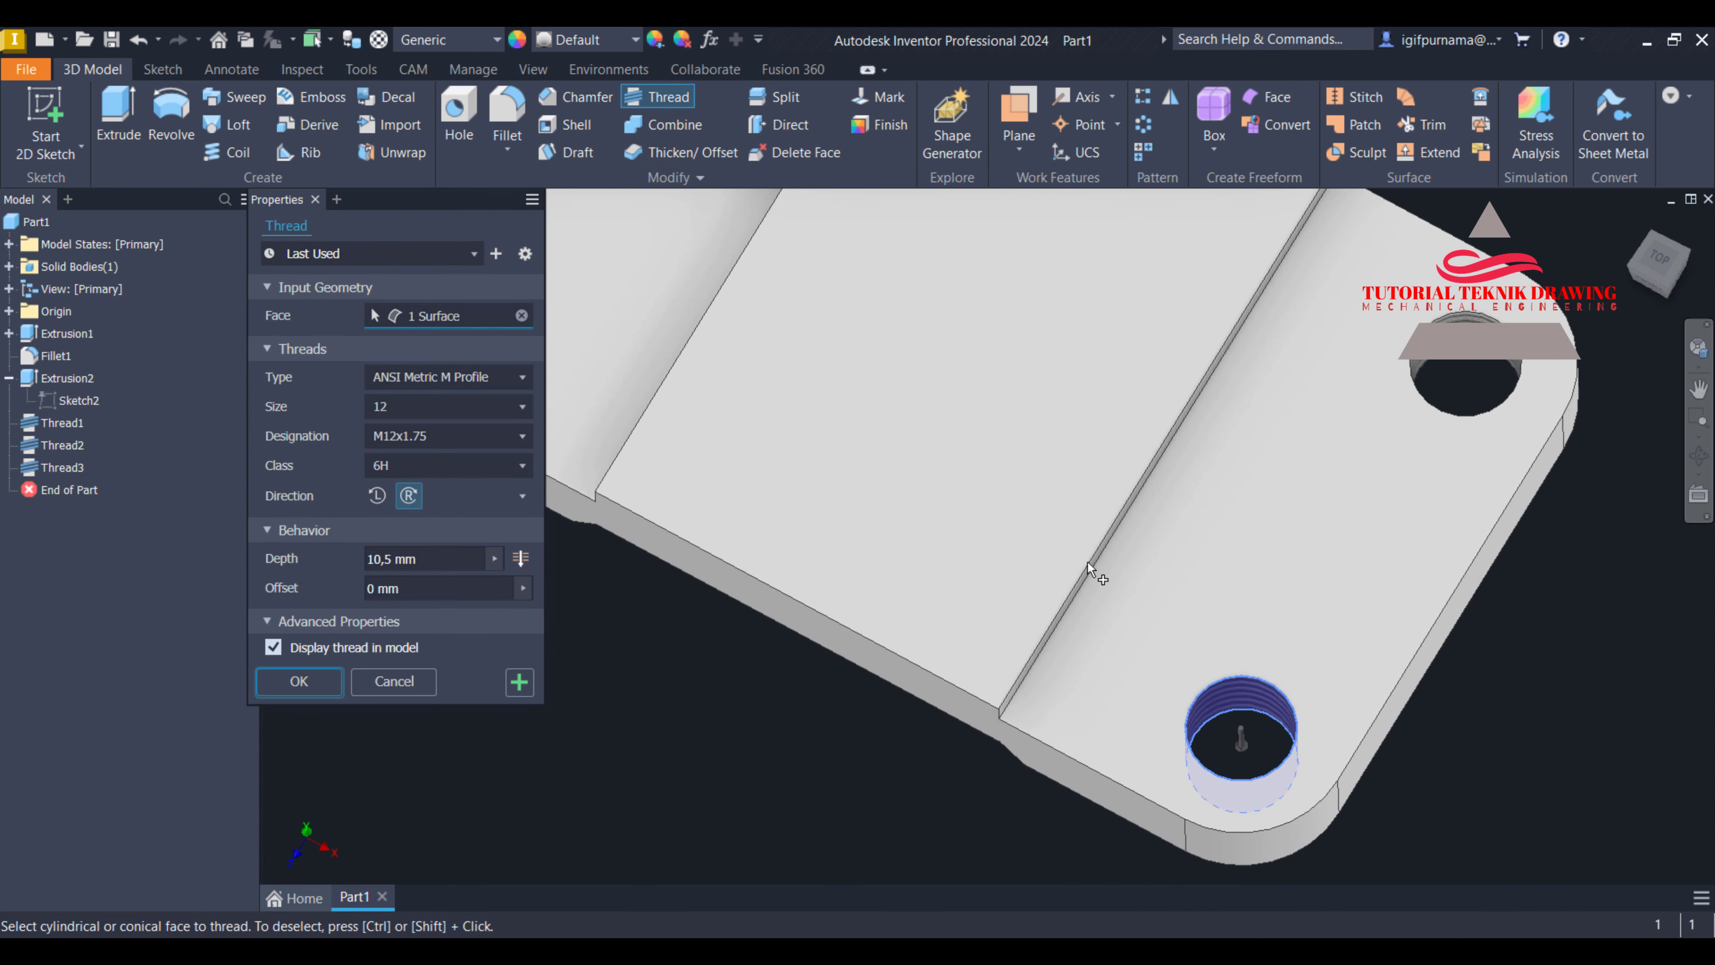
pyautogui.click(313, 687)
pyautogui.click(1633, 226)
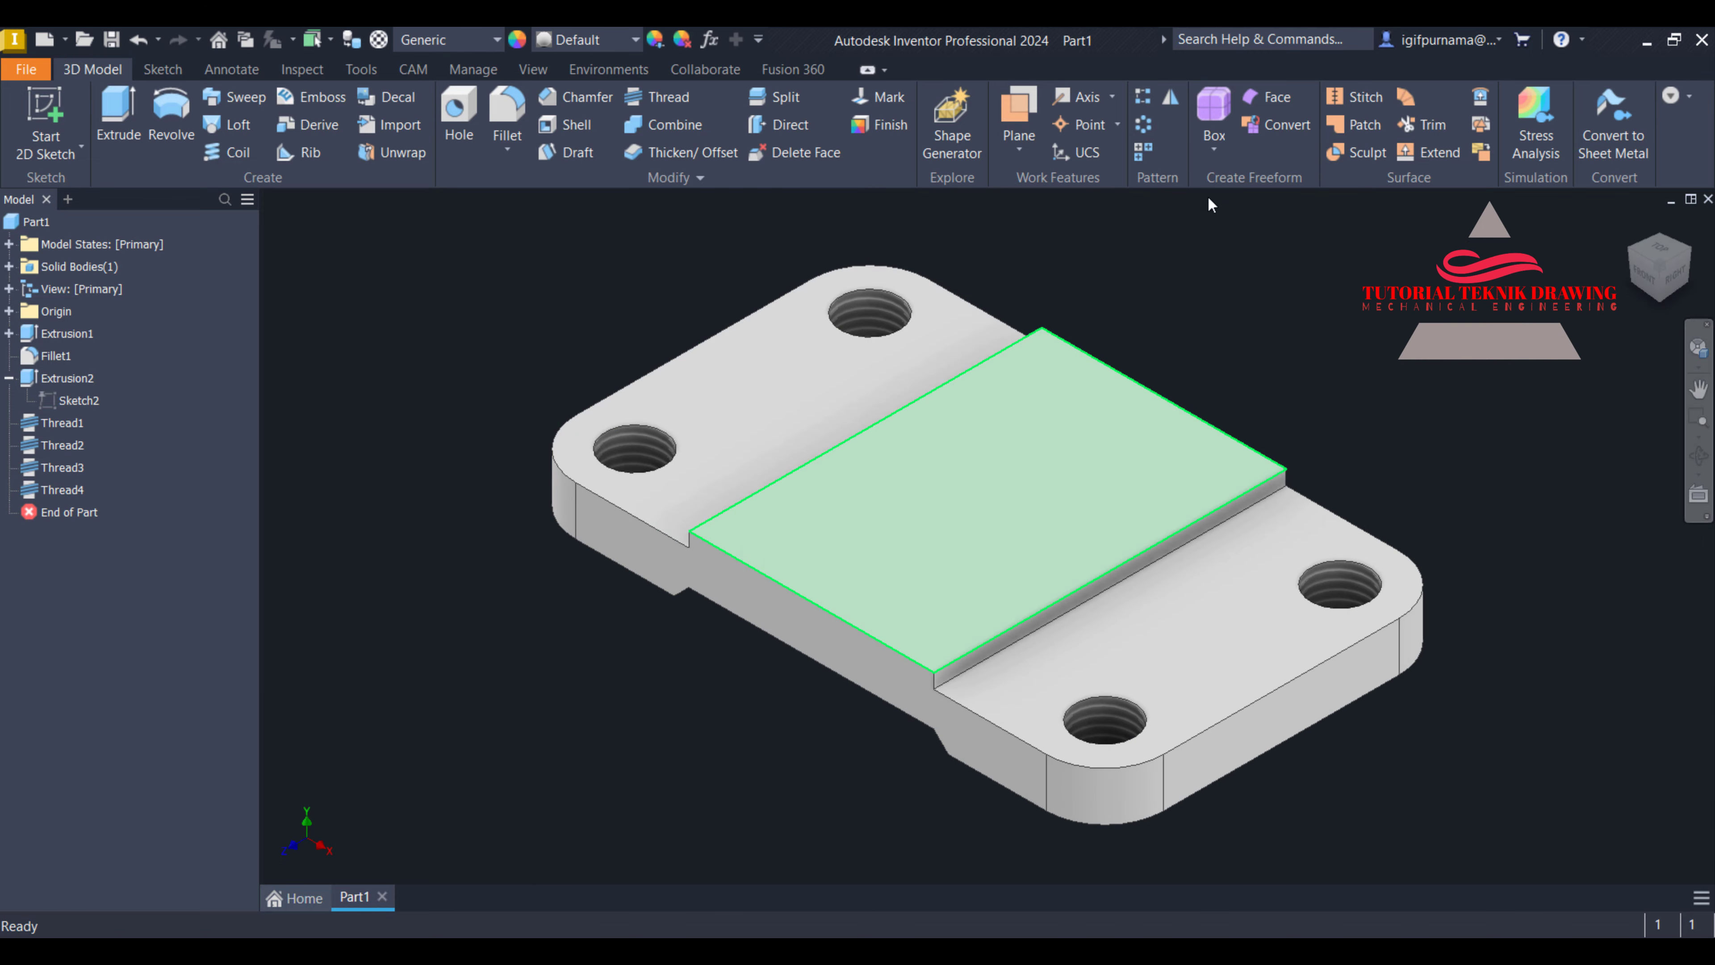
# Check the base plate against the reference drawing and give the part the Magenta appearance
pyautogui.hotkey('alt', 'Tab')
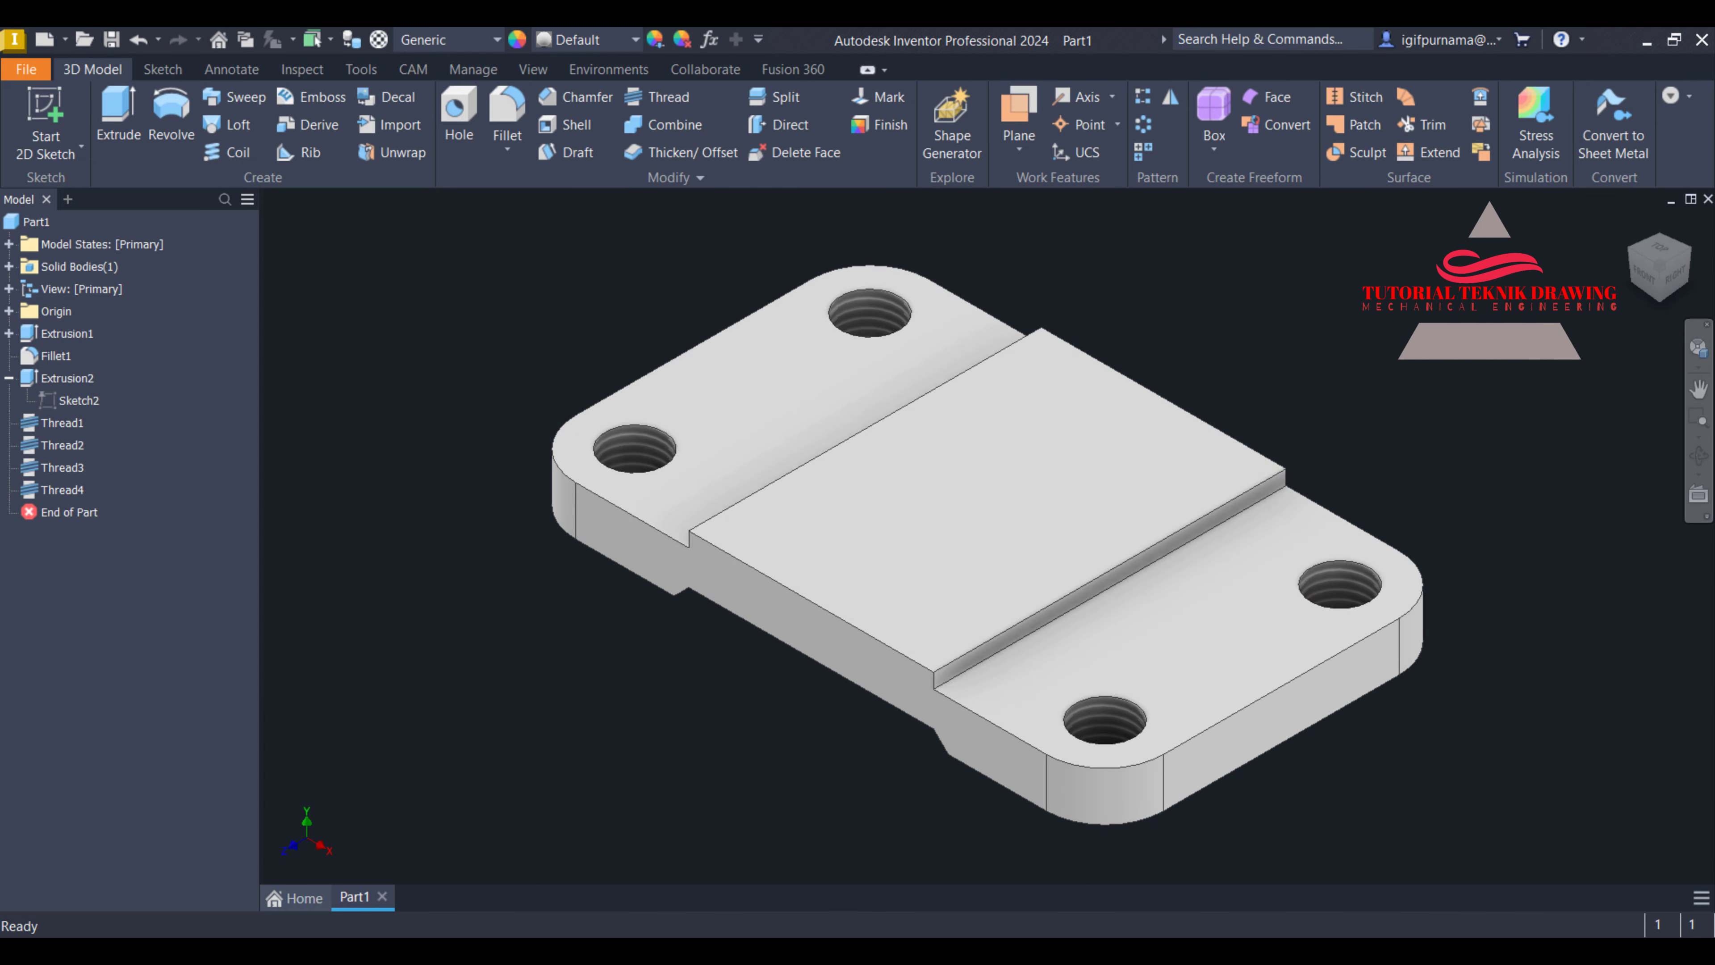
pyautogui.scroll(-4, 1170, 570)
pyautogui.scroll(-4, 1171, 570)
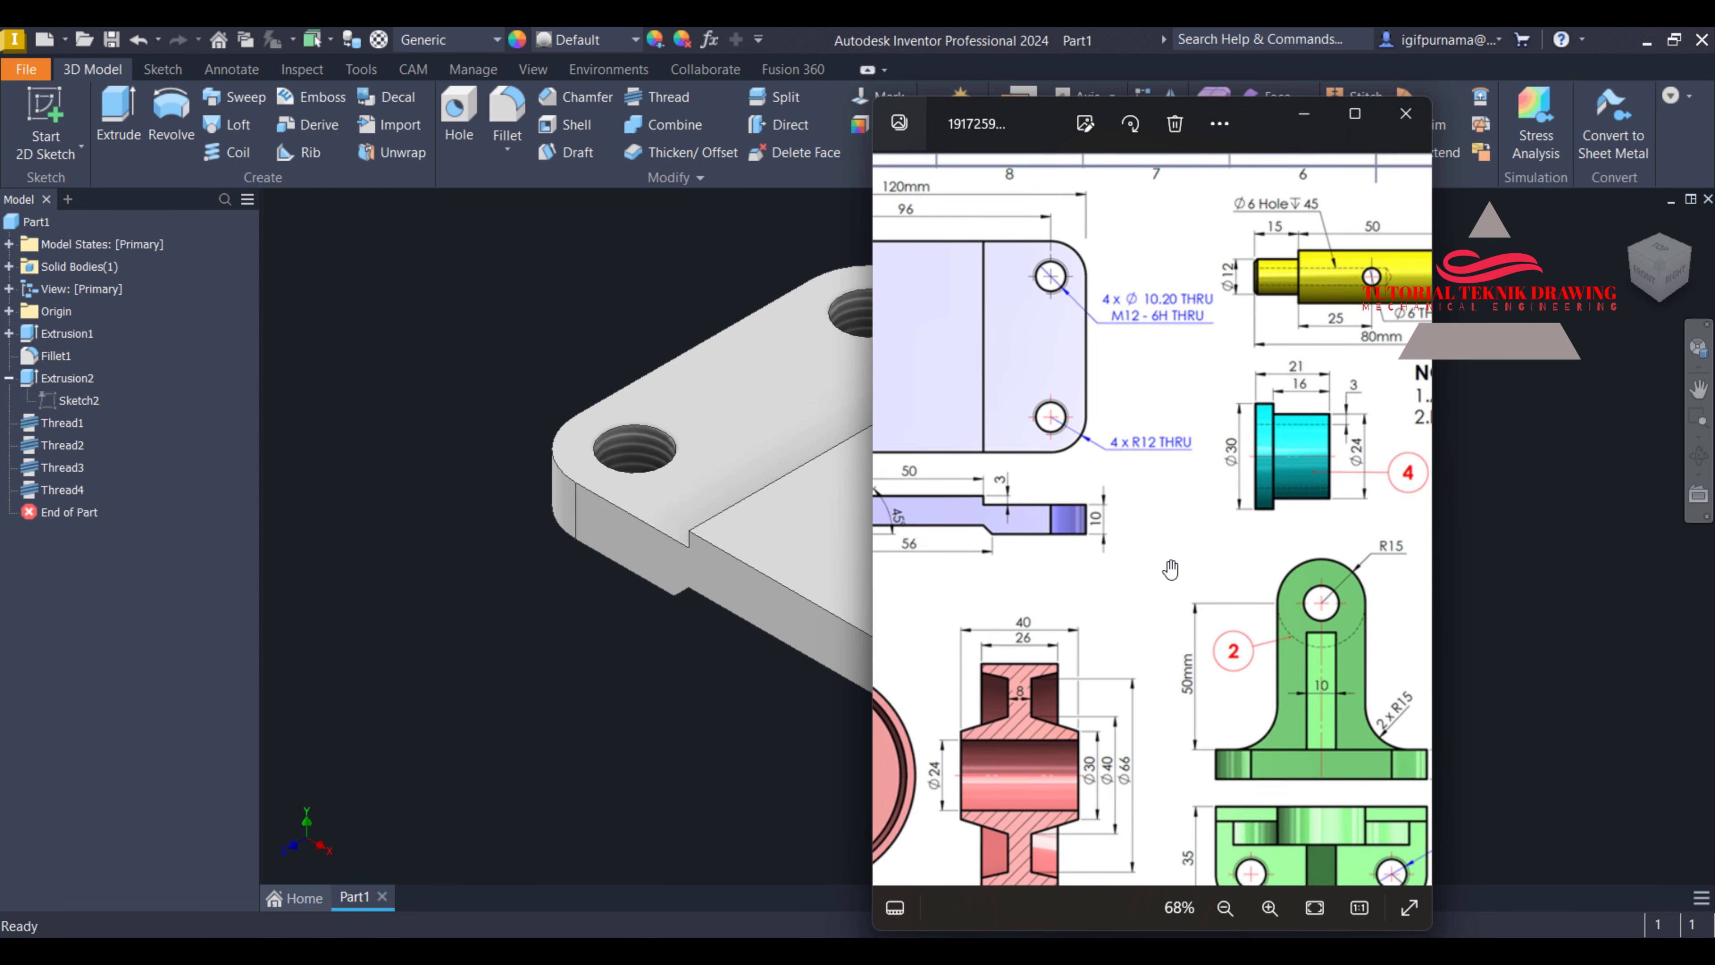
pyautogui.scroll(3, 1054, 630)
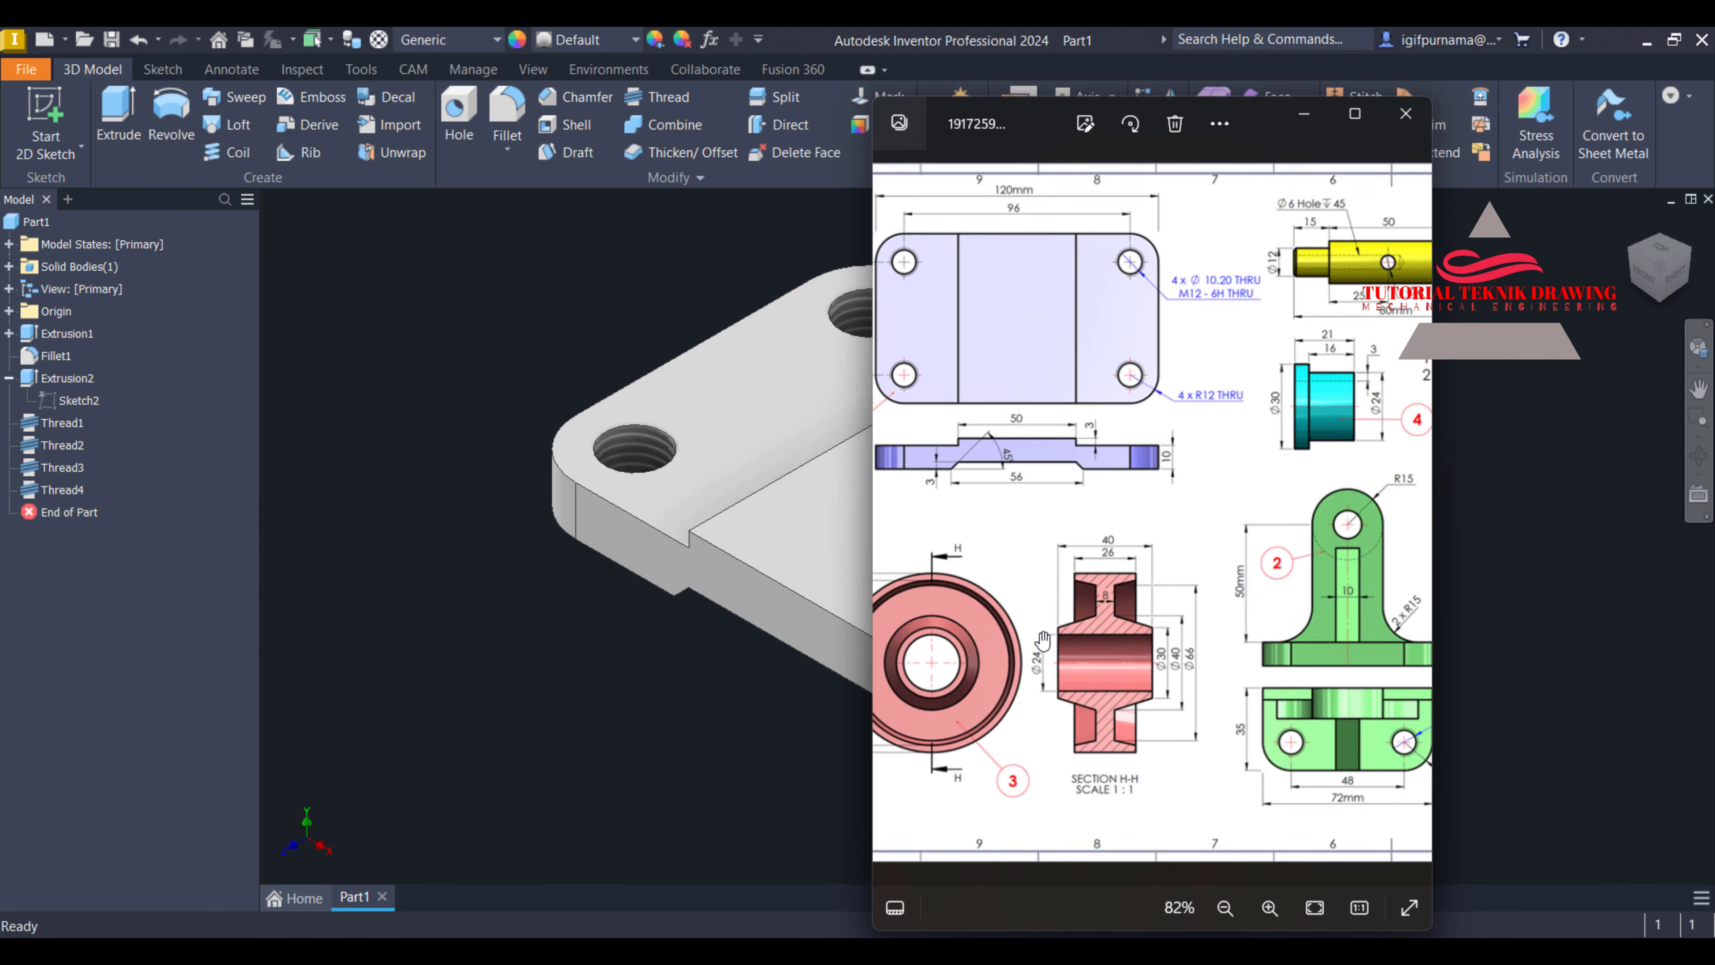
pyautogui.click(415, 345)
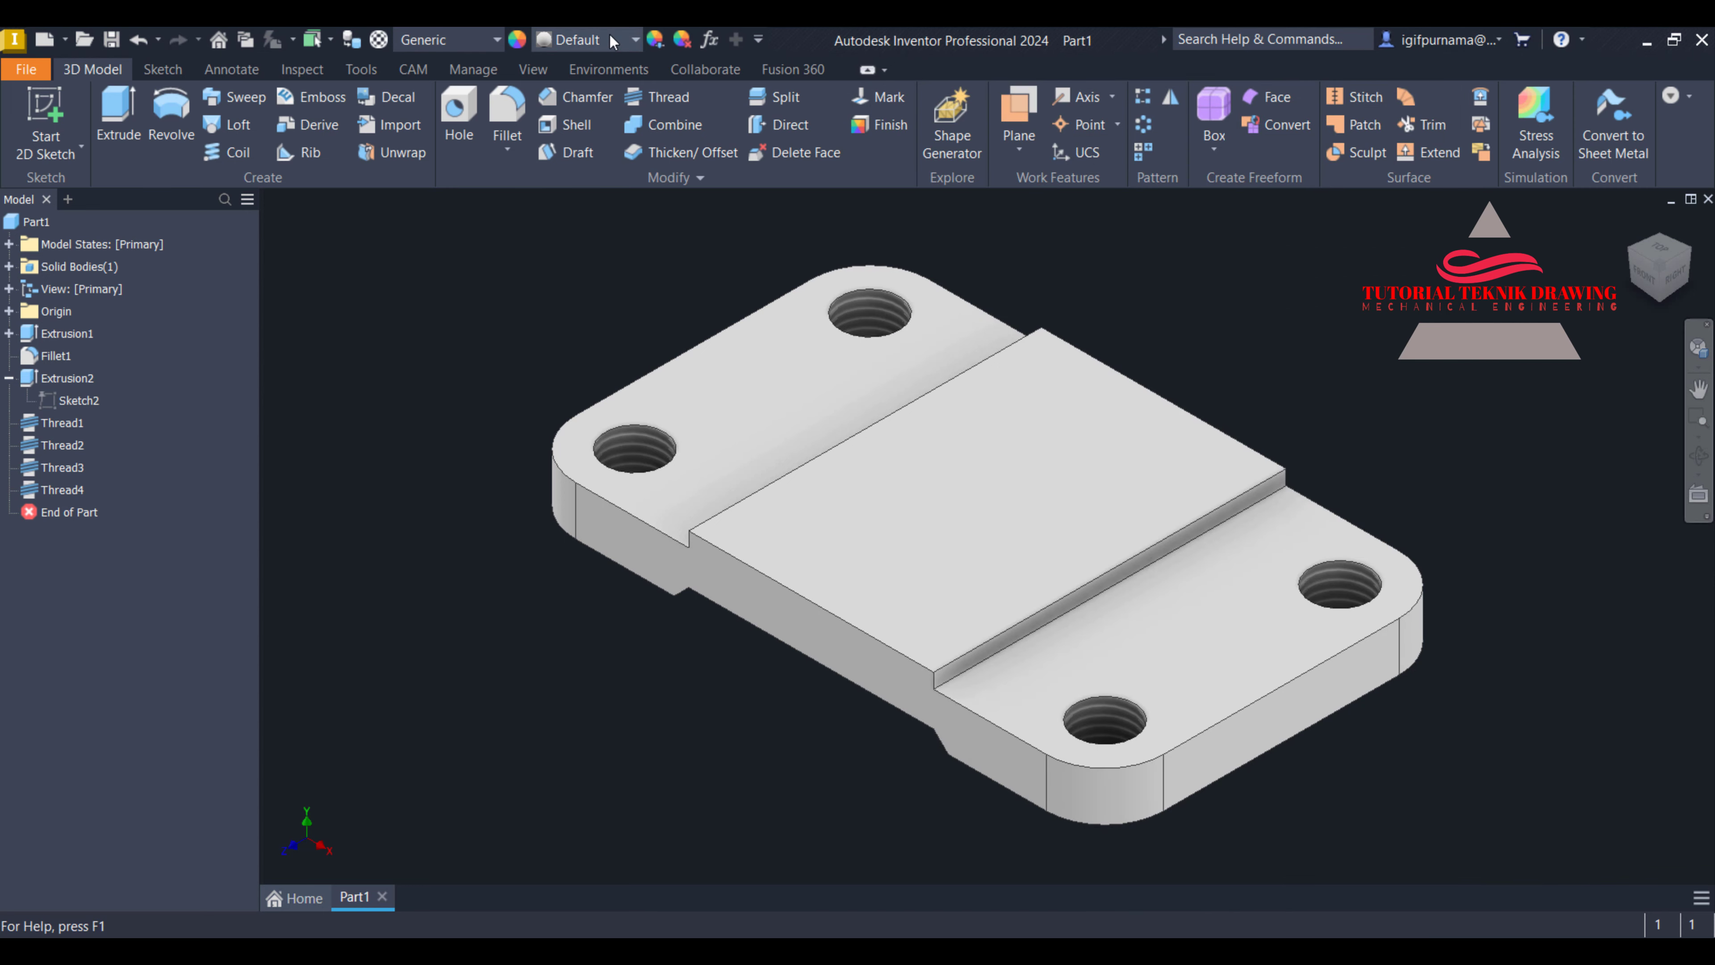
pyautogui.click(550, 40)
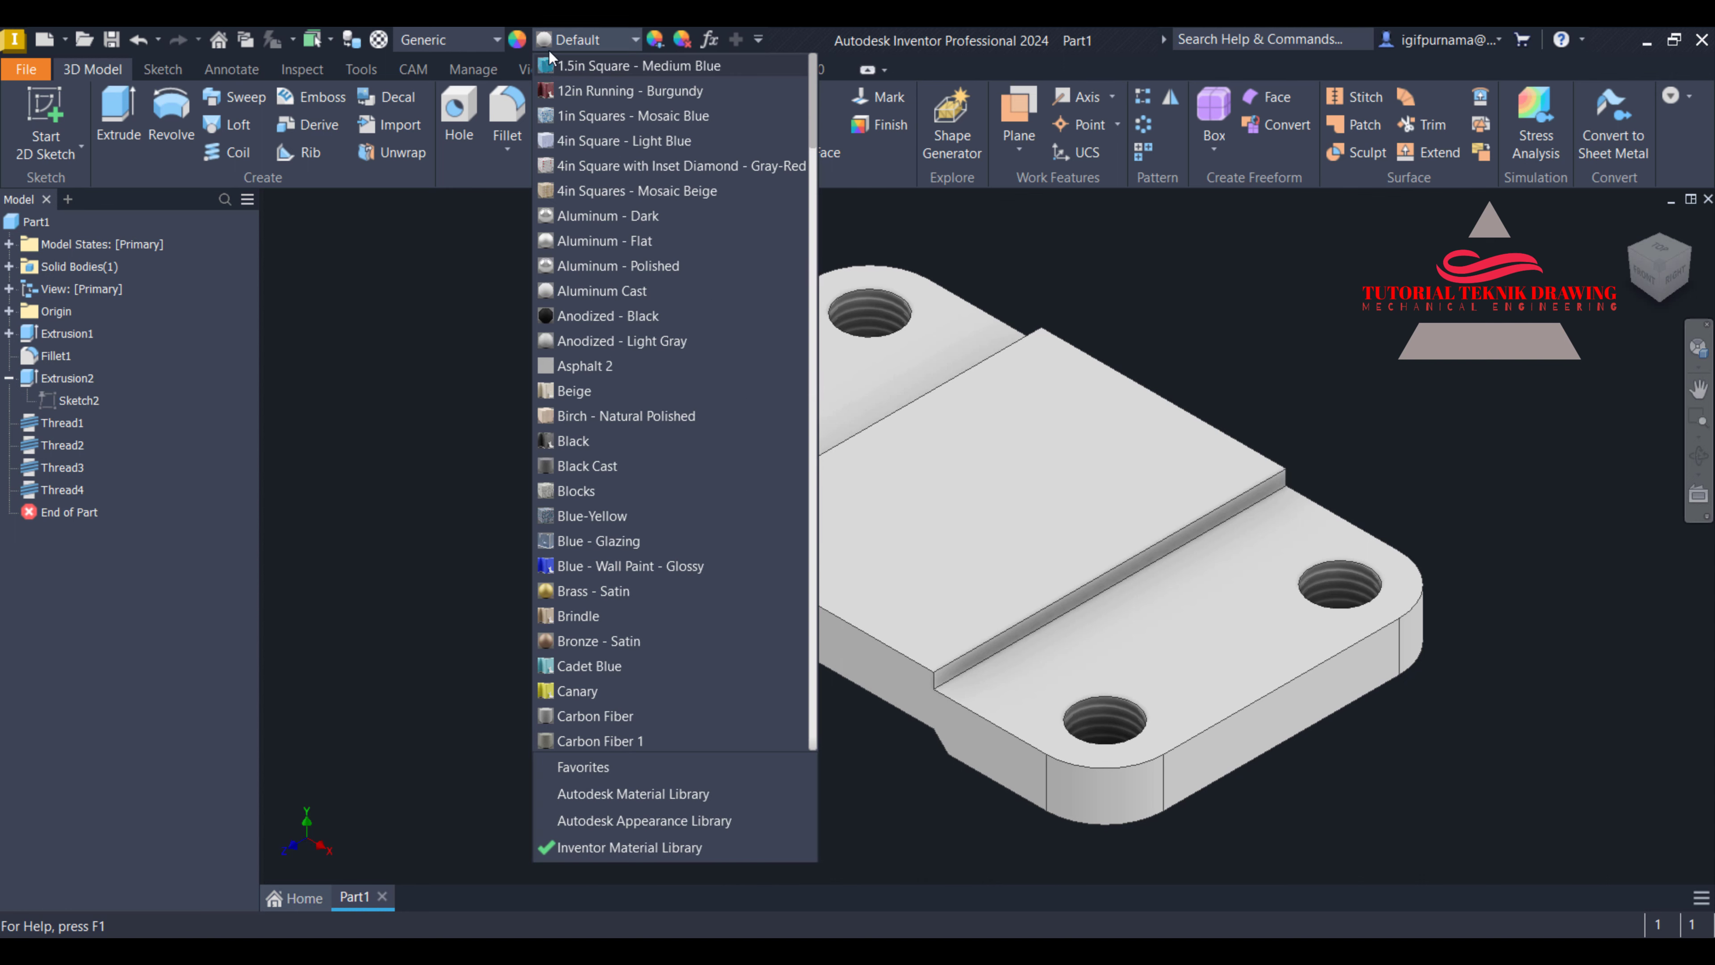
pyautogui.scroll(-8, 644, 390)
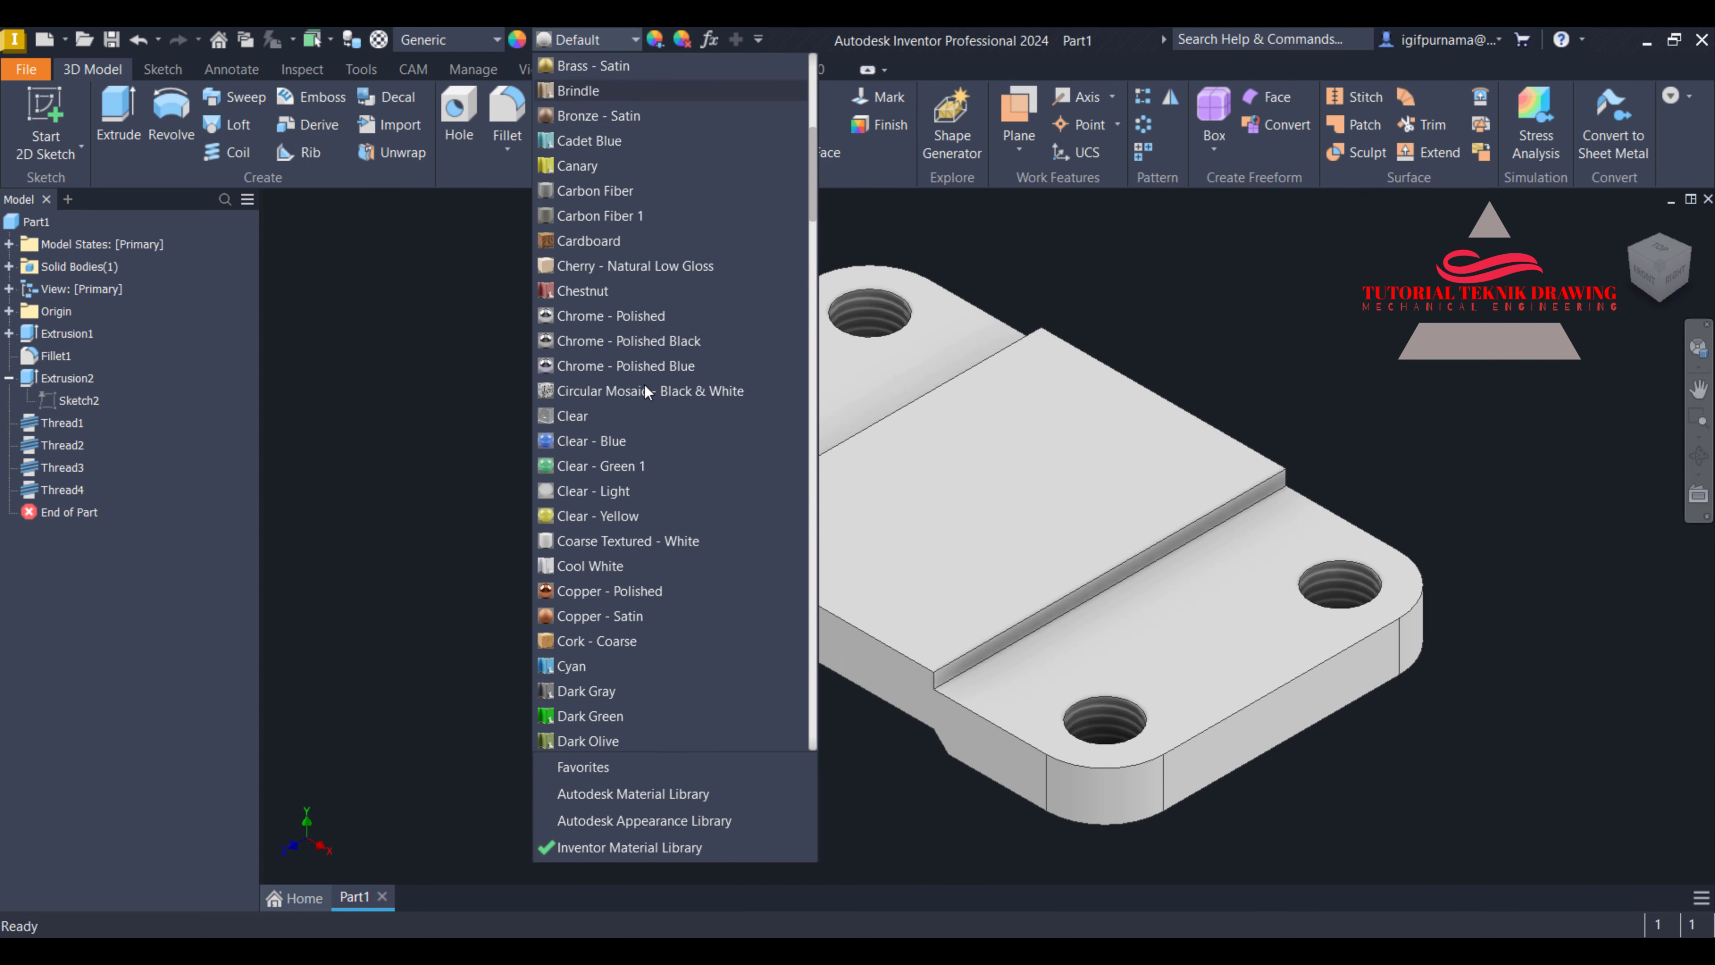
pyautogui.scroll(-4, 645, 390)
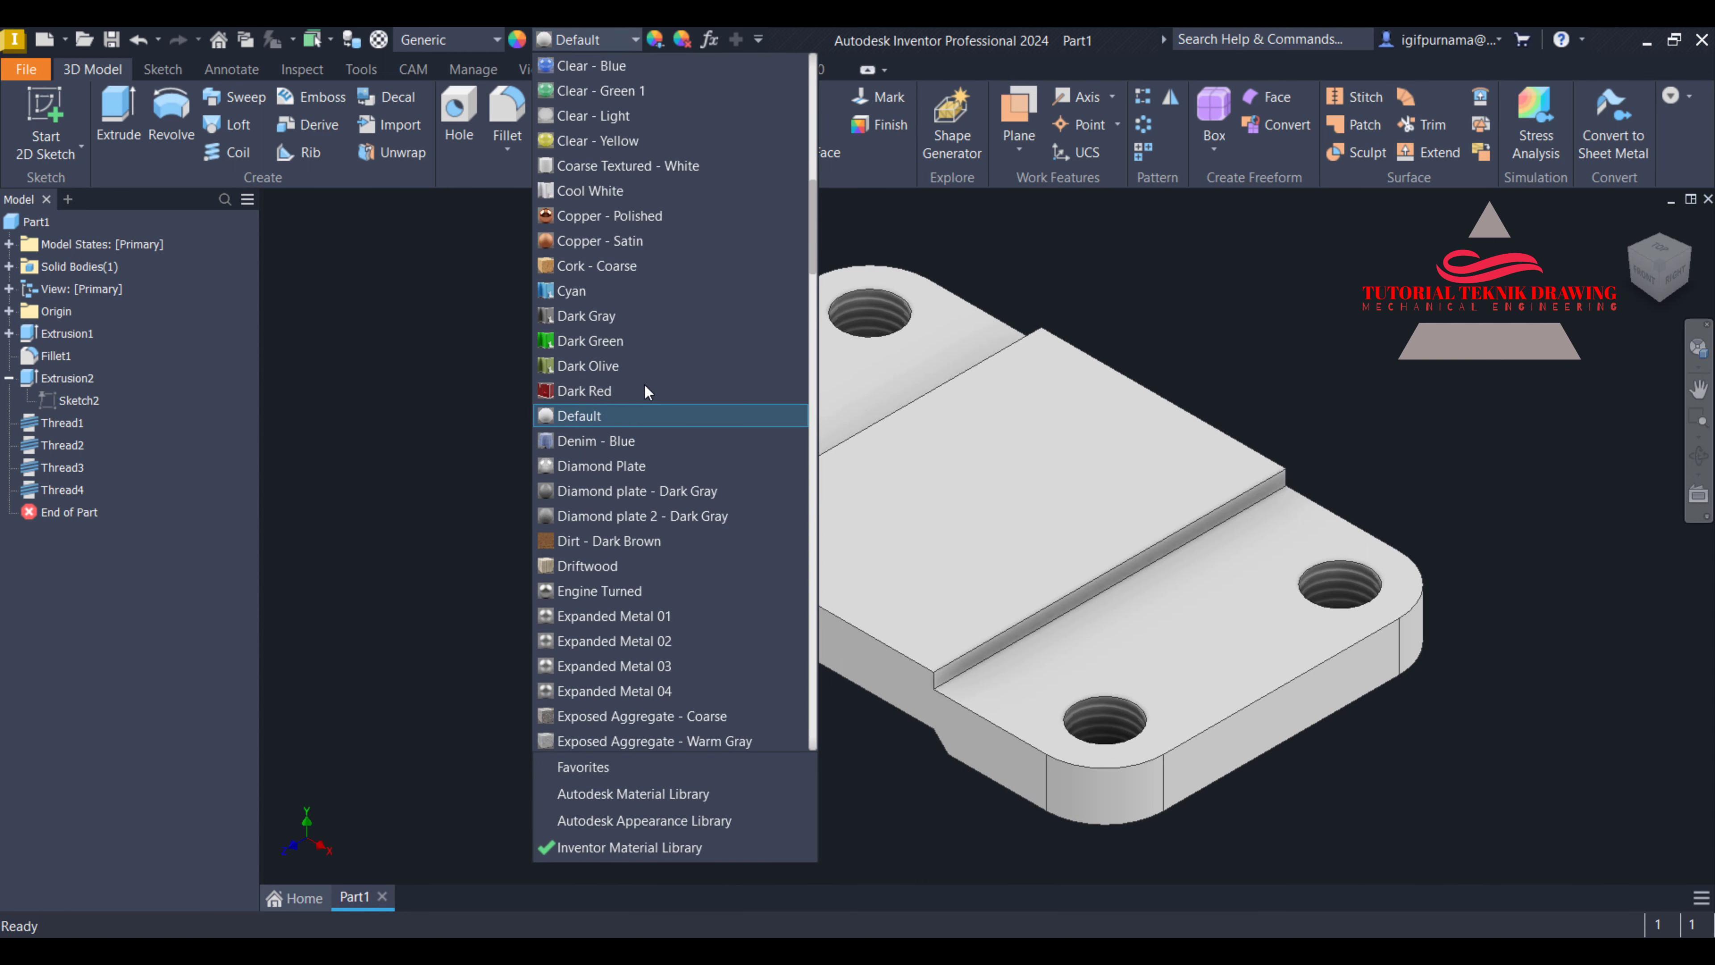
pyautogui.scroll(-9, 645, 391)
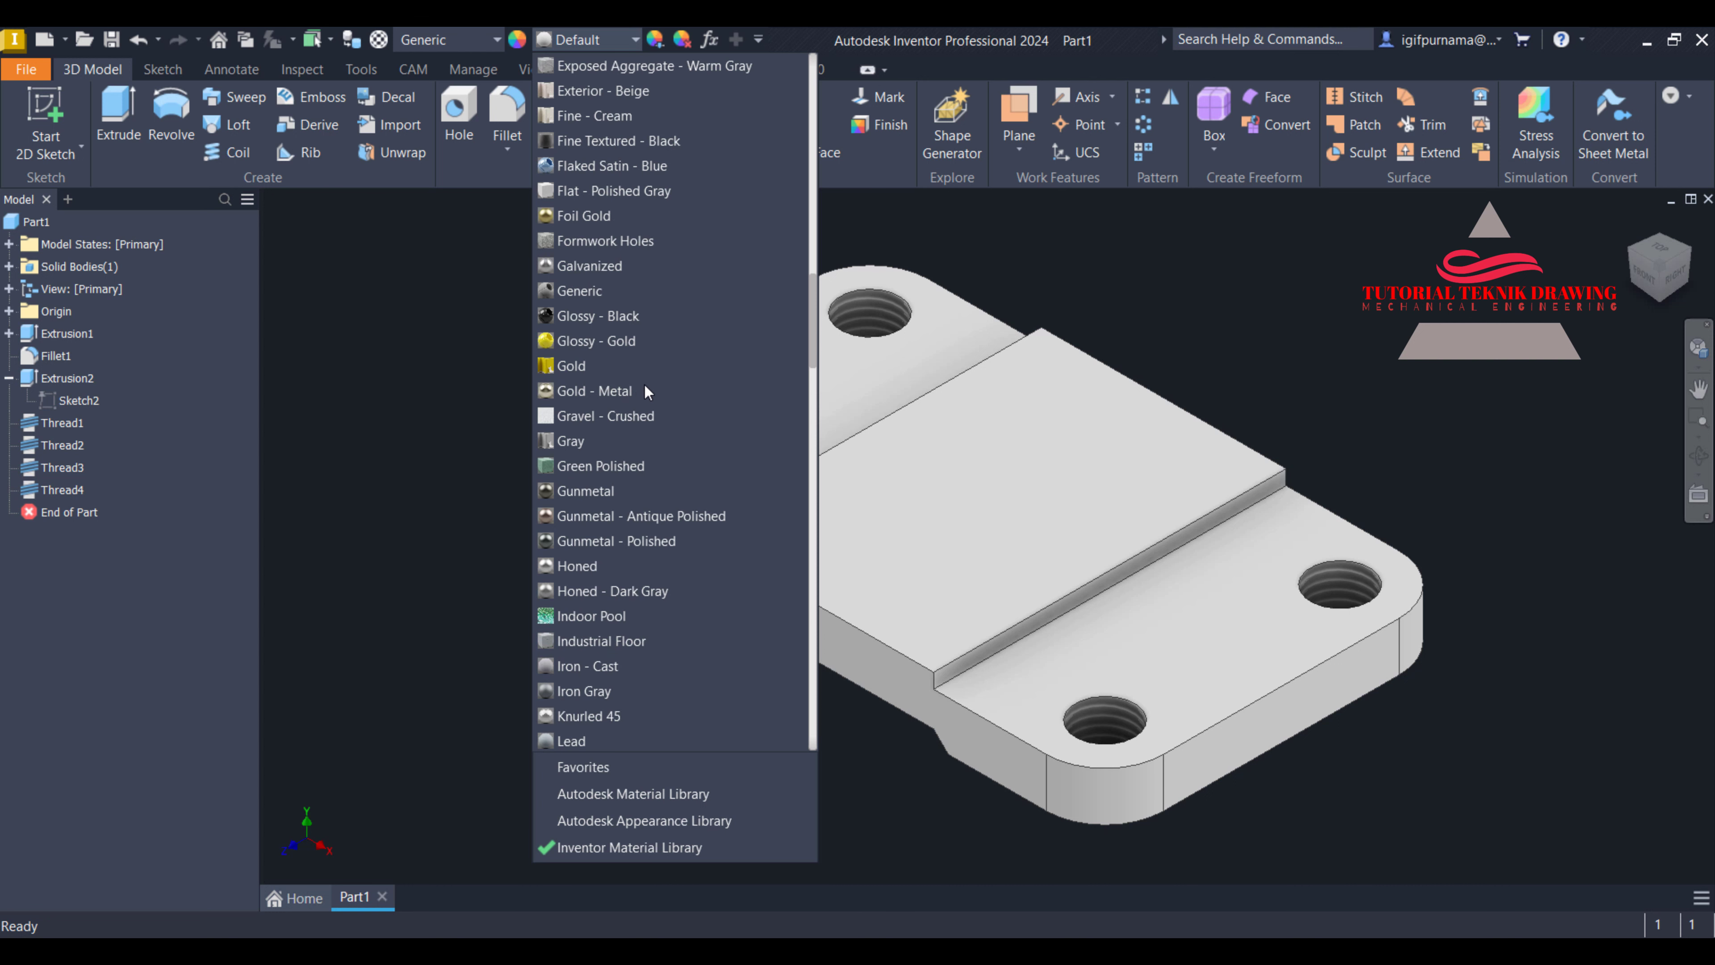
pyautogui.scroll(-13, 644, 390)
pyautogui.scroll(4, 644, 390)
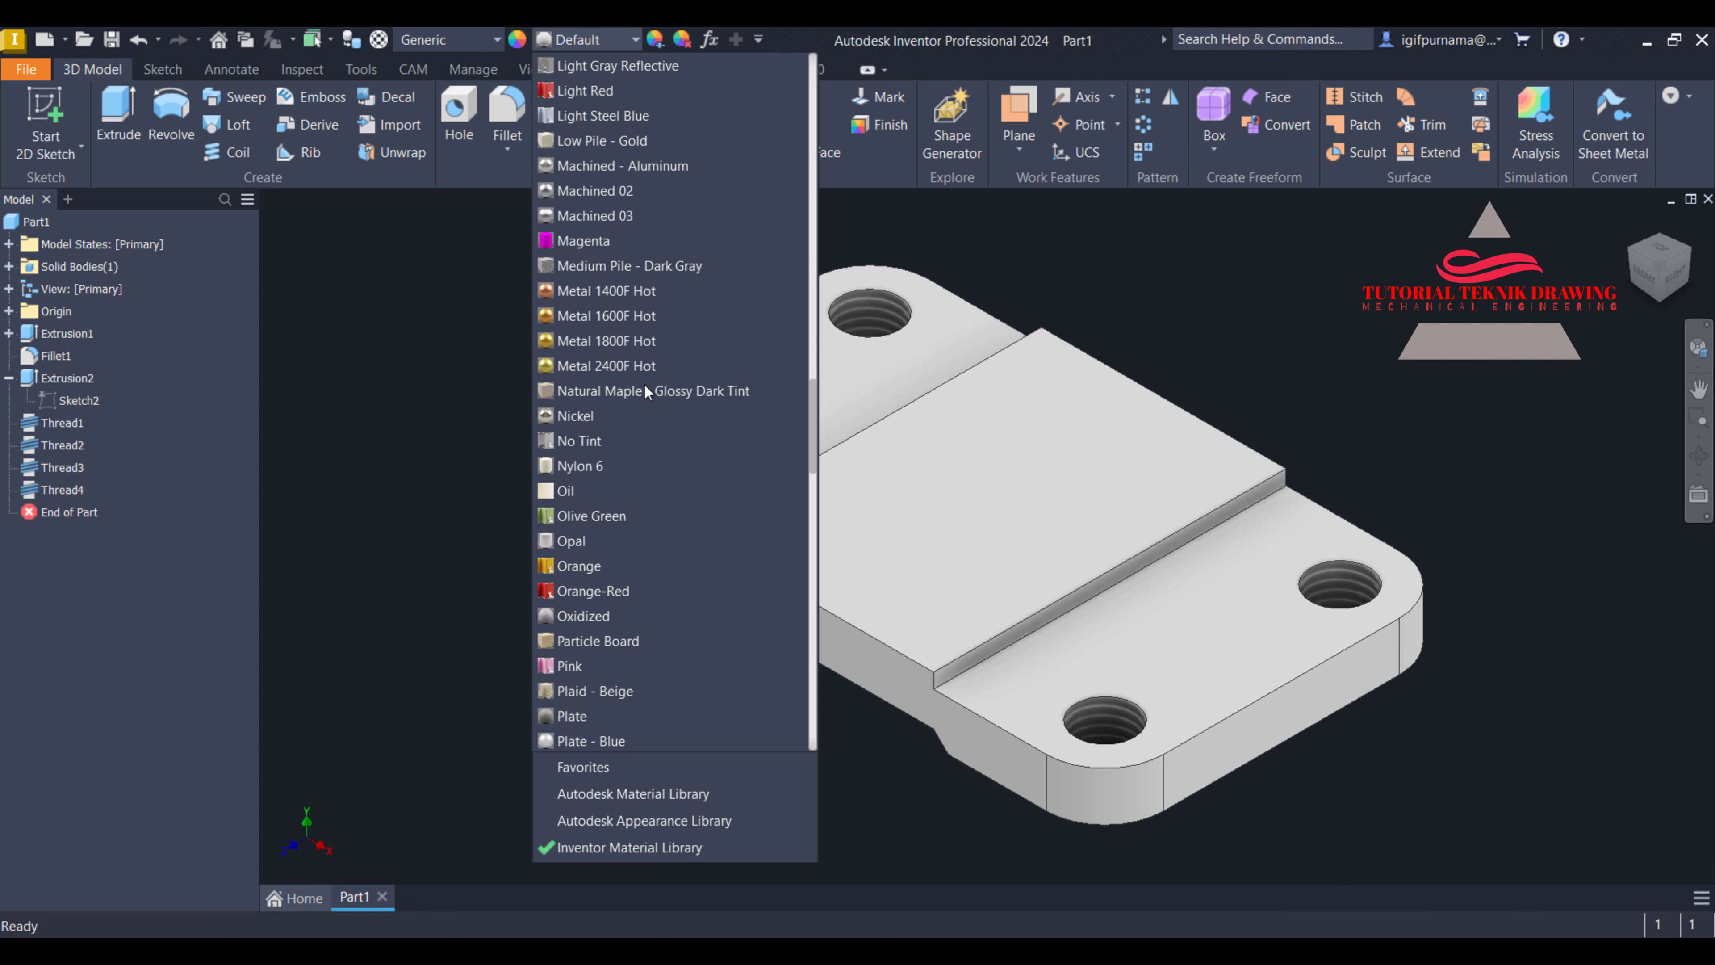
pyautogui.click(627, 242)
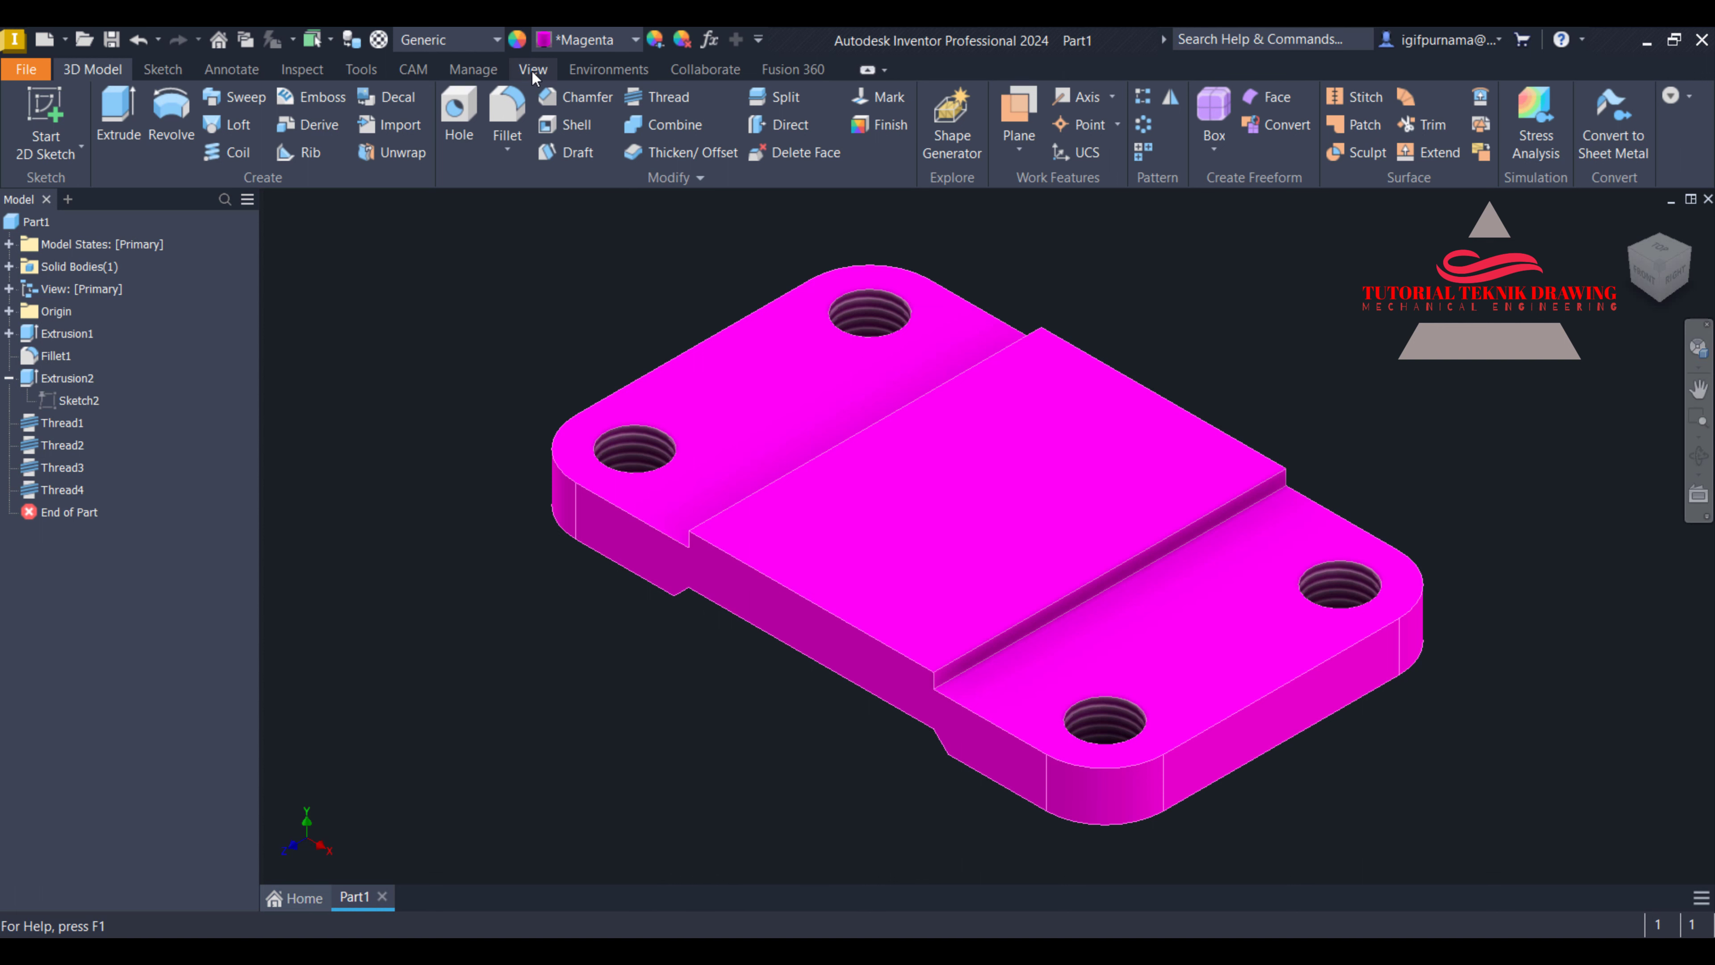
# Change the model's visual style to one that displays the plate without edge lines
pyautogui.click(533, 70)
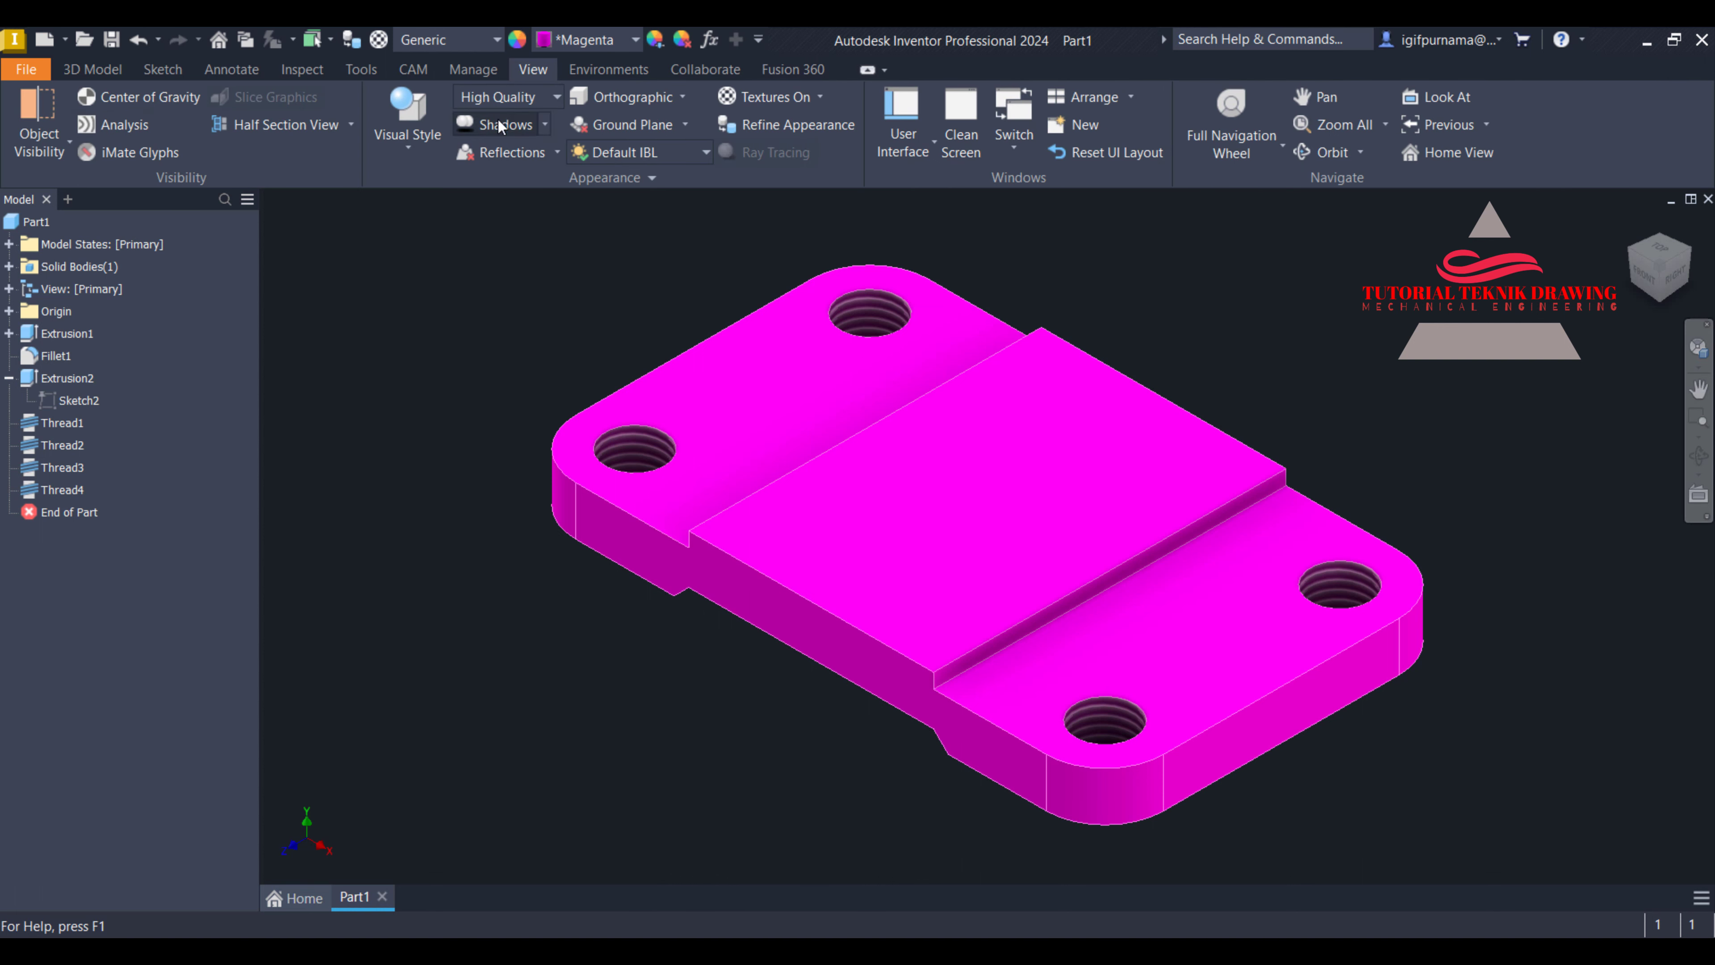
pyautogui.click(407, 121)
pyautogui.click(458, 242)
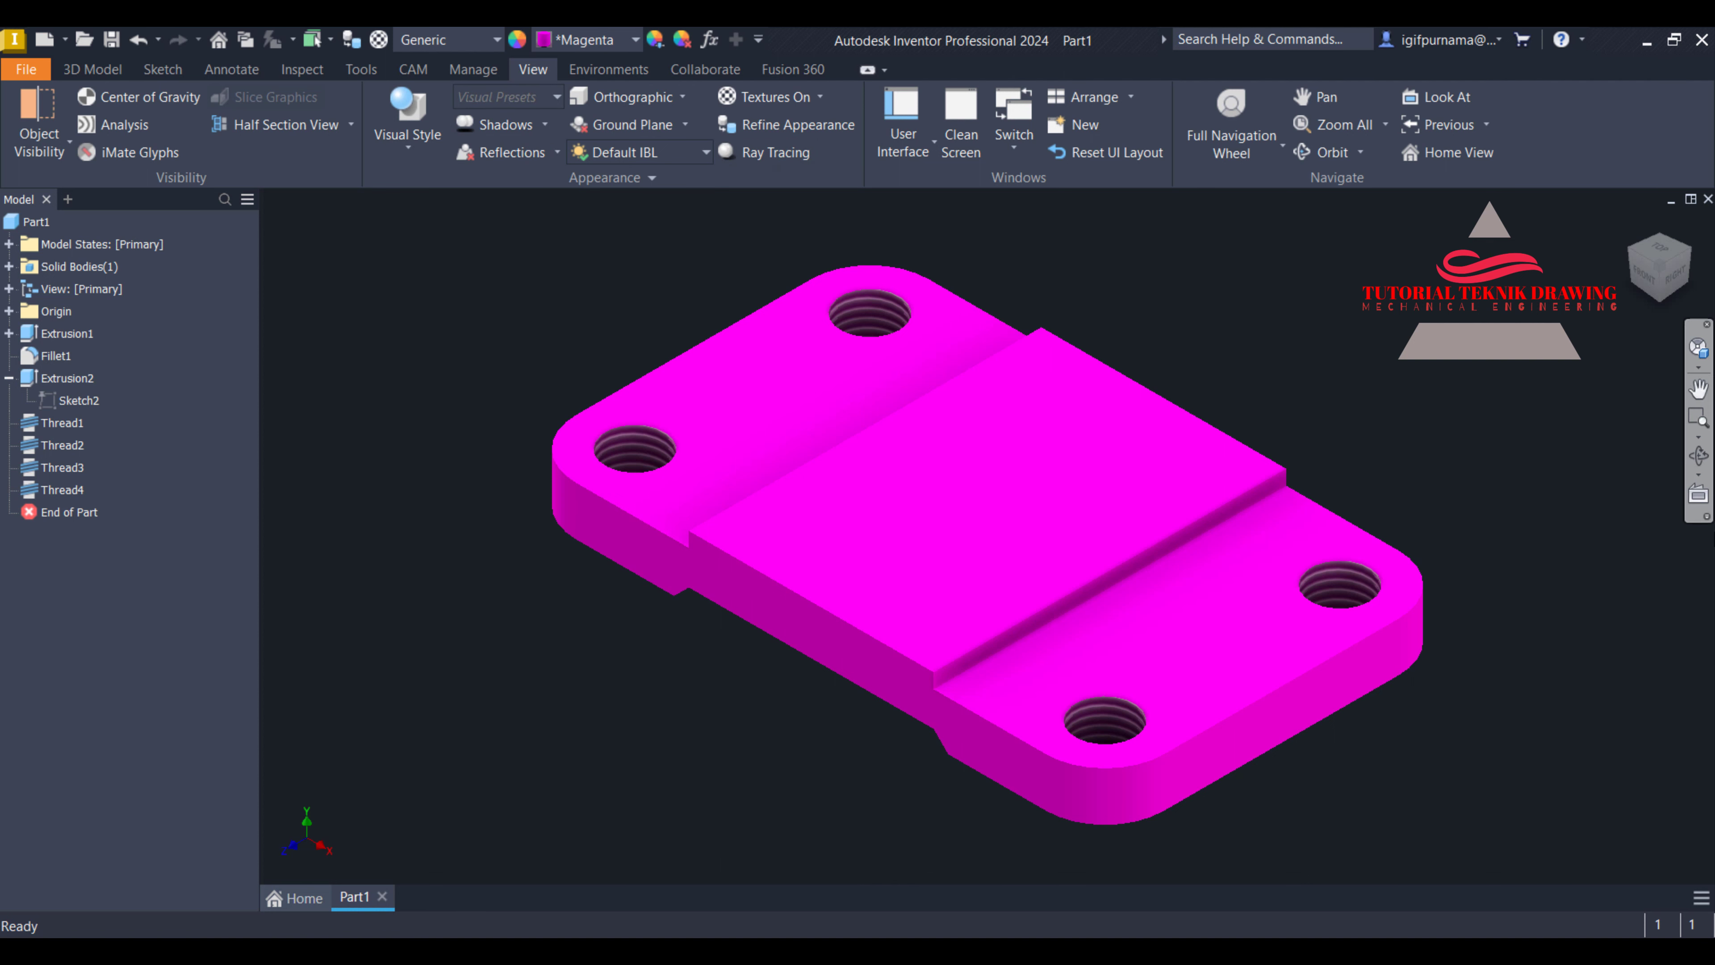
# Start saving the part and browse on DATA (D:) to gambar latihan, Autodesk Inventor Professional 2016
pyautogui.click(27, 70)
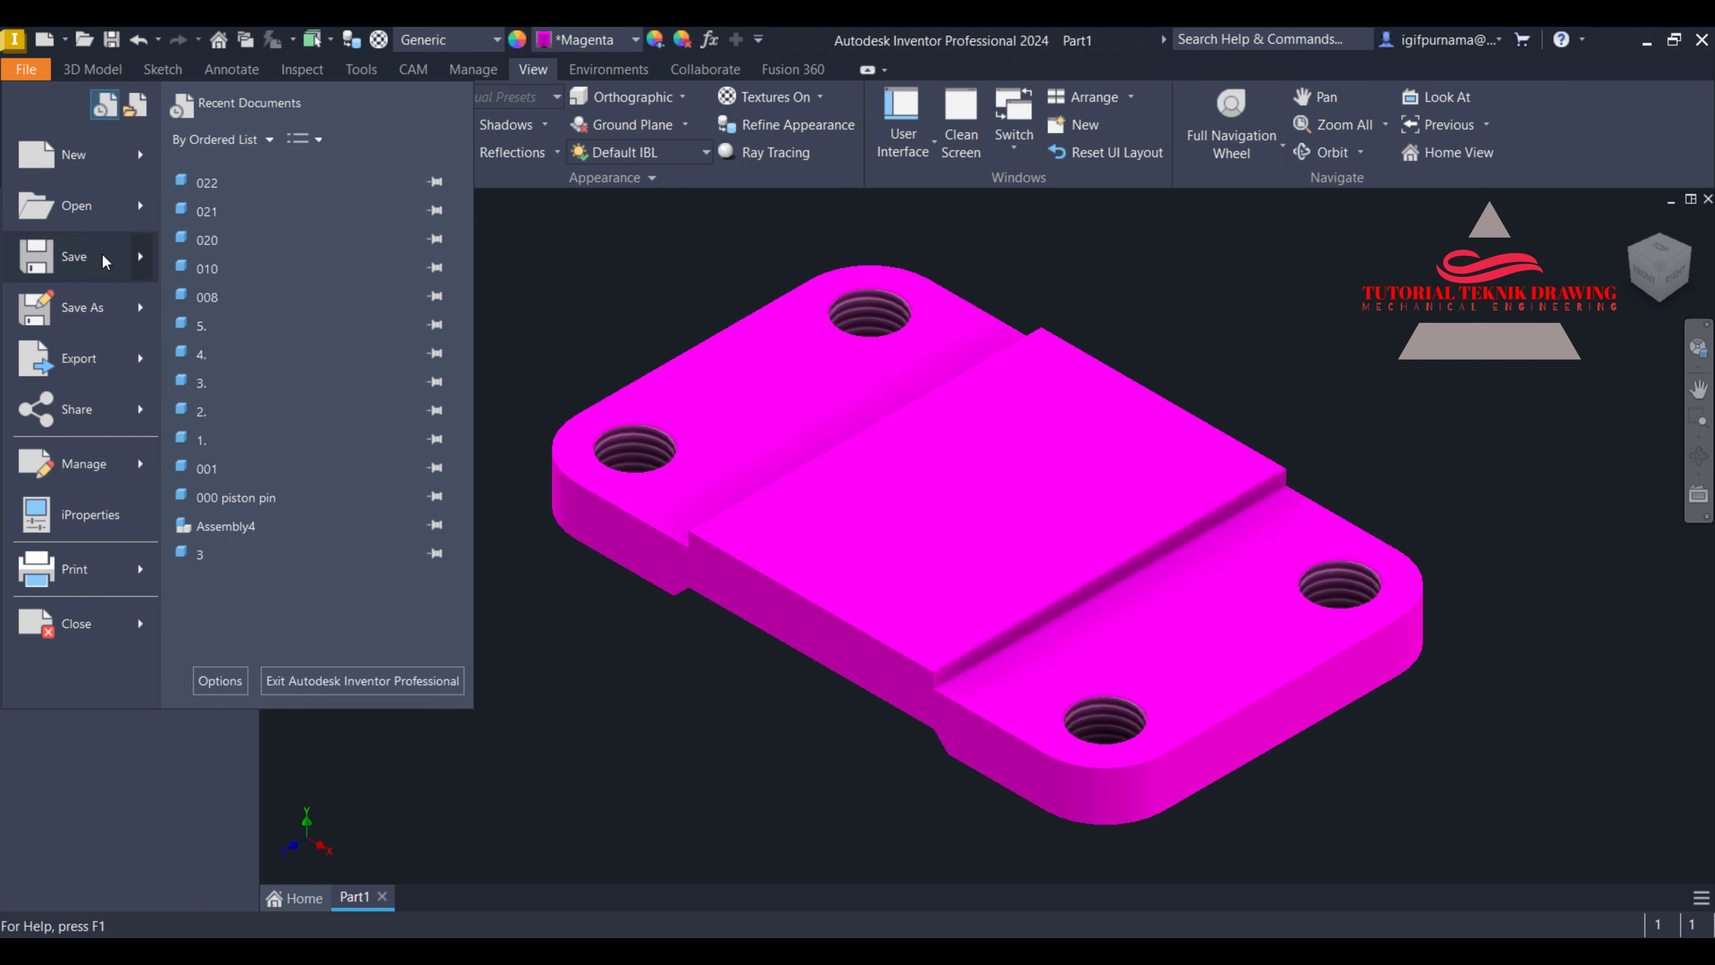
pyautogui.click(104, 262)
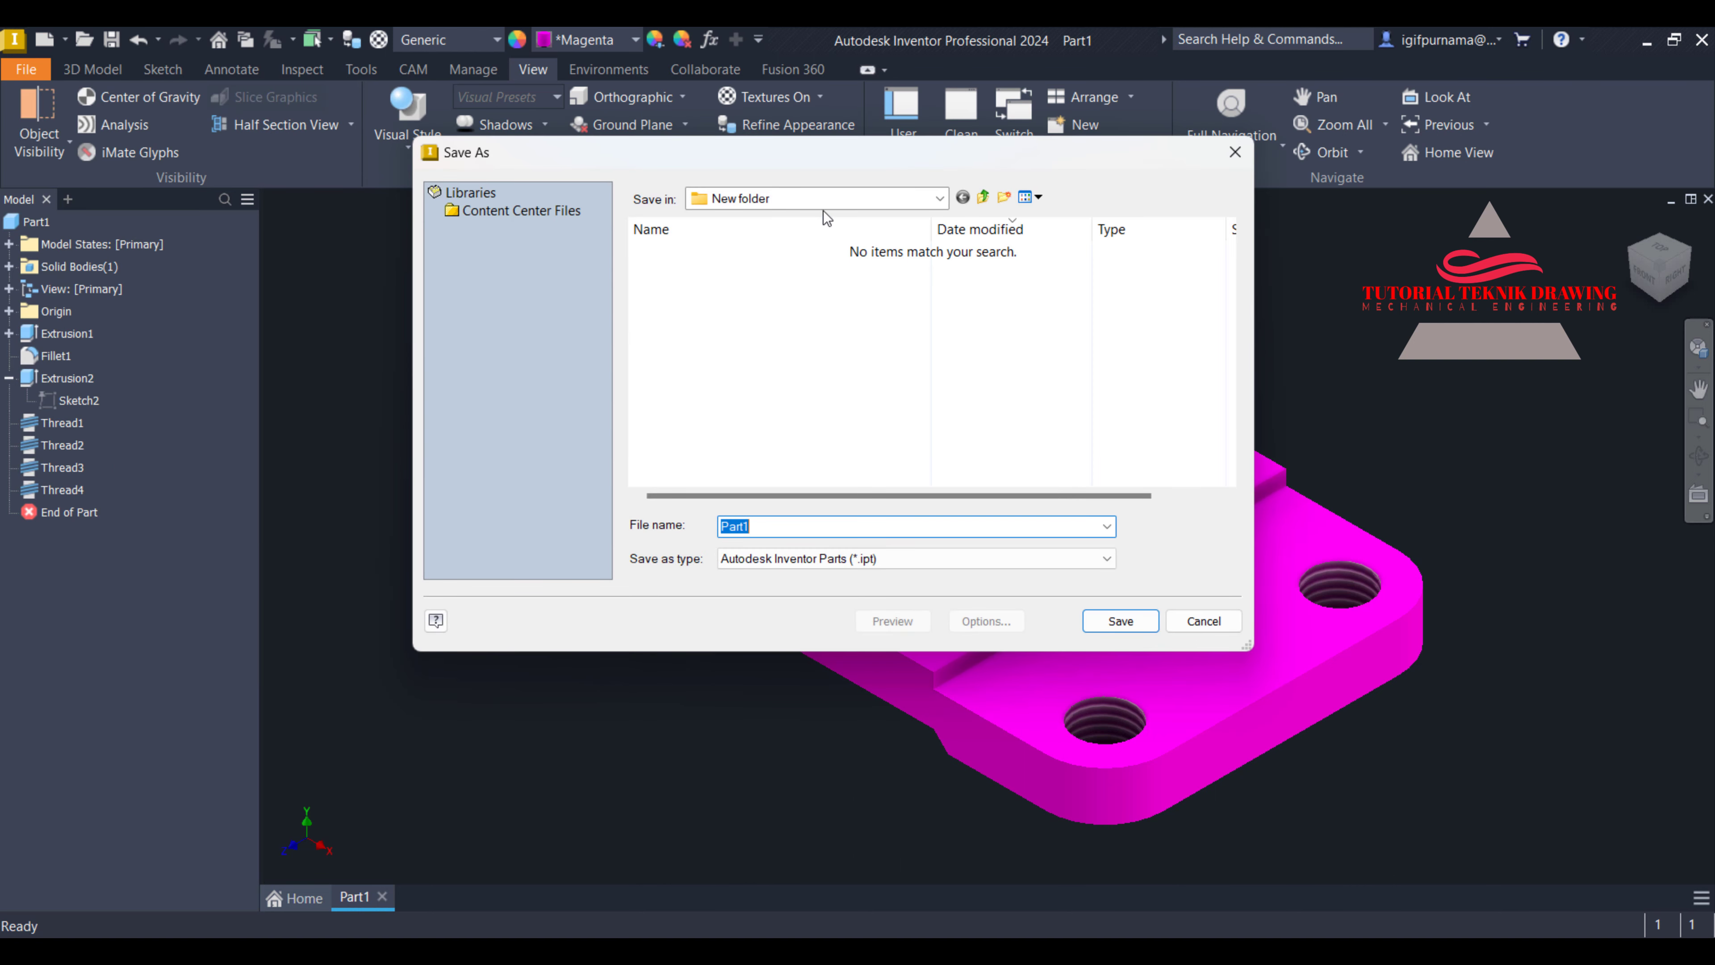
pyautogui.click(825, 199)
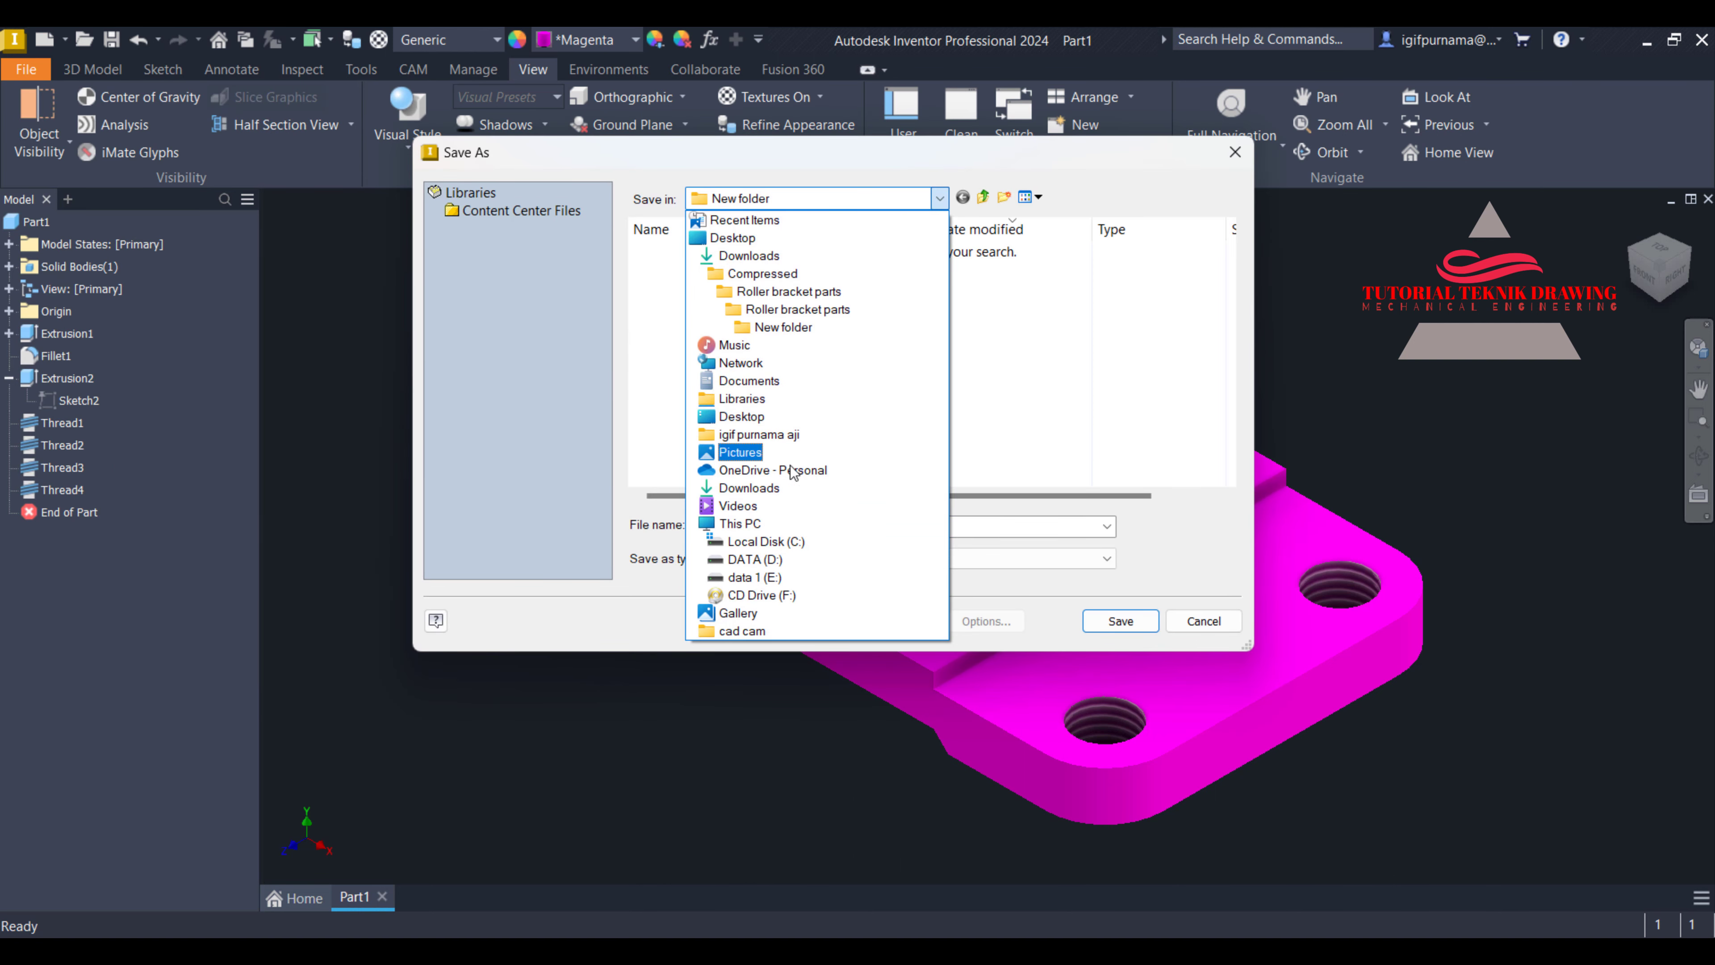
pyautogui.click(755, 559)
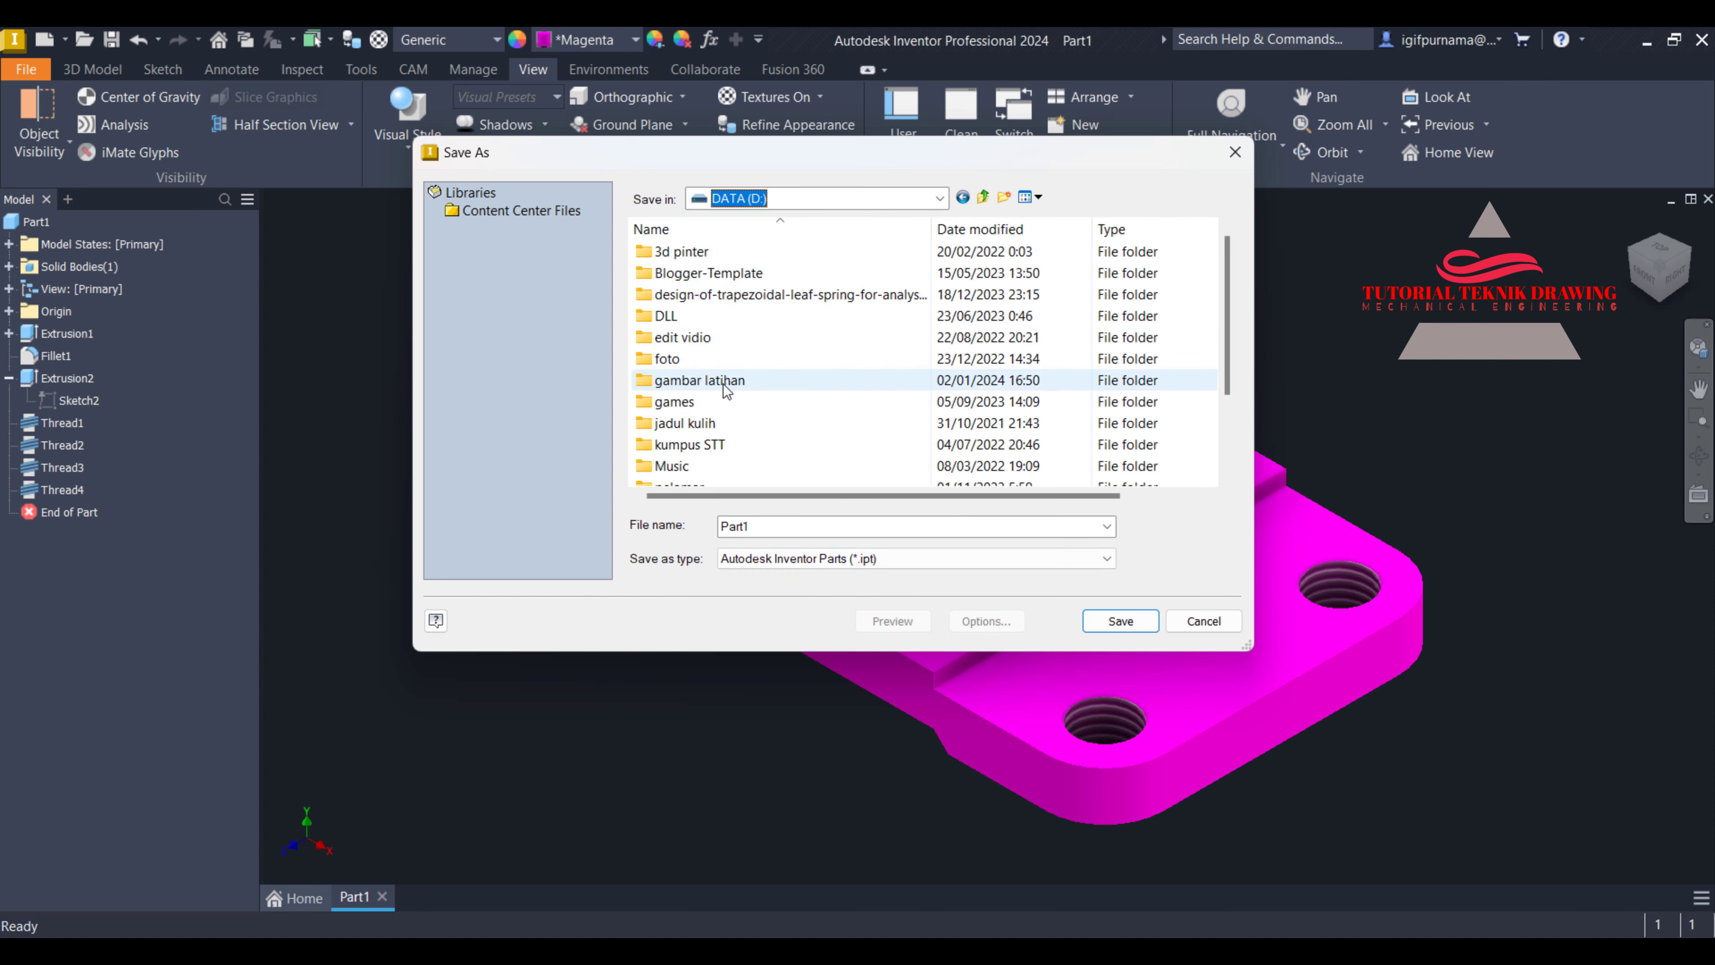
pyautogui.doubleClick(725, 383)
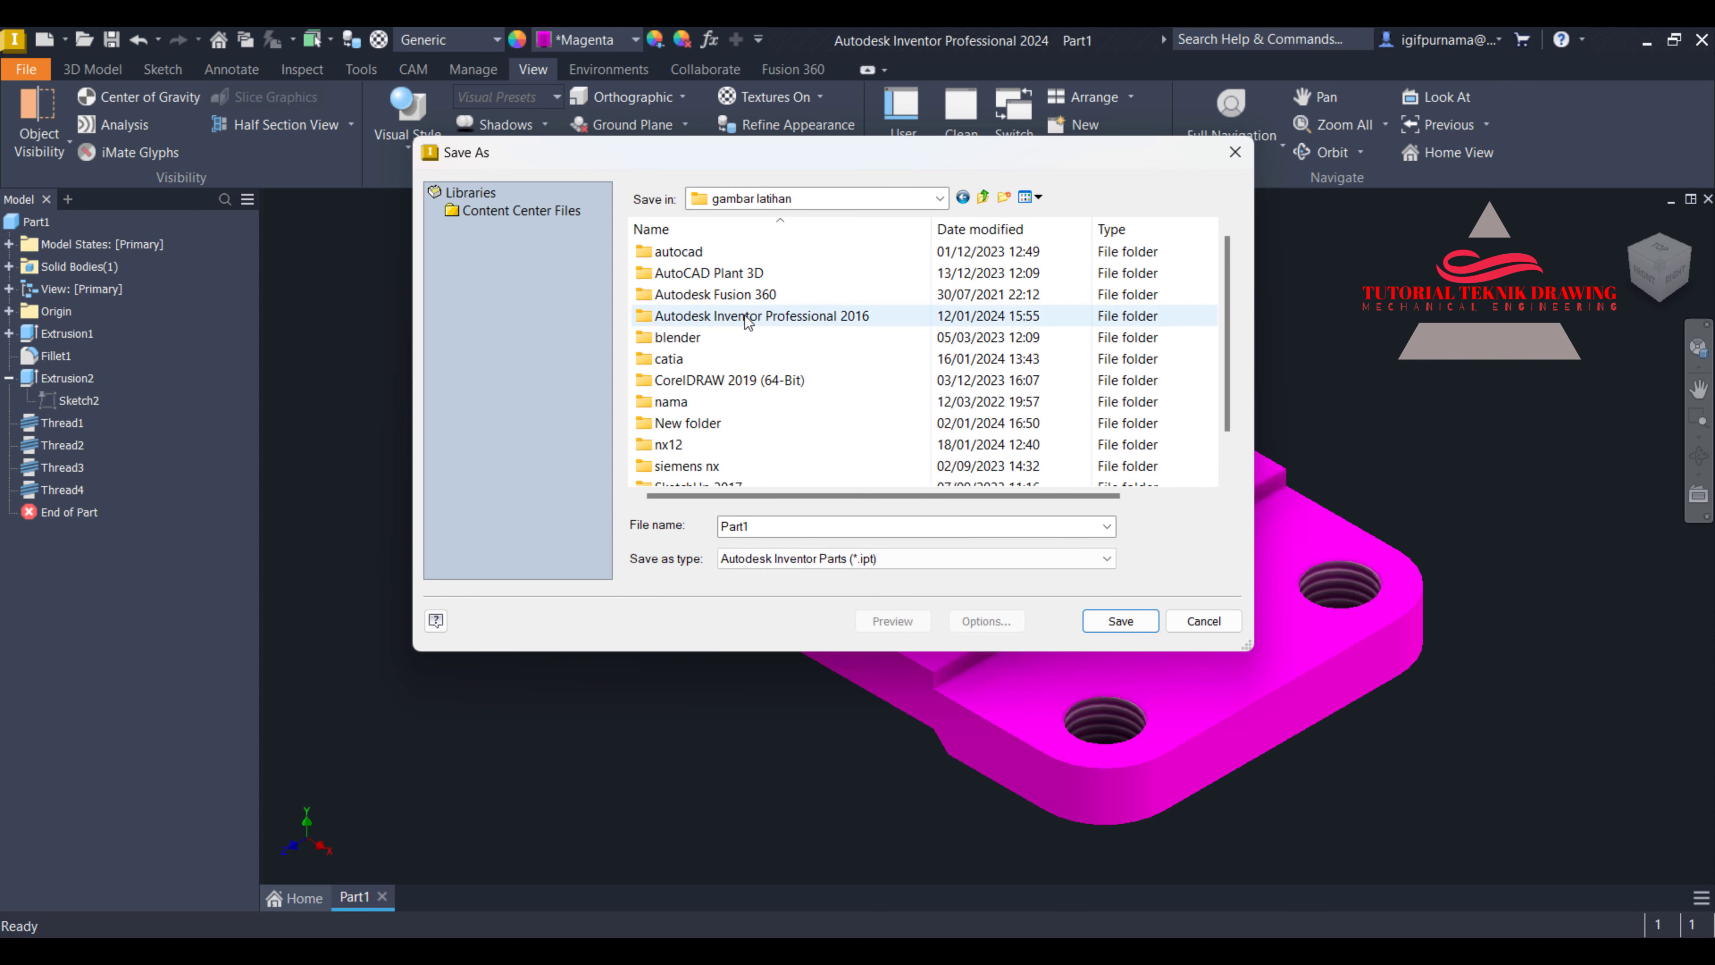
pyautogui.doubleClick(745, 316)
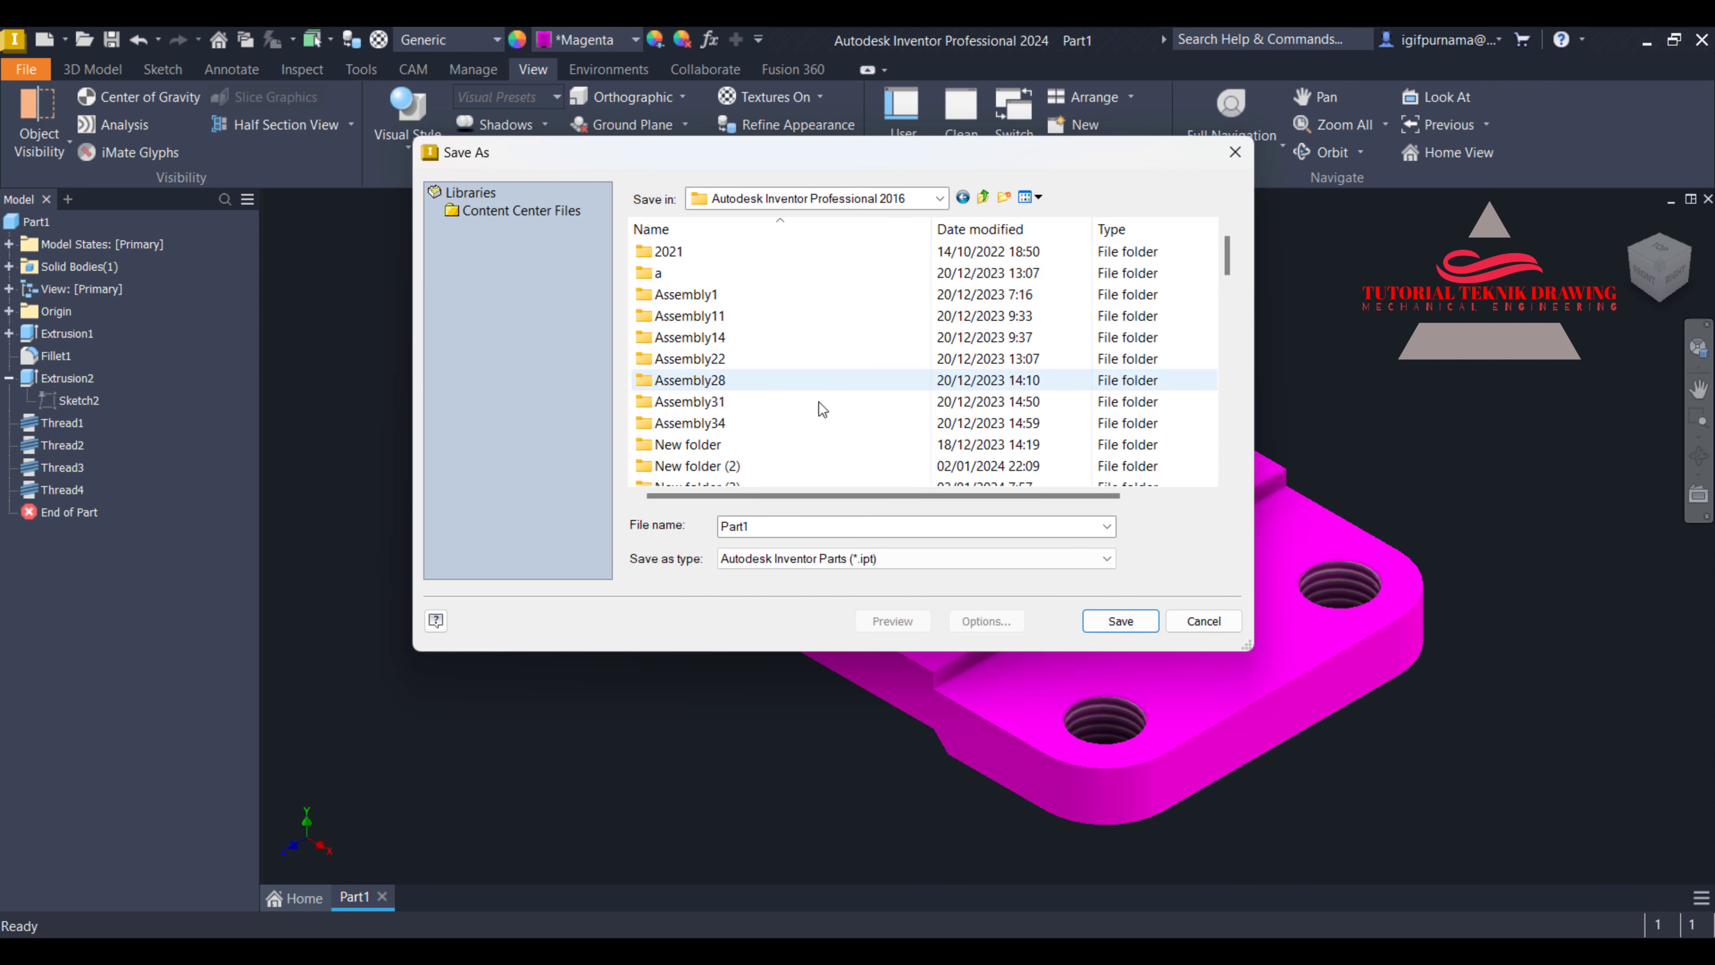
pyautogui.scroll(-2, 780, 283)
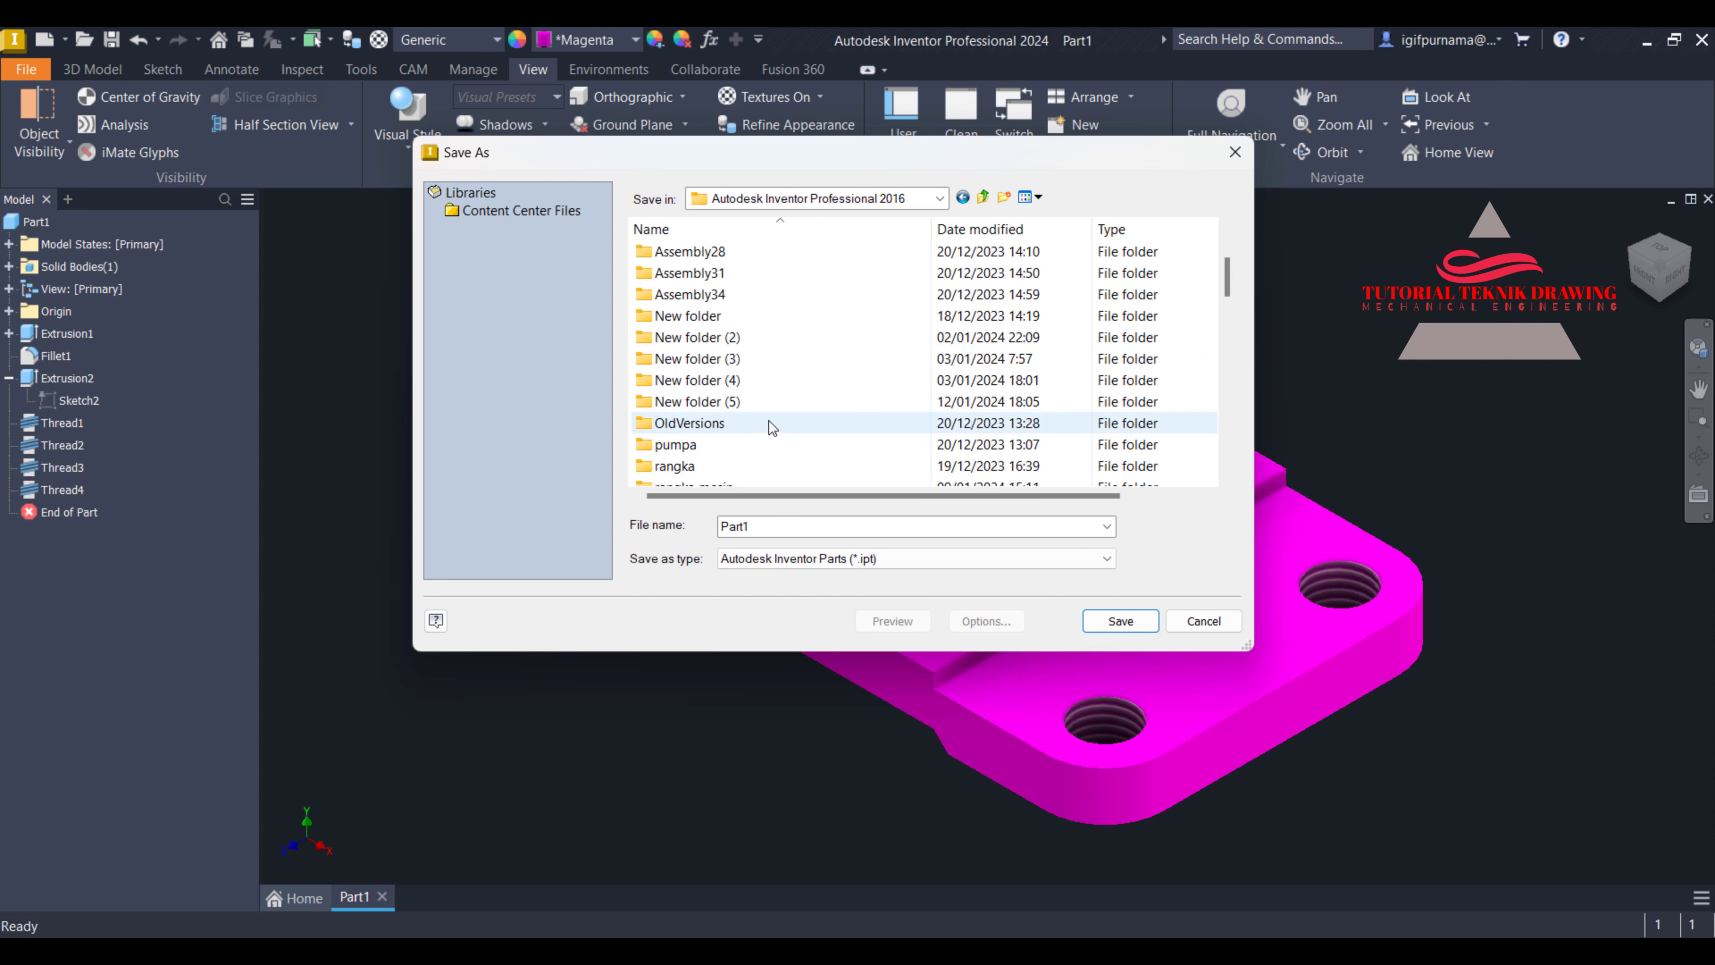
# Create a folder named rol in the current location and save the part in it as Part1
pyautogui.click(1004, 196)
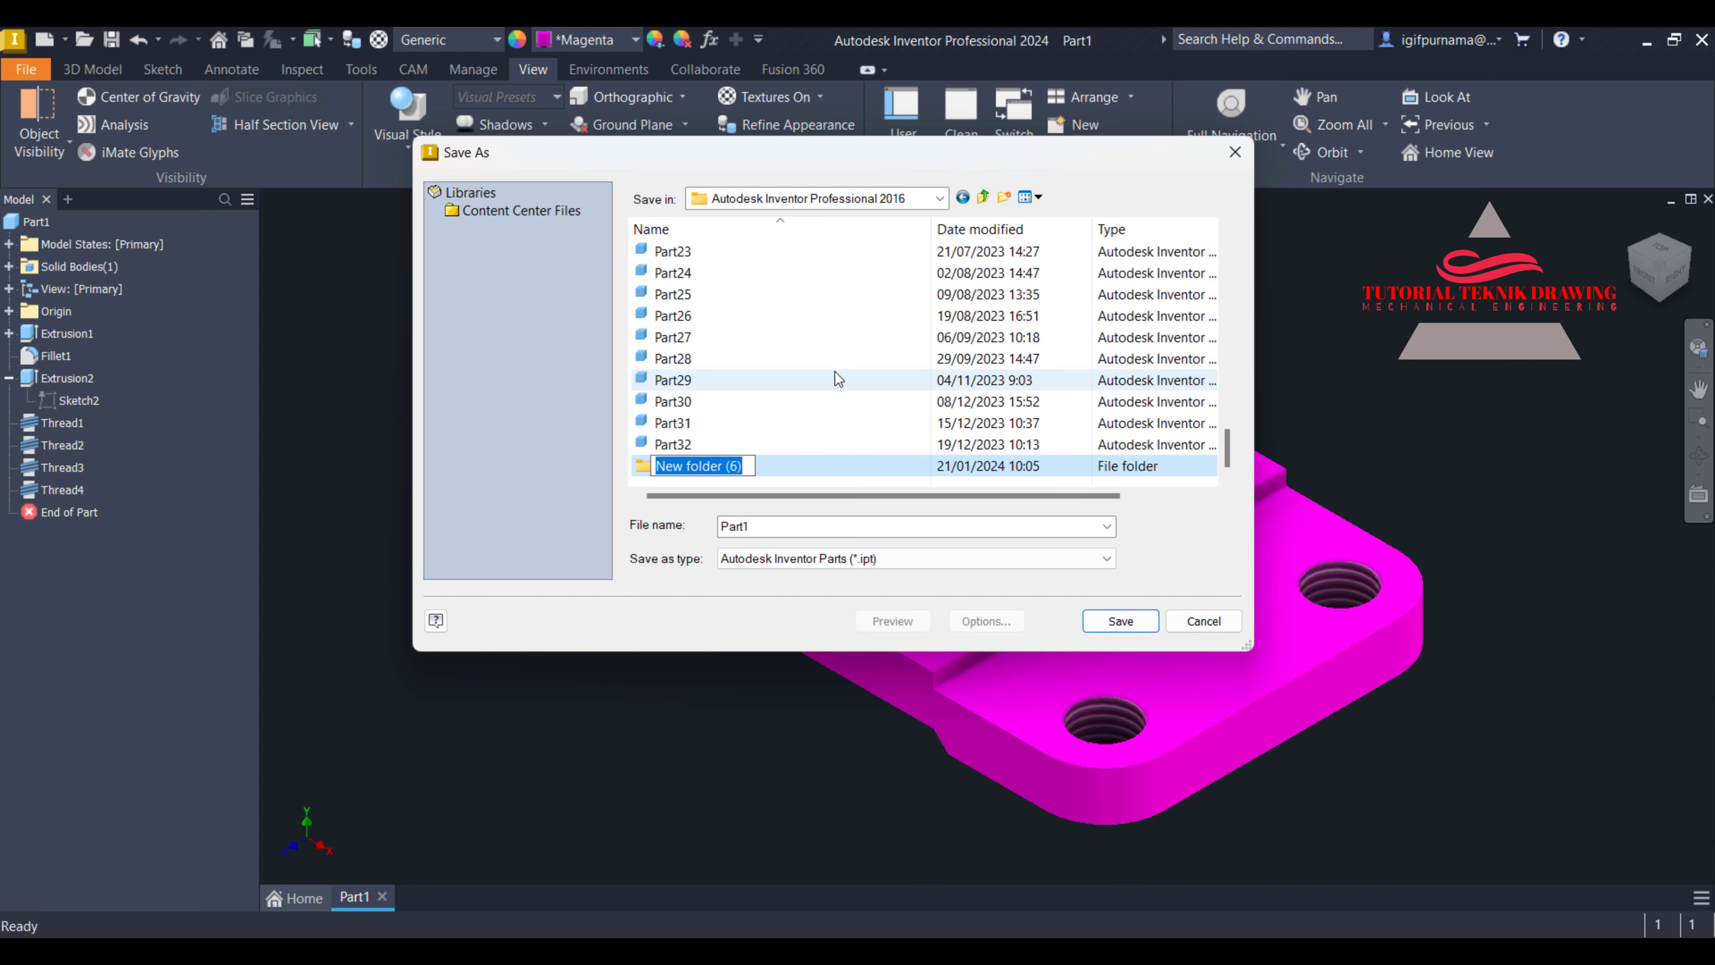
pyautogui.write('rol')
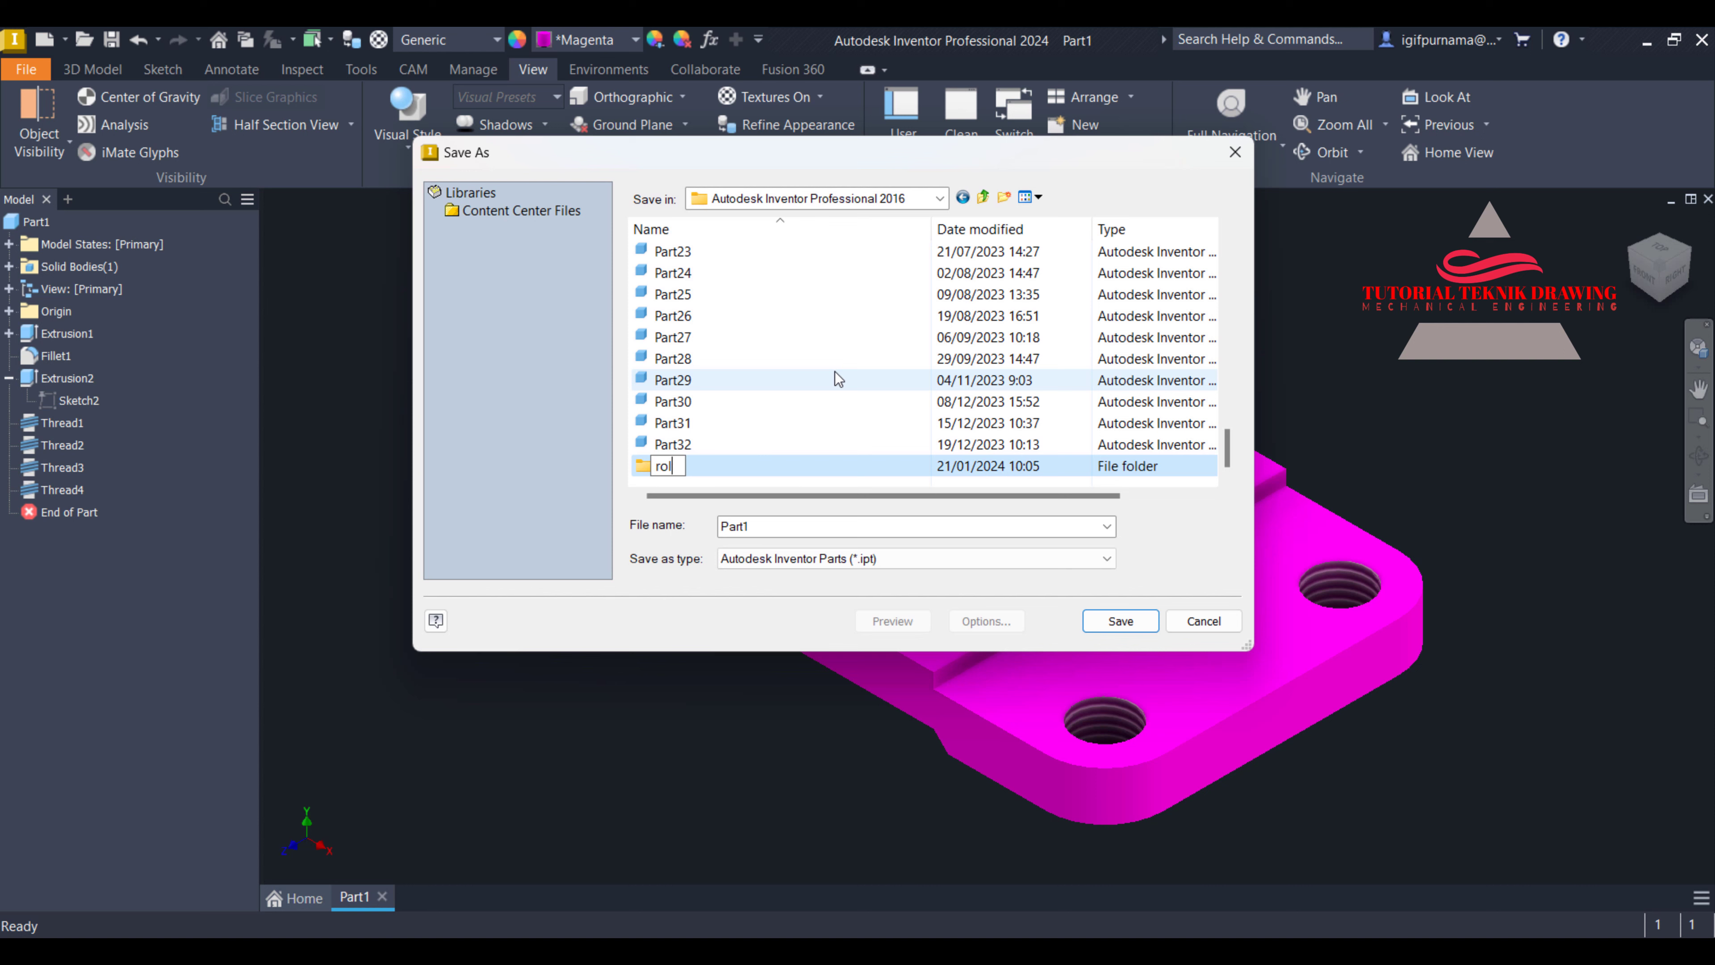
pyautogui.press('Return')
pyautogui.doubleClick(680, 470)
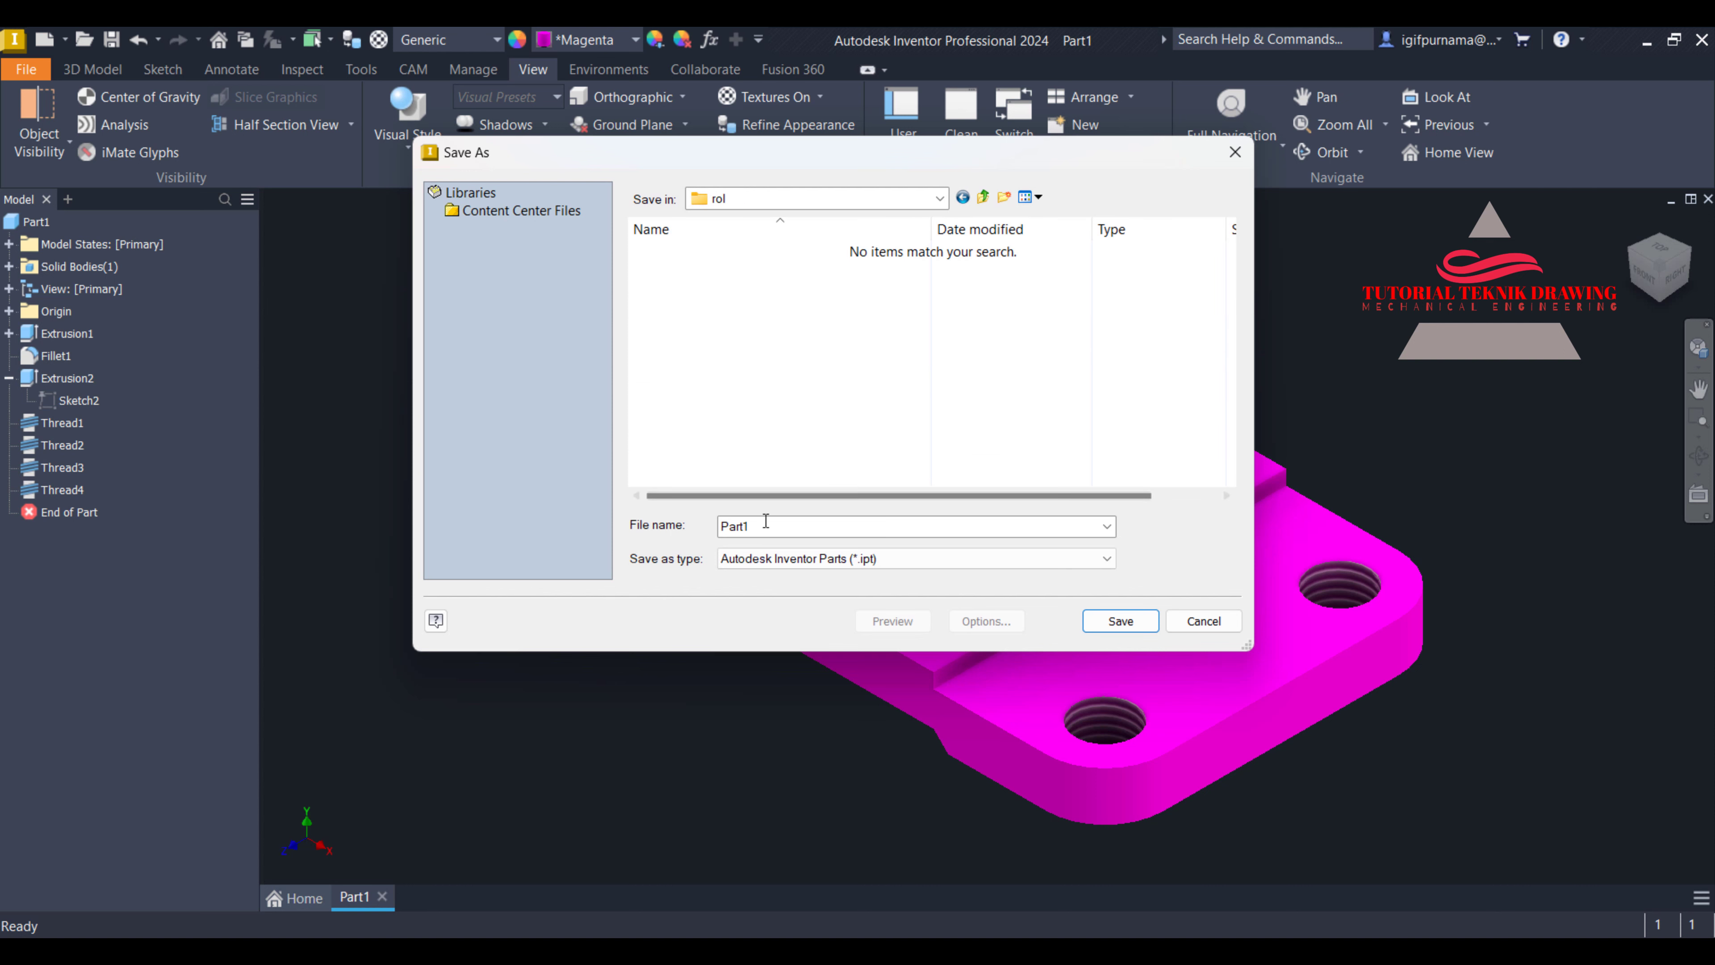
pyautogui.doubleClick(789, 525)
pyautogui.click(1124, 623)
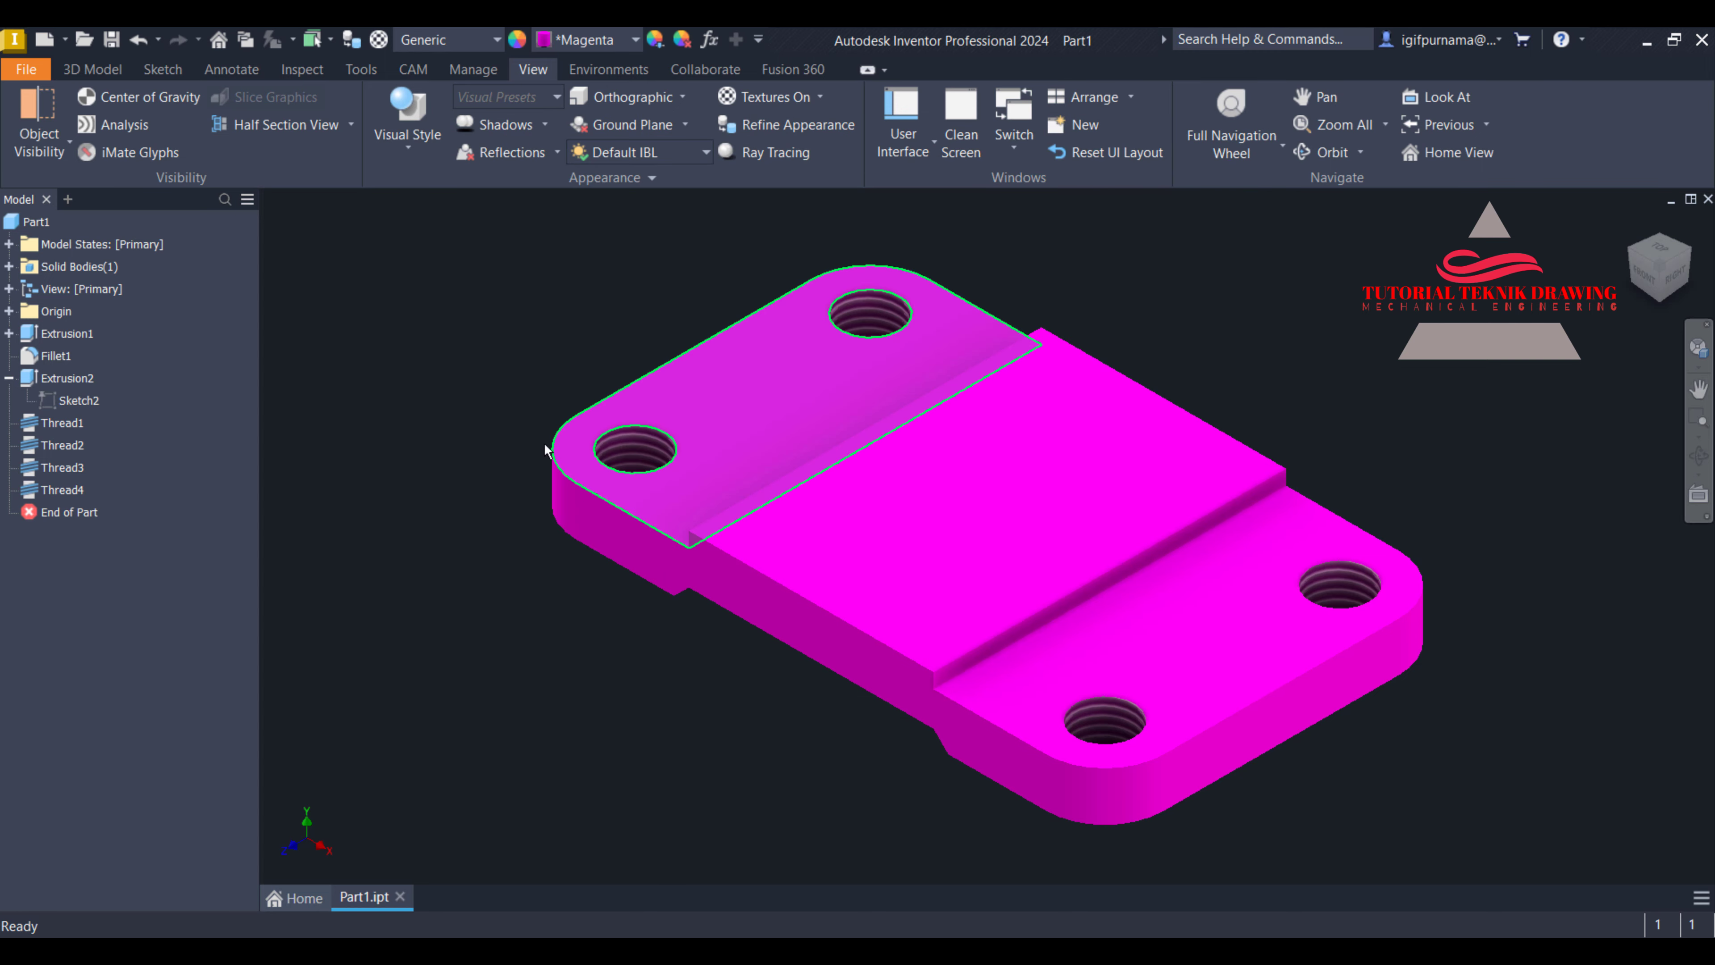
# Create a new part file from the metric Standard (mm).ipt template
pyautogui.click(38, 68)
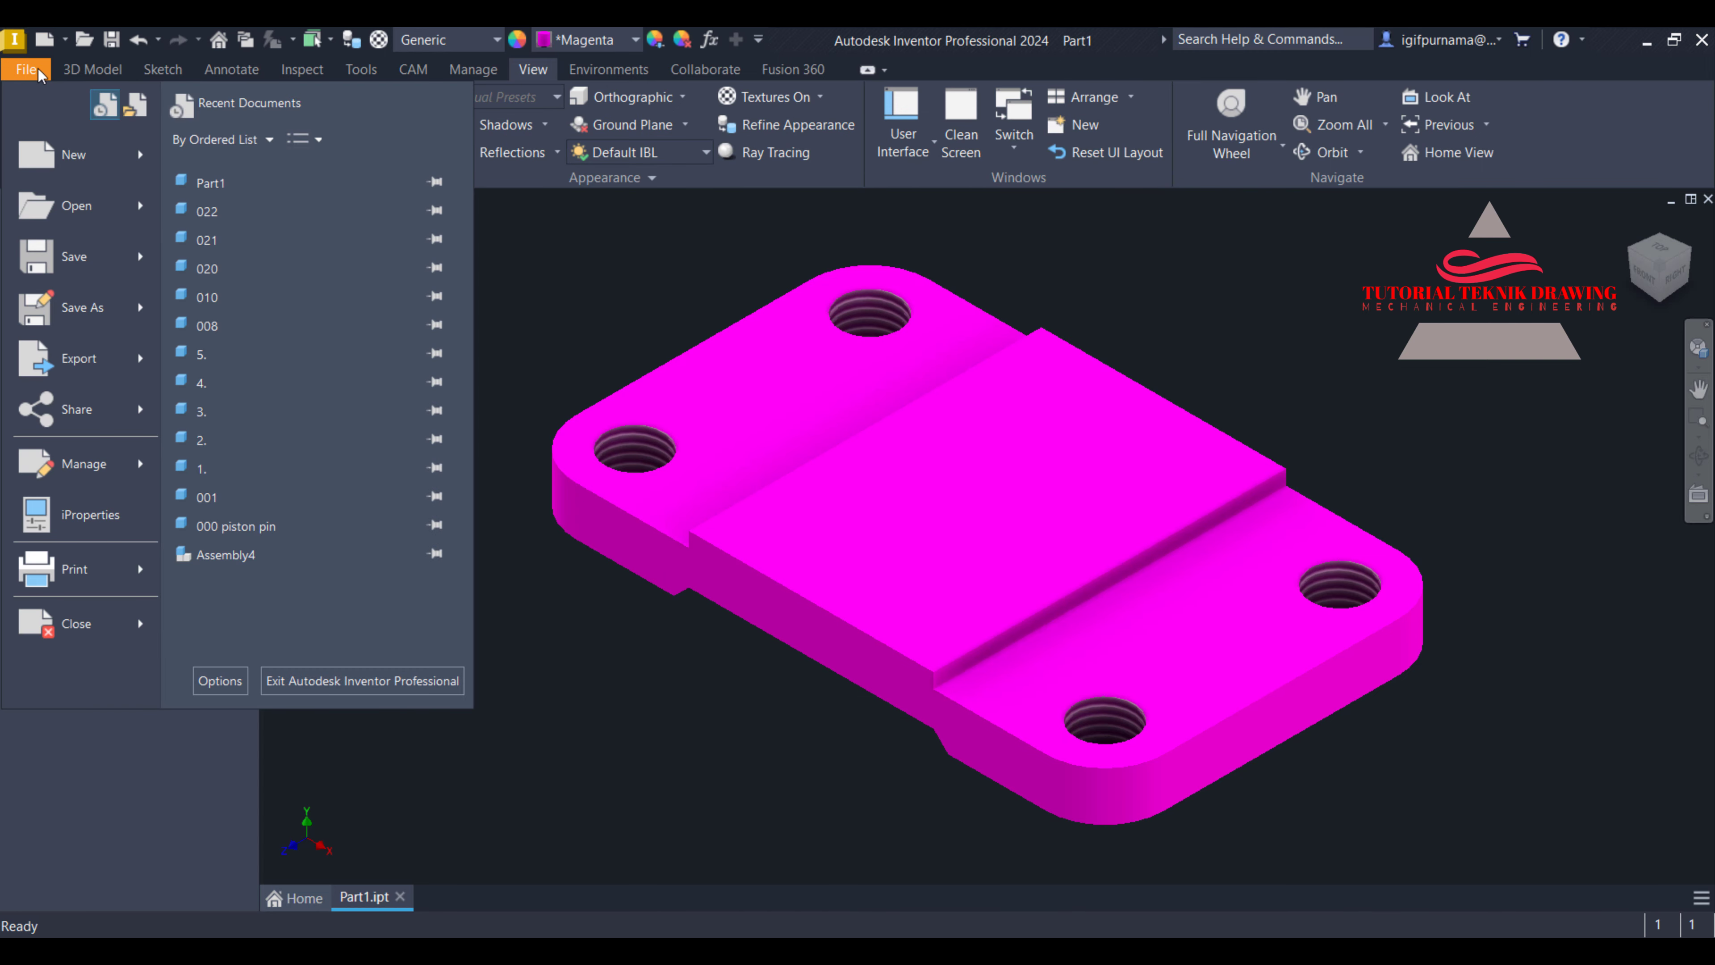
pyautogui.moveTo(88, 172)
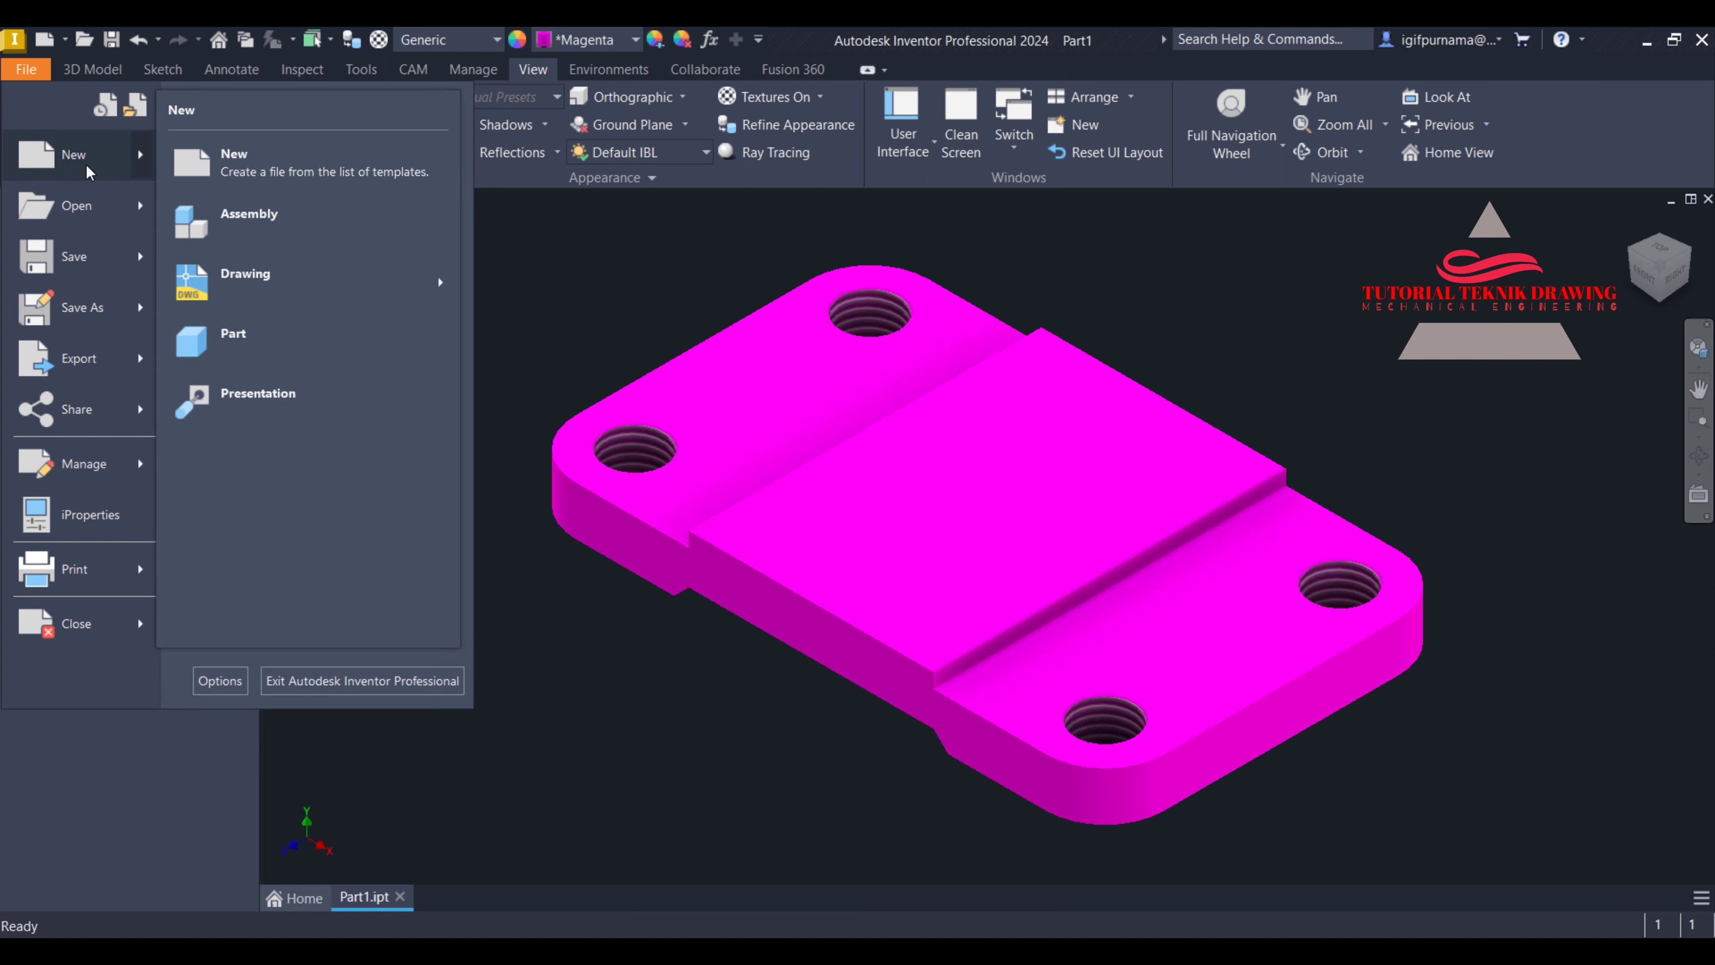
pyautogui.click(222, 160)
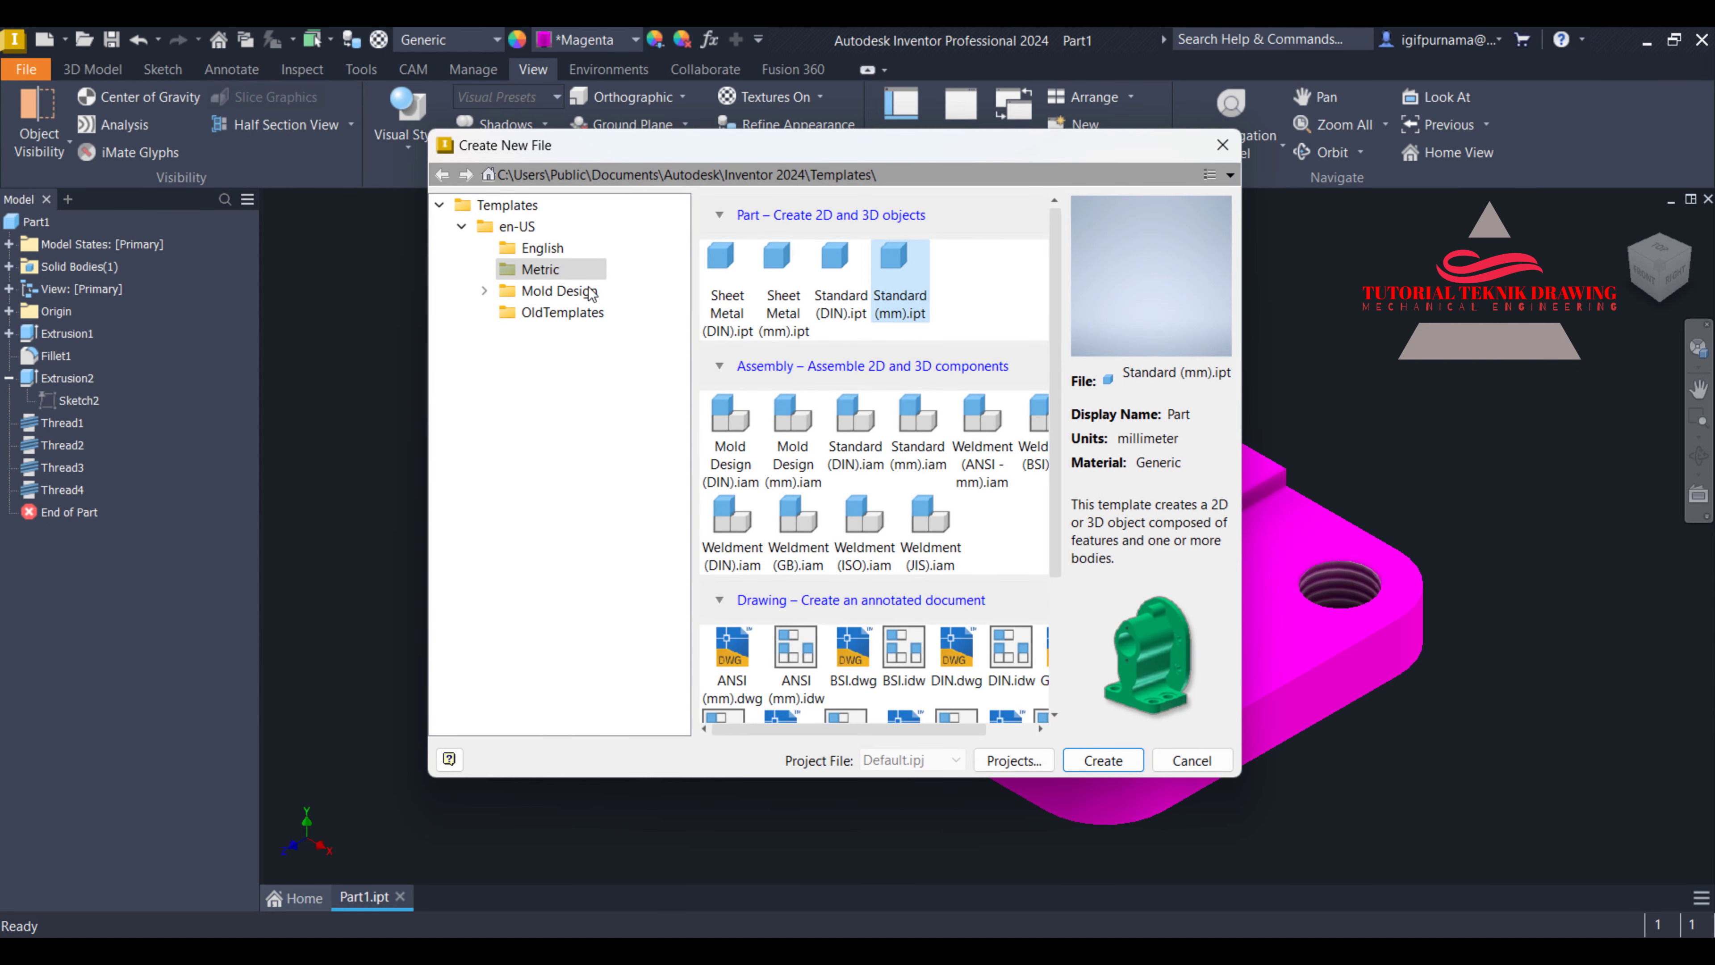
pyautogui.click(1126, 763)
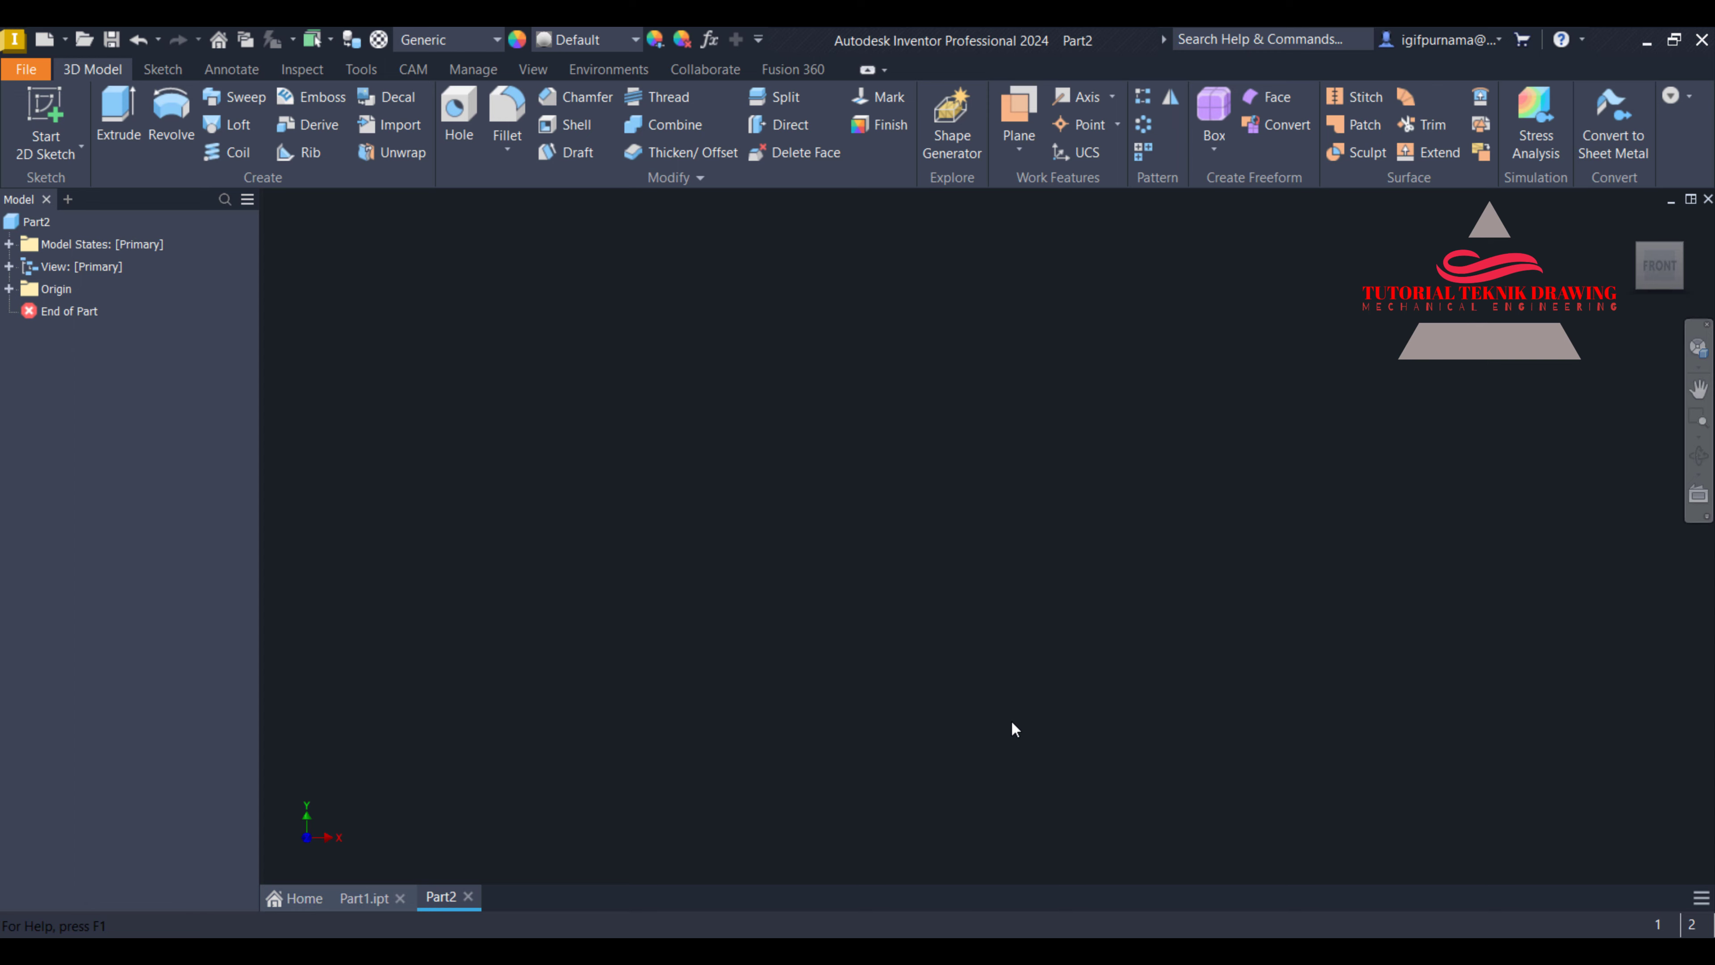
# Start a 2D sketch on the XY plane for the roller, consulting the dimensions of section H-H in the reference drawing
pyautogui.hotkey('alt', 'Tab')
pyautogui.scroll(-5, 1161, 699)
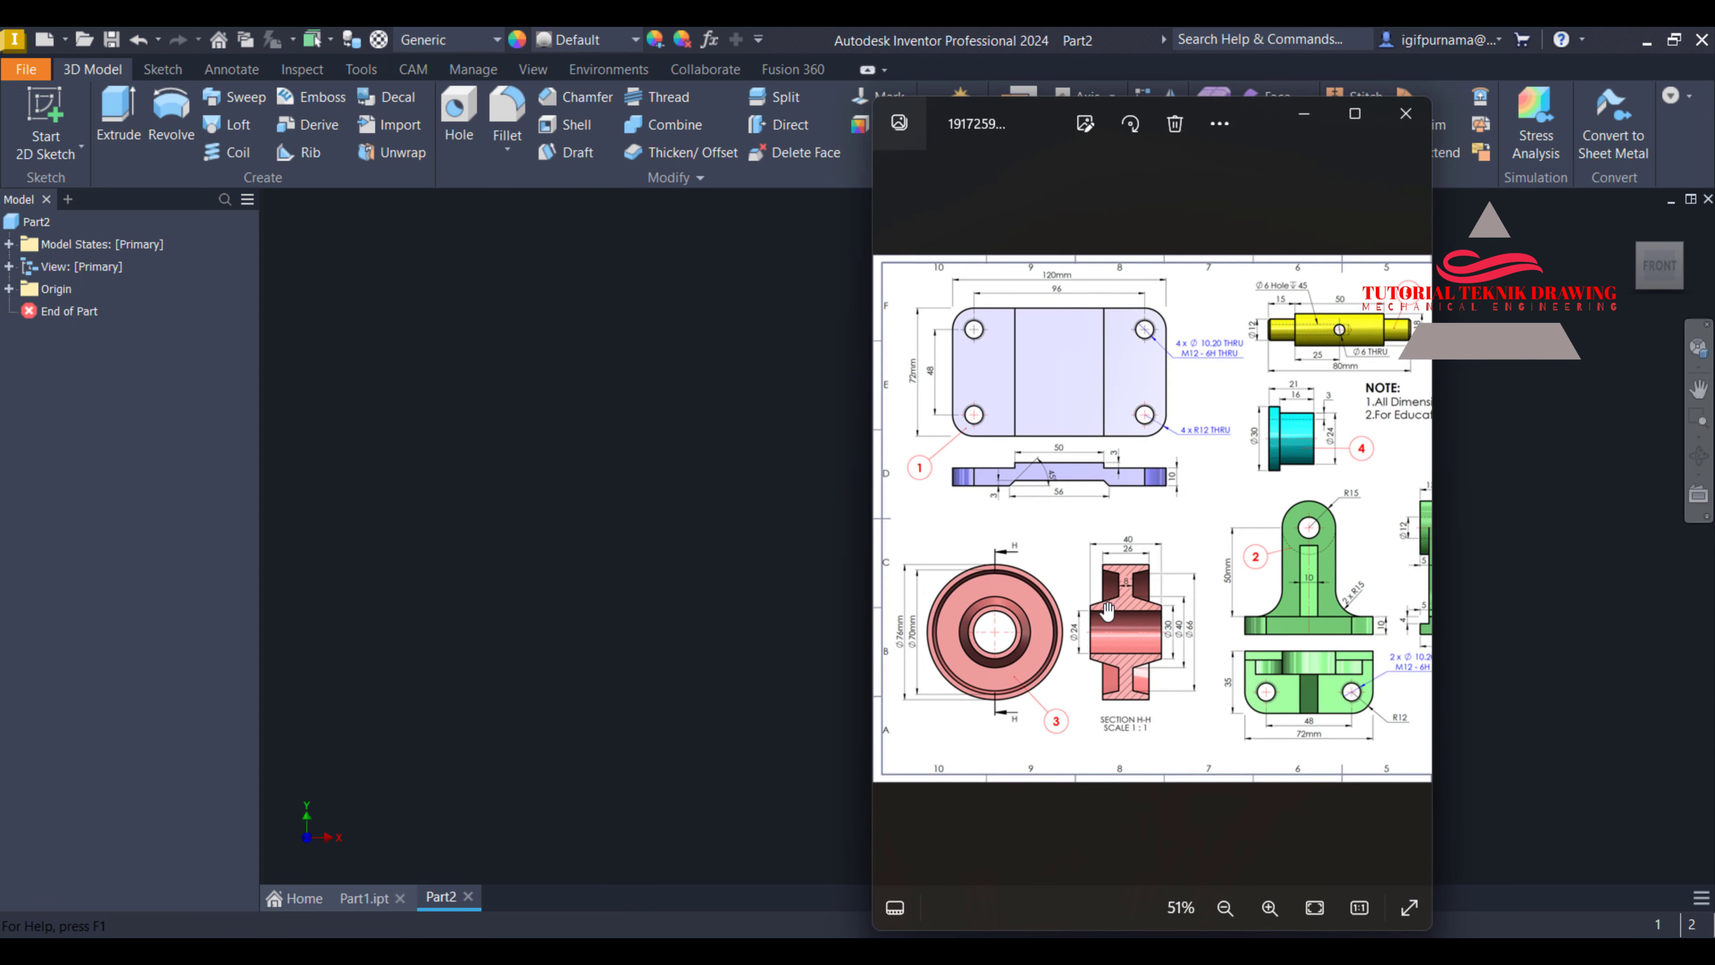
pyautogui.scroll(5, 1161, 700)
pyautogui.scroll(1, 1042, 694)
pyautogui.scroll(2, 1122, 653)
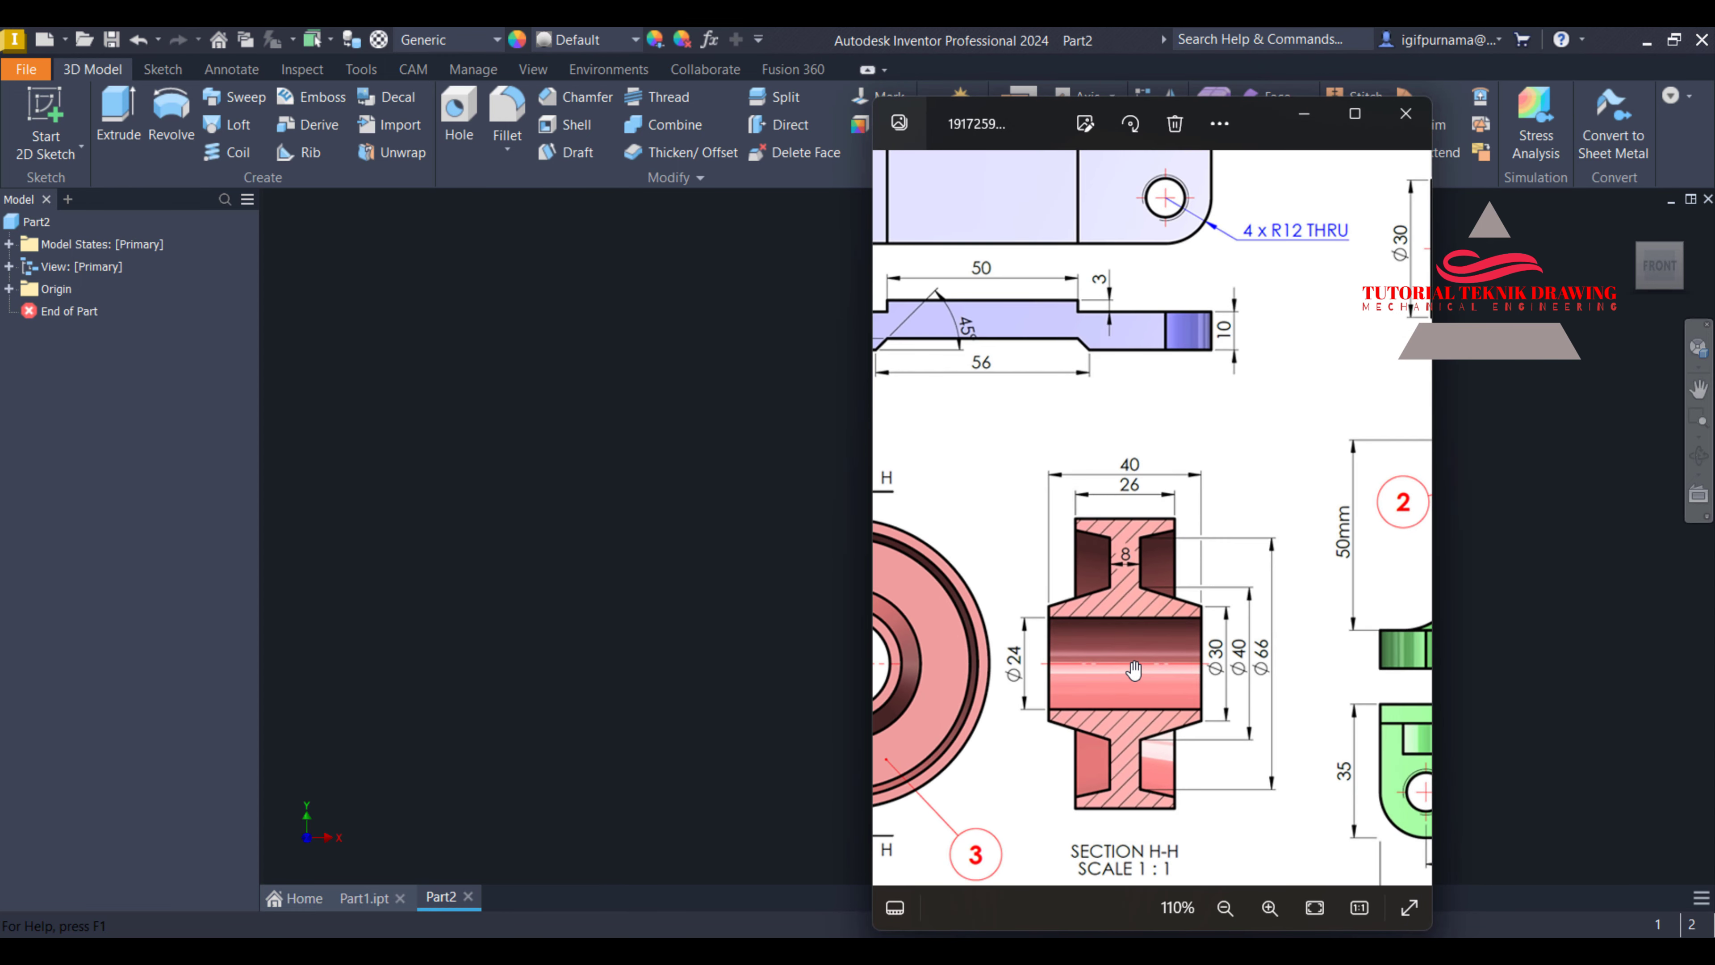
pyautogui.click(527, 485)
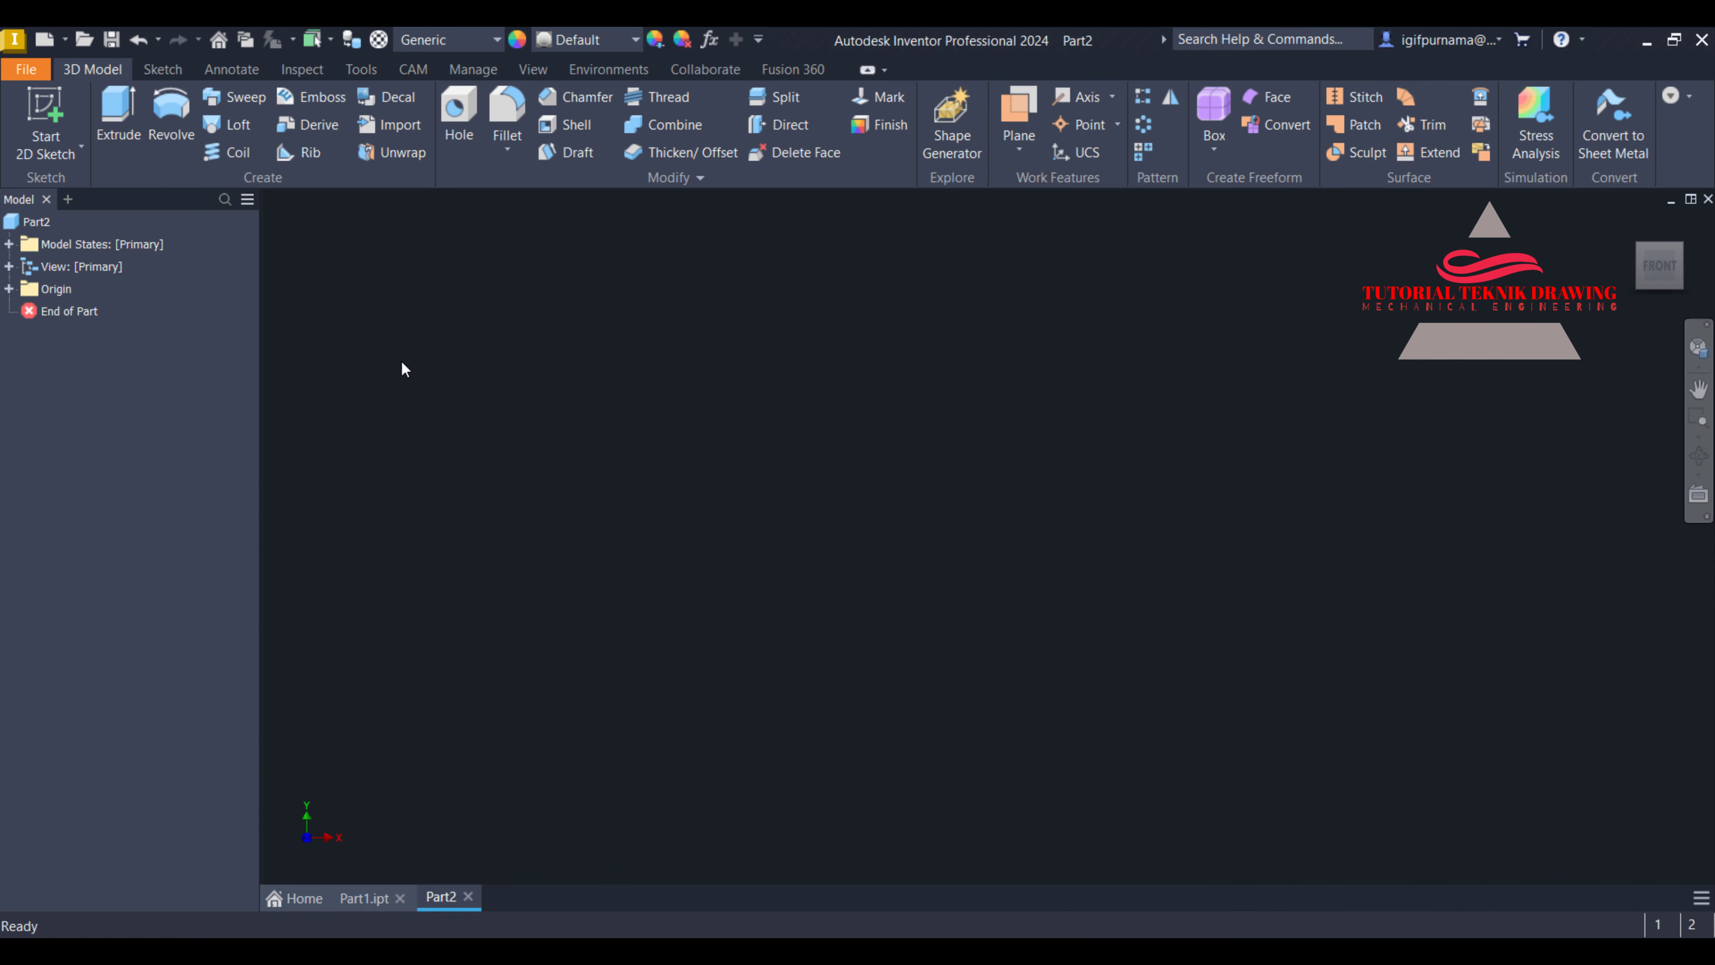
pyautogui.click(60, 155)
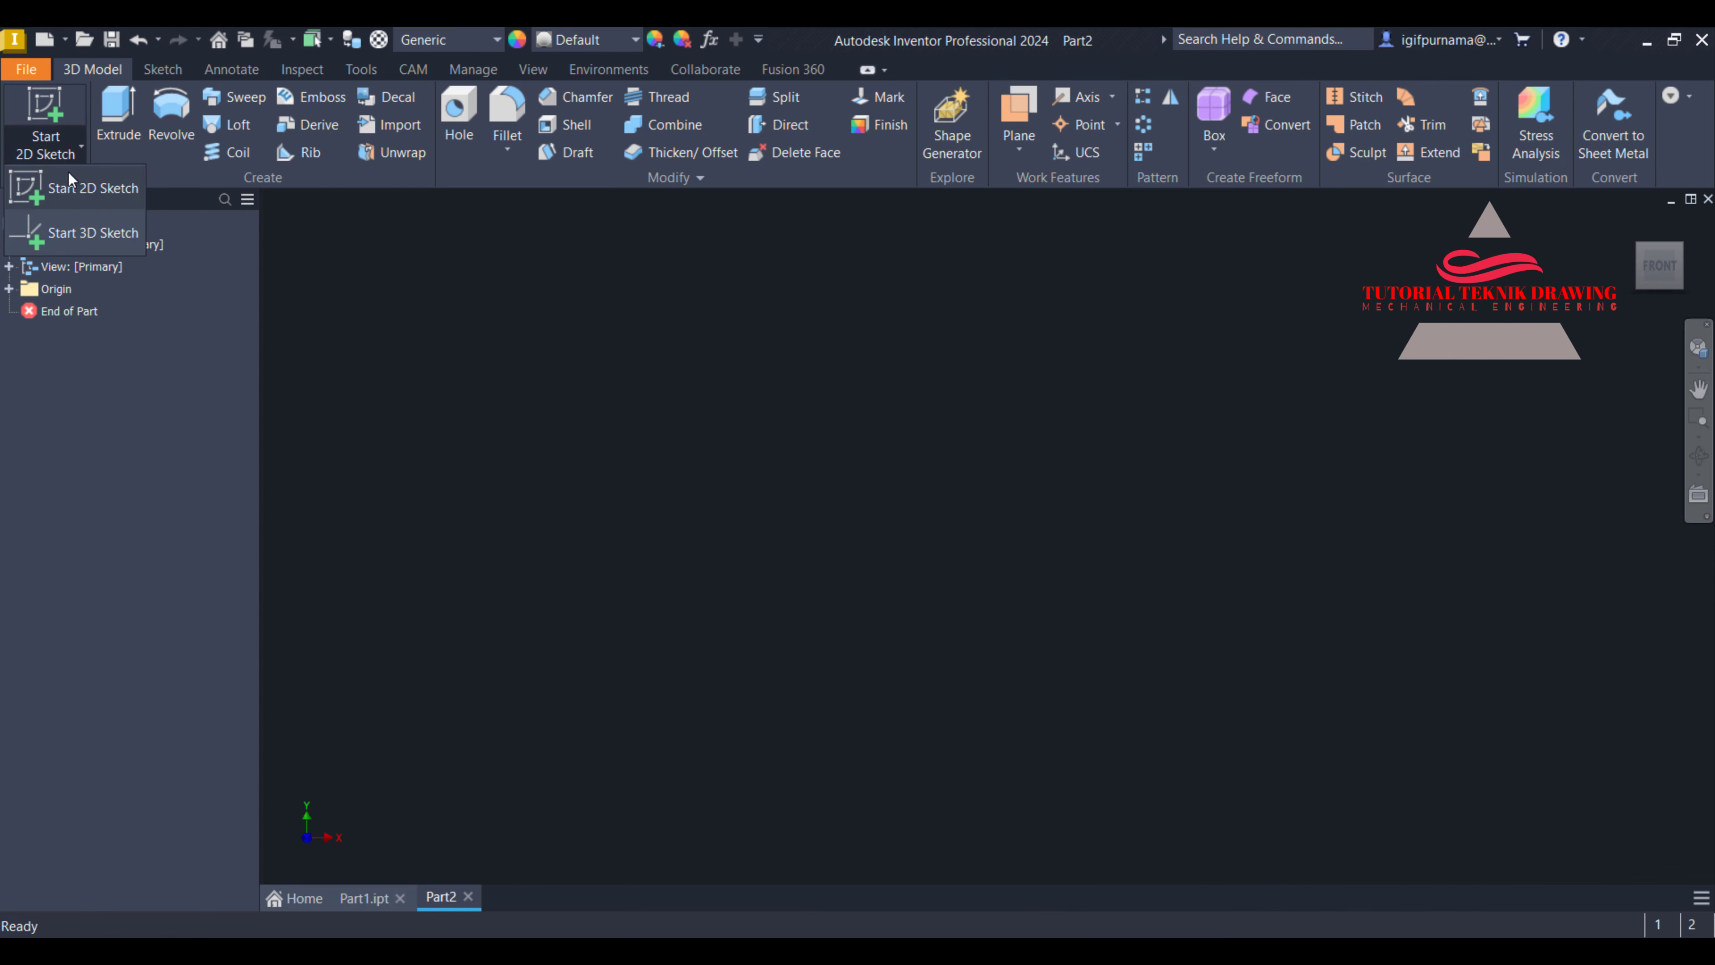
pyautogui.click(94, 188)
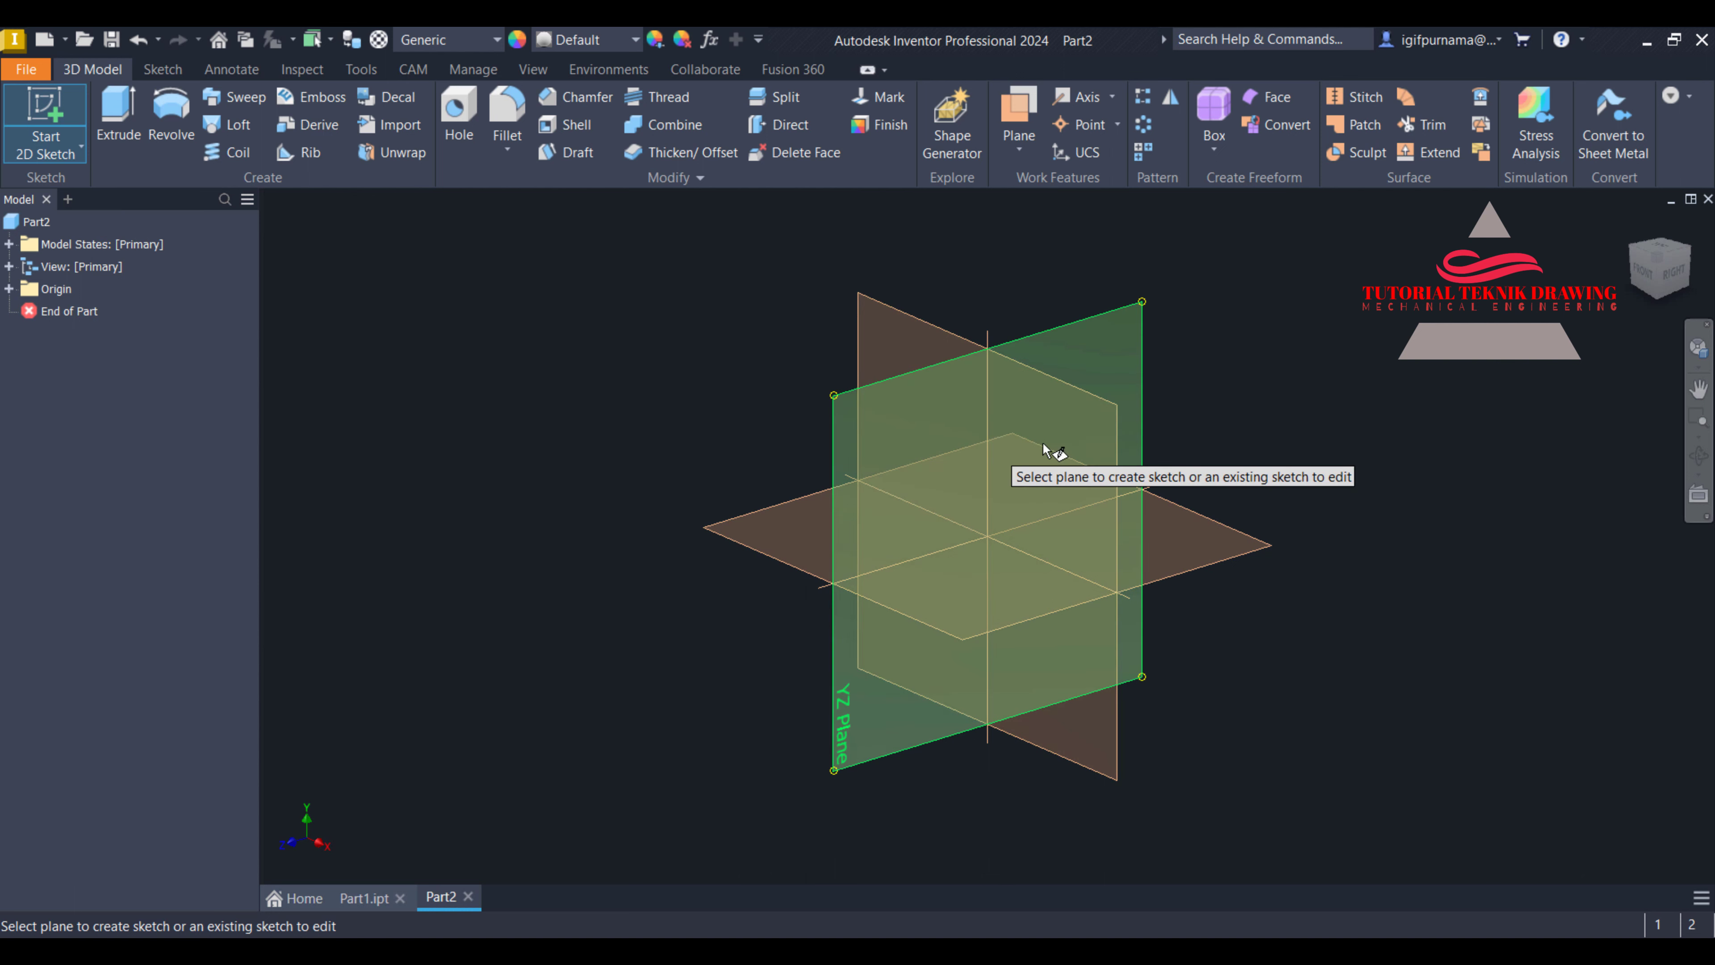
pyautogui.click(1073, 447)
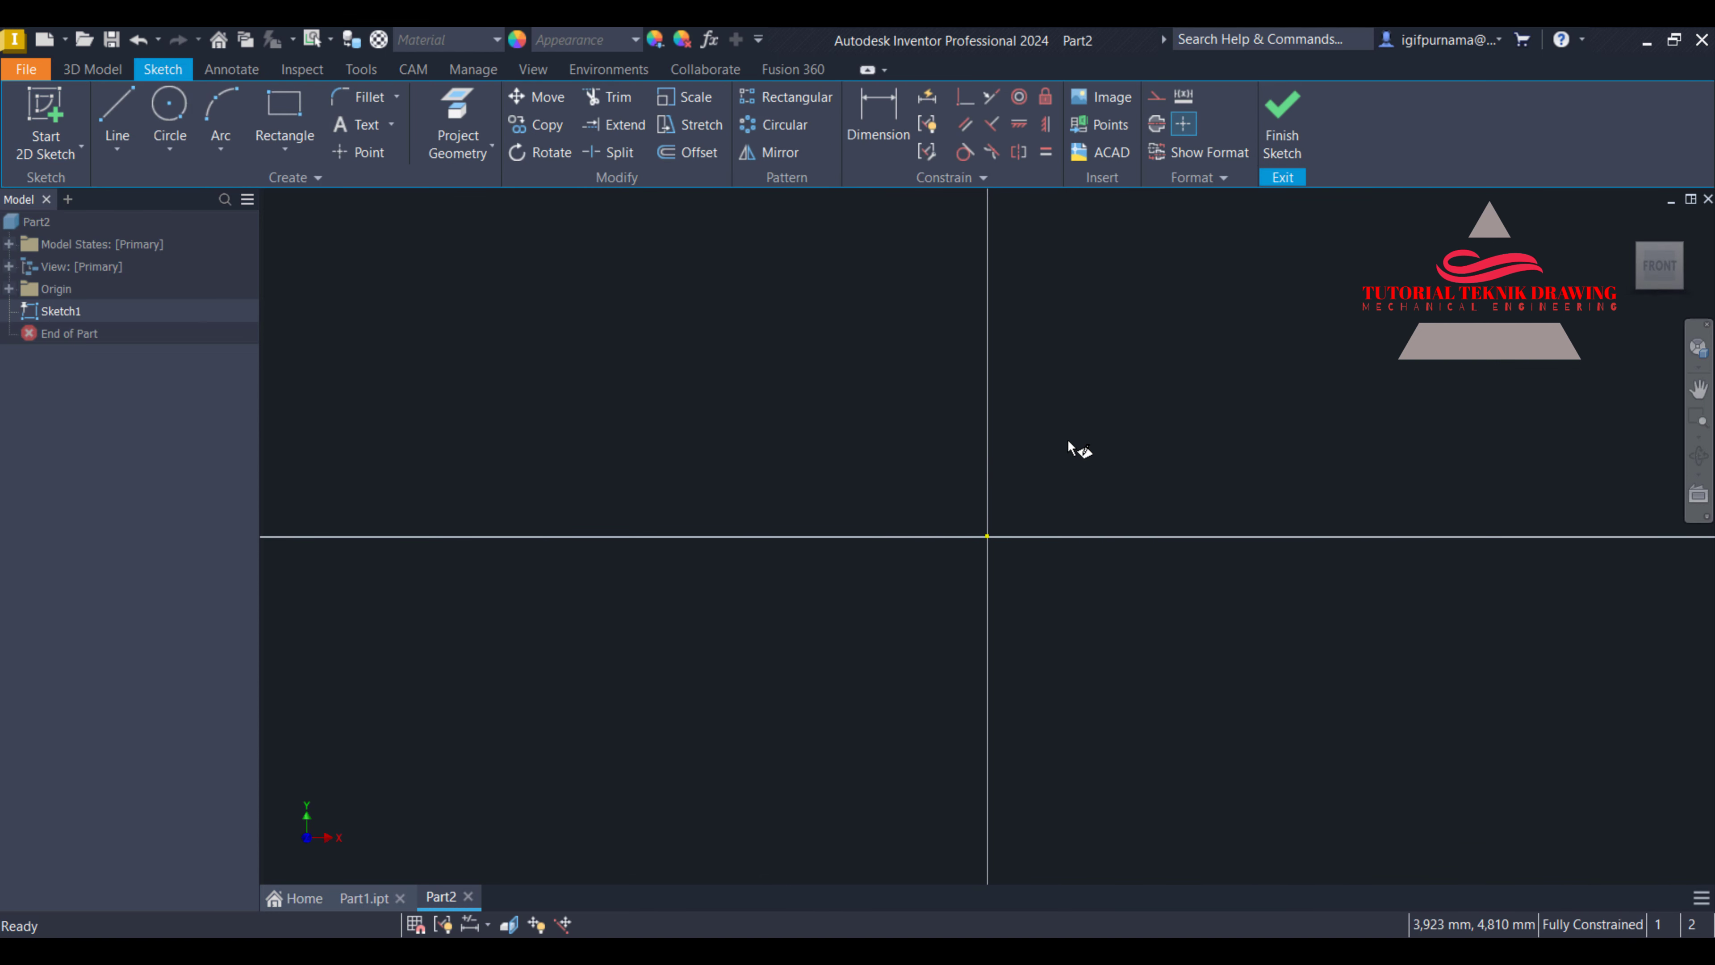
pyautogui.click(1045, 953)
pyautogui.scroll(3, 1121, 709)
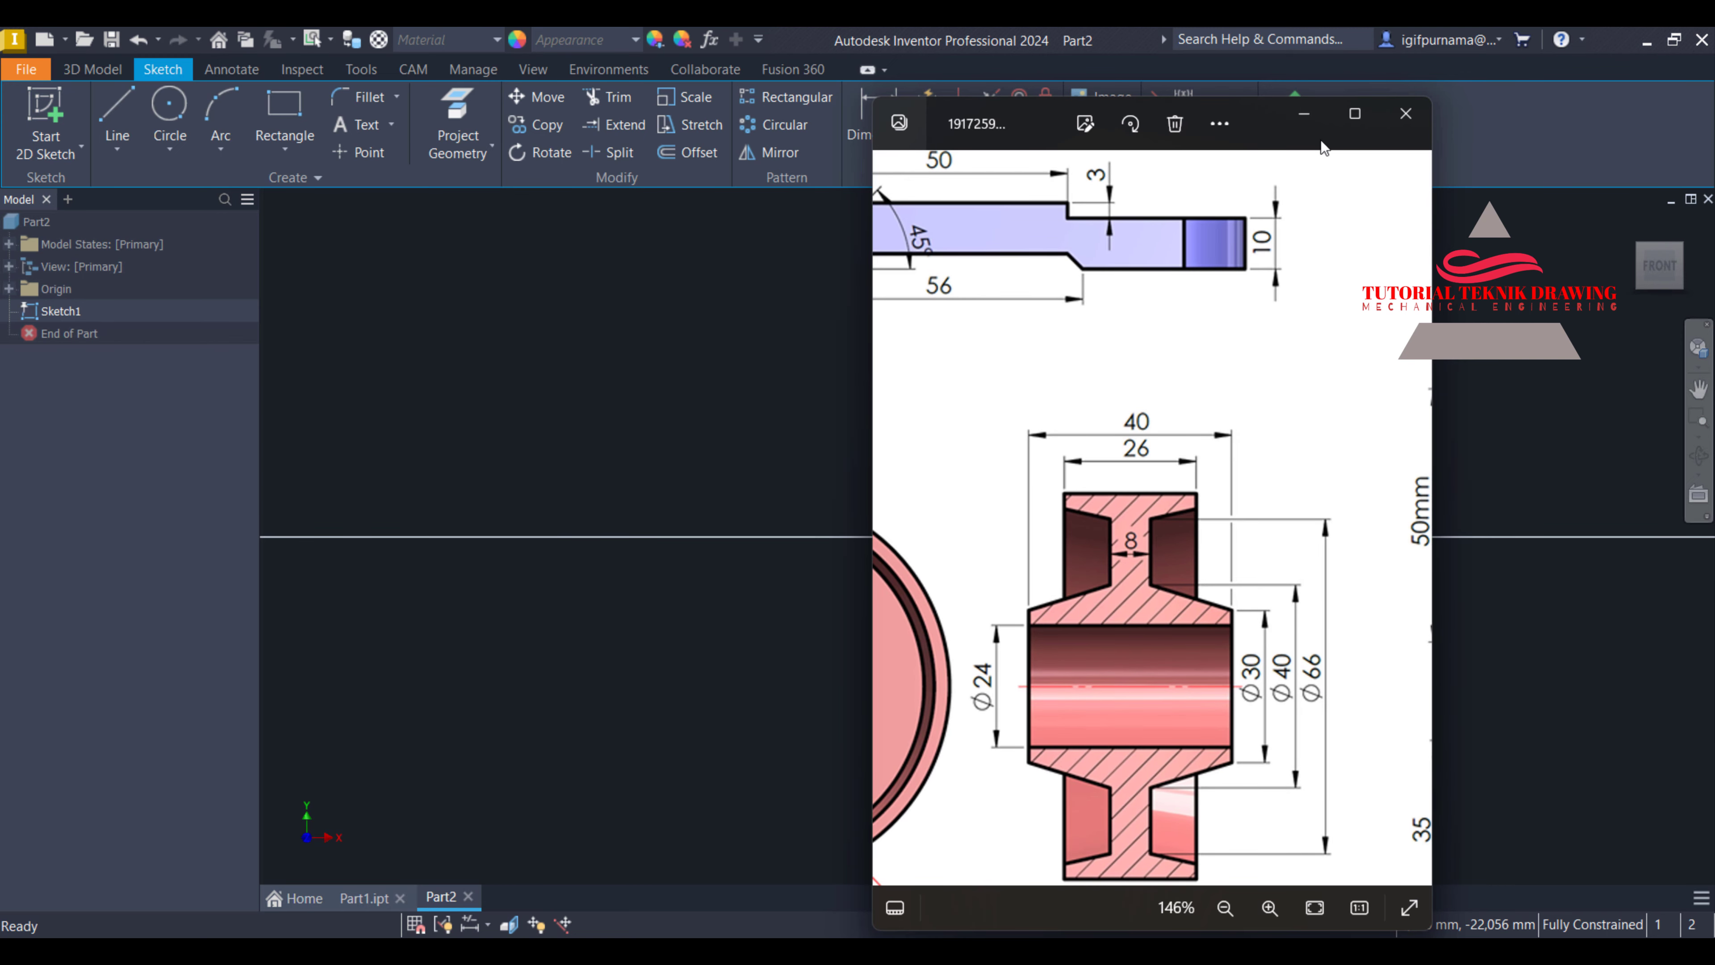
pyautogui.click(1304, 116)
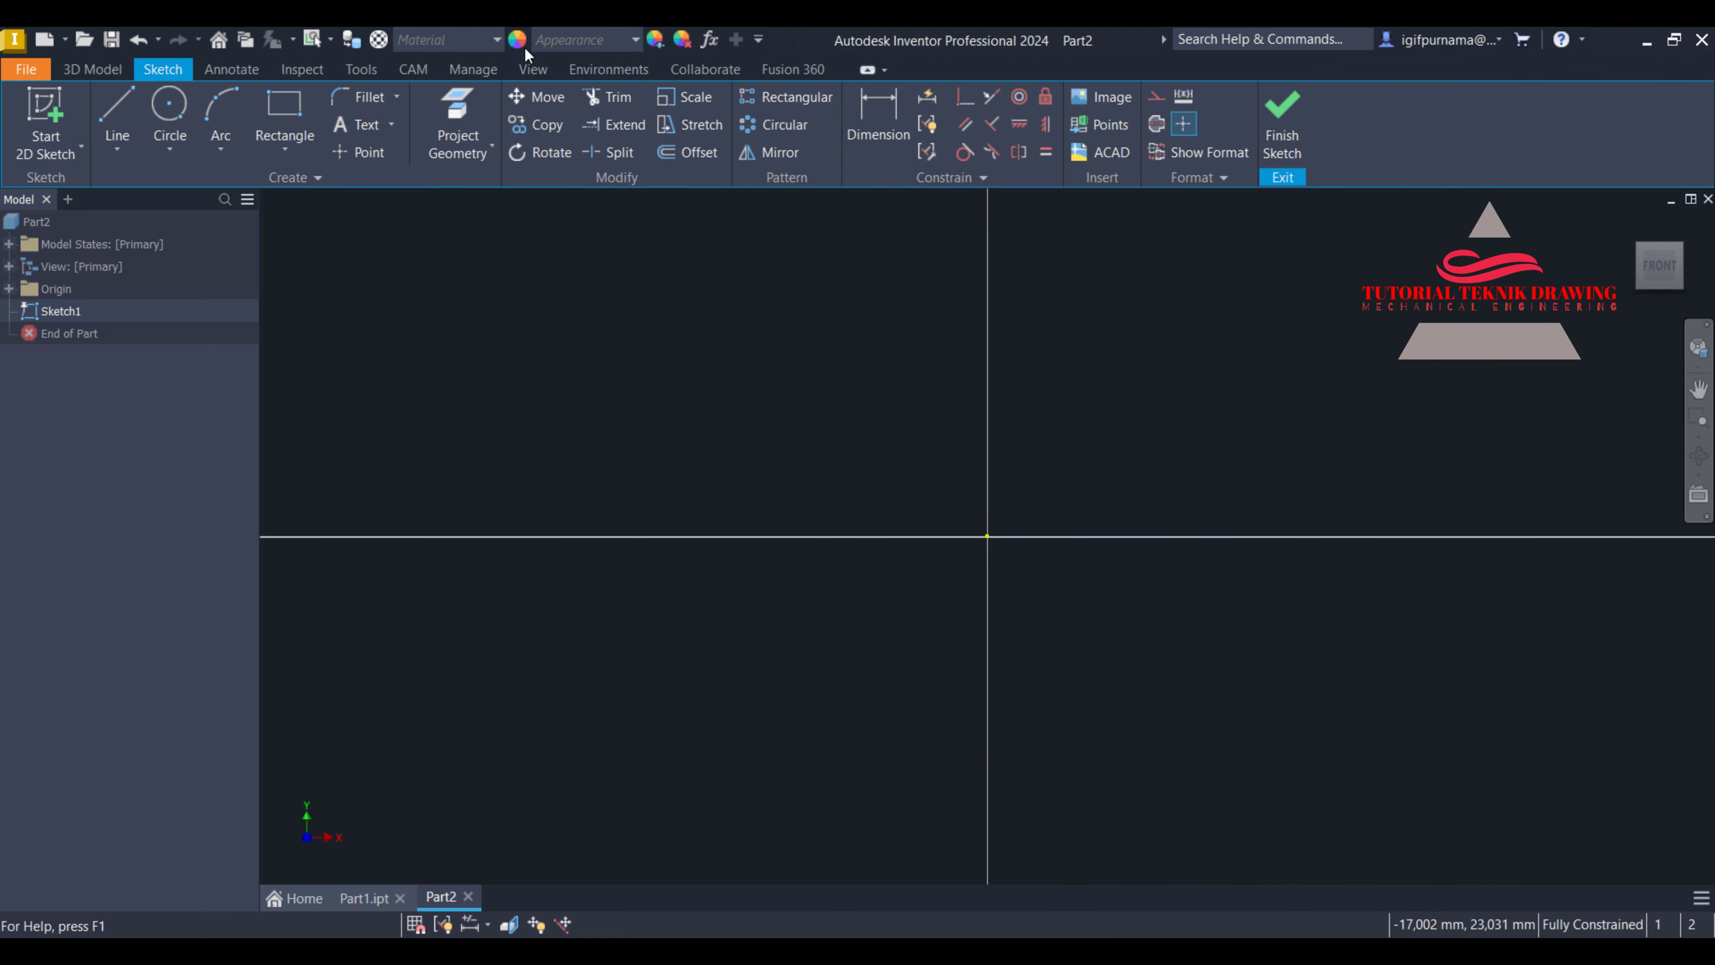
# Sketch half of the roller's section as an open seven-line profile from the vertical axis, its top edge about 15 mm above the origin
pyautogui.click(106, 115)
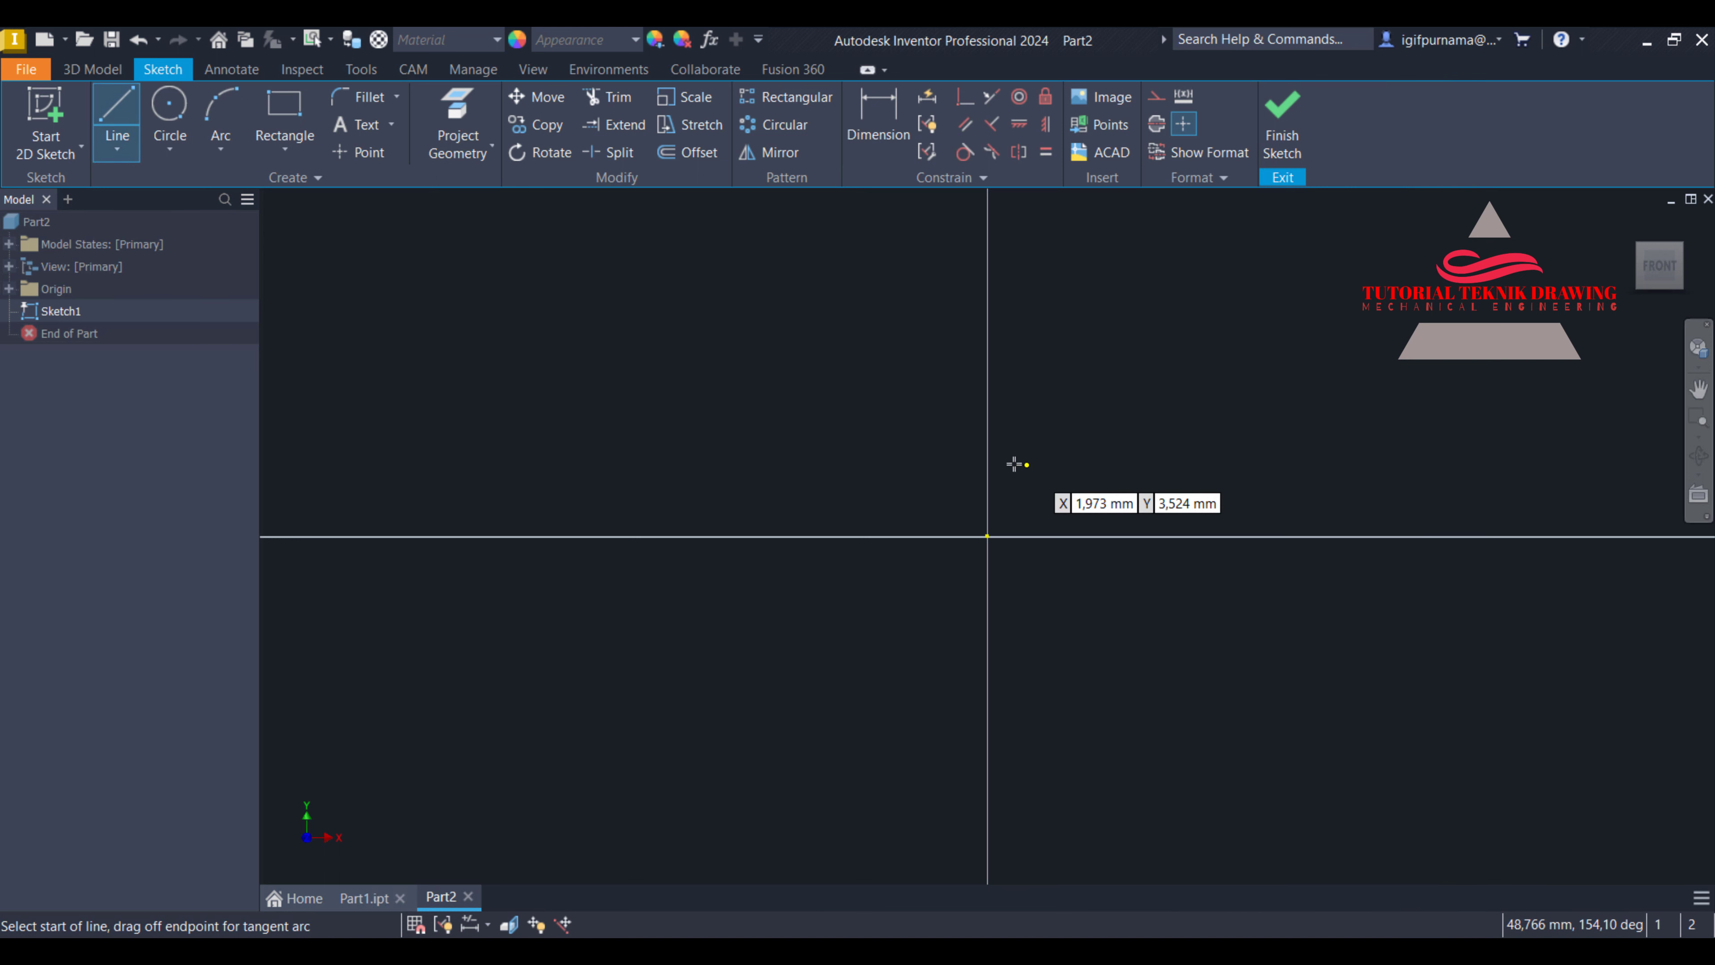
pyautogui.click(986, 443)
pyautogui.click(1198, 443)
pyautogui.click(1172, 408)
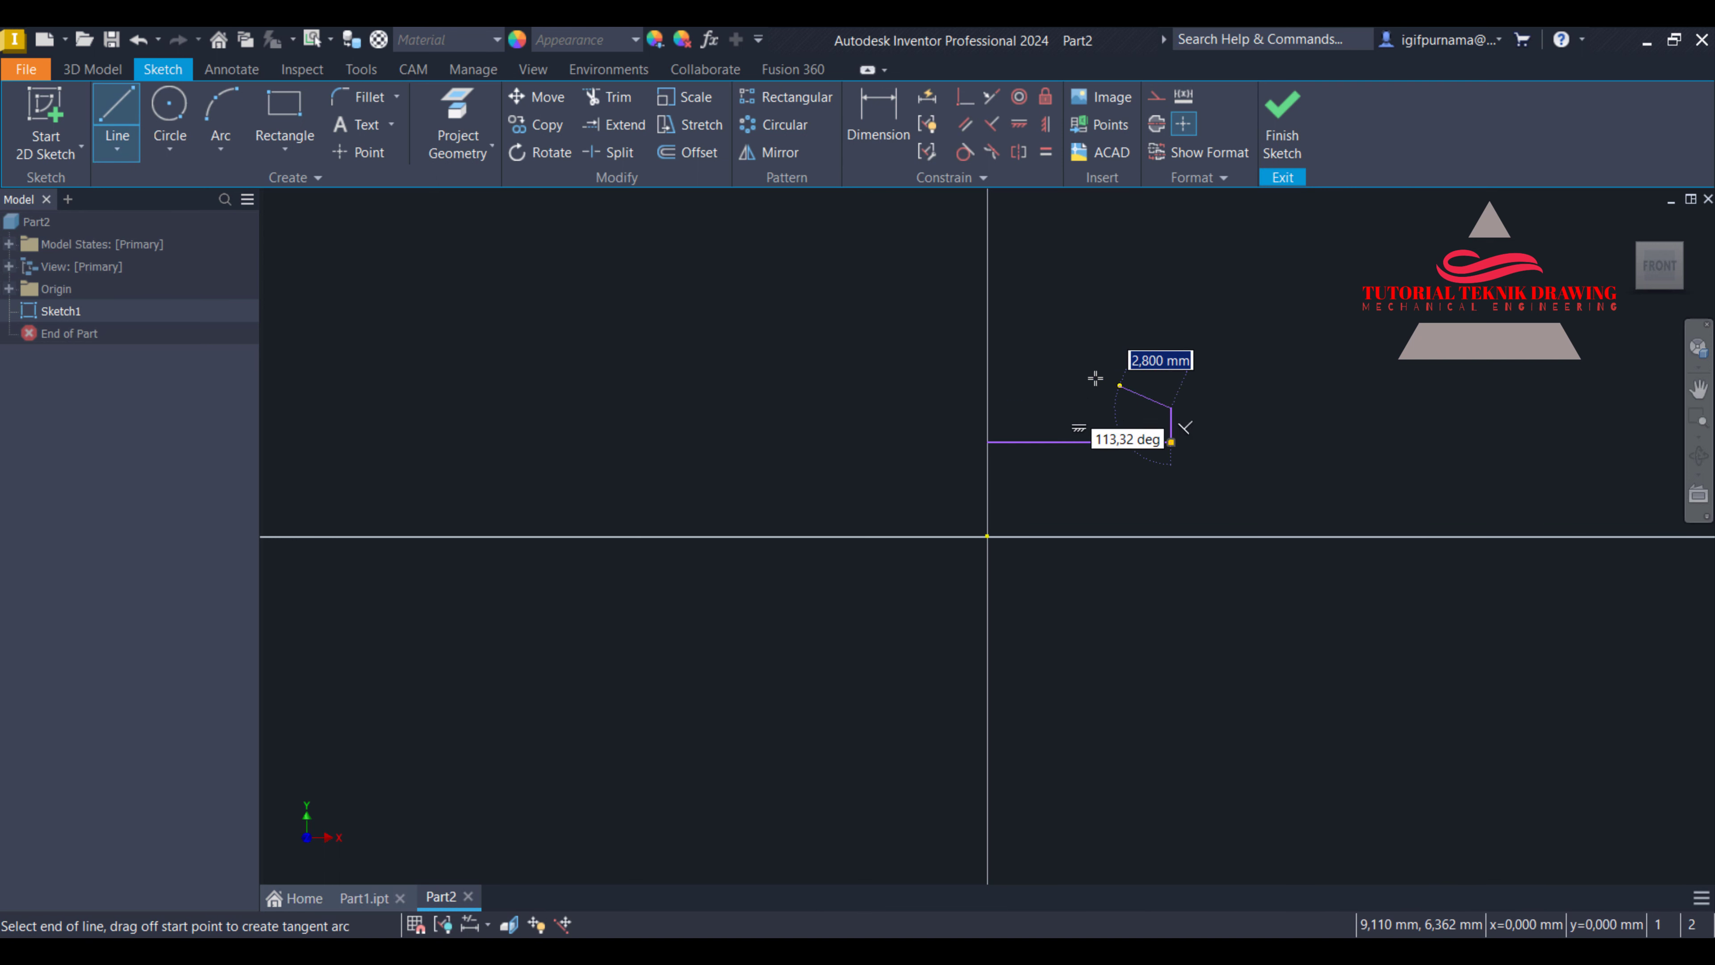
pyautogui.click(1070, 372)
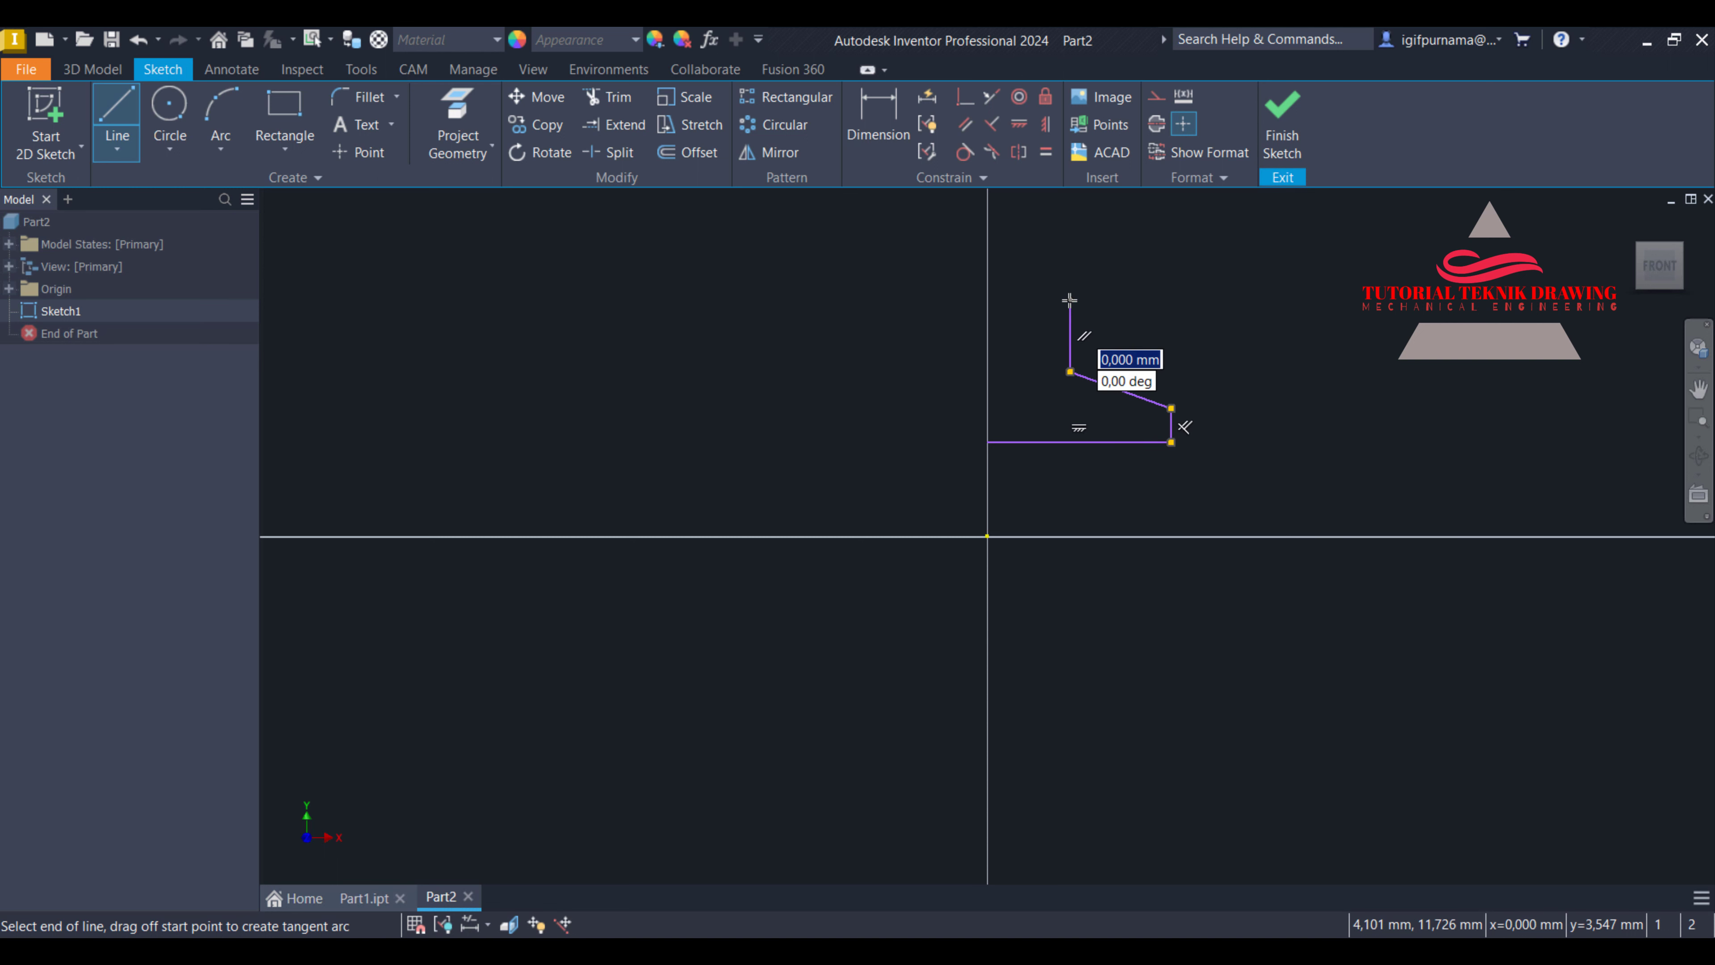
pyautogui.click(1070, 299)
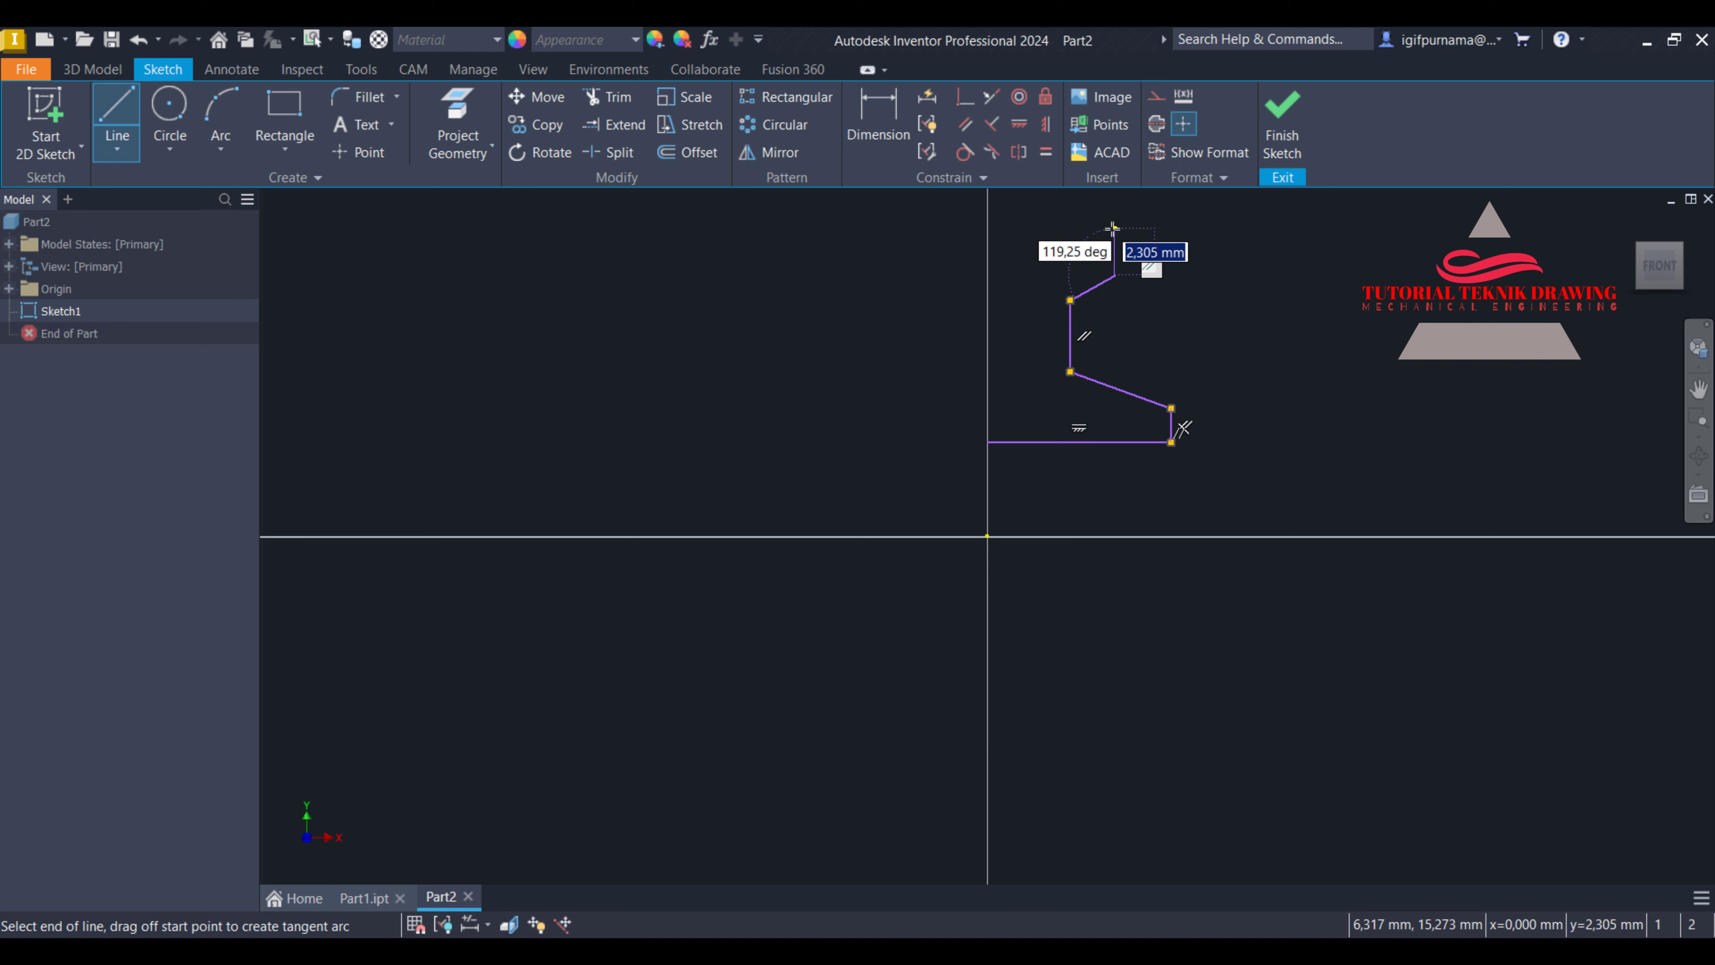
pyautogui.click(1110, 237)
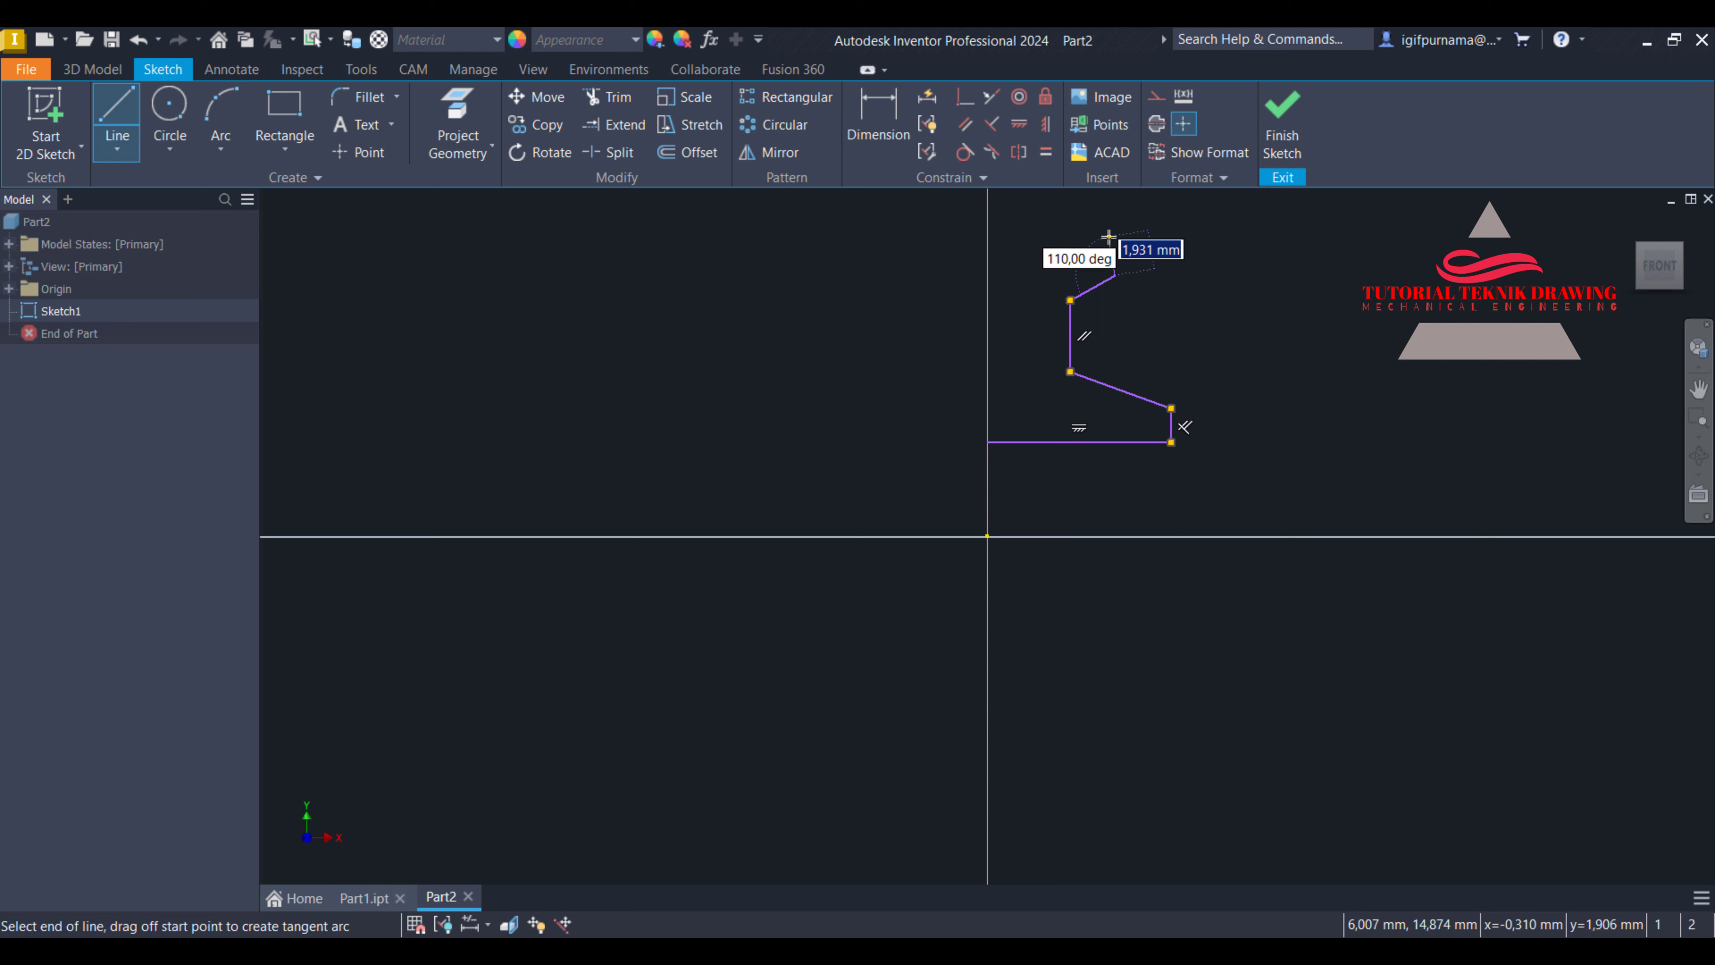
pyautogui.click(987, 235)
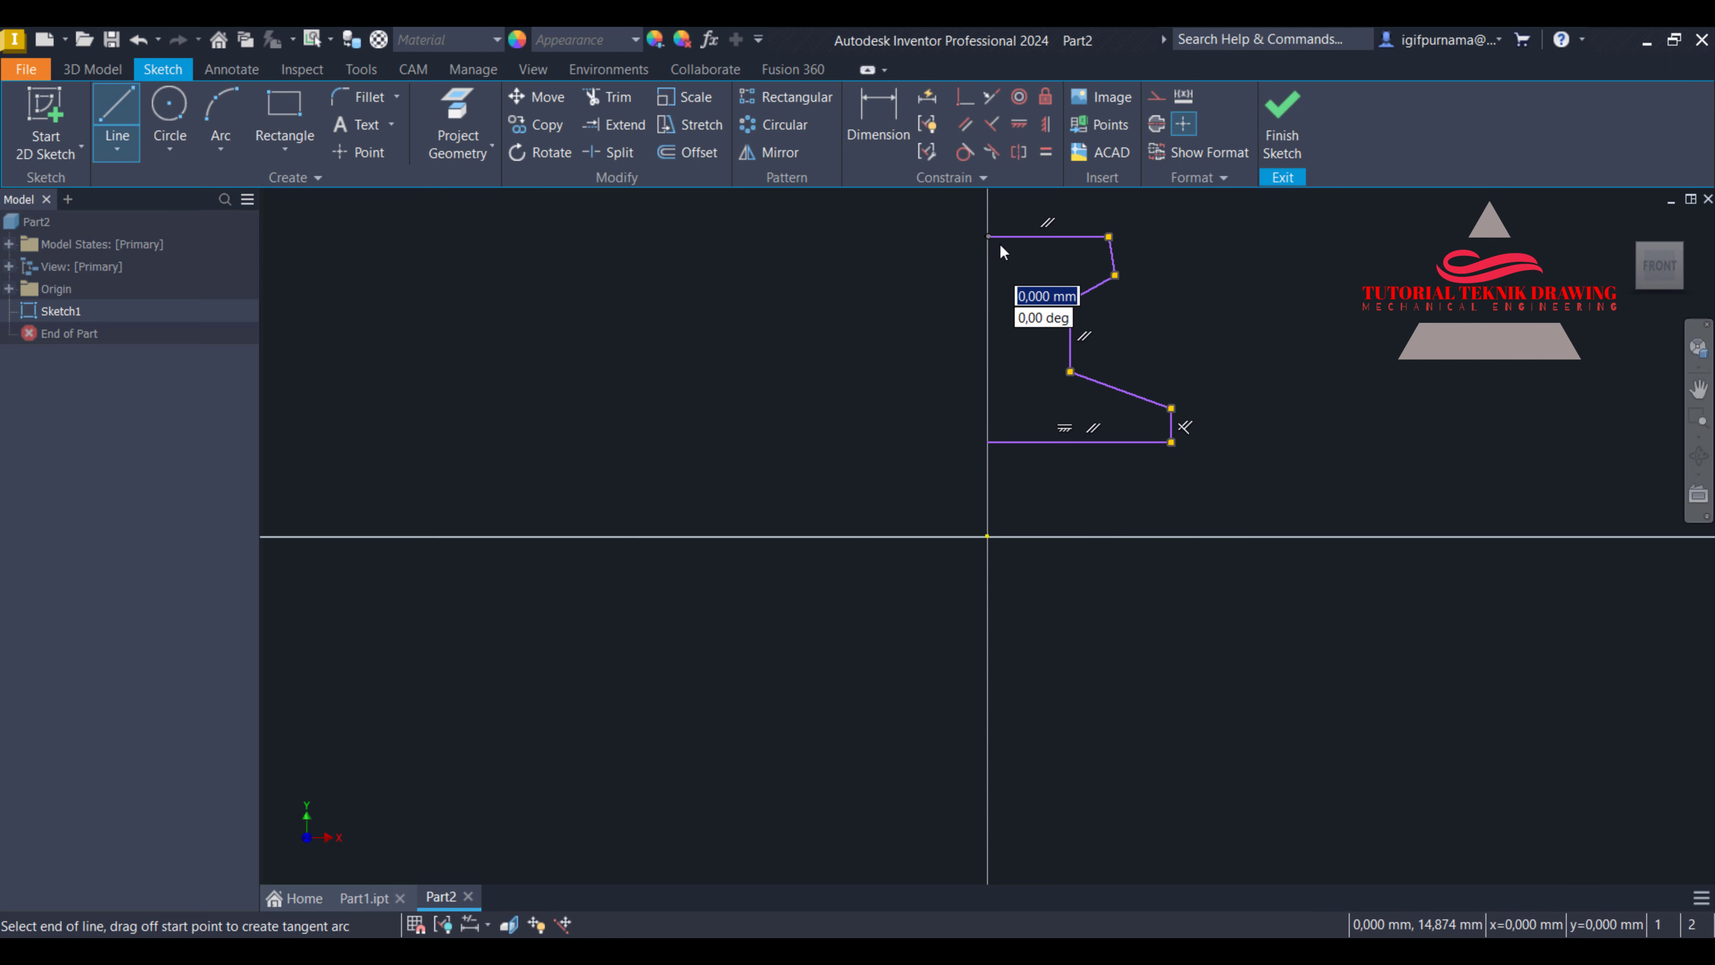
pyautogui.press('Escape')
# Constrain the profile's short upper outer edge to vertical, and try the same constraint on the lower outer edge and the web edge
pyautogui.scroll(3, 1090, 254)
pyautogui.click(1140, 250)
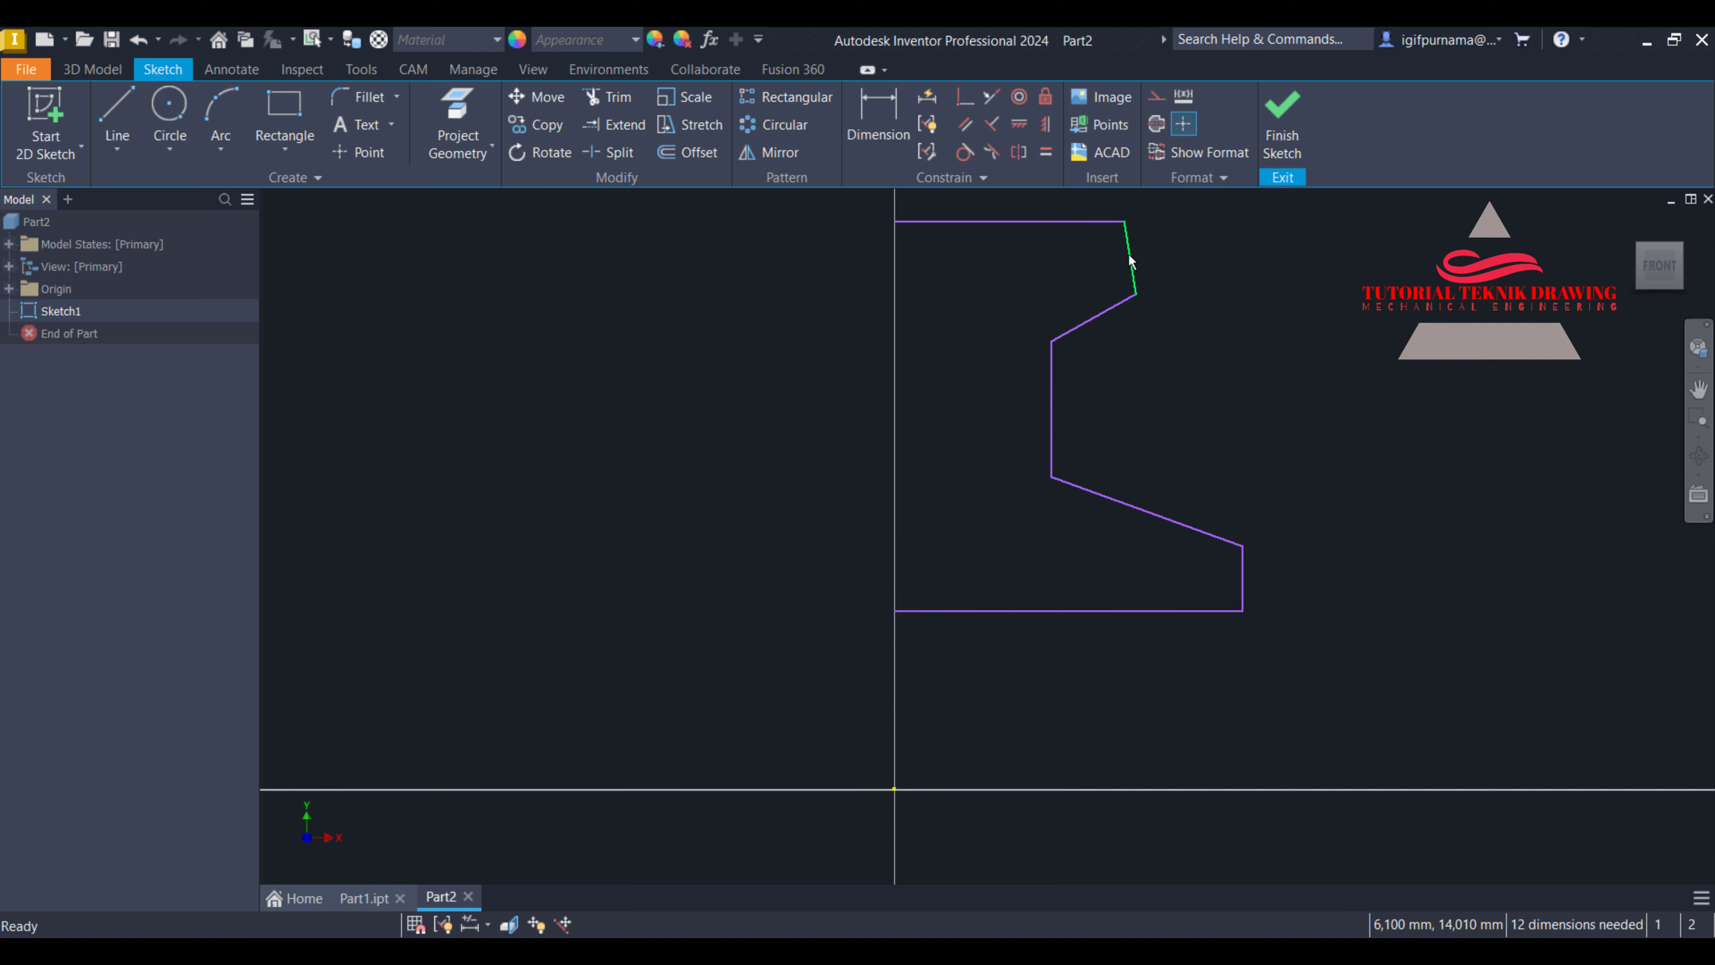
pyautogui.click(1045, 124)
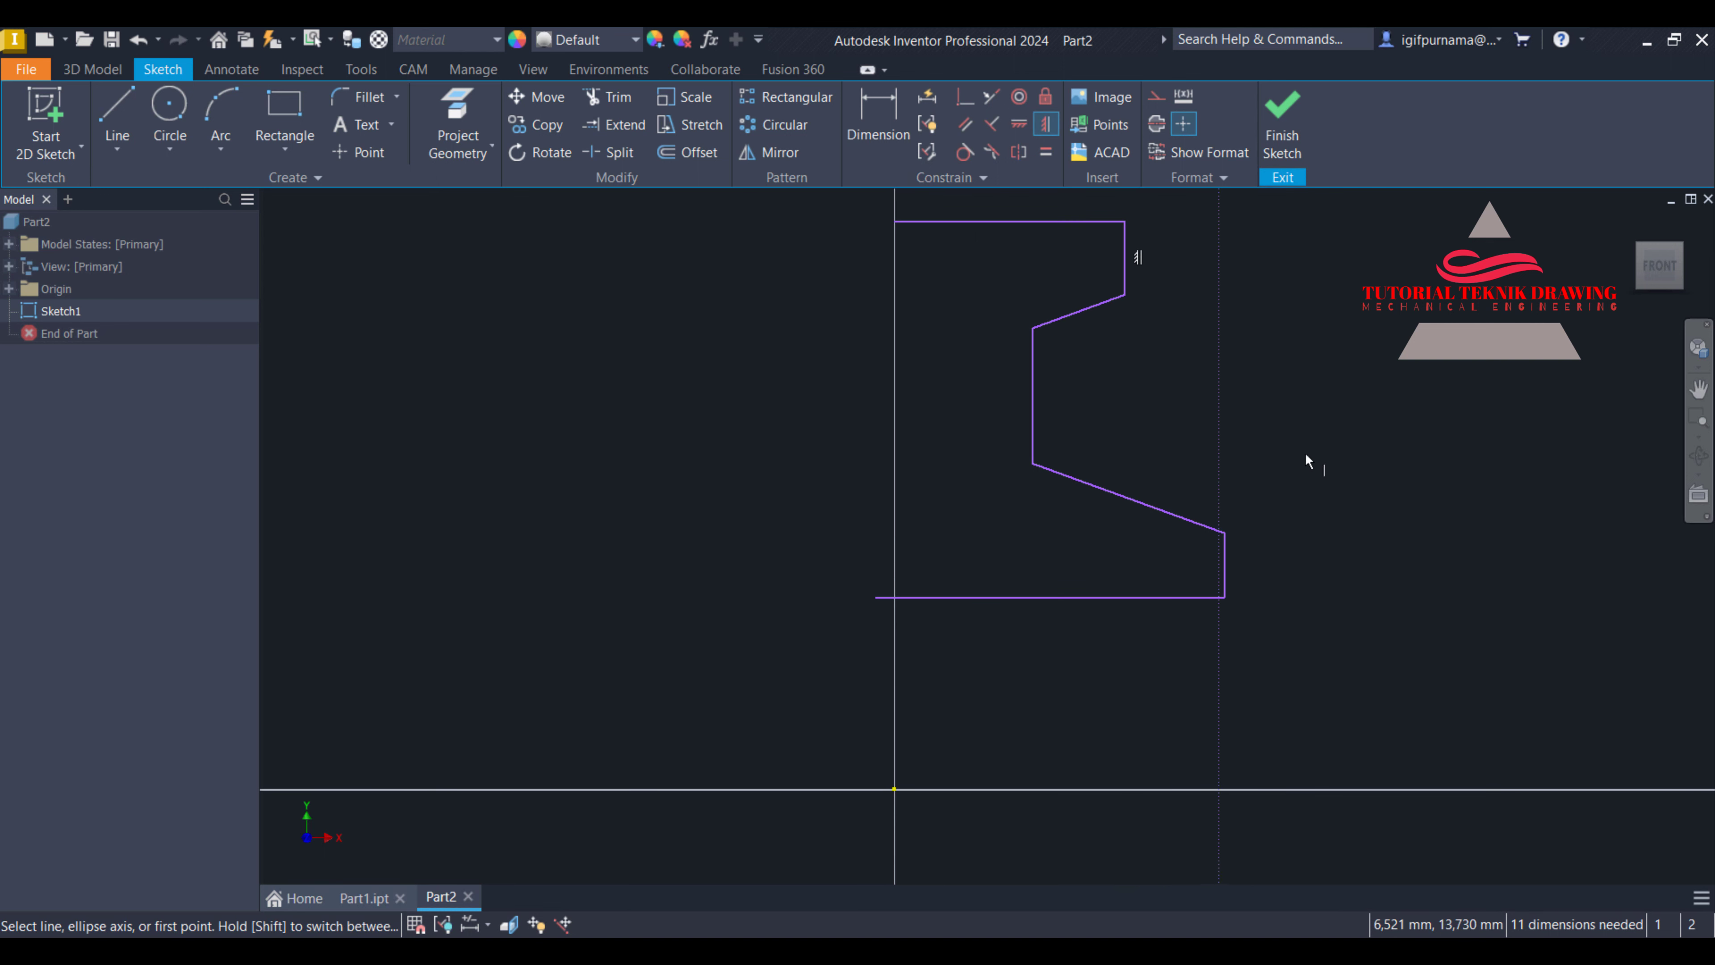
pyautogui.click(1224, 562)
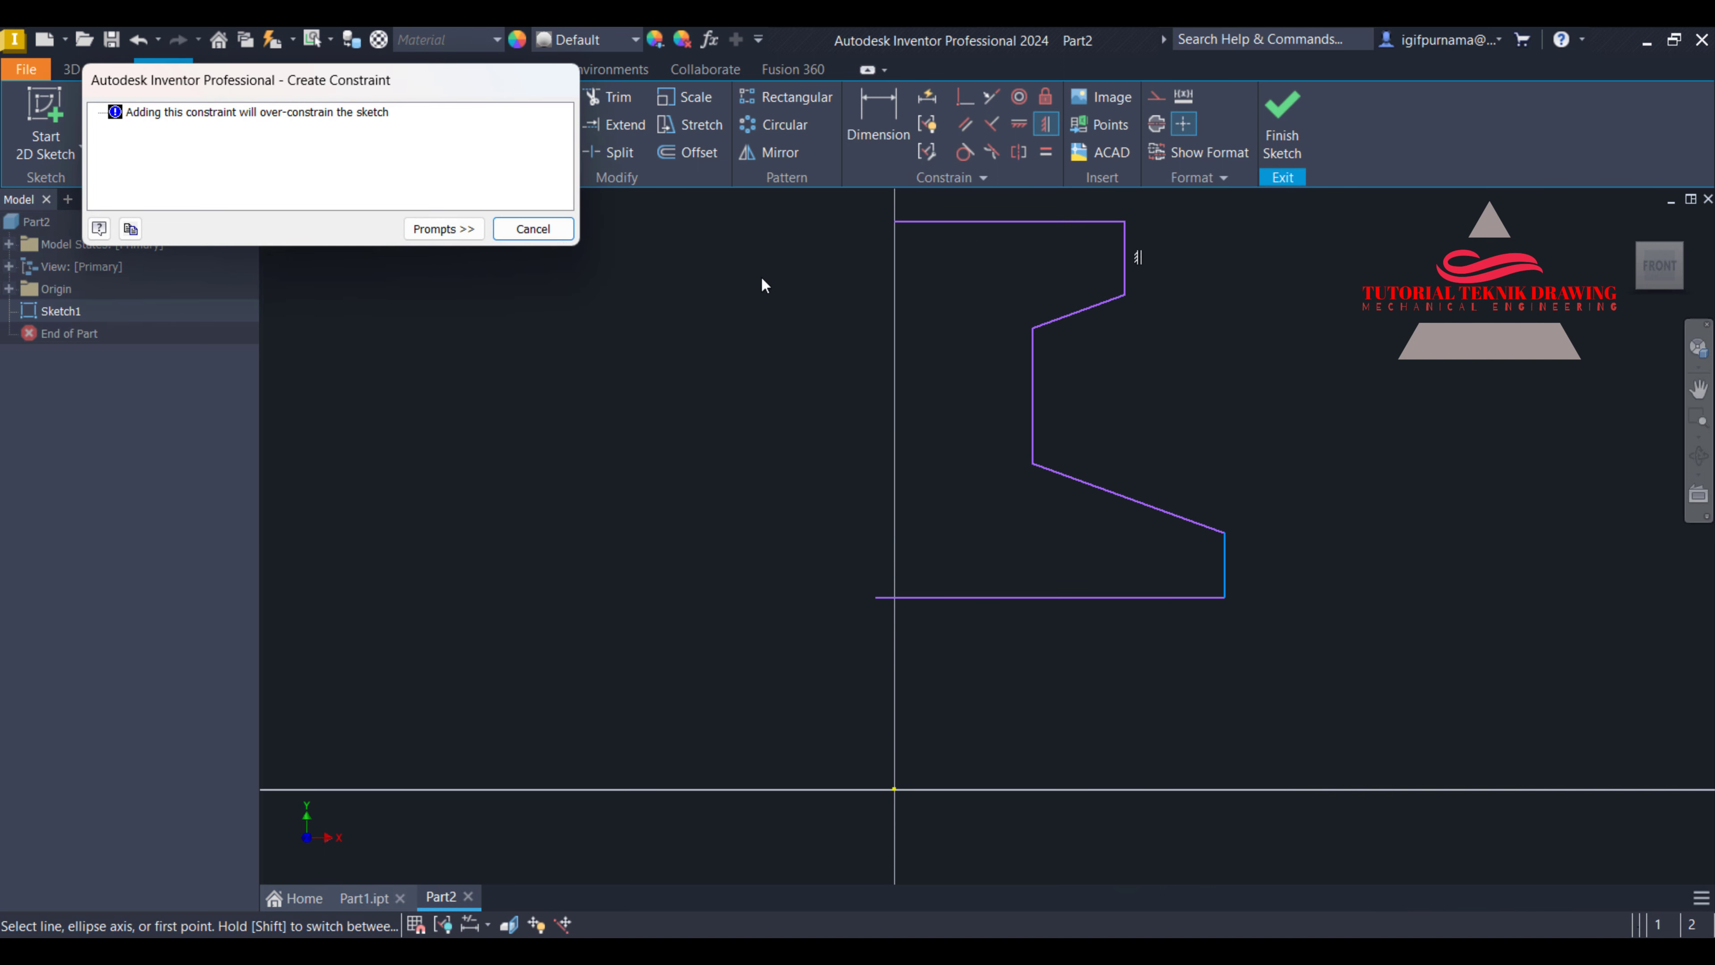
pyautogui.click(532, 229)
pyautogui.click(1033, 389)
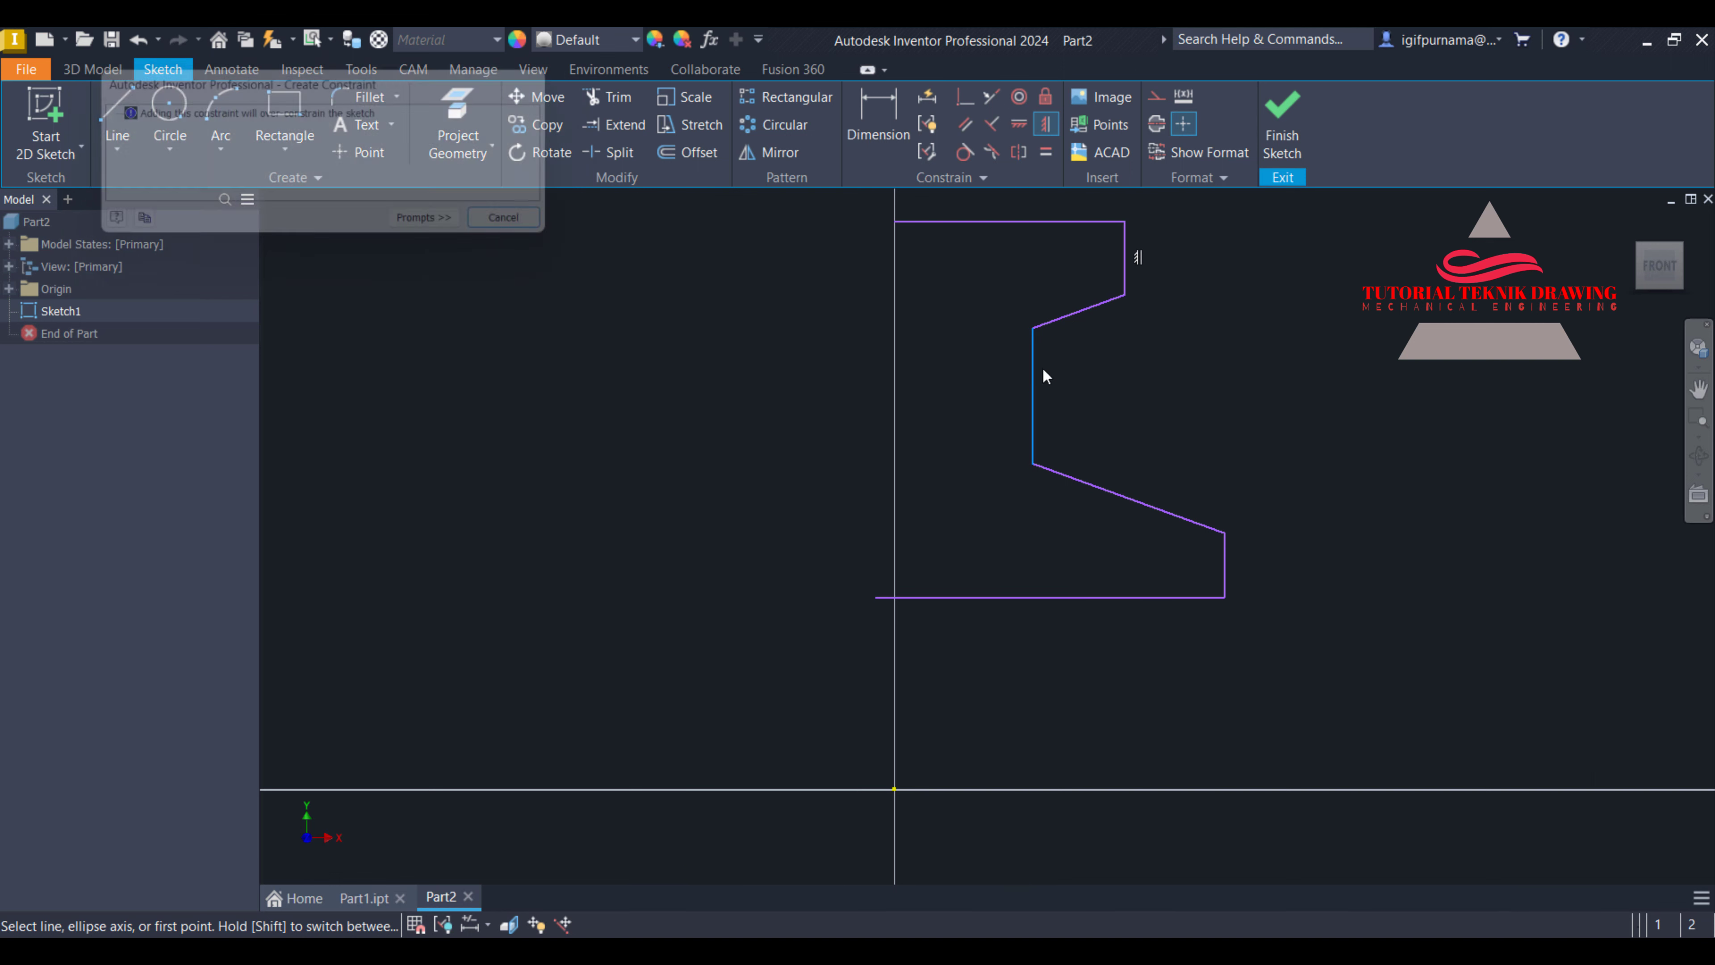
pyautogui.press('Escape')
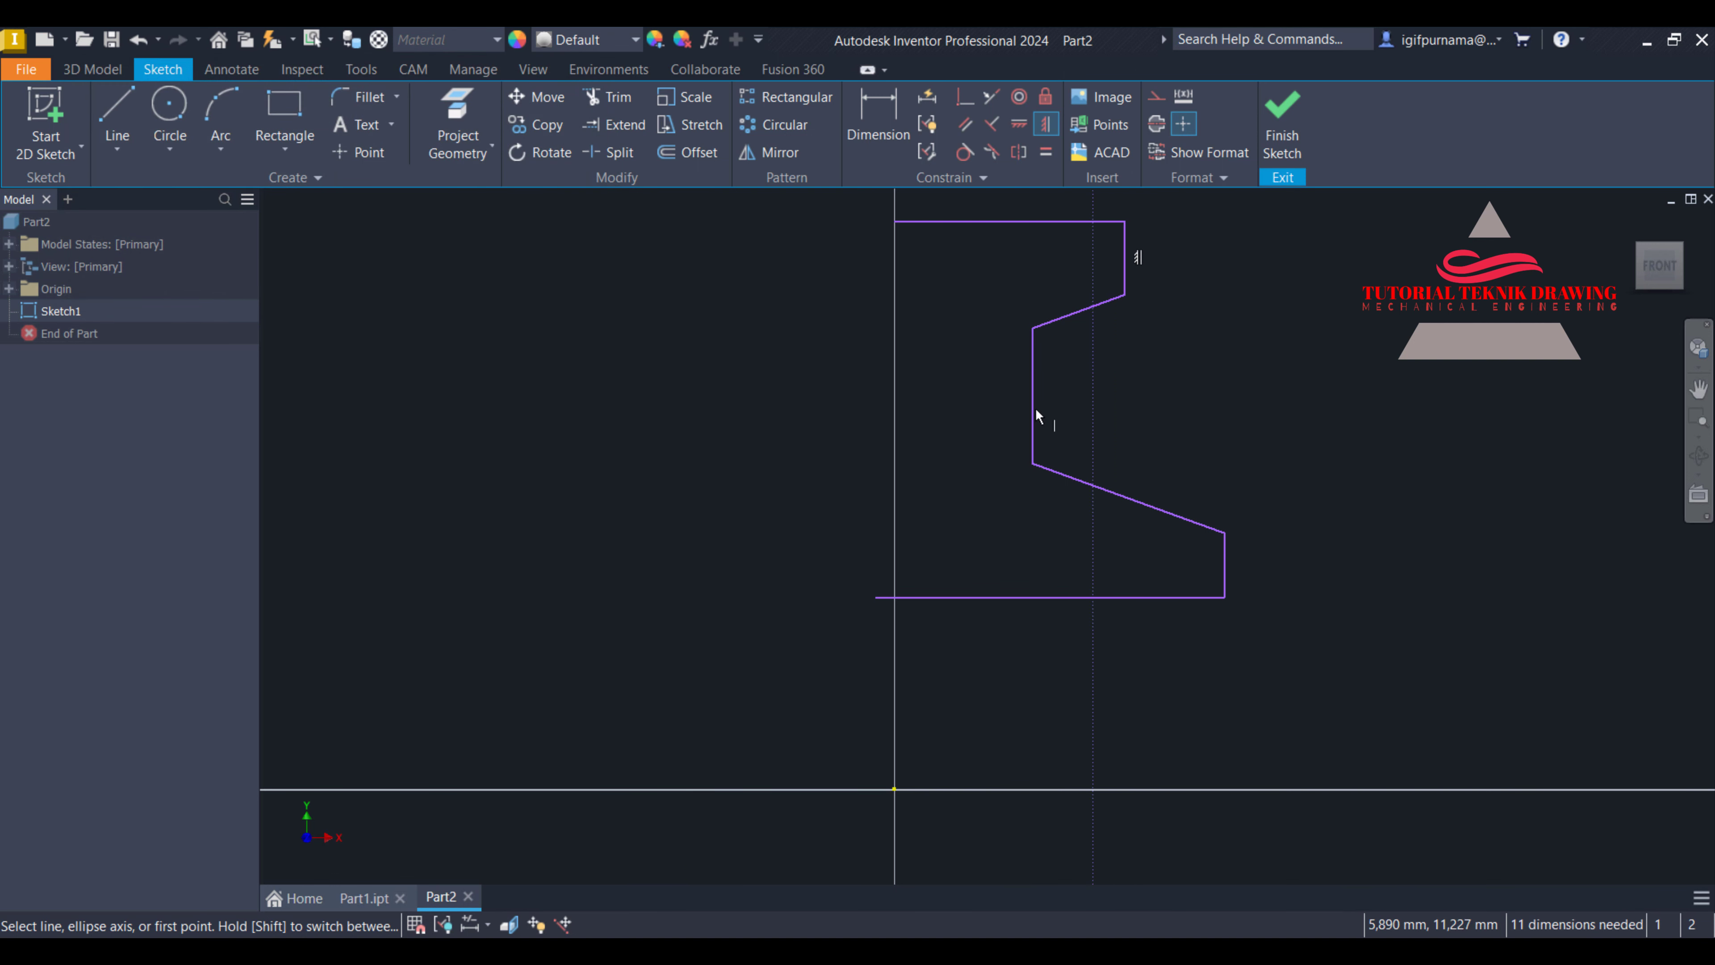
# Consult the roller section drawing and dimension the lower outer edge 20 mm horizontally from the origin
pyautogui.scroll(-2, 890, 409)
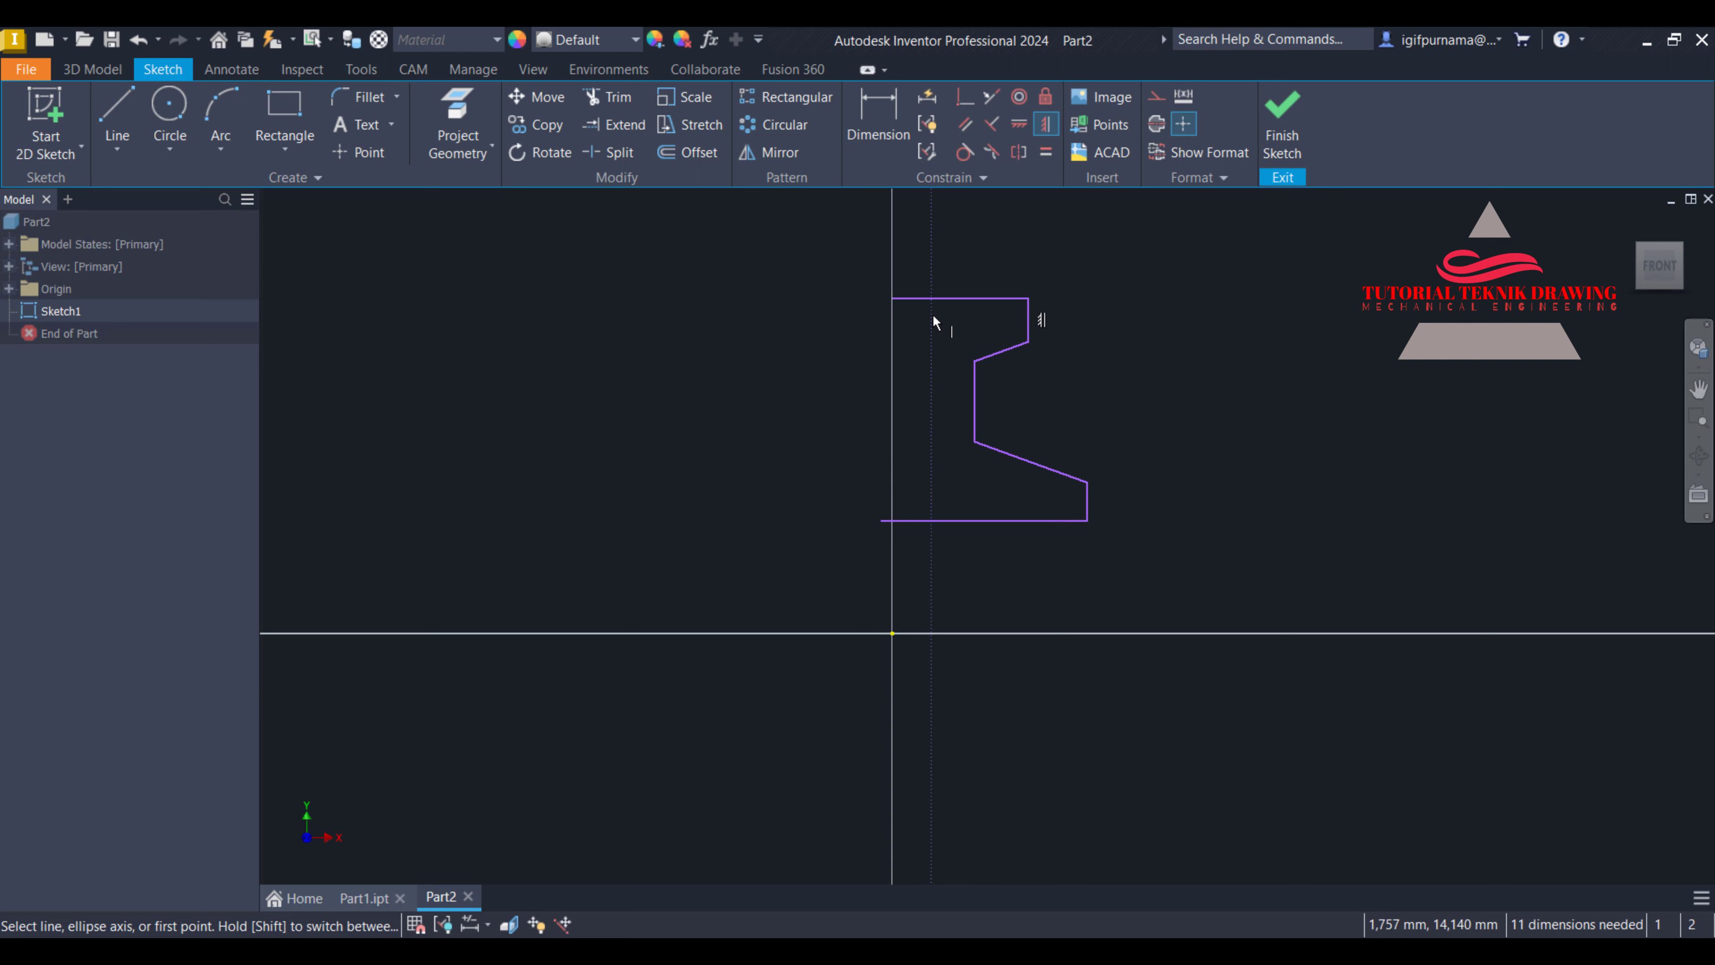
pyautogui.hotkey('alt', 'Tab')
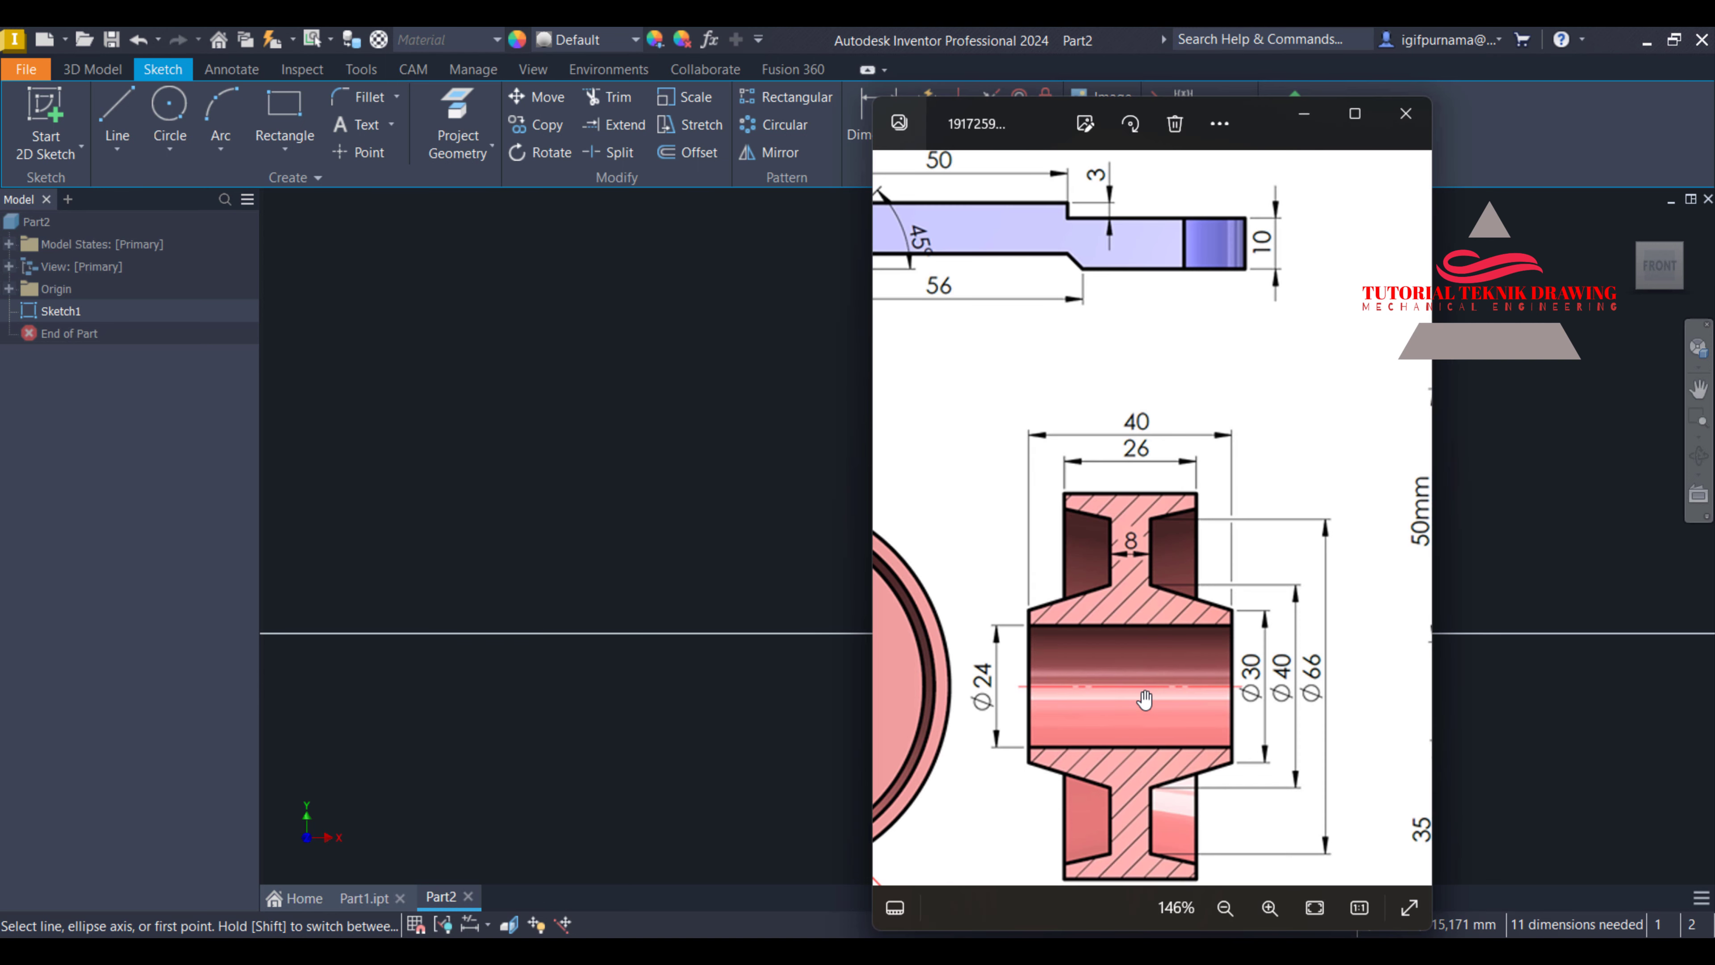
pyautogui.scroll(1, 1177, 731)
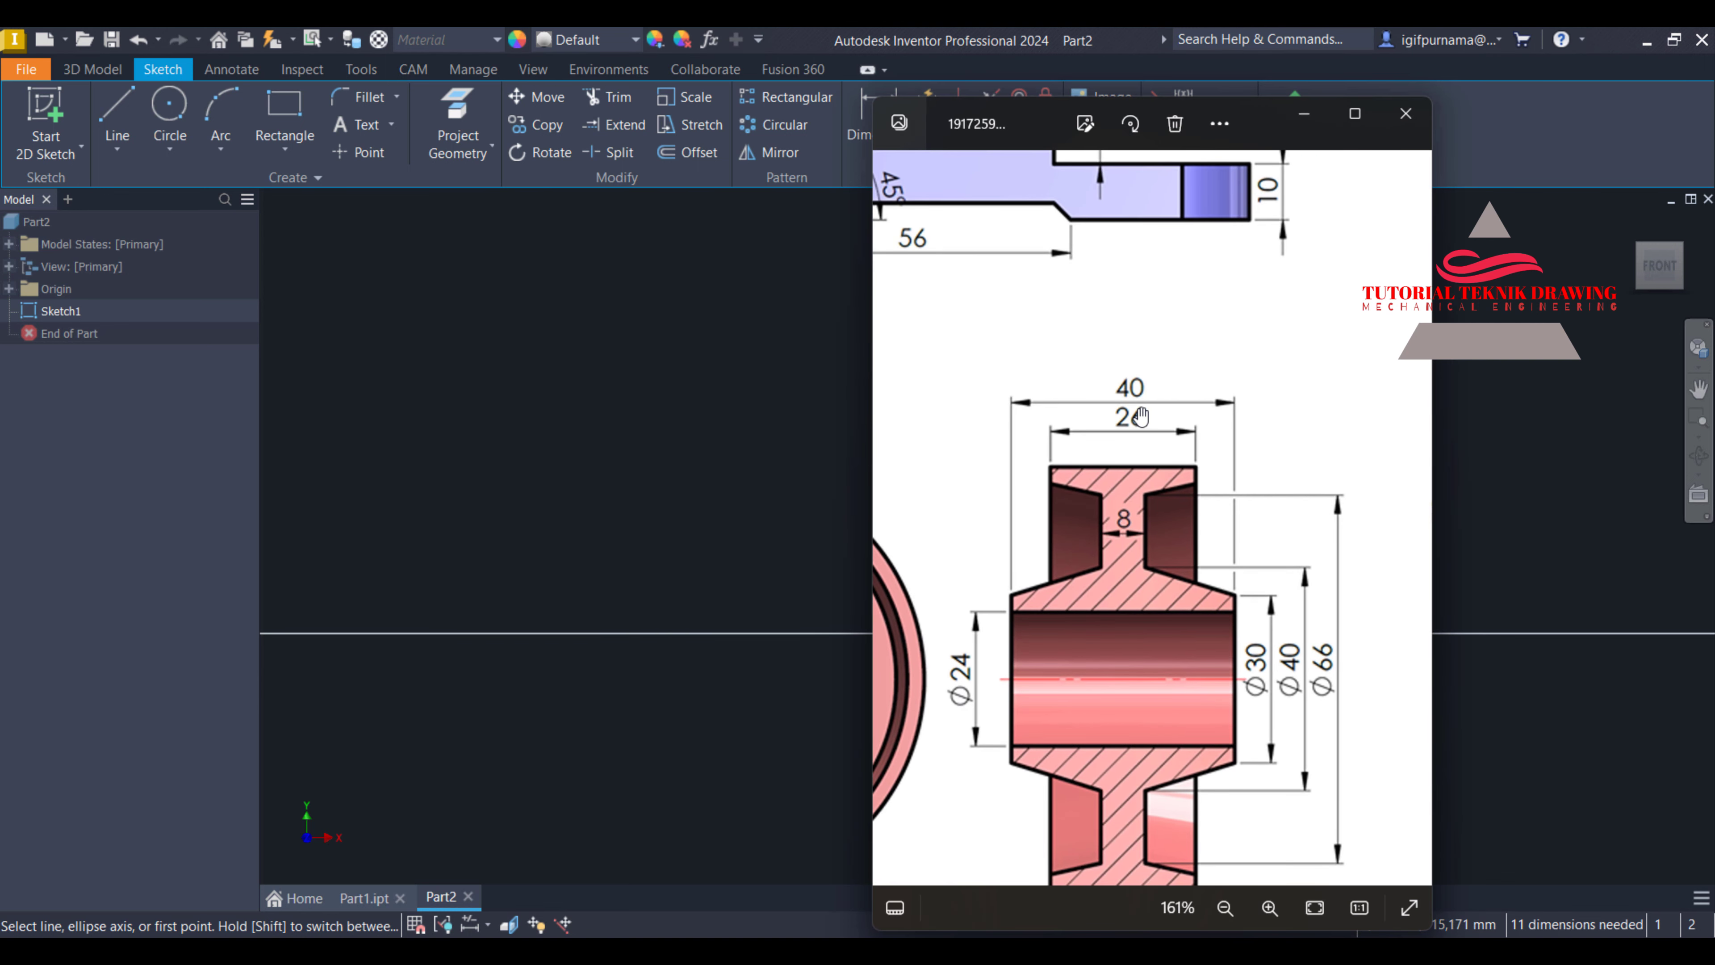
pyautogui.click(1287, 125)
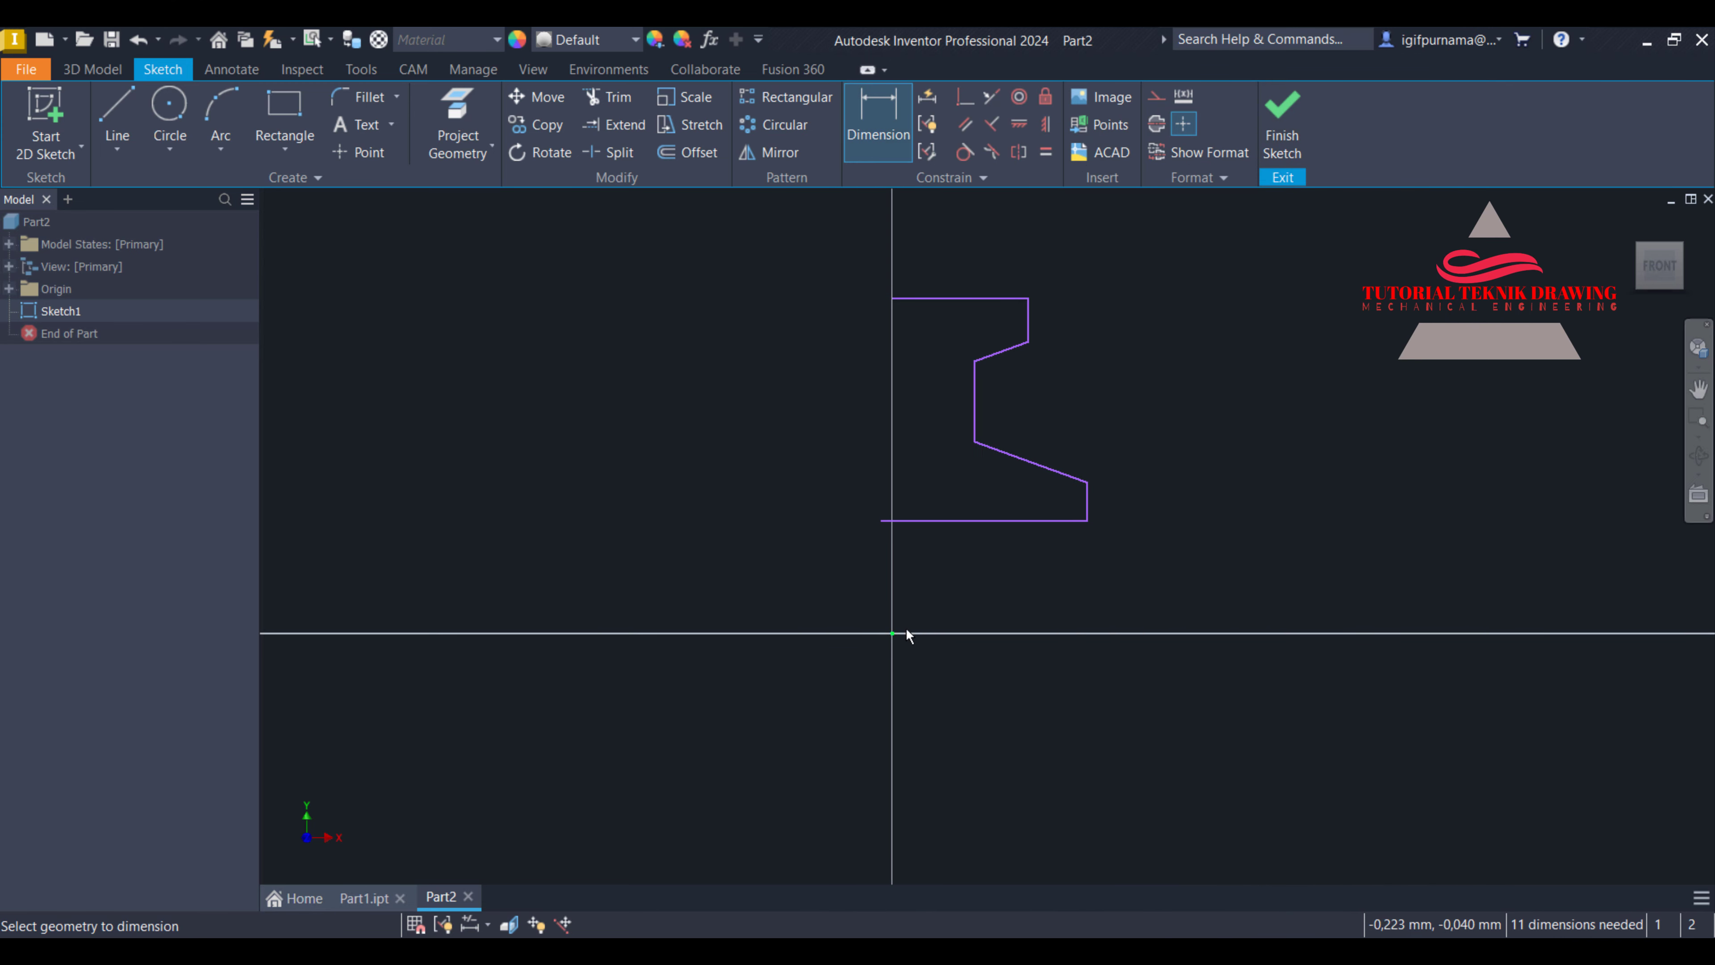
pyautogui.click(1086, 521)
pyautogui.click(893, 633)
pyautogui.click(1019, 695)
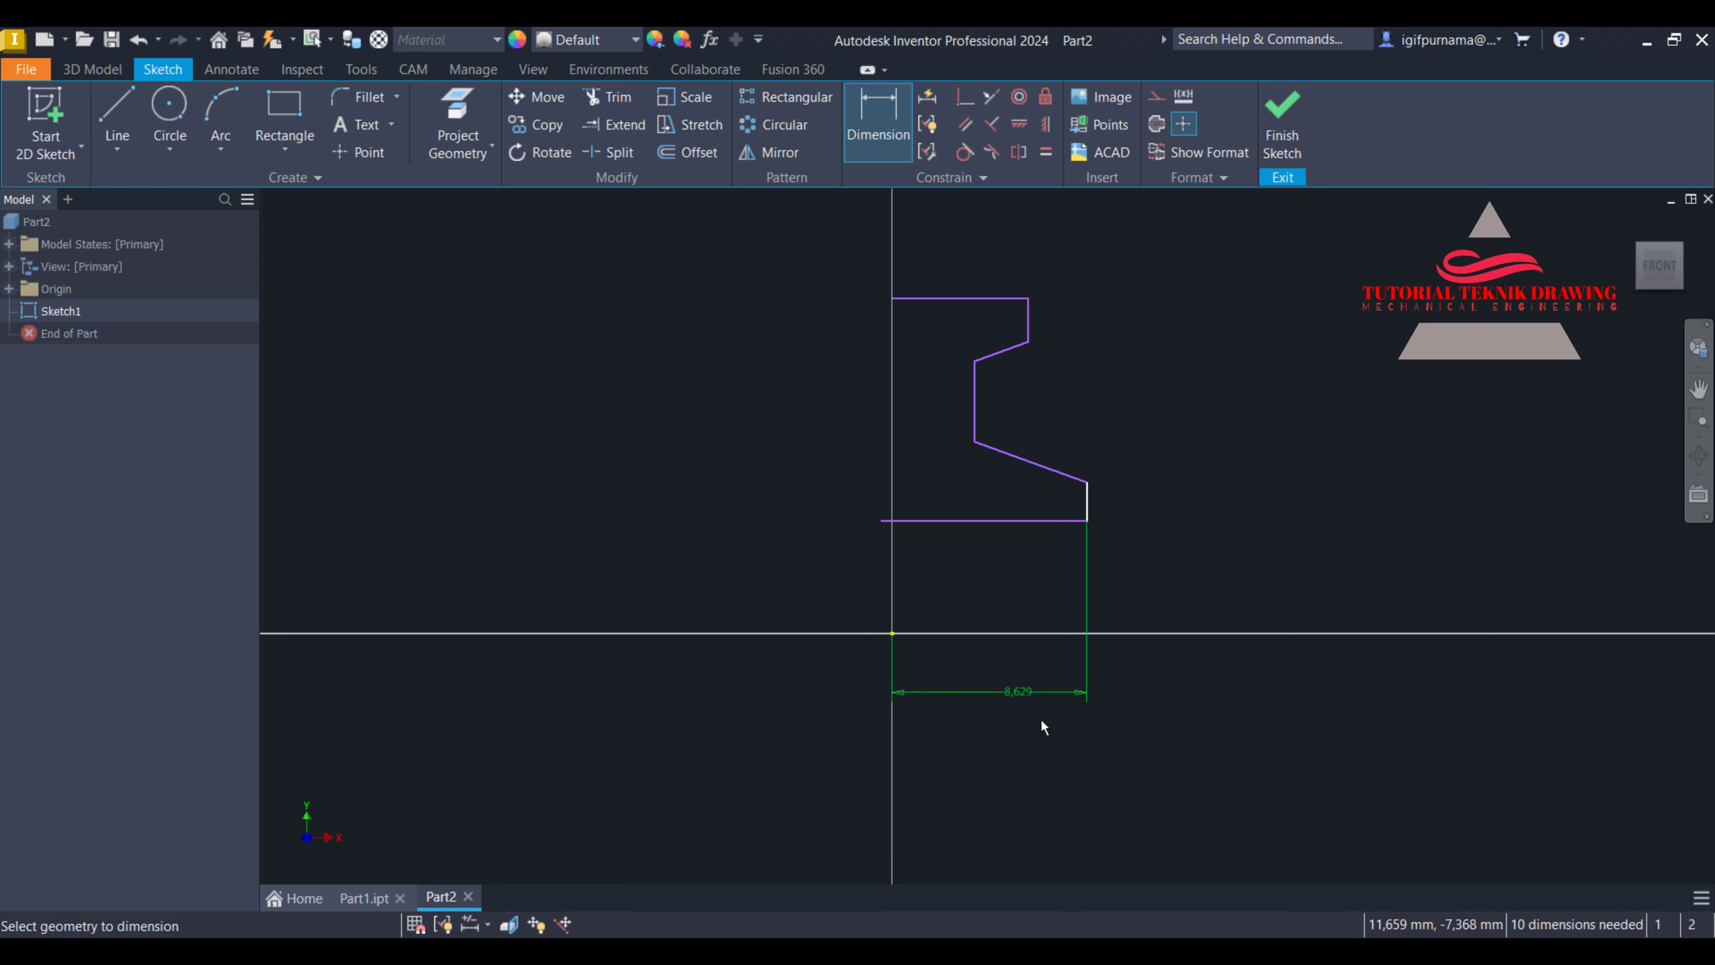
pyautogui.doubleClick(1026, 691)
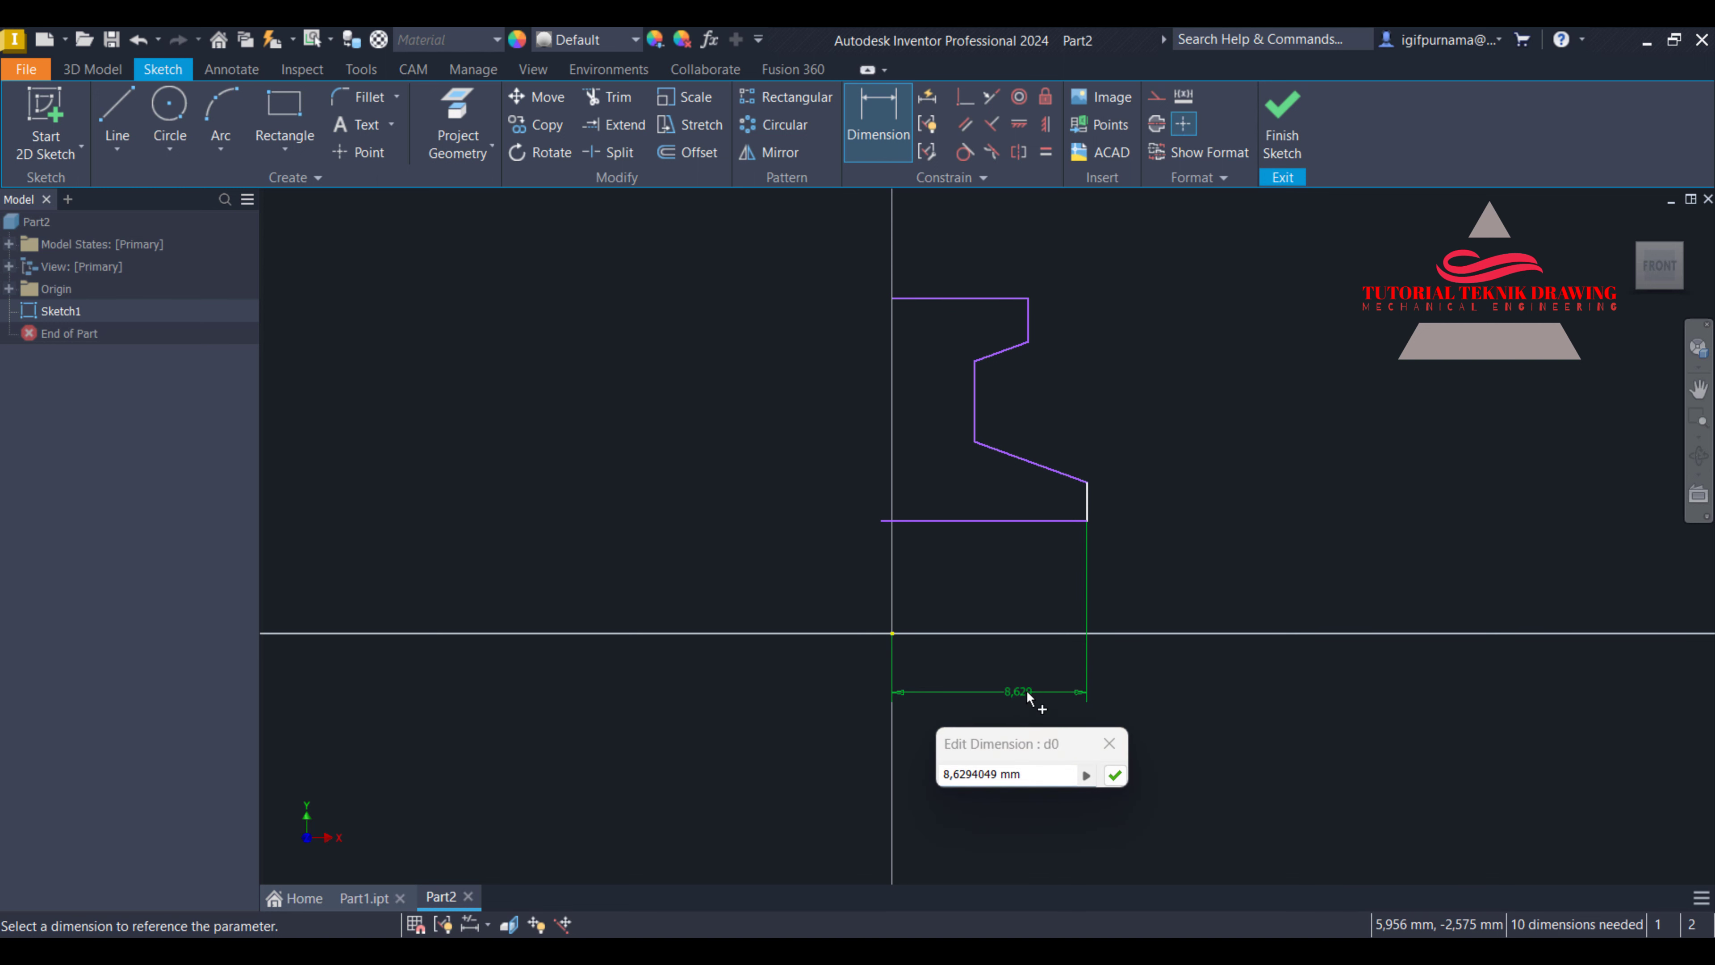
pyautogui.click(1037, 772)
pyautogui.write('20')
pyautogui.press('Return')
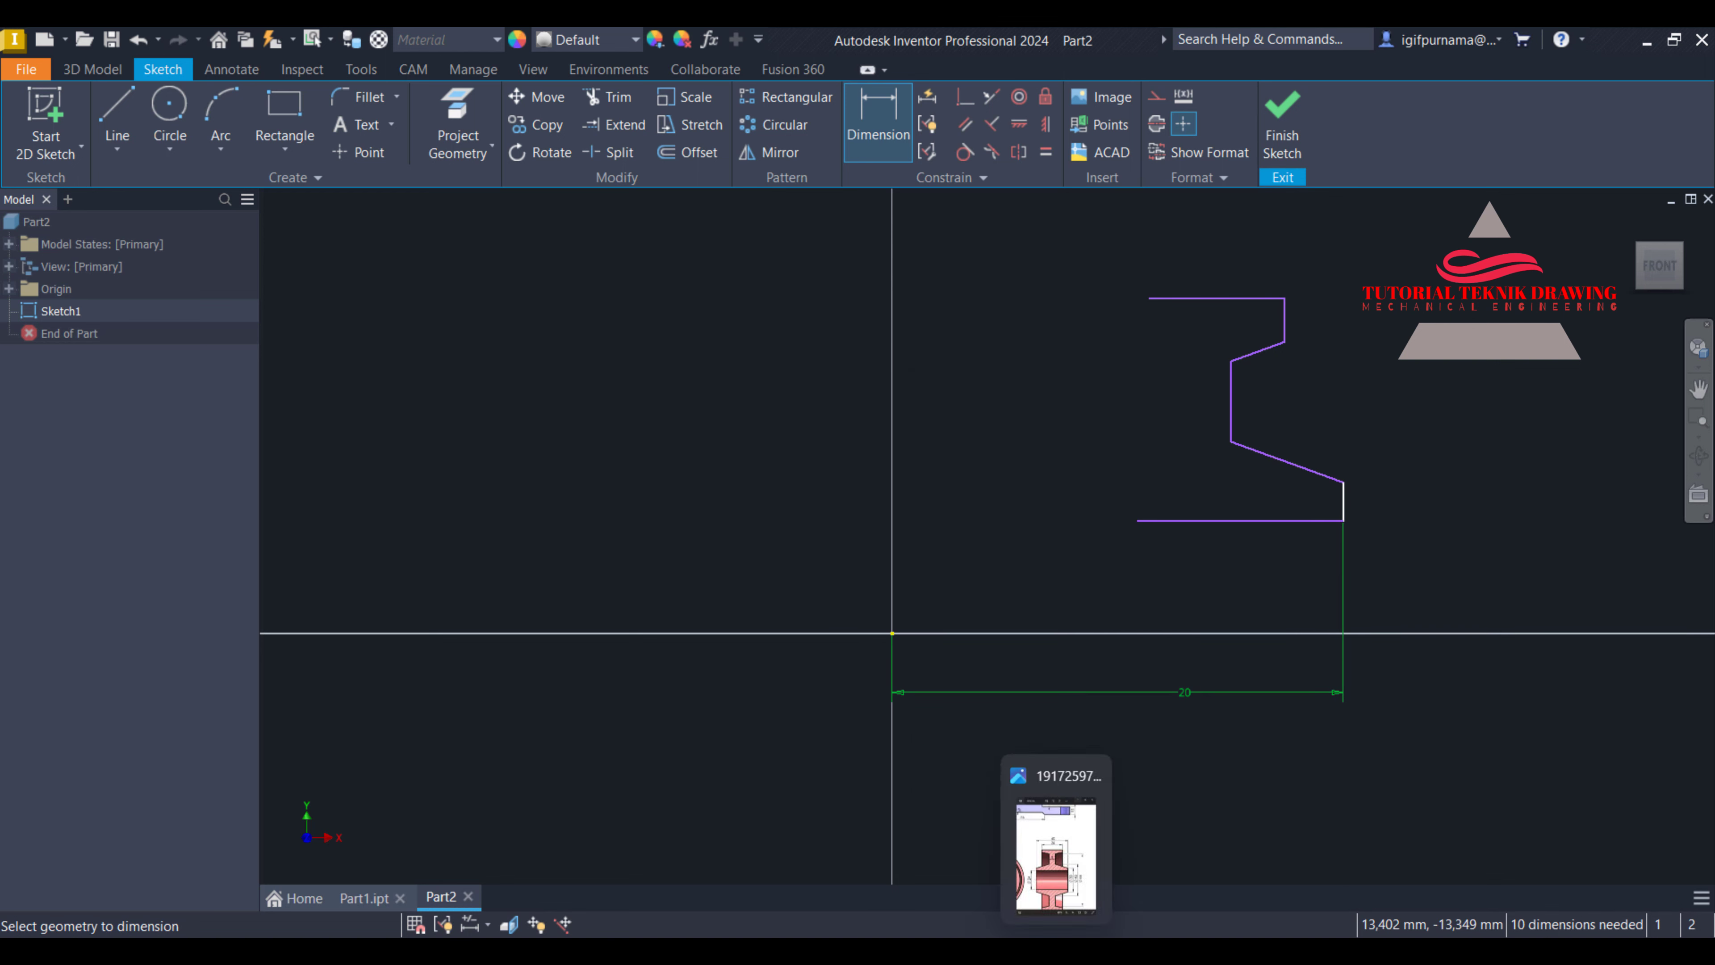
# Check the hub diameters in the reference drawing and dimension the lower outer edge's upper endpoint 15 mm above the origin
pyautogui.click(1055, 953)
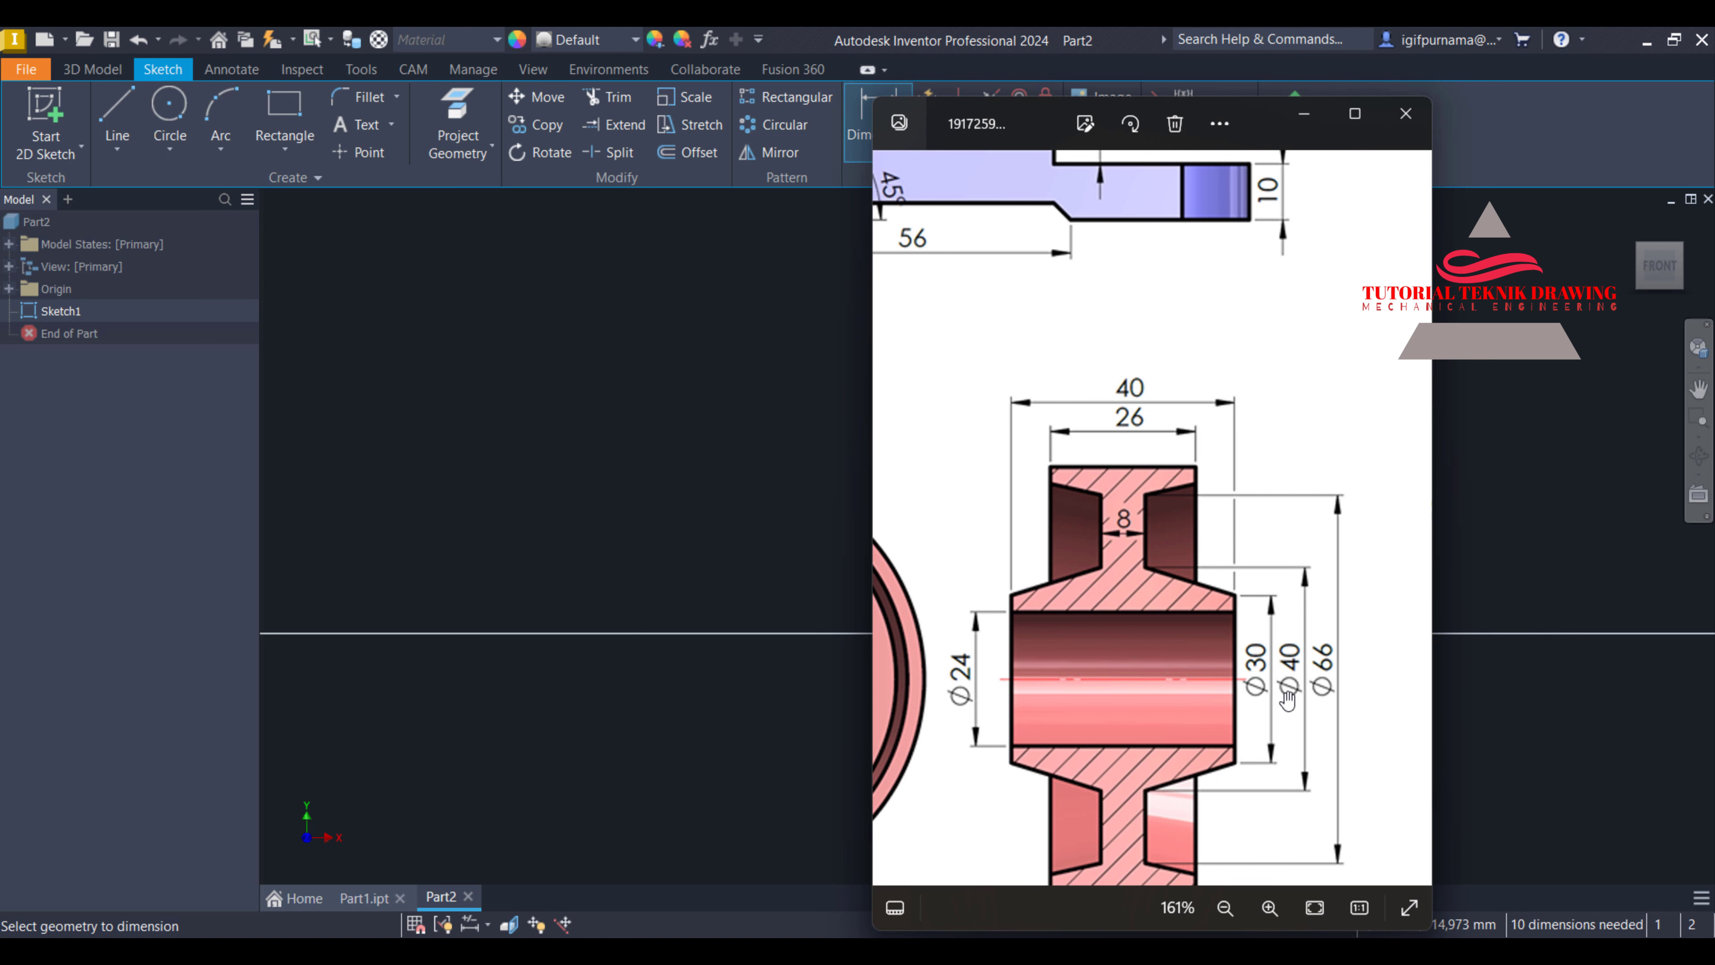
pyautogui.scroll(1, 1287, 700)
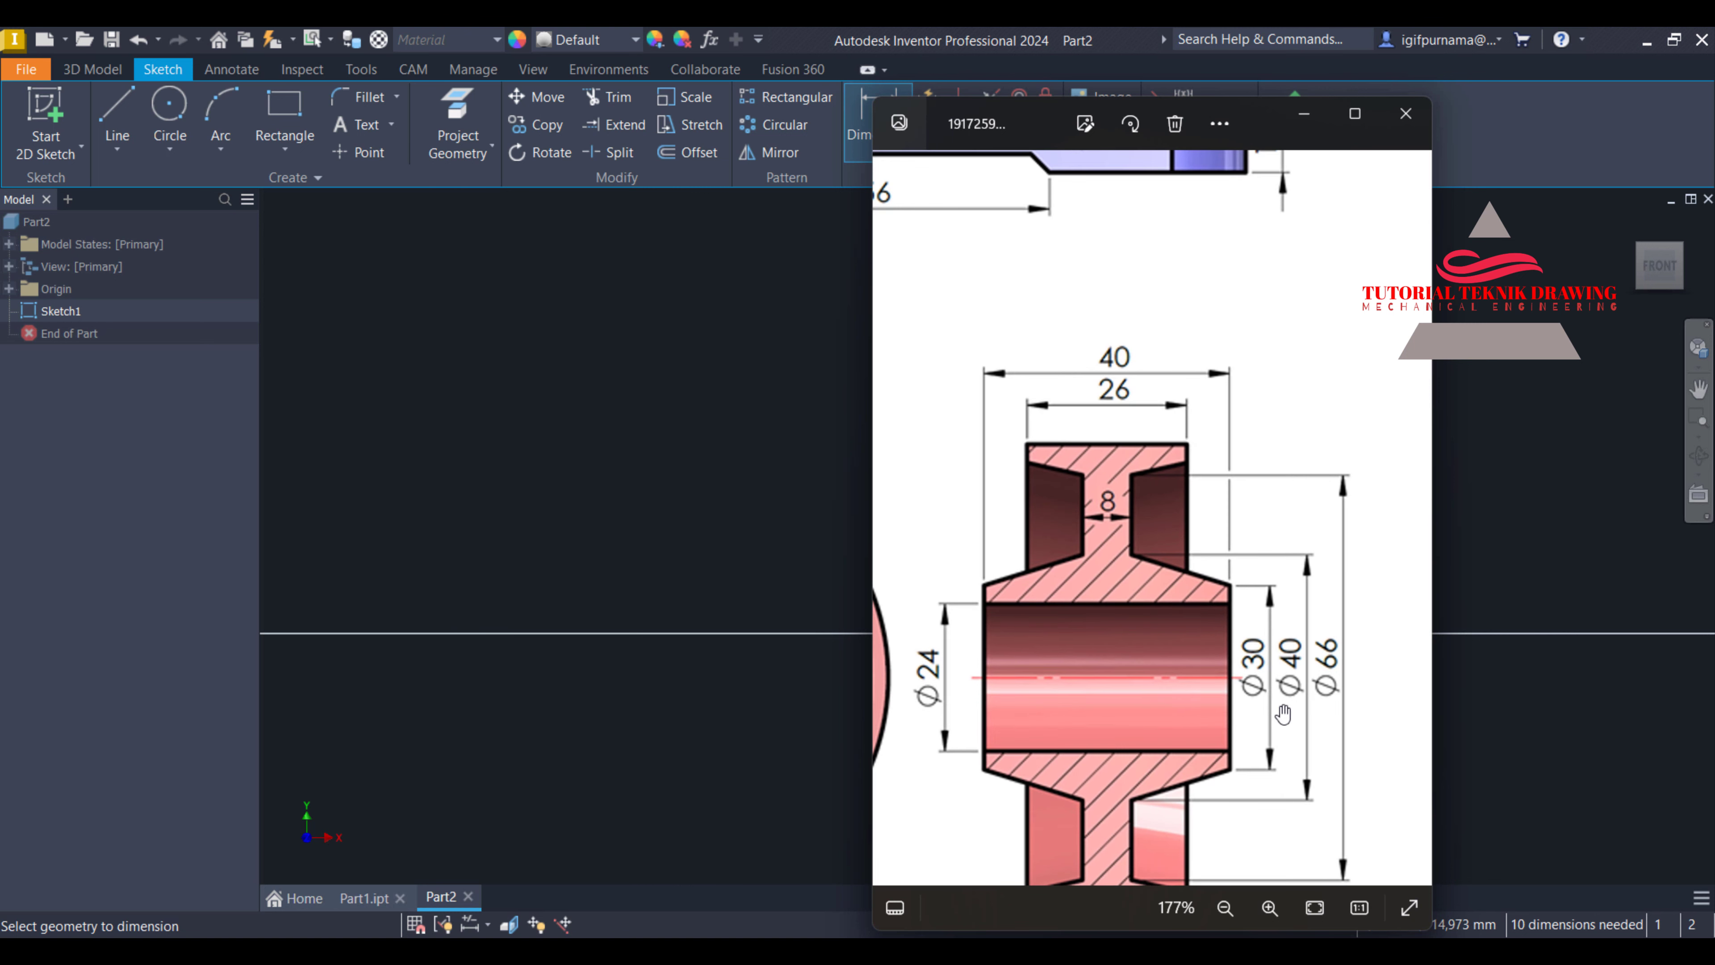
pyautogui.click(1302, 125)
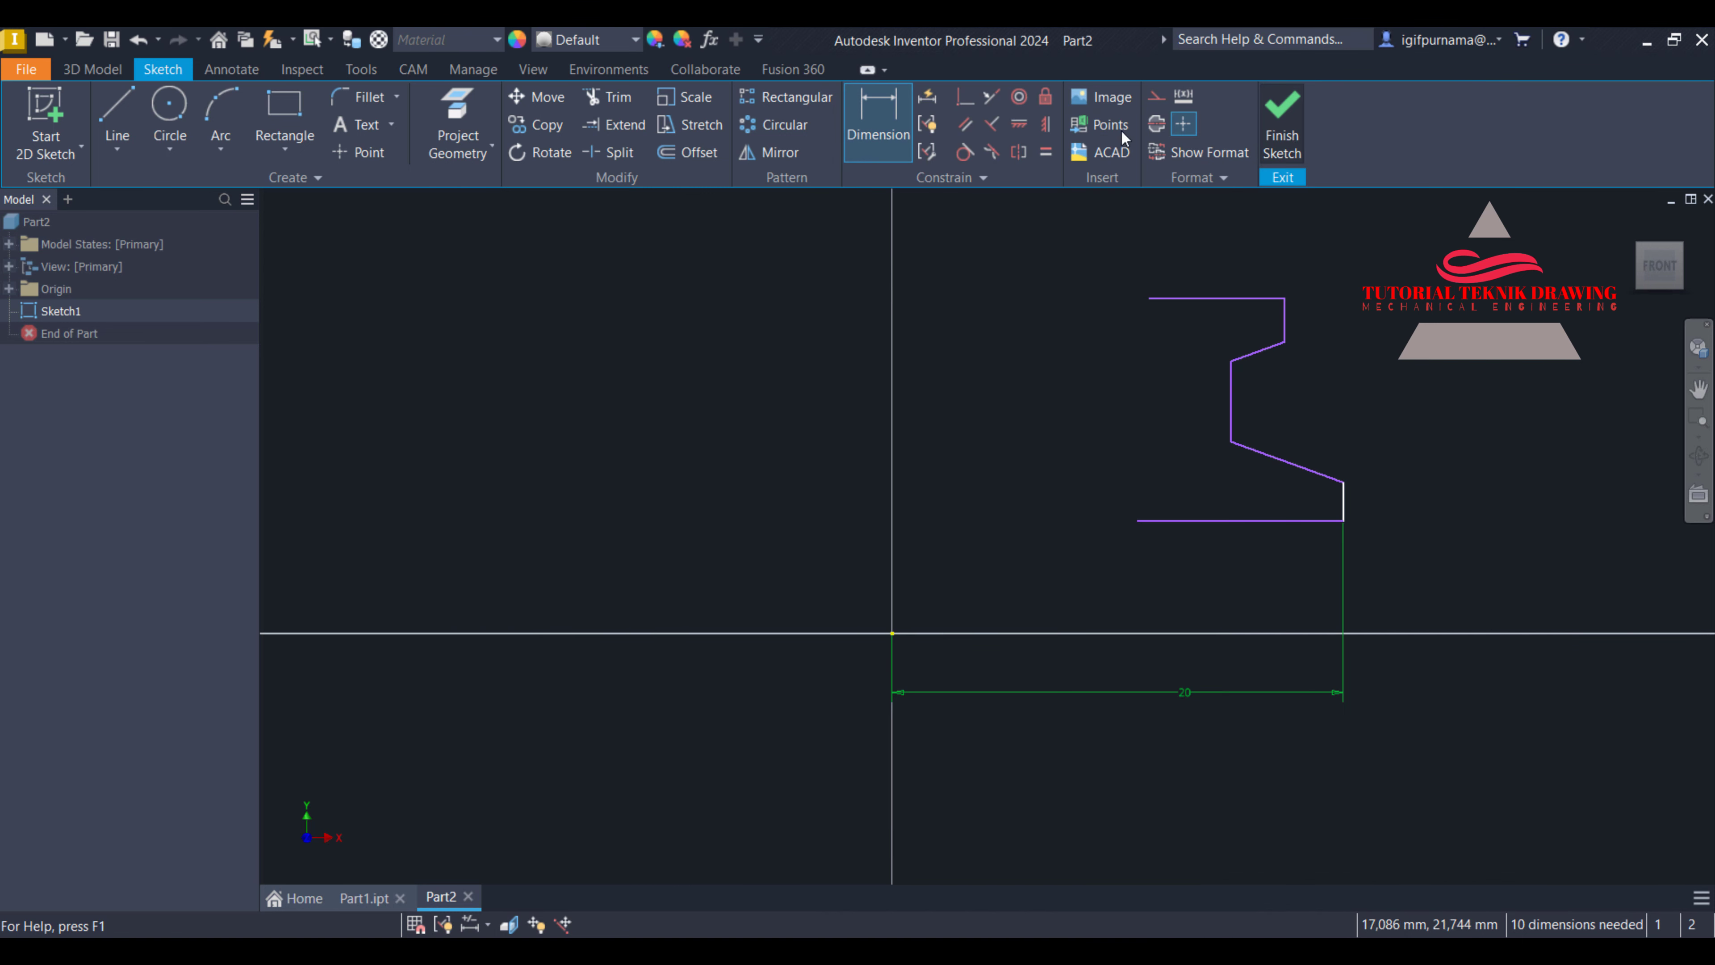
pyautogui.click(892, 634)
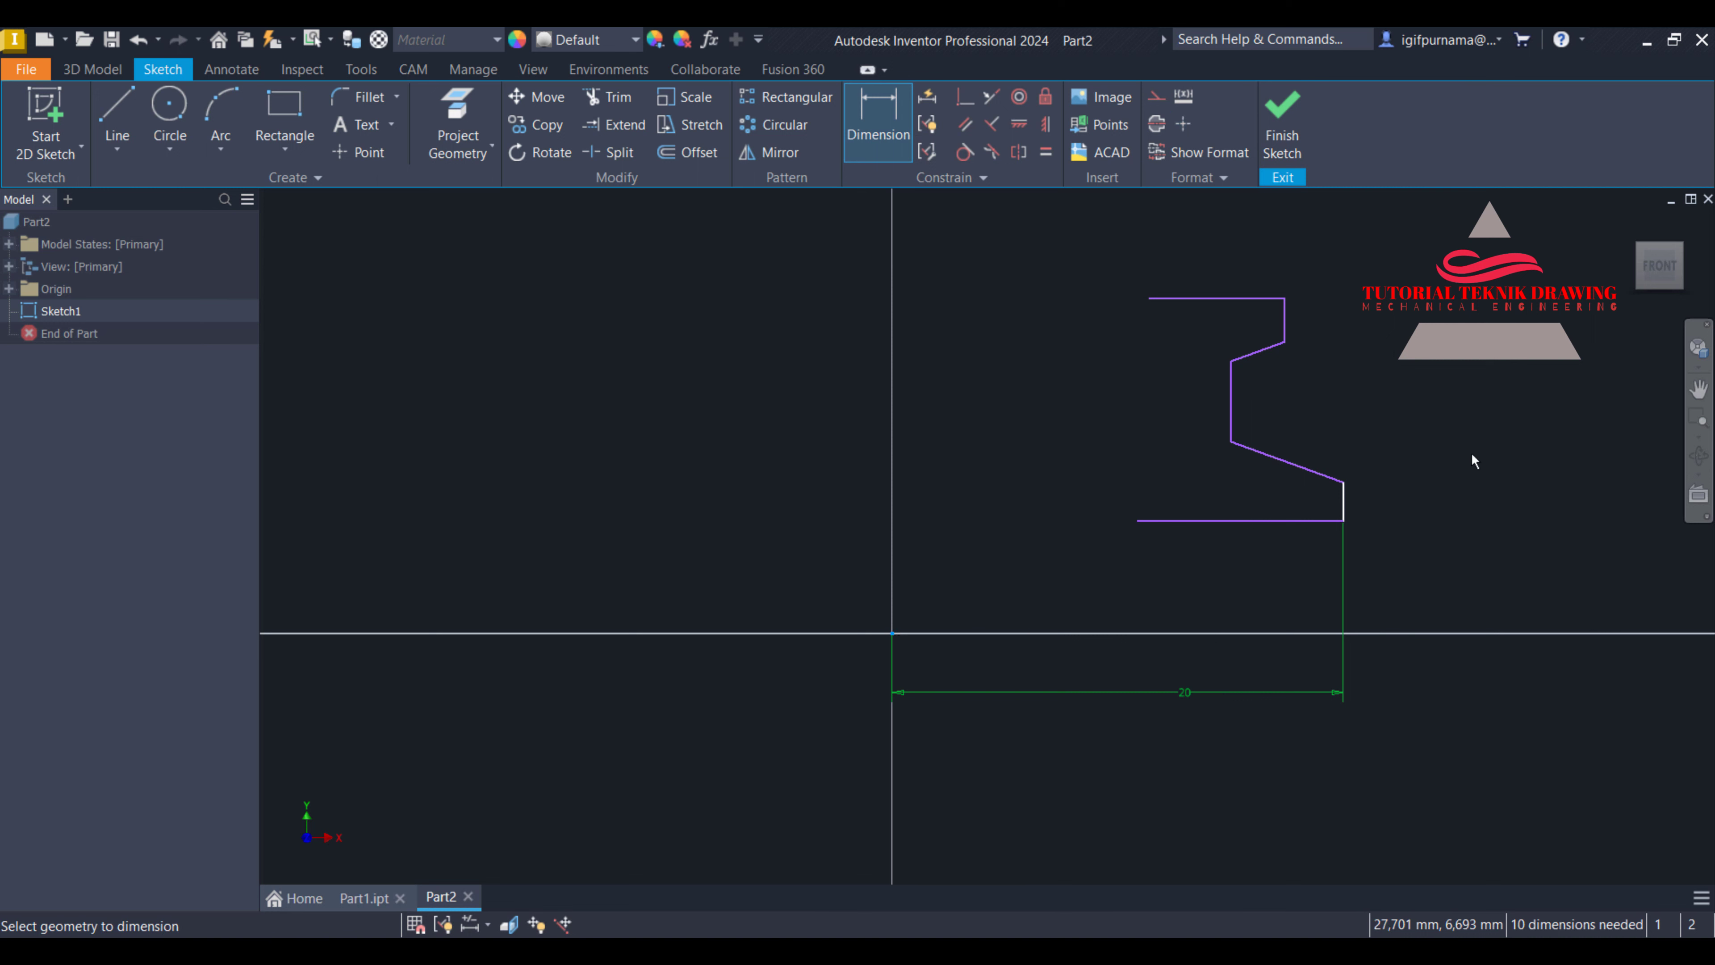
pyautogui.click(1345, 485)
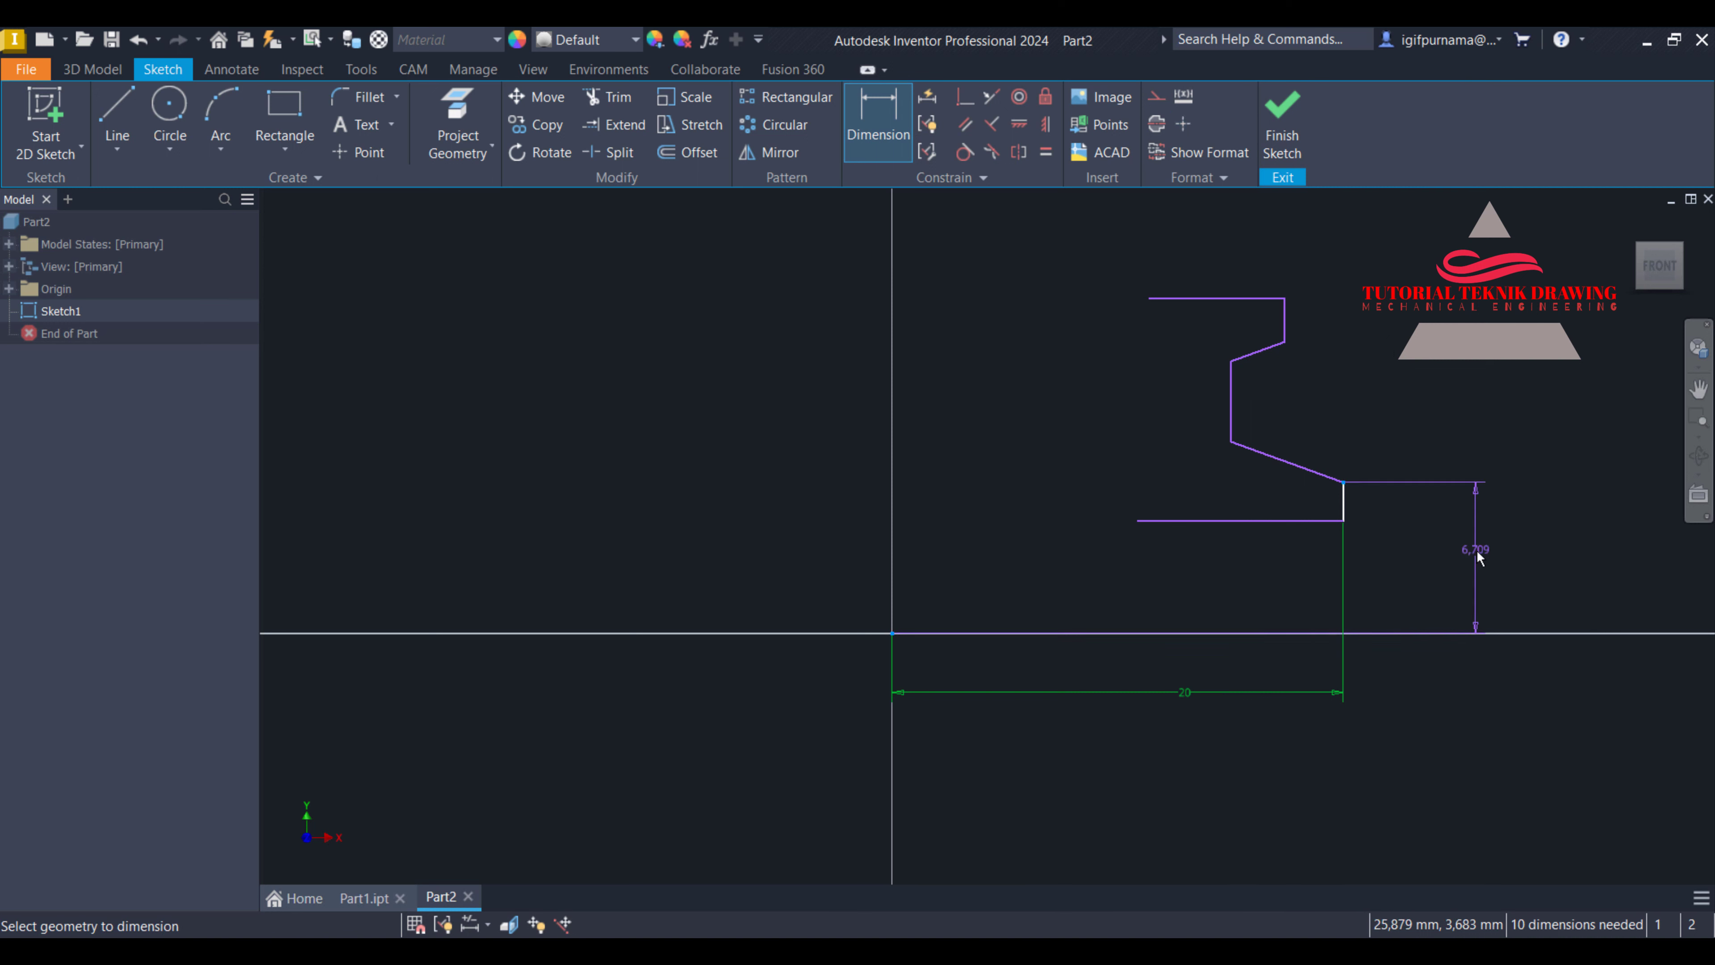
pyautogui.click(1479, 551)
pyautogui.write('15')
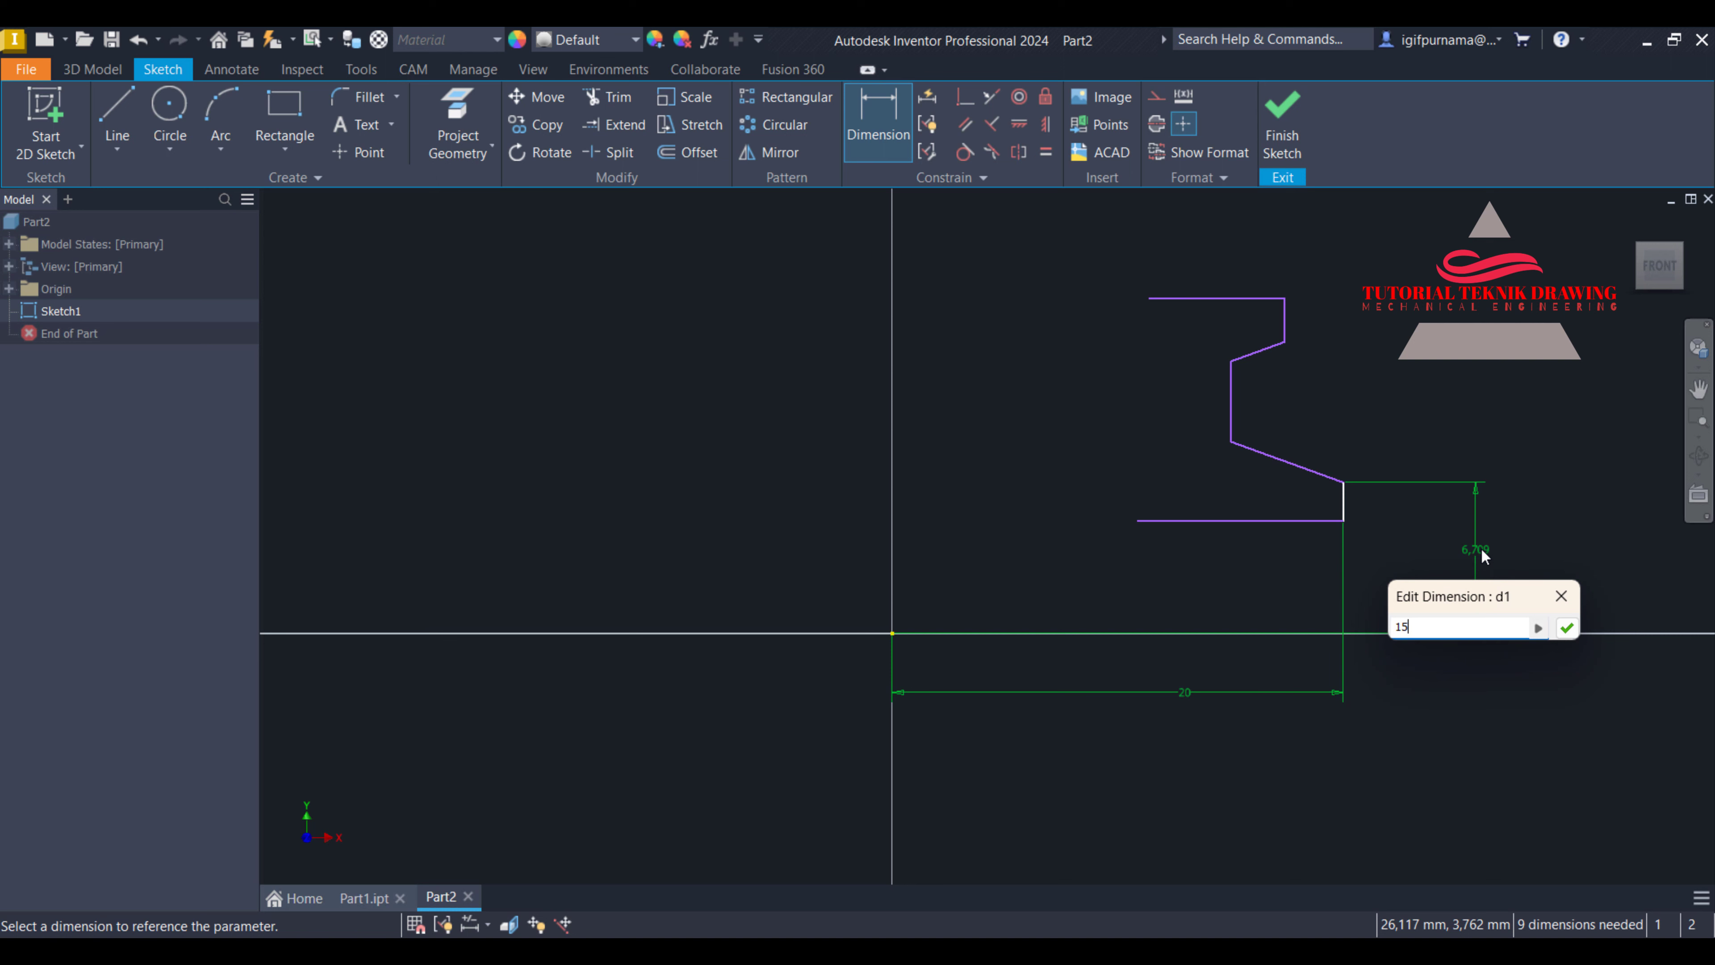
pyautogui.press('Return')
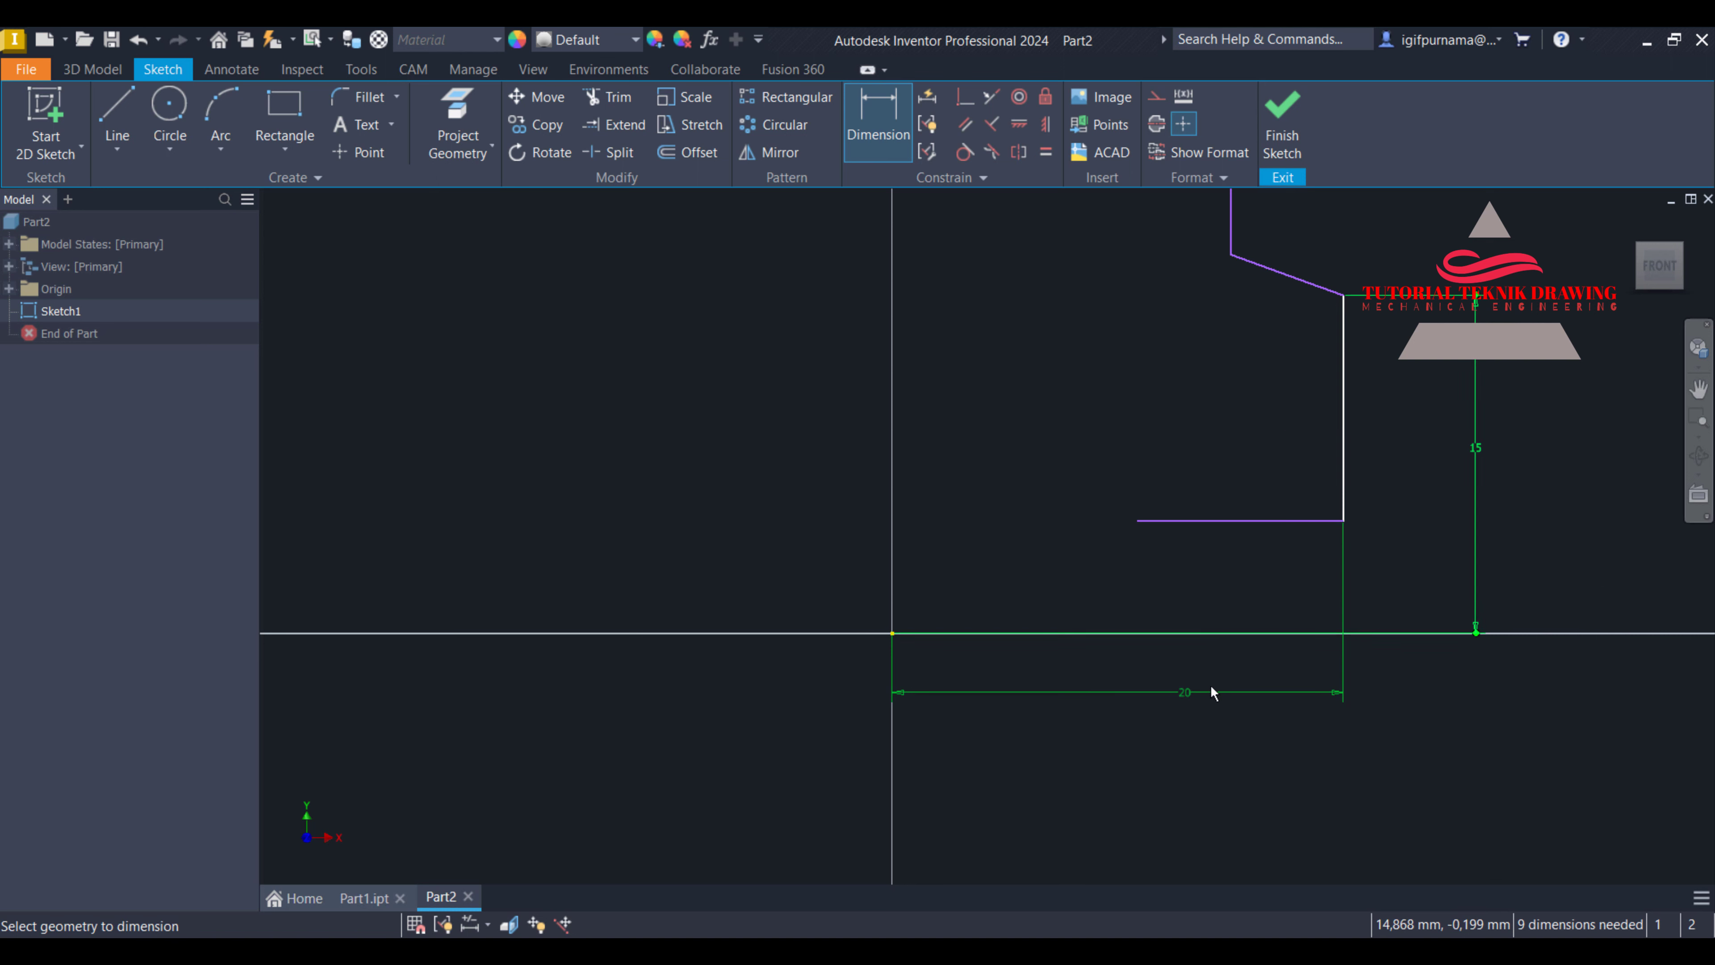
# Check the bore diameter in the reference drawing and dimension the profile's bottom line 12 mm above the origin
pyautogui.hotkey('alt', 'Tab')
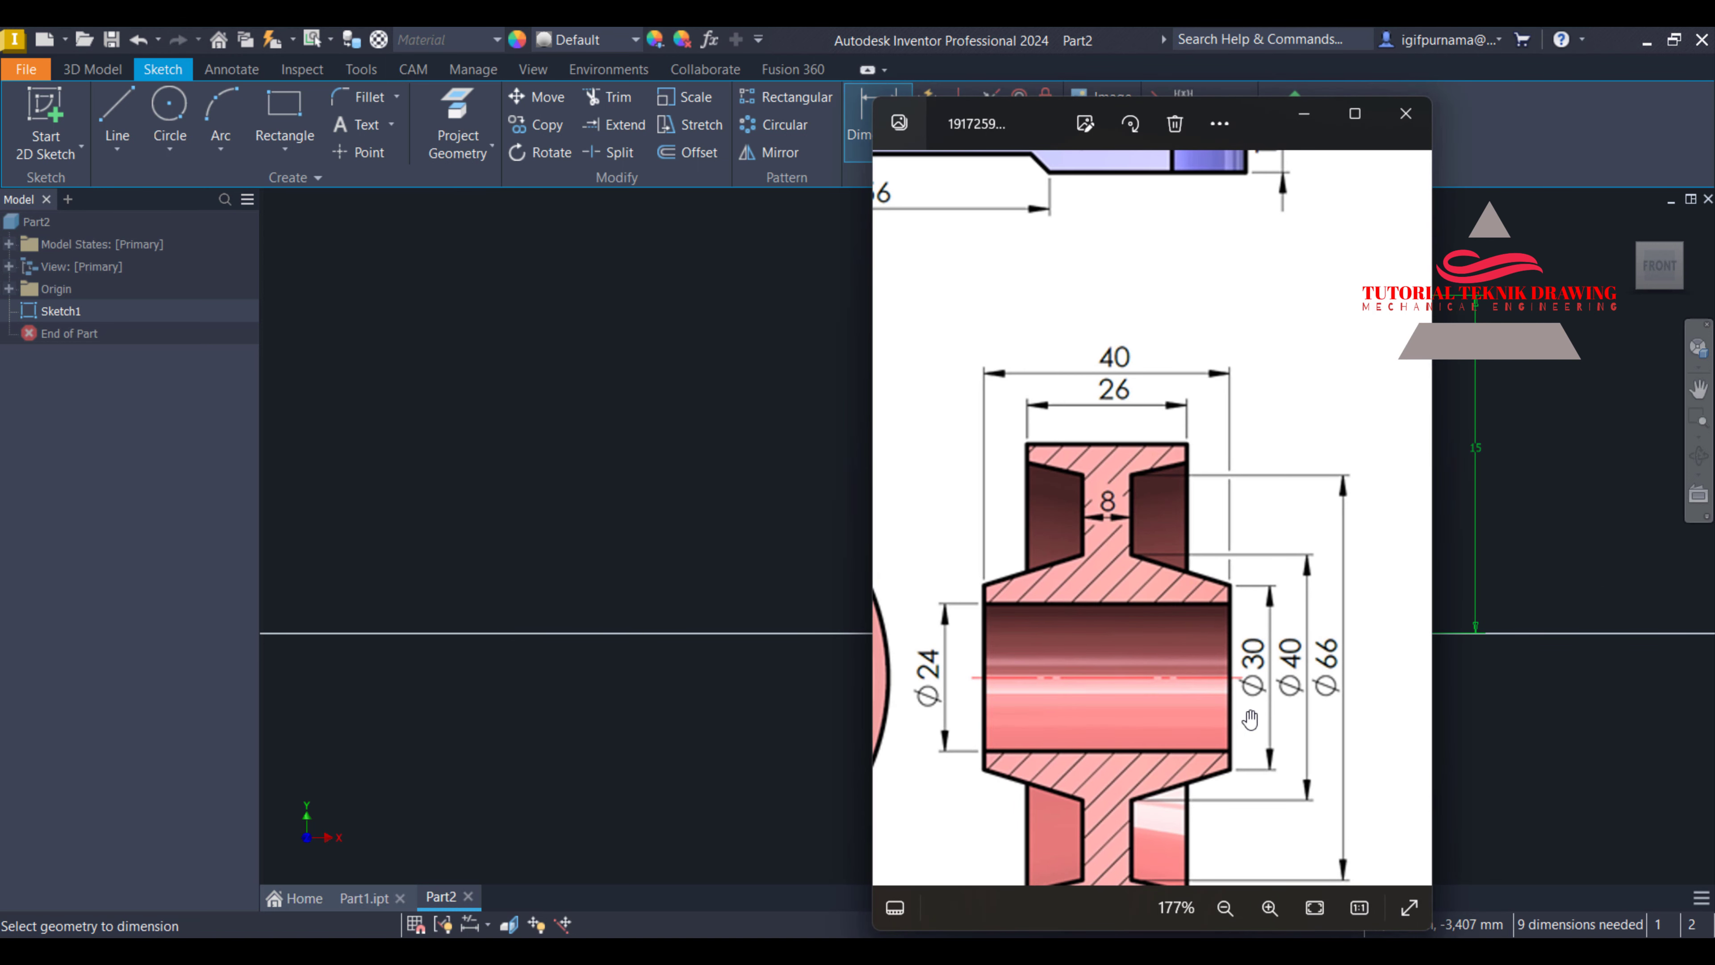
pyautogui.click(1303, 114)
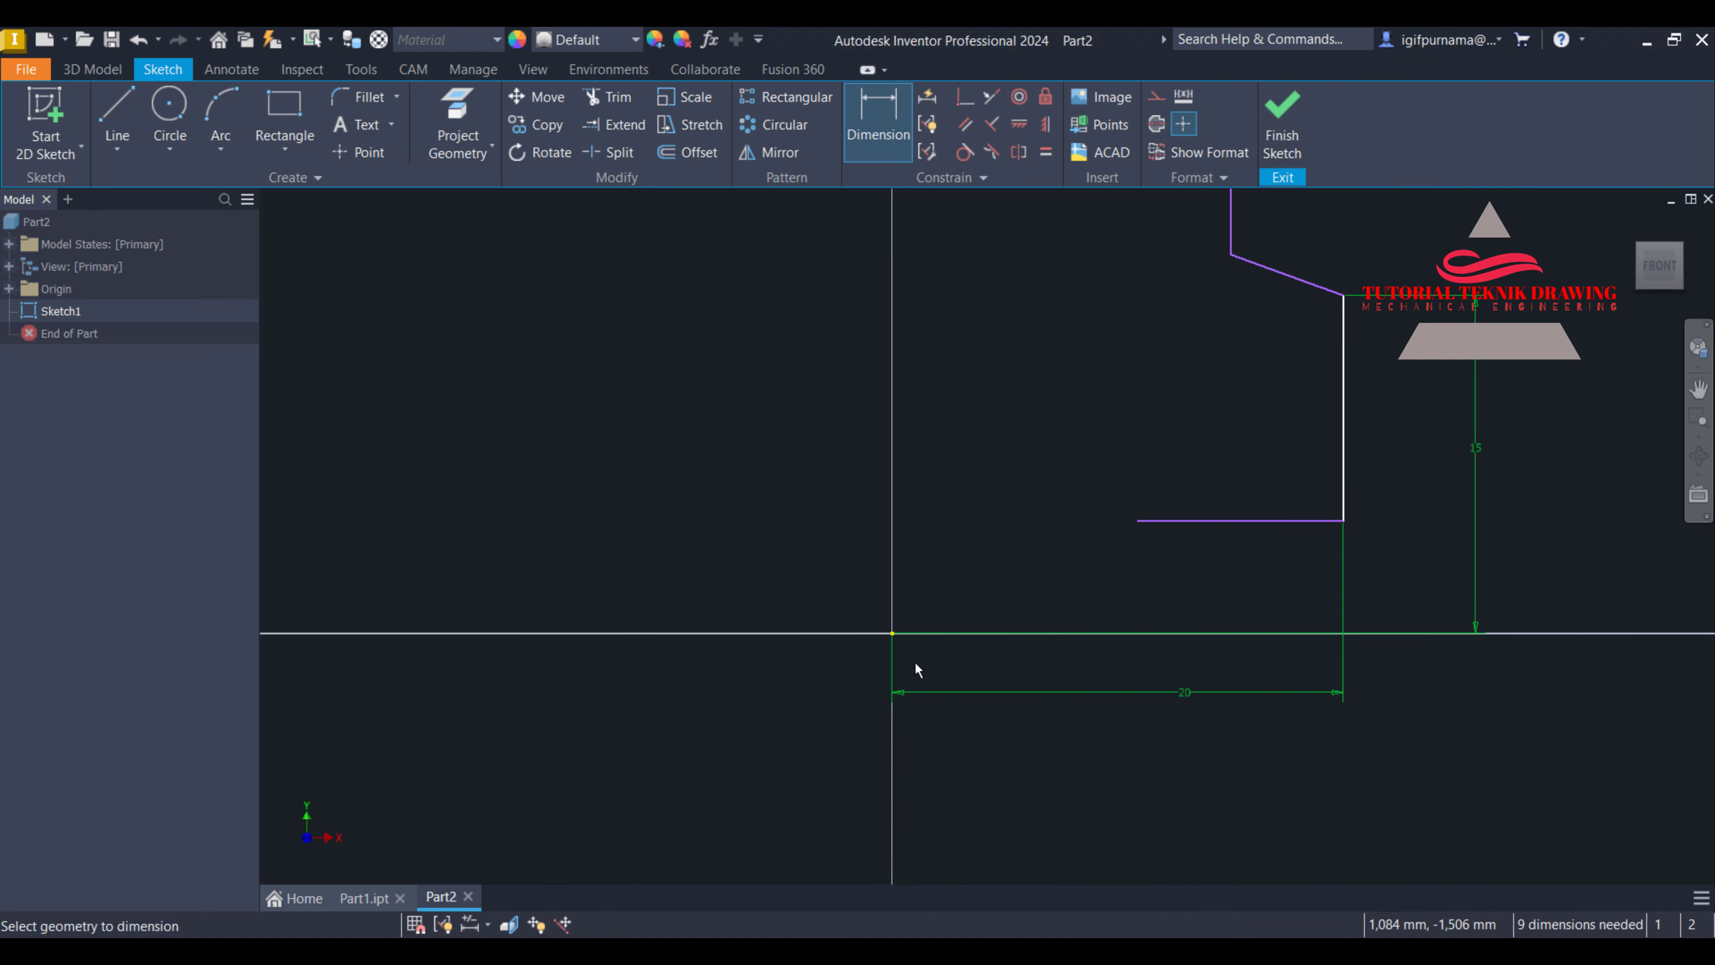
pyautogui.click(893, 634)
pyautogui.click(1252, 522)
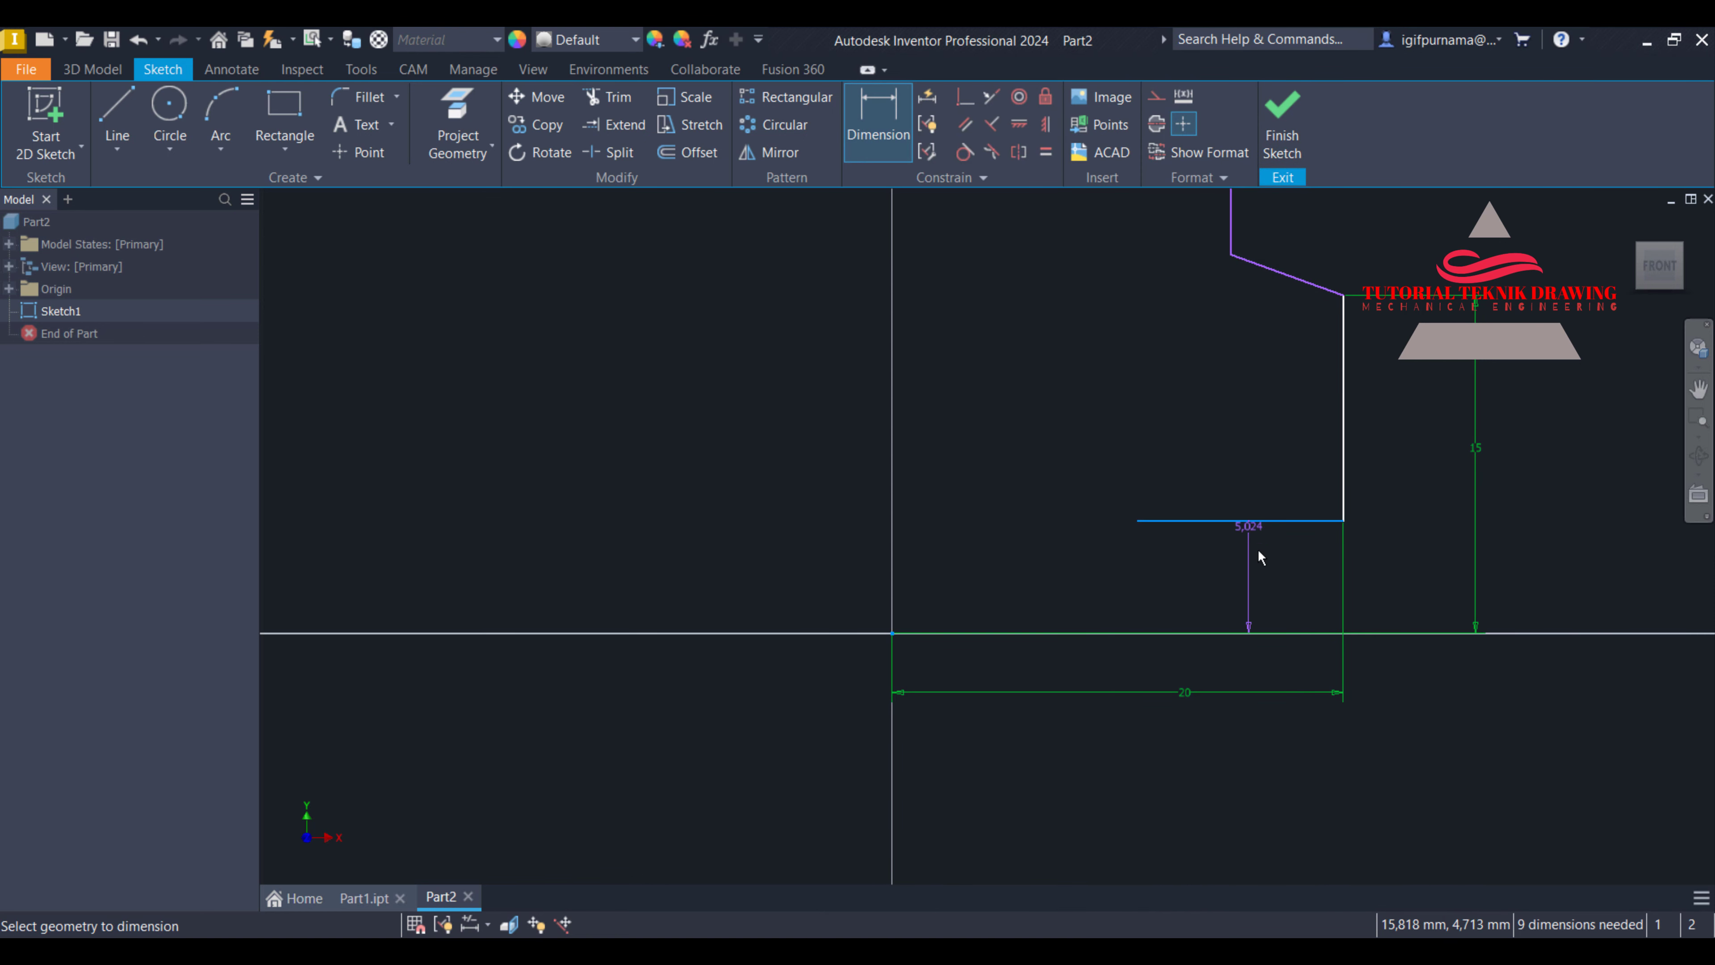
pyautogui.click(1284, 576)
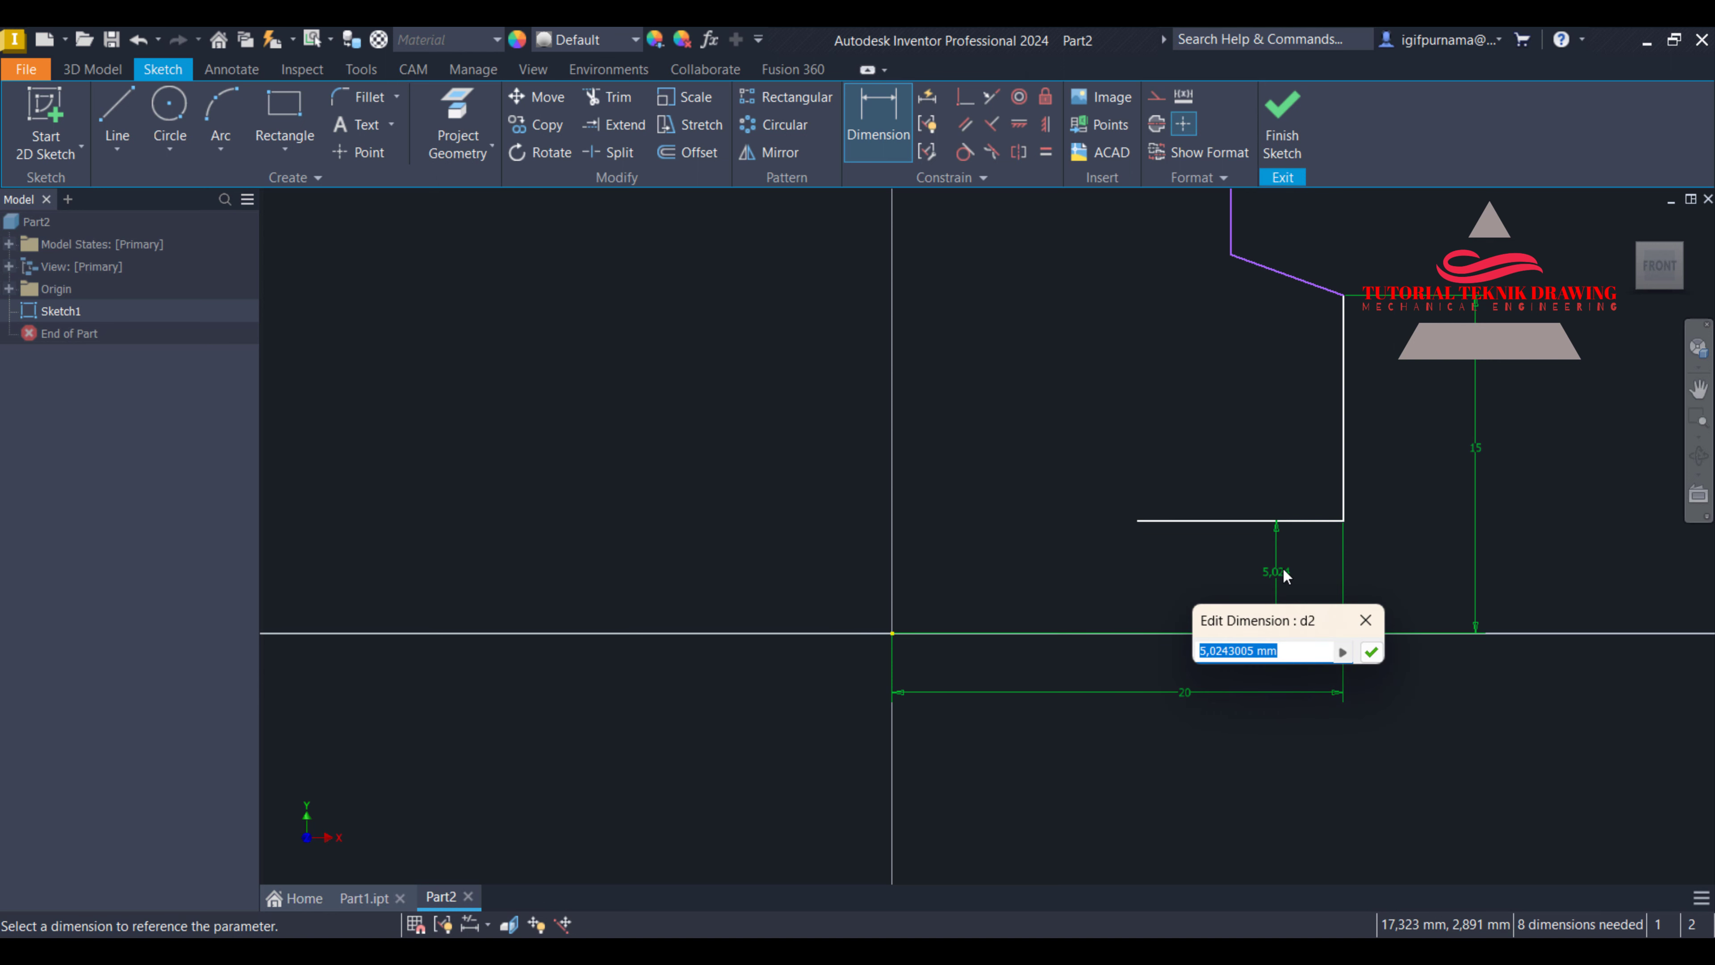
pyautogui.write('12')
pyautogui.click(1374, 652)
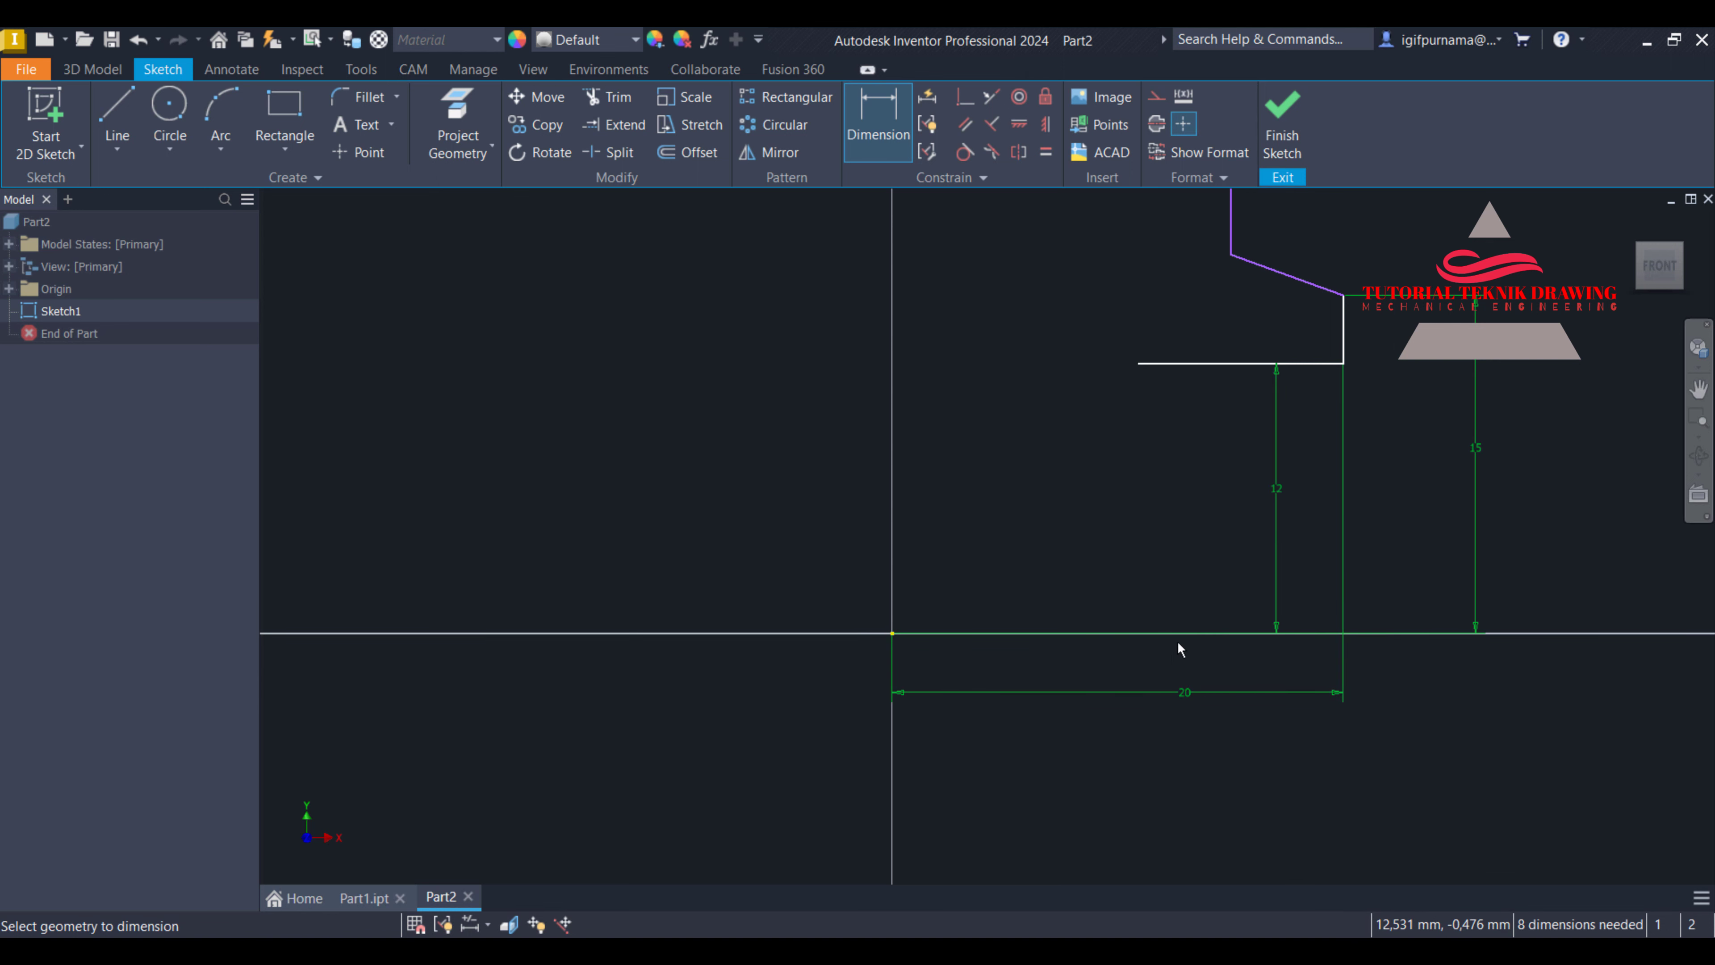
# Bring up the reference drawing and calculate the radius of the Ø66 diameter as 66 ÷ 2 in Calculator
pyautogui.scroll(-5, 1178, 641)
pyautogui.scroll(8, 1197, 517)
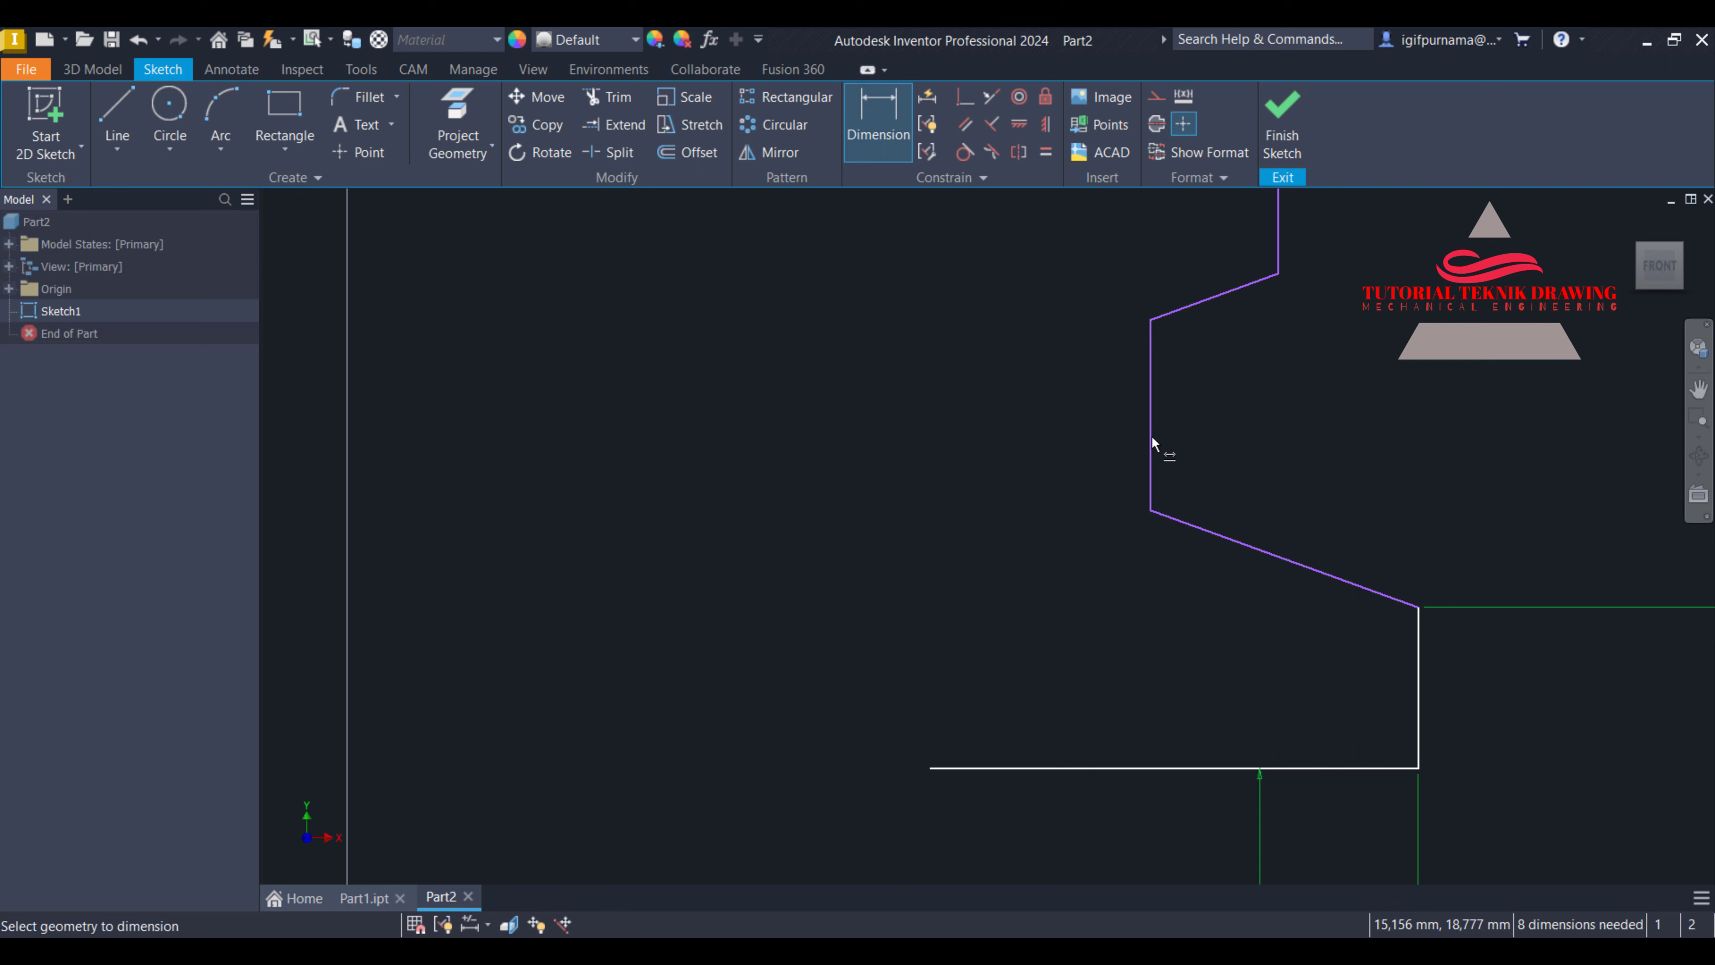
pyautogui.scroll(-2, 1153, 438)
pyautogui.click(1104, 934)
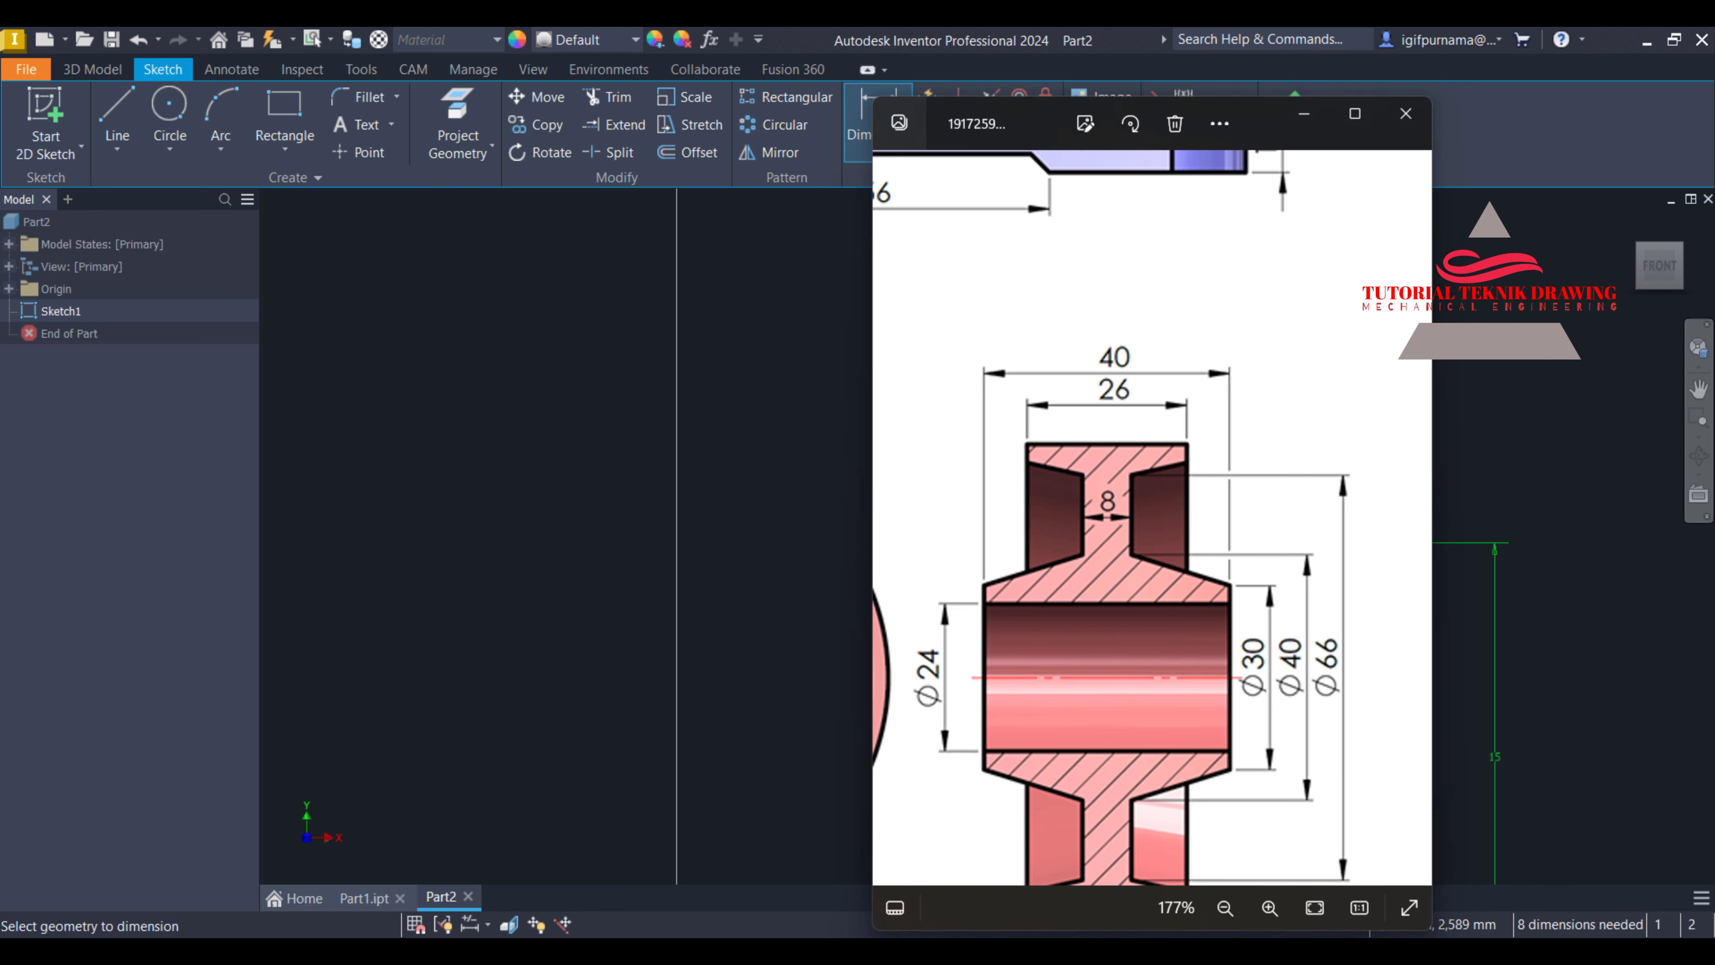
pyautogui.press('super')
pyautogui.press('Return')
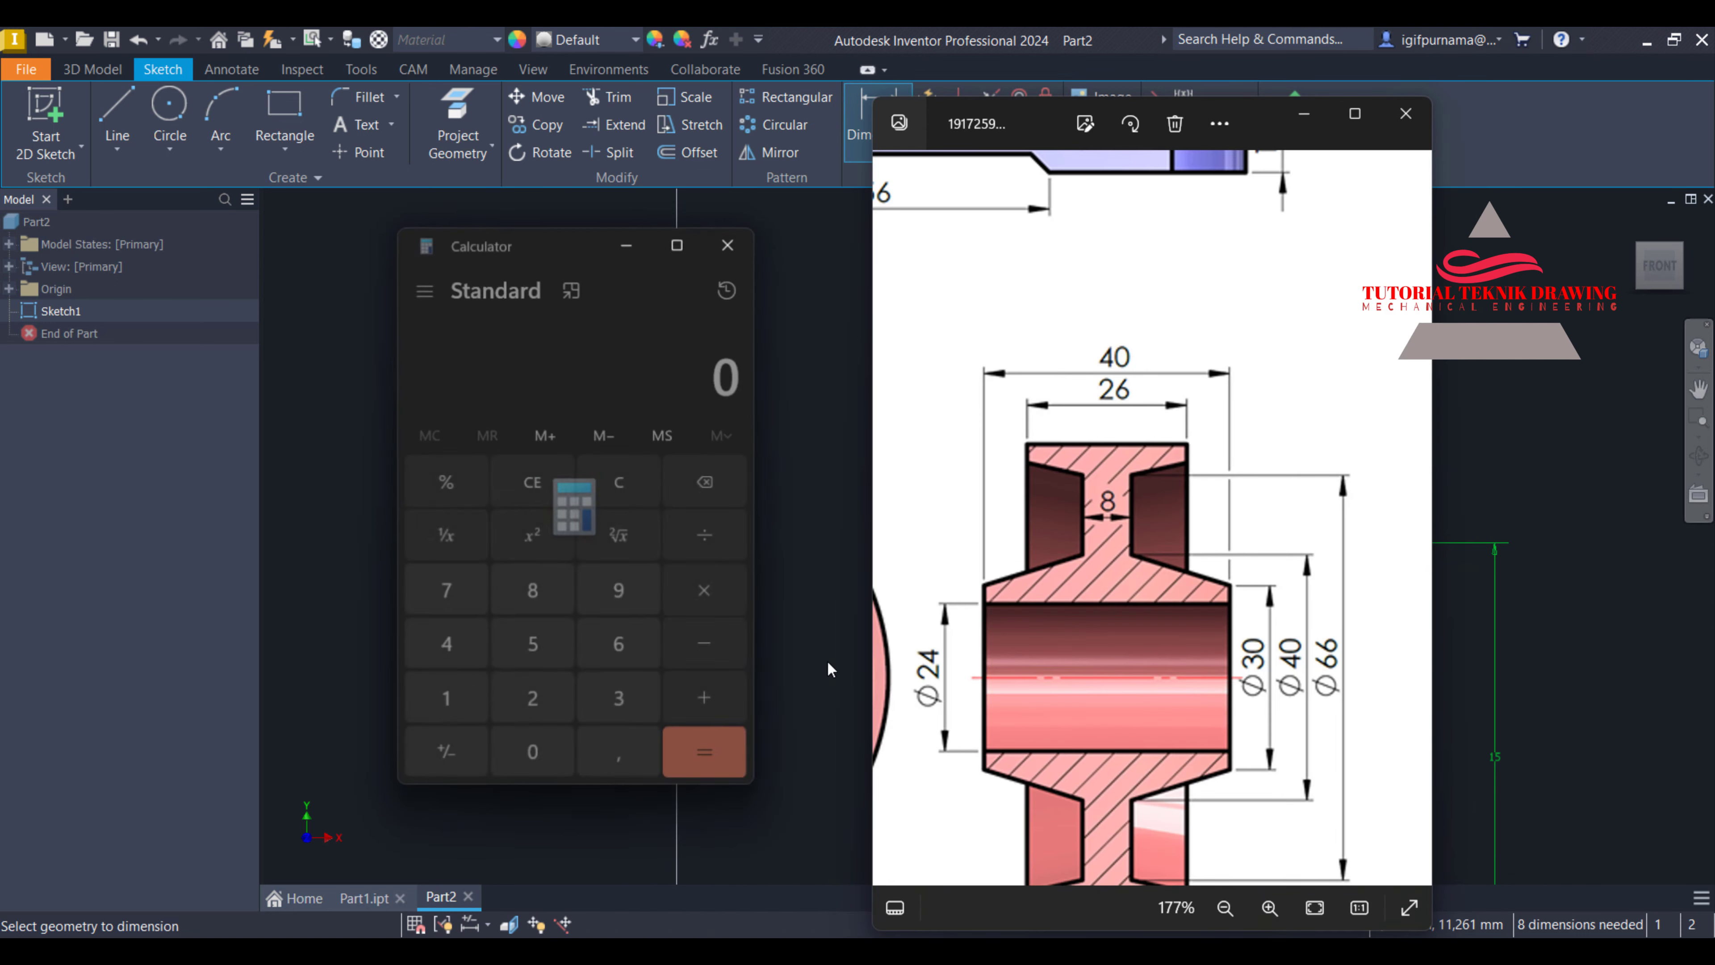
pyautogui.doubleClick(615, 648)
pyautogui.click(702, 544)
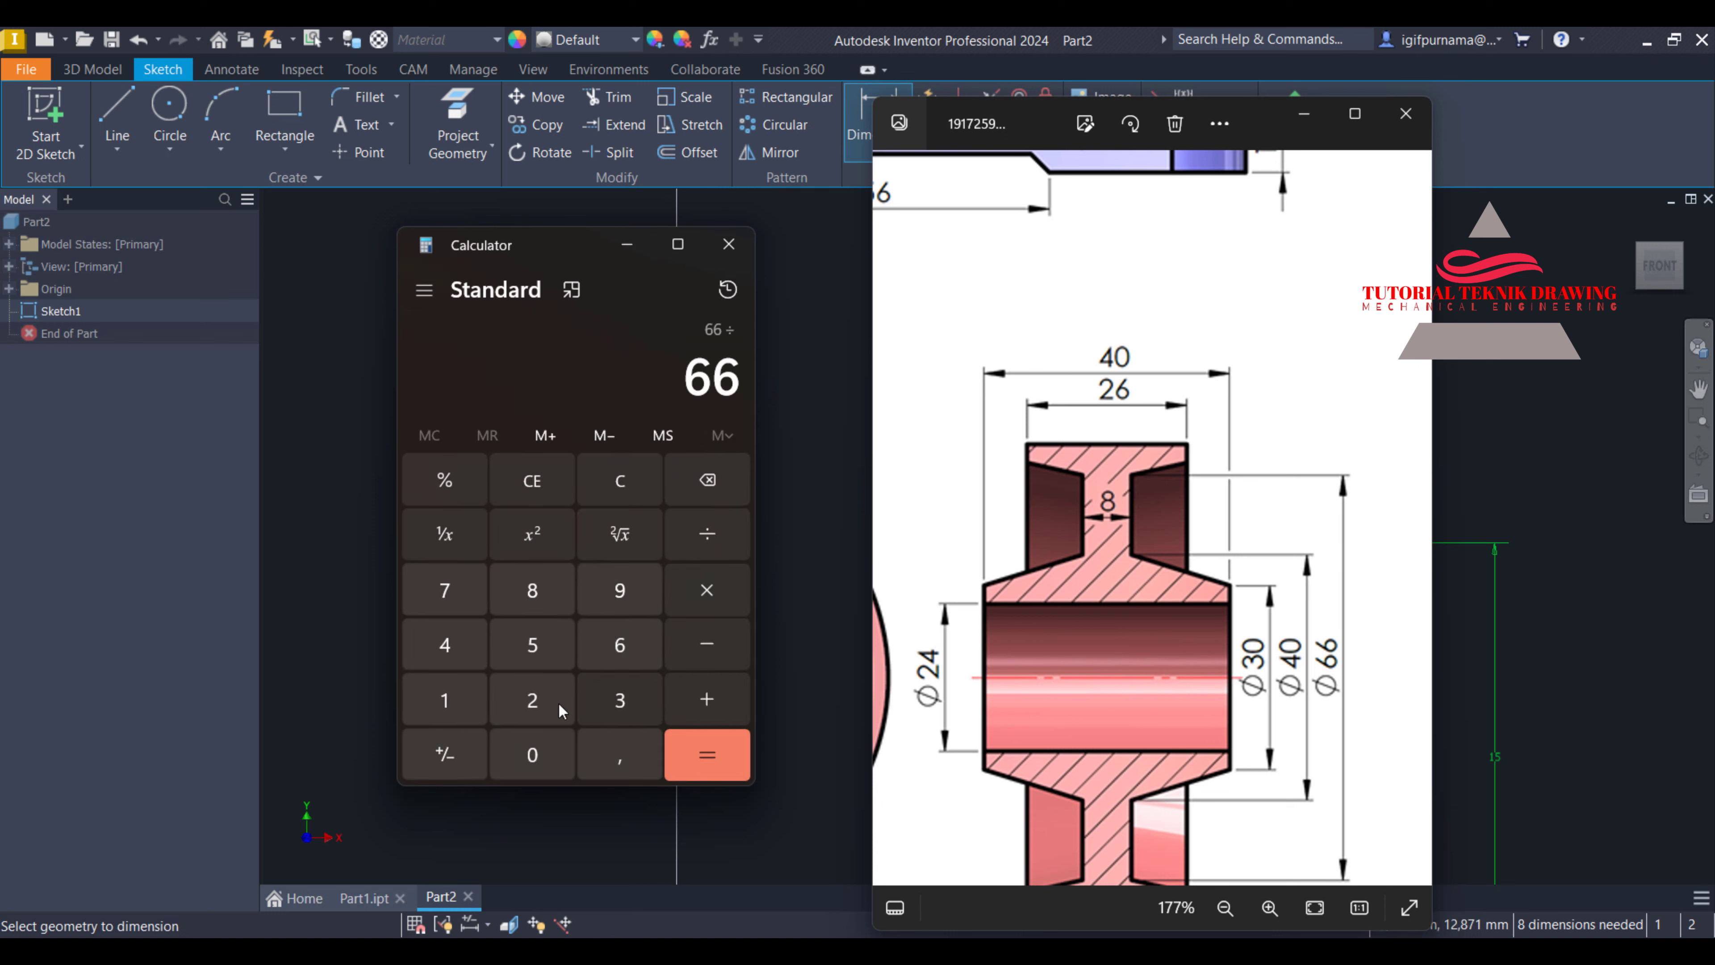
pyautogui.click(532, 699)
pyautogui.click(702, 751)
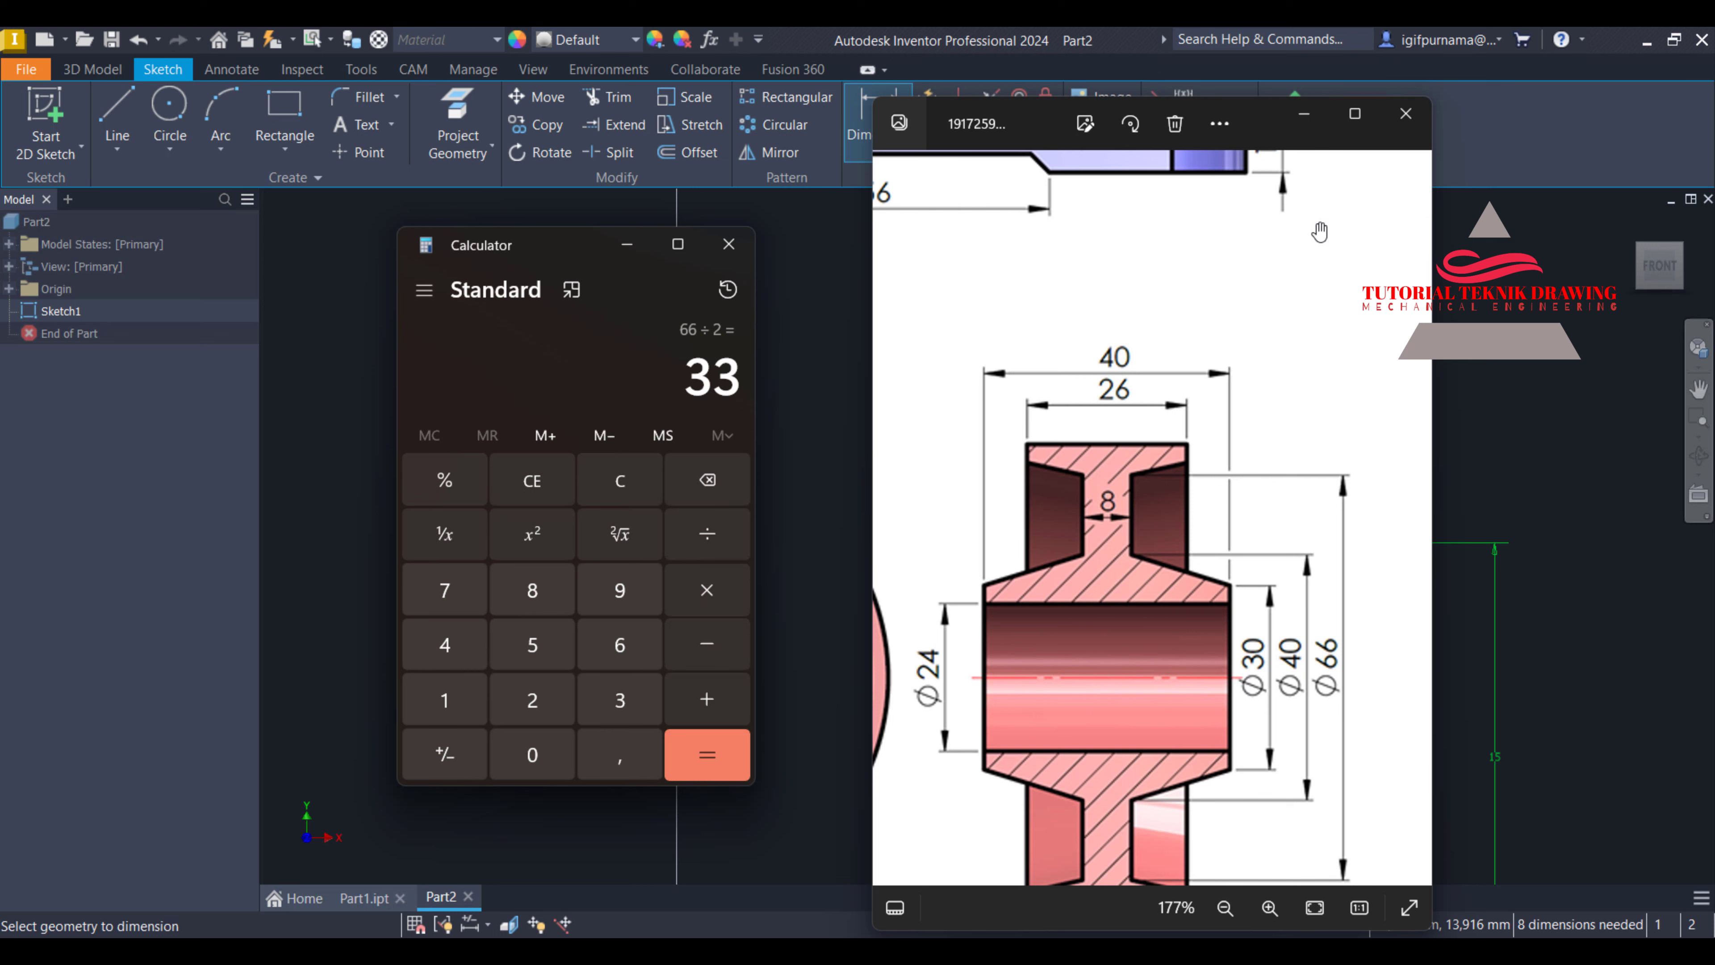
# Dimension the upper end of the profile's inner vertical edge 33 mm above the origin
pyautogui.click(627, 248)
pyautogui.click(1303, 115)
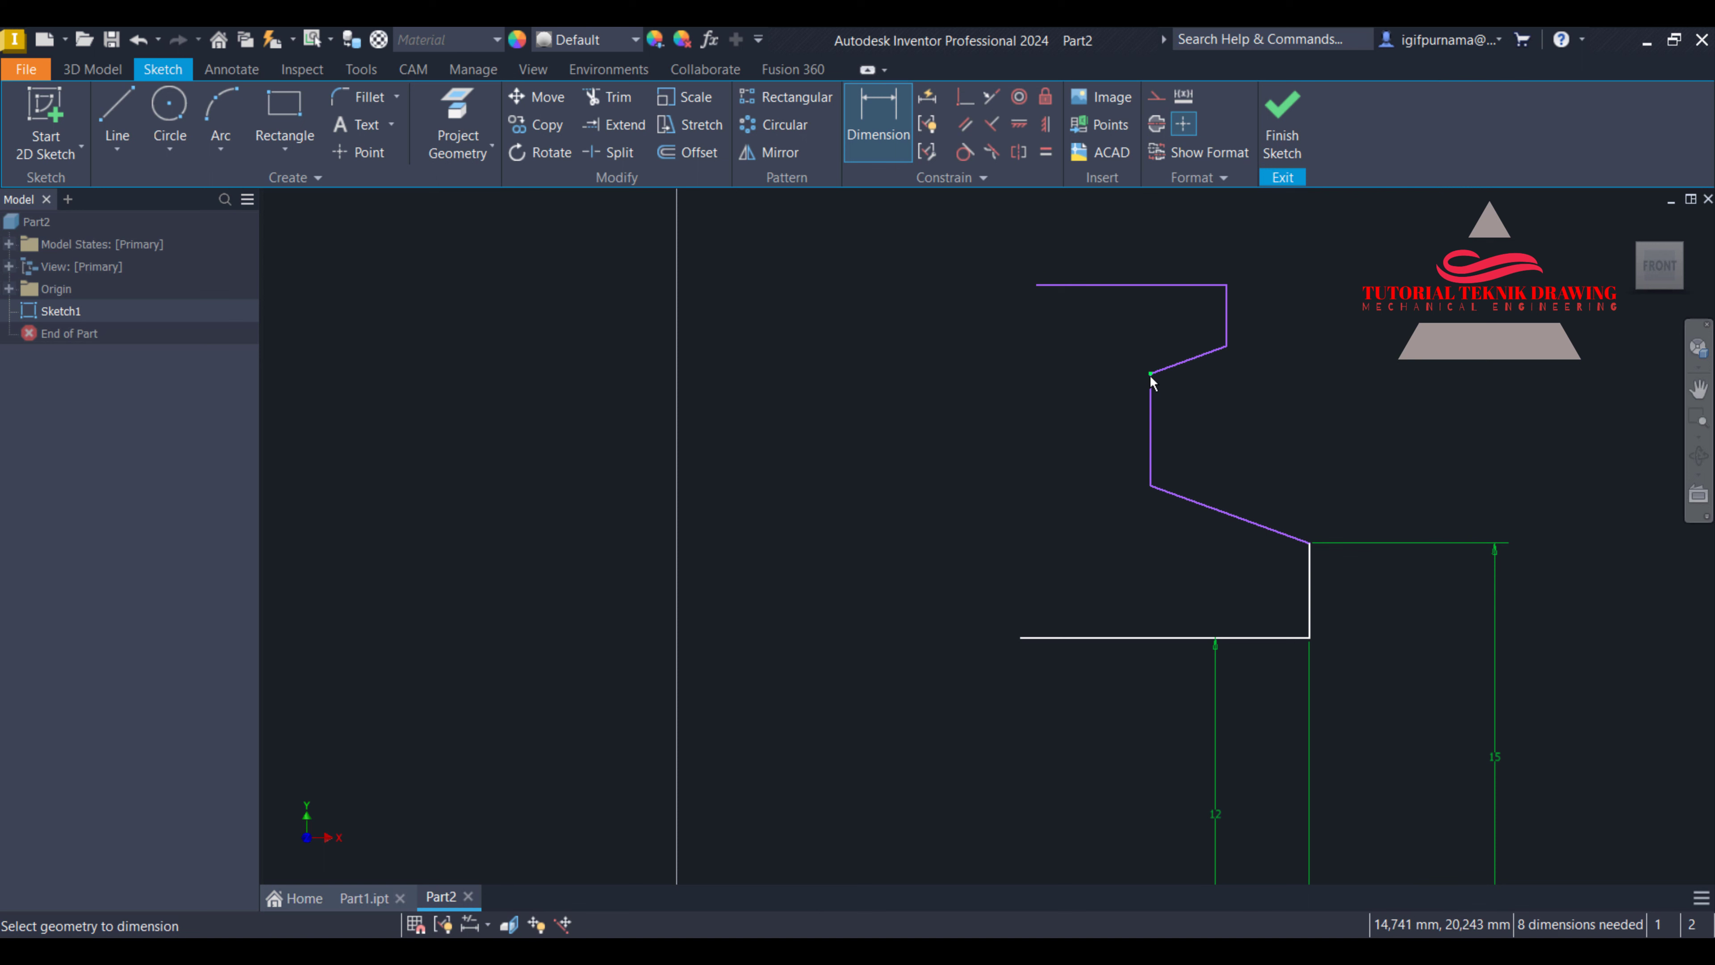
pyautogui.scroll(5, 1341, 437)
pyautogui.click(1111, 639)
pyautogui.click(1274, 415)
pyautogui.click(1529, 553)
pyautogui.write('33')
pyautogui.press('Return')
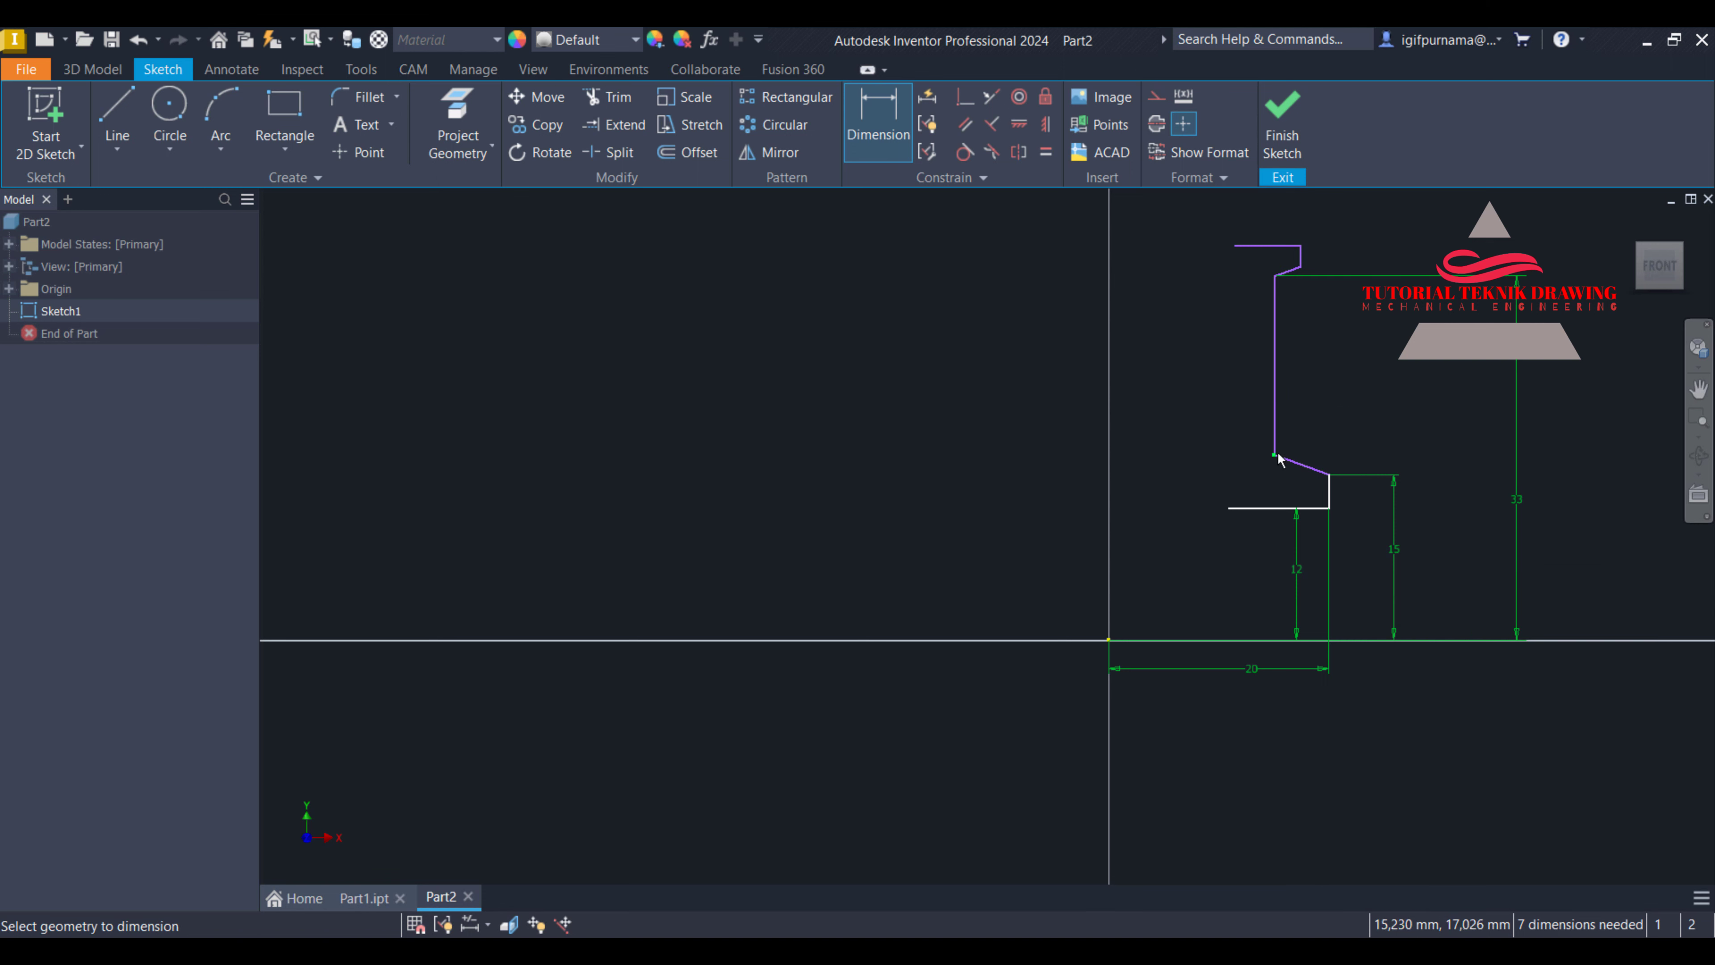
# Dimension the lower end of the profile's inner vertical edge 20 mm above the origin
pyautogui.click(1274, 455)
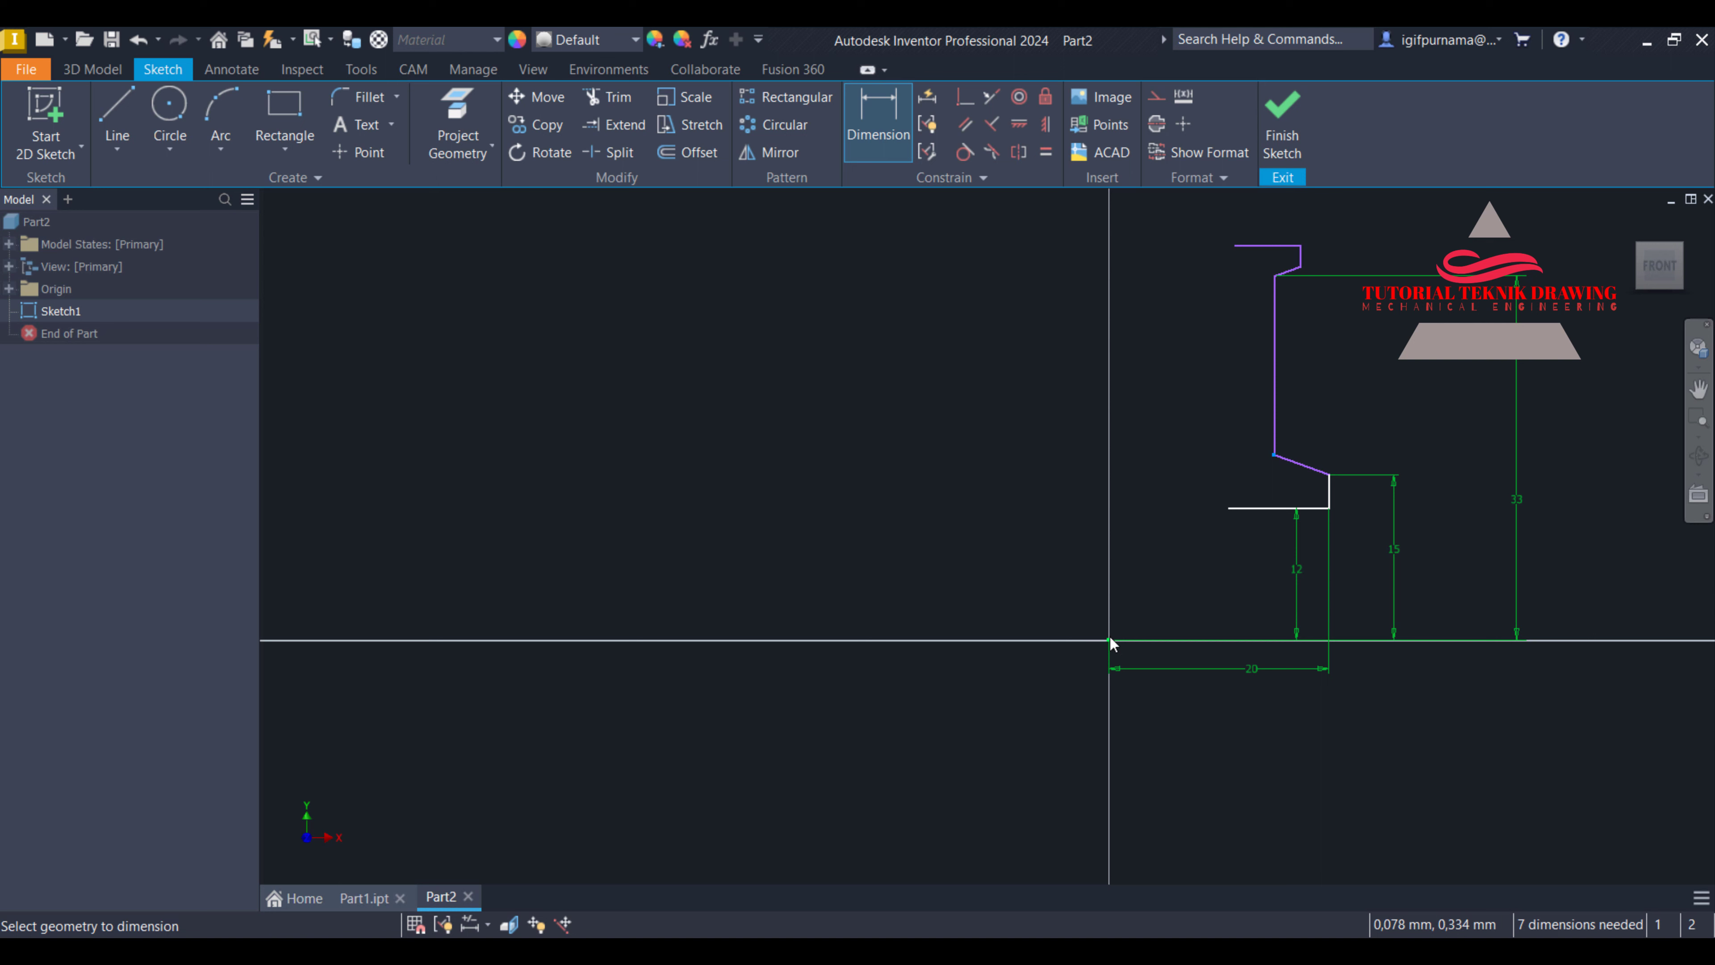
pyautogui.click(1110, 642)
pyautogui.click(1470, 561)
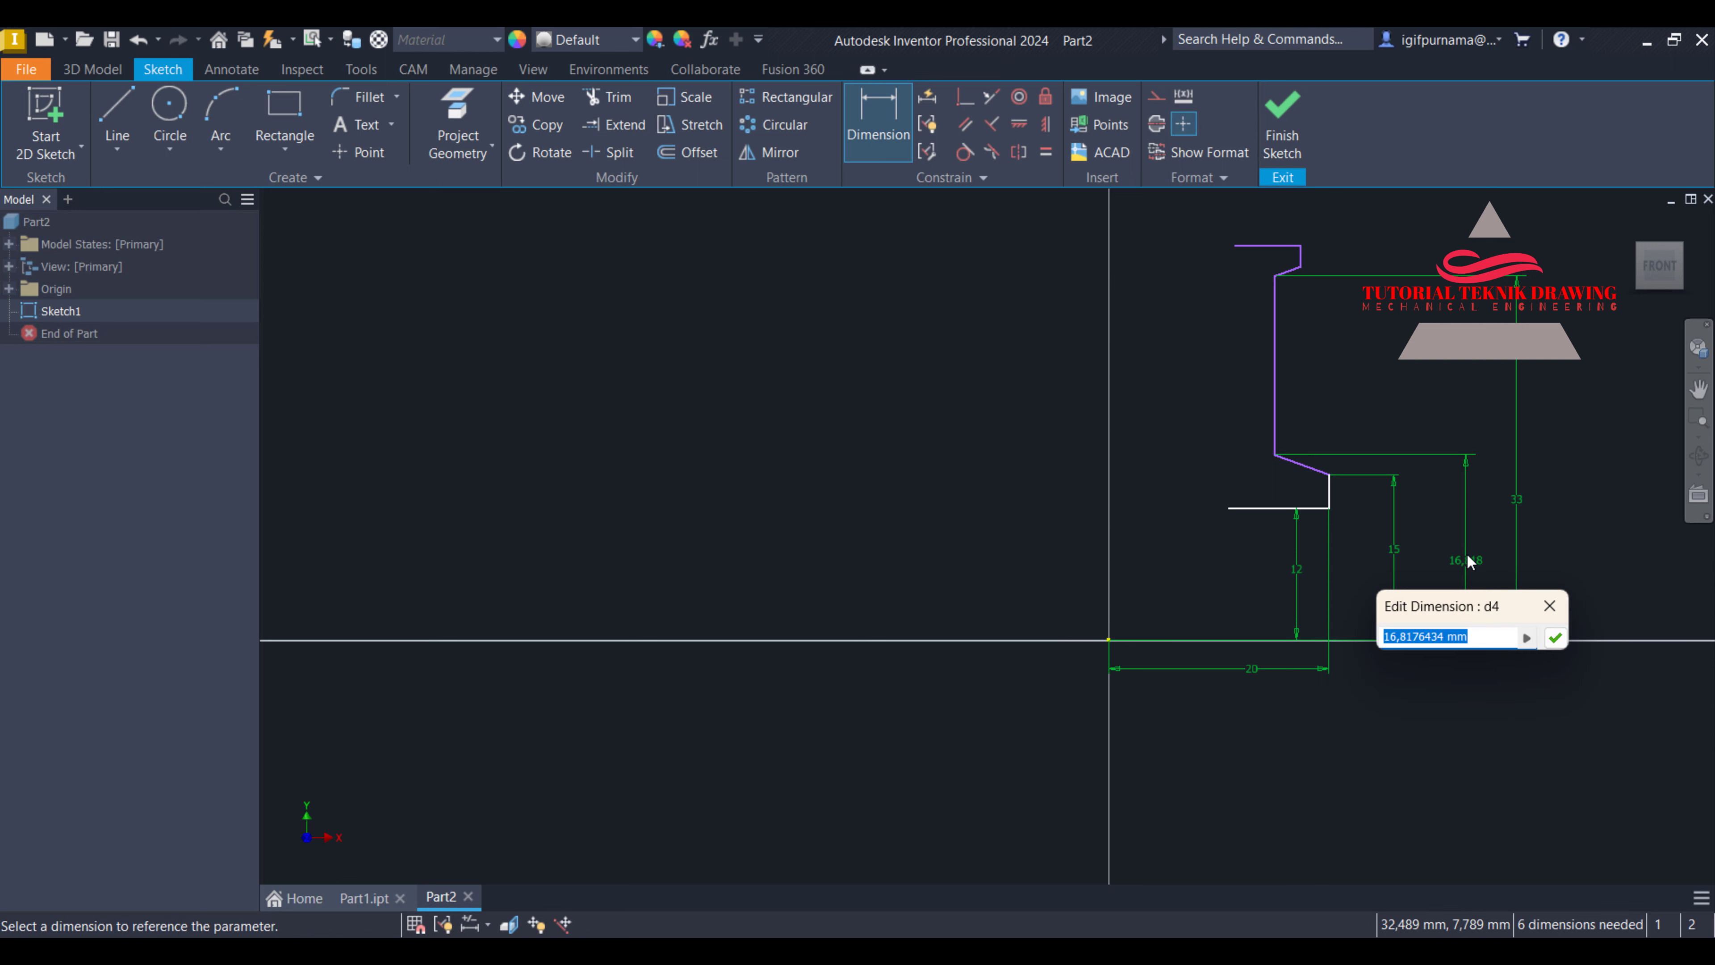
pyautogui.write('20')
pyautogui.press('Return')
# Consult the roller's front view in the reference drawing and calculate the Ø76 radius as 76 ÷ 2 in Calculator
pyautogui.scroll(-1, 1333, 340)
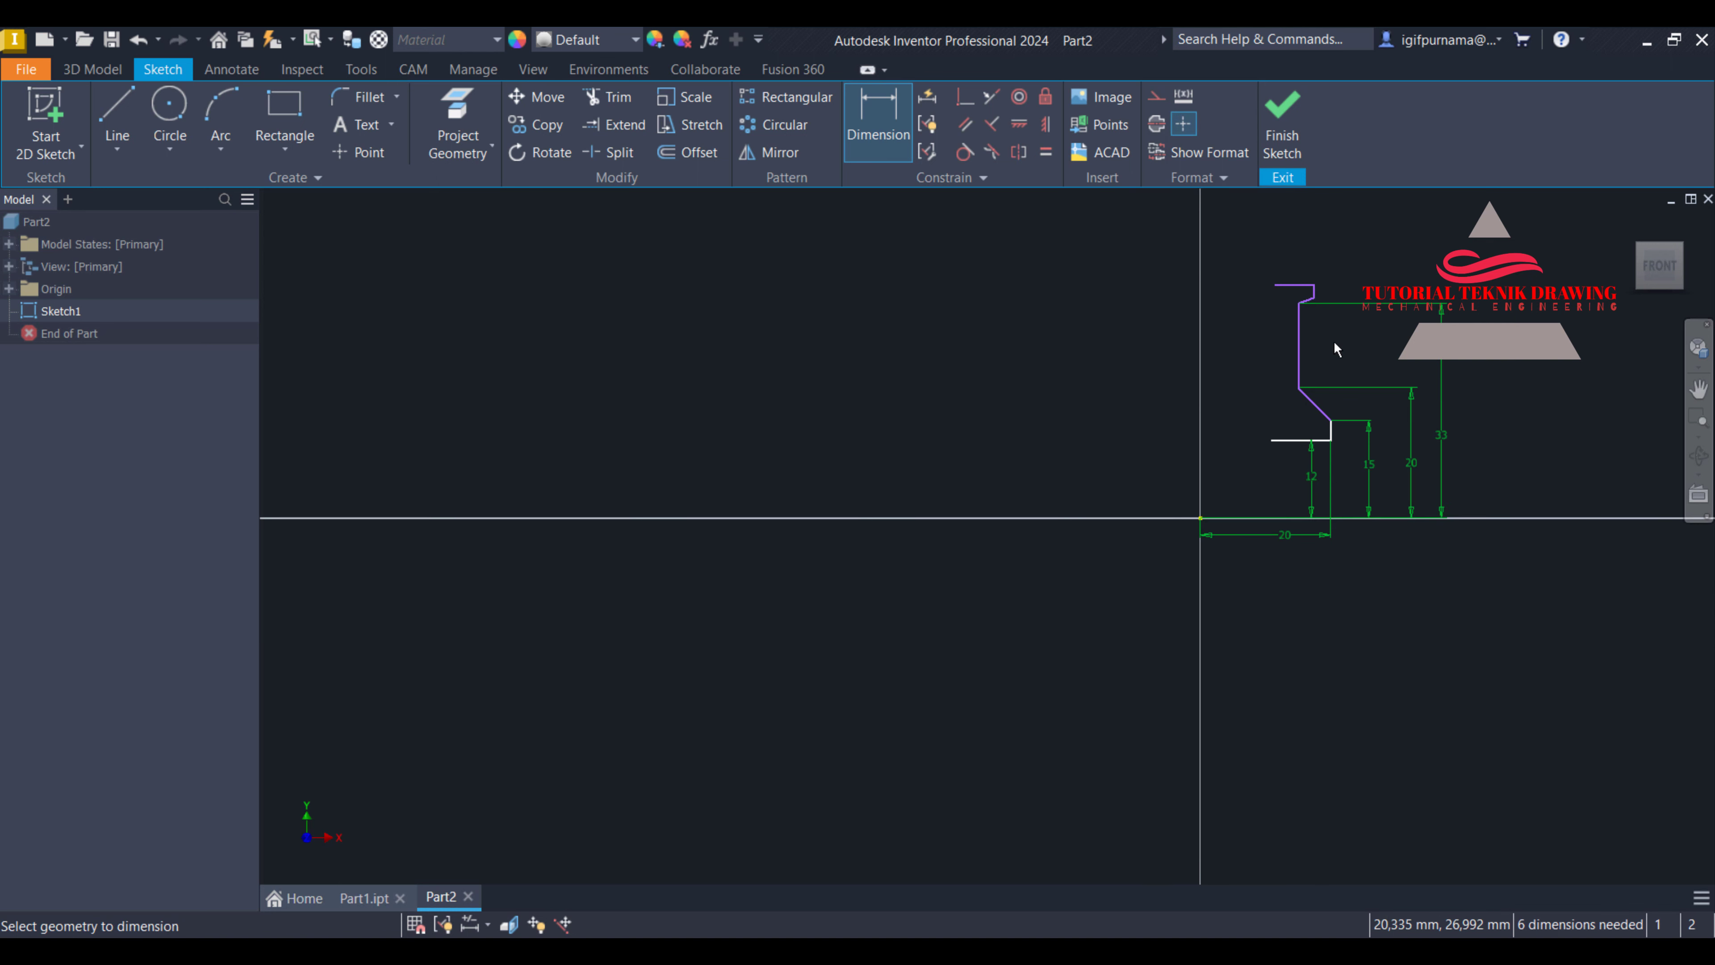
pyautogui.scroll(1, 1332, 340)
pyautogui.scroll(-1, 1328, 347)
pyautogui.scroll(2, 1350, 310)
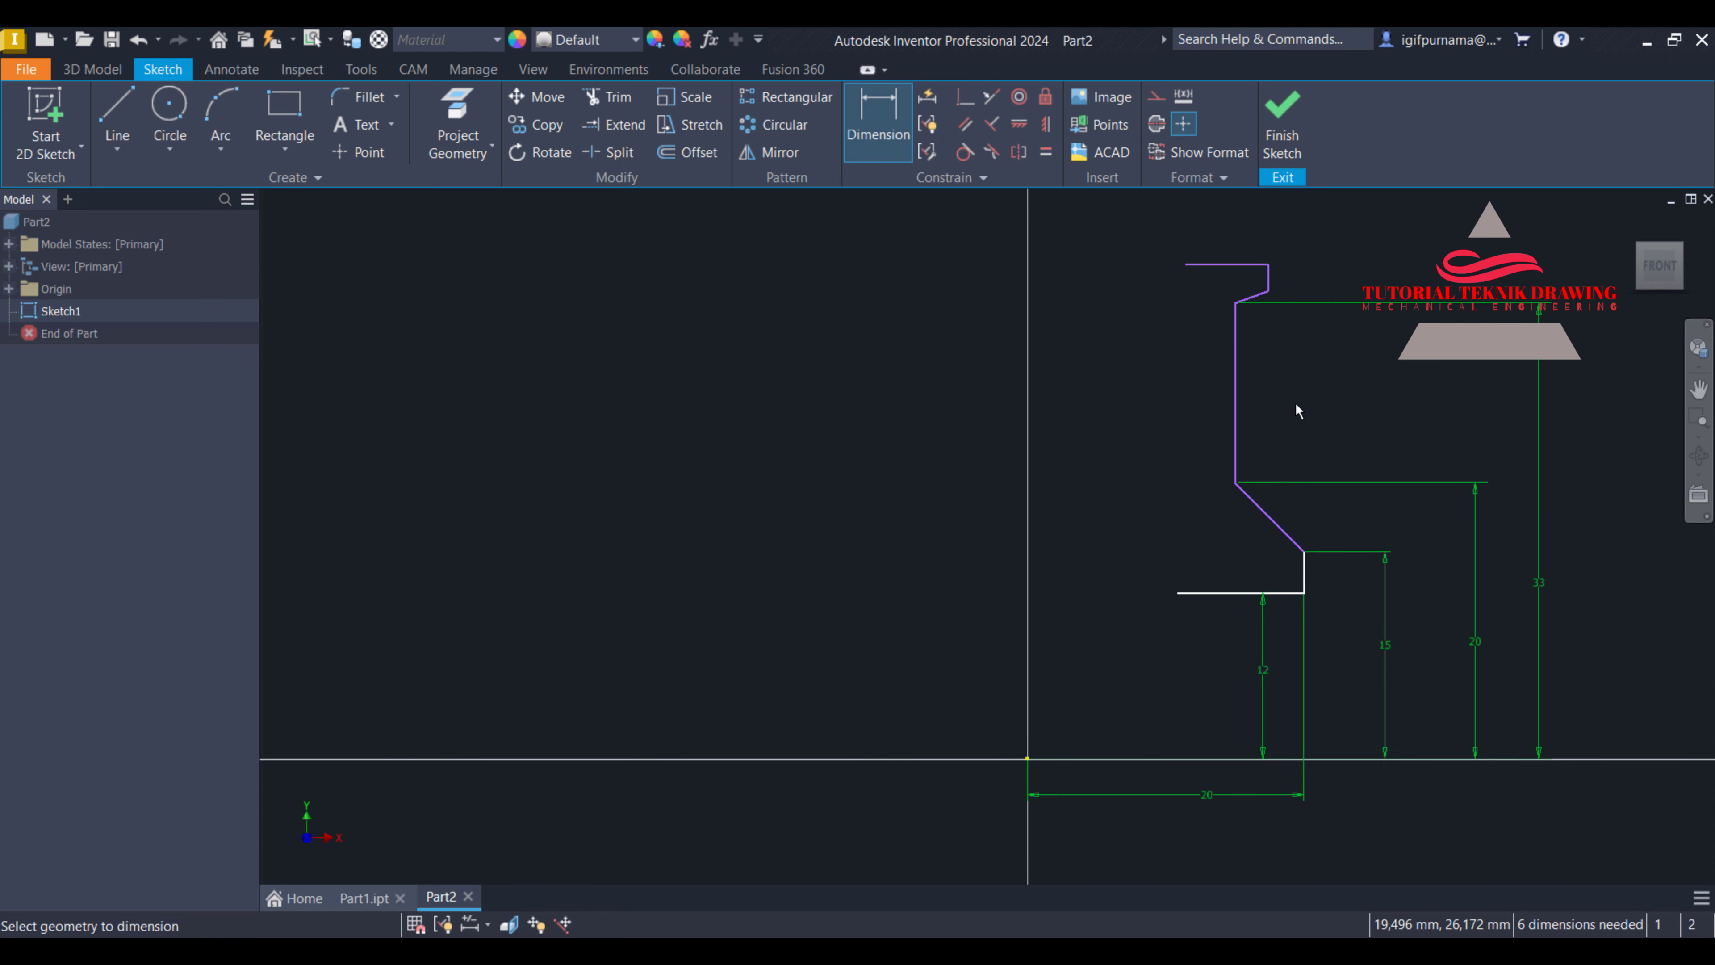
pyautogui.click(1031, 845)
pyautogui.scroll(-3, 1266, 590)
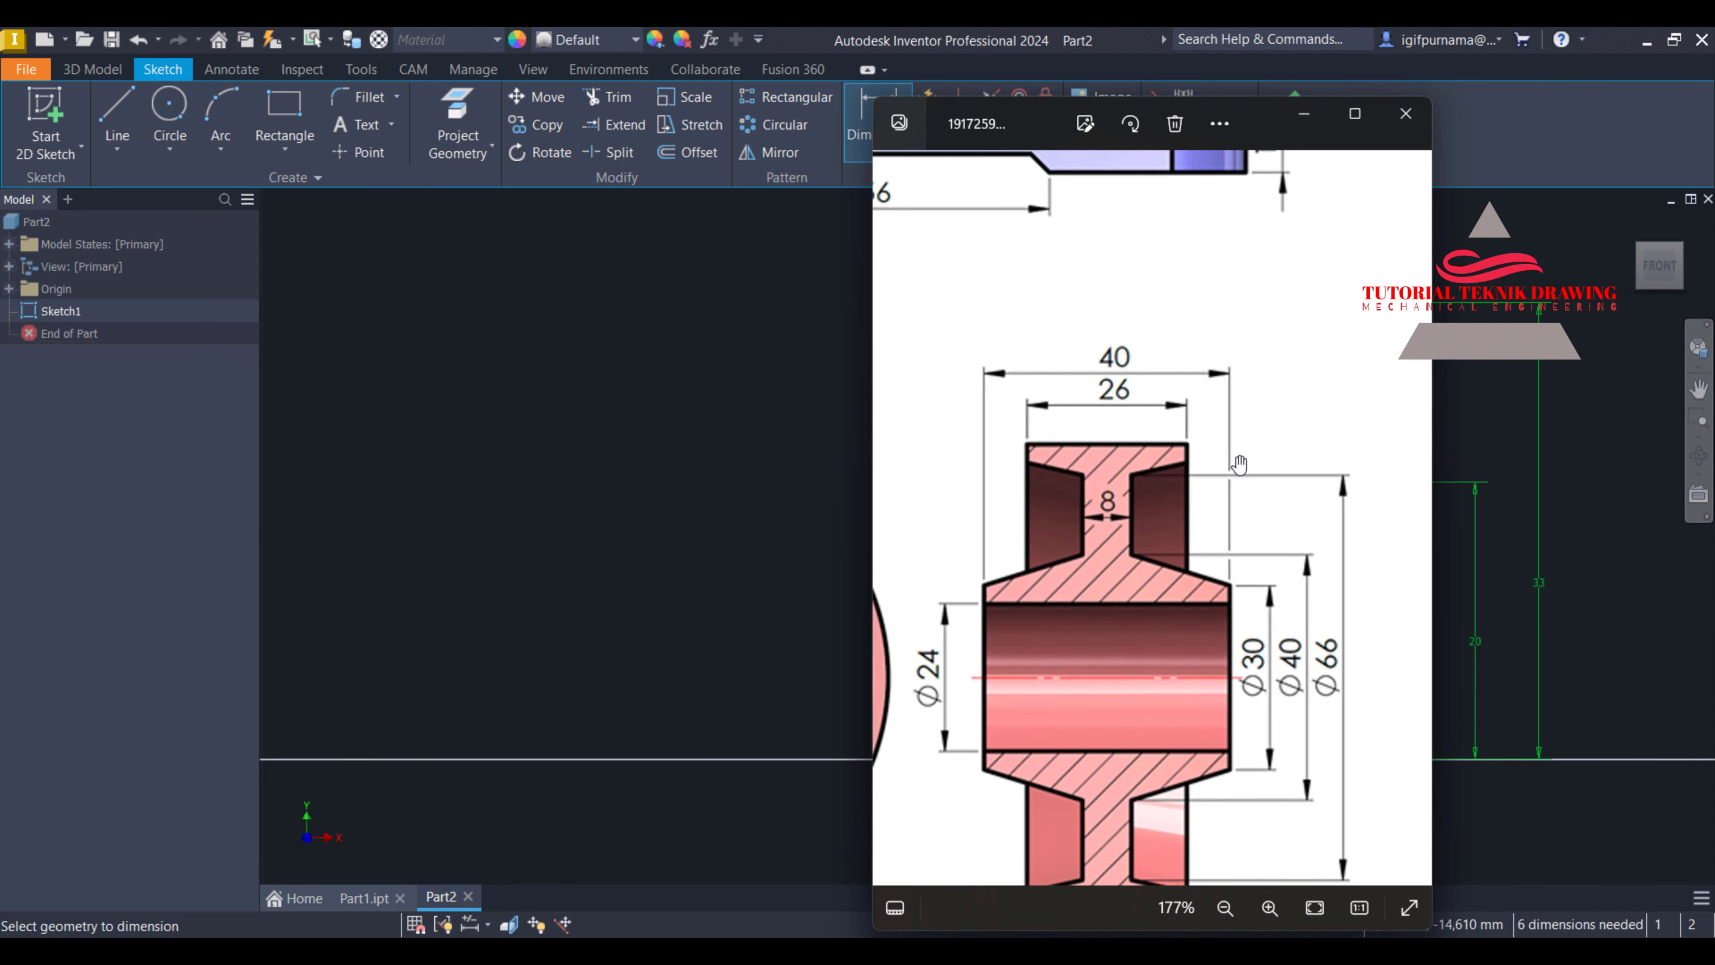
pyautogui.moveTo(1240, 464); pyautogui.dragTo(1357, 508)
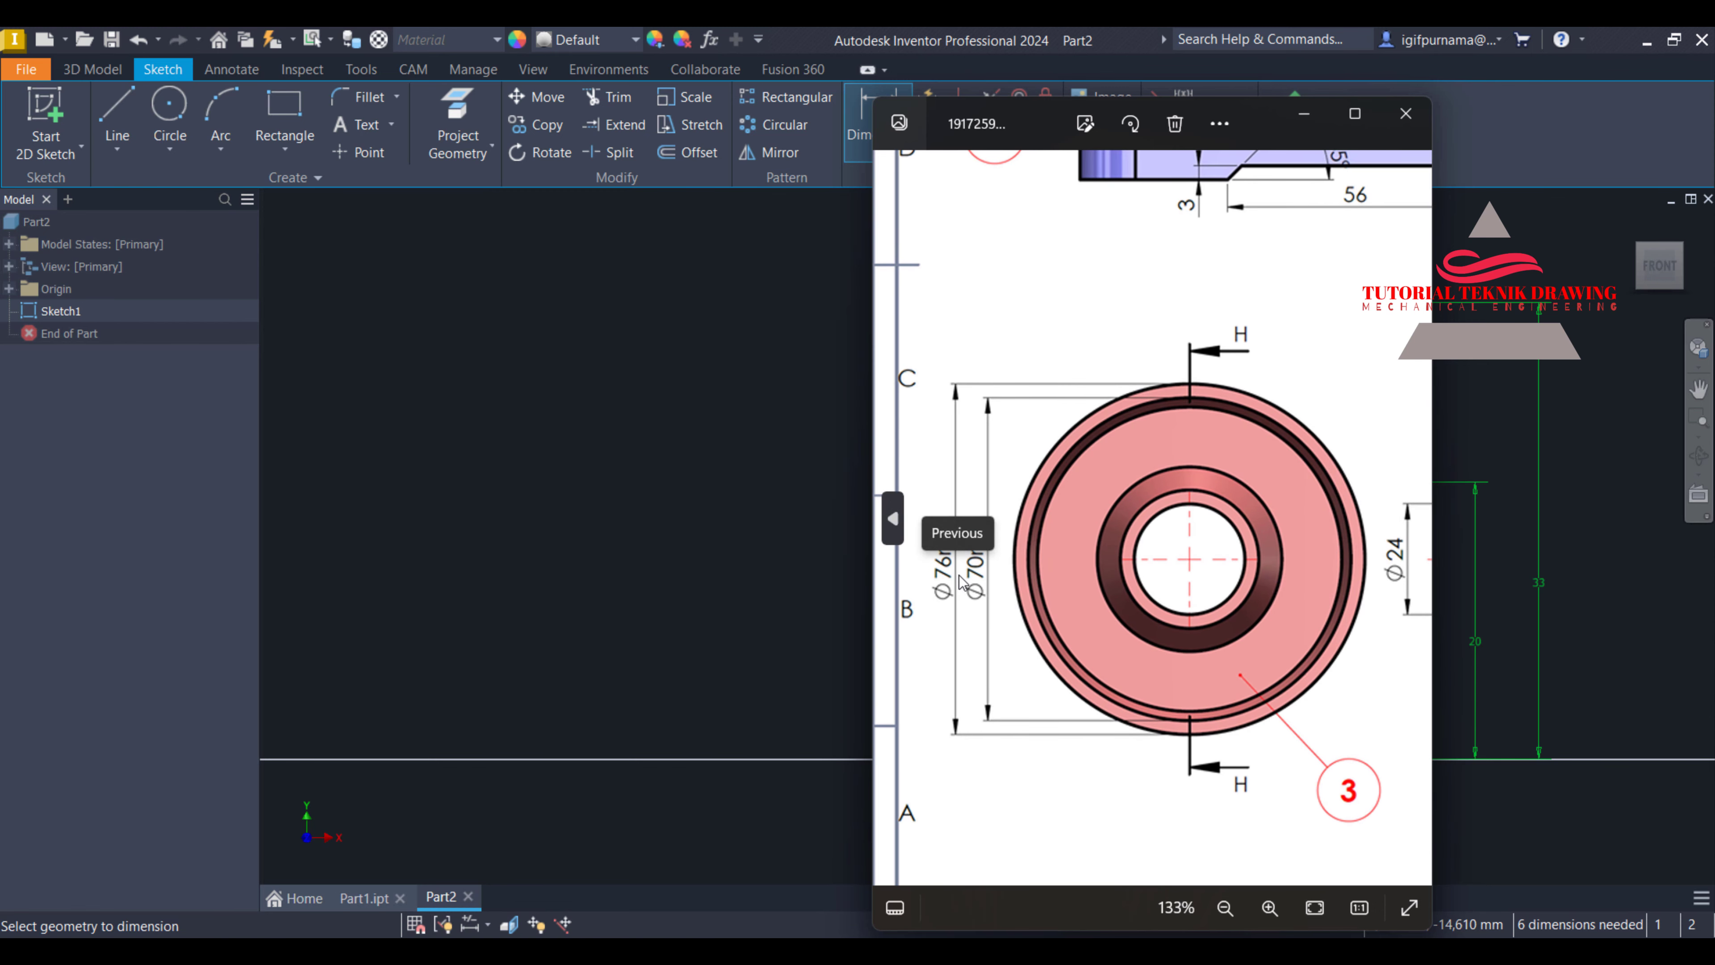
pyautogui.hotkey('alt', 'Tab')
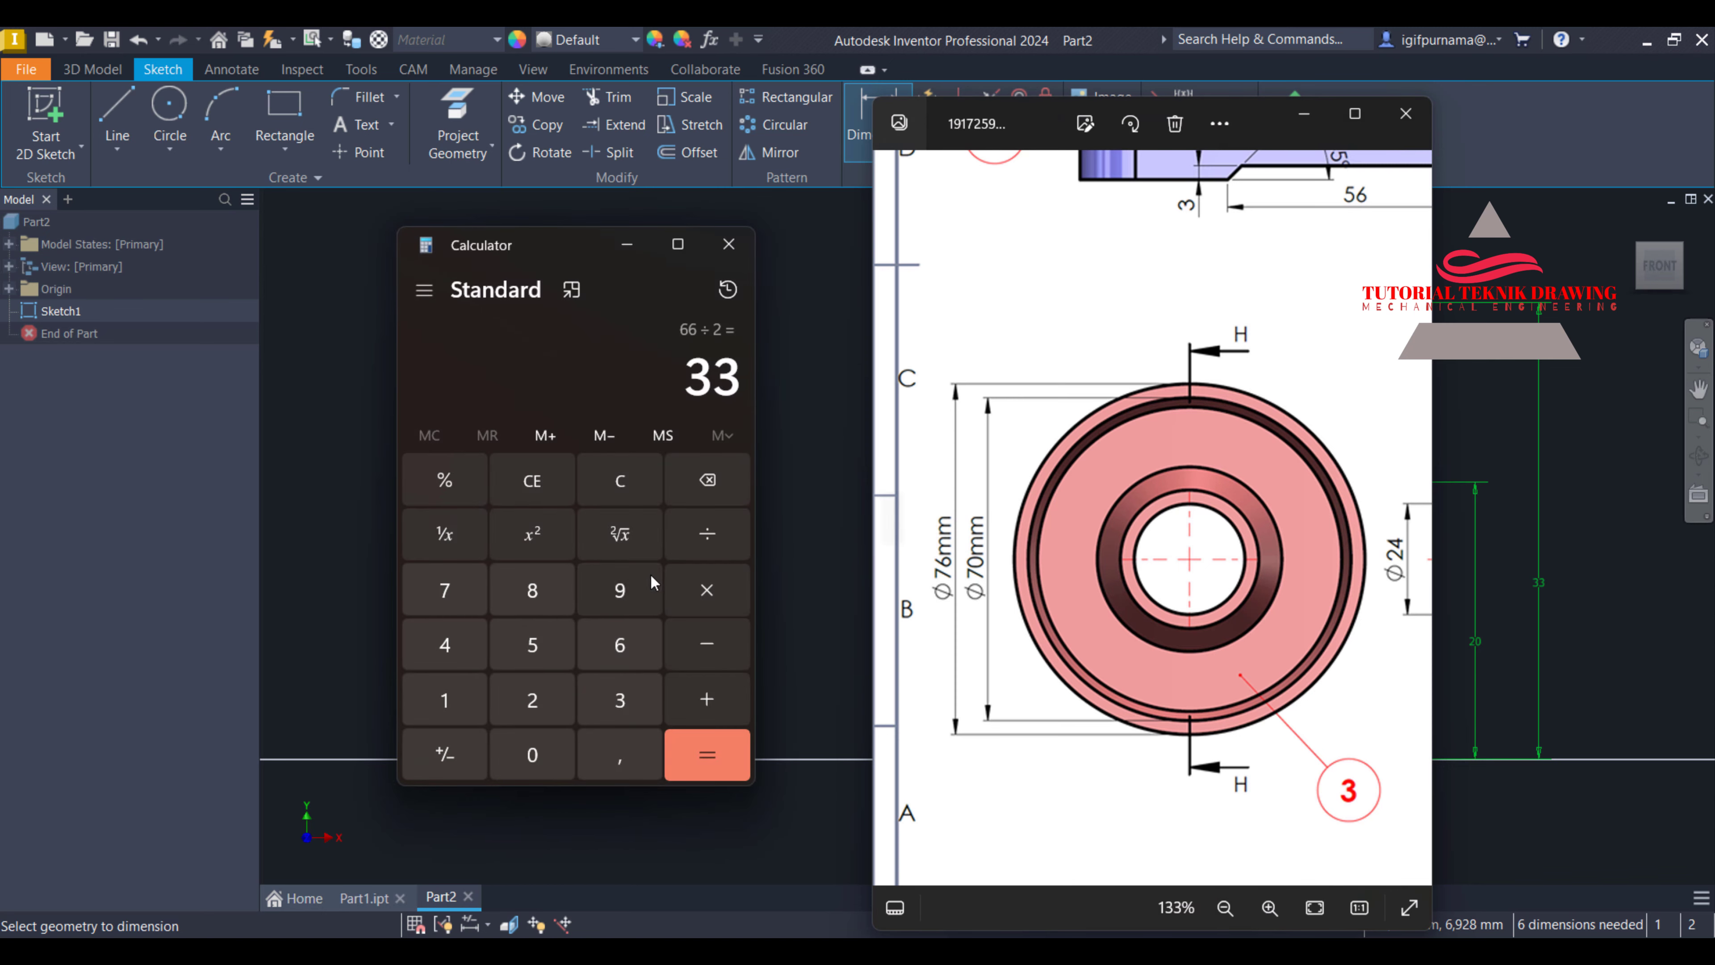
pyautogui.click(622, 490)
pyautogui.click(445, 590)
pyautogui.click(619, 644)
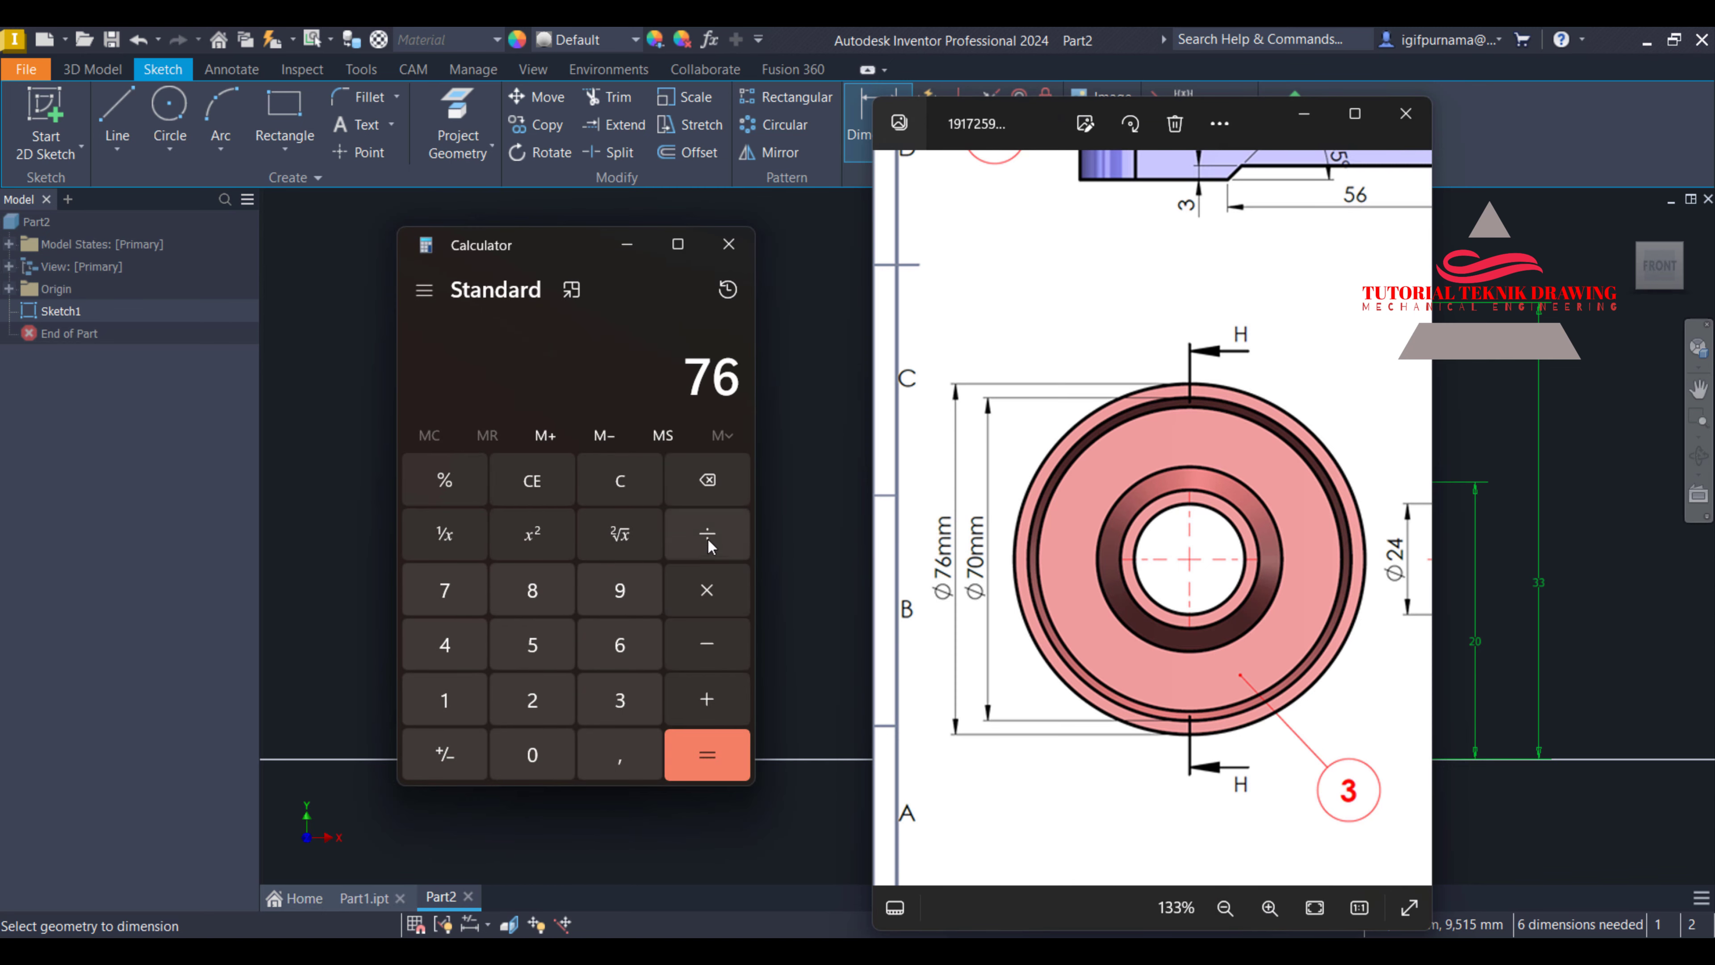
pyautogui.click(707, 534)
pyautogui.click(532, 699)
pyautogui.click(716, 754)
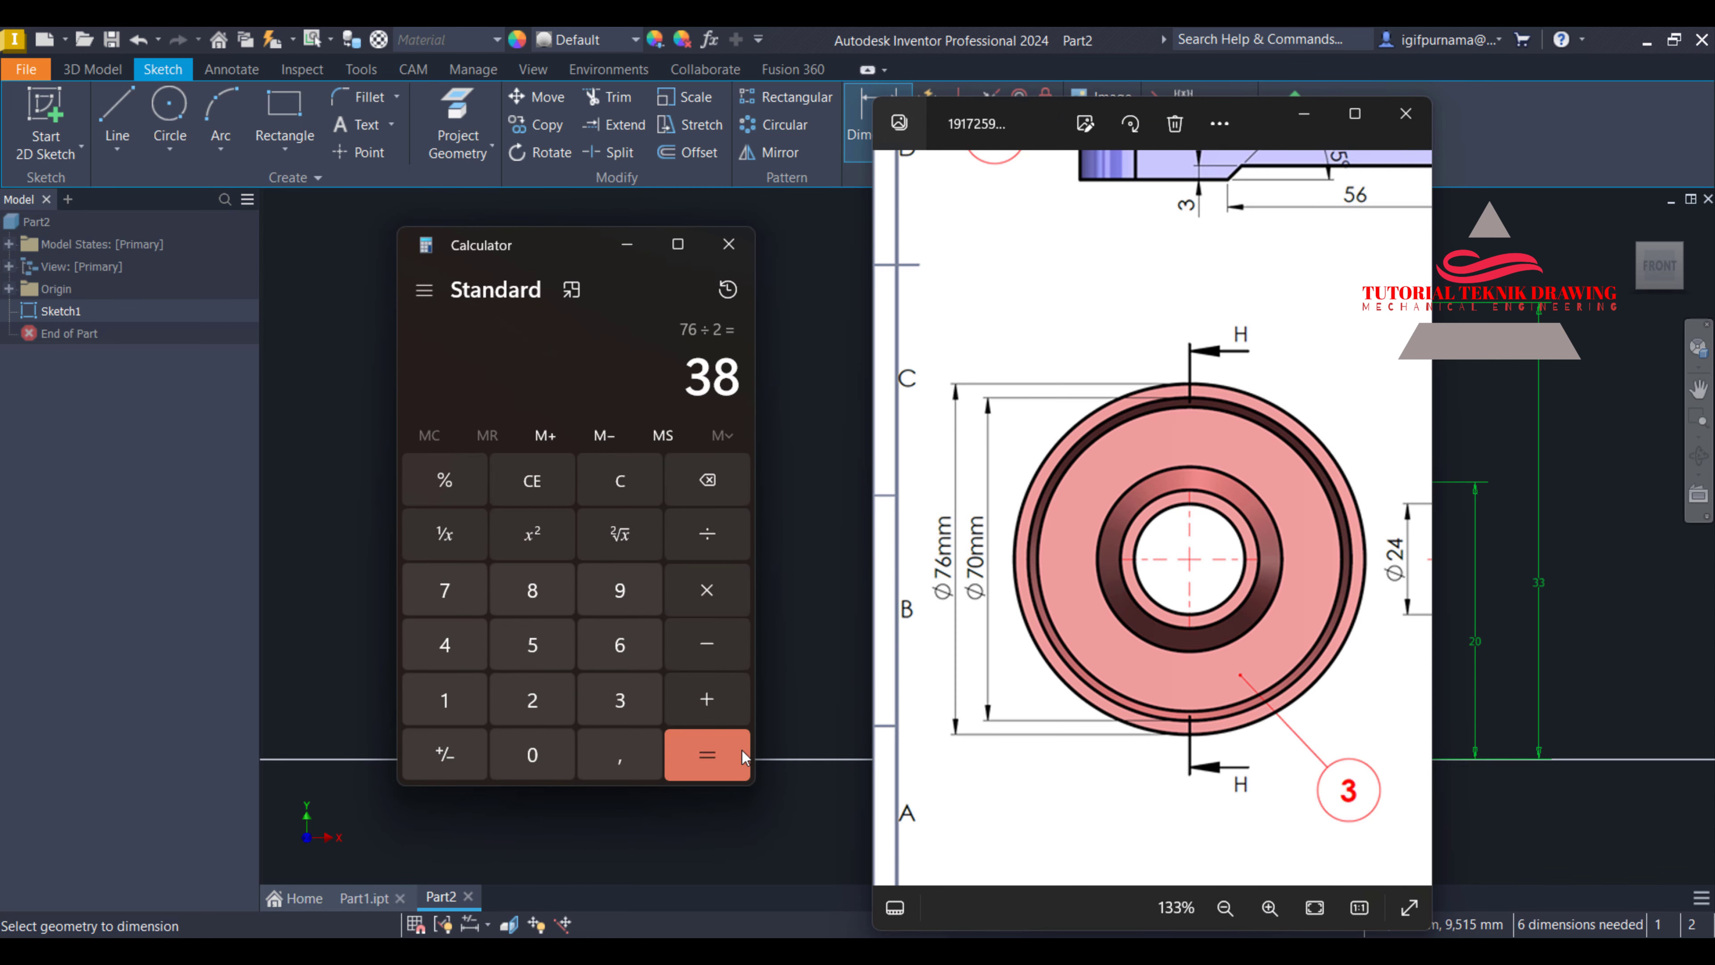
# Return to the Inventor sketch and dimension the profile's top line 38 mm above the origin
pyautogui.click(1303, 114)
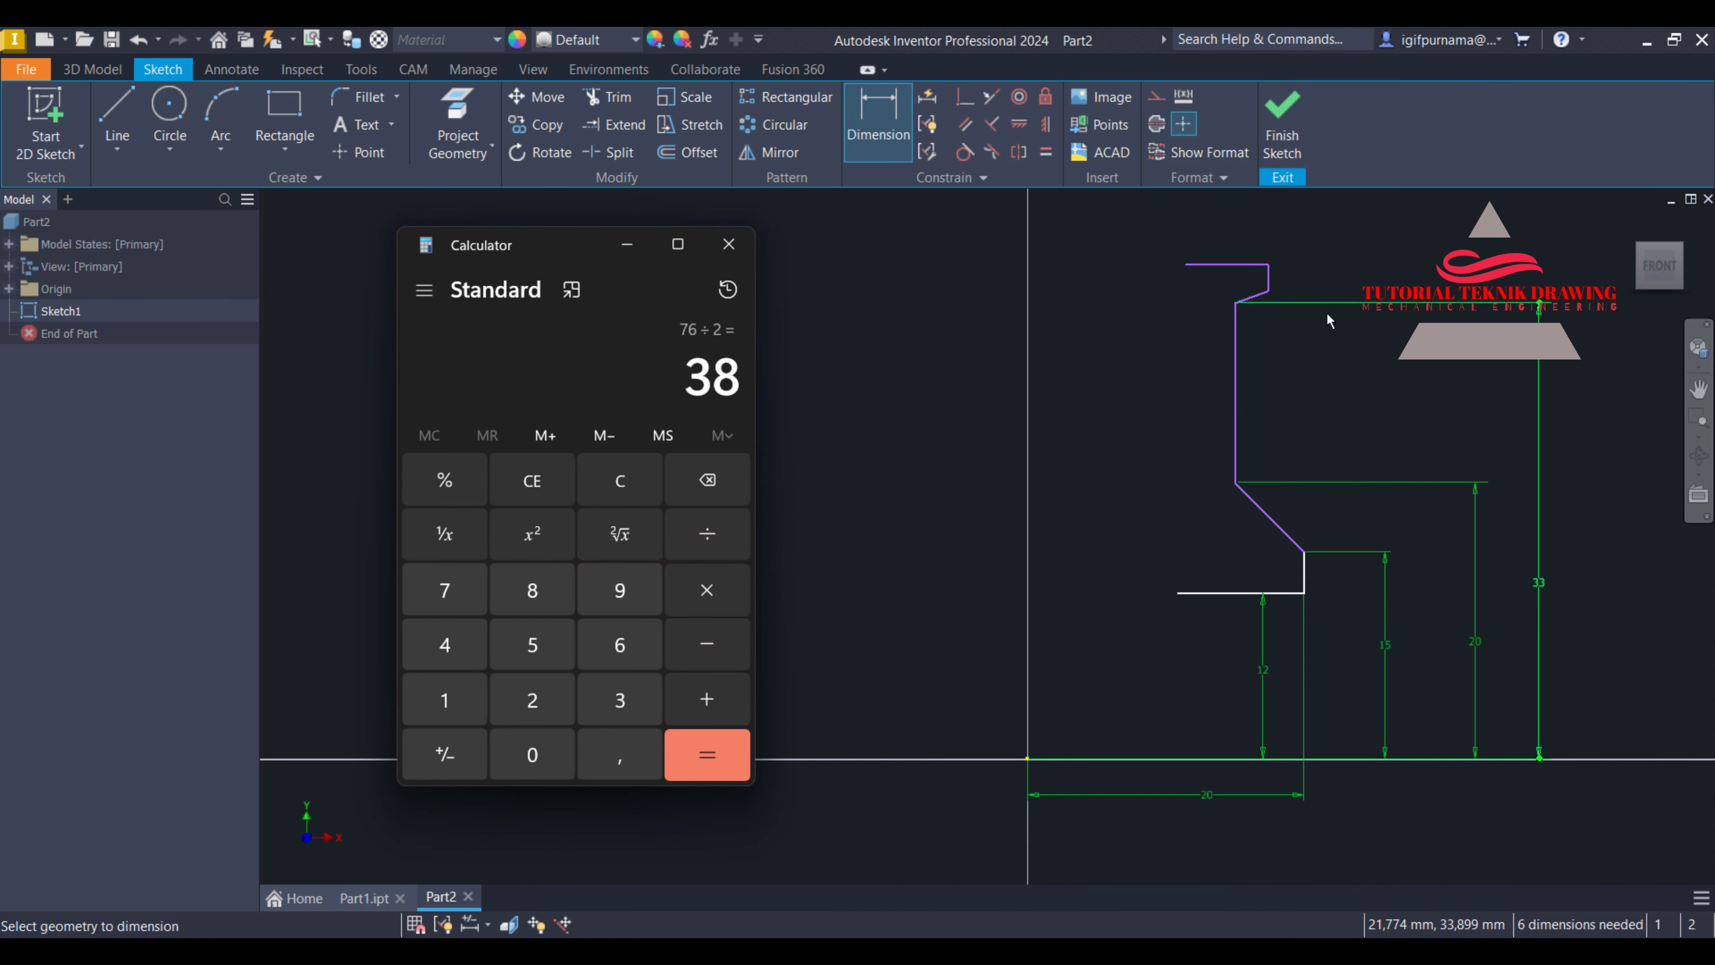
pyautogui.click(1206, 265)
pyautogui.click(1027, 759)
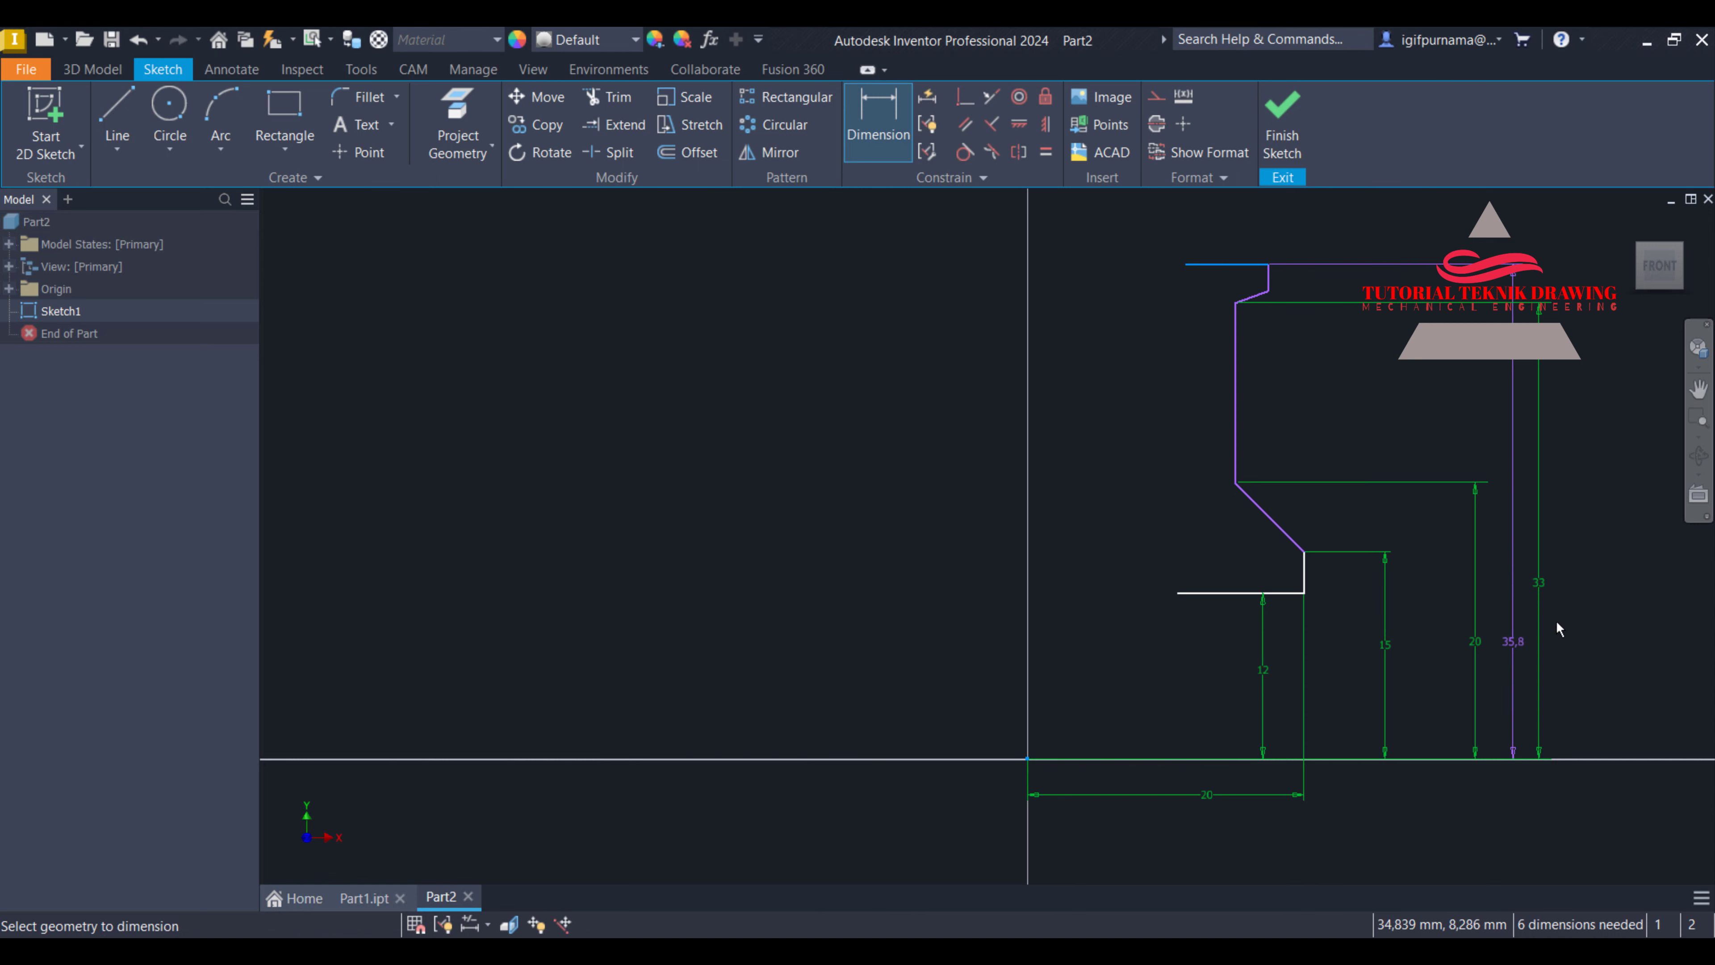
pyautogui.click(1627, 582)
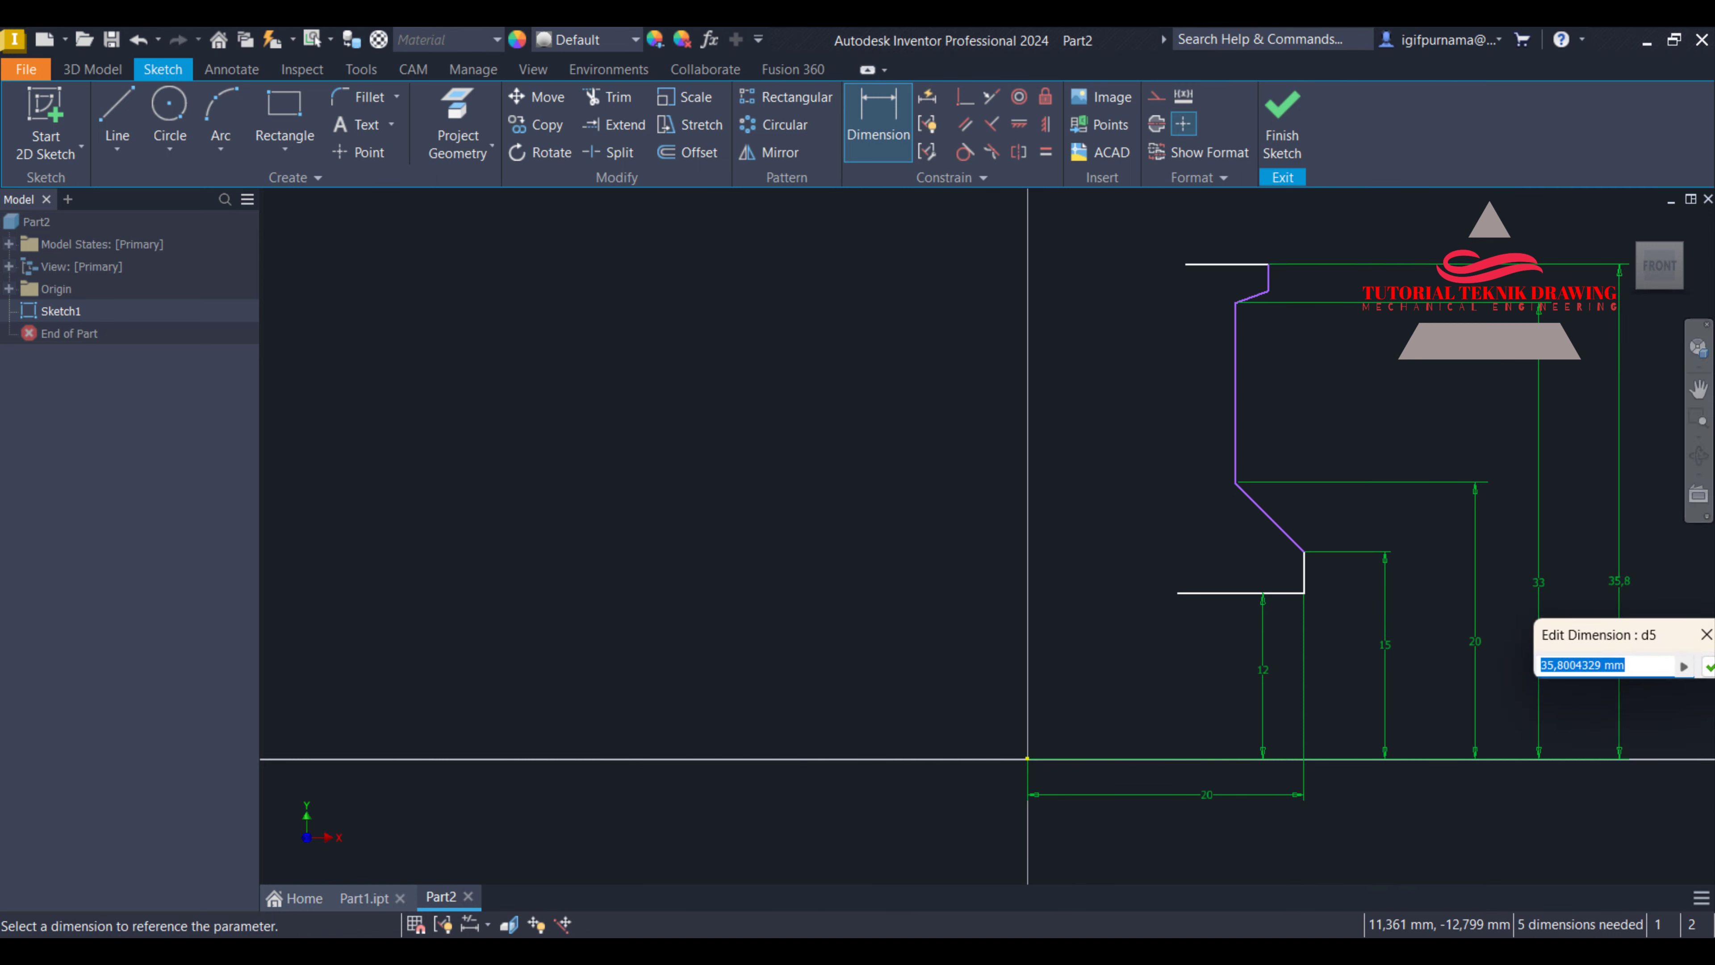
pyautogui.click(1032, 949)
pyautogui.click(1589, 714)
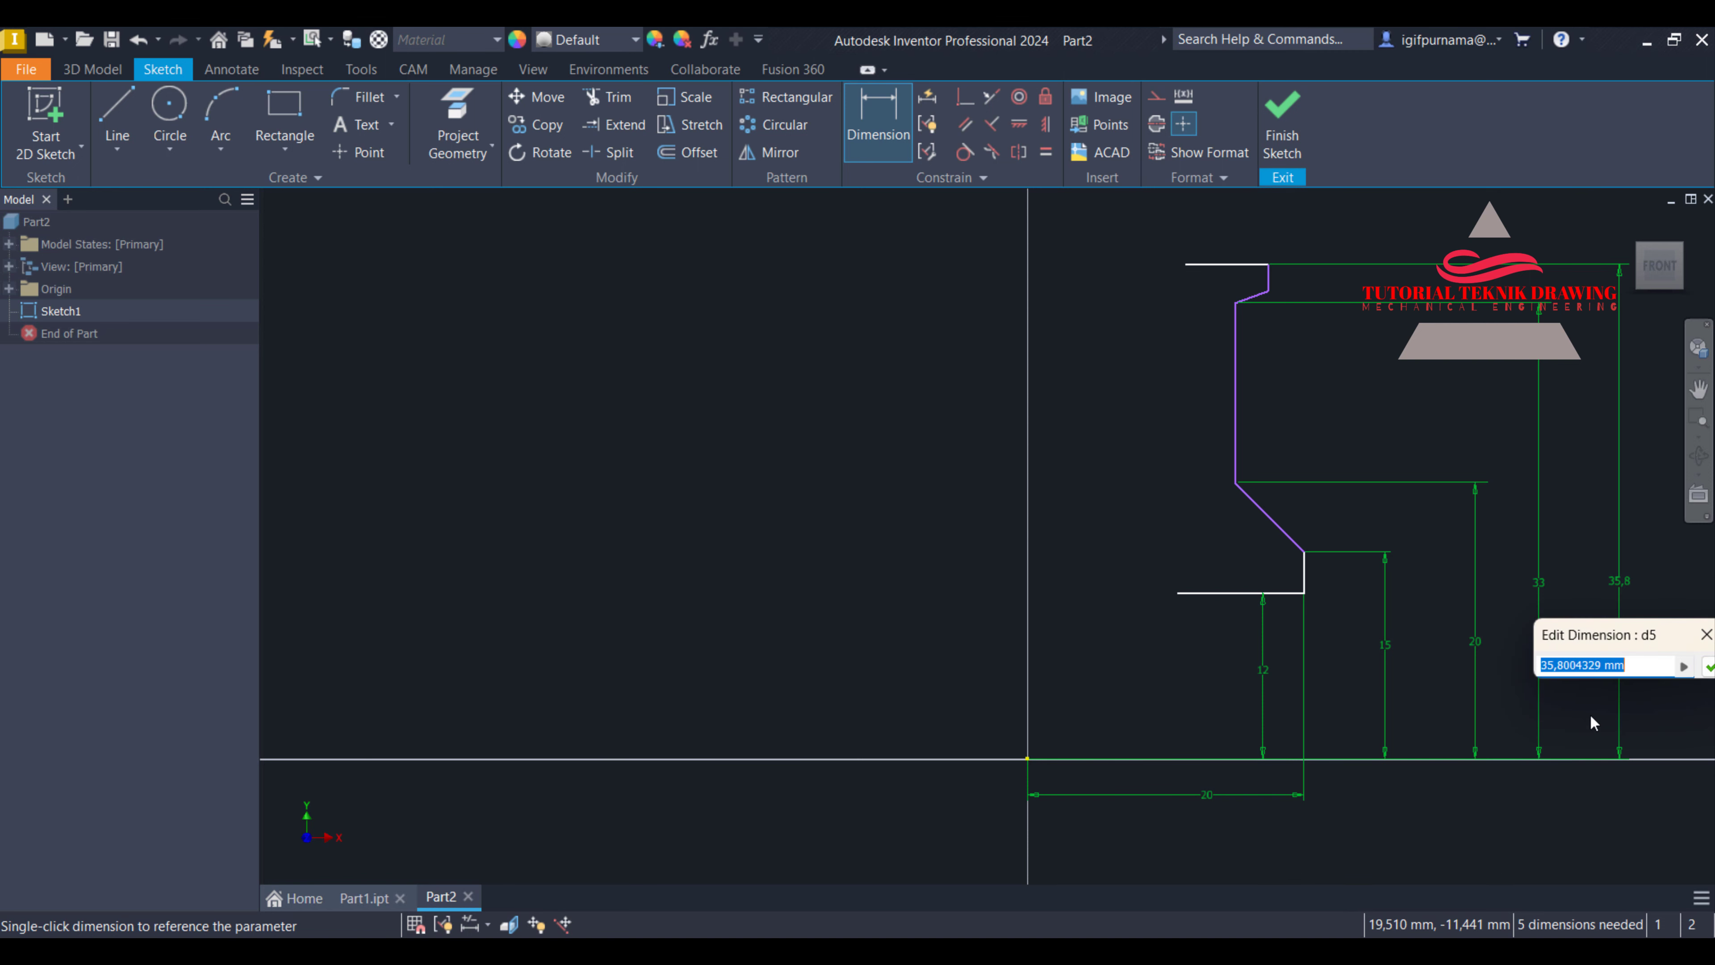
pyautogui.write('3')
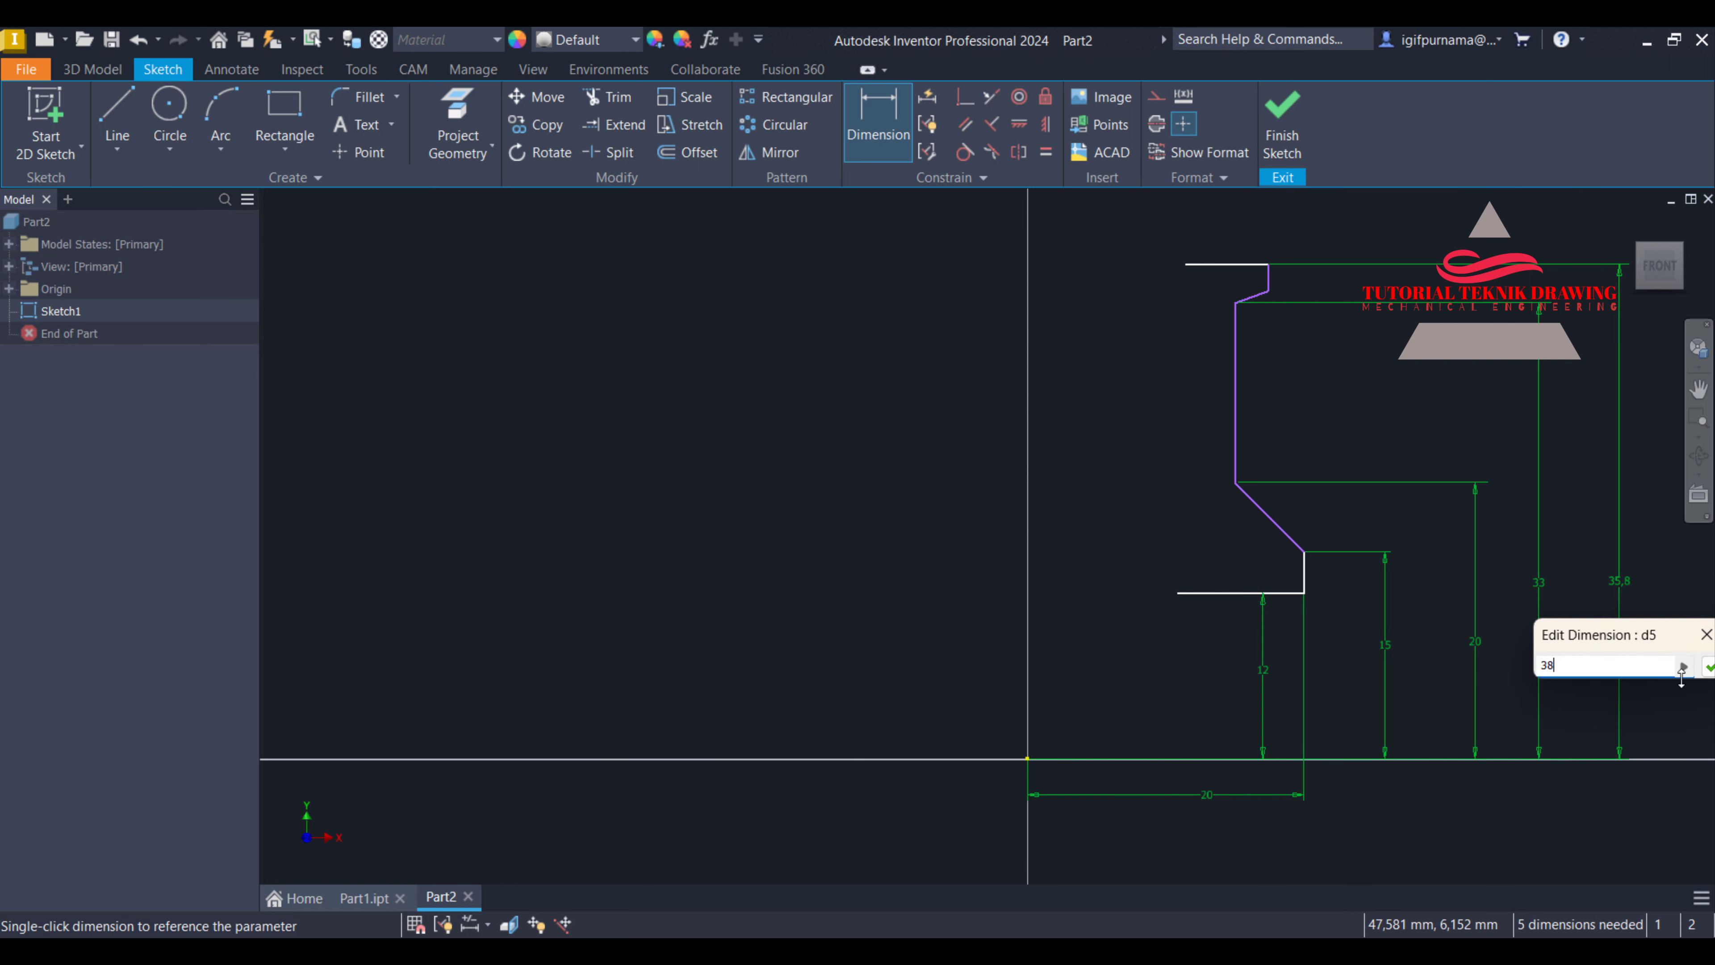
pyautogui.write('8')
pyautogui.press('Return')
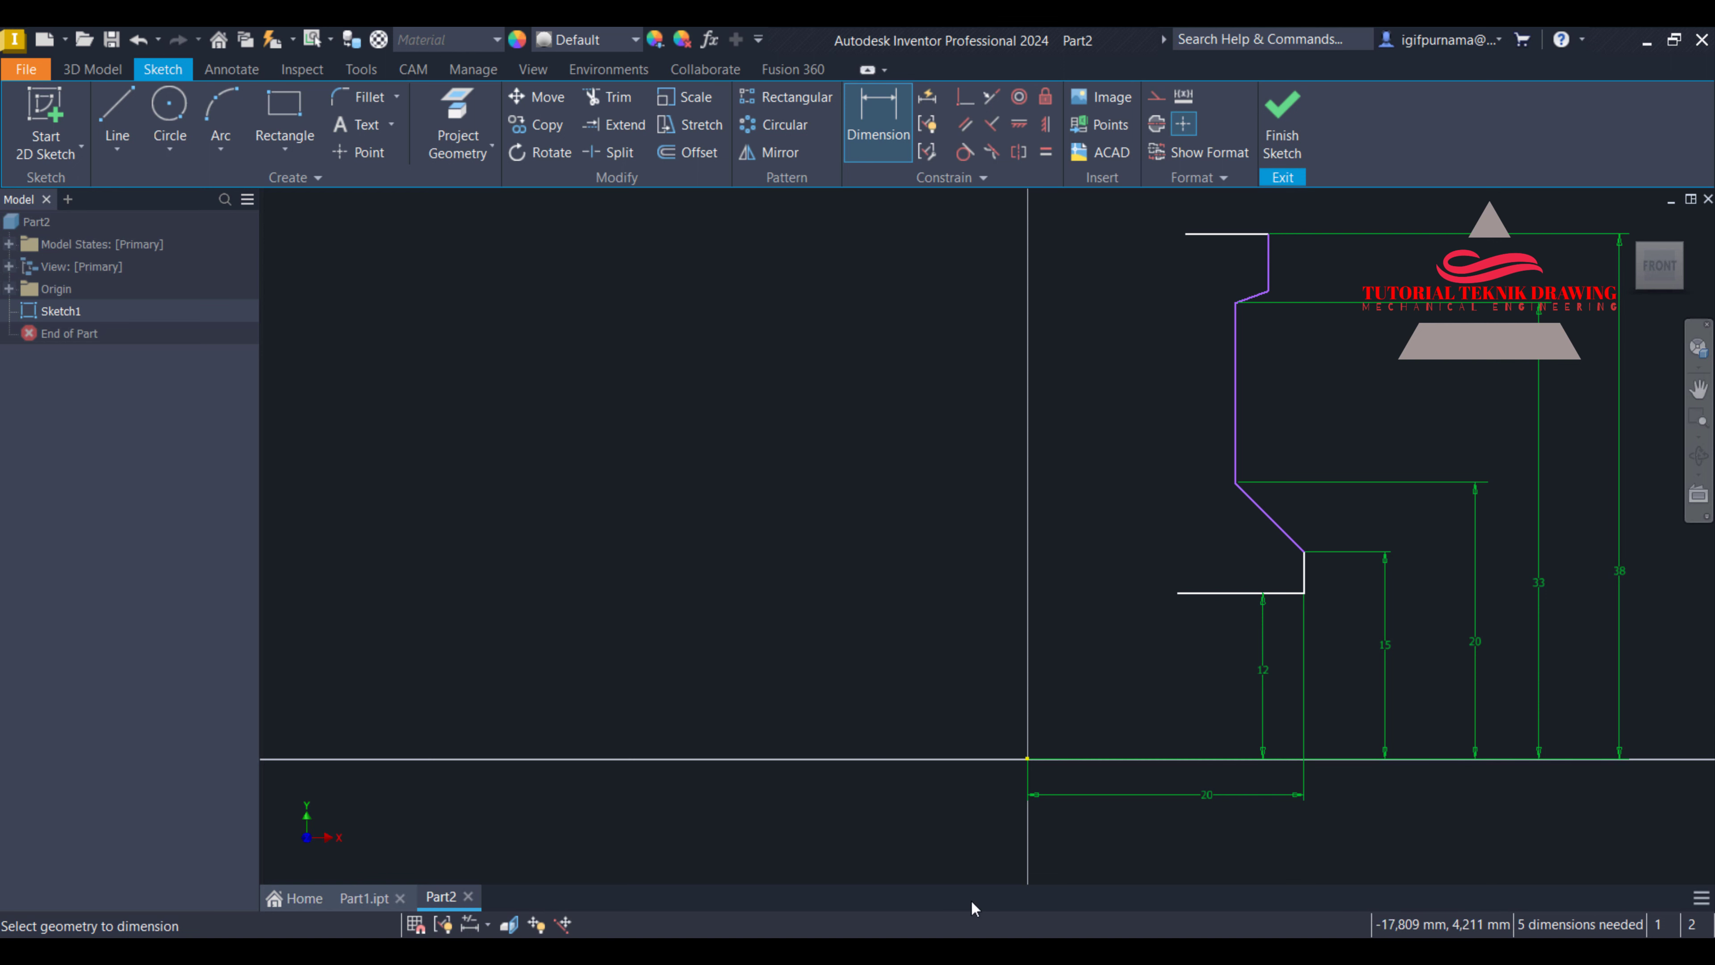
# Check the Ø70 rim diameter in the reference drawing and dimension the rim edge's lower endpoint 35 mm above the origin
pyautogui.click(976, 949)
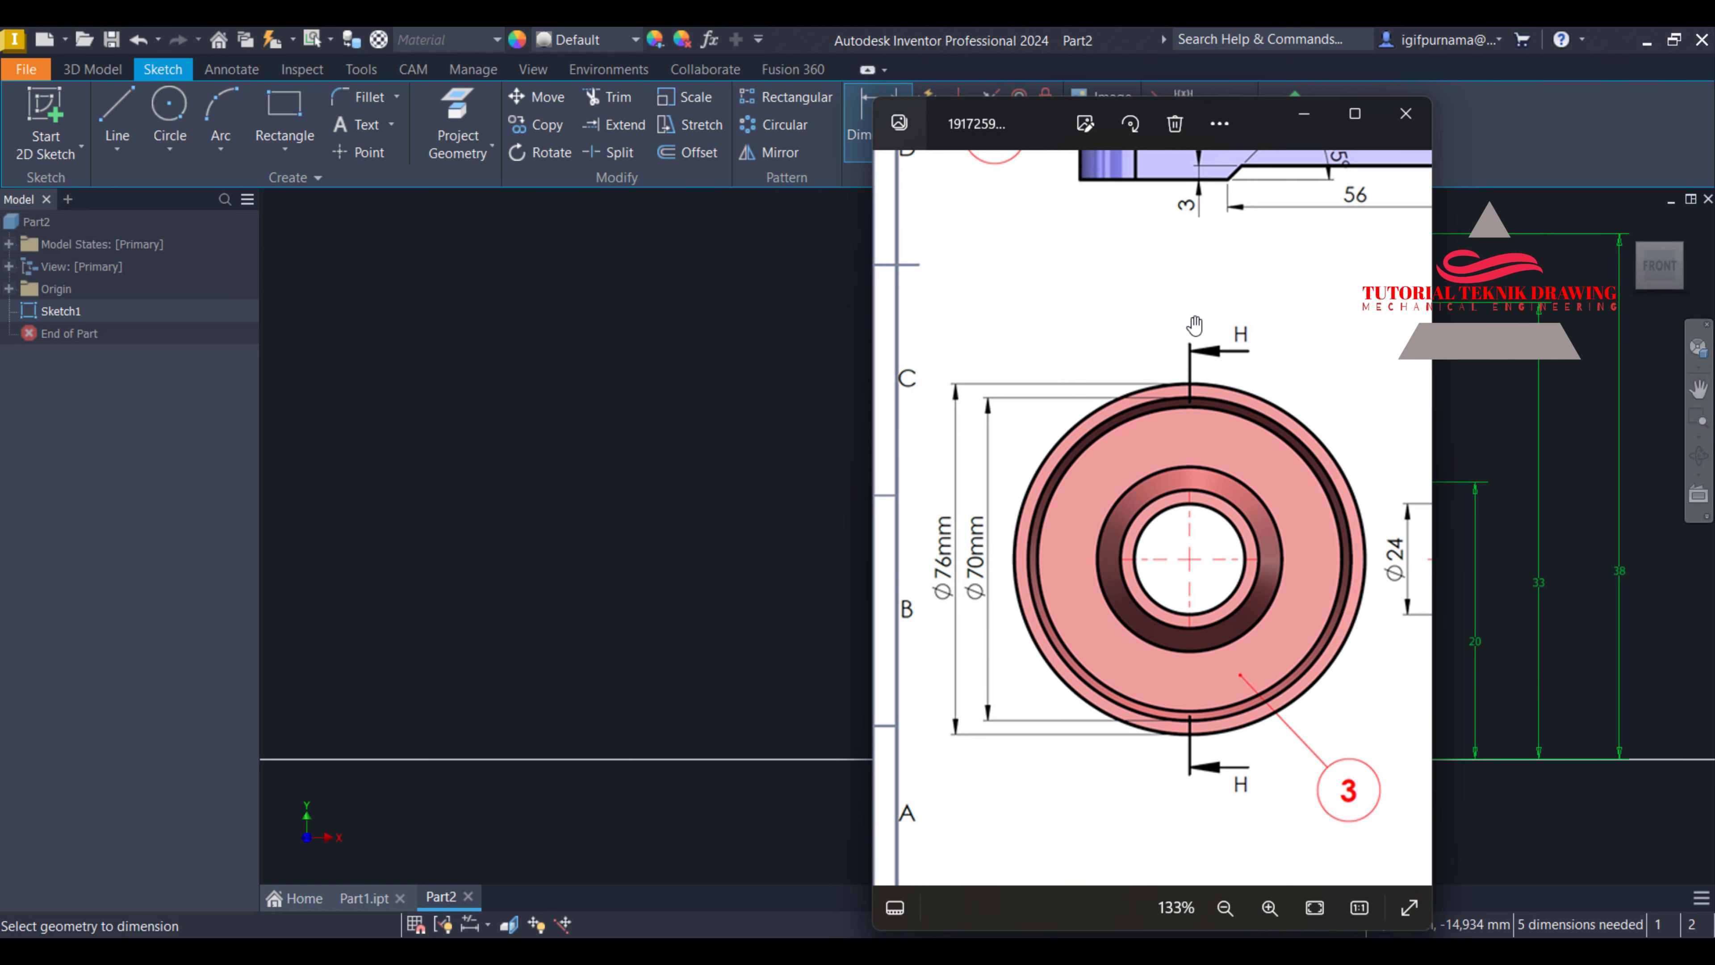
pyautogui.click(1304, 115)
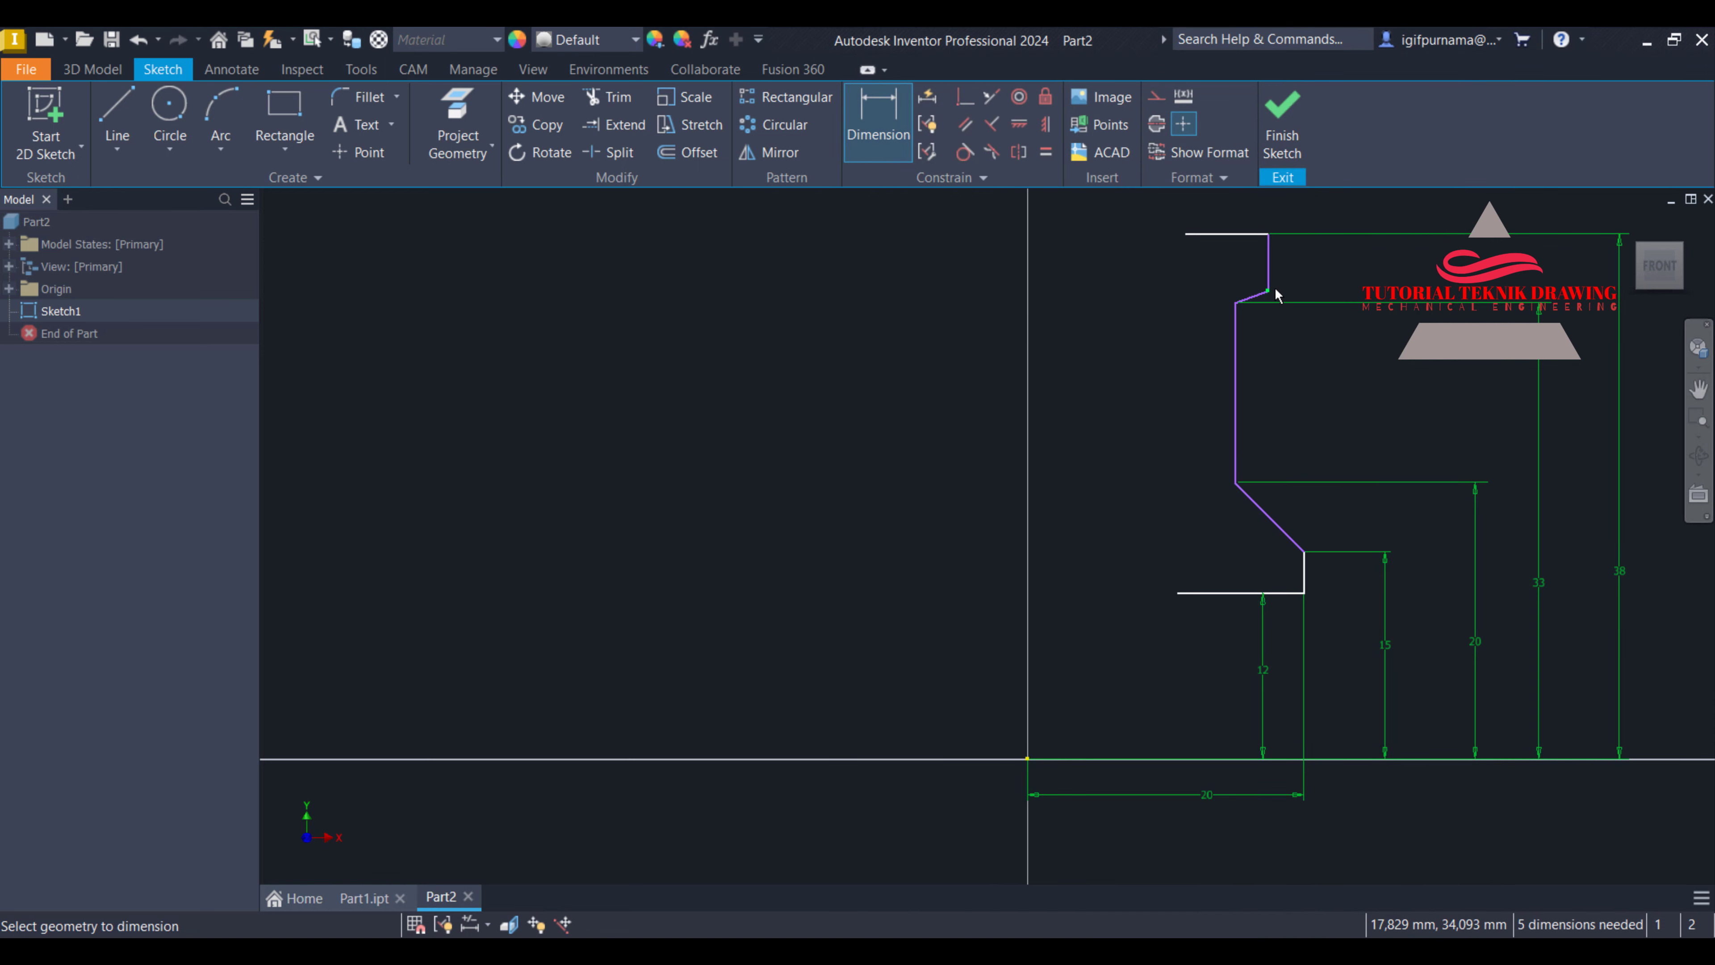
pyautogui.click(1029, 758)
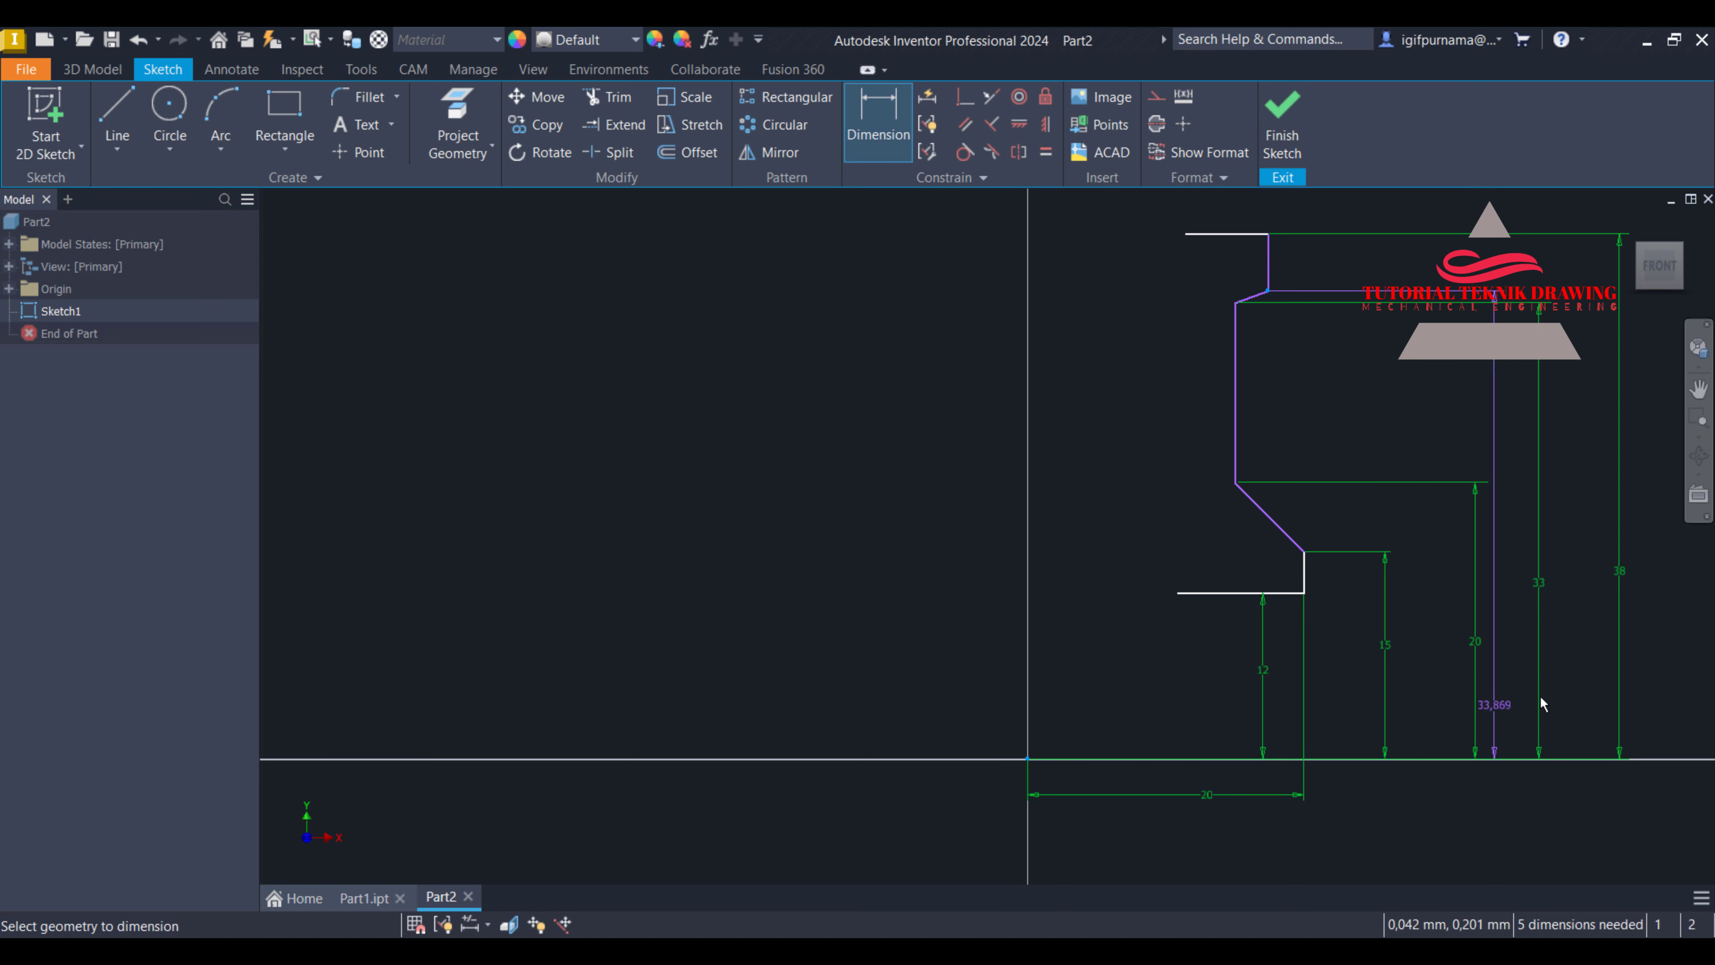
pyautogui.click(1592, 689)
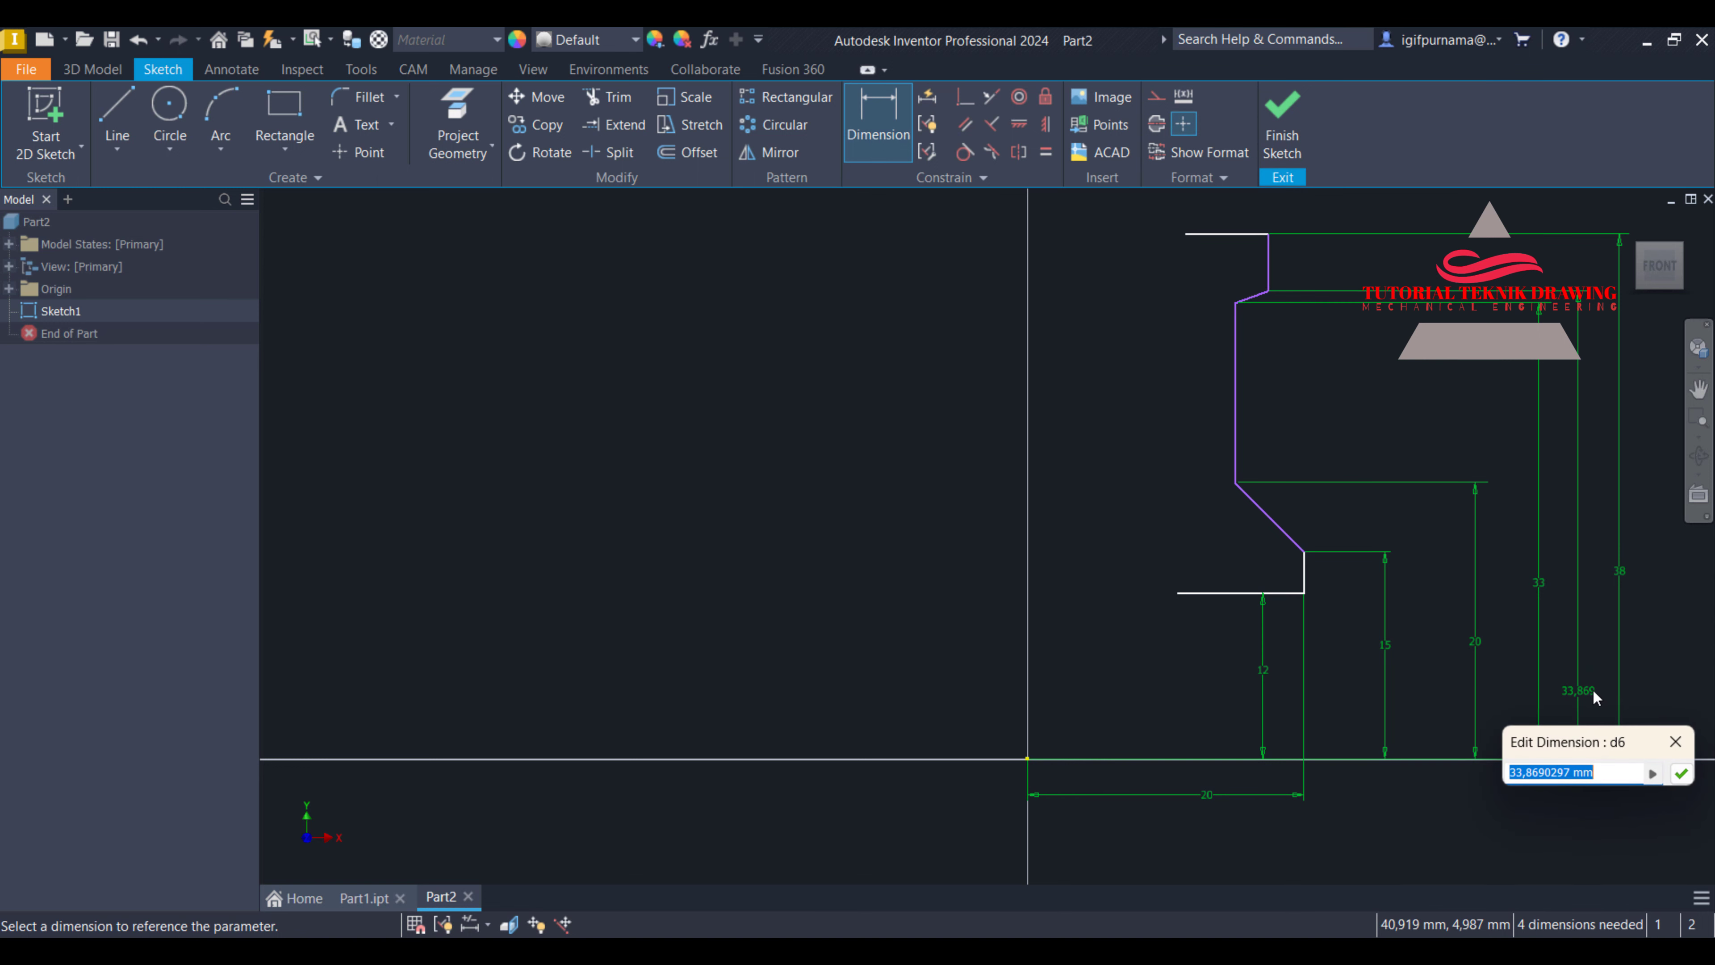
pyautogui.write('35')
pyautogui.click(1679, 773)
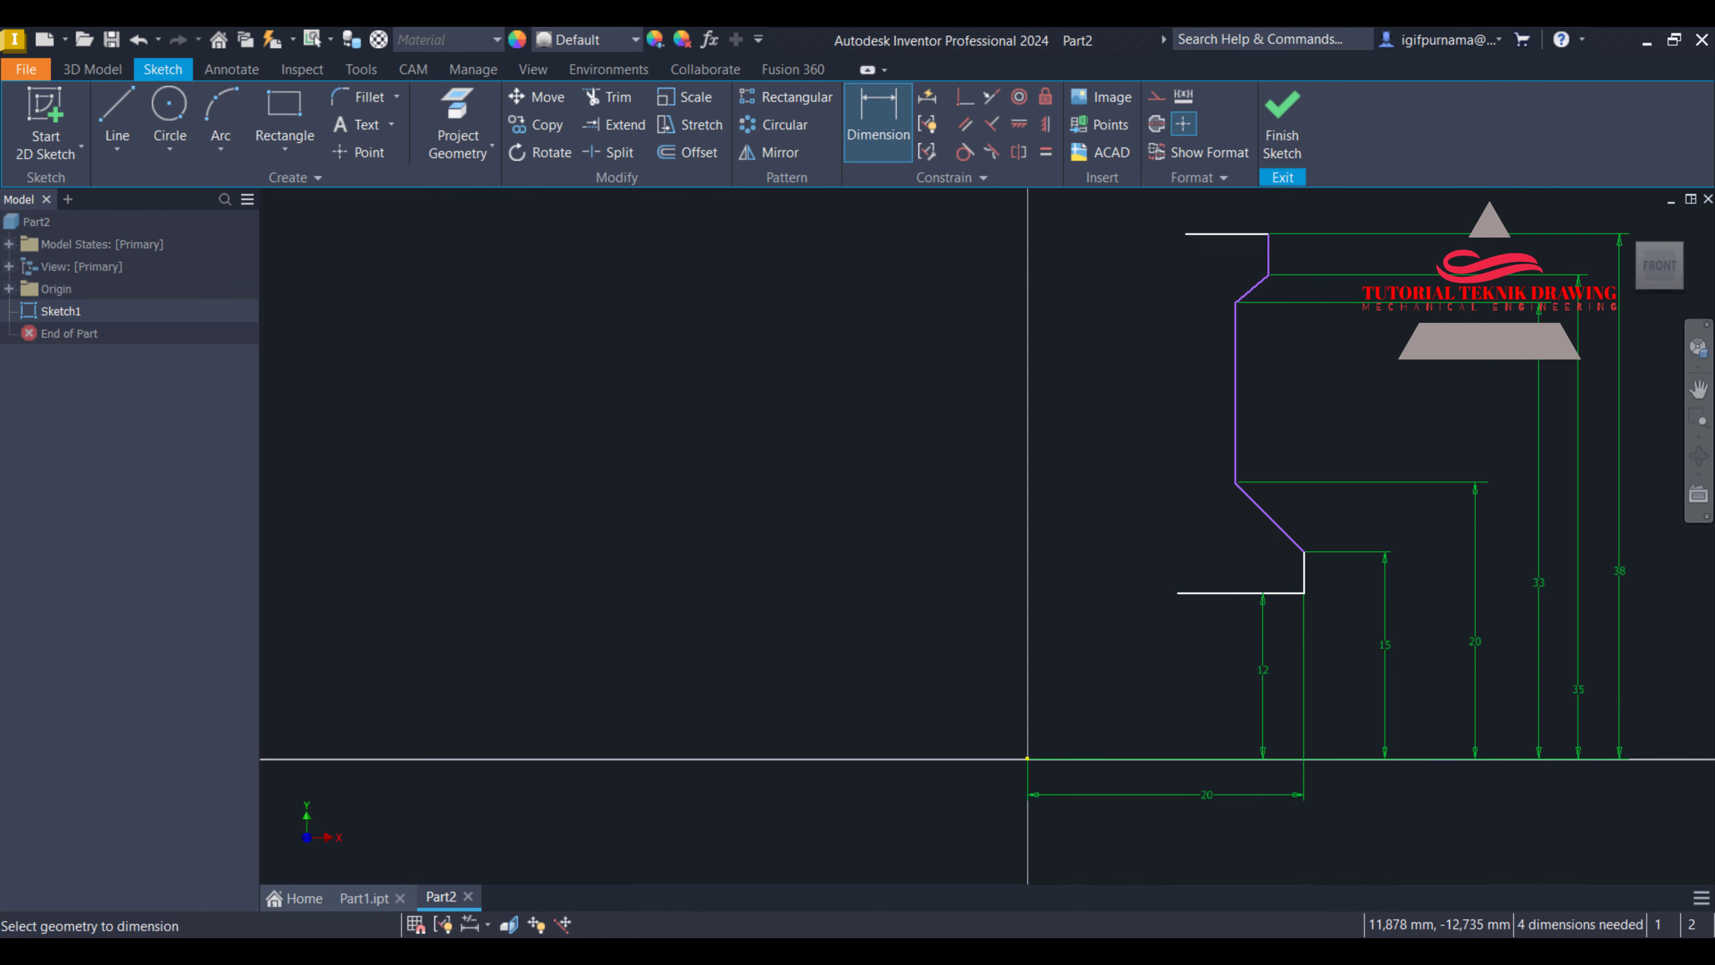
# Check section H-H in the reference drawing and draw a vertical line about 40 mm long upward from the origin
pyautogui.hotkey('alt', 'Tab')
pyautogui.scroll(-3, 1303, 731)
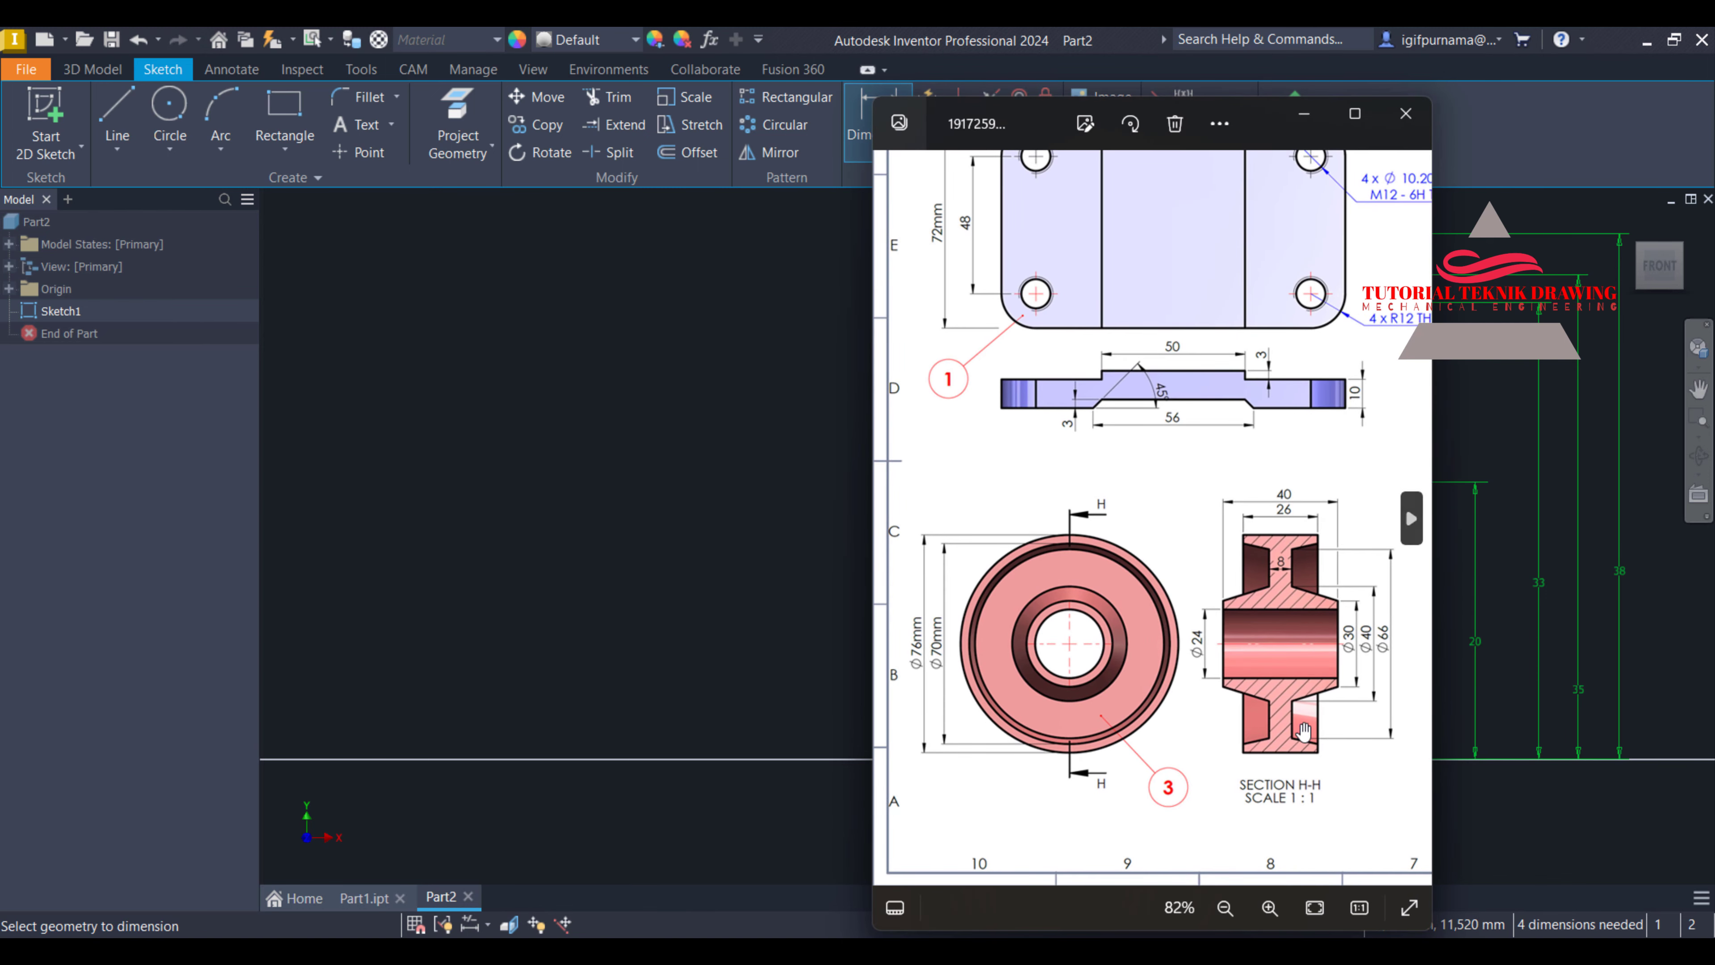
pyautogui.scroll(3, 1303, 731)
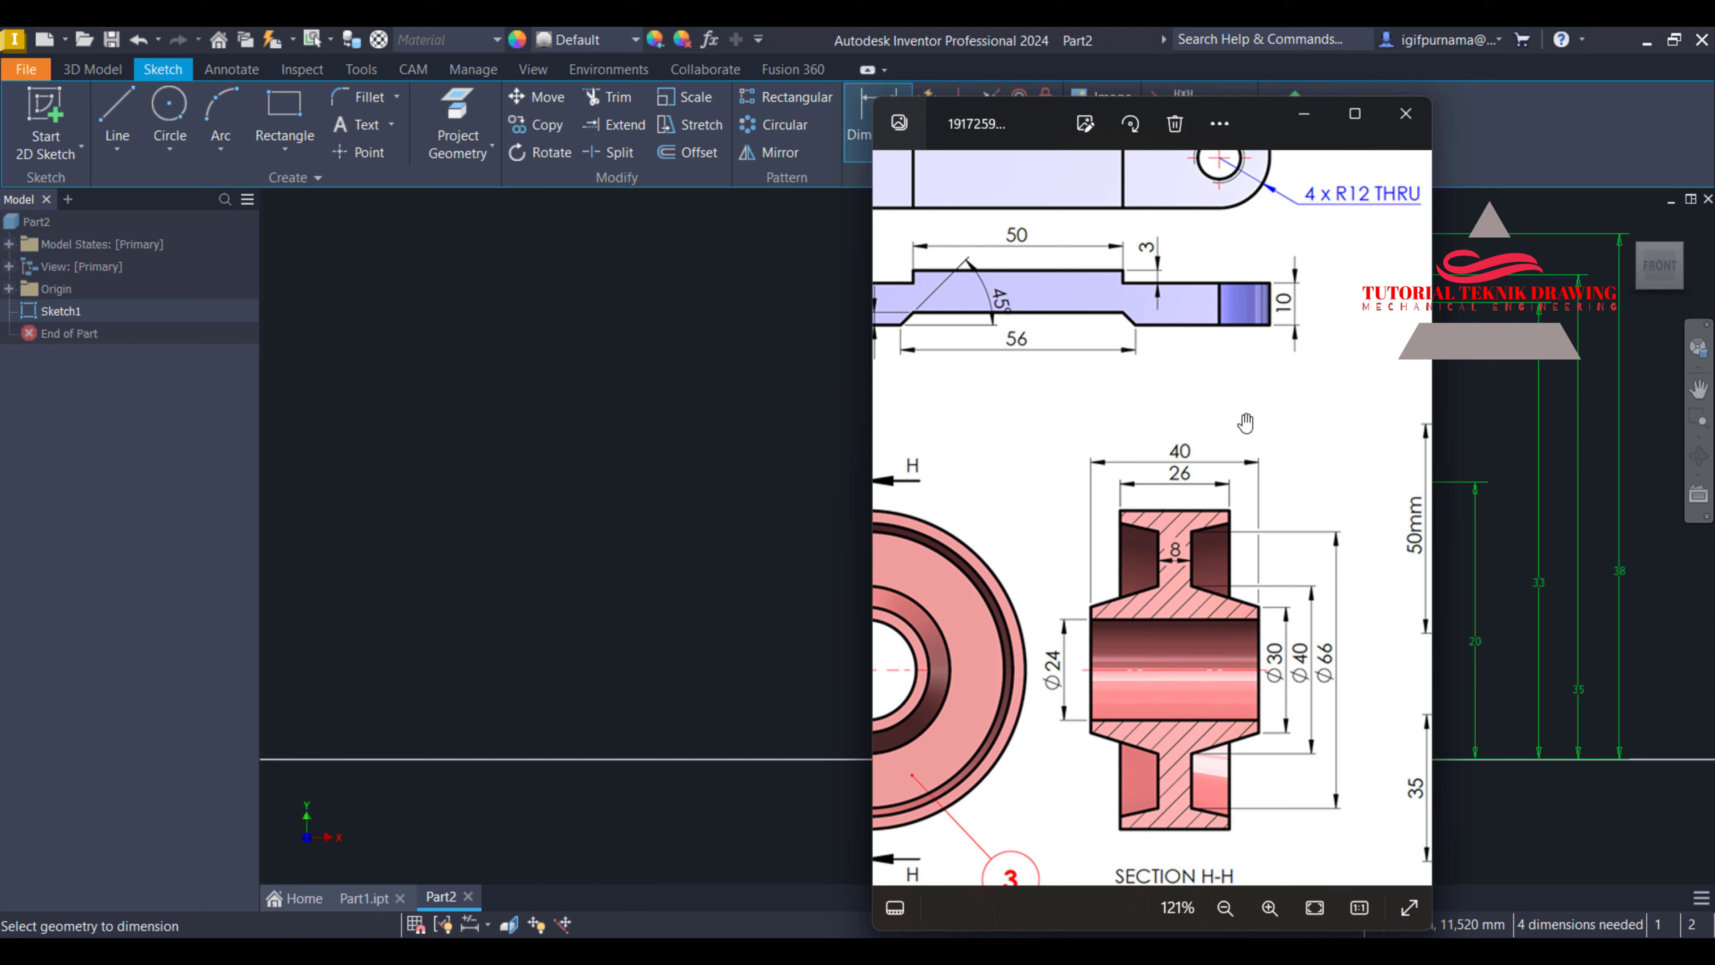
pyautogui.click(1304, 115)
pyautogui.press('l')
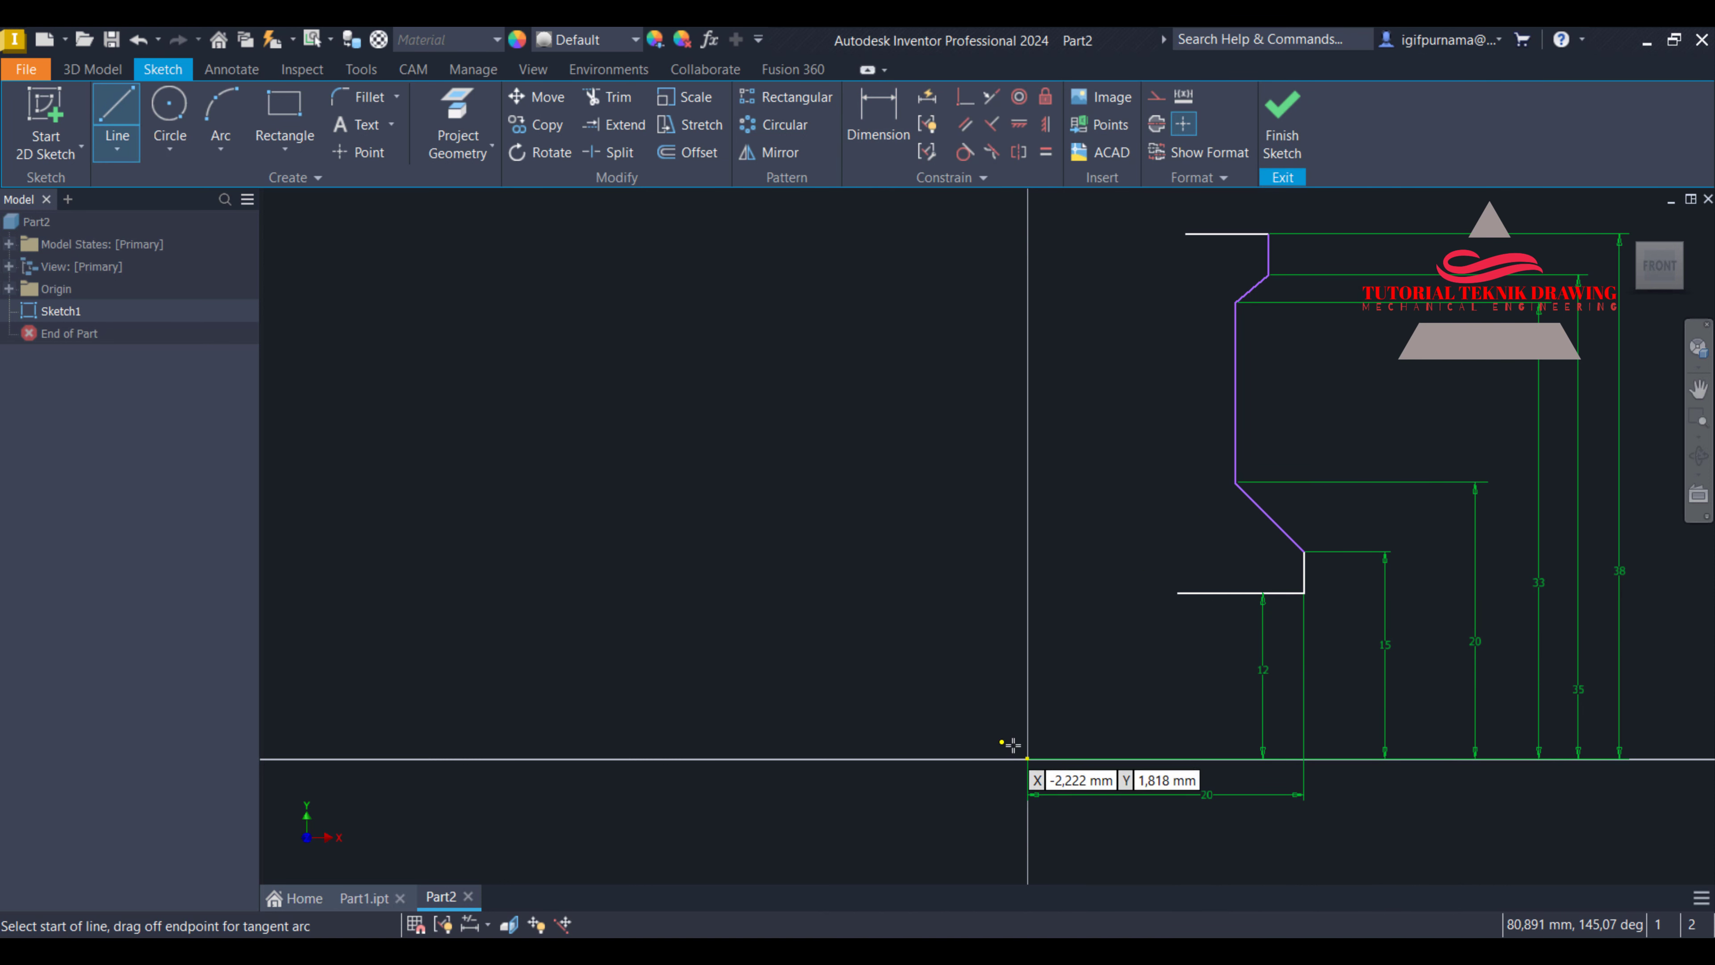
pyautogui.click(1026, 757)
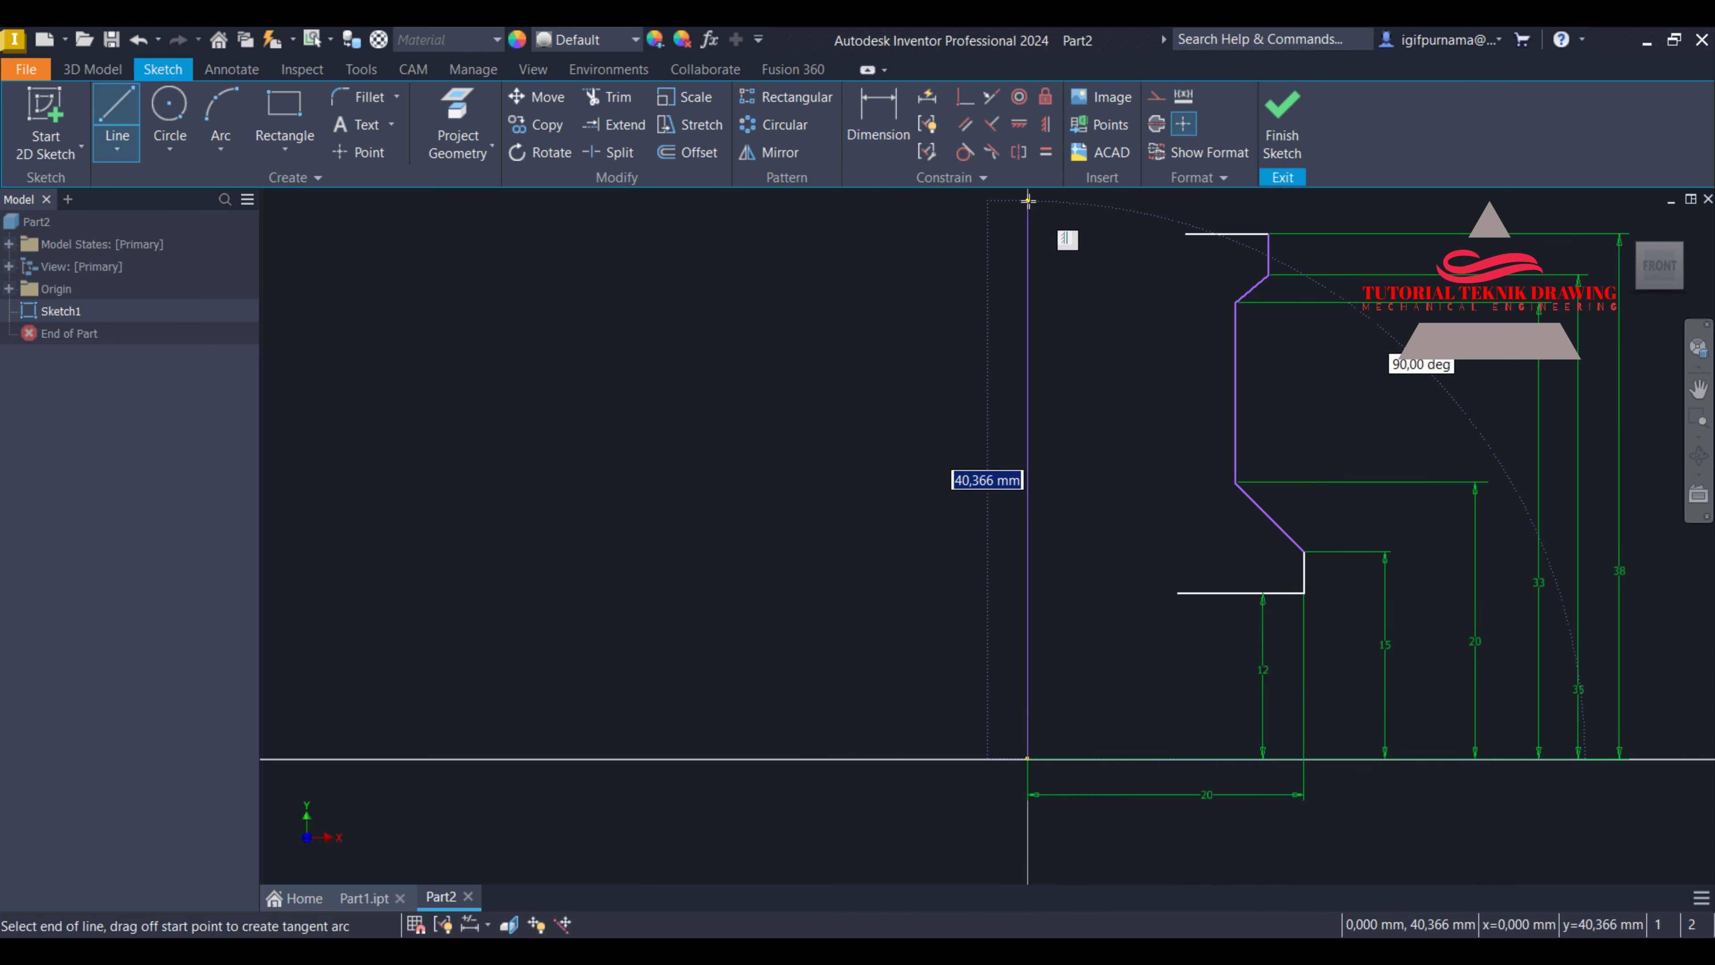
pyautogui.click(1027, 214)
pyautogui.rightClick(957, 278)
pyautogui.click(1013, 261)
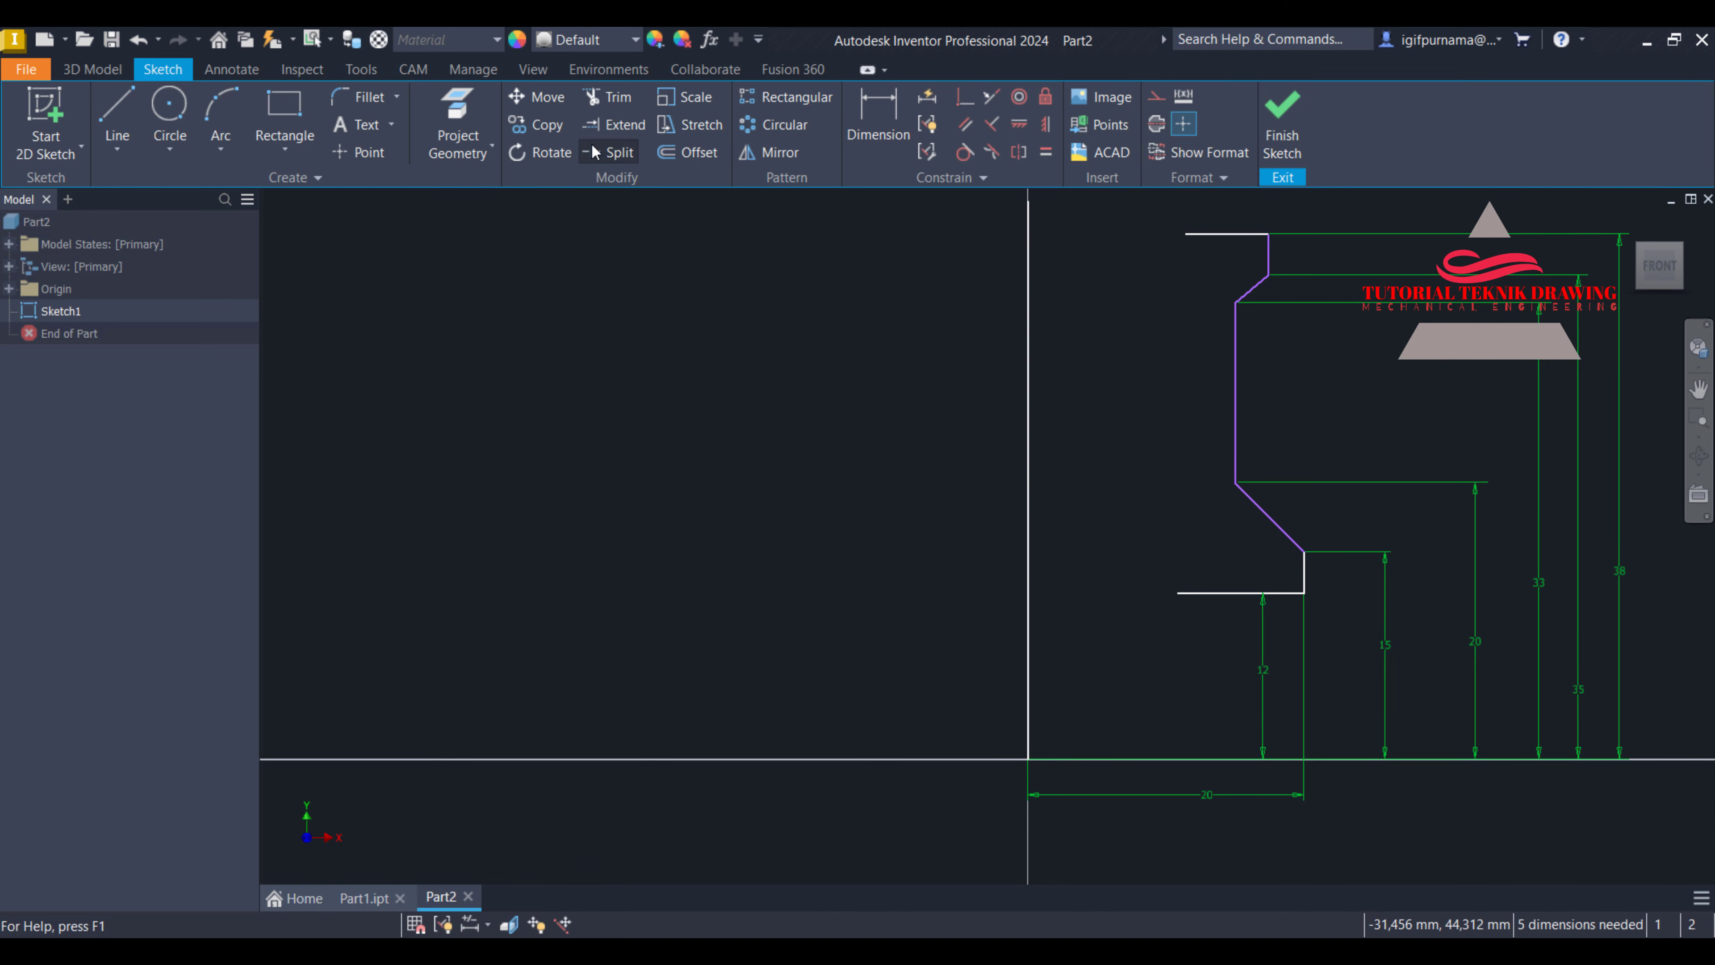
# Extend the profile's top and bottom horizontal lines to the vertical line through the origin
pyautogui.click(628, 130)
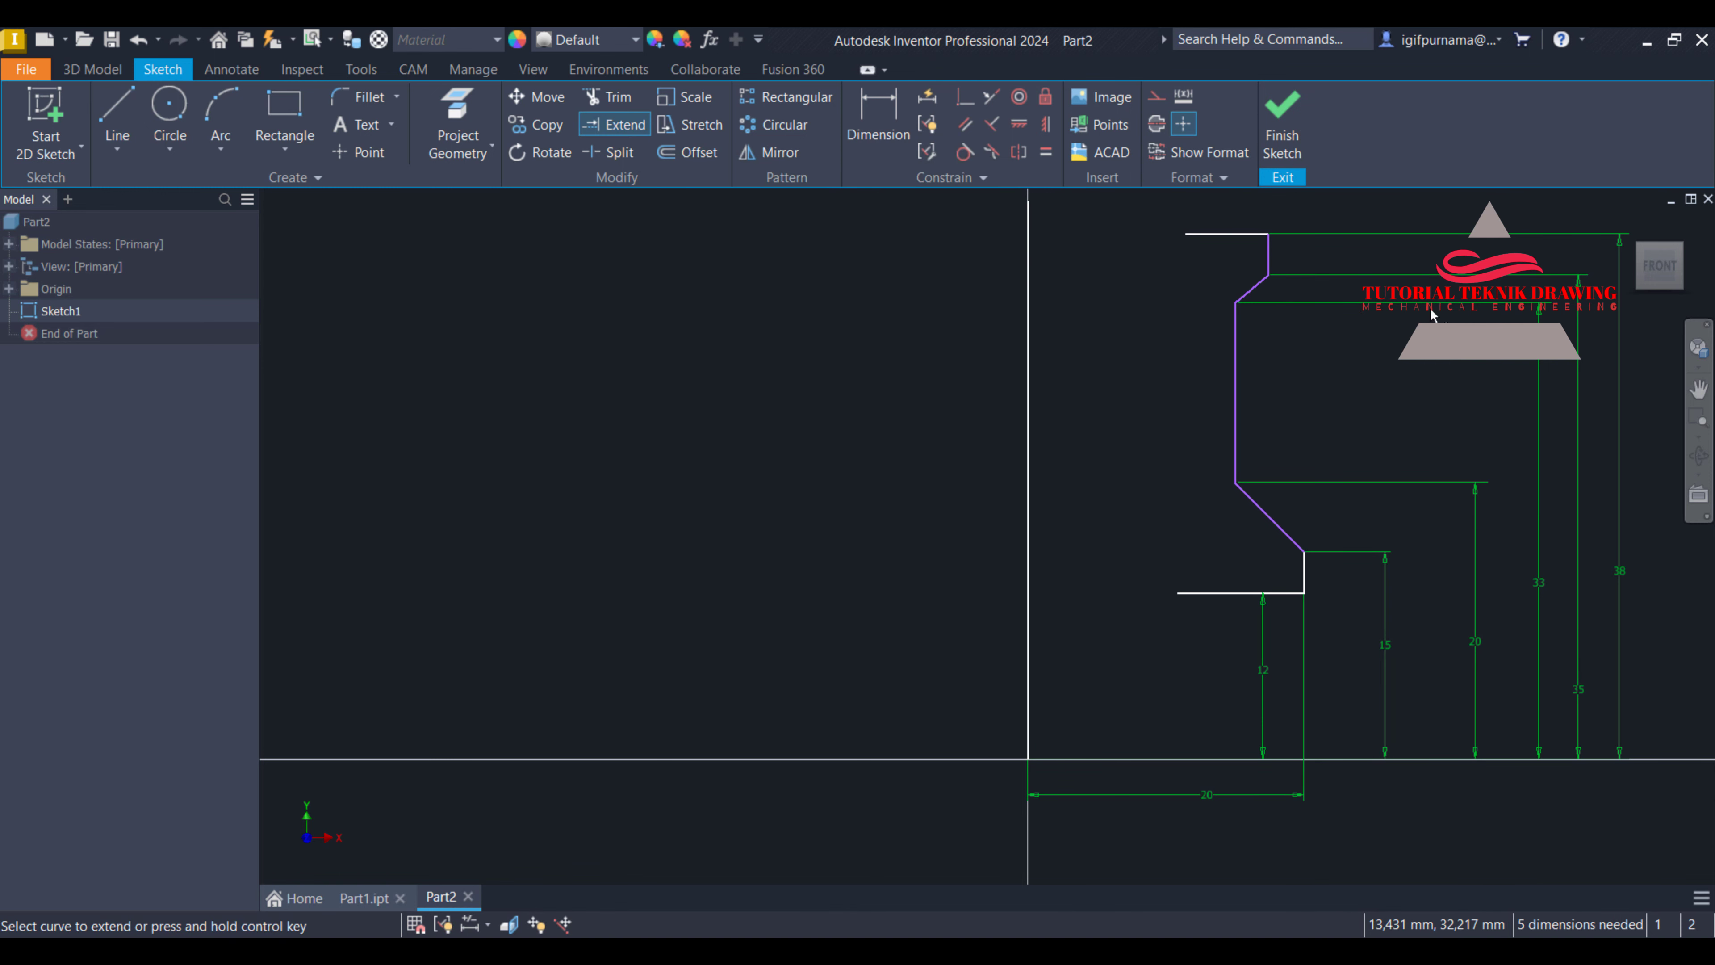
pyautogui.click(1205, 233)
pyautogui.click(1218, 594)
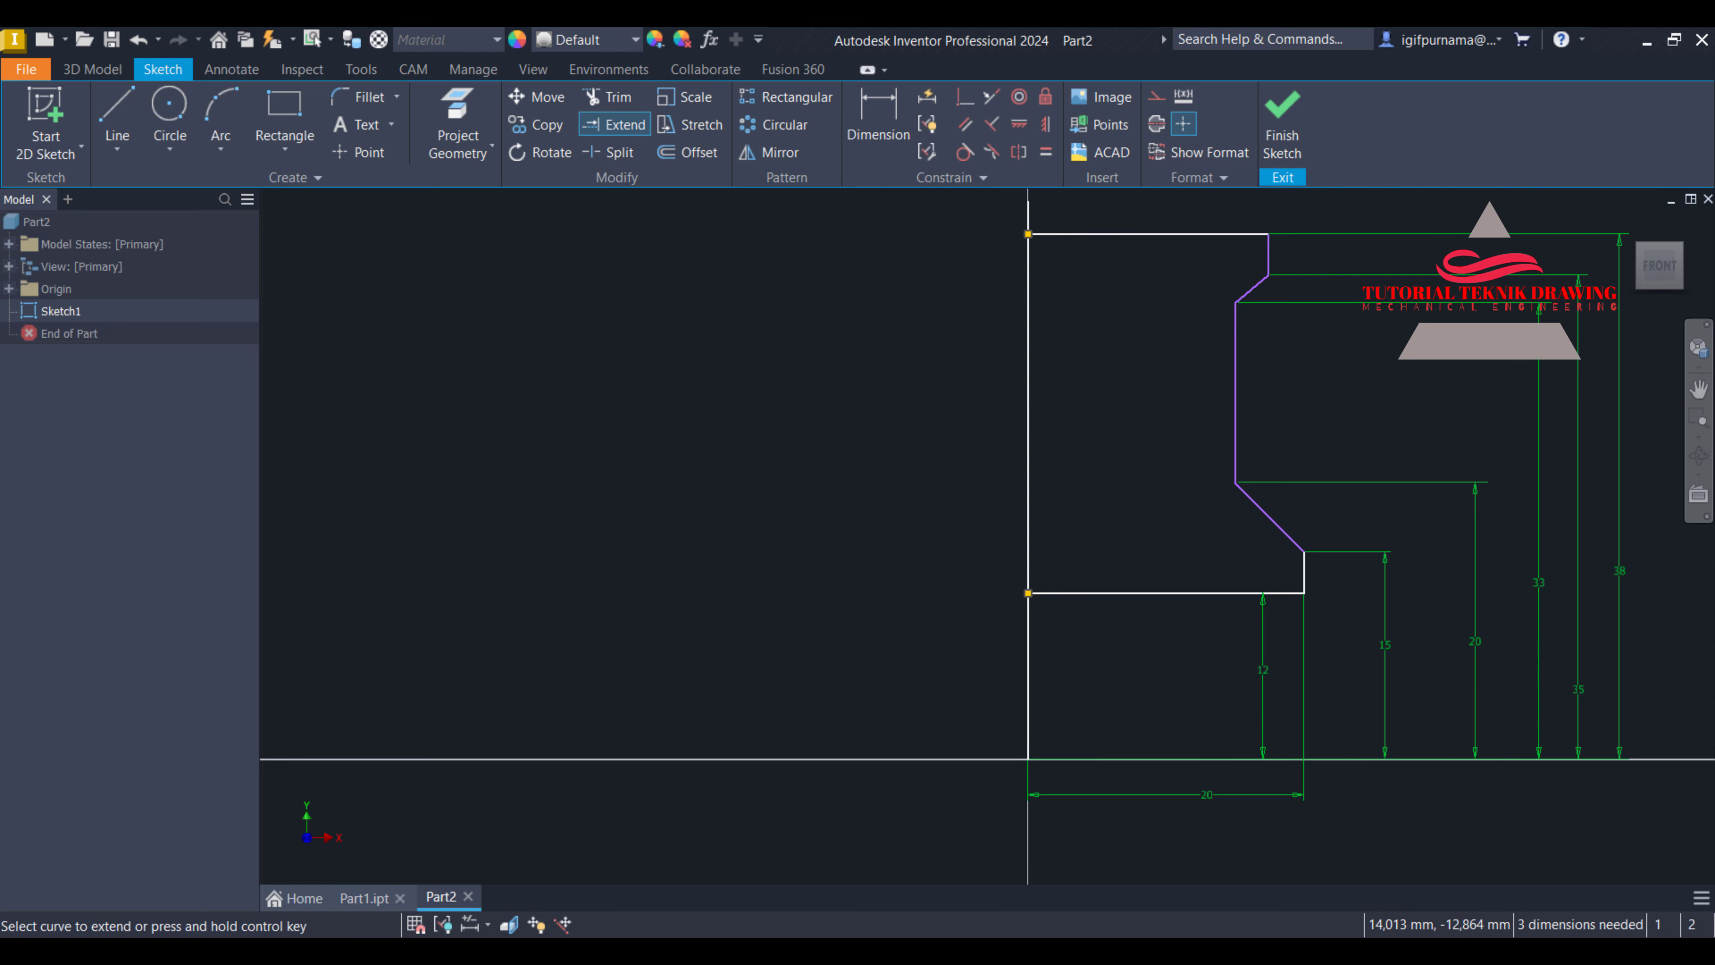
# Check the web thickness in the reference drawing and dimension the inner vertical edge 4 mm from the vertical line through the origin
pyautogui.hotkey('alt', 'Tab')
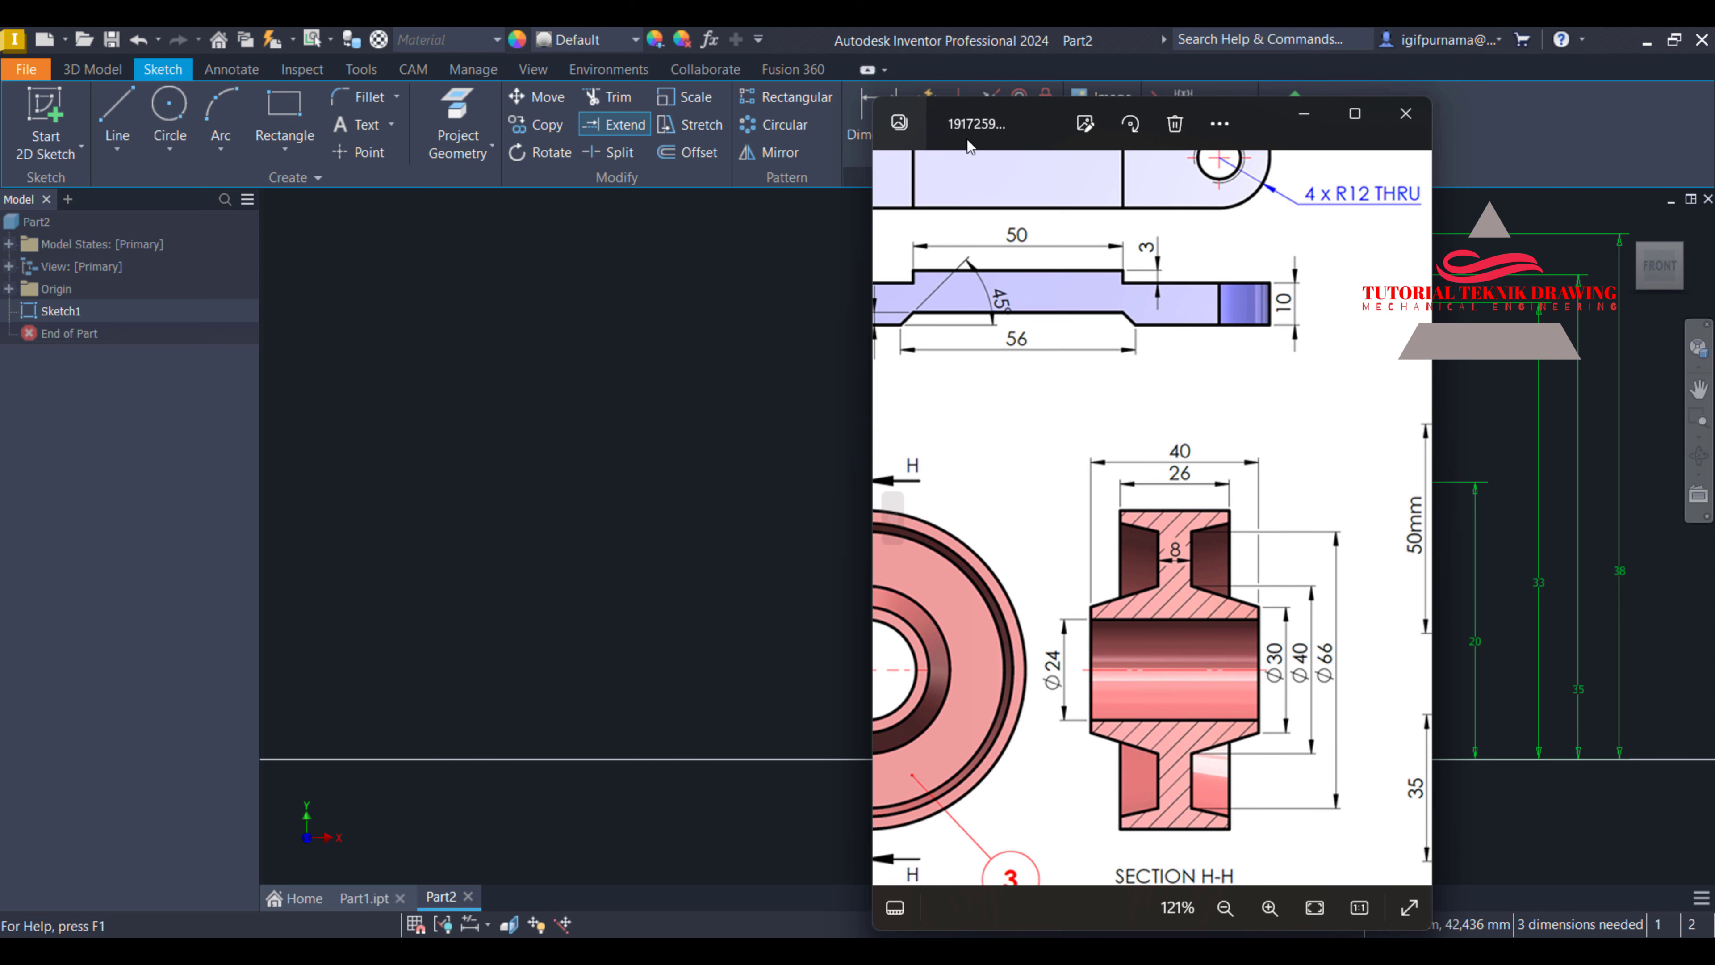
pyautogui.click(1304, 113)
pyautogui.click(877, 115)
pyautogui.click(1027, 381)
pyautogui.click(1231, 388)
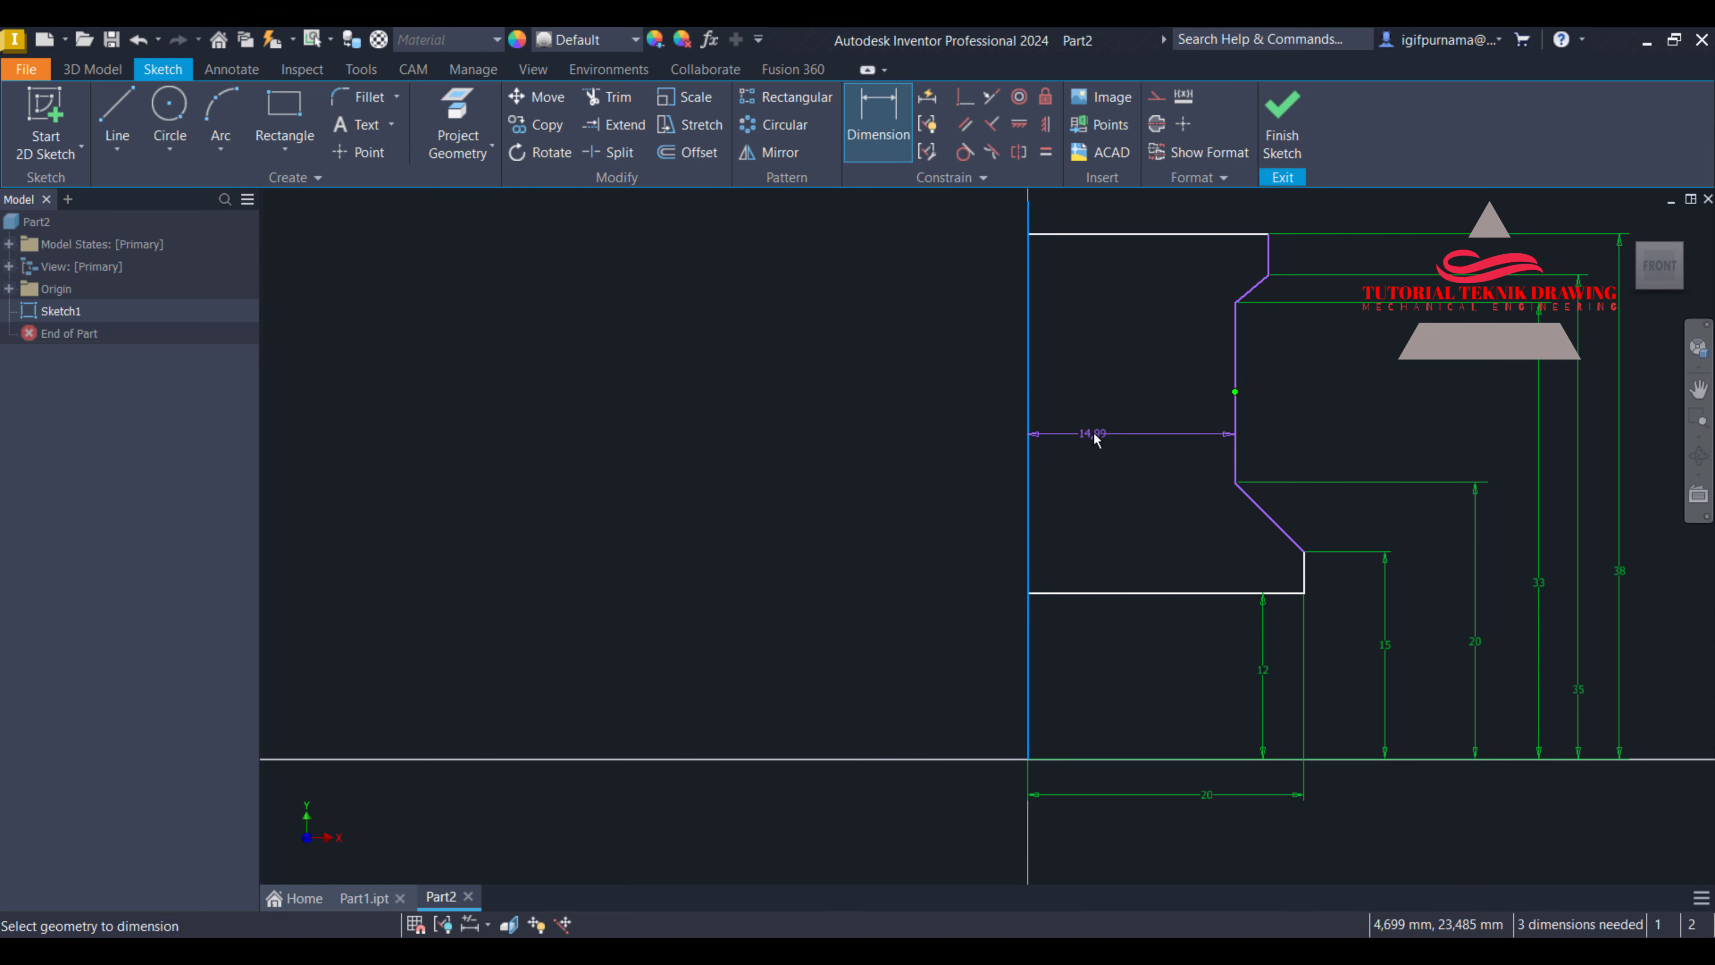
pyautogui.click(1094, 437)
pyautogui.write('4')
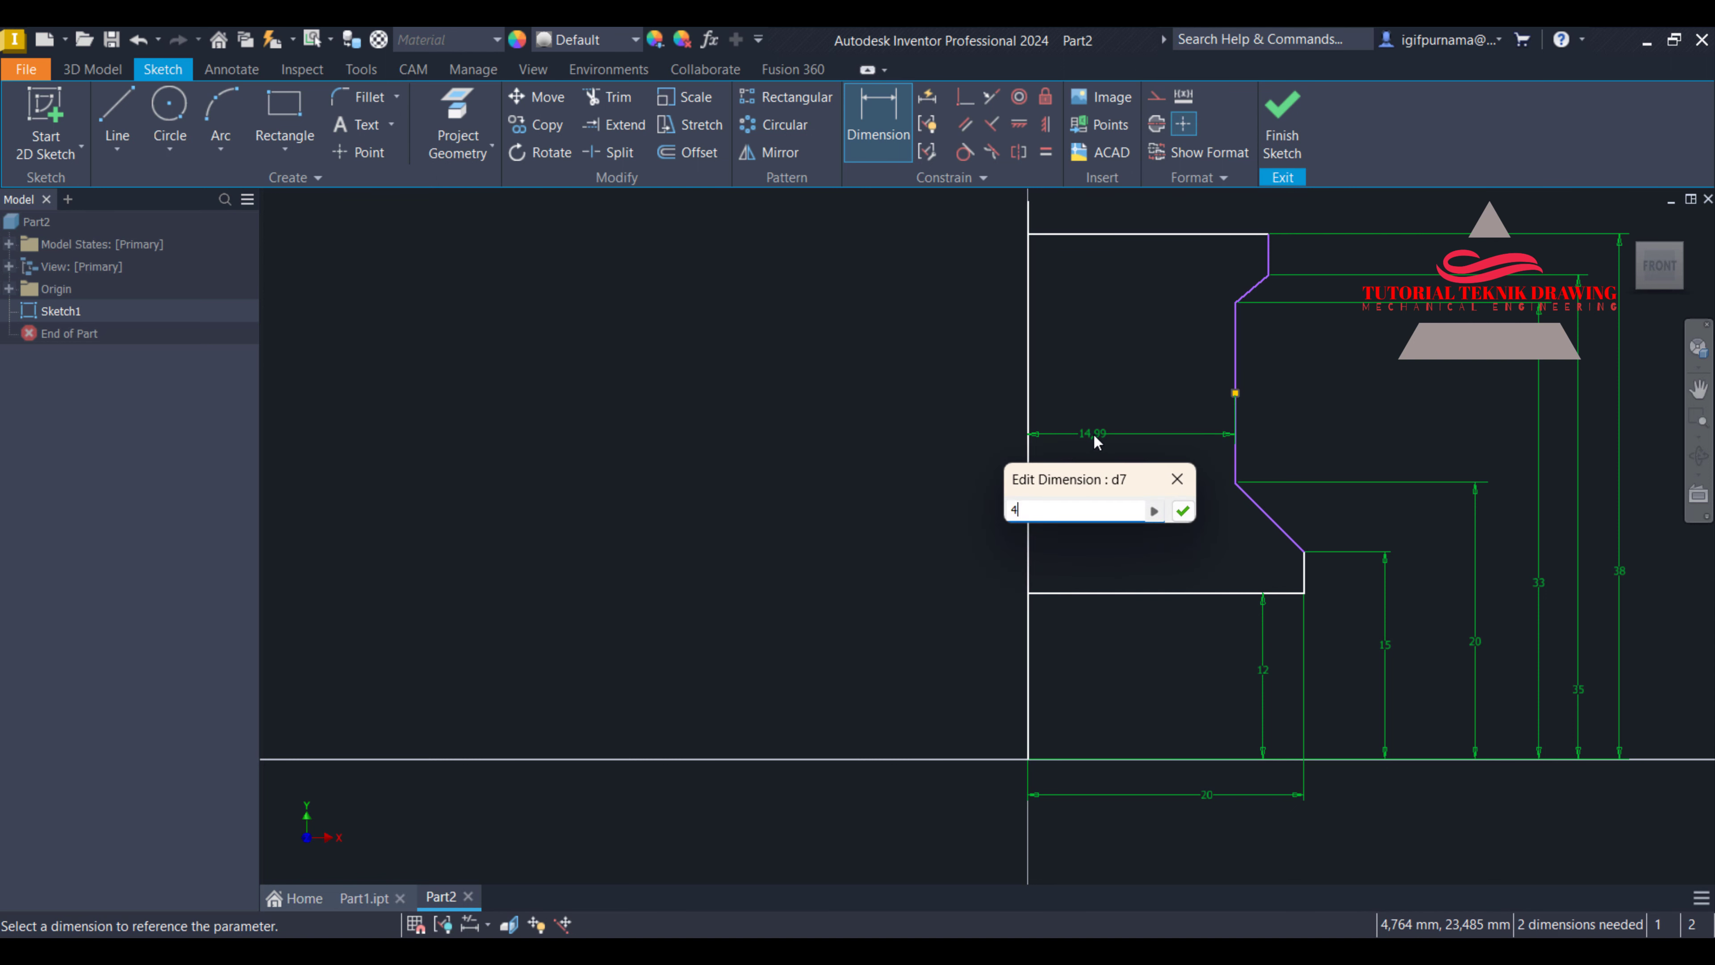
pyautogui.press('Return')
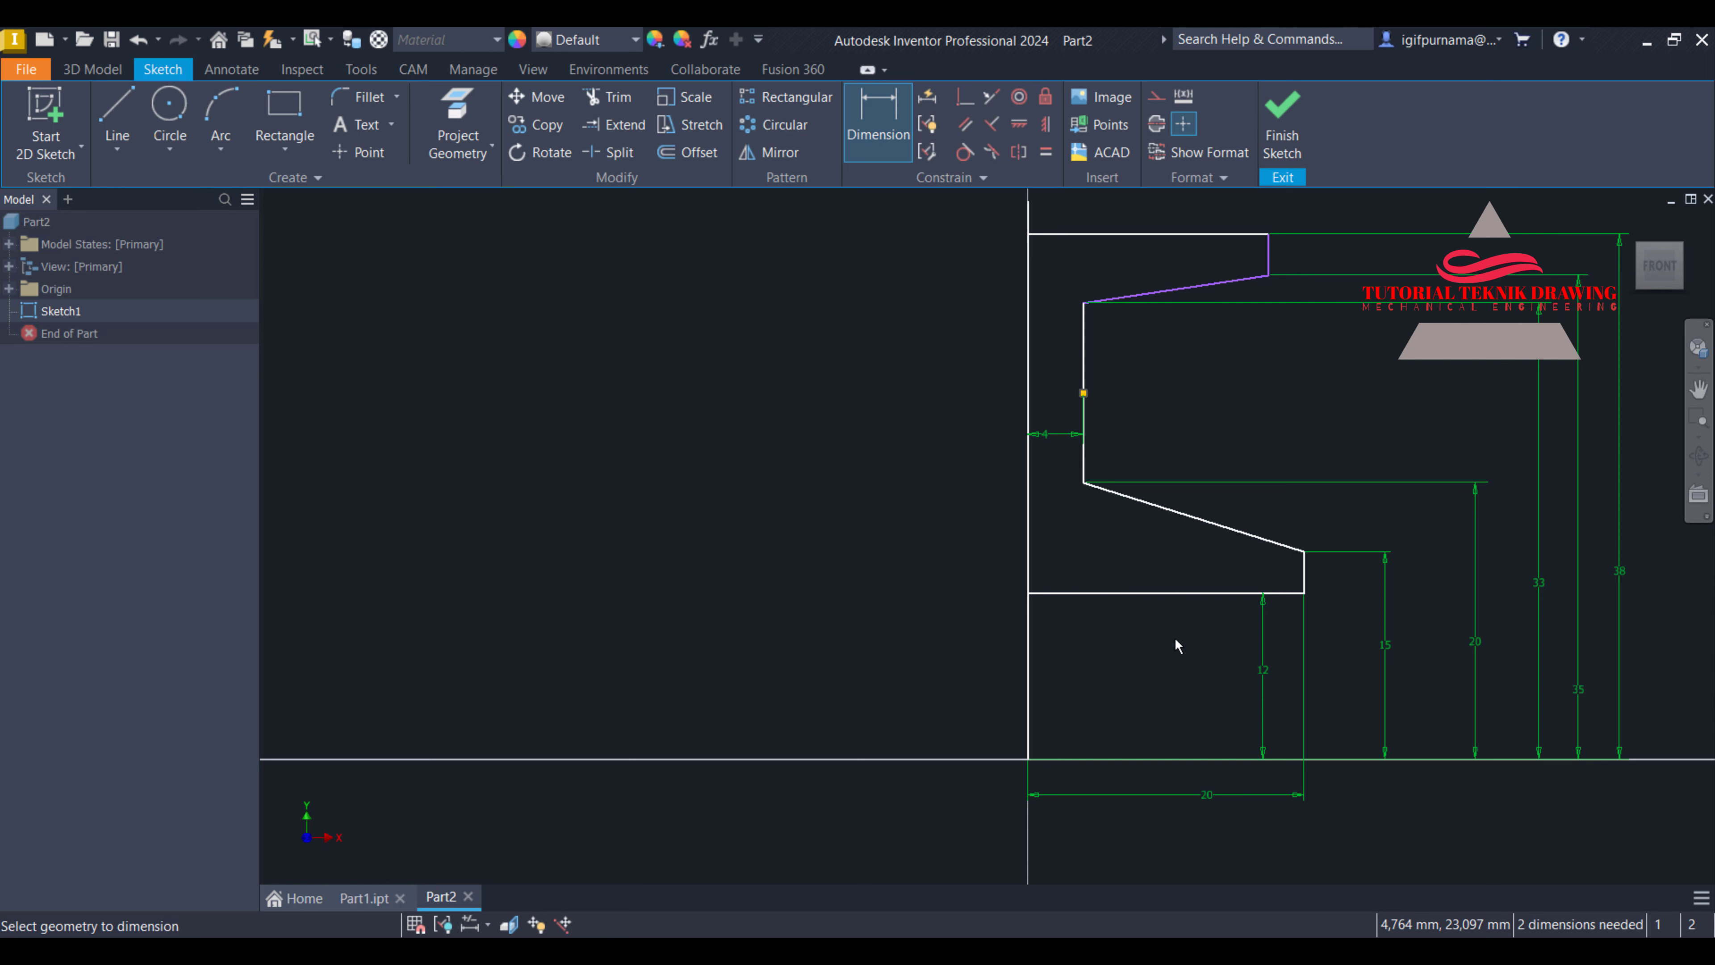
# Check the 26 mm rim width in the reference drawing's section H-H and calculate 26 ÷ 2 in Calculator
pyautogui.hotkey('alt', 'Tab')
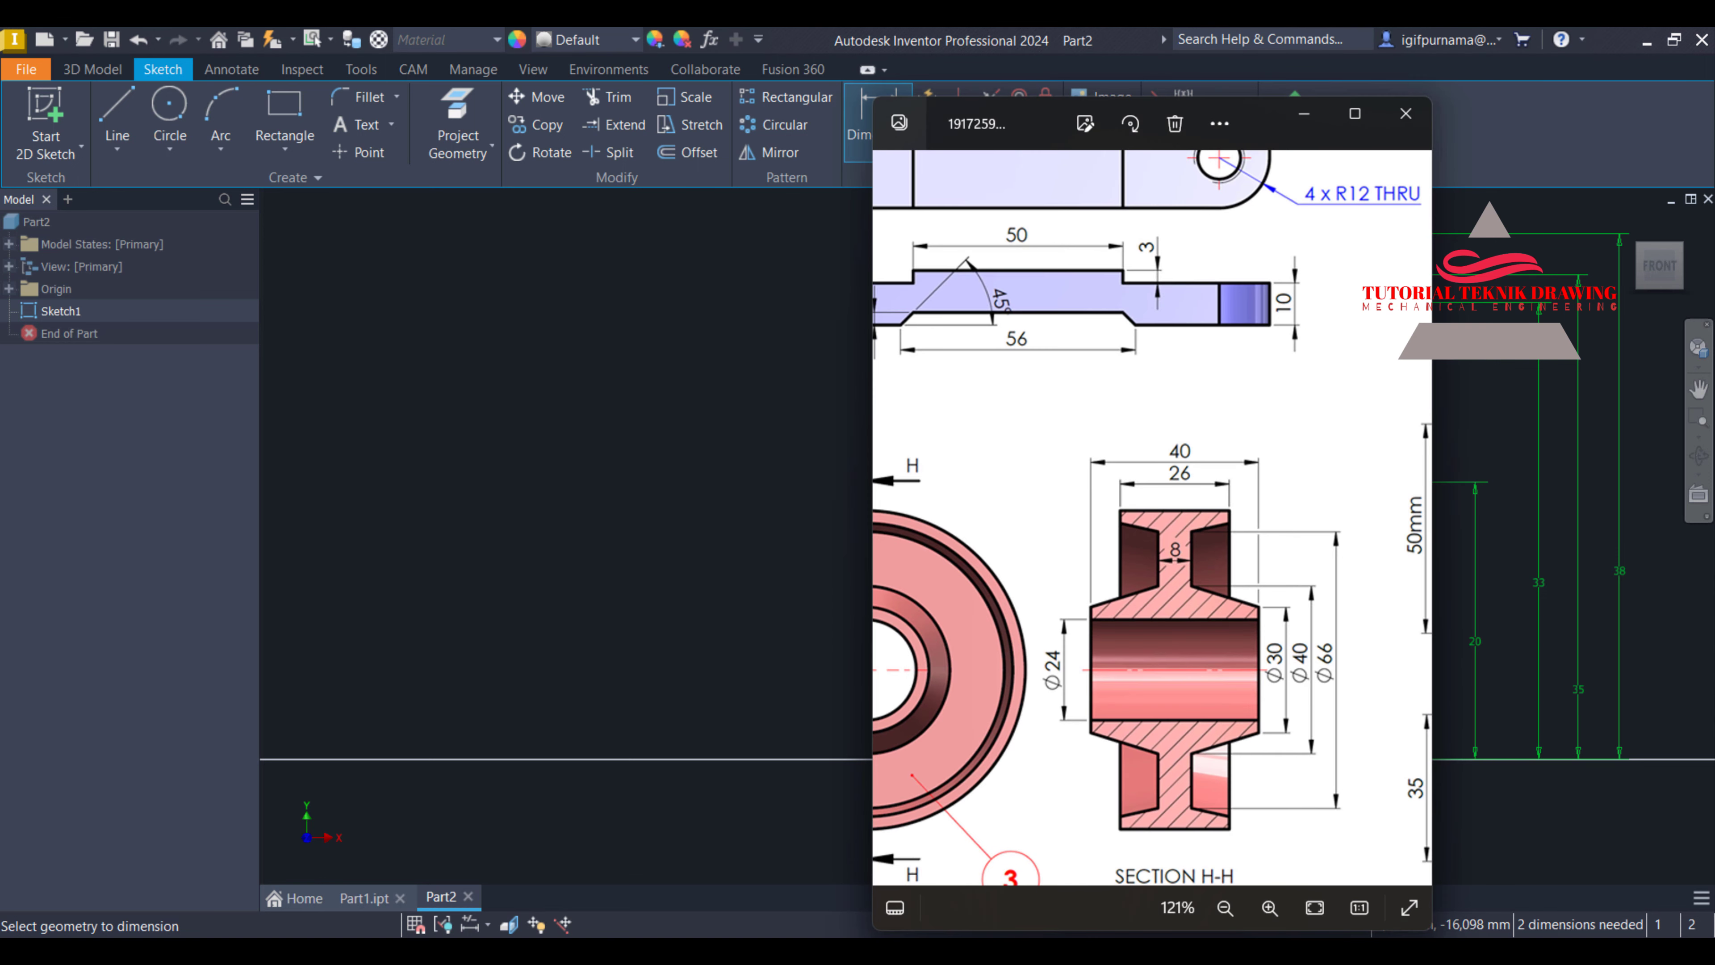
pyautogui.hotkey('alt', 'Tab')
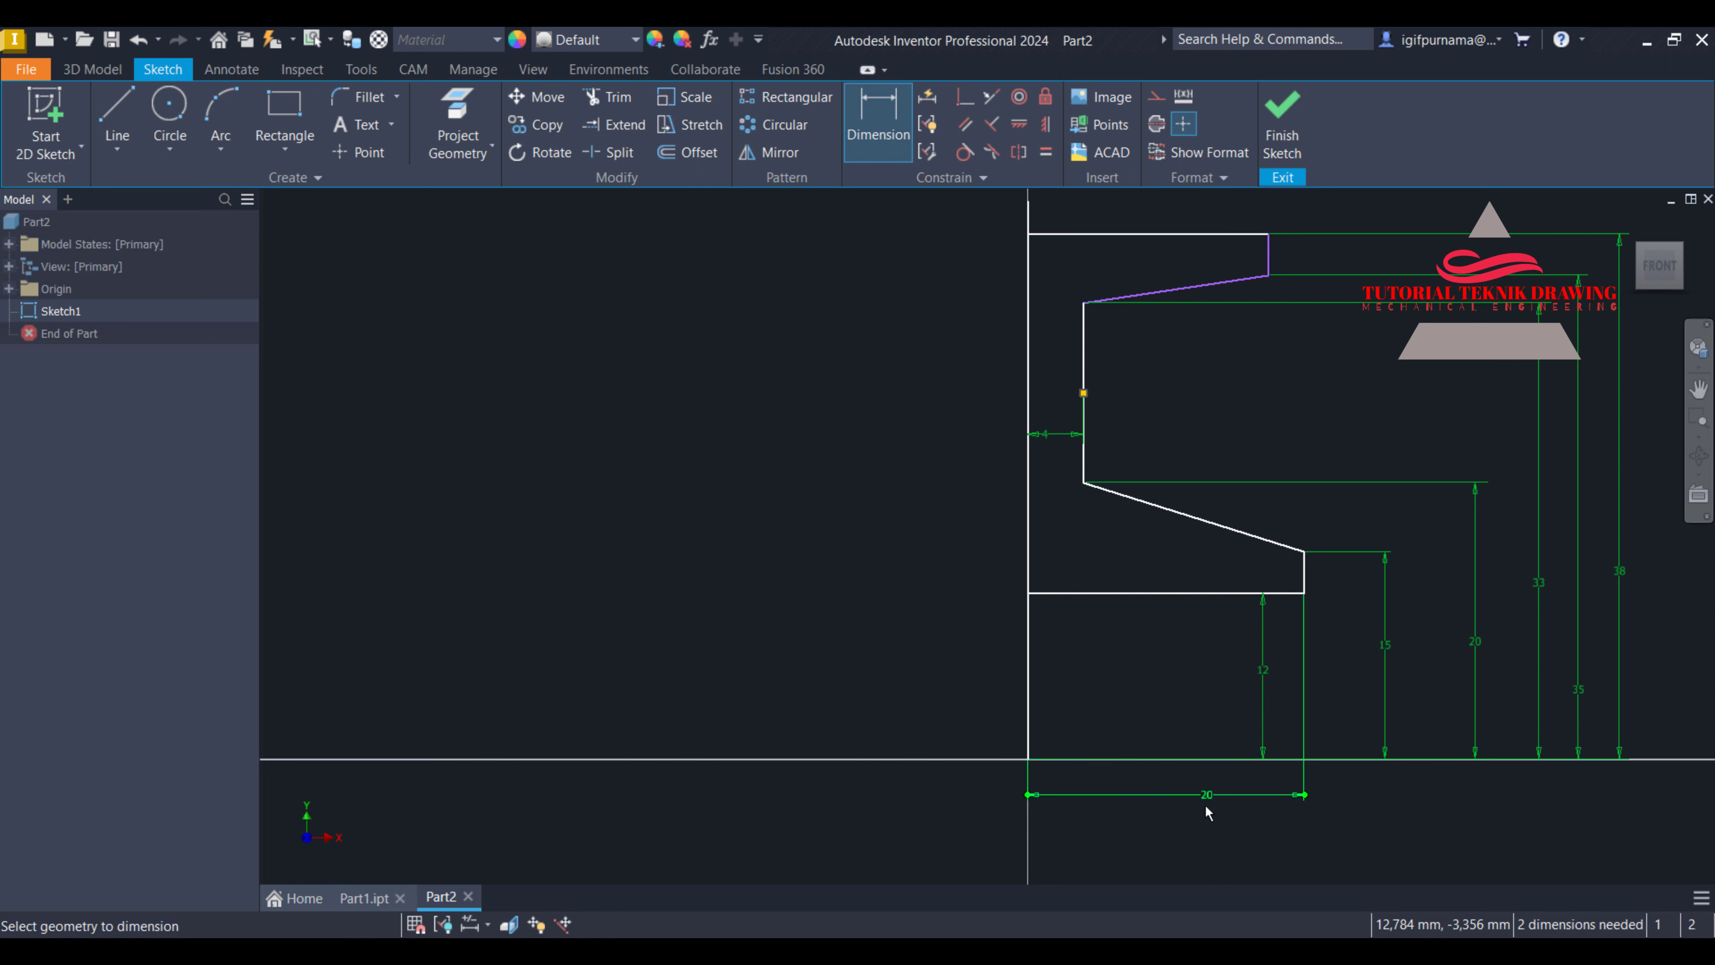
pyautogui.hotkey('alt', 'Tab')
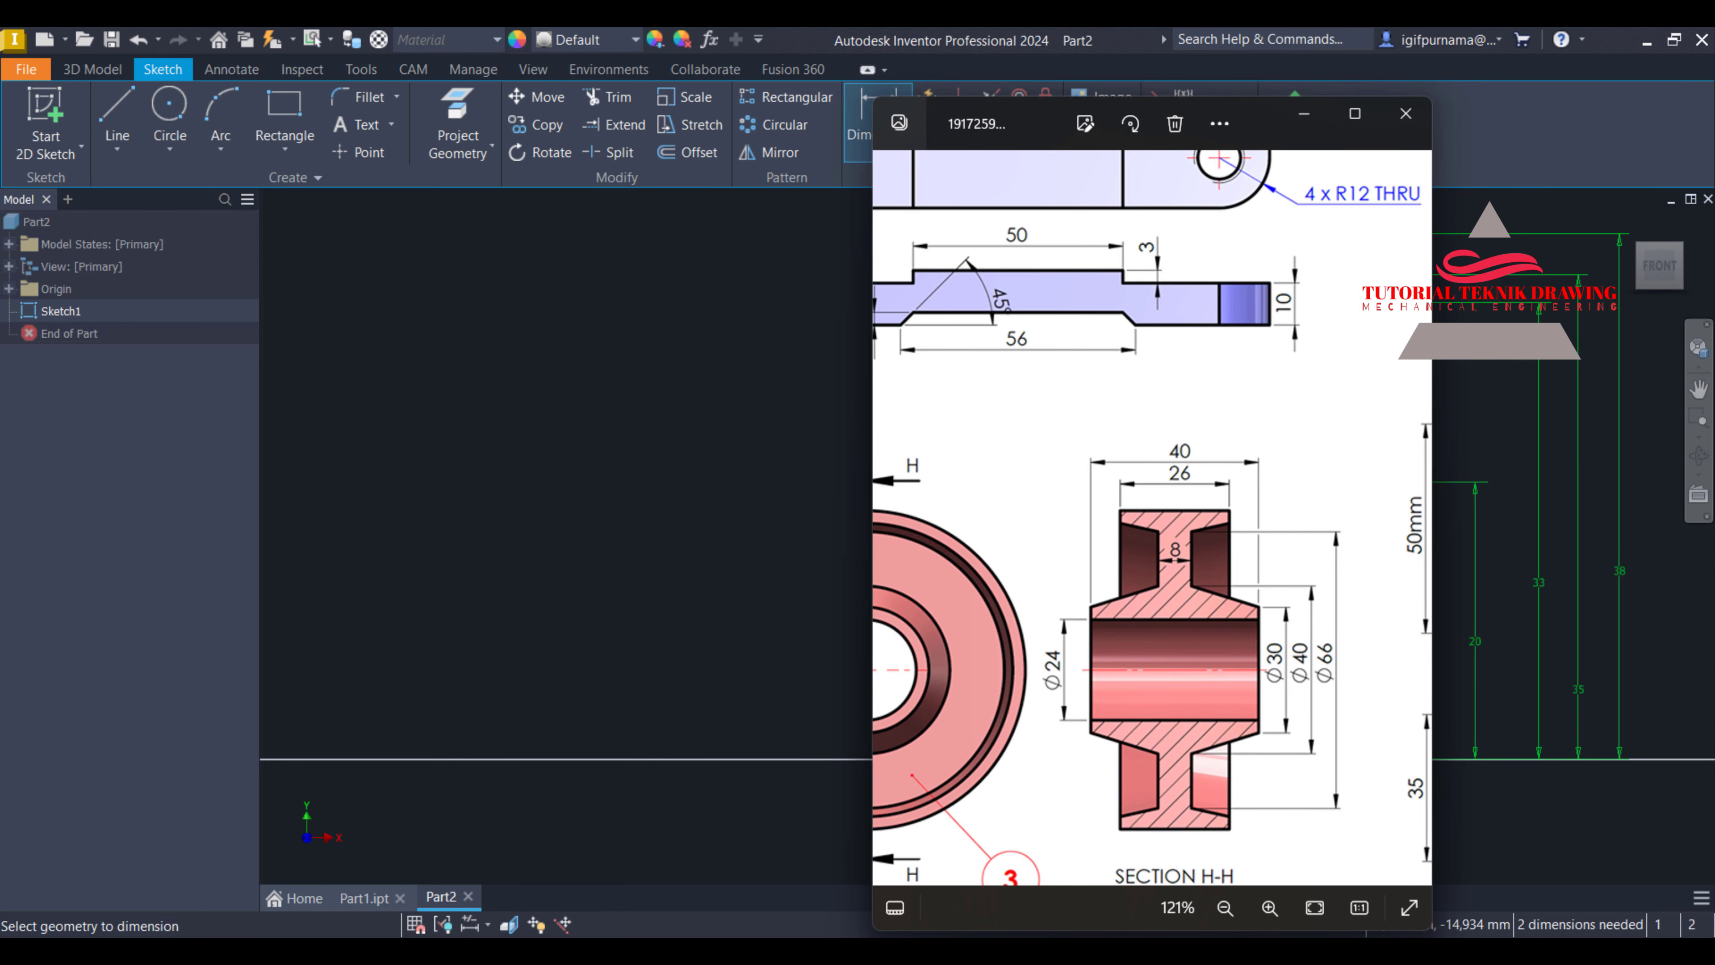
pyautogui.hotkey('alt', 'Tab')
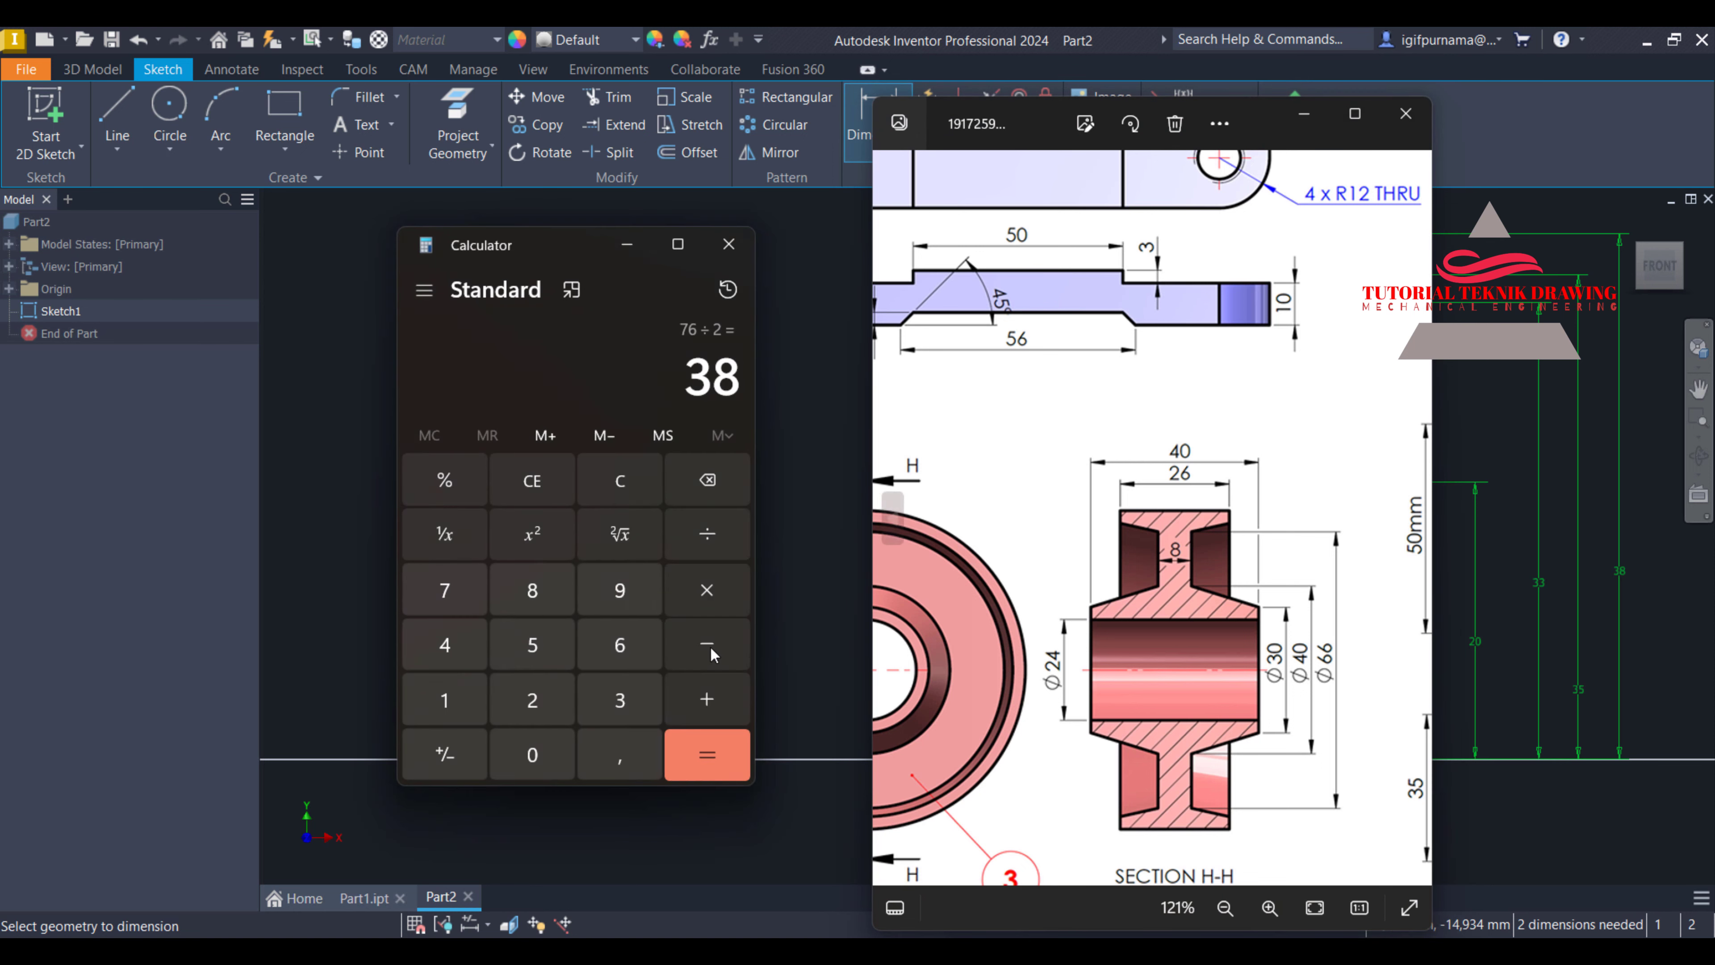
pyautogui.click(602, 493)
pyautogui.click(536, 703)
pyautogui.click(618, 646)
pyautogui.click(706, 534)
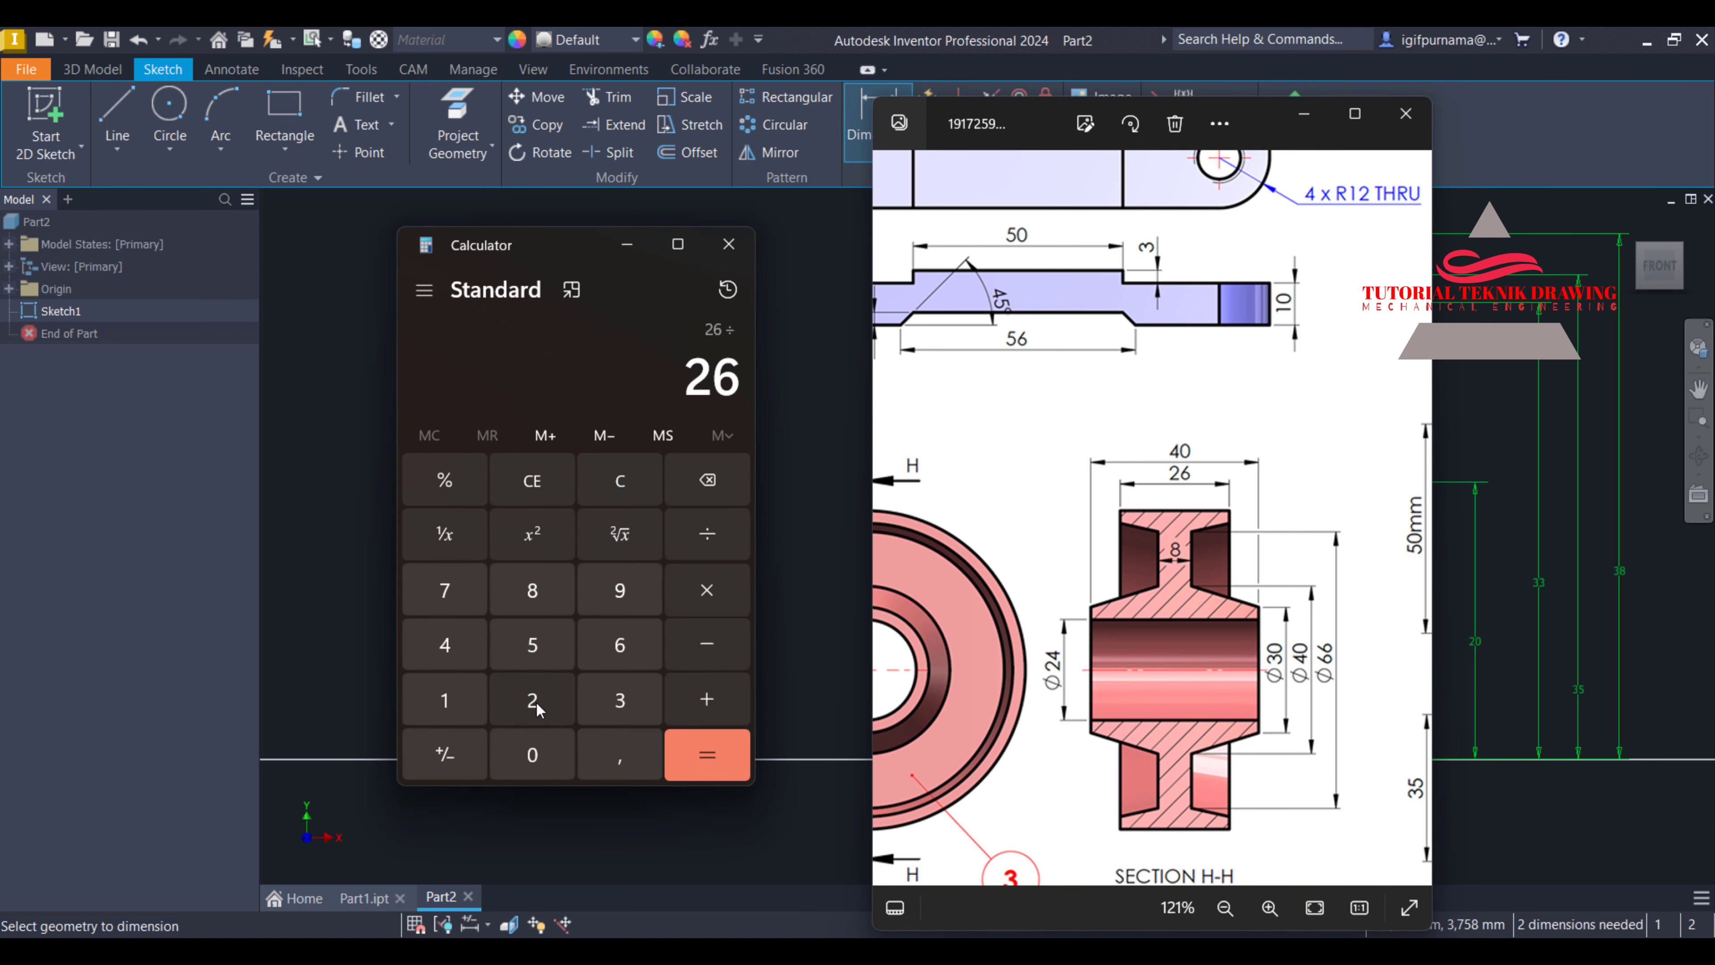
pyautogui.click(534, 701)
pyautogui.click(731, 761)
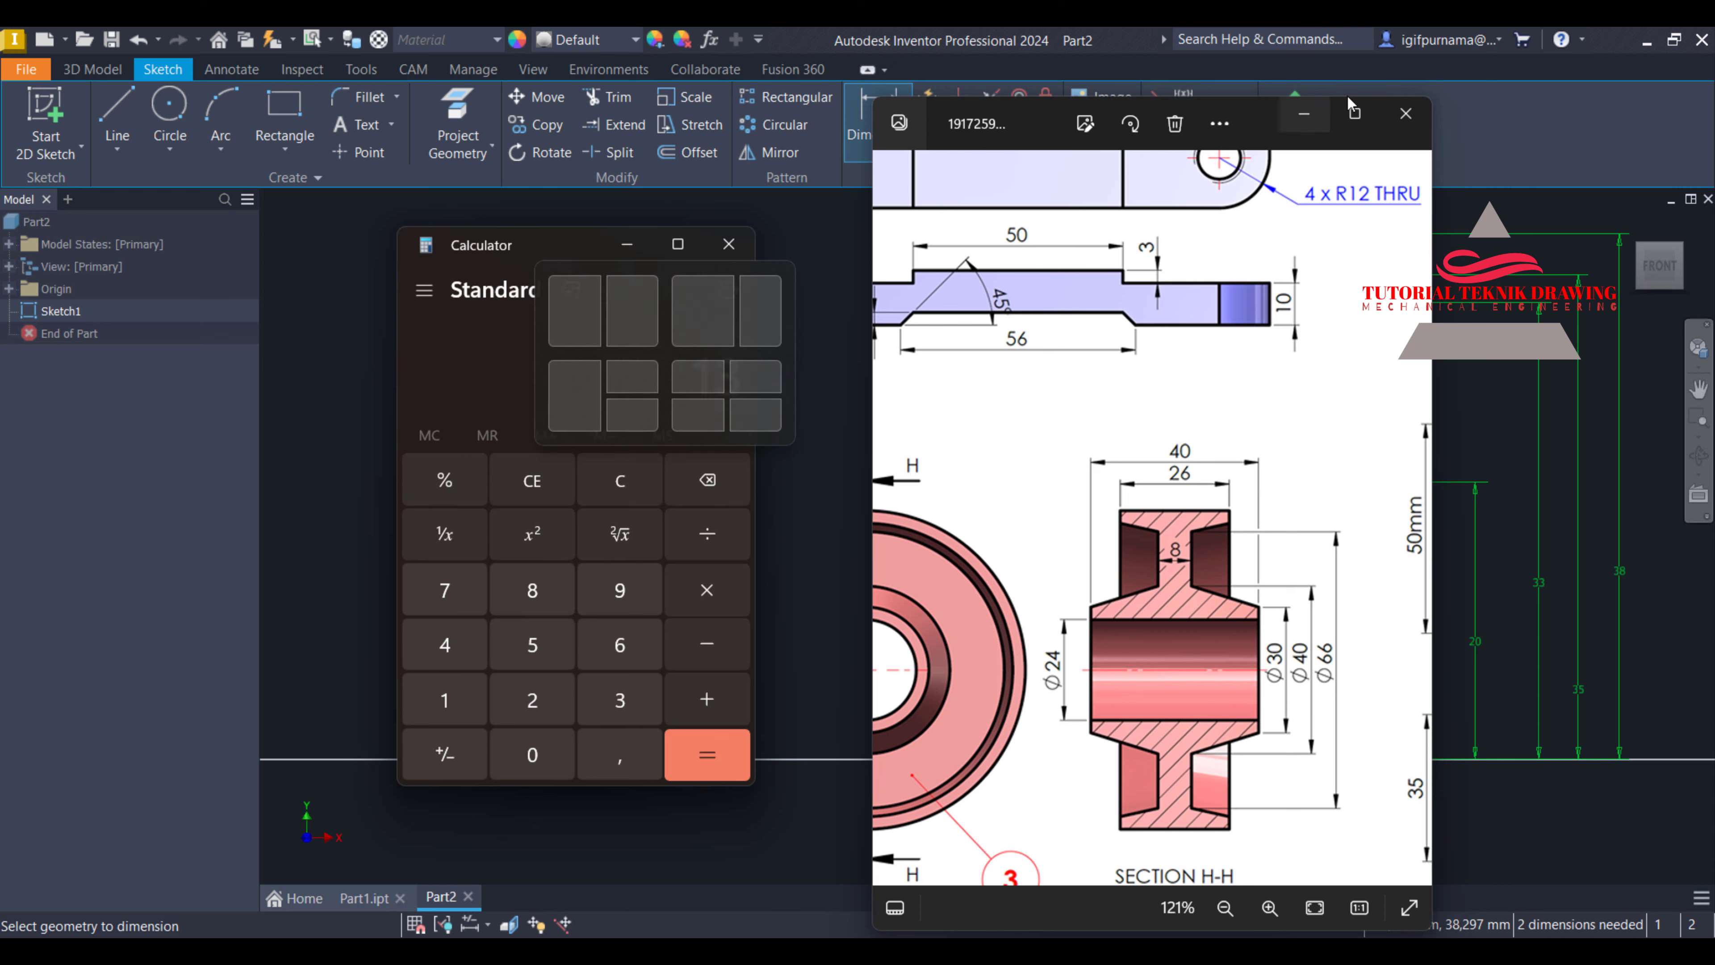
pyautogui.click(1303, 113)
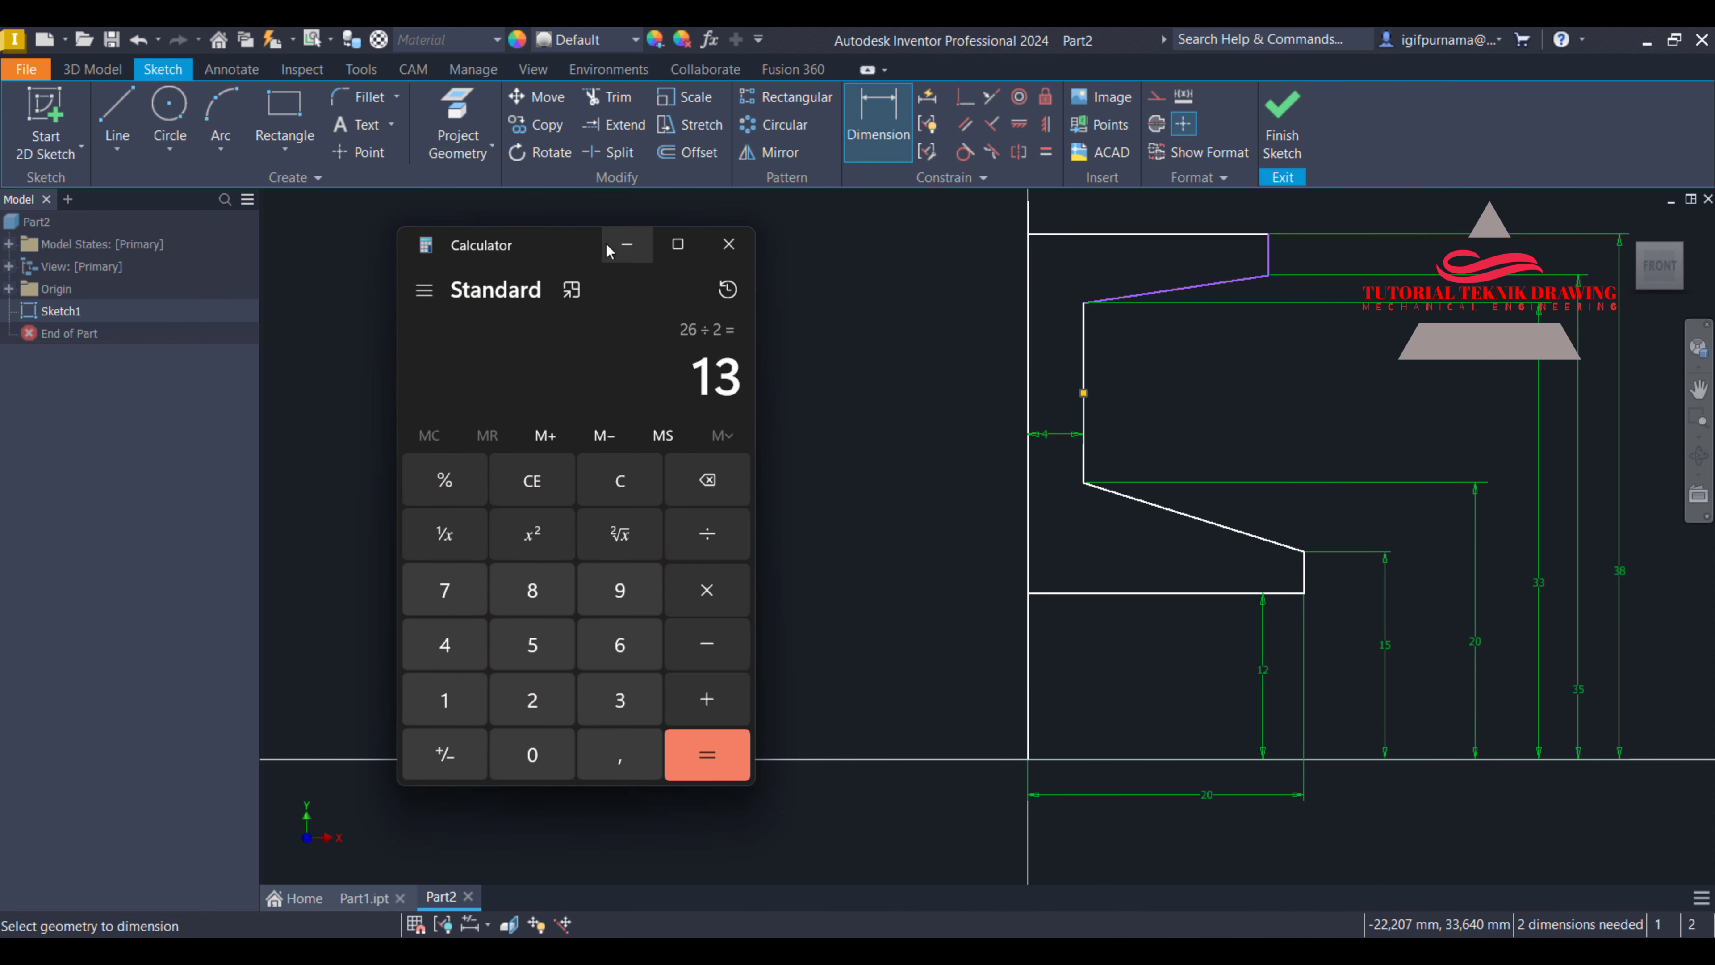
pyautogui.click(626, 244)
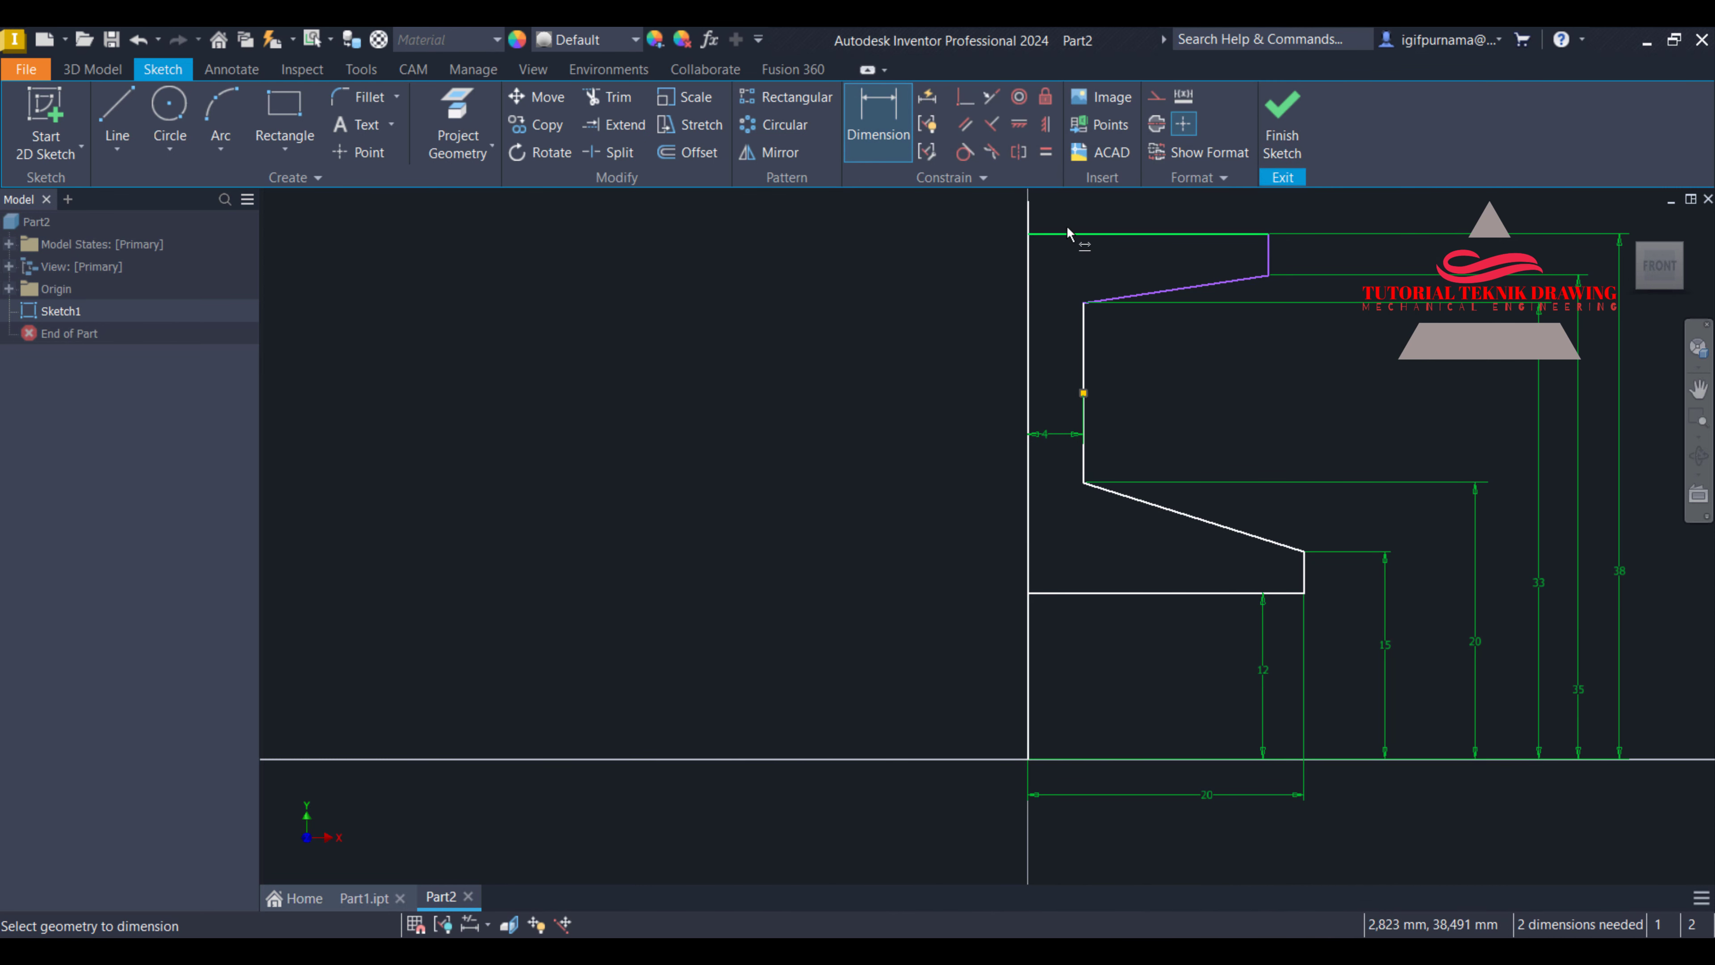
# Dimension the profile's top horizontal line to a length of 13 mm
pyautogui.click(1092, 235)
pyautogui.click(1107, 207)
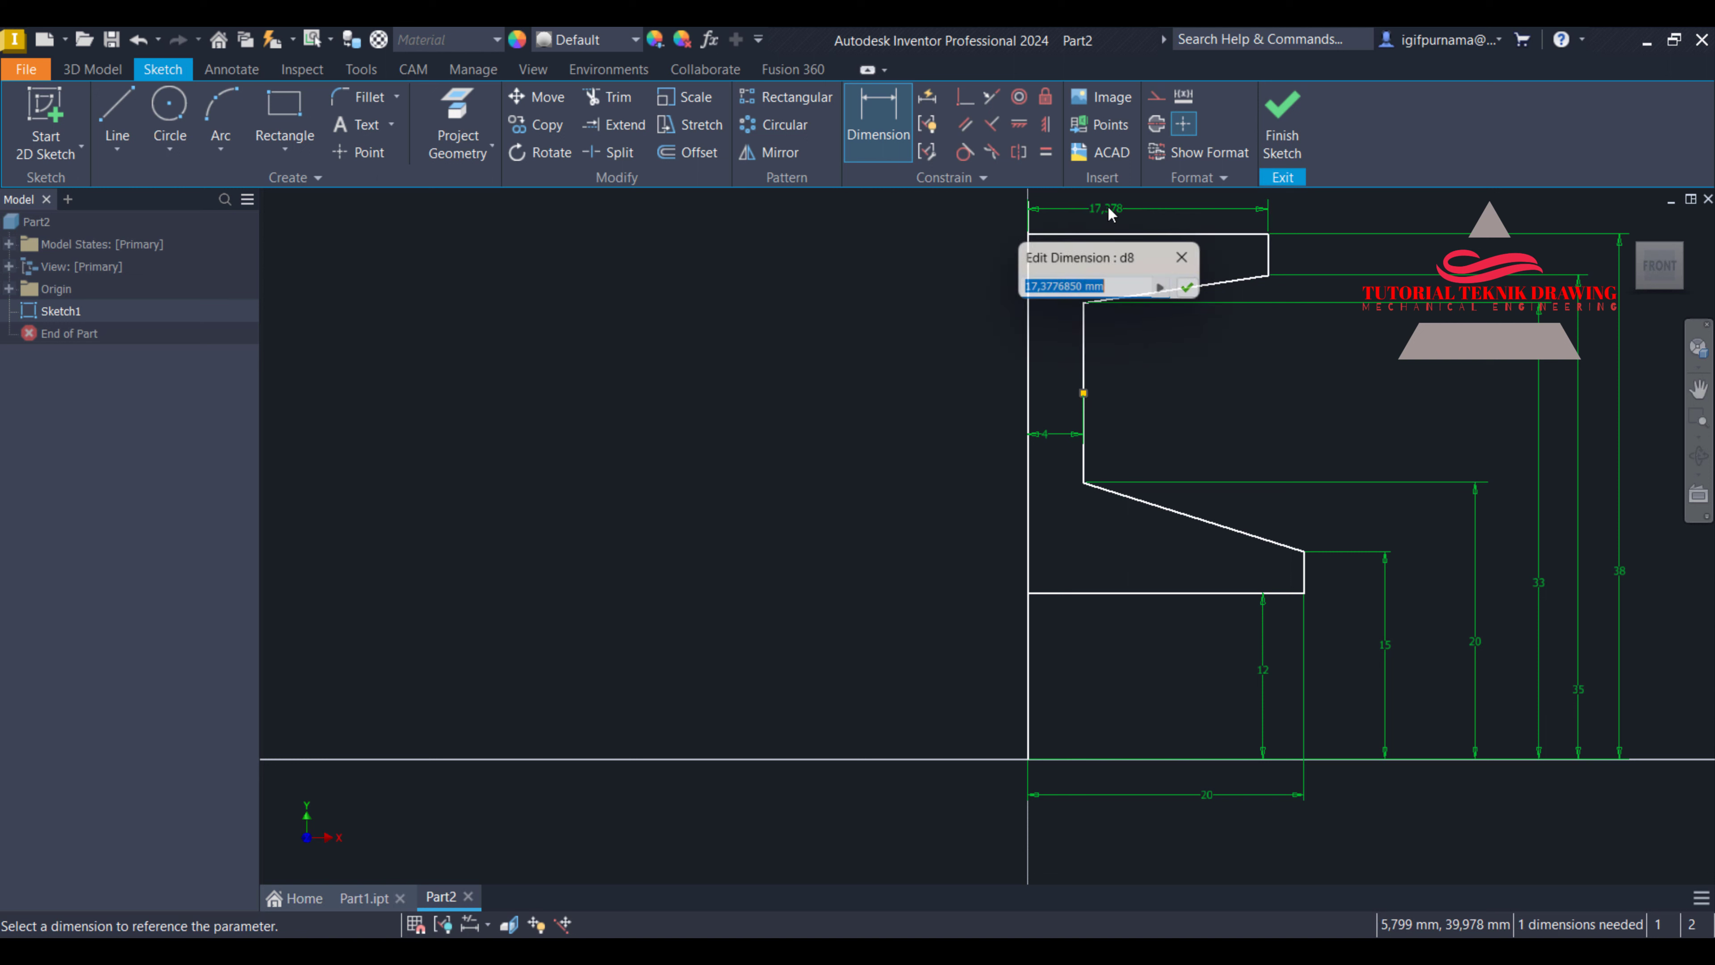
pyautogui.write('13')
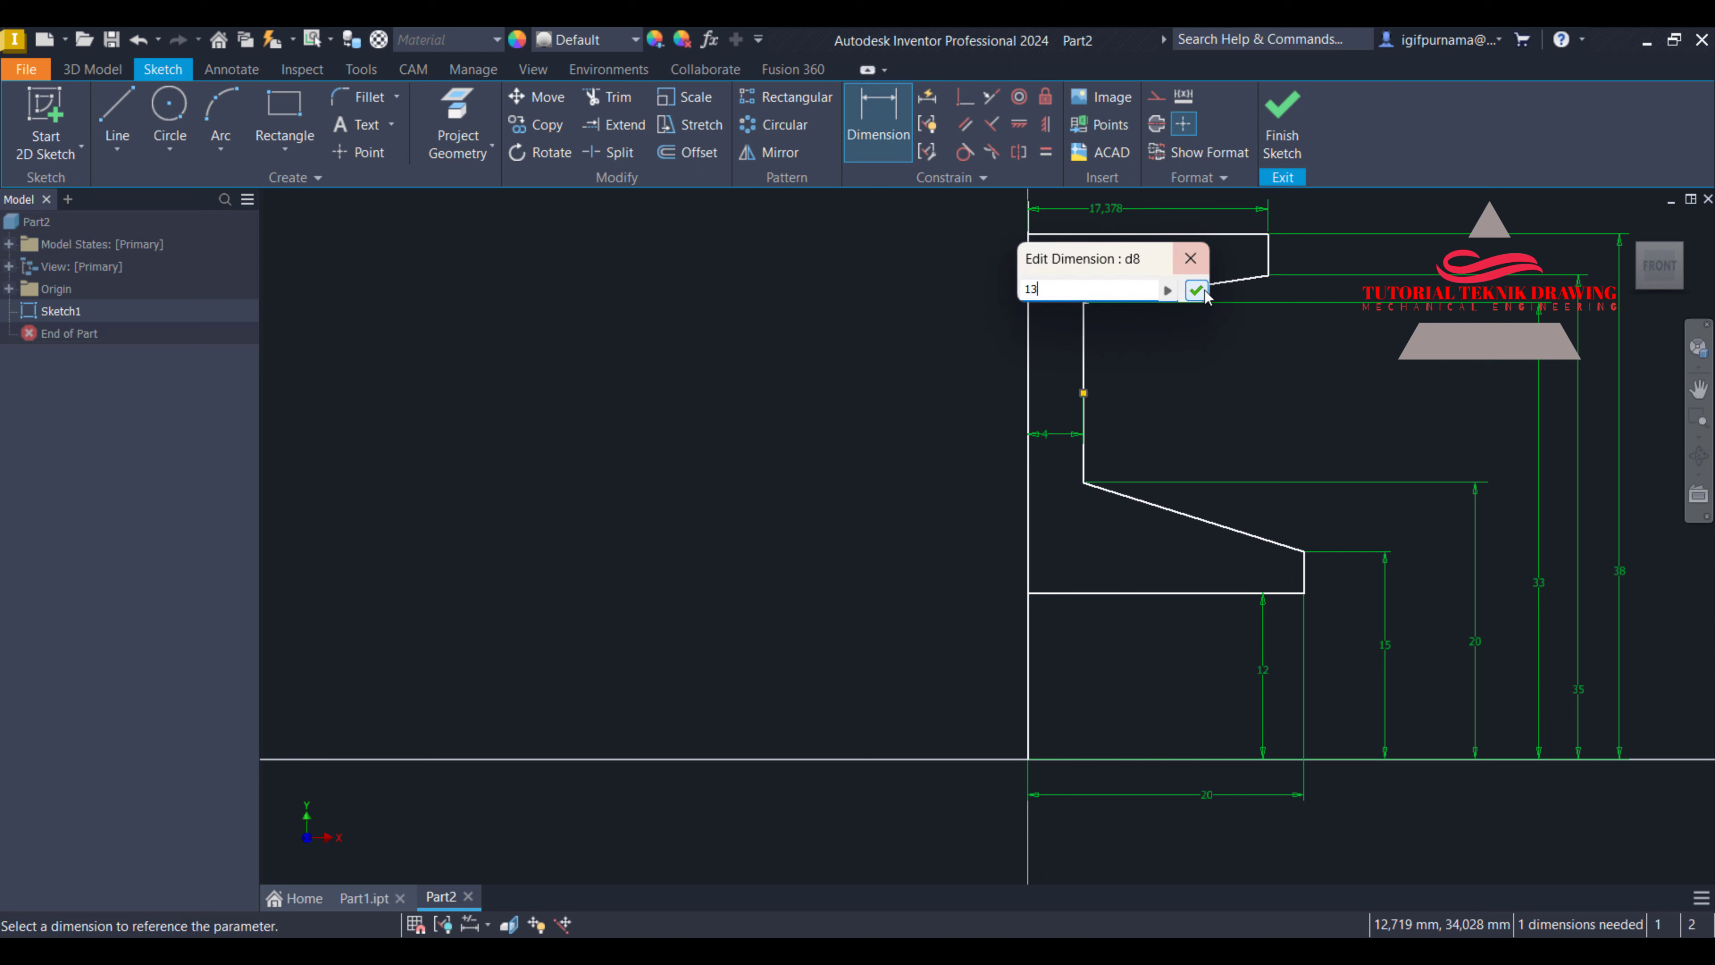
pyautogui.click(1195, 291)
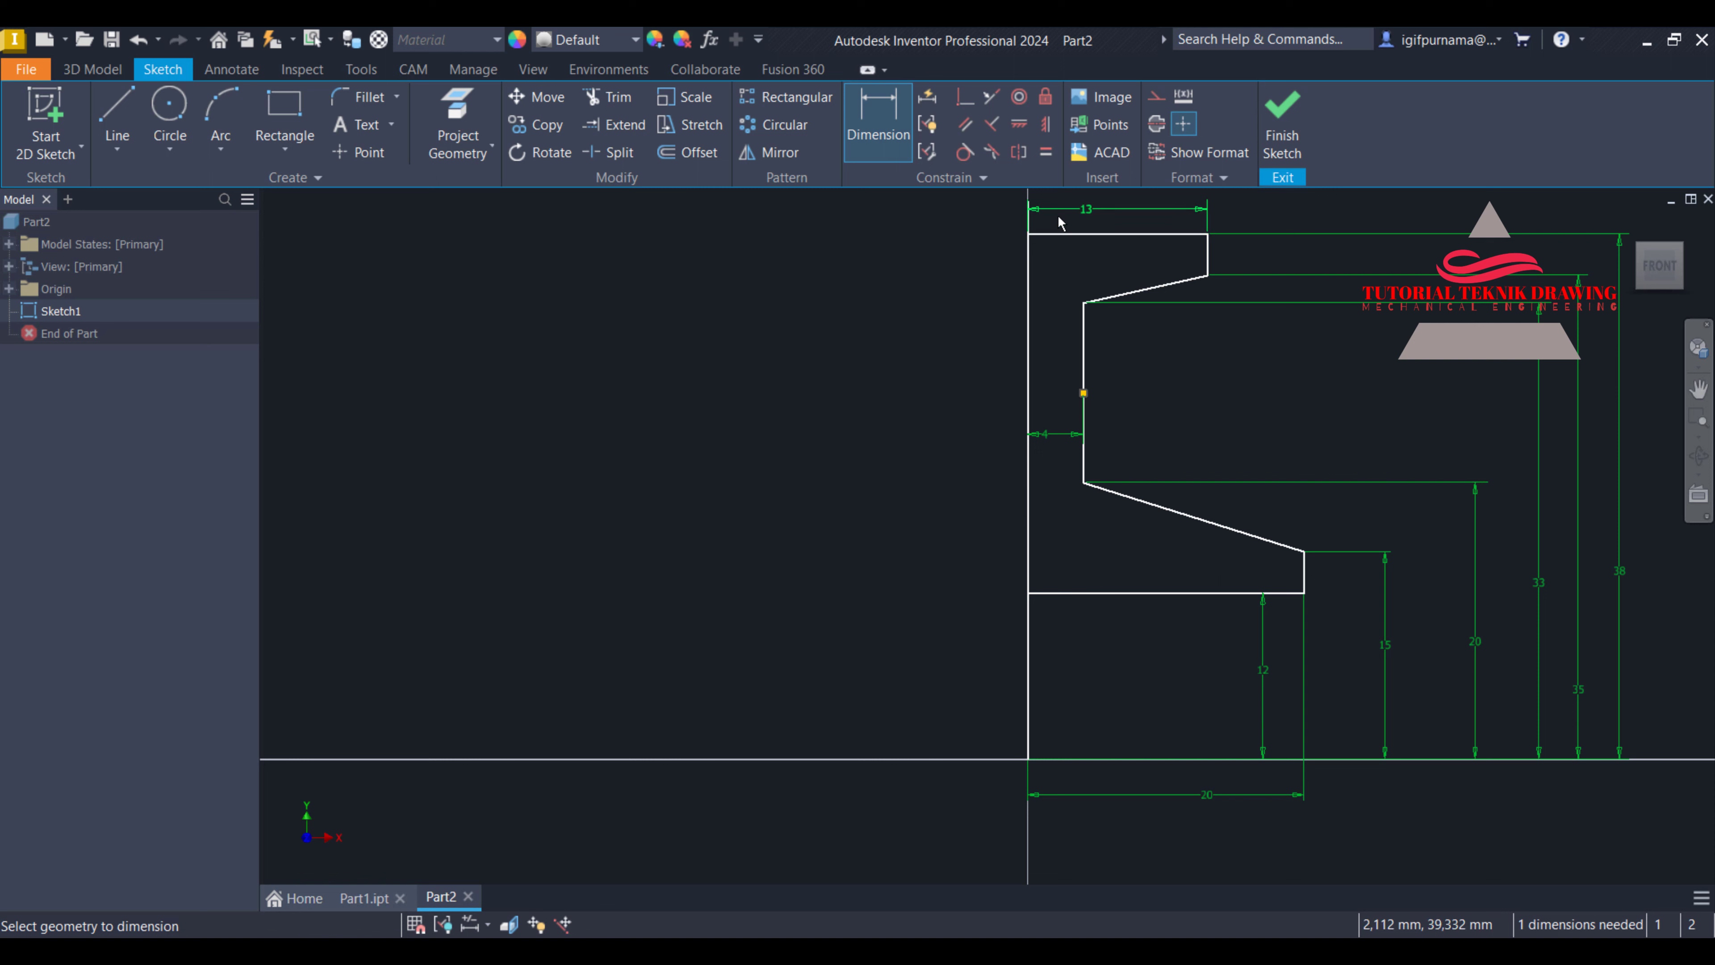
# Mirror the roller's half-section profile about the vertical line through the origin
pyautogui.click(769, 154)
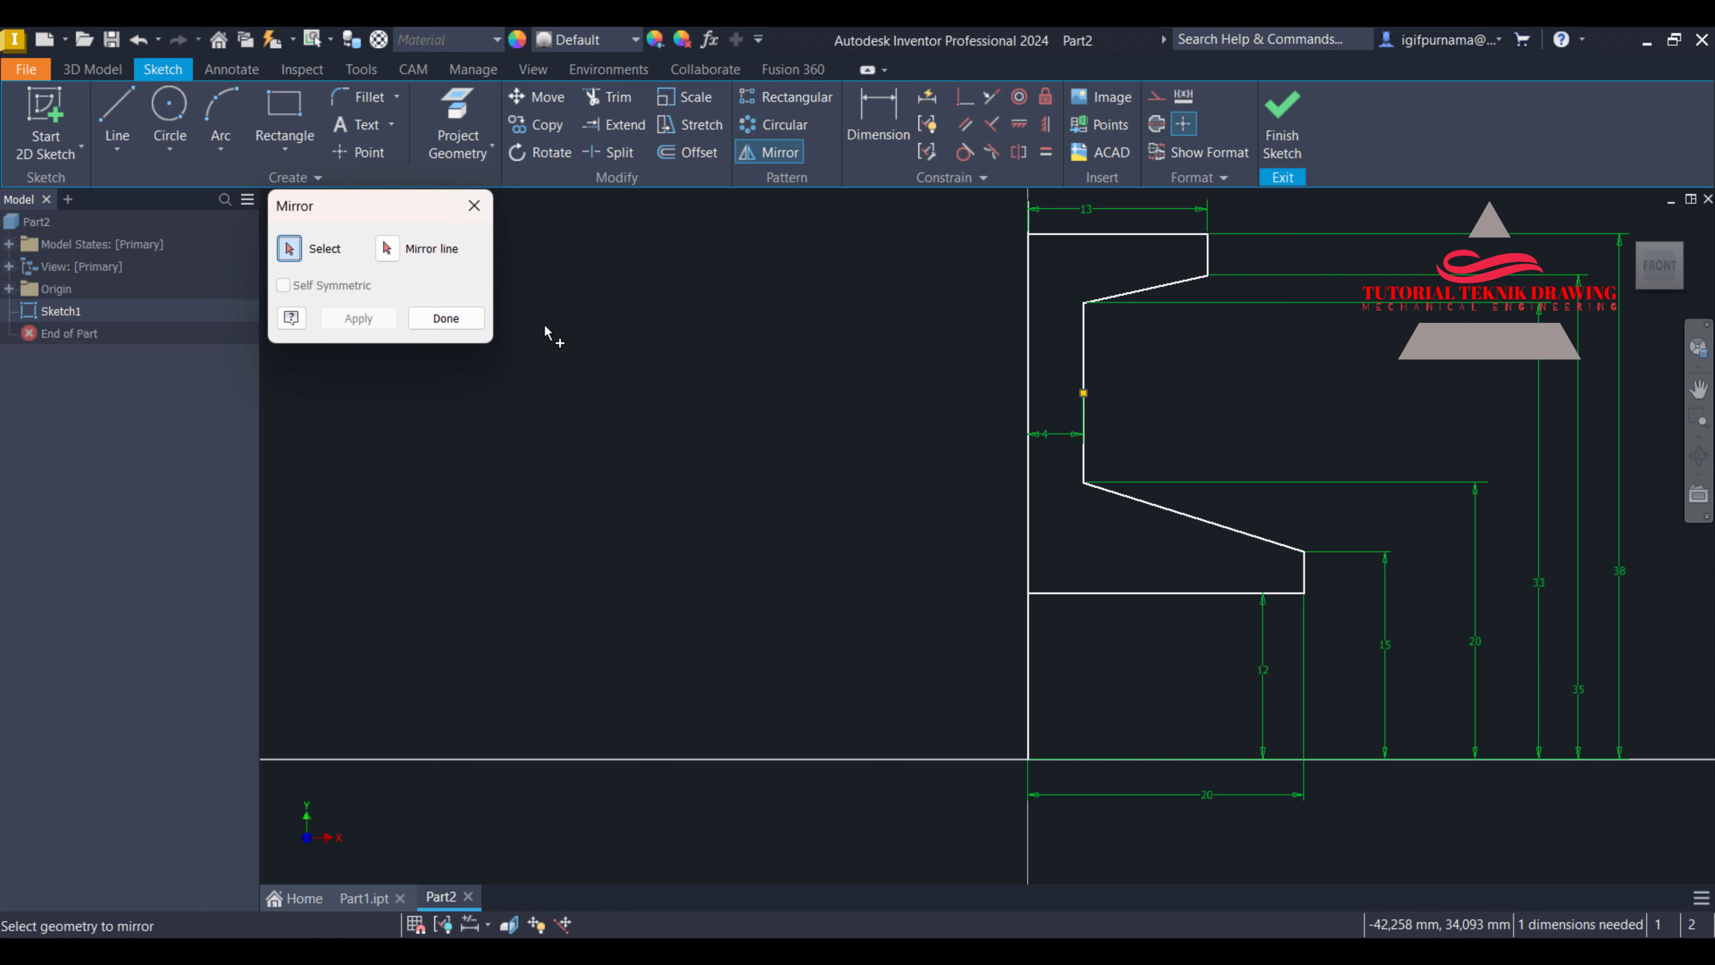
pyautogui.scroll(3, 1148, 436)
pyautogui.moveTo(956, 238); pyautogui.dragTo(1393, 570)
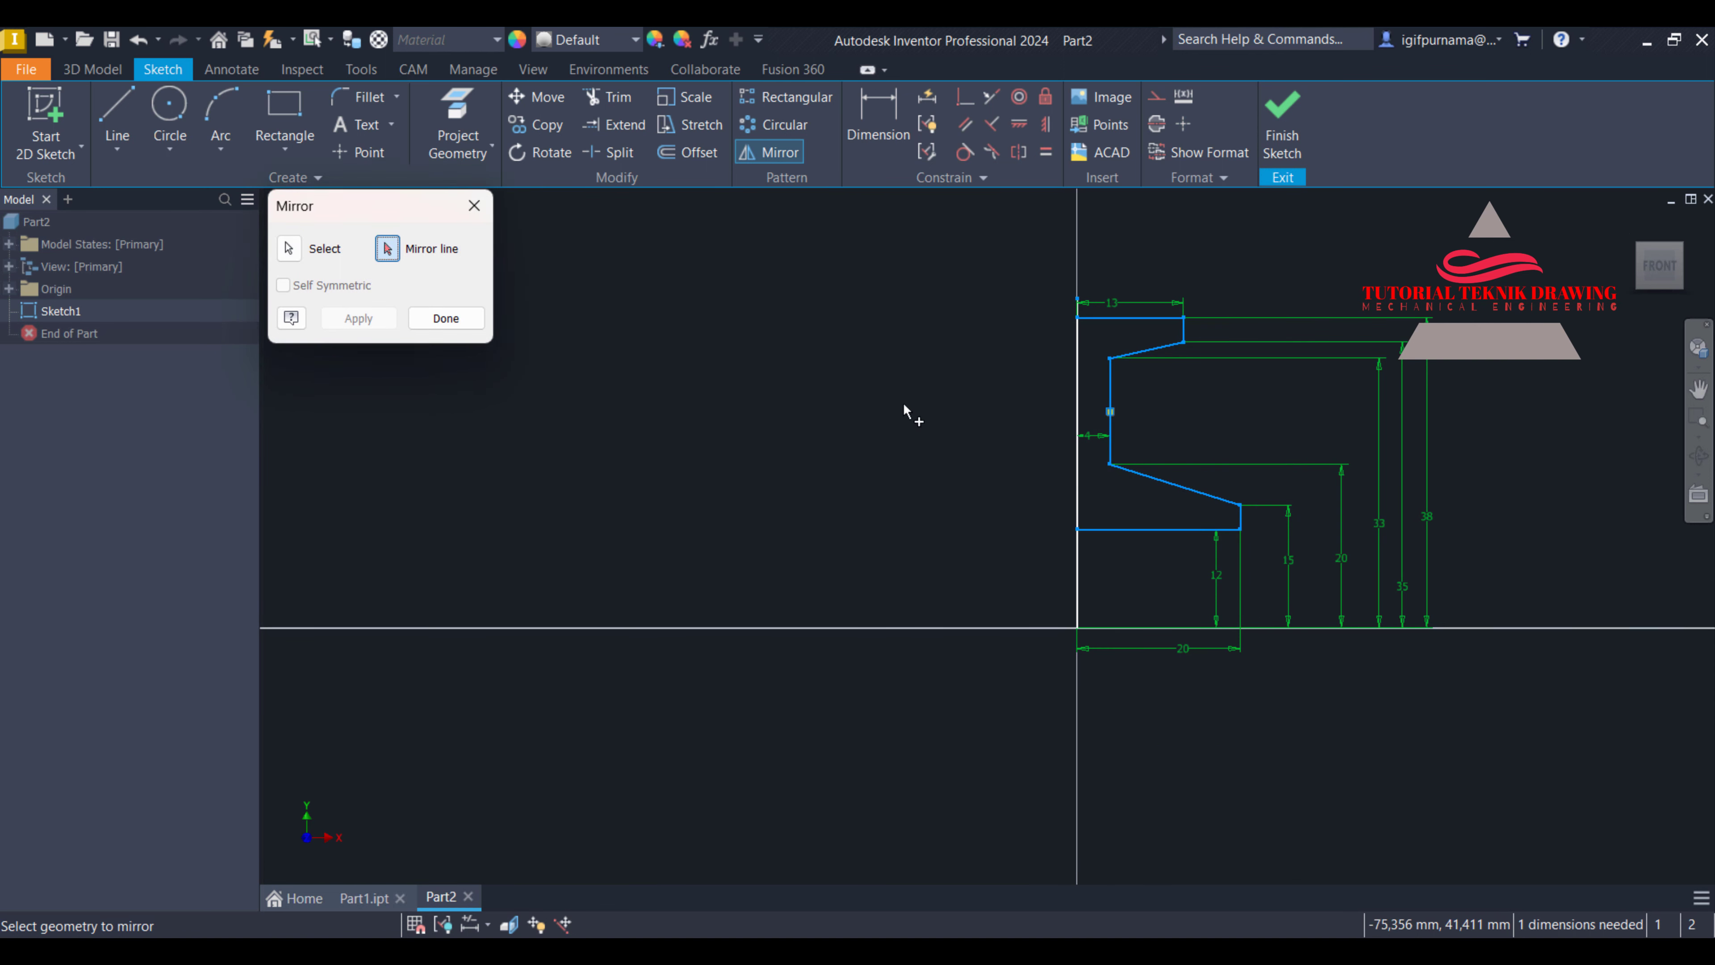
pyautogui.click(1077, 478)
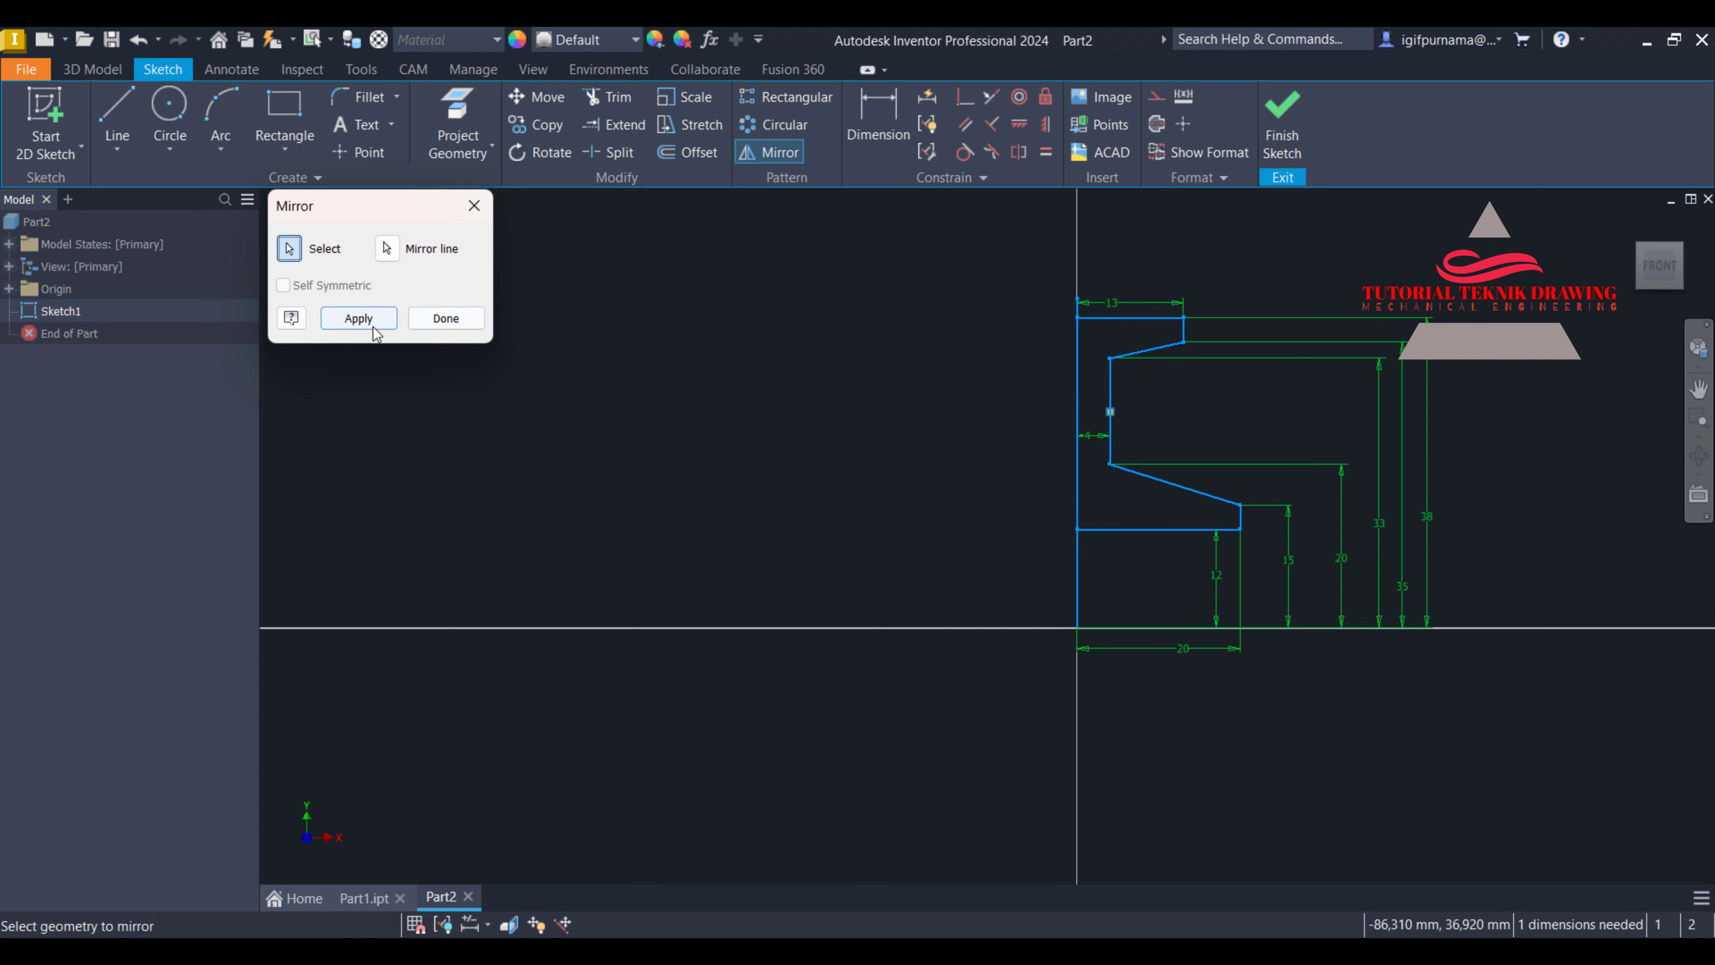
pyautogui.click(374, 327)
pyautogui.click(446, 318)
pyautogui.scroll(-3, 1098, 440)
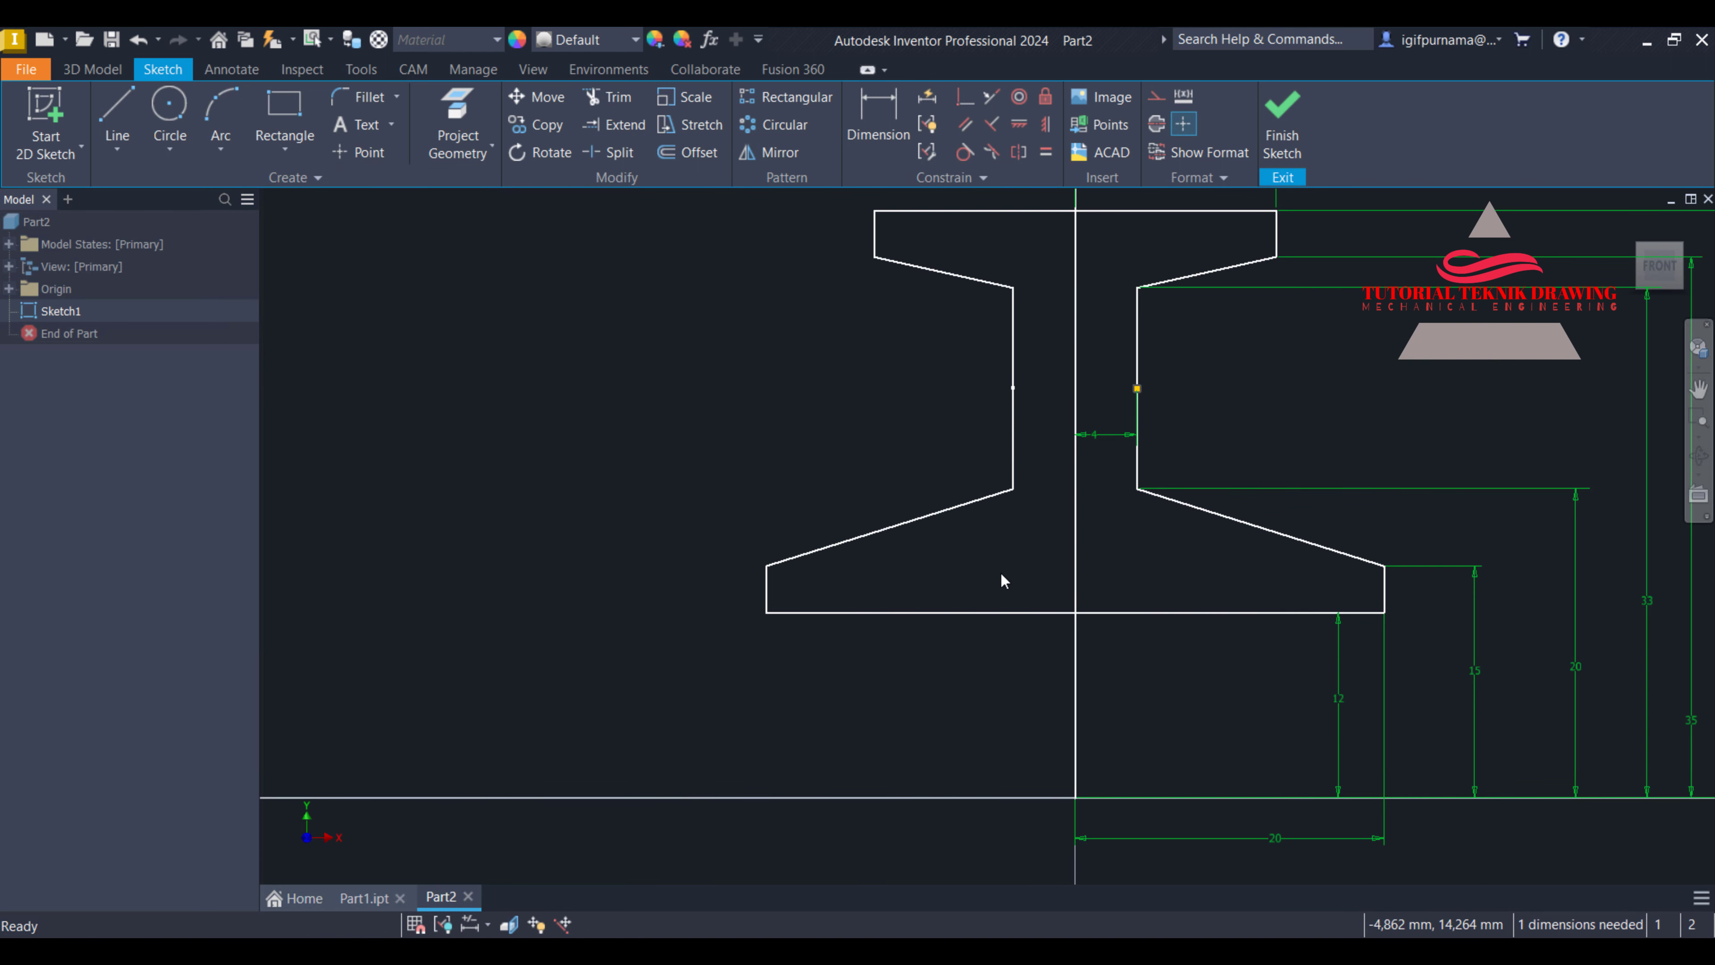
# Delete the vertical mirror line from the profile sketch and draw a horizontal axis line about 20 mm long from the origin
pyautogui.rightClick(1075, 410)
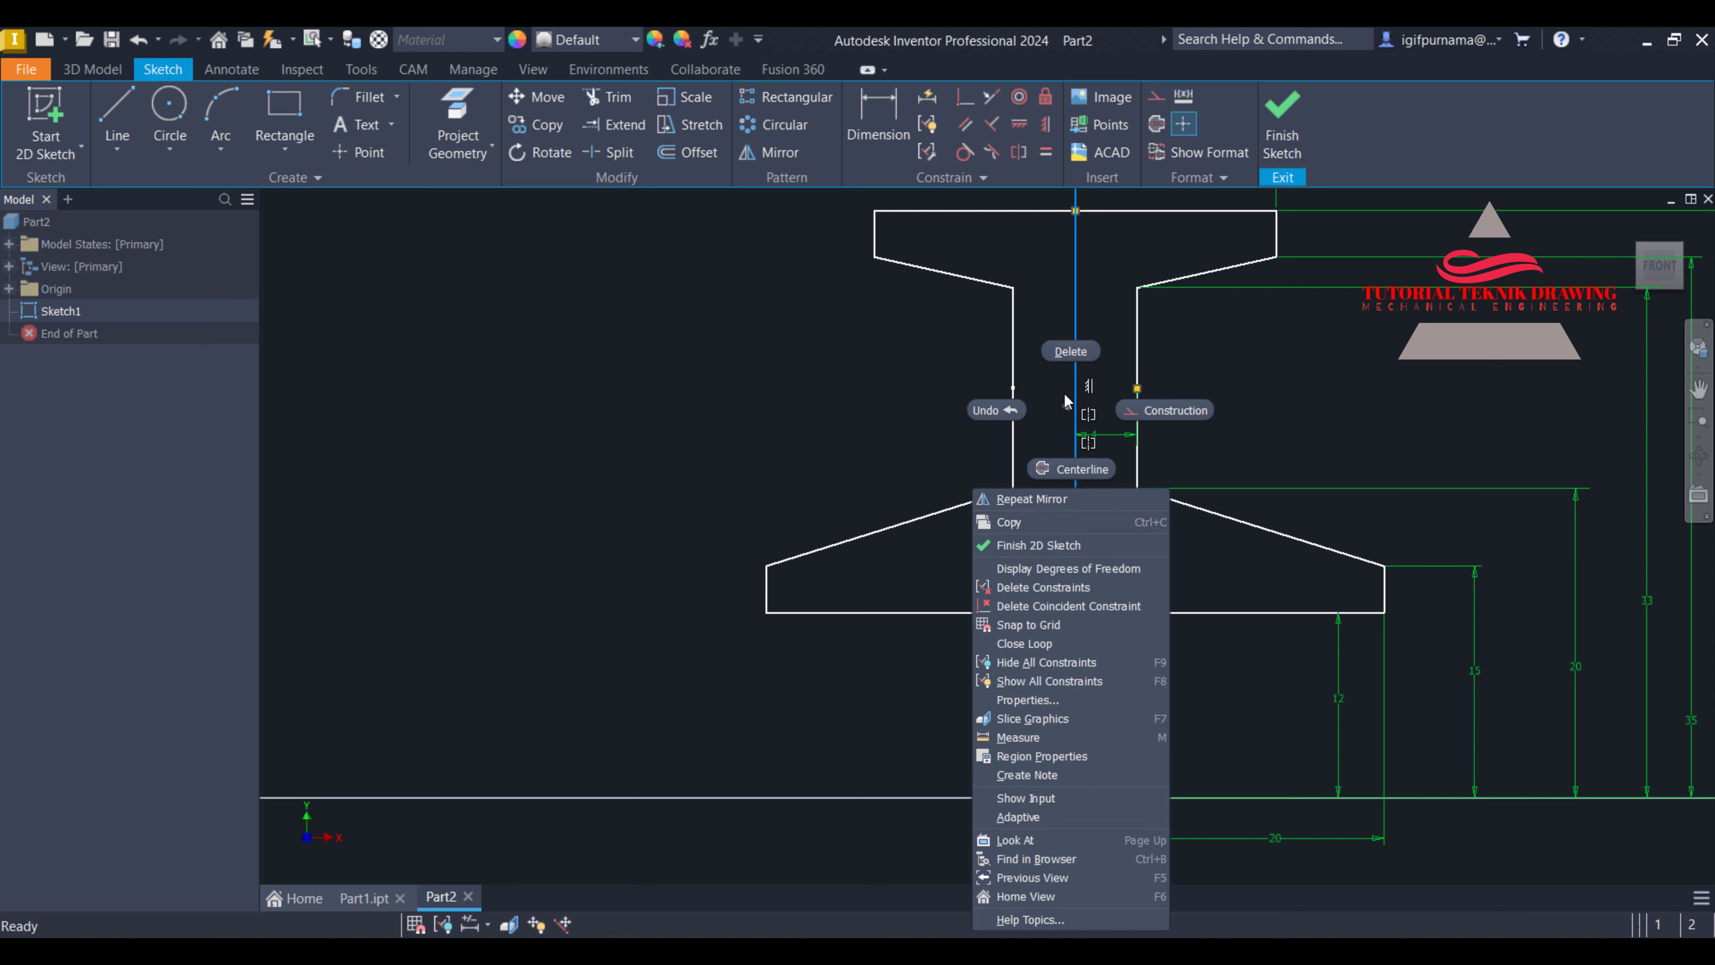
pyautogui.click(1001, 543)
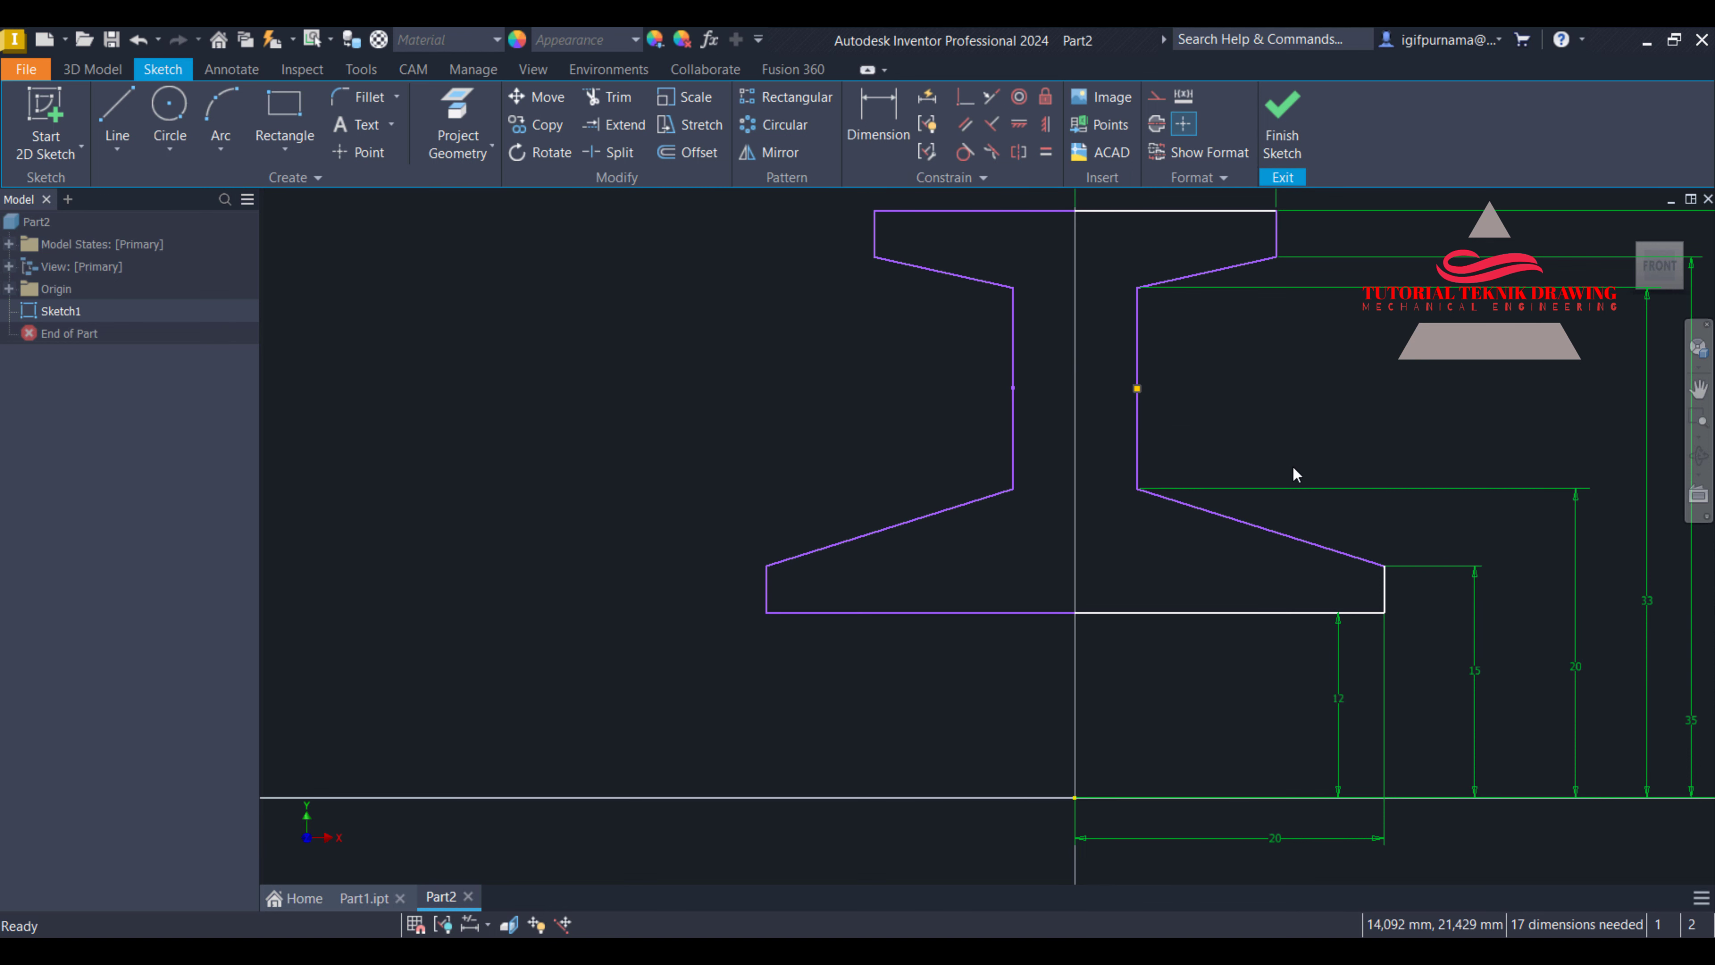
pyautogui.scroll(2, 1112, 522)
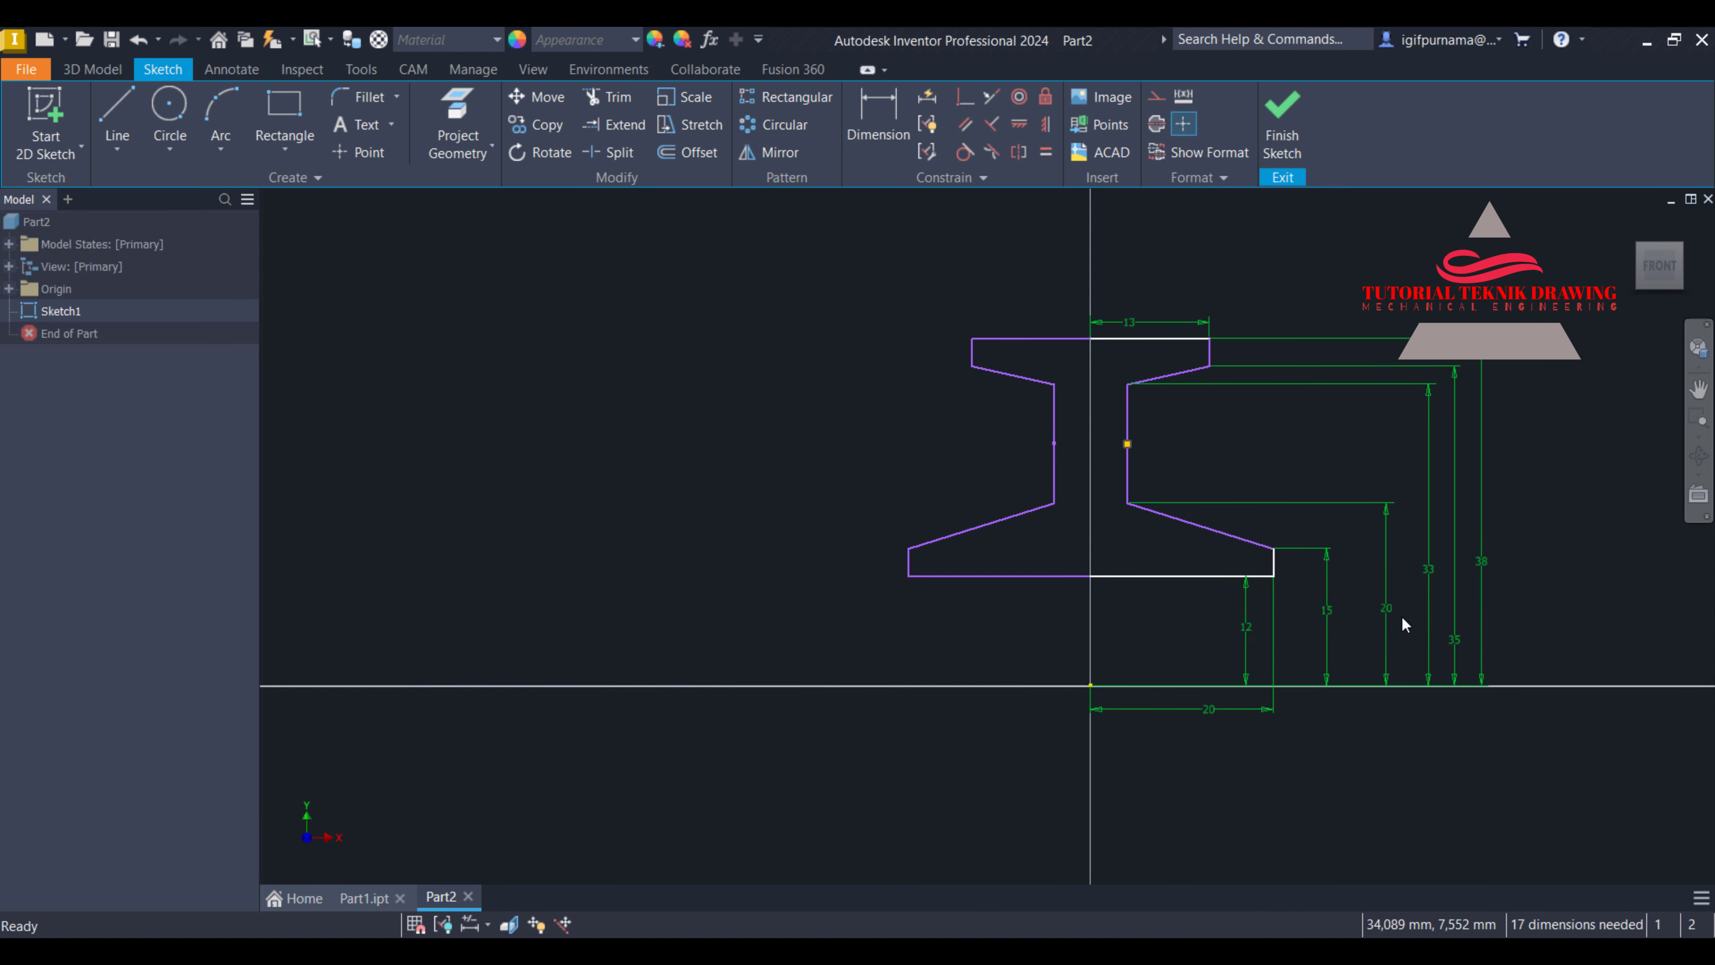
pyautogui.click(117, 112)
pyautogui.click(1091, 685)
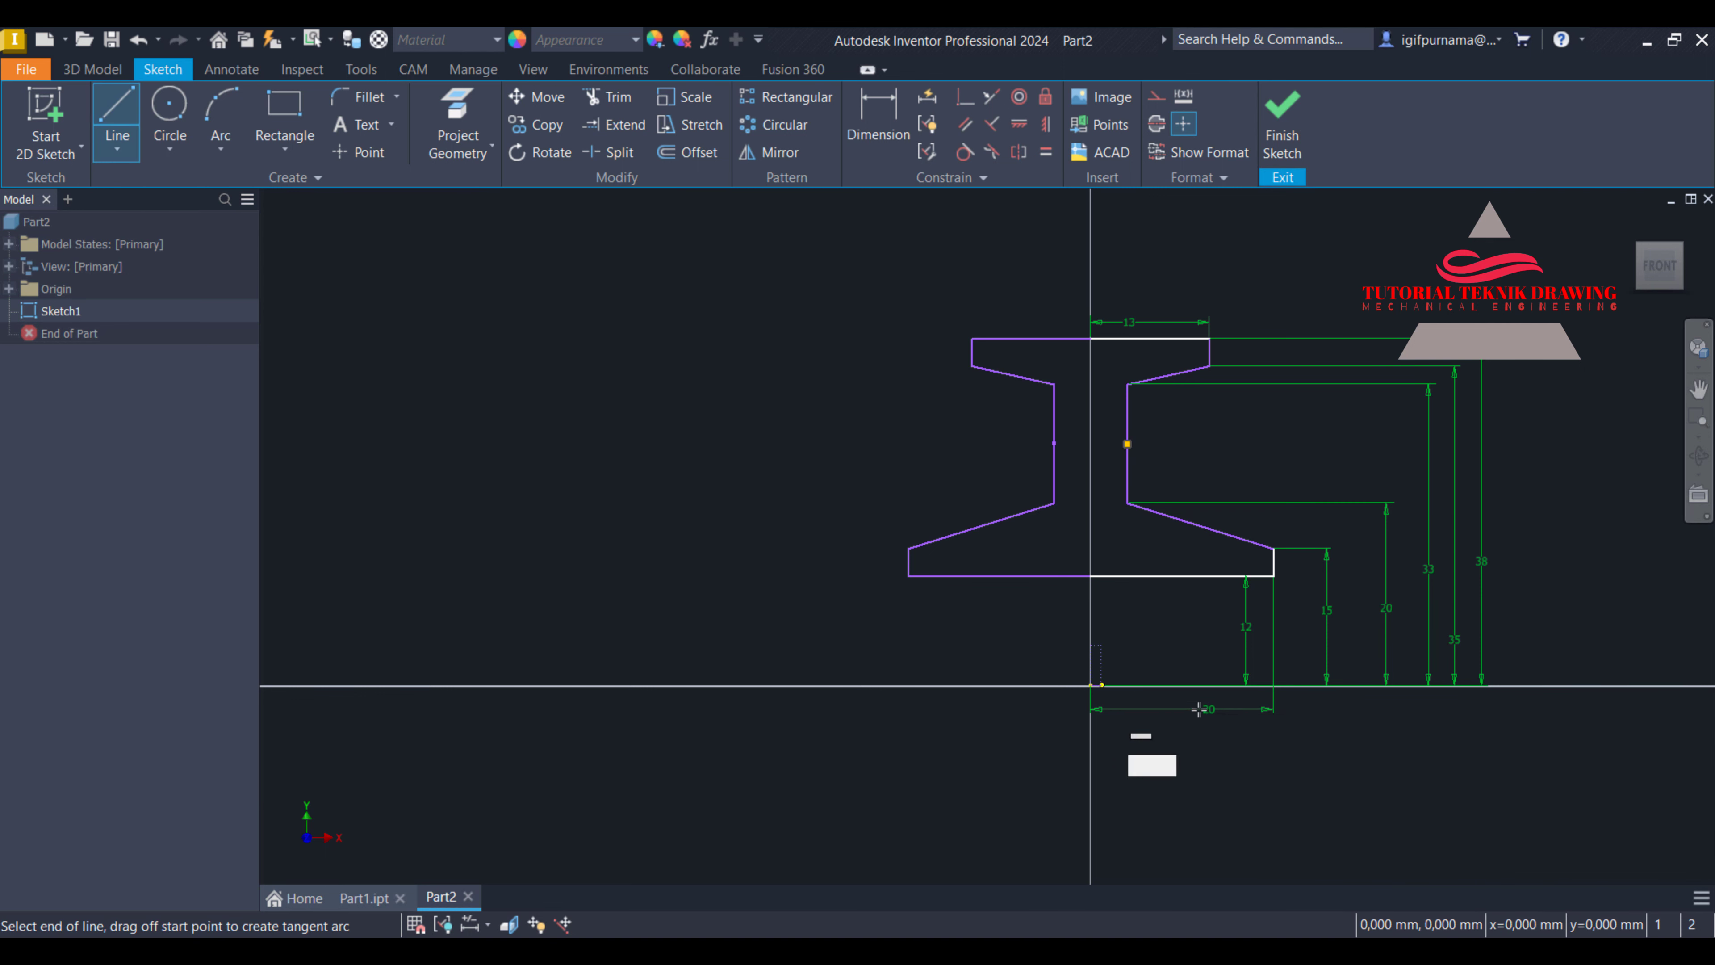
pyautogui.rightClick(1276, 685)
pyautogui.click(1267, 625)
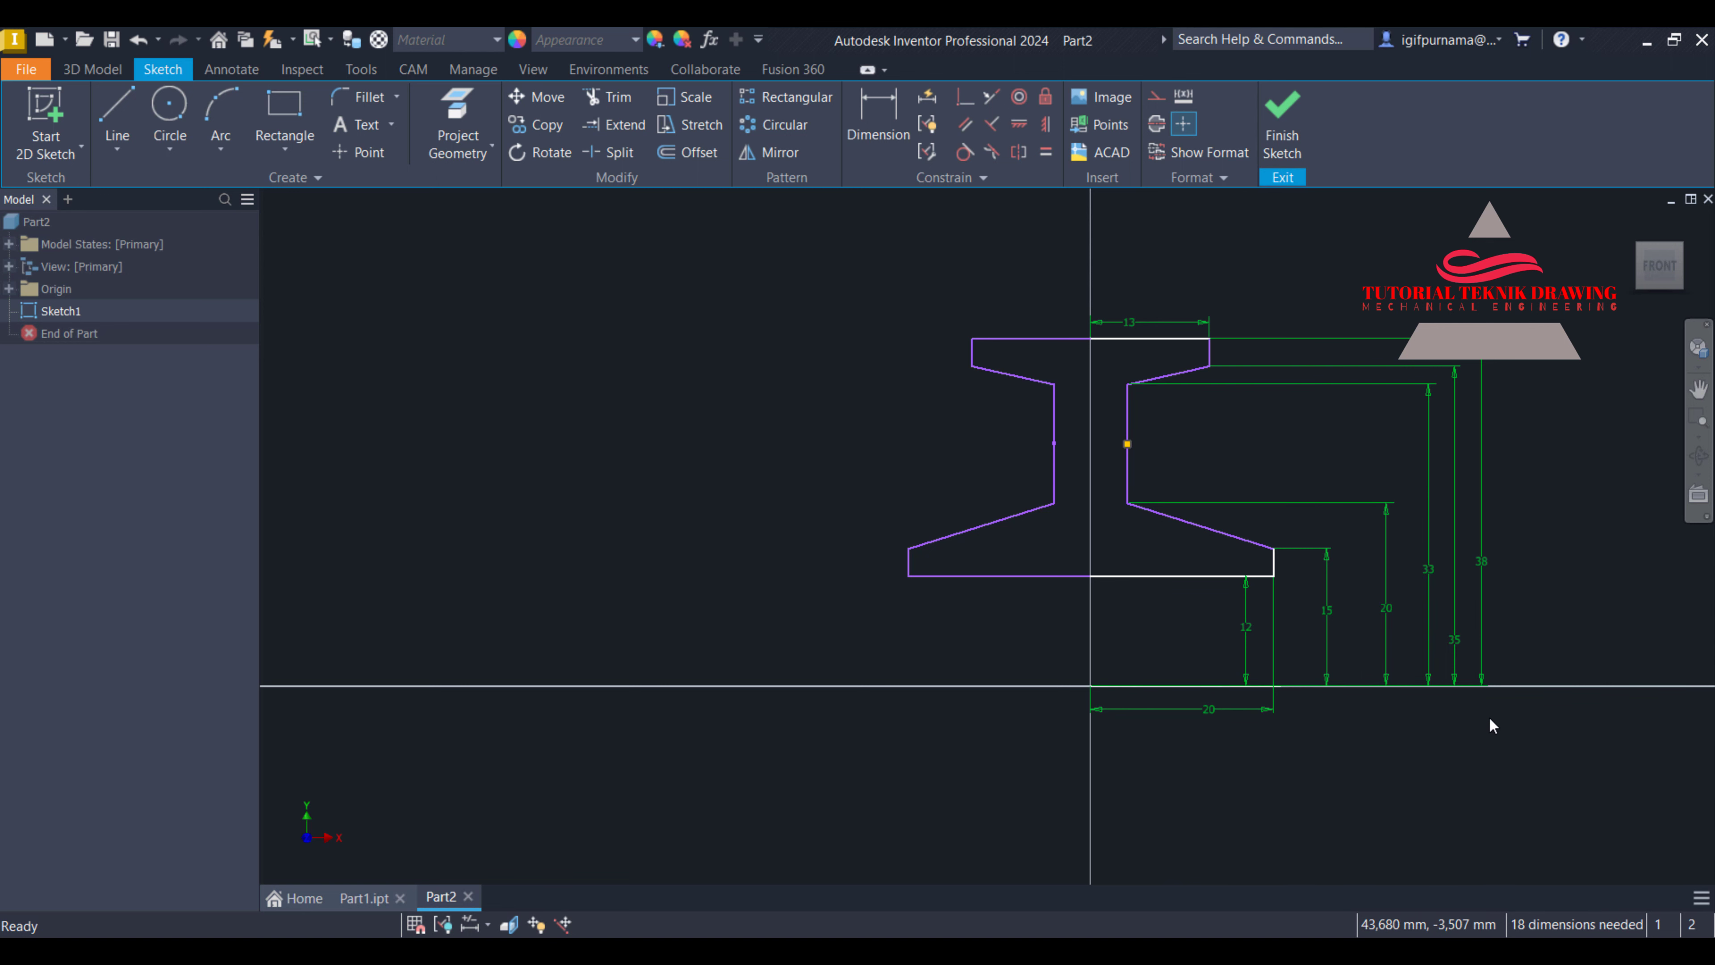
# Finish the sketch and revolve the closed profile a full 360 degrees about the horizontal axis line
pyautogui.press('F6')
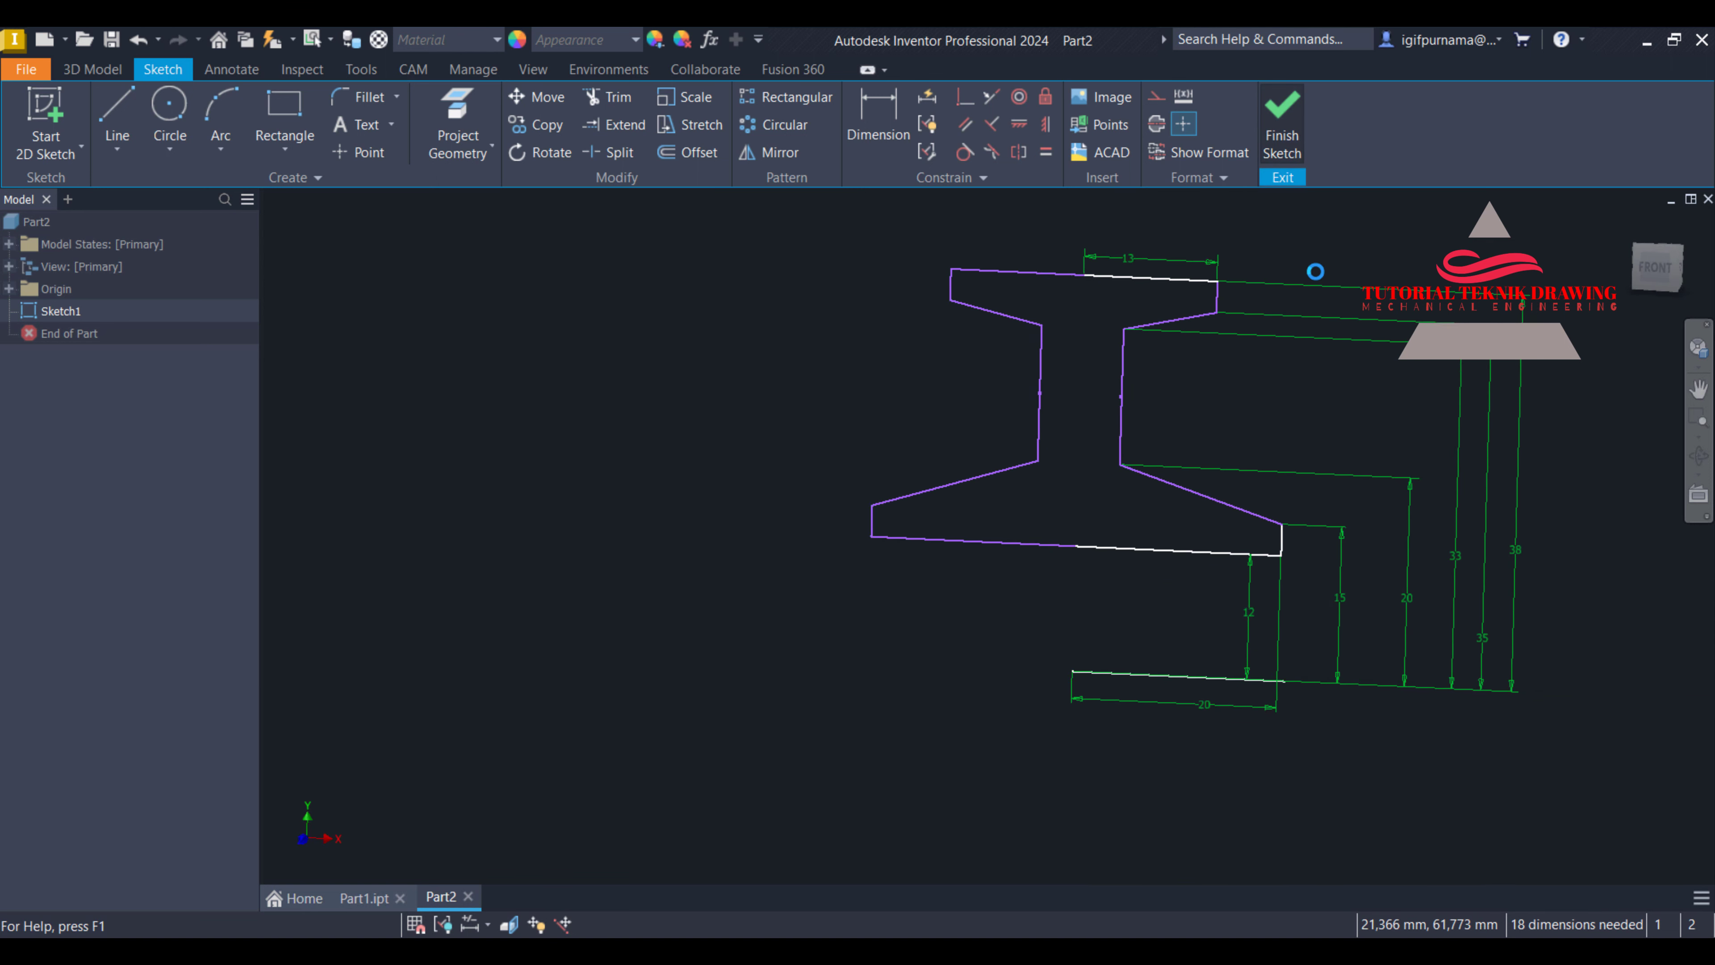
pyautogui.hotkey('ctrl', 'Return')
pyautogui.click(162, 115)
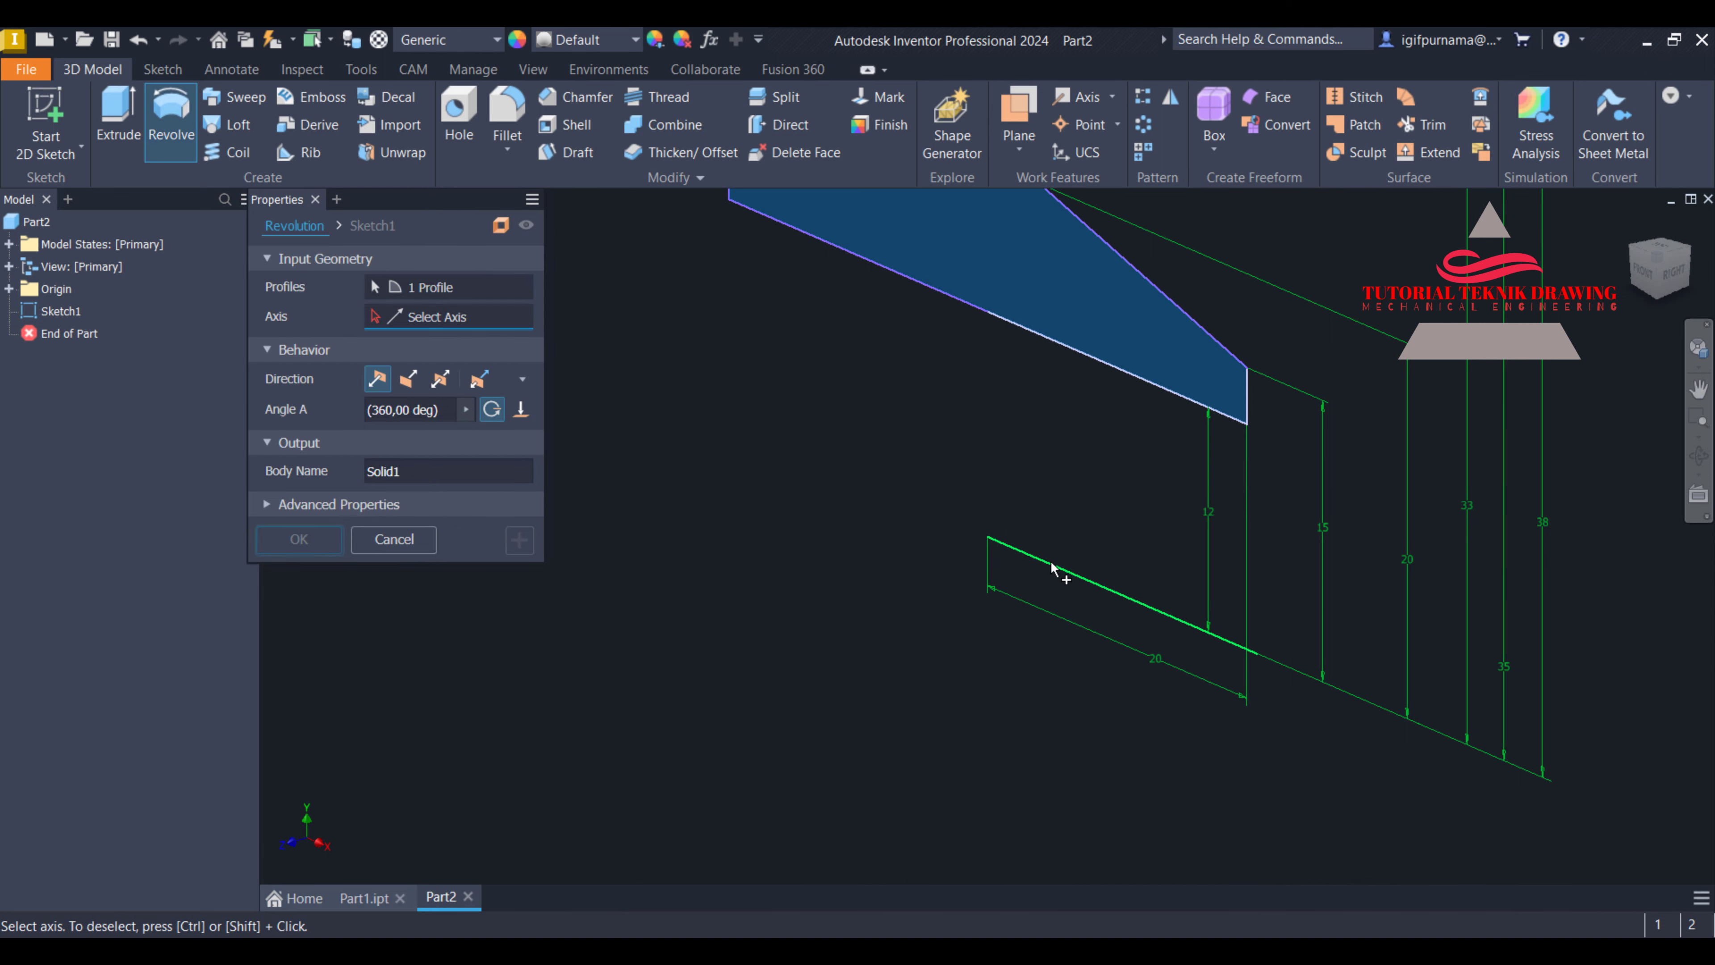
pyautogui.click(1050, 561)
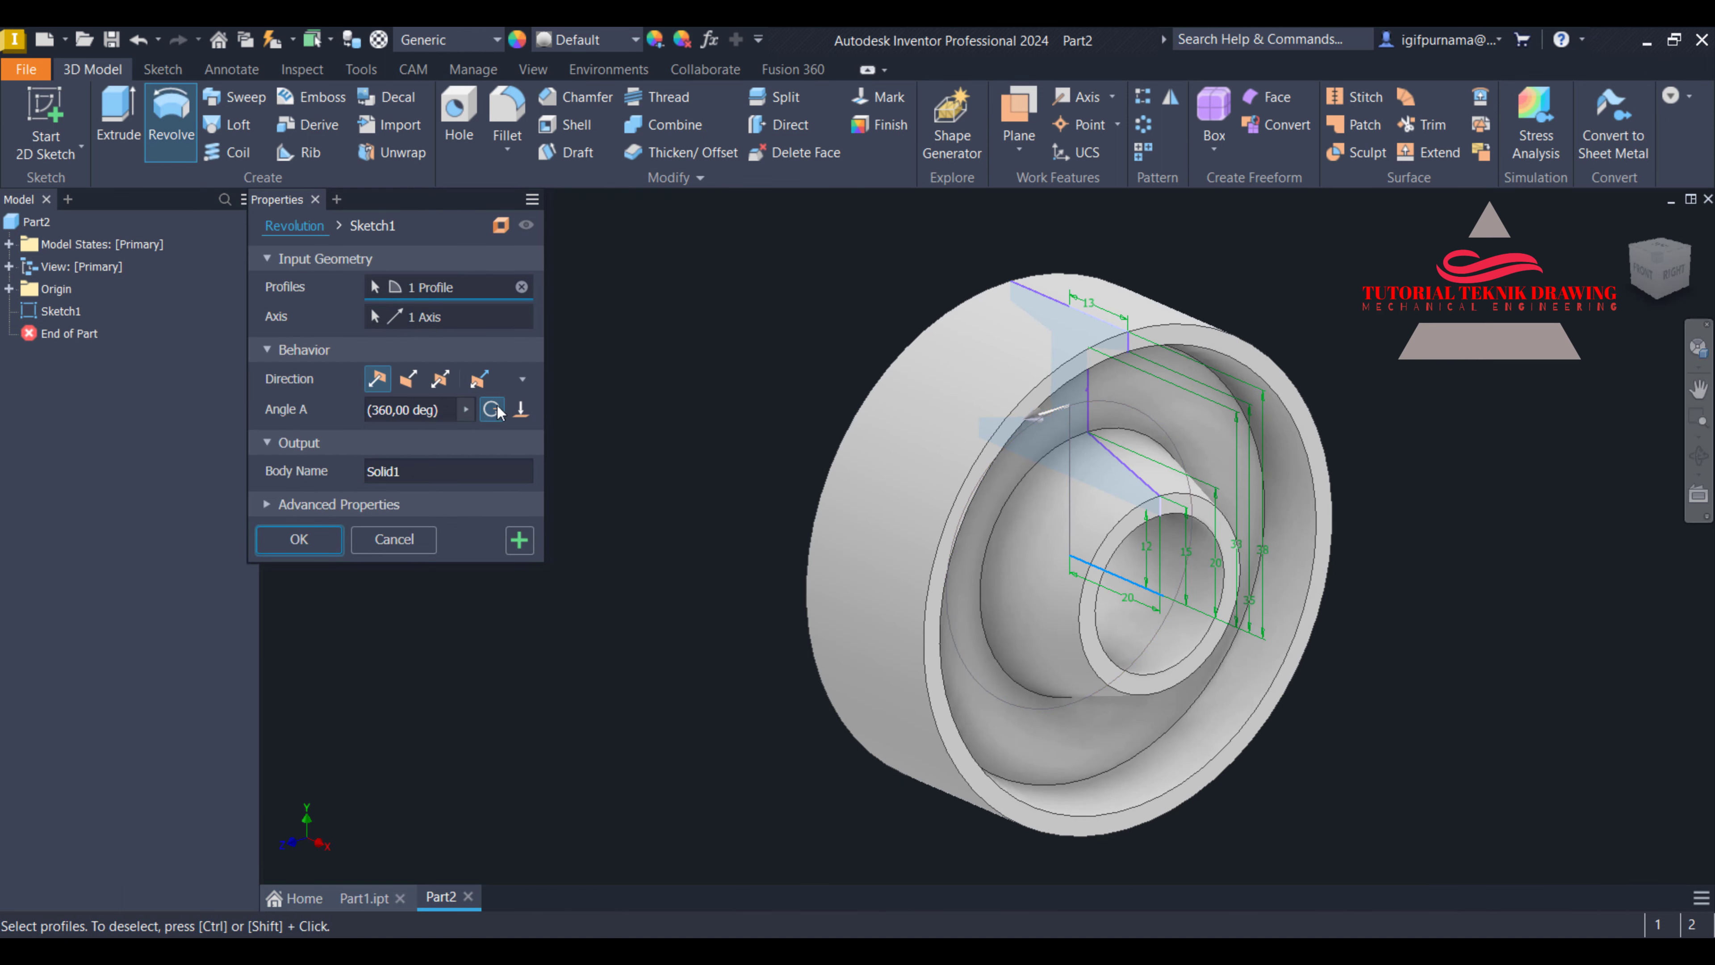
pyautogui.click(310, 551)
# Apply the Red appearance to the revolved roller
pyautogui.click(1699, 455)
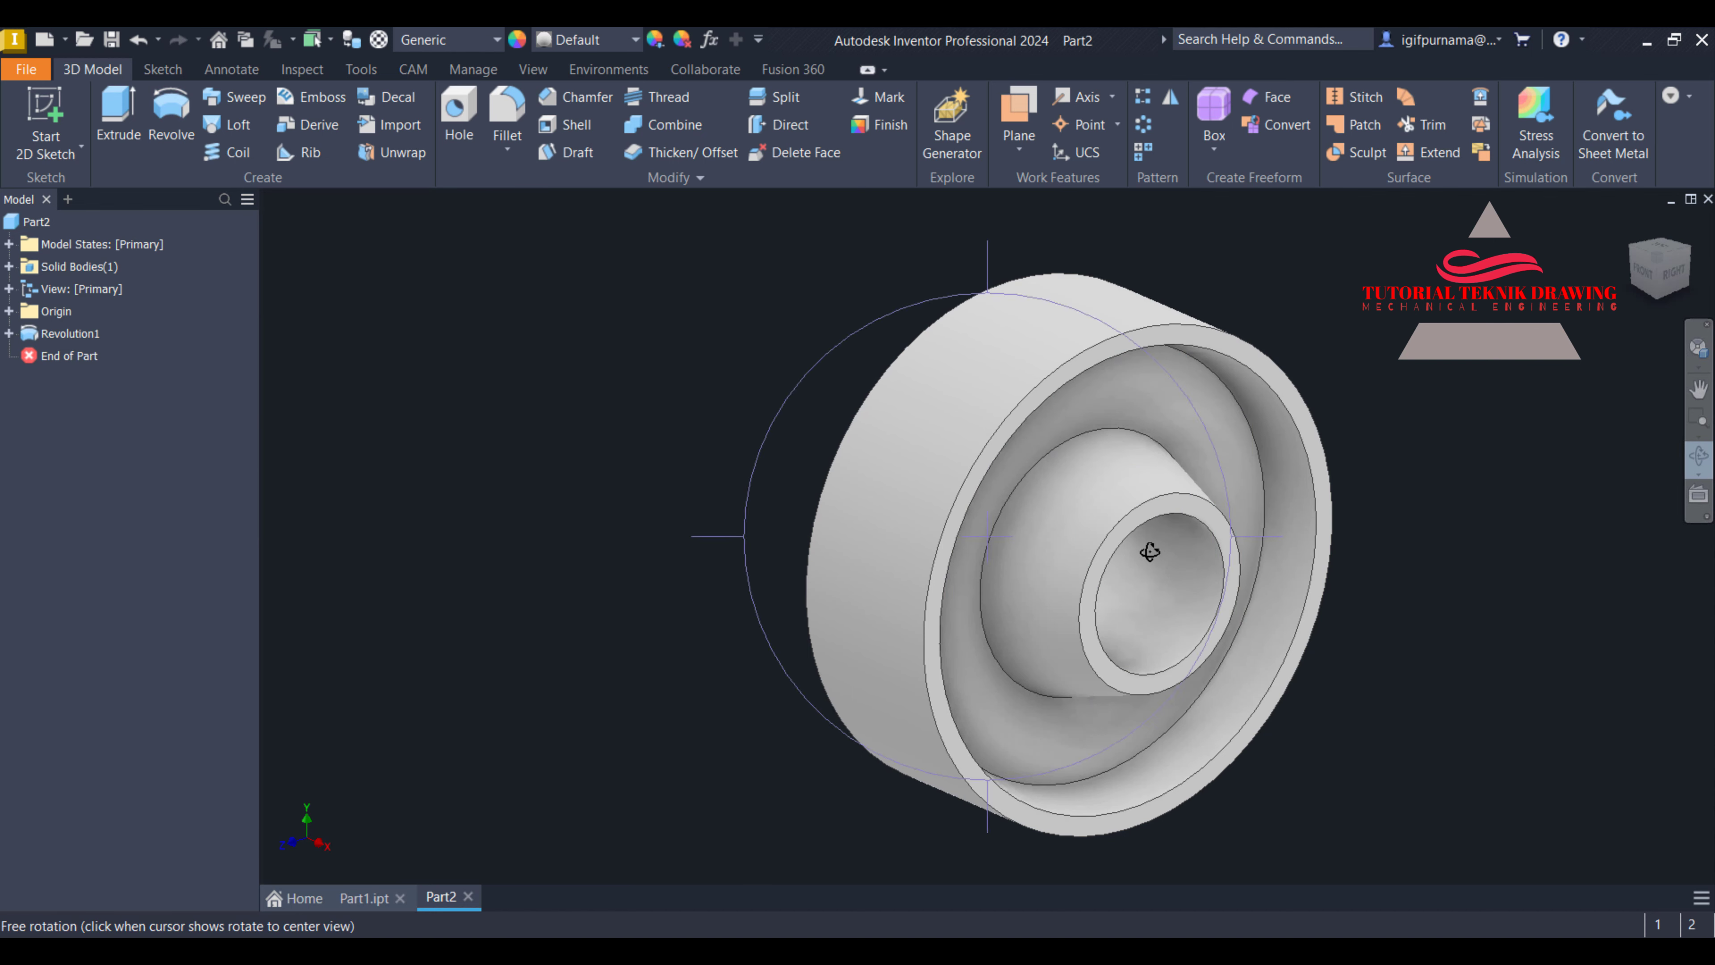
pyautogui.moveTo(1141, 547); pyautogui.dragTo(1137, 597)
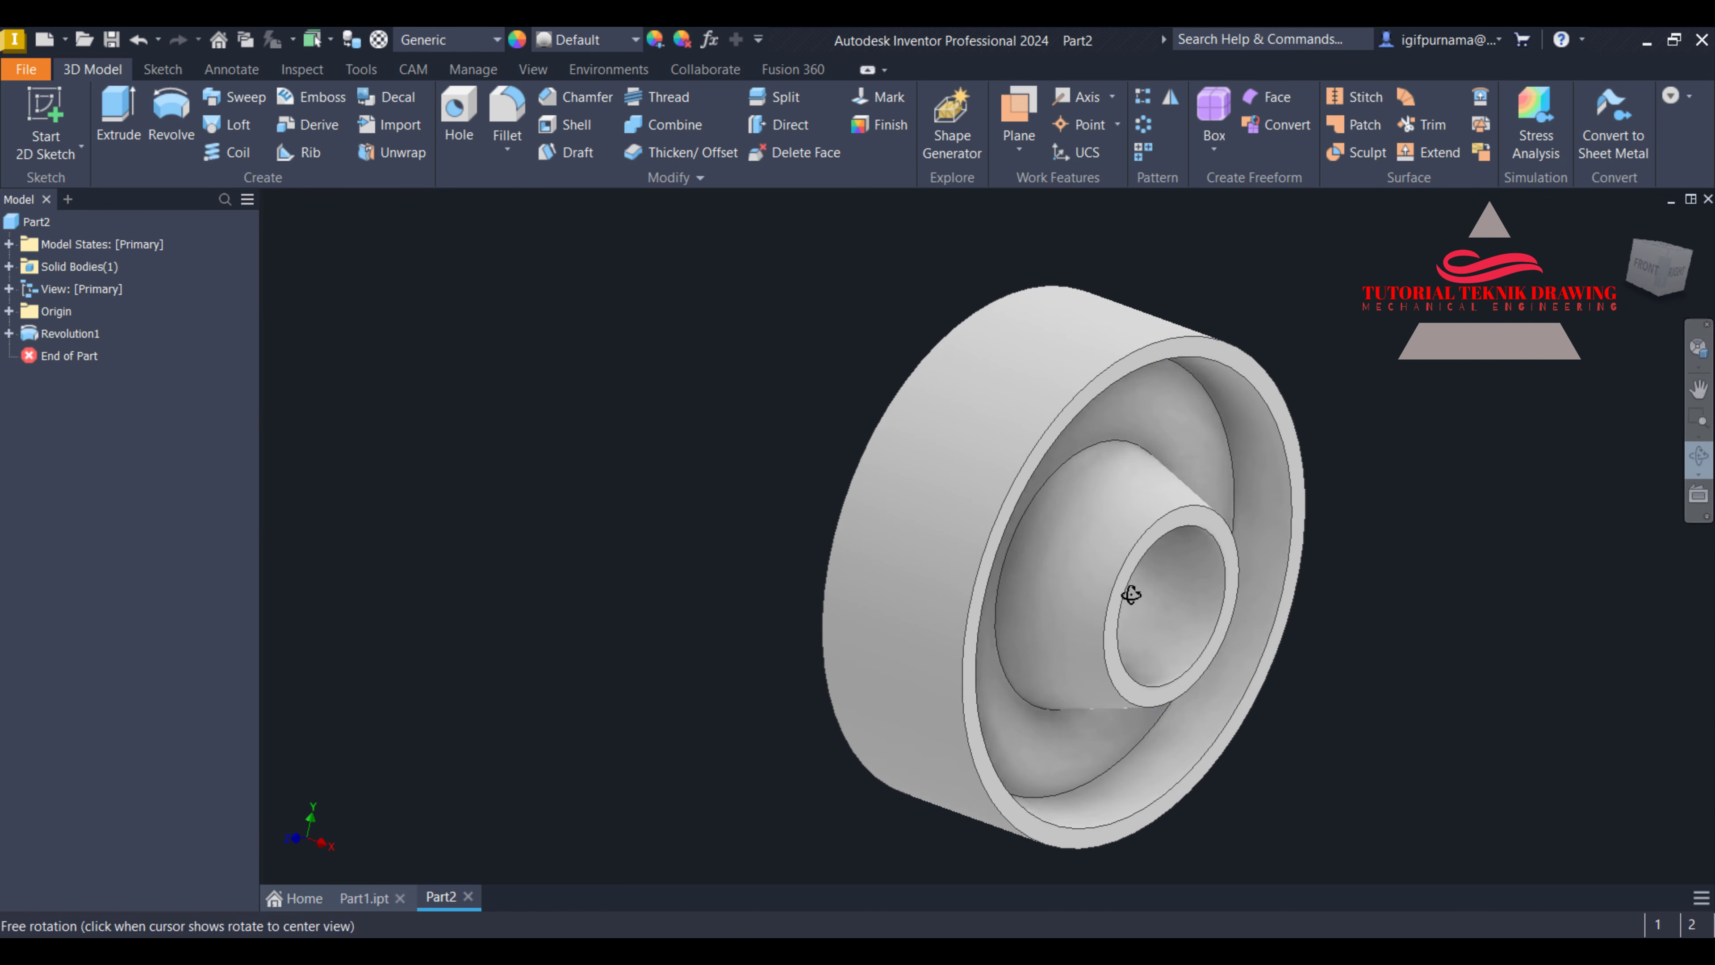
pyautogui.rightClick(952, 337)
pyautogui.click(1030, 333)
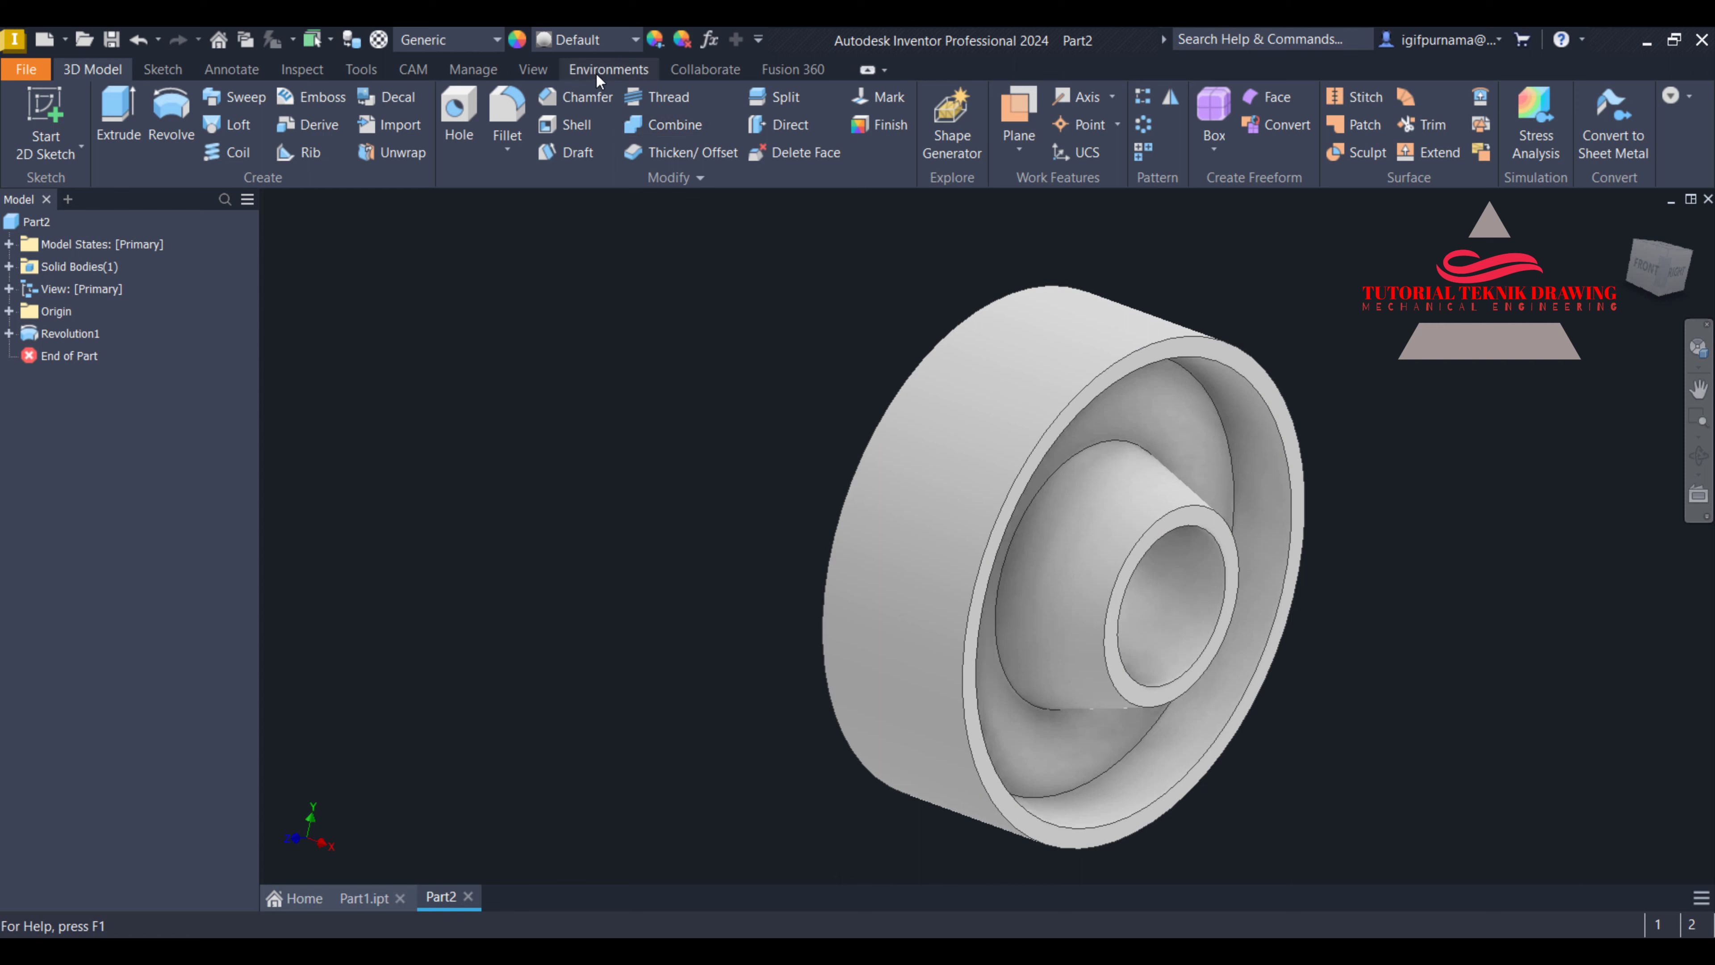
pyautogui.click(585, 41)
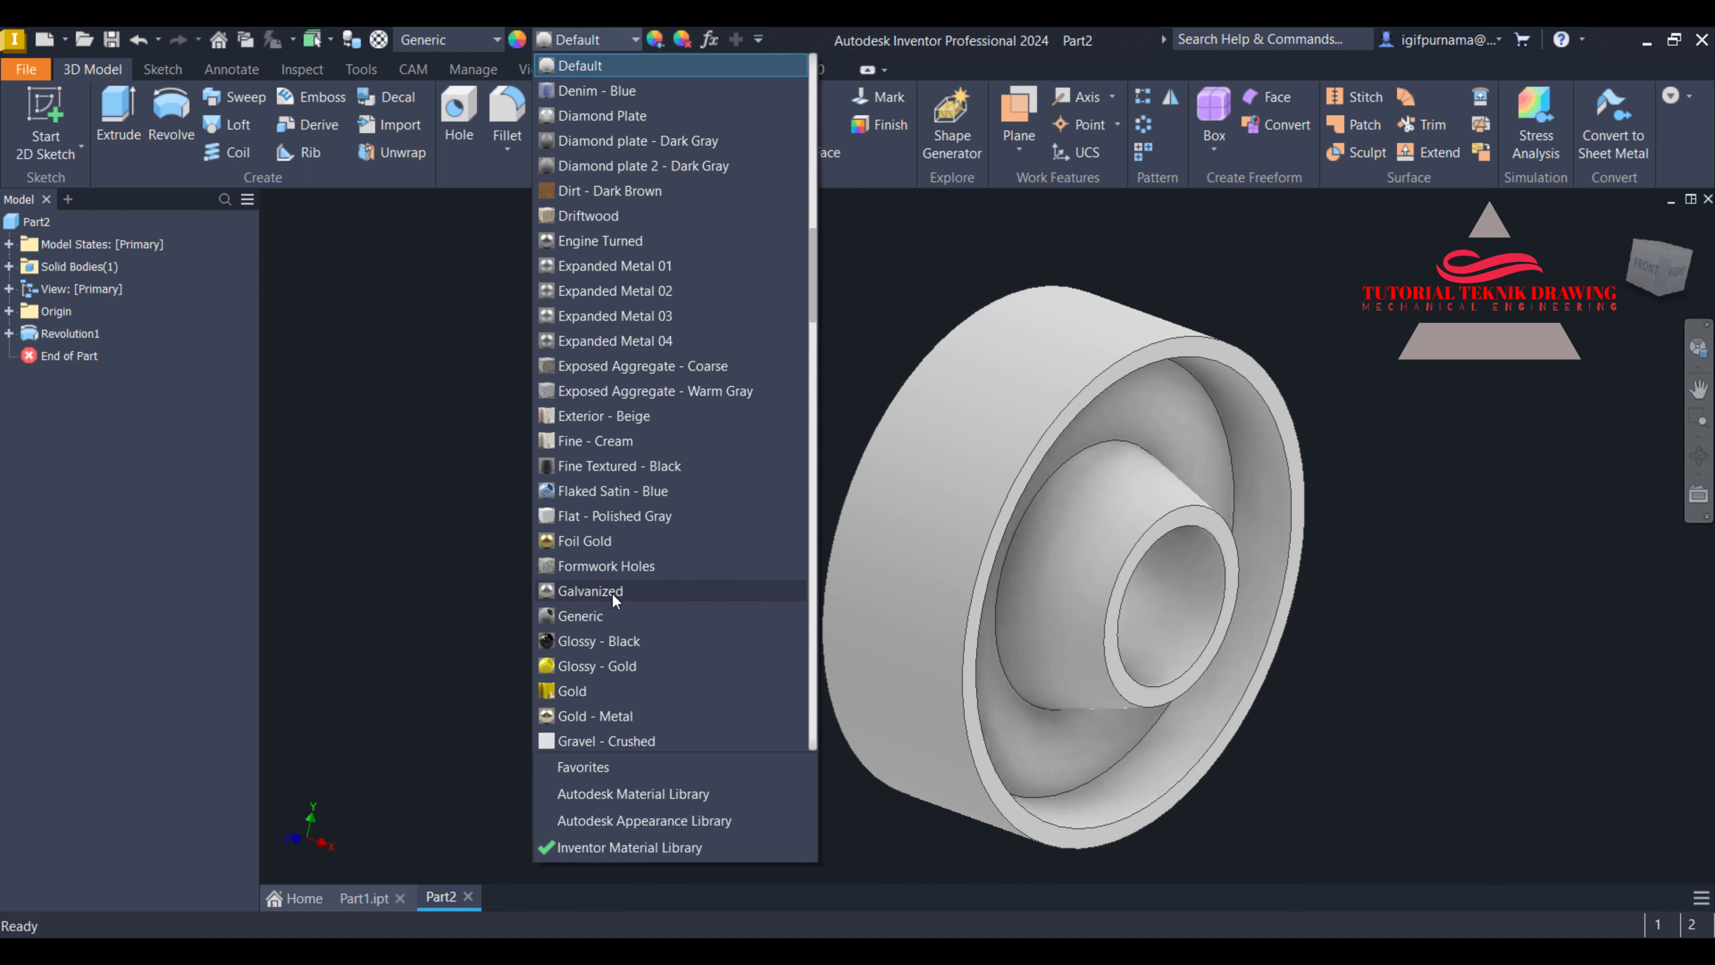
pyautogui.scroll(-3, 612, 593)
pyautogui.scroll(-7, 612, 593)
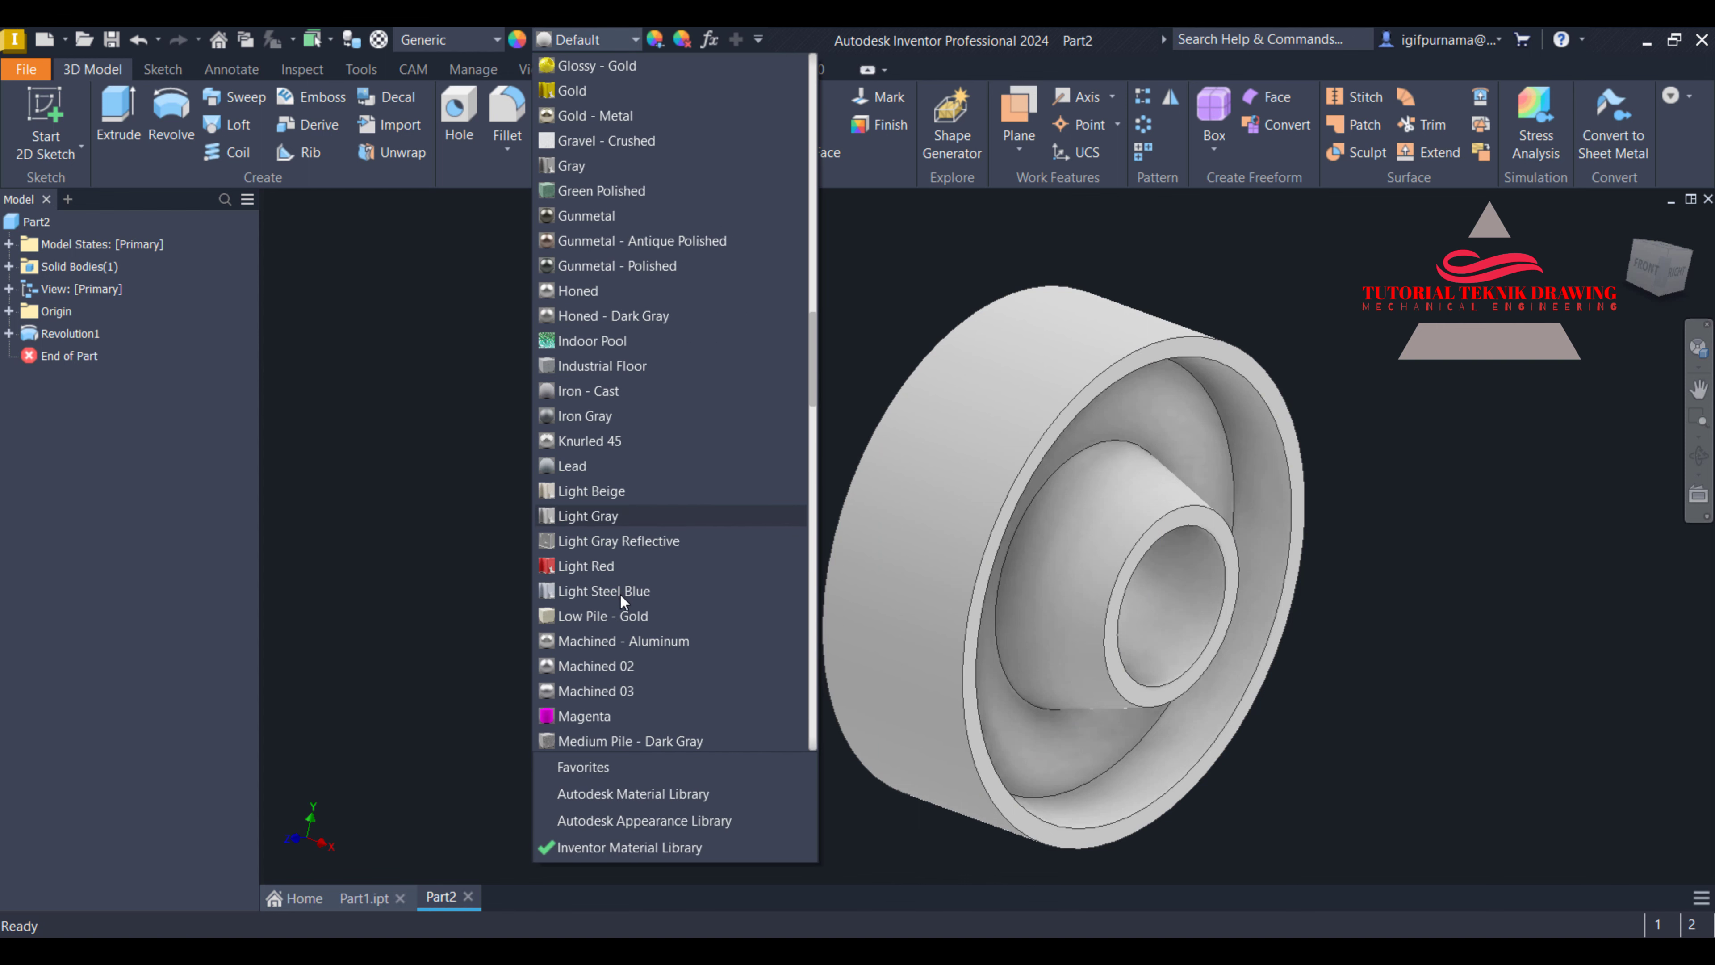
pyautogui.scroll(-9, 626, 594)
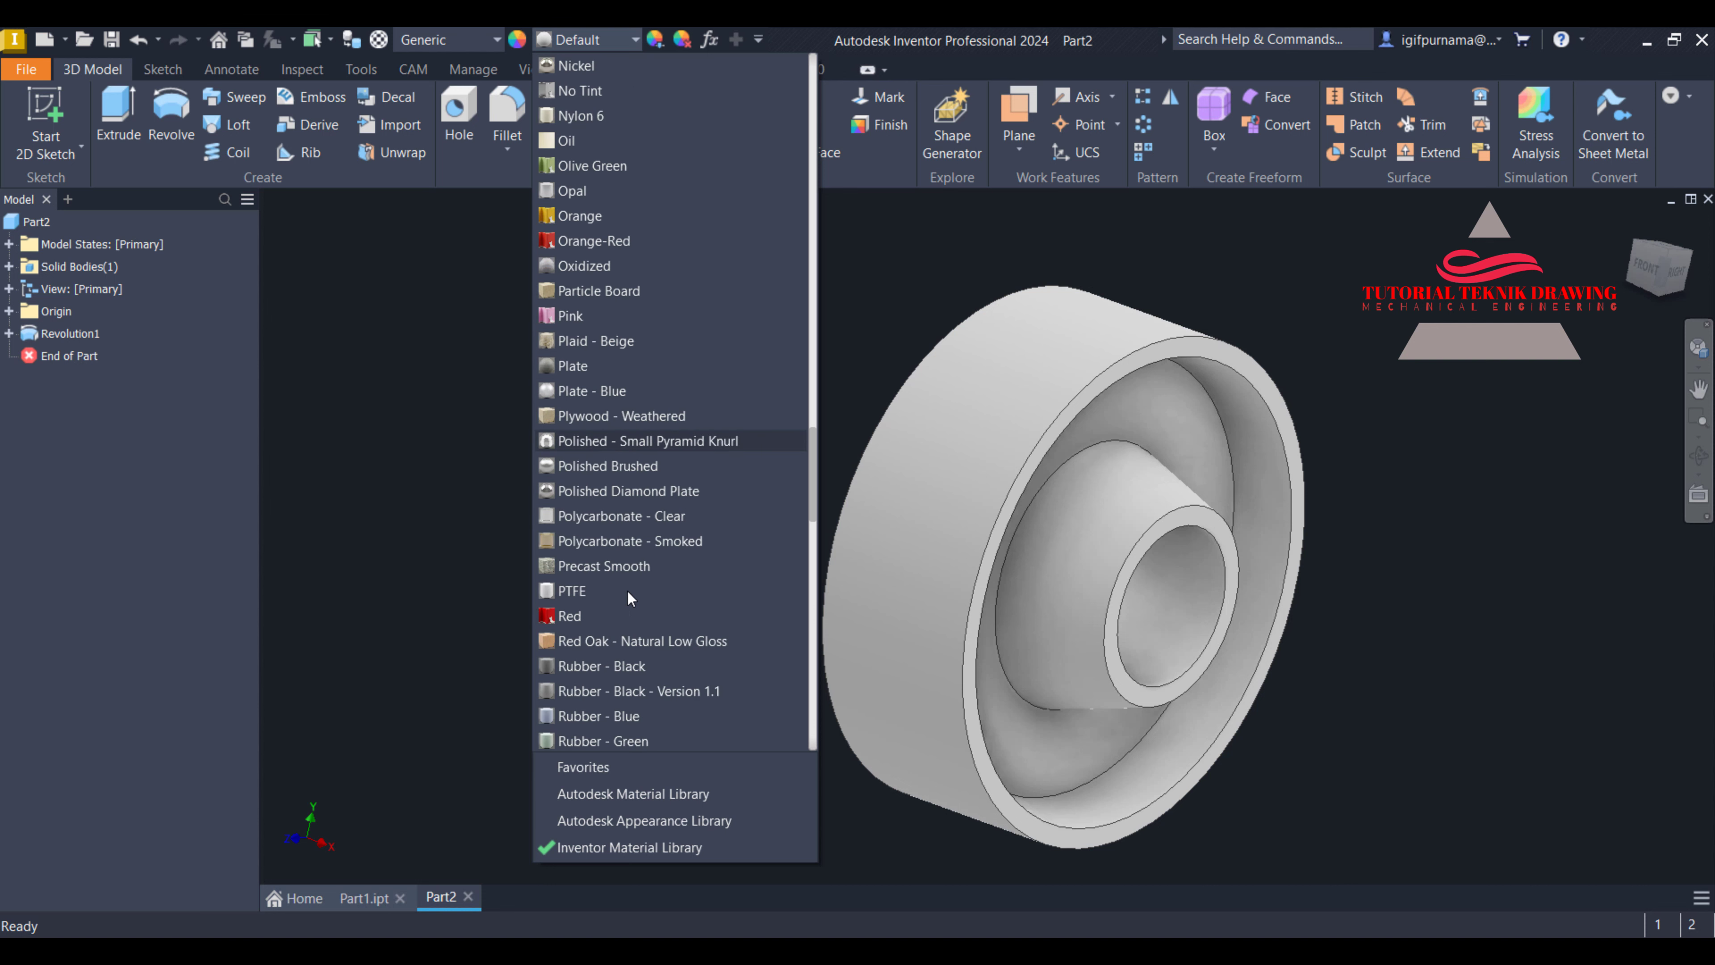
pyautogui.click(598, 612)
# Save the roller as the part file Part2 in the rol folder
pyautogui.click(1698, 454)
pyautogui.moveTo(1282, 486); pyautogui.dragTo(1260, 373)
pyautogui.rightClick(1259, 373)
pyautogui.click(1333, 375)
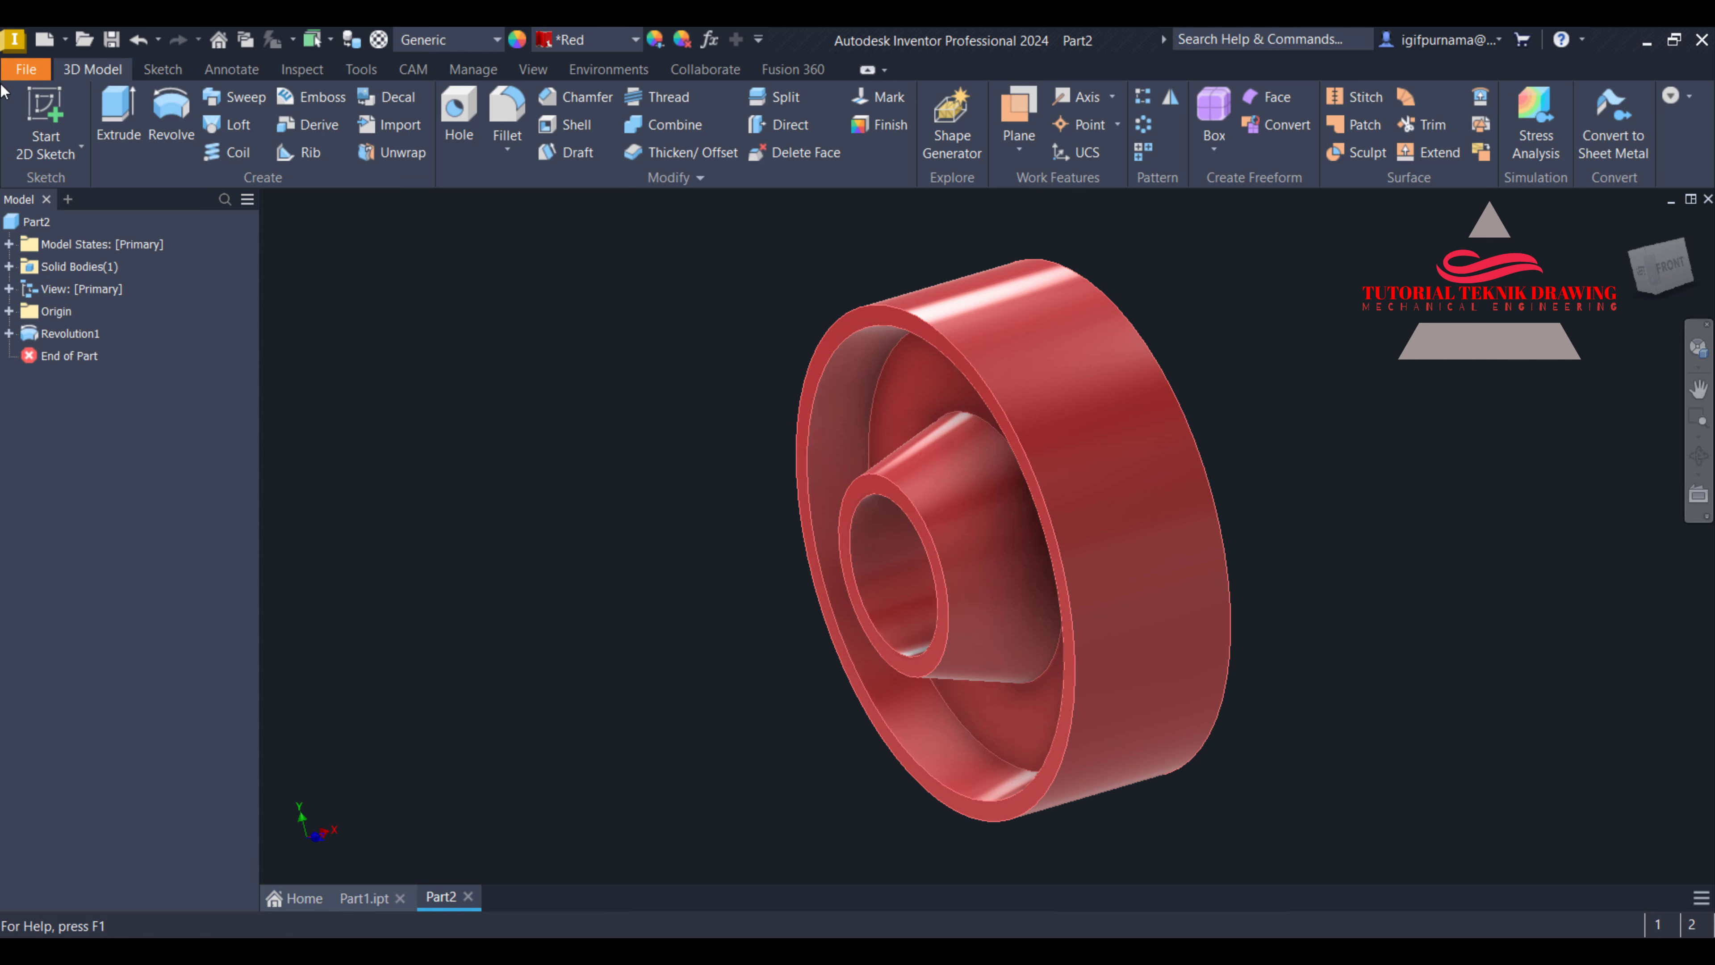
pyautogui.click(26, 69)
pyautogui.click(47, 266)
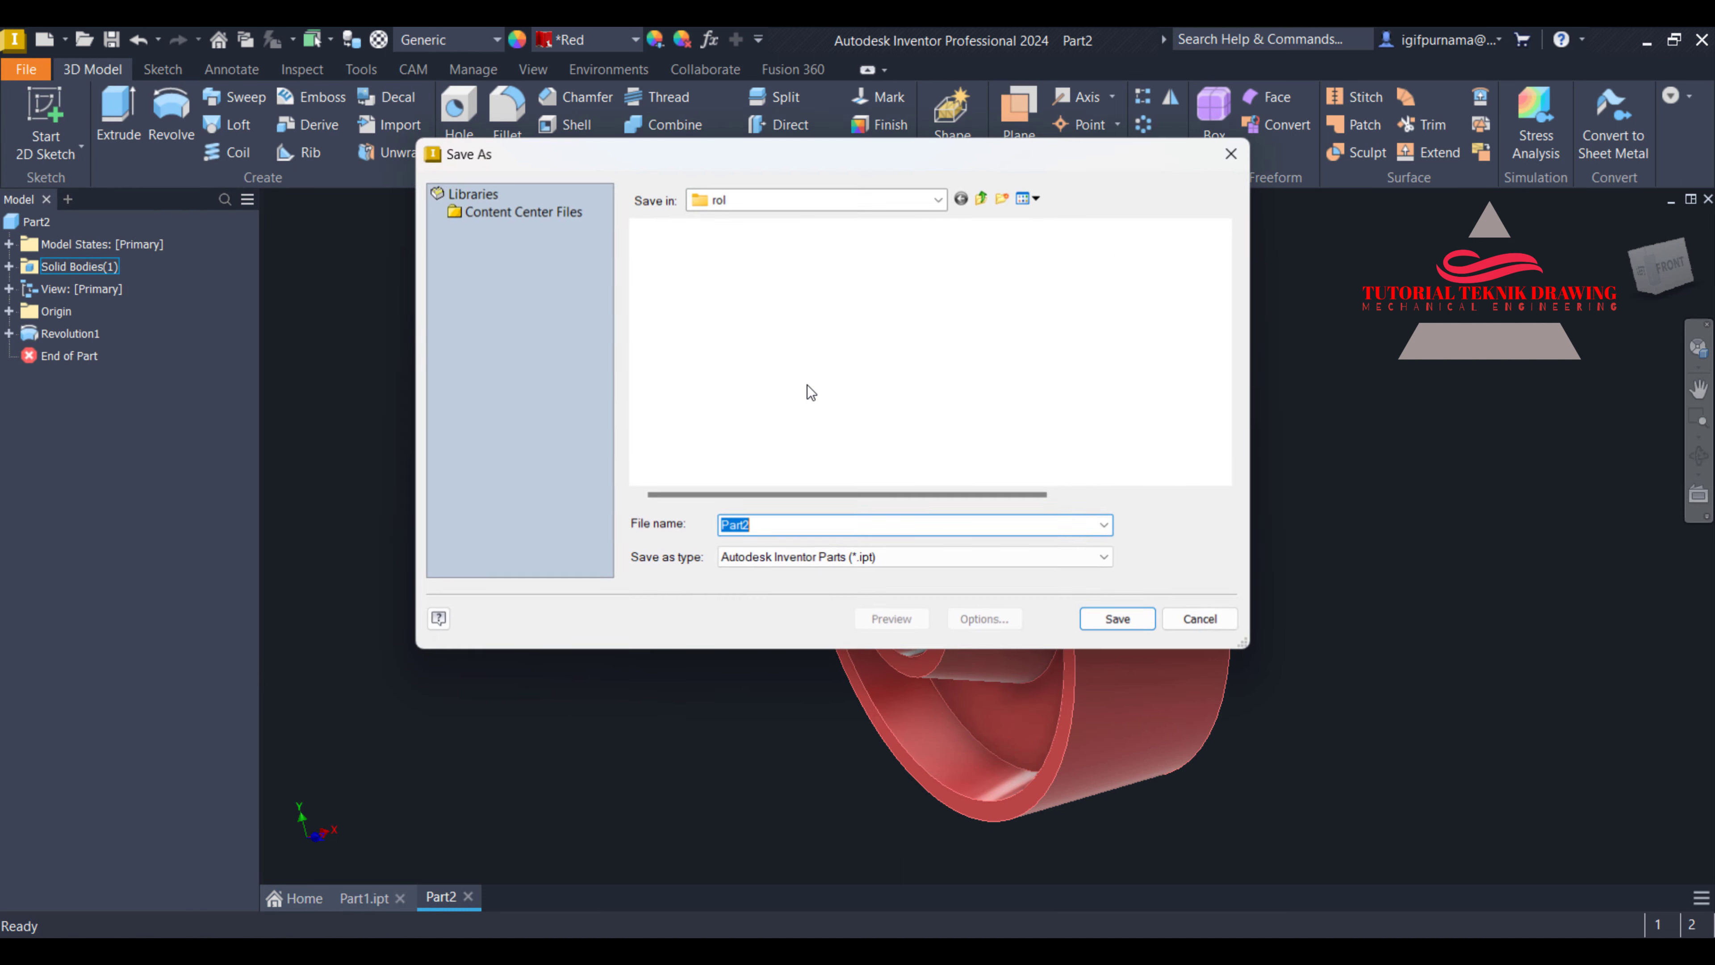
pyautogui.press('Return')
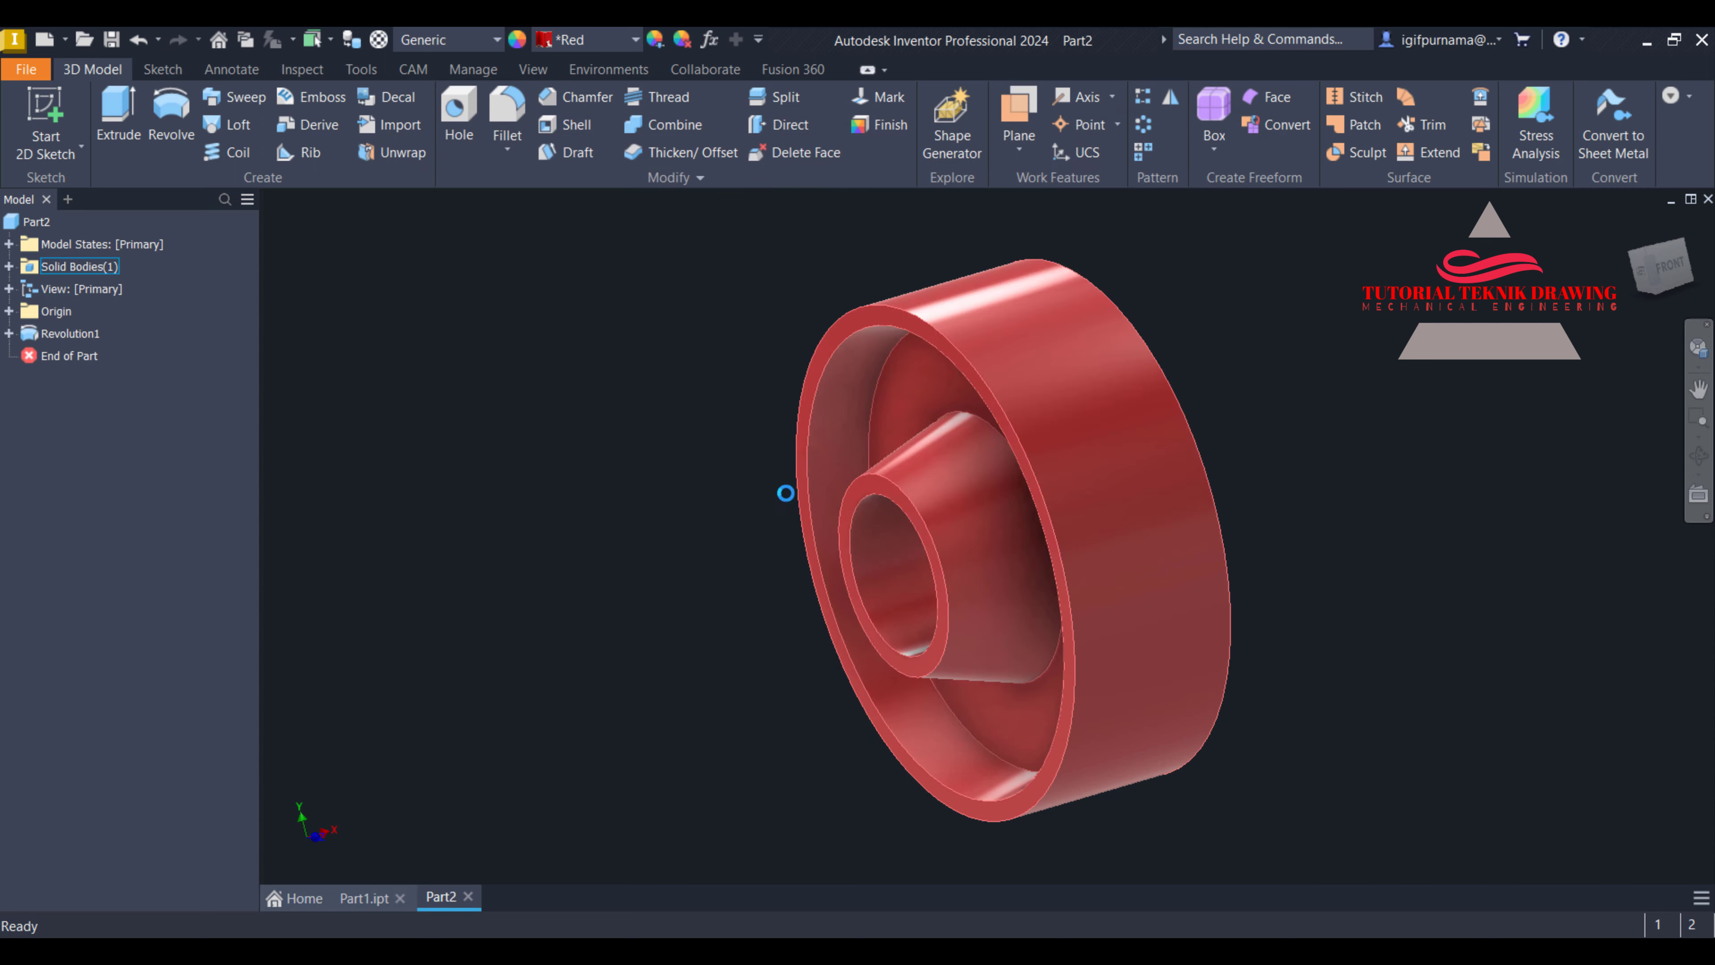
# Create a new part from the metric Standard (mm).ipt template
pyautogui.click(25, 69)
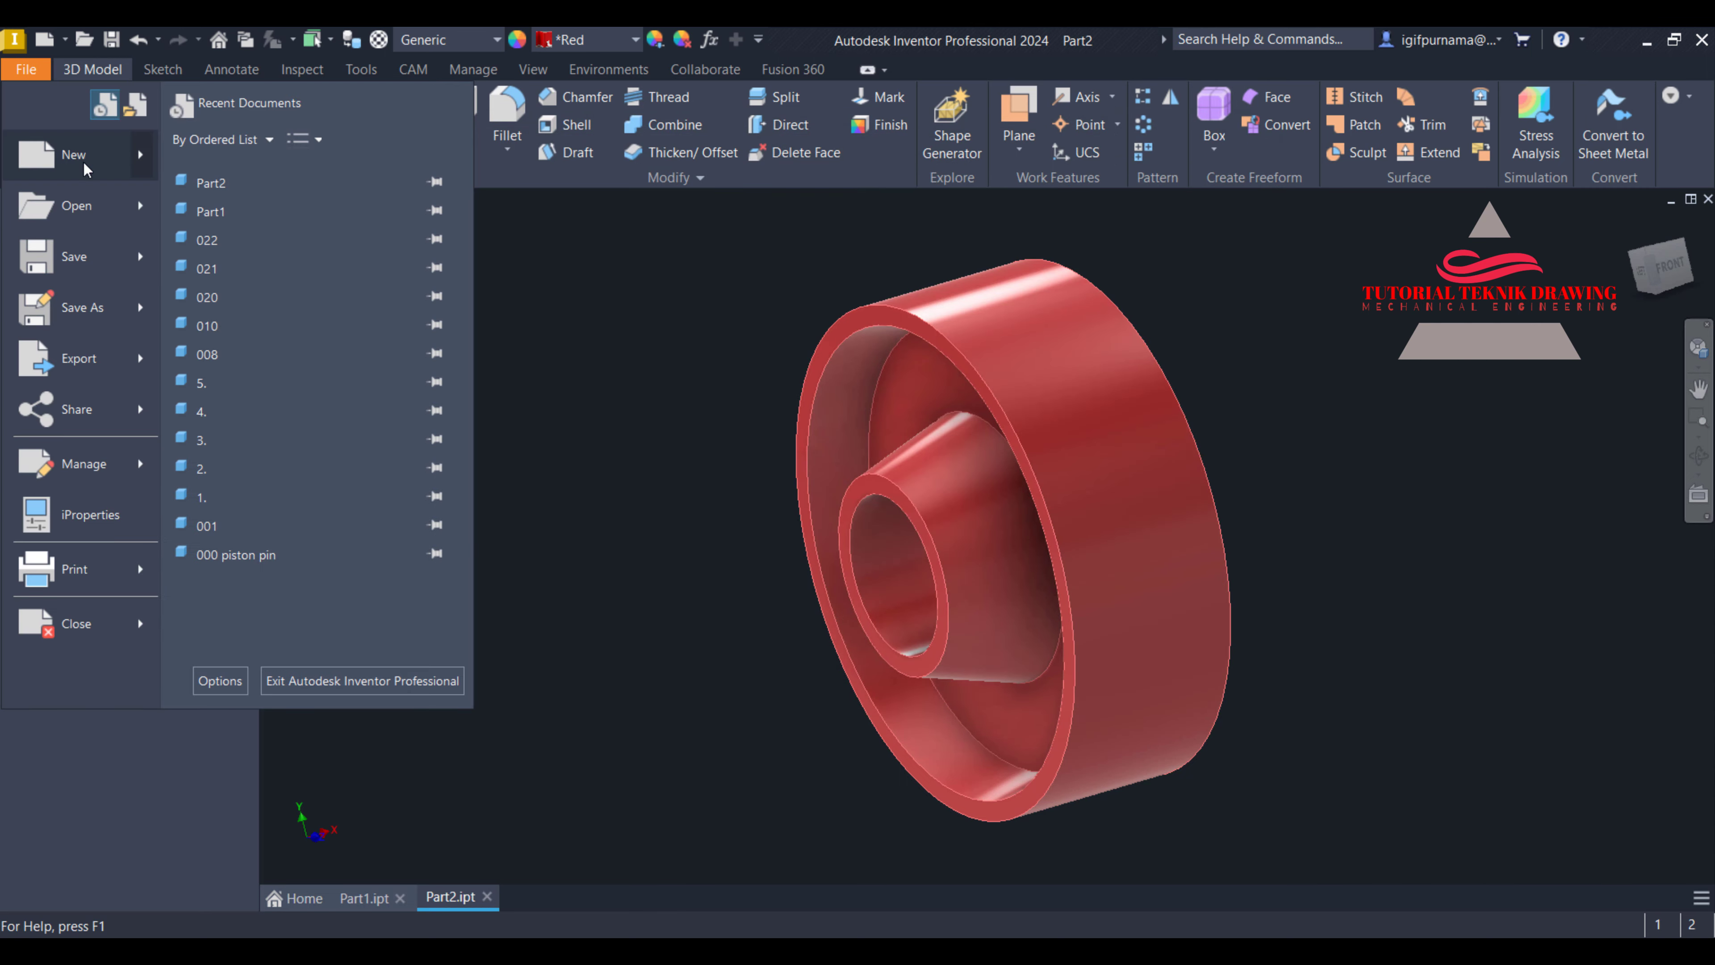
pyautogui.click(61, 154)
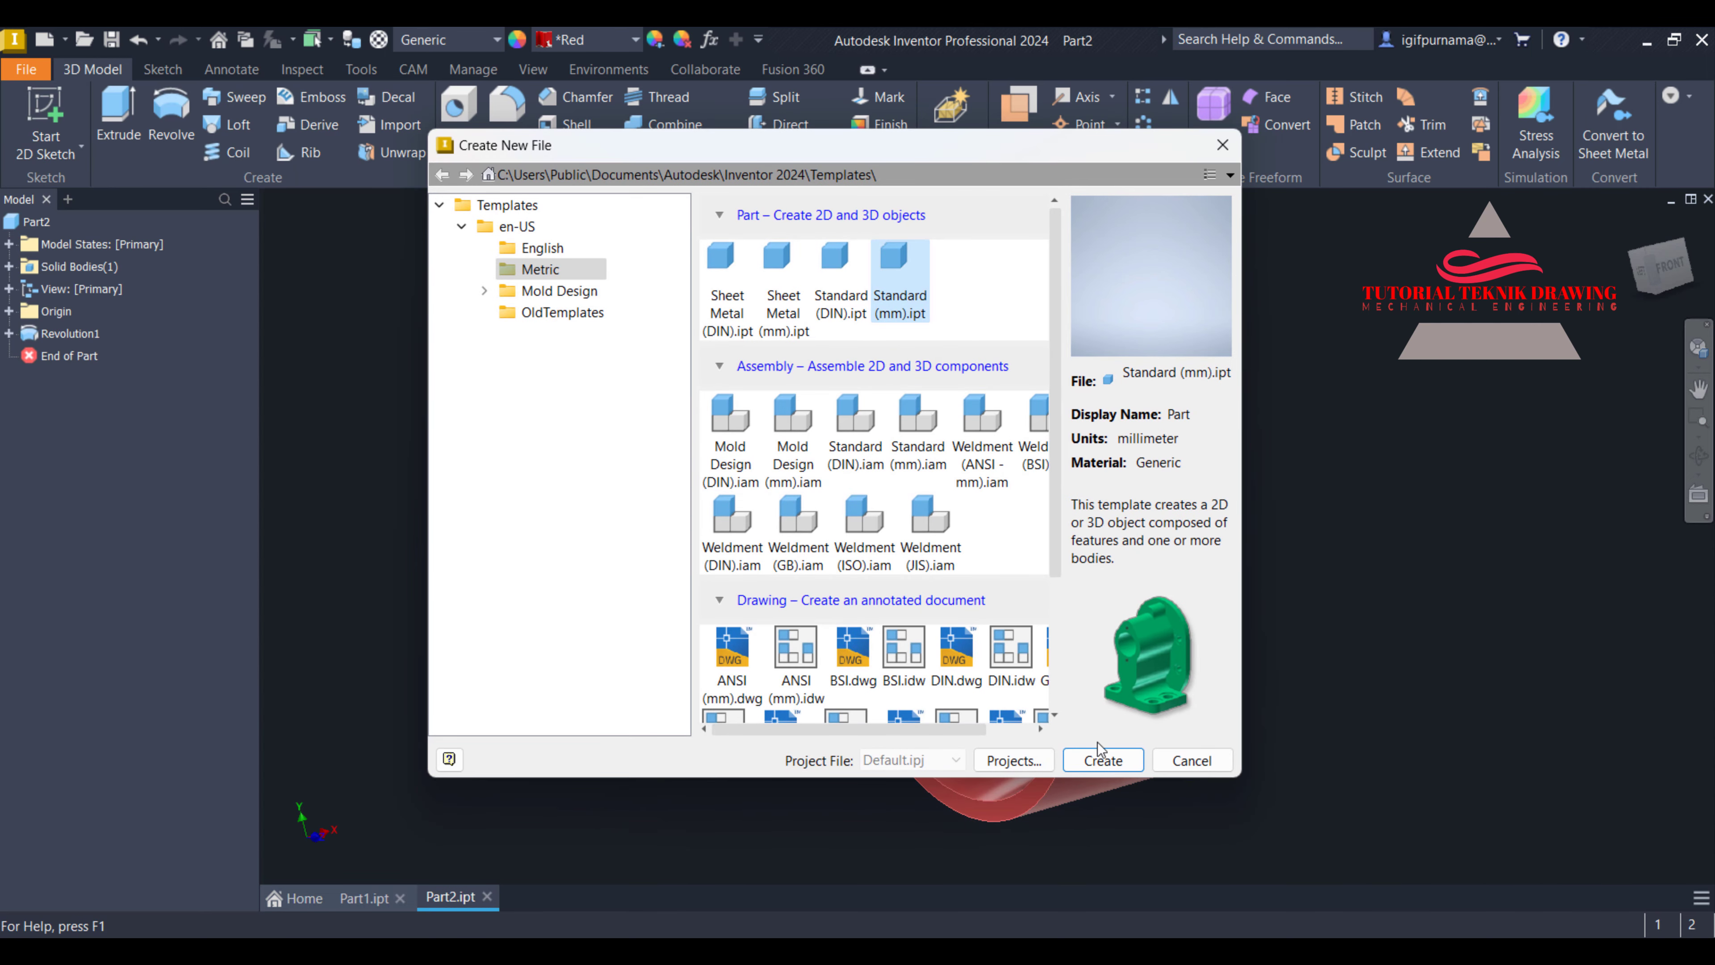
pyautogui.click(1103, 760)
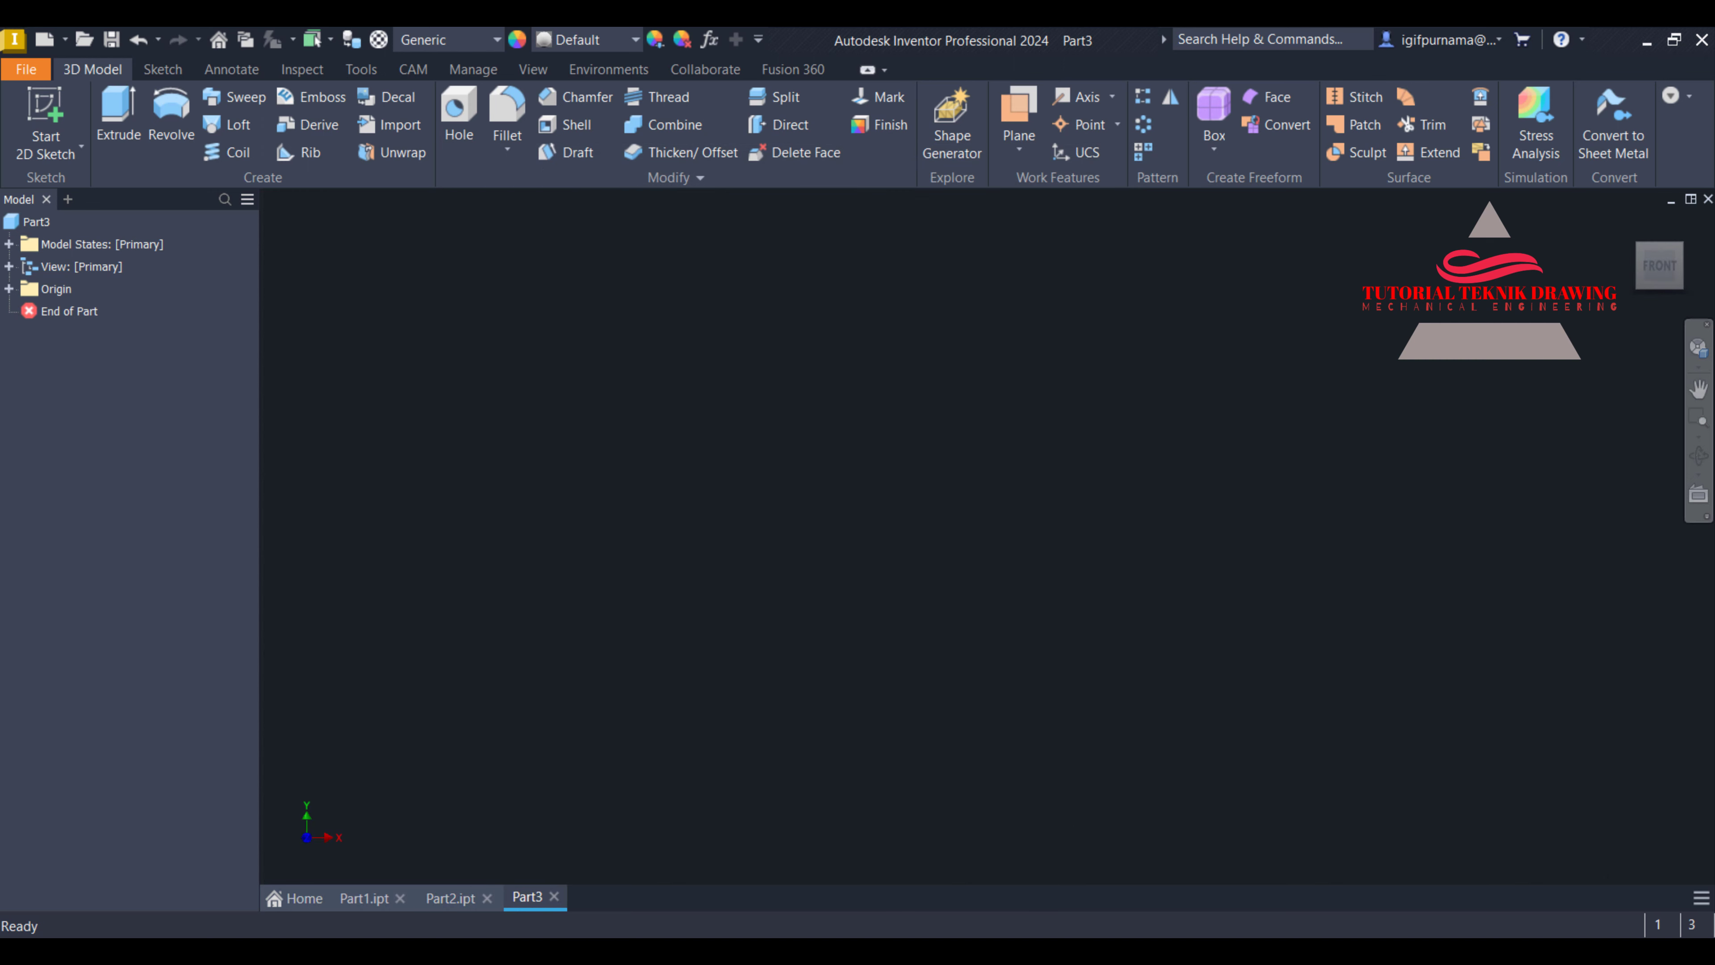
# Consult the reference drawing of bracket part 2 in the image viewer and start a 2D sketch on the horizontal XZ plane
pyautogui.hotkey('alt', 'Tab')
pyautogui.scroll(2, 964, 562)
pyautogui.scroll(5, 1162, 529)
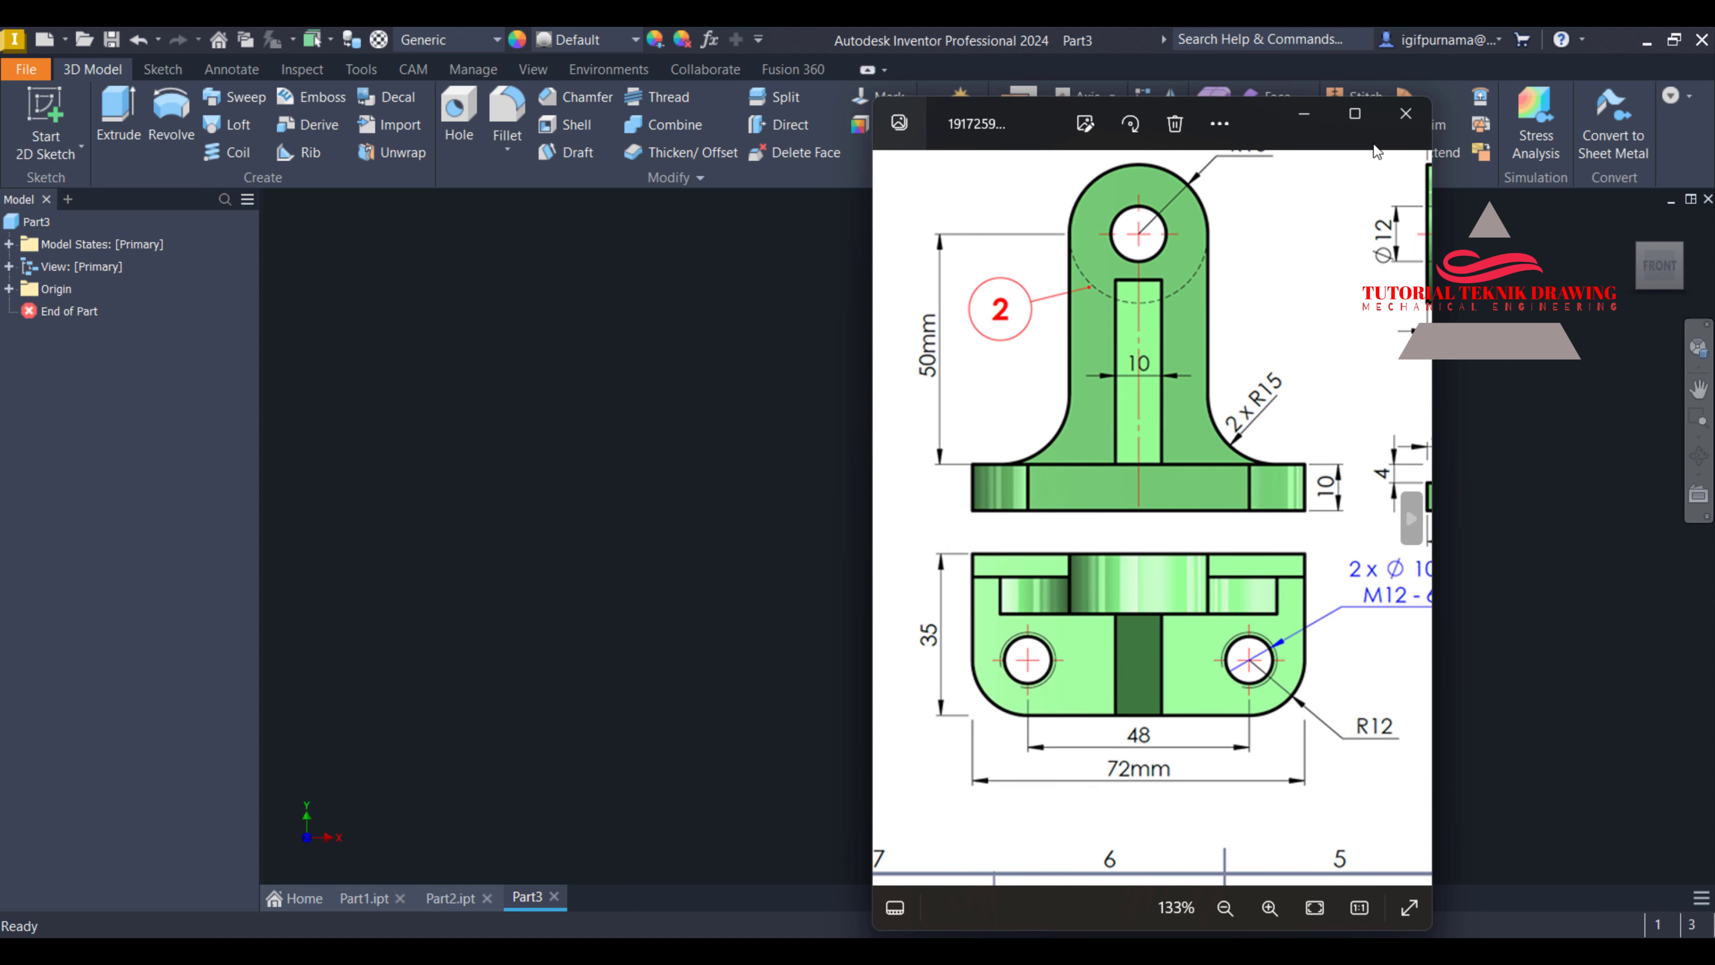
pyautogui.click(1306, 117)
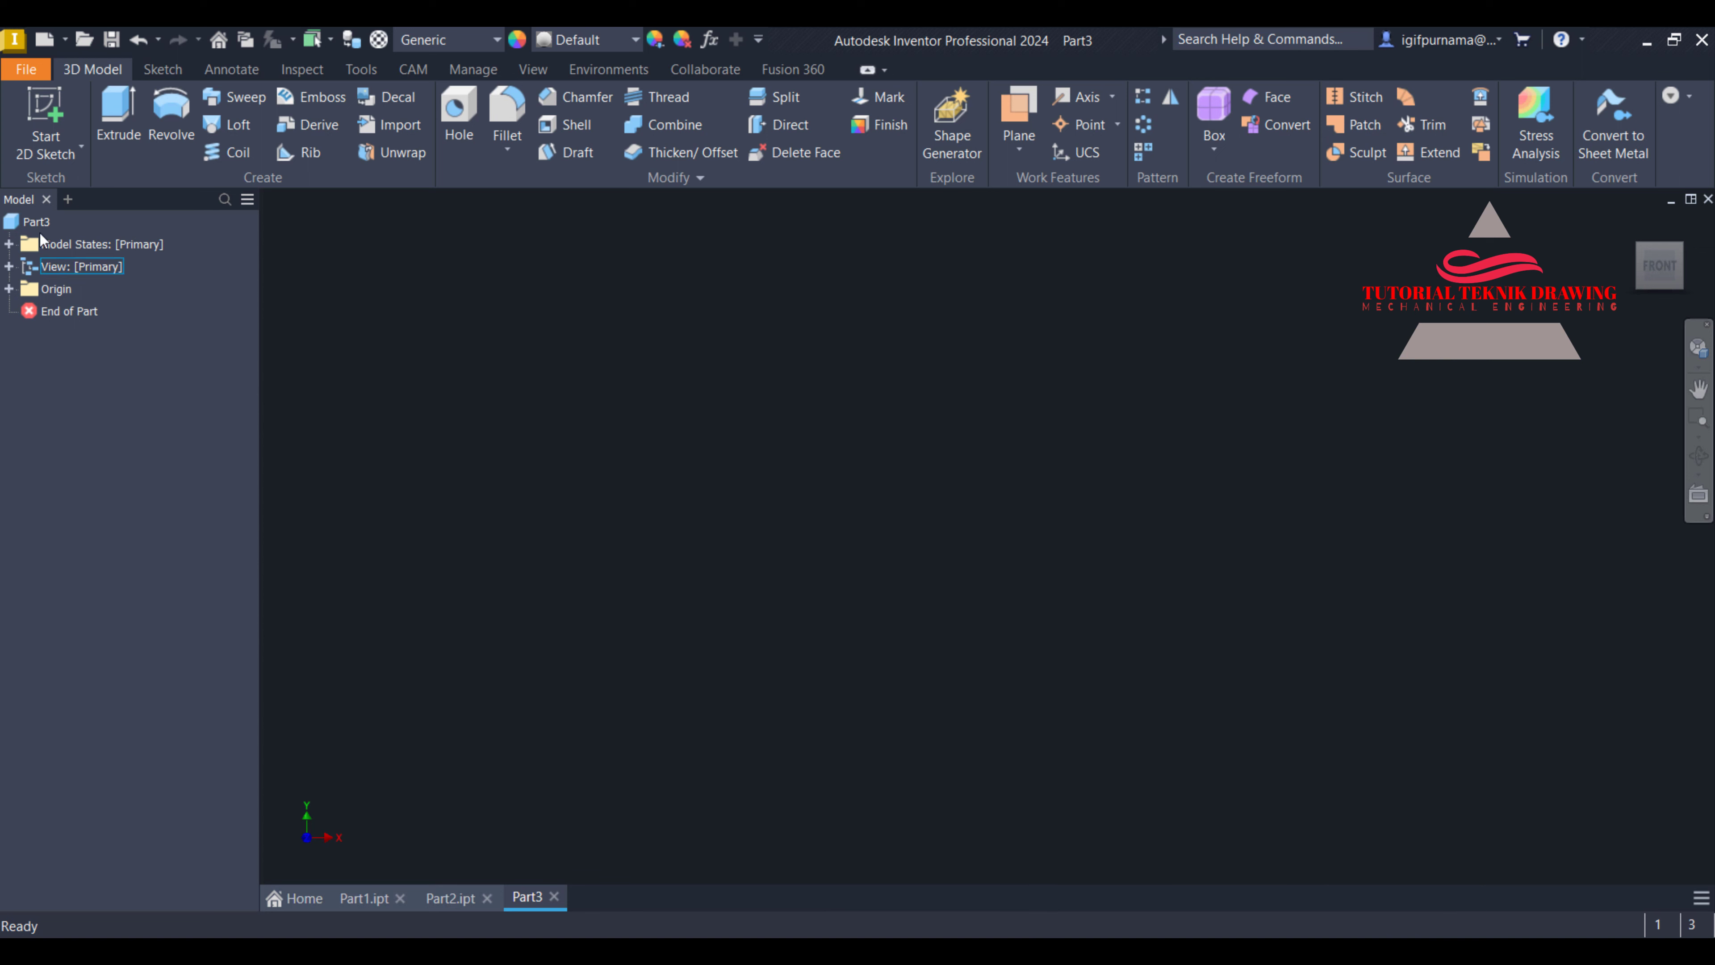
pyautogui.click(43, 160)
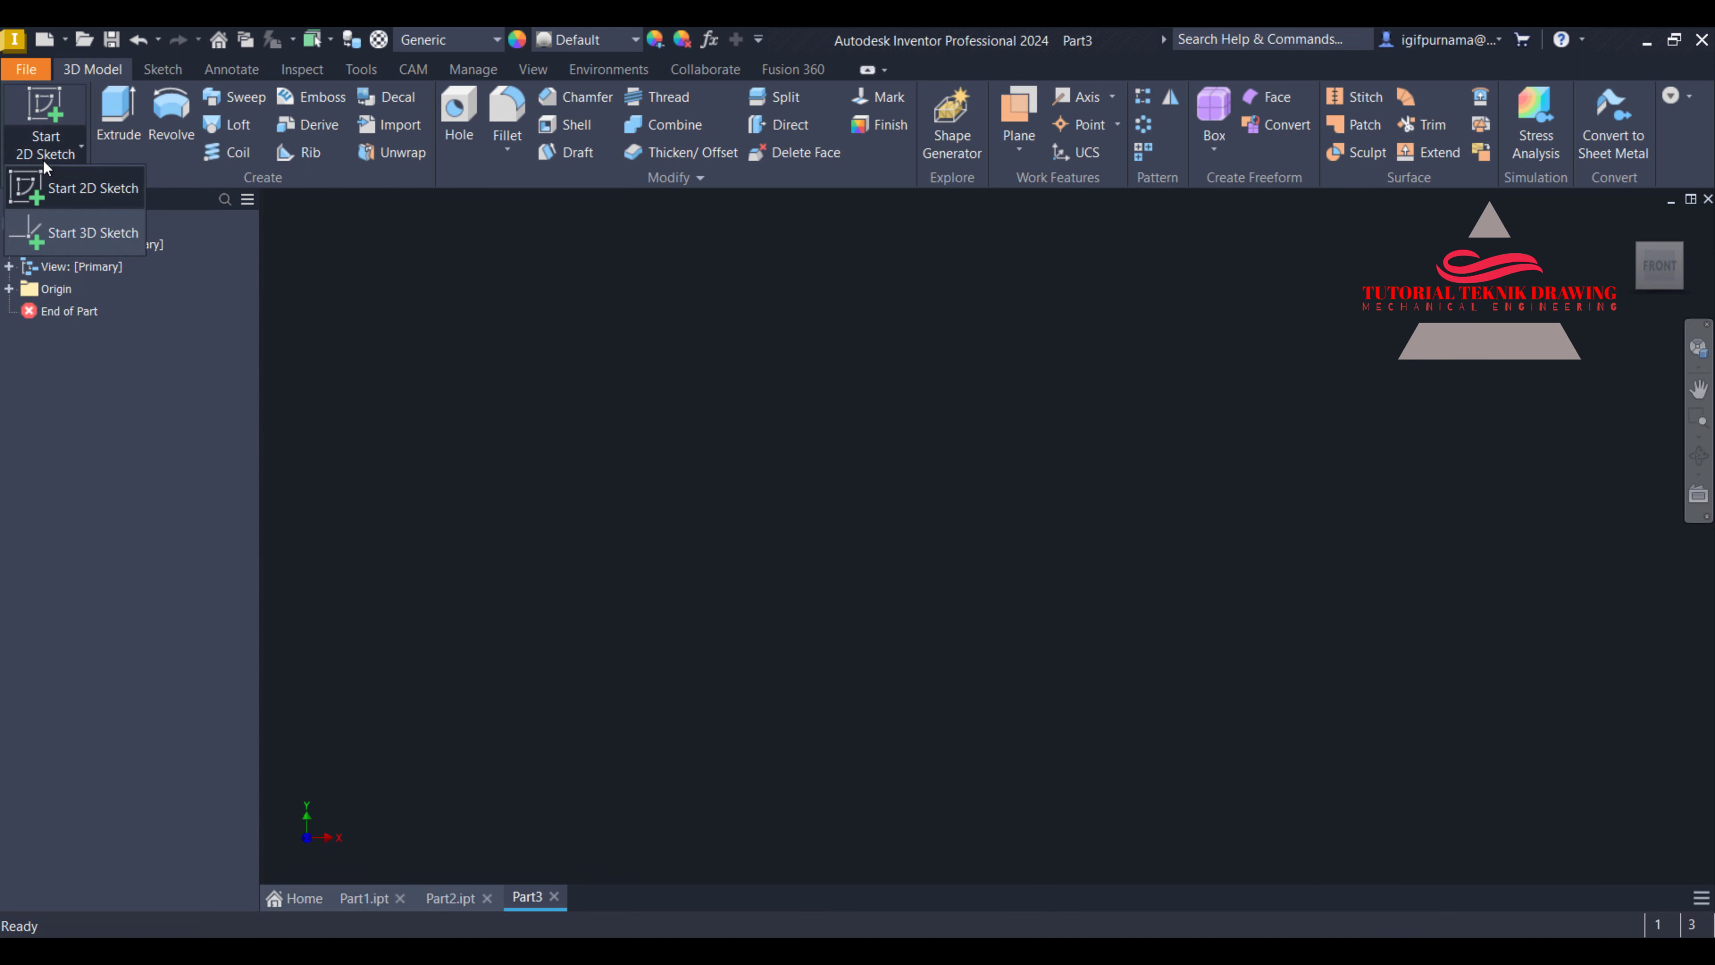
pyautogui.click(98, 185)
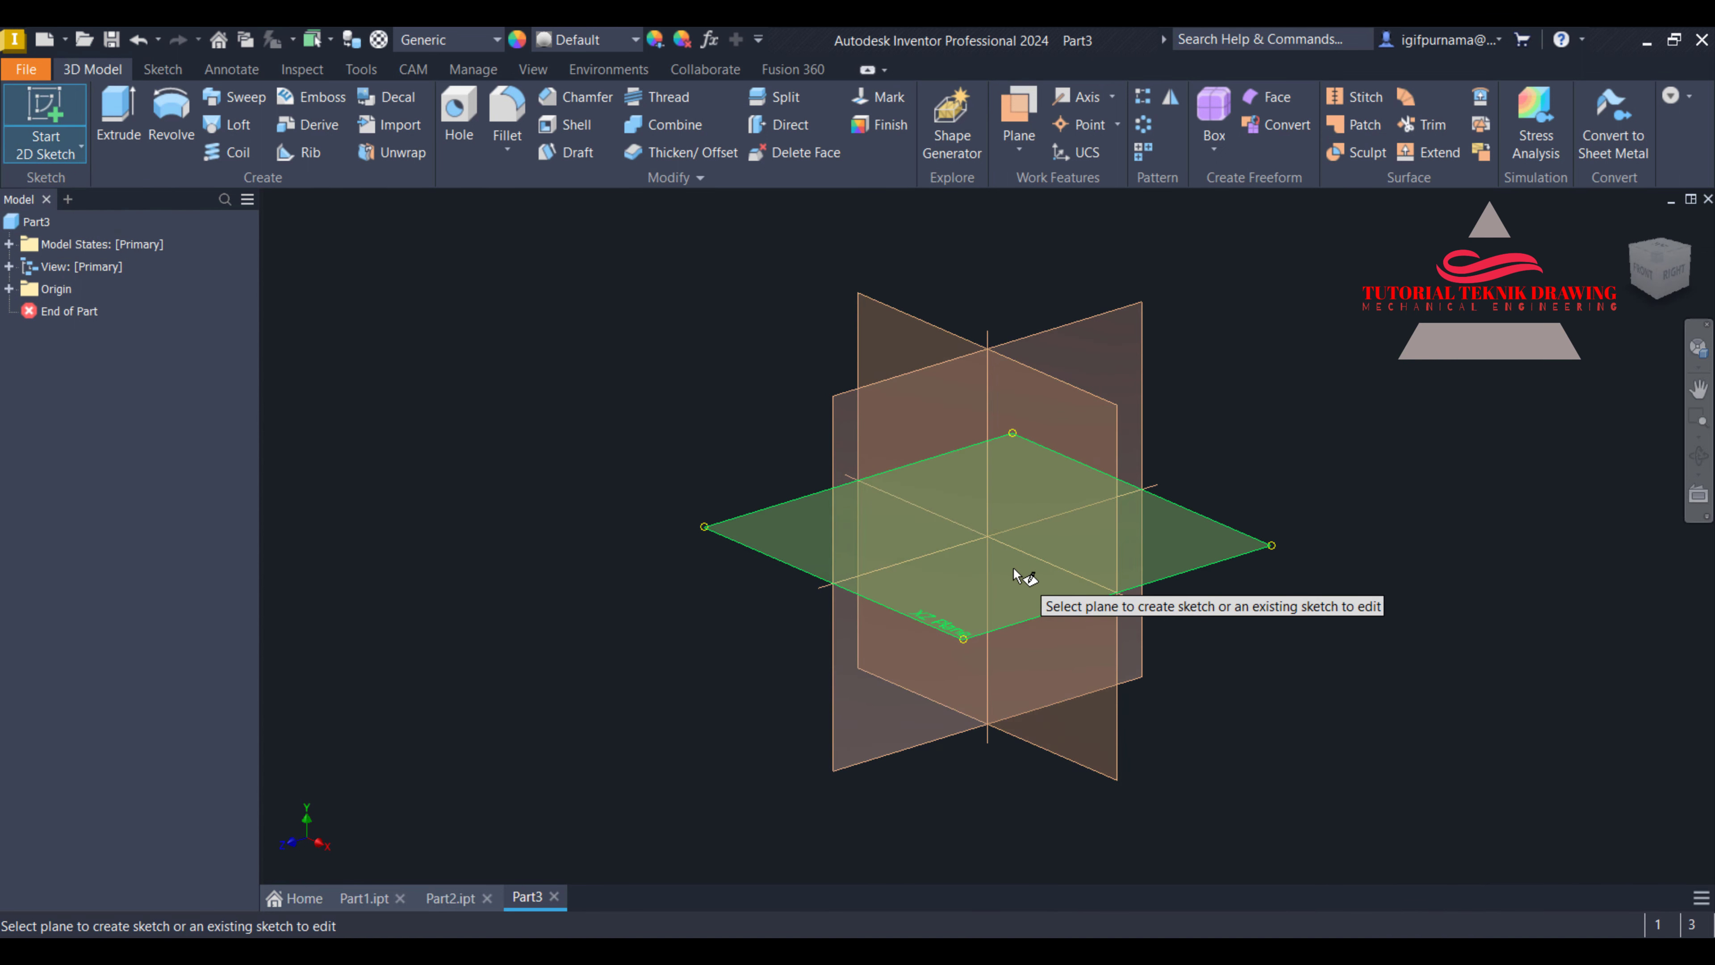
pyautogui.click(1026, 575)
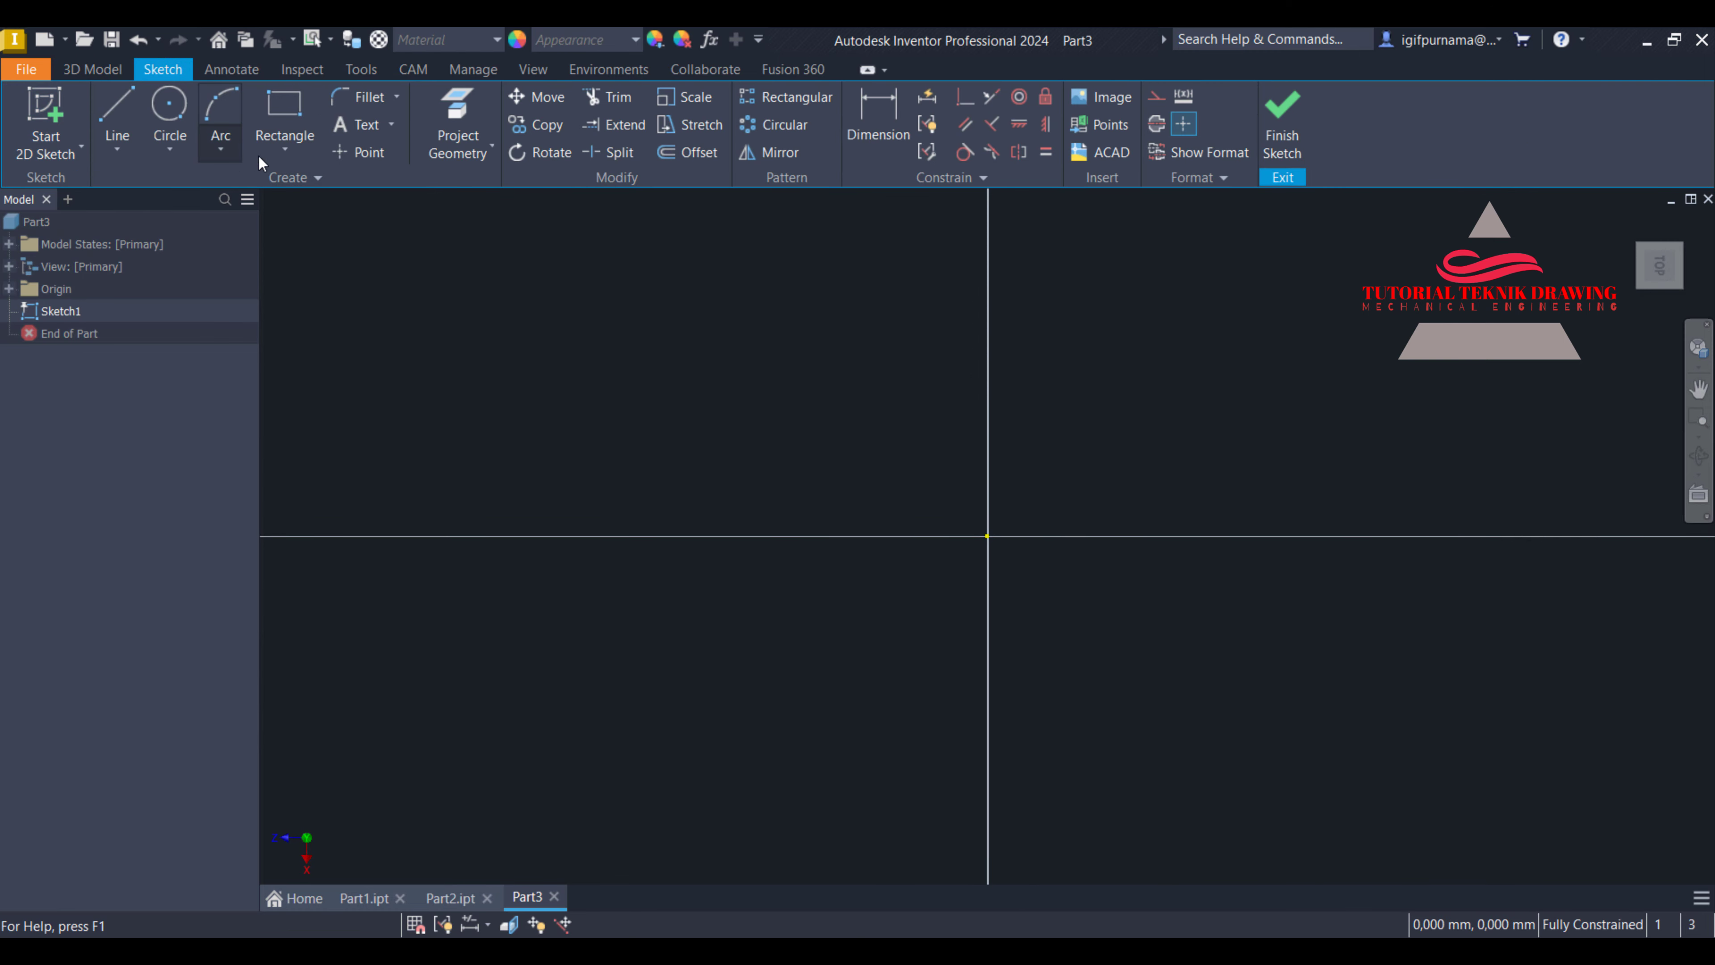
# Sketch a two-point center rectangle about 34 mm long, centred on the origin
pyautogui.click(281, 152)
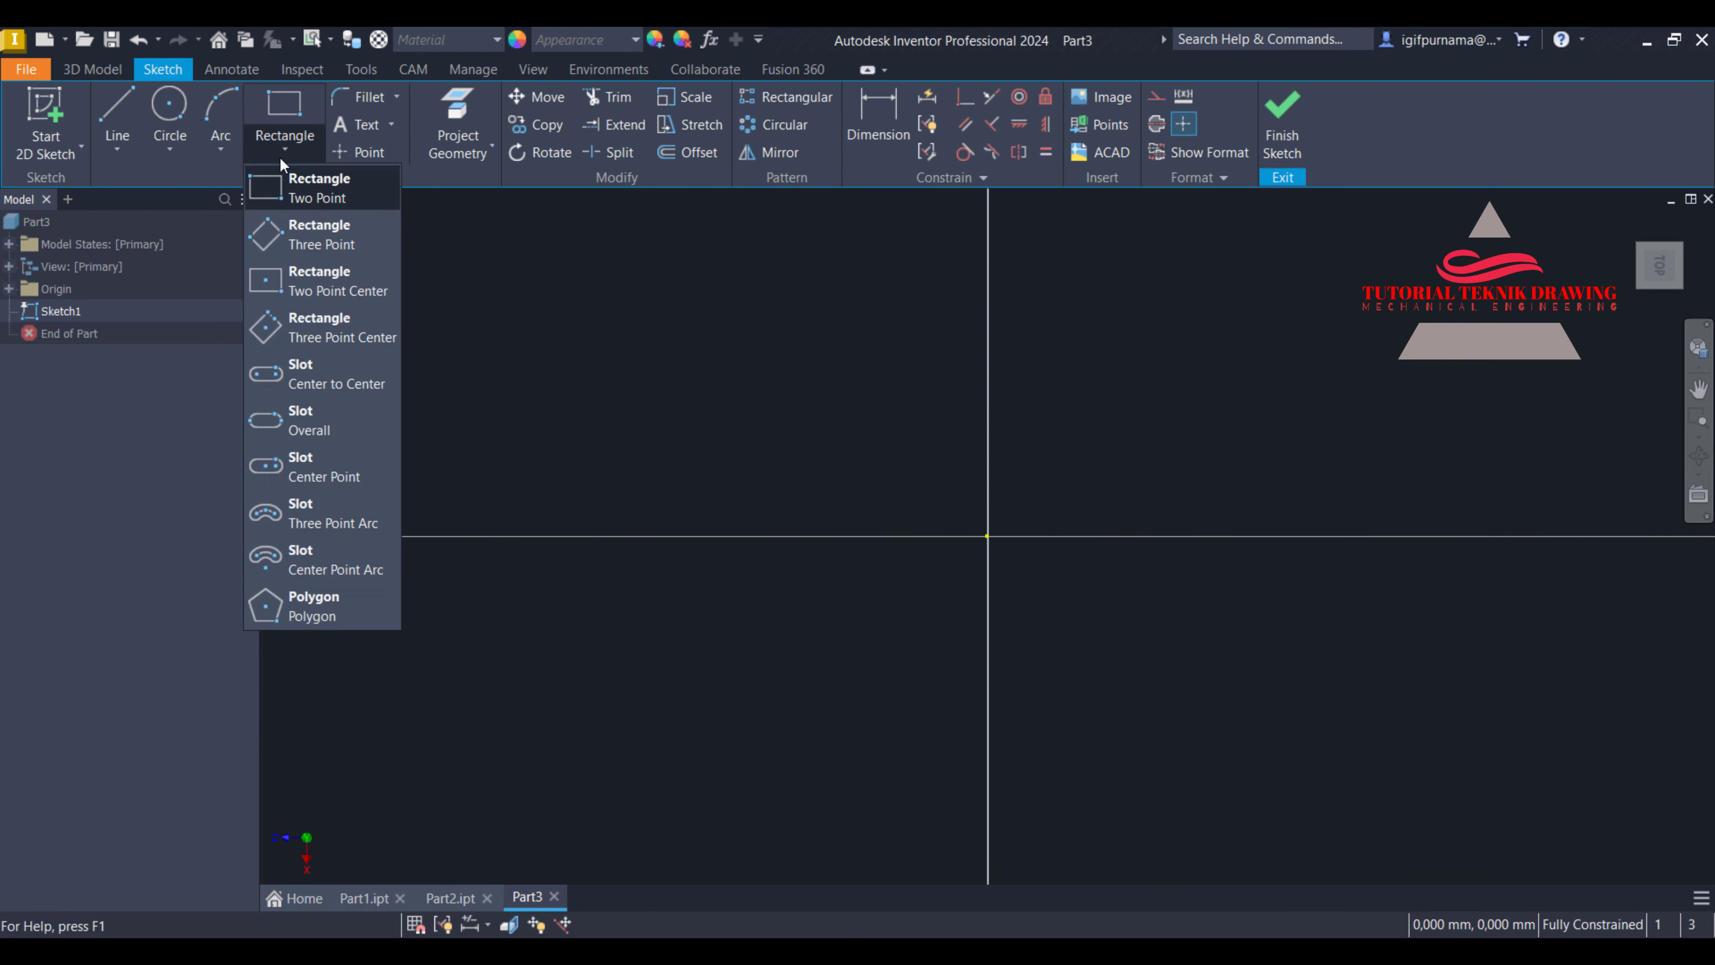
pyautogui.click(358, 277)
pyautogui.click(987, 536)
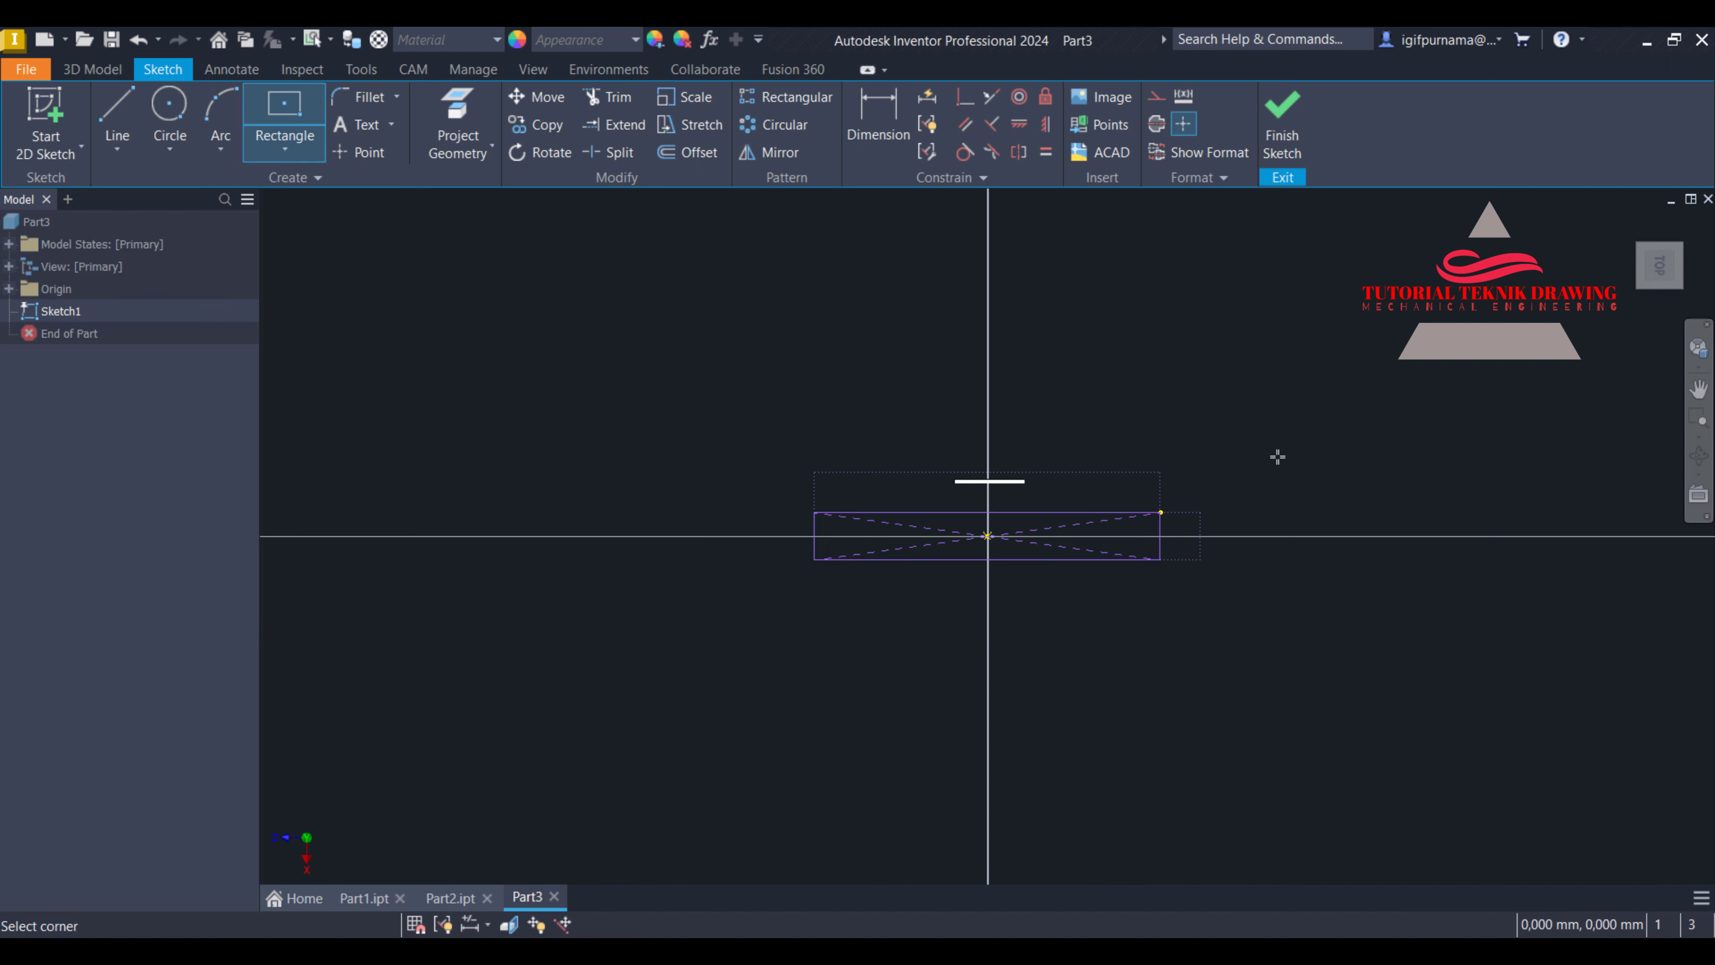
pyautogui.click(1326, 391)
# Check the base length in the reference drawing and dimension the rectangle's long side to 72 mm
pyautogui.hotkey('alt', 'Tab')
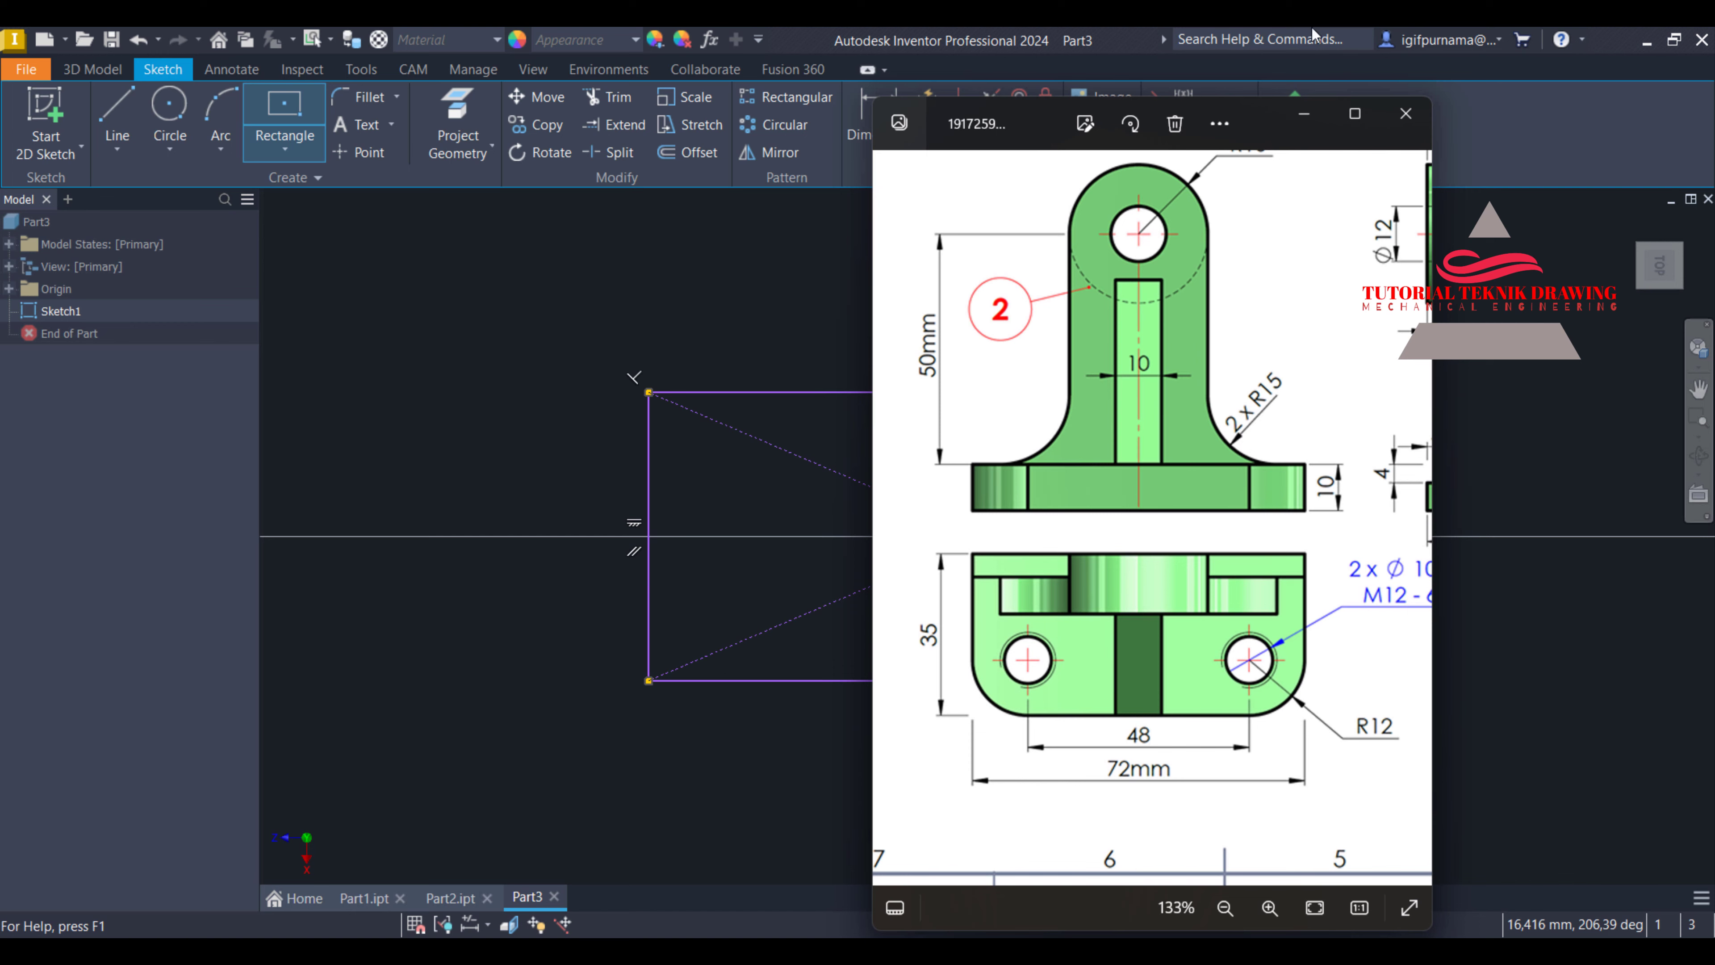
pyautogui.click(1303, 113)
pyautogui.press('d')
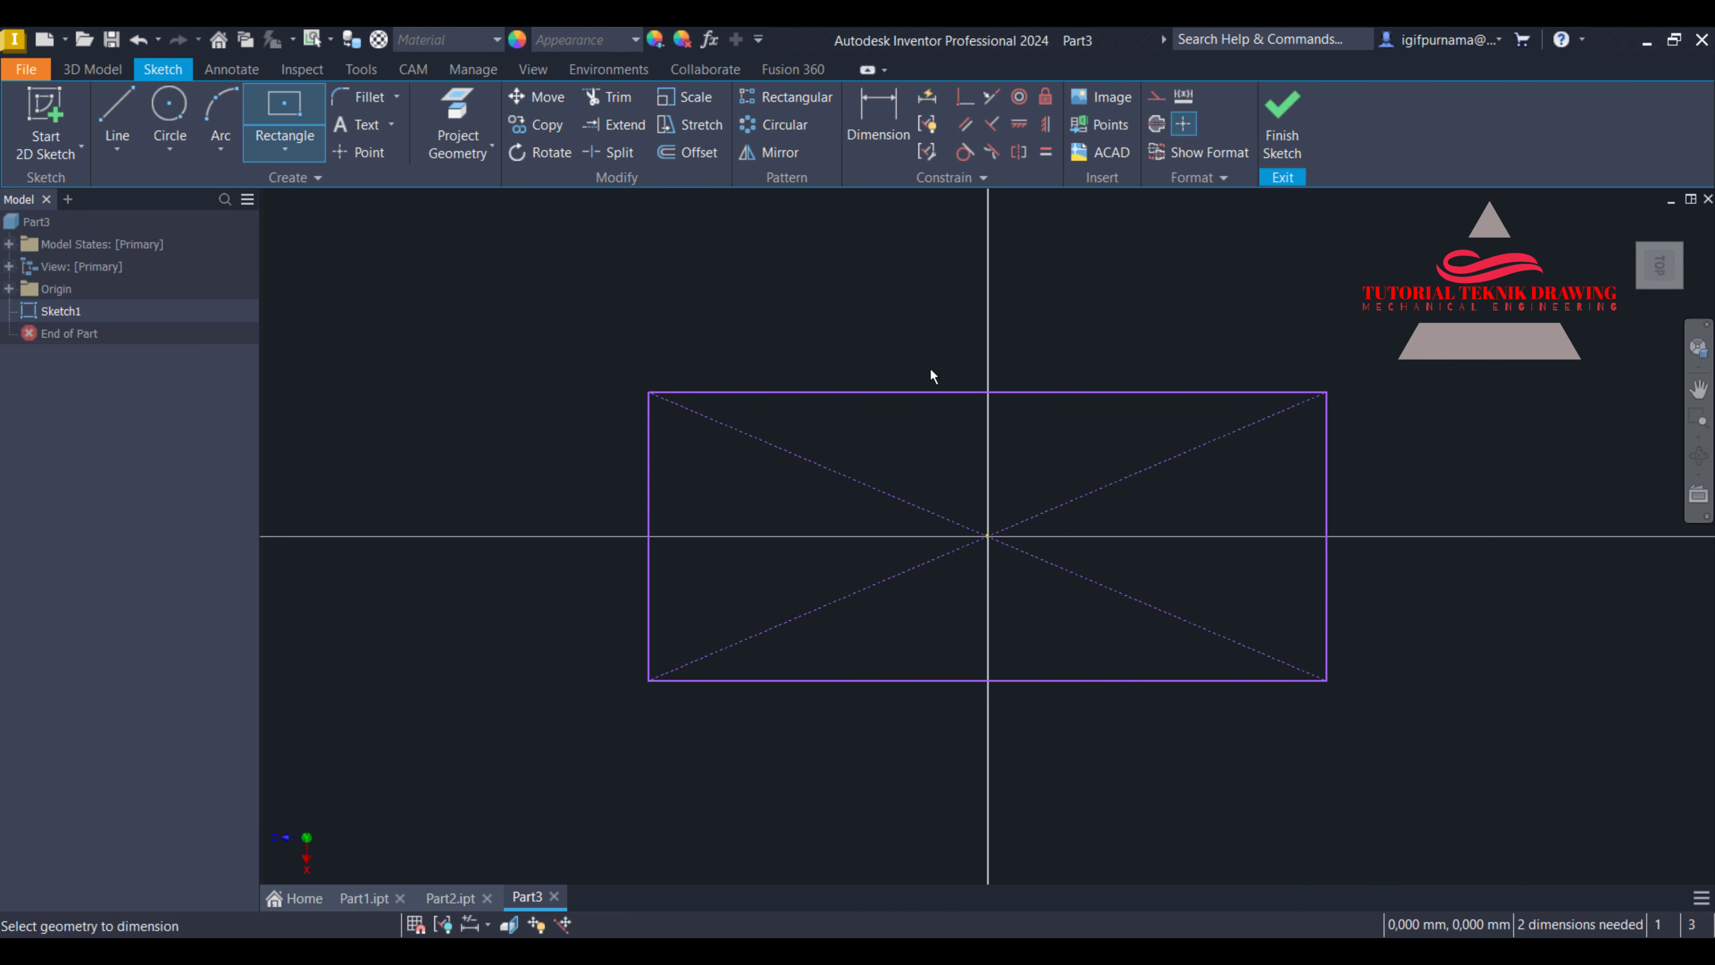
pyautogui.click(925, 393)
pyautogui.click(957, 327)
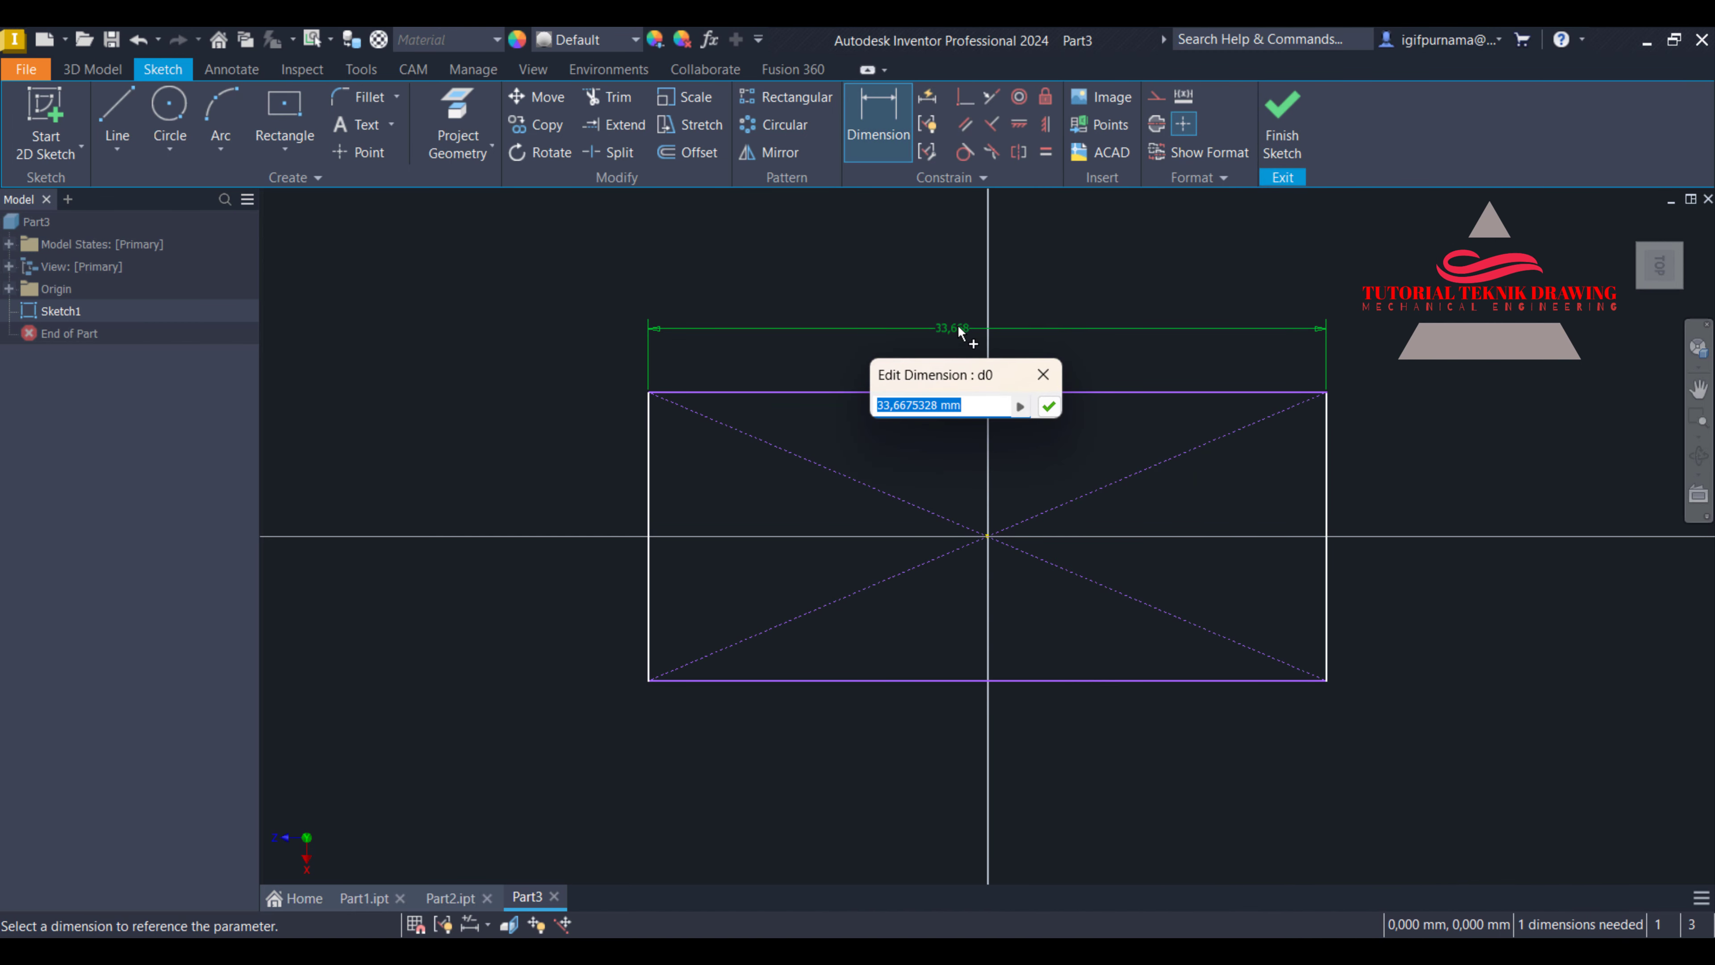
pyautogui.write('72')
pyautogui.press('Return')
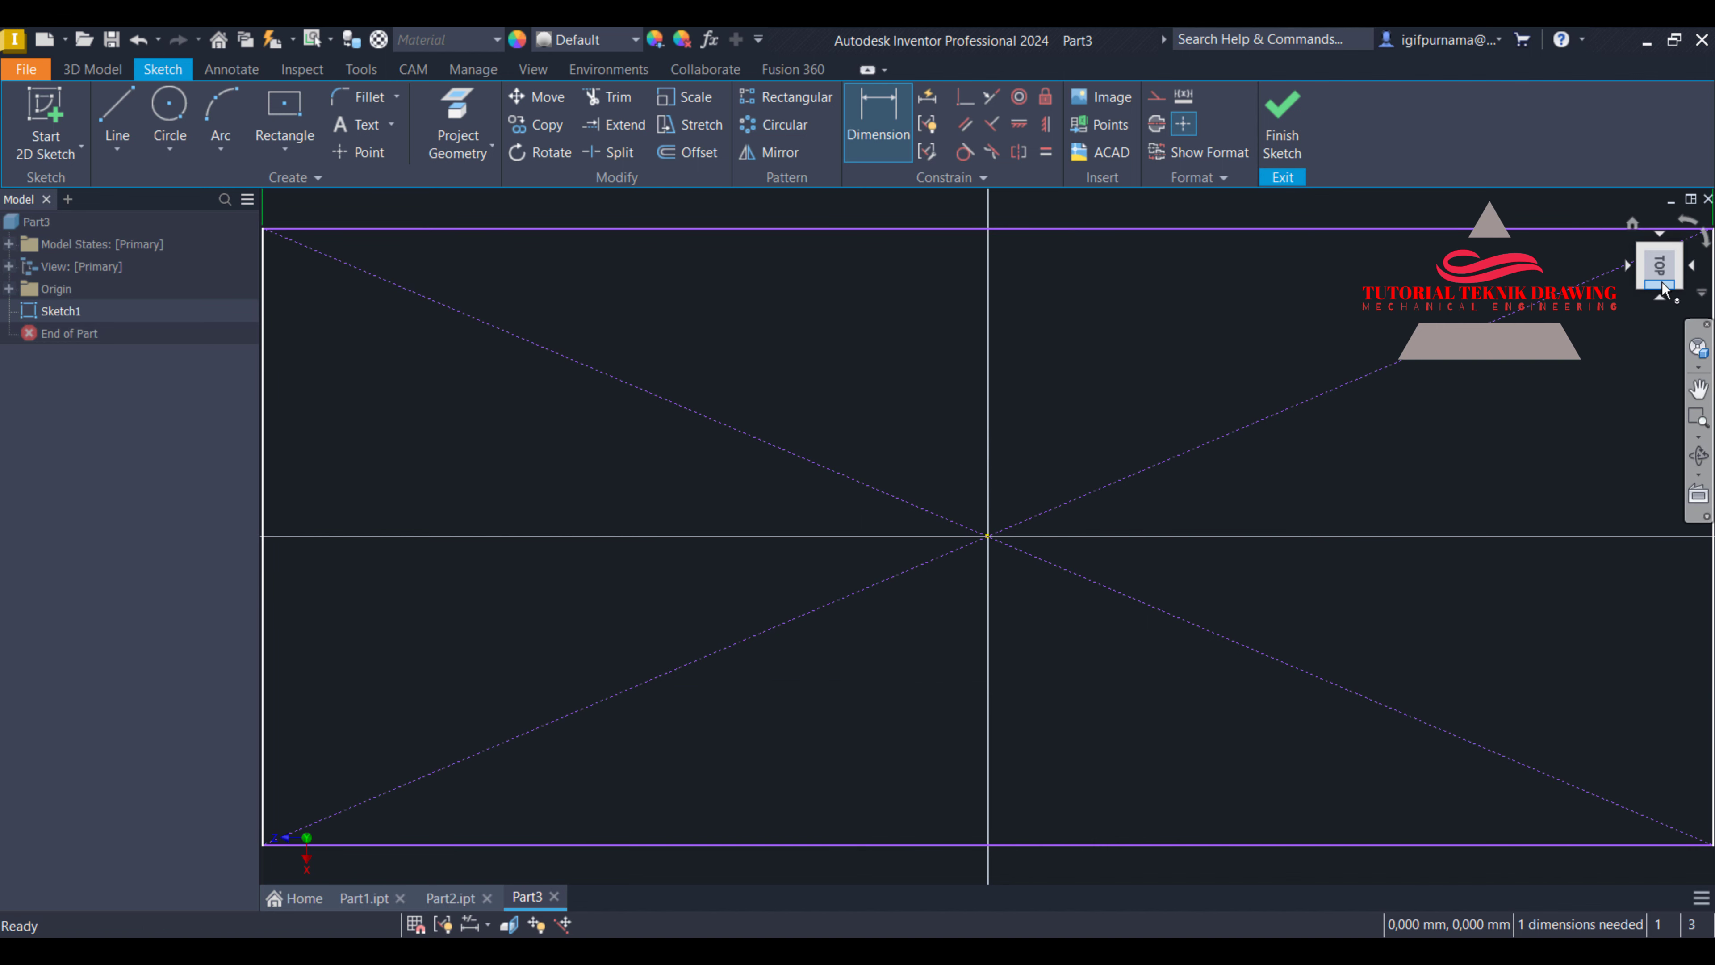
# Check the base depth in the reference drawing and dimension the rectangle's short side to 35 mm
pyautogui.hotkey('alt', 'Tab')
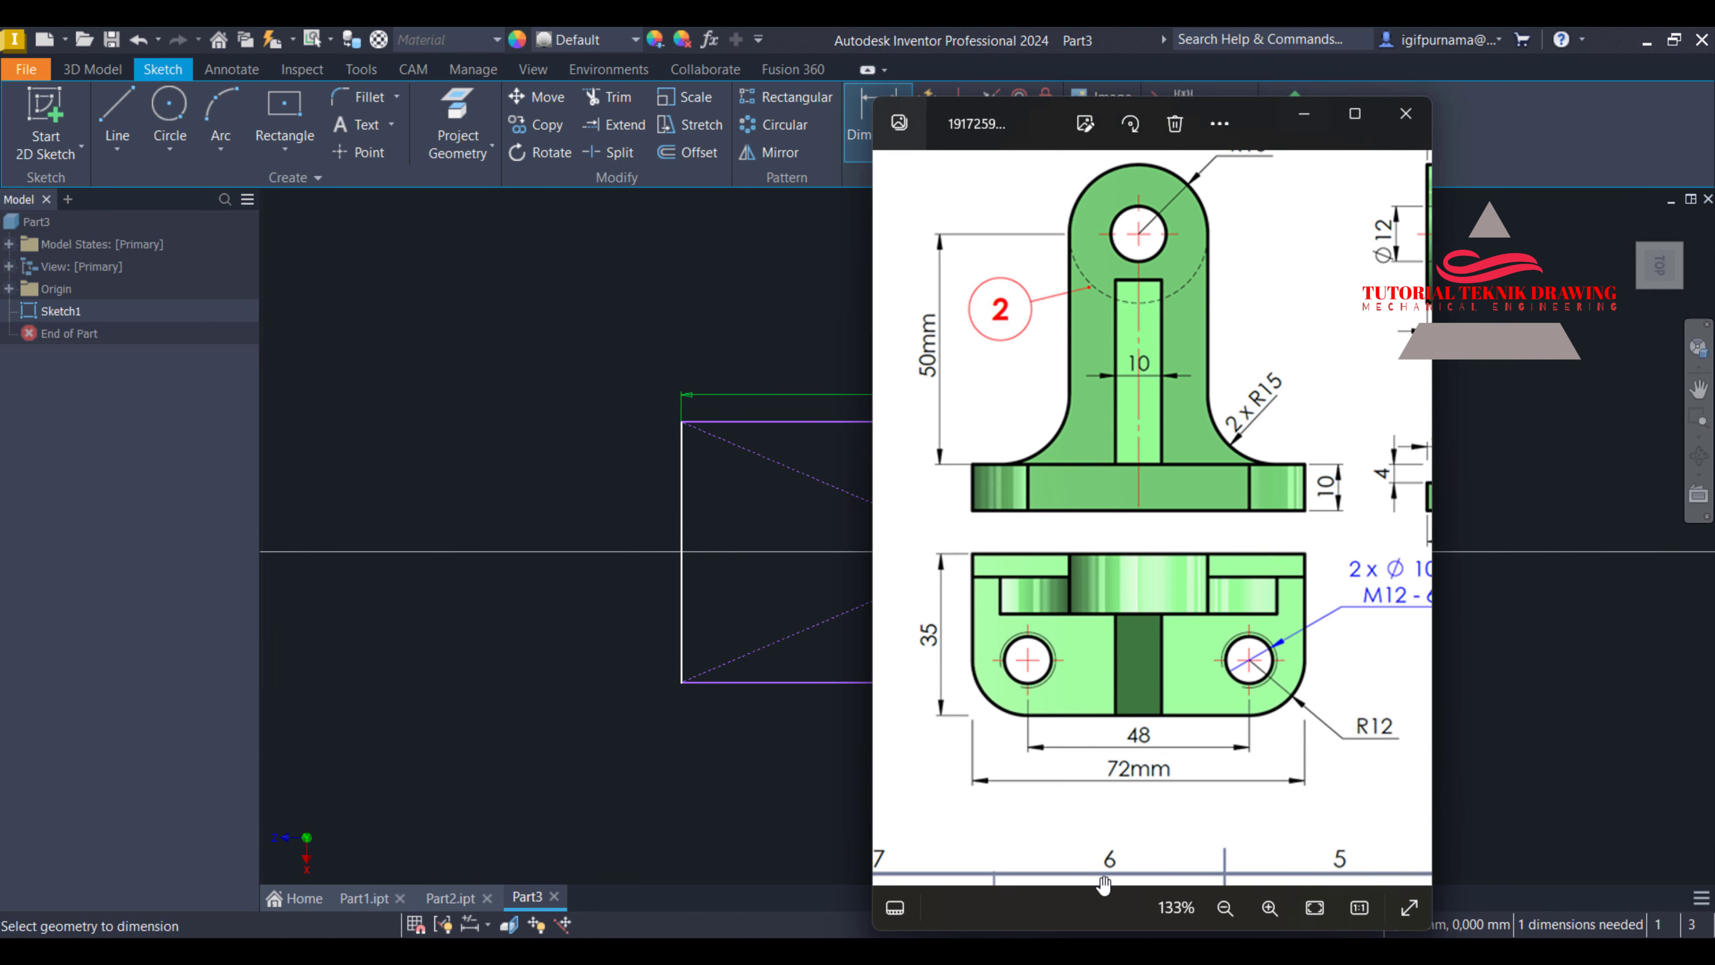
pyautogui.click(1306, 127)
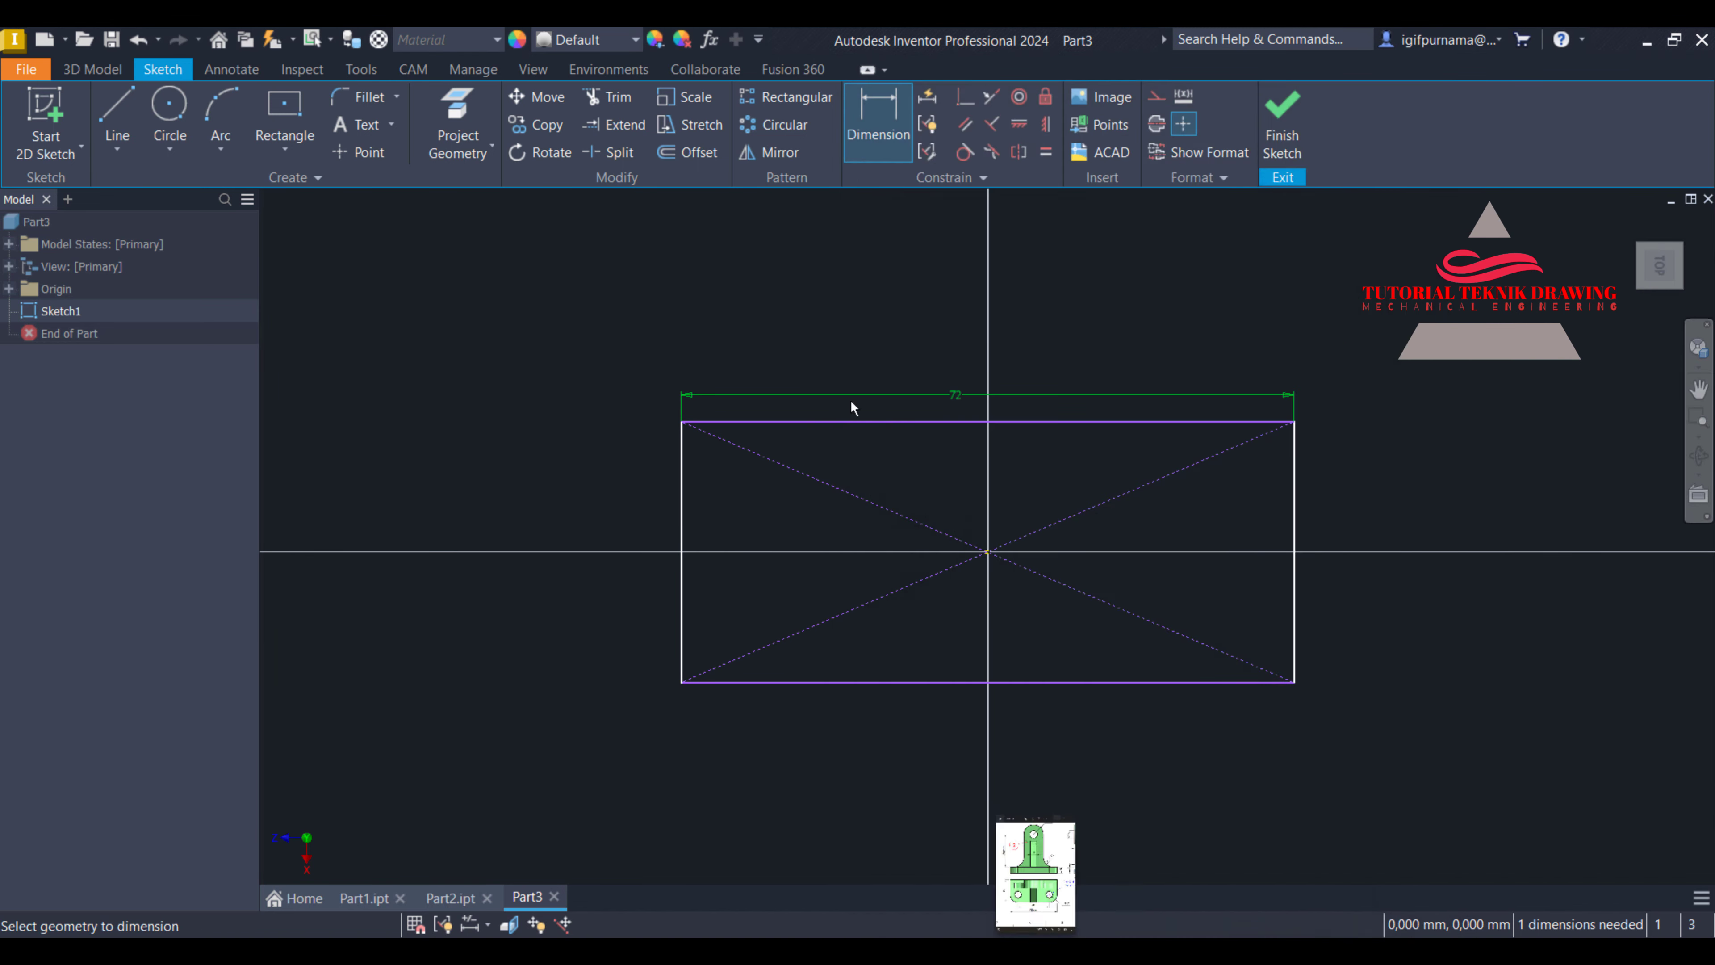
pyautogui.click(683, 506)
pyautogui.click(615, 532)
pyautogui.doubleClick(612, 524)
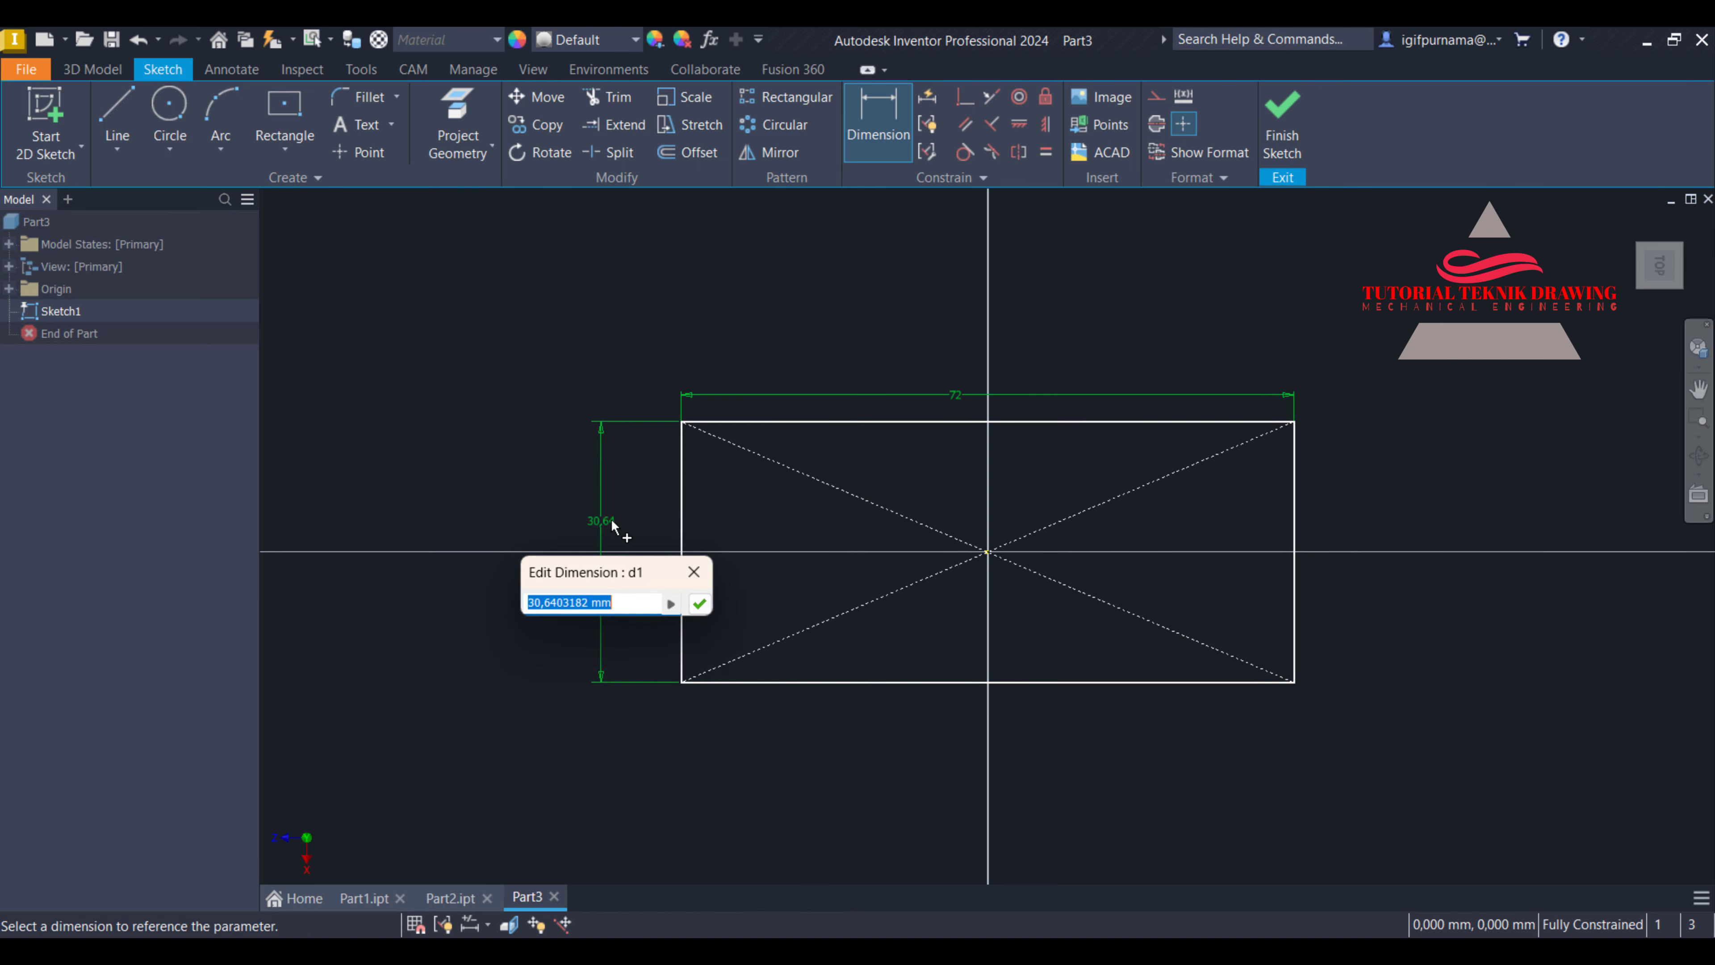
pyautogui.write('35')
pyautogui.press('Return')
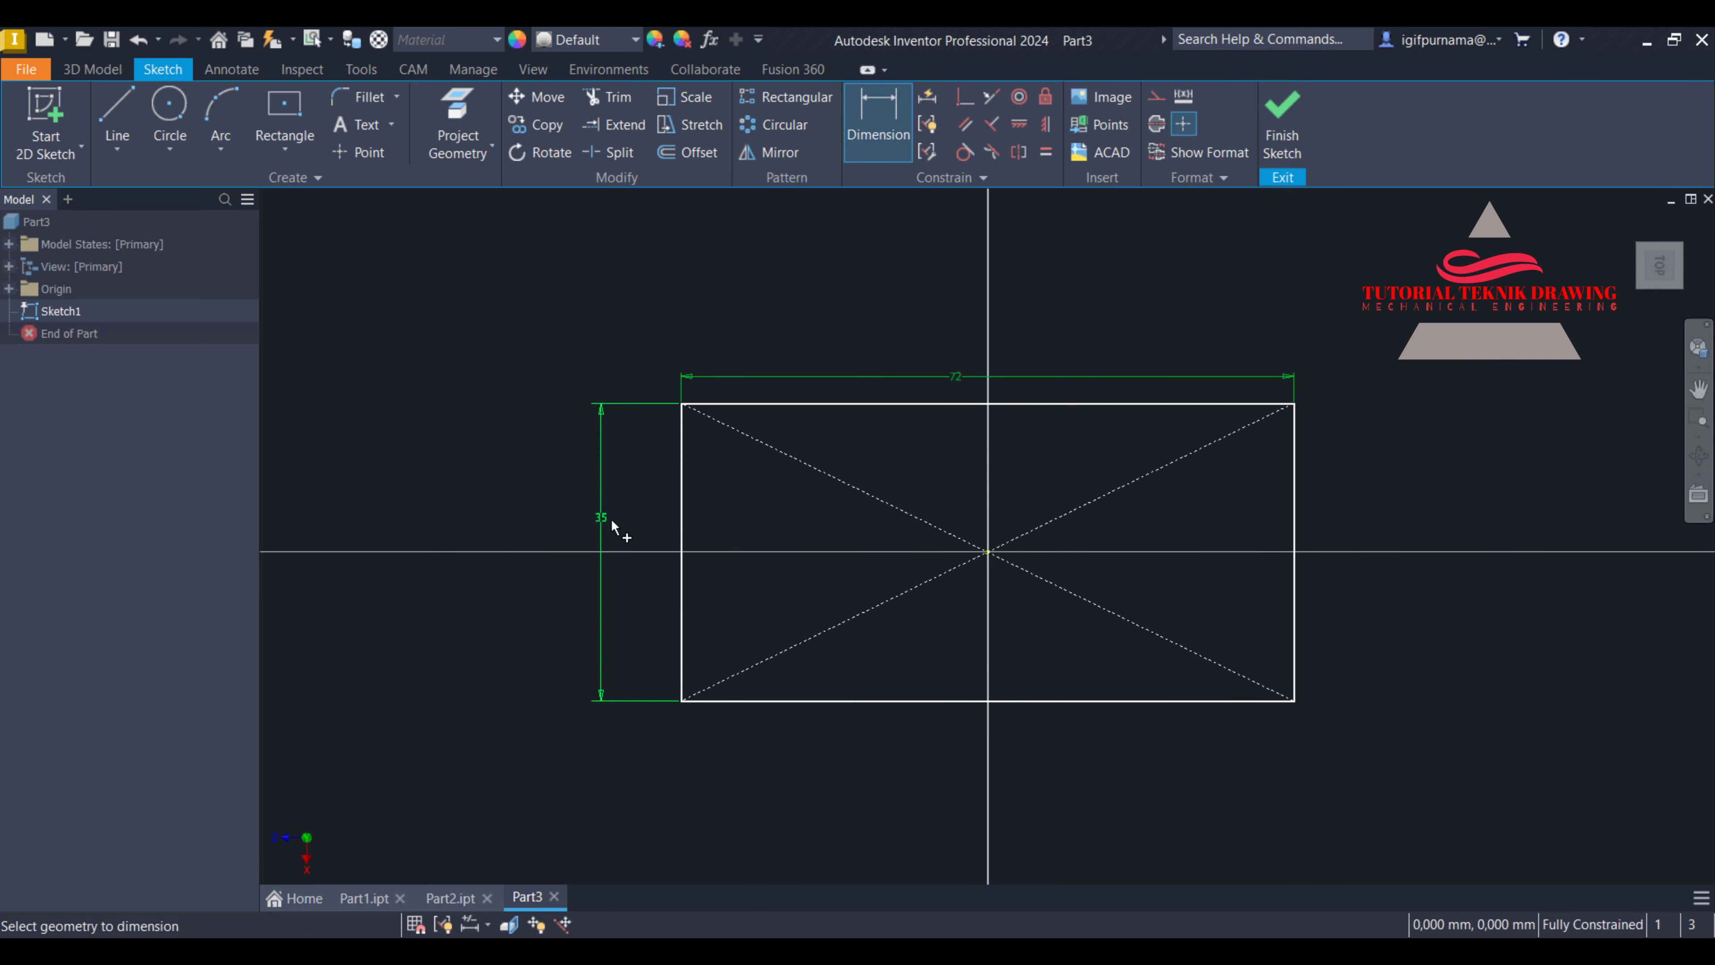
# Check the corner radius in the reference drawing and fillet the rectangle's two front corners with a 12 mm radius
pyautogui.click(1041, 918)
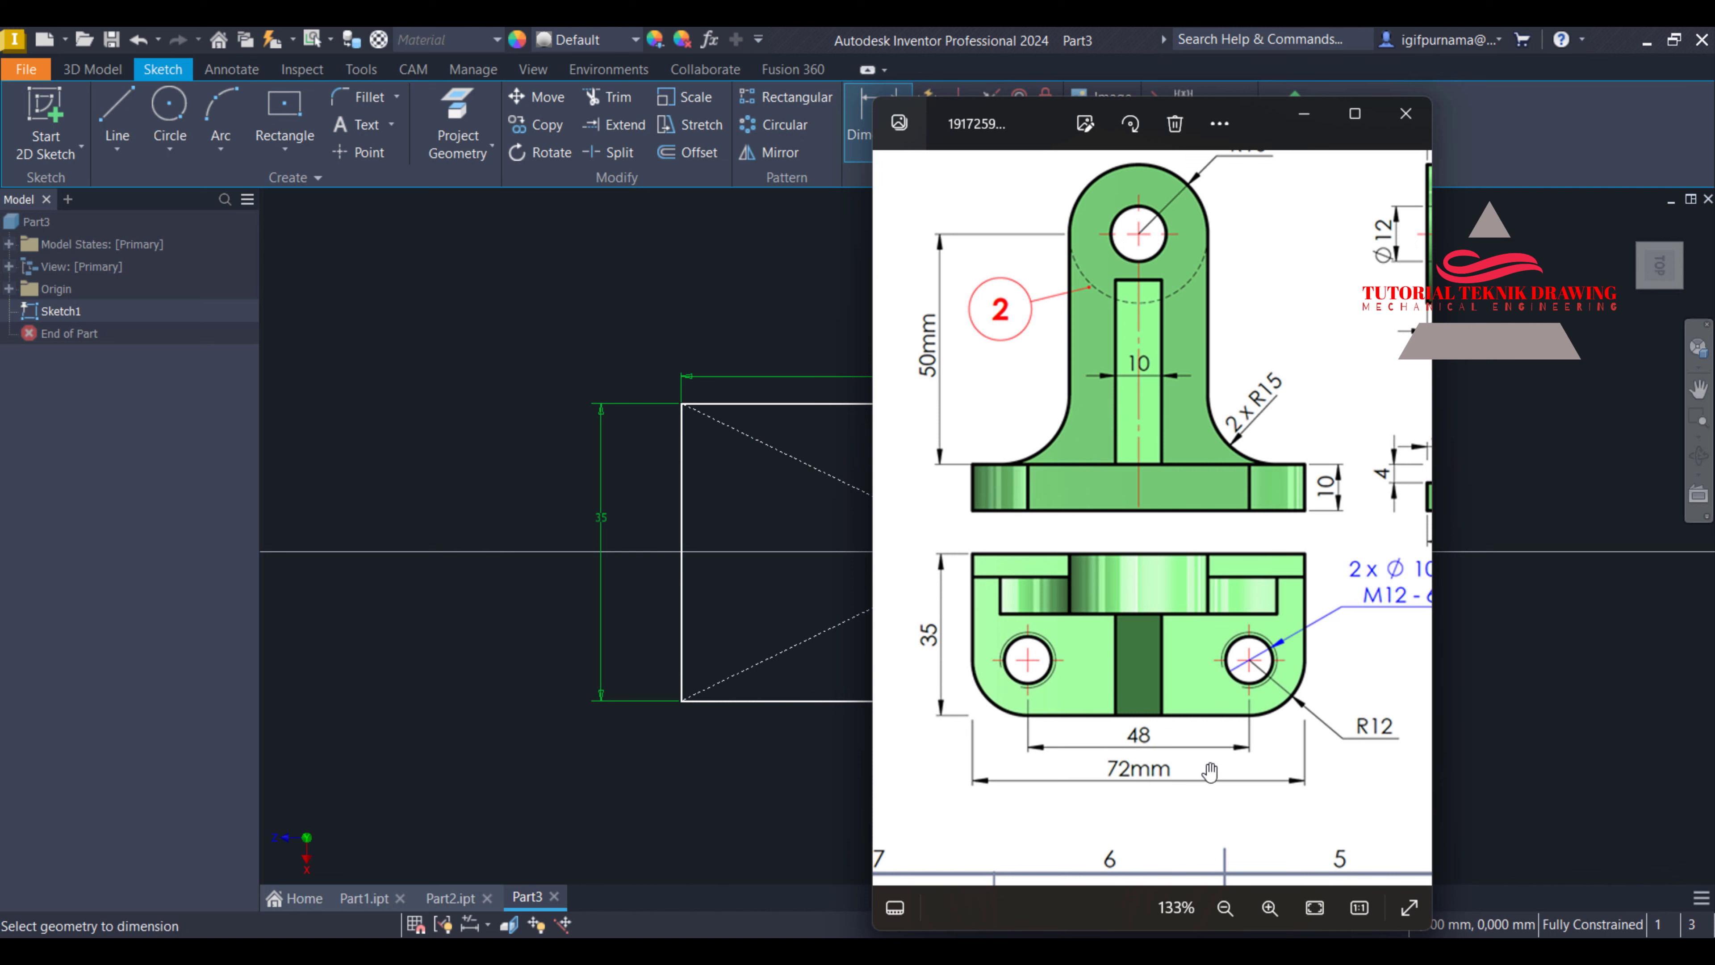
pyautogui.click(1302, 121)
pyautogui.click(360, 97)
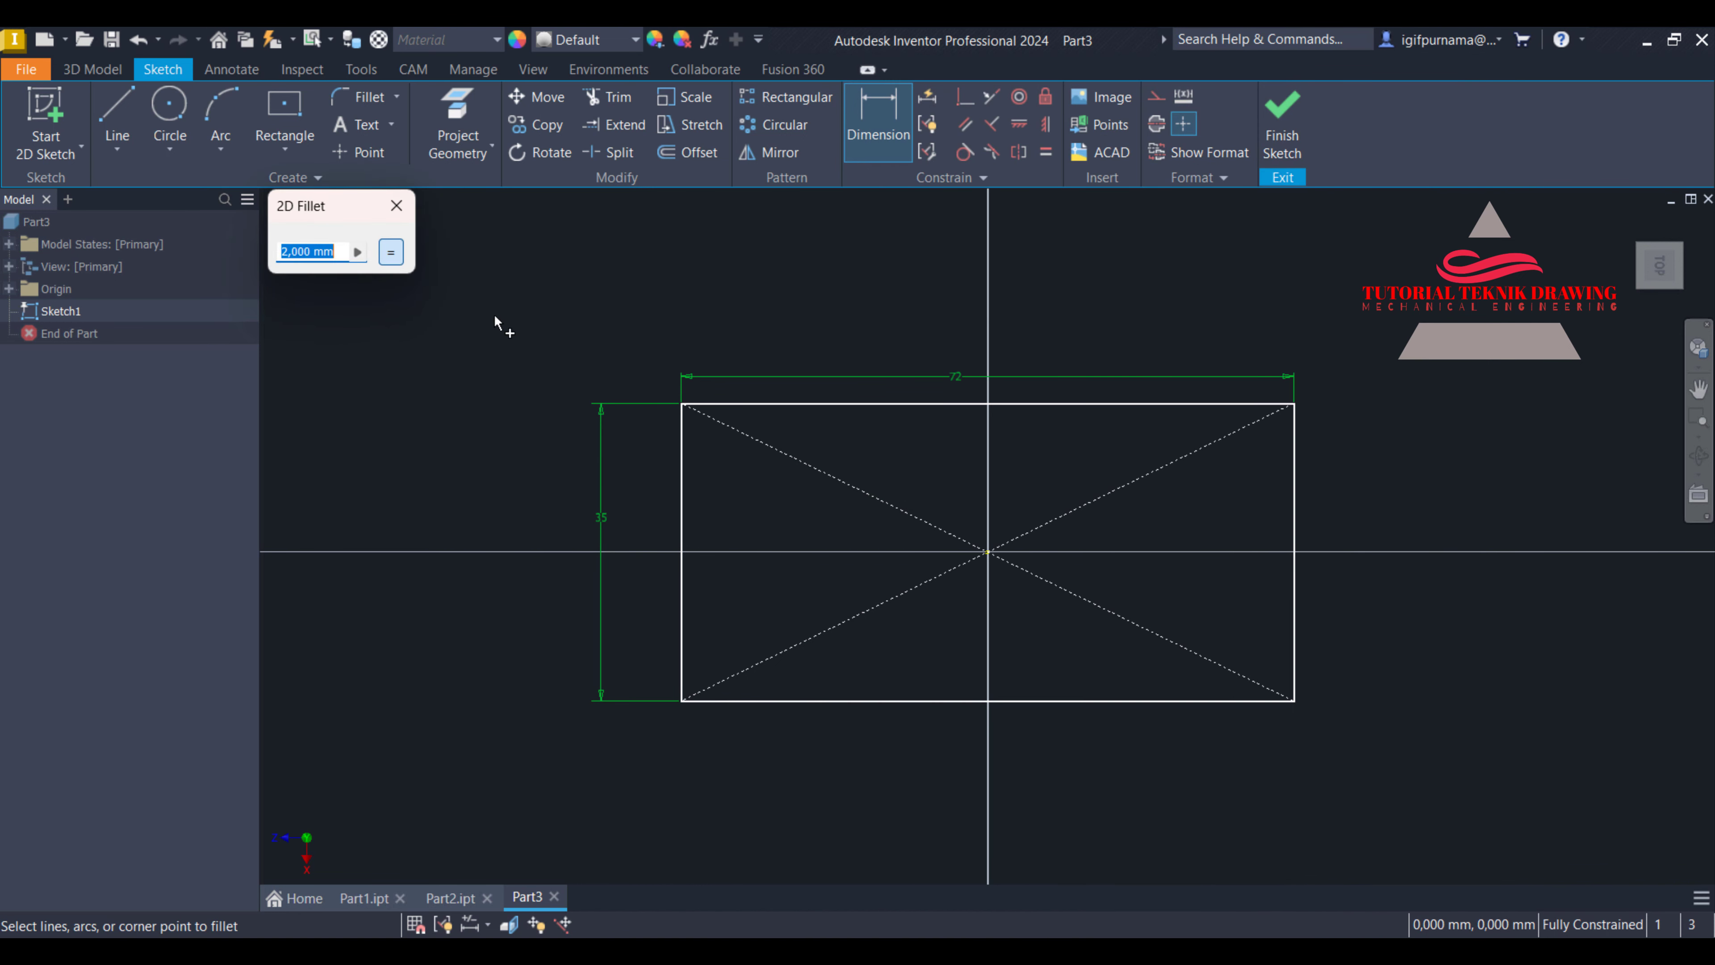
pyautogui.write('12')
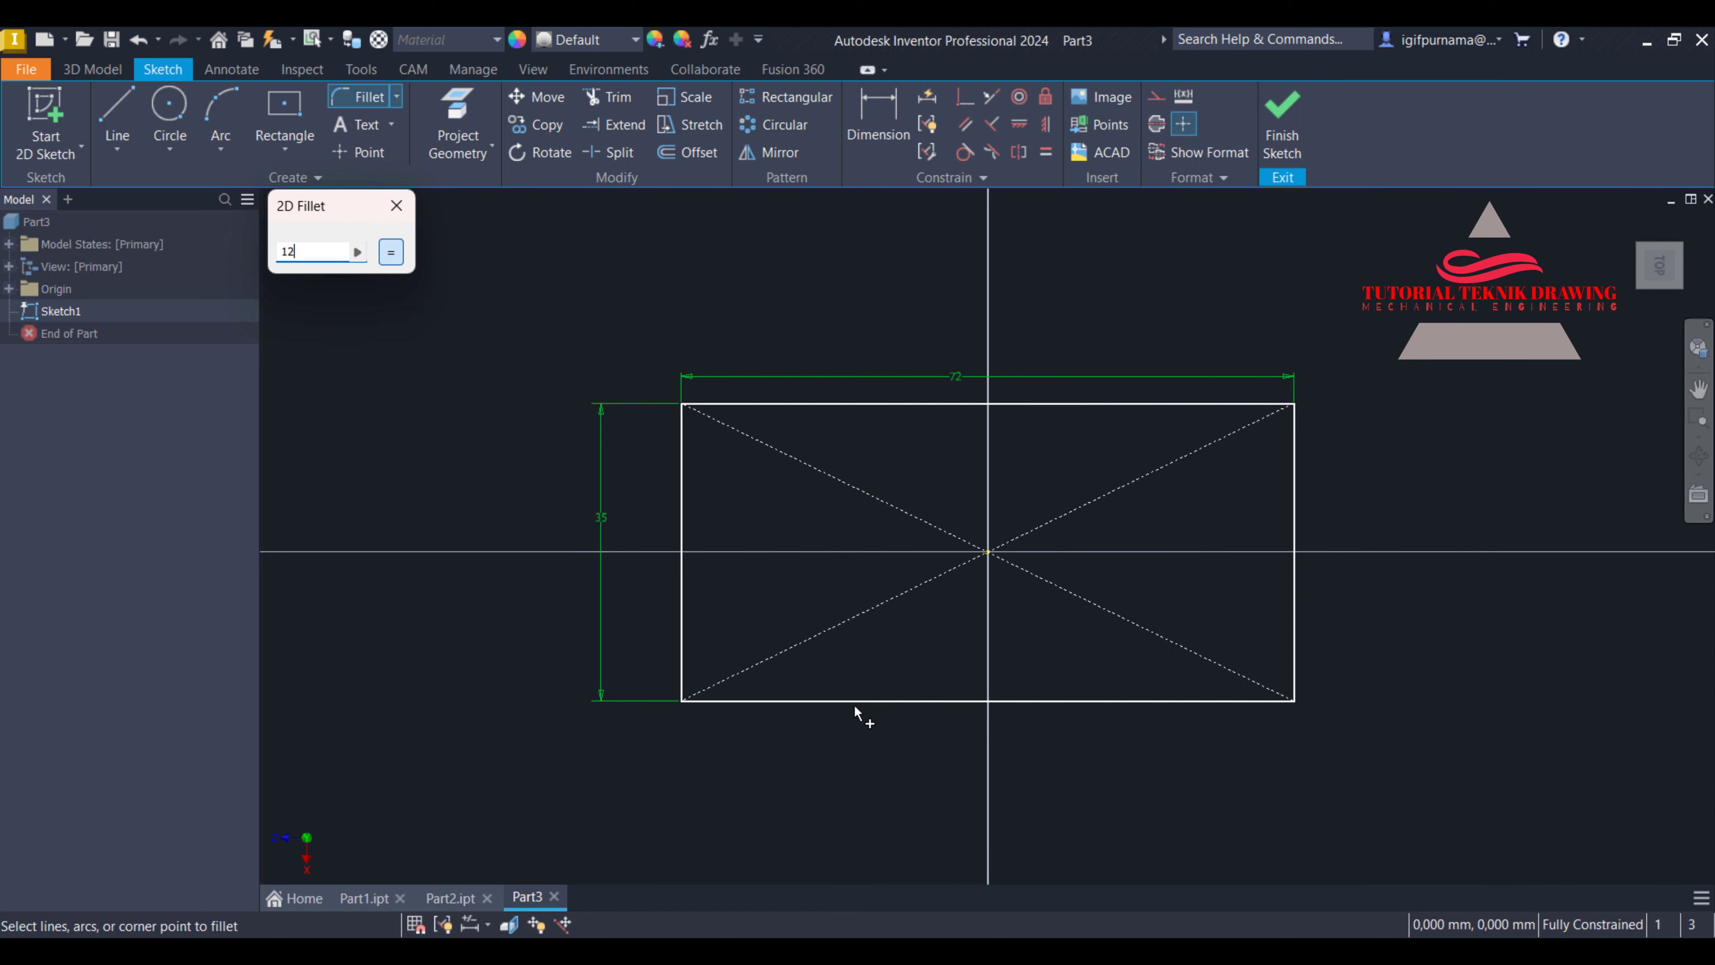
pyautogui.click(791, 701)
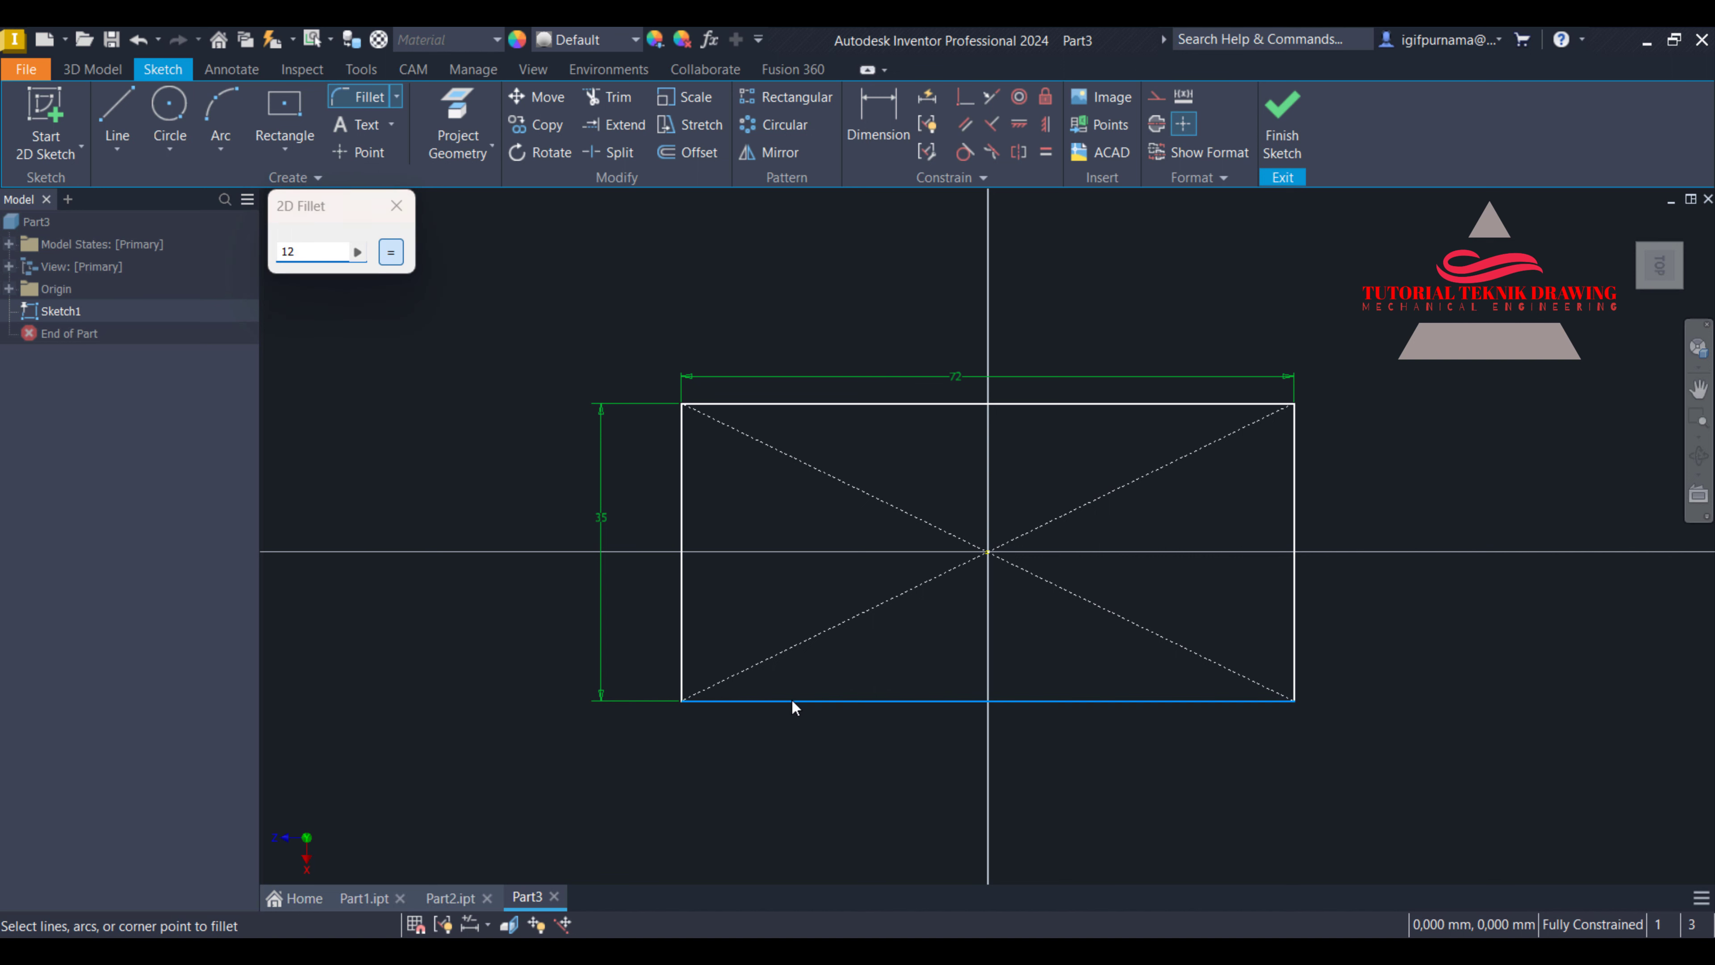
pyautogui.click(678, 647)
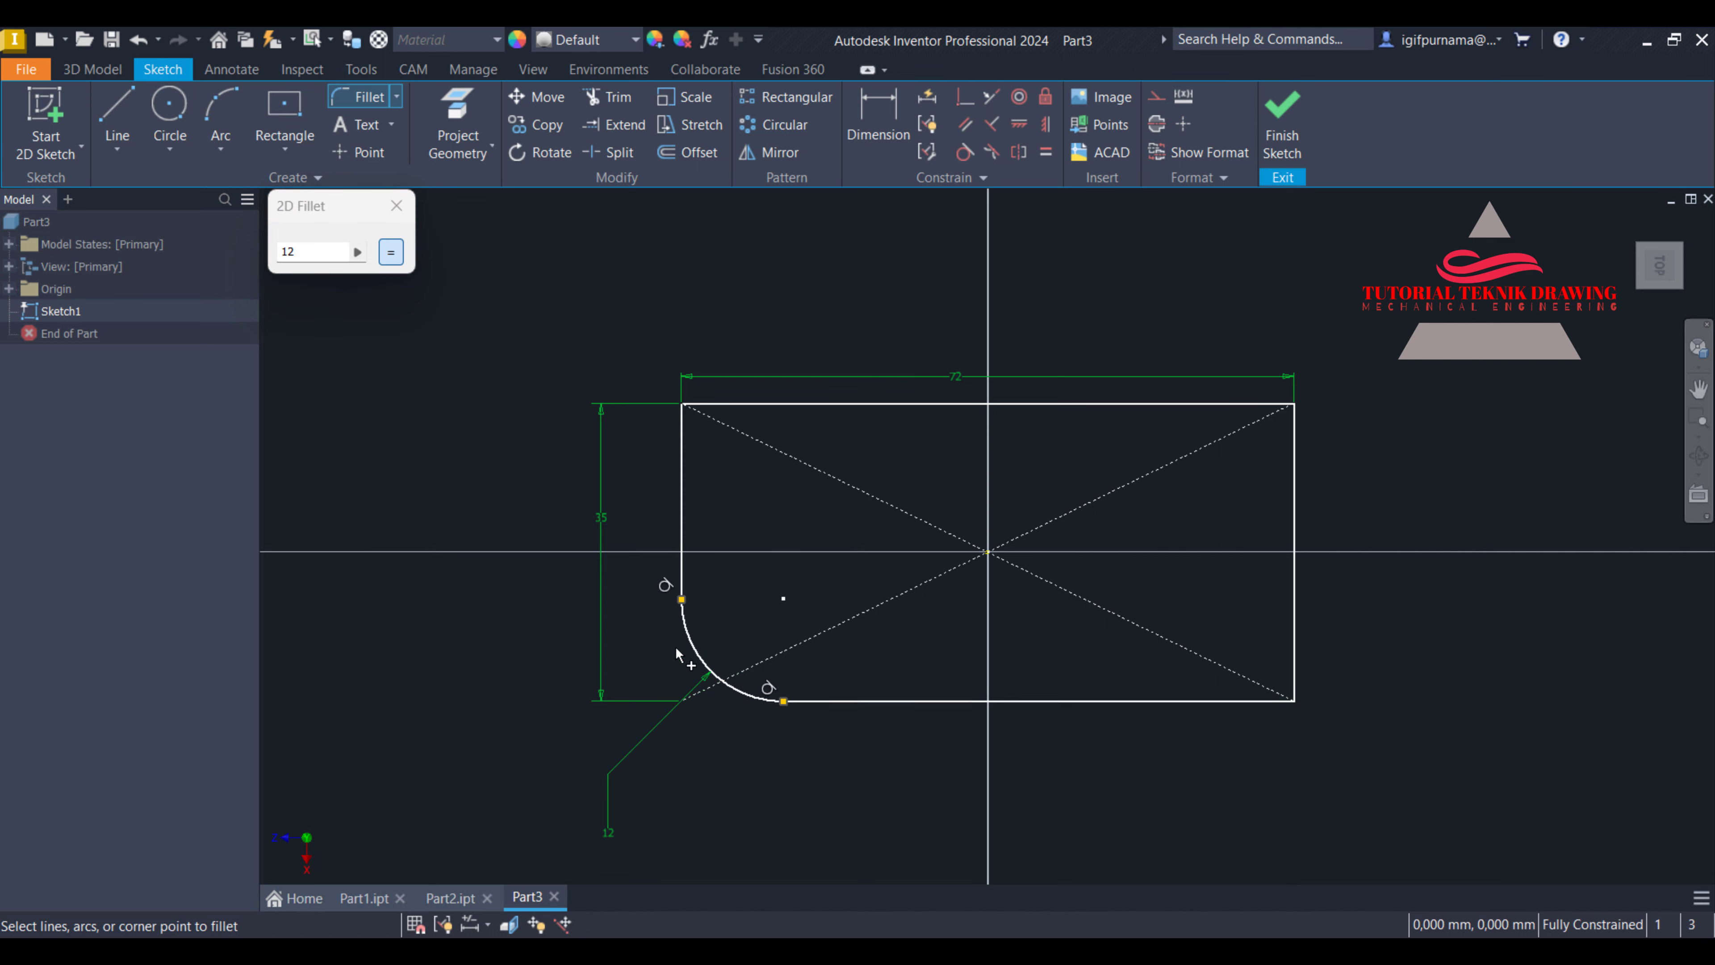
pyautogui.click(1292, 633)
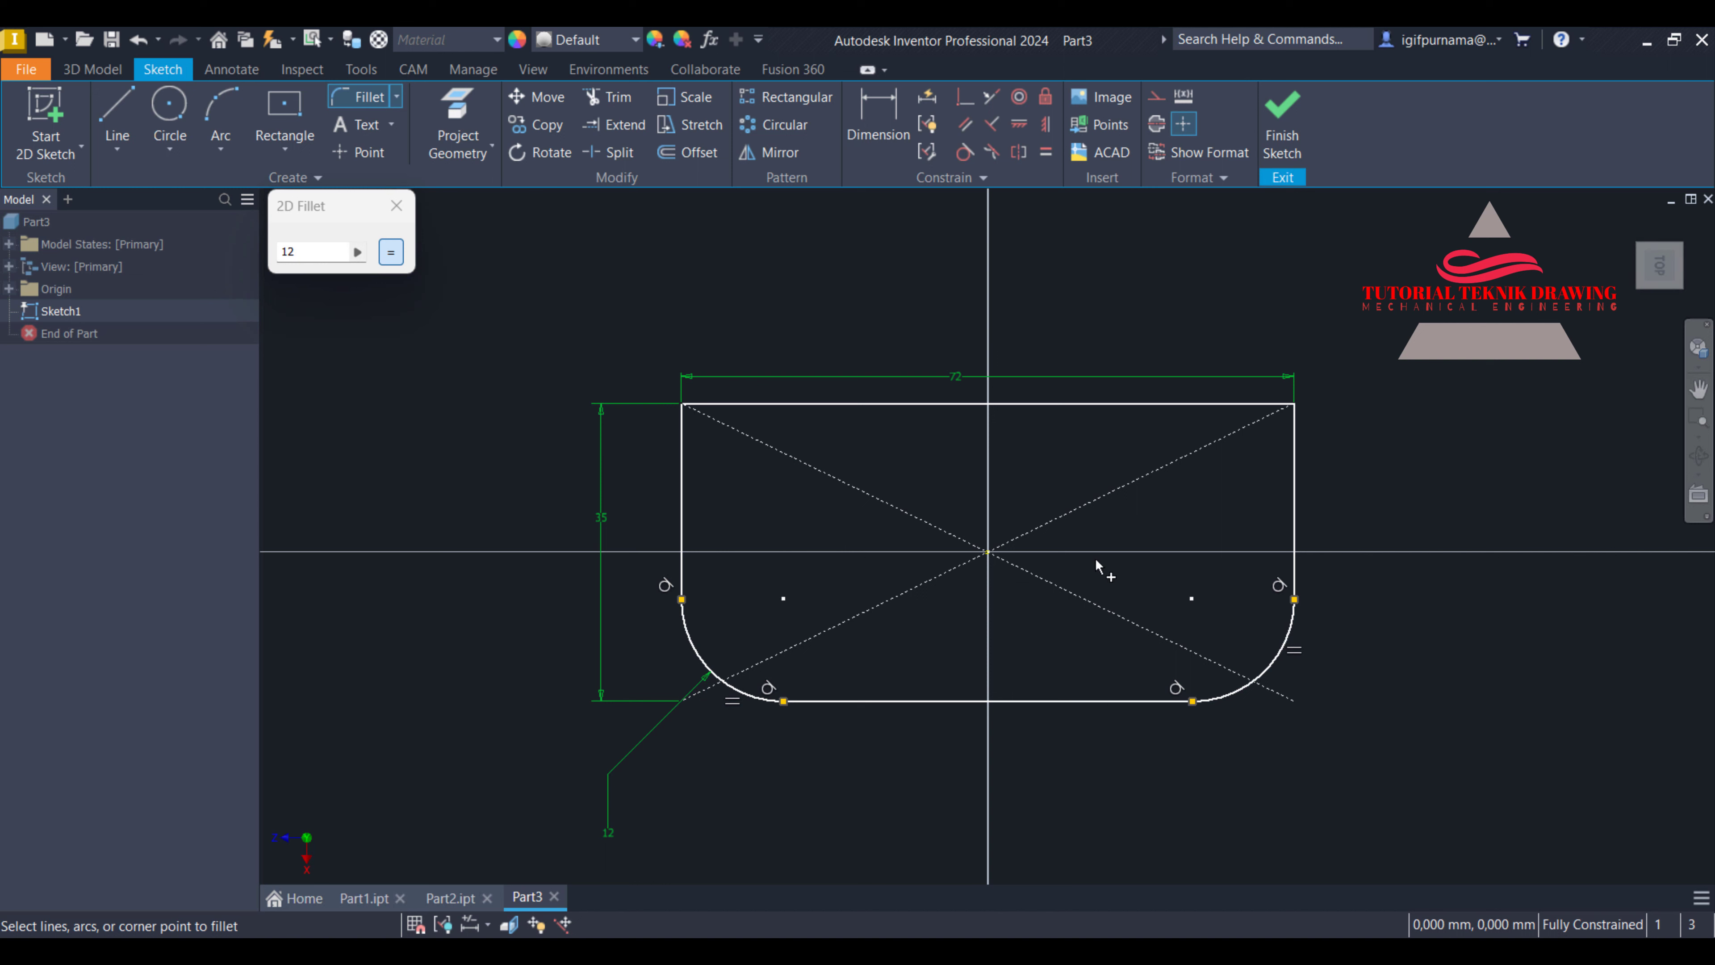
pyautogui.click(394, 209)
# Check the hole callout in the reference drawing and draw a 12 mm diameter circle centred on the right fillet's centre point
pyautogui.hotkey('alt', 'Tab')
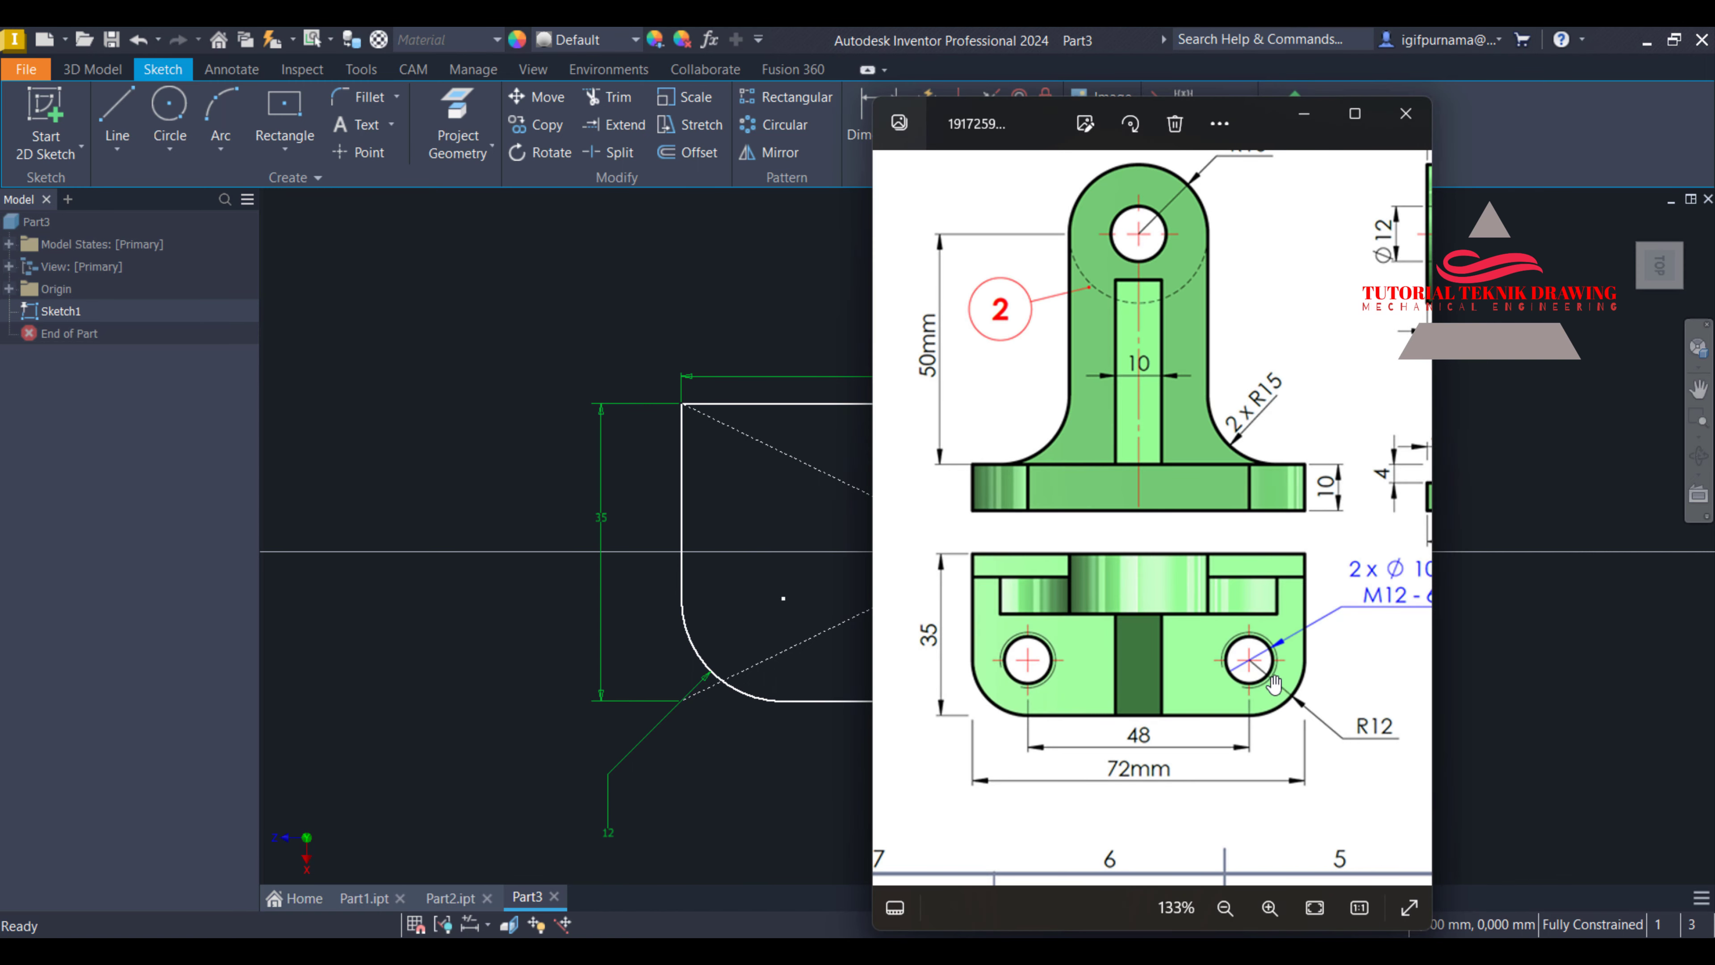
pyautogui.moveTo(1275, 684); pyautogui.dragTo(1150, 672)
pyautogui.moveTo(1320, 586); pyautogui.dragTo(1269, 606)
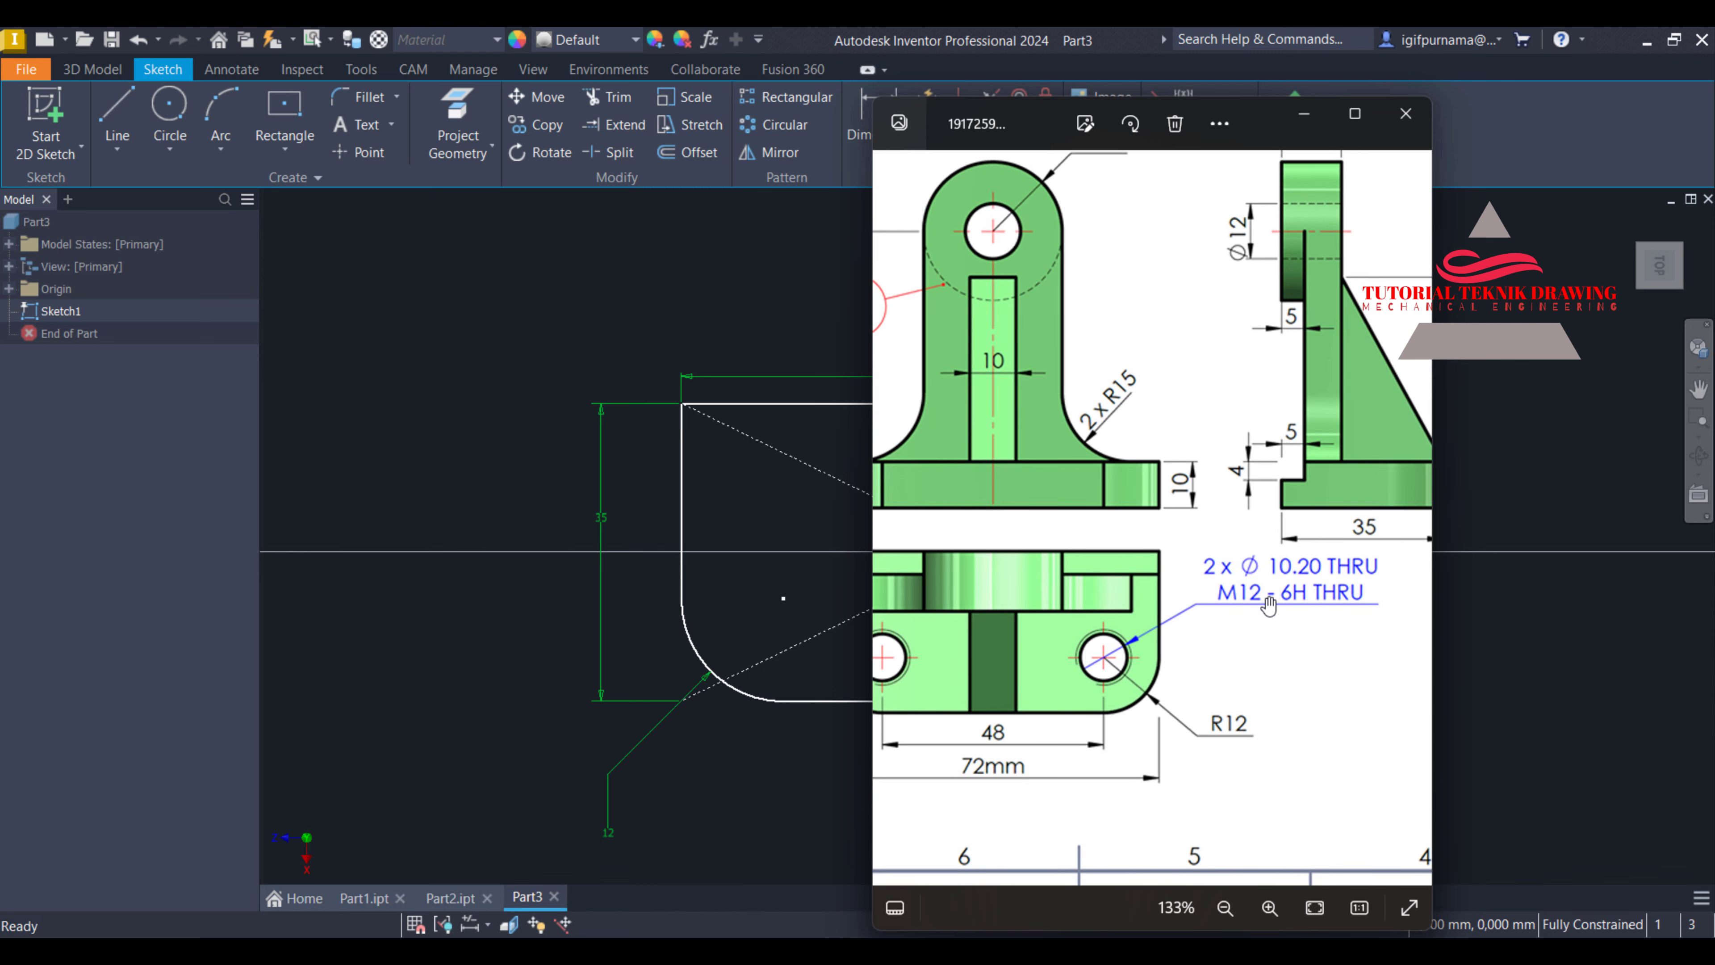
pyautogui.scroll(3, 1219, 624)
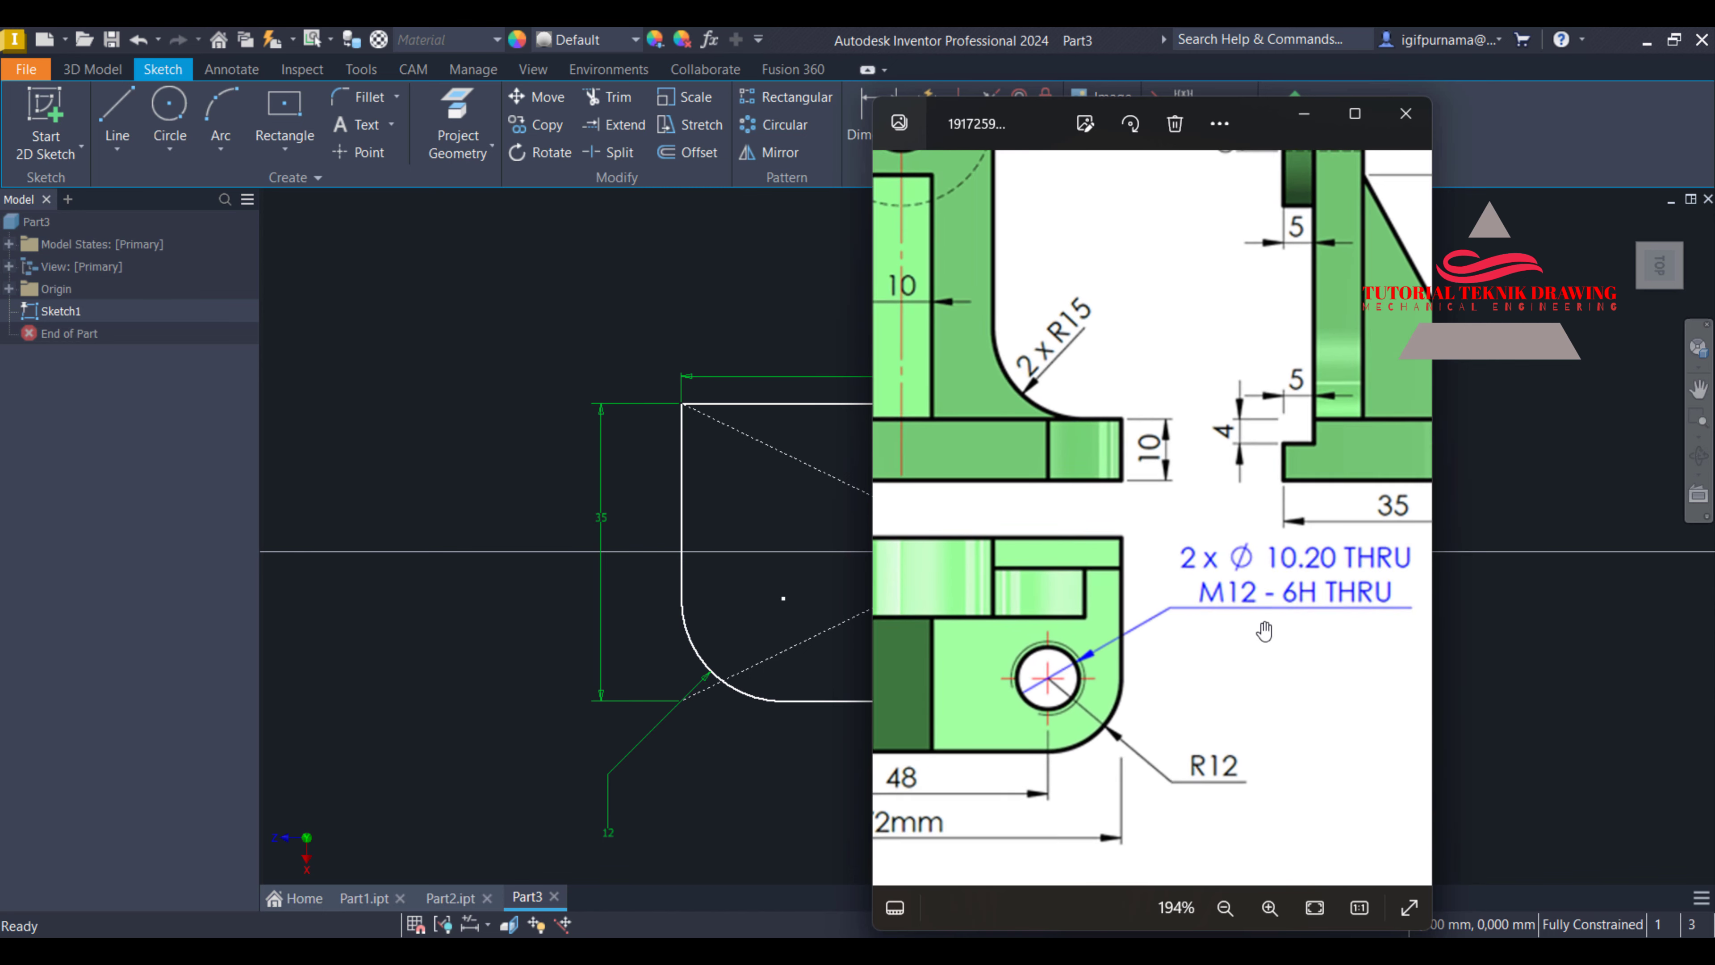
pyautogui.click(1306, 109)
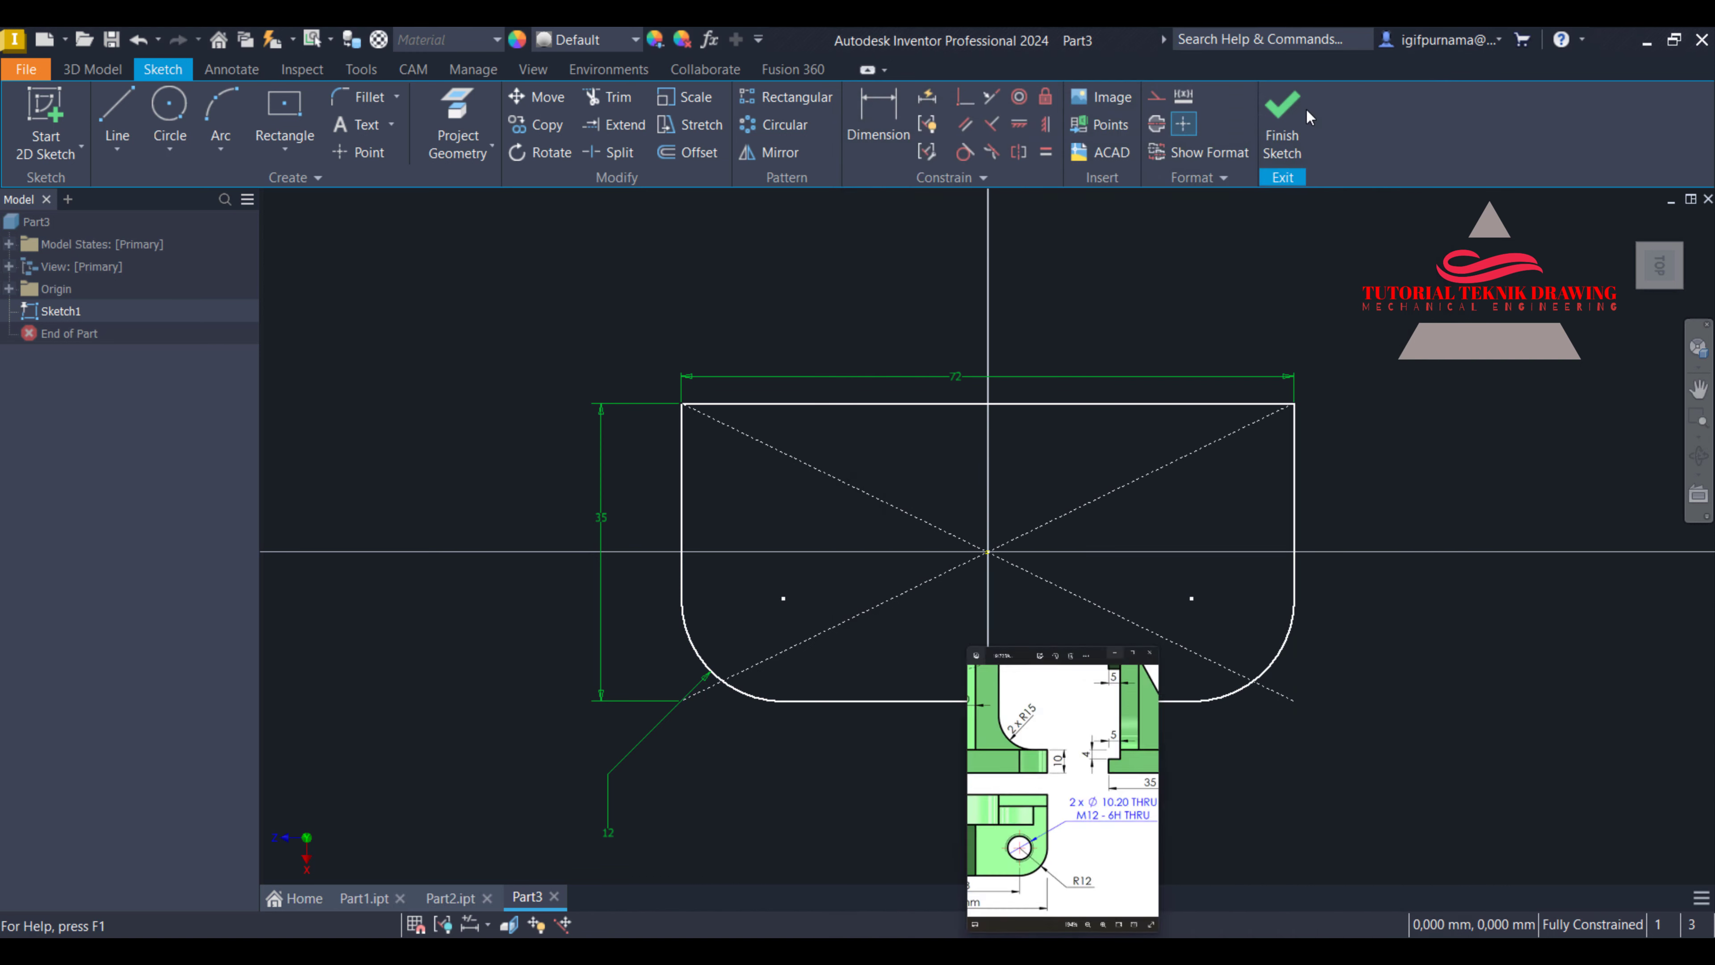
pyautogui.click(165, 114)
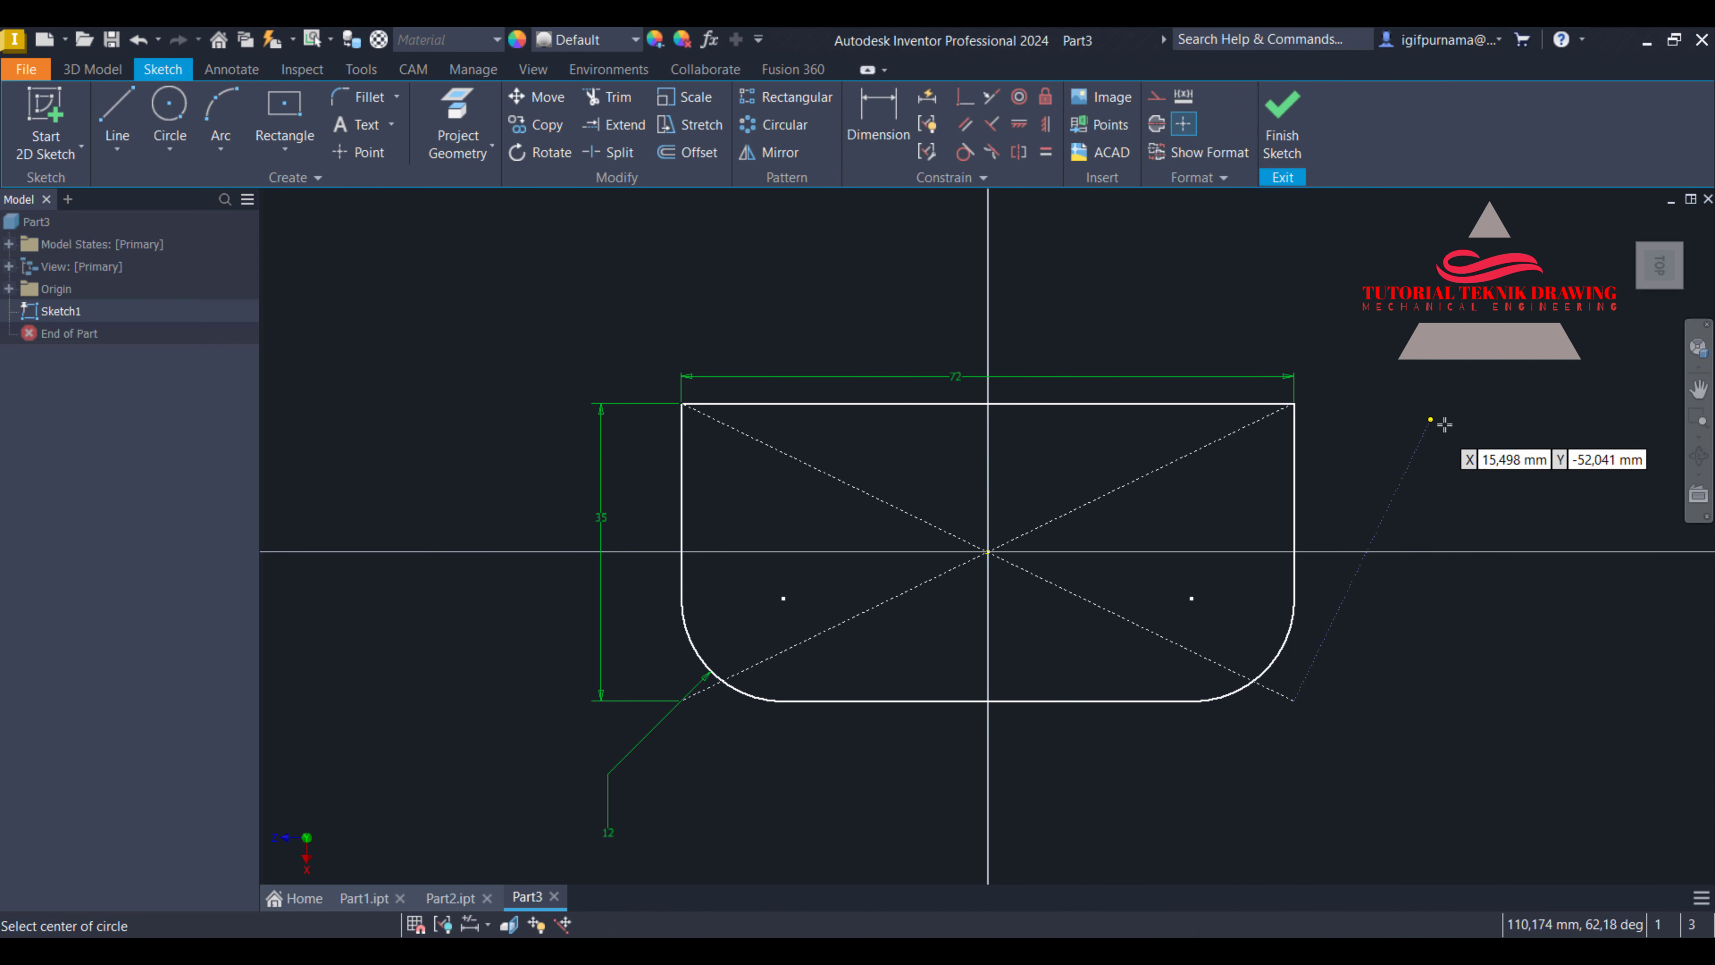
pyautogui.click(1191, 599)
pyautogui.write('12')
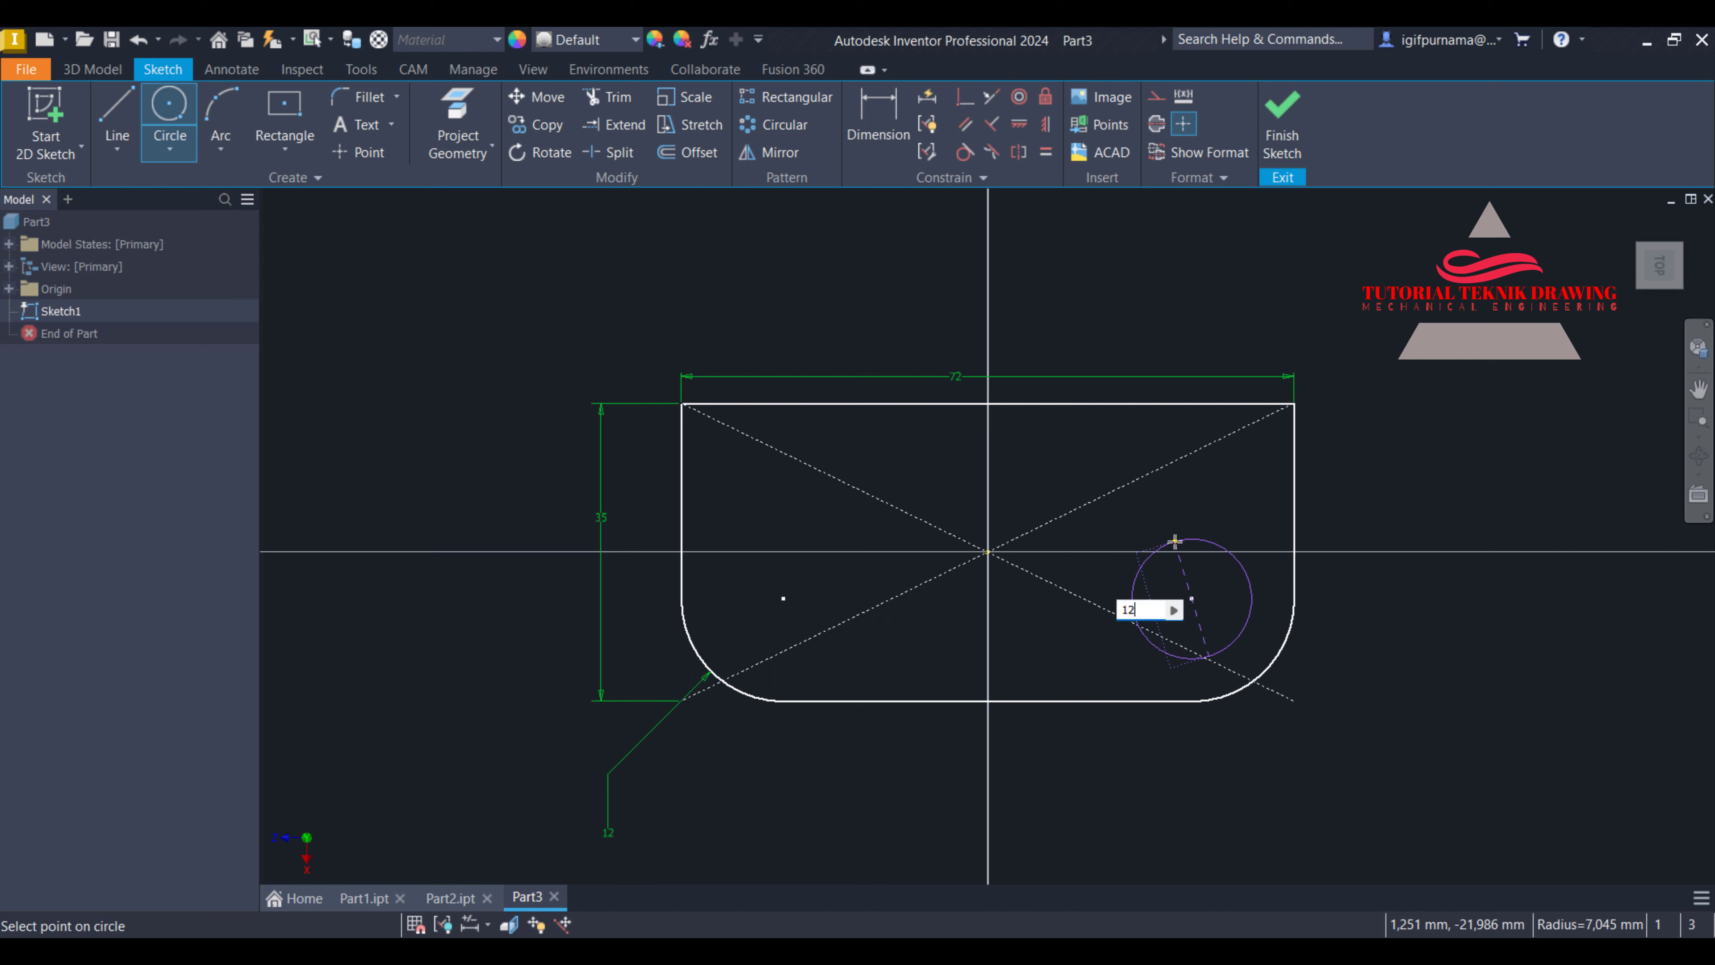
pyautogui.press('Return')
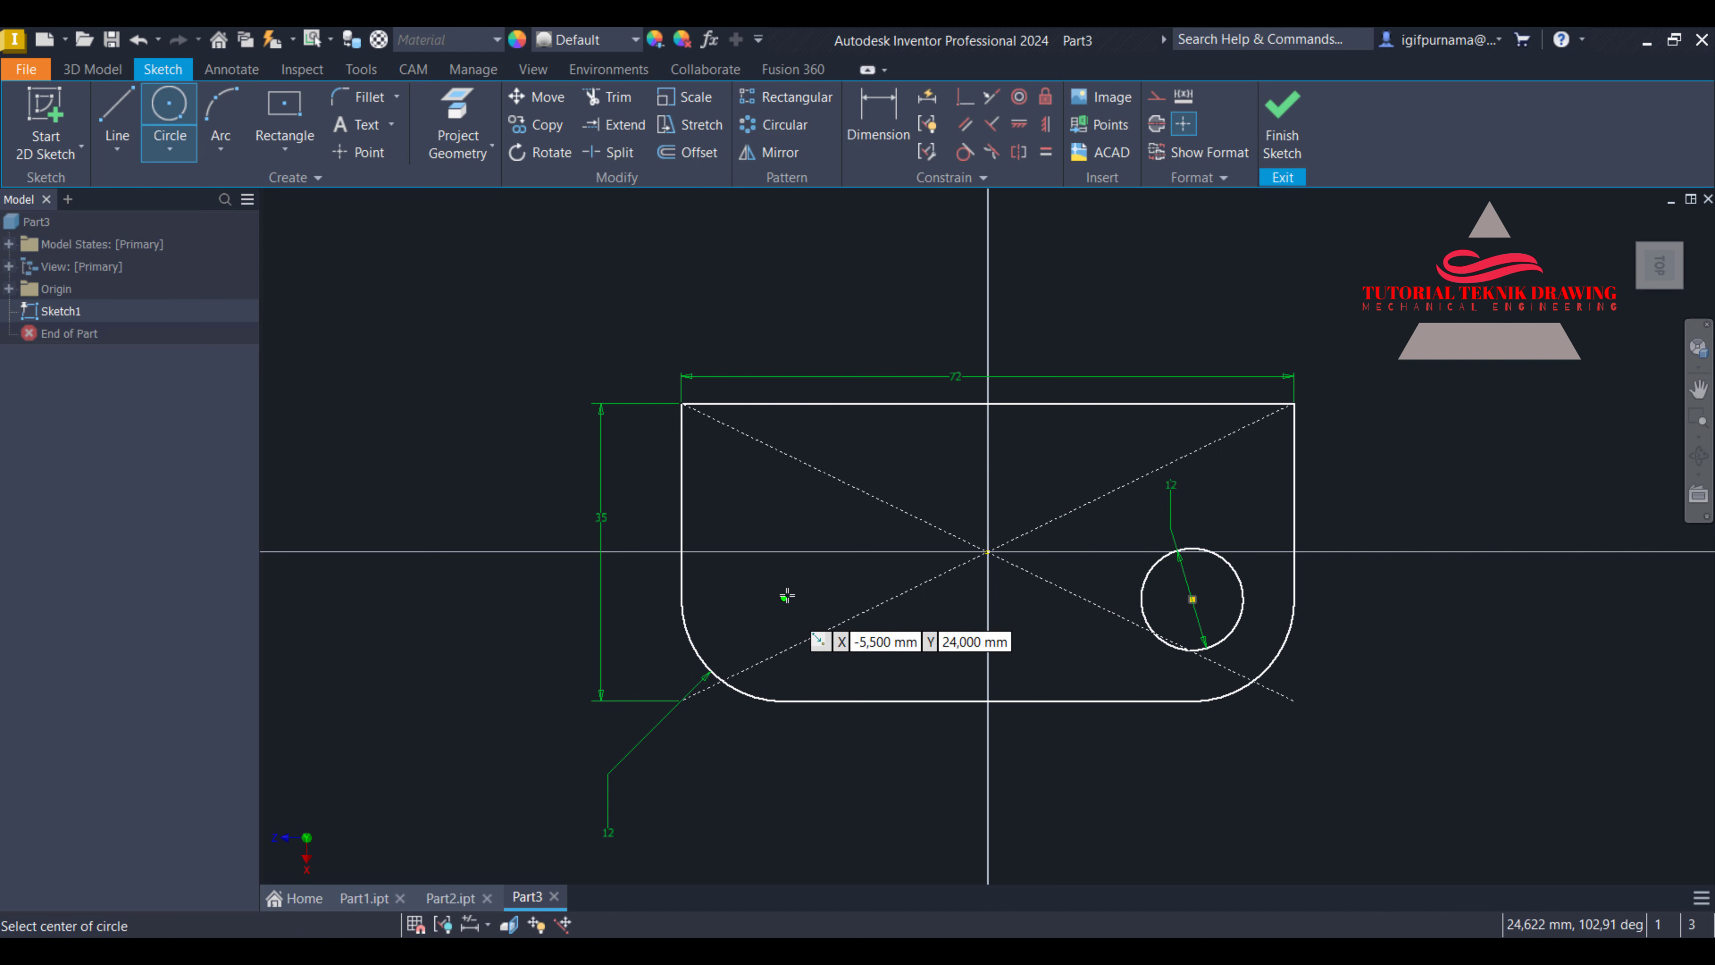
# Draw a matching 12 mm diameter circle on the left fillet's centre point and finish the sketch
pyautogui.click(783, 599)
pyautogui.write('12')
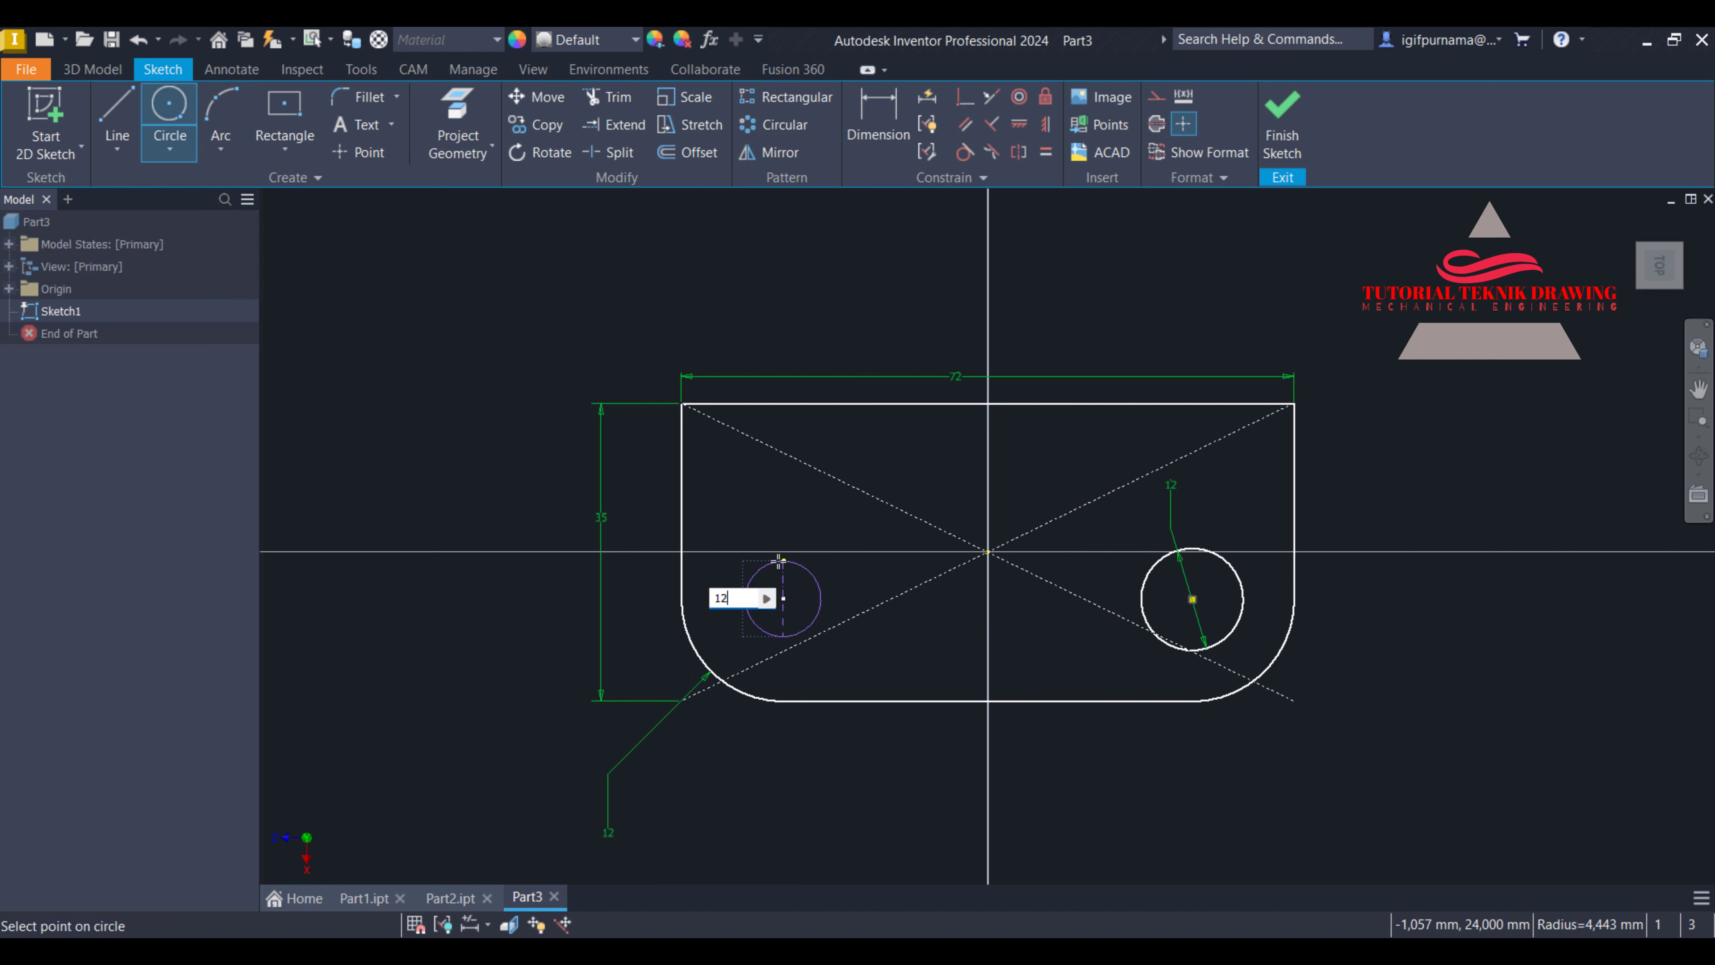
pyautogui.press('Return')
pyautogui.click(1273, 152)
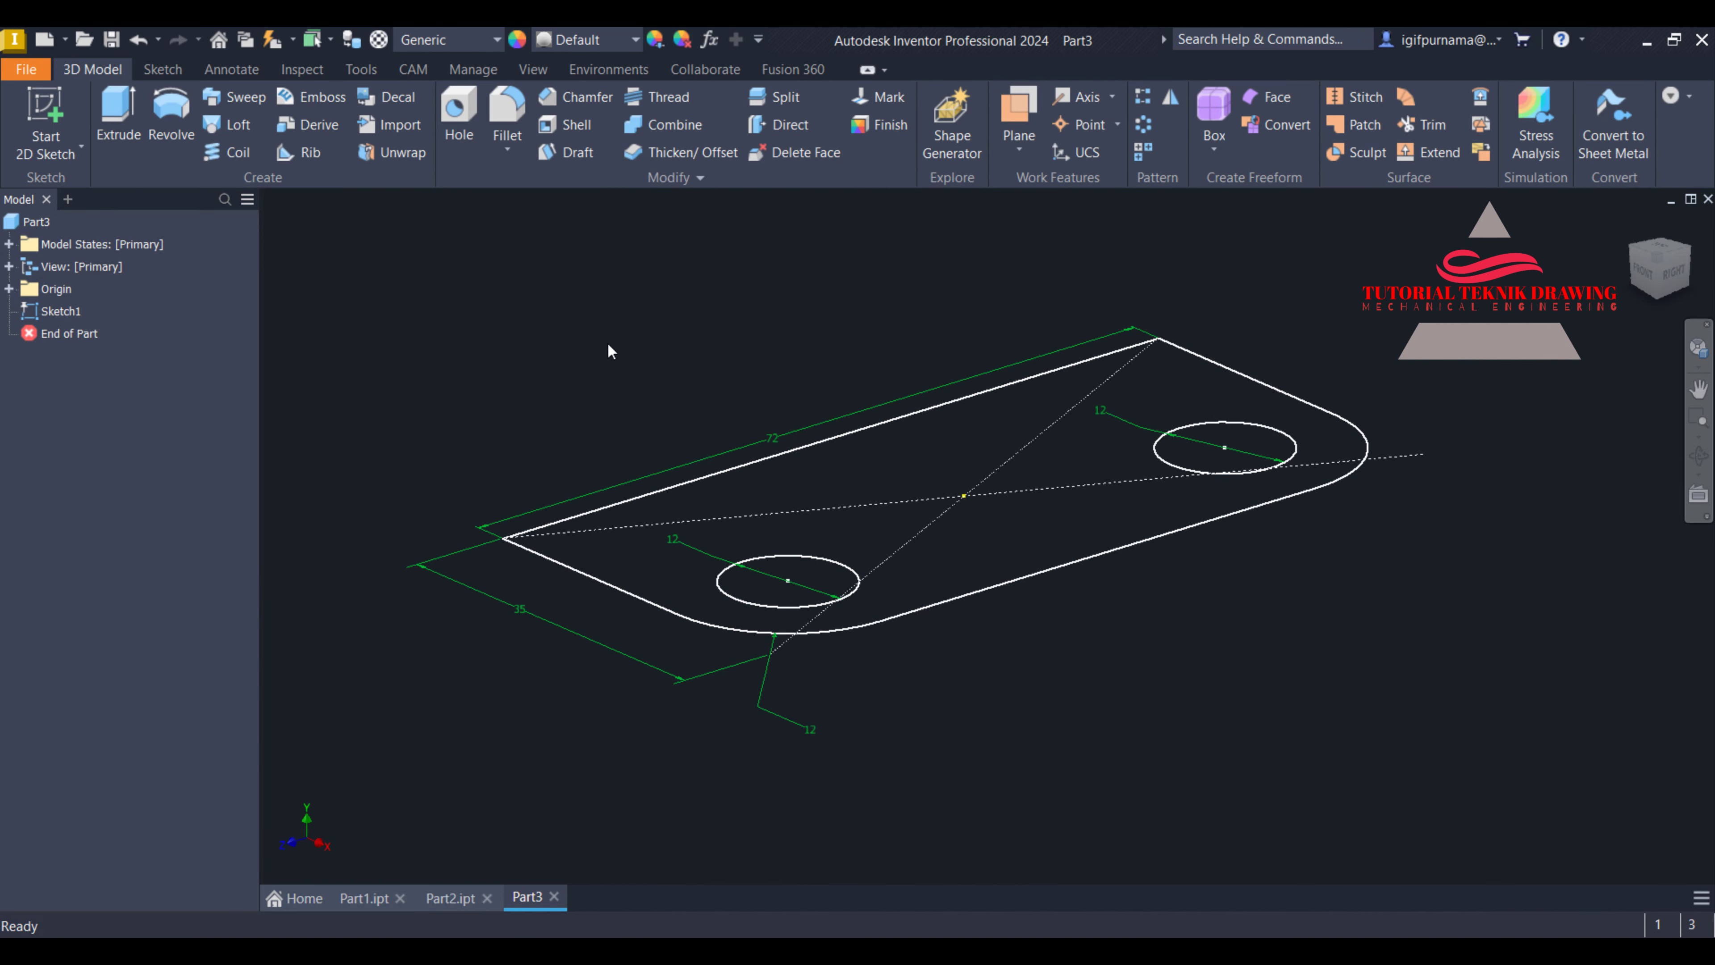
# Check the base thickness in the reference drawing and extrude the base profile around the two holes by 10 mm
pyautogui.click(119, 121)
pyautogui.click(934, 463)
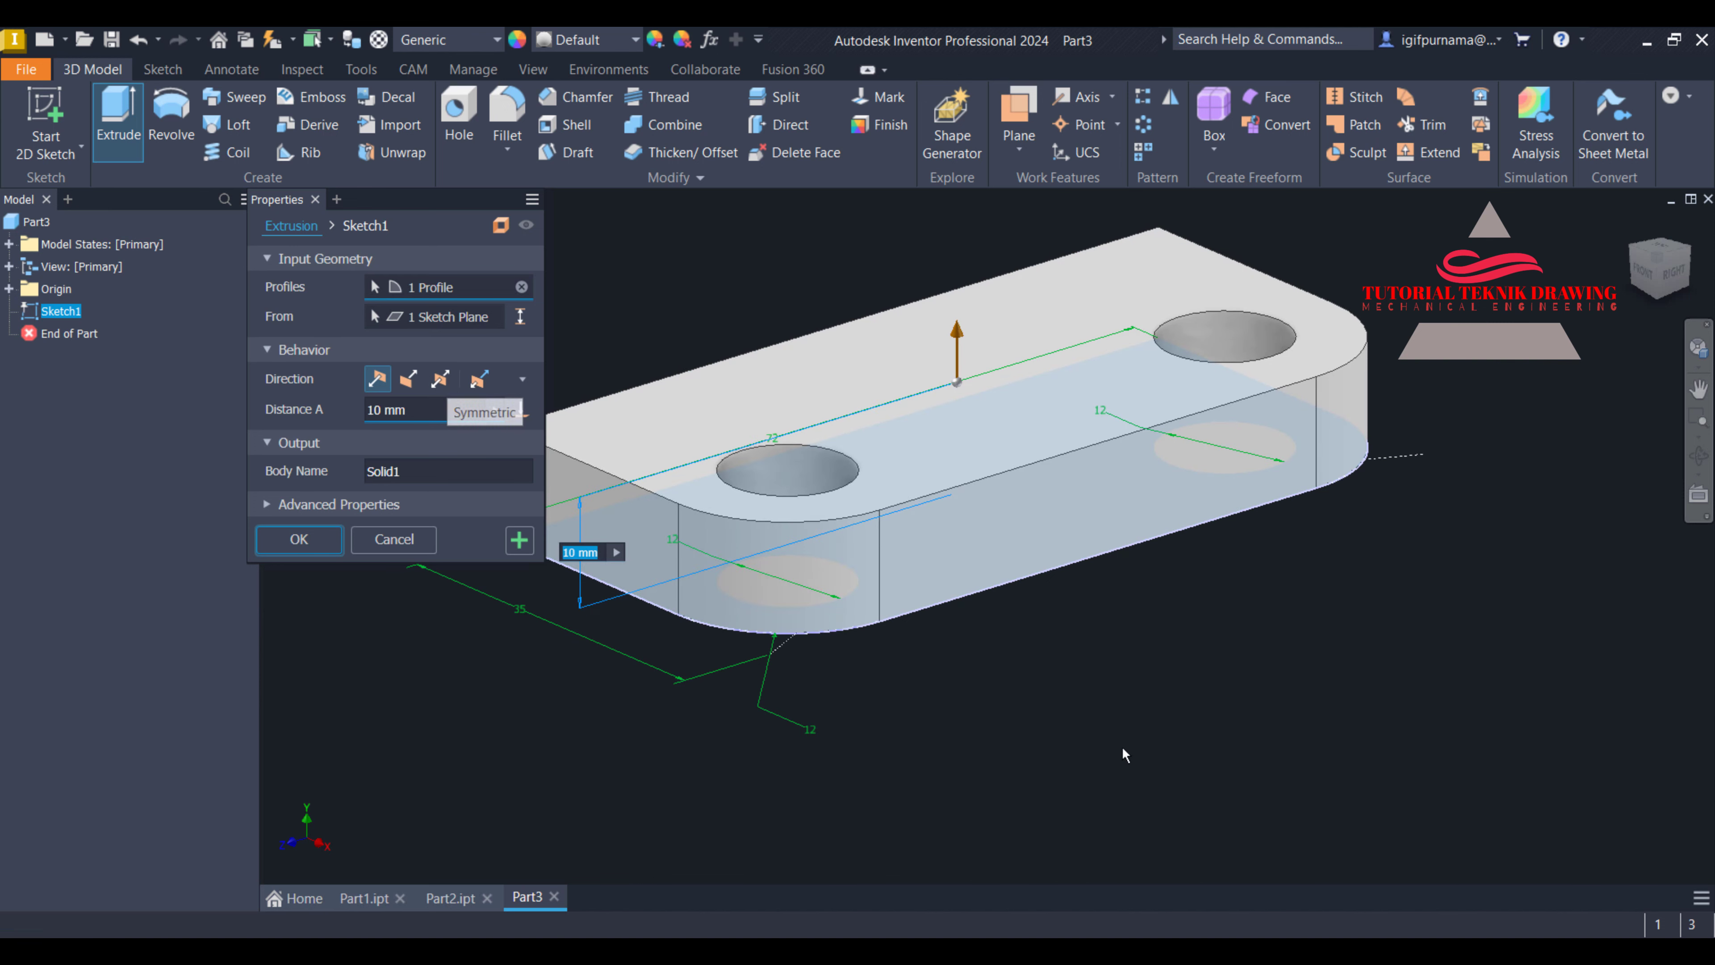
pyautogui.hotkey('alt', 'Tab')
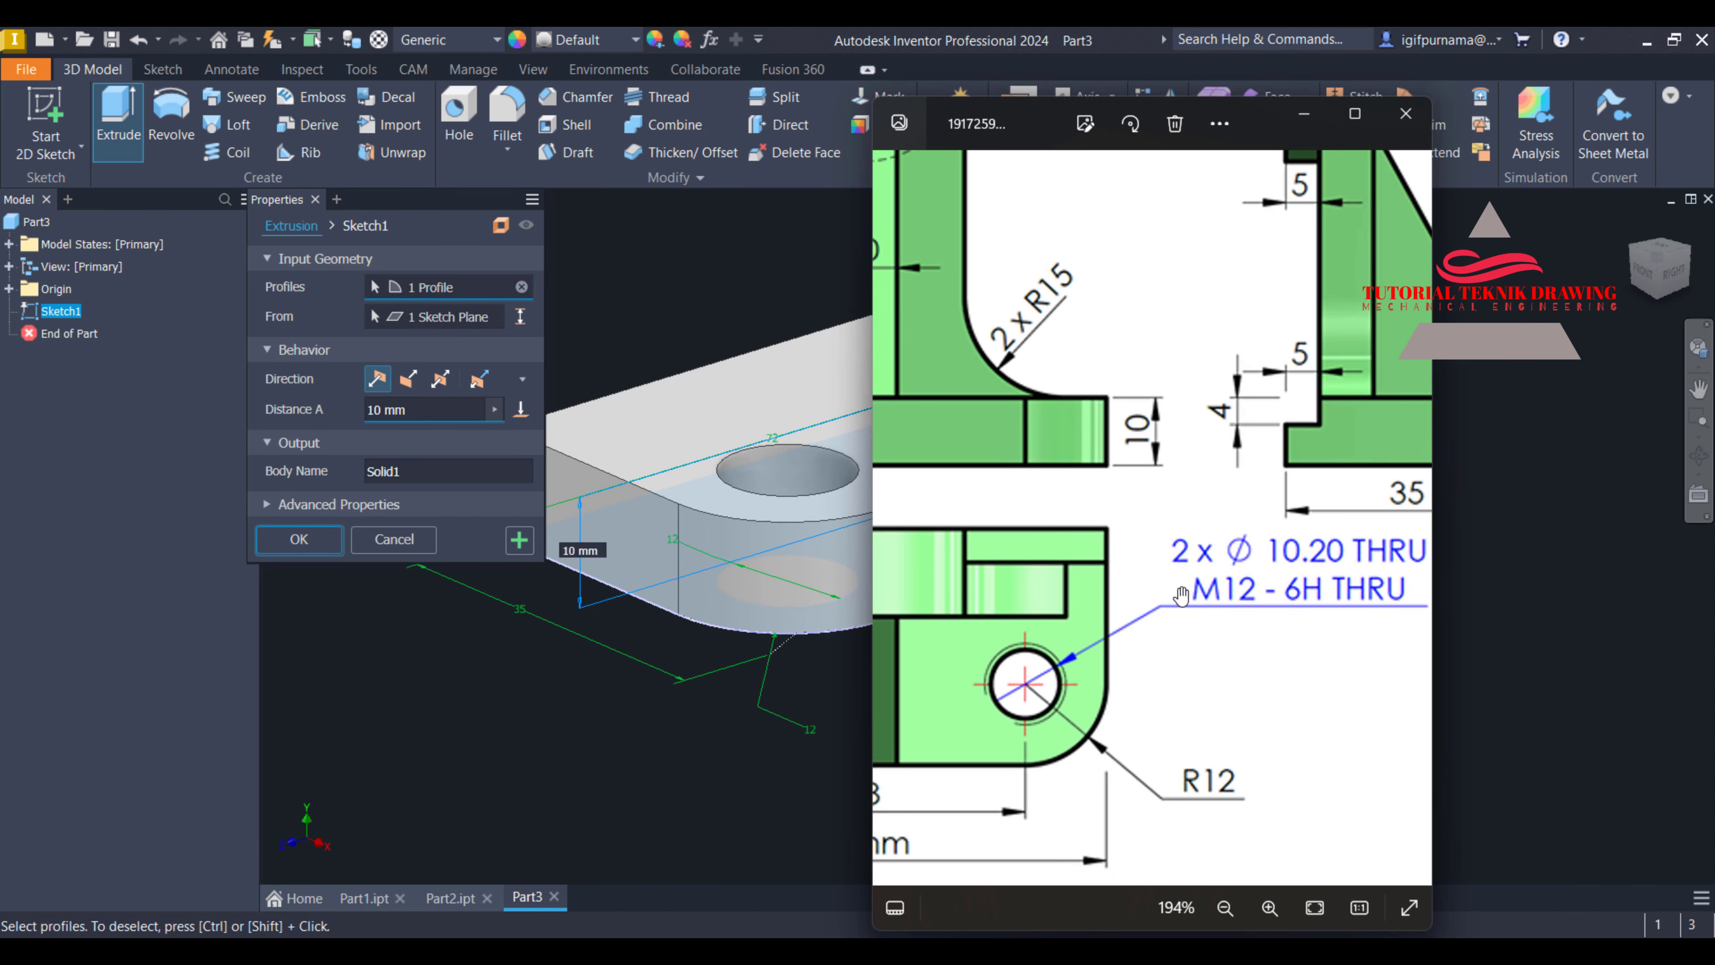
pyautogui.scroll(-3, 1181, 594)
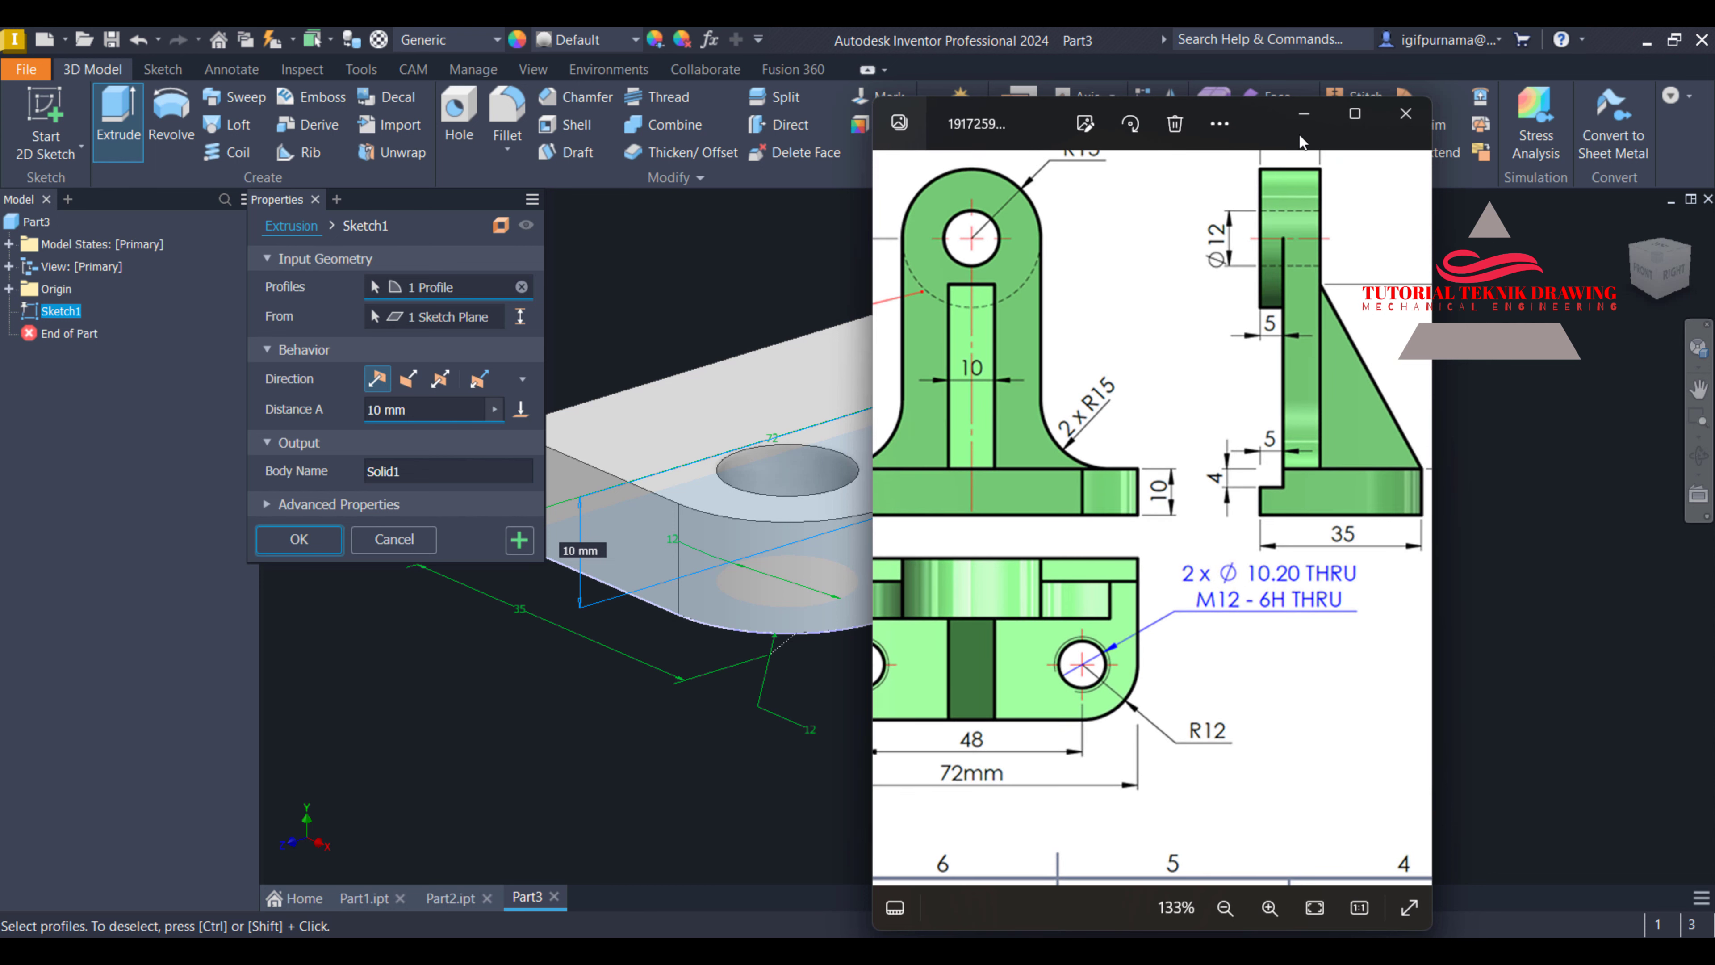
pyautogui.click(1304, 115)
pyautogui.write('10')
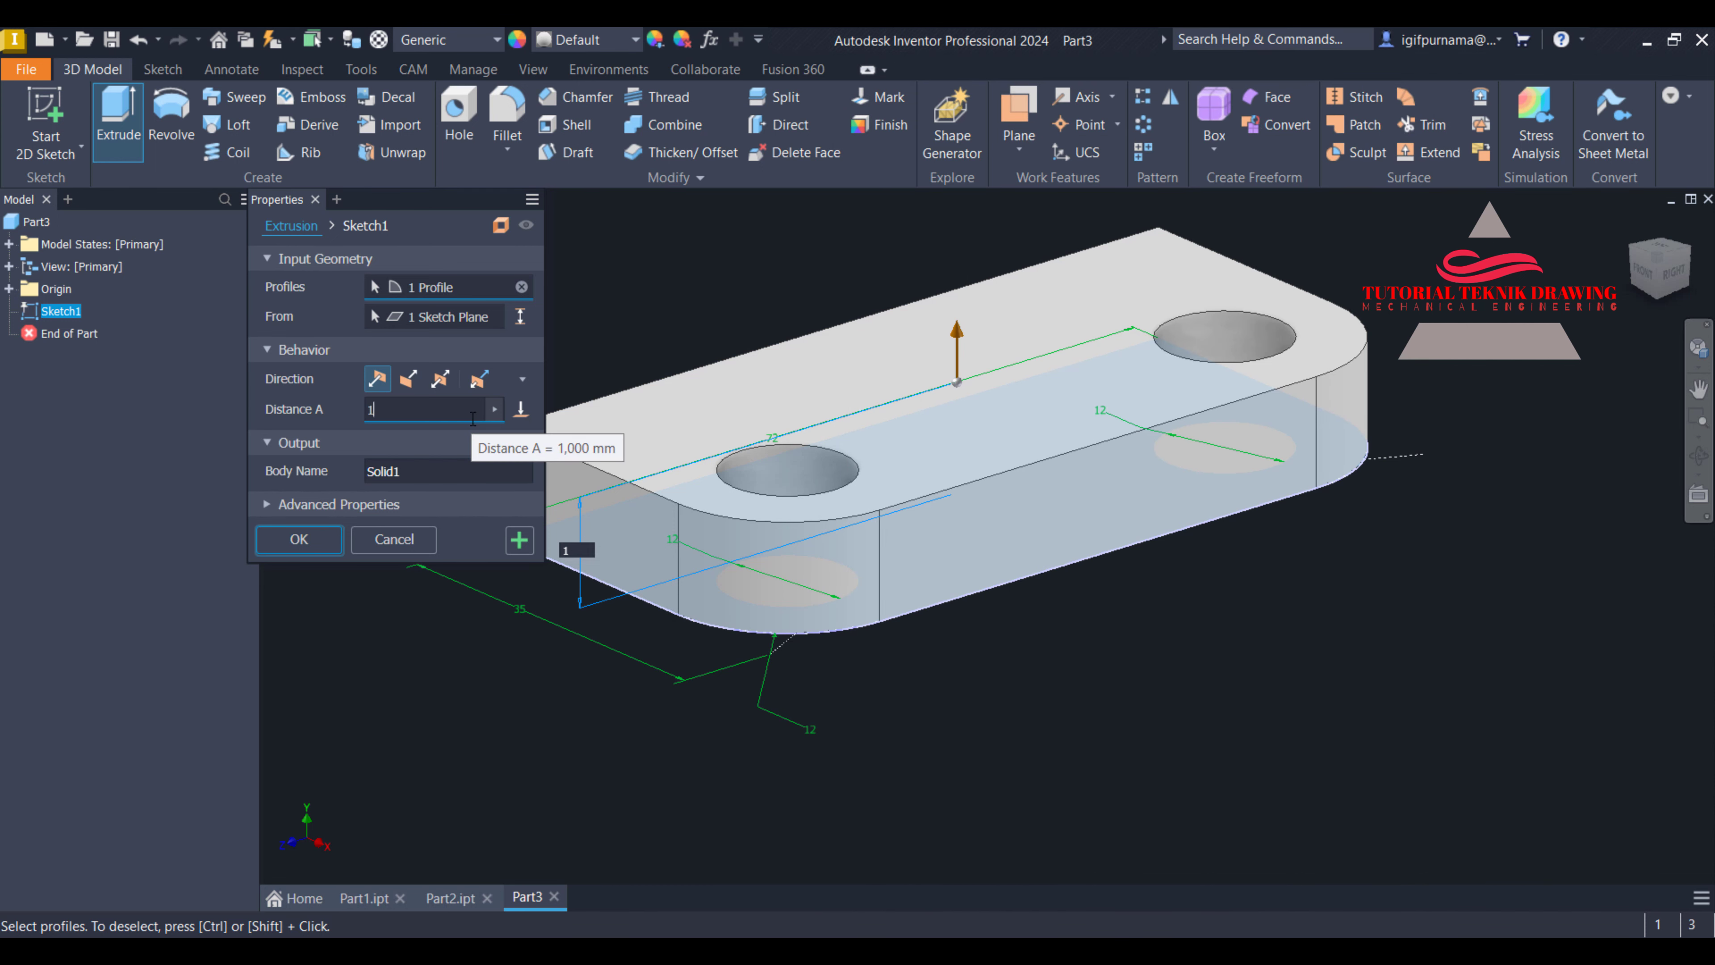
pyautogui.click(299, 539)
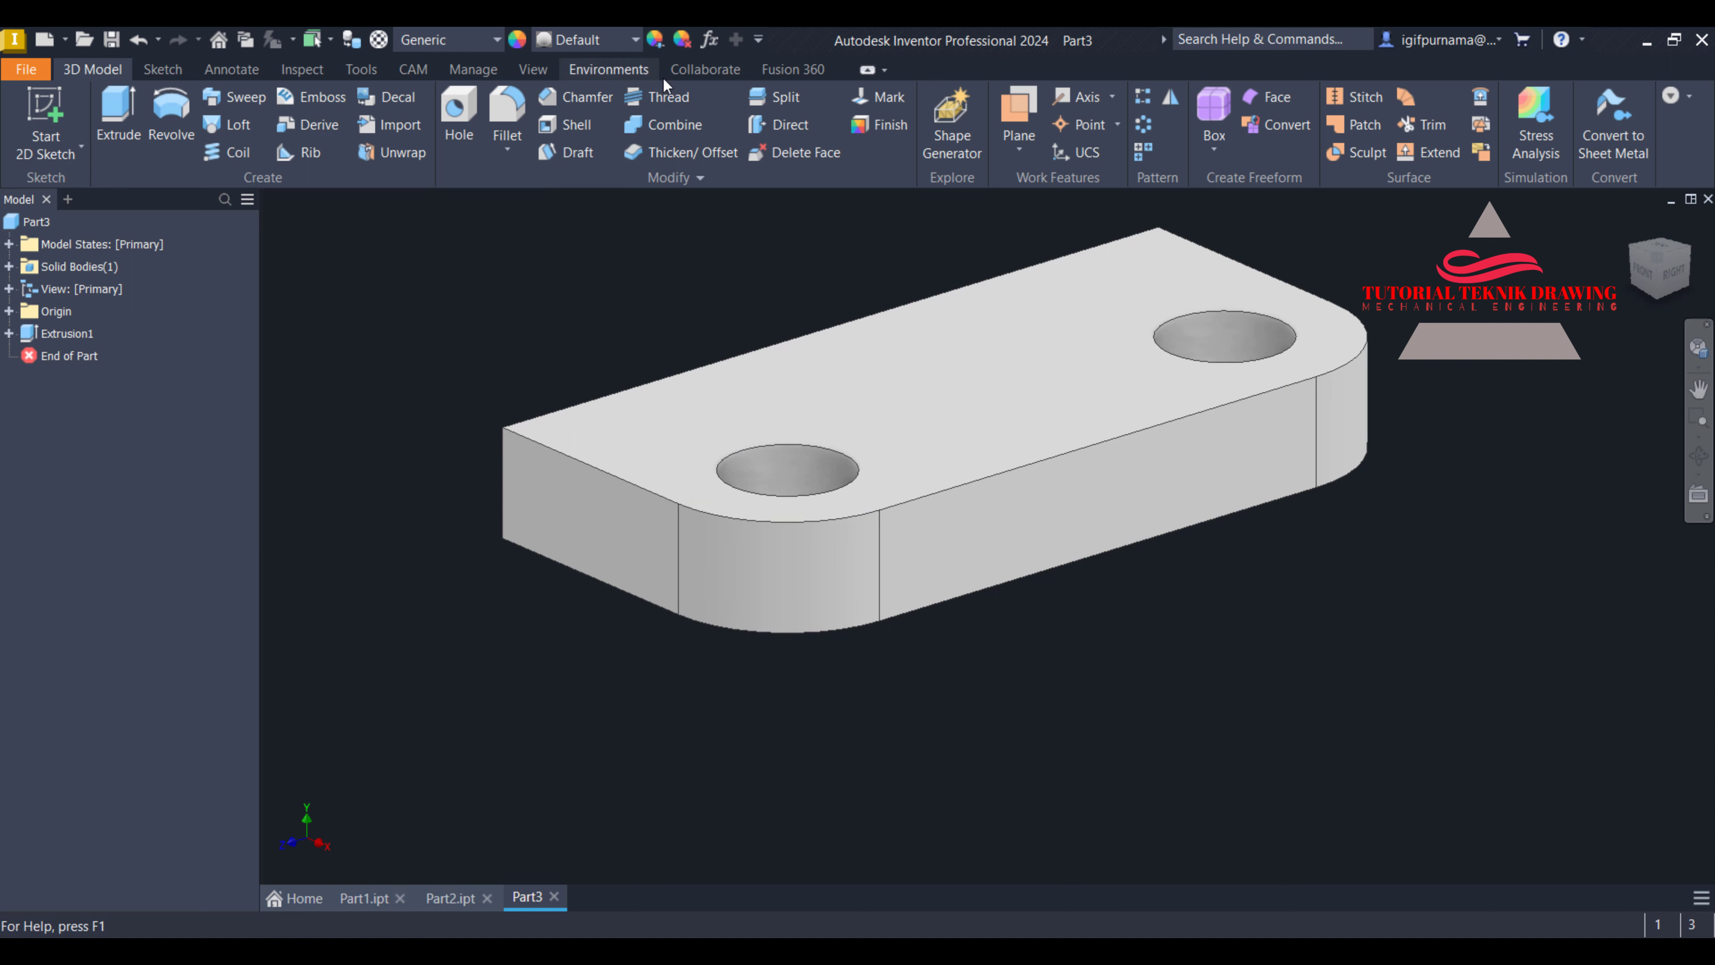
# Add a right-hand ANSI Metric M Profile thread, M12x1.75 class 6H, to the left hole of the base
pyautogui.click(676, 100)
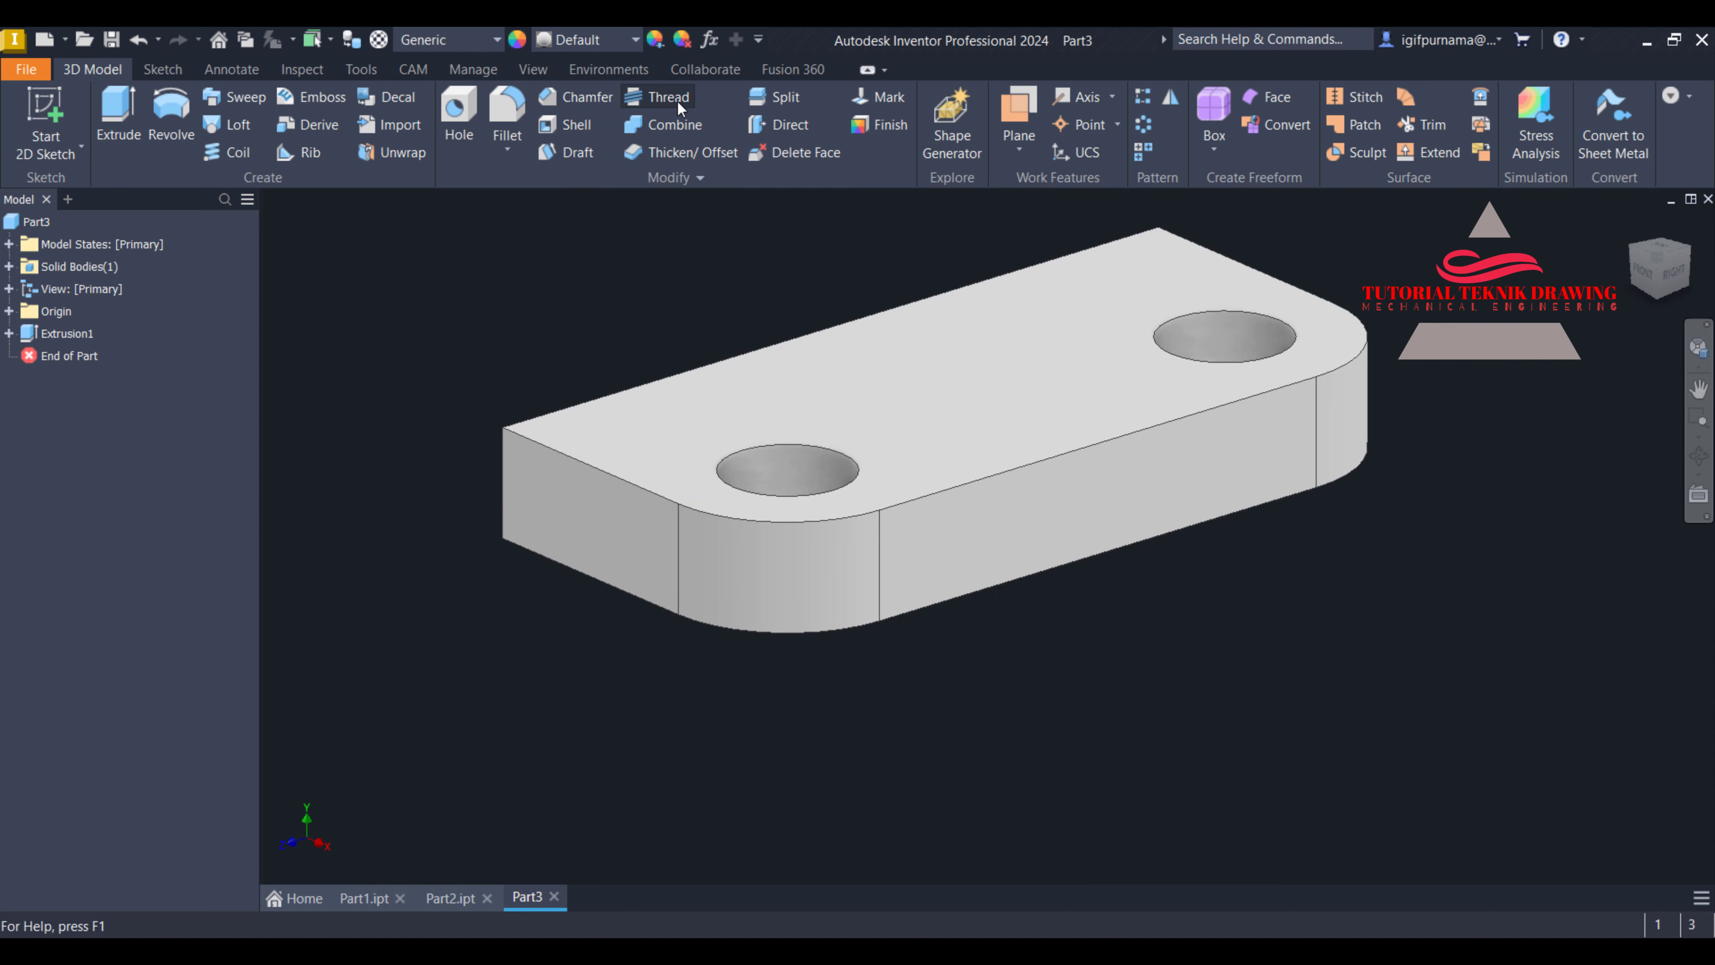
pyautogui.click(804, 476)
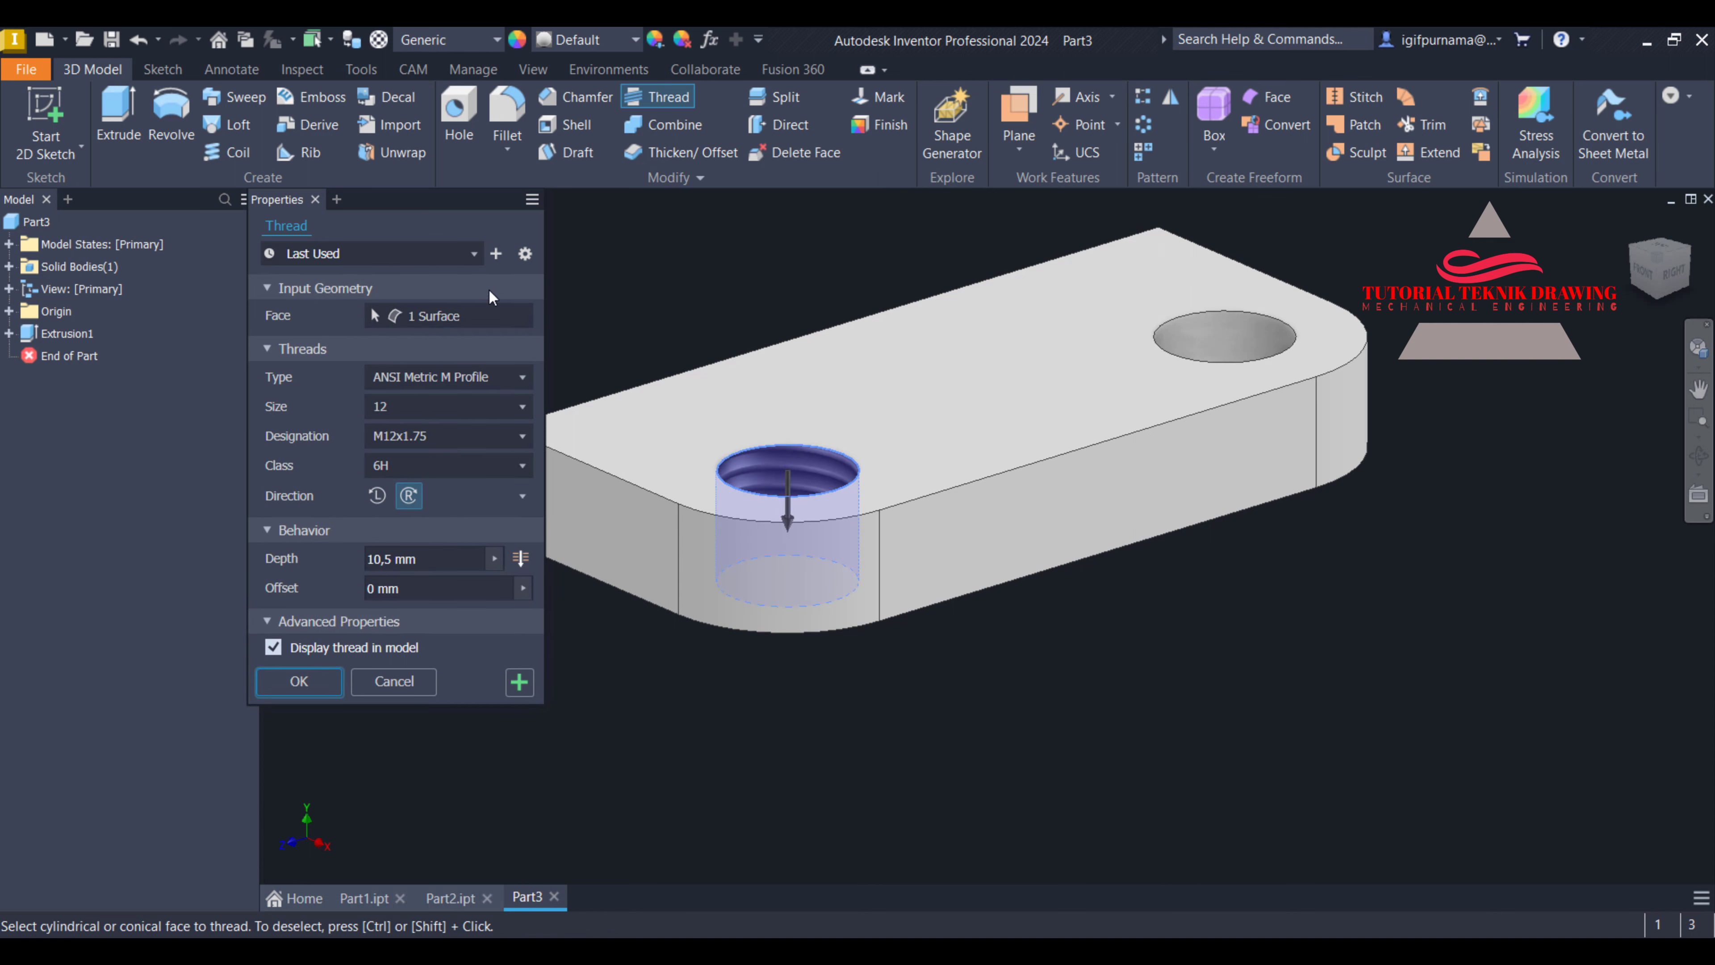
pyautogui.click(325, 288)
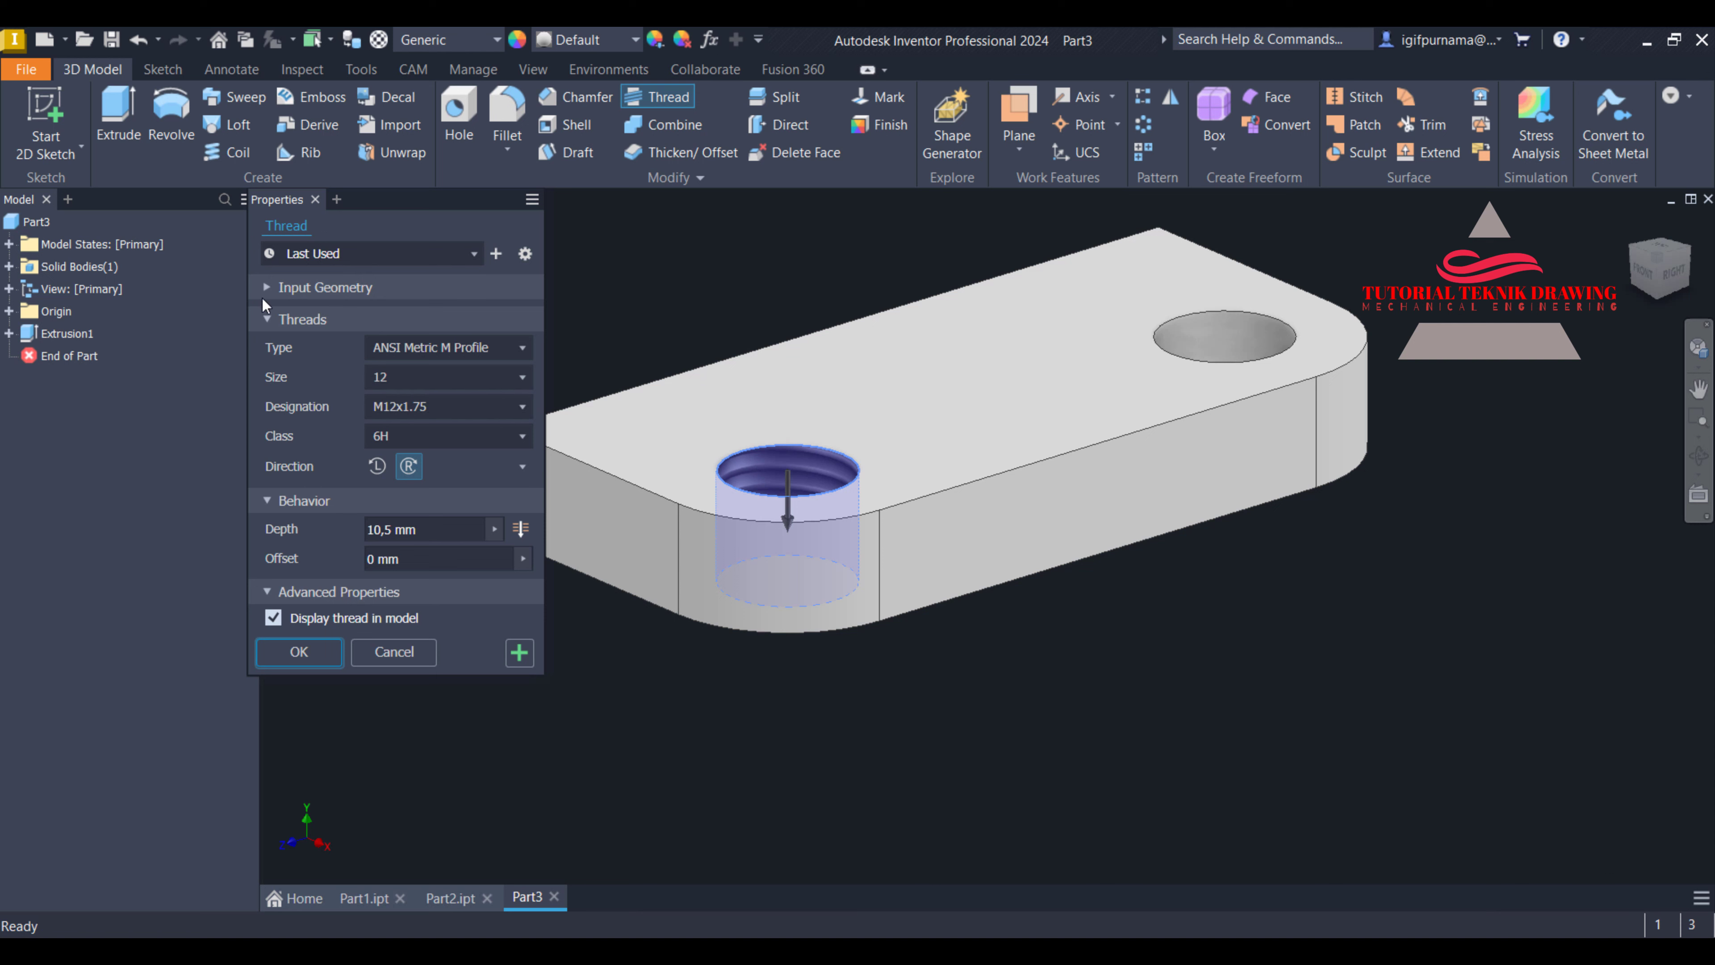
pyautogui.click(267, 288)
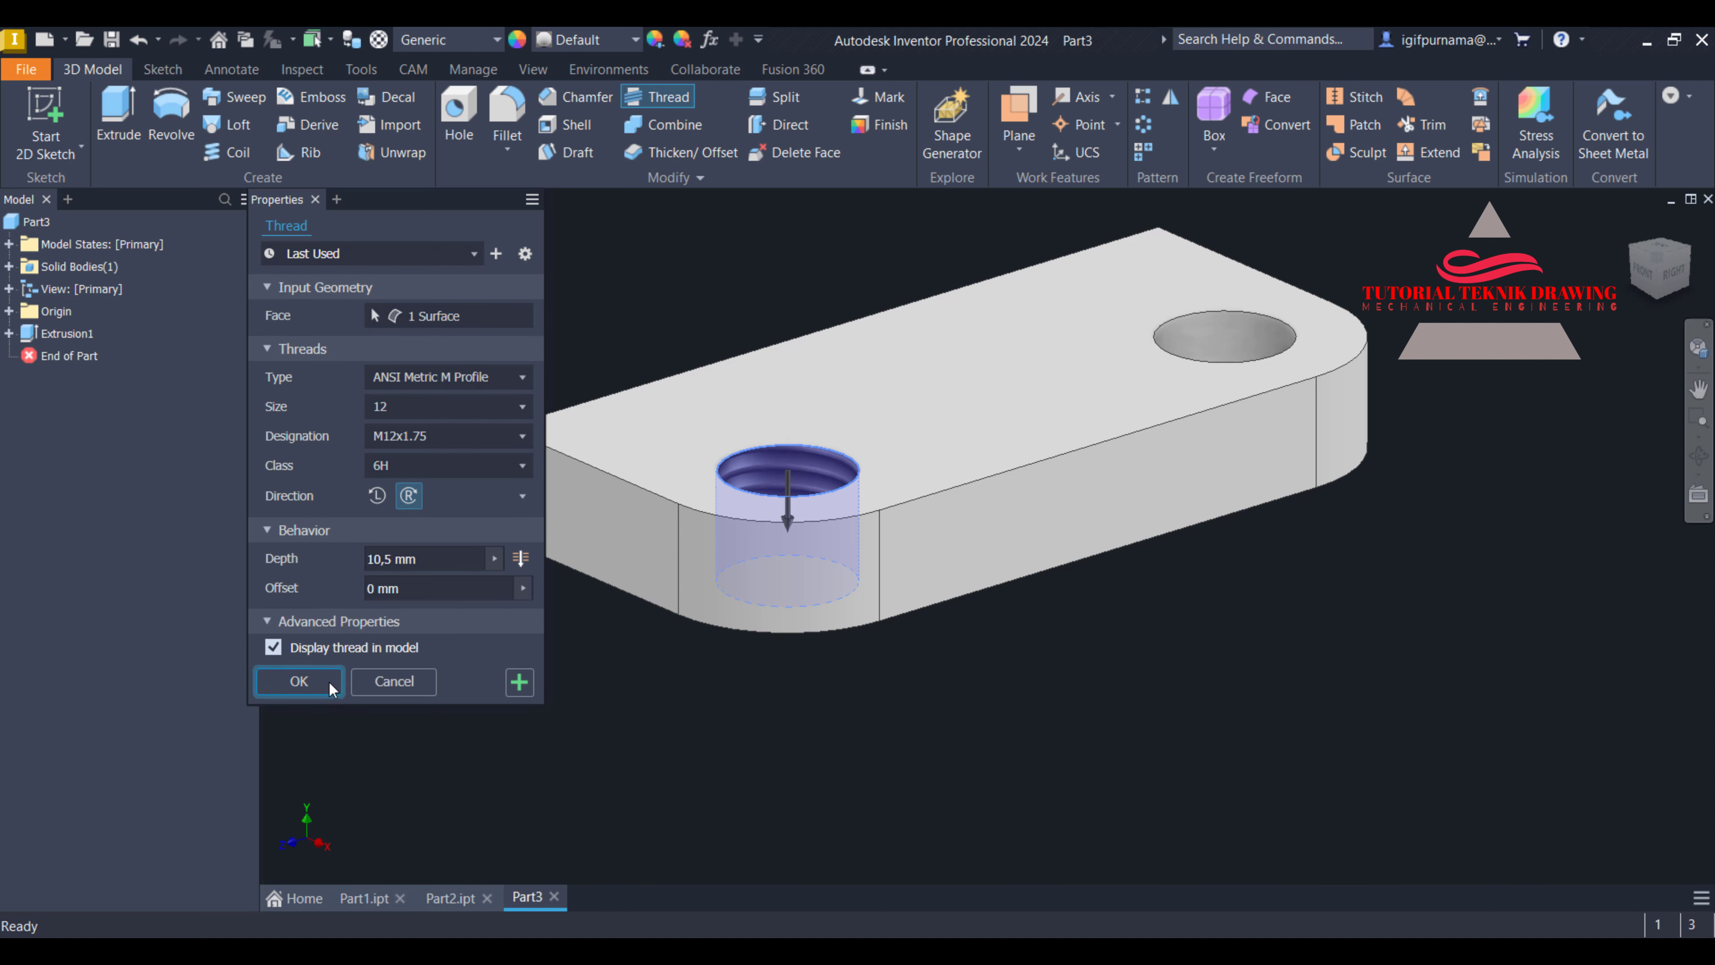
pyautogui.click(300, 681)
# Add the same M12x1.75 class 6H thread to the right hole of the base
pyautogui.click(648, 98)
pyautogui.click(1240, 353)
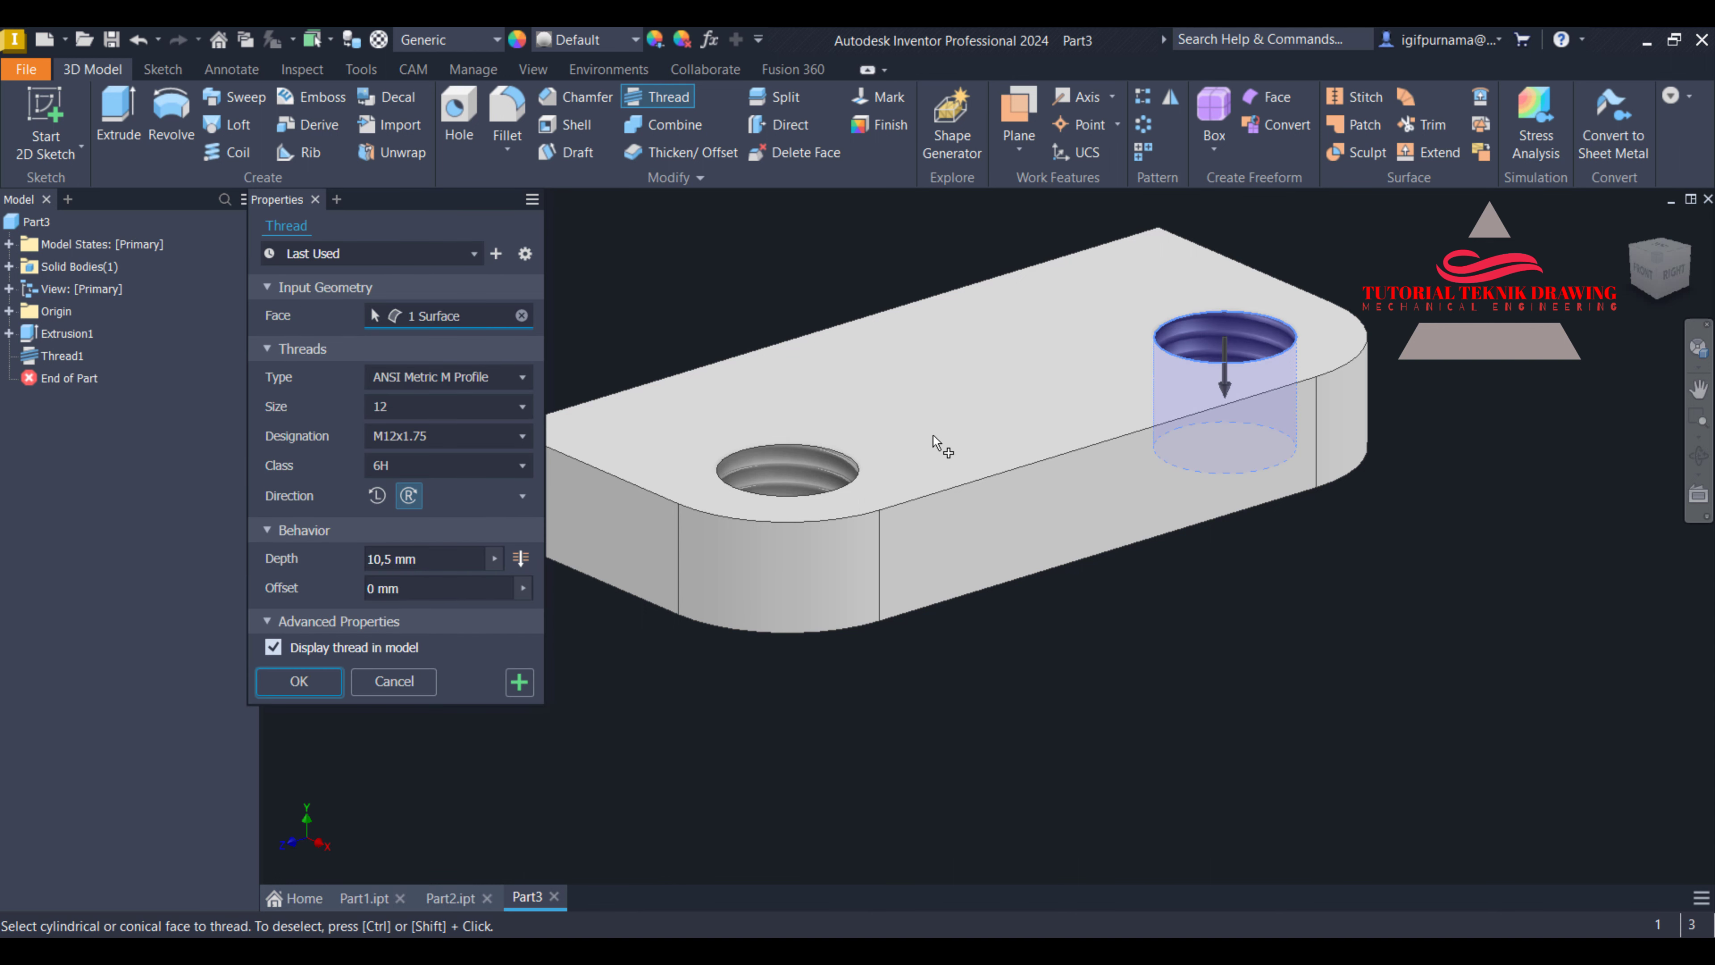
pyautogui.click(318, 673)
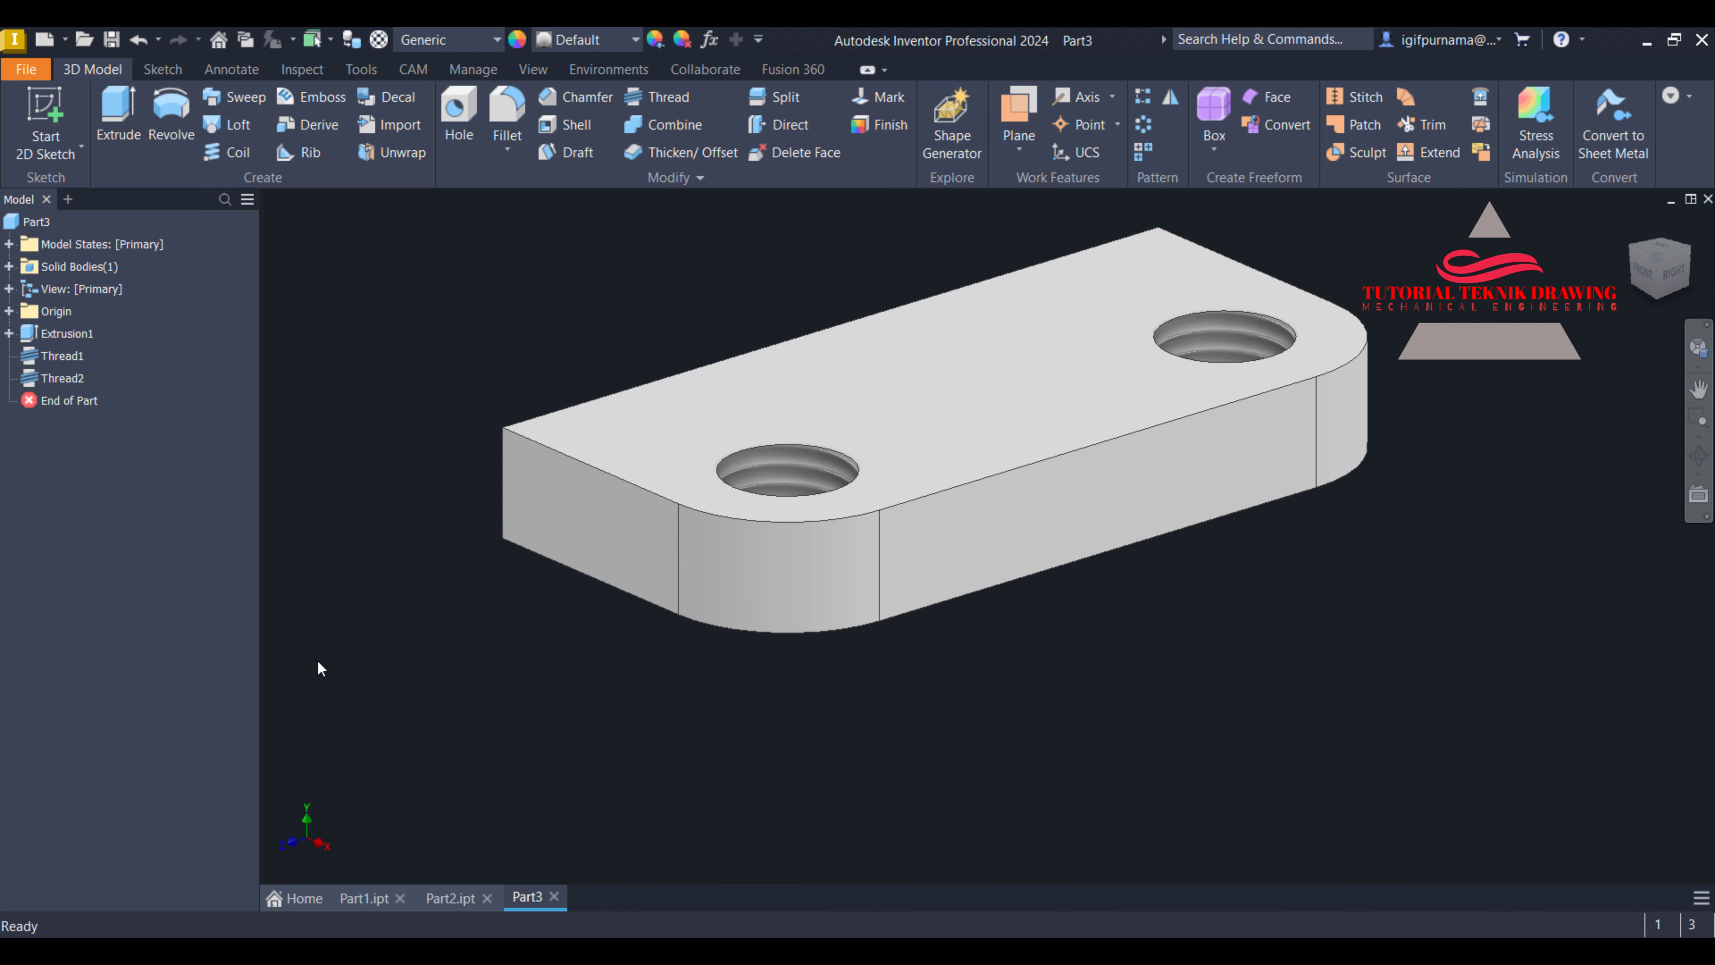
# Examine the bracket's side and front views in the reference drawing for the dimensions of the step along the base's rear edge
pyautogui.scroll(-3, 320, 668)
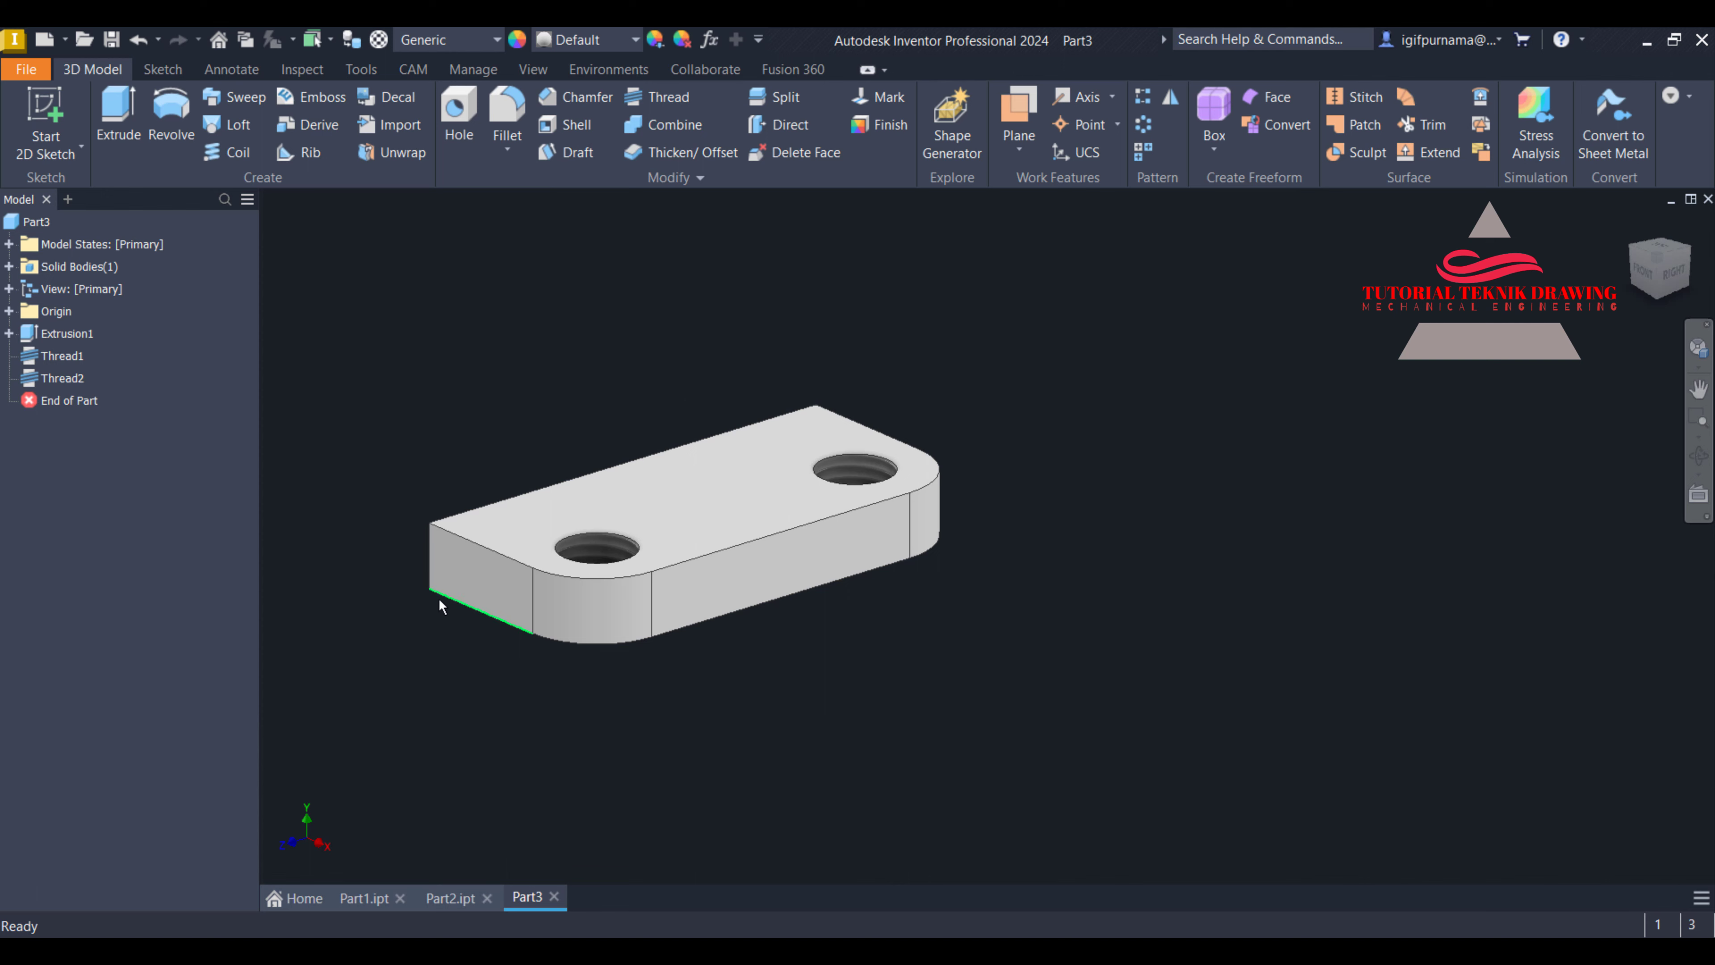
pyautogui.scroll(3, 439, 606)
pyautogui.hotkey('alt', 'Tab')
pyautogui.scroll(-2, 1146, 604)
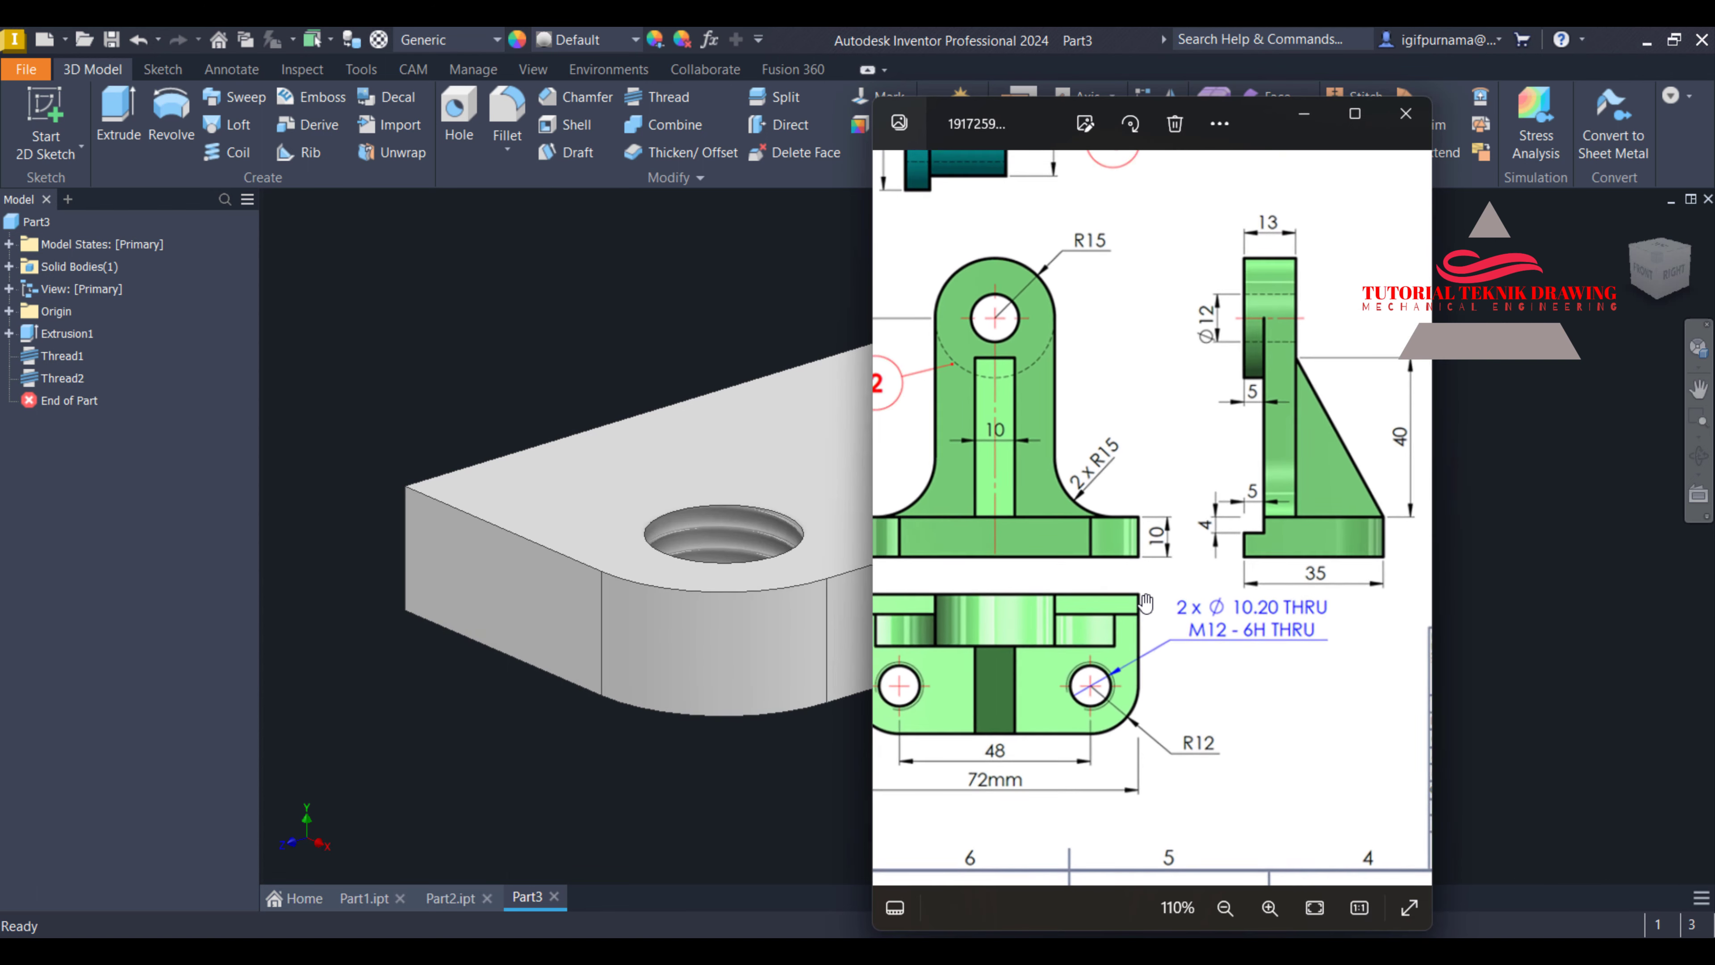
pyautogui.moveTo(1146, 604); pyautogui.dragTo(1127, 623)
pyautogui.scroll(3, 1268, 543)
pyautogui.scroll(1, 1268, 542)
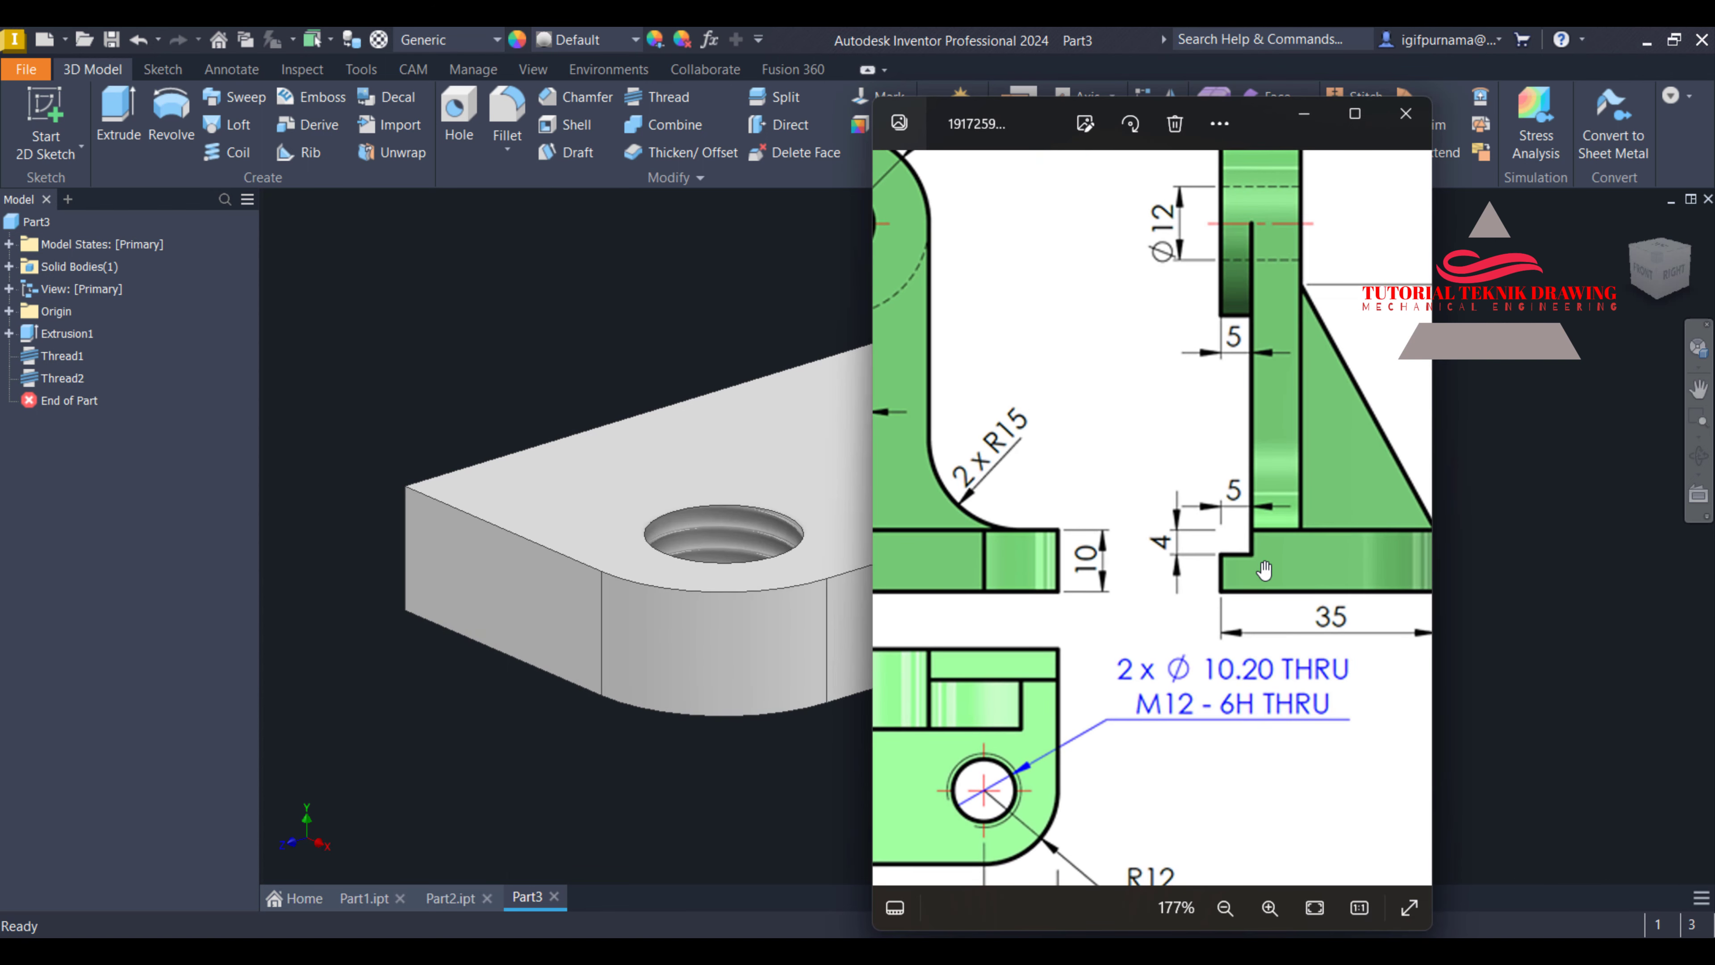
pyautogui.scroll(-6, 1264, 562)
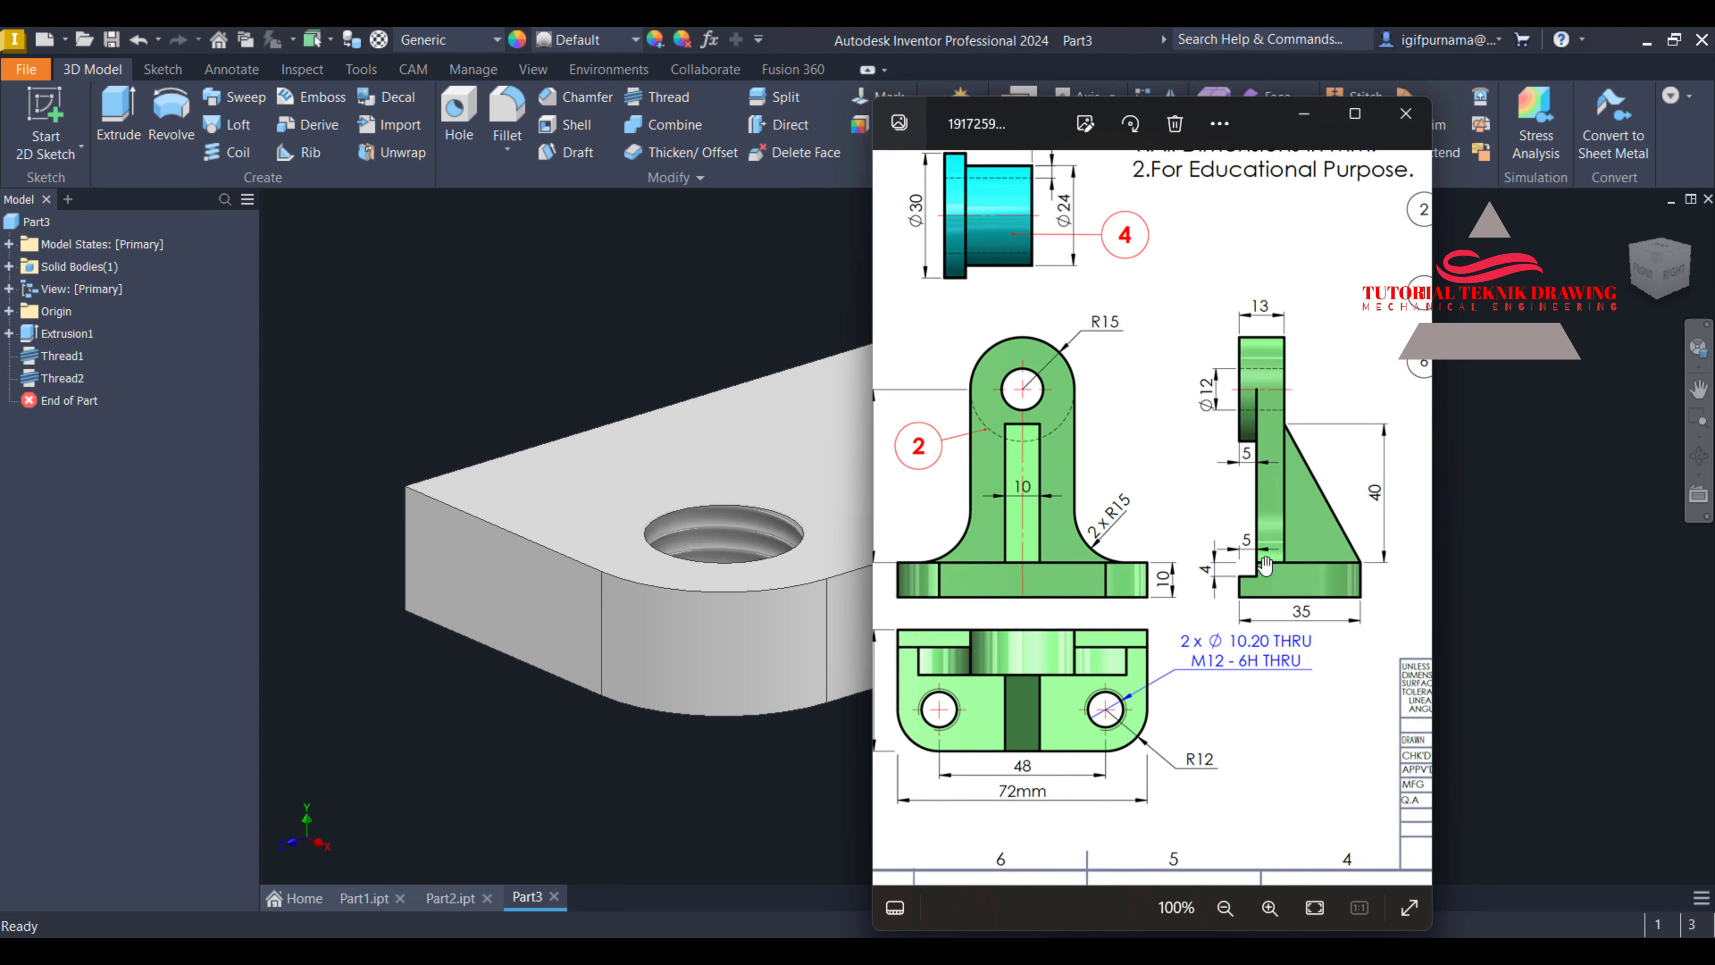
pyautogui.scroll(2, 1291, 649)
pyautogui.hotkey('alt', 'Tab')
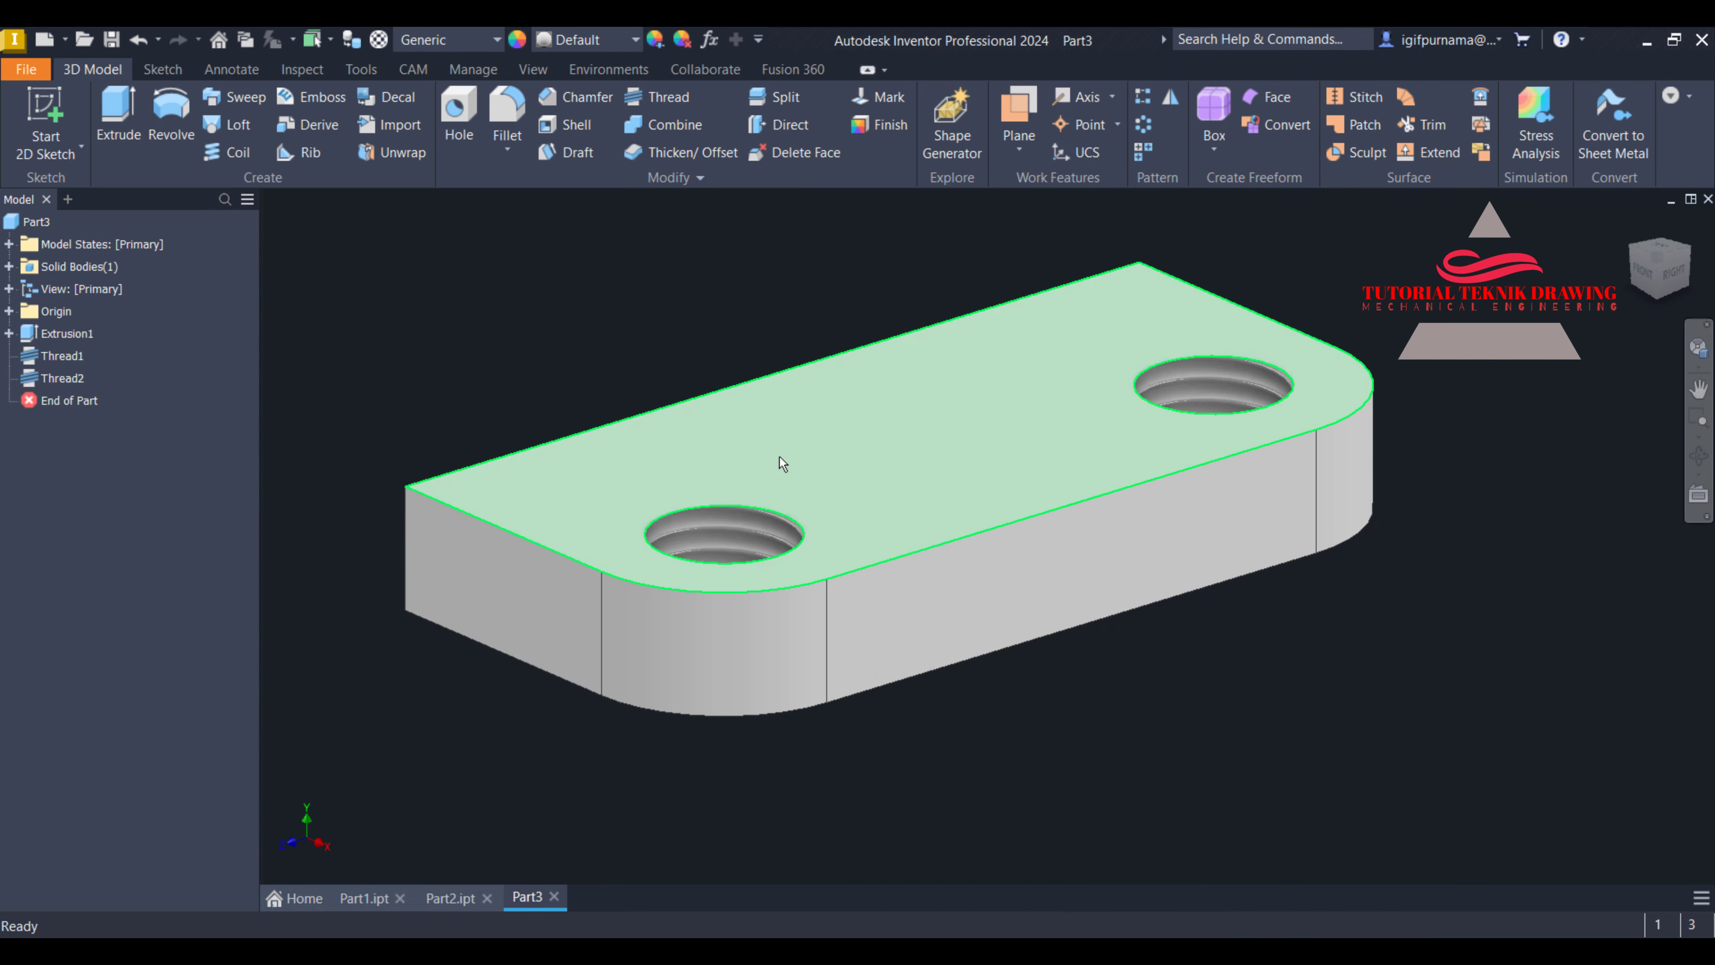
# Start a sketch on the base's top face and draw a narrow two-point rectangle along the full length of its straight rear edge
pyautogui.click(844, 459)
pyautogui.press('s')
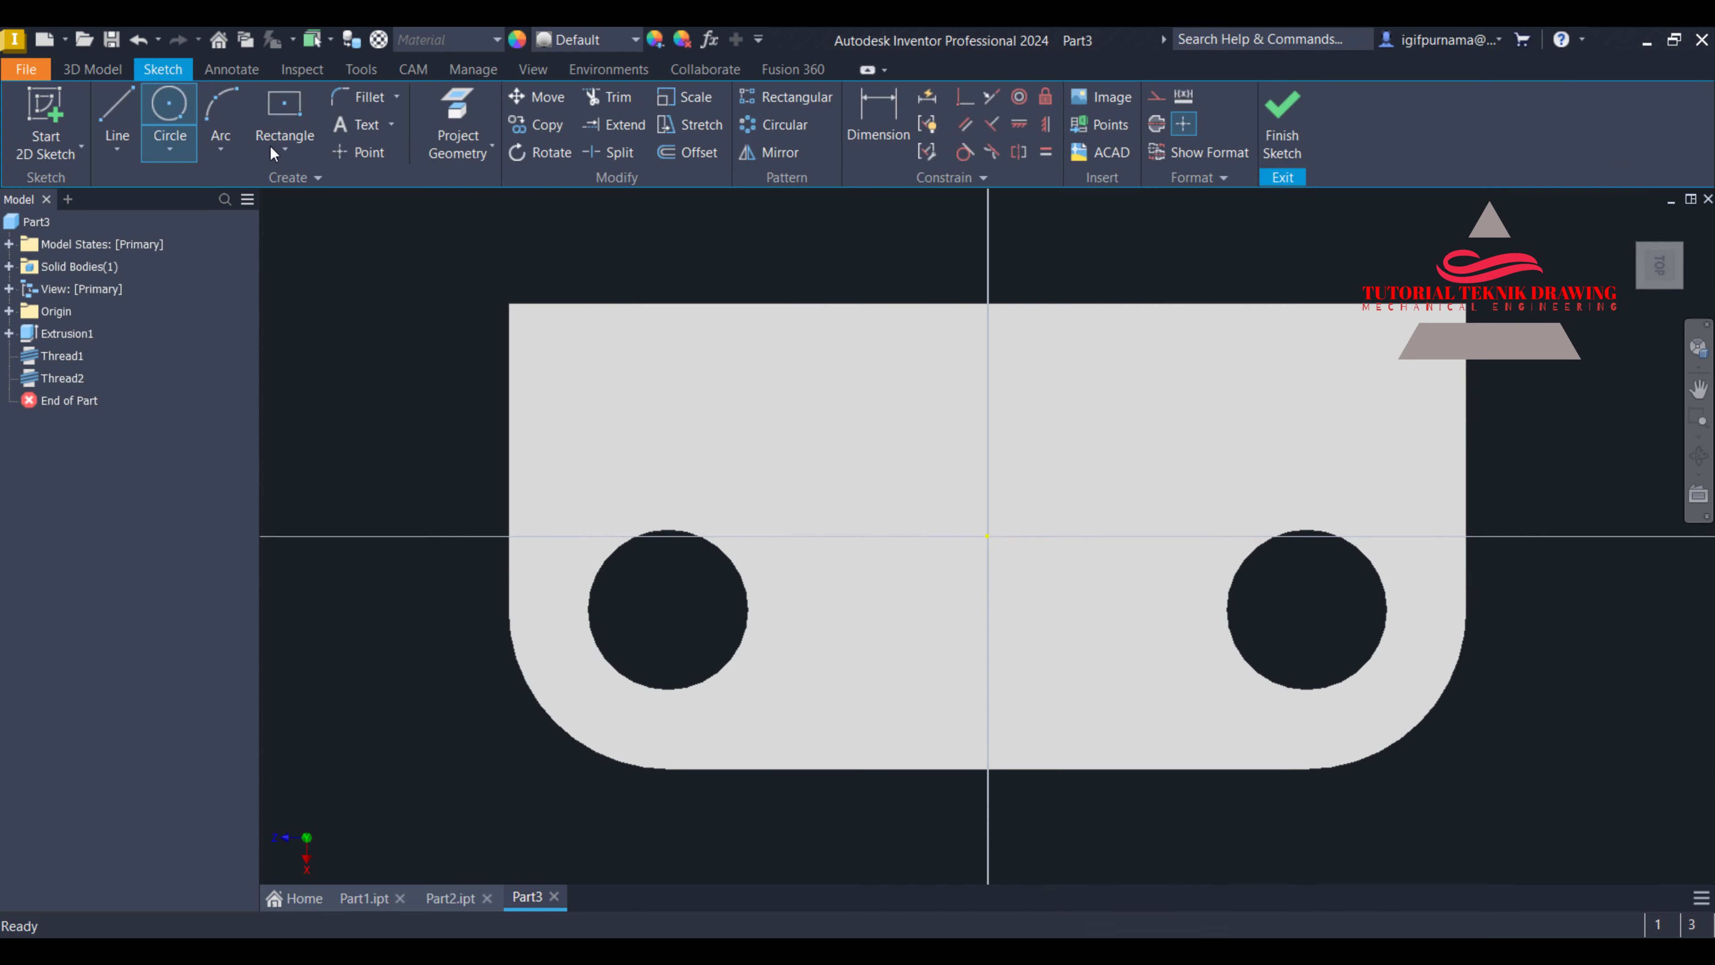
pyautogui.click(308, 162)
pyautogui.click(307, 196)
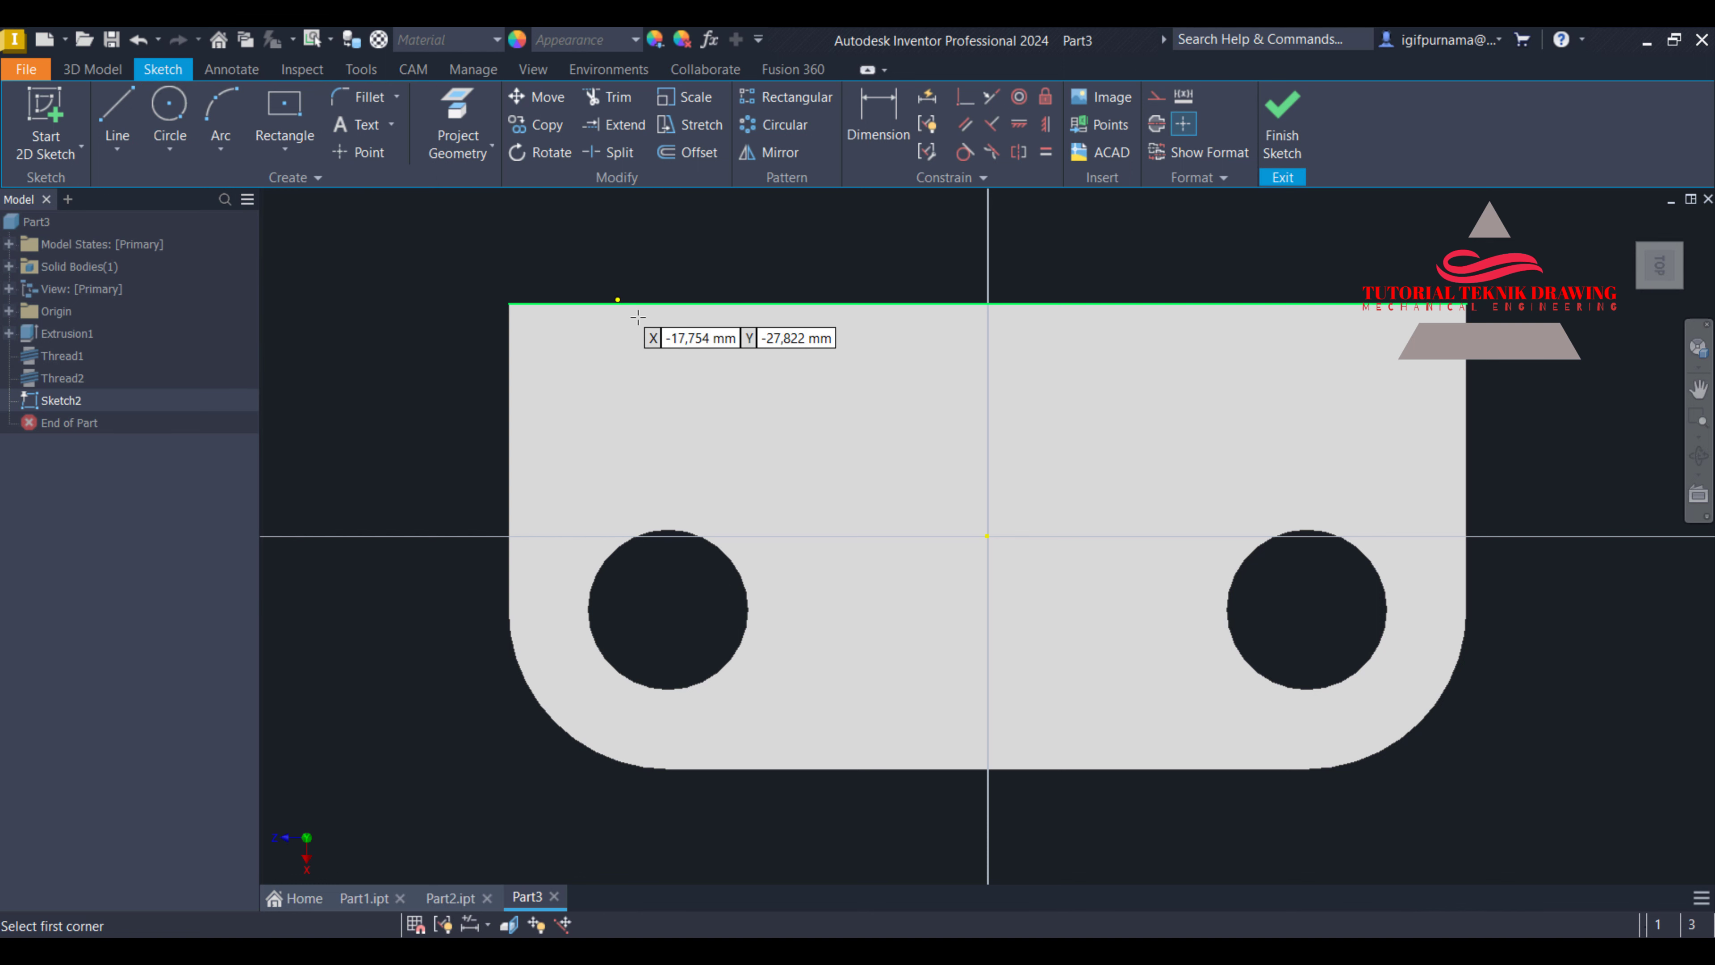
pyautogui.click(509, 303)
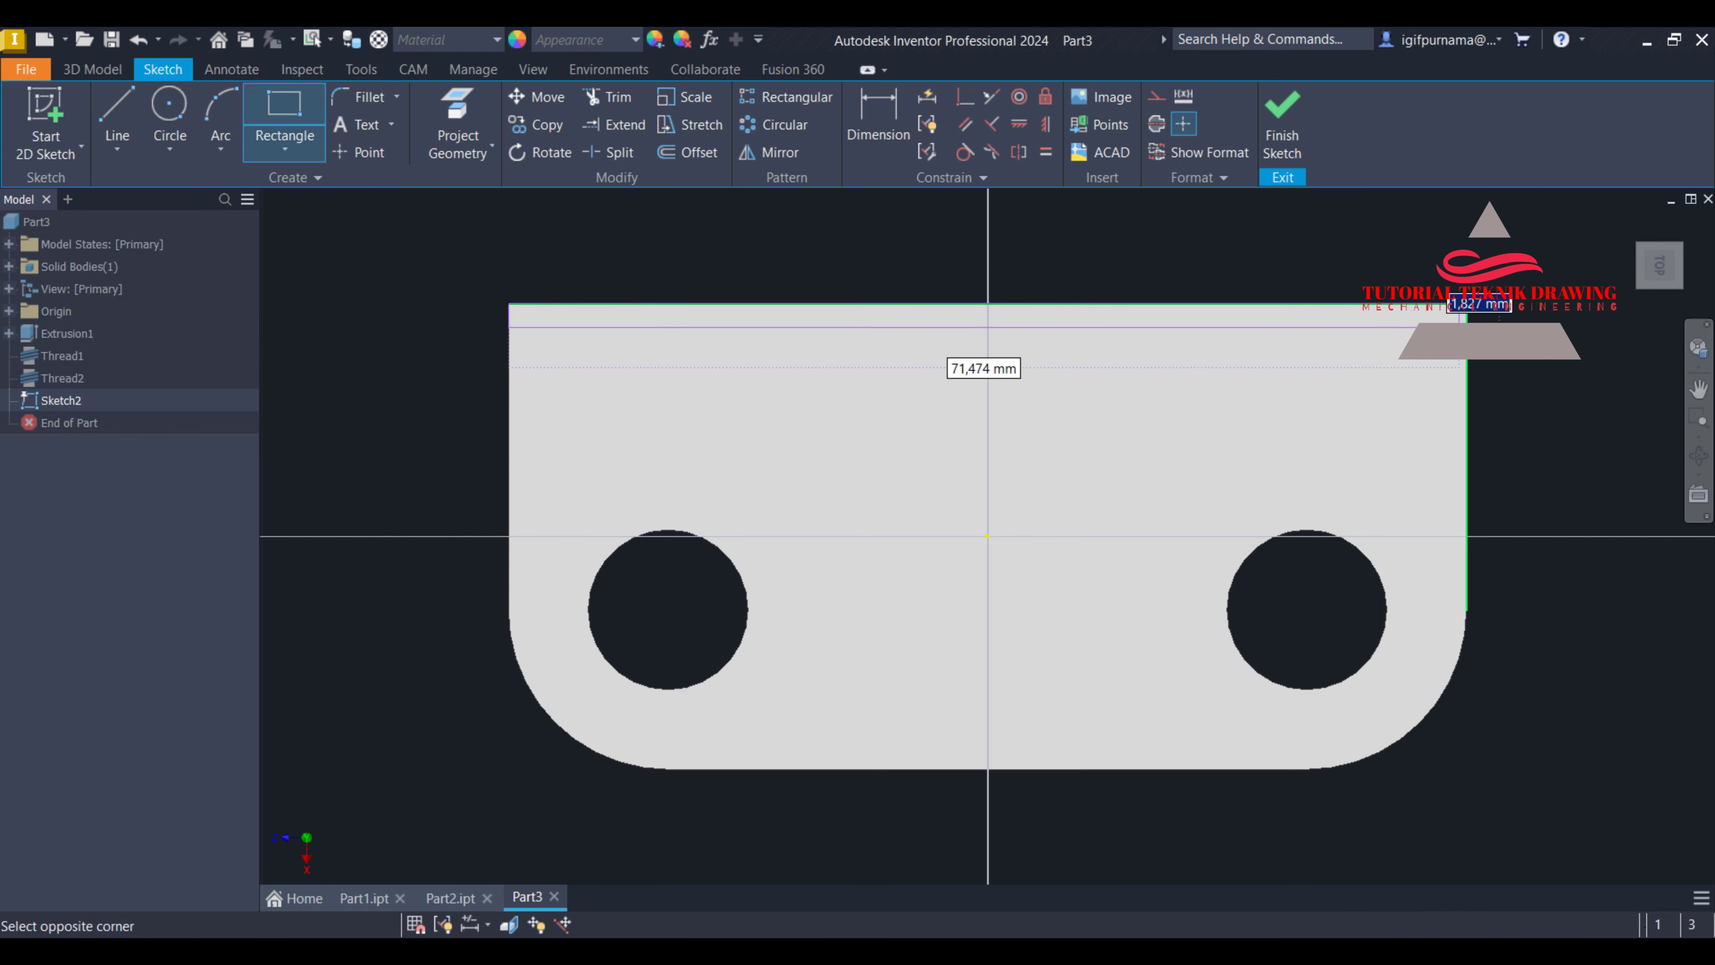
pyautogui.click(1466, 348)
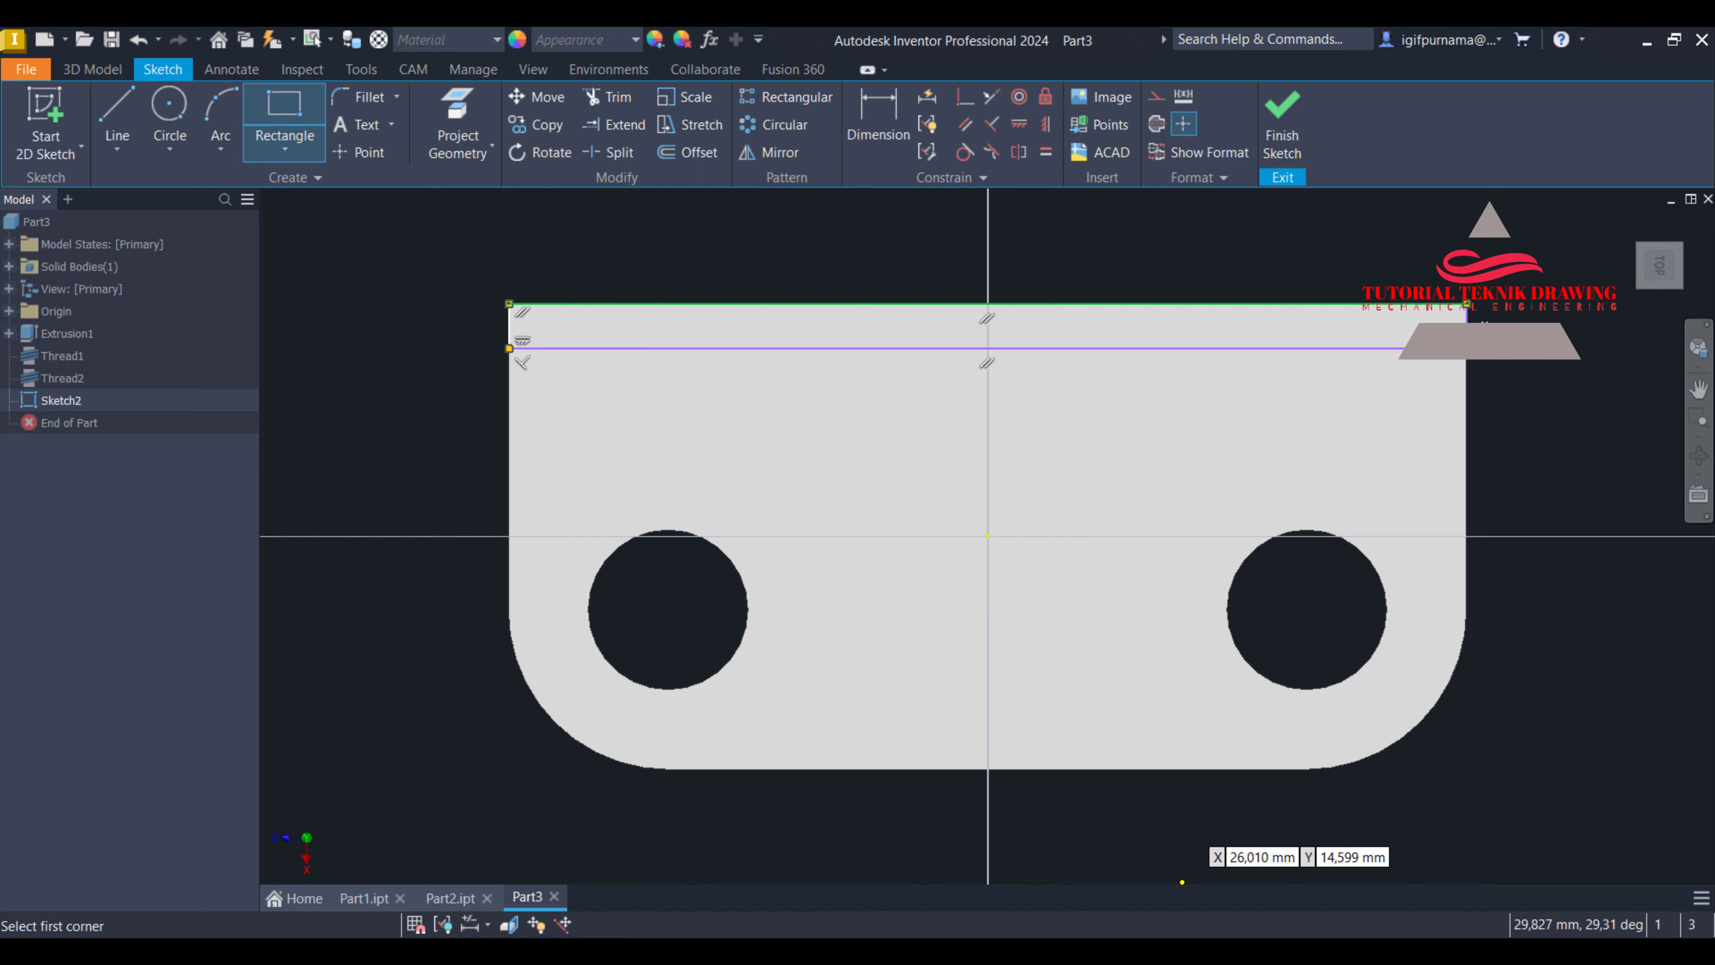
# Check the rear step's size in the reference drawing and dimension the rectangle's width to 5 mm
pyautogui.hotkey('alt', 'Tab')
pyautogui.scroll(4, 1195, 739)
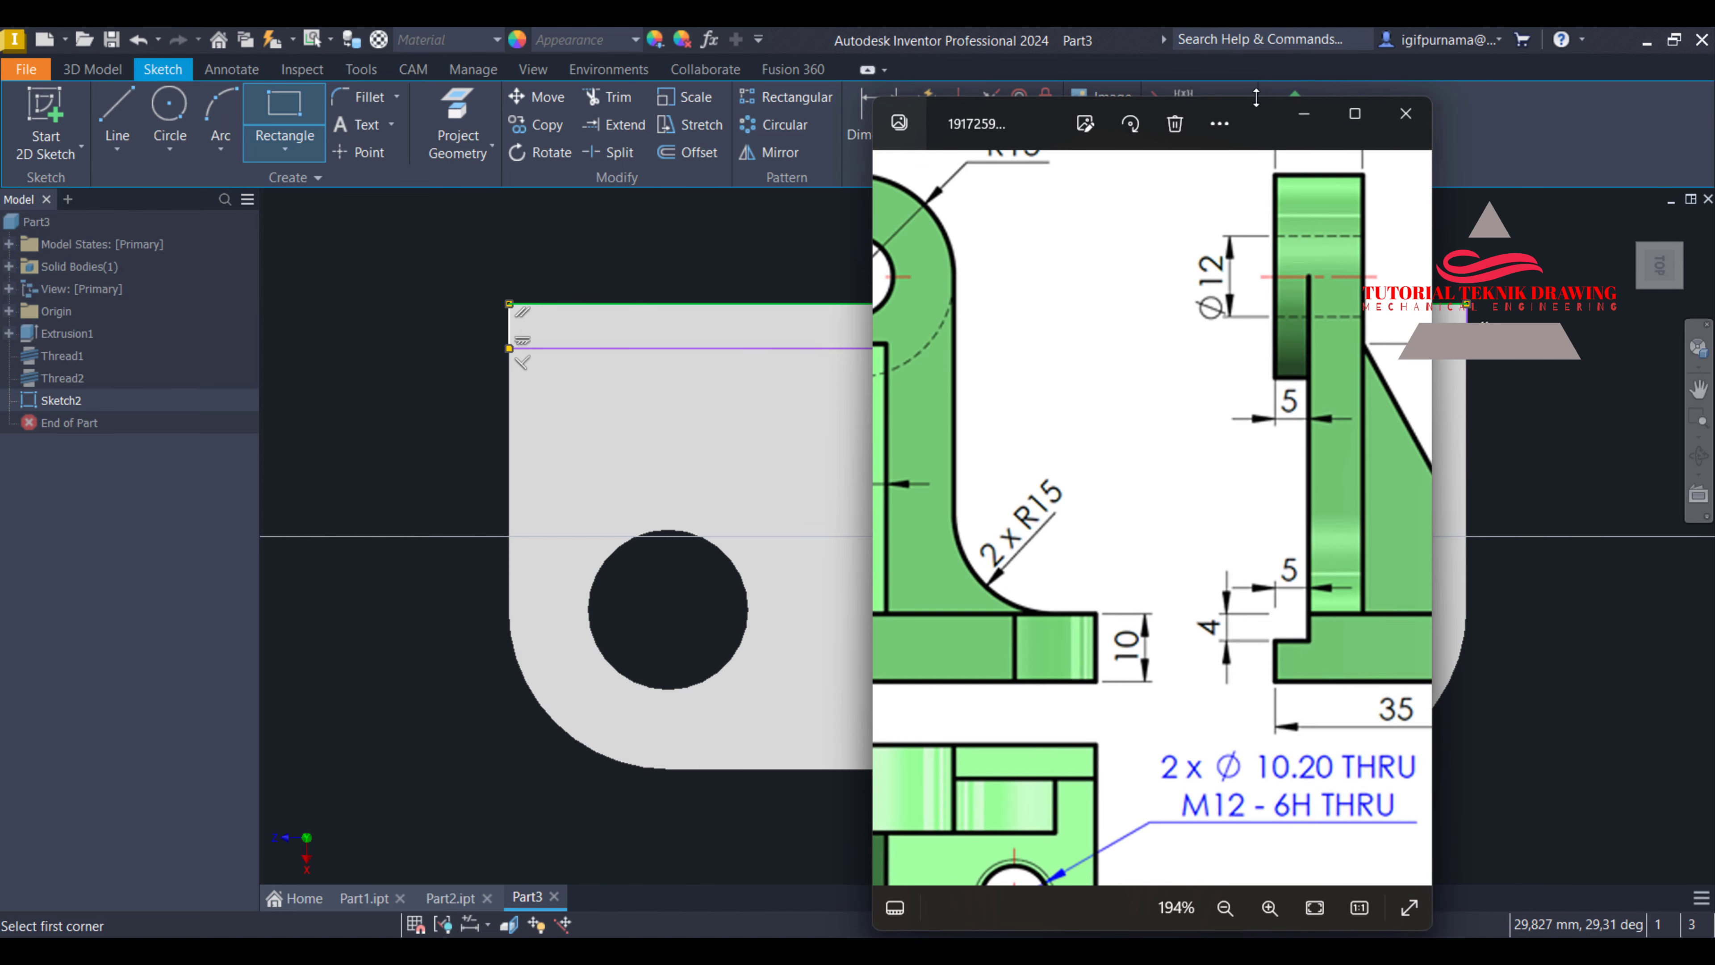
pyautogui.click(1303, 113)
pyautogui.click(877, 119)
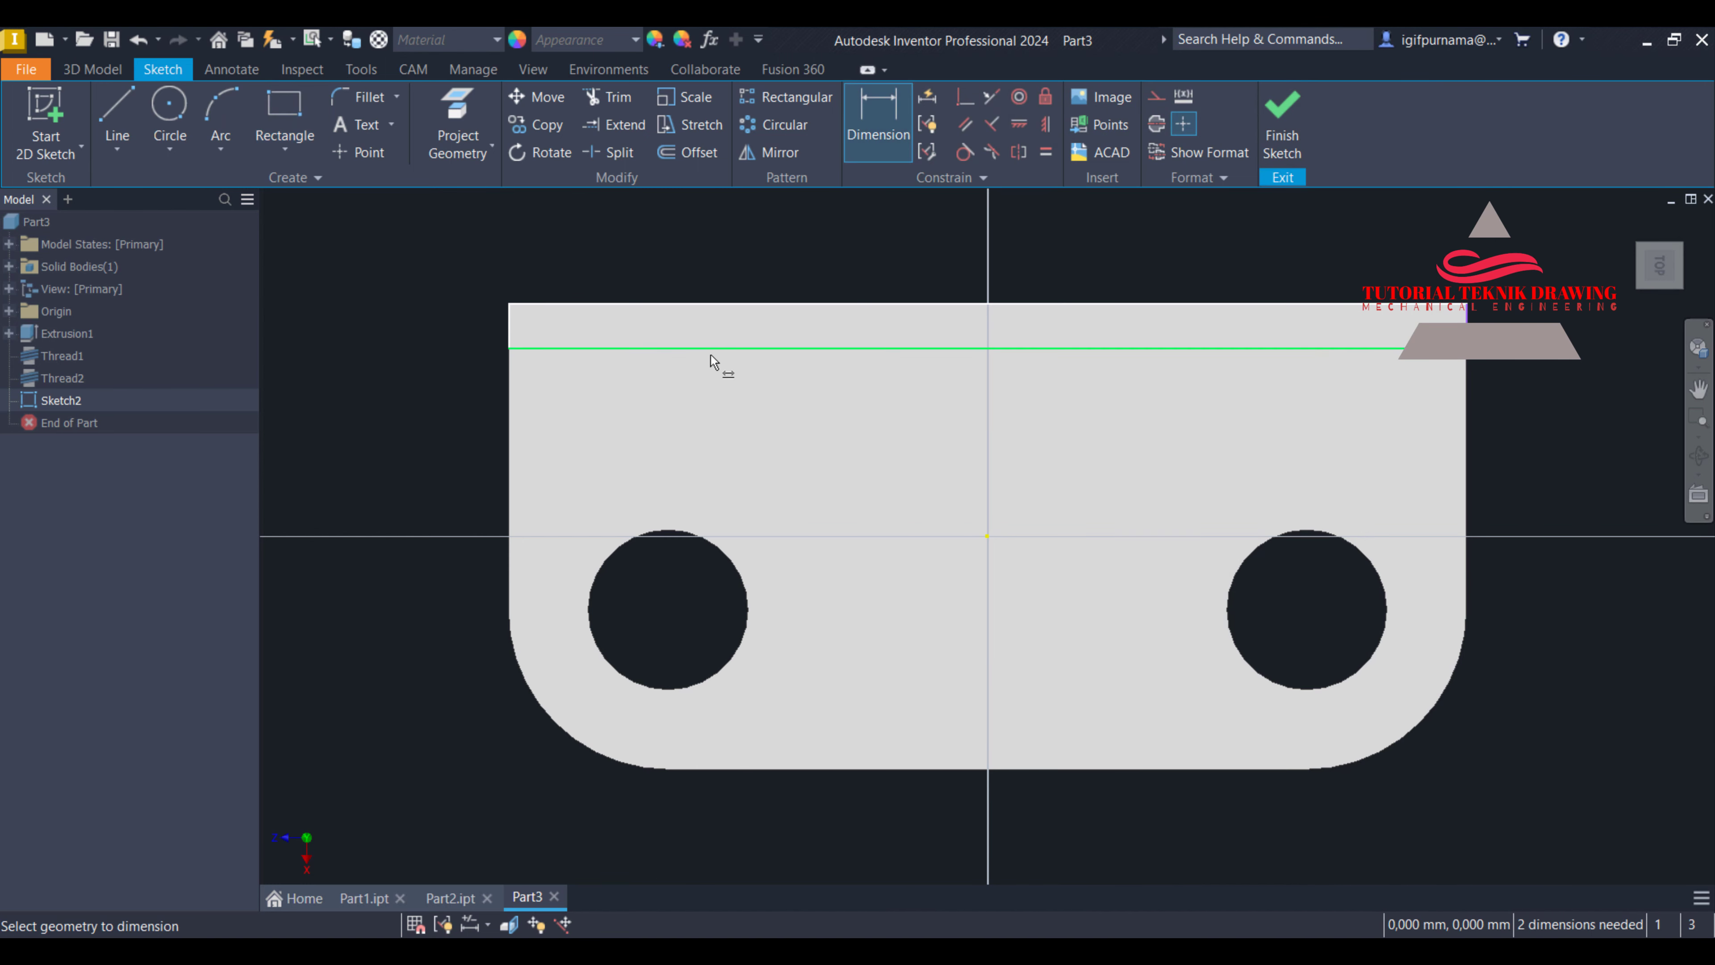
pyautogui.click(668, 305)
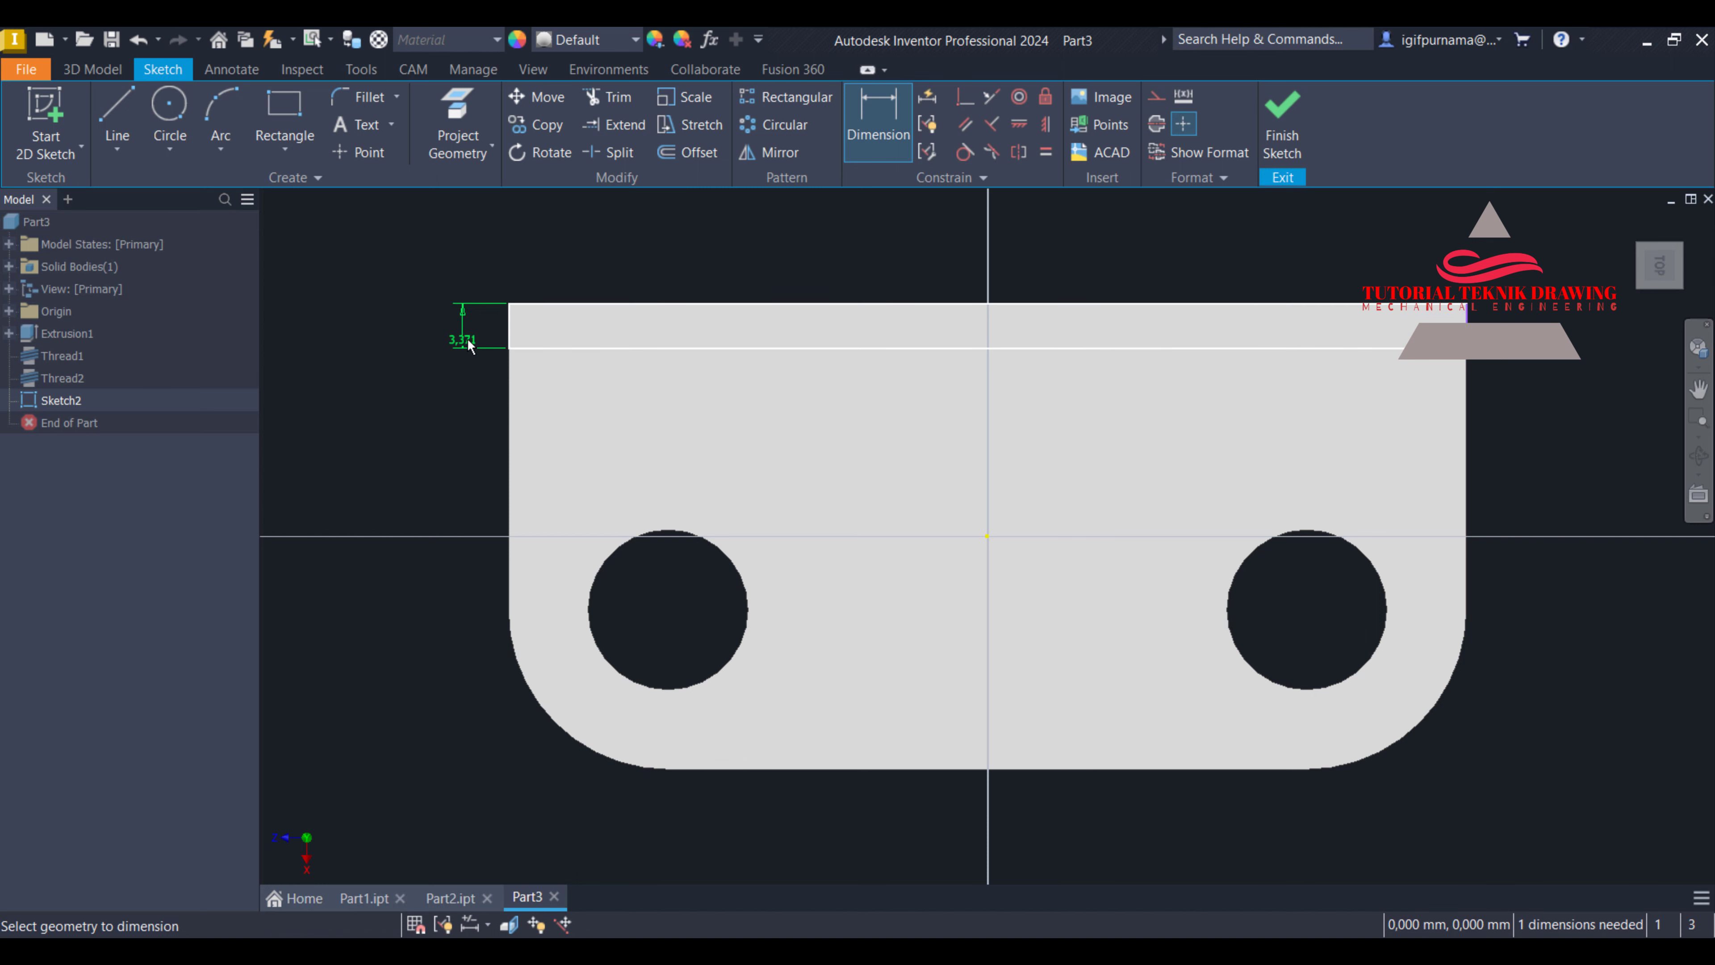
pyautogui.click(467, 336)
pyautogui.write('3')
pyautogui.press('Return')
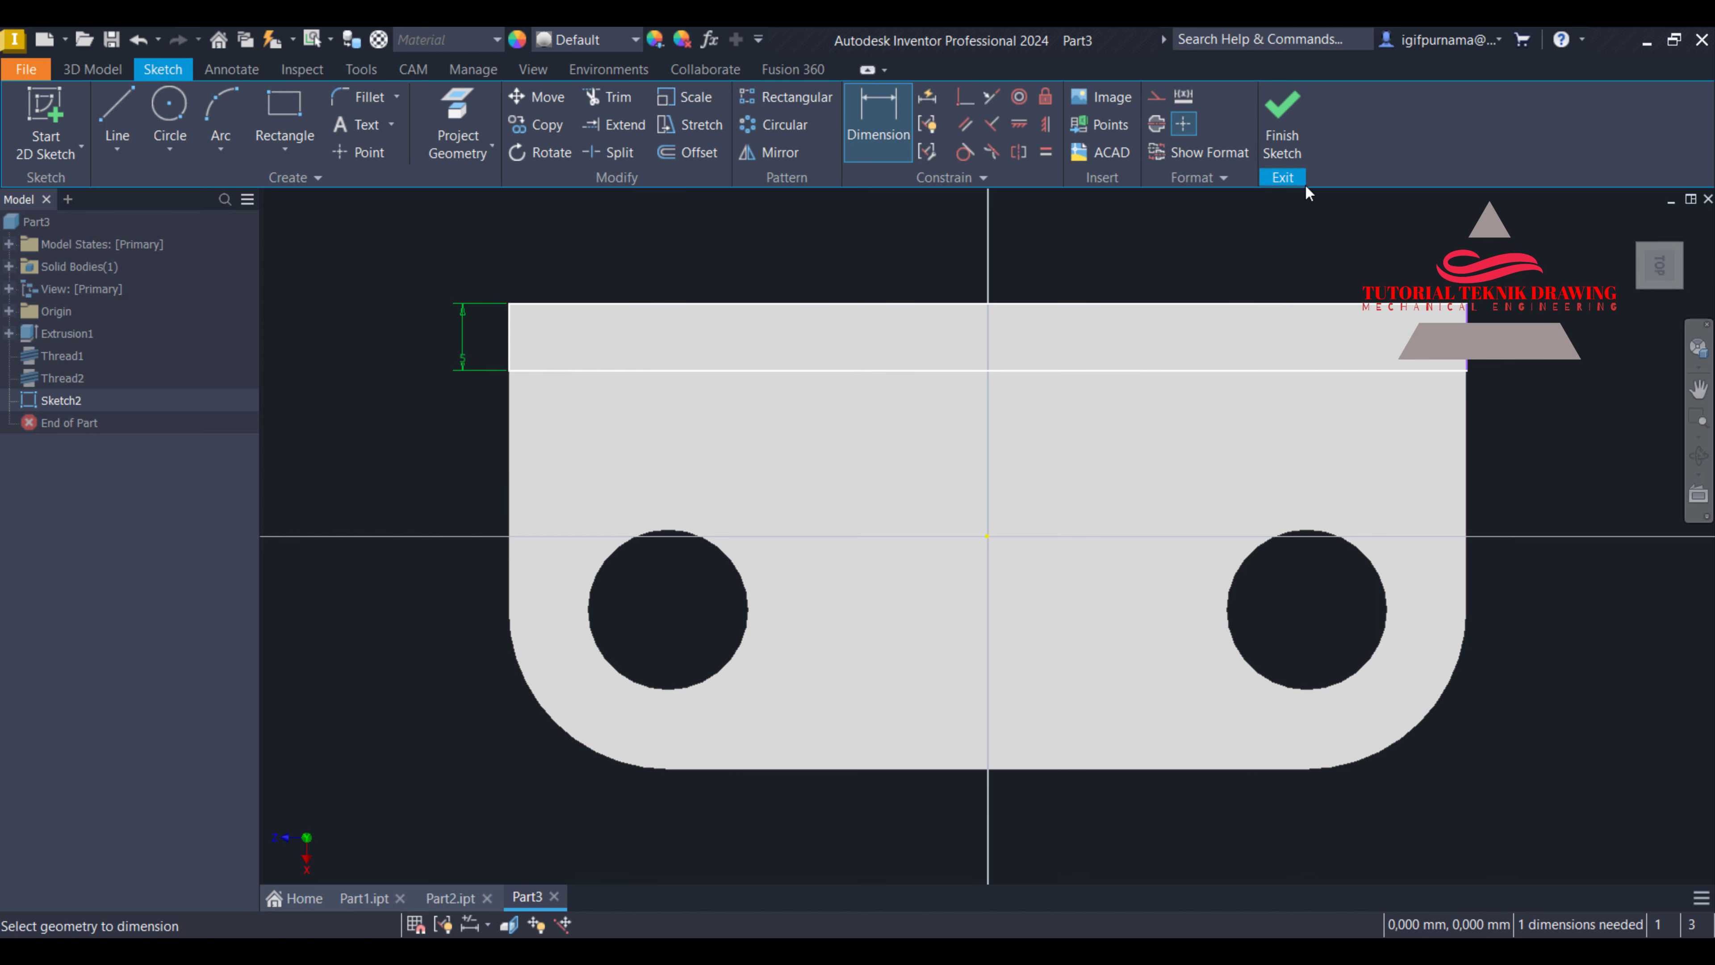
# Finish the sketch and cut-extrude the rectangle 4 mm down into the base to form the rear step
pyautogui.click(1281, 118)
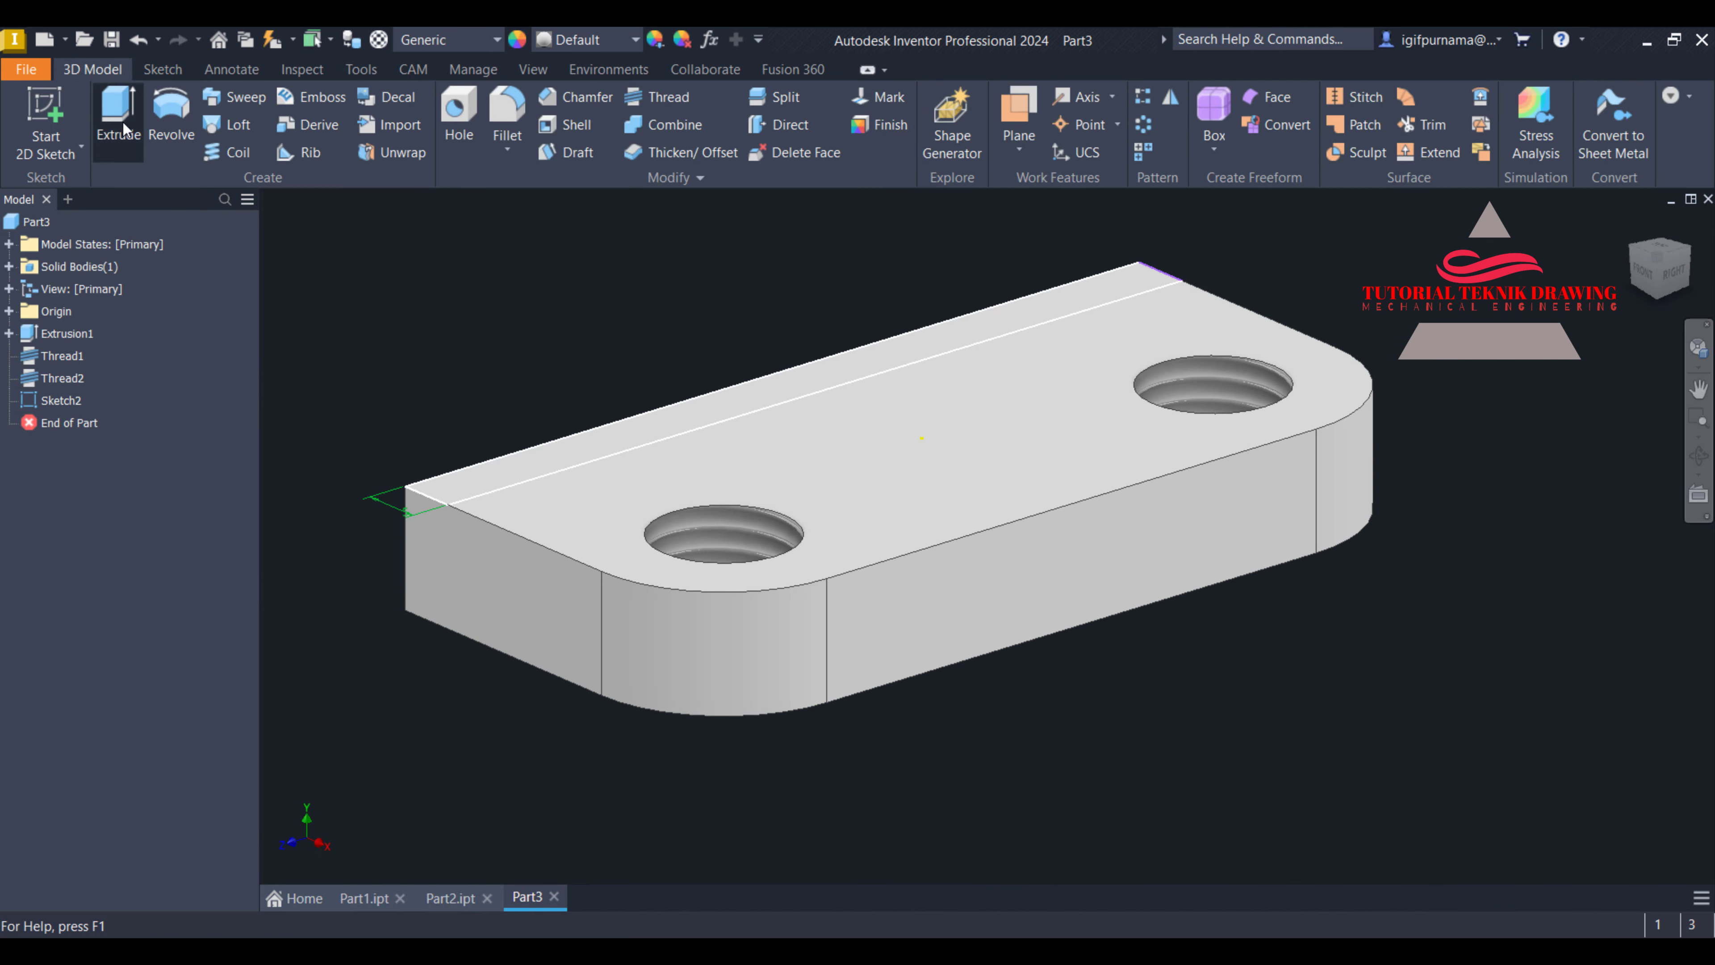
pyautogui.click(118, 122)
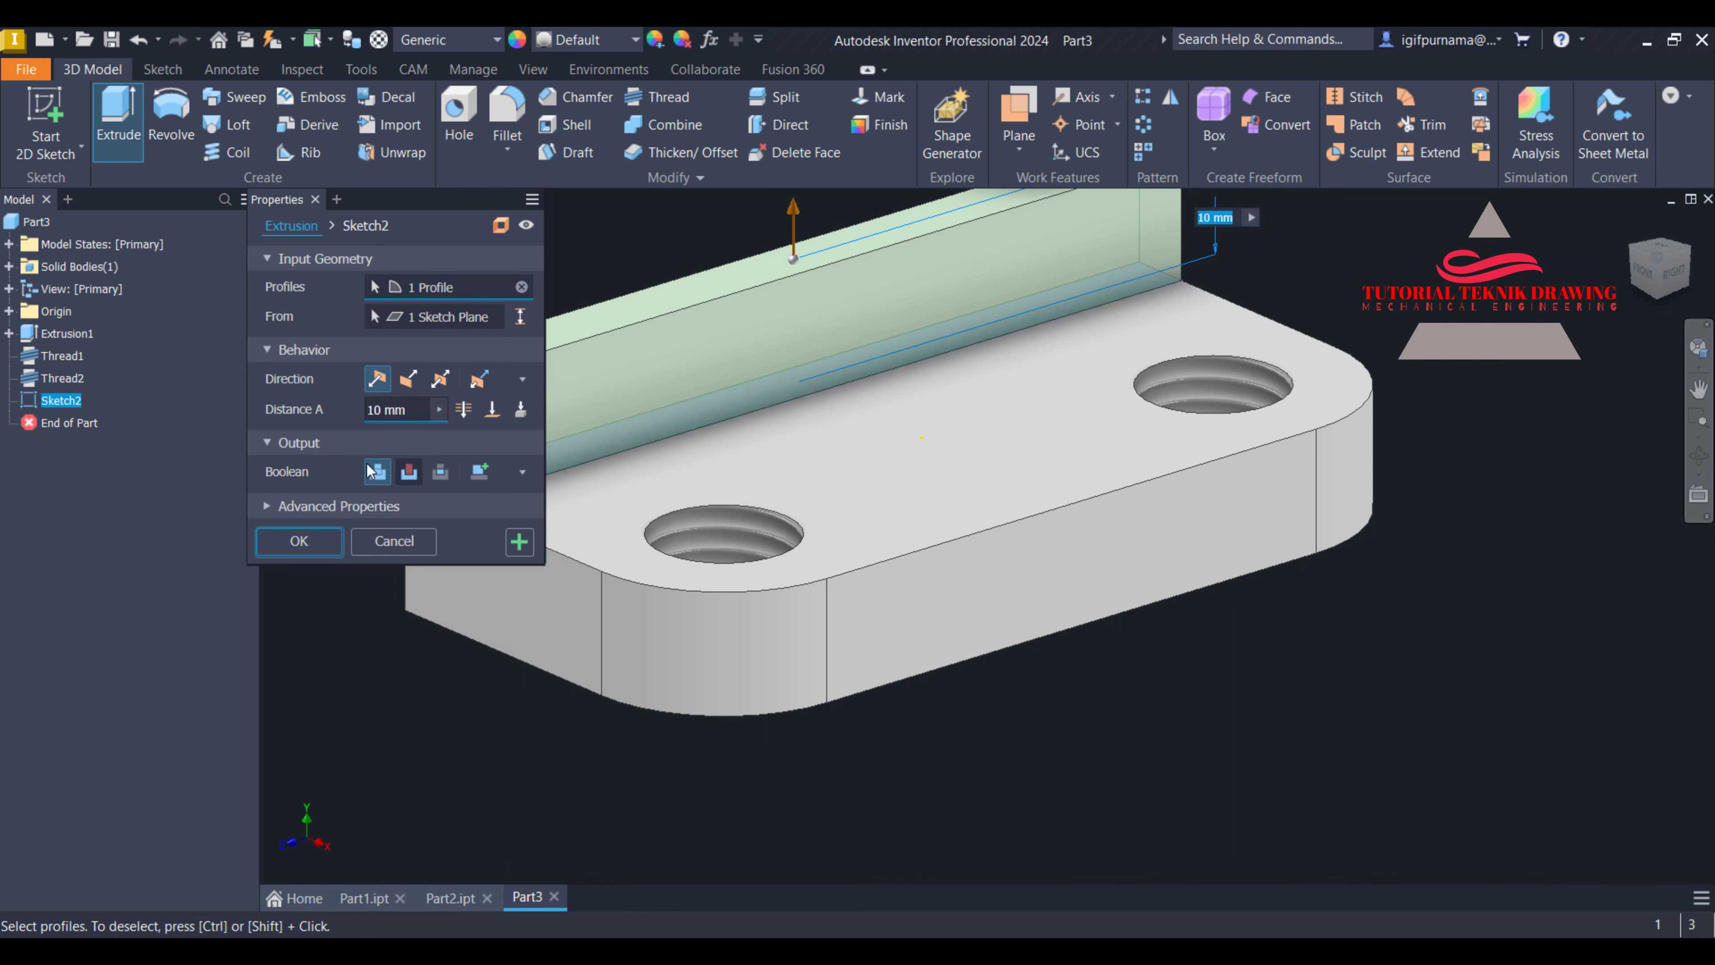
pyautogui.click(409, 472)
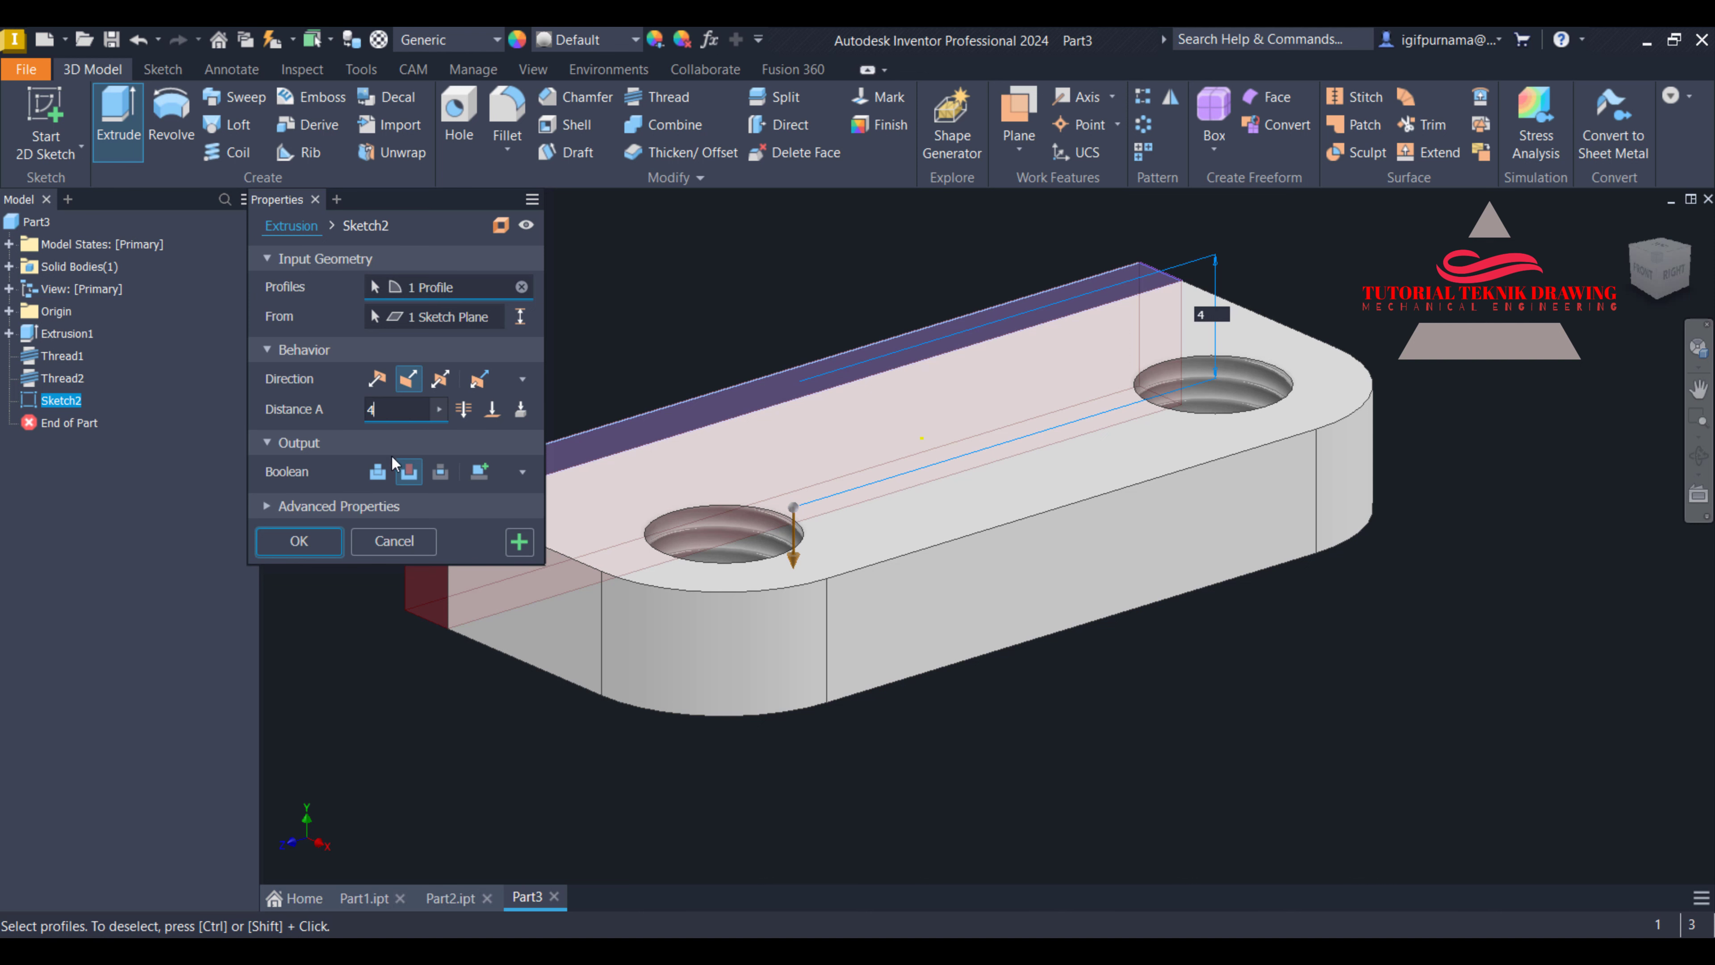
pyautogui.click(309, 530)
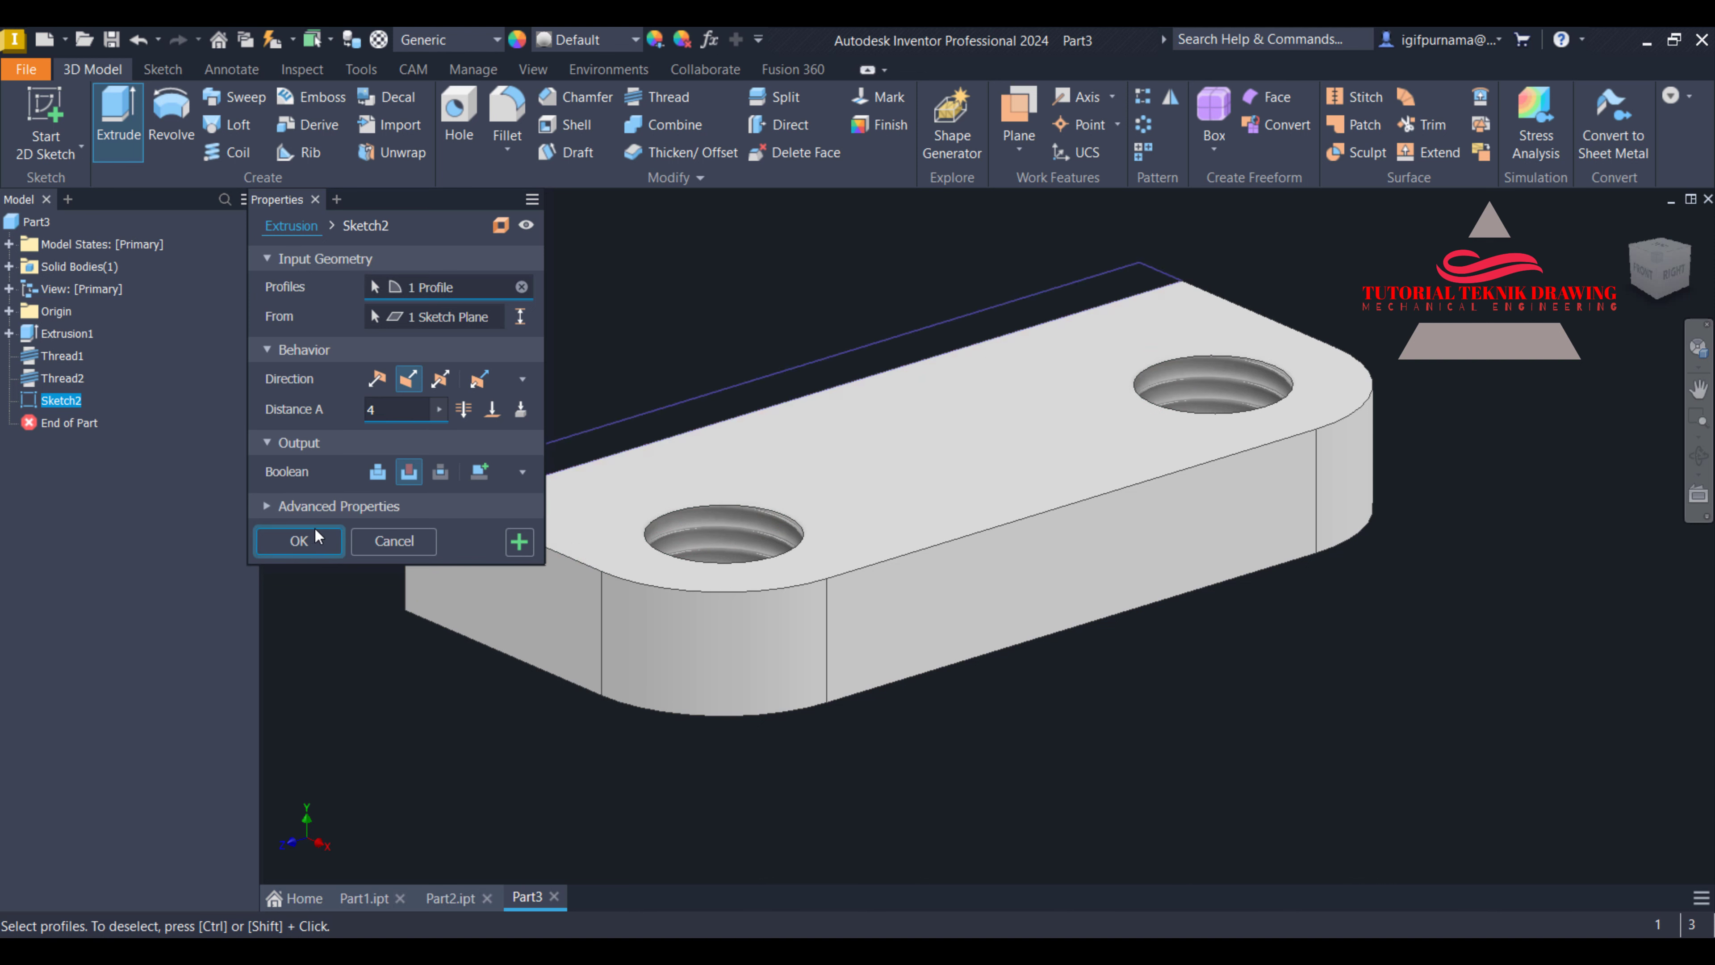
pyautogui.click(1632, 231)
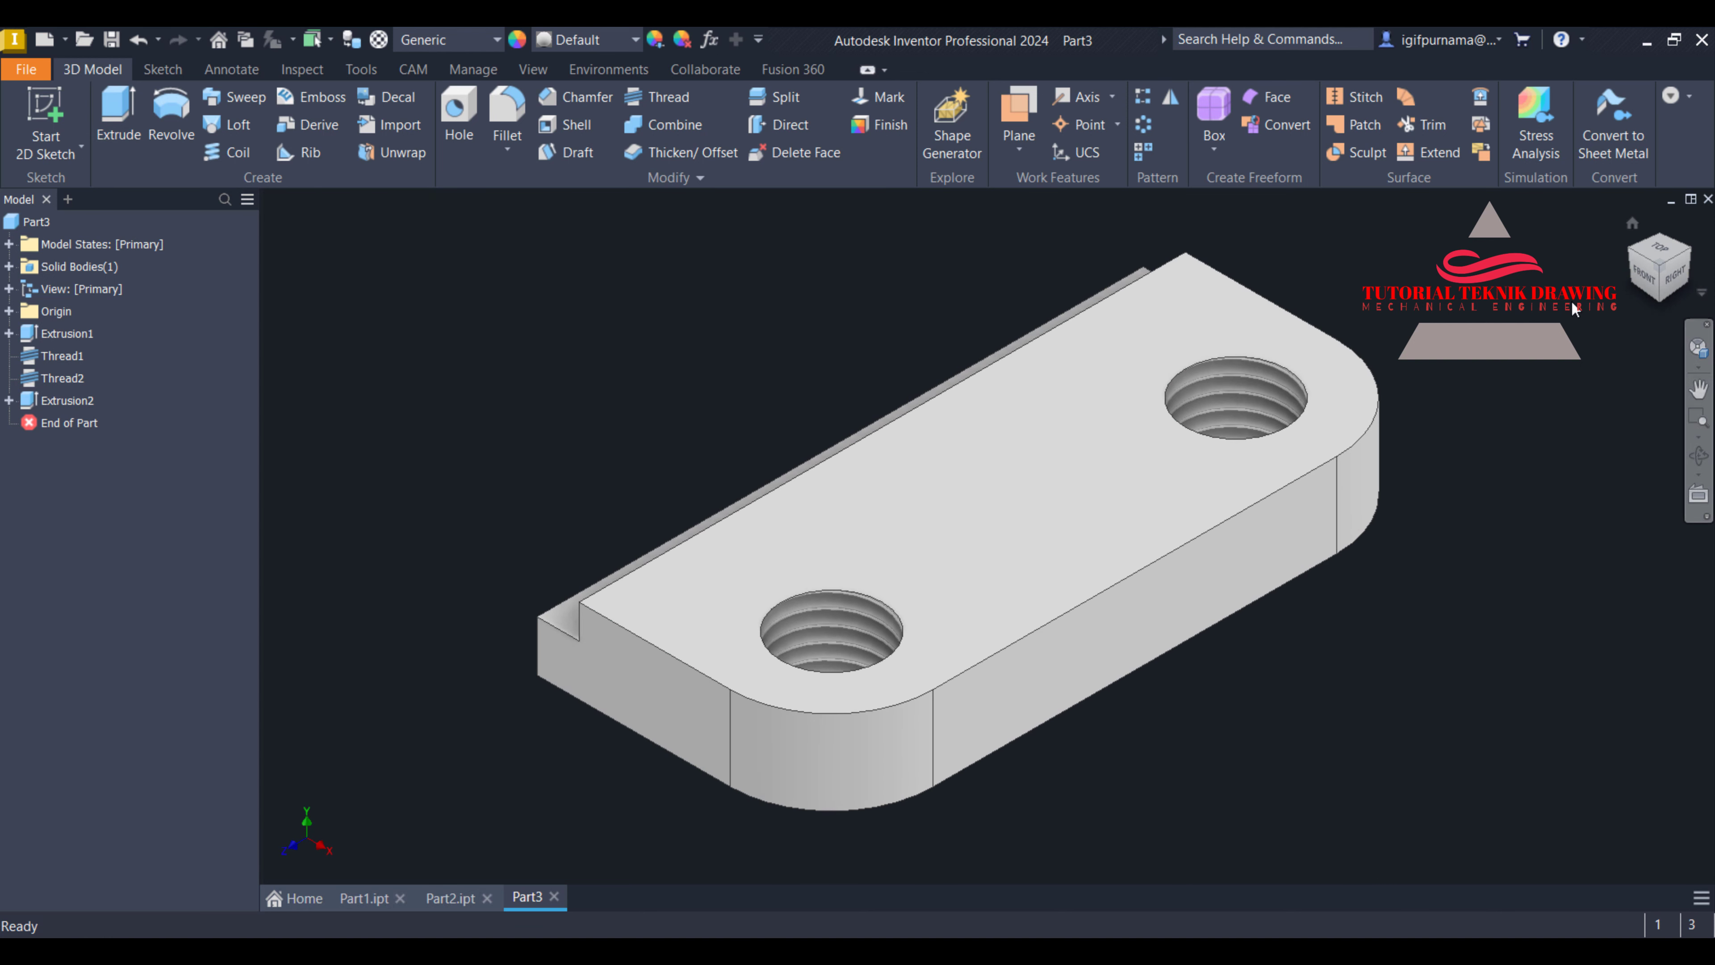
# Check the bracket's upright in the reference drawing and start a sketch on the recessed vertical face of the rear step
pyautogui.hotkey('alt', 'Tab')
pyautogui.scroll(3, 1141, 601)
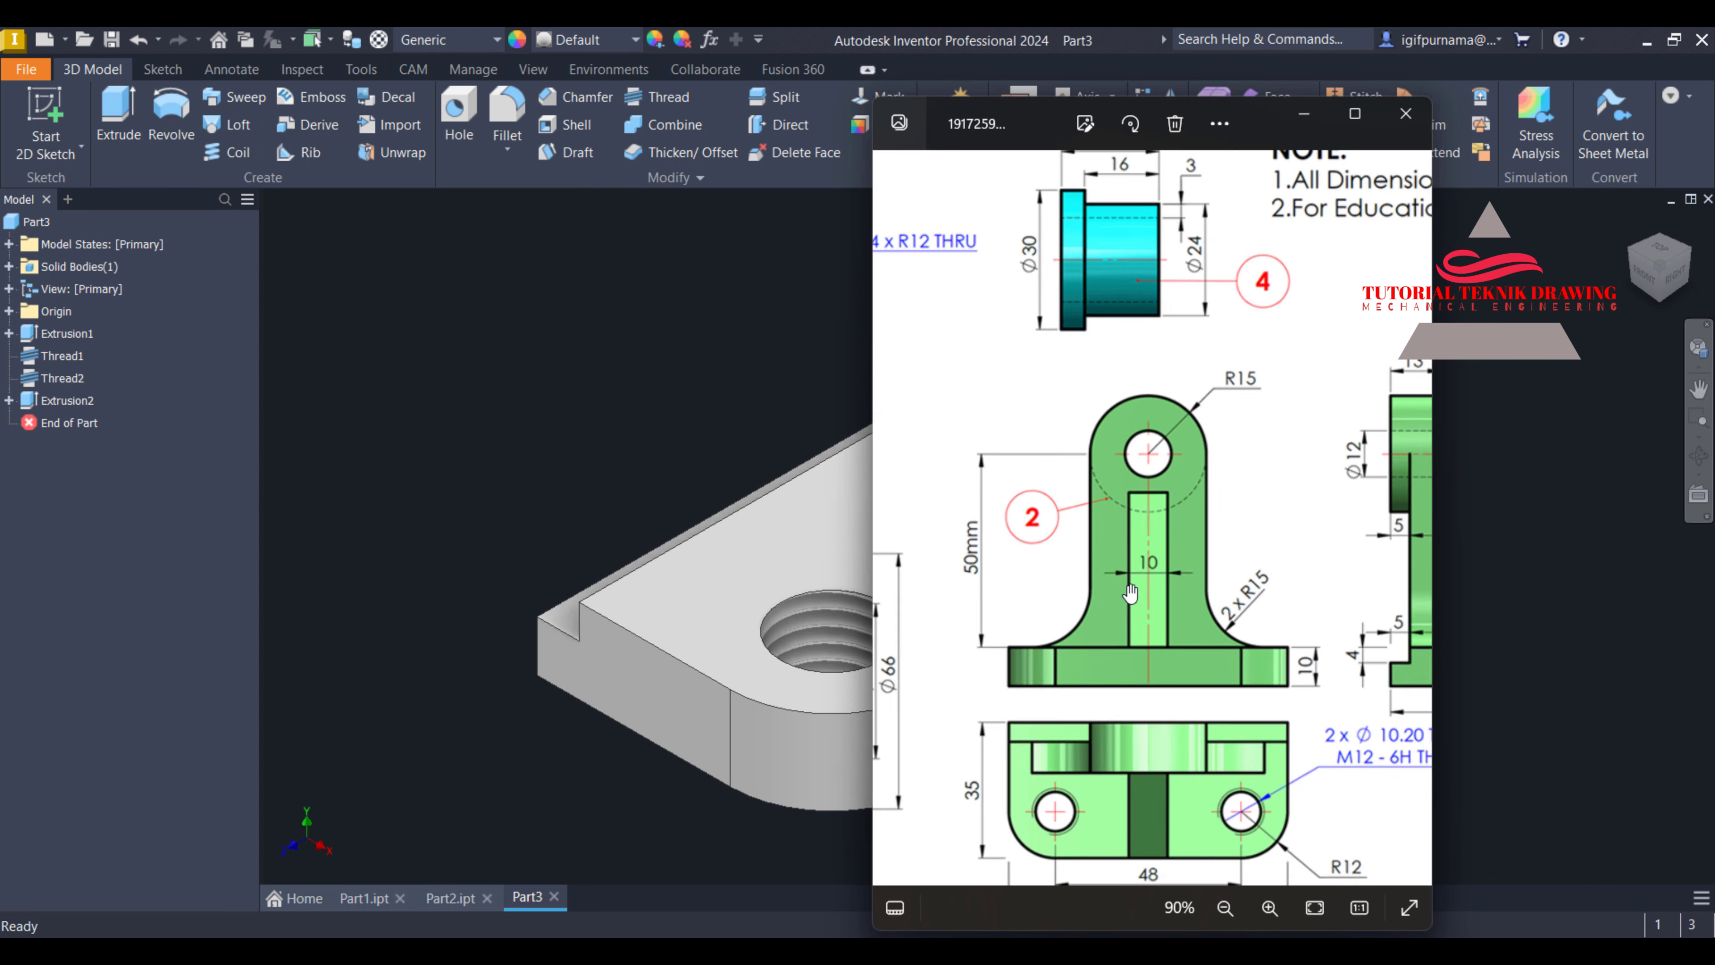
pyautogui.scroll(1, 1141, 601)
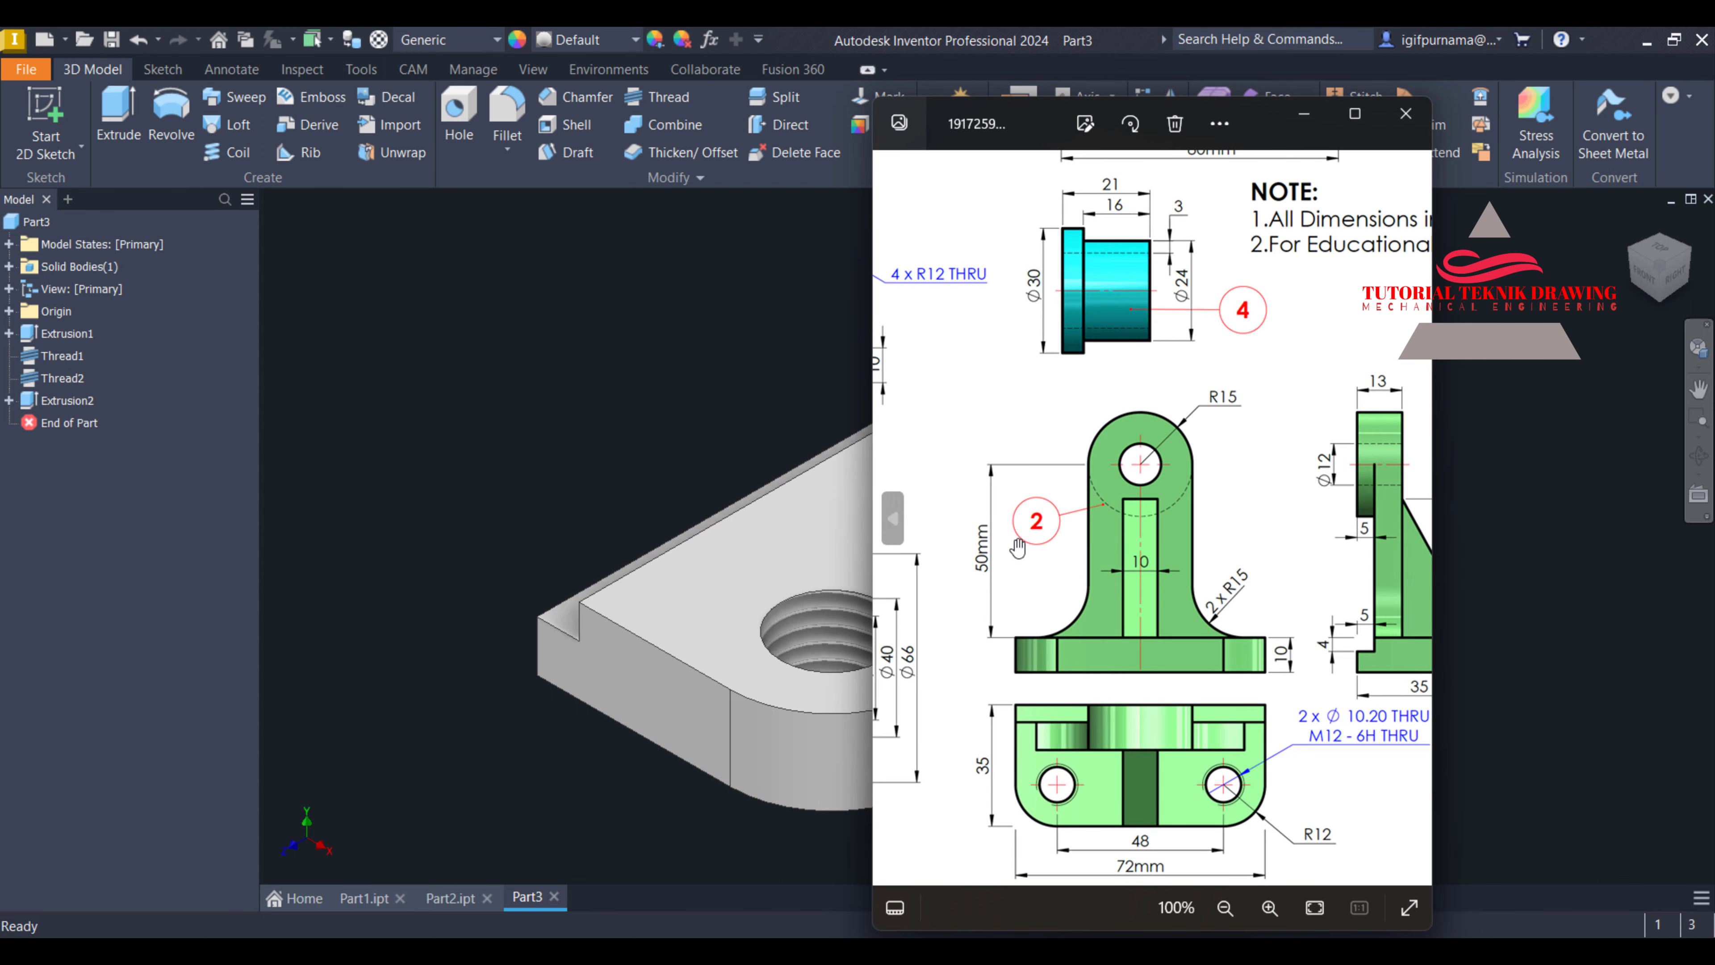
pyautogui.hotkey('alt', 'Tab')
pyautogui.click(1699, 453)
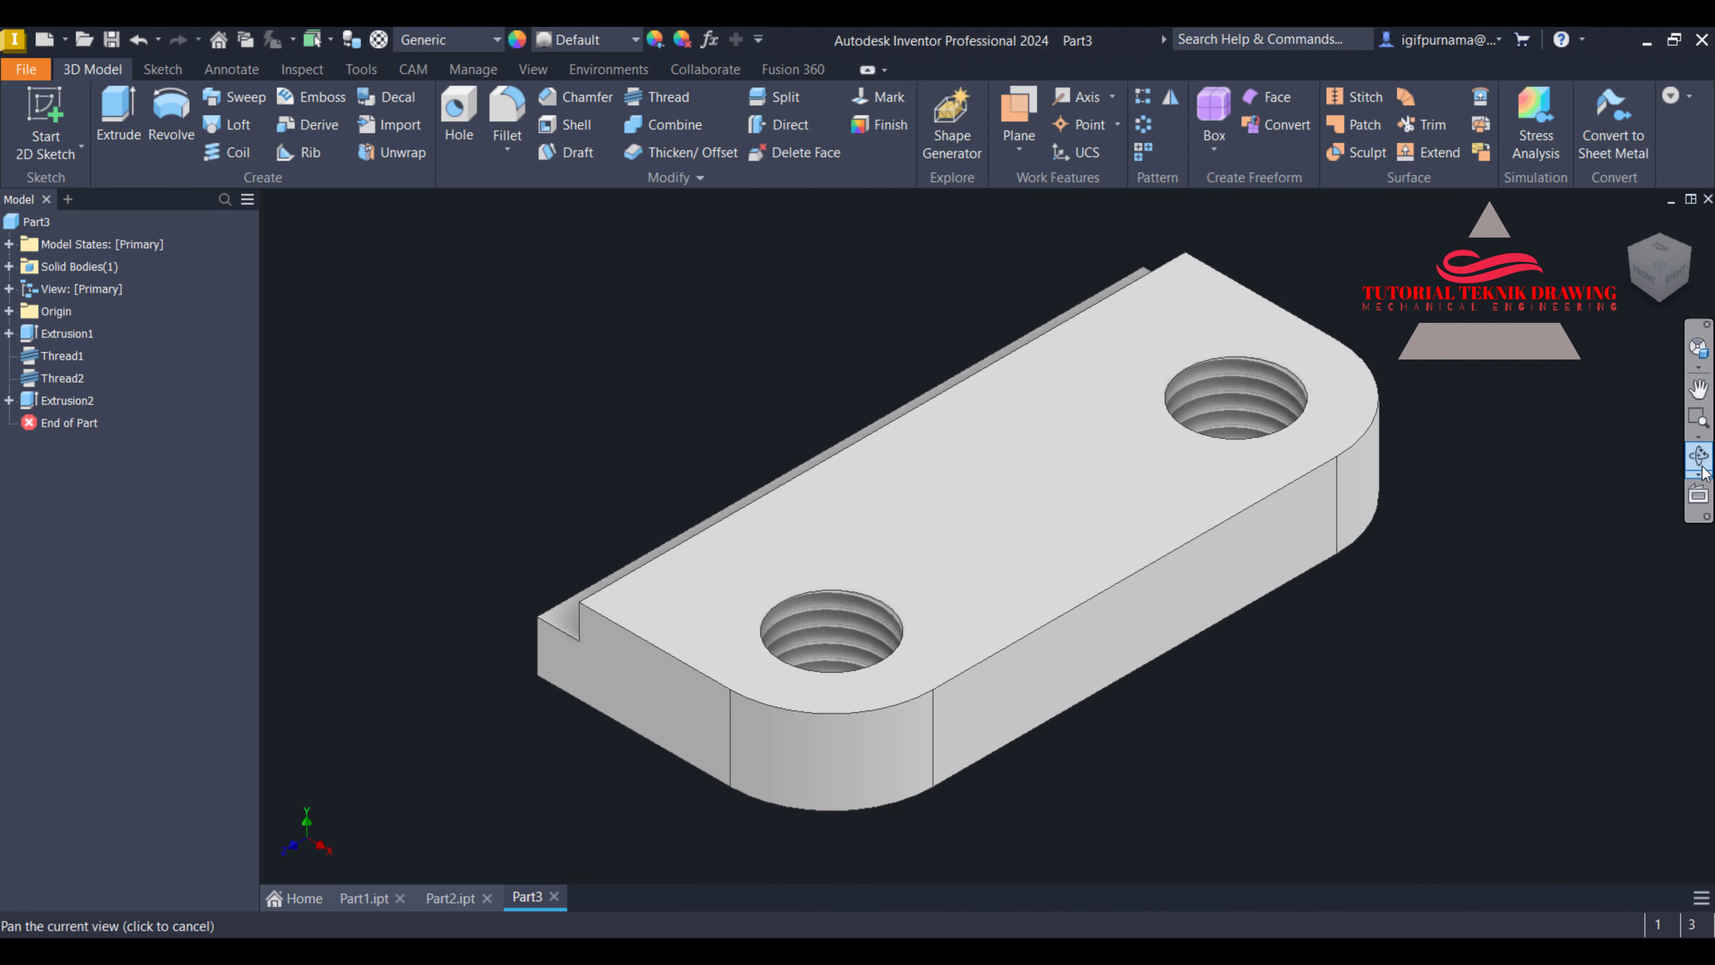
pyautogui.moveTo(1037, 618); pyautogui.dragTo(1130, 479)
pyautogui.rightClick(1147, 481)
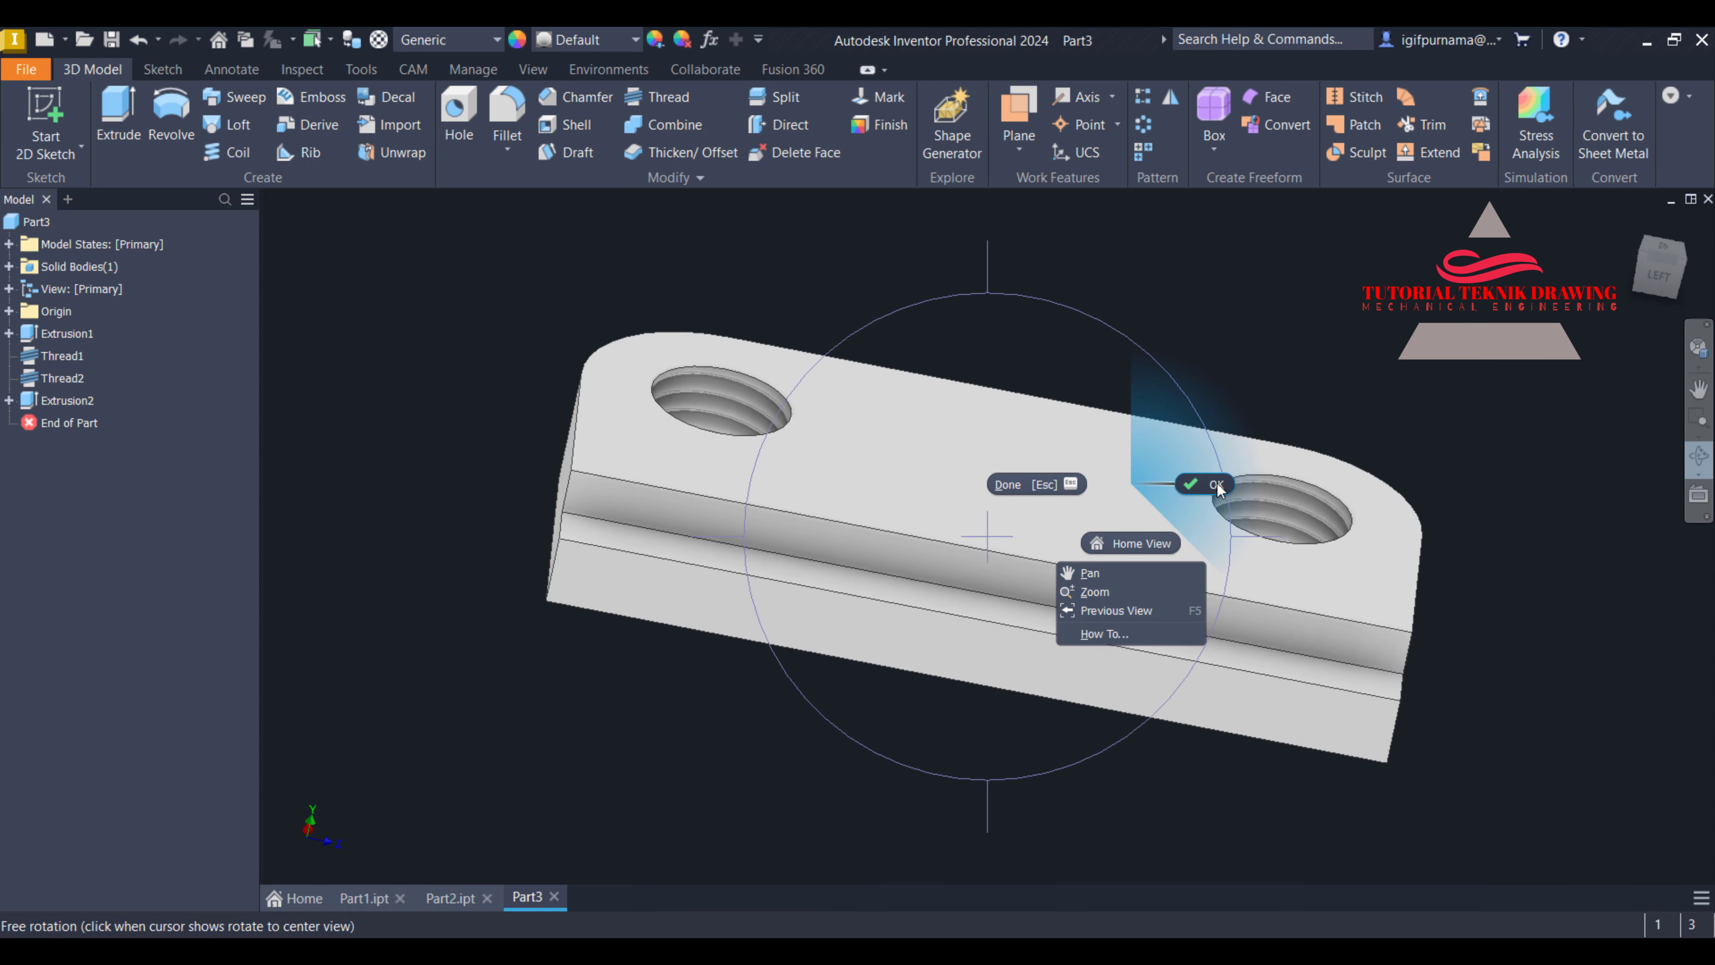
pyautogui.click(1141, 543)
pyautogui.click(1031, 586)
pyautogui.click(1170, 573)
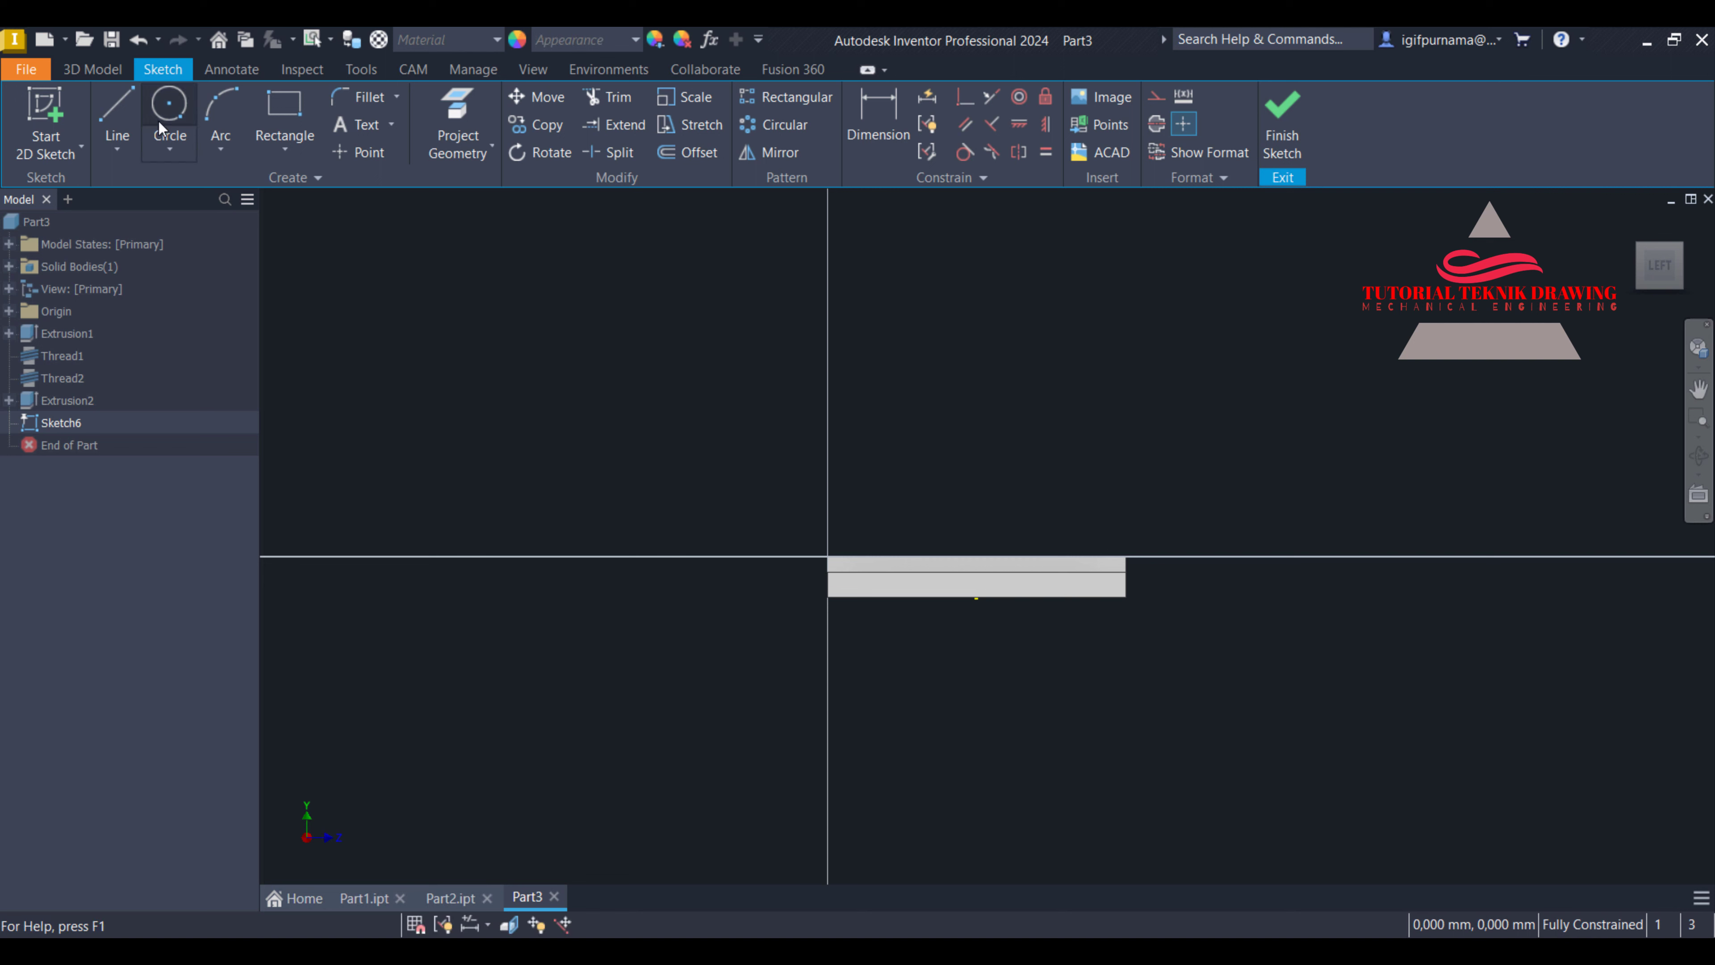
# Draw a 30 mm diameter circle above the base, centred on the middle of its length
pyautogui.click(167, 120)
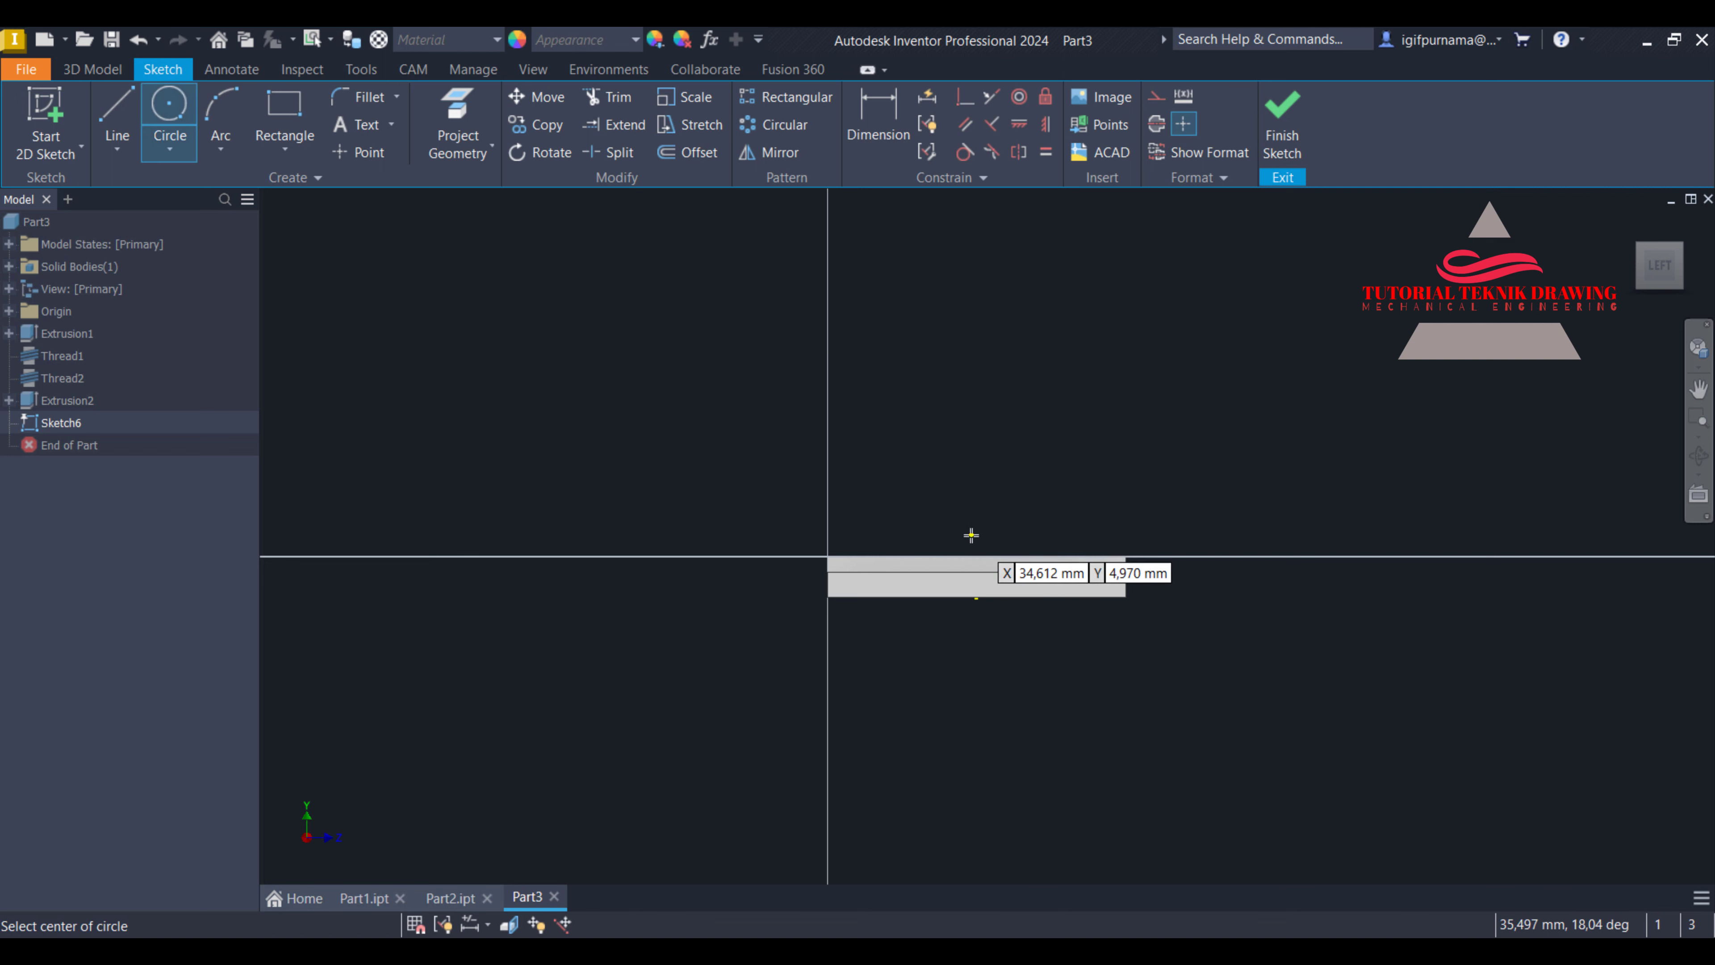
pyautogui.scroll(3, 972, 537)
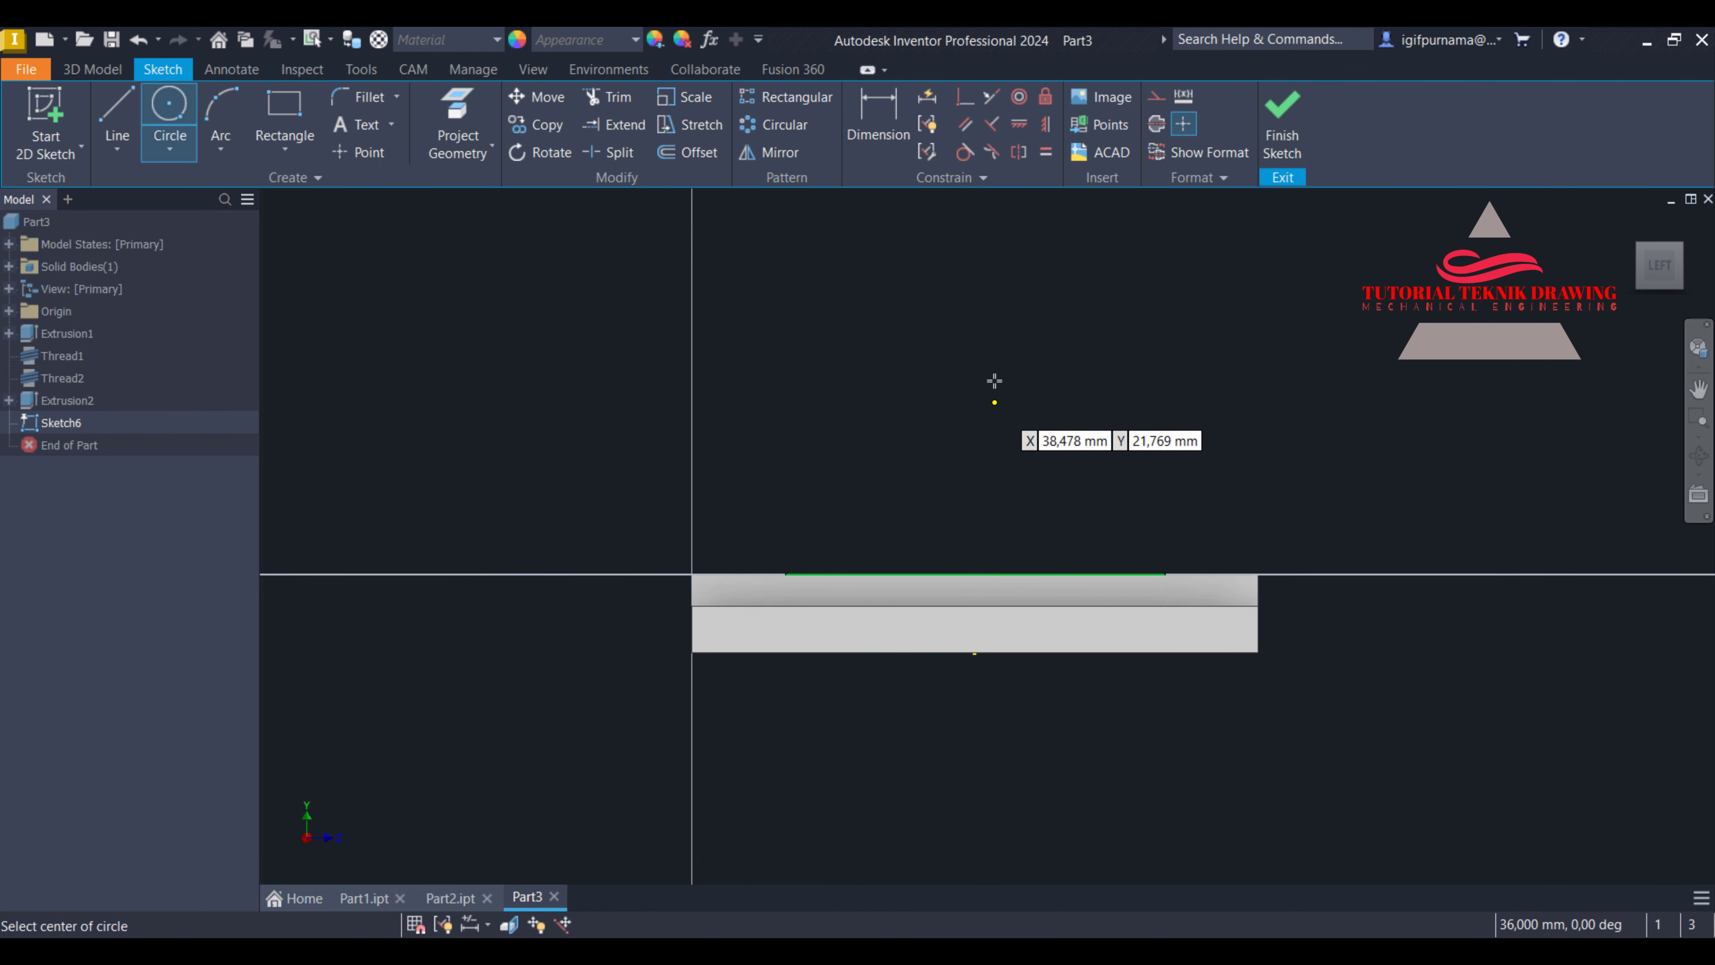
pyautogui.click(974, 268)
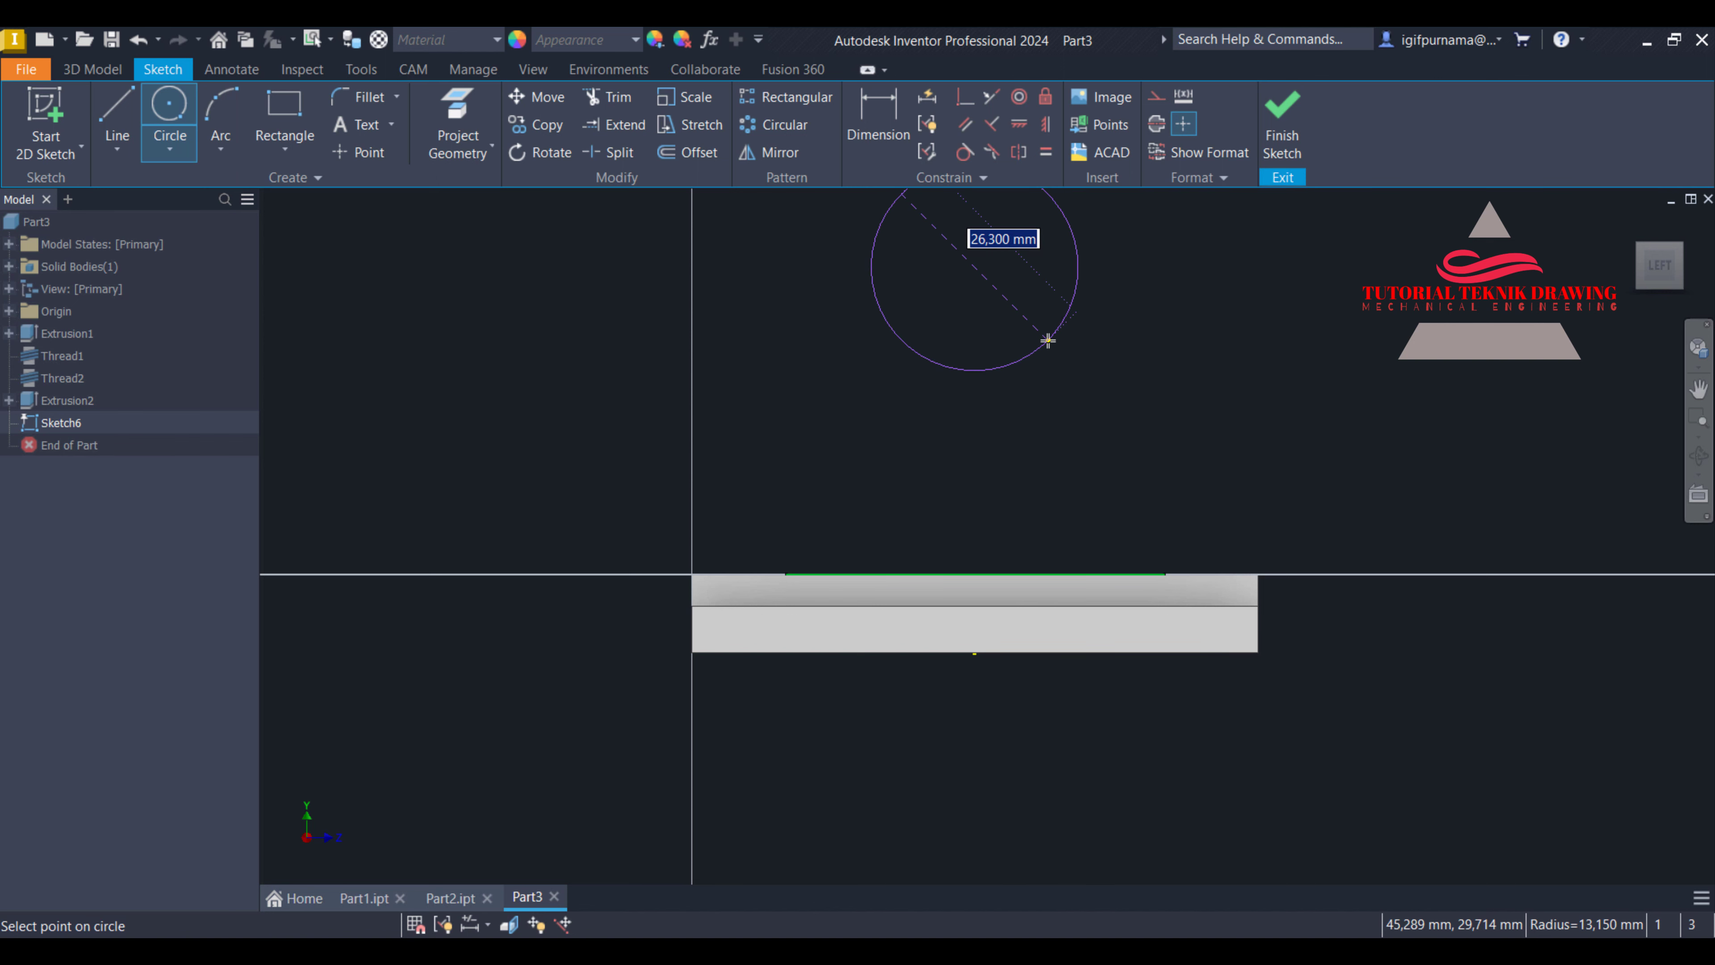
pyautogui.write('3')
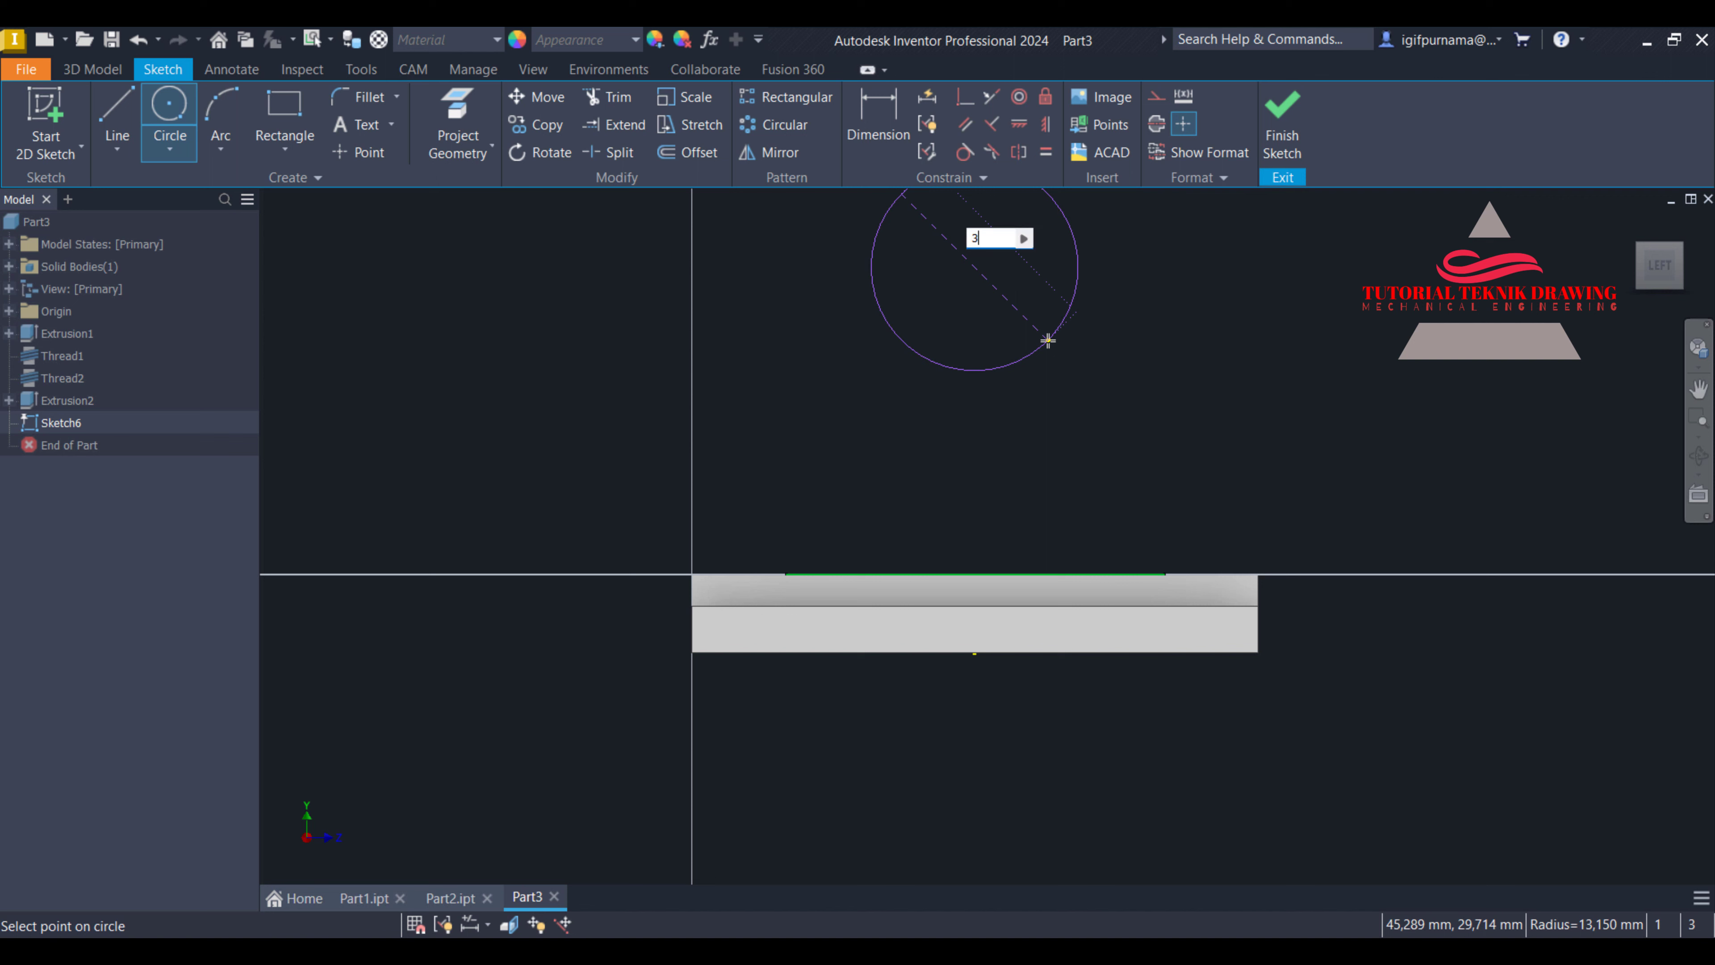
pyautogui.write('0')
pyautogui.press('Return')
# Dimension the circle's centre to 50 mm above the base's top edge
pyautogui.click(878, 122)
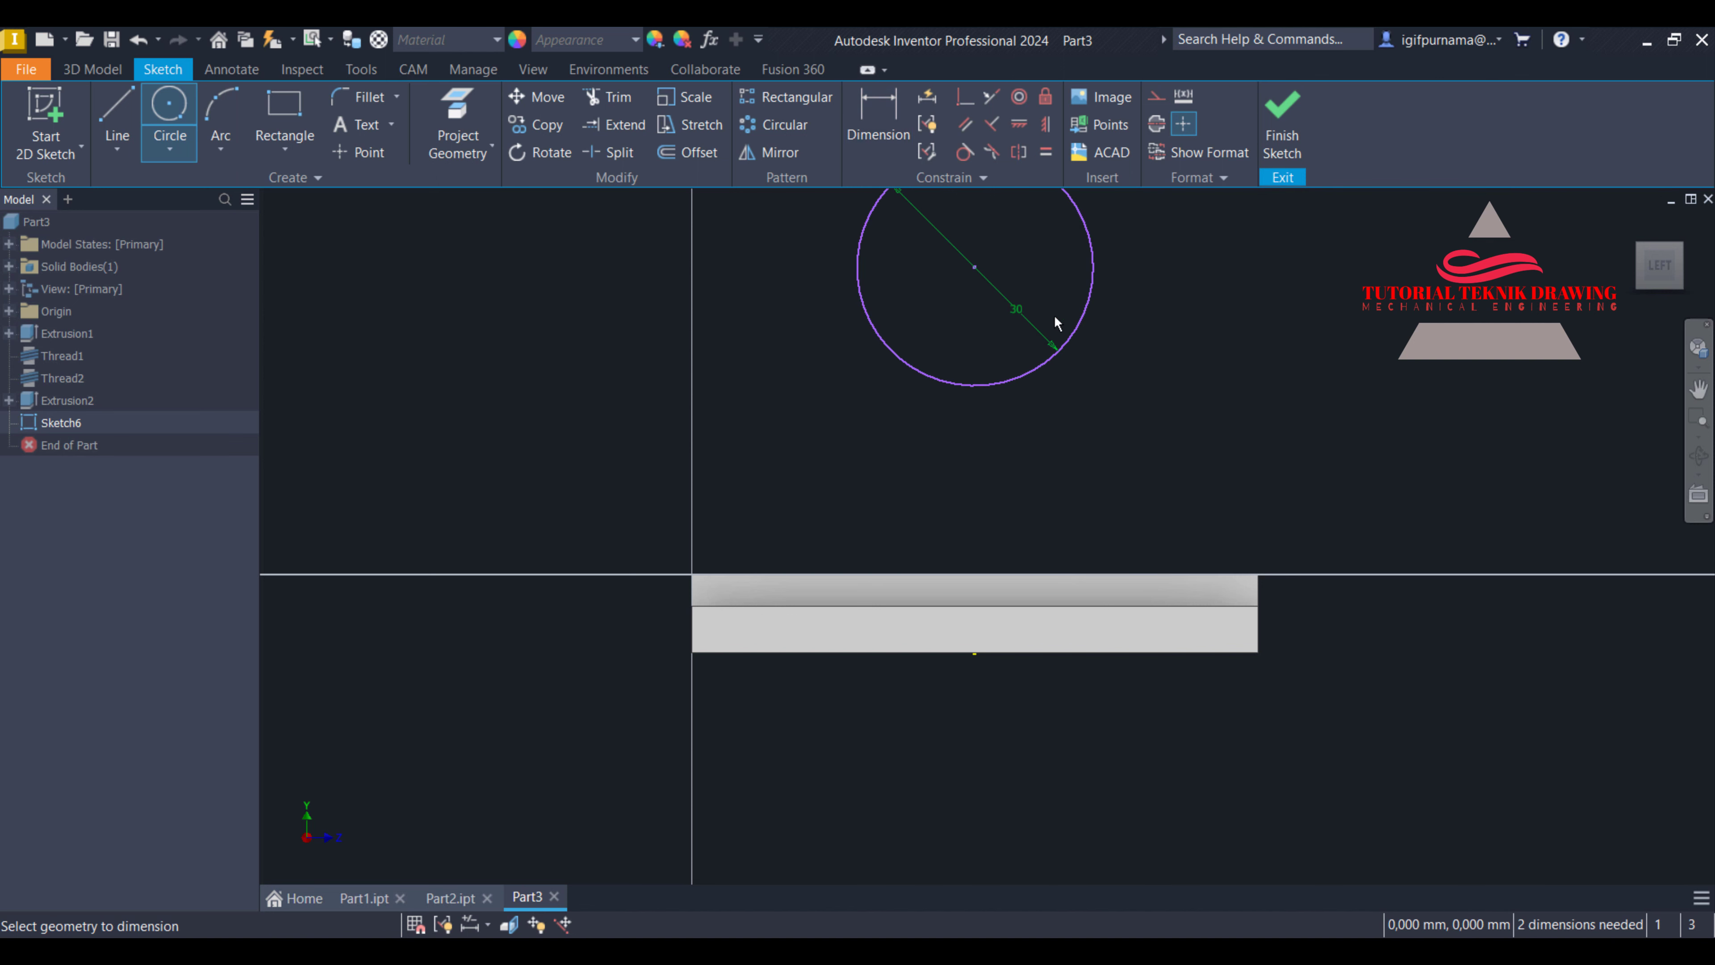
pyautogui.click(1092, 269)
pyautogui.click(1033, 574)
pyautogui.click(1346, 446)
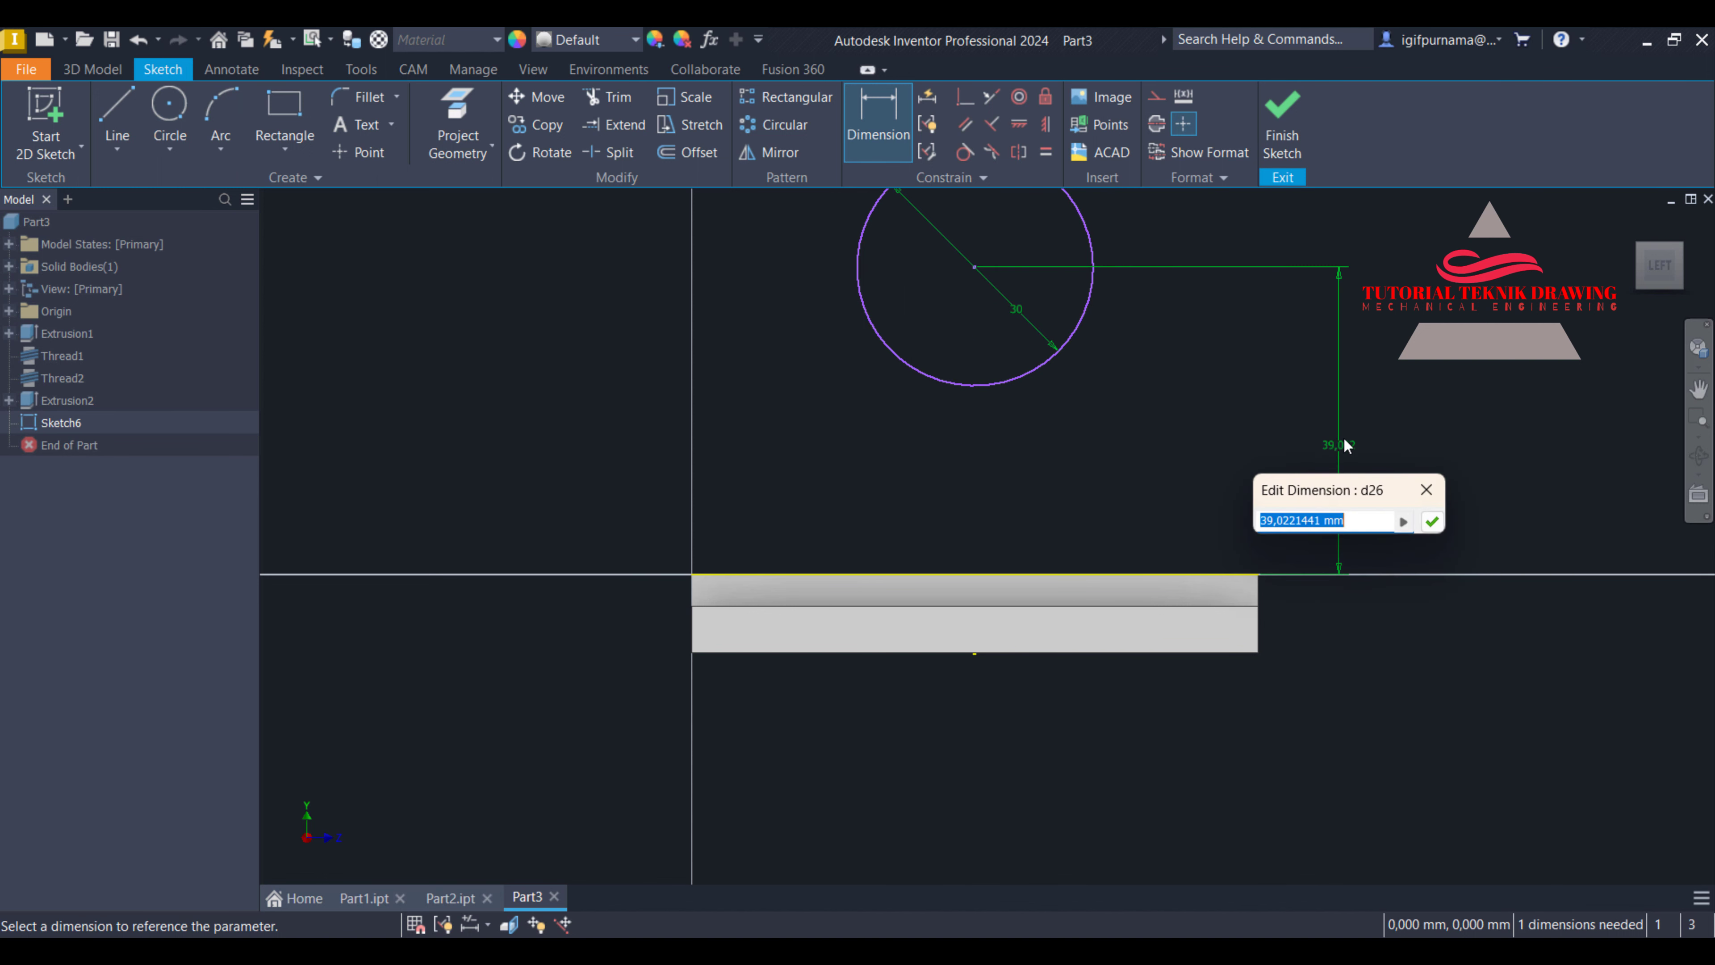
pyautogui.write('50')
pyautogui.press('Return')
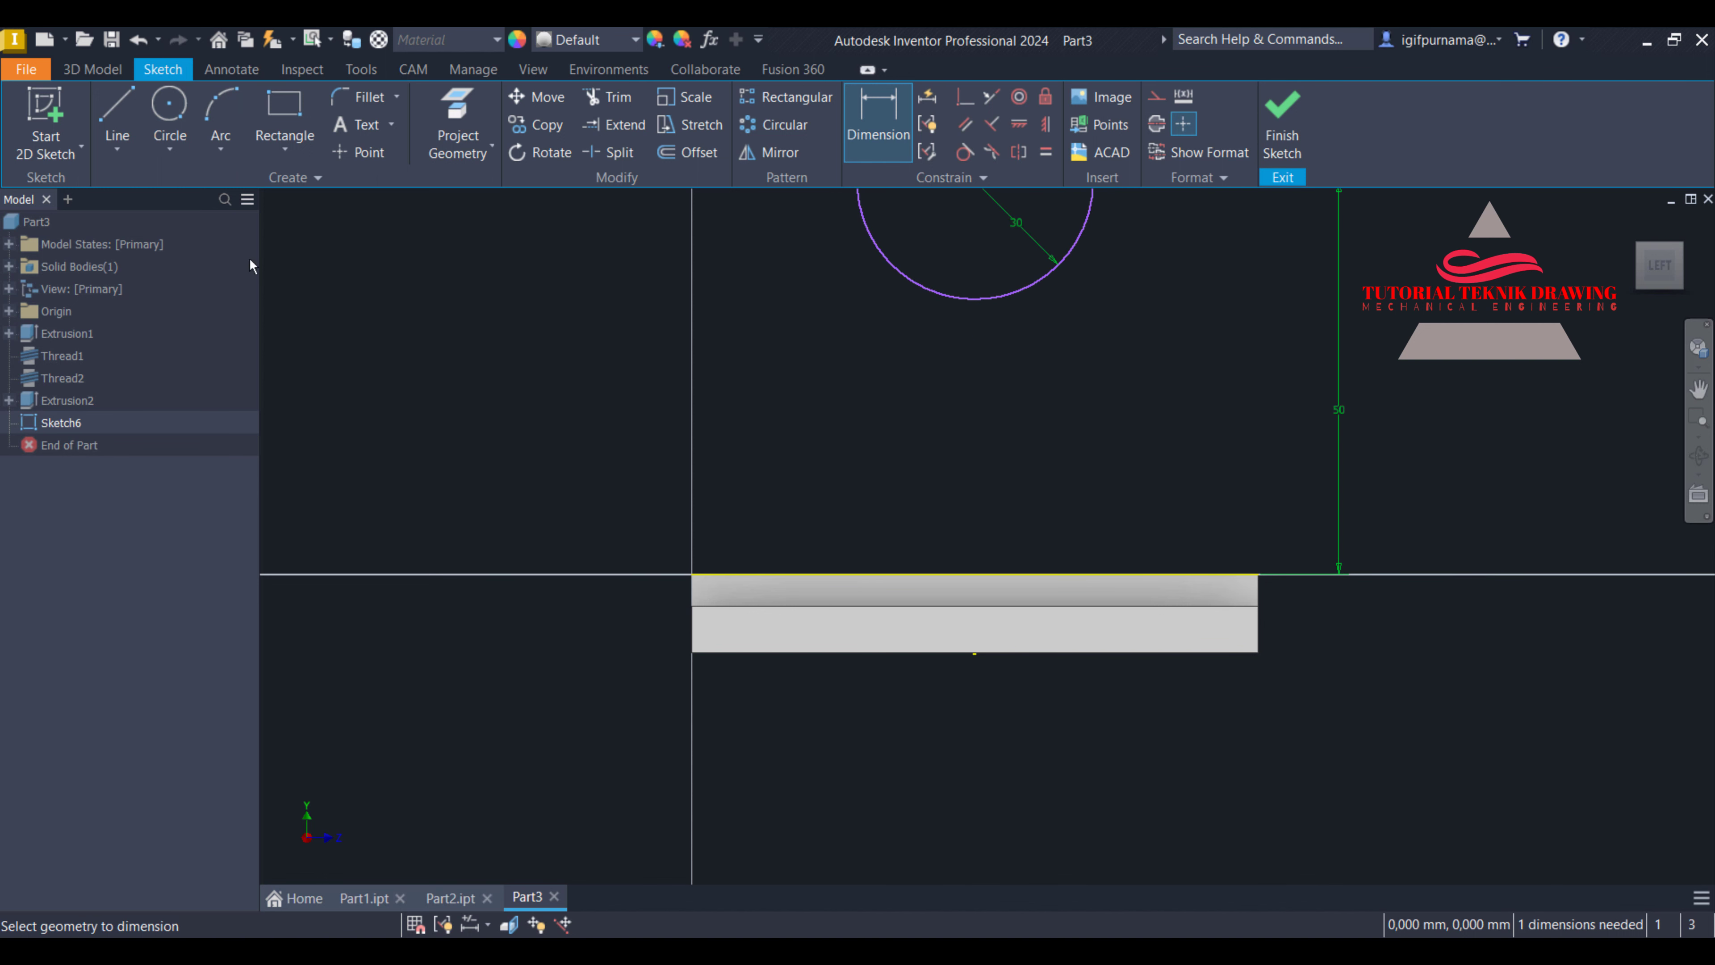
# Draw two vertical tangent lines from the sides of the circle down to the base's top edge
pyautogui.click(119, 115)
pyautogui.scroll(-3, 1076, 716)
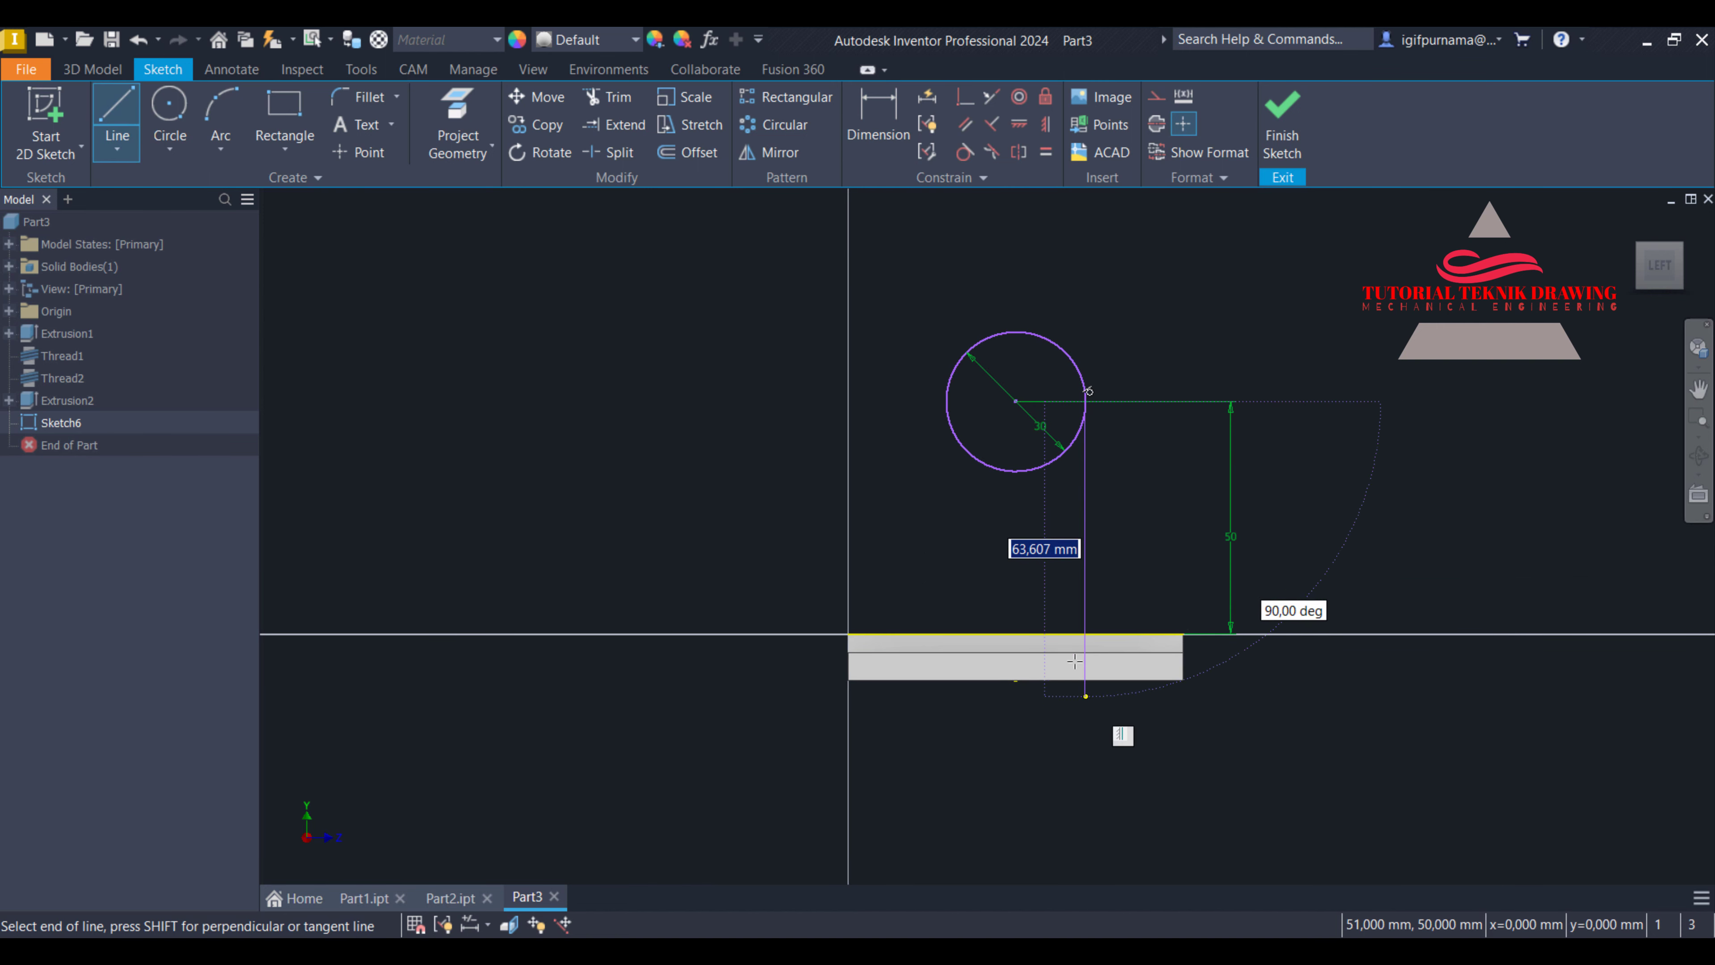
pyautogui.doubleClick(1085, 633)
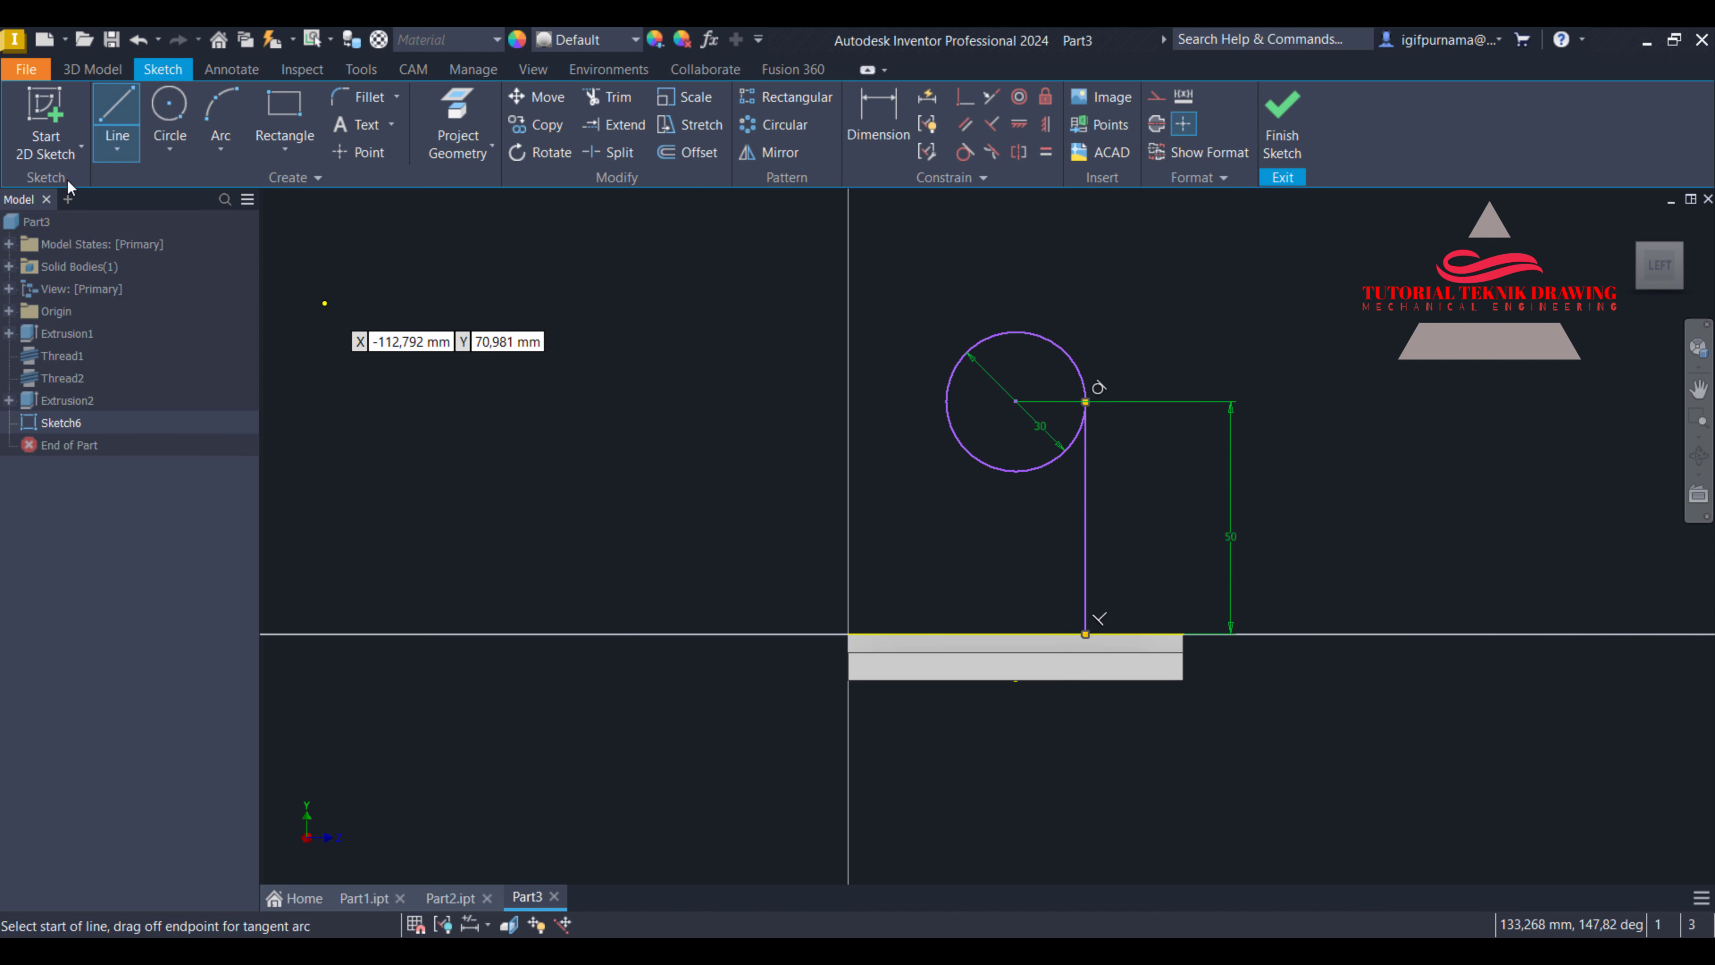
pyautogui.click(949, 401)
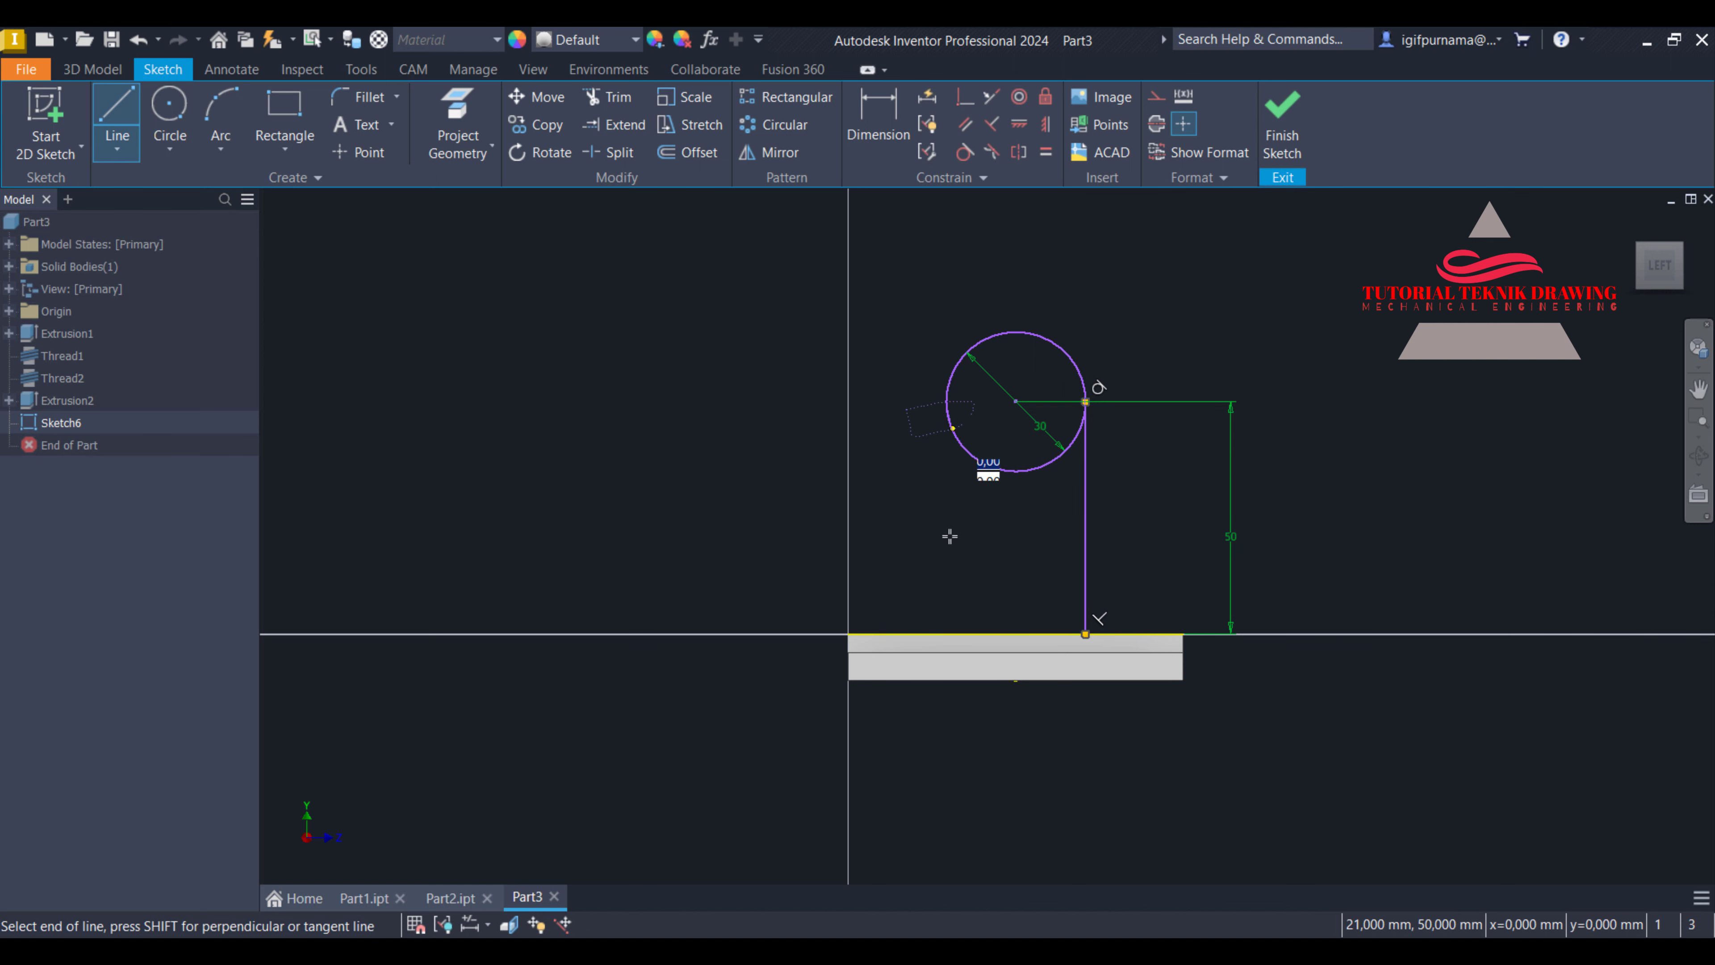
pyautogui.click(948, 633)
# Draw a horizontal line along the base's top edge outward from the foot of each vertical line
pyautogui.scroll(4, 969, 620)
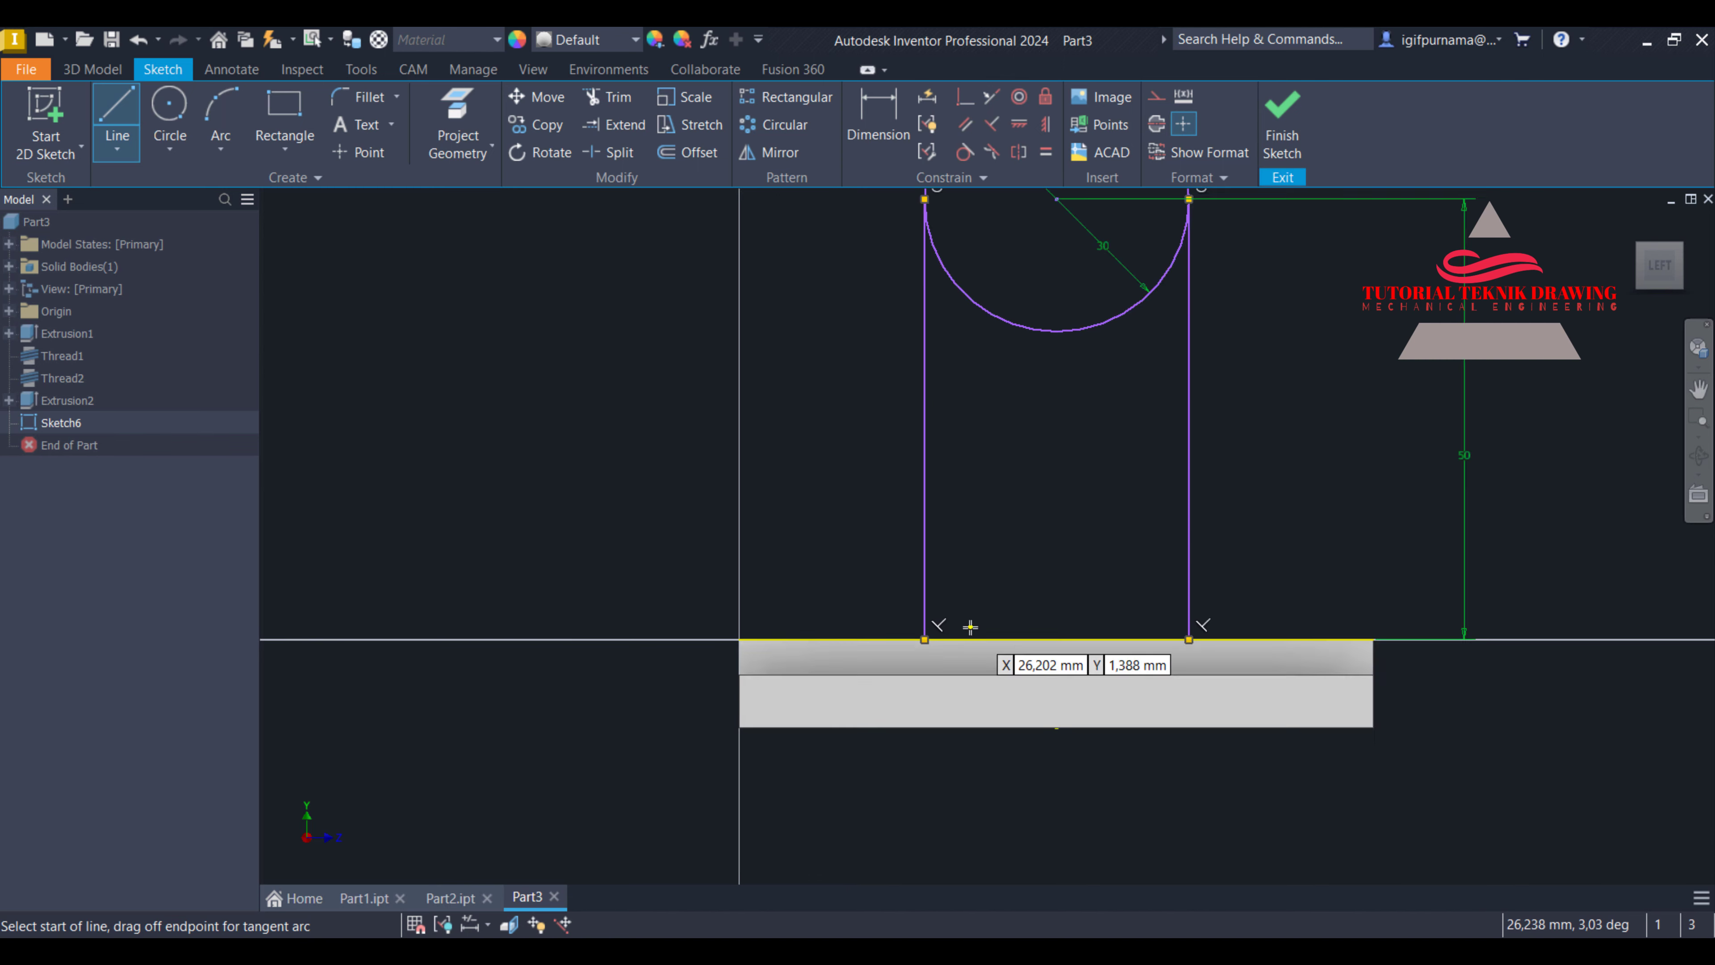
pyautogui.scroll(-2, 967, 639)
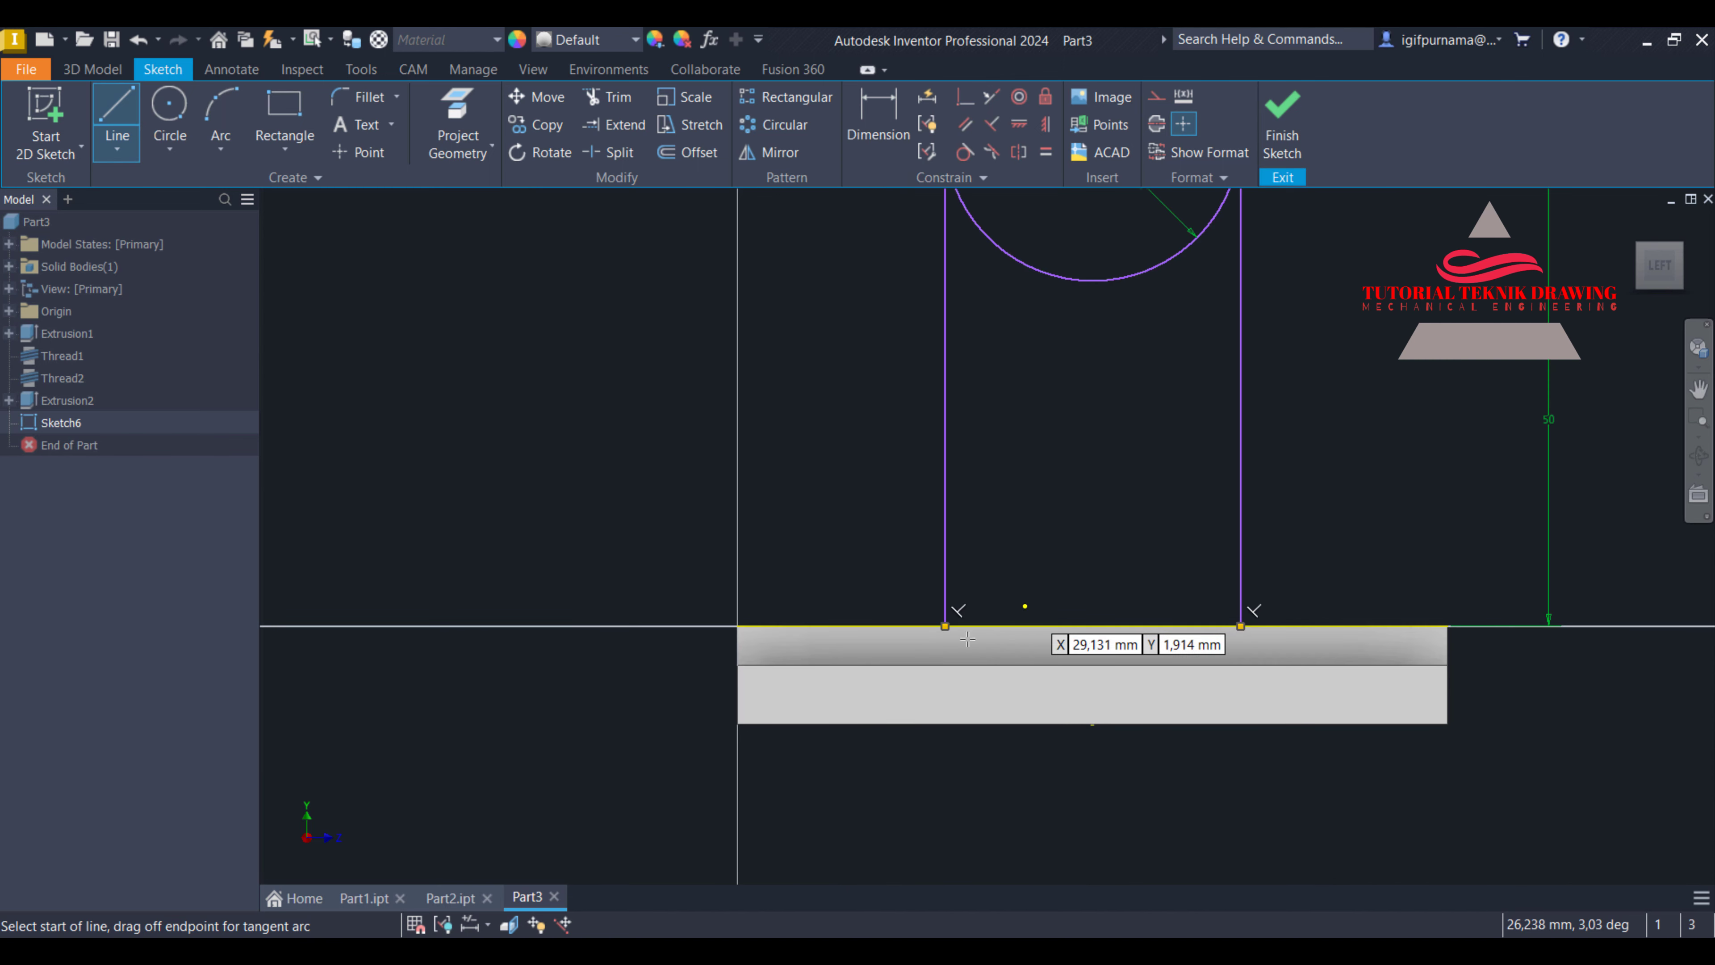
pyautogui.click(946, 626)
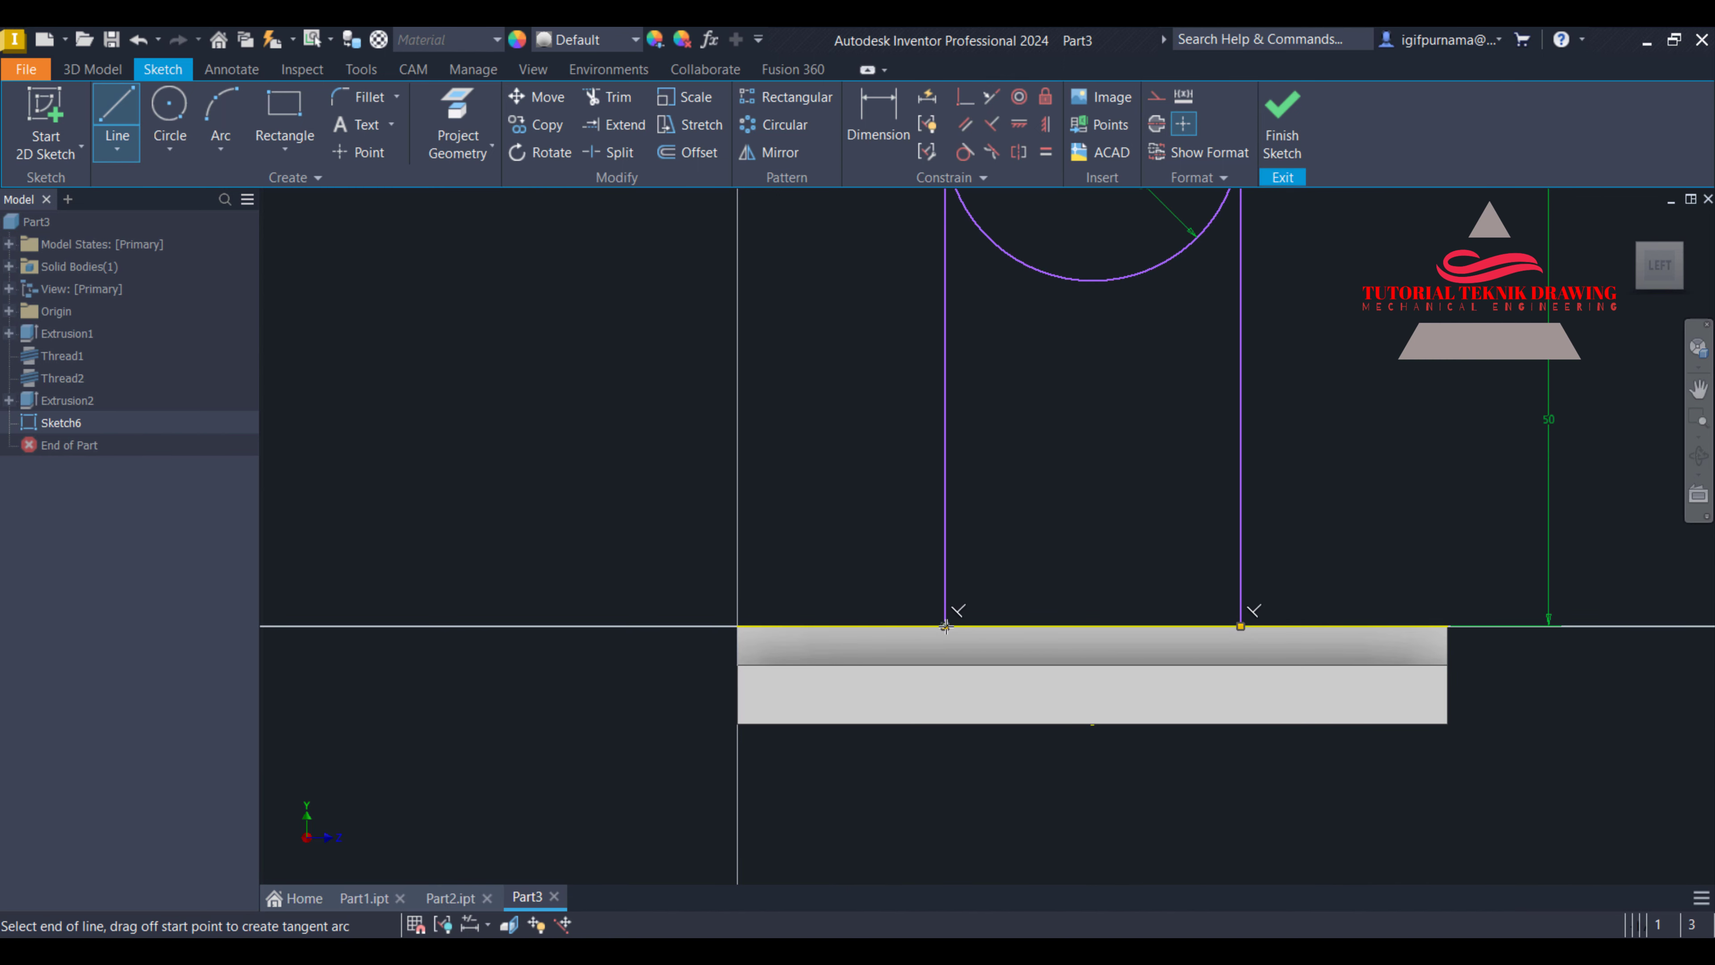
pyautogui.click(738, 626)
pyautogui.rightClick(738, 626)
pyautogui.click(824, 626)
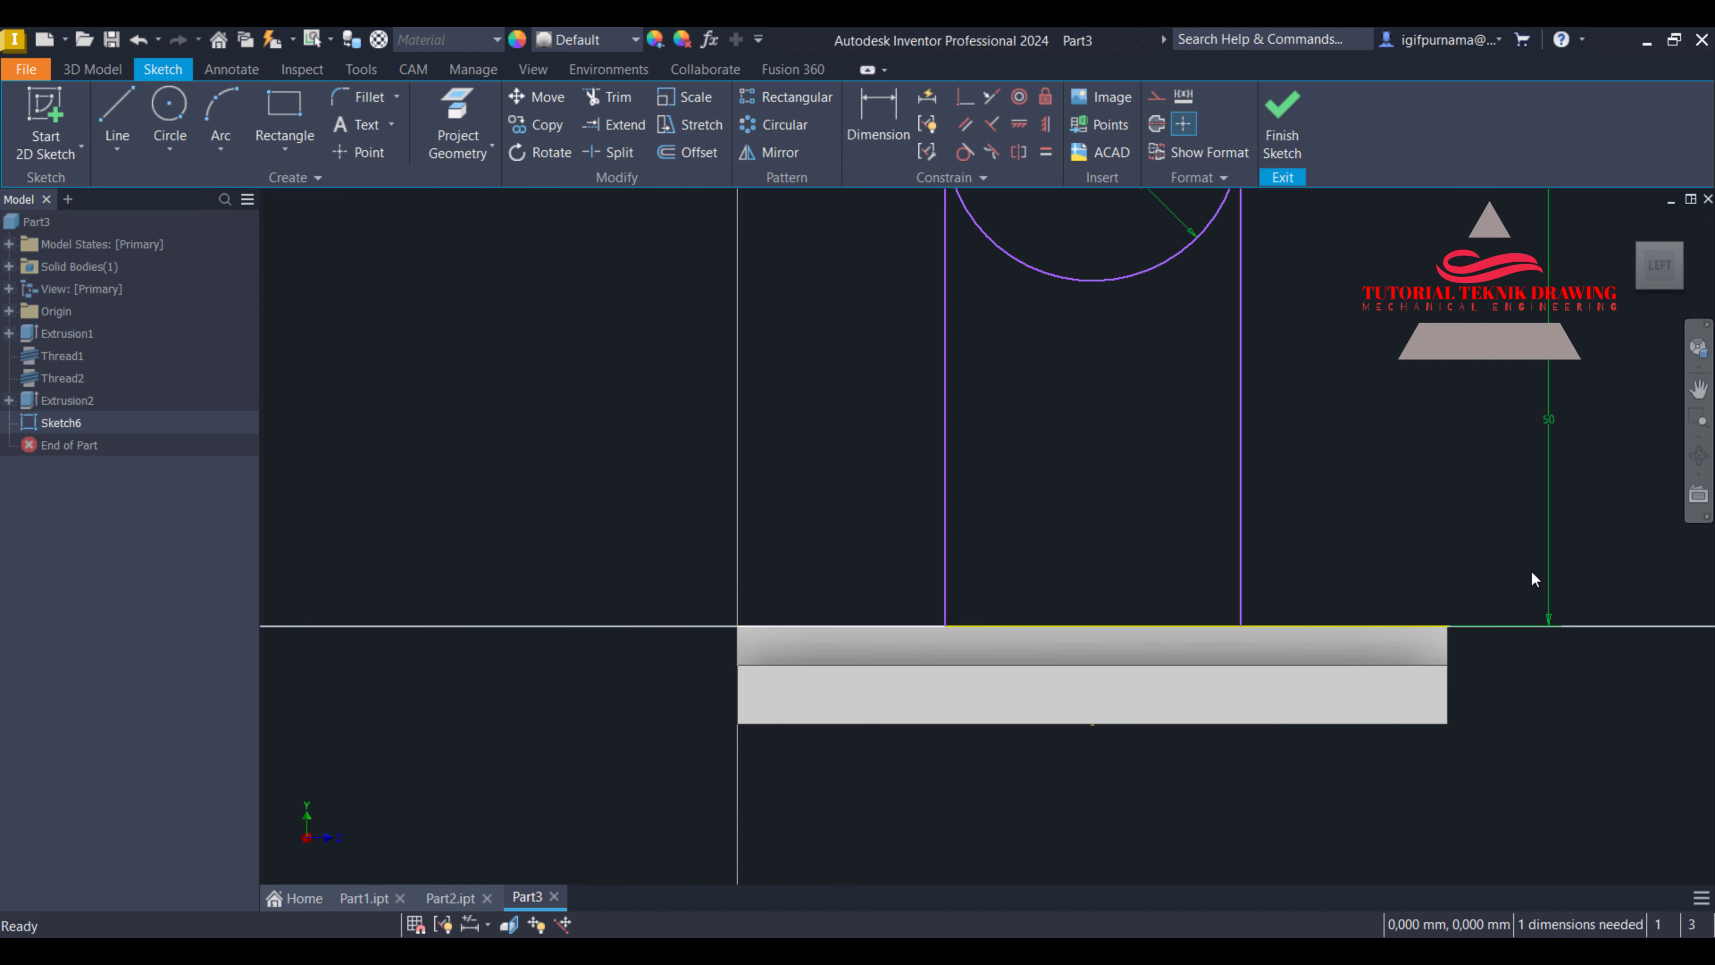
pyautogui.click(117, 113)
pyautogui.click(1379, 625)
pyautogui.click(1240, 624)
pyautogui.rightClick(1240, 626)
pyautogui.click(1310, 627)
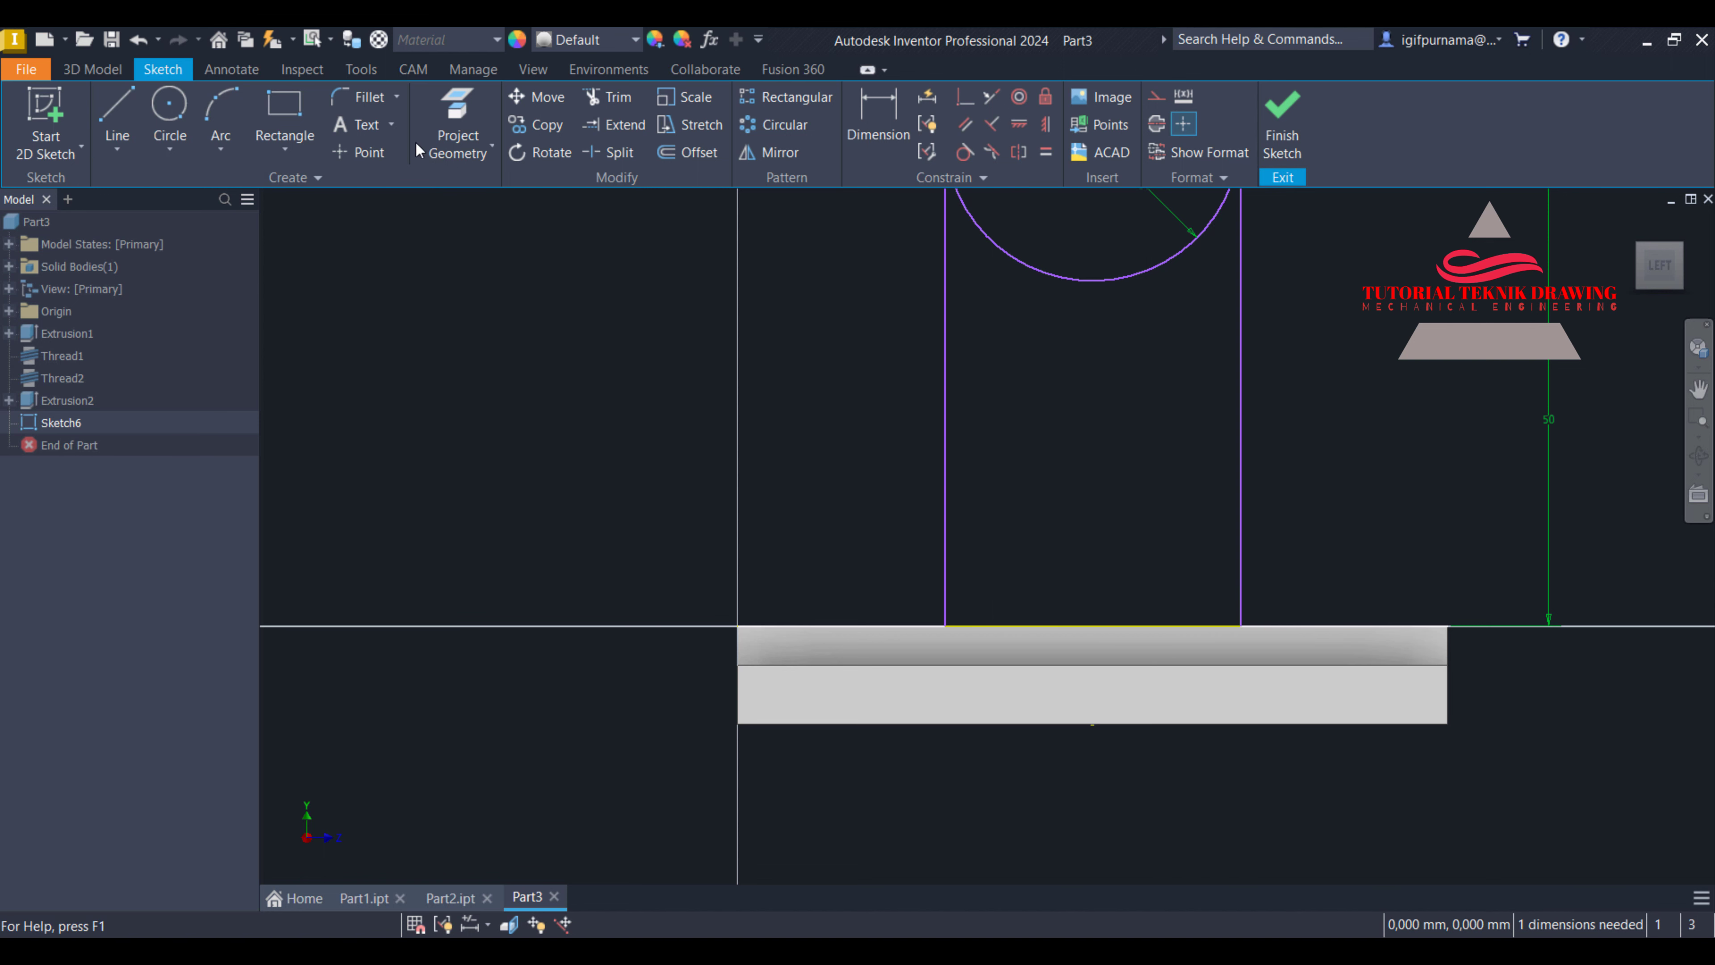
# Fillet both corners between the vertical lines and the horizontal lines with a 12 mm radius
pyautogui.click(356, 101)
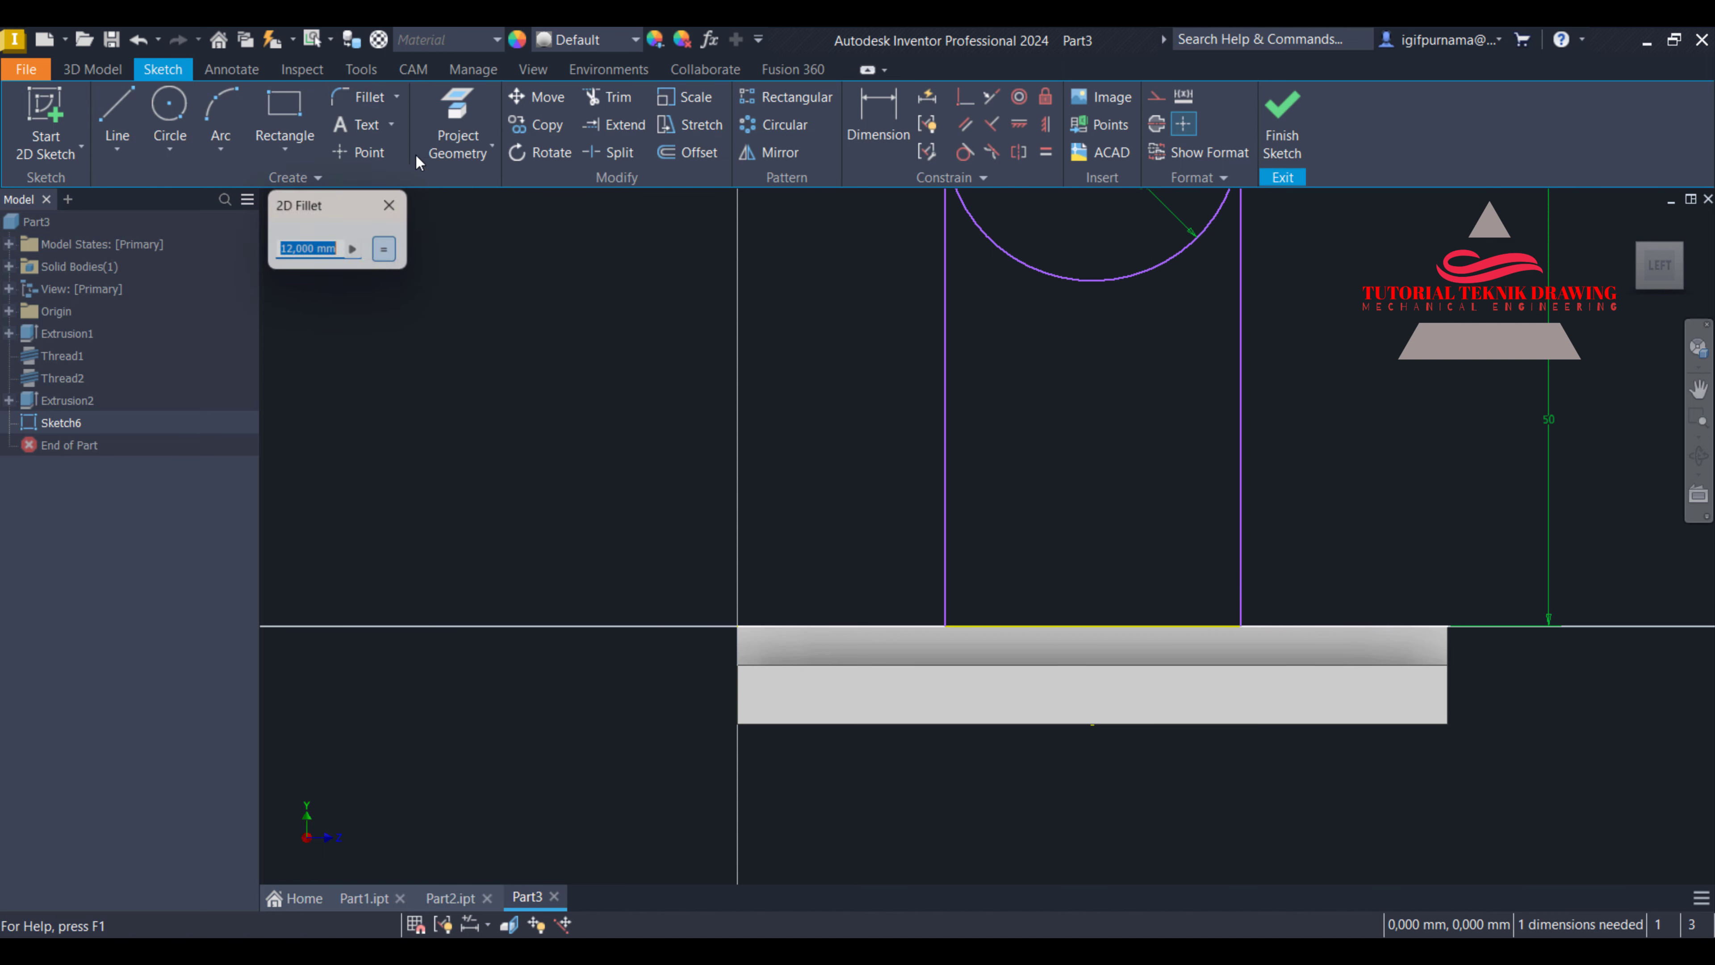
pyautogui.click(946, 571)
pyautogui.click(901, 627)
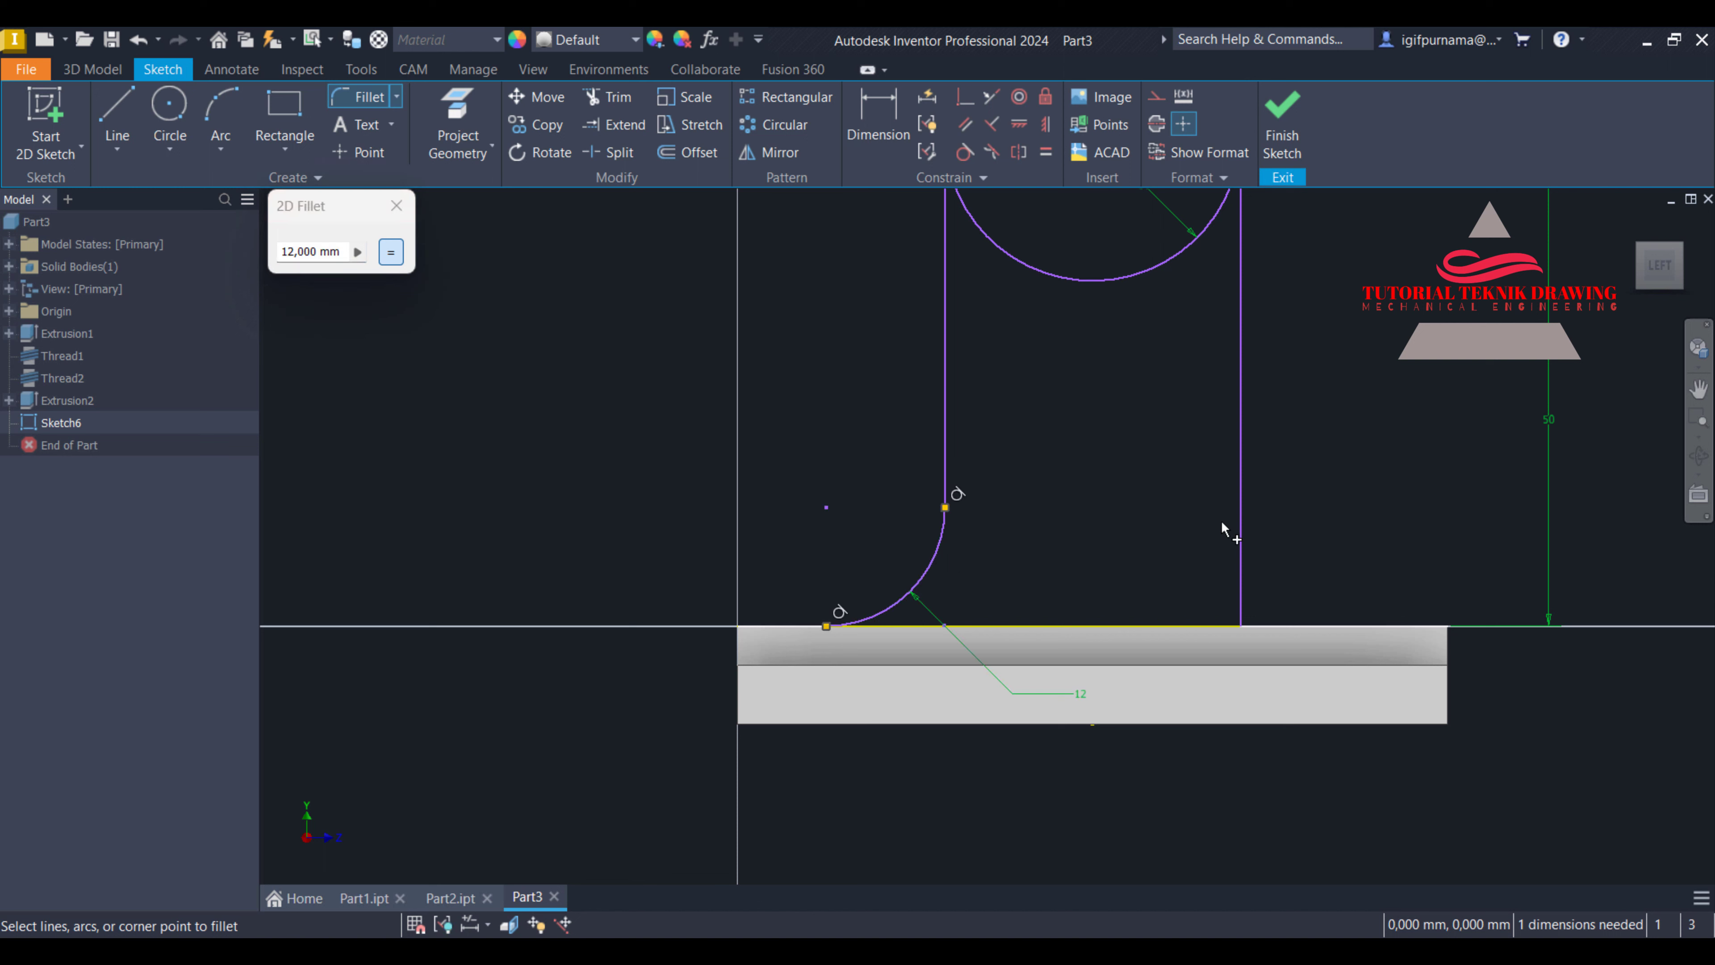
pyautogui.click(1241, 550)
pyautogui.click(1297, 627)
pyautogui.click(410, 201)
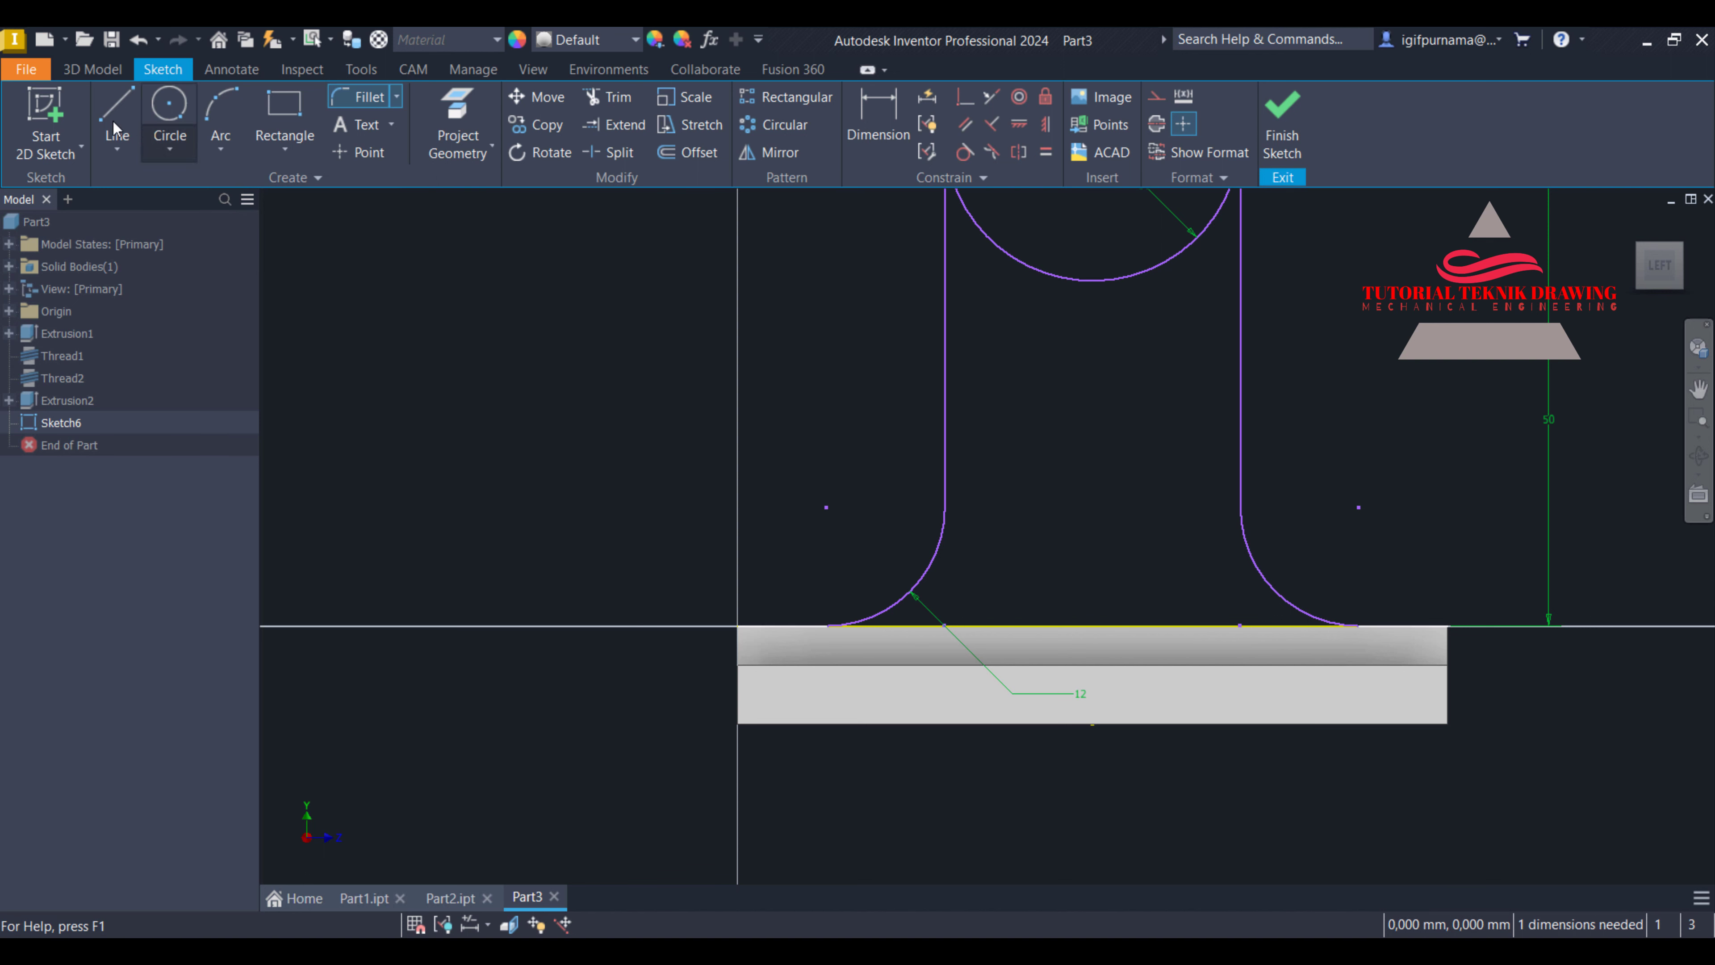
# Close the upright's profile with a line along the base's top edge between the ends of the two fillets
pyautogui.click(117, 115)
pyautogui.click(827, 625)
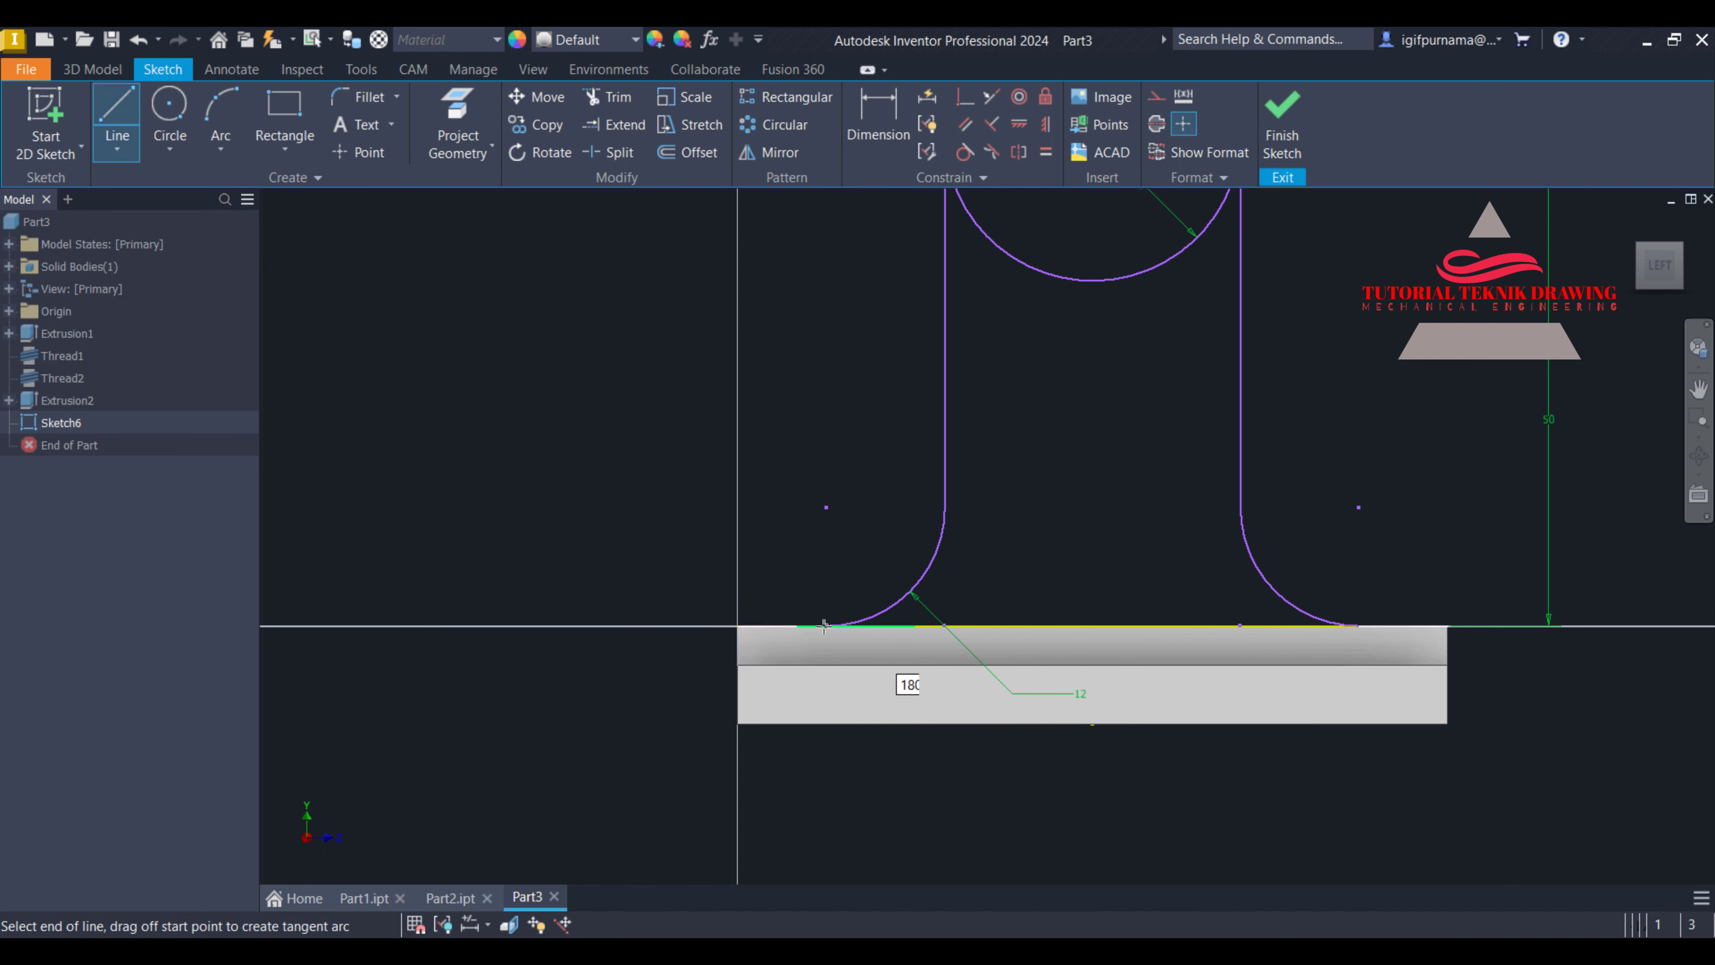
pyautogui.click(1359, 625)
pyautogui.rightClick(1394, 656)
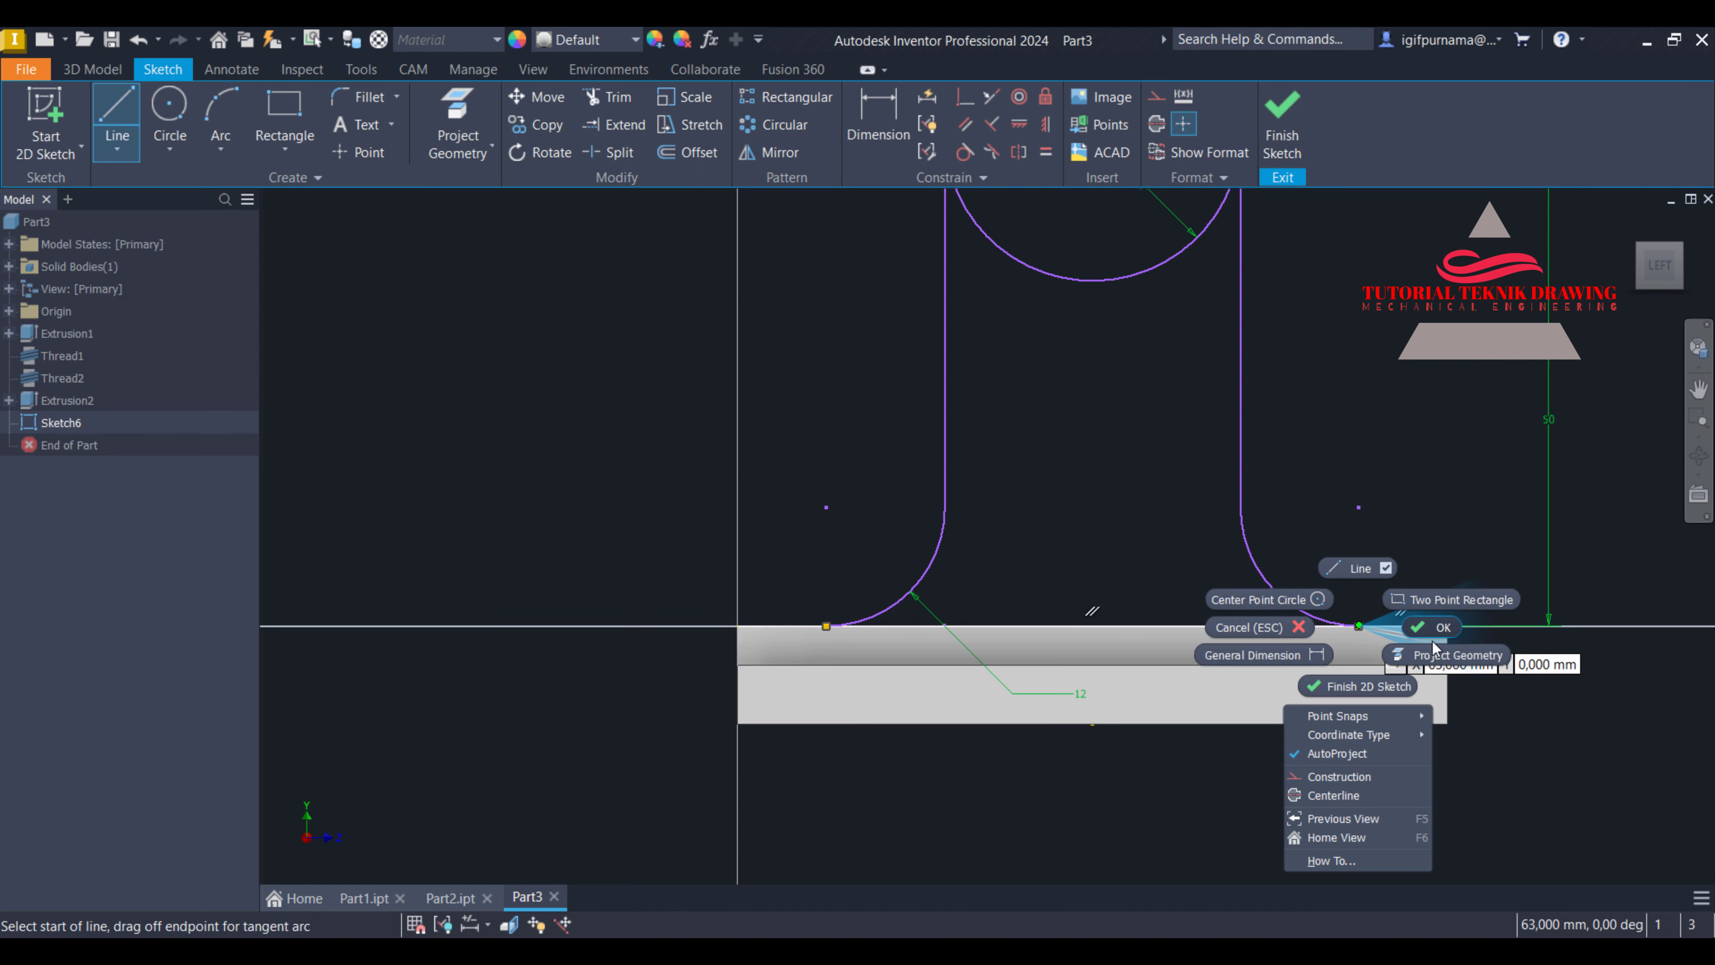
pyautogui.click(1409, 679)
pyautogui.scroll(2, 1107, 719)
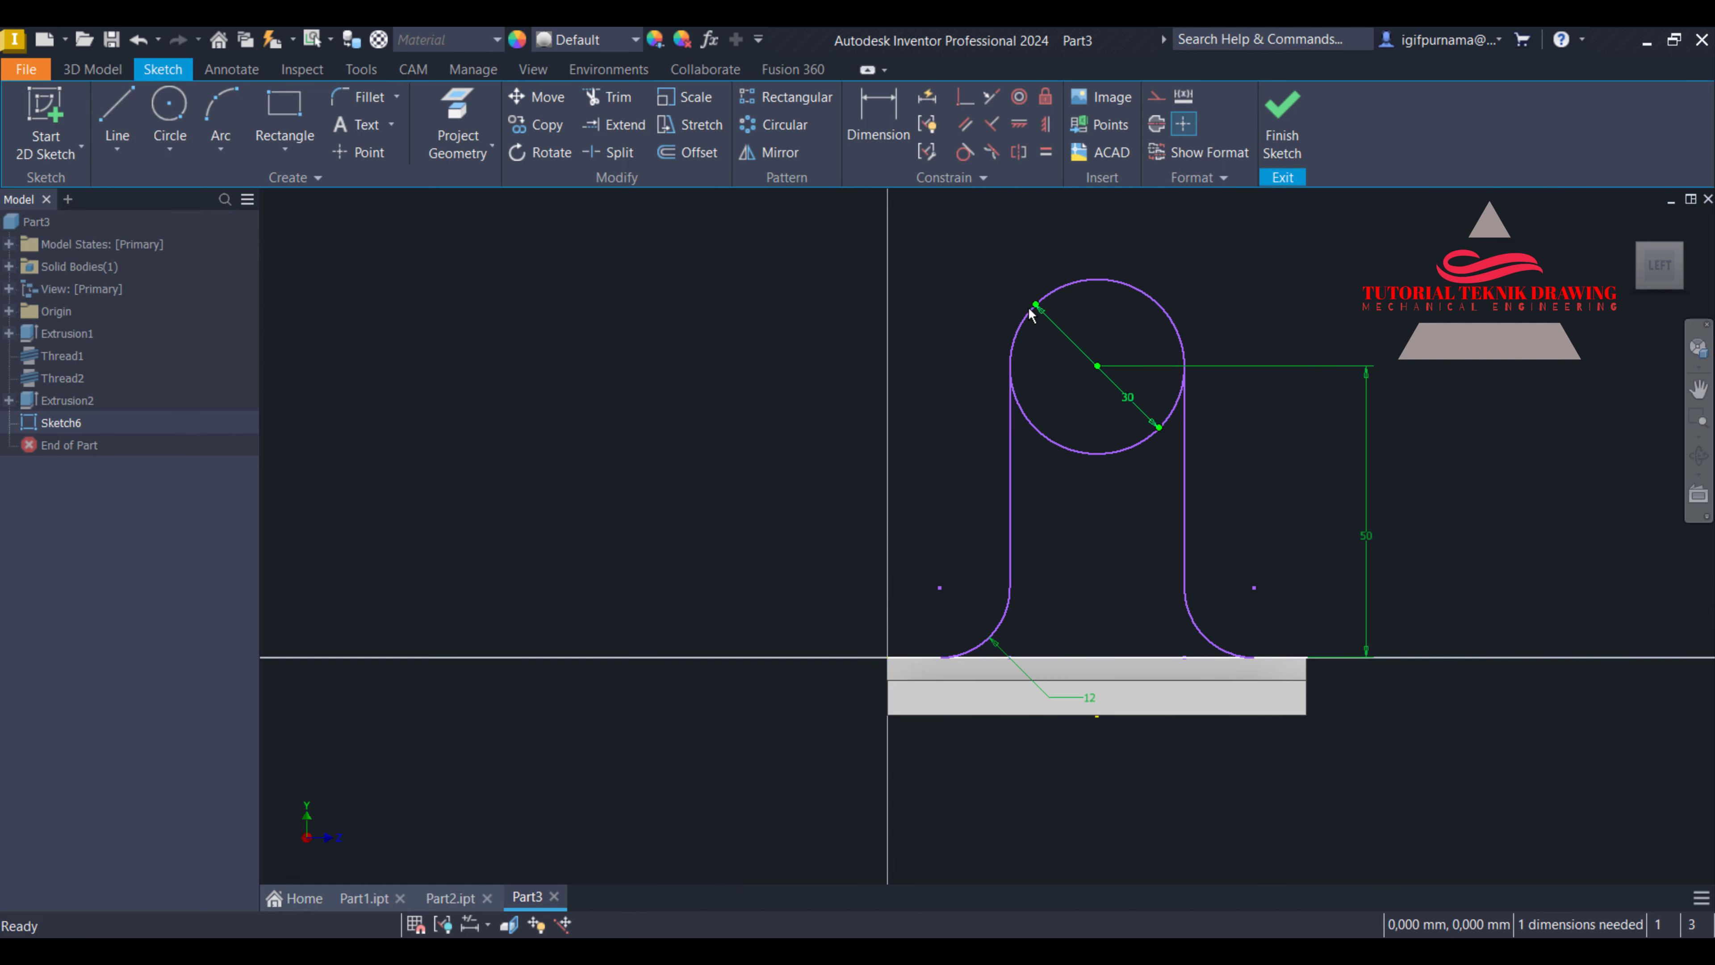
# Trim the lower arc of the 30 mm circle and draw a concentric 12 mm circle for the upright's hole
pyautogui.click(607, 97)
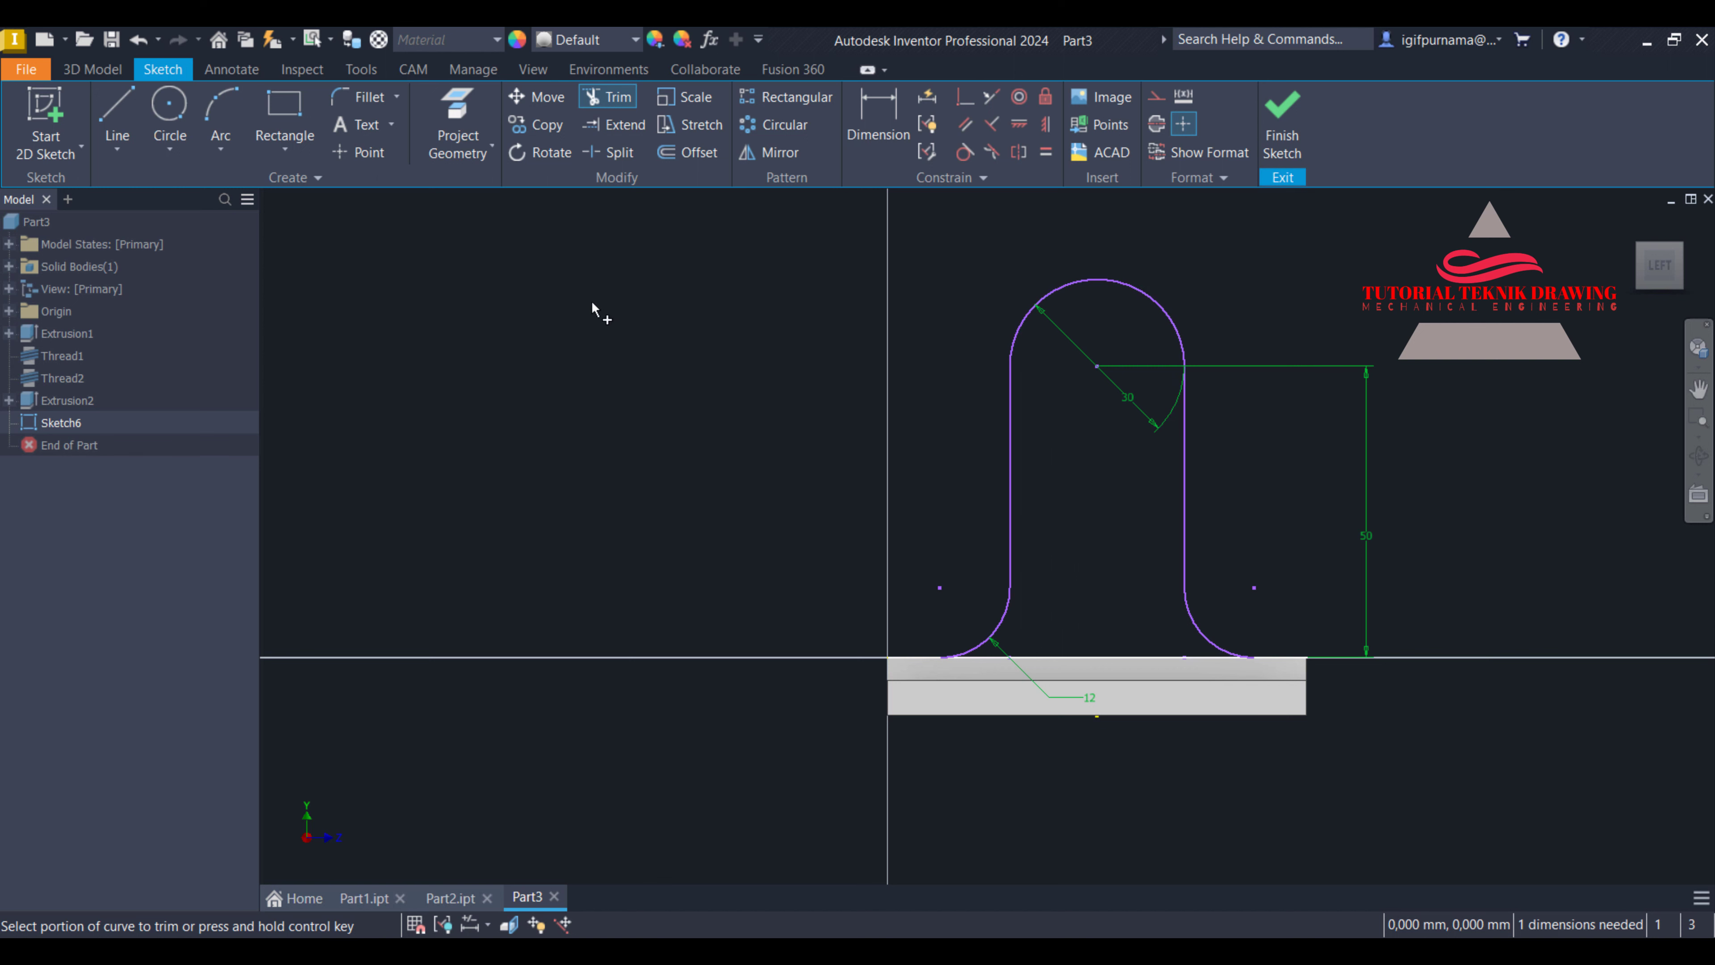
pyautogui.click(170, 111)
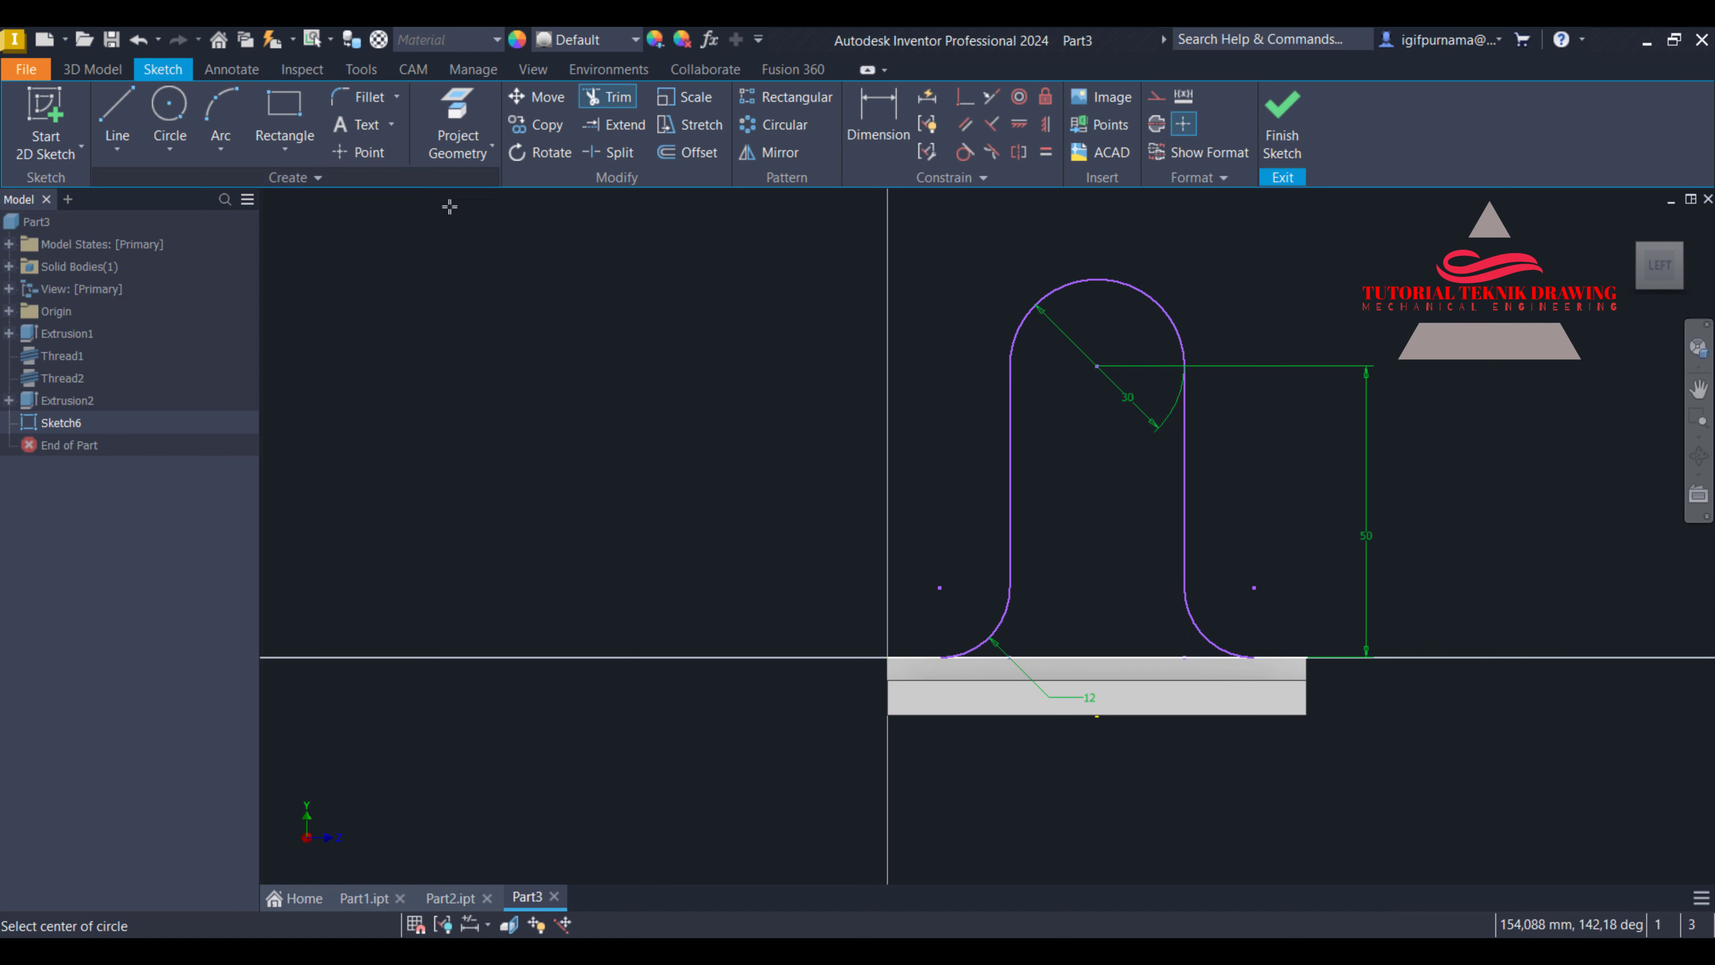
pyautogui.click(1096, 365)
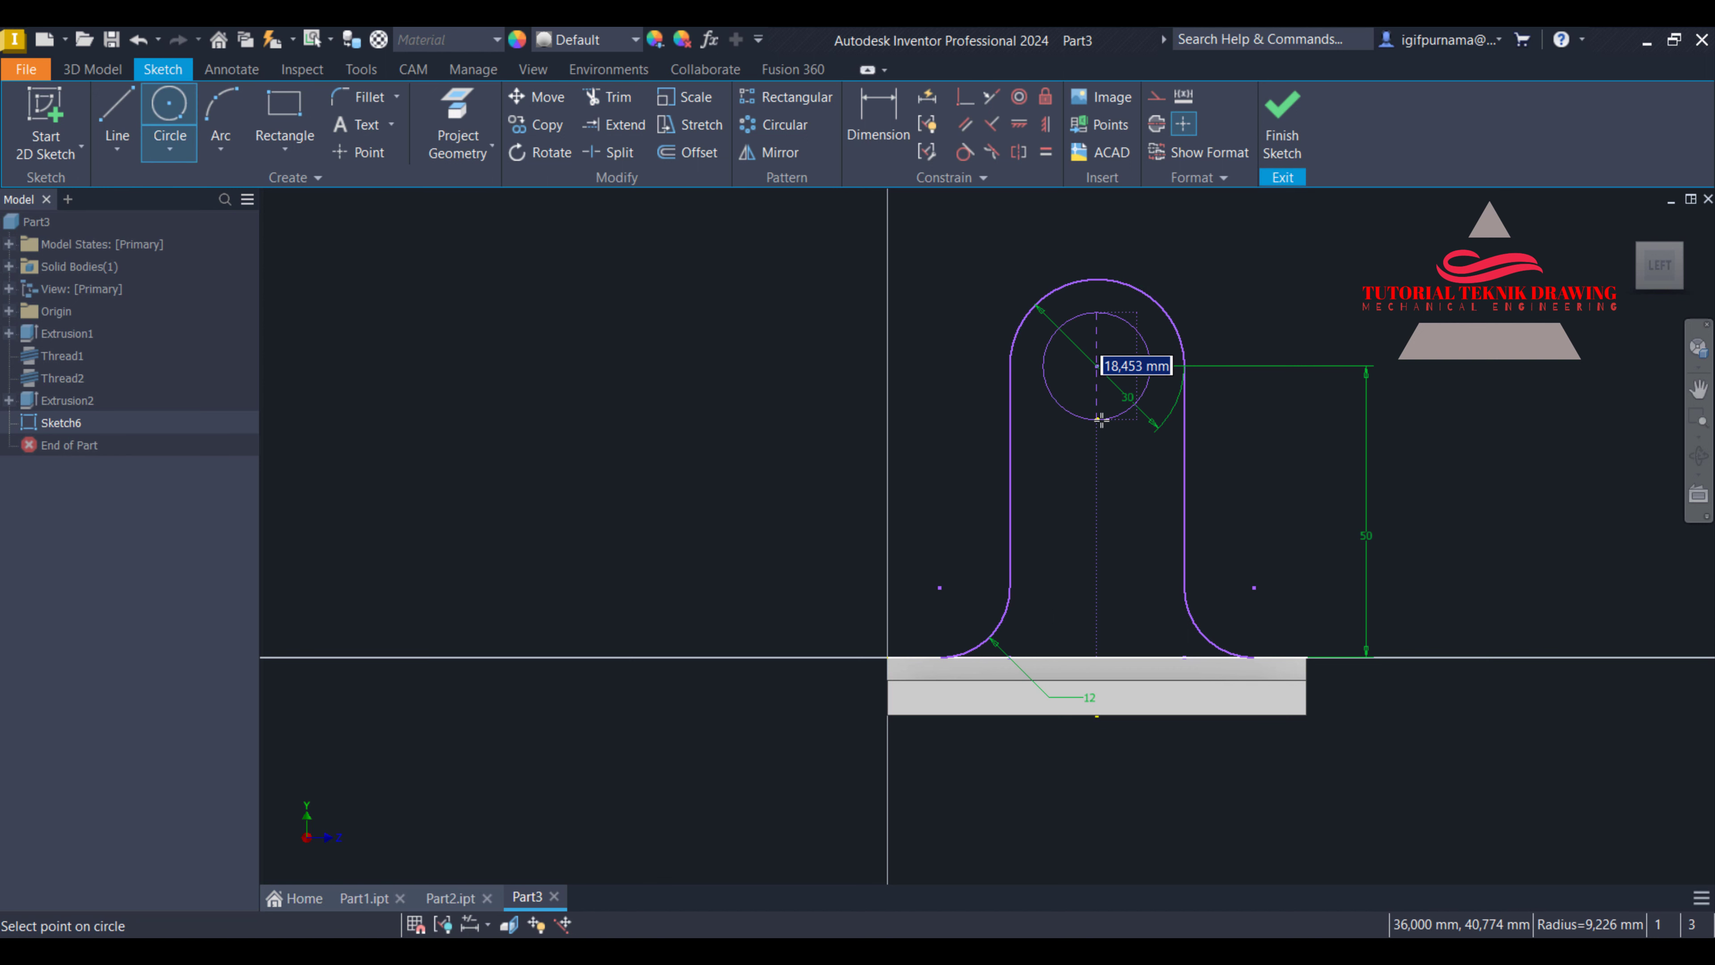
pyautogui.press('Return')
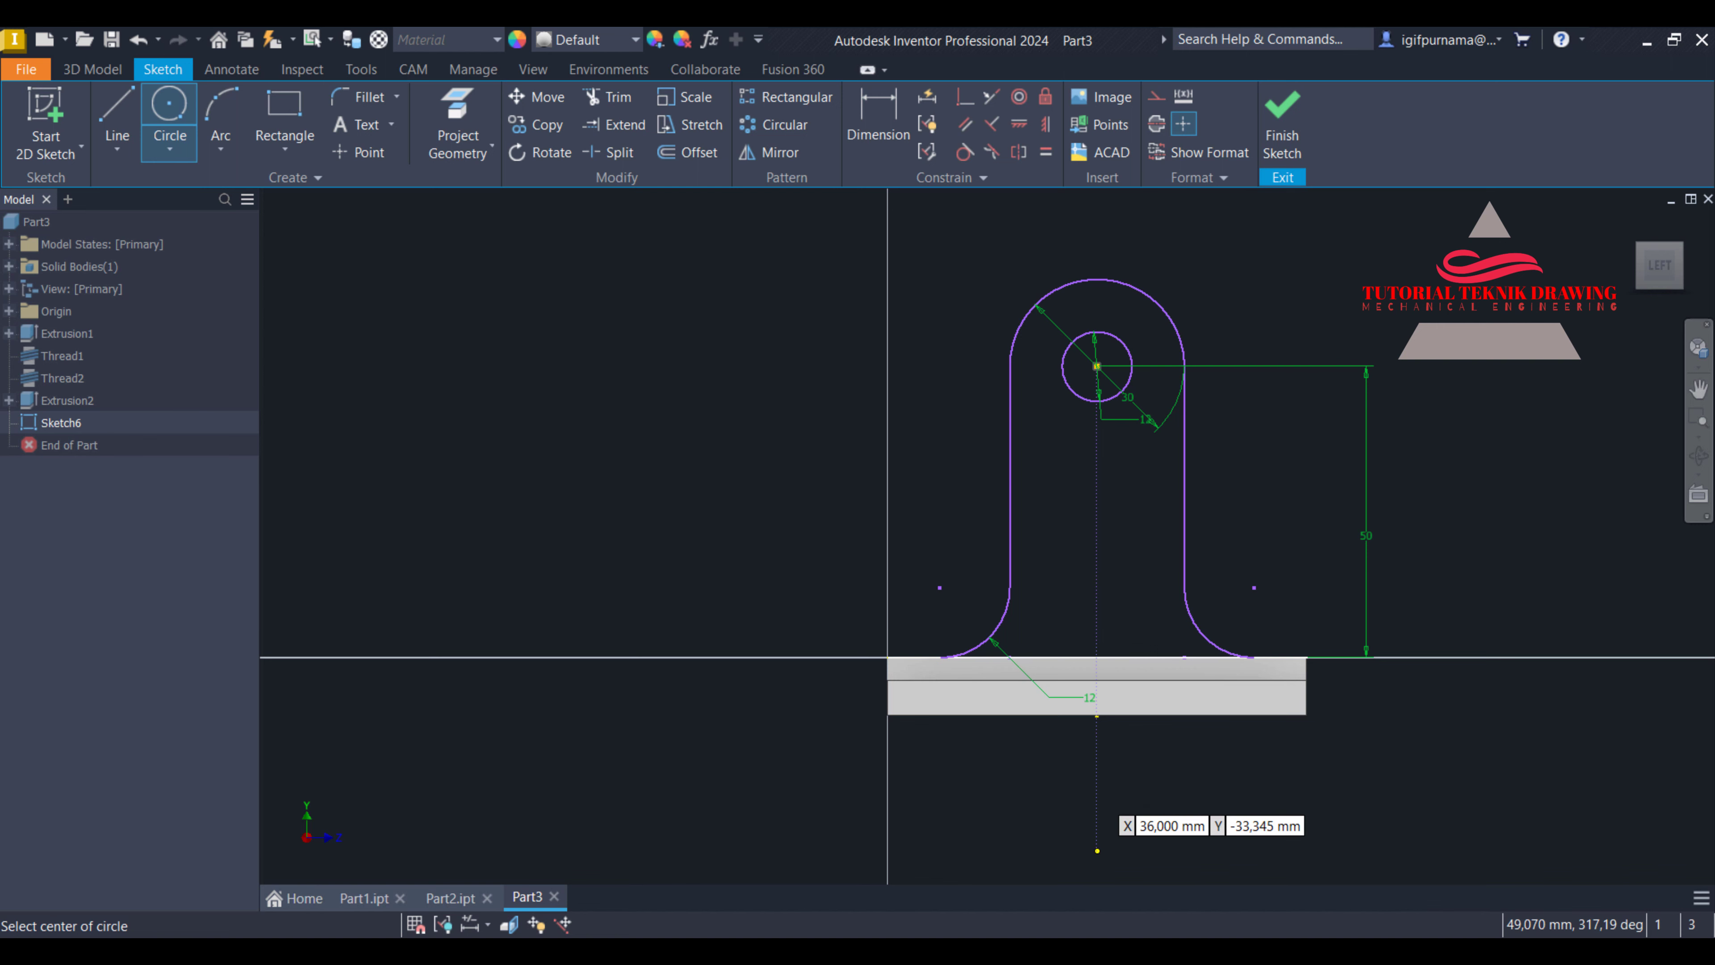
# Check the bracket's side view in the reference drawing and finish the upright's sketch
pyautogui.hotkey('alt', 'Tab')
pyautogui.scroll(1, 1197, 431)
pyautogui.scroll(-2, 1283, 467)
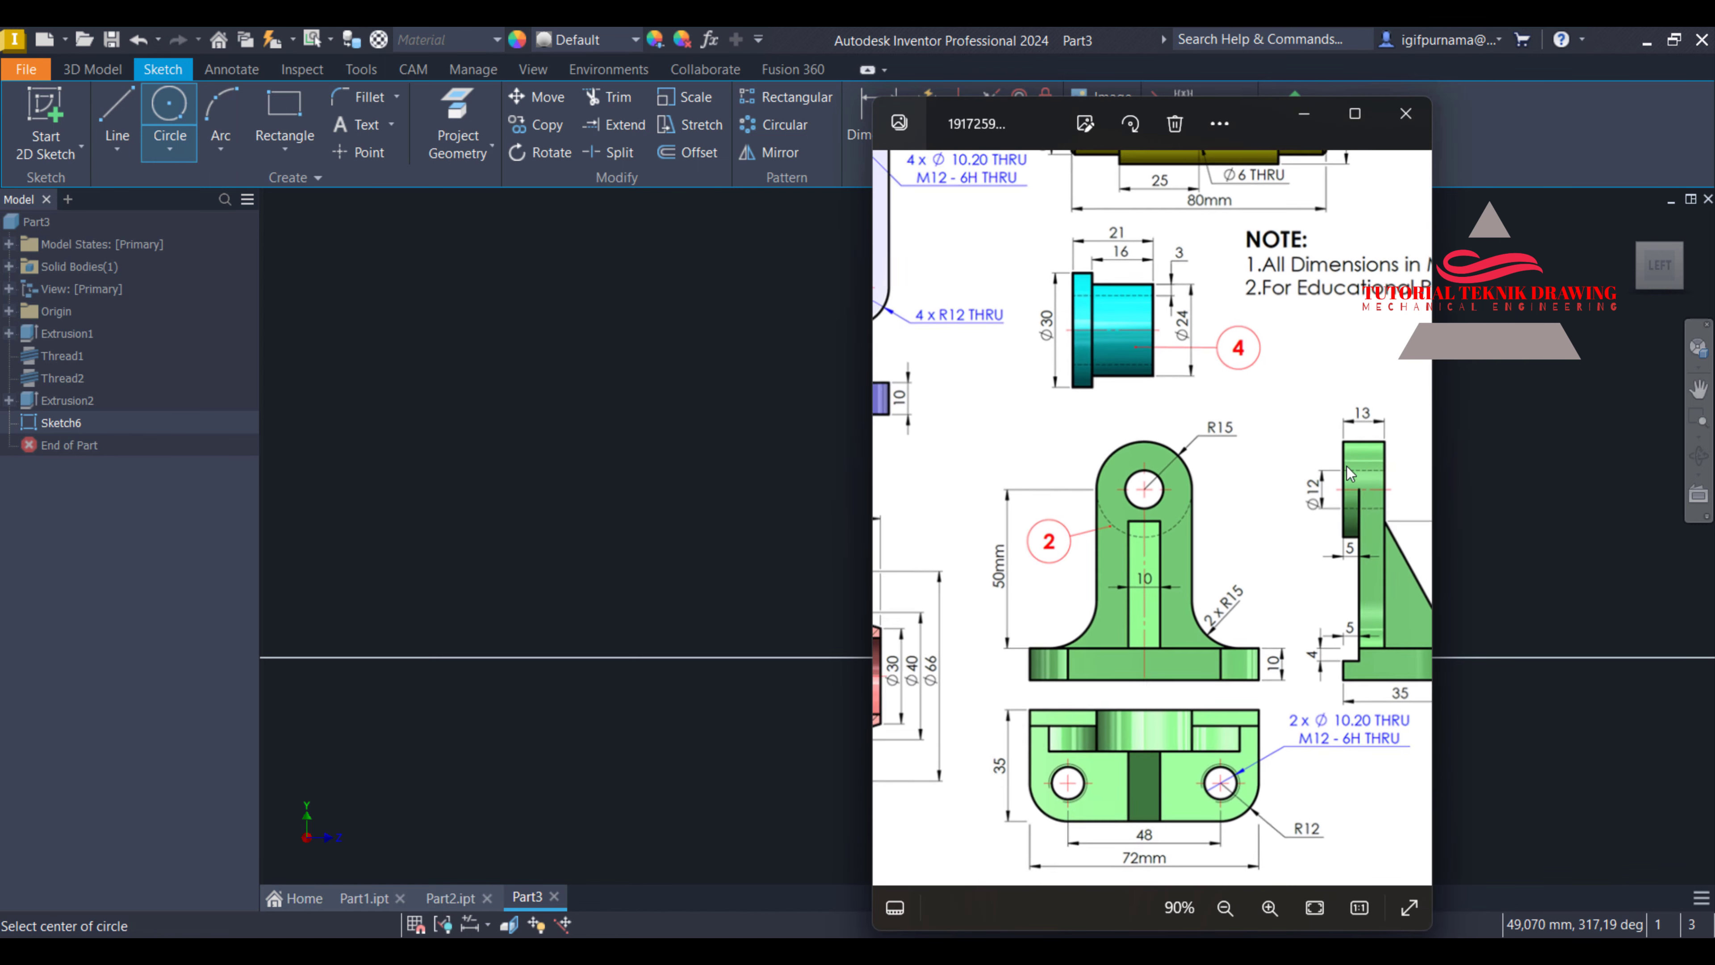
pyautogui.click(1304, 113)
pyautogui.keyDown('shift'); pyautogui.moveTo(1303, 290); pyautogui.dragTo(1303, 308, button='middle'); pyautogui.keyUp('shift')
pyautogui.click(1282, 125)
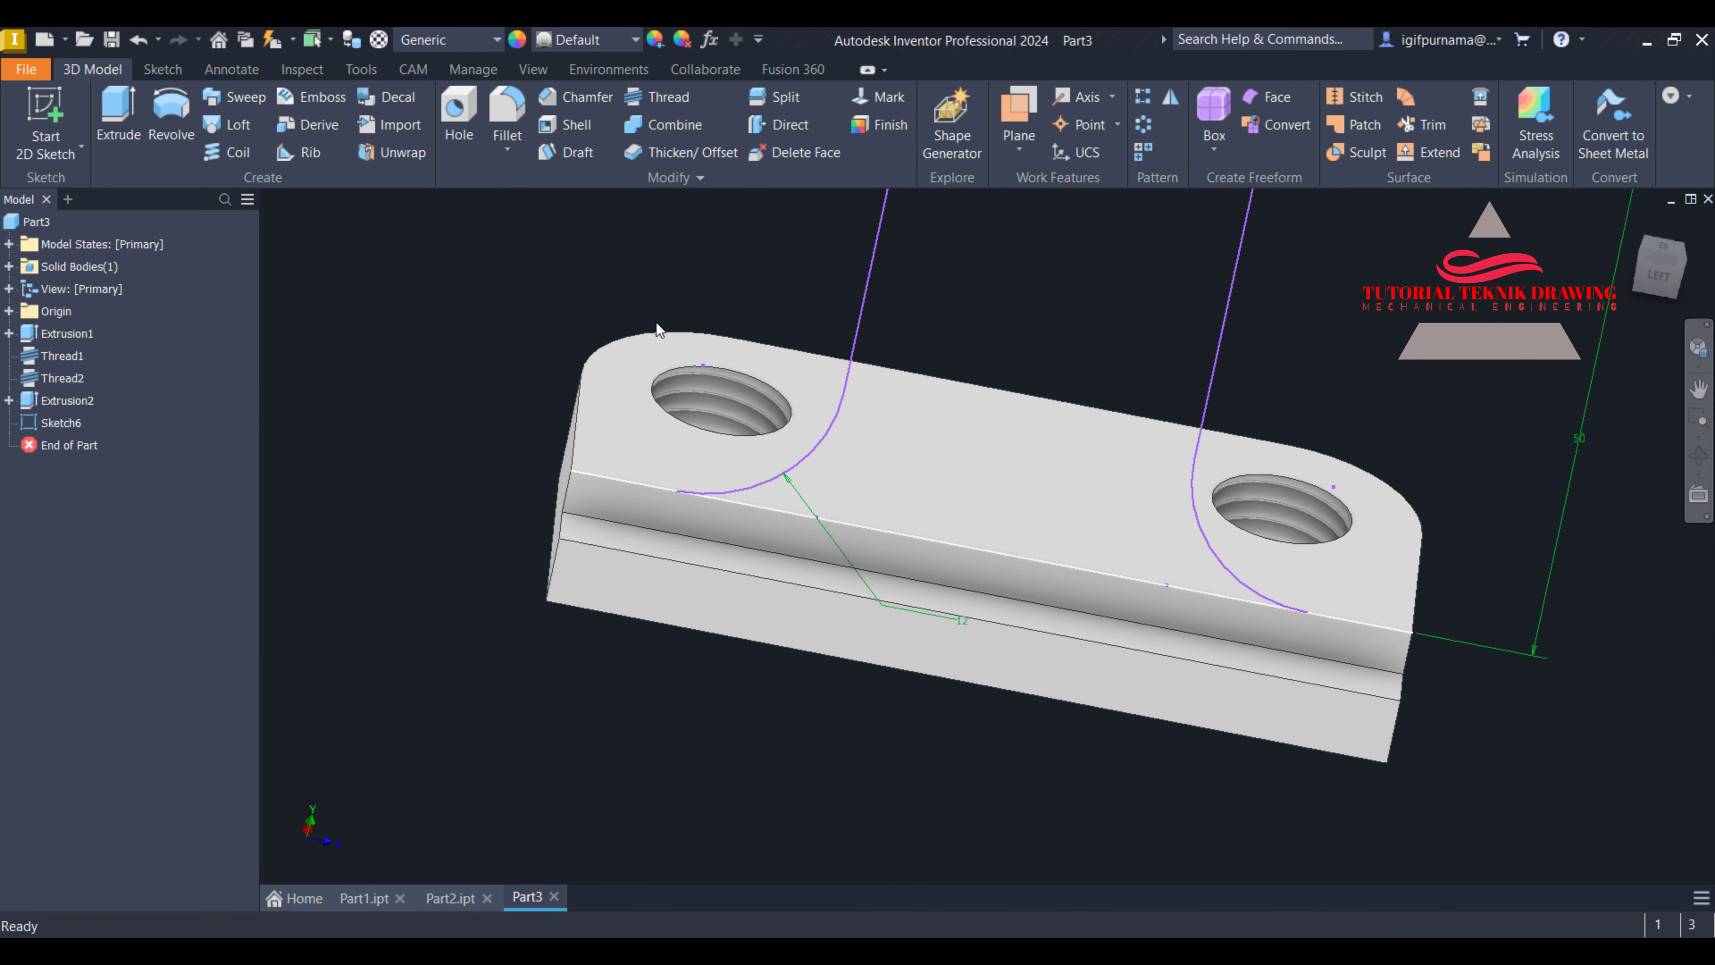
pyautogui.press('e')
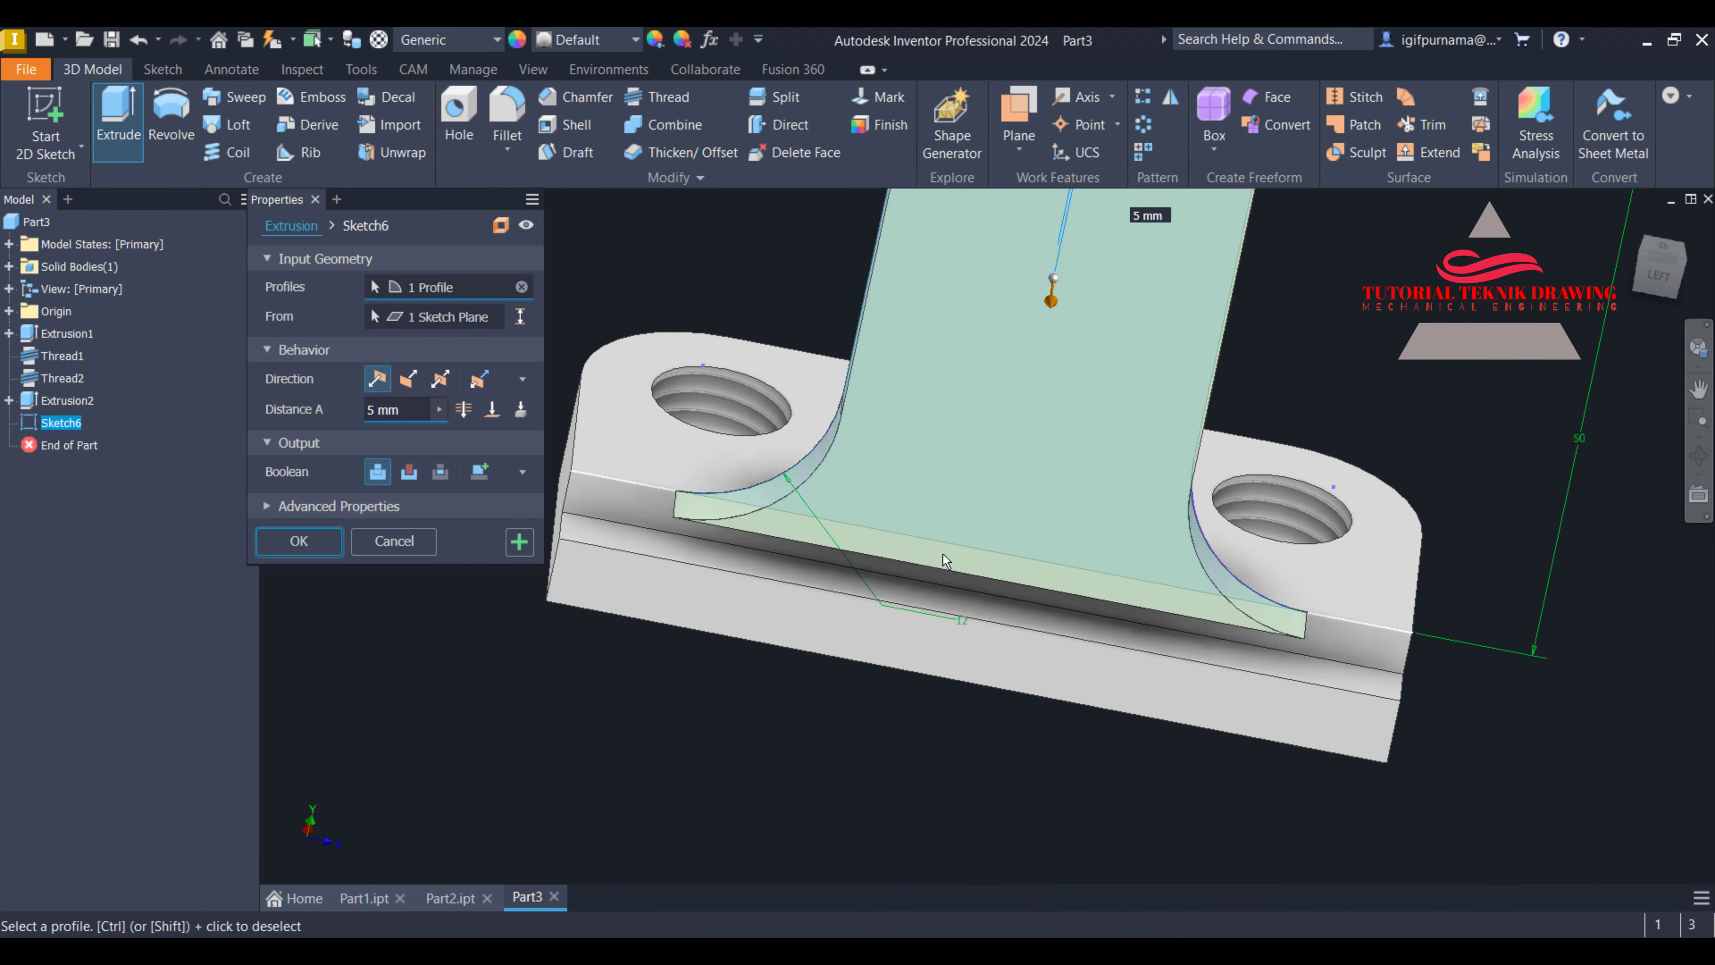
pyautogui.scroll(-5, 1096, 547)
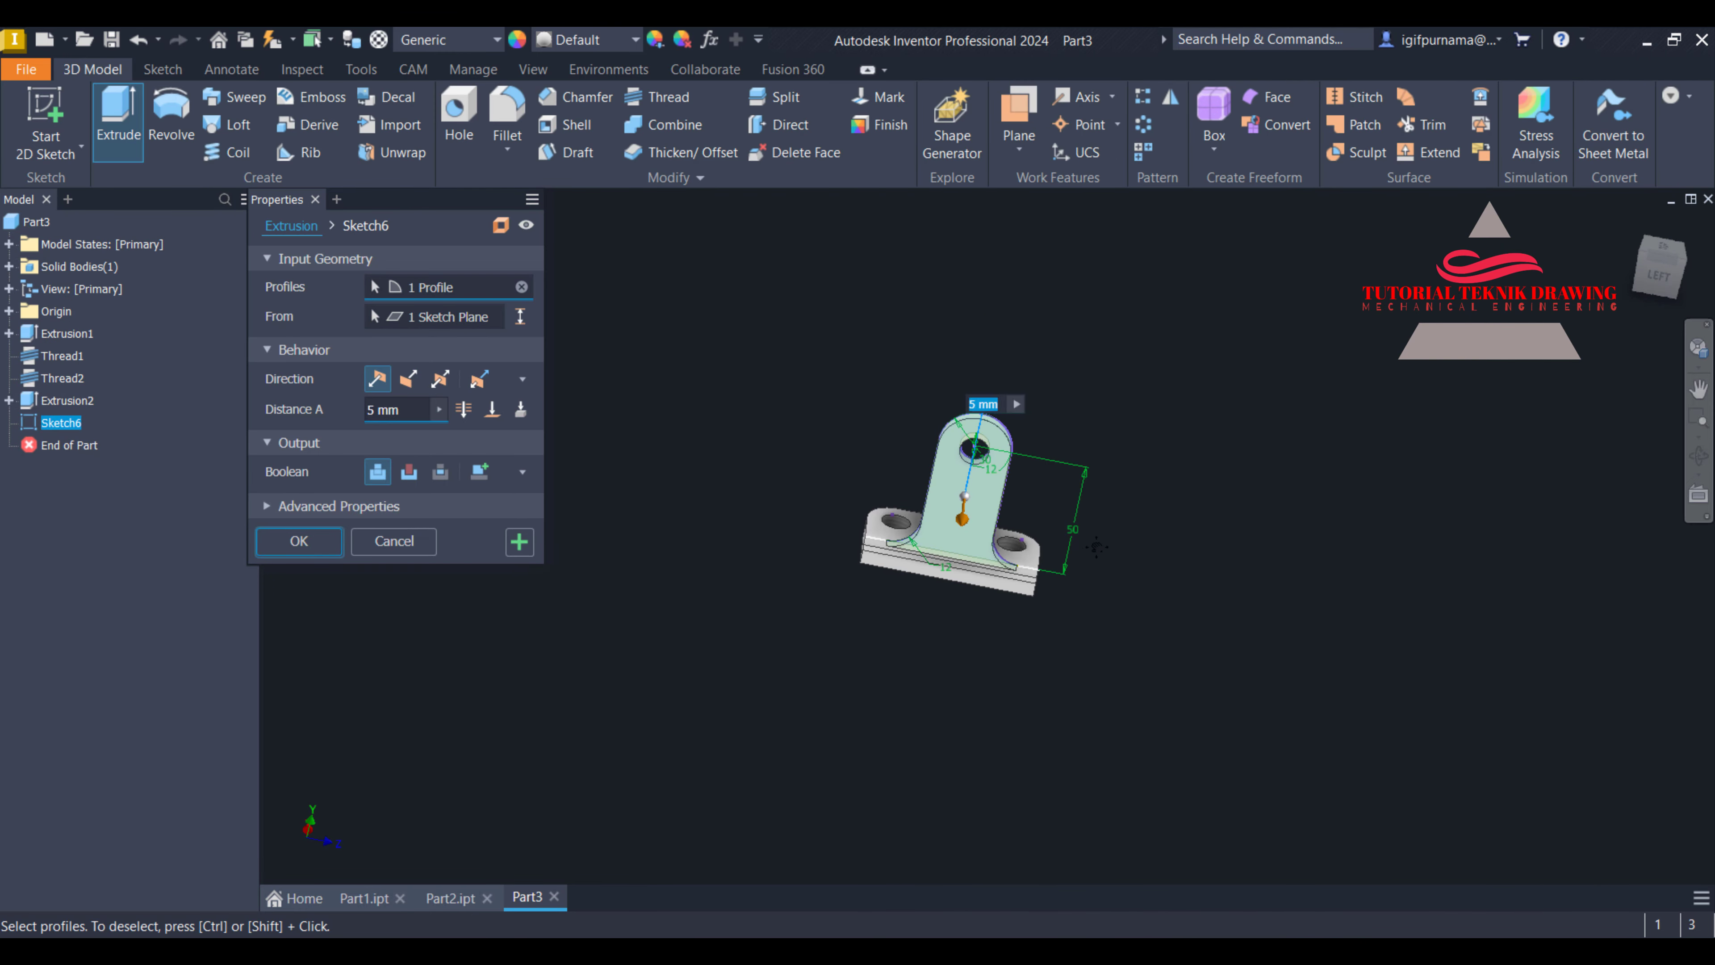
pyautogui.click(1699, 455)
pyautogui.moveTo(863, 624); pyautogui.dragTo(946, 513)
pyautogui.scroll(-3, 946, 513)
pyautogui.rightClick(682, 466)
pyautogui.click(632, 419)
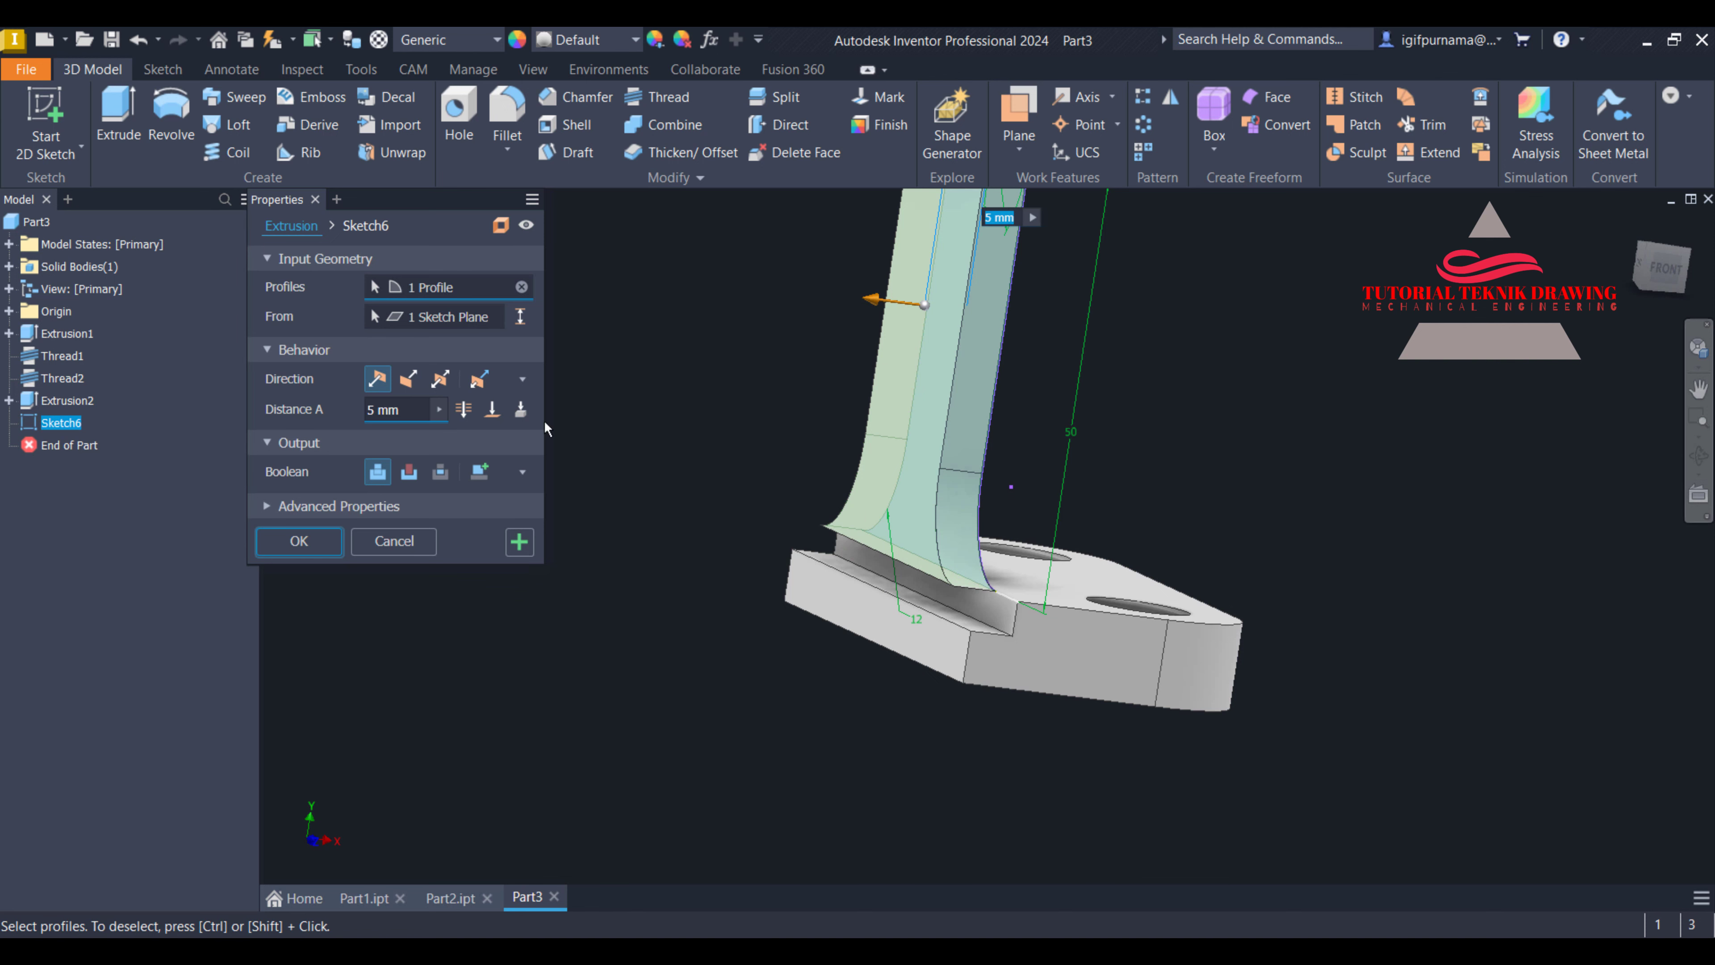
pyautogui.click(1076, 935)
pyautogui.scroll(4, 1351, 558)
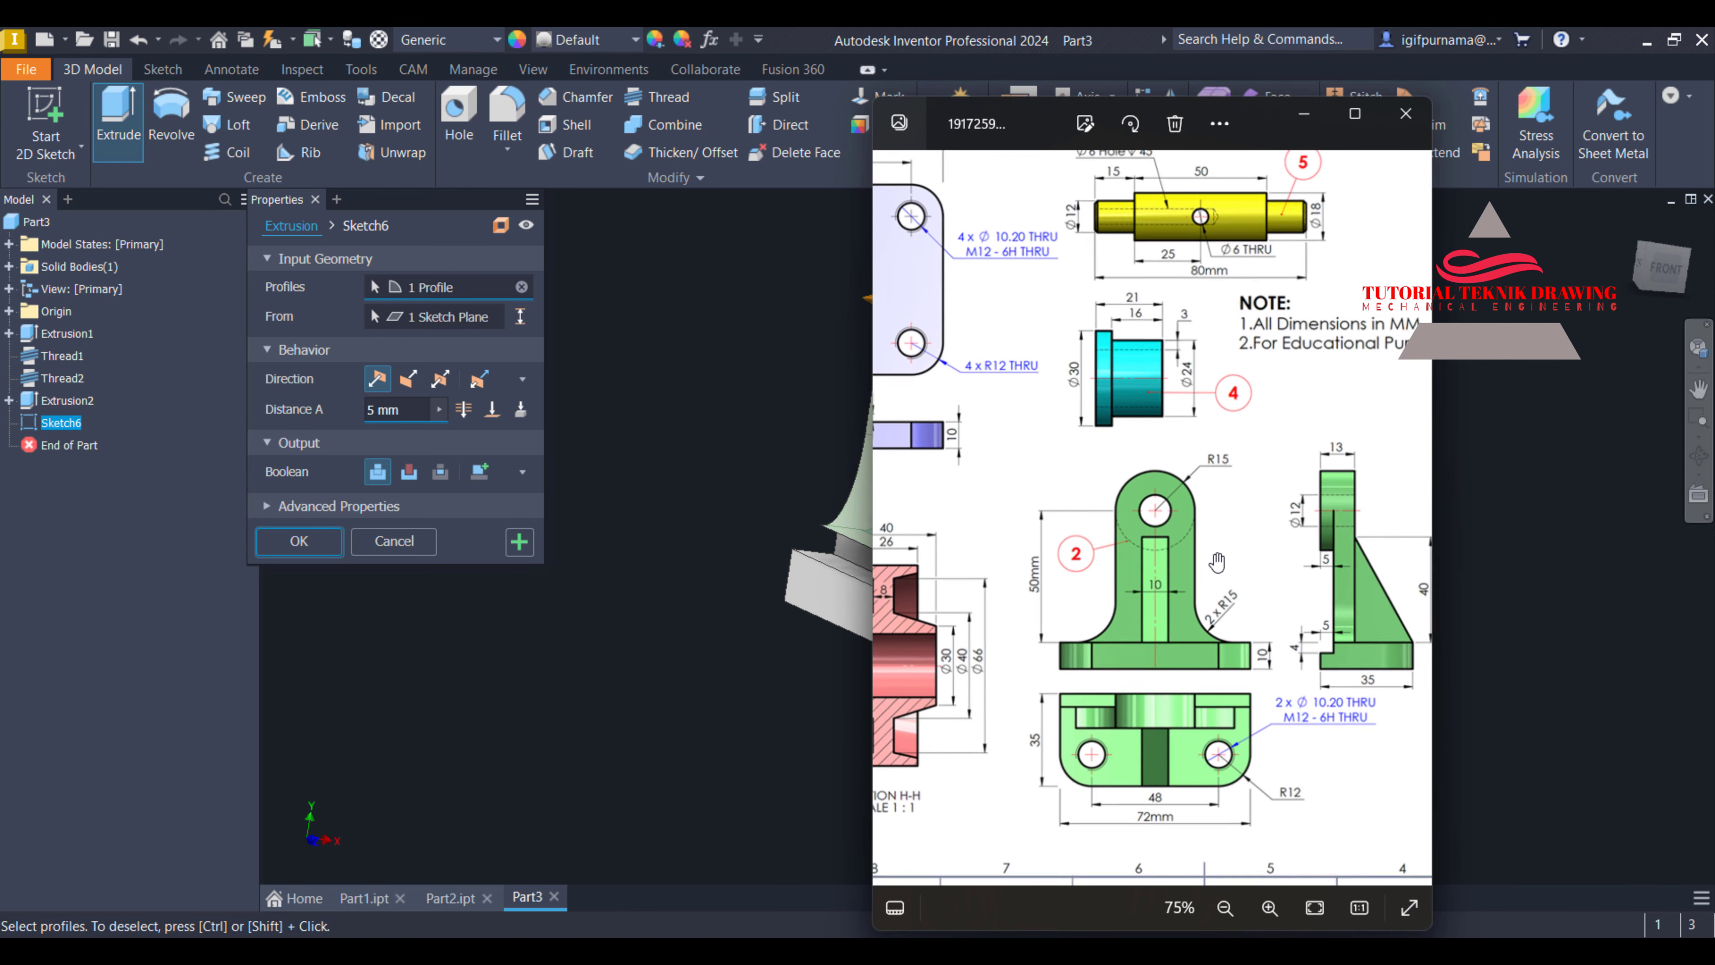
pyautogui.scroll(4, 1351, 558)
pyautogui.moveTo(1377, 432); pyautogui.dragTo(1158, 407)
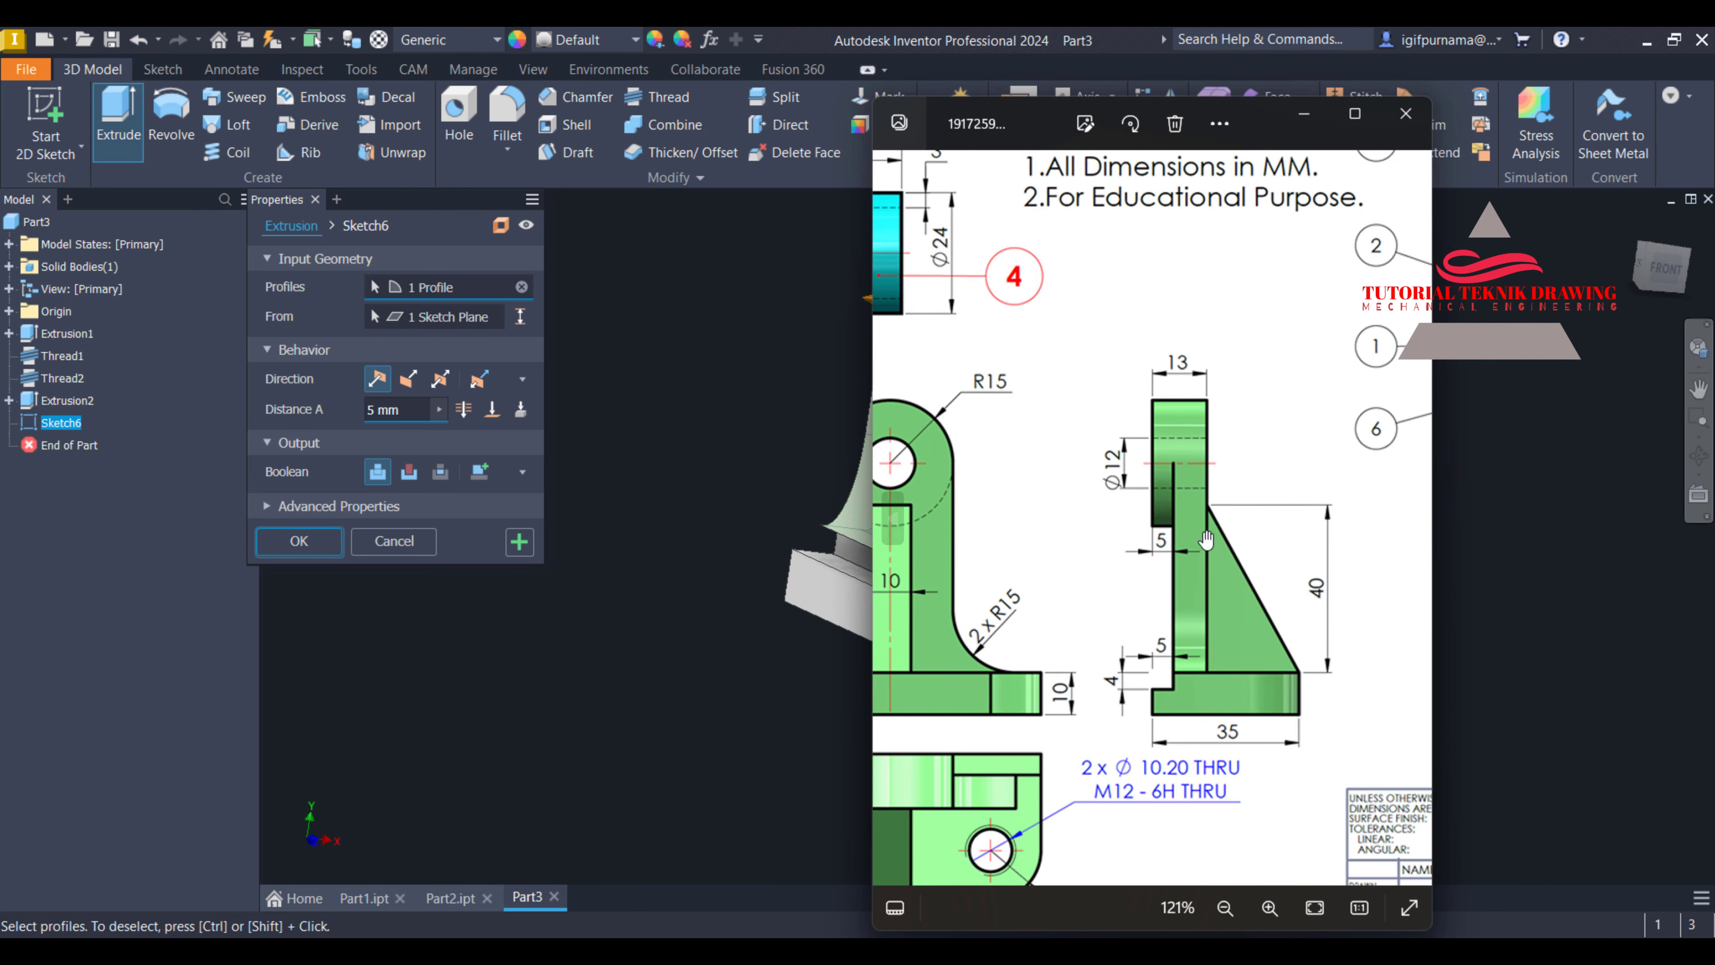
pyautogui.scroll(1, 1159, 408)
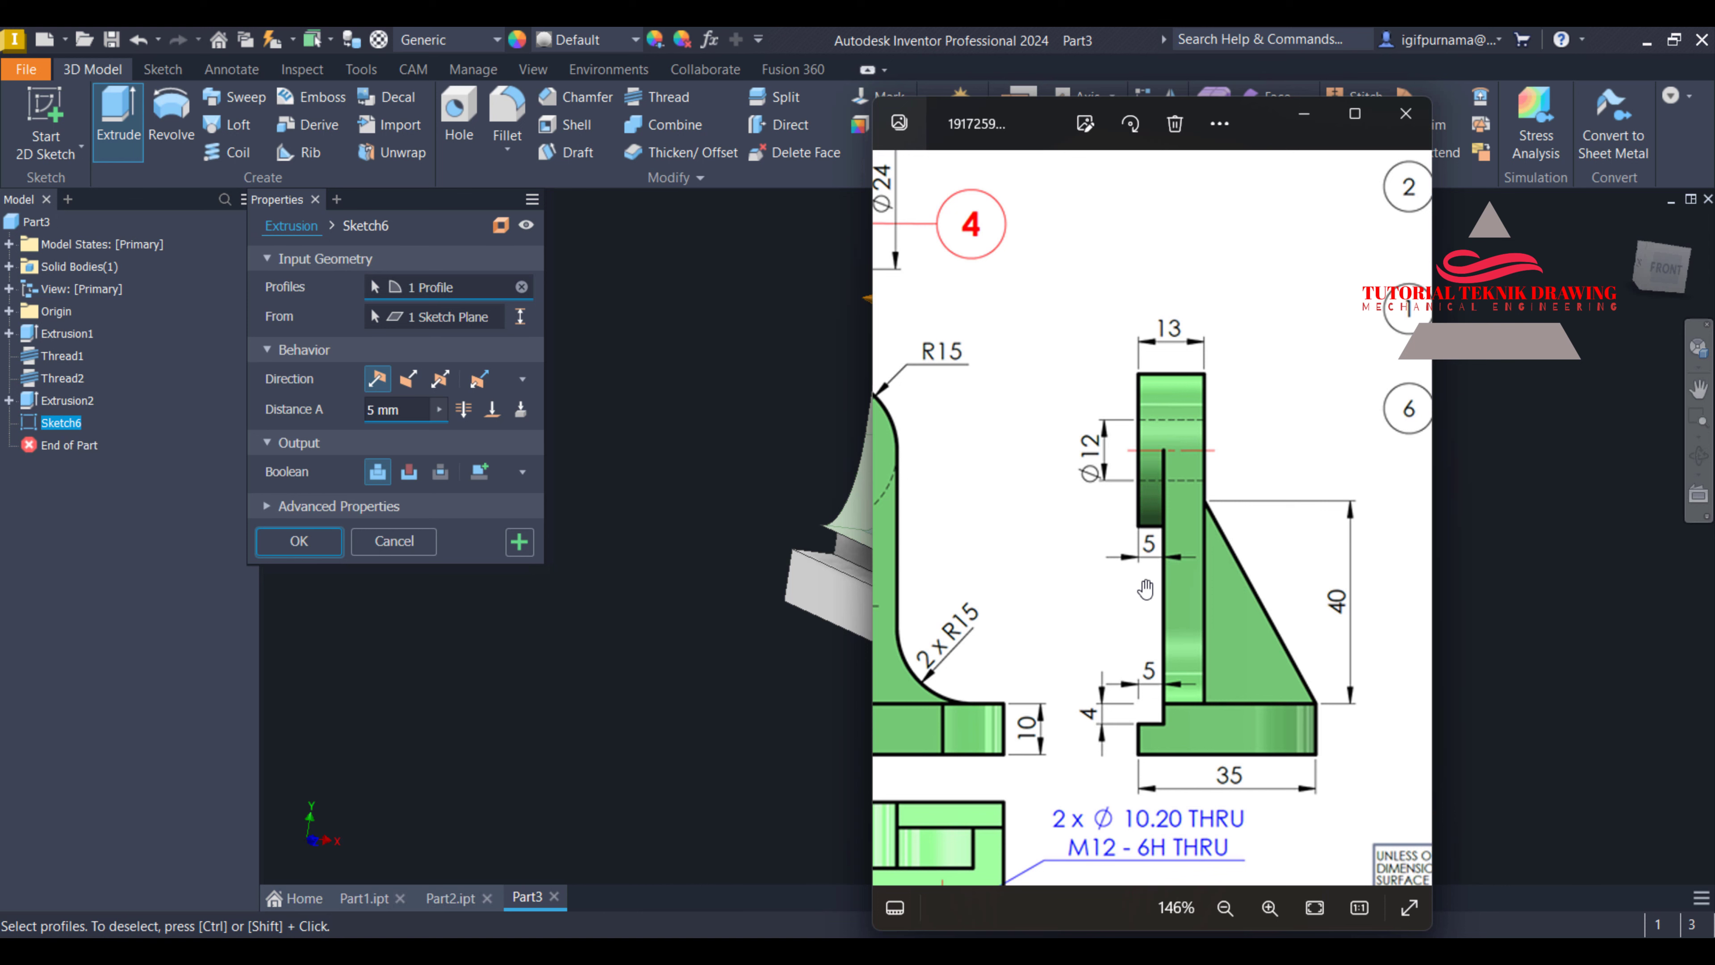
pyautogui.click(383, 417)
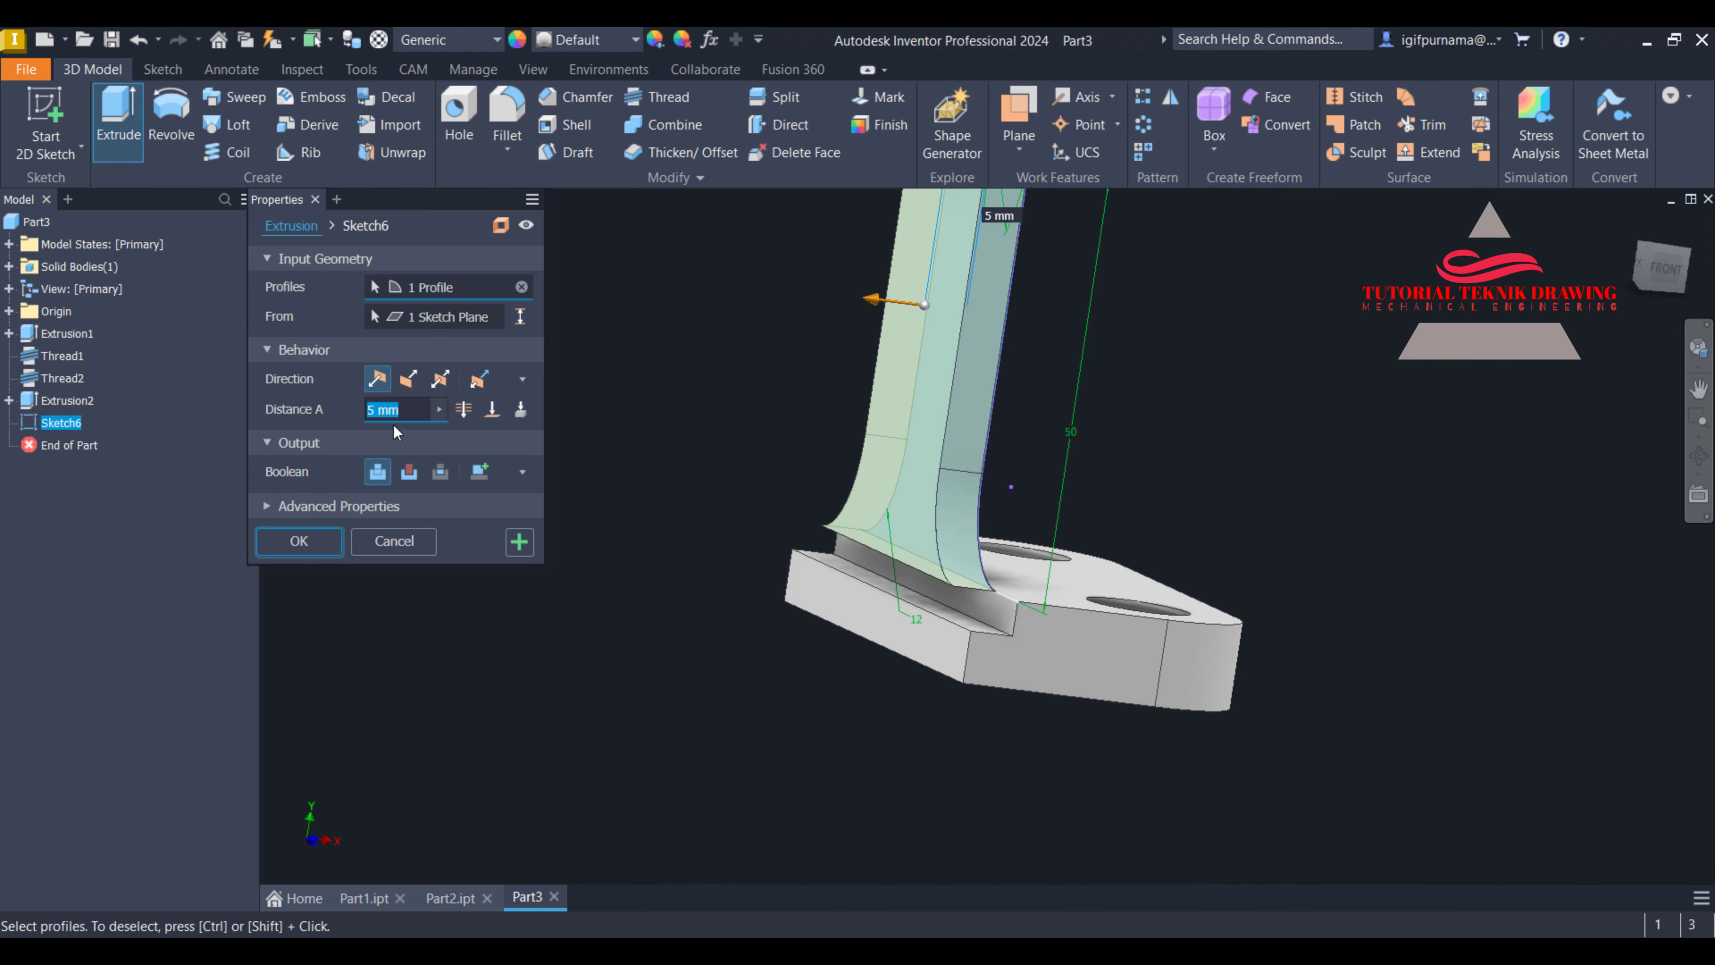
pyautogui.press('BackSpace')
pyautogui.write('-8')
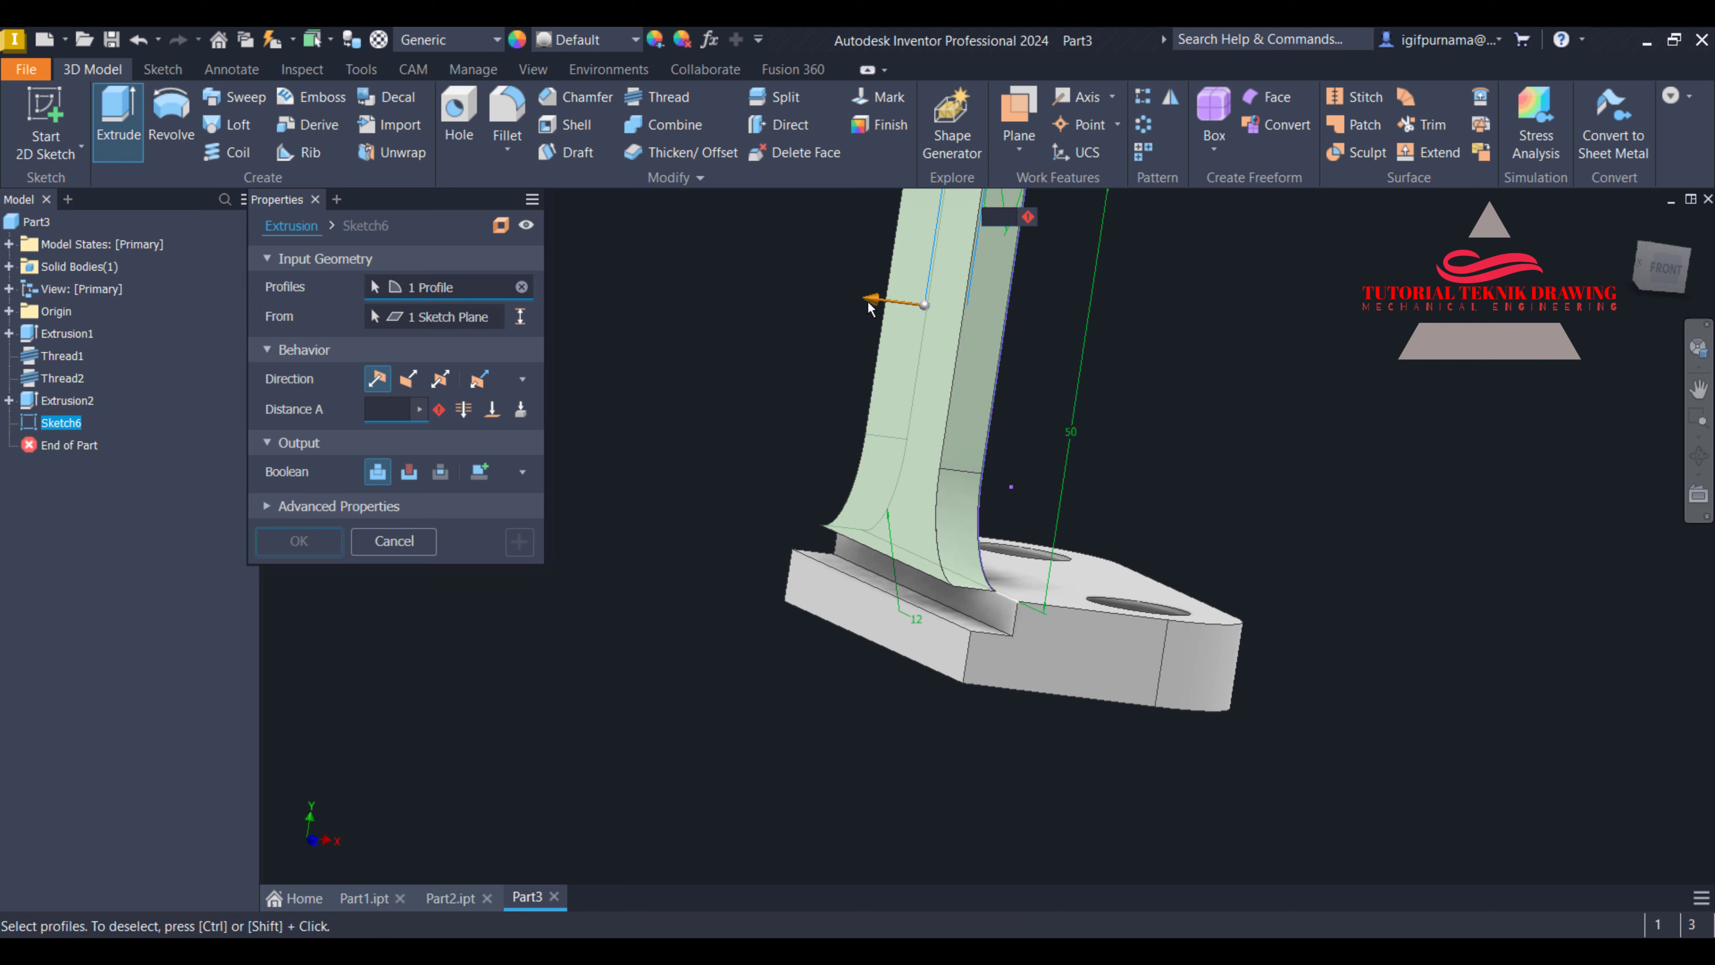
pyautogui.moveTo(868, 303); pyautogui.dragTo(1075, 324)
pyautogui.click(394, 540)
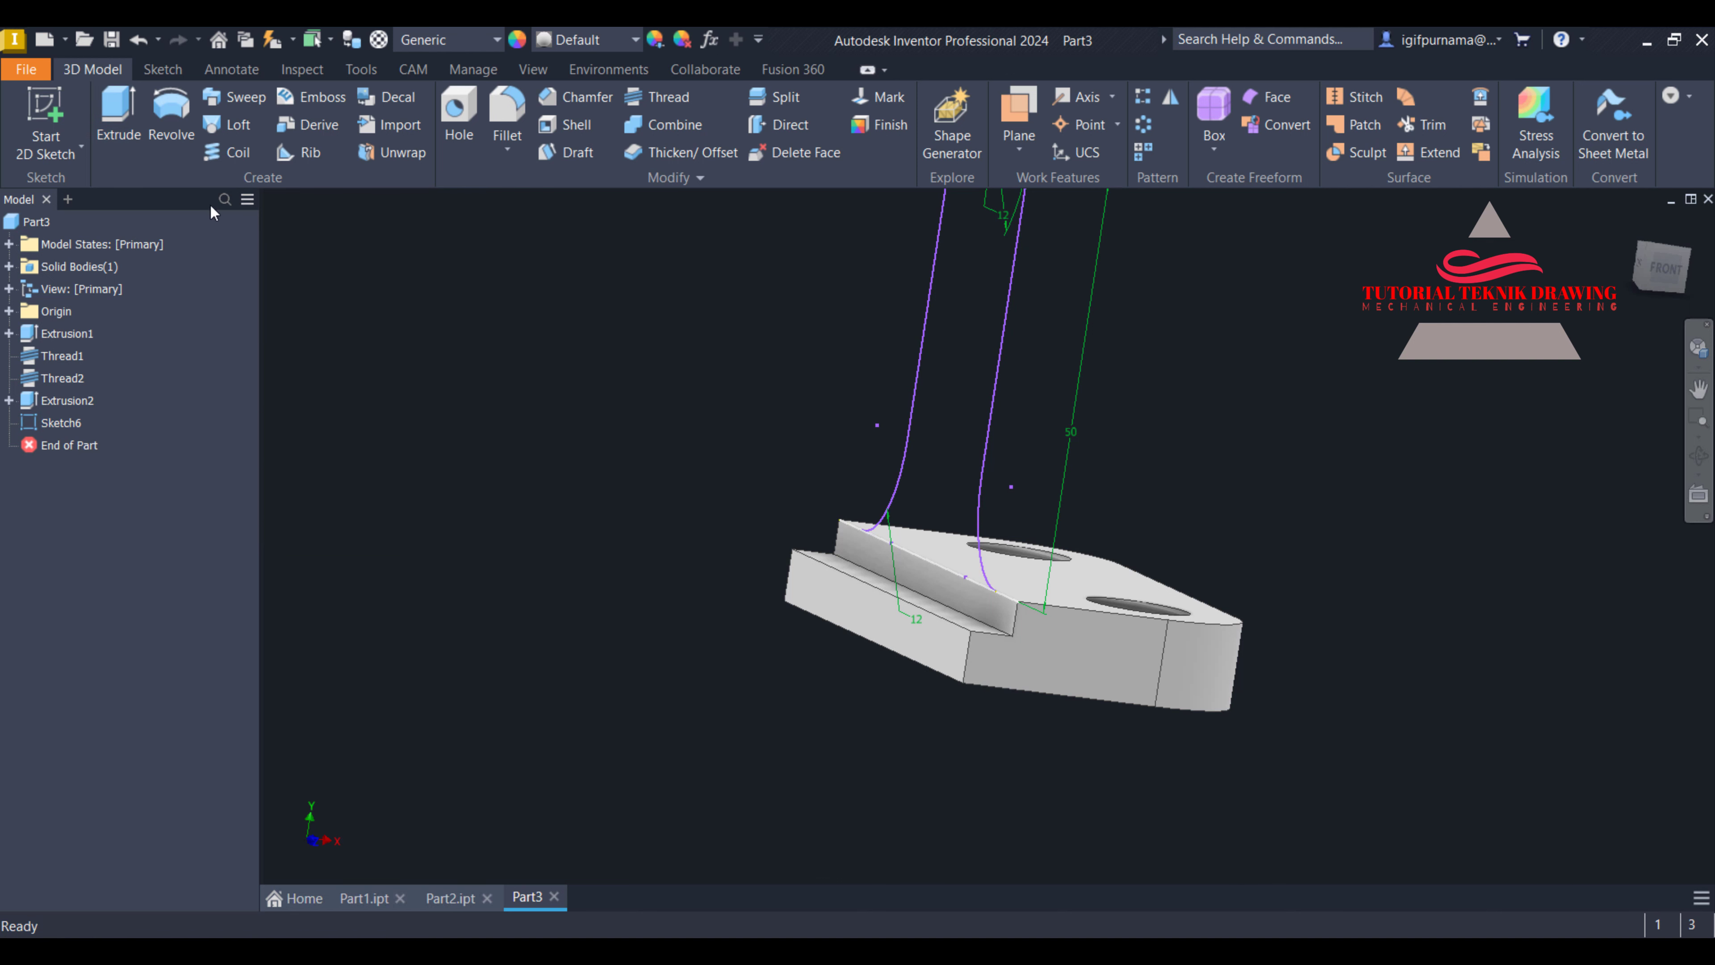
# Extrude the upright's profile 8 mm over the base, away from the rear step
pyautogui.click(119, 118)
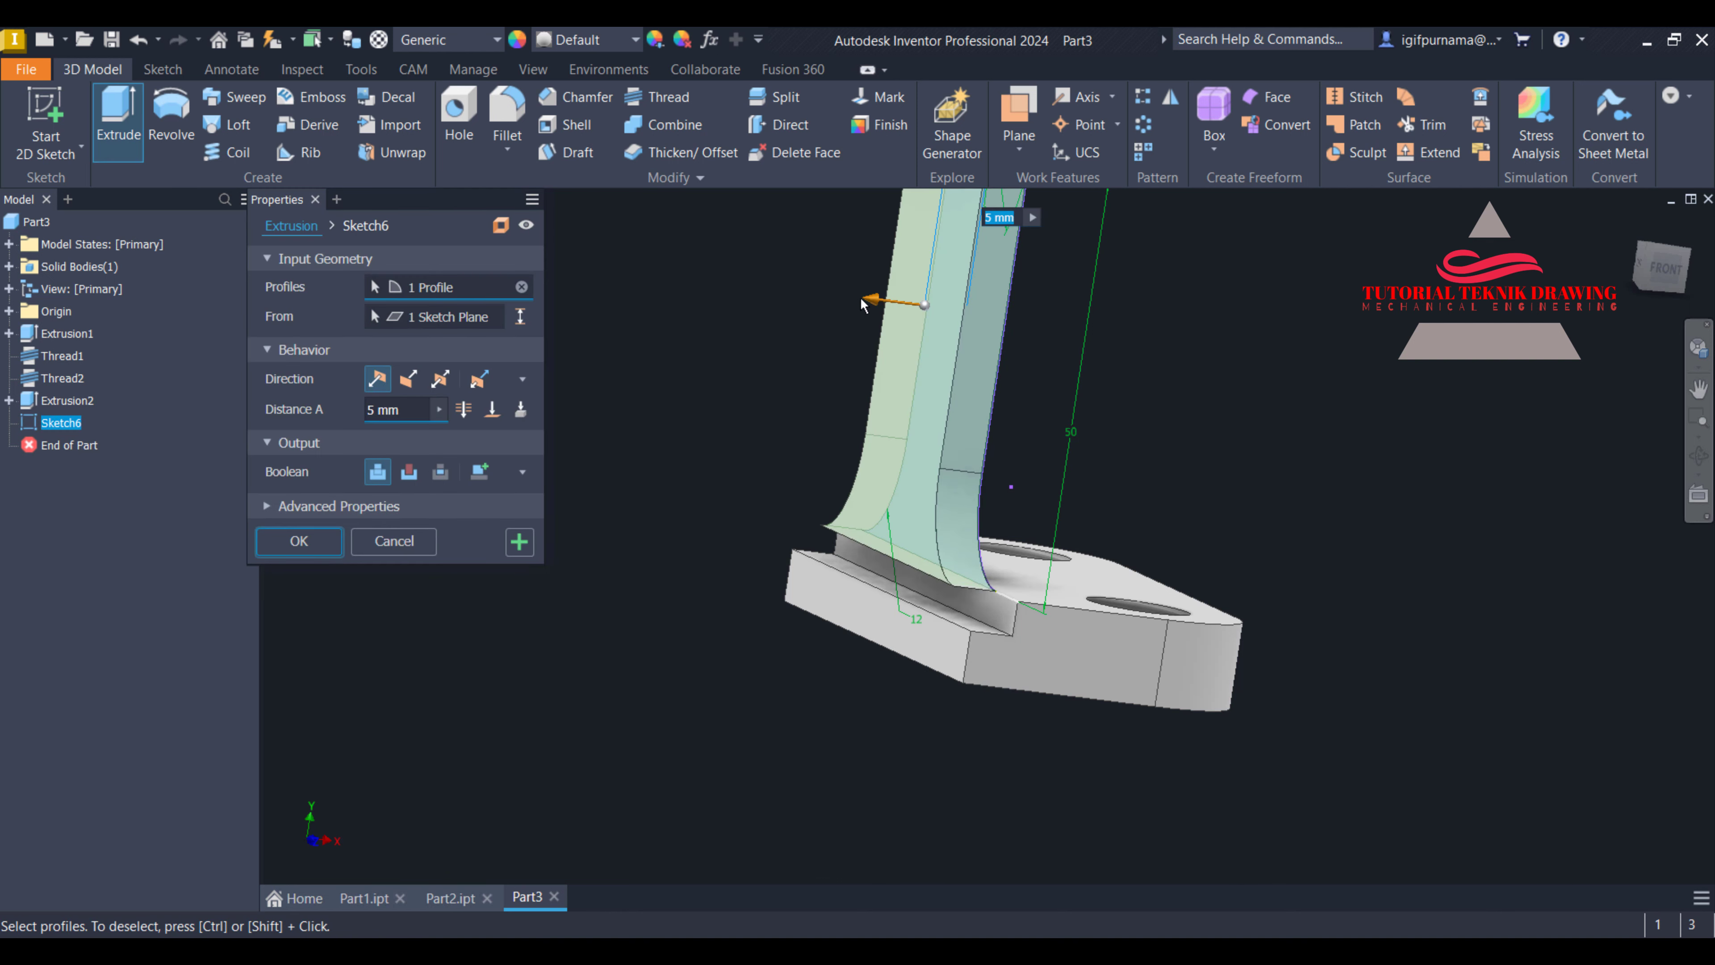
pyautogui.moveTo(873, 304); pyautogui.dragTo(974, 326)
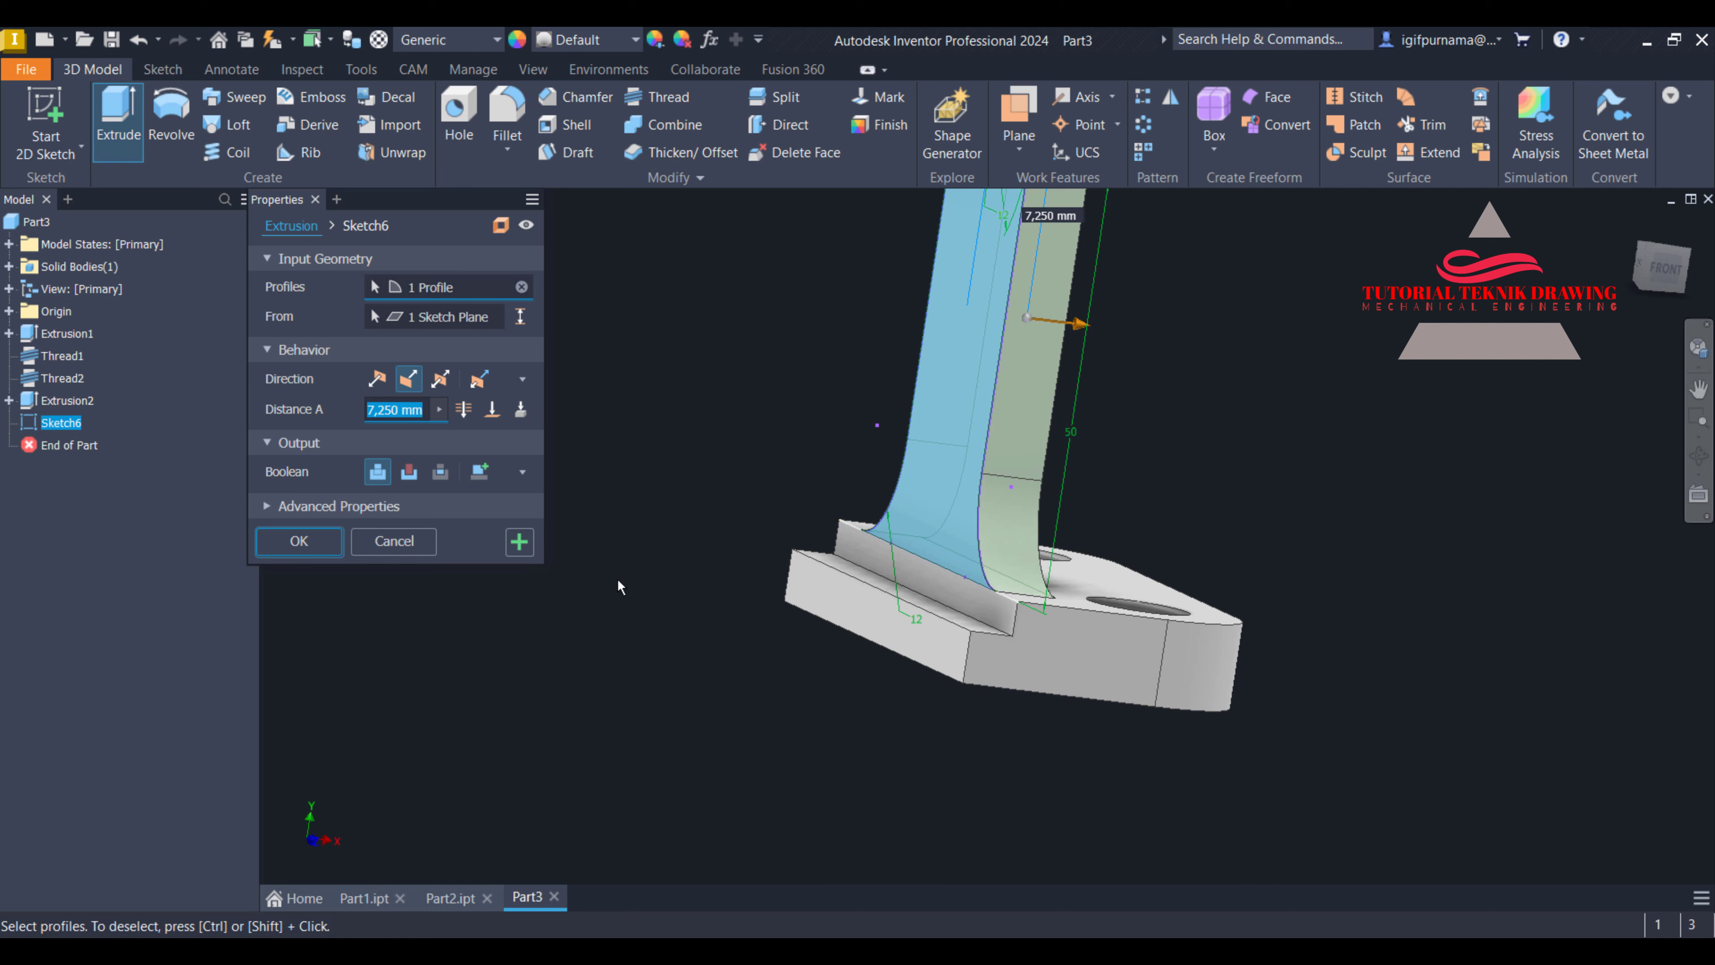
pyautogui.click(303, 539)
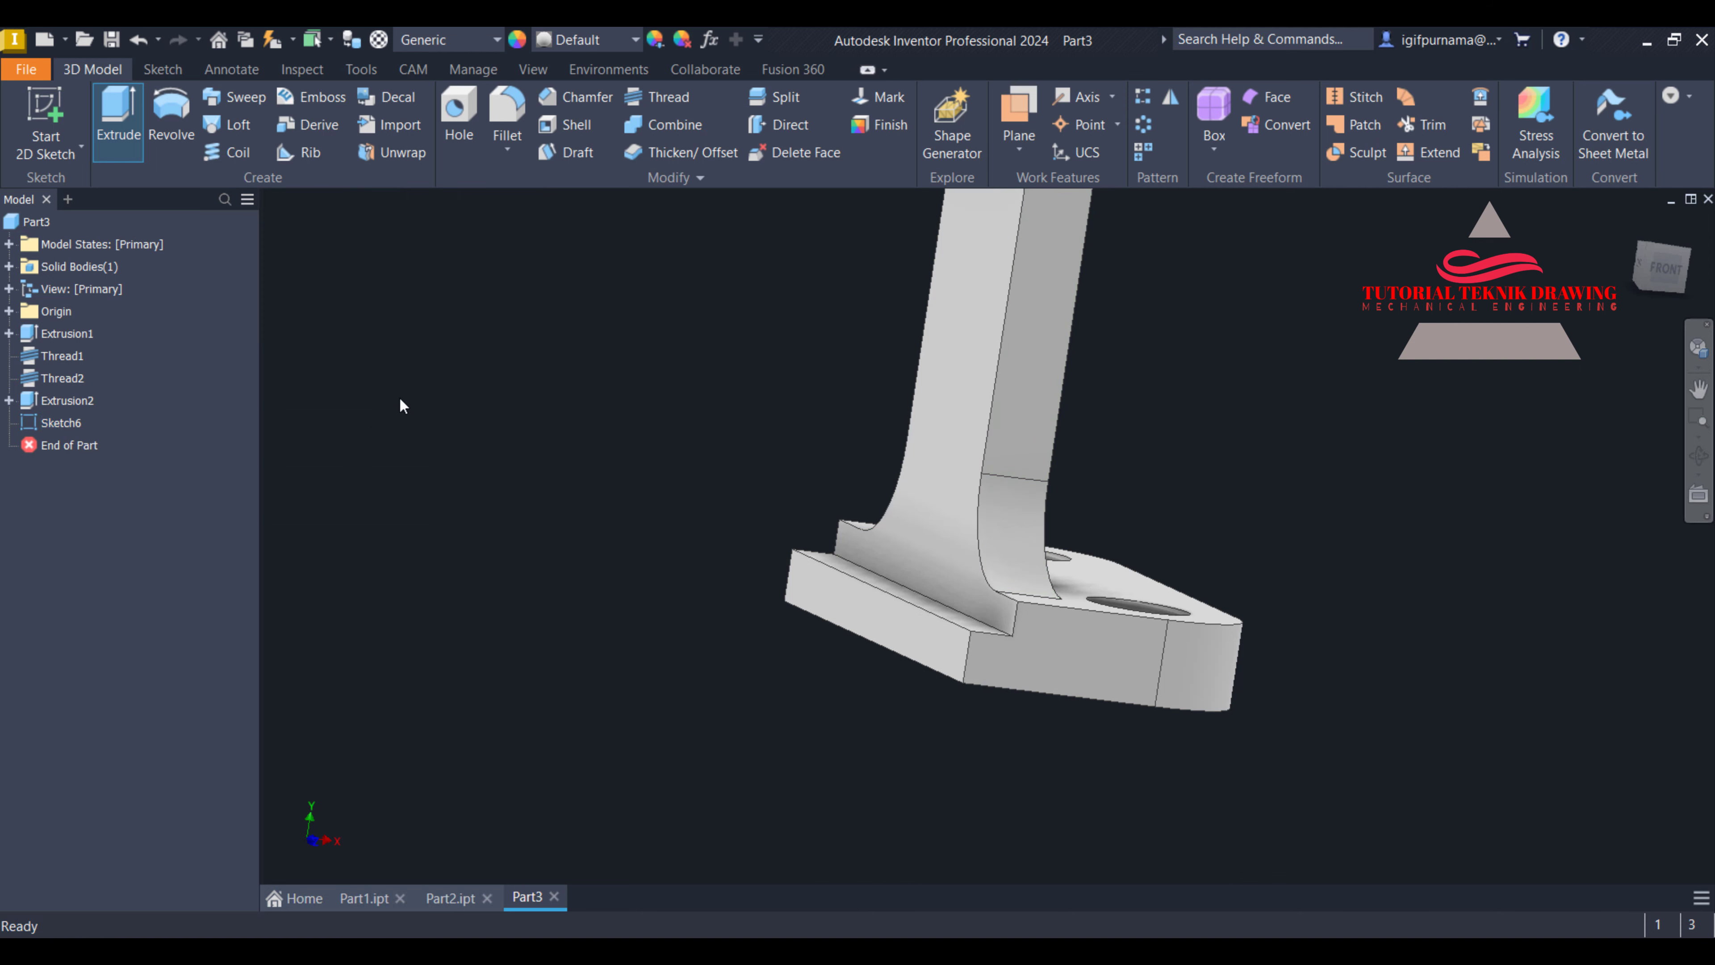
# Start a new sketch on the upright's rear face, the one on the side of the base's step
pyautogui.click(1630, 226)
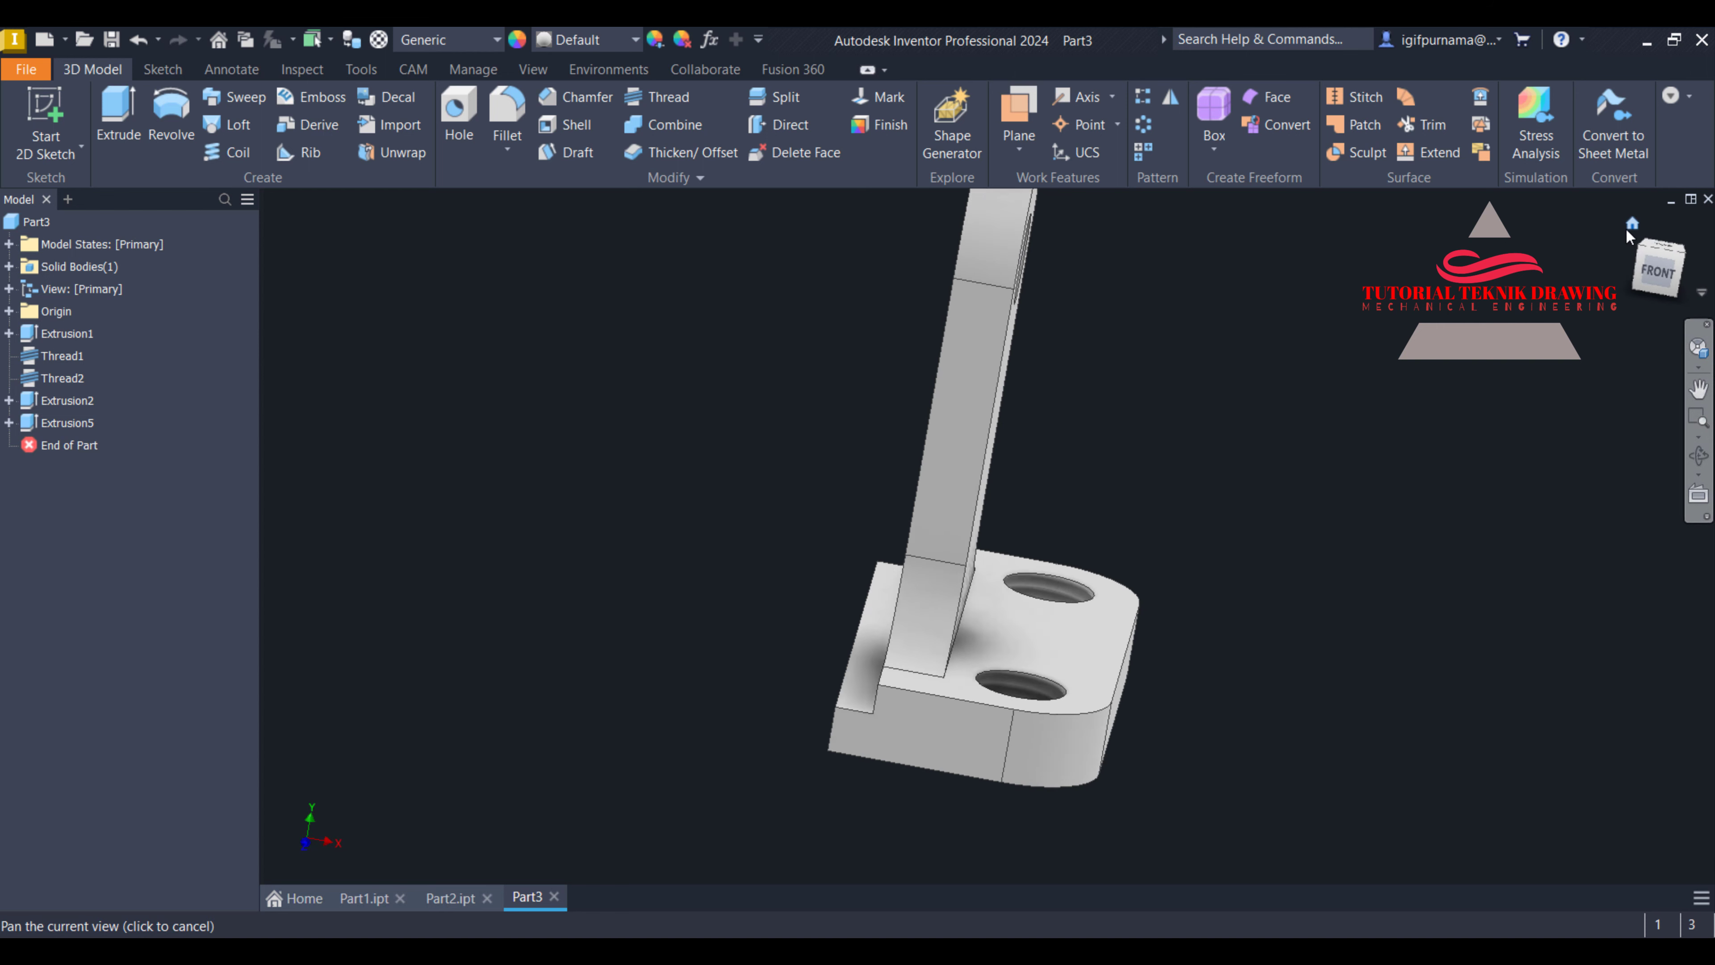
pyautogui.click(1698, 454)
pyautogui.moveTo(945, 507); pyautogui.dragTo(1110, 471)
pyautogui.rightClick(1111, 470)
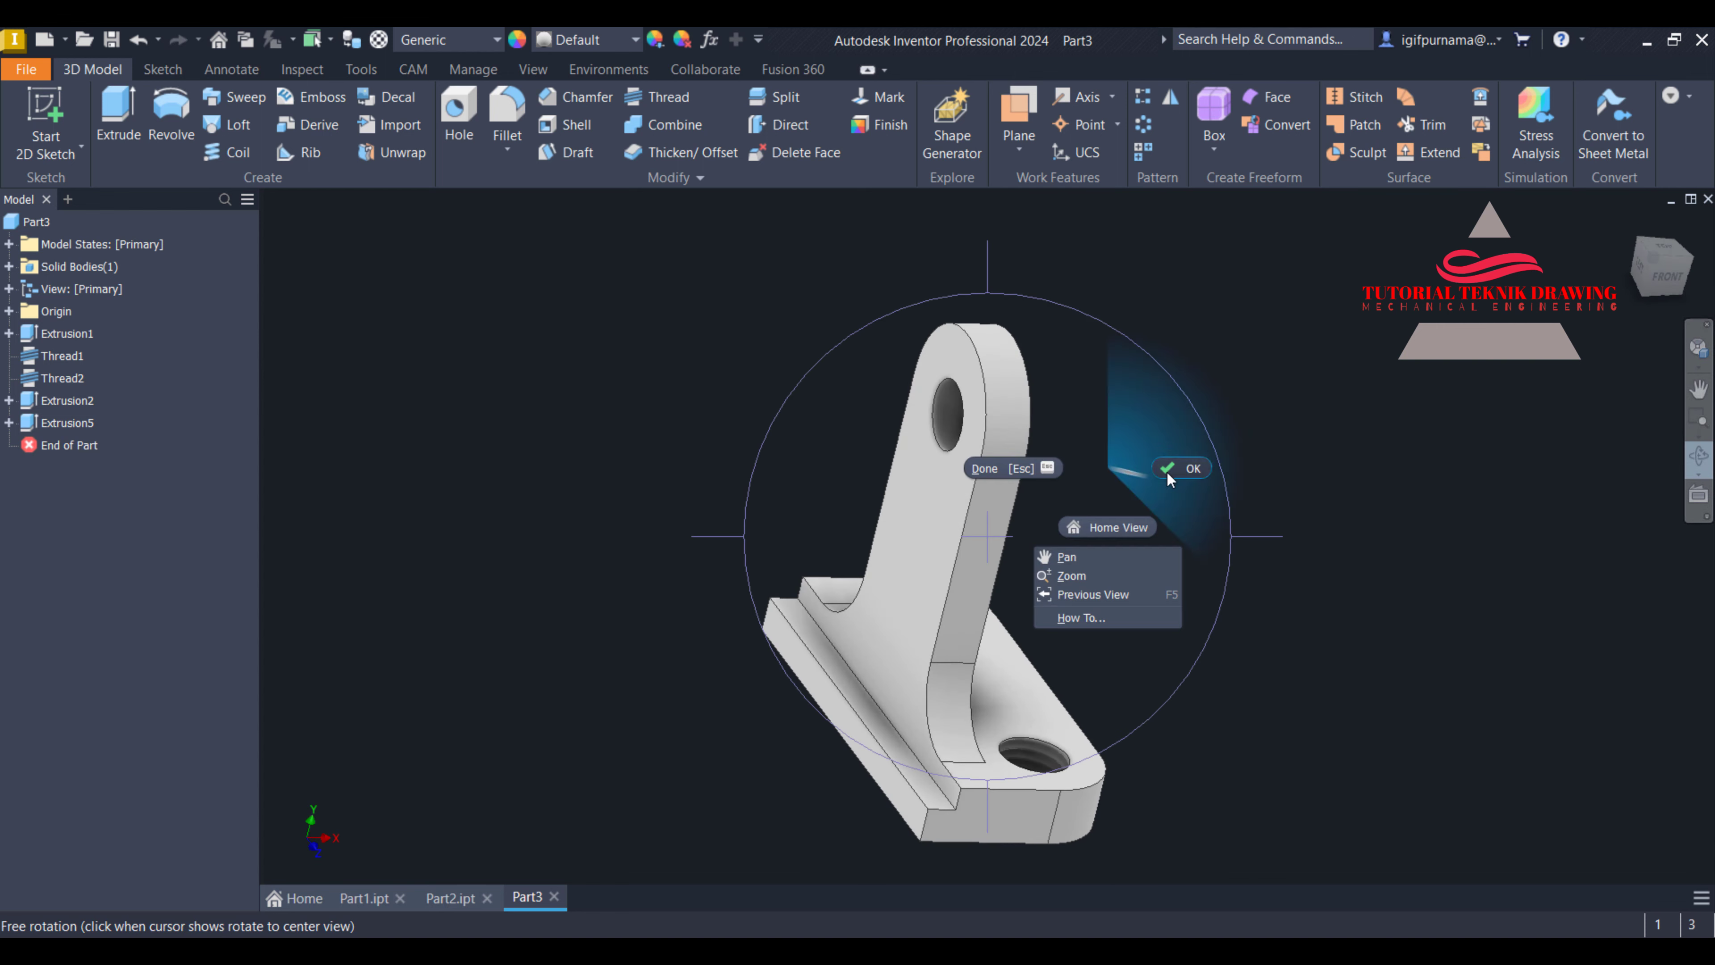
pyautogui.click(1161, 473)
pyautogui.click(942, 470)
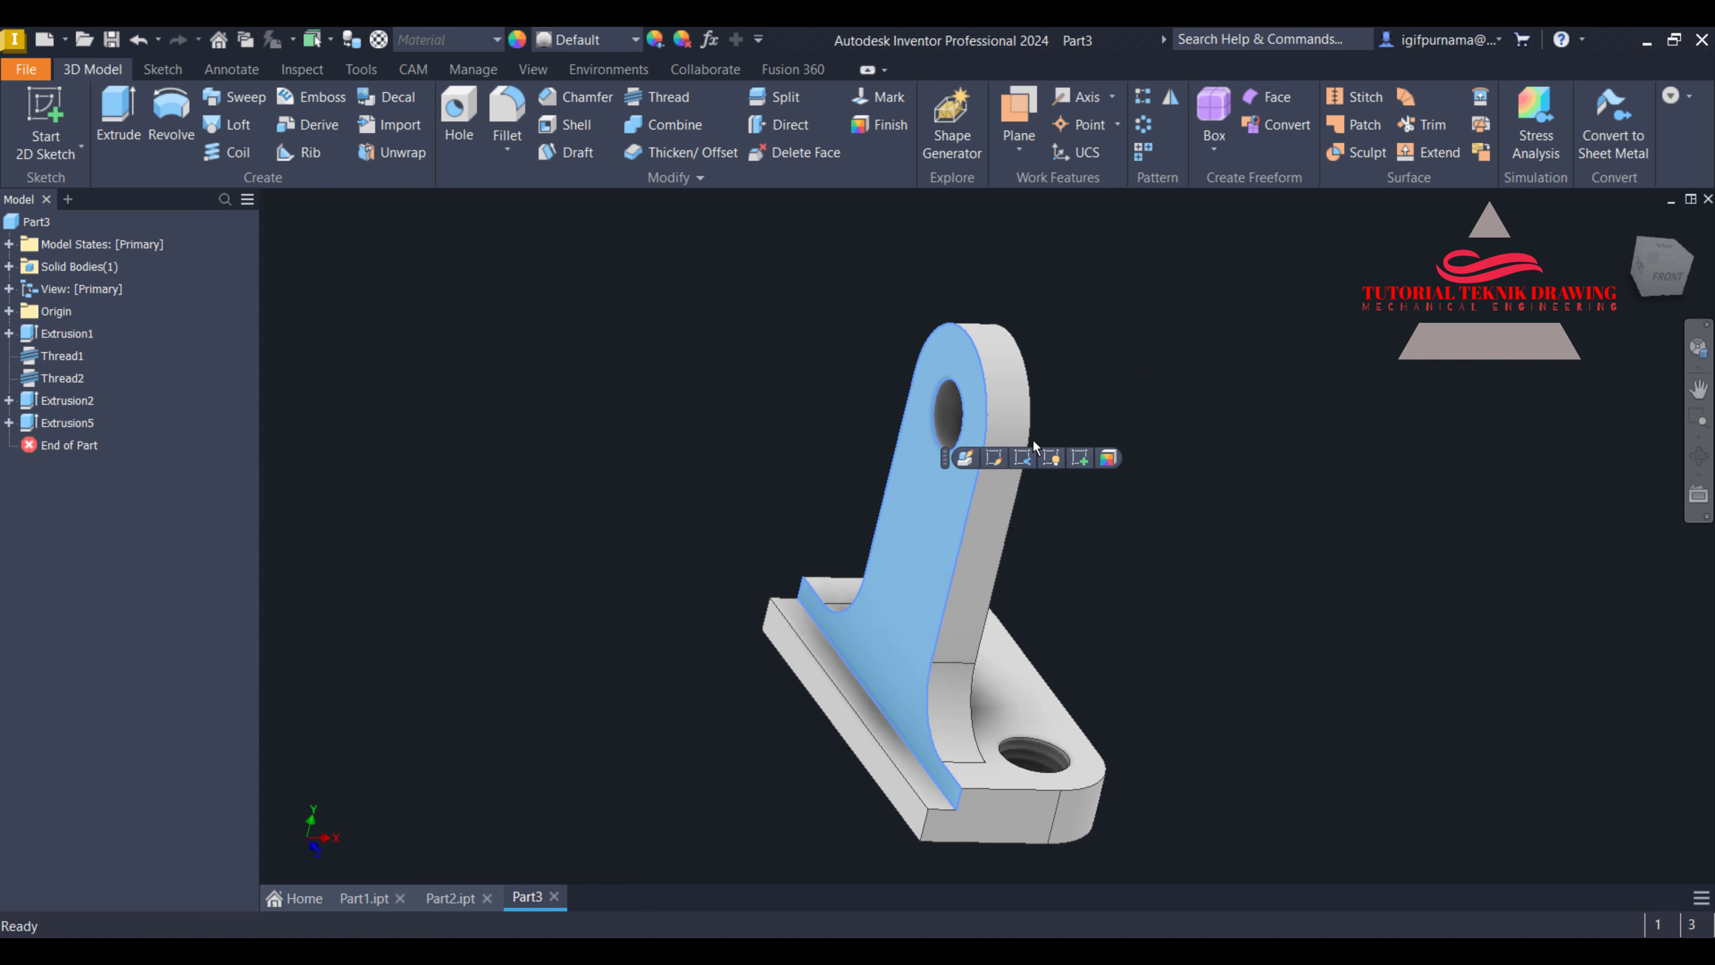
pyautogui.click(1078, 458)
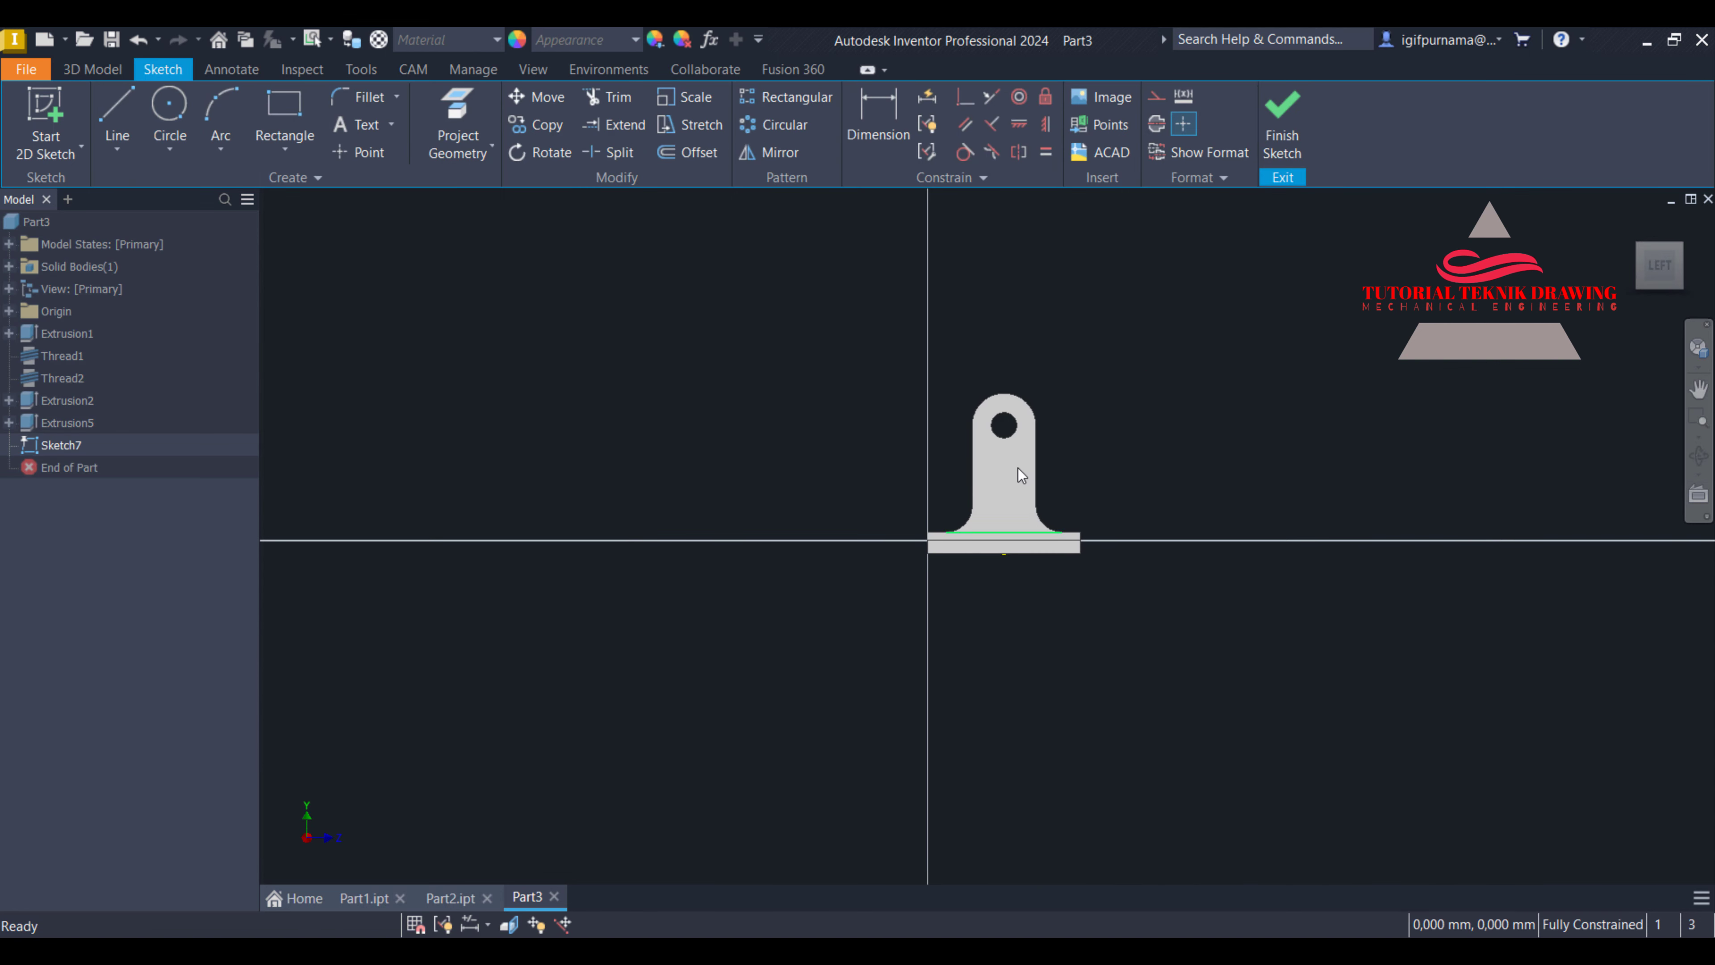
# Draw a 30 mm diameter circle concentric with the upright's hole and finish the sketch
pyautogui.scroll(5, 1028, 437)
pyautogui.press('c')
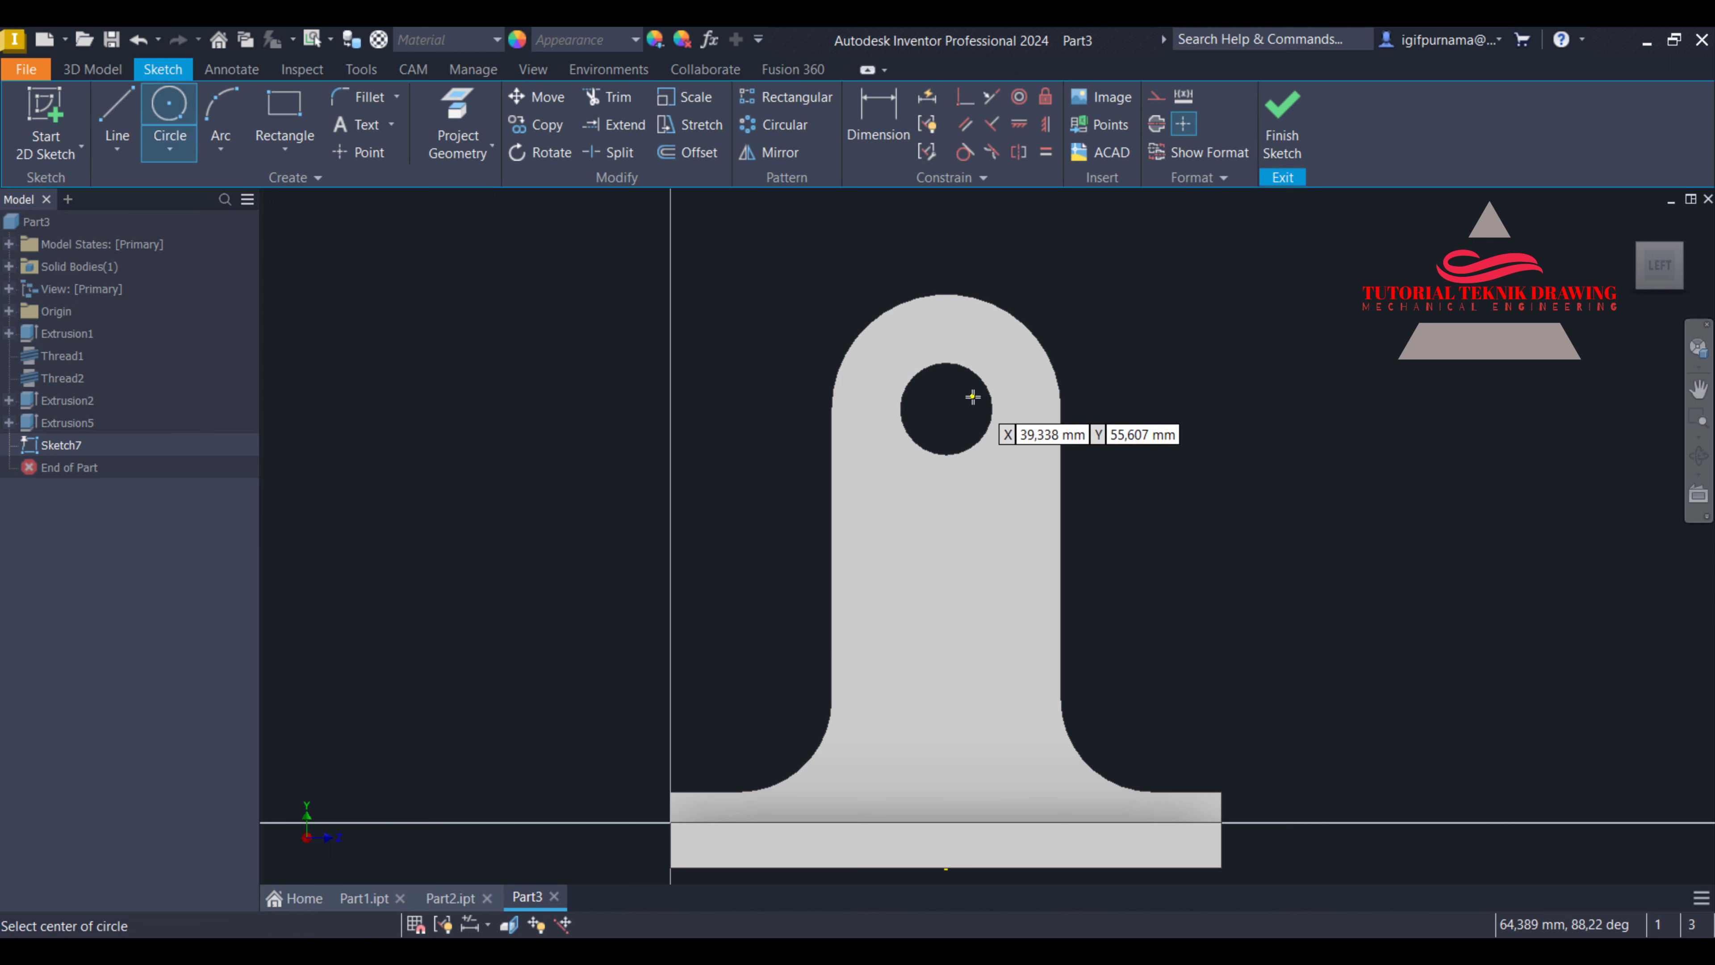
pyautogui.click(946, 408)
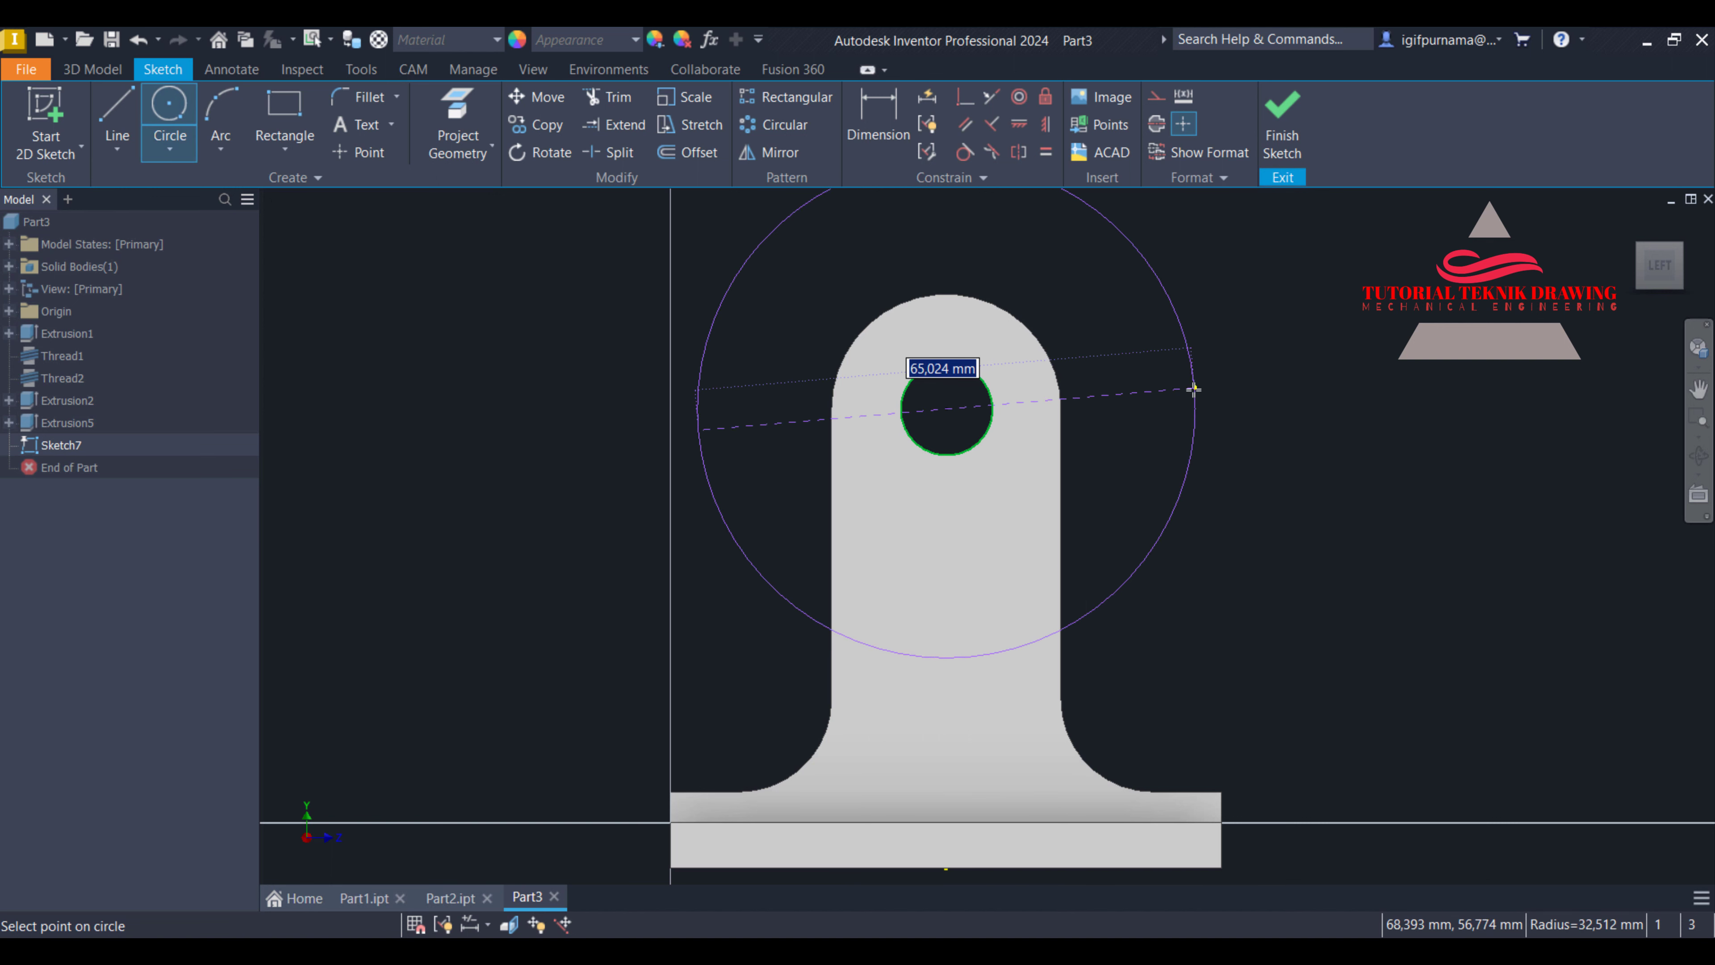
pyautogui.write('30')
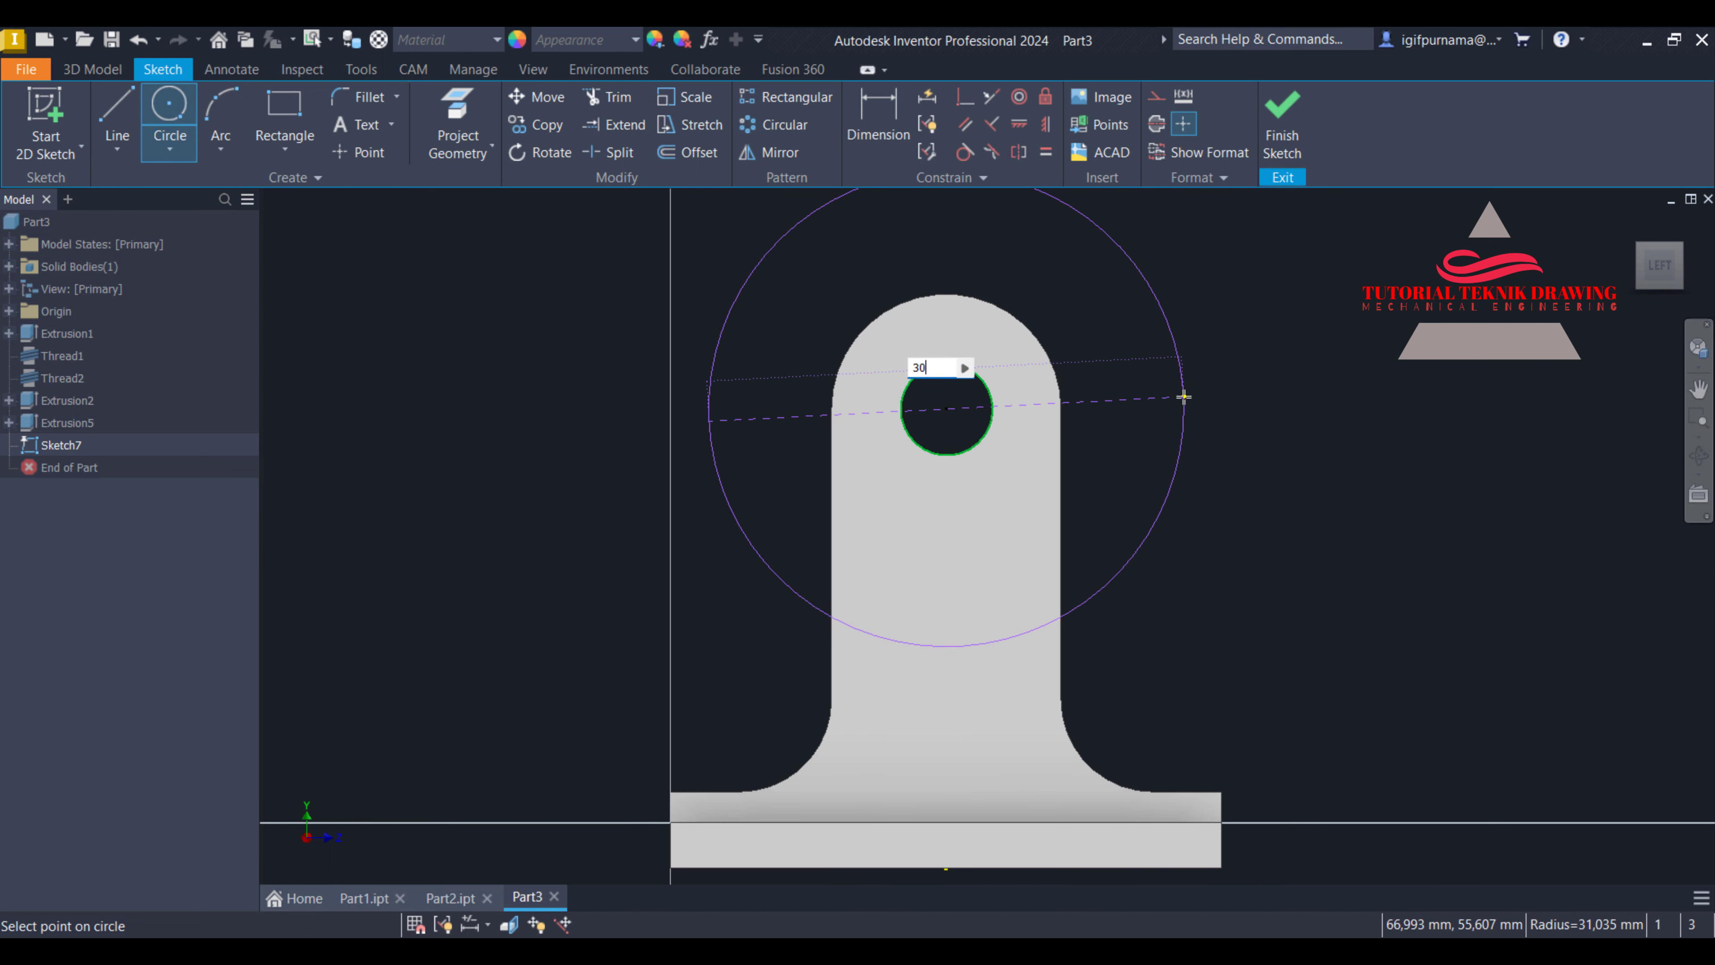
pyautogui.press('Return')
pyautogui.rightClick(992, 399)
pyautogui.click(984, 411)
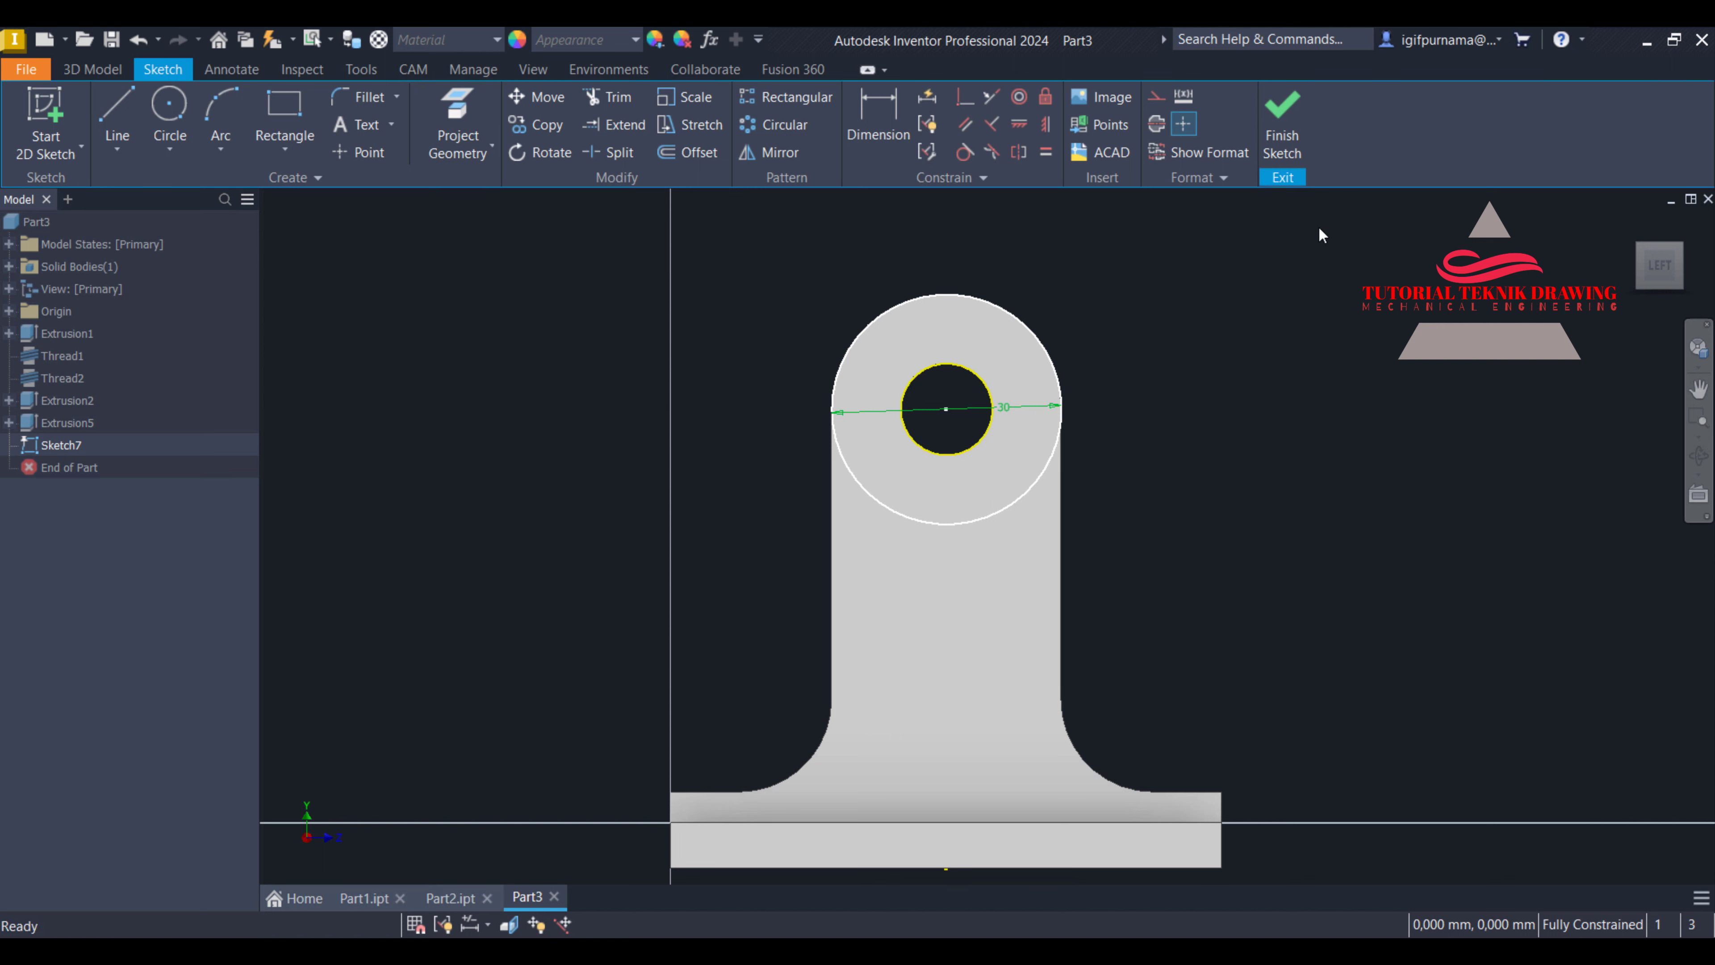
pyautogui.click(1281, 135)
# Extrude the ring between the 30 mm circle and the hole 5 mm outward from the upright's rear face as a boss
pyautogui.click(140, 143)
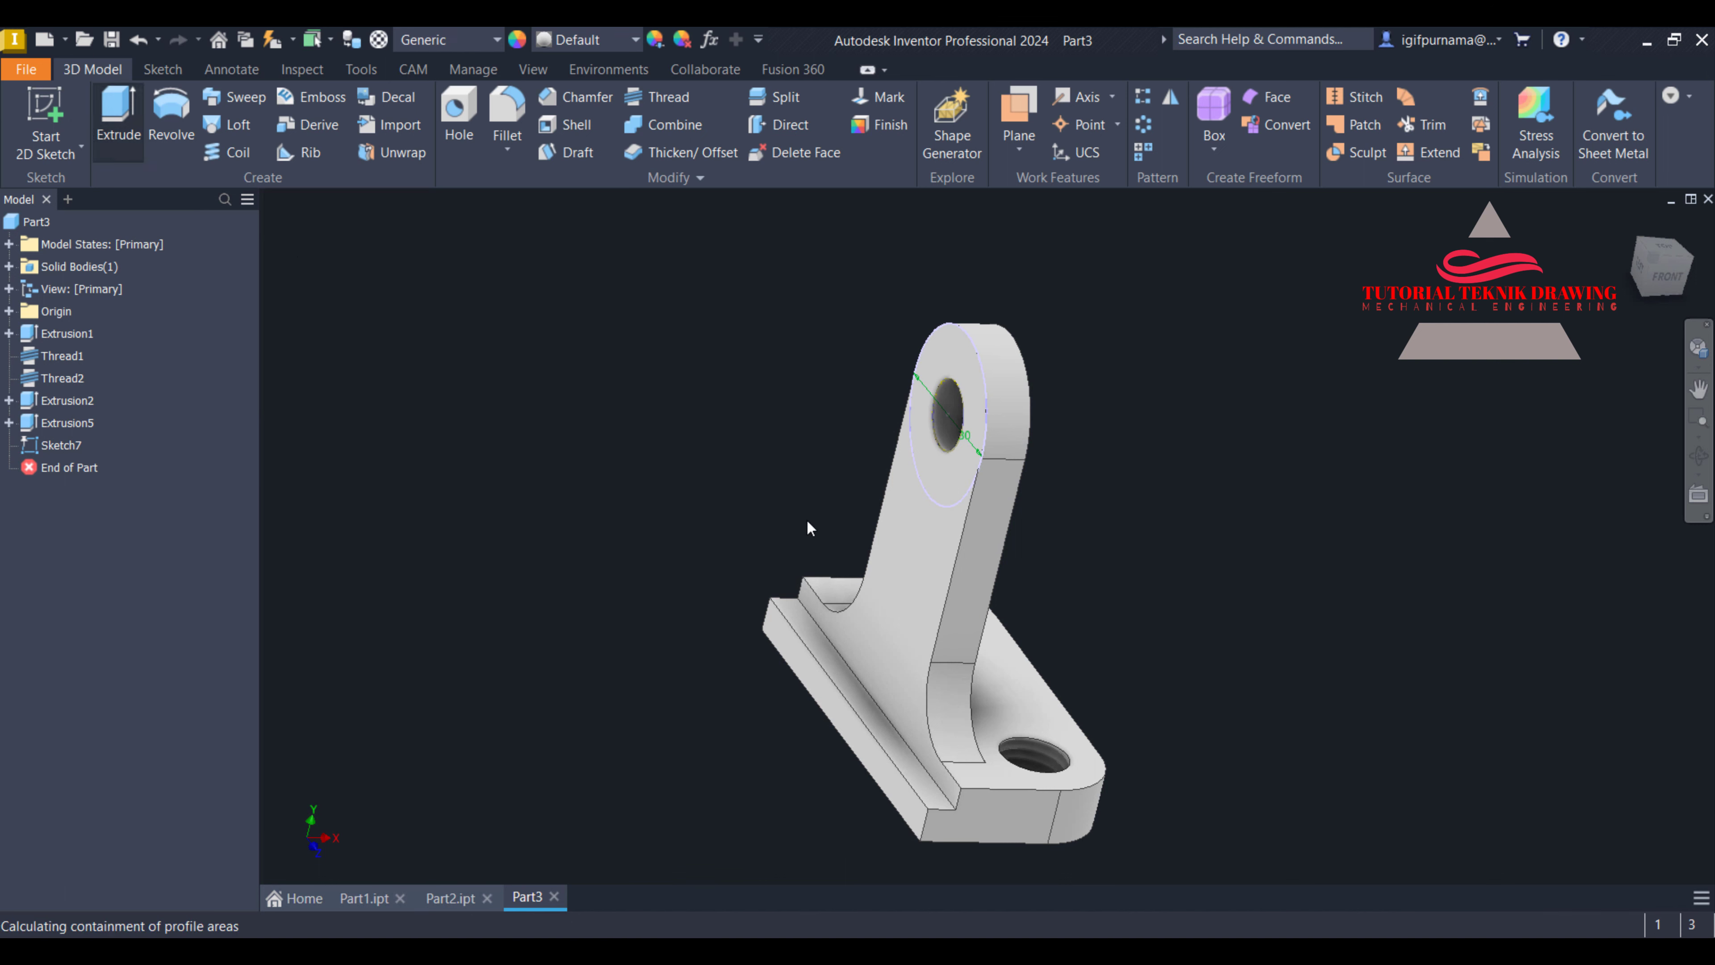
pyautogui.click(922, 409)
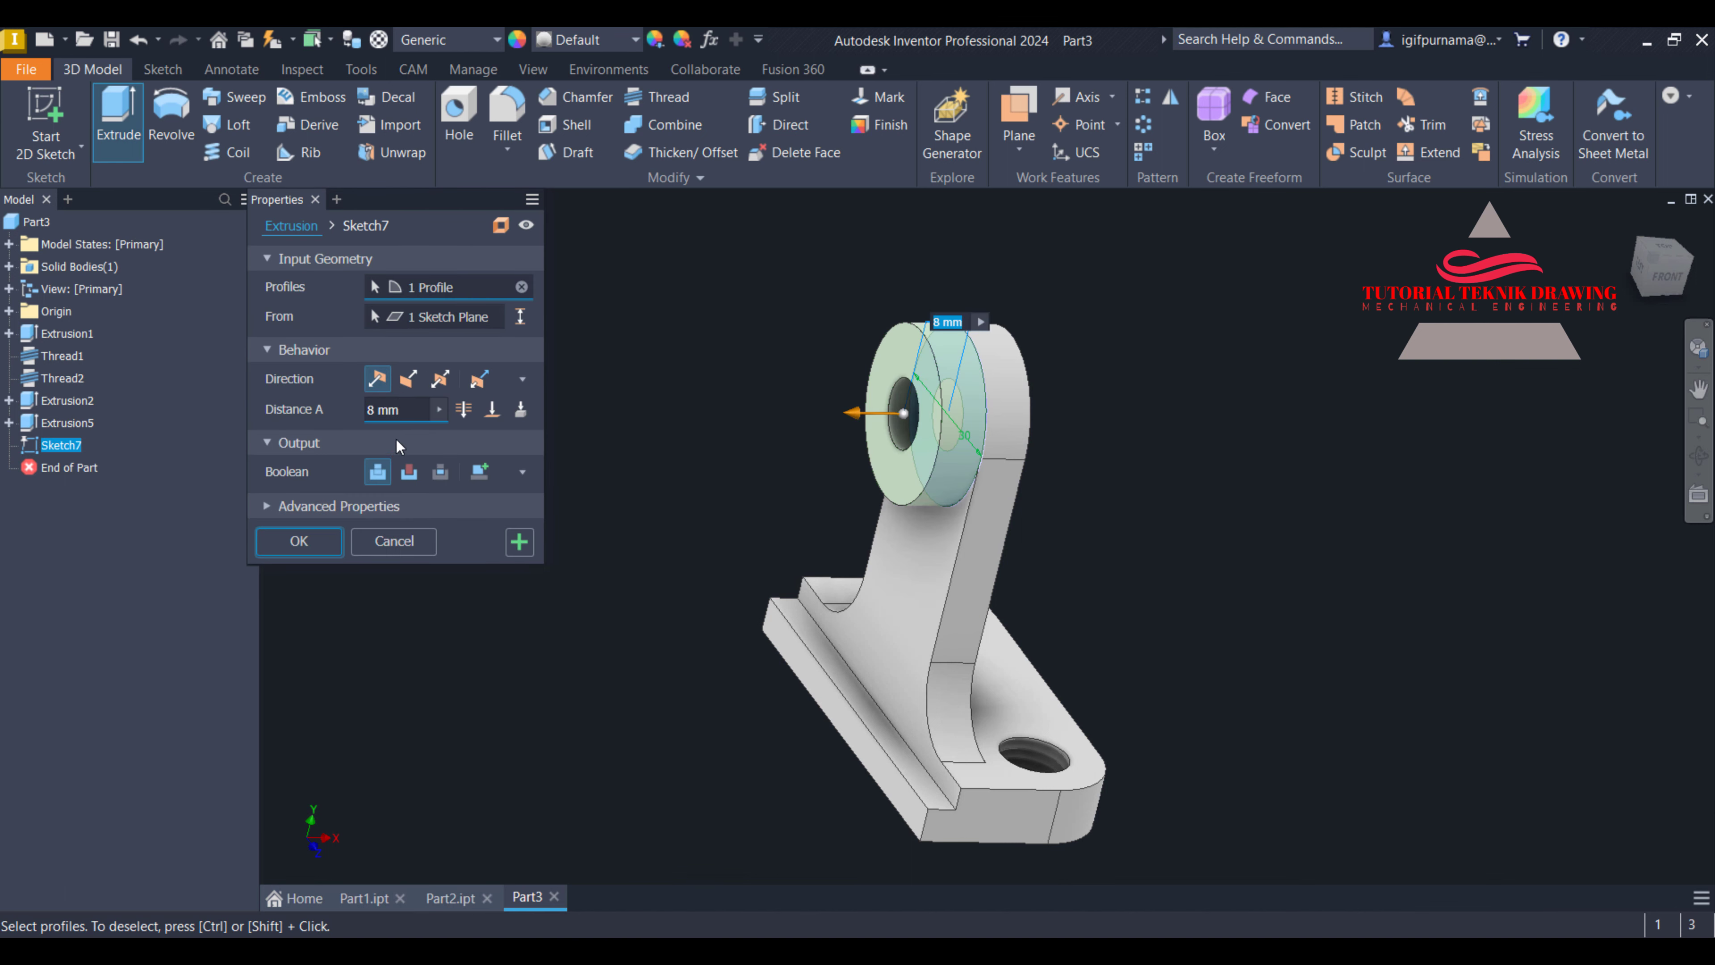
pyautogui.click(394, 411)
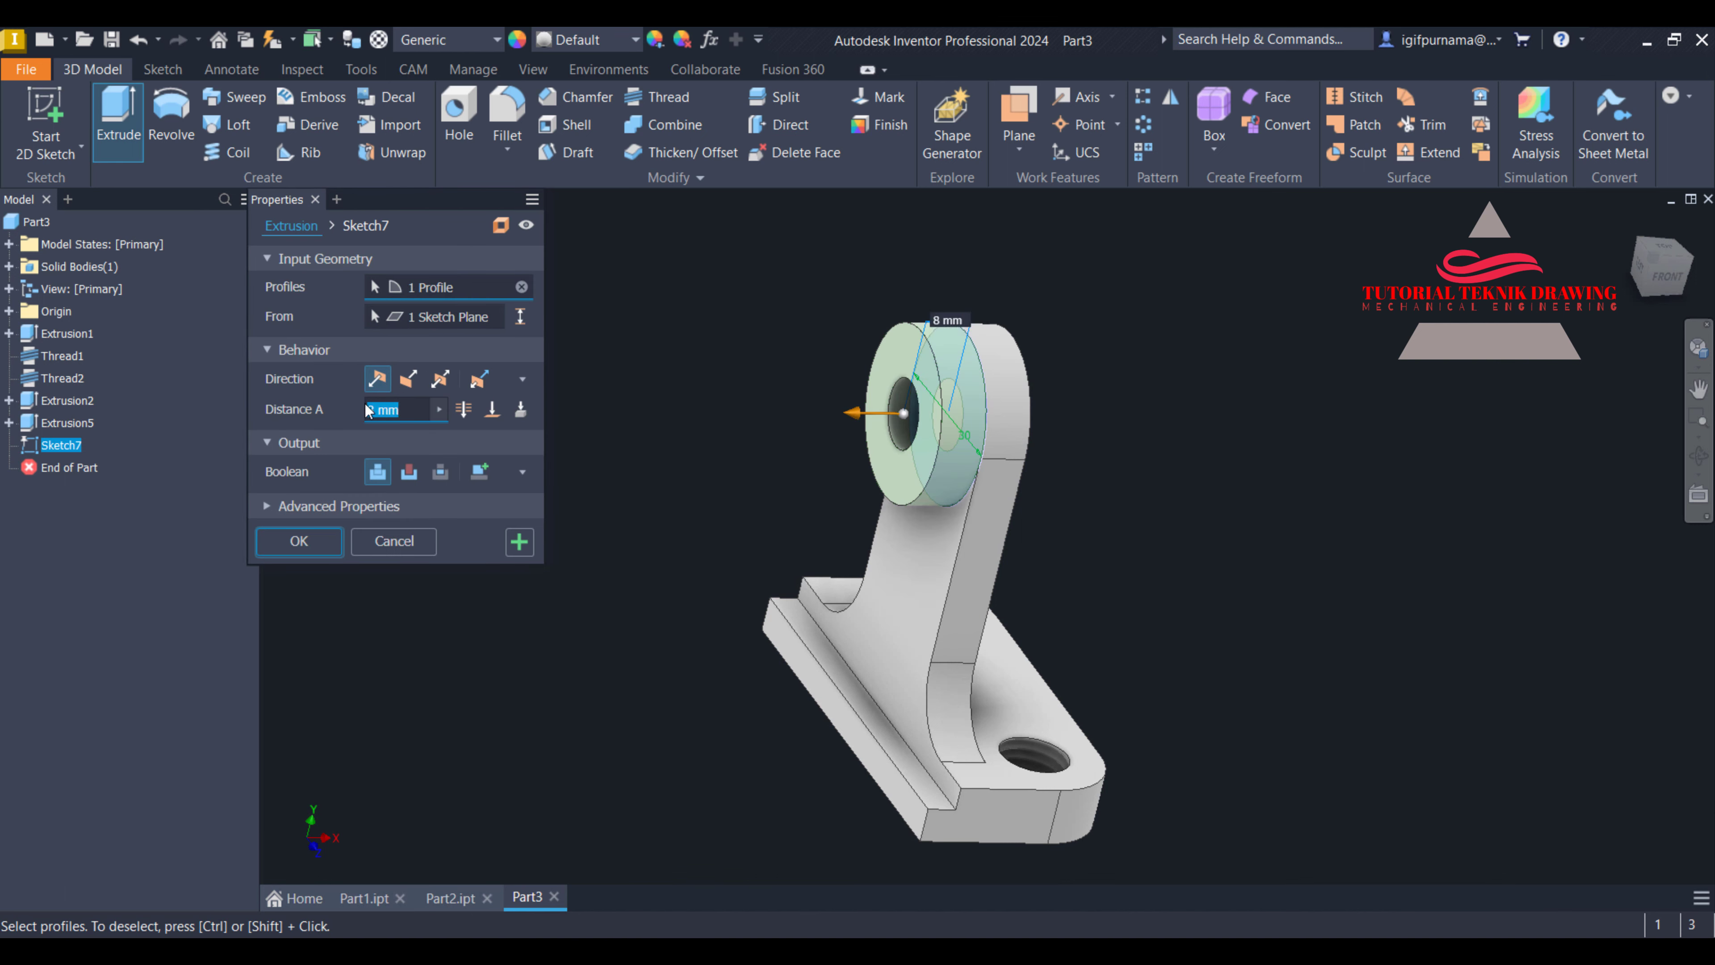
pyautogui.write('5')
pyautogui.click(300, 541)
# Start a new sketch on the base's top face, on the side with the two threaded holes
pyautogui.click(1698, 455)
pyautogui.moveTo(736, 594); pyautogui.dragTo(927, 529)
pyautogui.rightClick(928, 529)
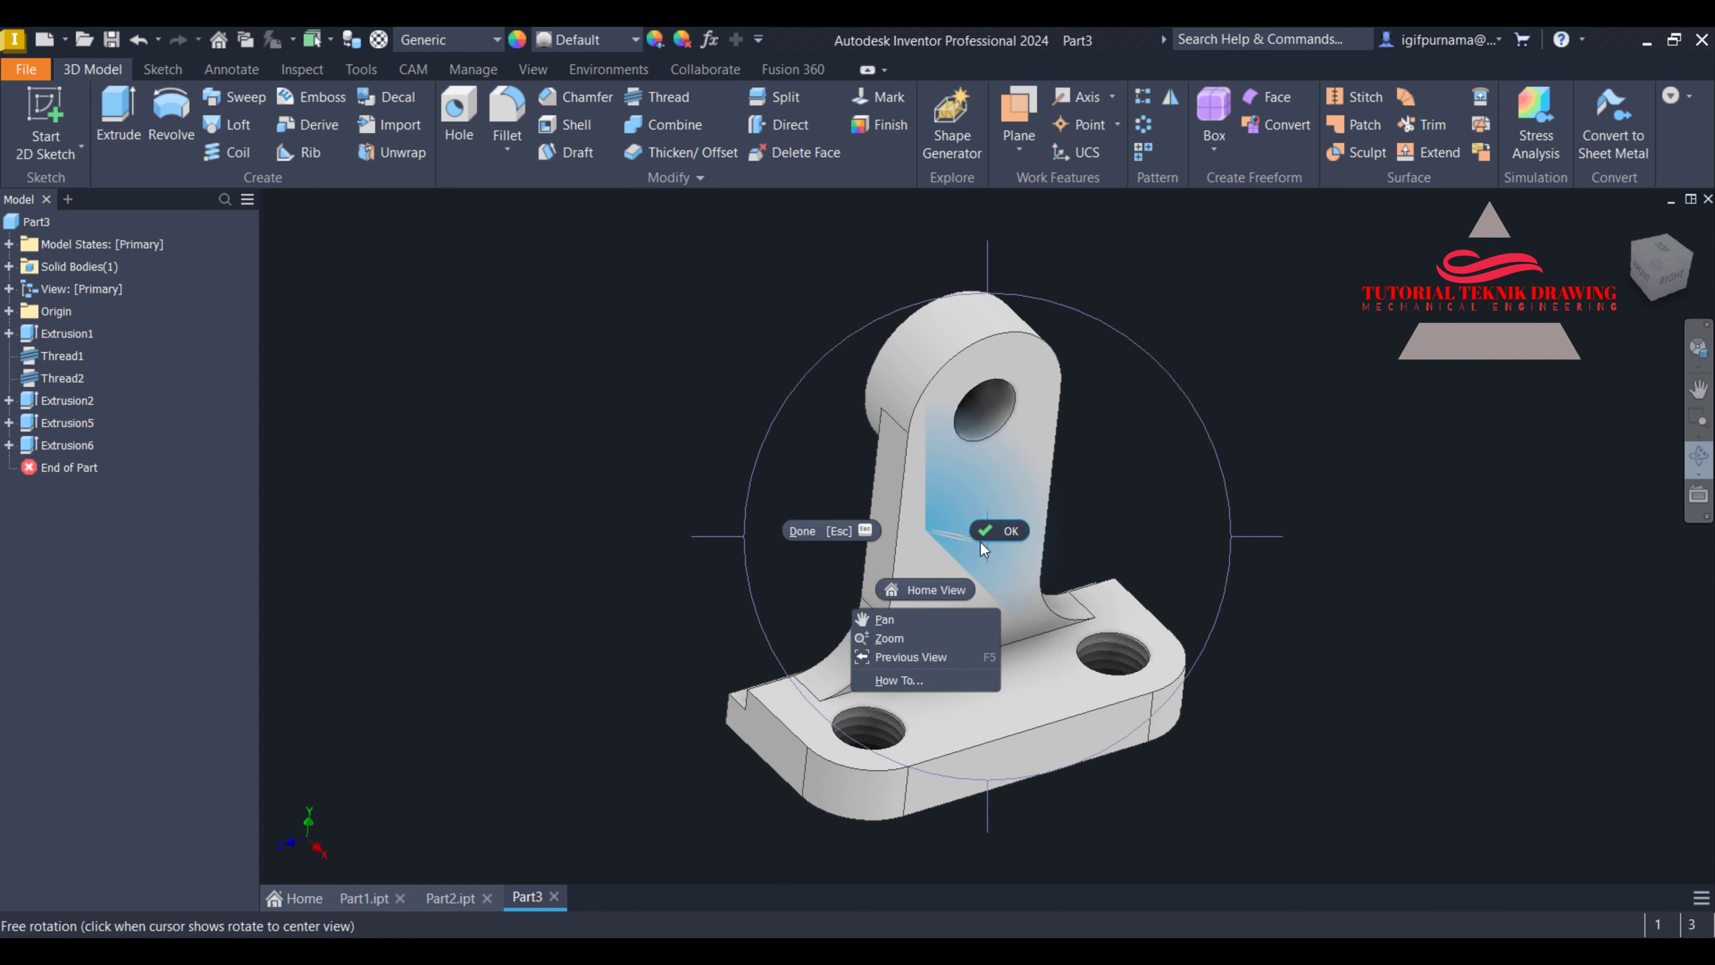
pyautogui.click(981, 541)
pyautogui.click(1035, 705)
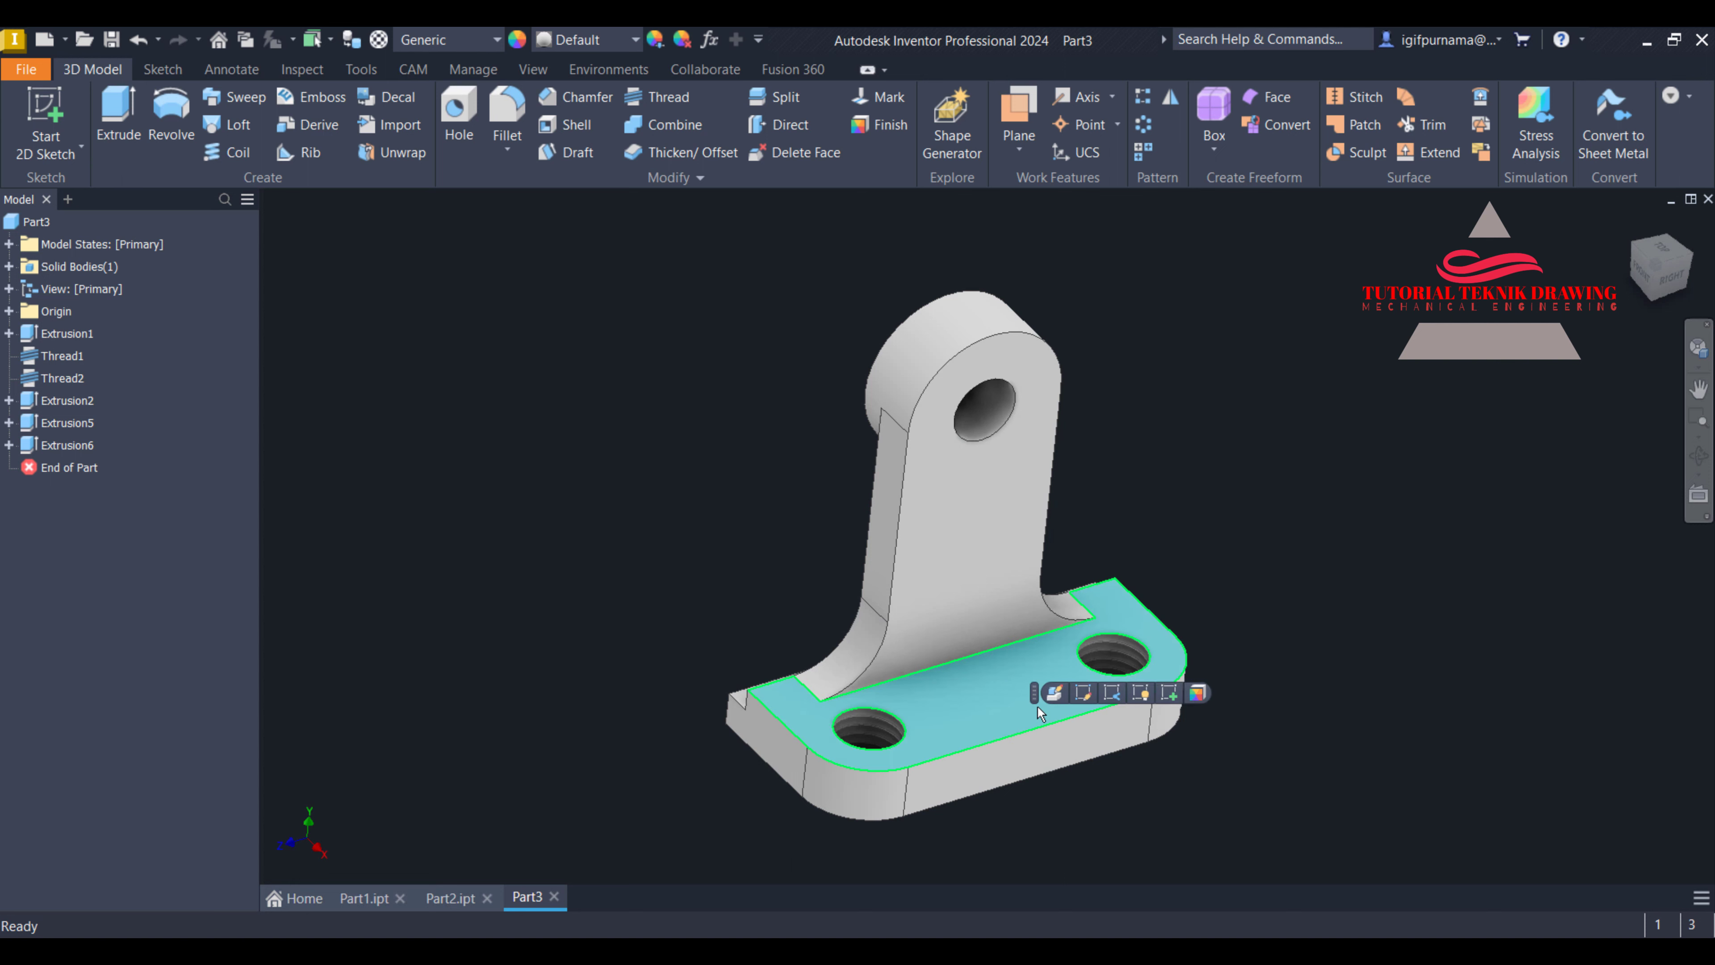
pyautogui.press('s')
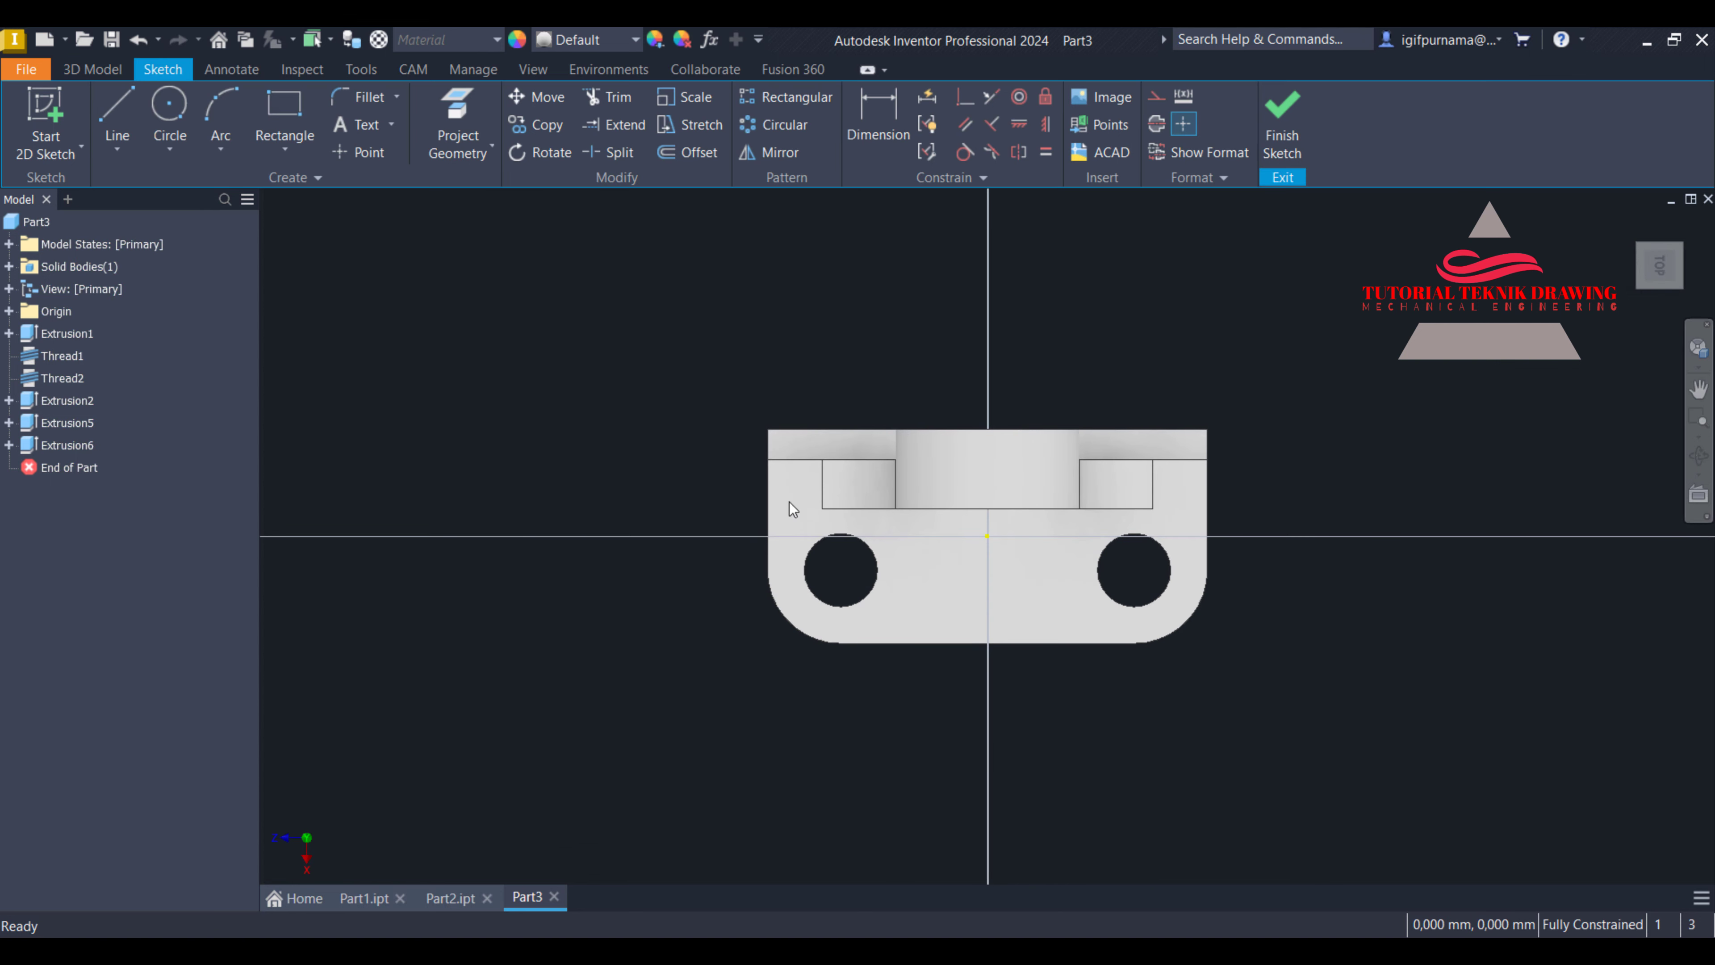
# Draw a rectangle about 15 mm wide around the vertical centreline, from the upright's face to the base's outer edge
pyautogui.click(285, 149)
pyautogui.click(297, 177)
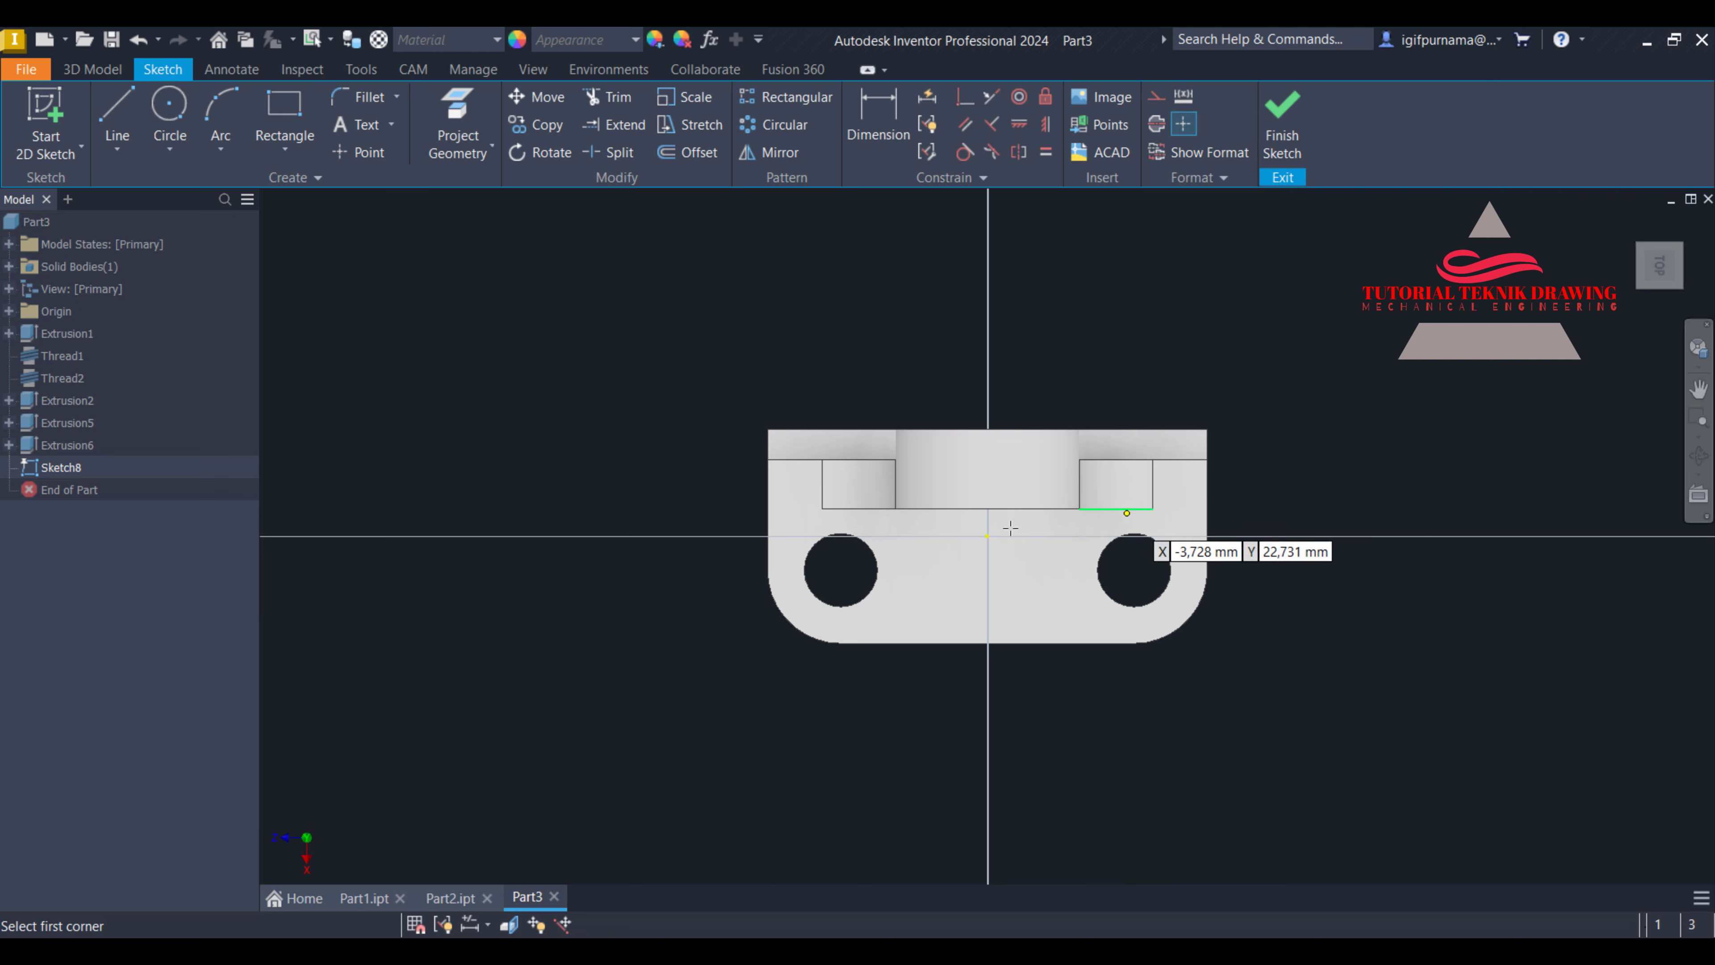
pyautogui.click(942, 509)
pyautogui.click(1033, 644)
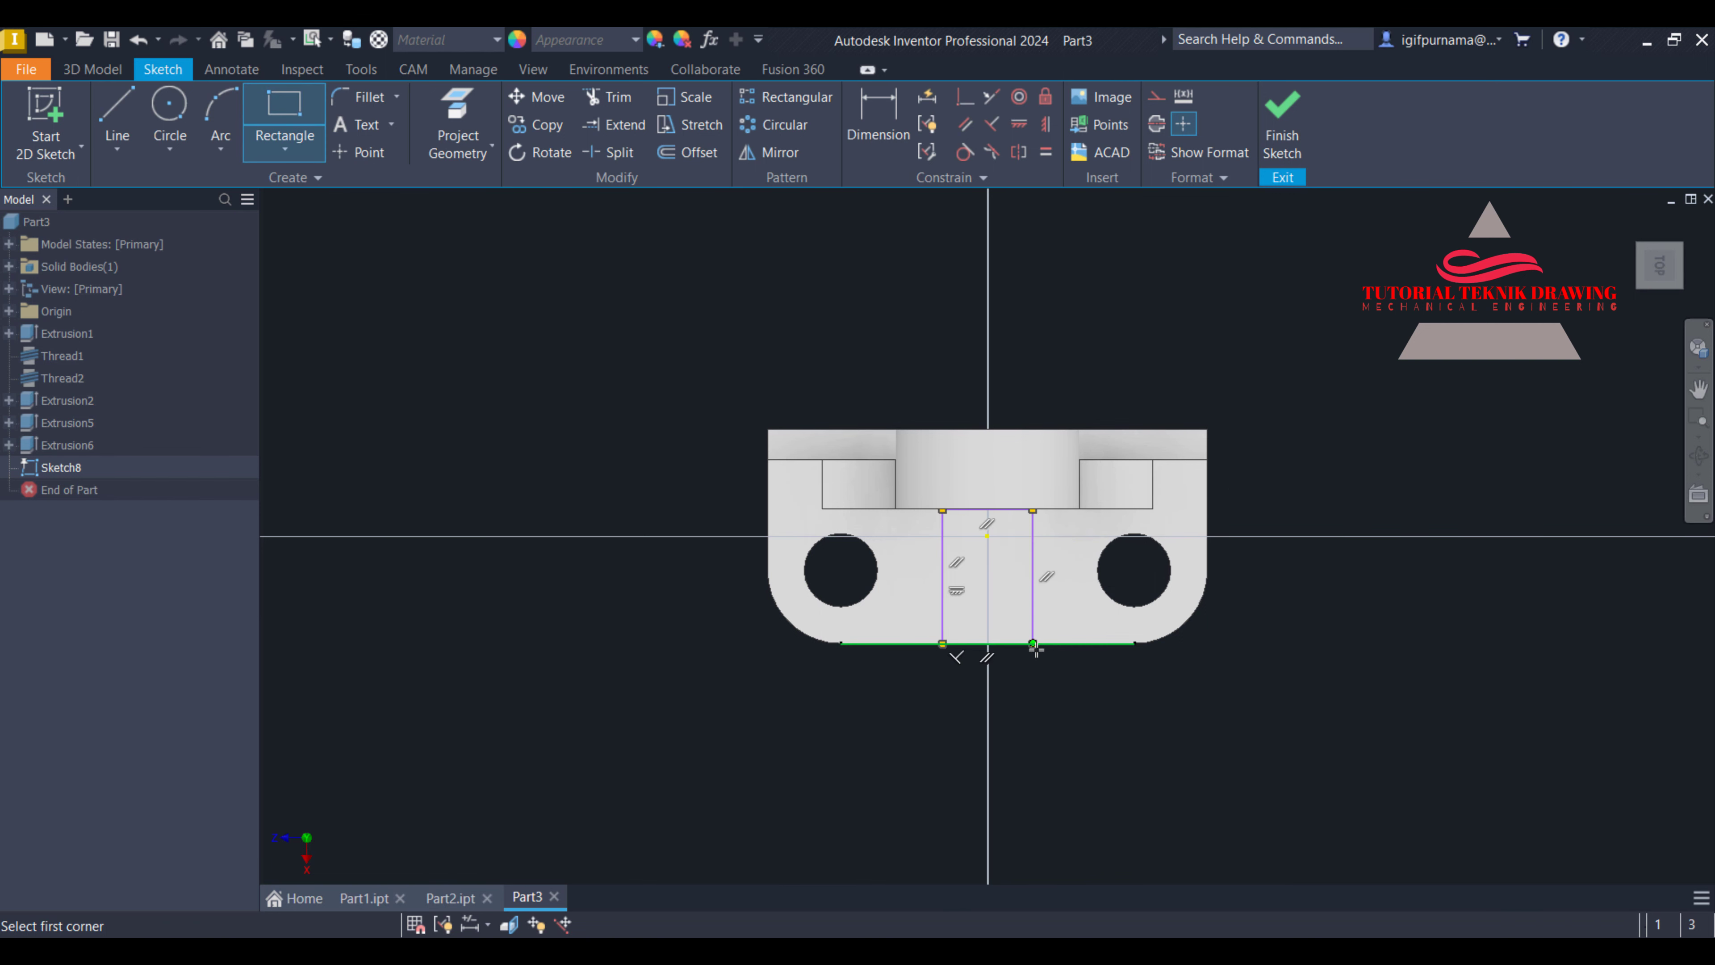
# Dimension each long side of the rectangle 5 mm from the centreline and finish the sketch
pyautogui.click(878, 118)
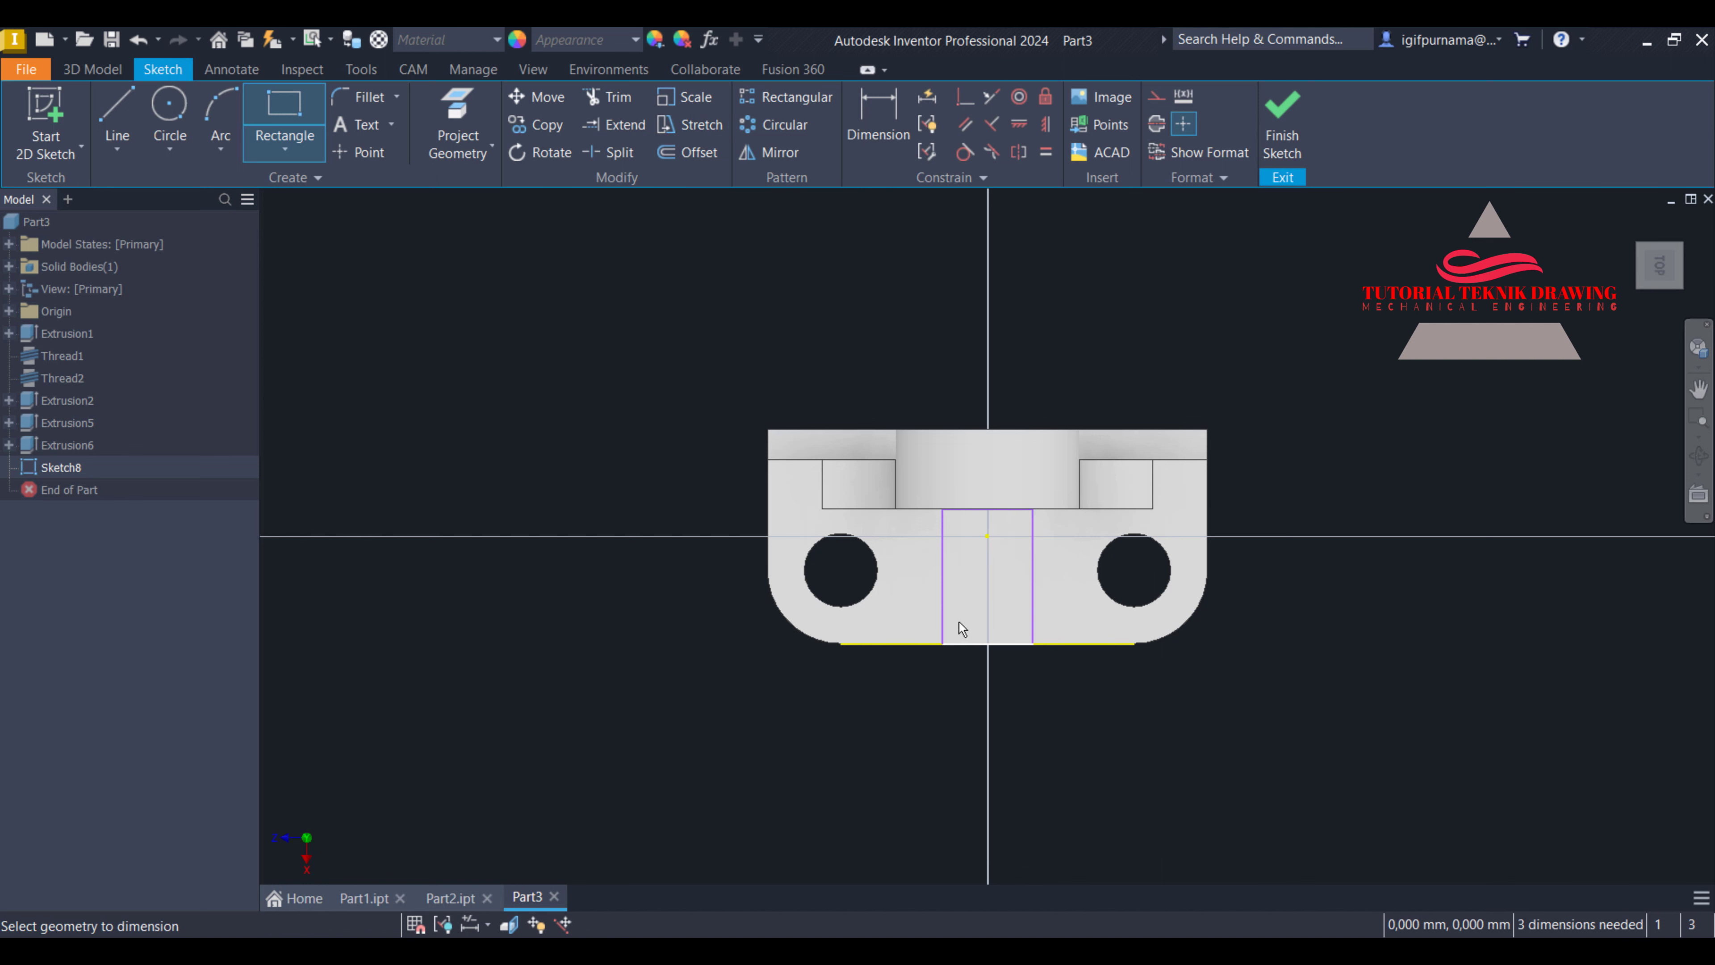
pyautogui.click(987, 643)
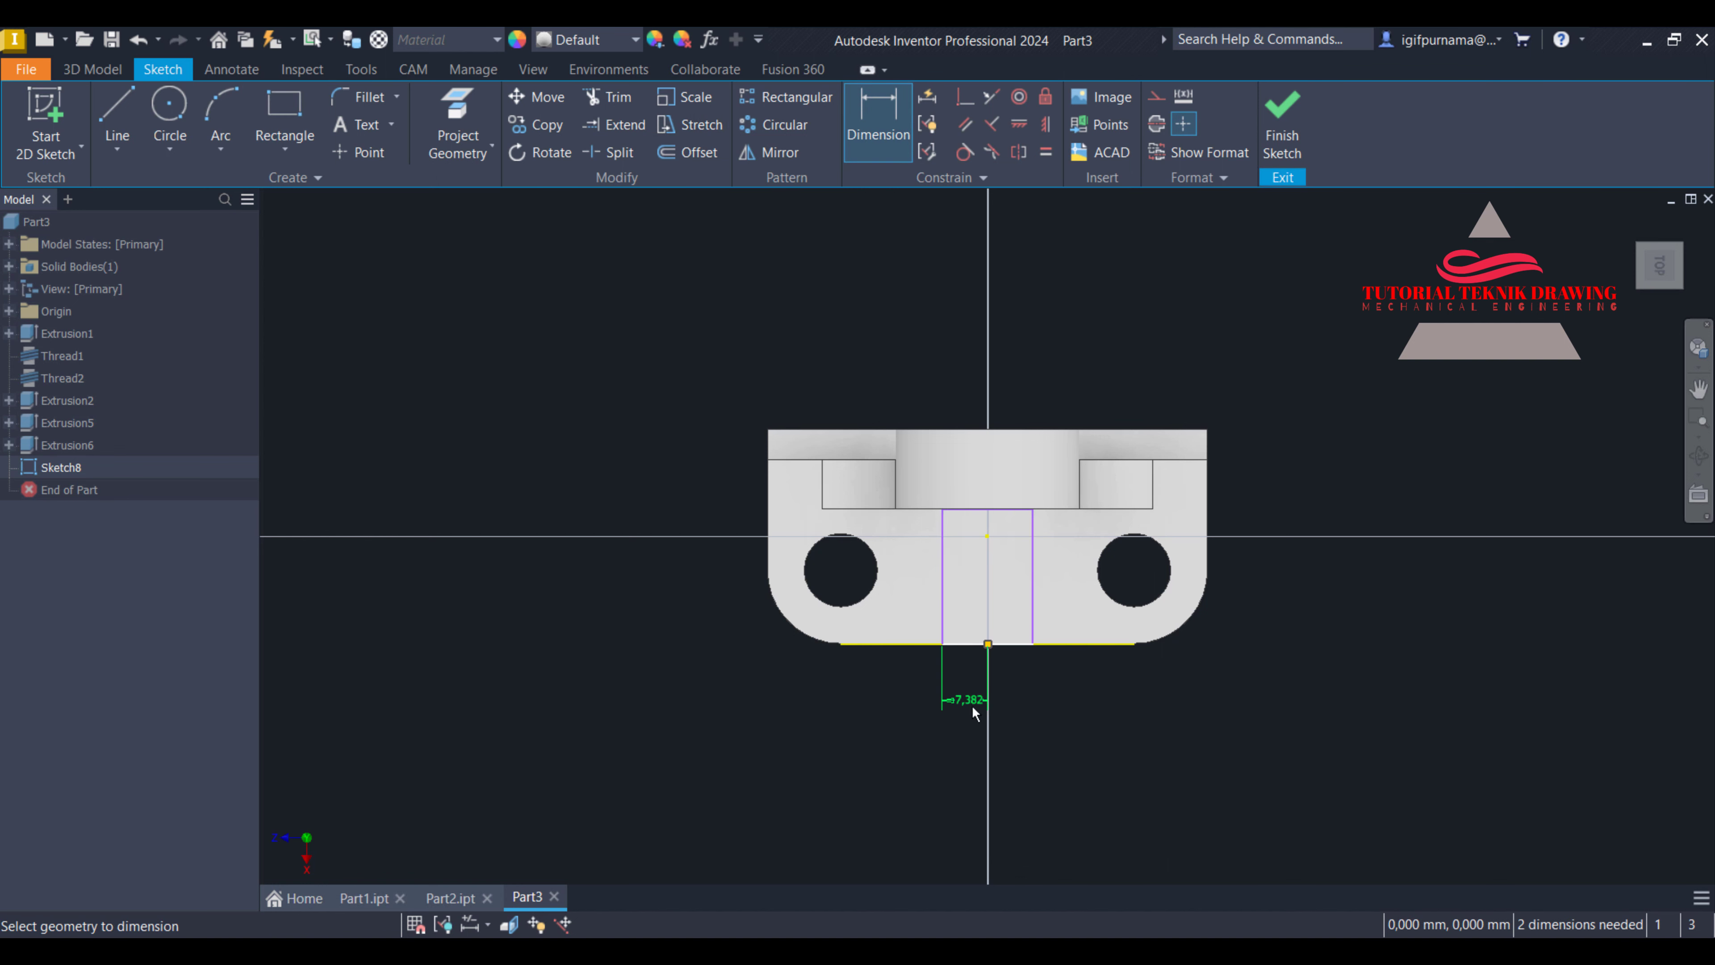
pyautogui.click(971, 705)
pyautogui.write('5')
pyautogui.press('Return')
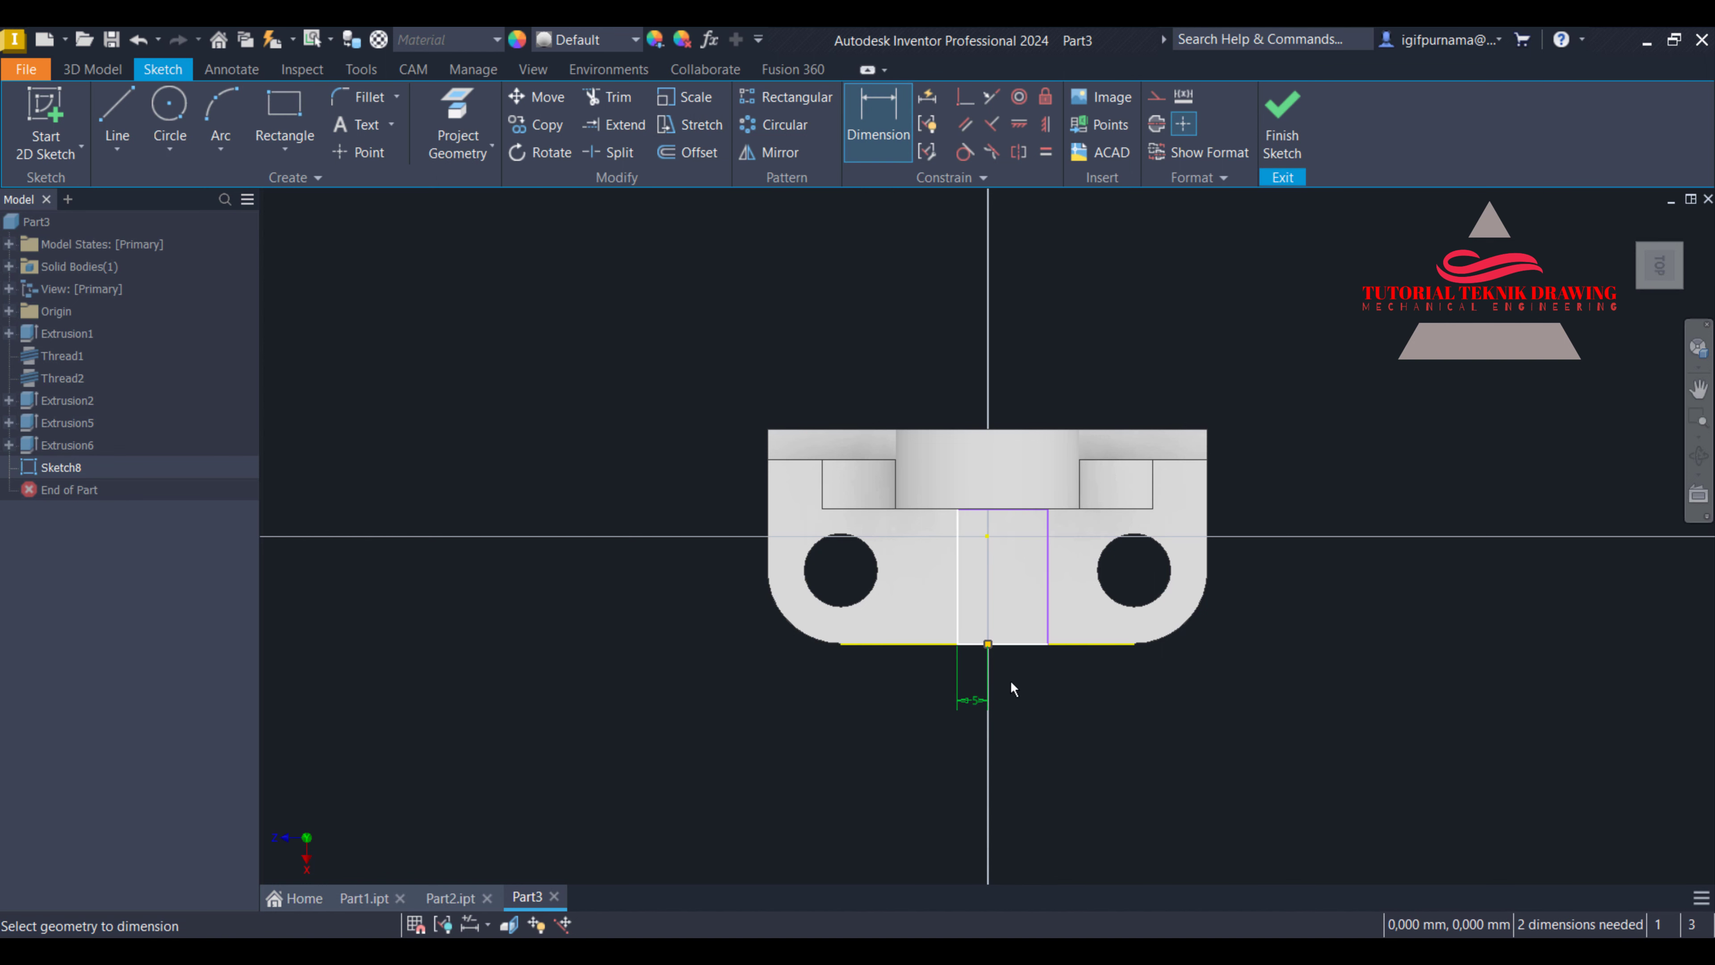
pyautogui.scroll(4, 1015, 687)
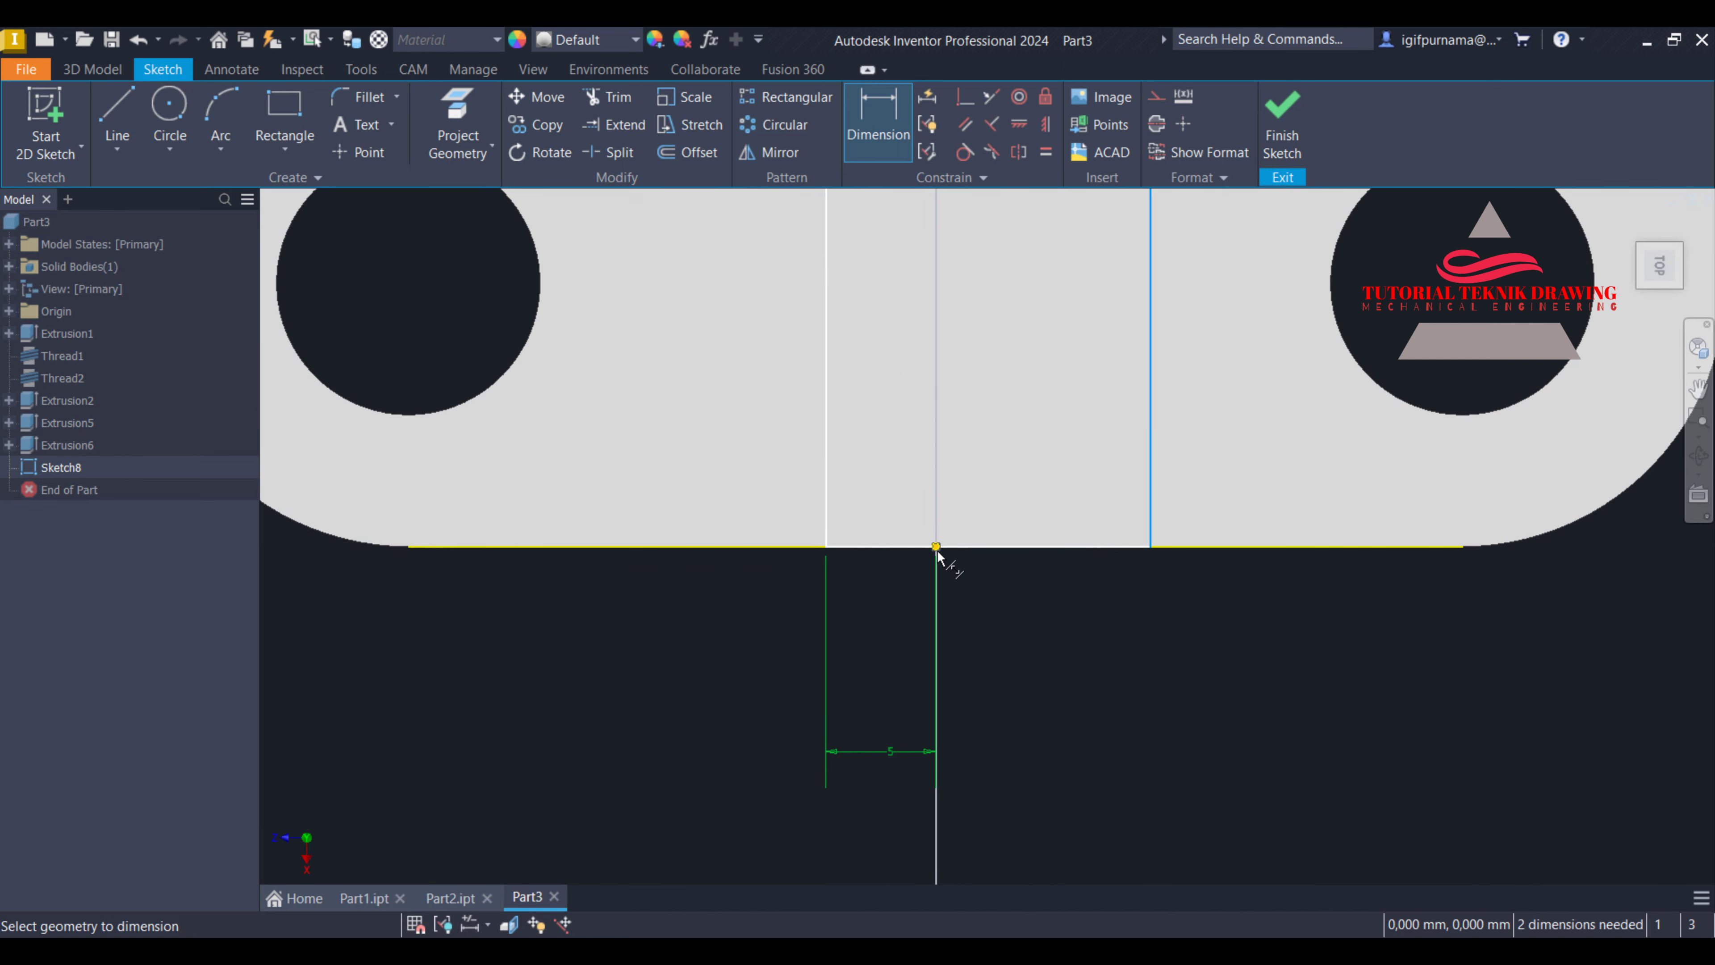
pyautogui.click(978, 682)
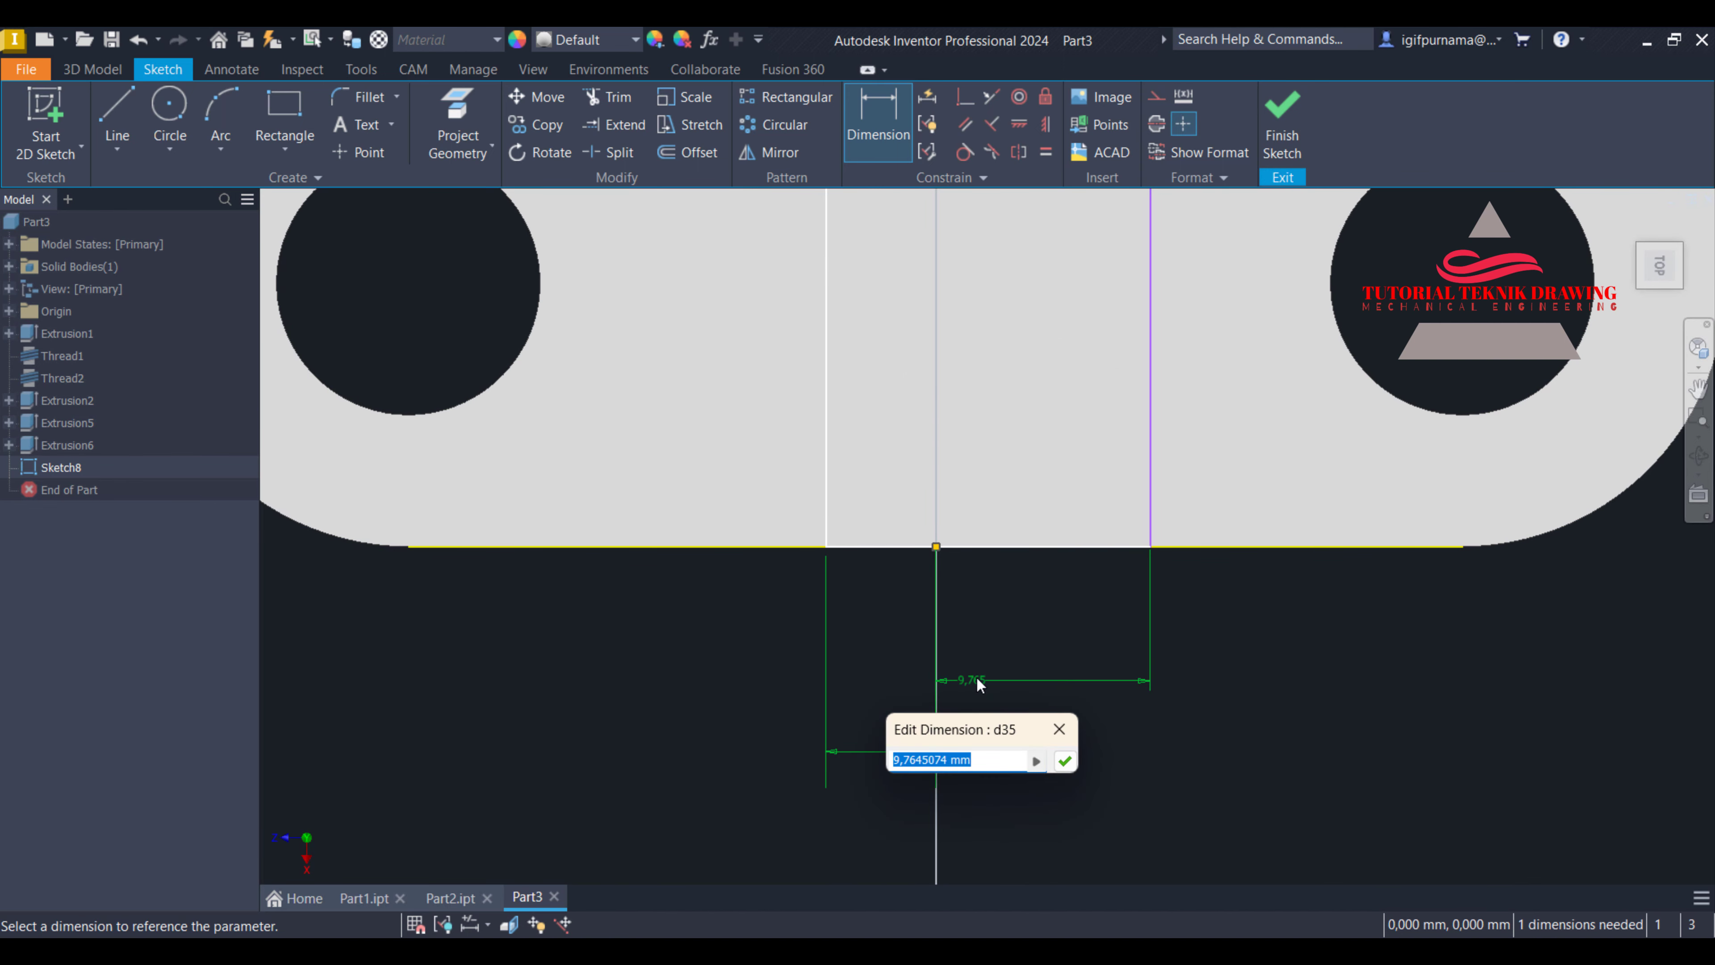
pyautogui.press('Return')
pyautogui.click(1281, 122)
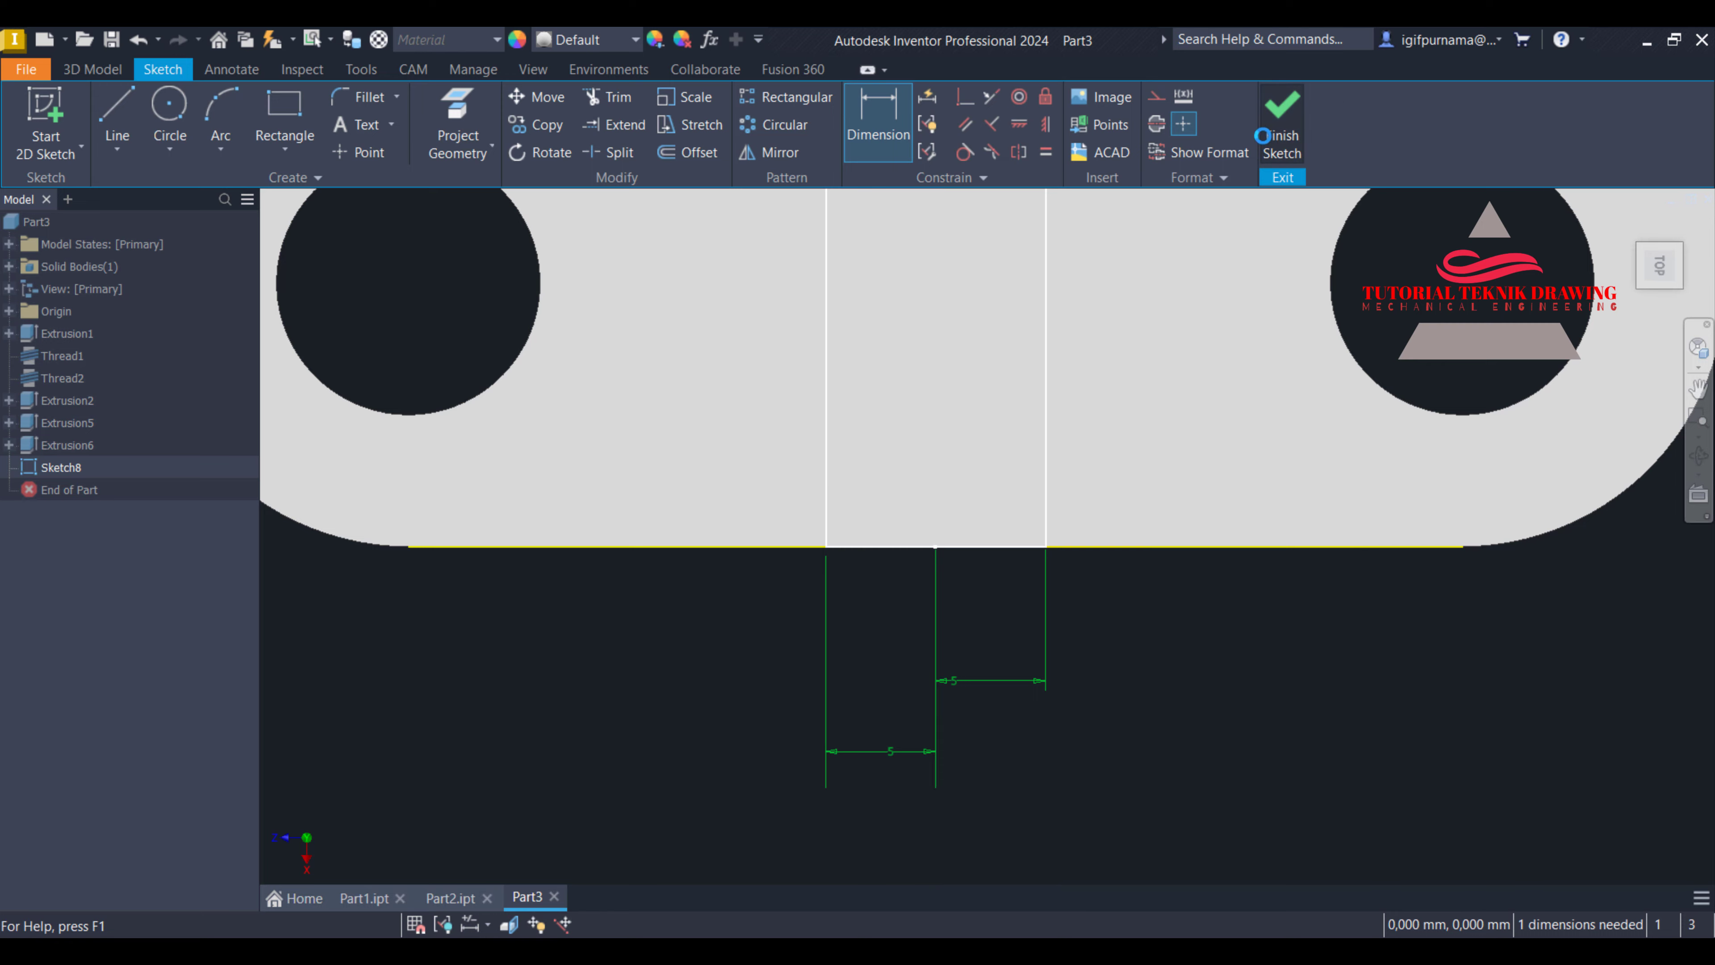
# Extrude the rectangle 40 mm upward from the base and join it to the body as a rib block
pyautogui.click(128, 139)
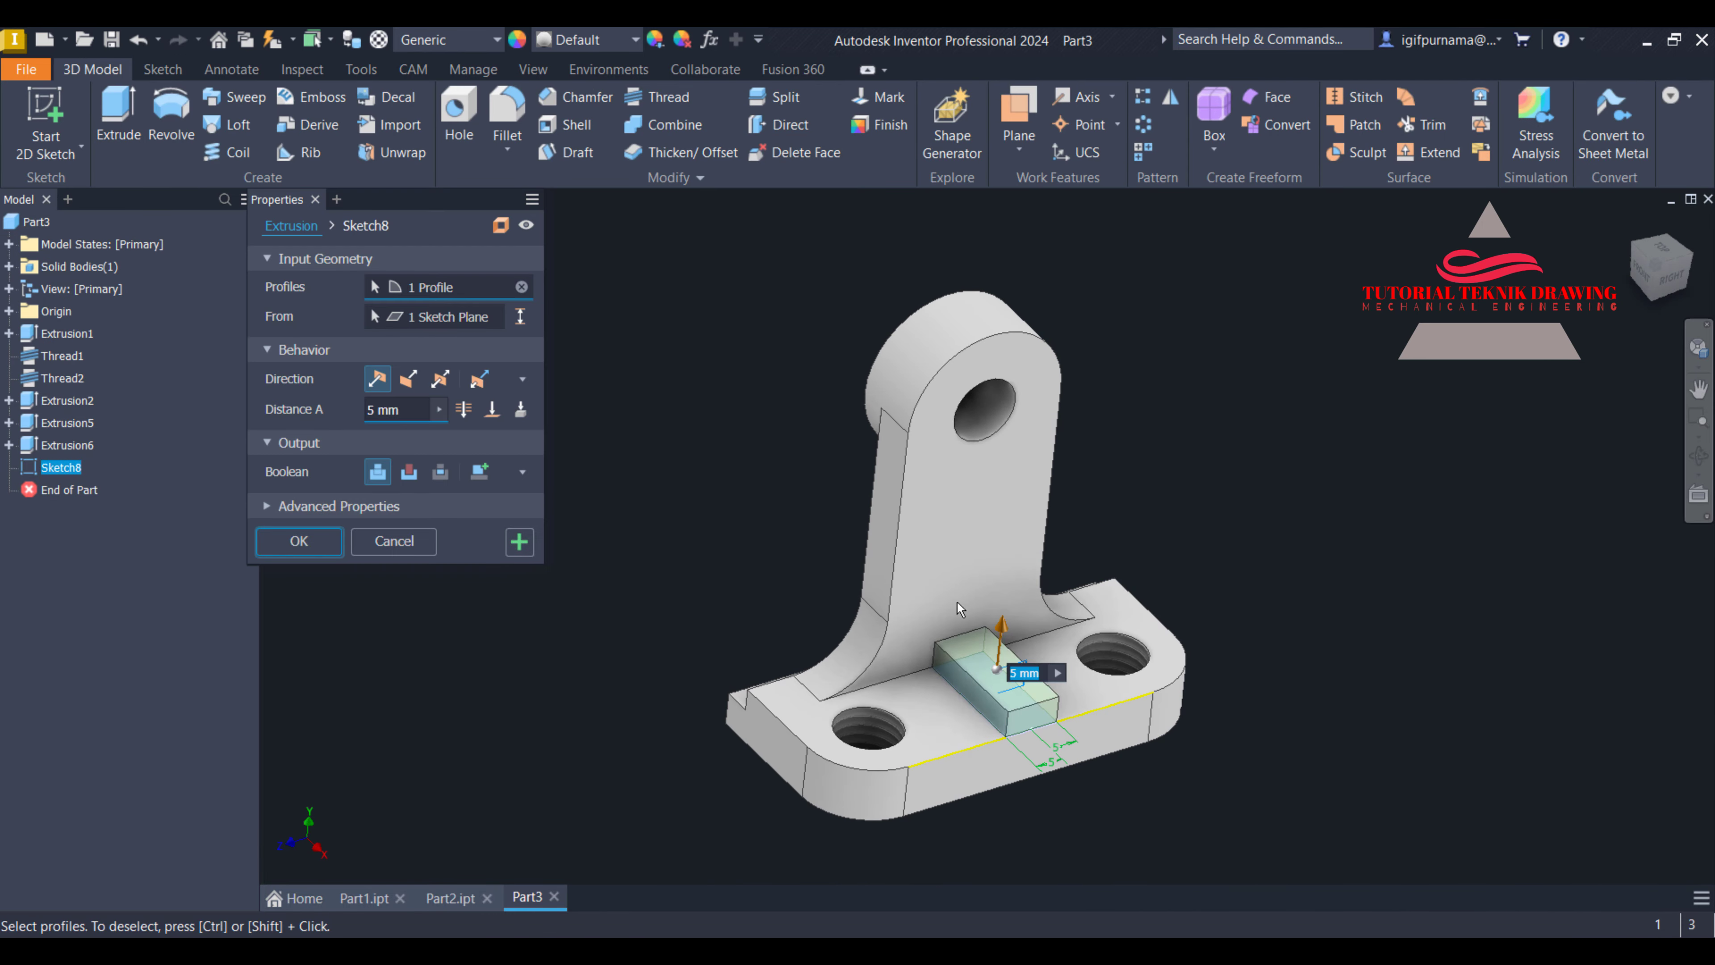
pyautogui.write('4')
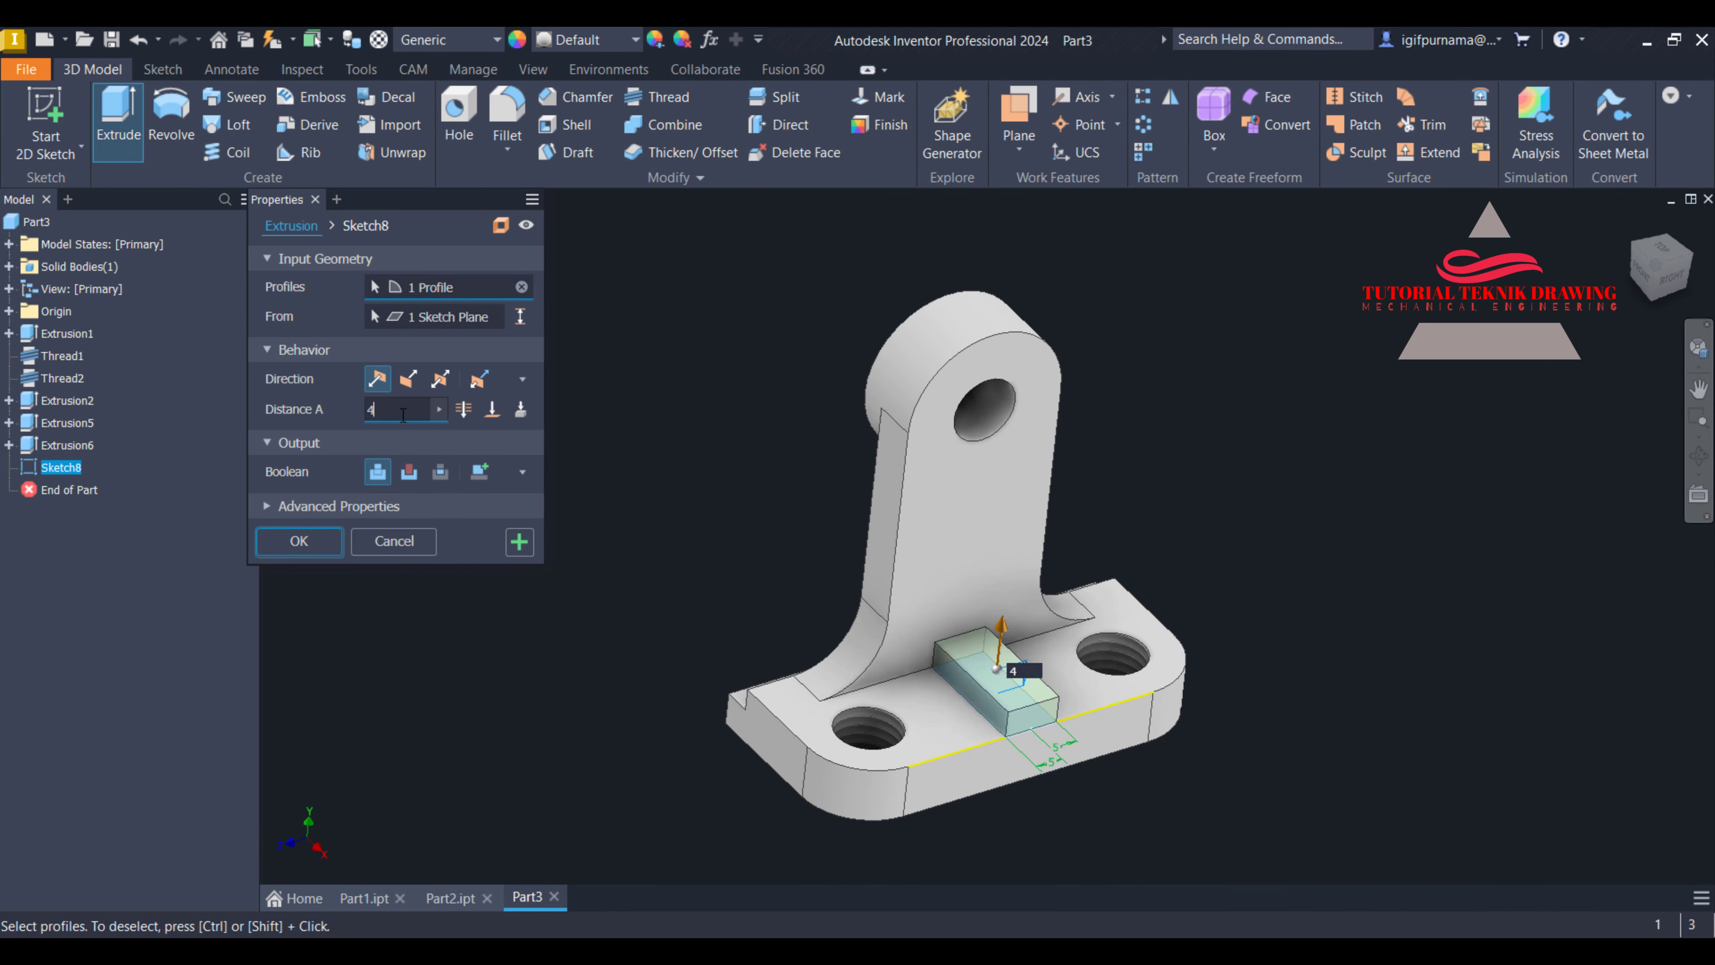
pyautogui.write('0')
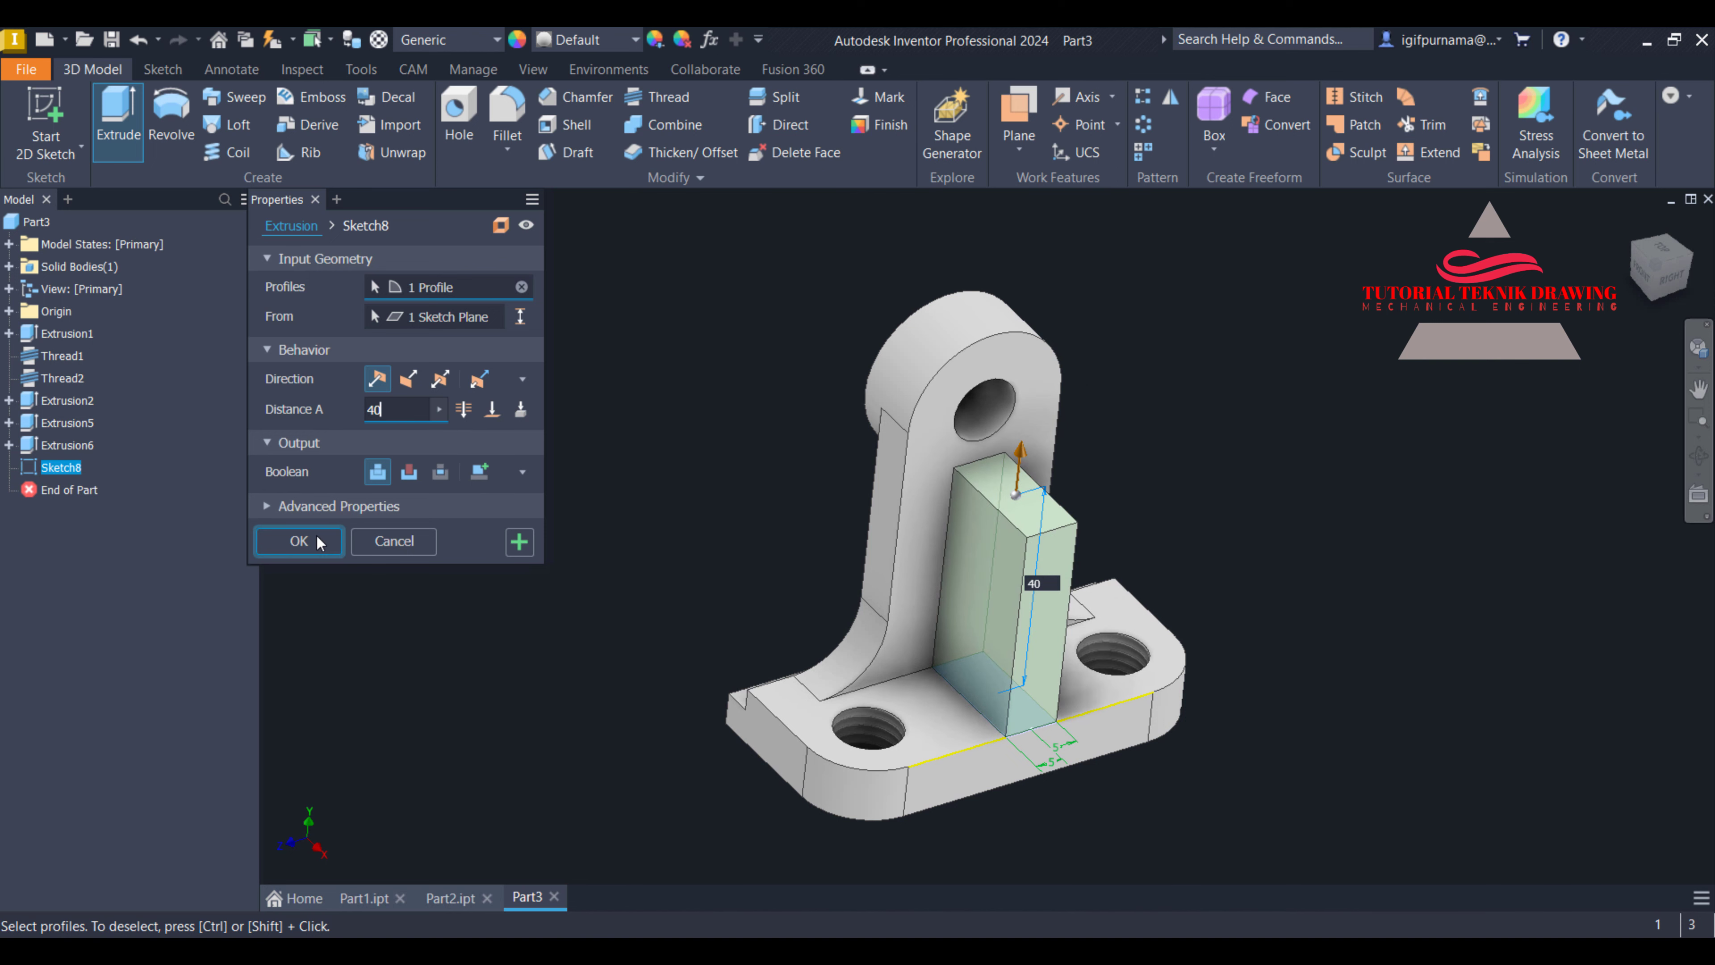
pyautogui.click(299, 541)
pyautogui.click(999, 588)
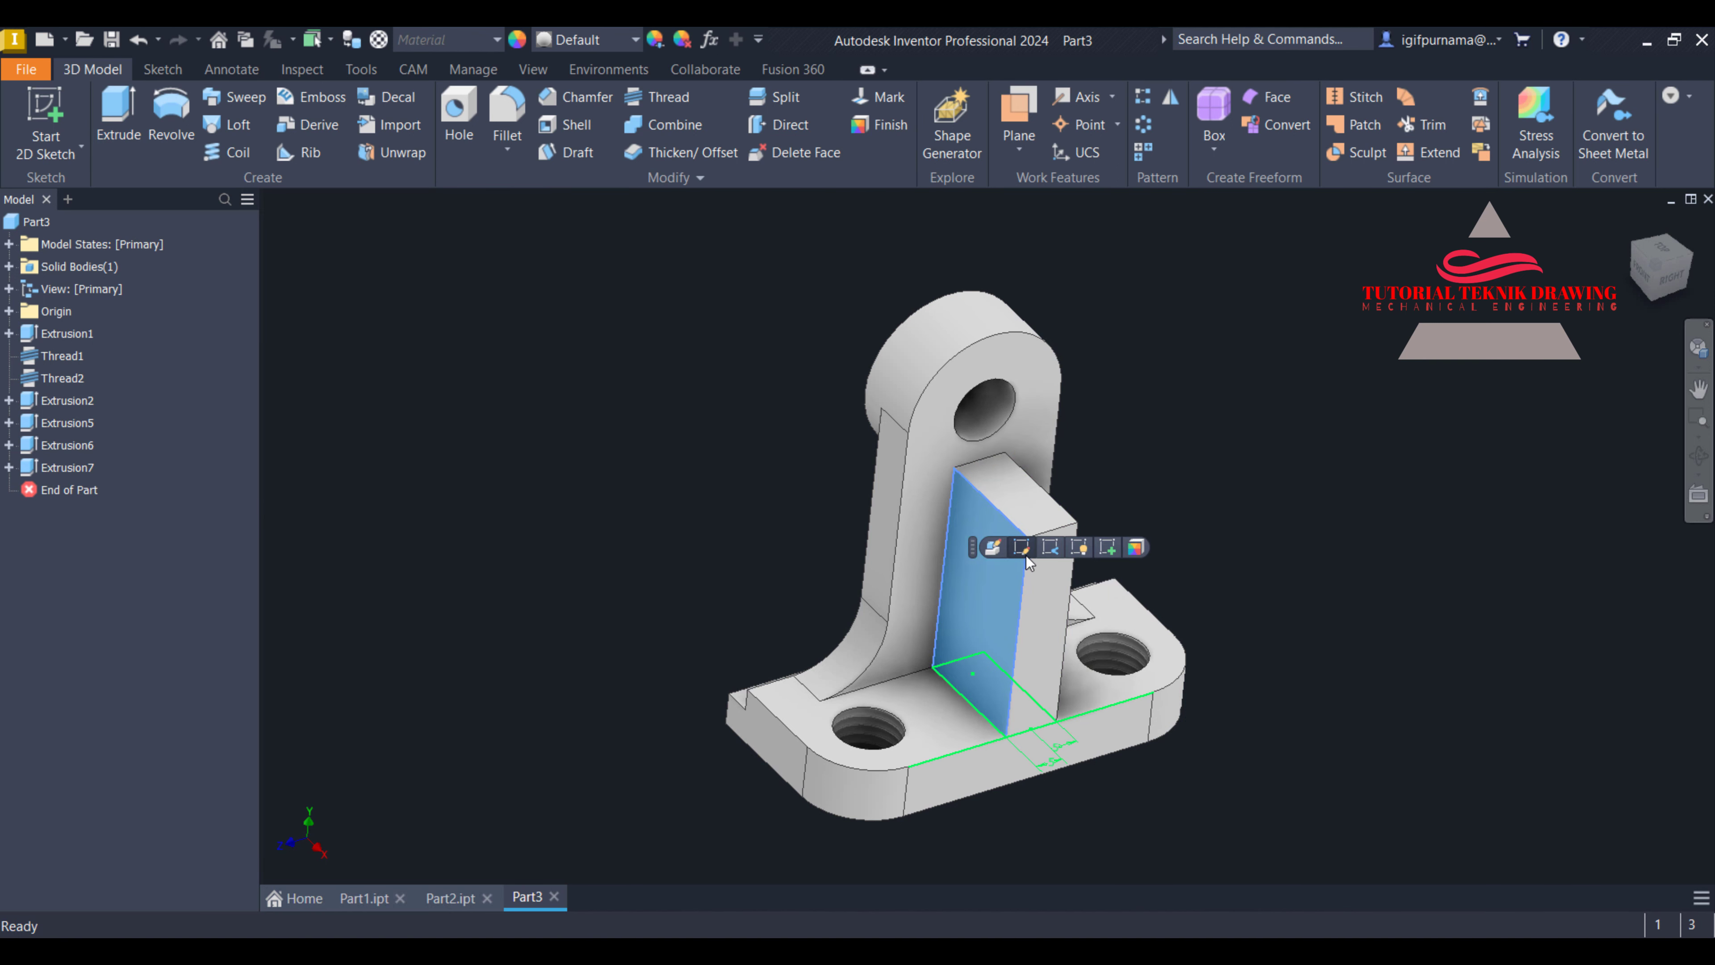
pyautogui.click(1021, 547)
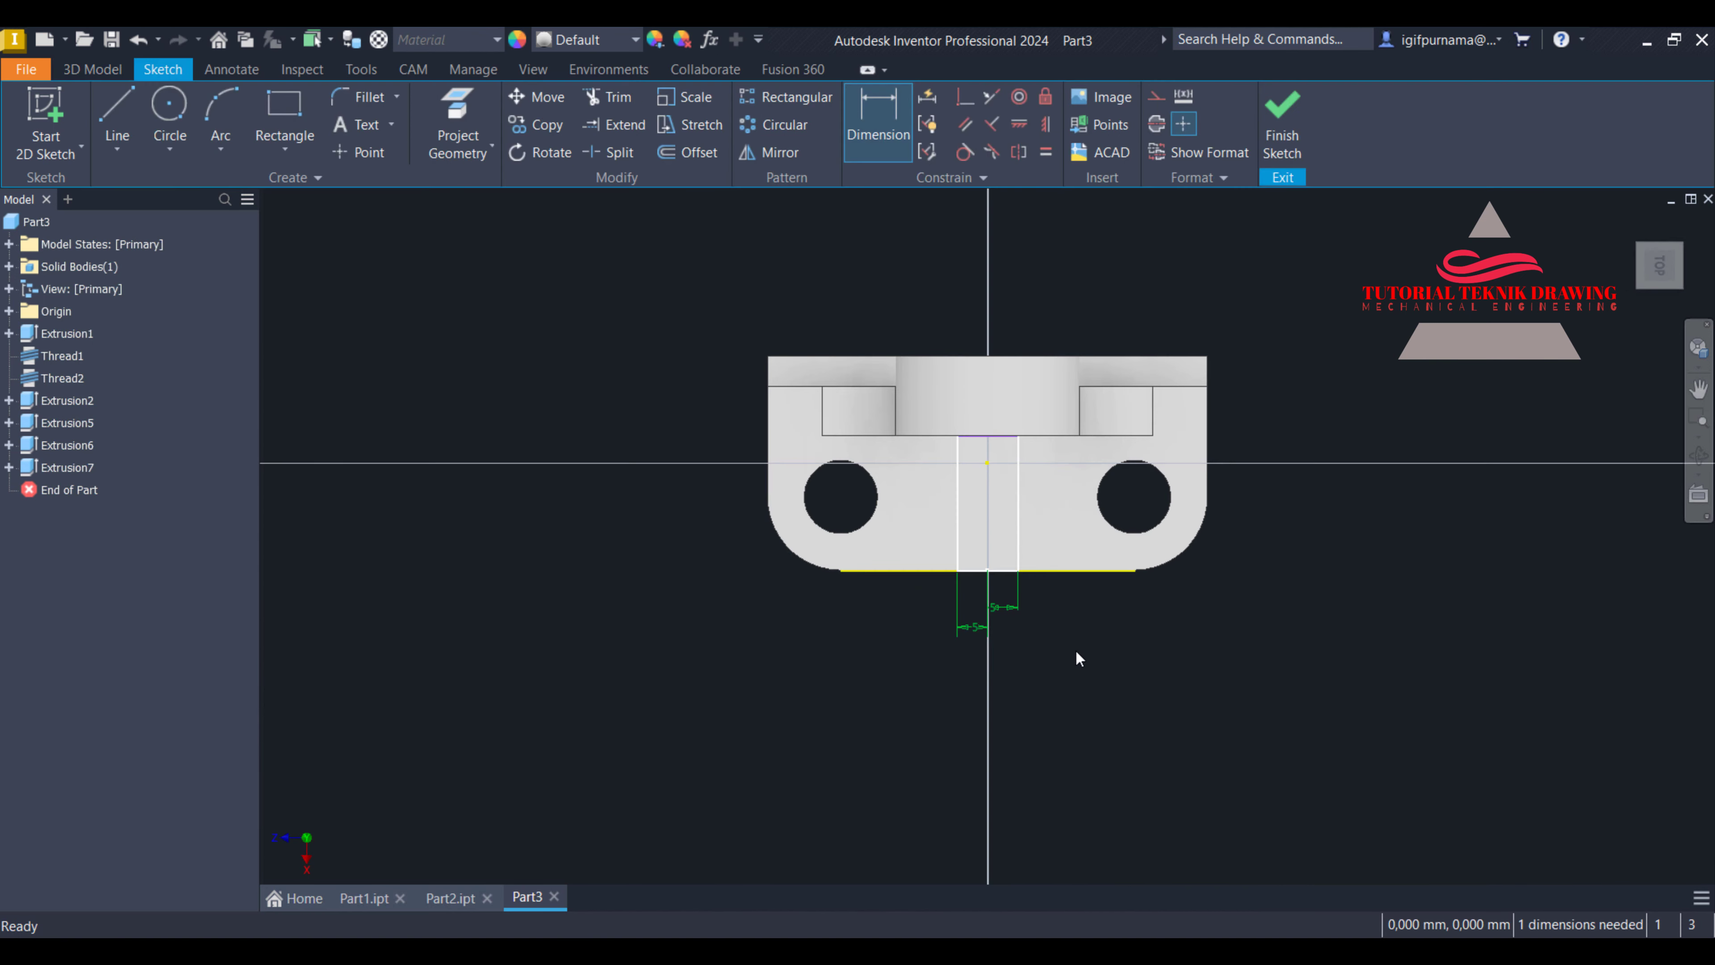
pyautogui.click(1276, 181)
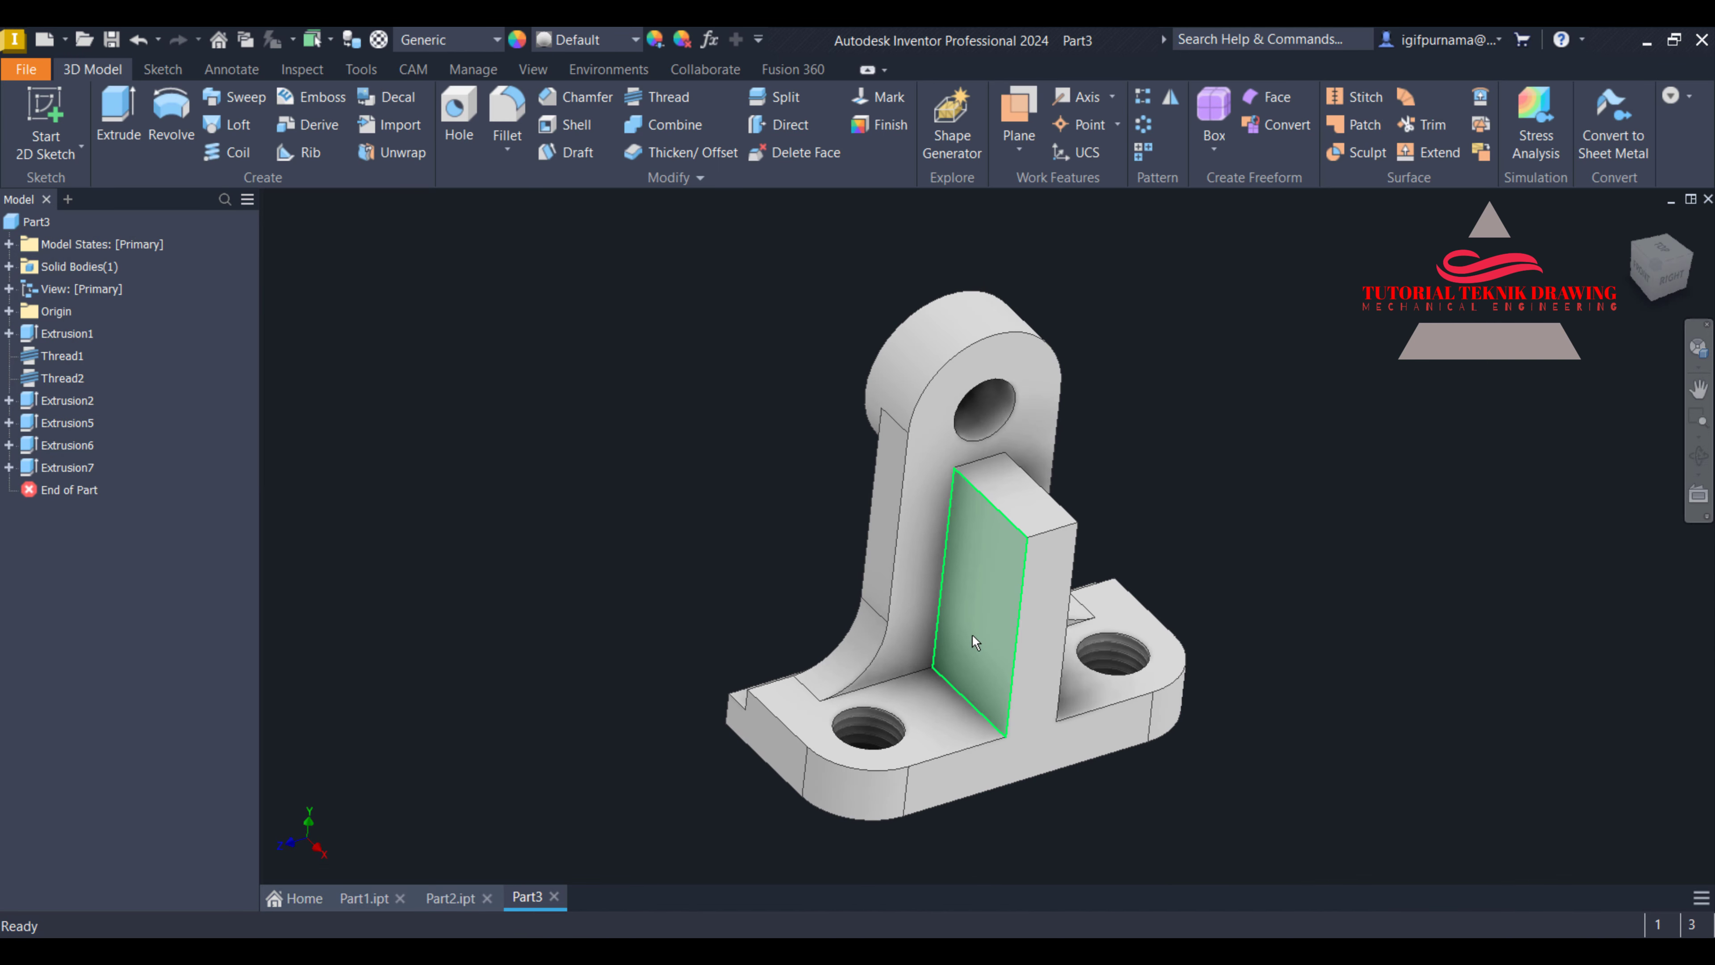
# Start a new sketch on the rib block's front side face and project the face's edges into it
pyautogui.click(1109, 620)
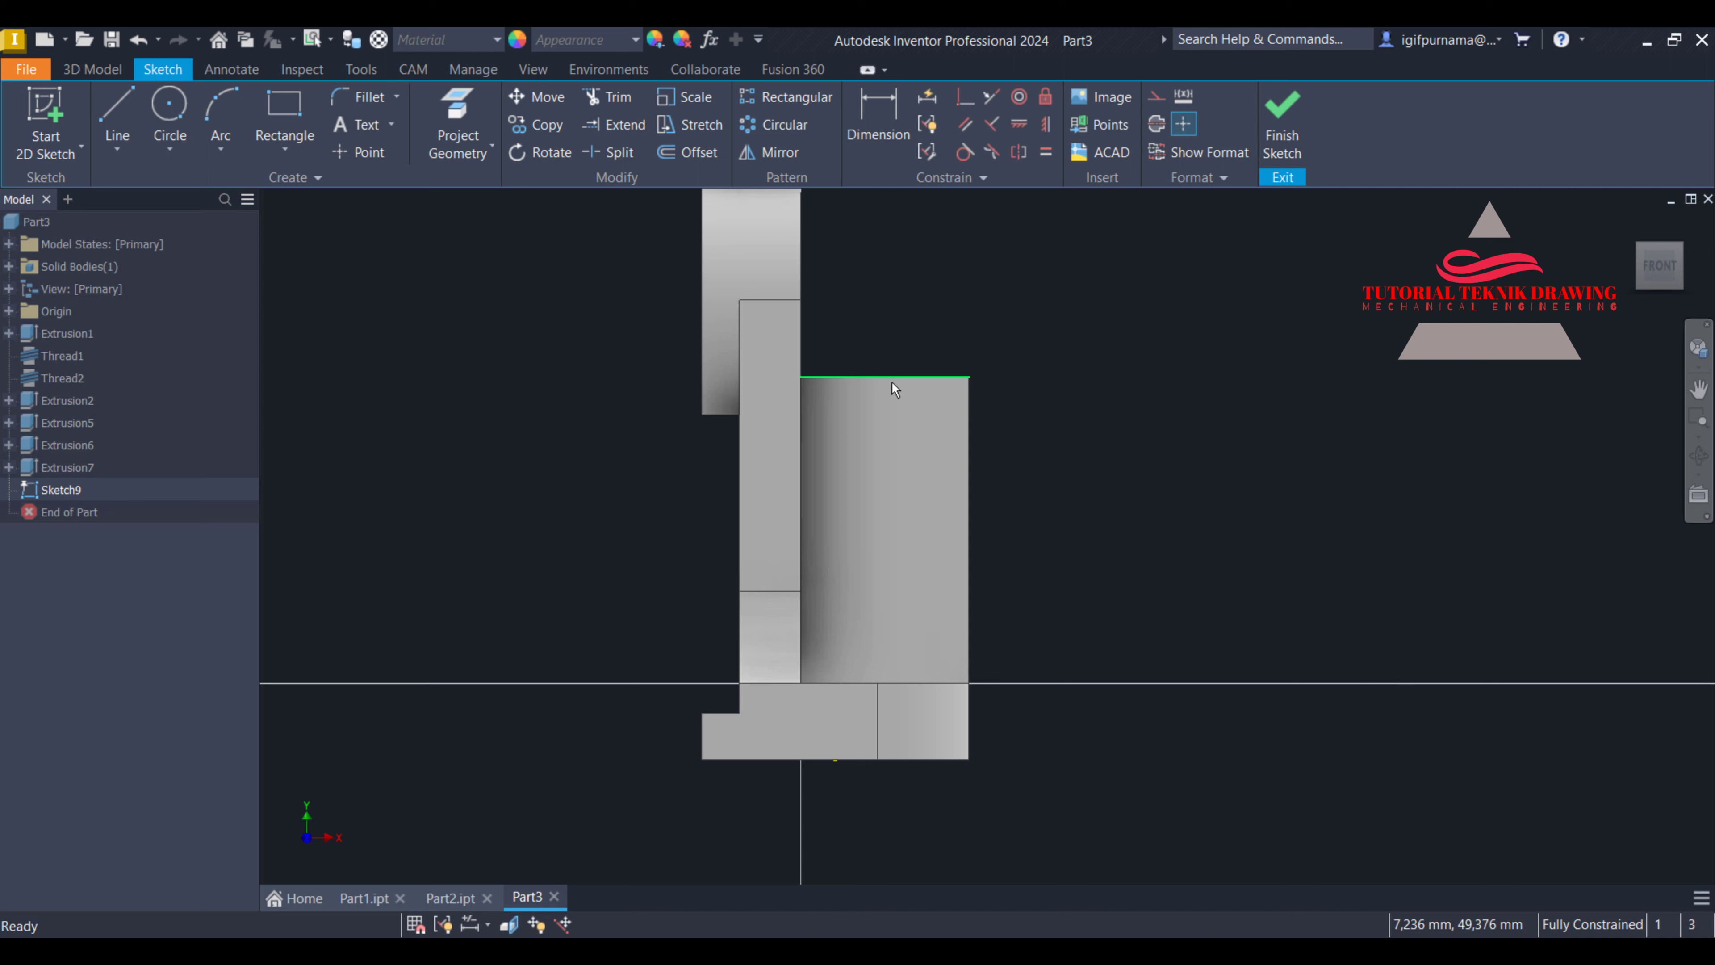
pyautogui.click(491, 145)
pyautogui.click(500, 181)
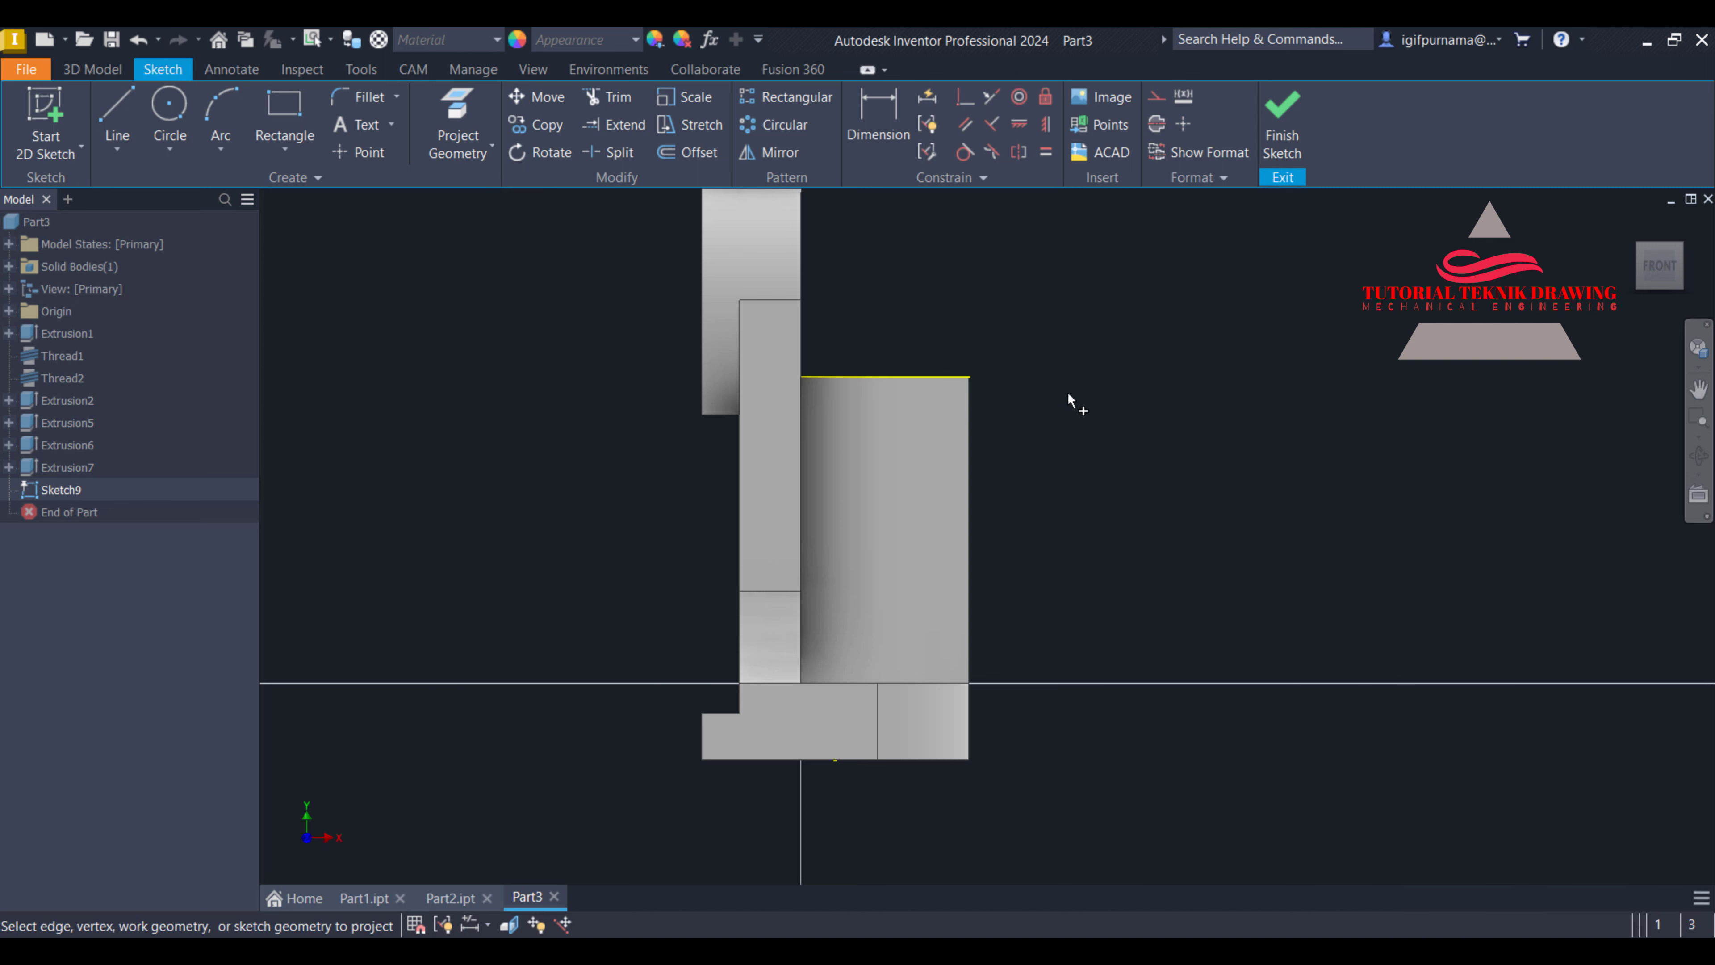
# Draw a diagonal line from the rib face's upper corner at the upright to its lower outer corner and finish the sketch
pyautogui.click(117, 115)
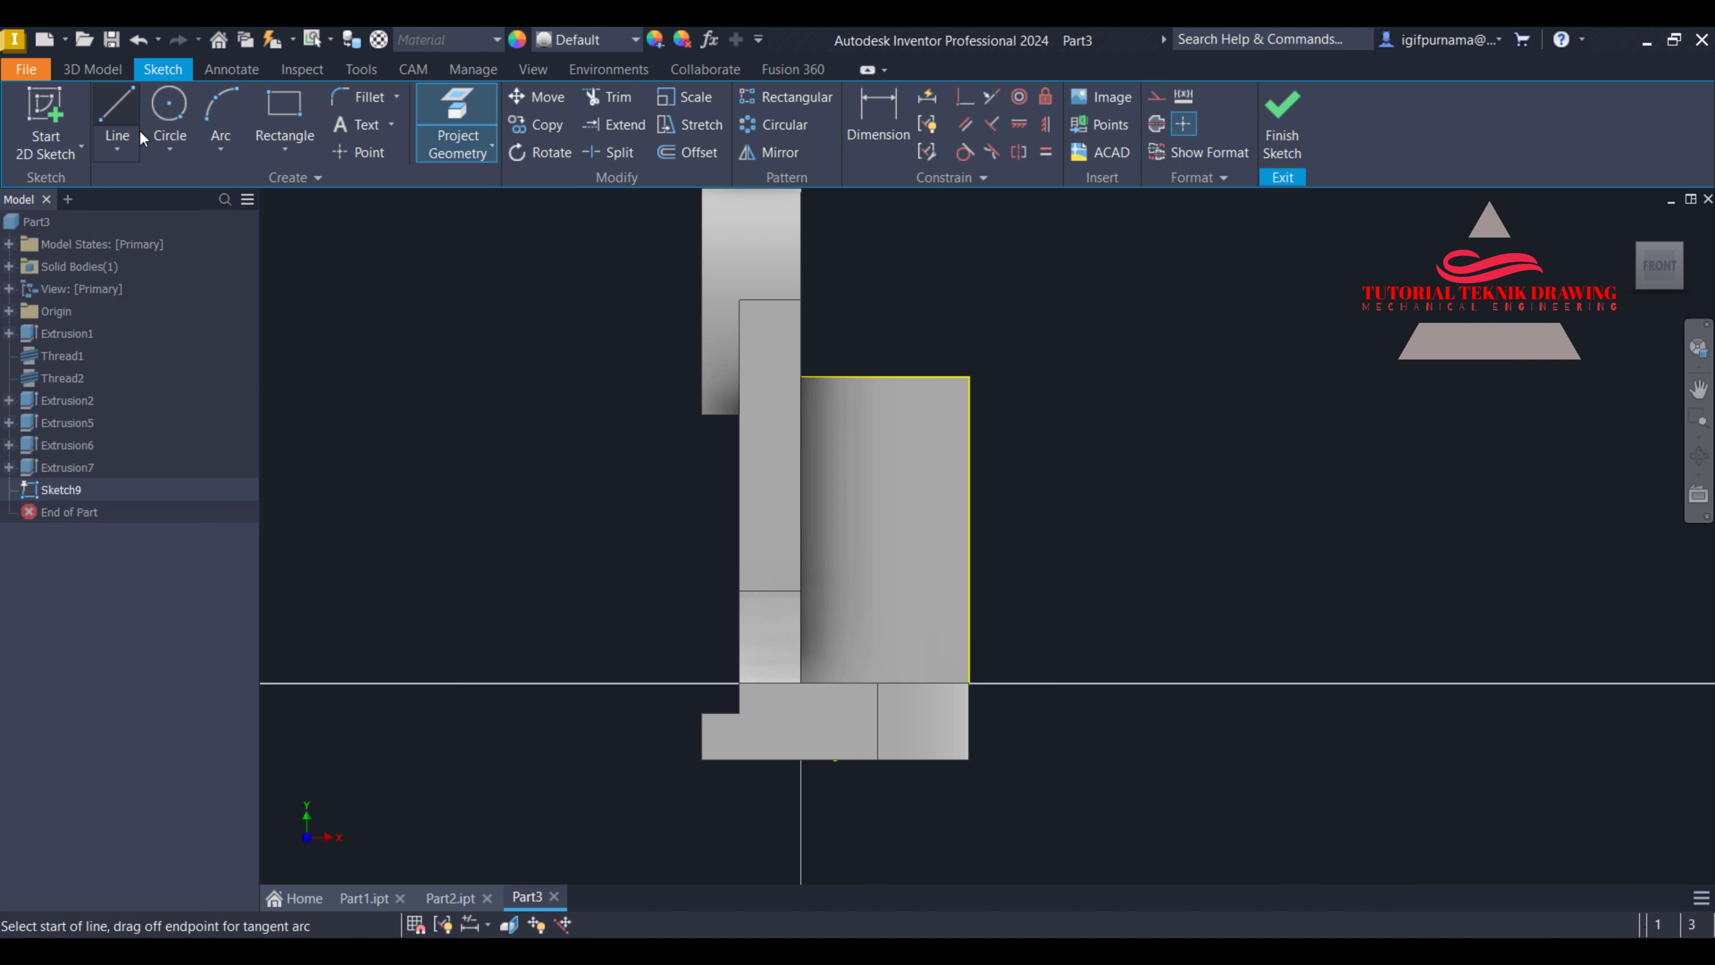
pyautogui.click(802, 376)
pyautogui.doubleClick(969, 683)
pyautogui.click(1282, 118)
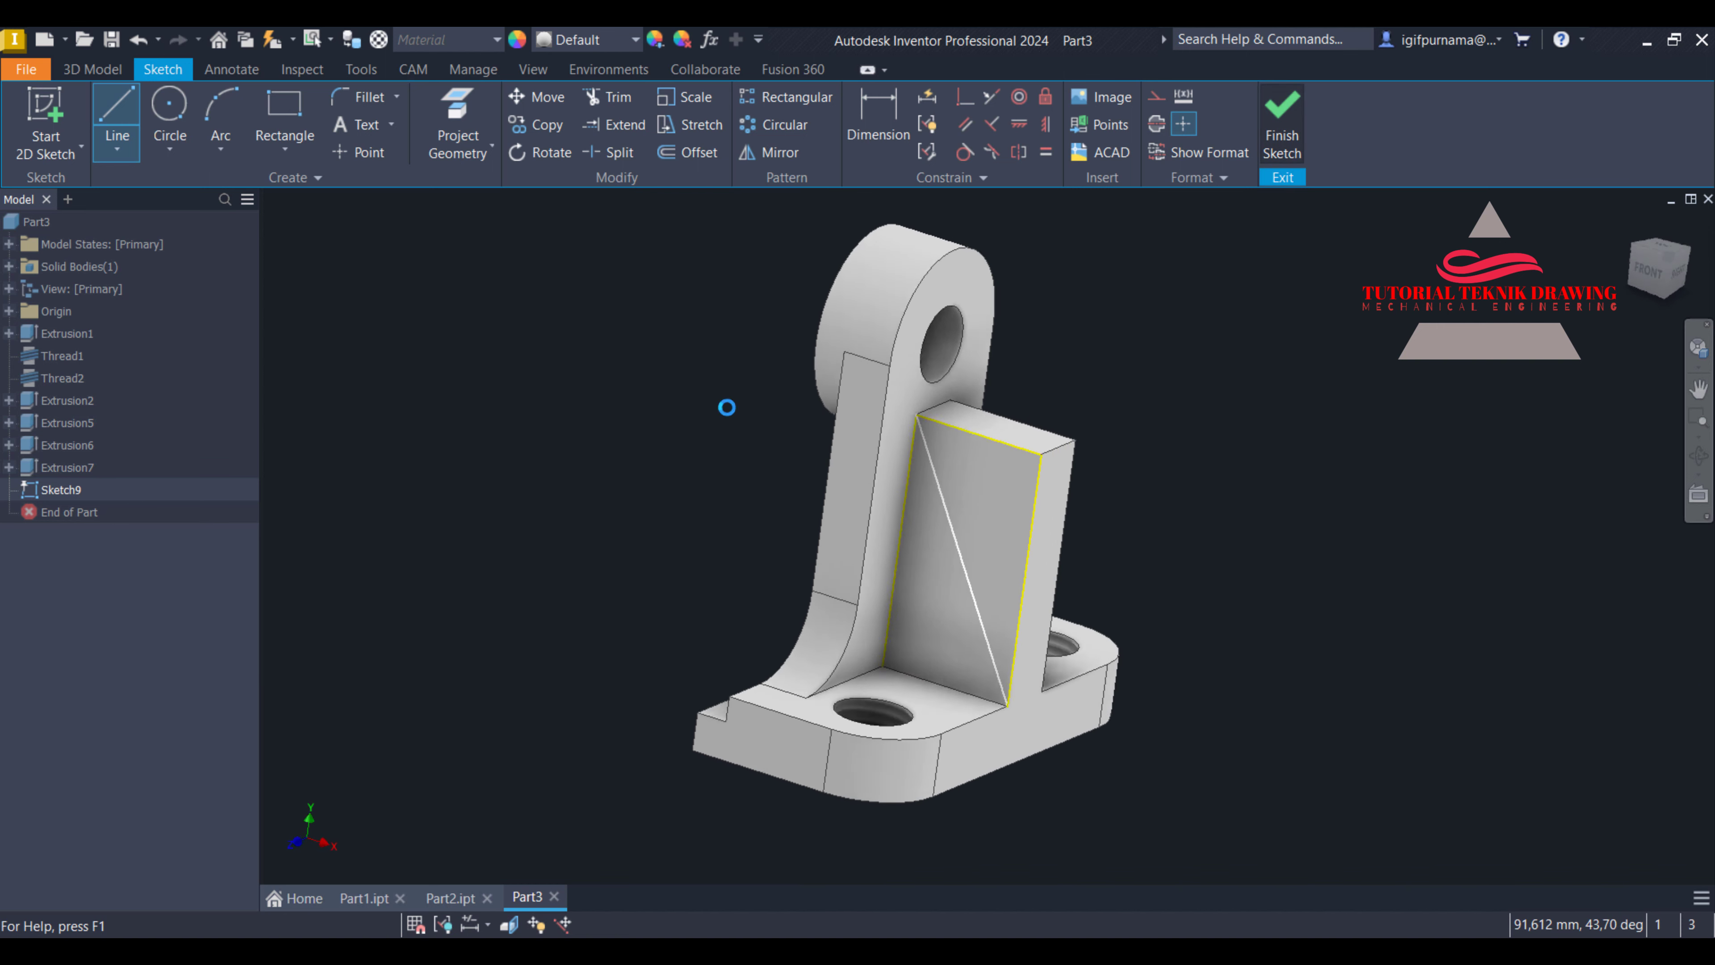
# Extrude the outer triangle 40 mm as a cut through the rib block to give the rib its slope
pyautogui.click(115, 128)
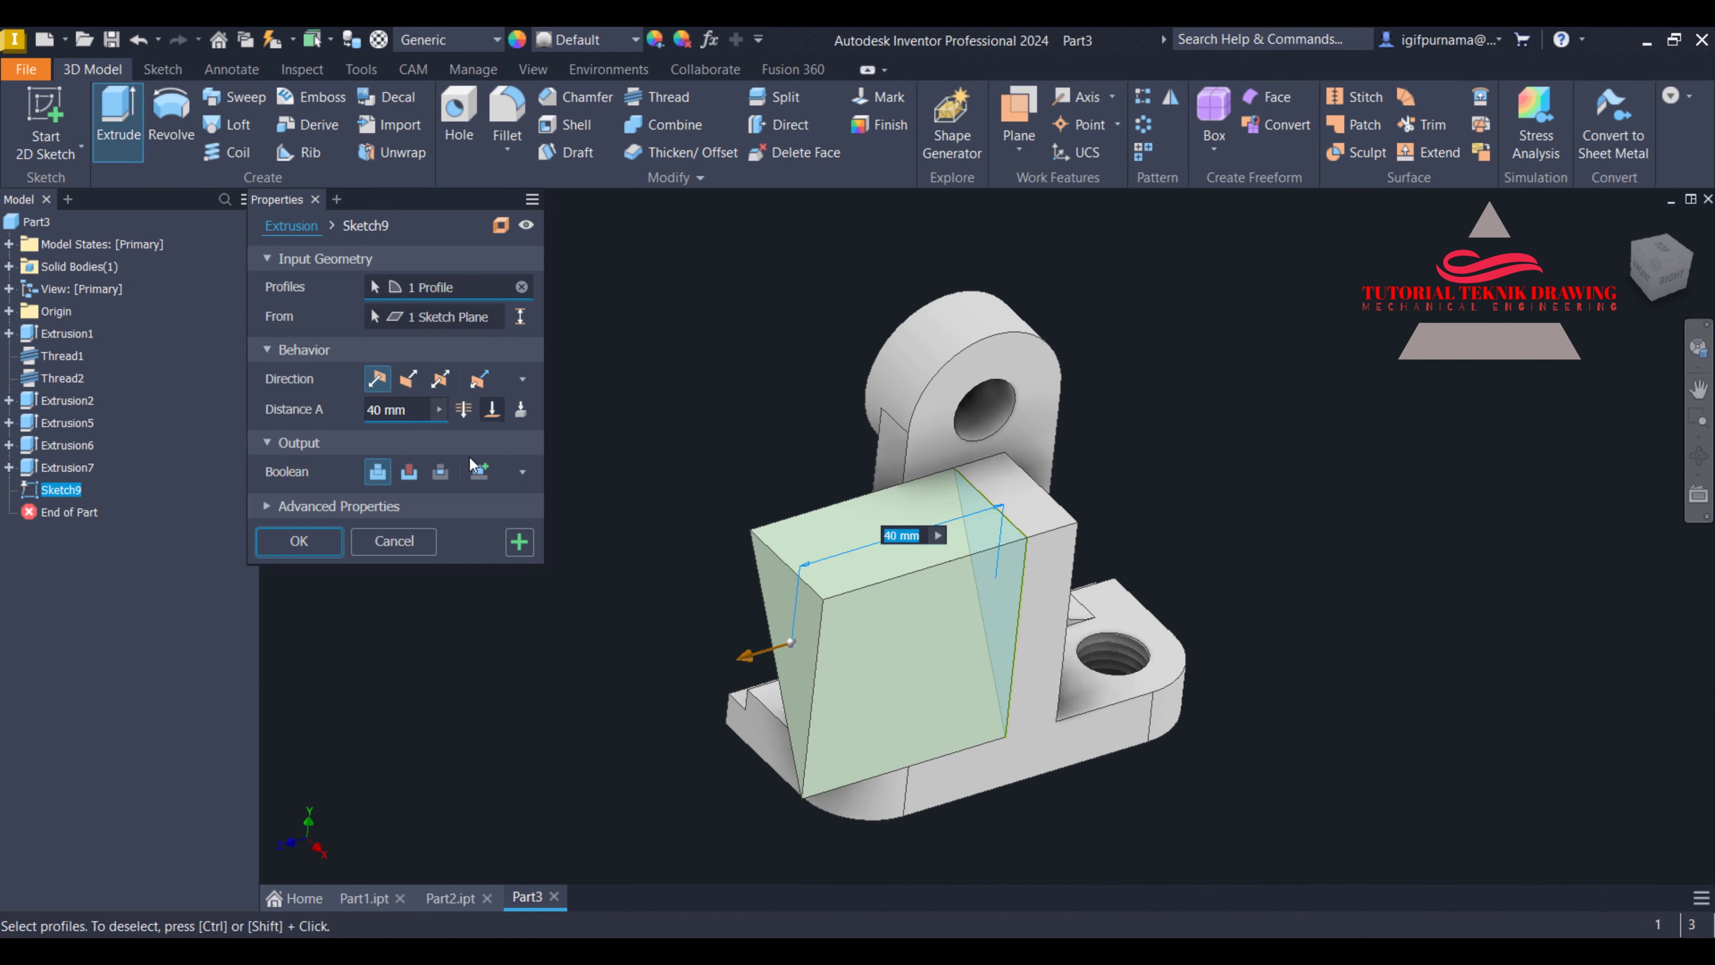
pyautogui.click(409, 472)
pyautogui.click(299, 540)
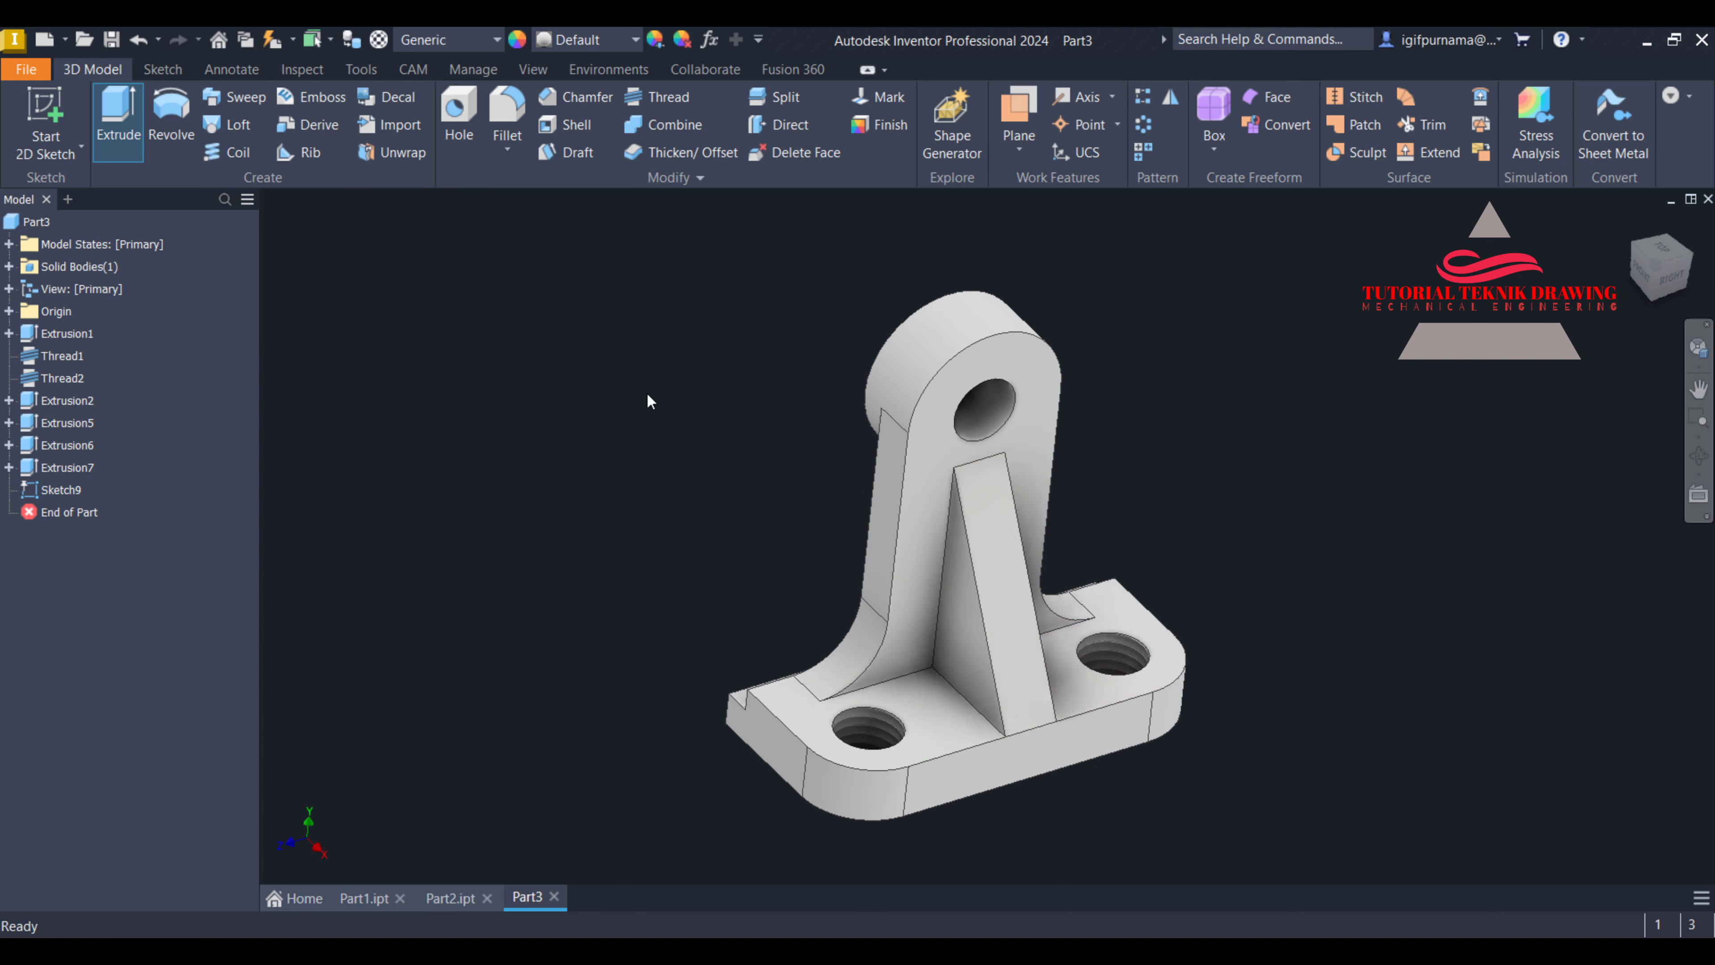
# Set the bracket's appearance to Yellow from the Inventor Material Library
pyautogui.click(1661, 237)
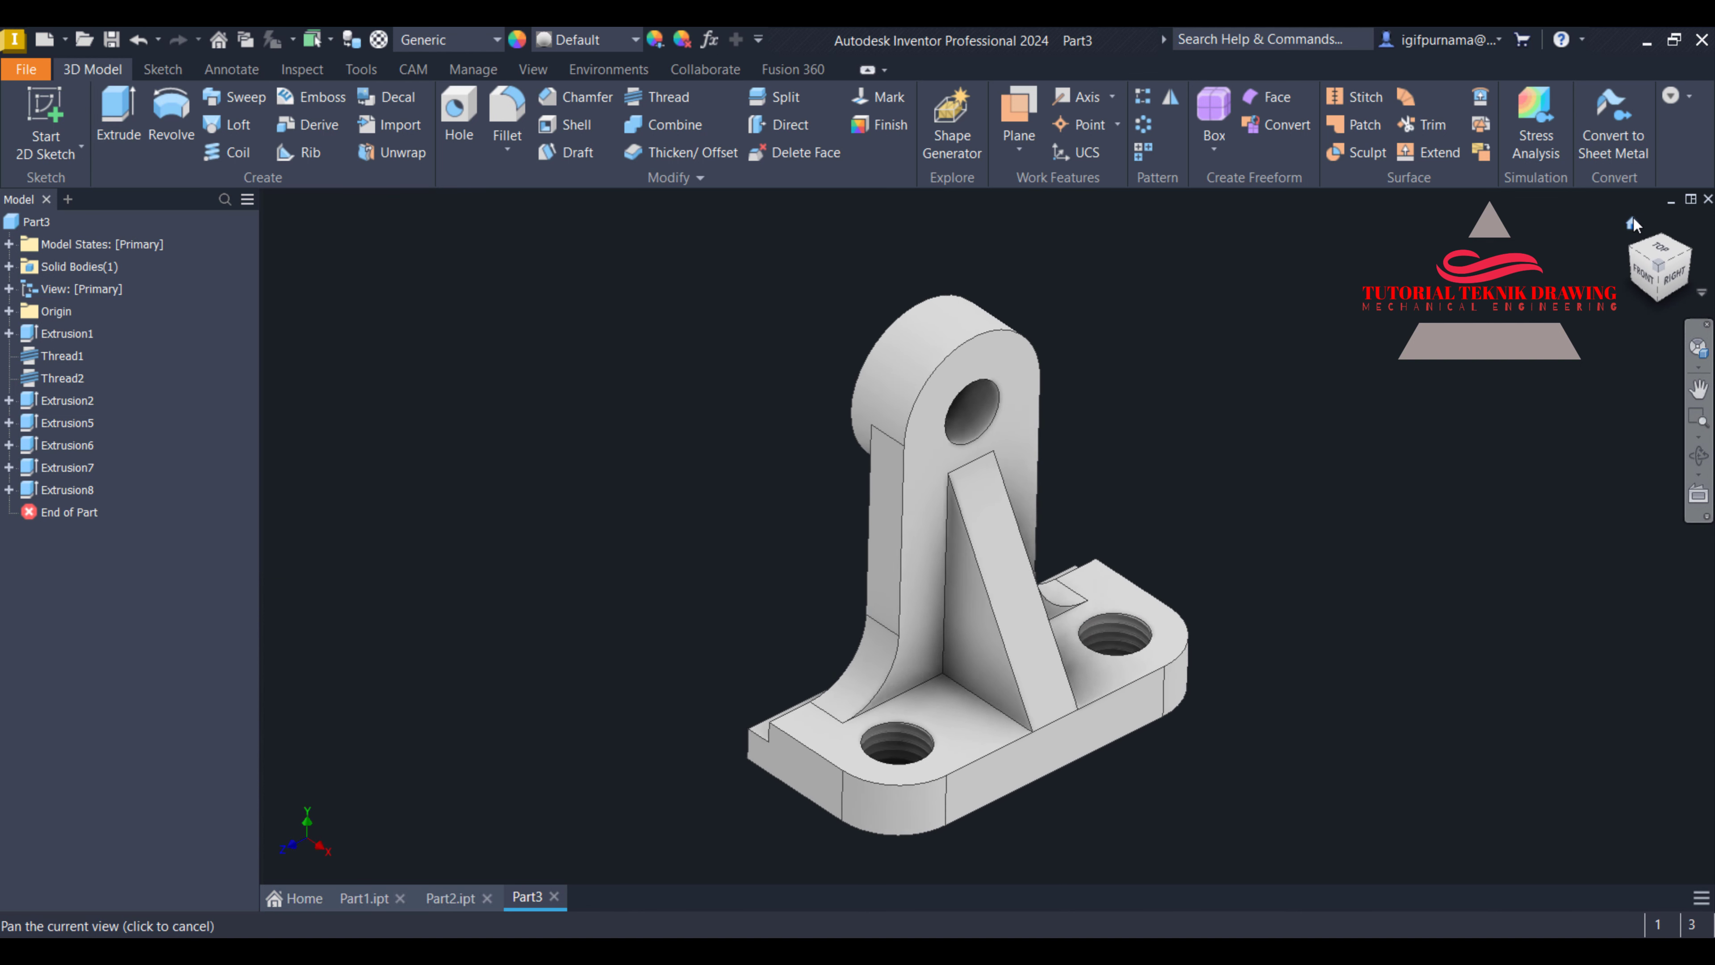
pyautogui.click(591, 48)
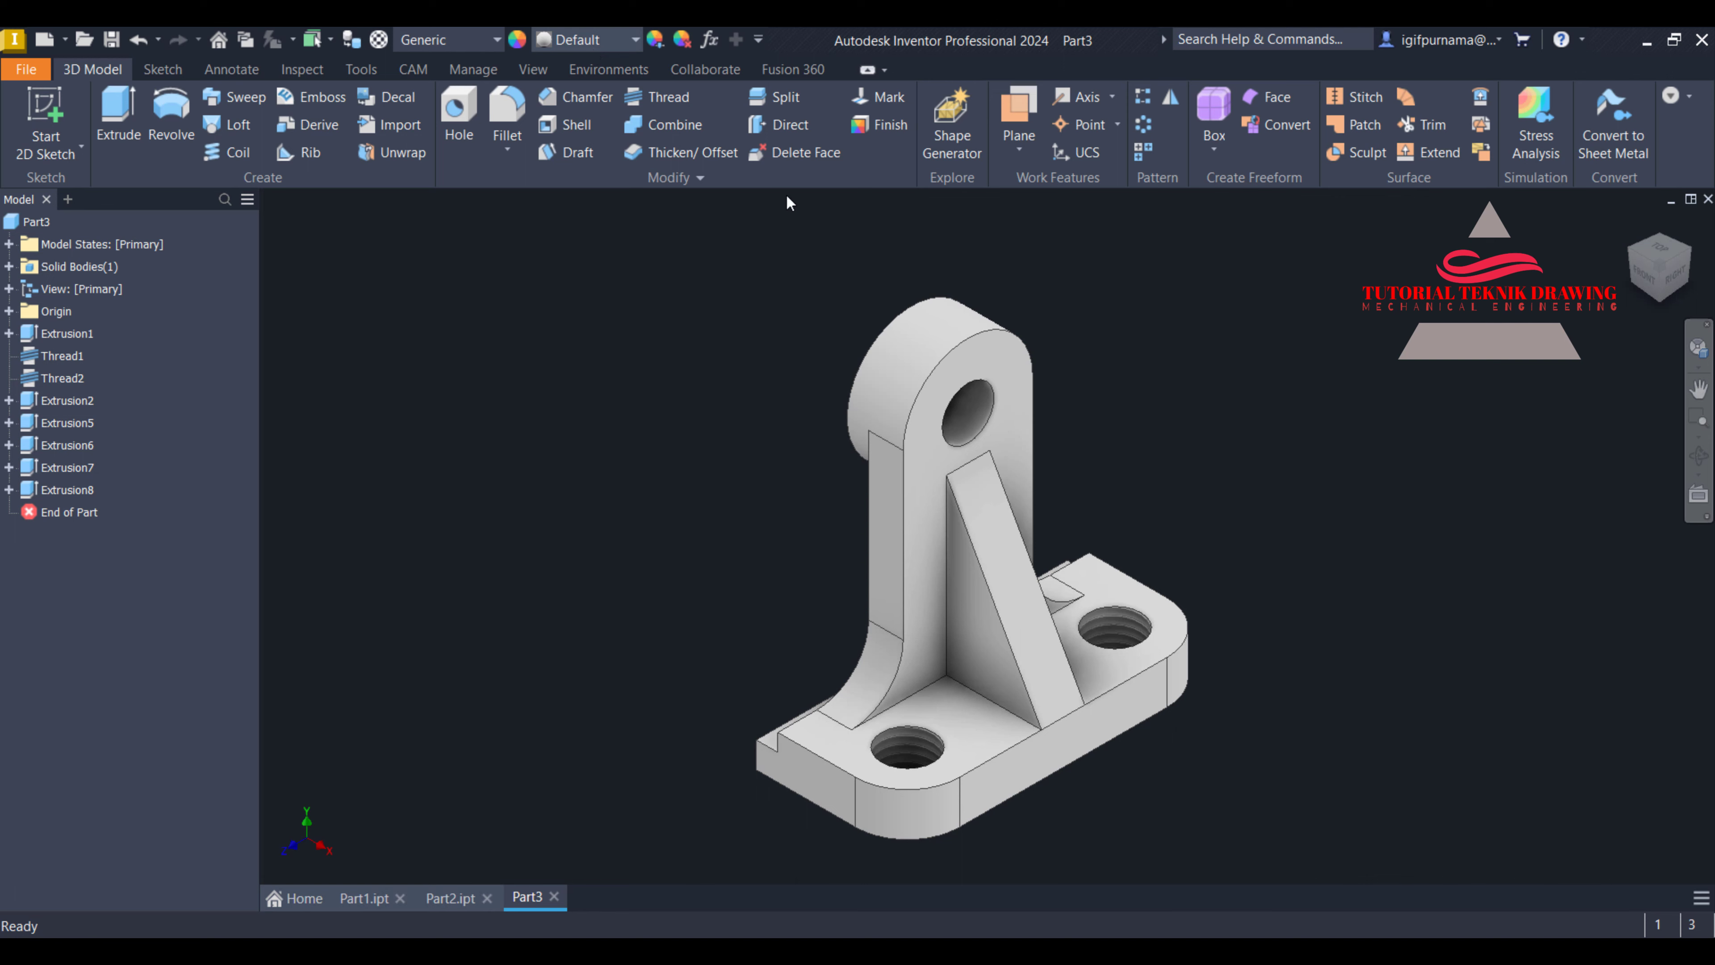
pyautogui.scroll(-10, 675, 385)
pyautogui.scroll(-15, 677, 389)
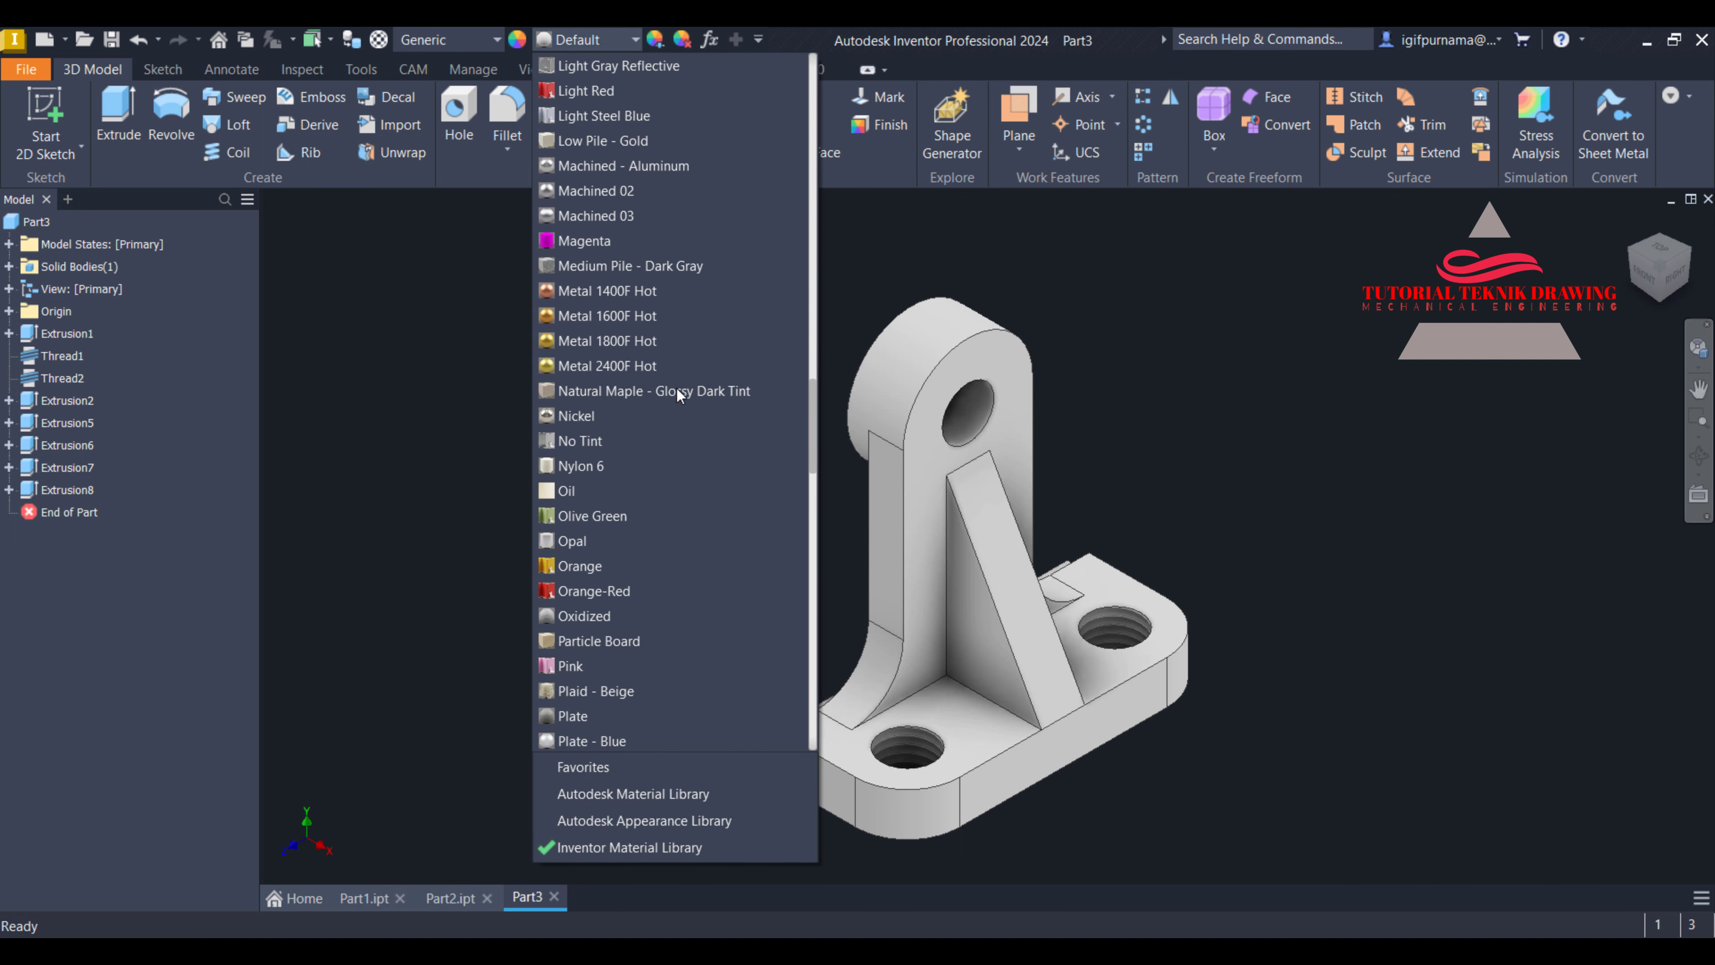
pyautogui.scroll(-6, 664, 384)
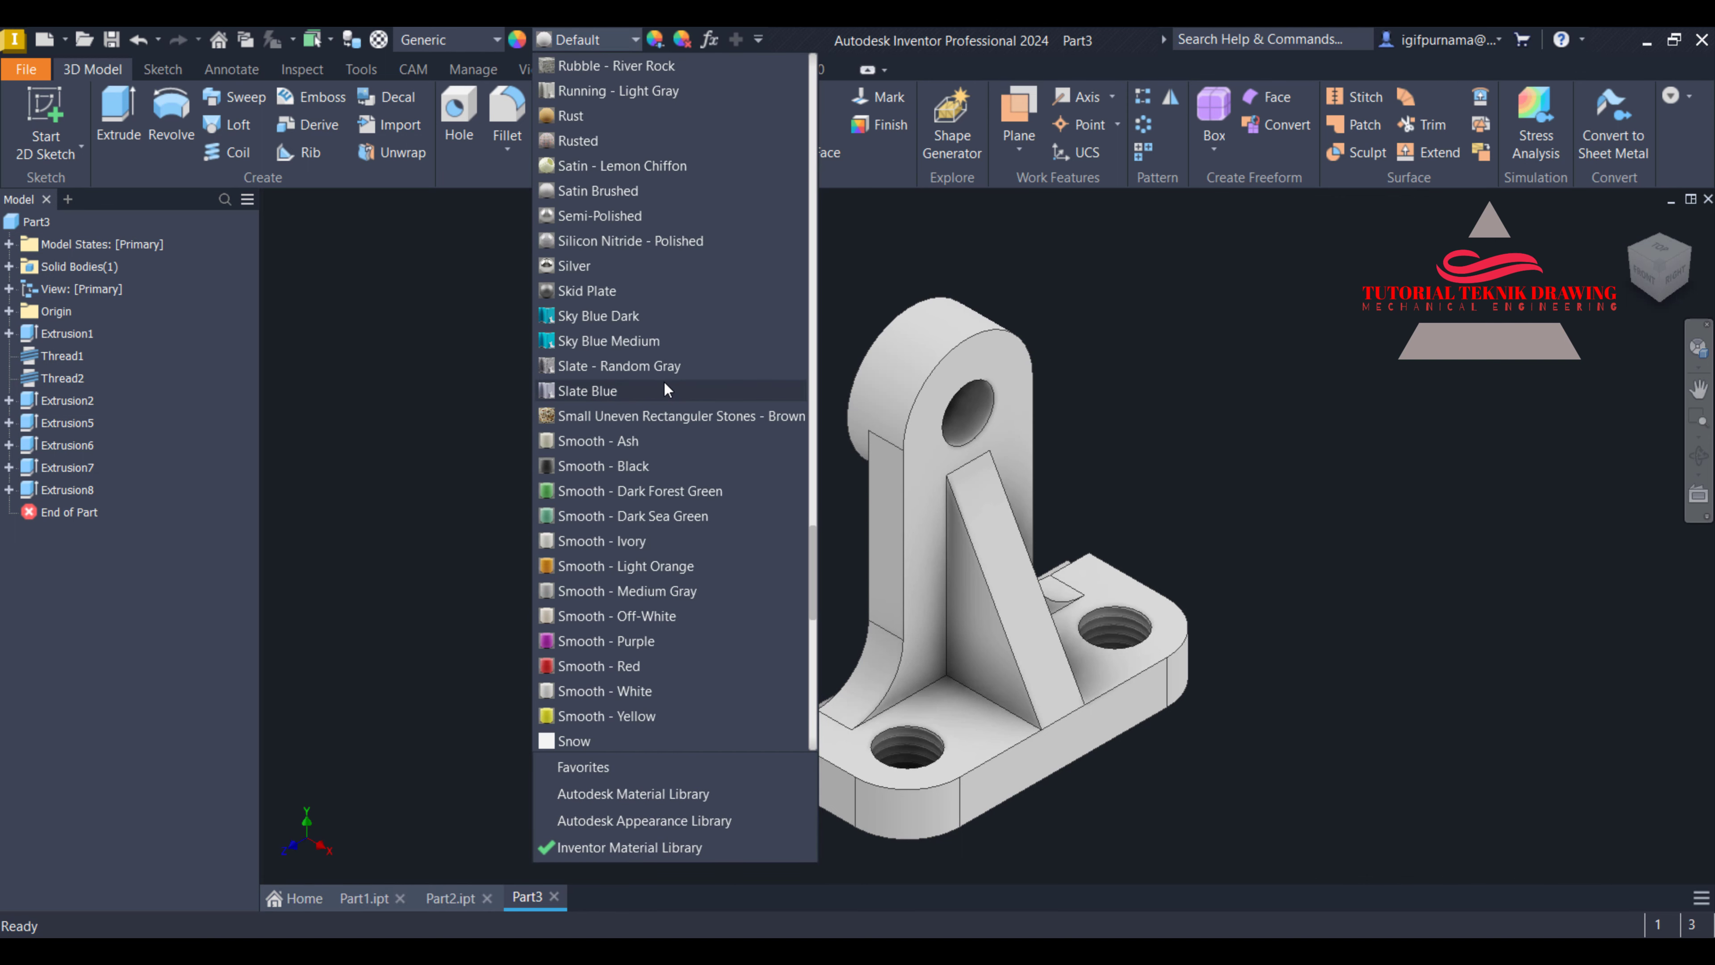
pyautogui.scroll(-8, 663, 385)
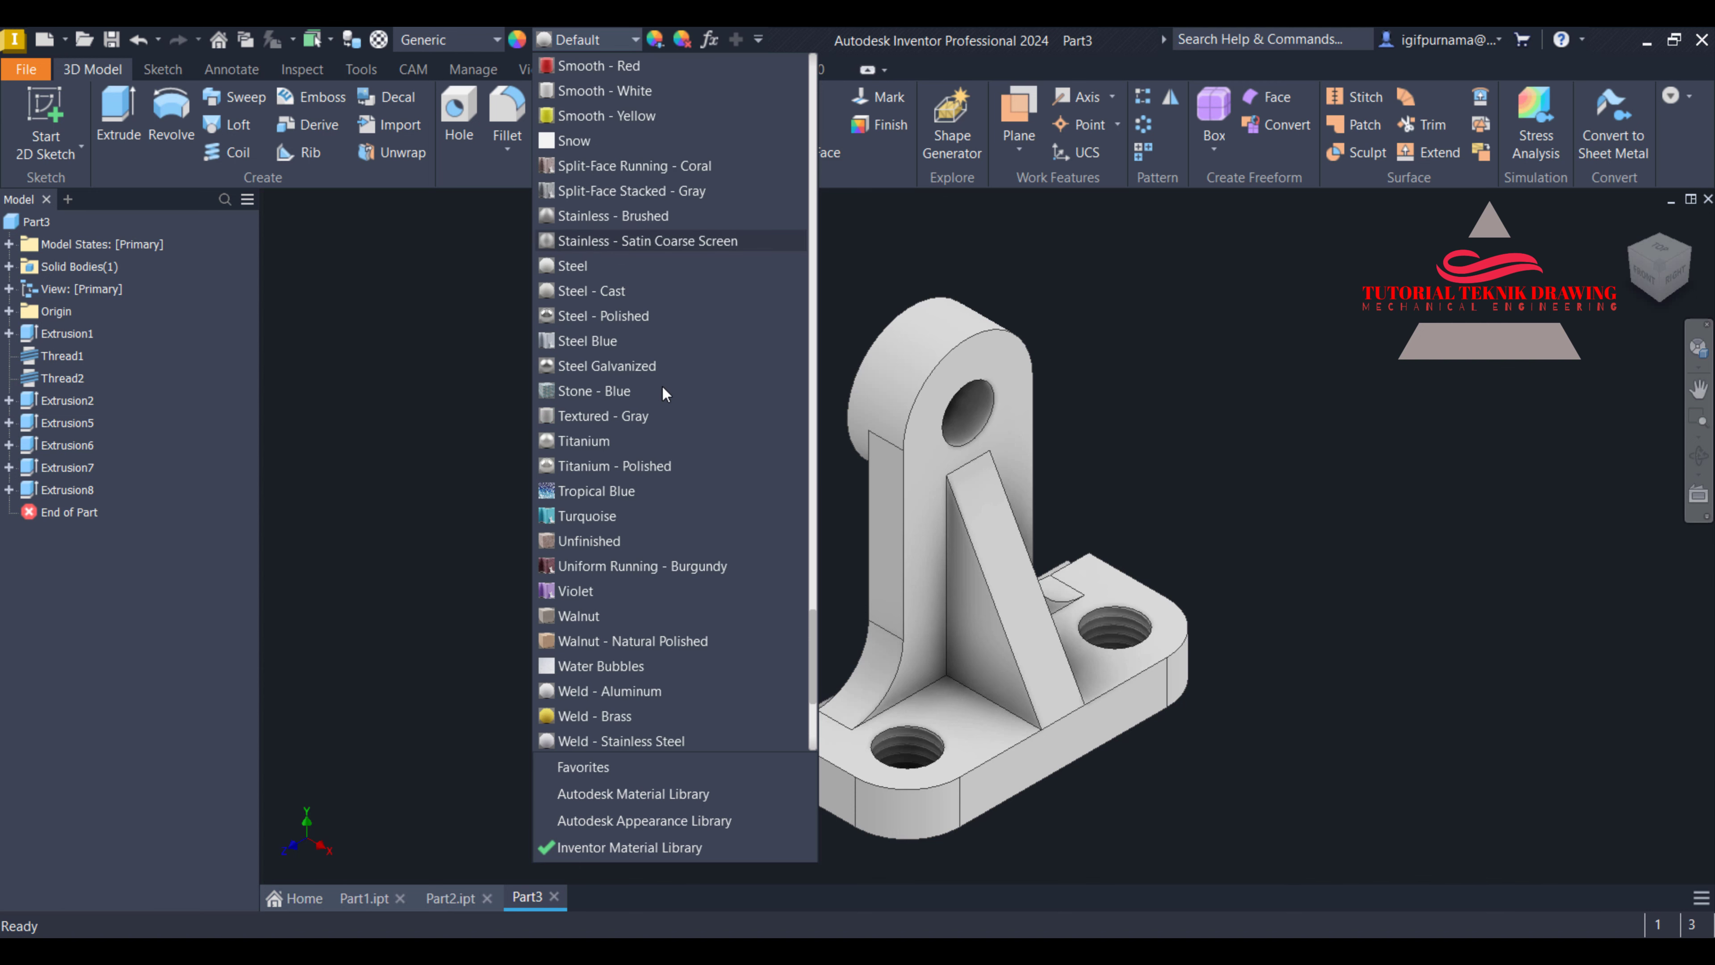
pyautogui.scroll(8, 662, 386)
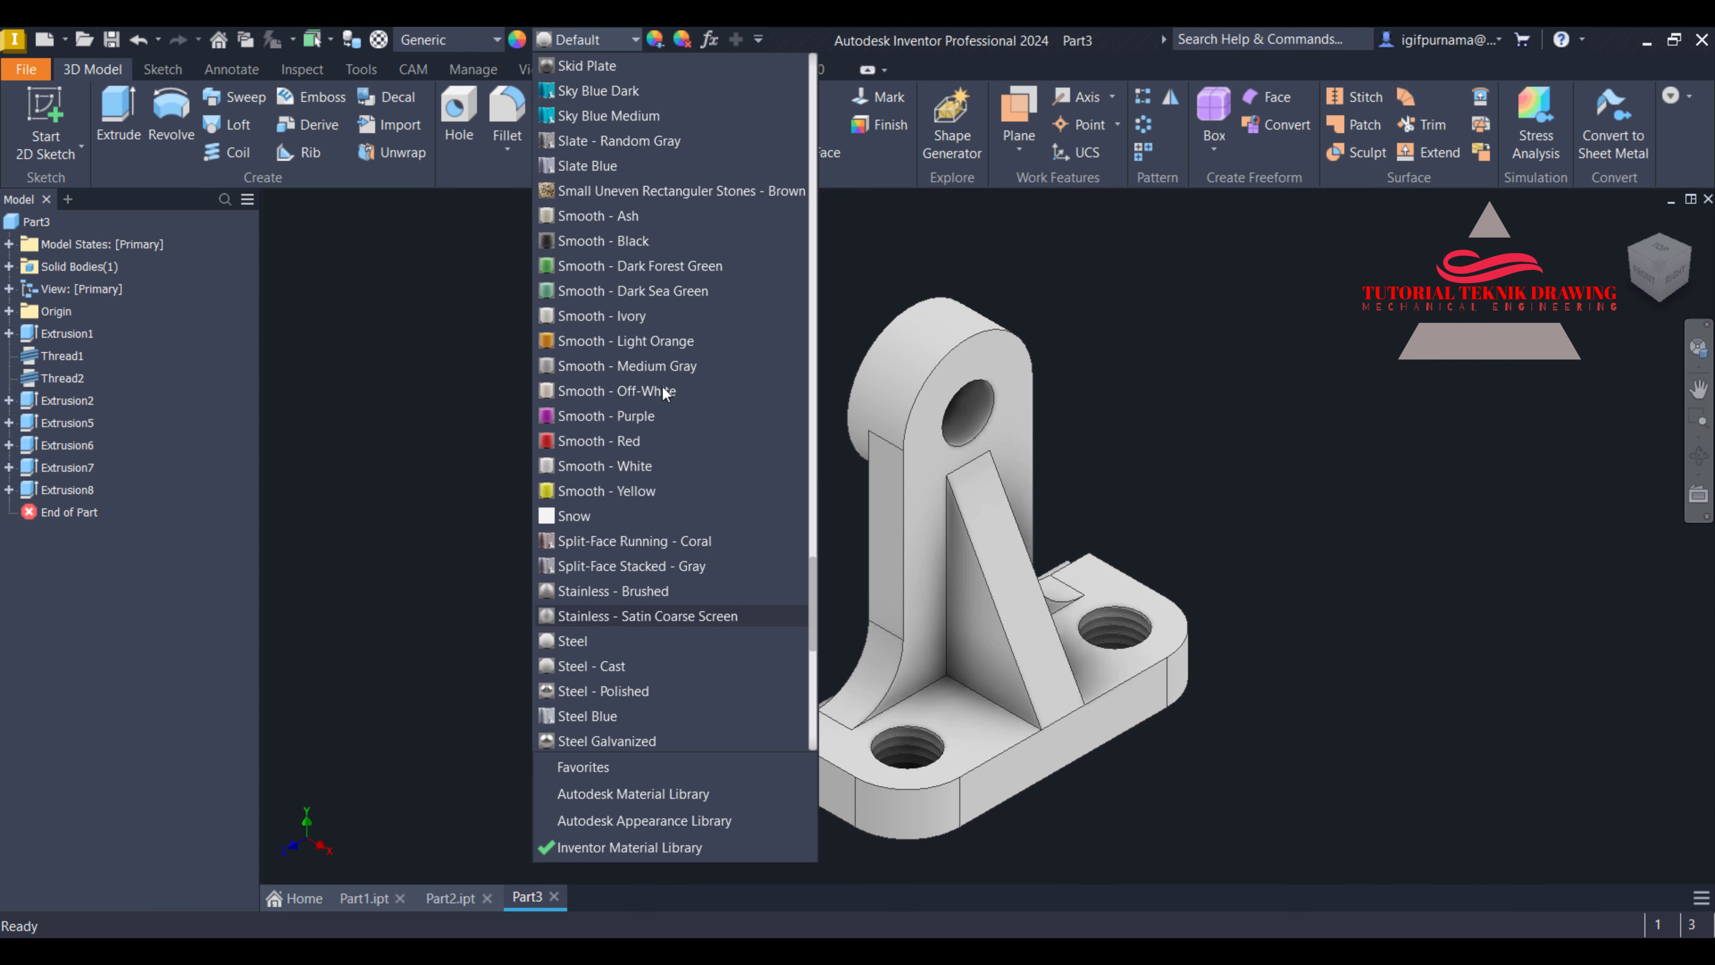
pyautogui.scroll(-7, 664, 386)
pyautogui.scroll(10, 666, 387)
pyautogui.scroll(-9, 665, 388)
pyautogui.scroll(-7, 666, 387)
pyautogui.click(561, 652)
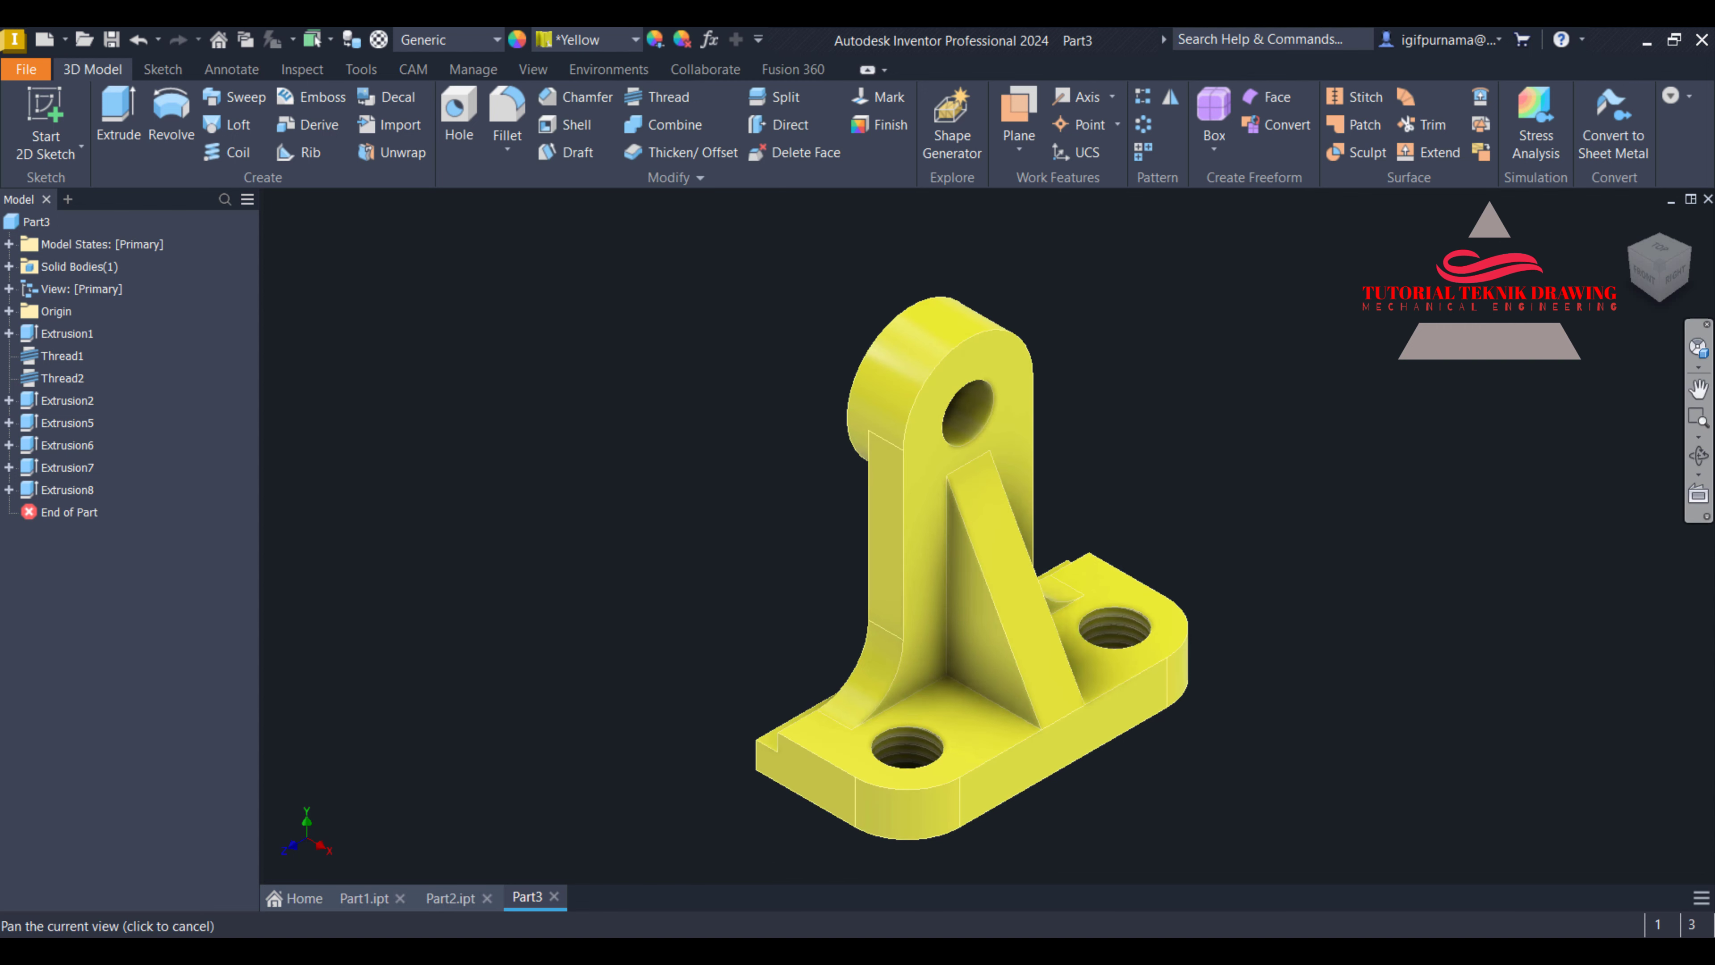
# Save the finished bracket as Part3.ipt
pyautogui.click(1699, 455)
pyautogui.moveTo(1091, 537); pyautogui.dragTo(1304, 671)
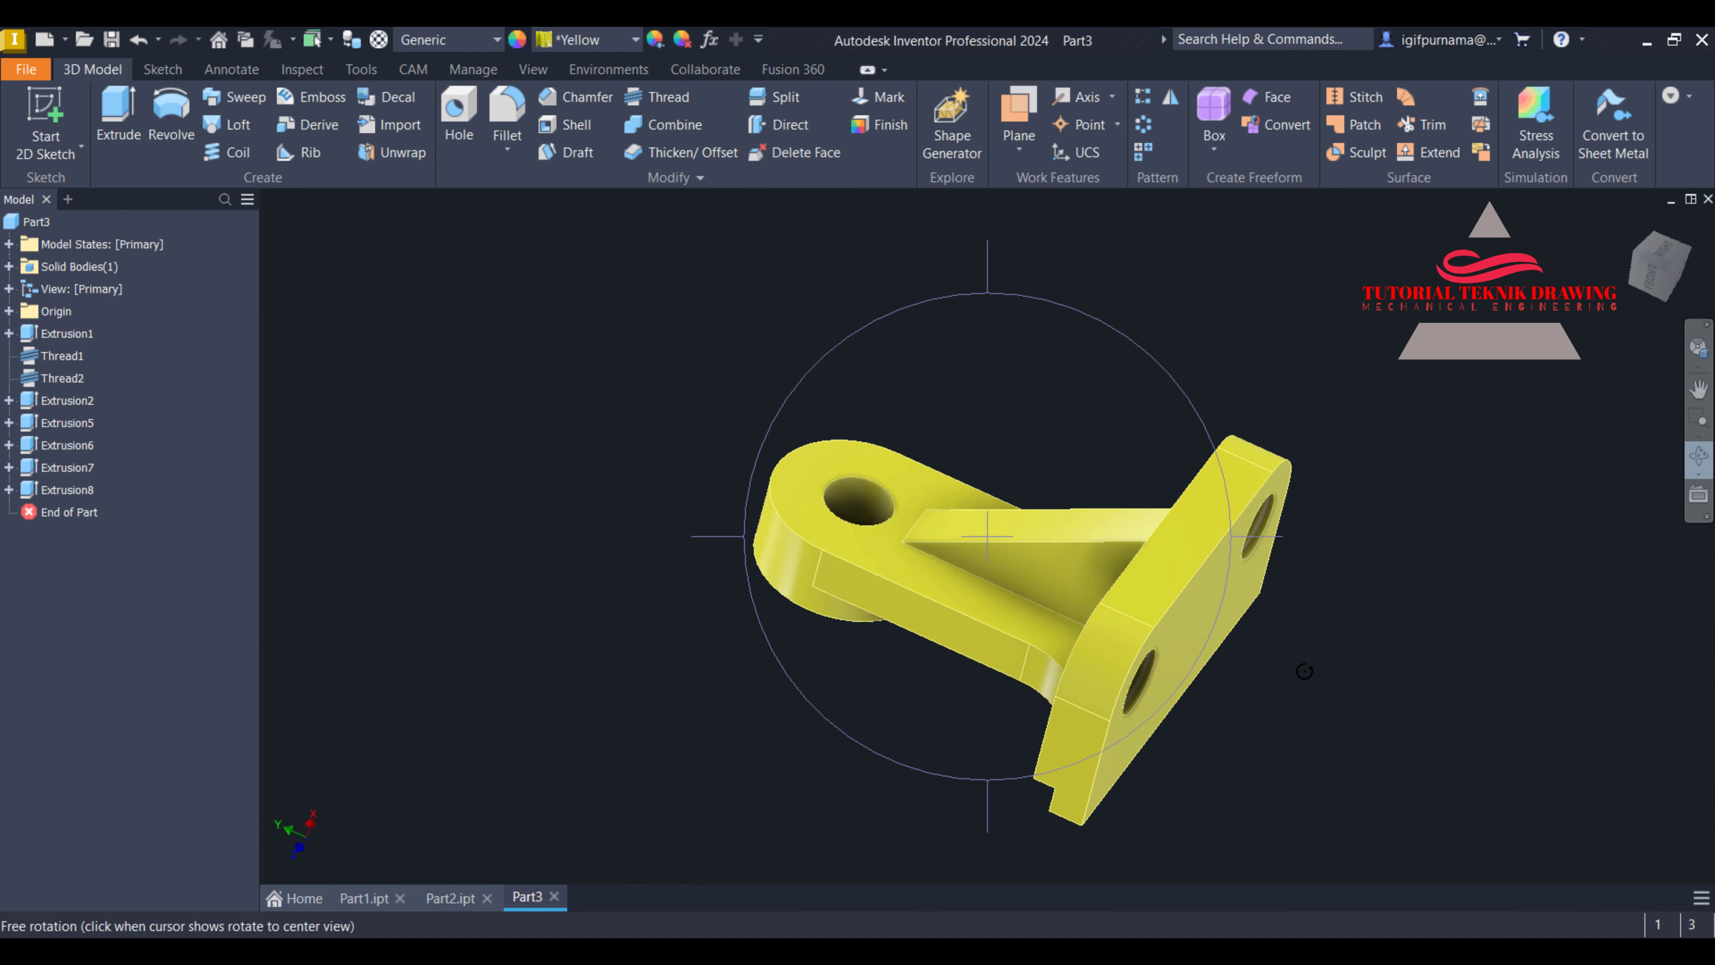
pyautogui.rightClick(1108, 365)
pyautogui.click(1203, 324)
pyautogui.click(1633, 223)
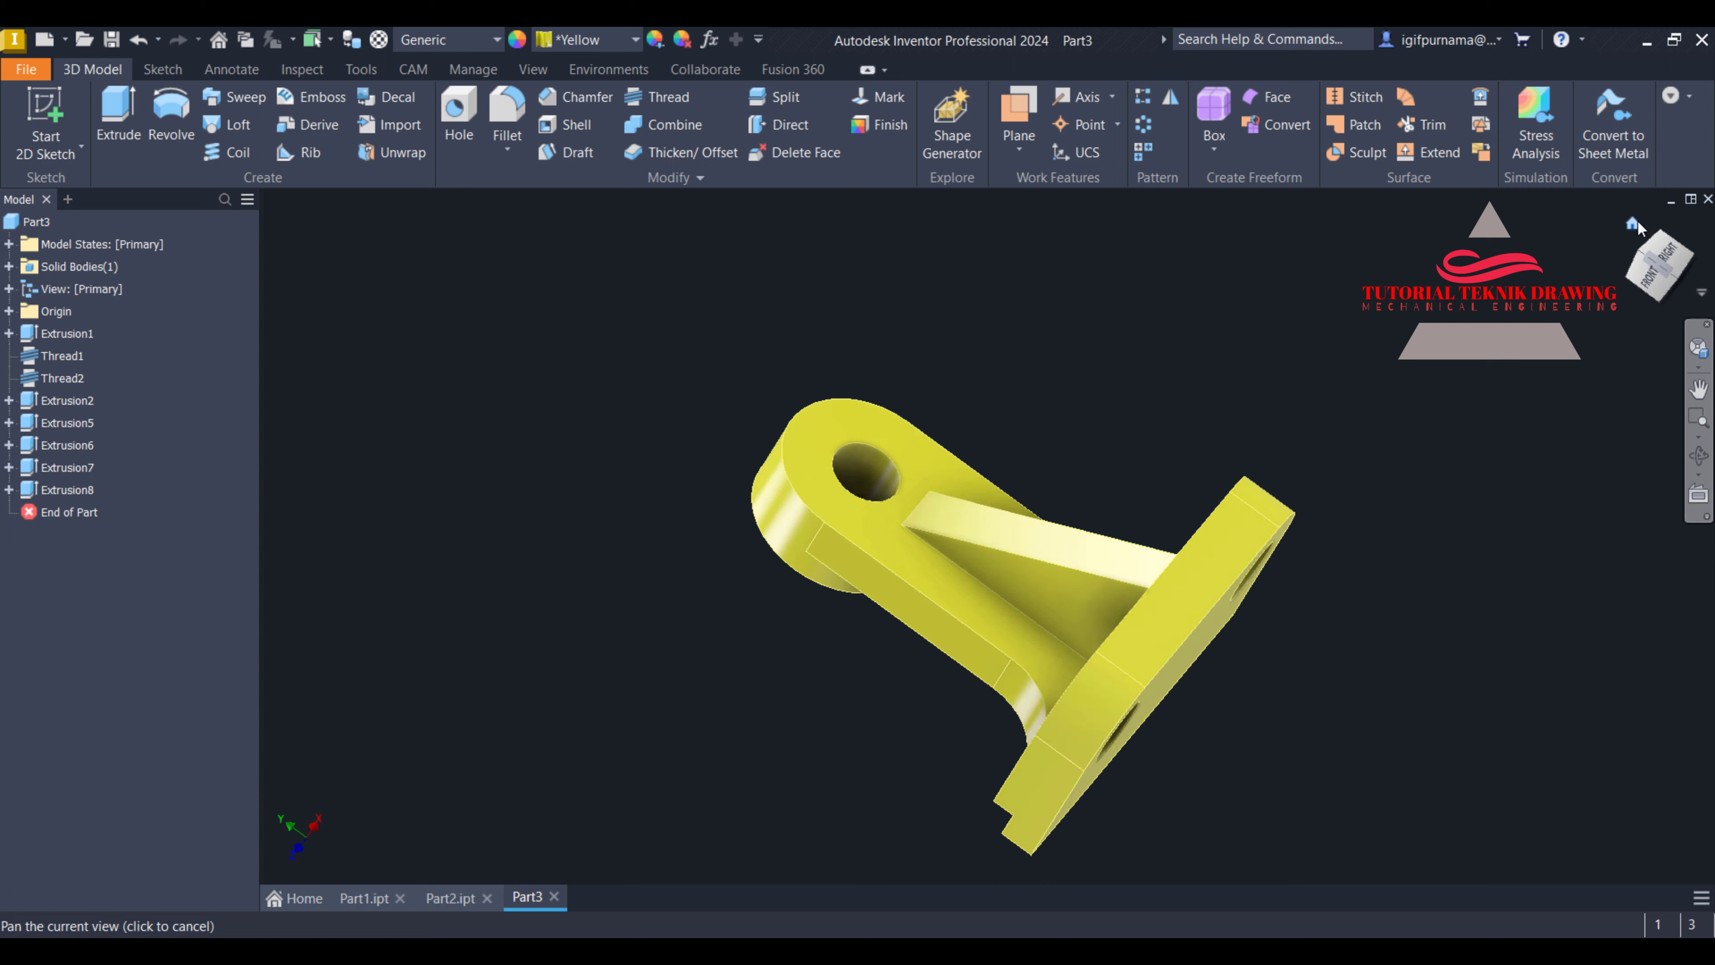
pyautogui.click(25, 69)
pyautogui.click(742, 318)
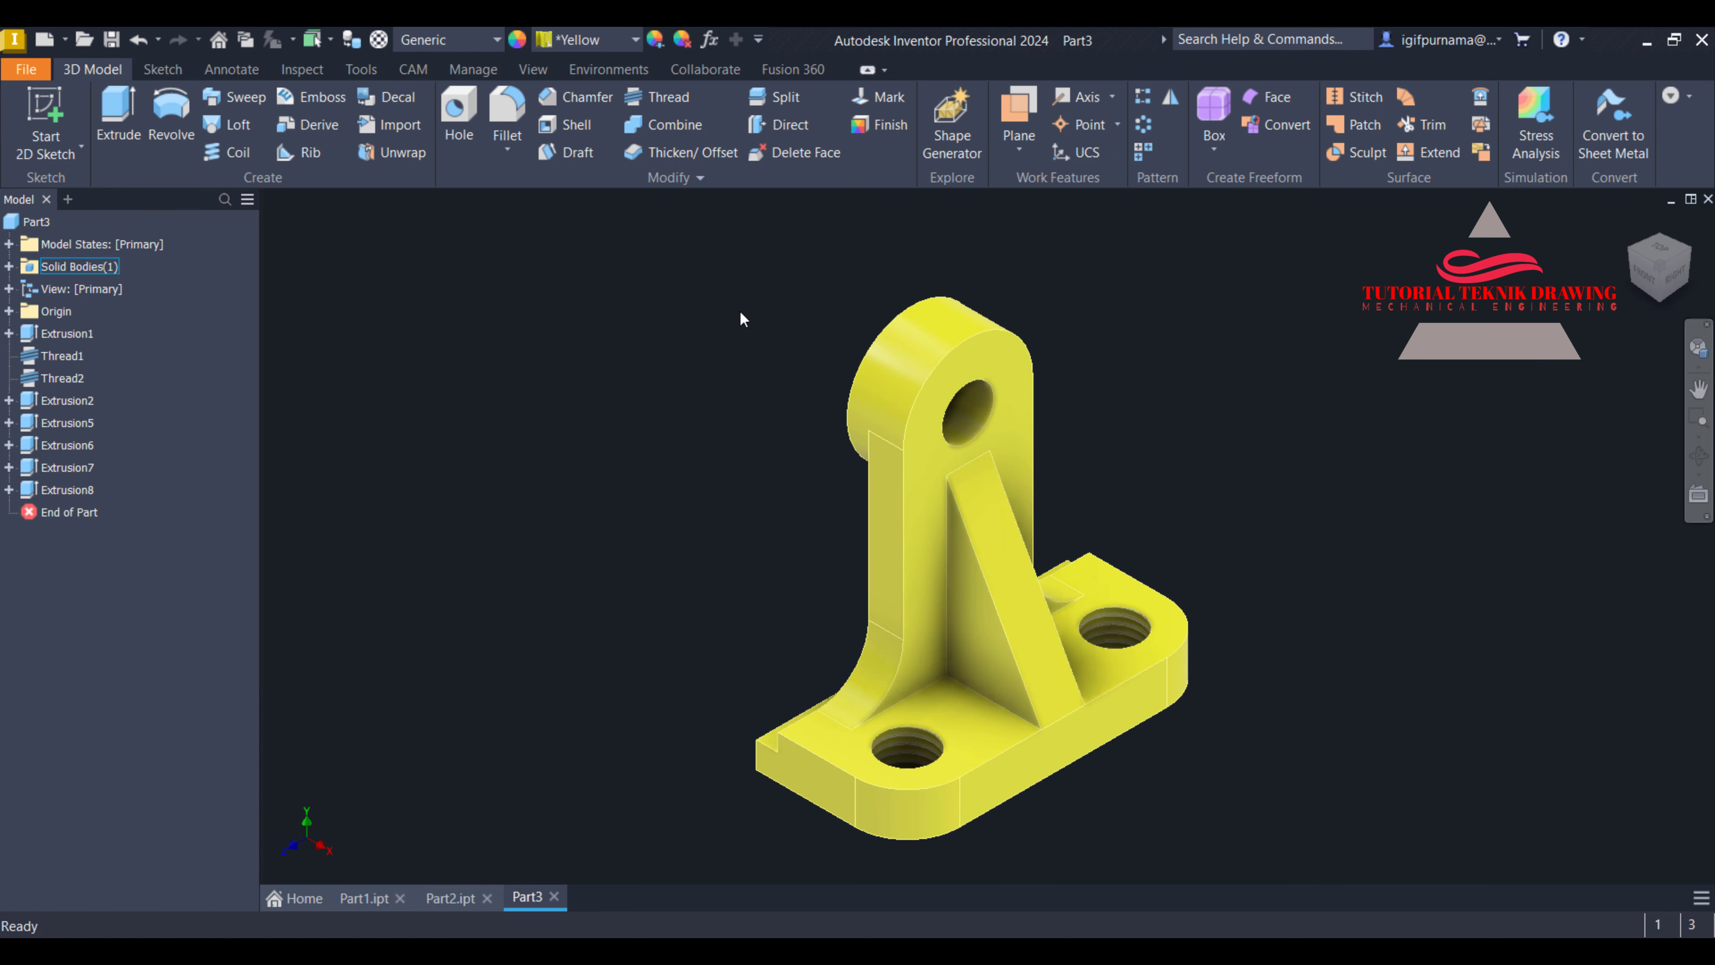
pyautogui.hotkey('ctrl', 's')
pyautogui.click(1111, 617)
# Consult the reference drawing for the next component and create a new part from the metric Standard (mm).ipt template
pyautogui.hotkey('alt', 'Tab')
pyautogui.scroll(-5, 1040, 363)
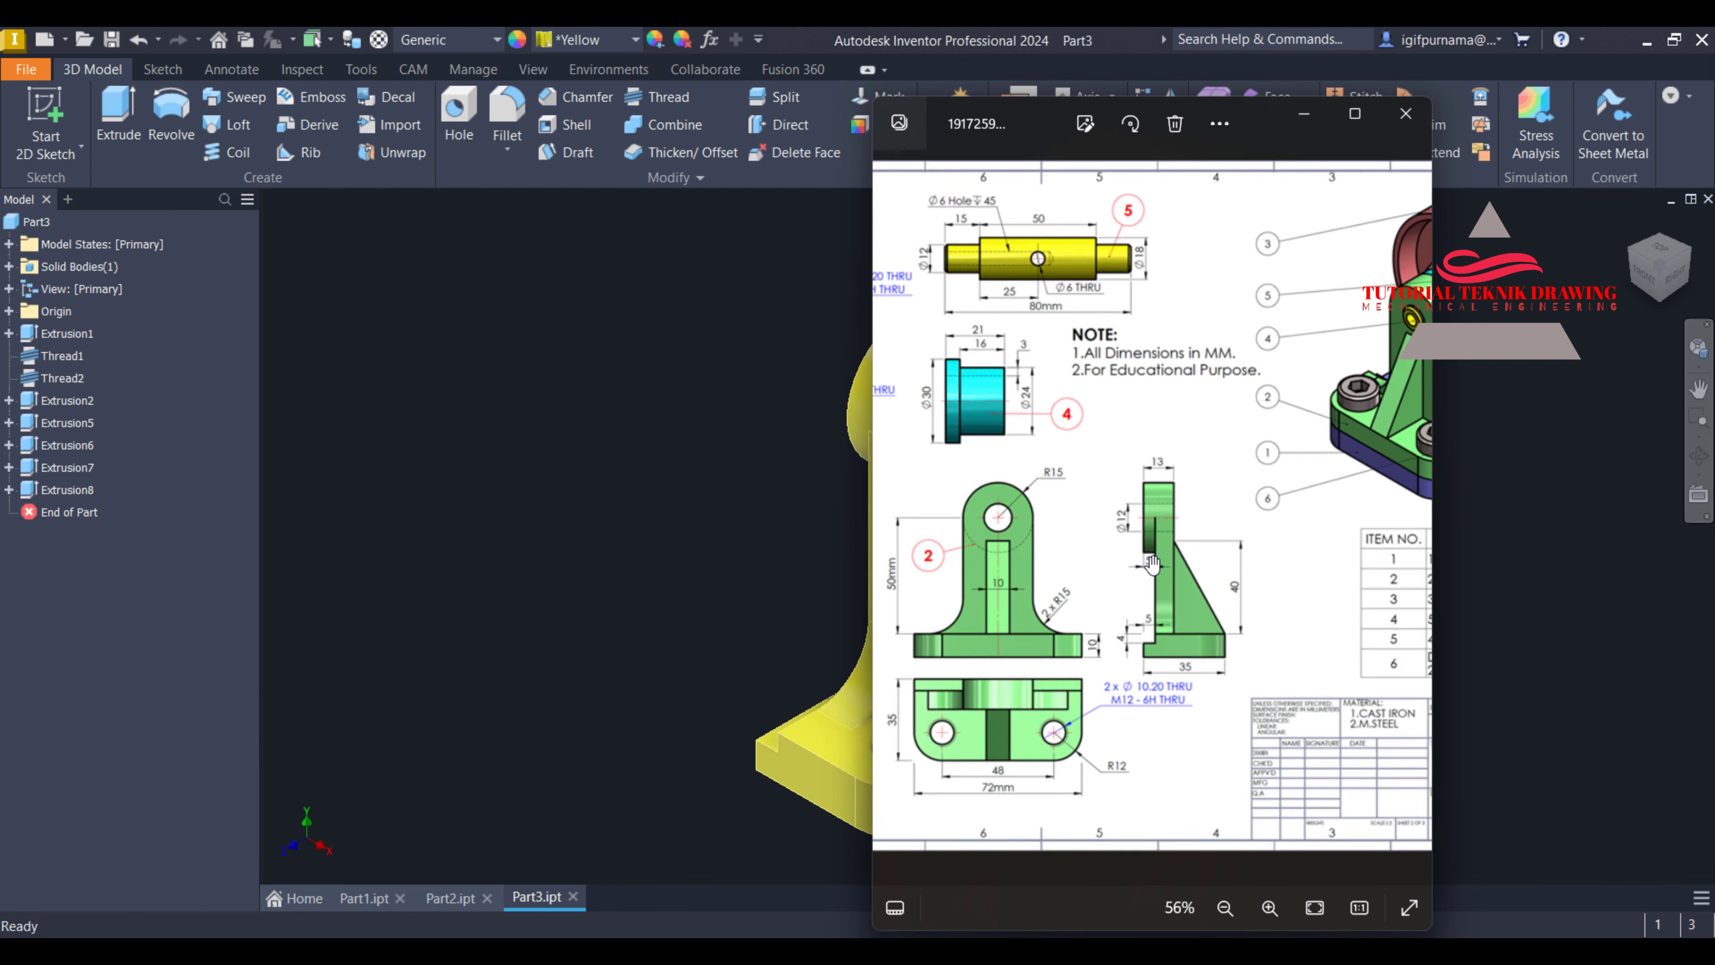
pyautogui.scroll(5, 1040, 363)
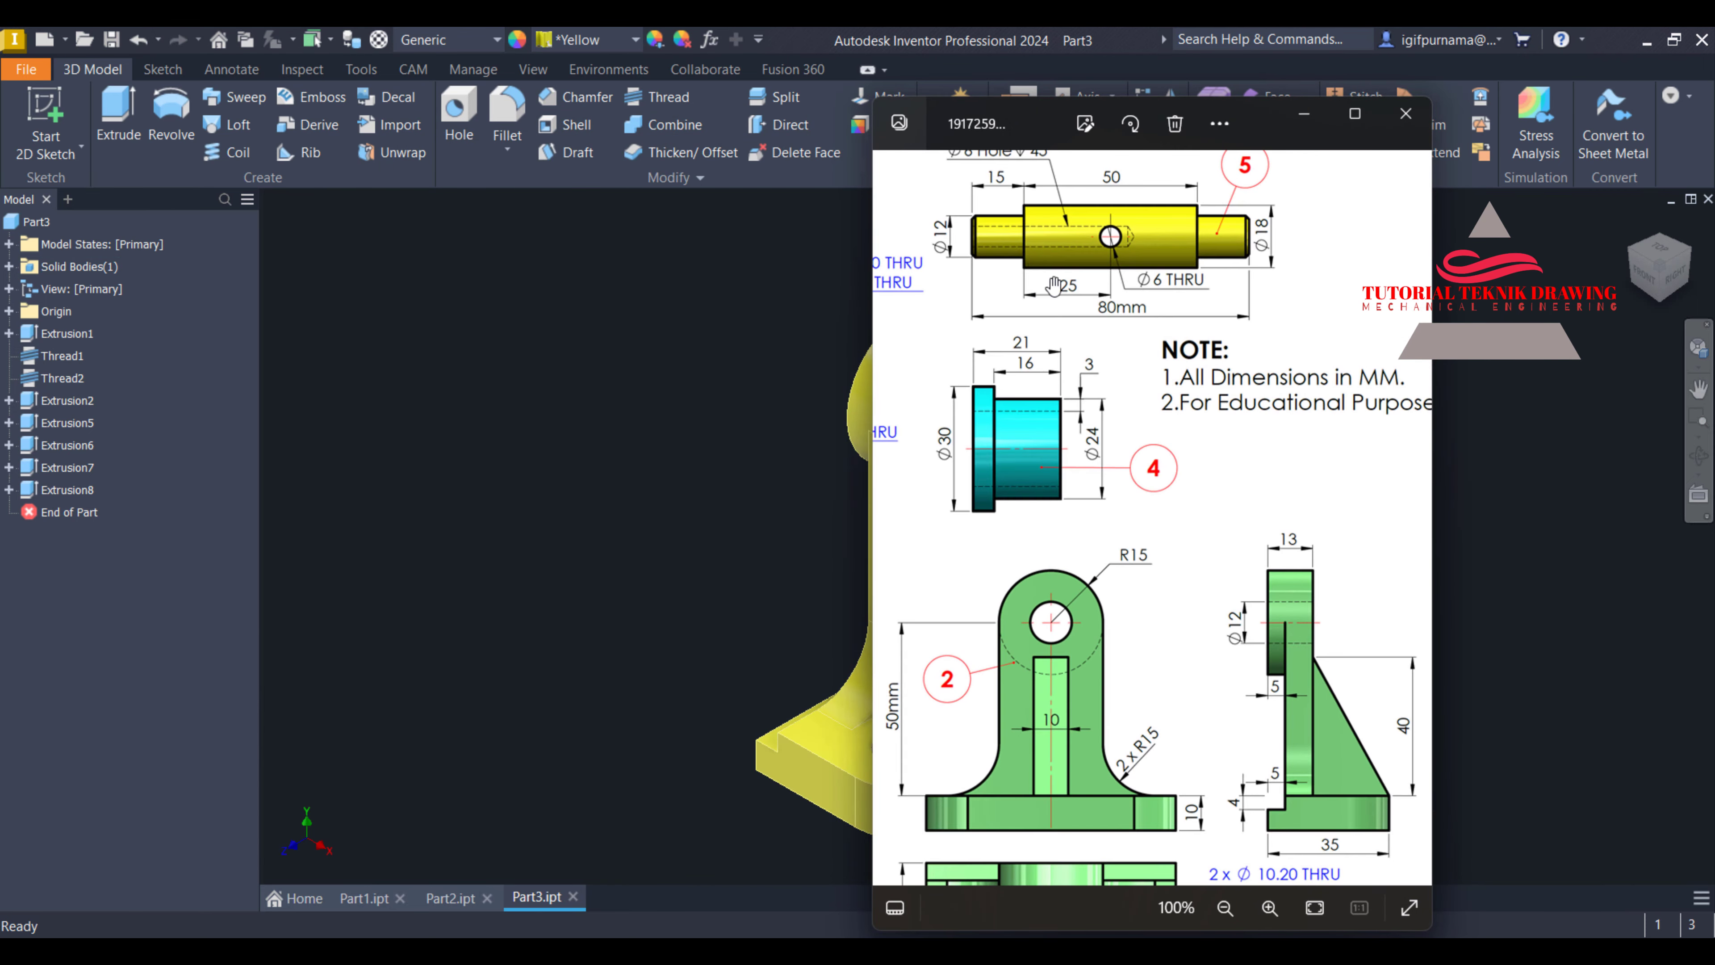
pyautogui.scroll(-2, 1158, 461)
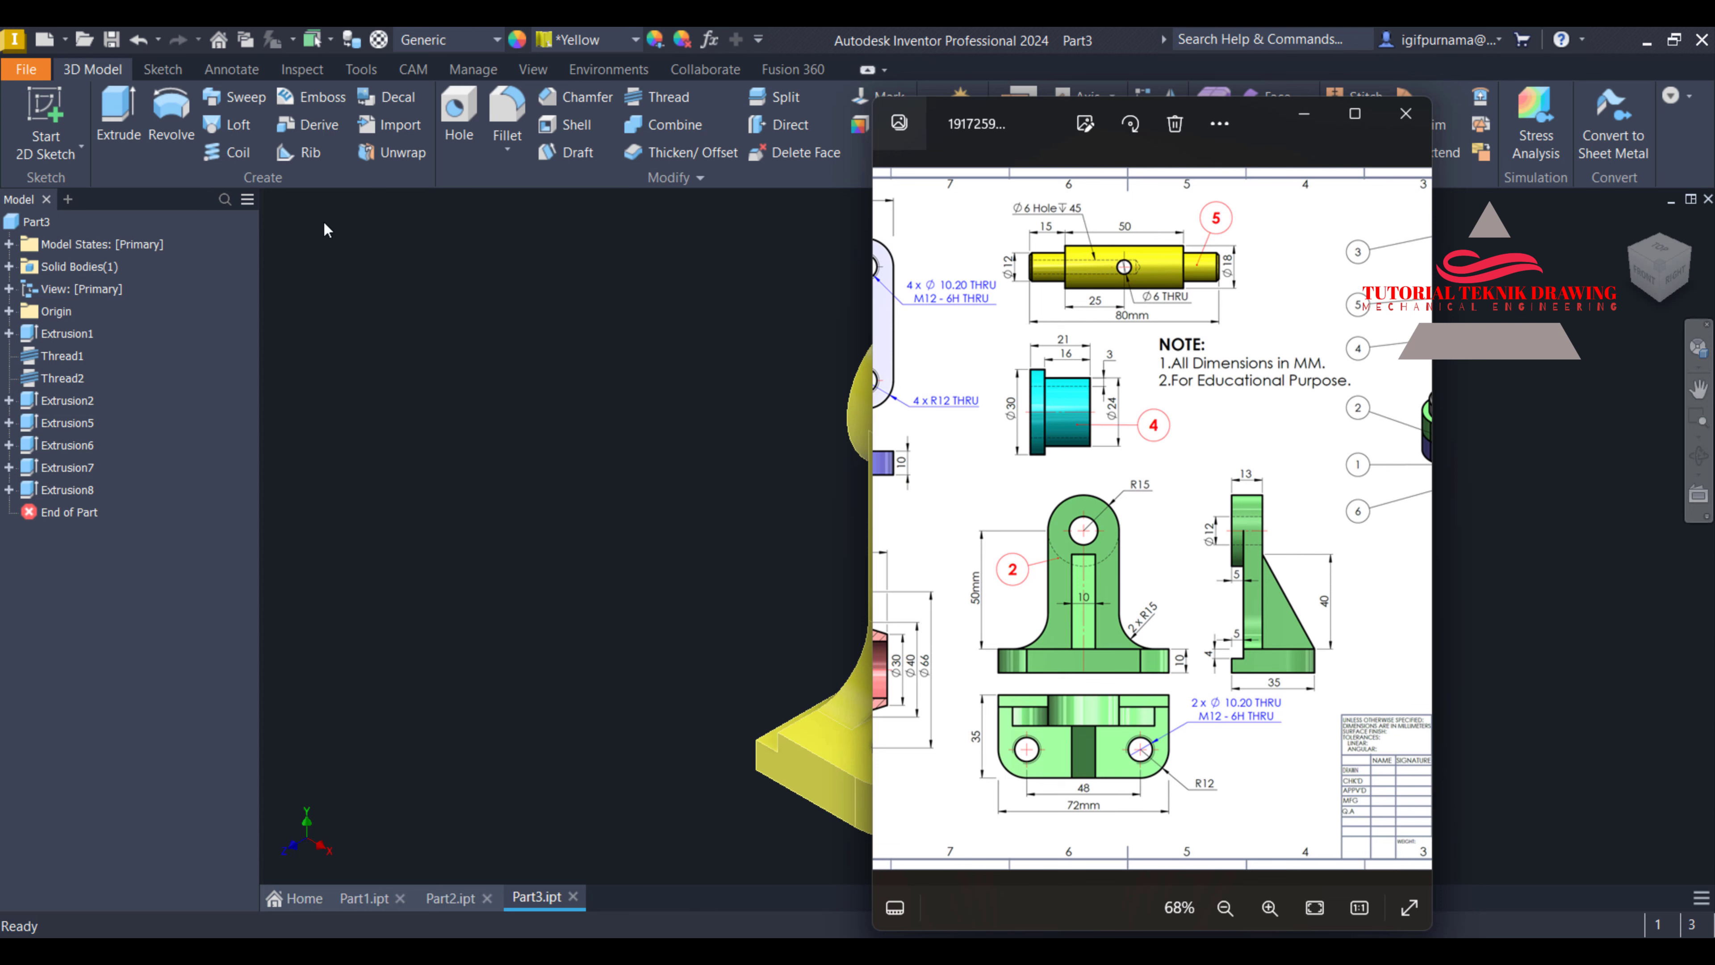
pyautogui.click(25, 69)
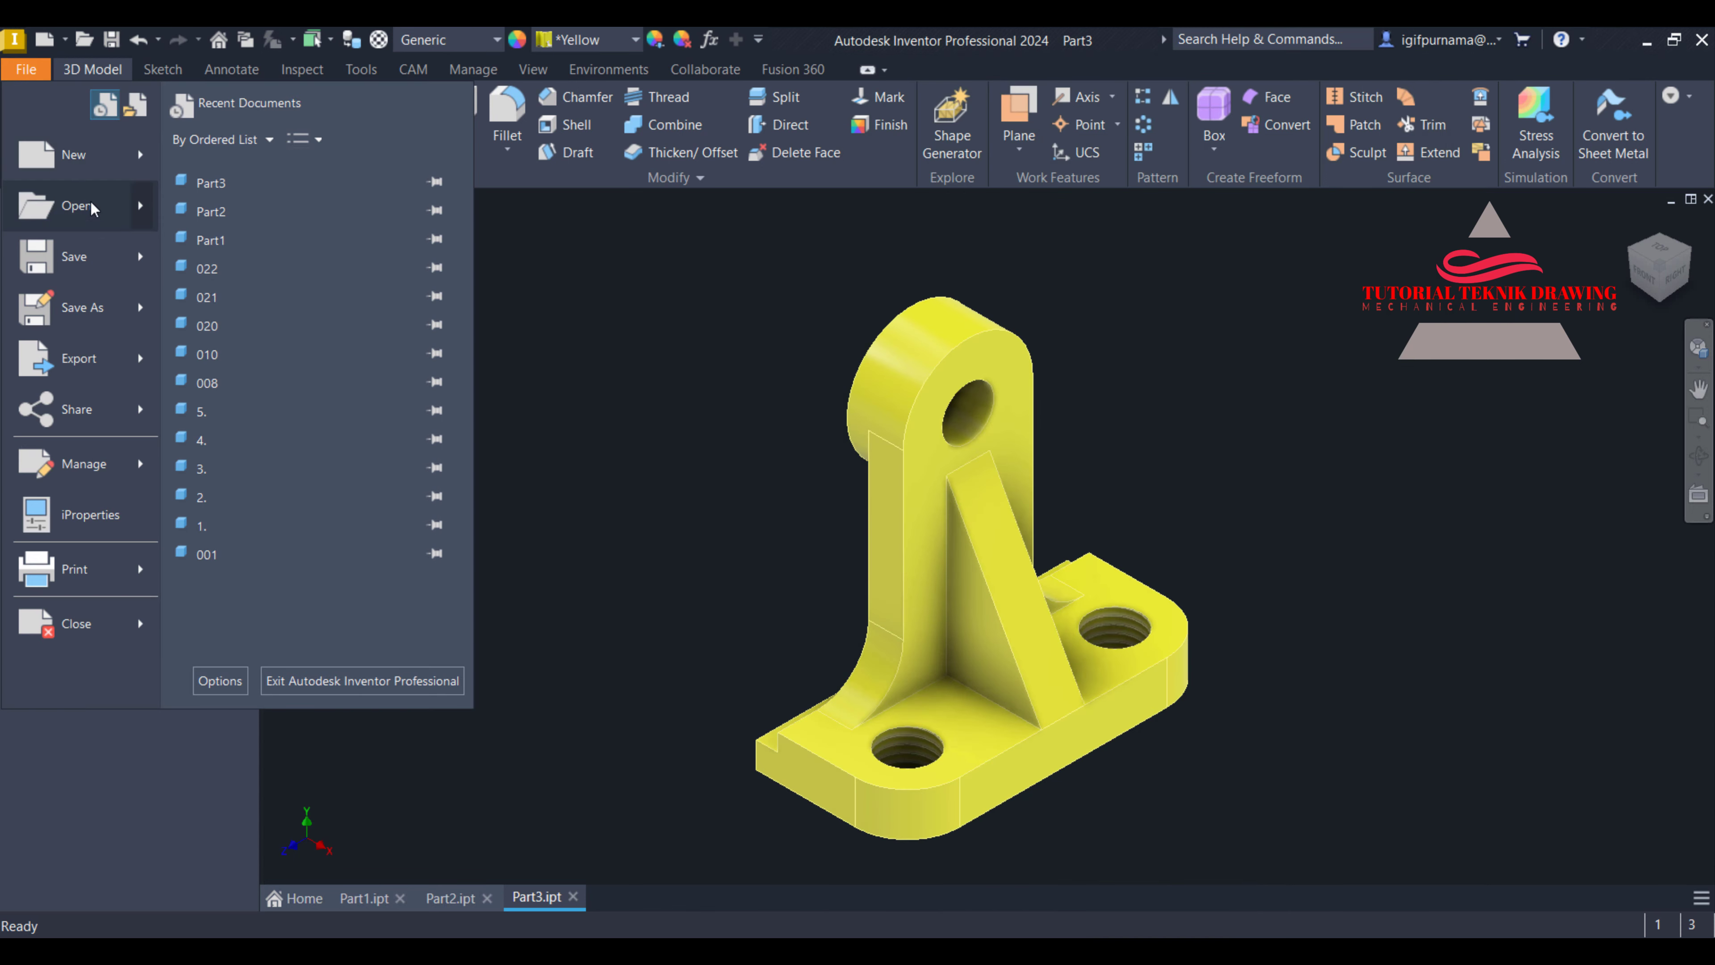
pyautogui.click(74, 154)
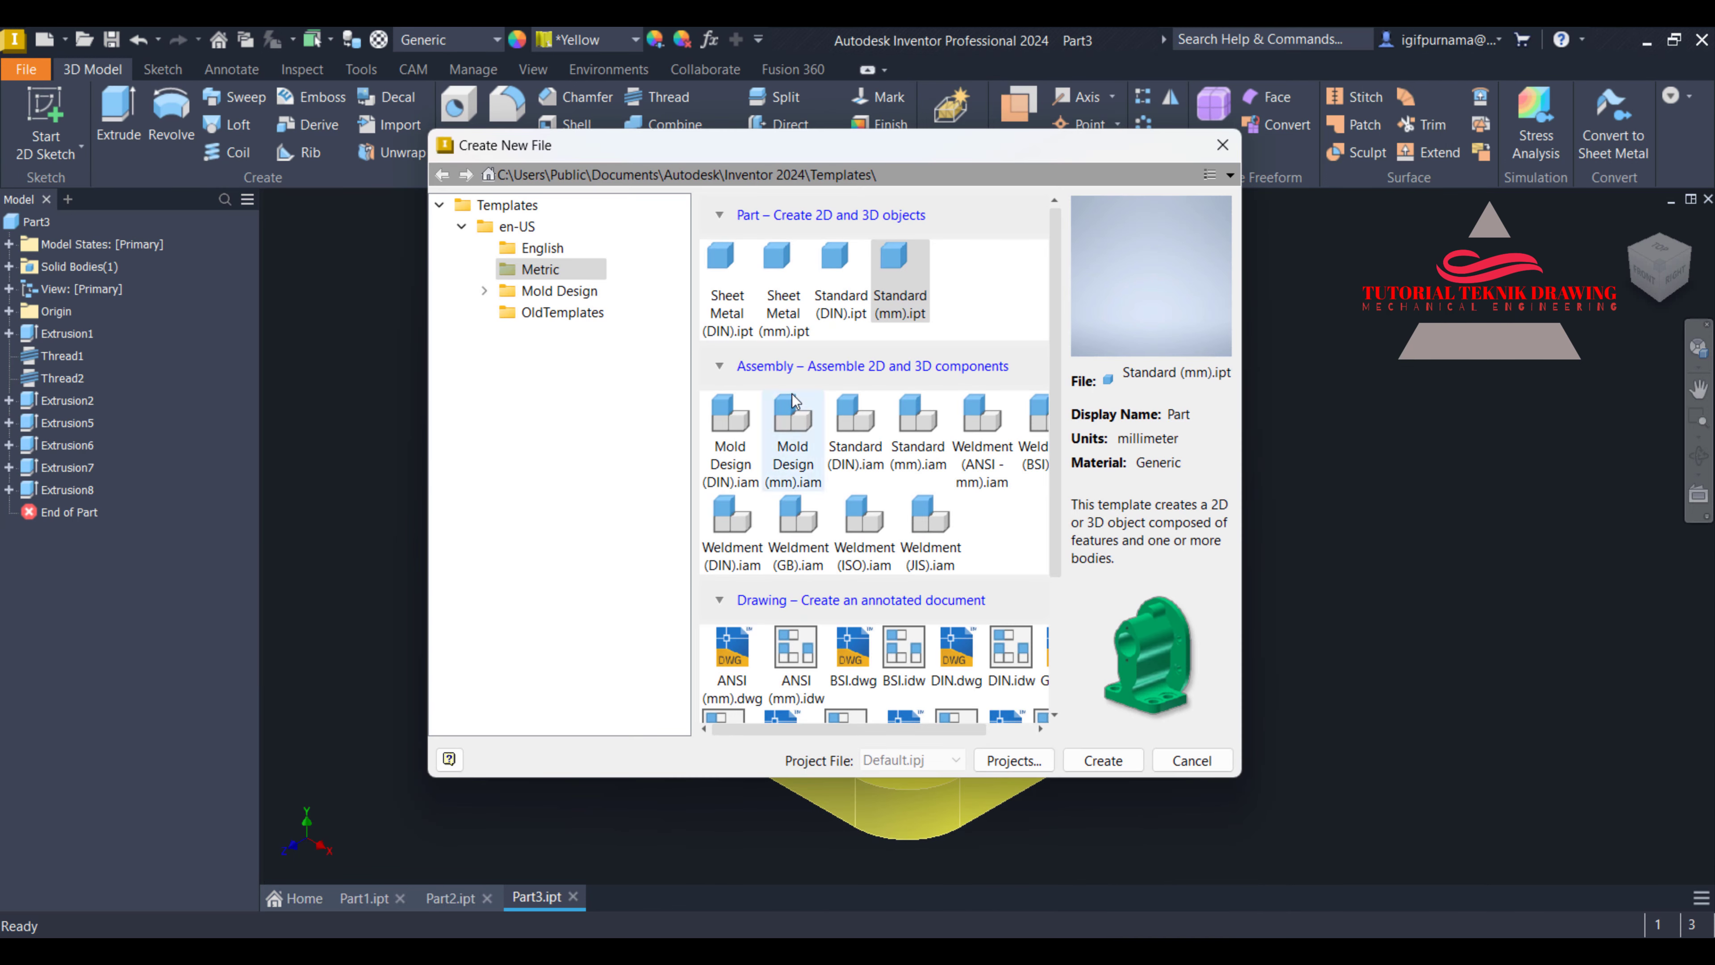
pyautogui.click(1105, 761)
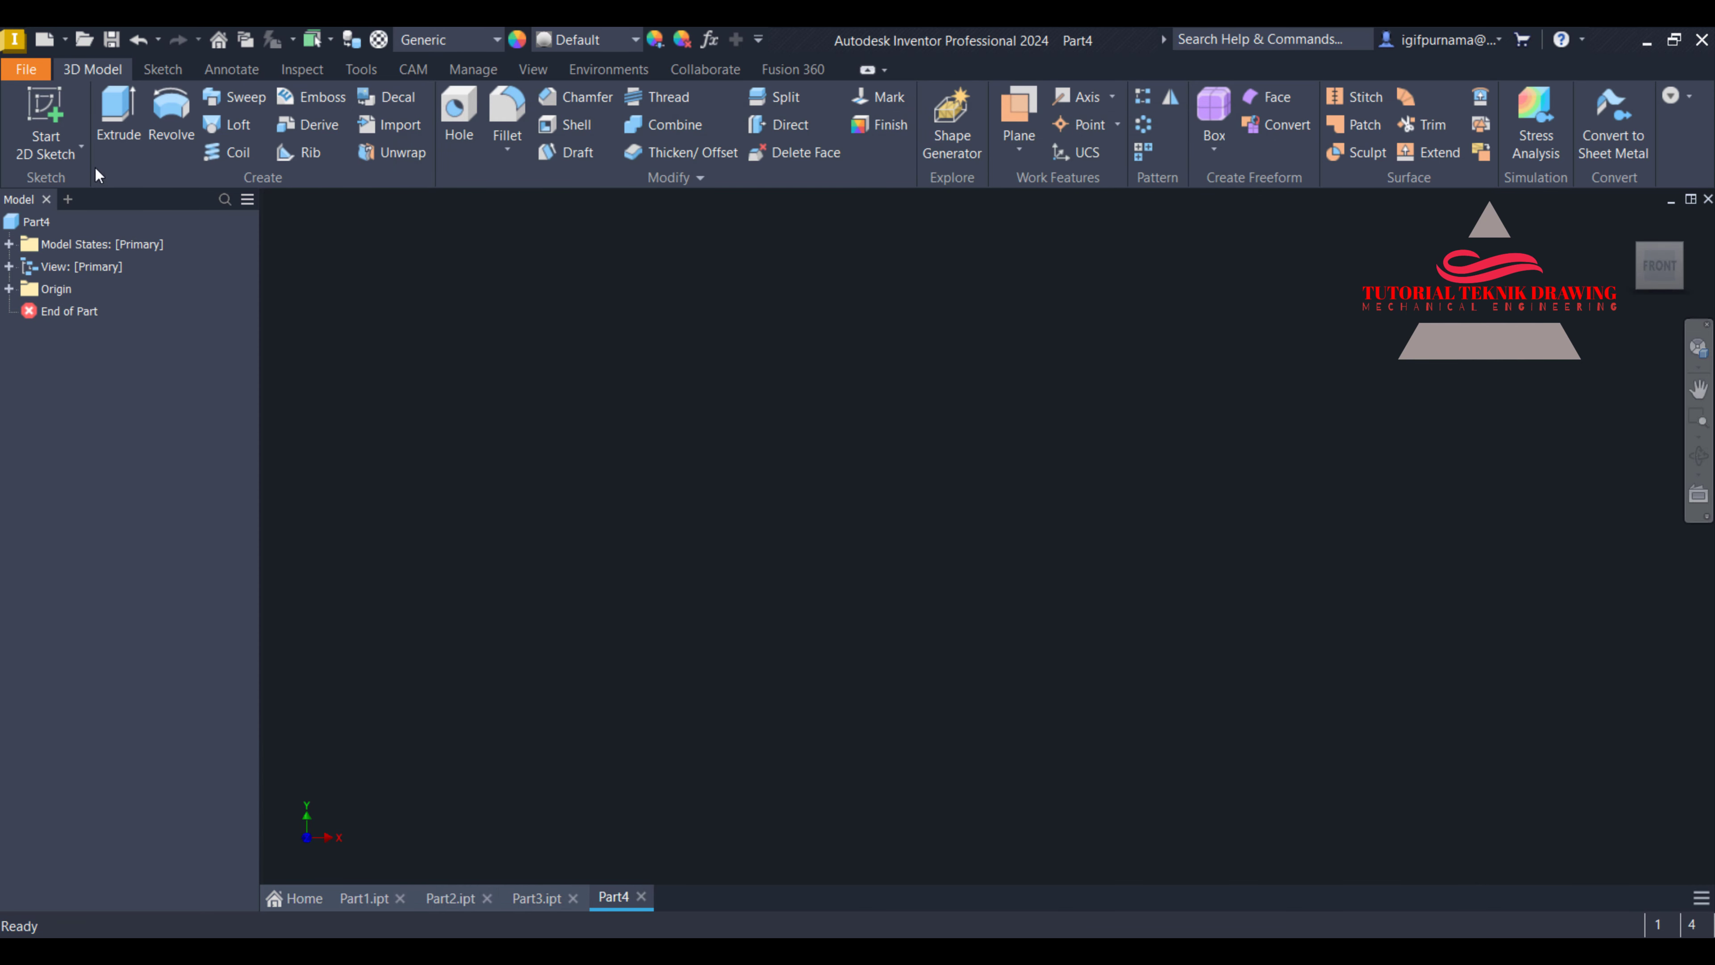
# Sketch a 12 mm diameter circle centred on the origin on the horizontal XZ plane and finish the sketch
pyautogui.click(46, 125)
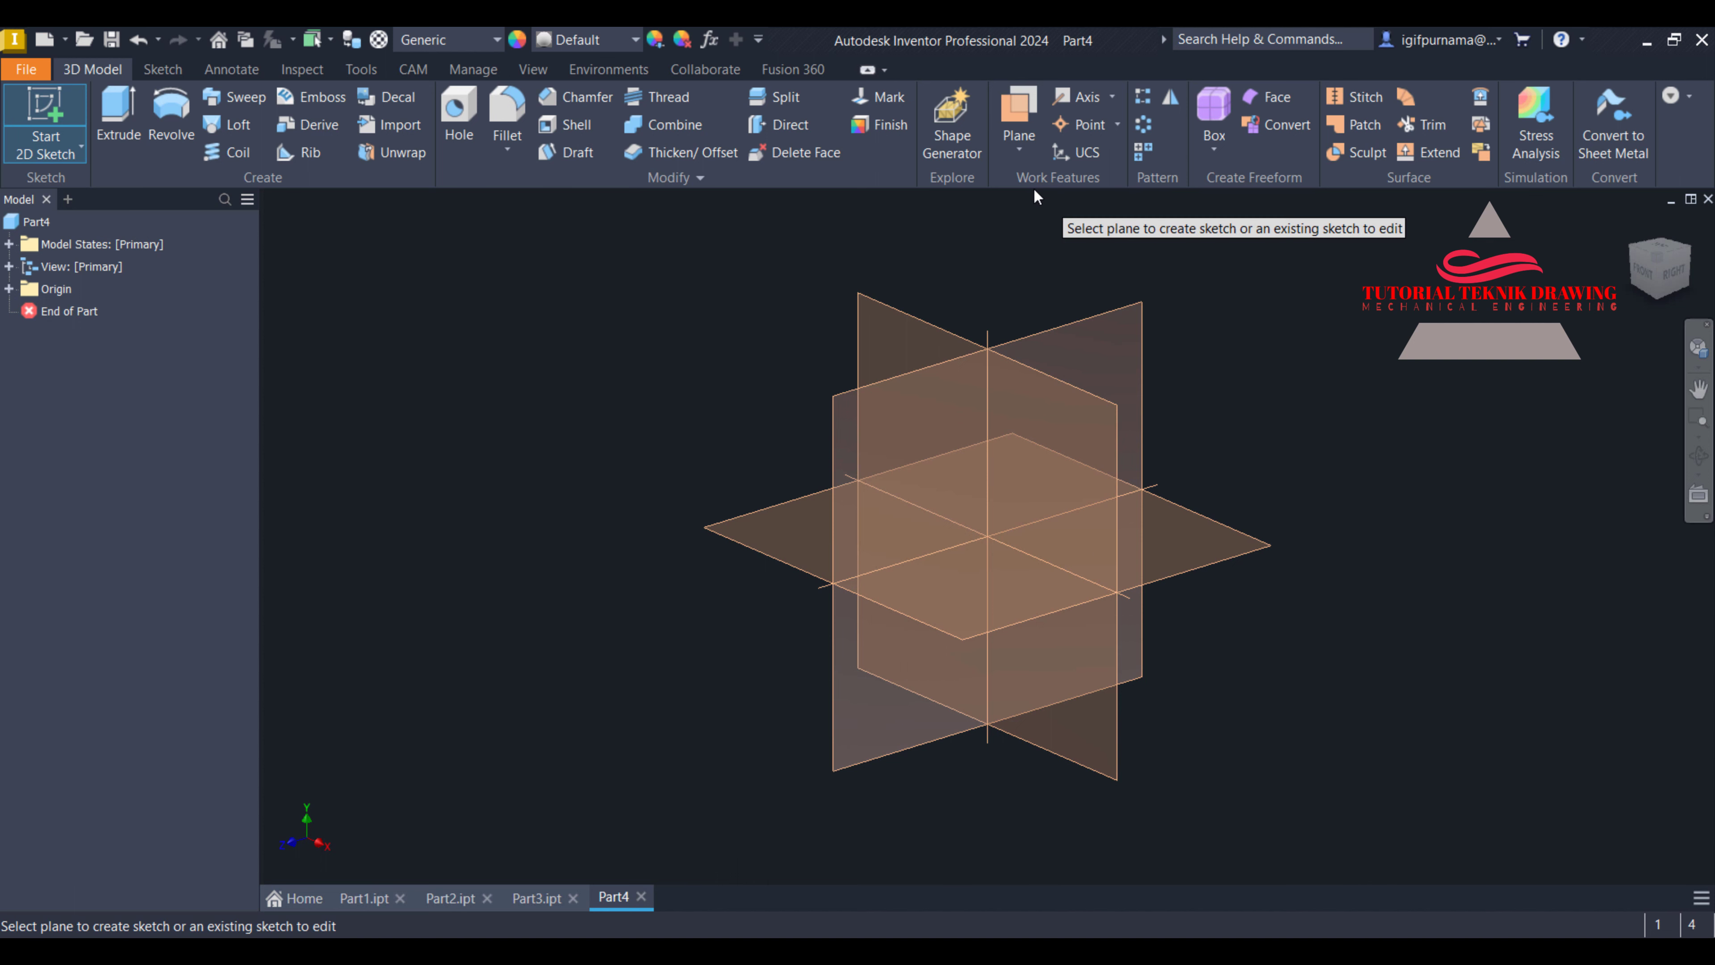
pyautogui.click(993, 591)
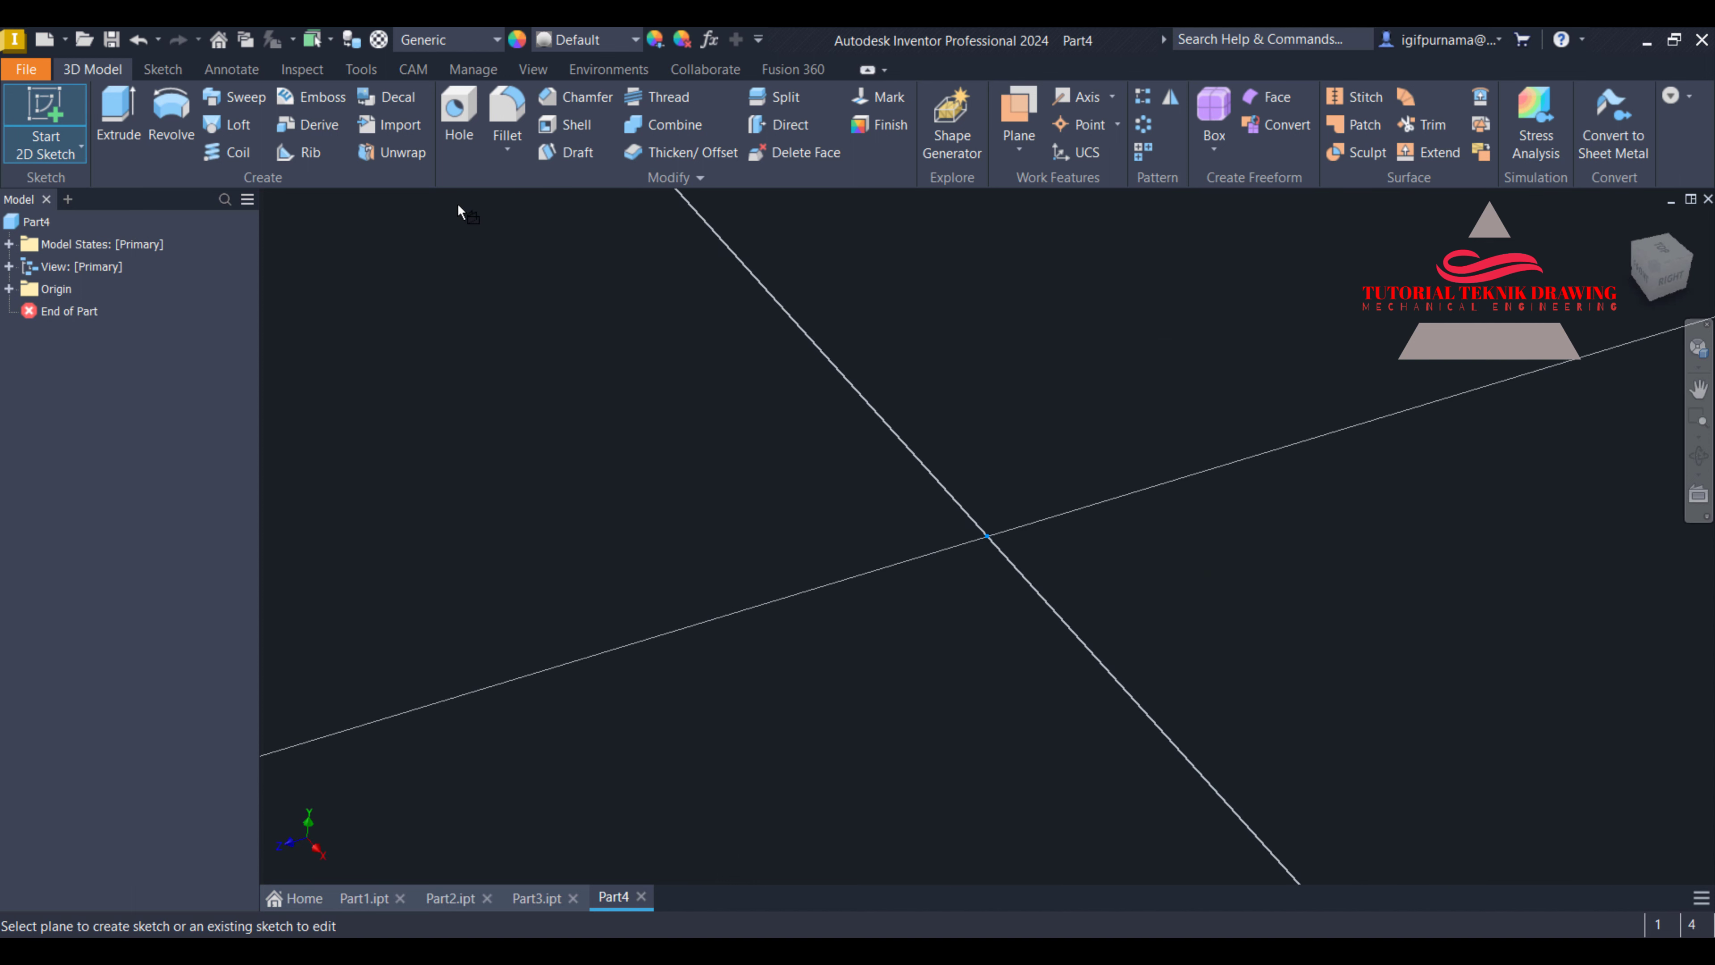
pyautogui.hotkey('alt', 'Tab')
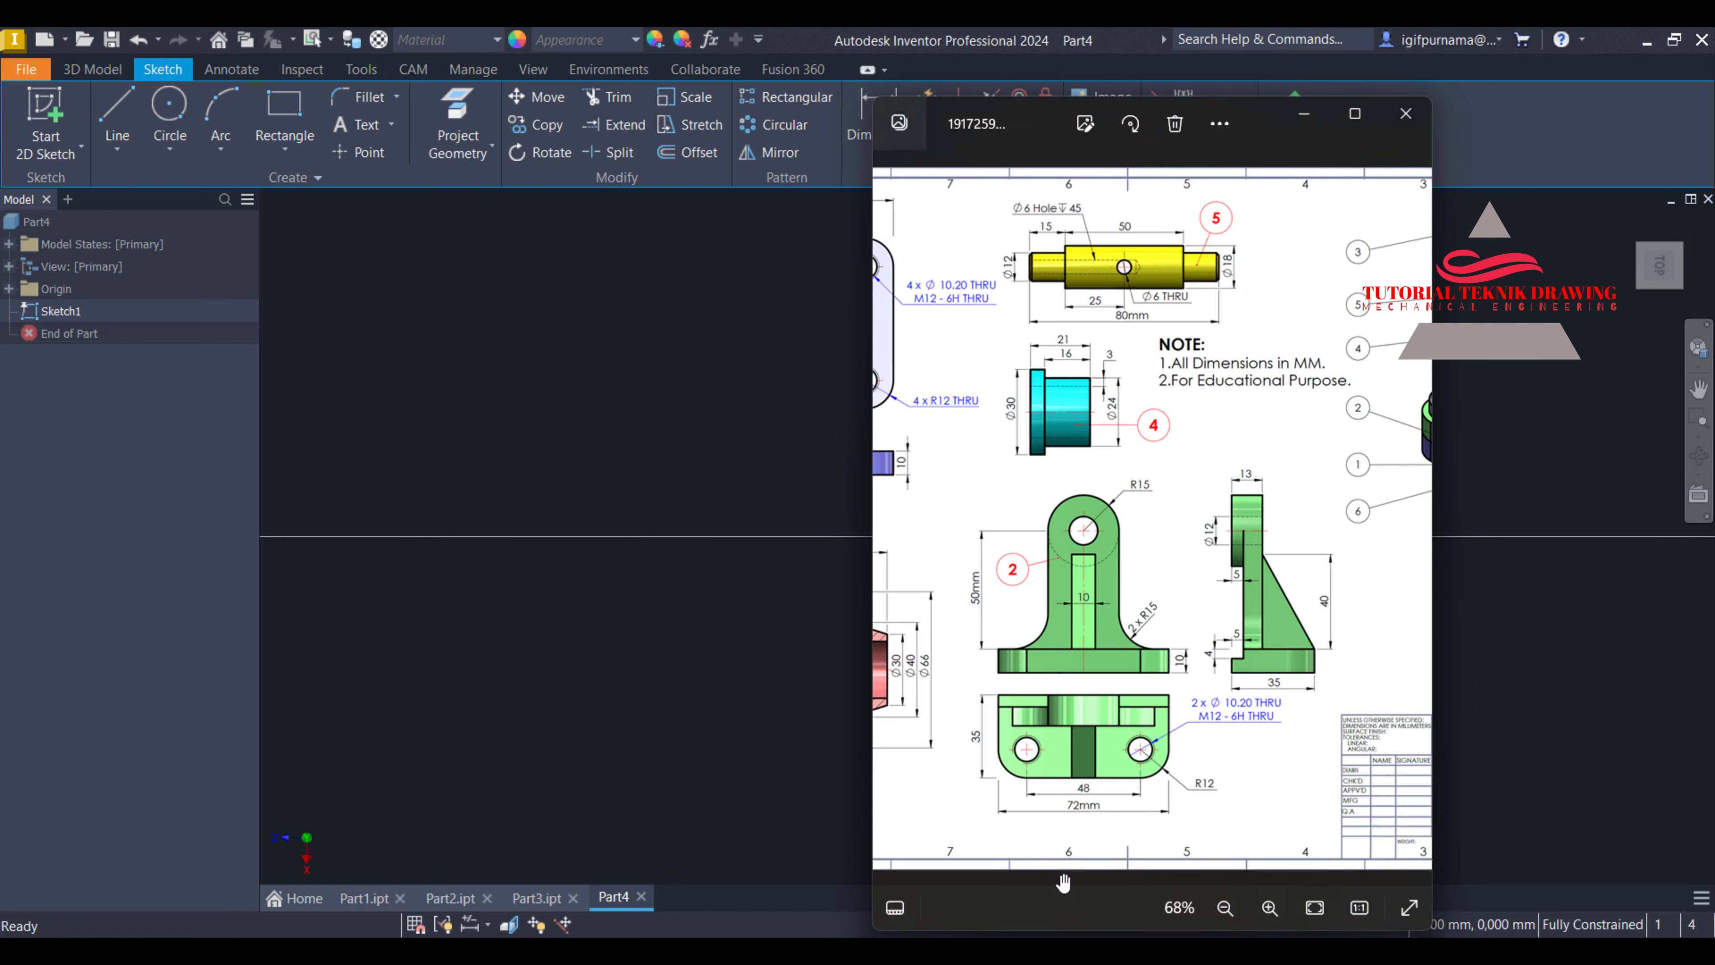
pyautogui.scroll(3, 1116, 250)
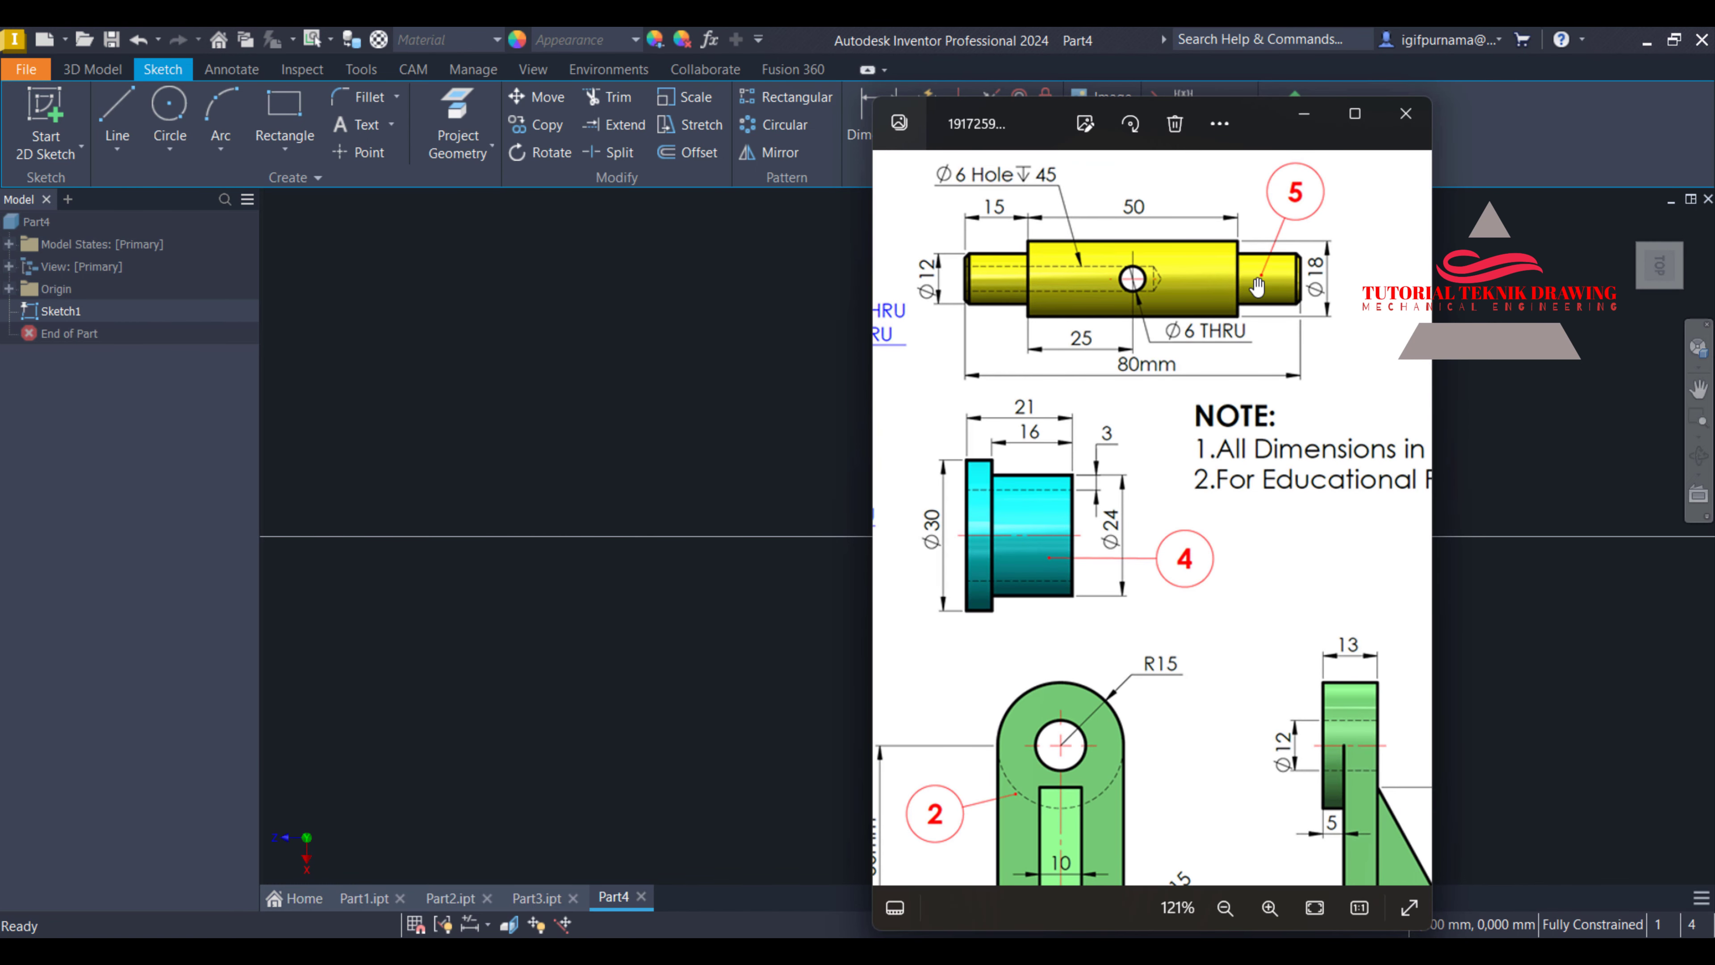
pyautogui.click(1303, 114)
pyautogui.click(170, 111)
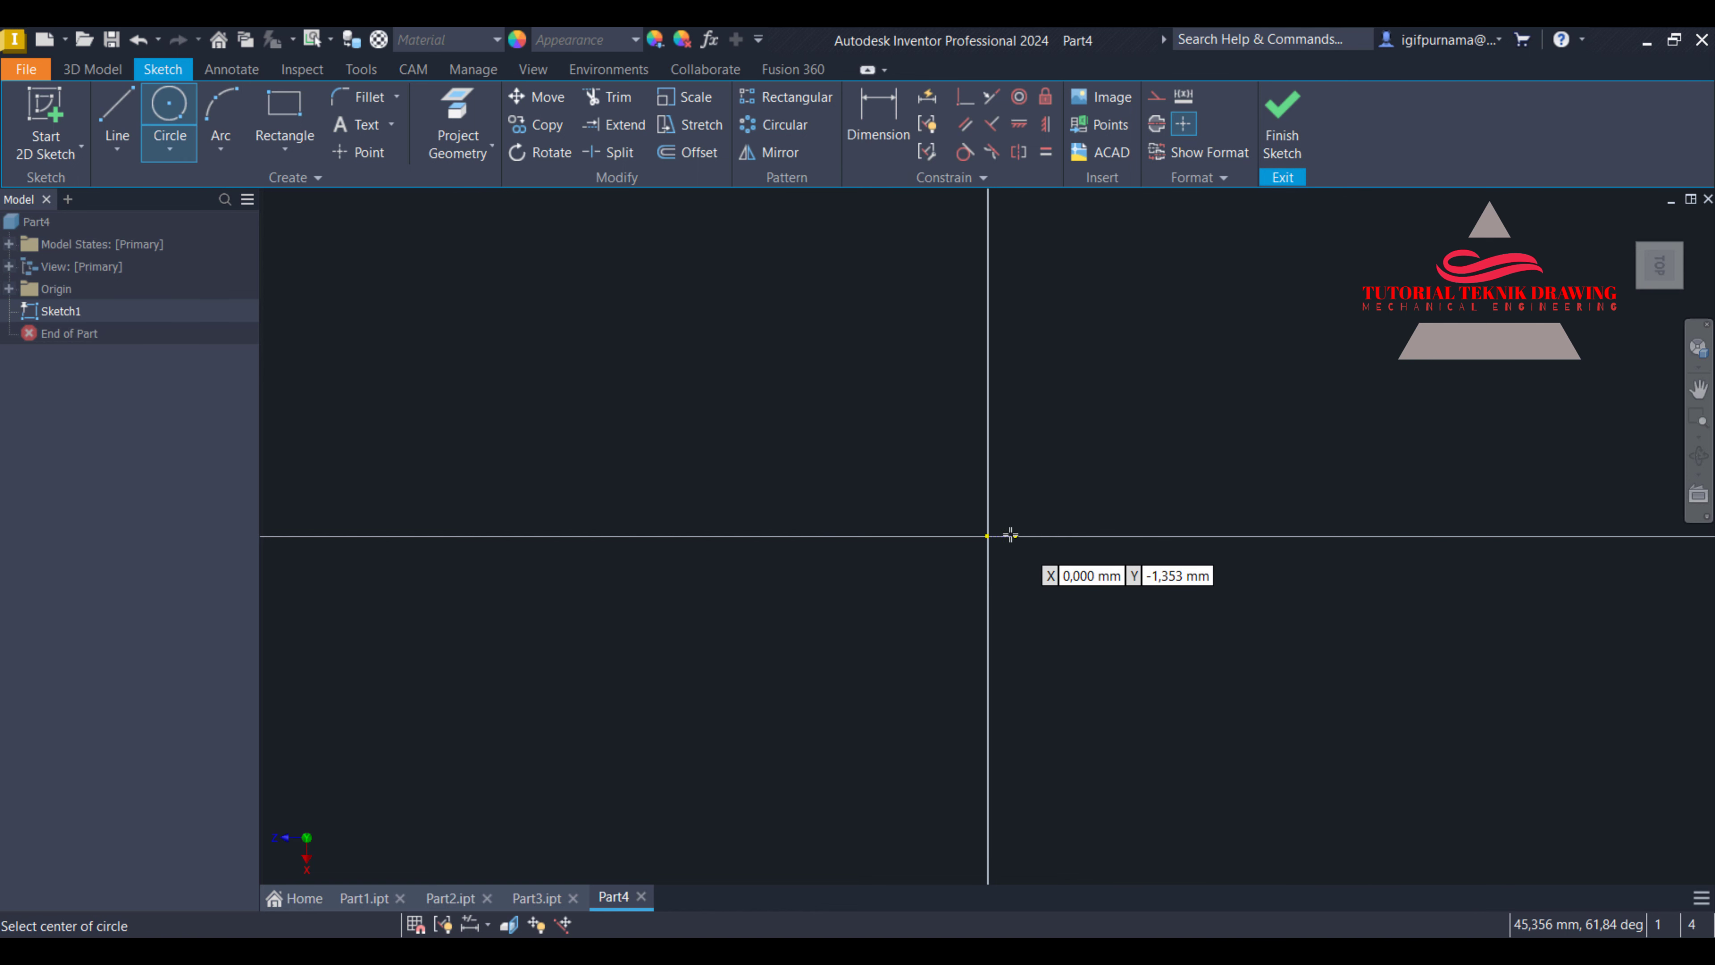
pyautogui.click(987, 537)
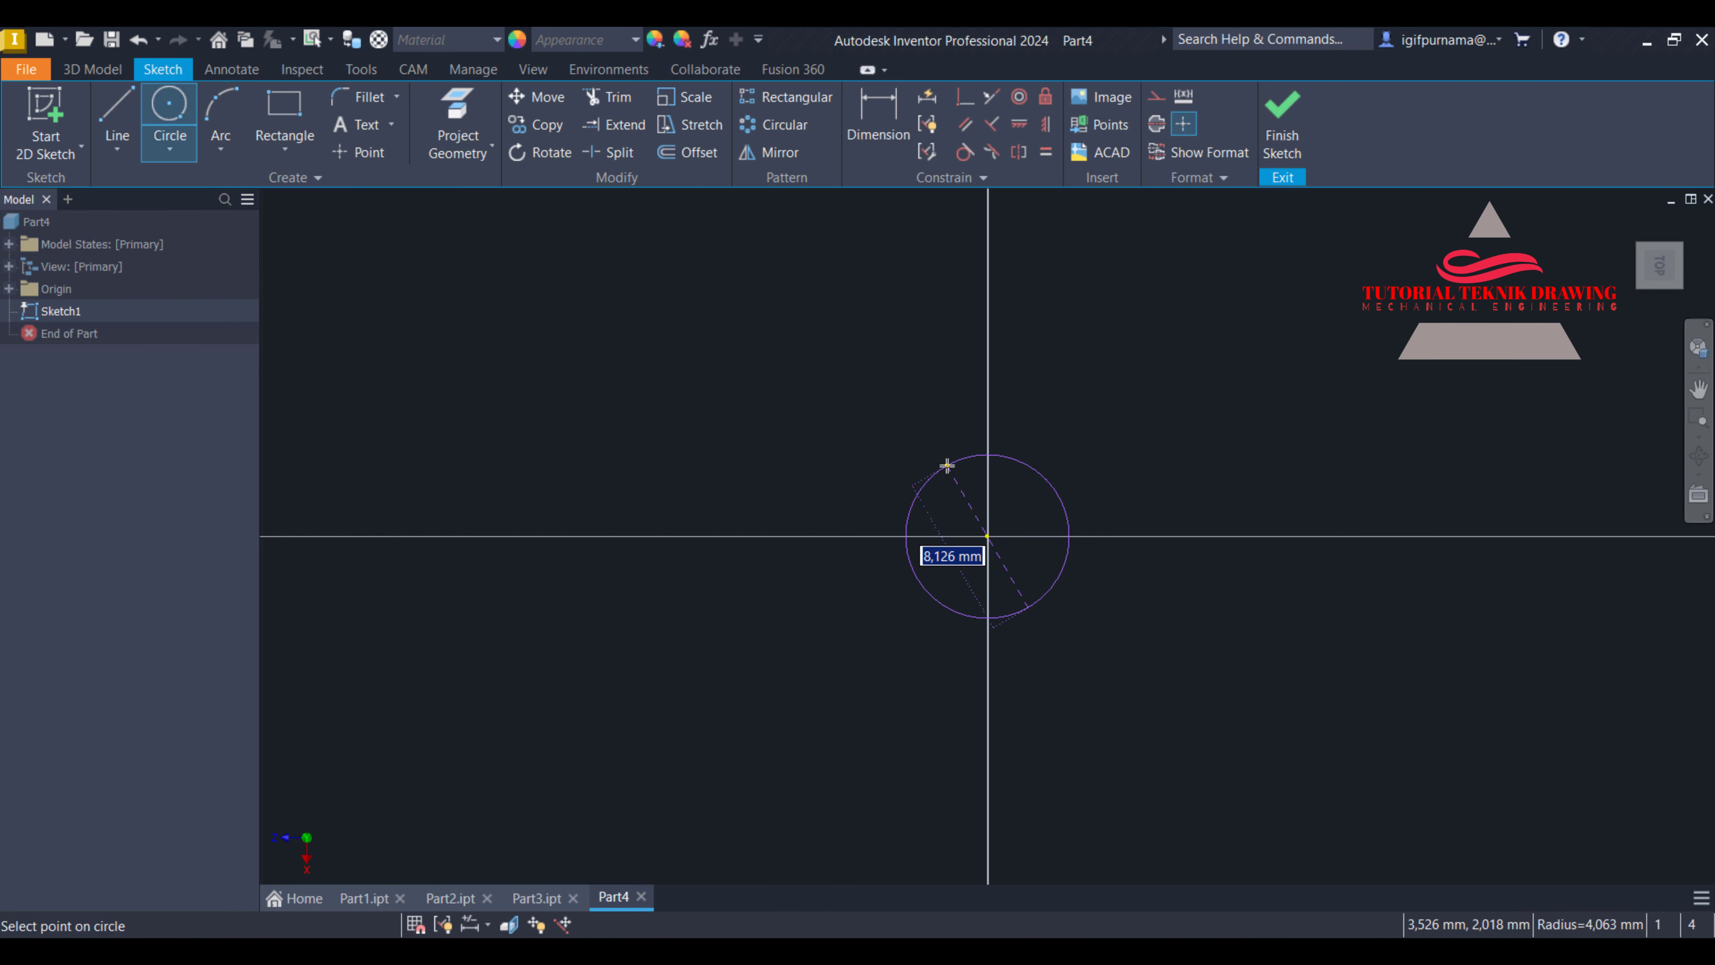
pyautogui.write('12')
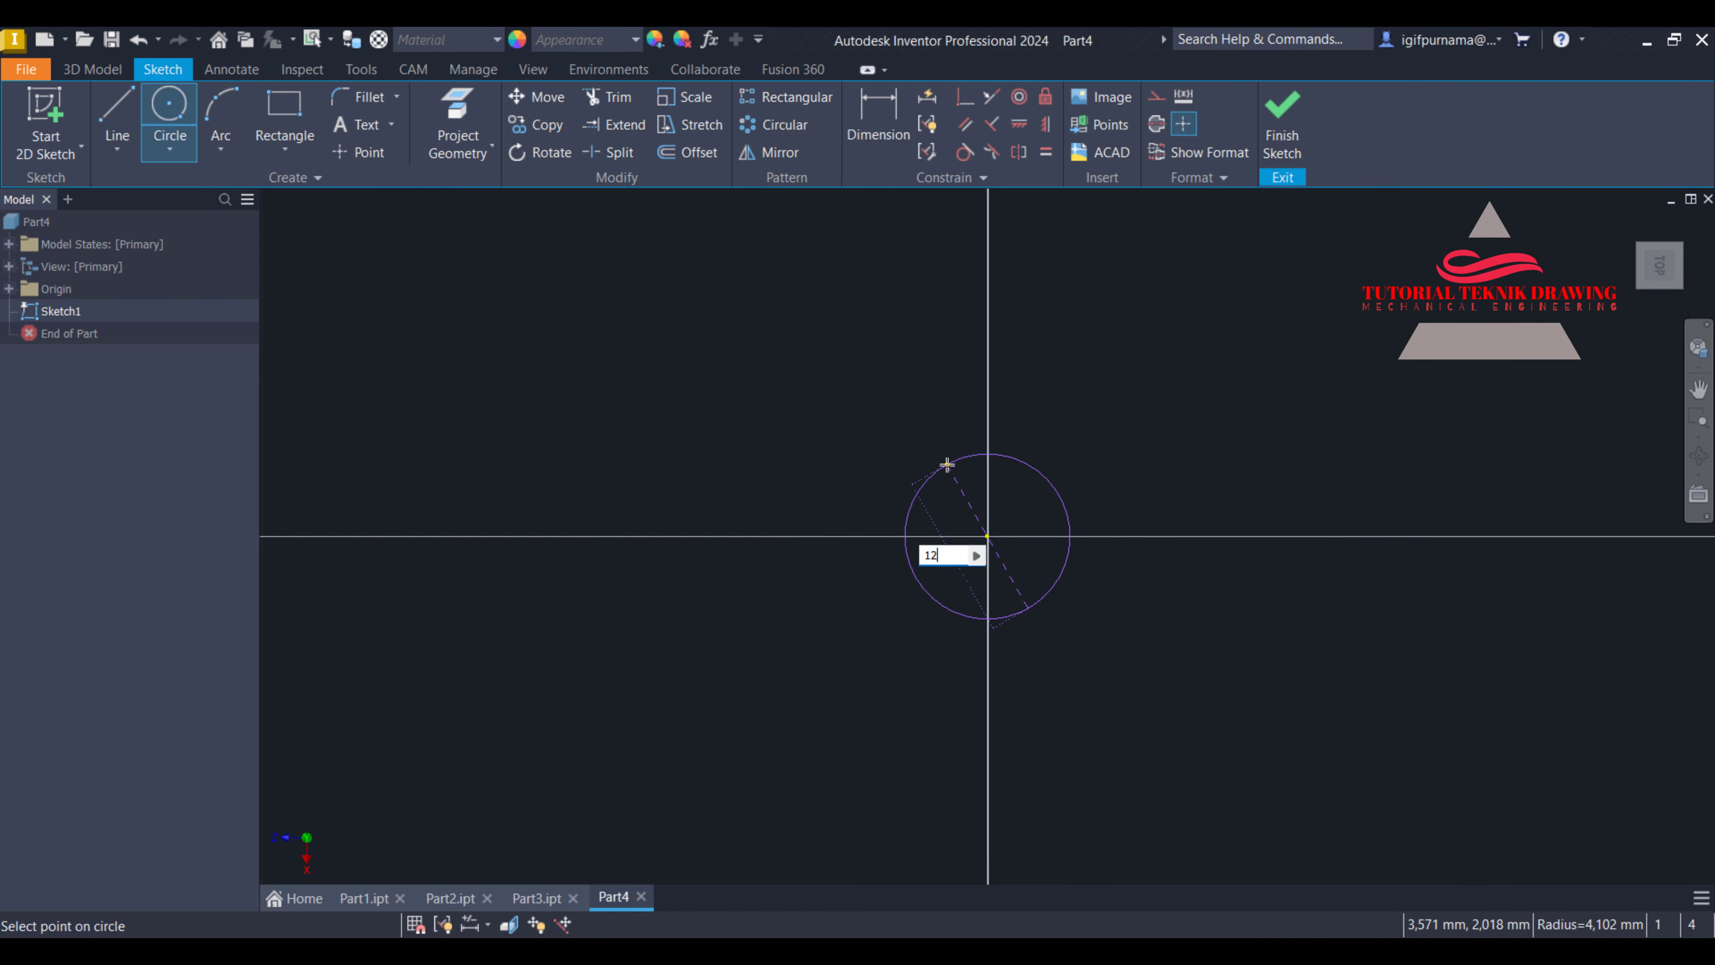
pyautogui.press('Return')
pyautogui.press('Escape')
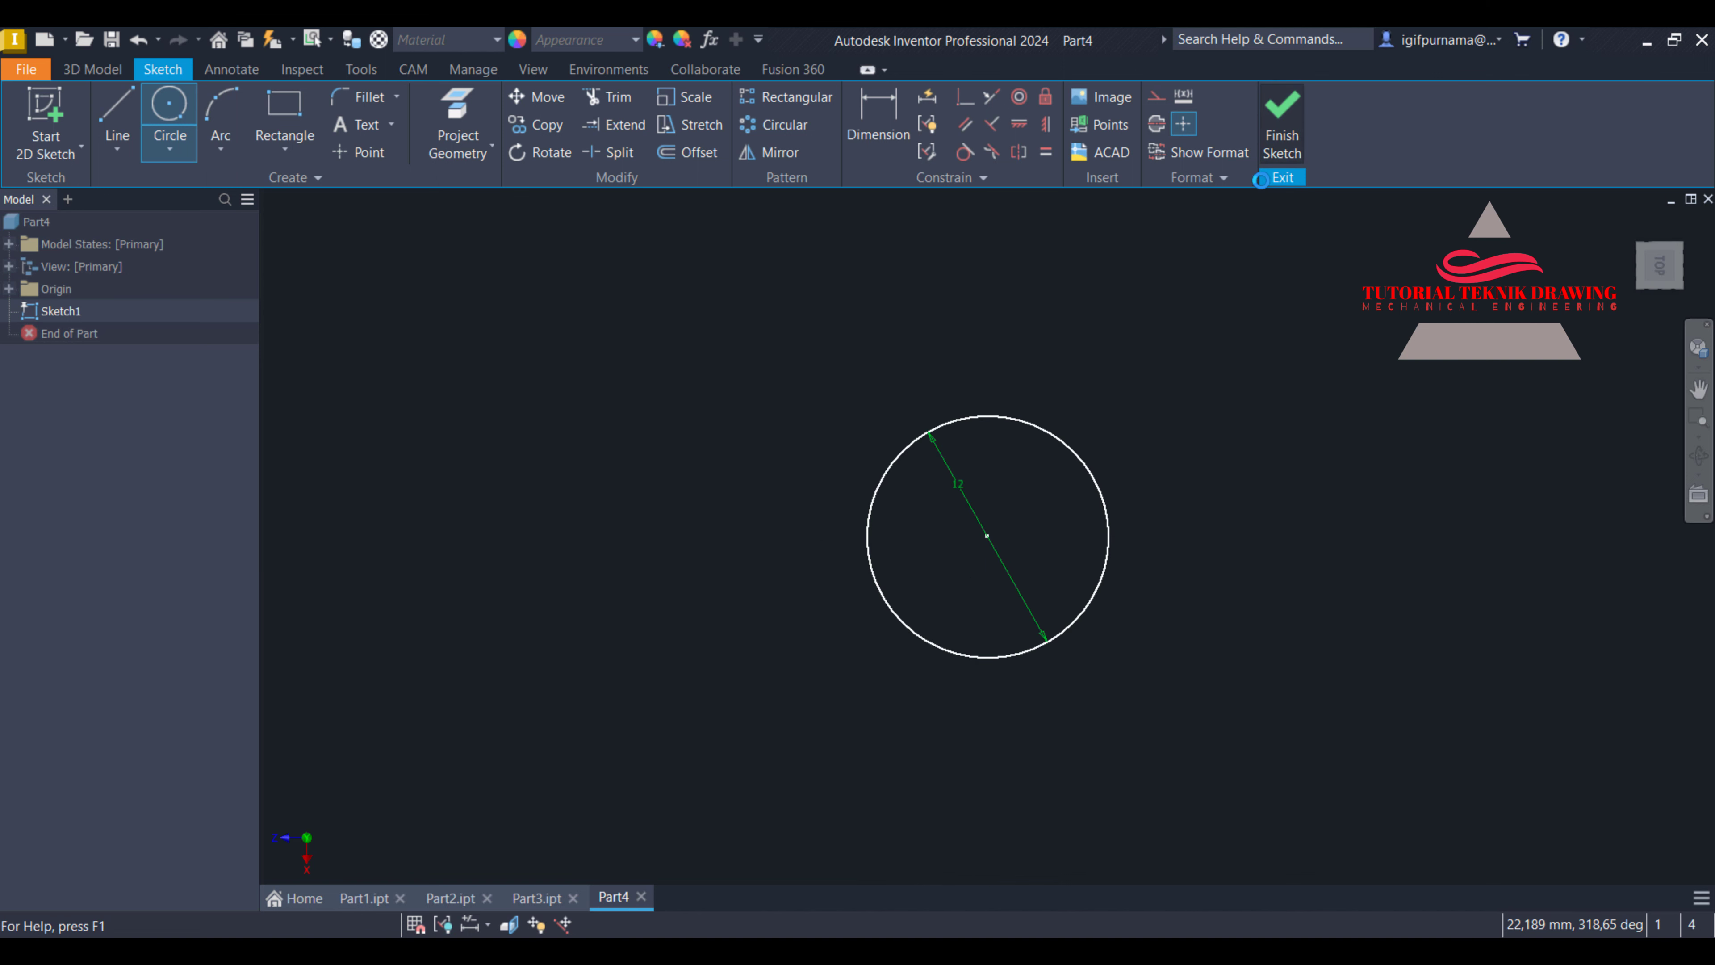
pyautogui.press('F6')
# Extrude the 12 mm circle symmetrically to a total length of 80 mm to form the shaft core
pyautogui.click(118, 115)
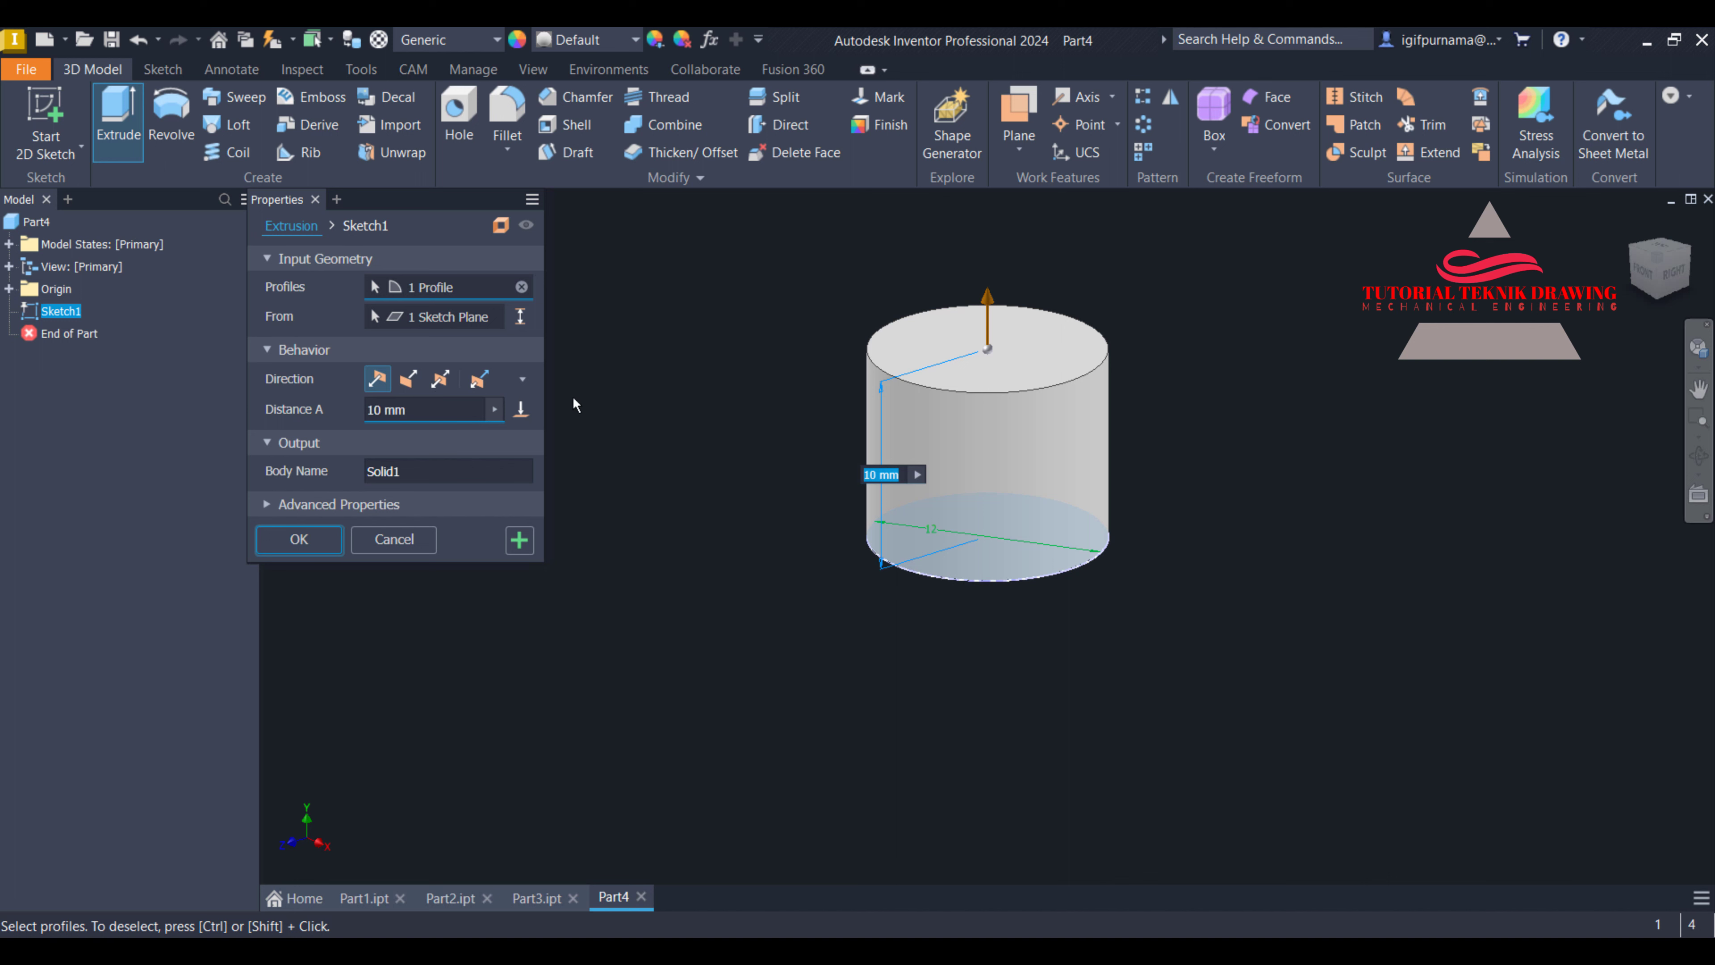
pyautogui.click(440, 380)
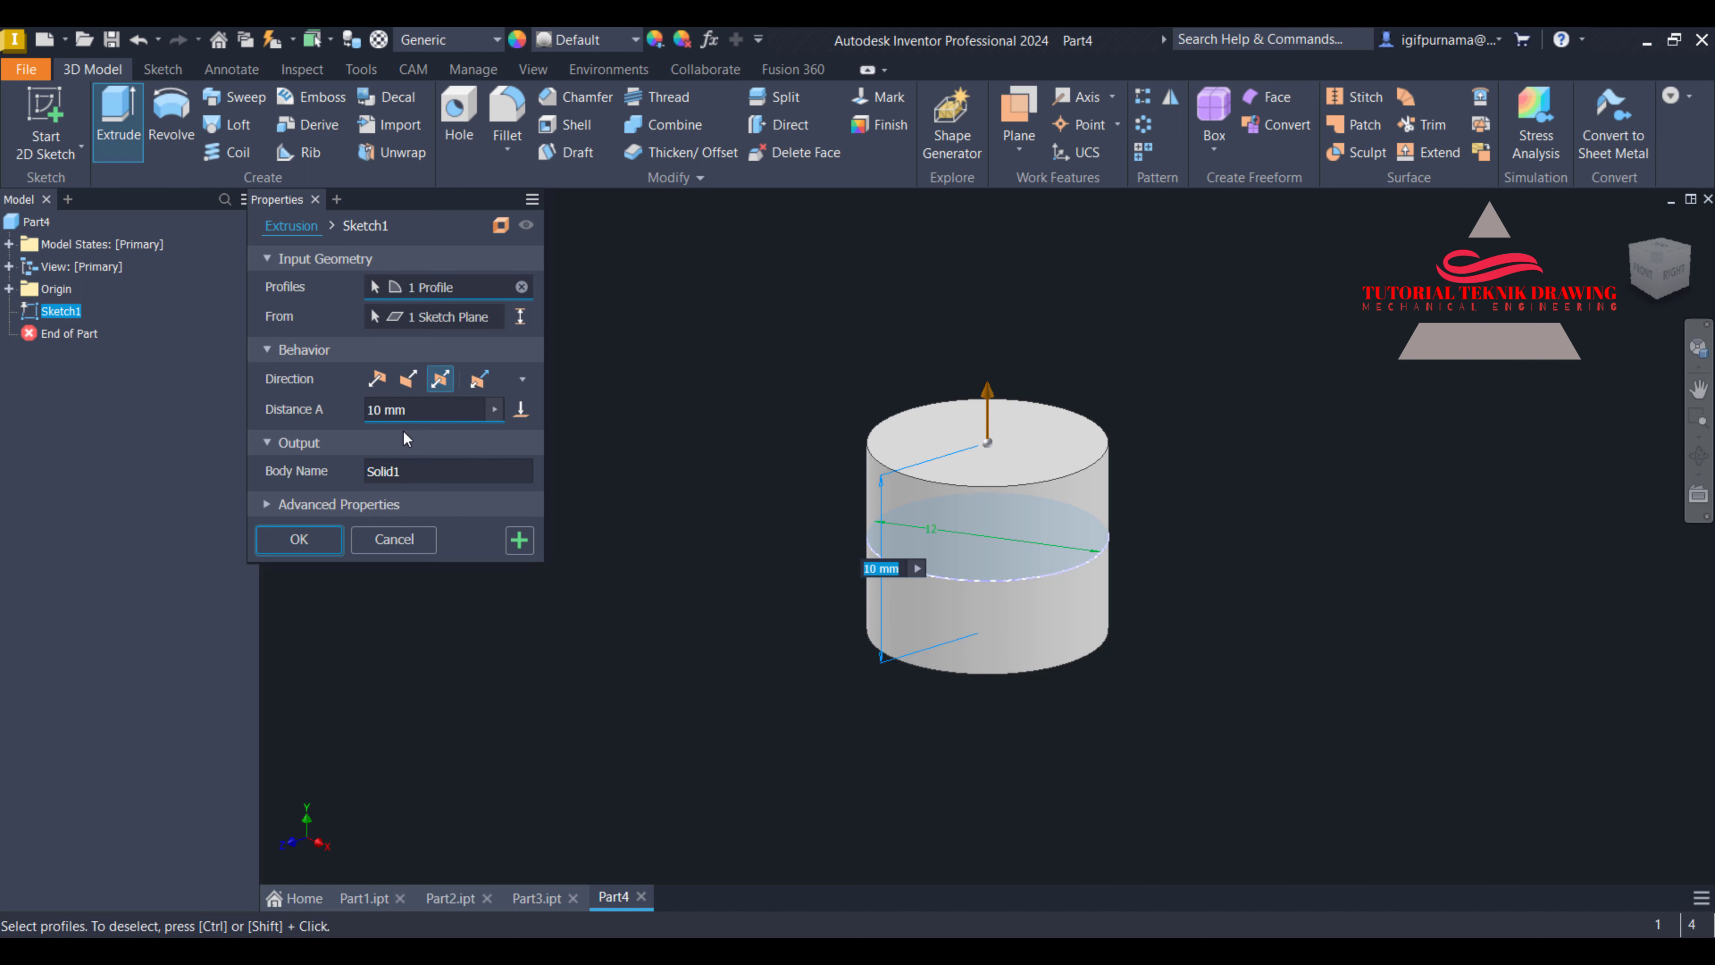
pyautogui.click(425, 414)
pyautogui.hotkey('alt', 'Tab')
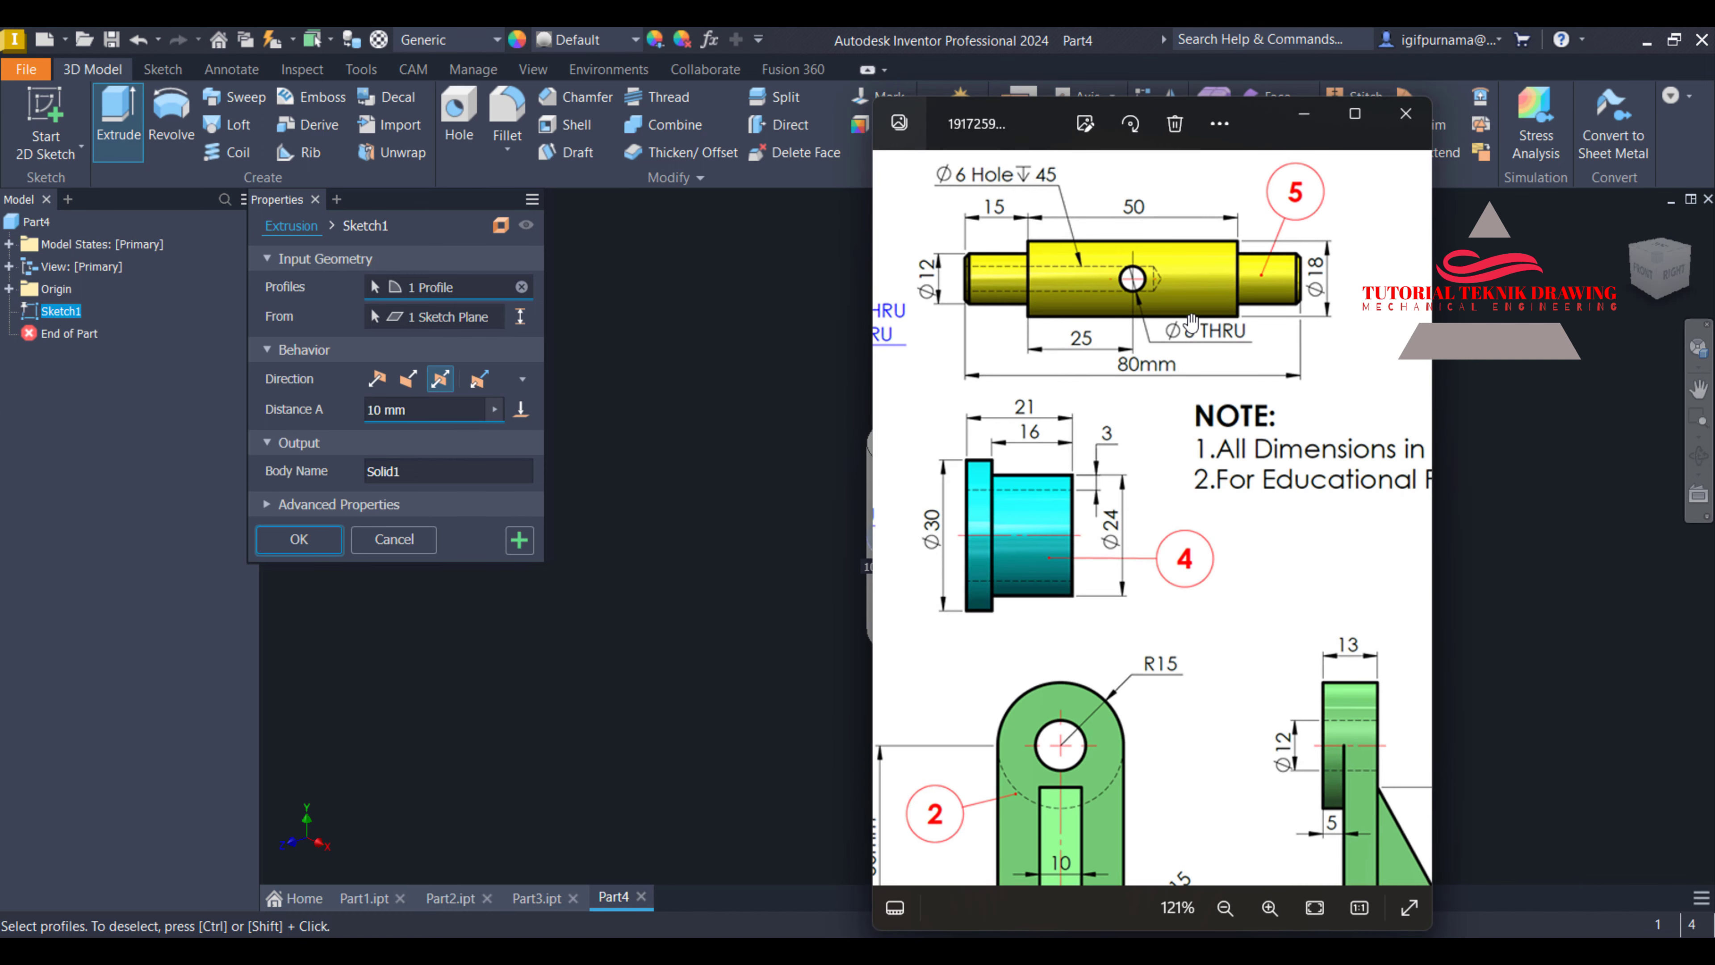
pyautogui.hotkey('alt', 'Tab')
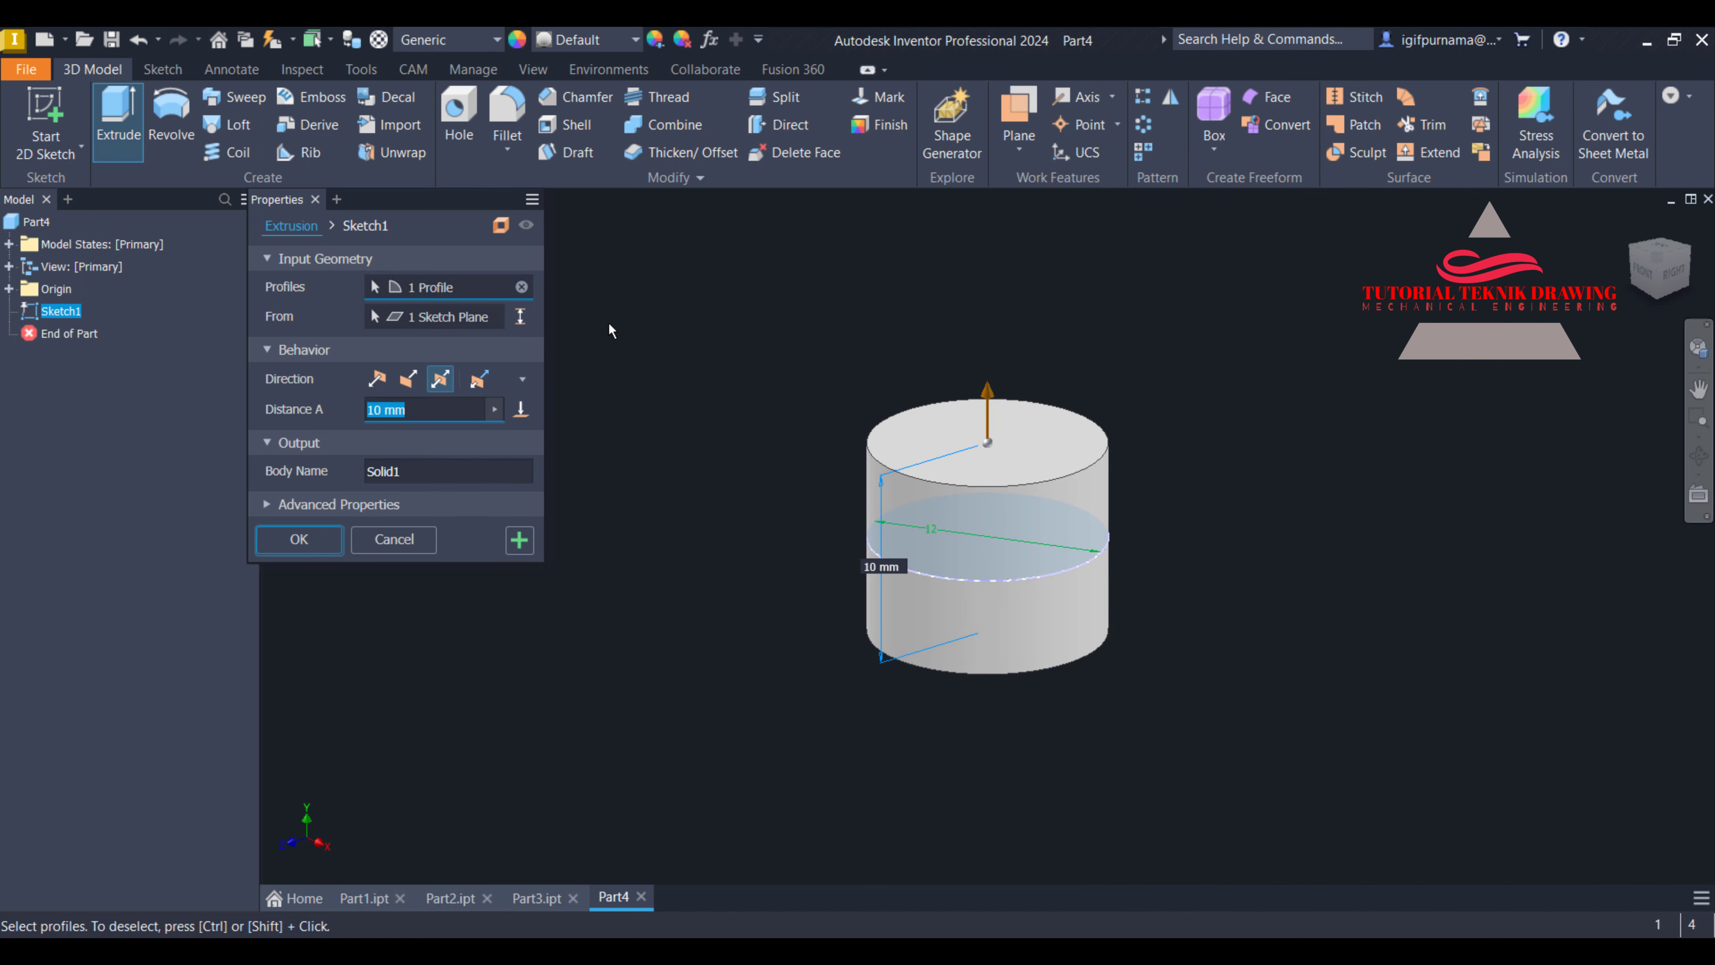
pyautogui.write('100')
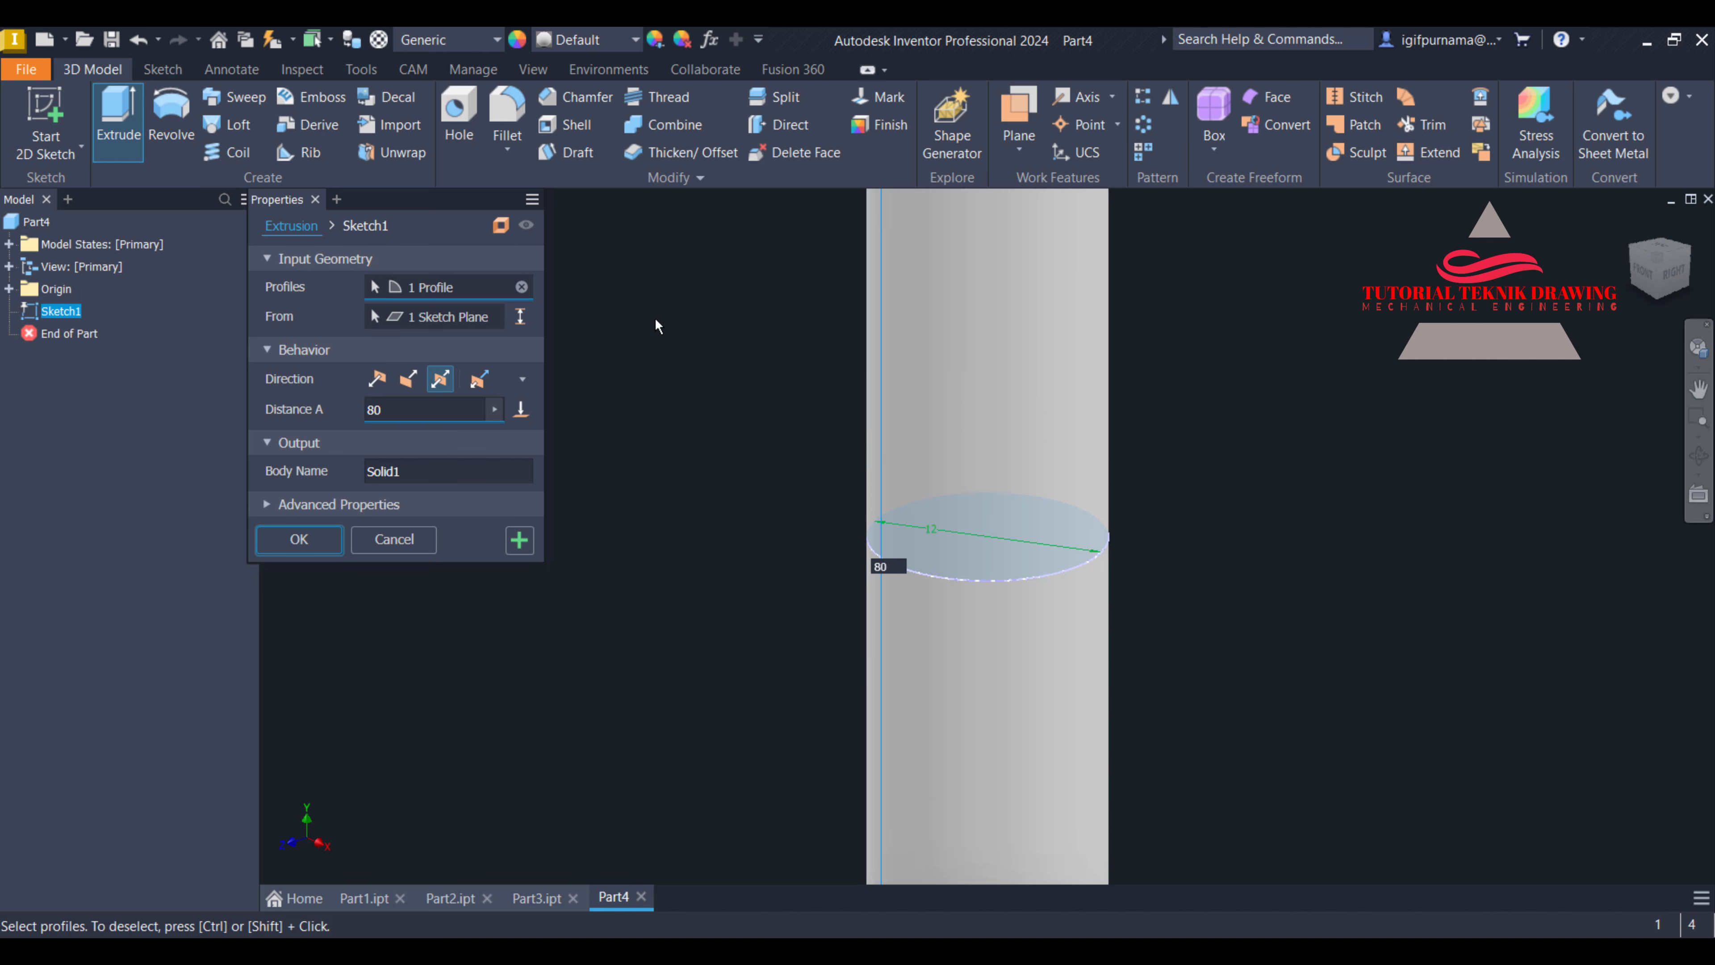
pyautogui.click(300, 540)
pyautogui.scroll(-5, 788, 526)
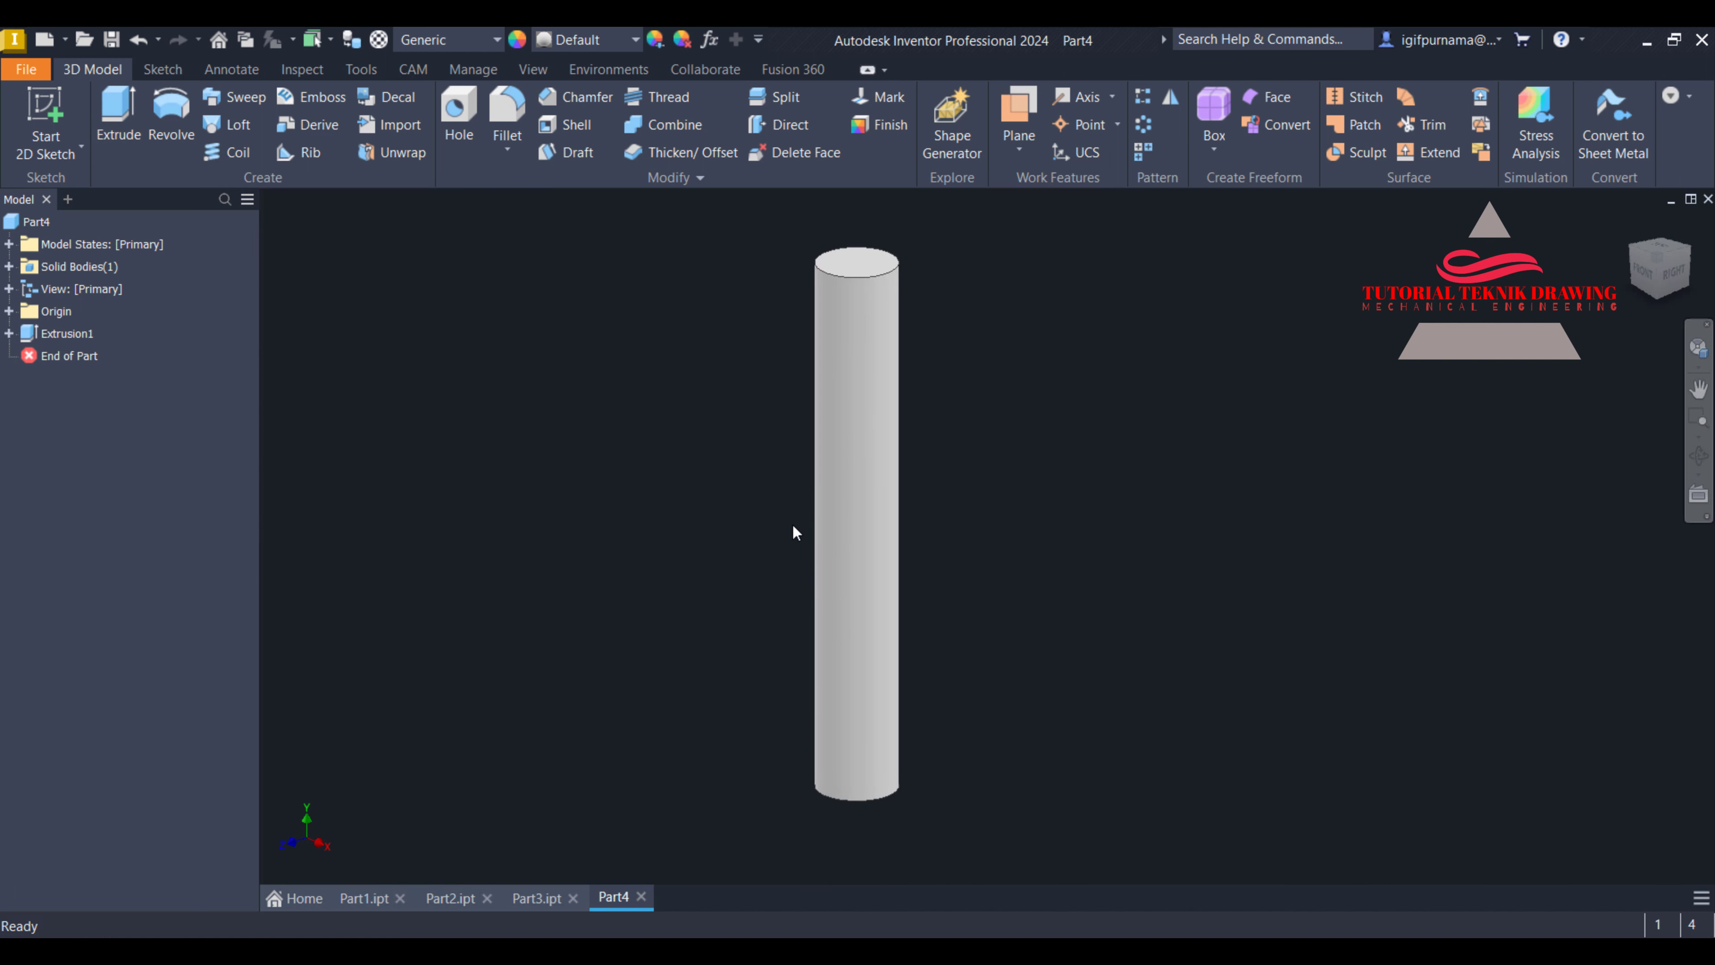
# Sketch an 18 mm diameter circle around the shaft core on the XZ origin plane and finish the sketch
pyautogui.hotkey('alt', 'Tab')
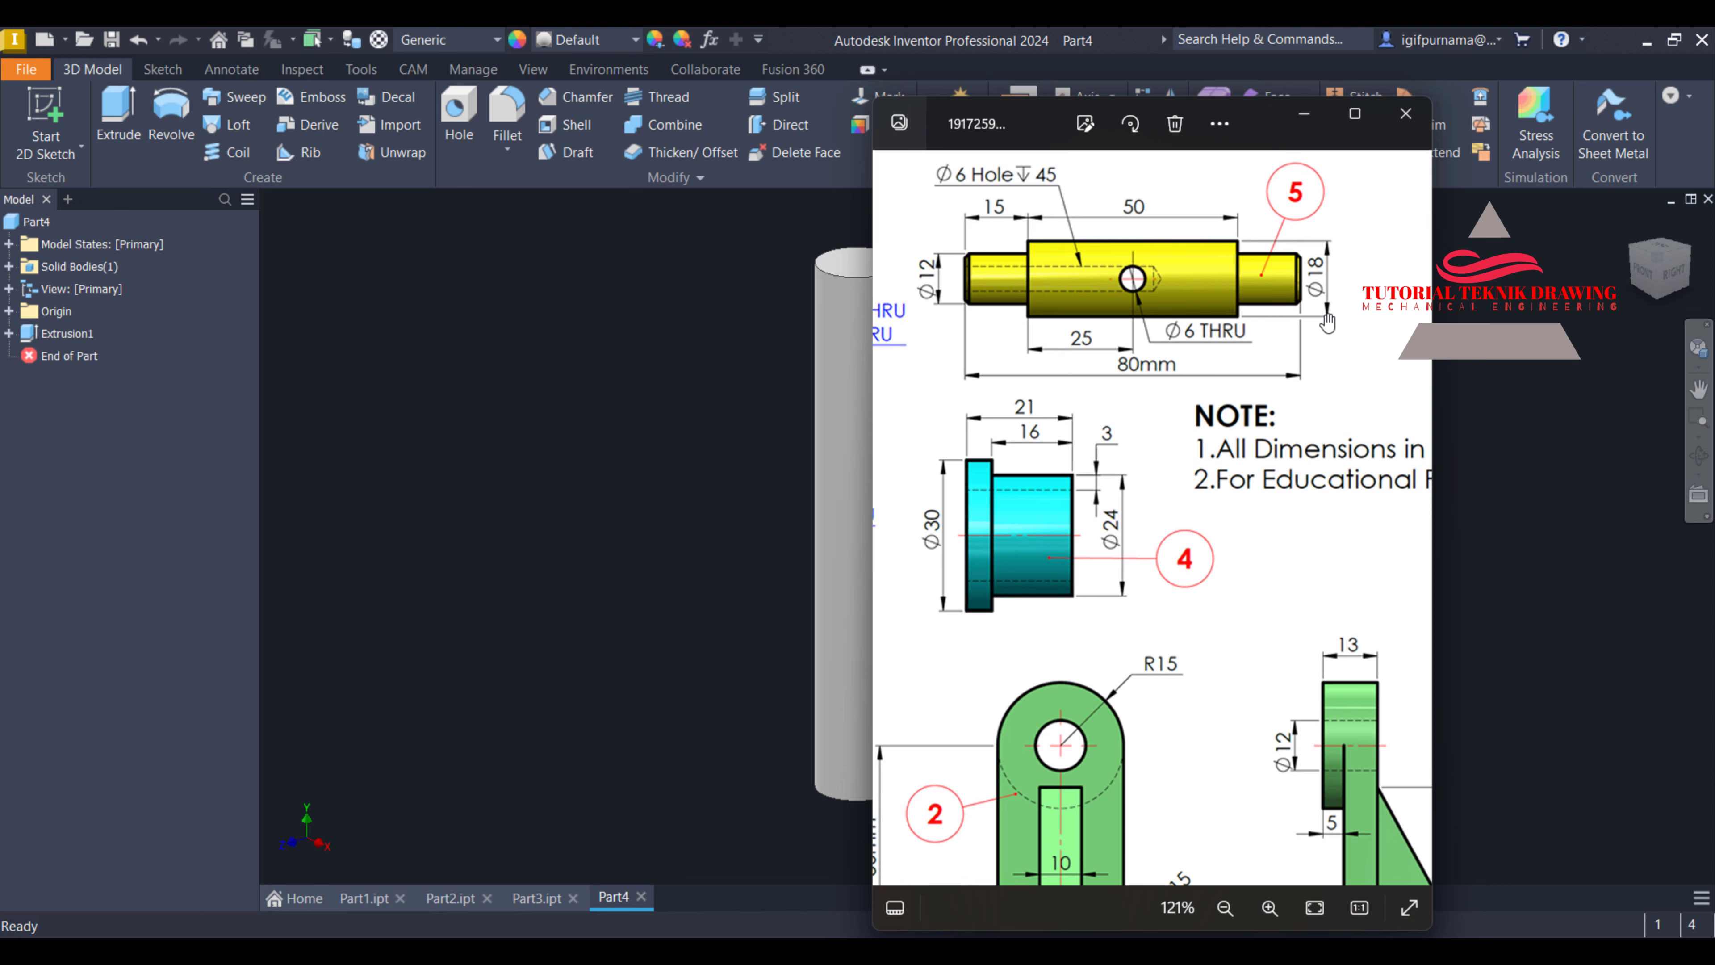
pyautogui.hotkey('alt', 'Tab')
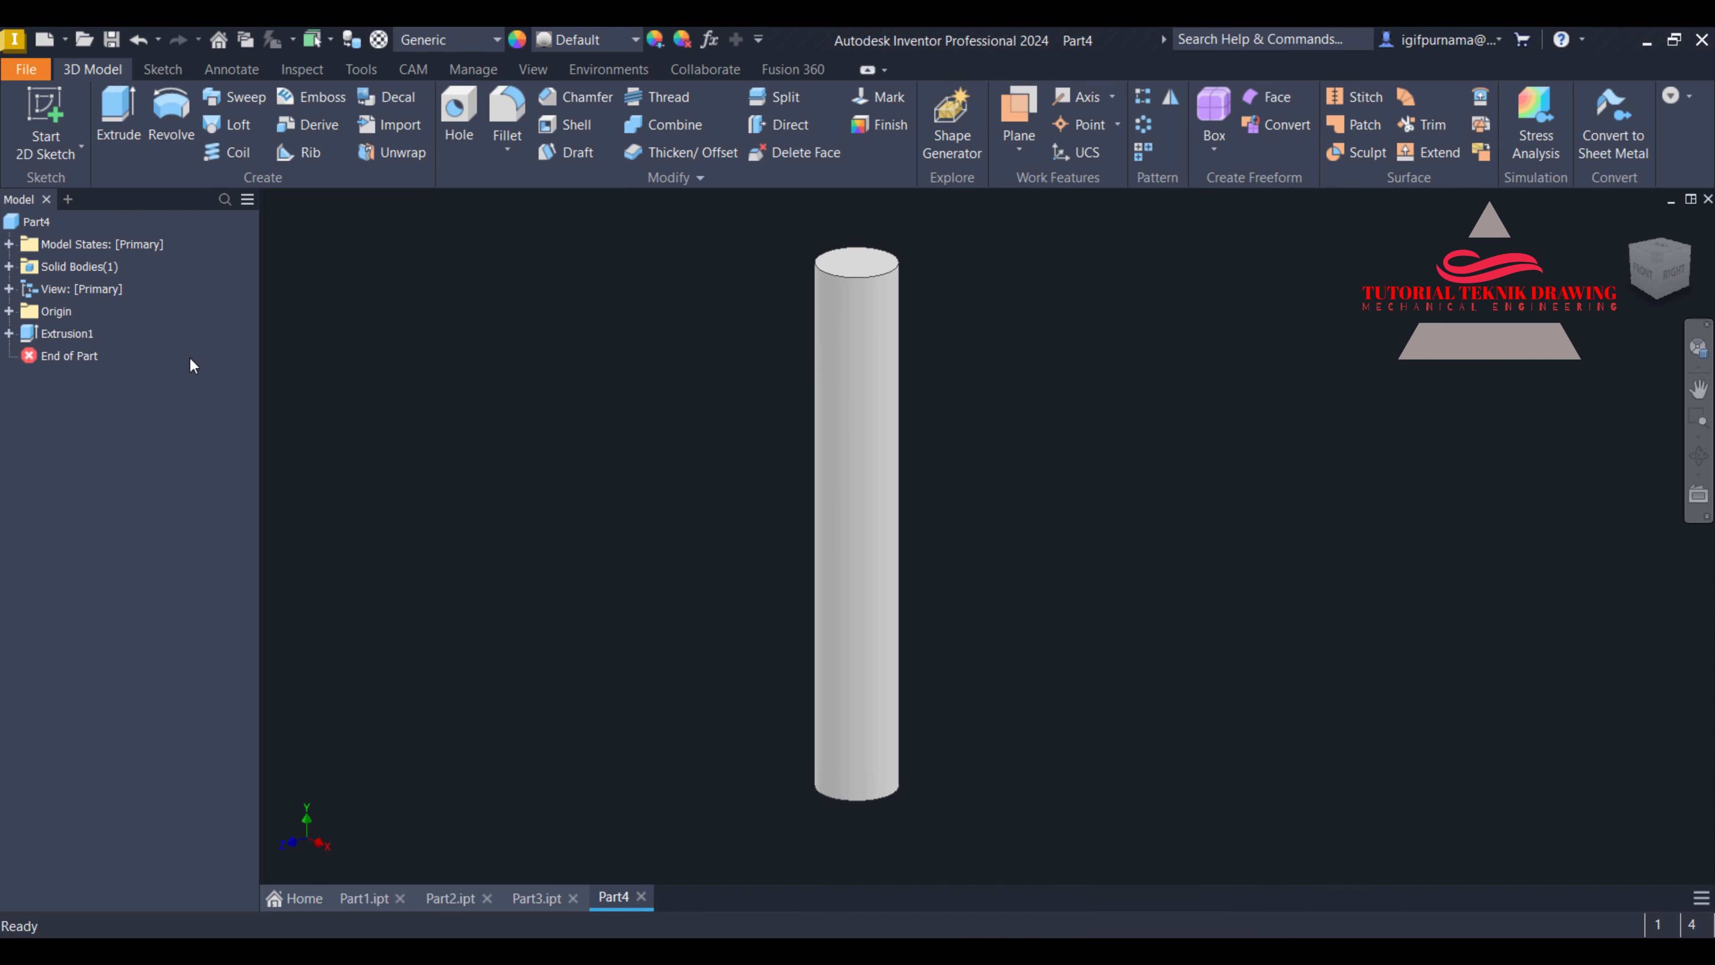
pyautogui.click(9, 311)
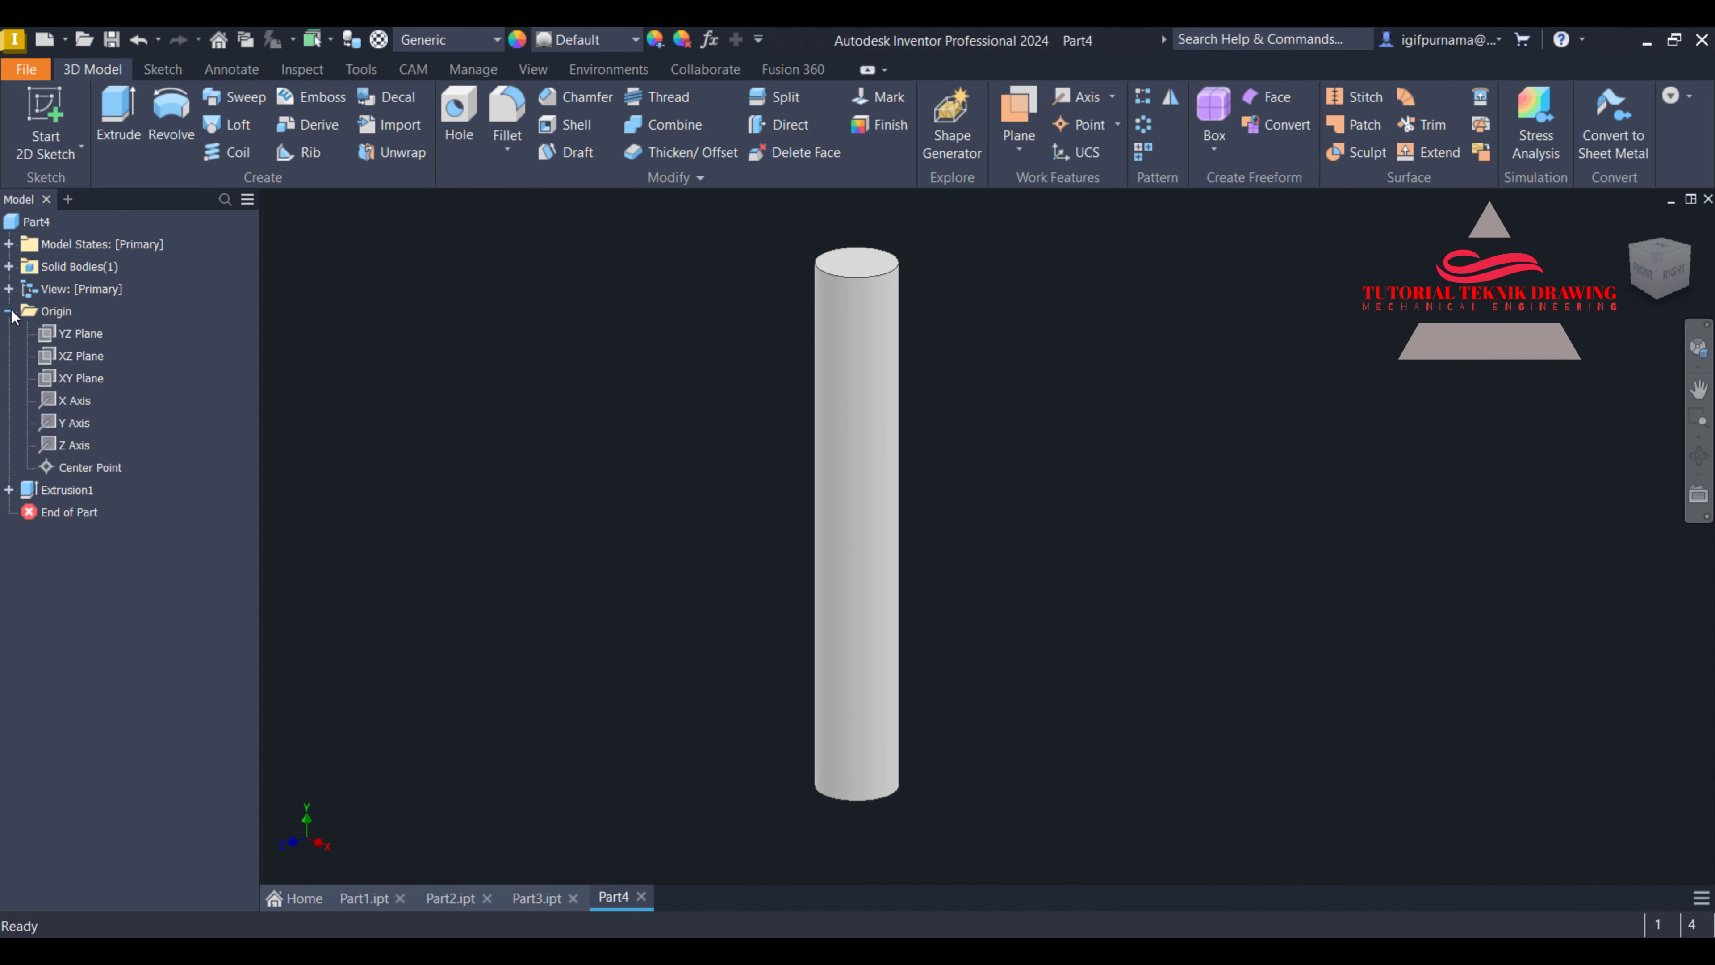
pyautogui.click(69, 361)
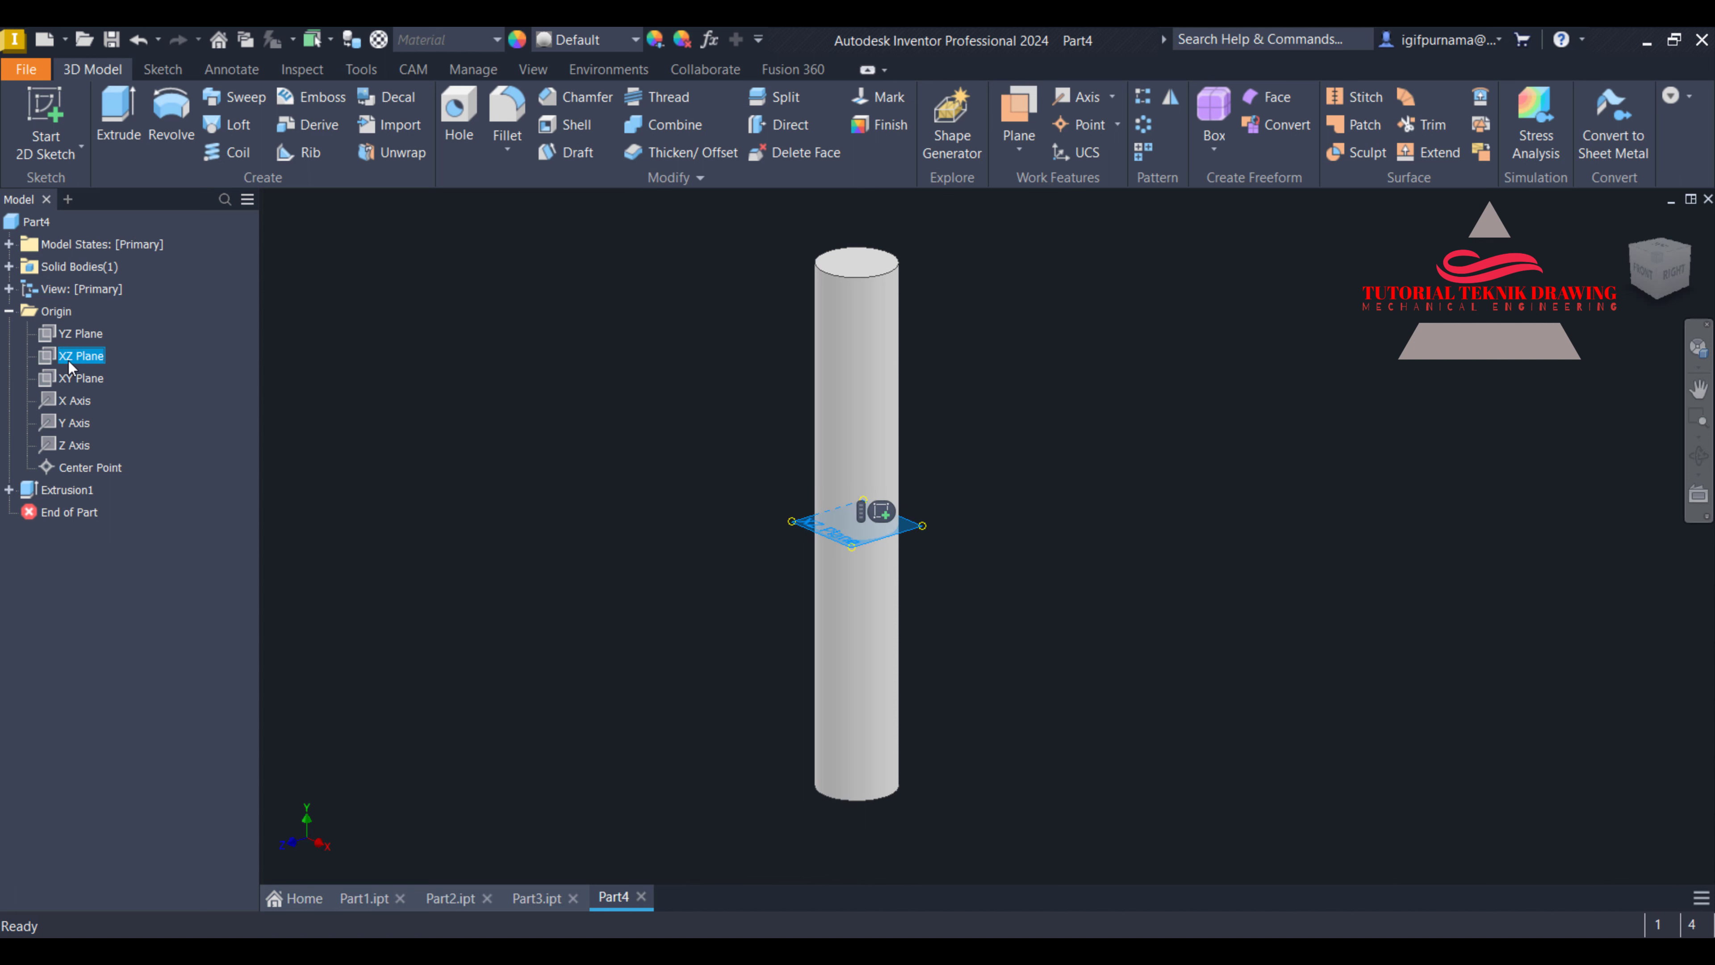
pyautogui.click(880, 512)
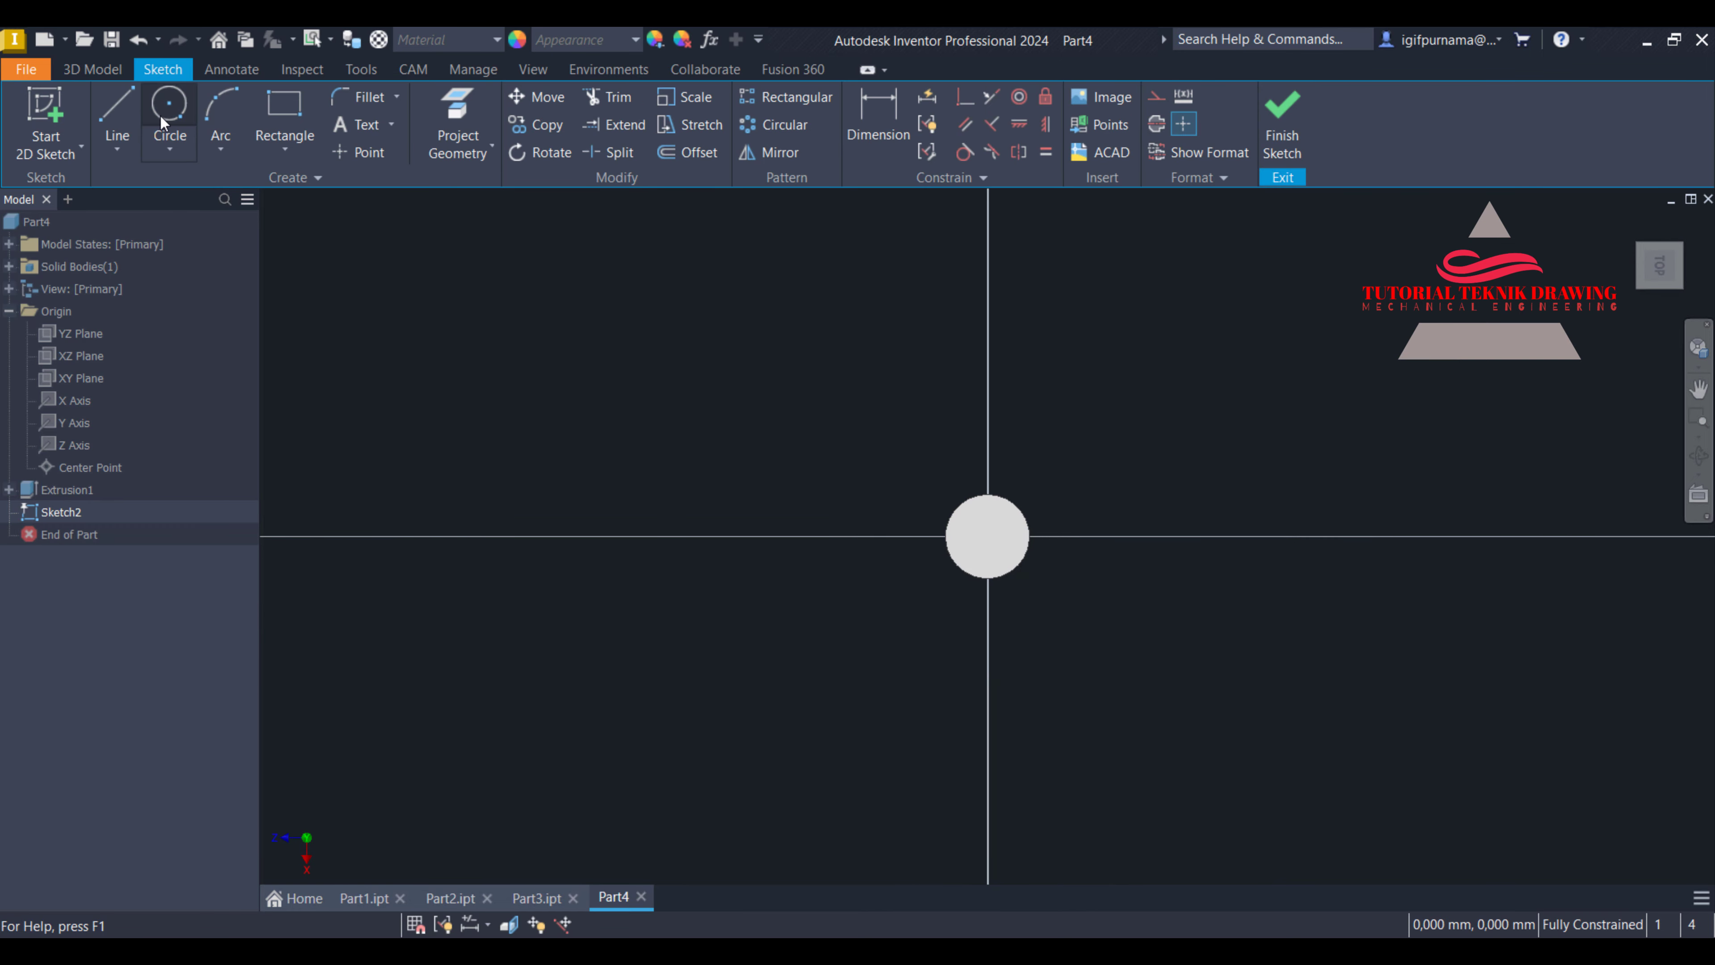
pyautogui.click(161, 115)
pyautogui.click(987, 536)
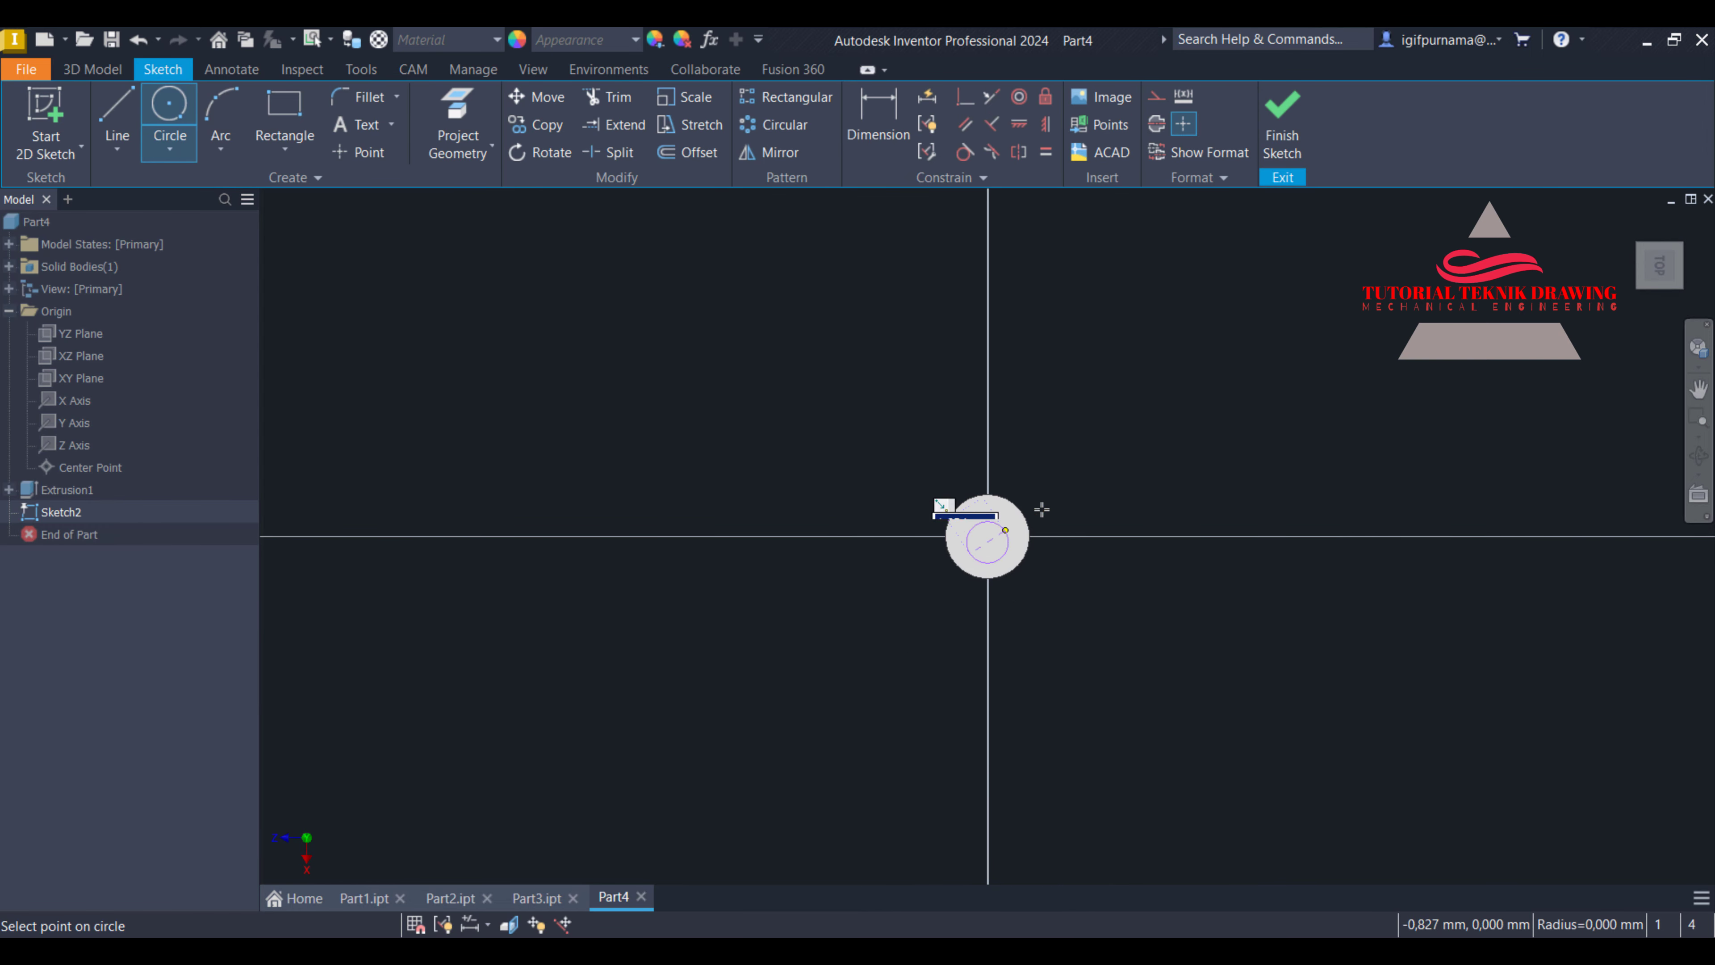
pyautogui.write('1')
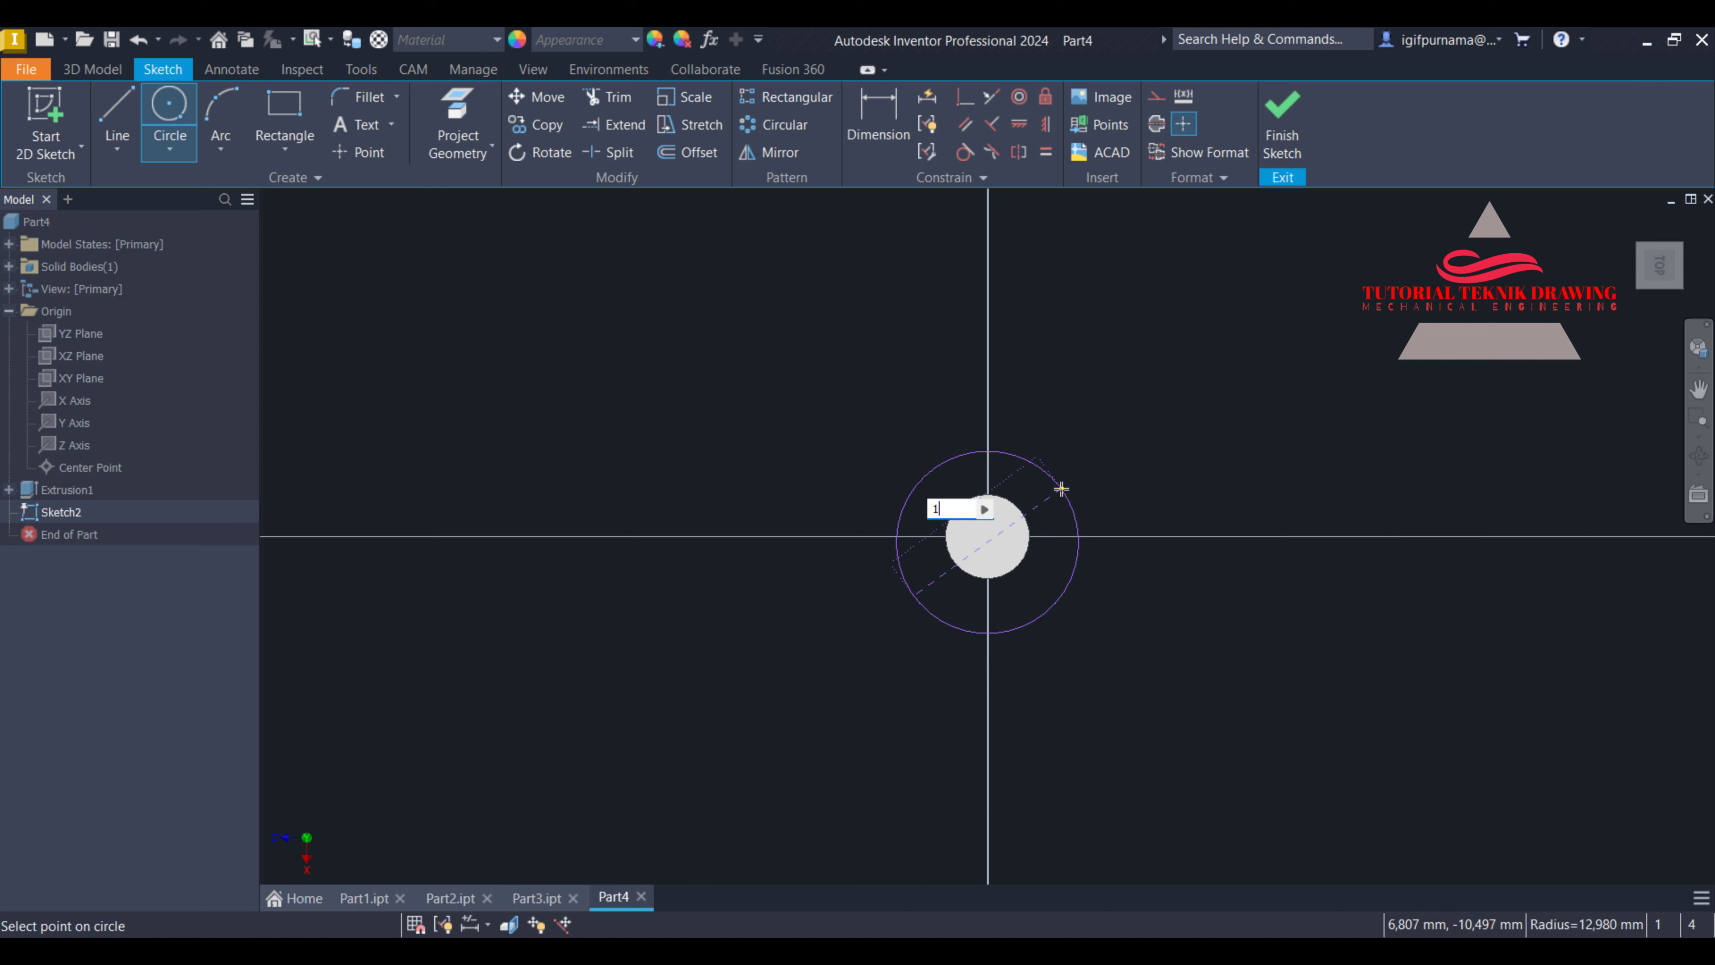
pyautogui.write('8')
pyautogui.press('Return')
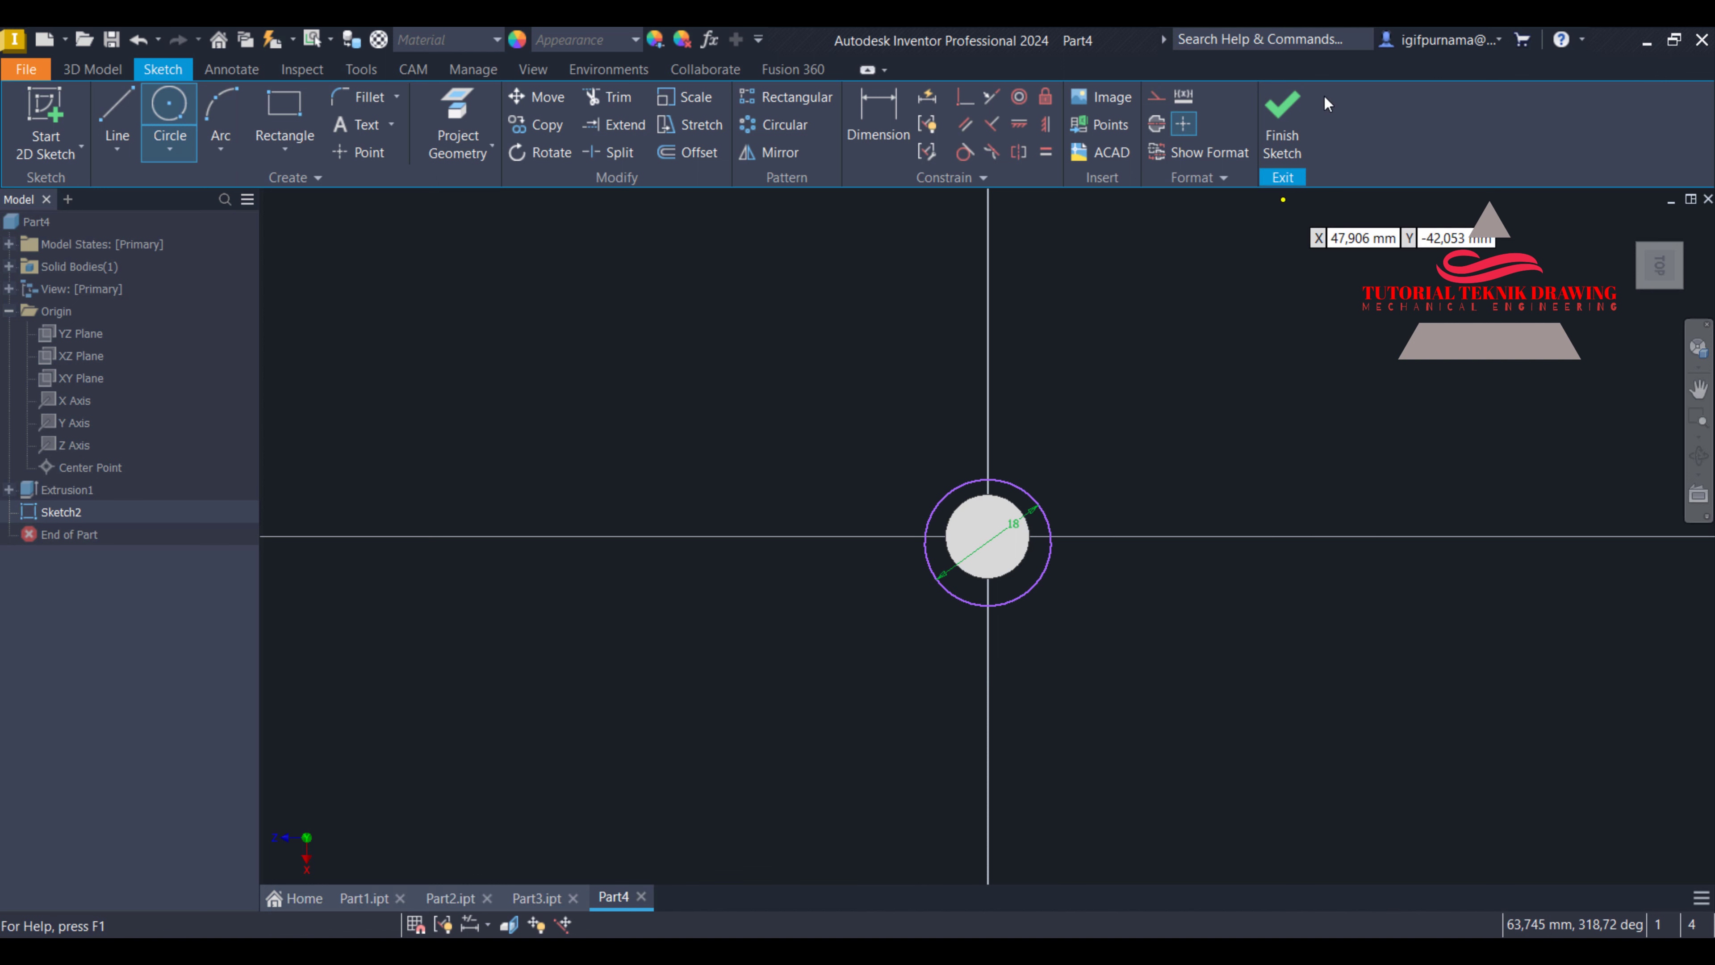
pyautogui.press('Escape')
pyautogui.press('F6')
# Extrude the 18 mm circle symmetrically to 50 mm, joined to the shaft, to form its thicker middle section
pyautogui.press('e')
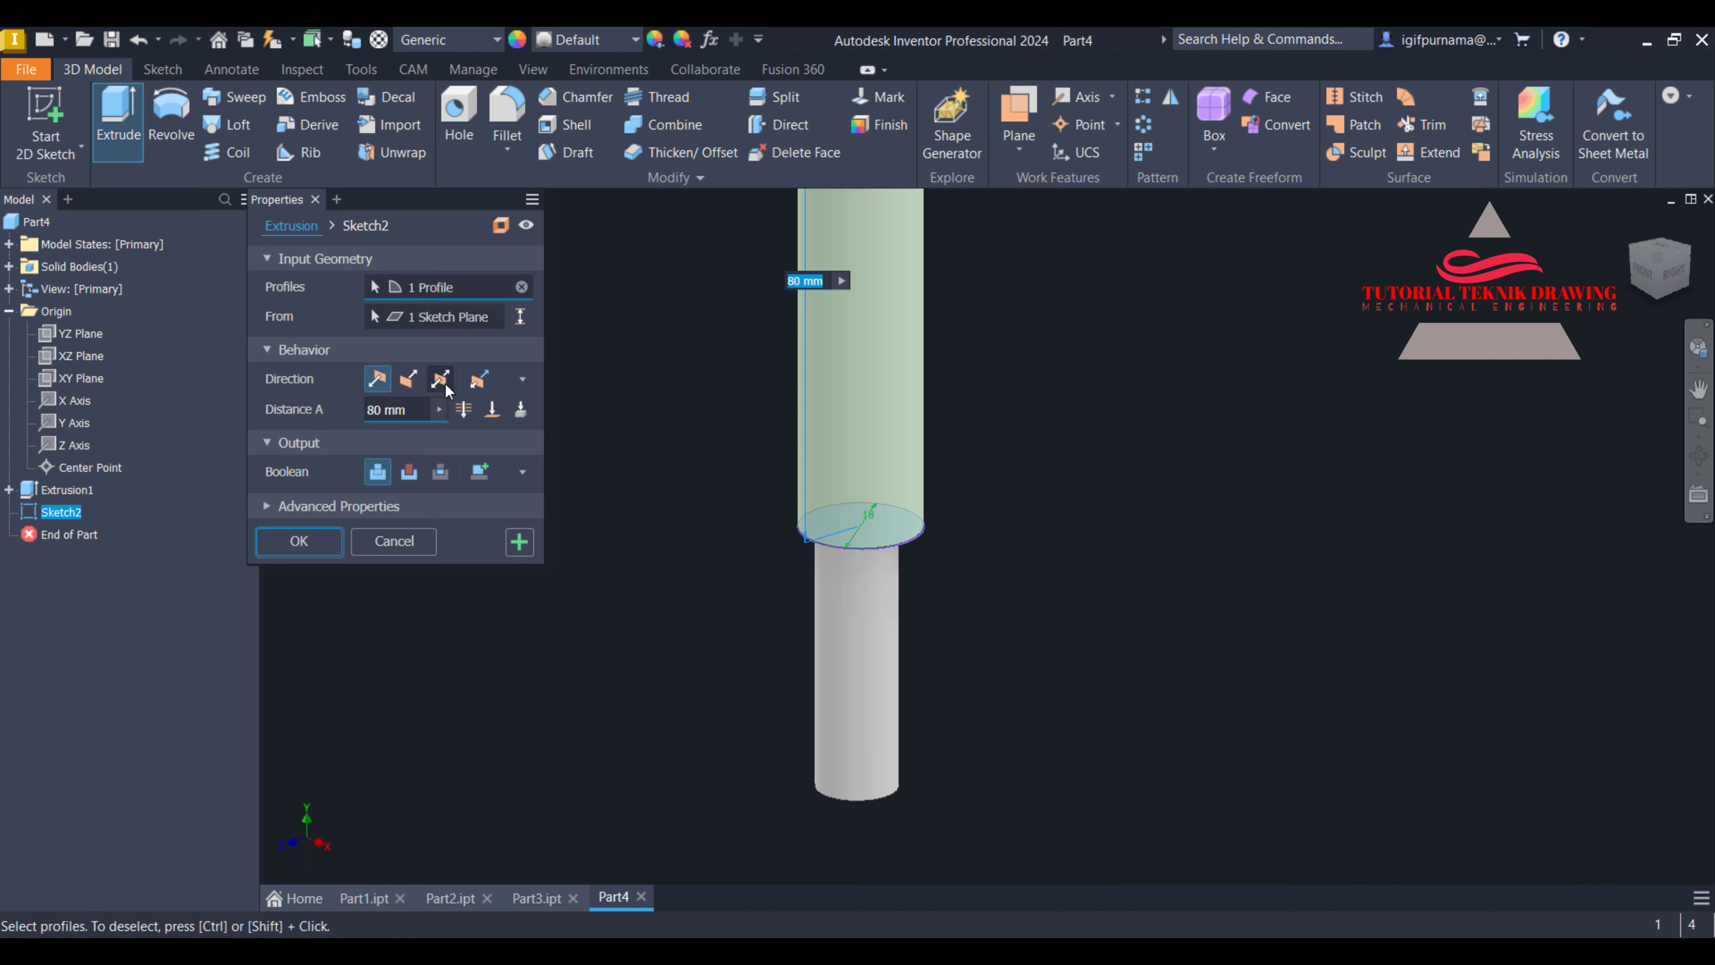
pyautogui.click(442, 381)
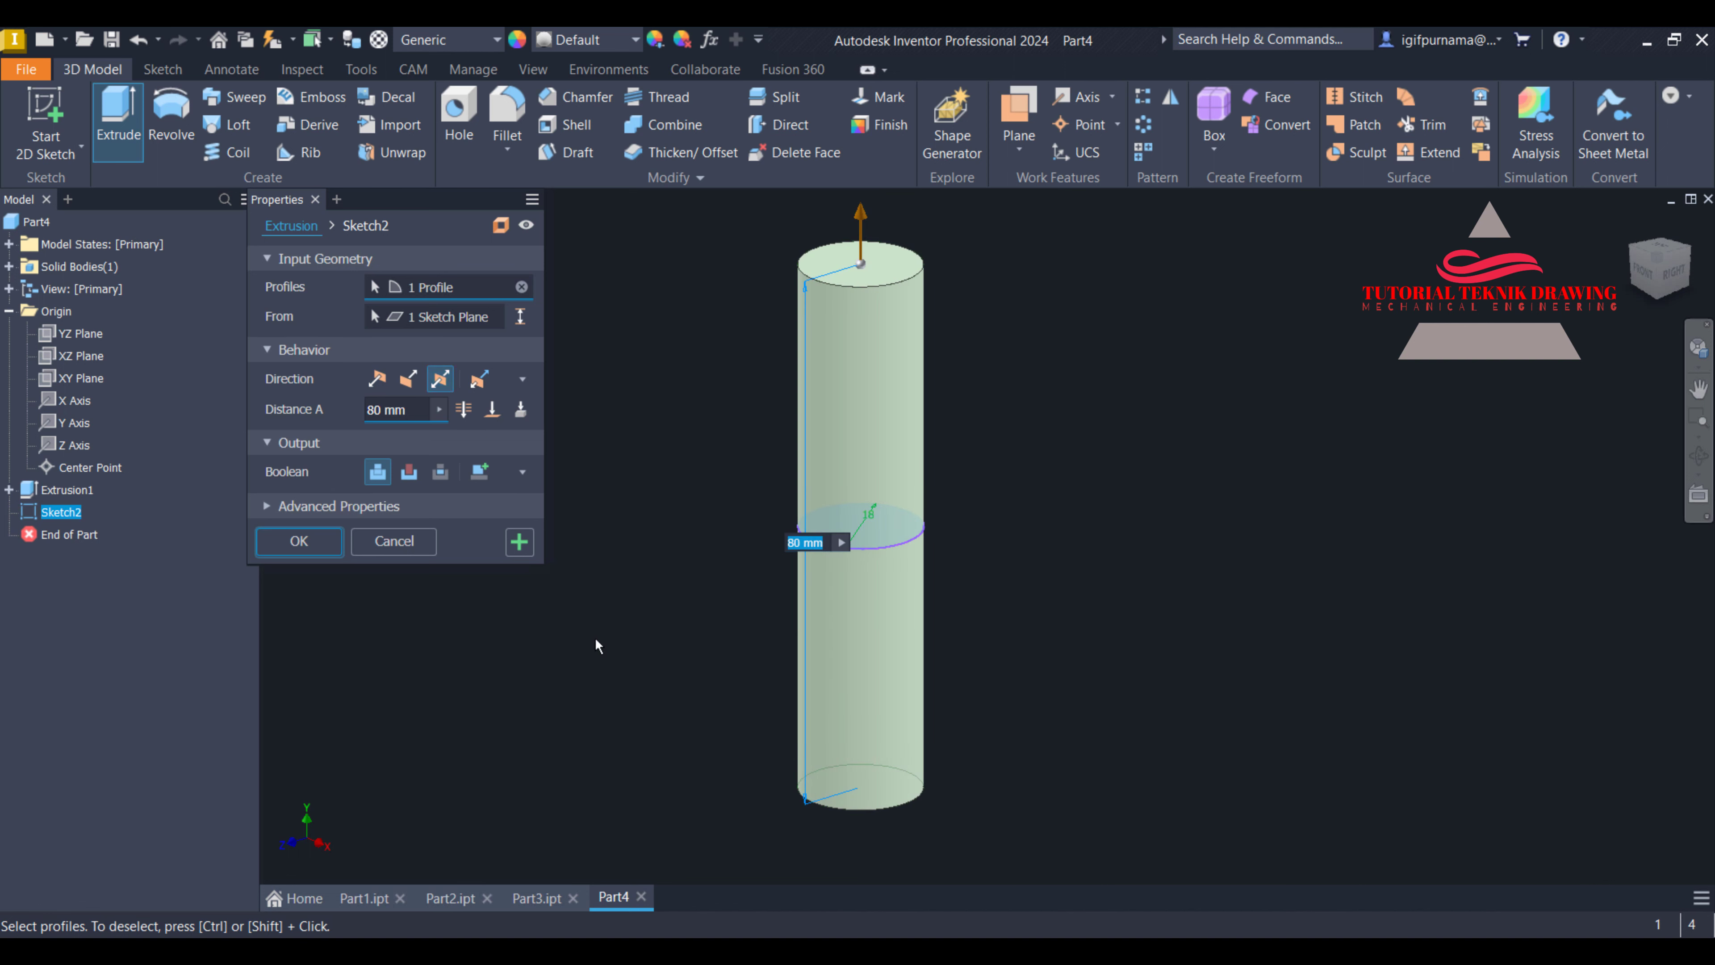
pyautogui.click(420, 417)
pyautogui.write('50')
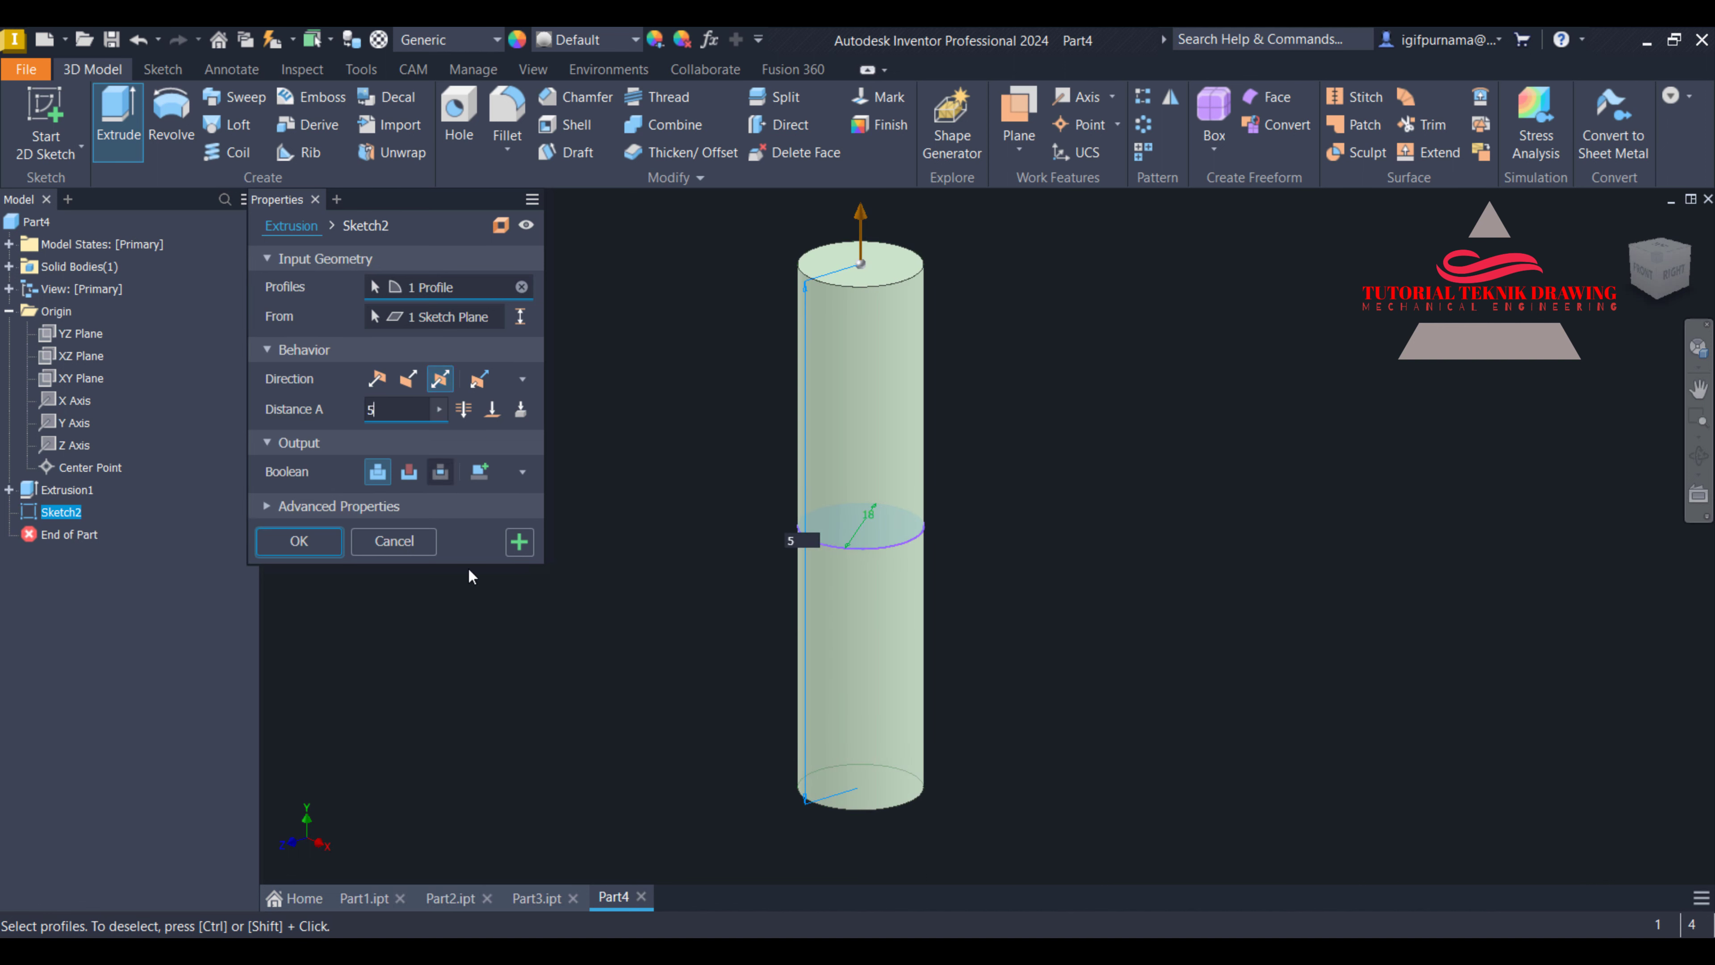
pyautogui.click(1152, 949)
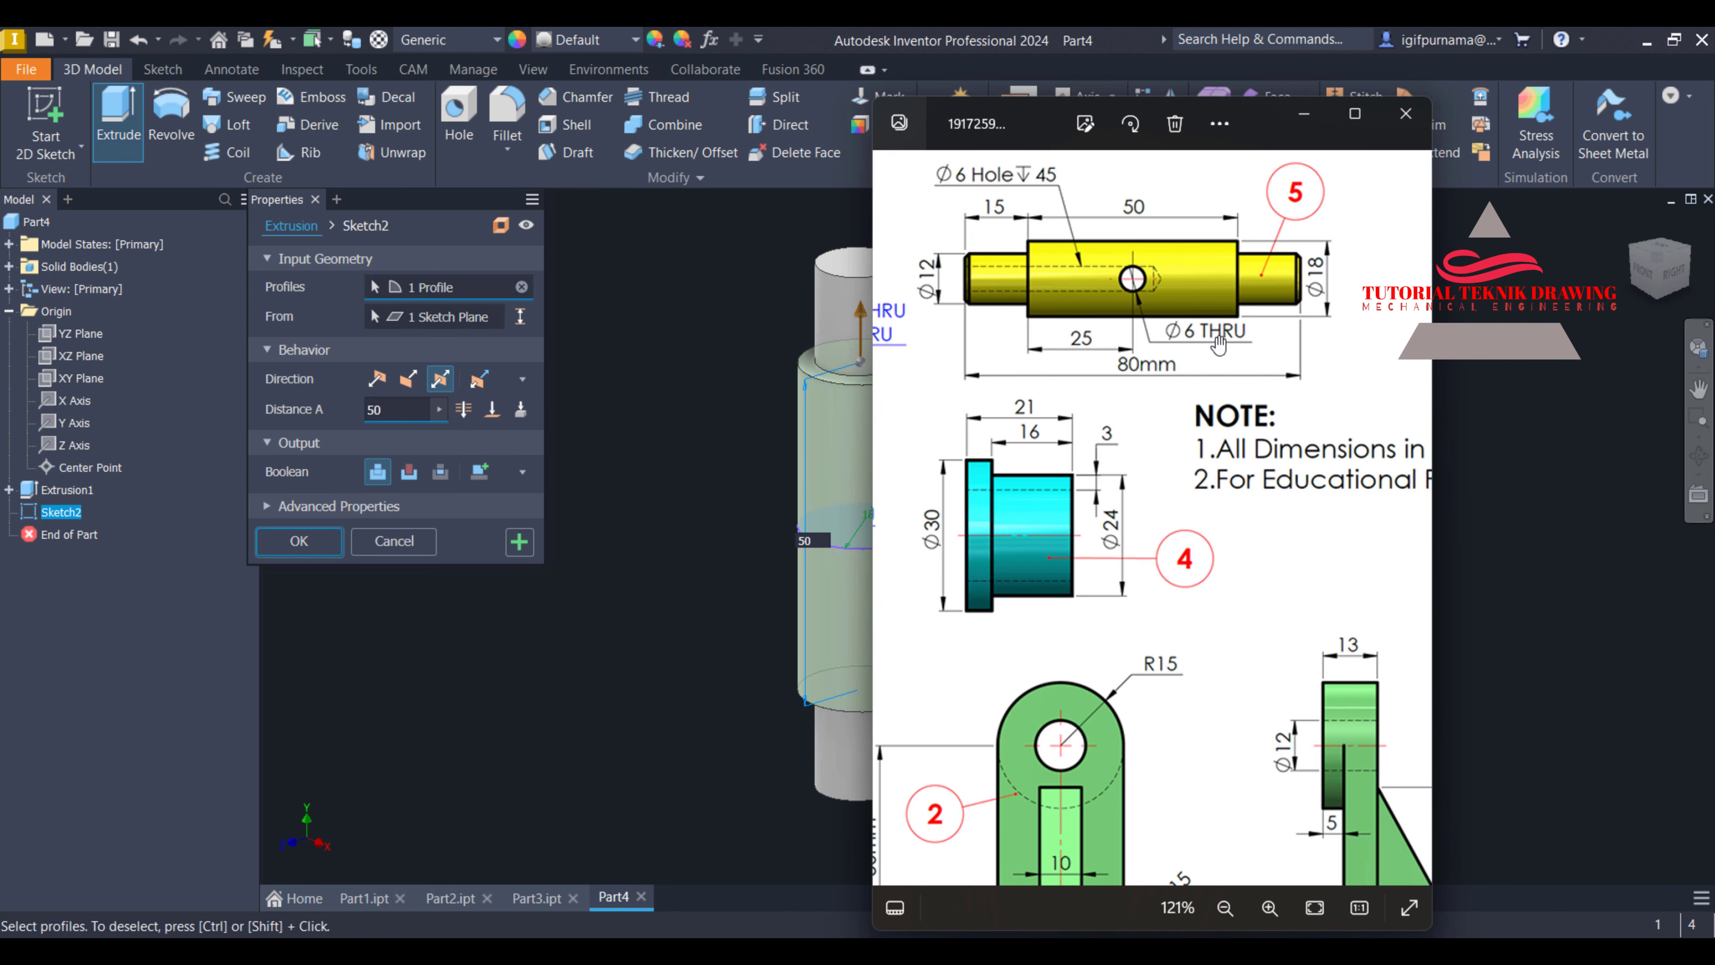
pyautogui.click(399, 560)
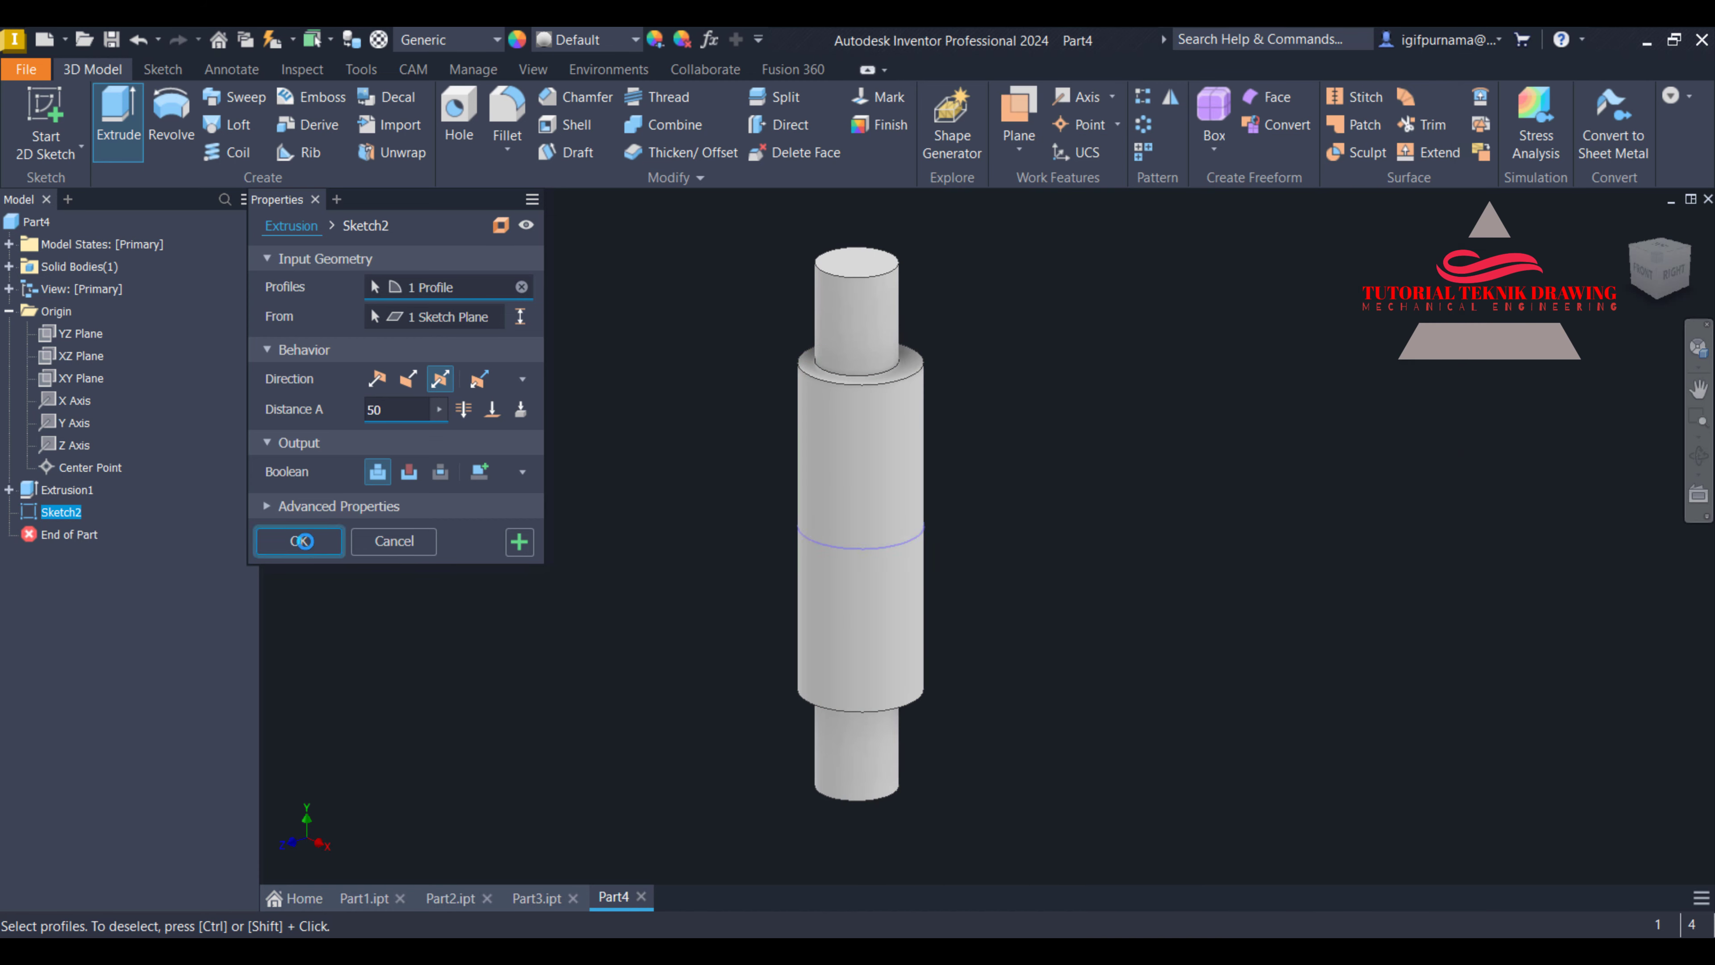
pyautogui.press('Return')
# Examine the shaft (item 5) in the reference drawing for the diameter and depth of its axial hole
pyautogui.click(1151, 949)
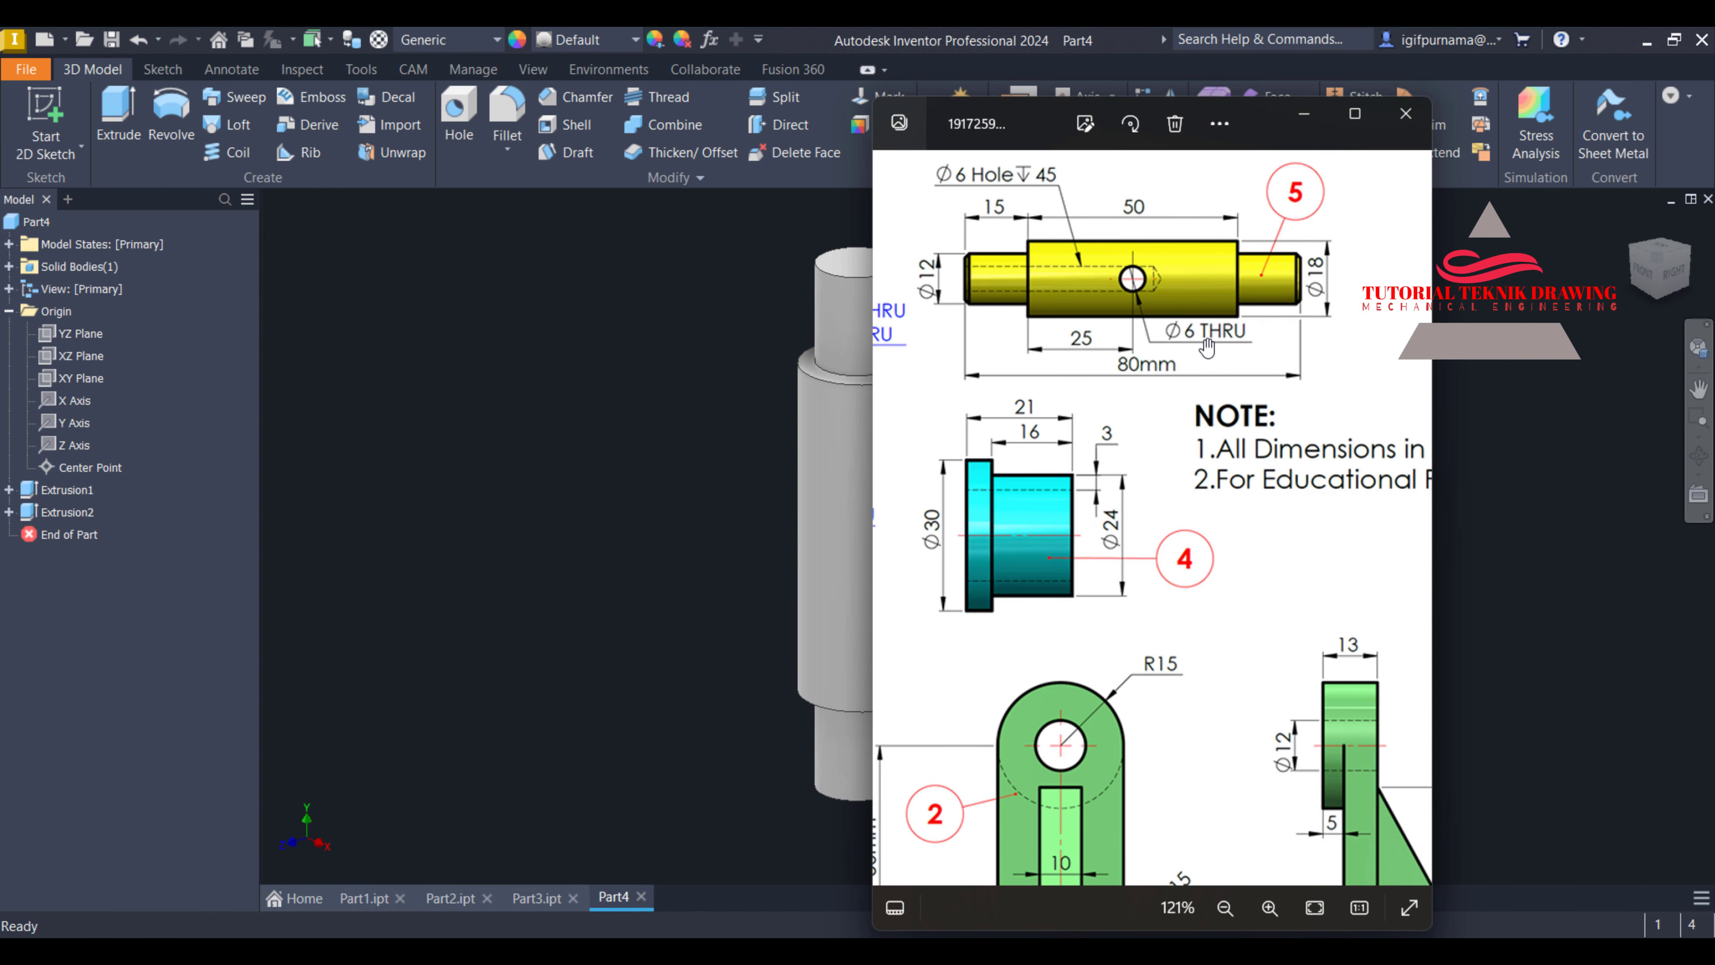
pyautogui.scroll(5, 1167, 303)
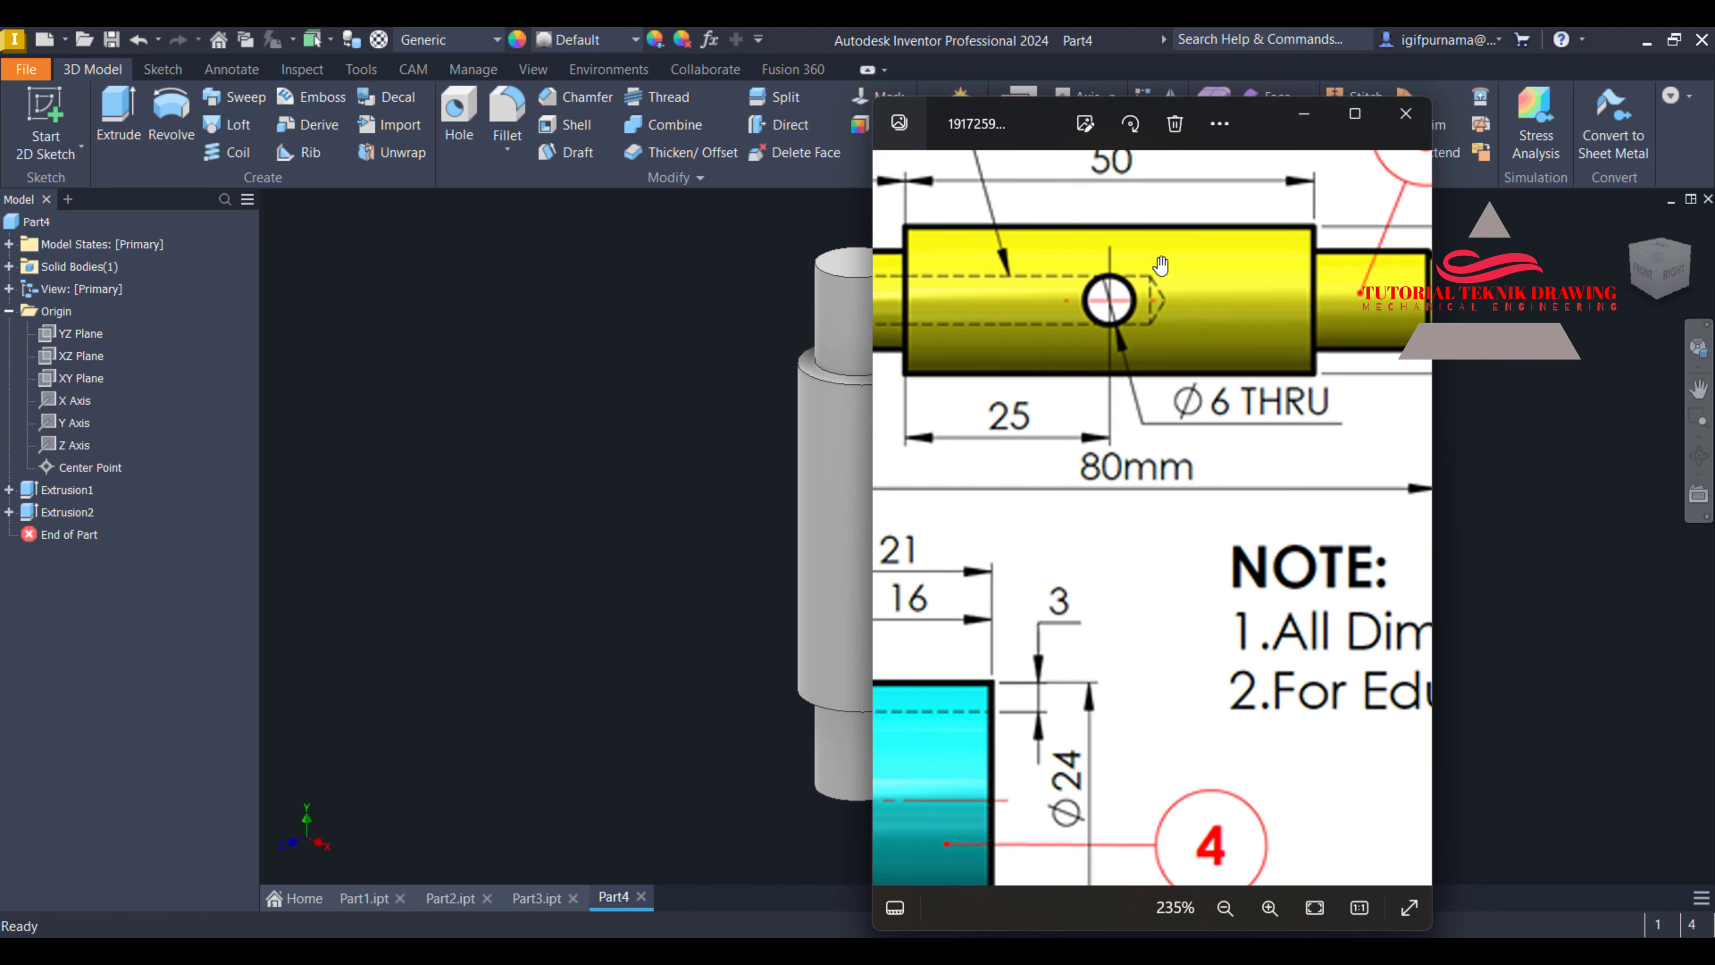
pyautogui.scroll(-4, 1161, 266)
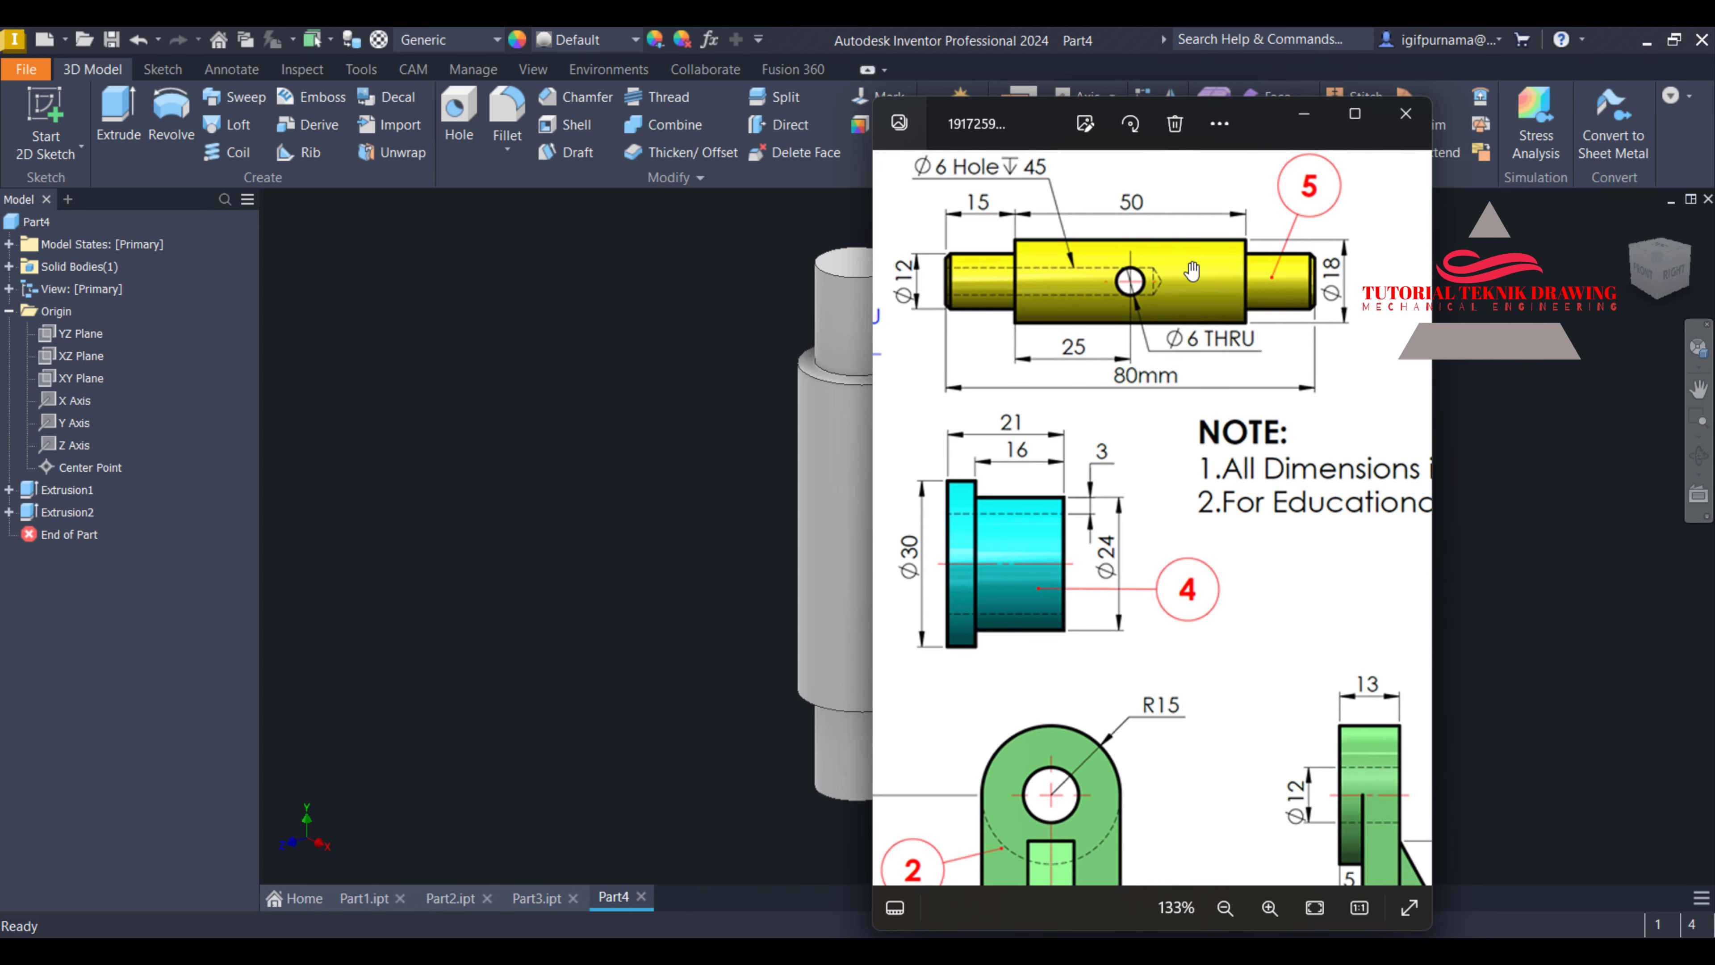
pyautogui.scroll(-3, 1099, 338)
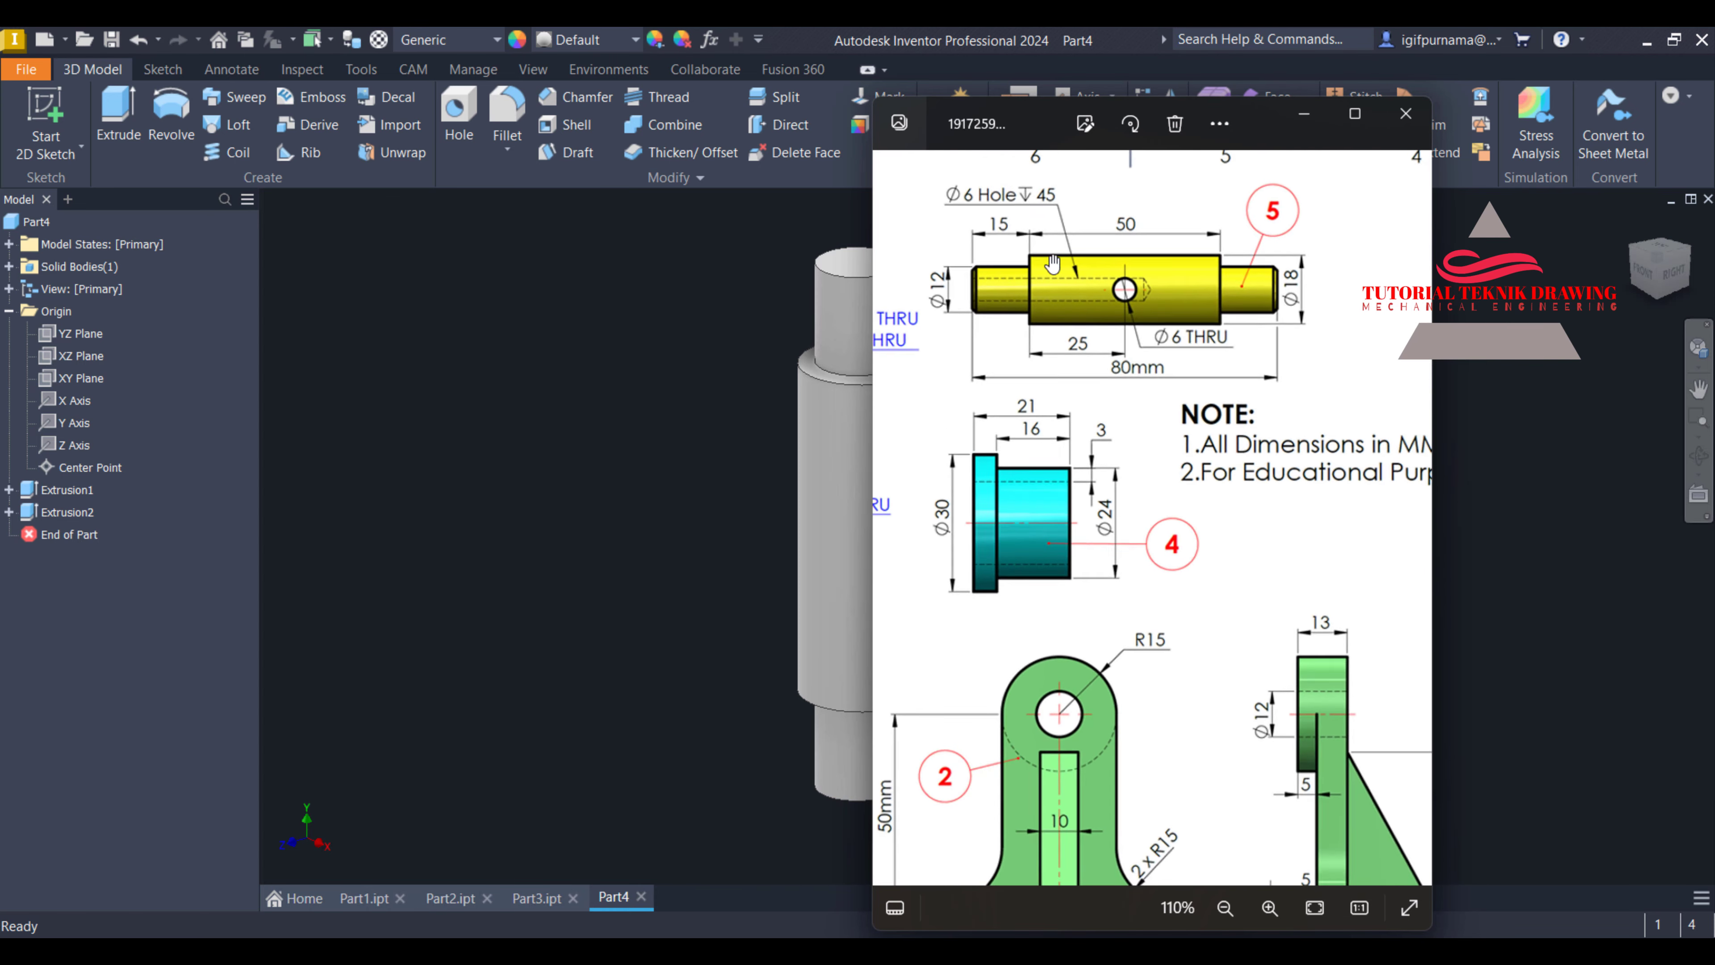
pyautogui.scroll(6, 1071, 240)
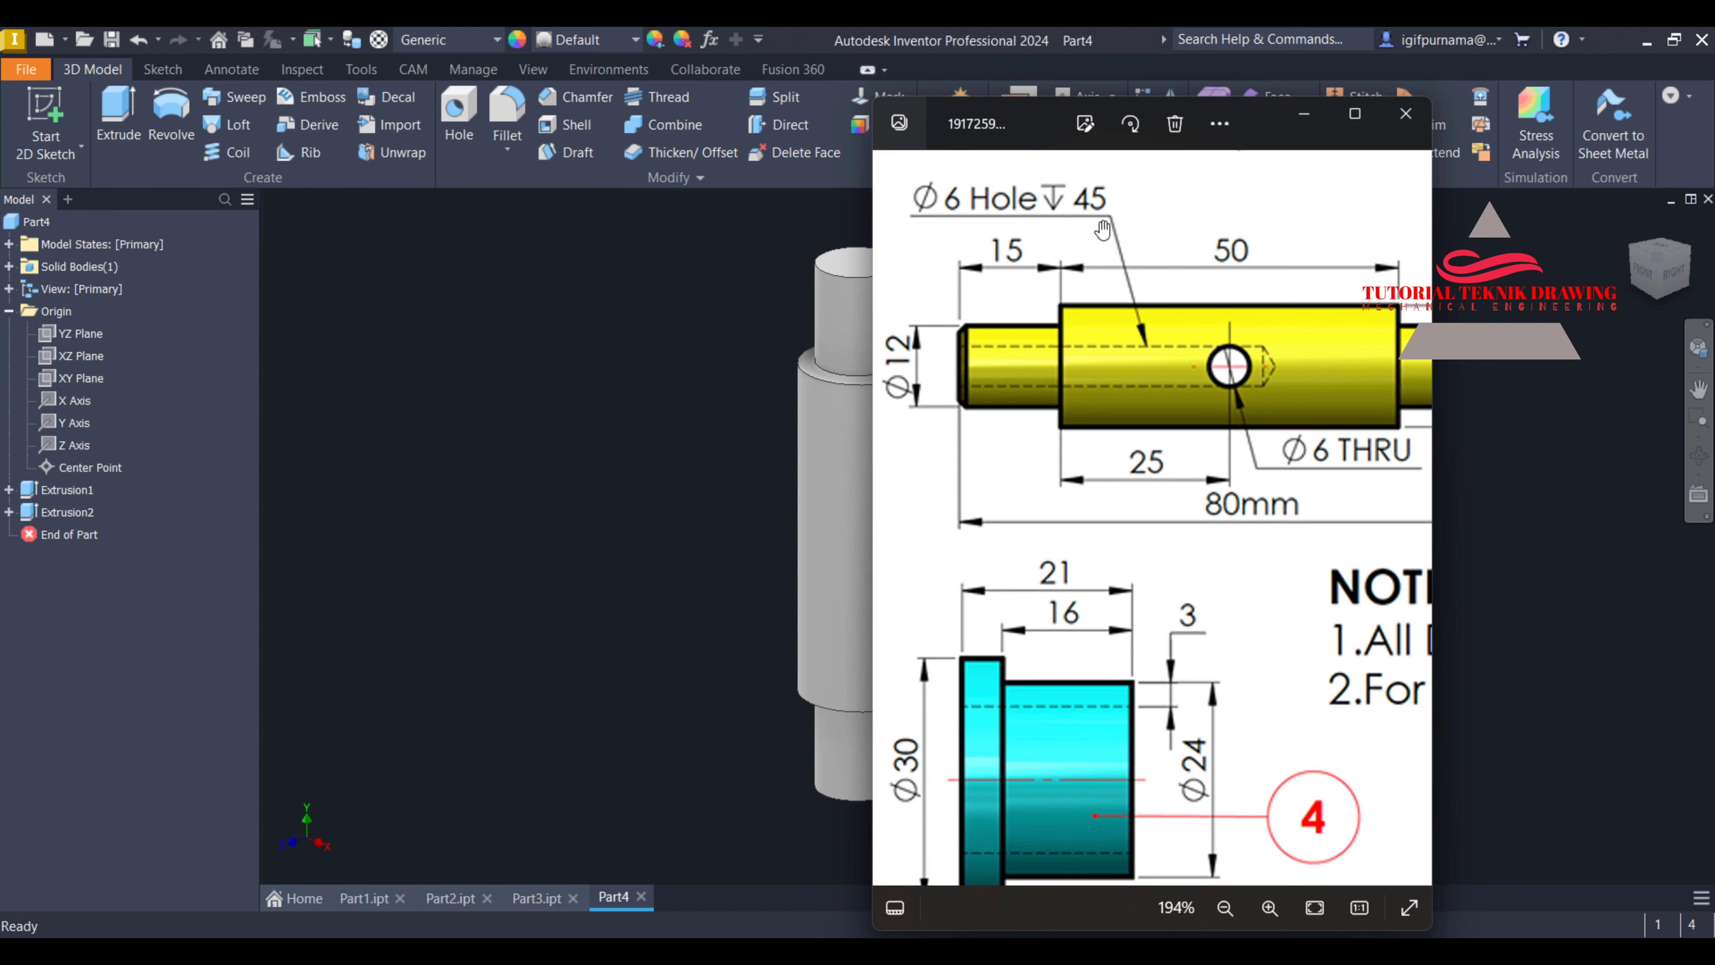
pyautogui.click(610, 366)
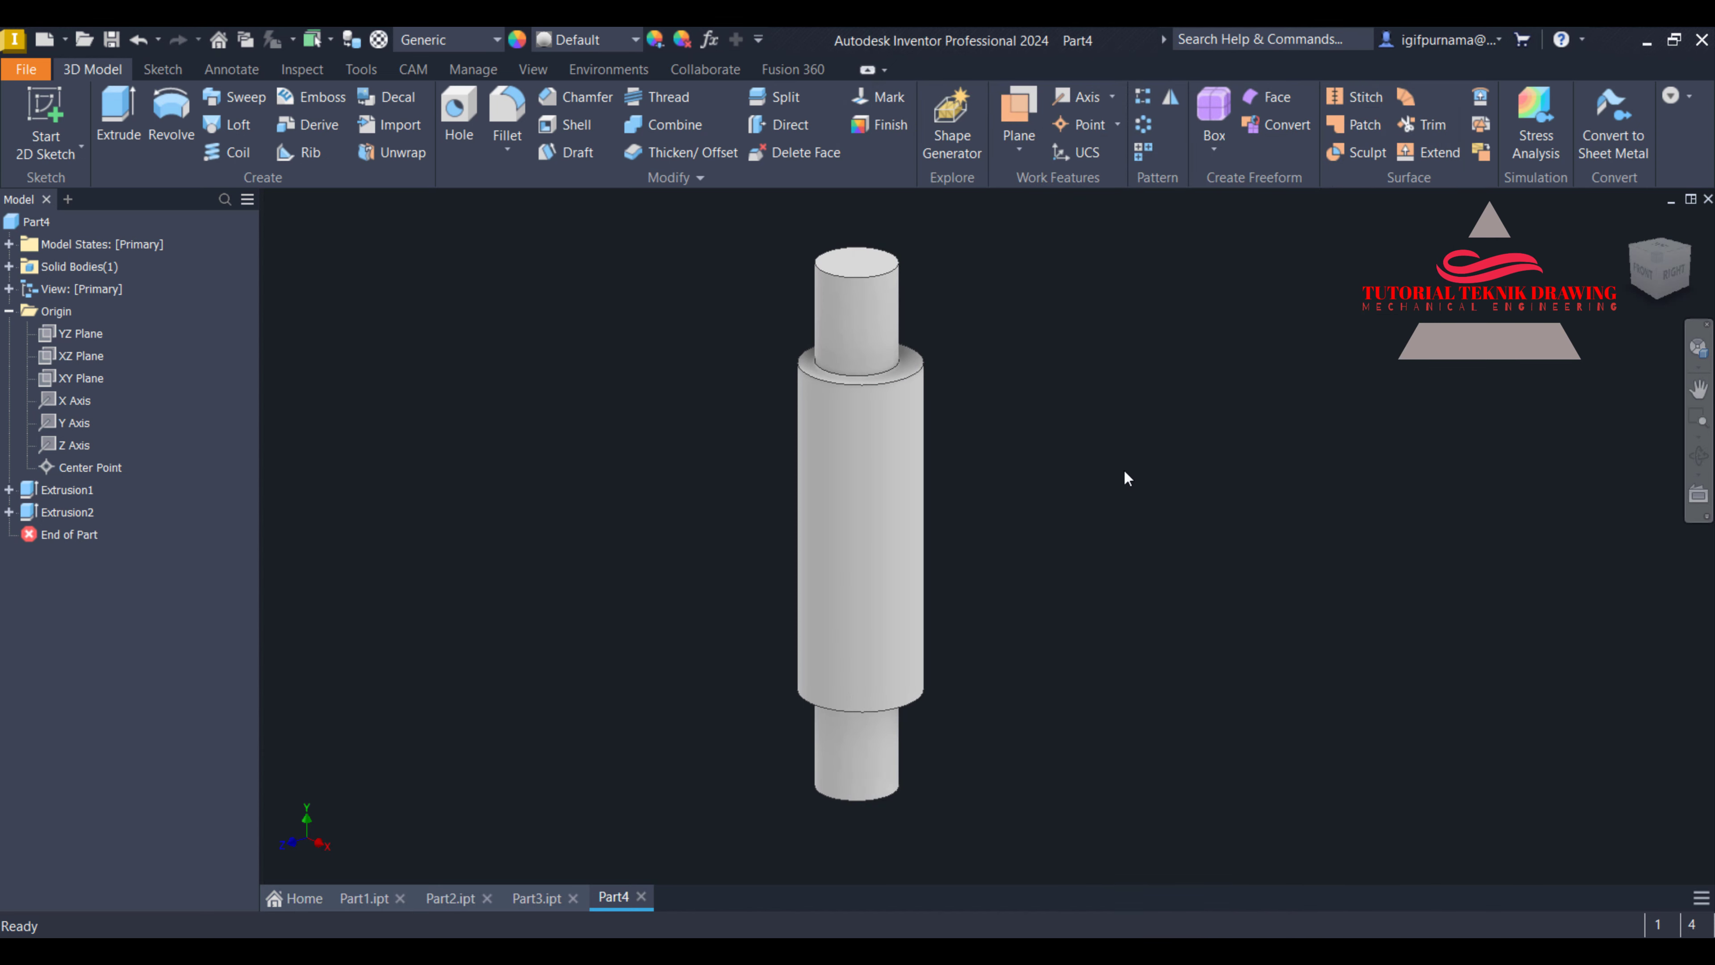
# Sketch a 6 mm diameter circle at the centre of the shaft's bottom end face
pyautogui.click(1699, 454)
pyautogui.moveTo(1103, 574); pyautogui.dragTo(982, 377)
pyautogui.rightClick(982, 376)
pyautogui.click(1053, 377)
pyautogui.click(827, 683)
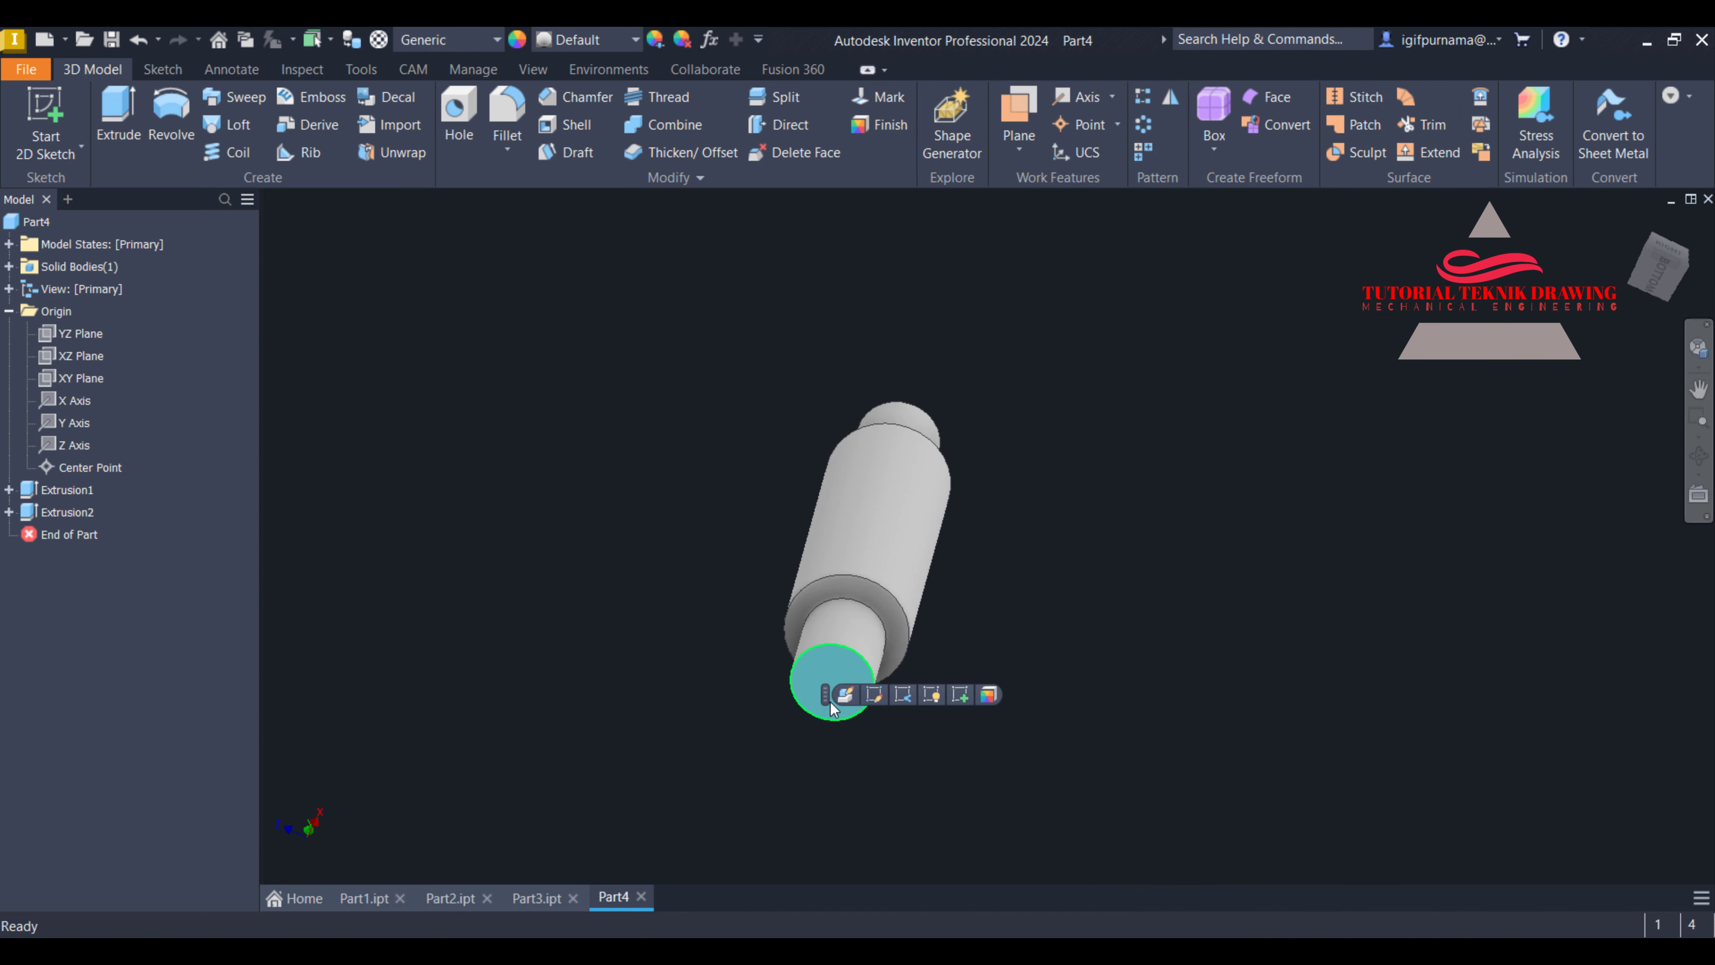
pyautogui.click(959, 694)
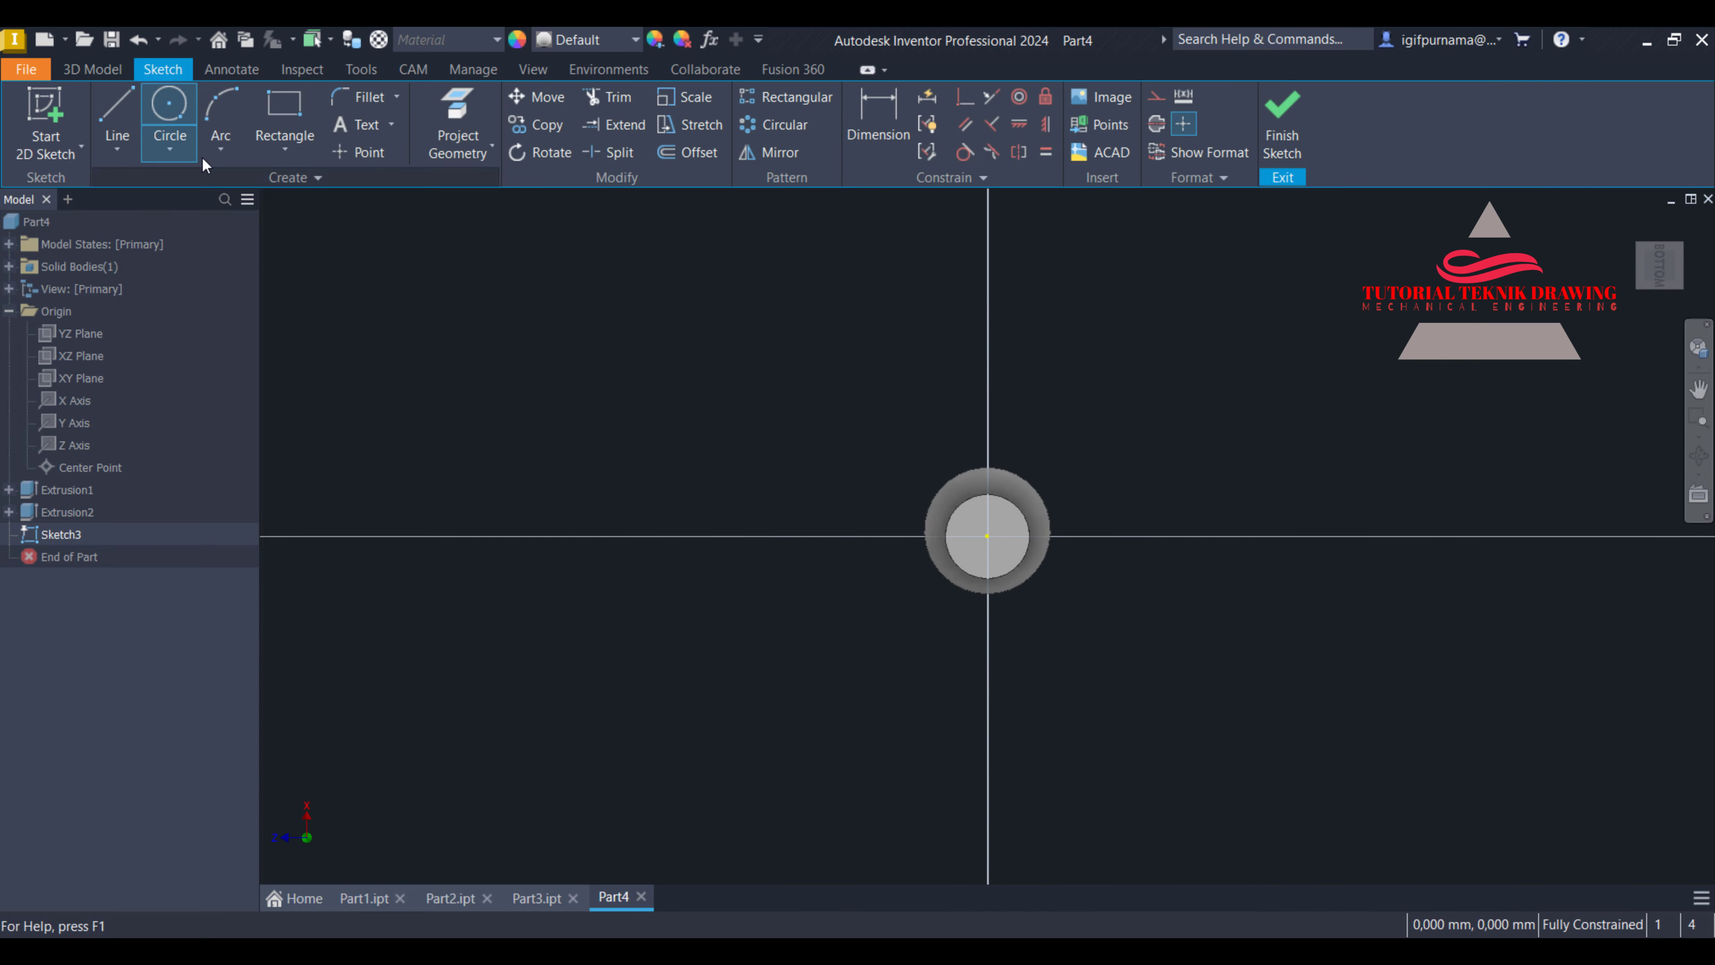
pyautogui.click(172, 122)
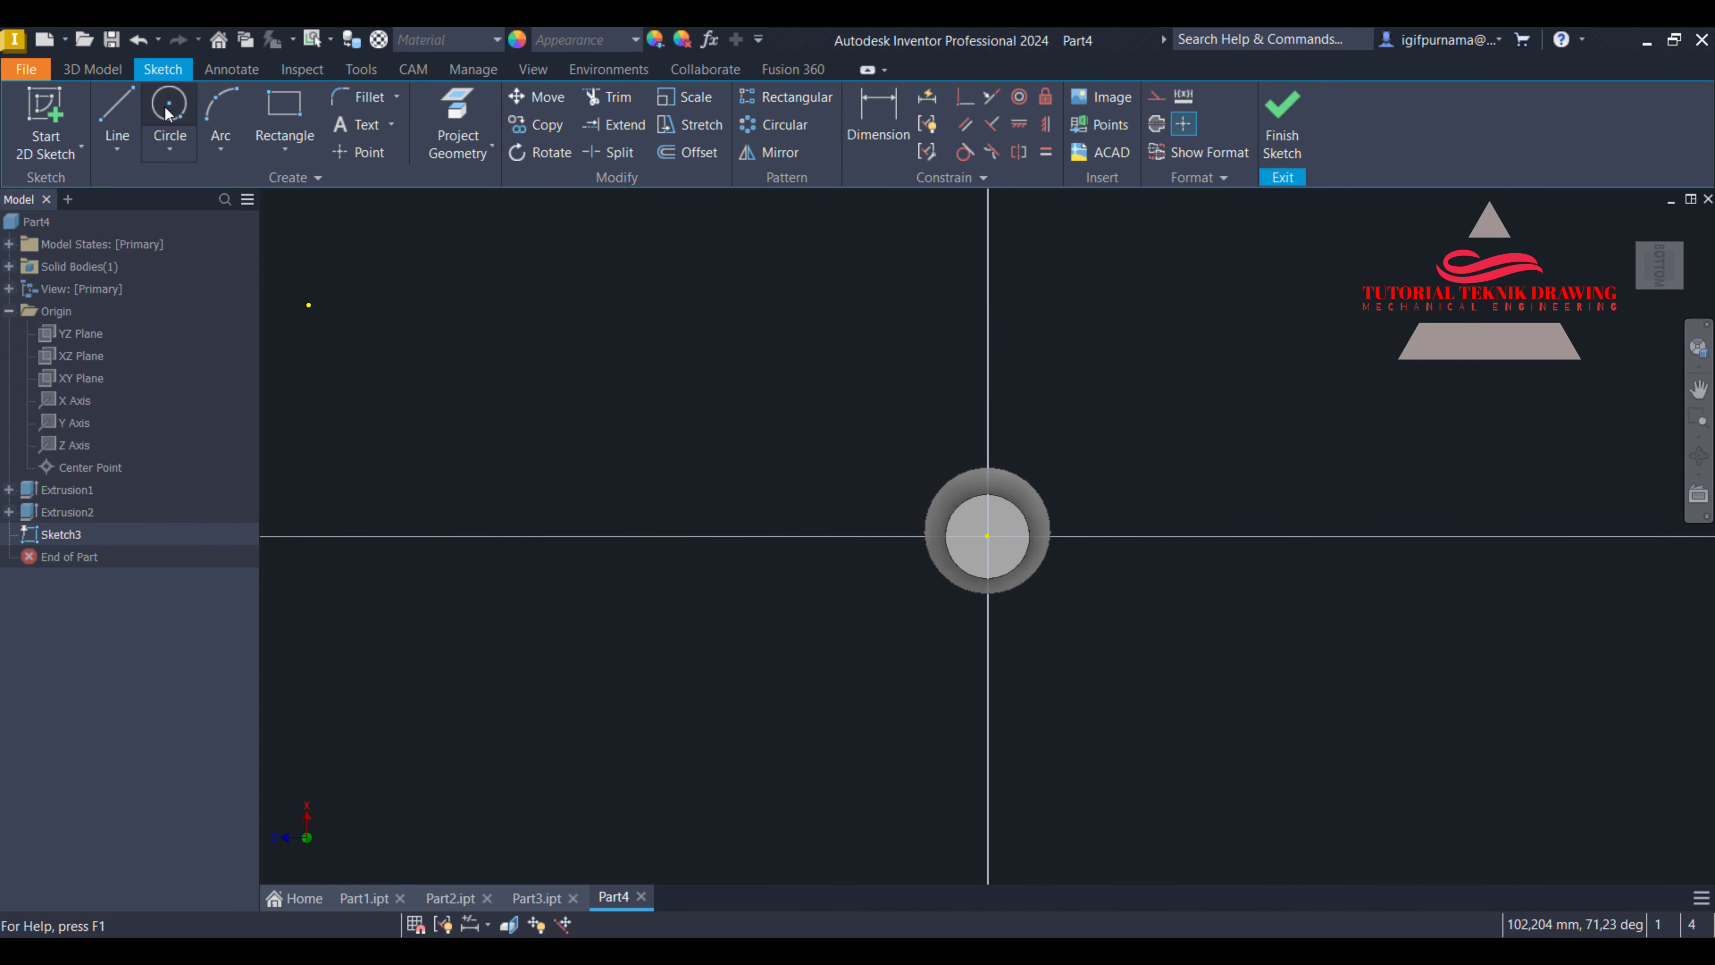
pyautogui.scroll(5, 1059, 563)
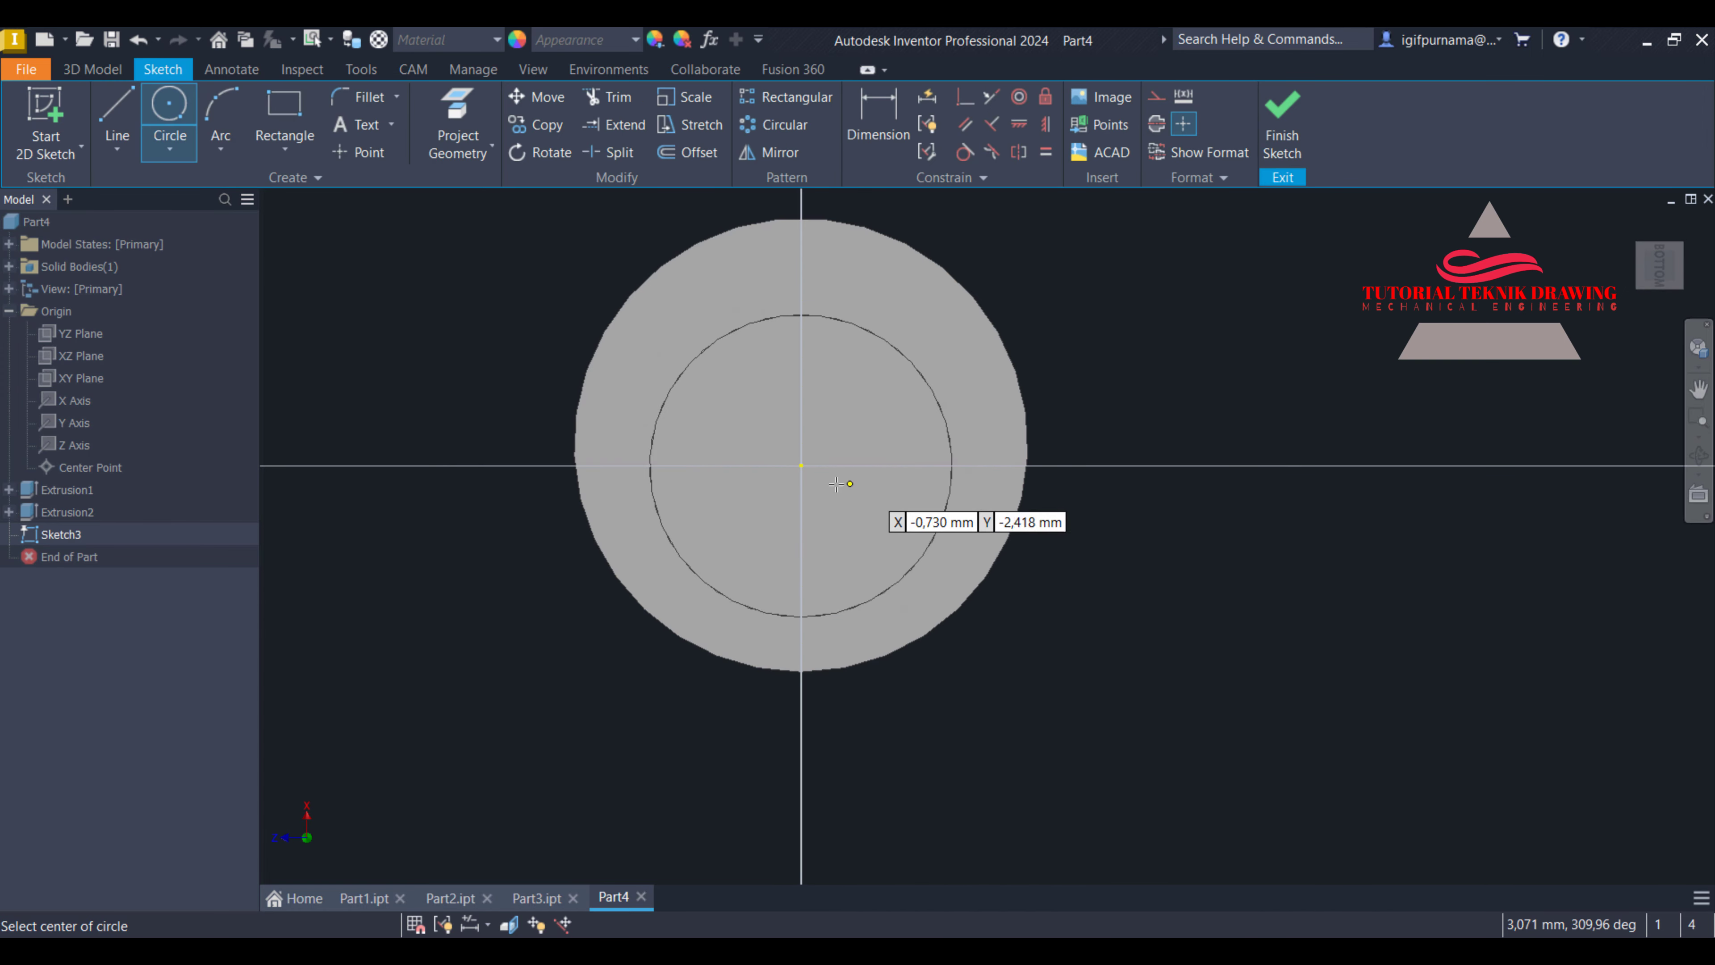
pyautogui.click(803, 462)
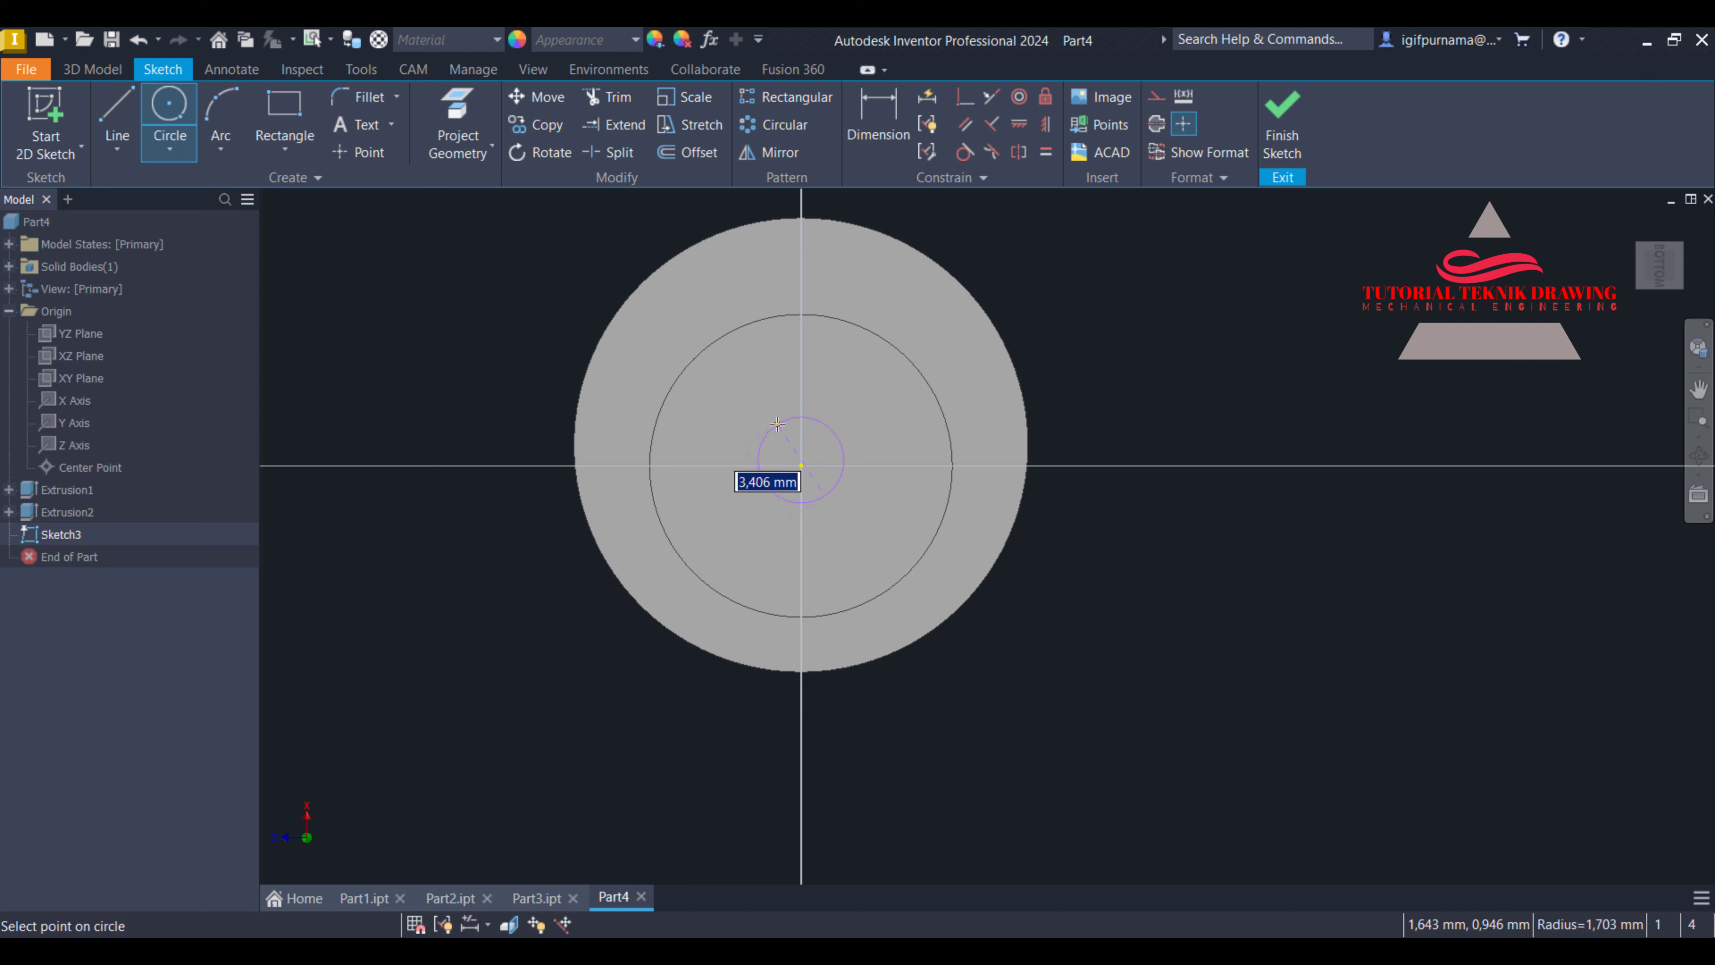
pyautogui.write('6')
pyautogui.press('Return')
pyautogui.rightClick(1106, 333)
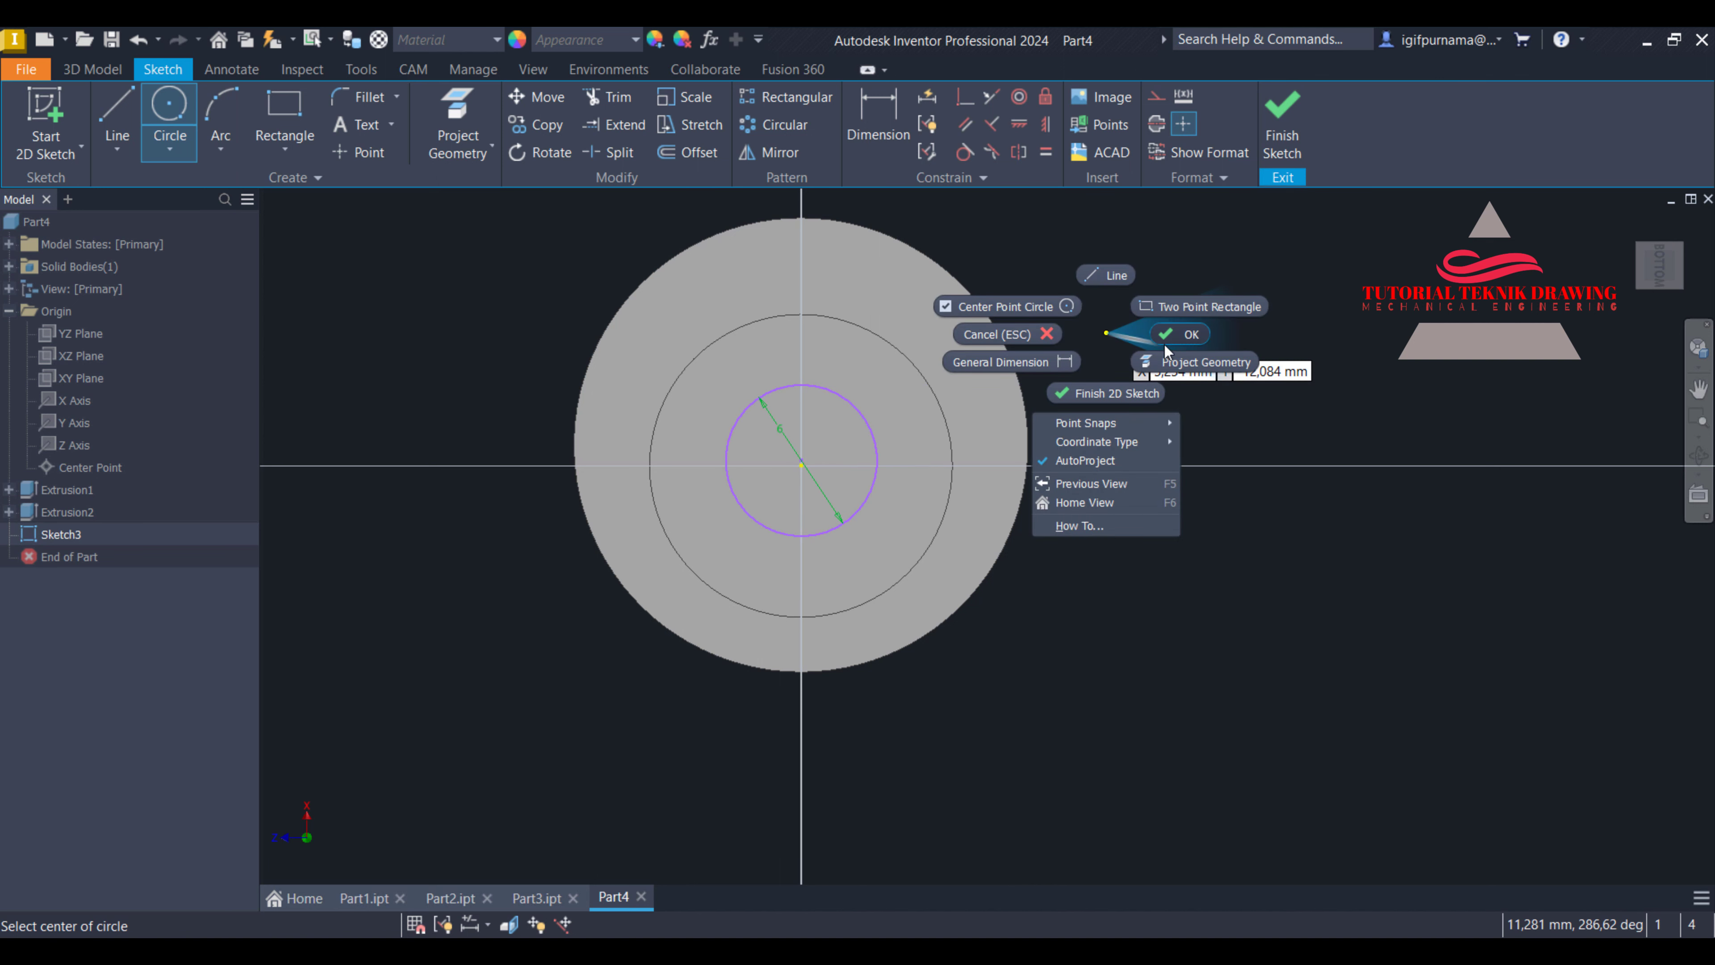
pyautogui.click(1175, 335)
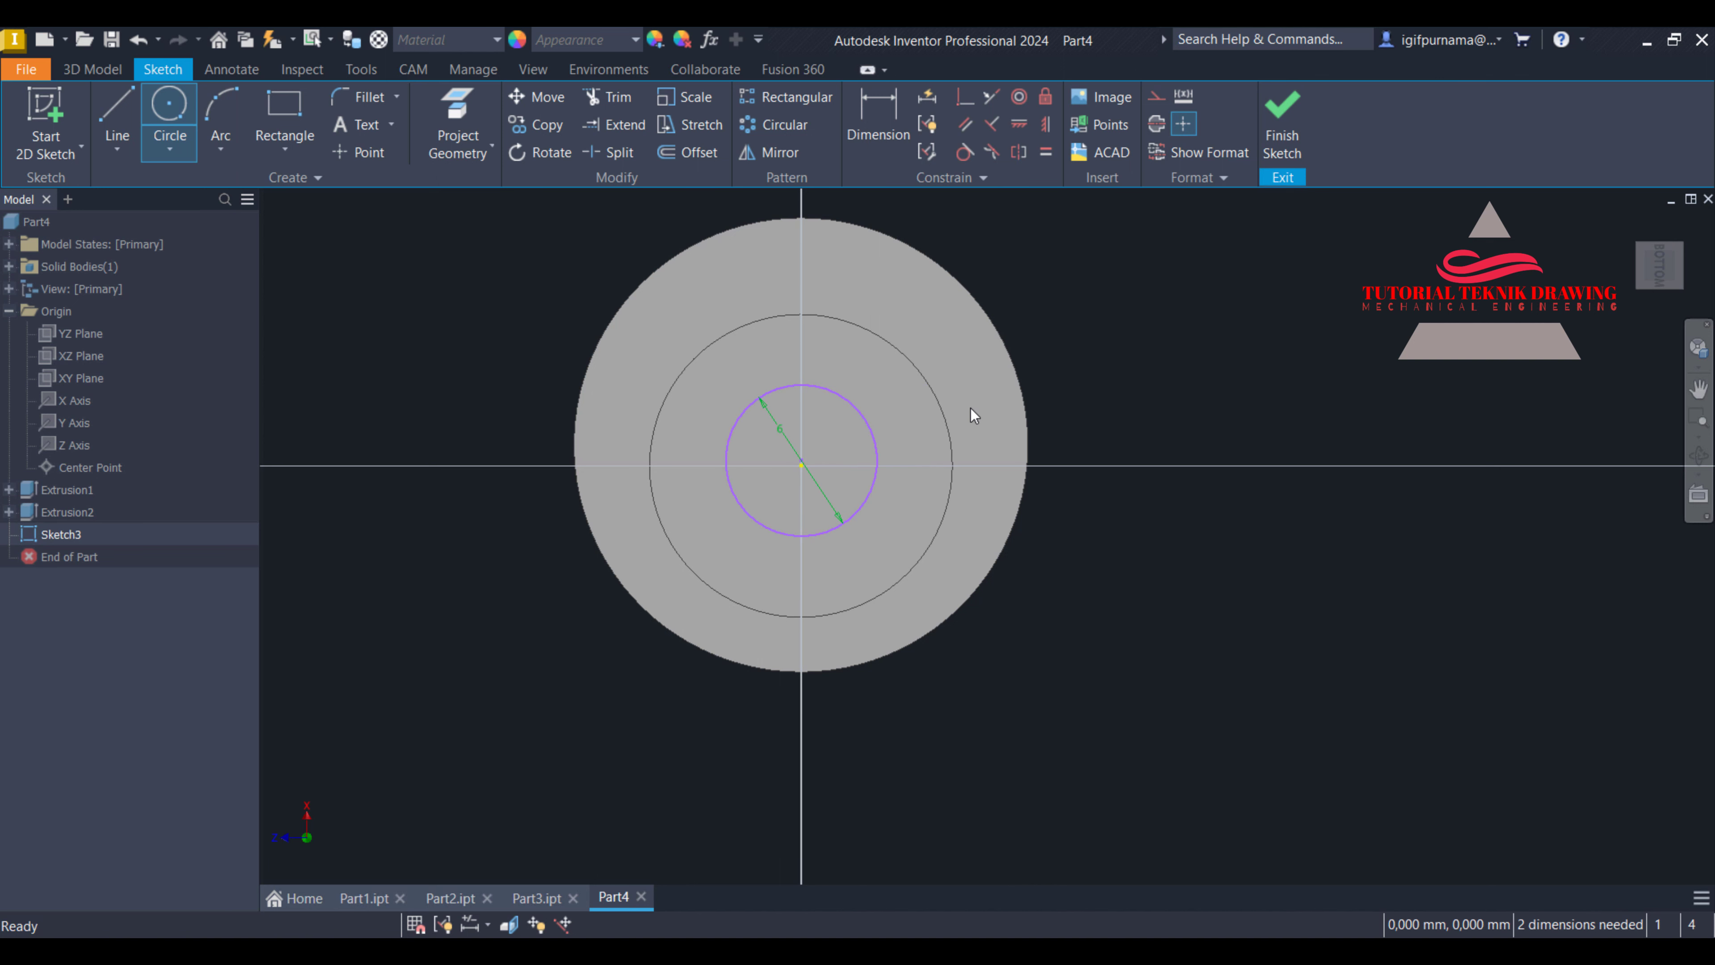
# Make the 6 mm circle's centre coincident with the sketch origin and finish the sketch
pyautogui.click(876, 430)
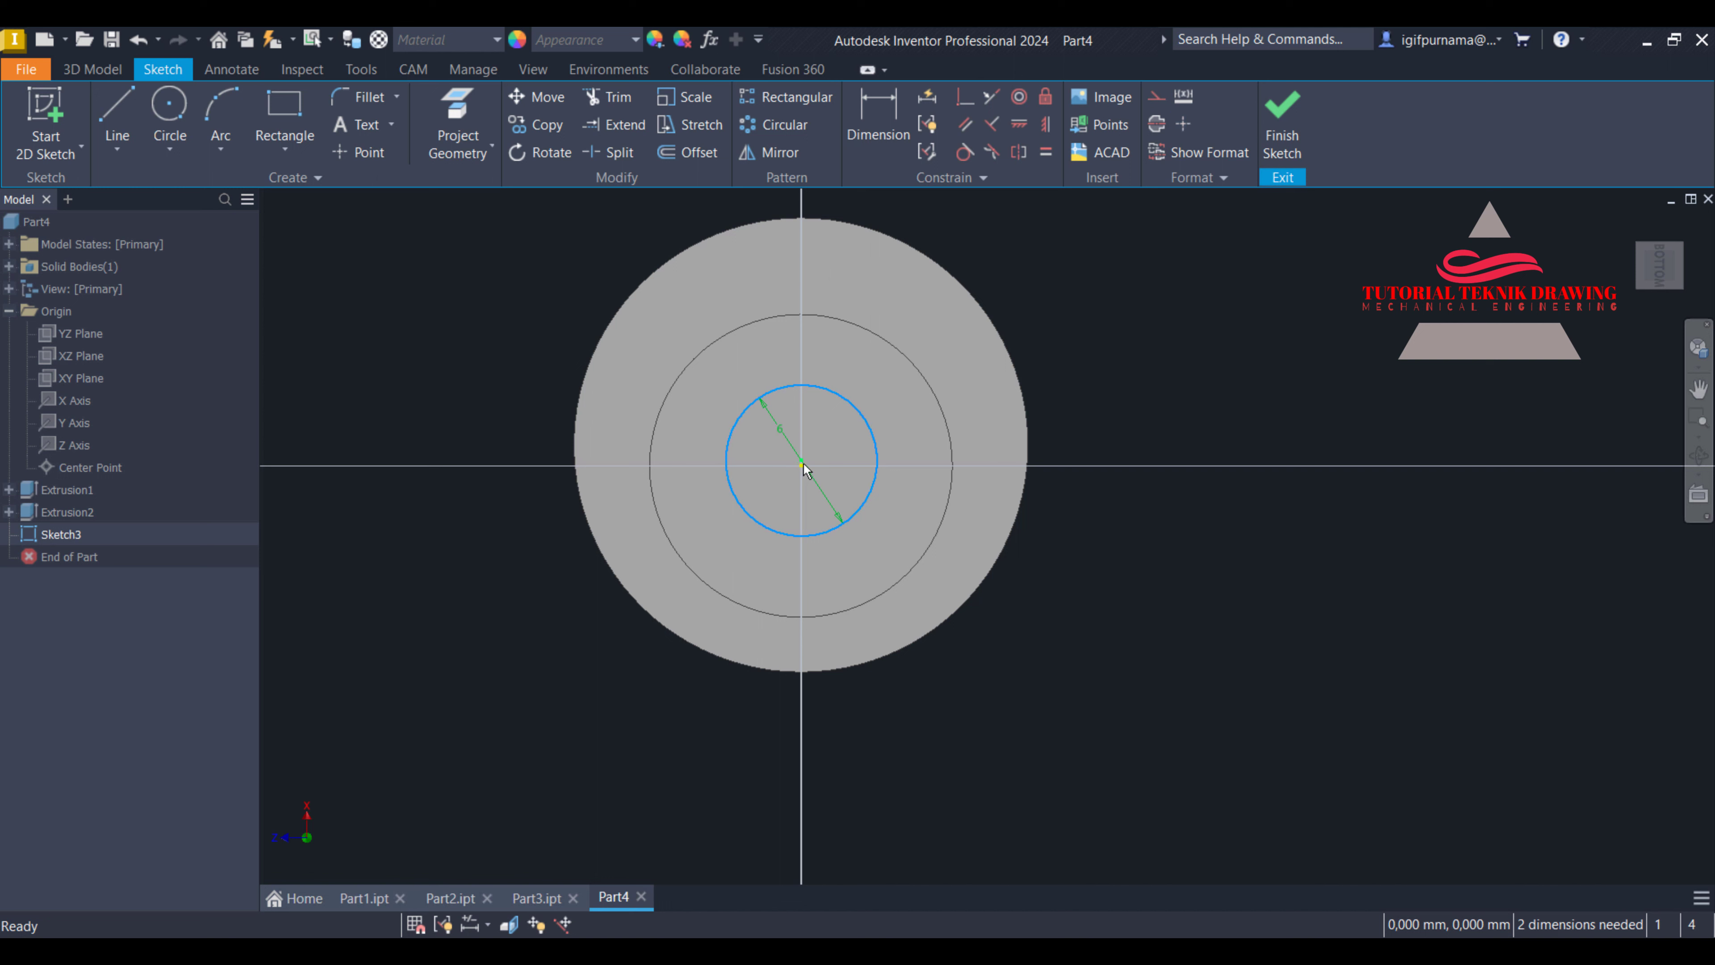
pyautogui.press('Escape')
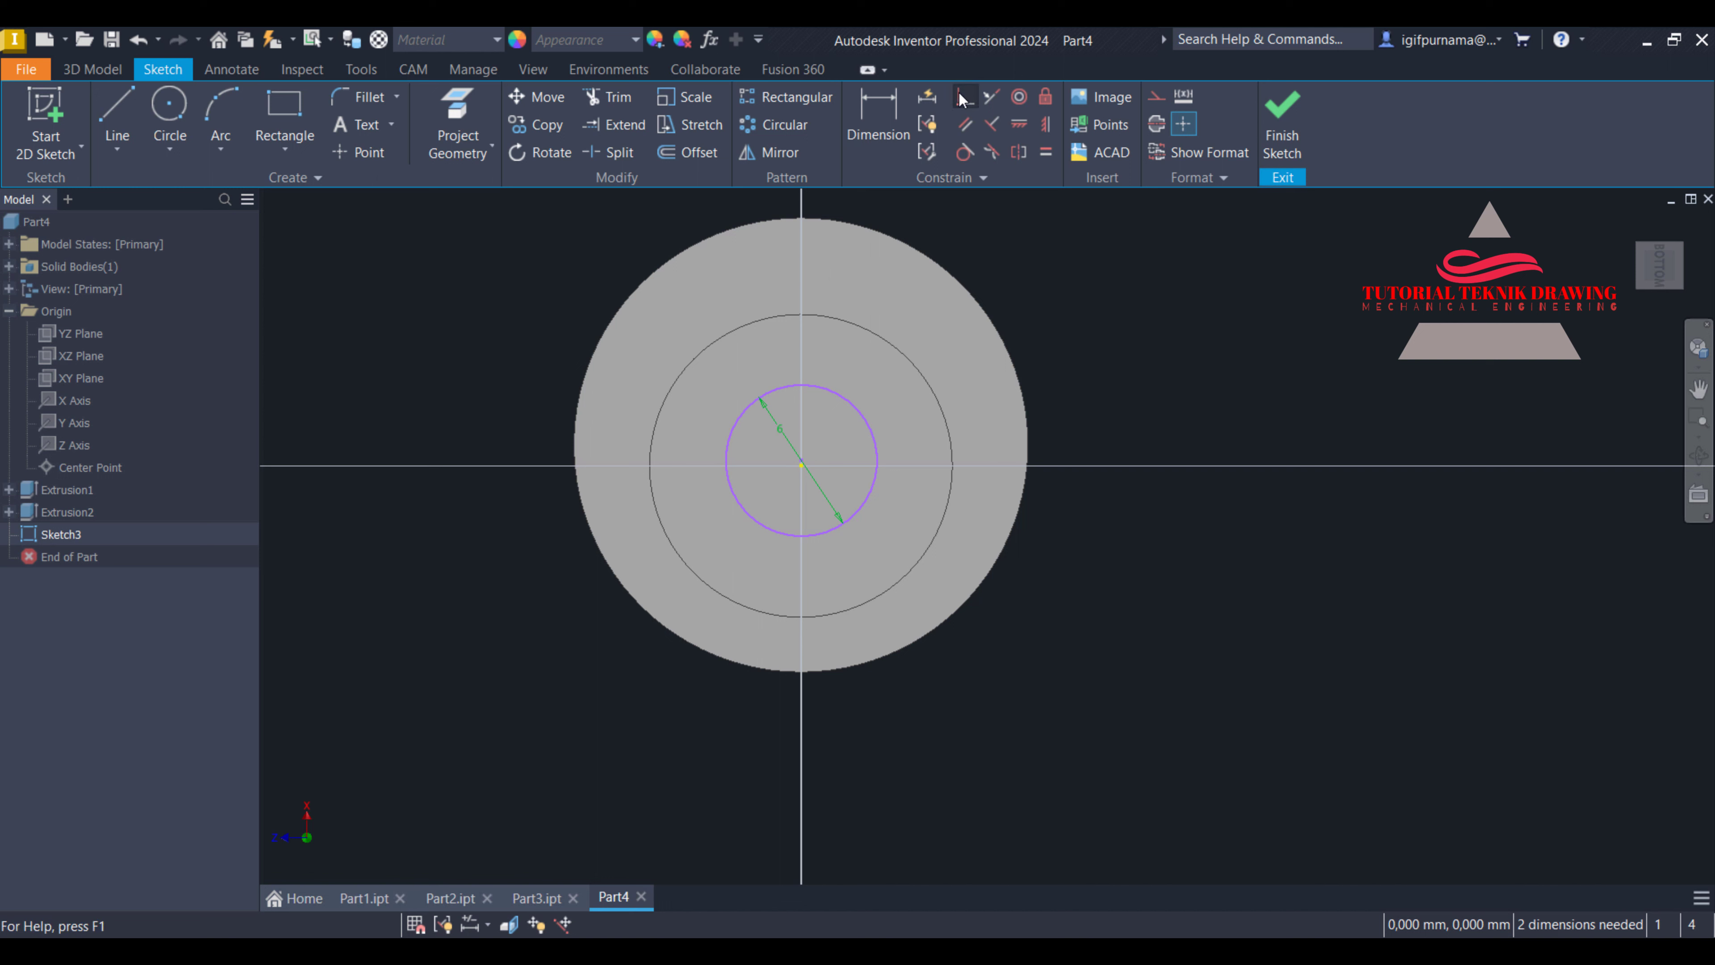
pyautogui.click(965, 96)
pyautogui.click(798, 465)
pyautogui.click(801, 468)
pyautogui.click(1281, 125)
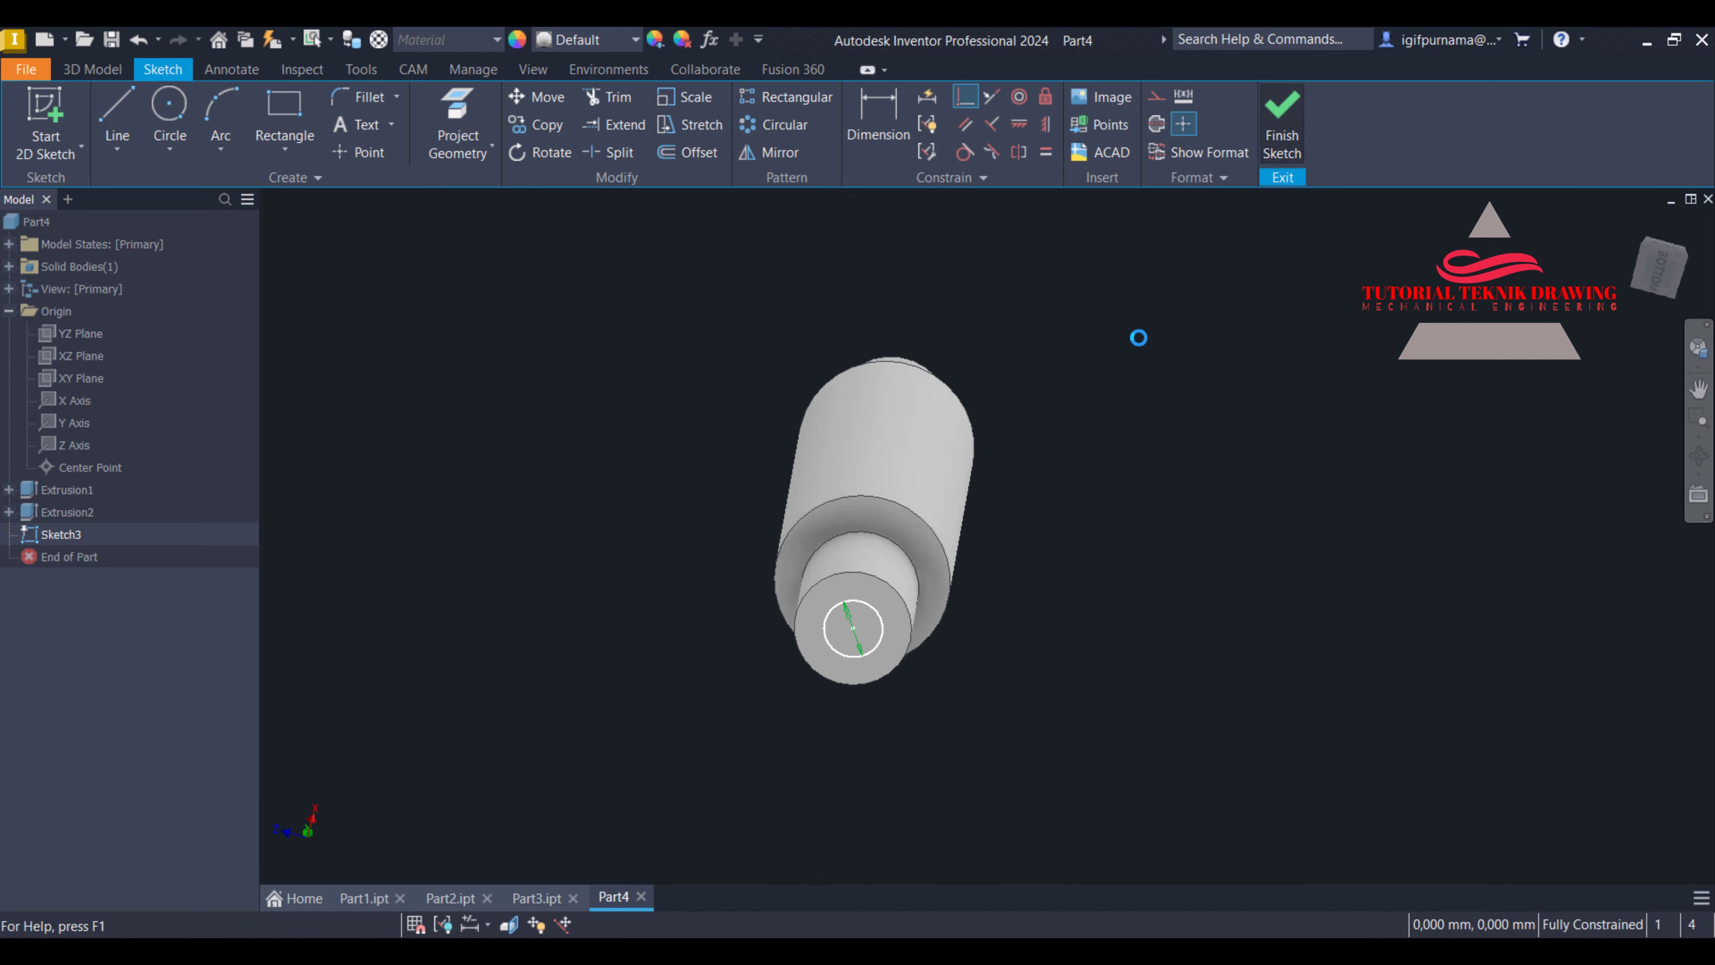
# Cut the 6 mm circle 45 mm deep into the shaft to form the axial blind hole
pyautogui.click(120, 131)
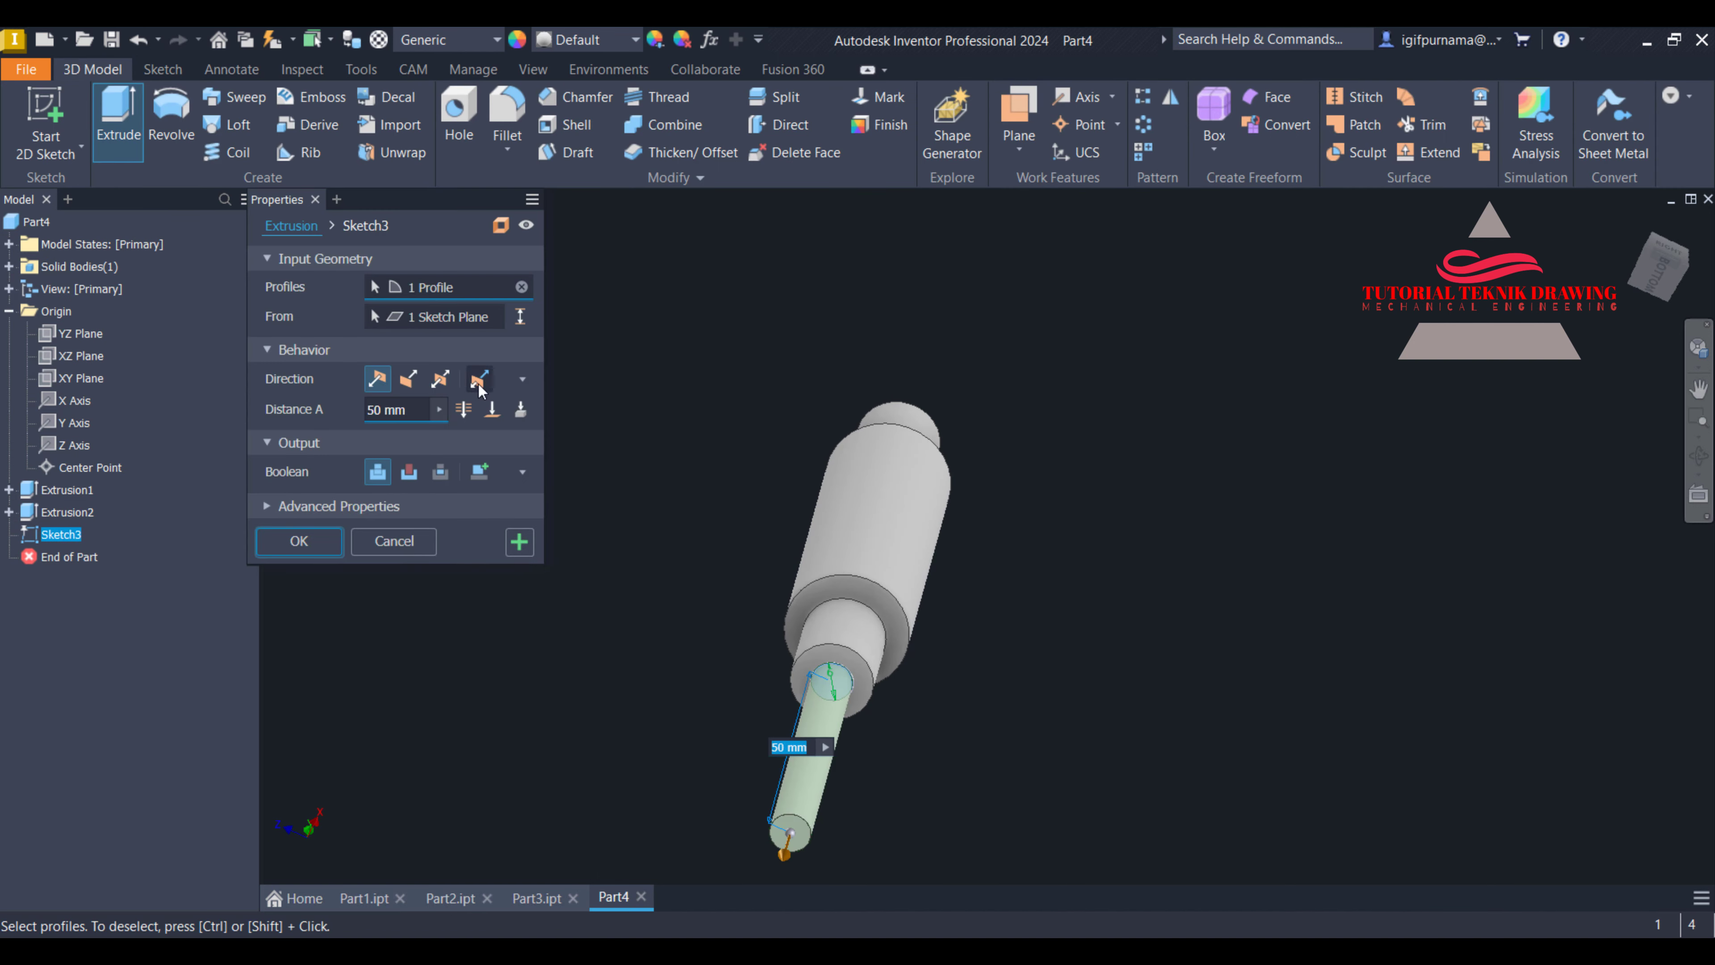
pyautogui.click(416, 475)
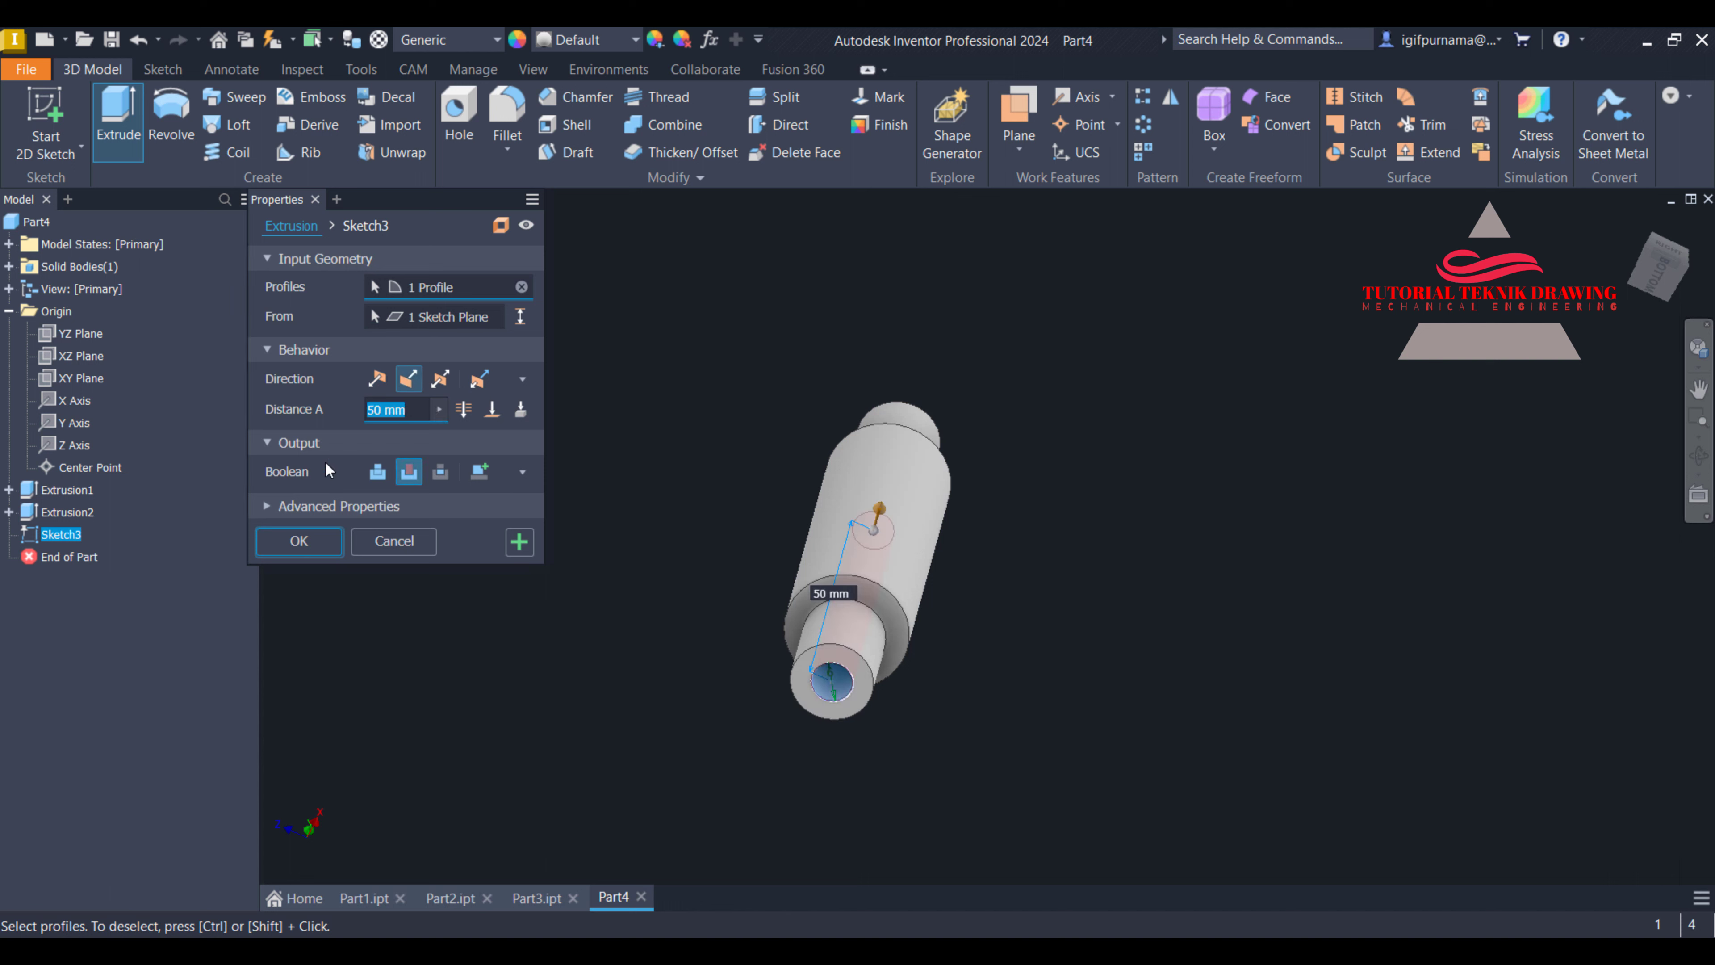
pyautogui.click(407, 413)
pyautogui.write('45')
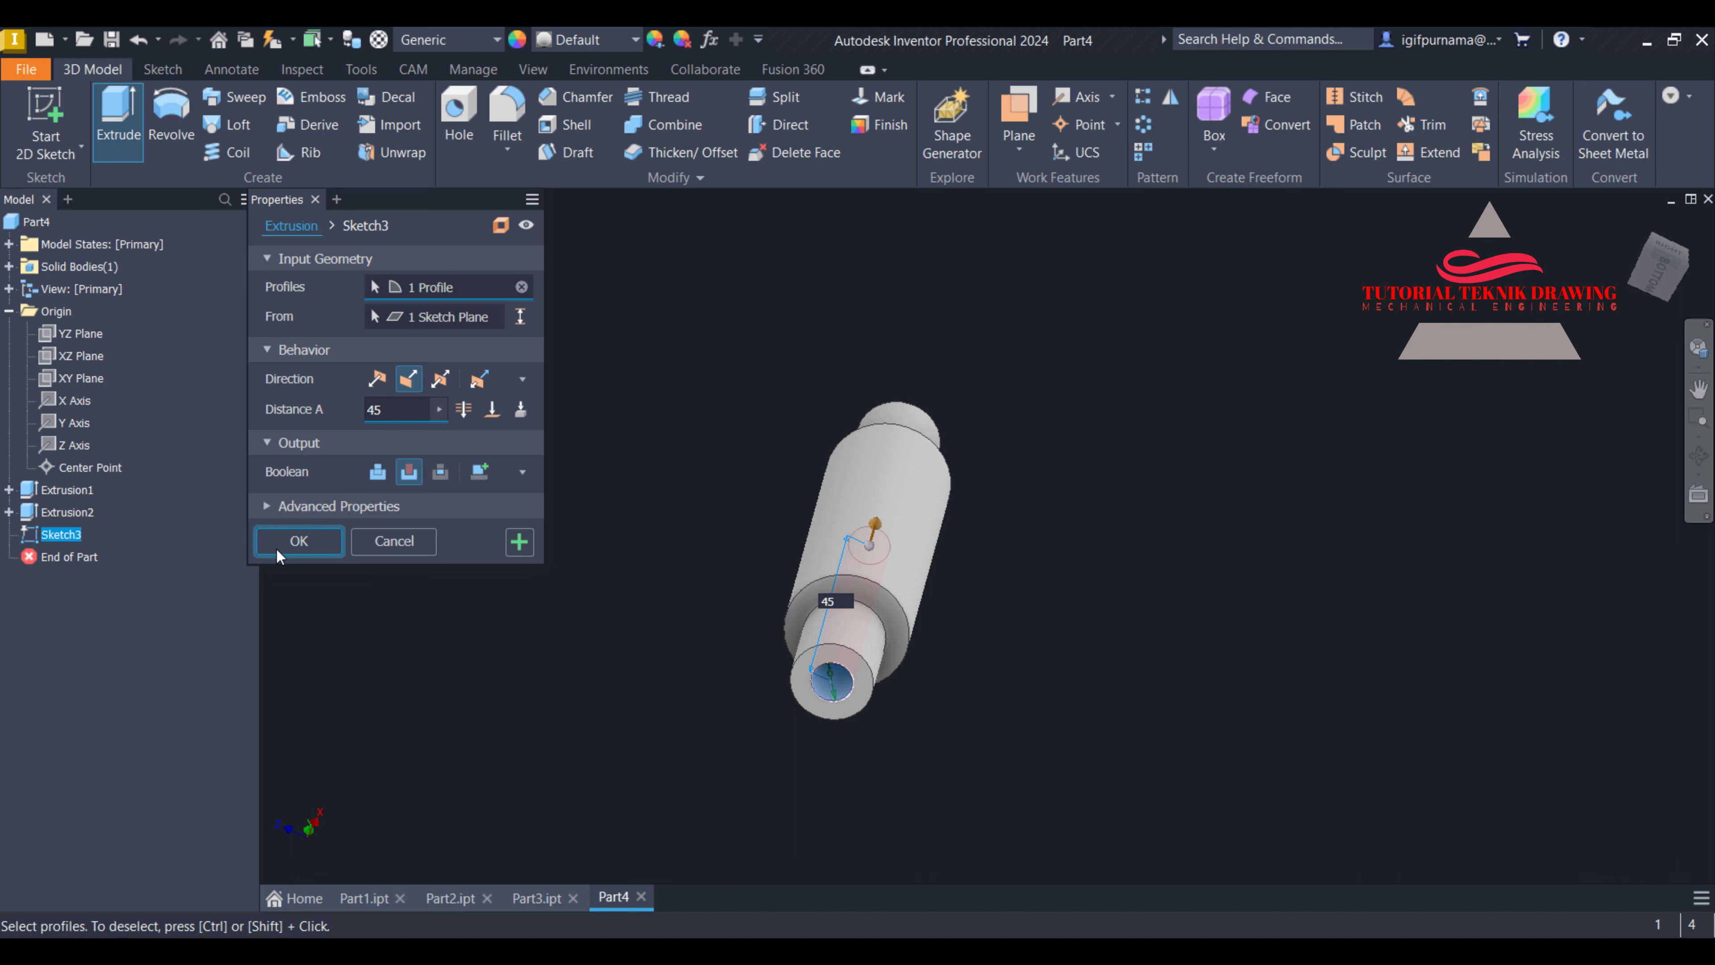
pyautogui.click(299, 540)
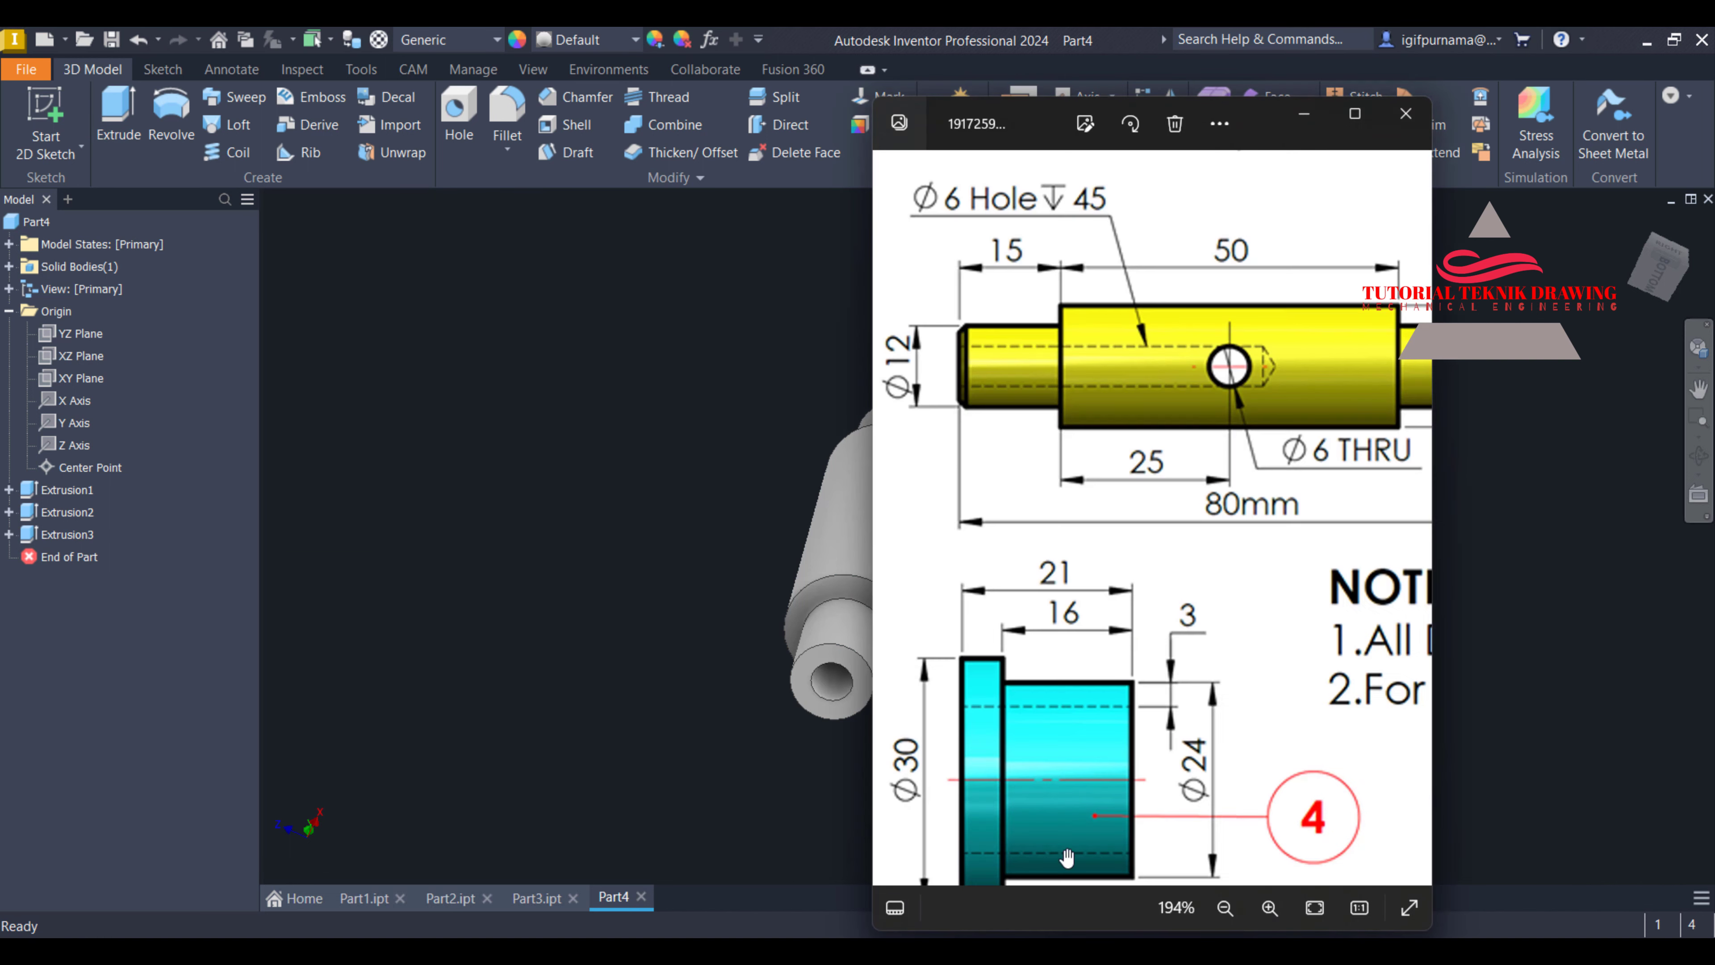
# Following the reference drawing, sketch a 6 mm diameter circle centred on the origin on the YZ plane and finish the sketch
pyautogui.hotkey('alt', 'Tab')
pyautogui.scroll(1, 1239, 458)
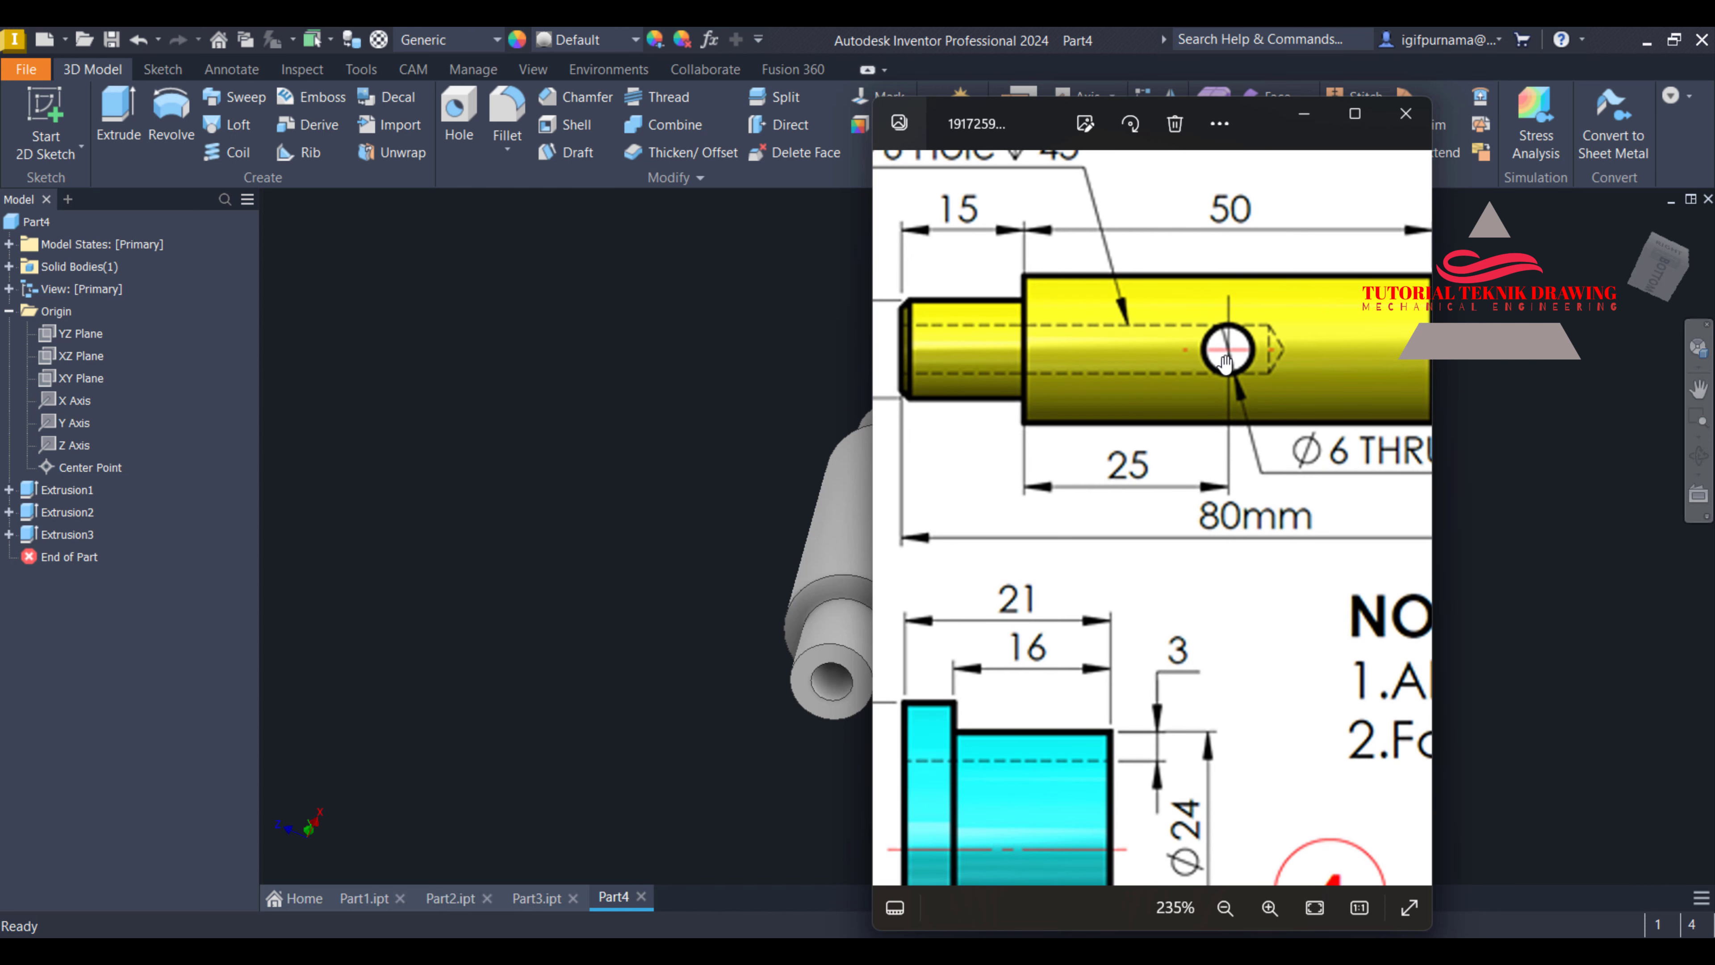
pyautogui.click(636, 337)
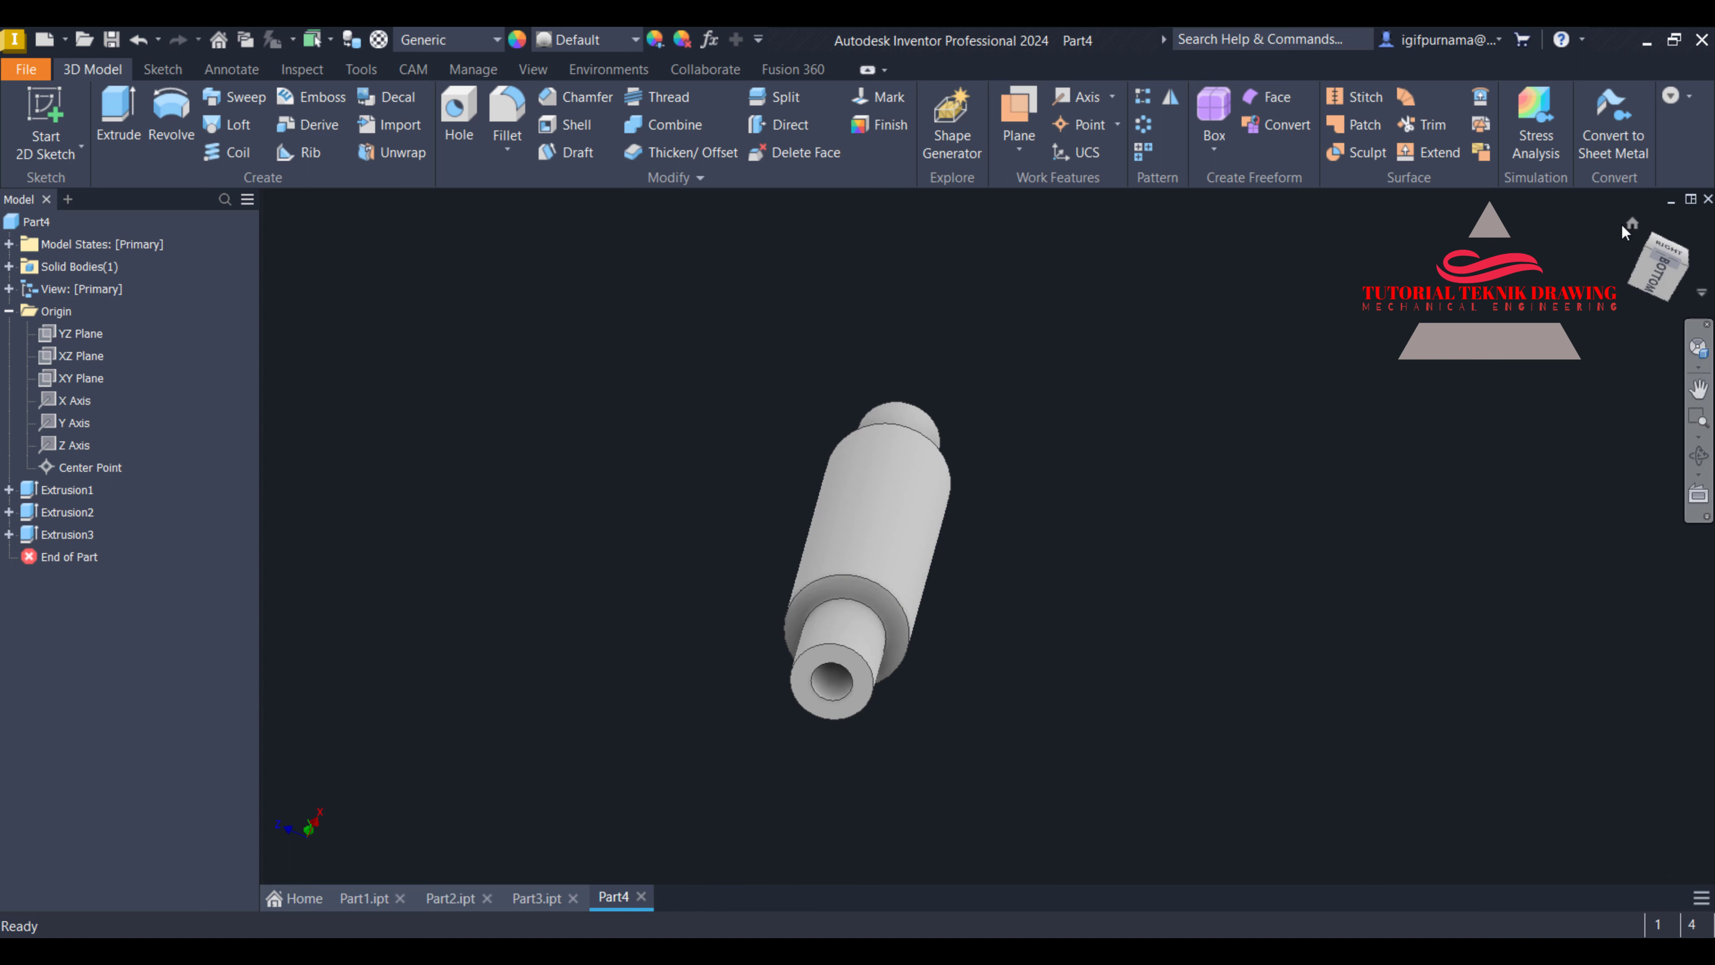
pyautogui.click(1632, 224)
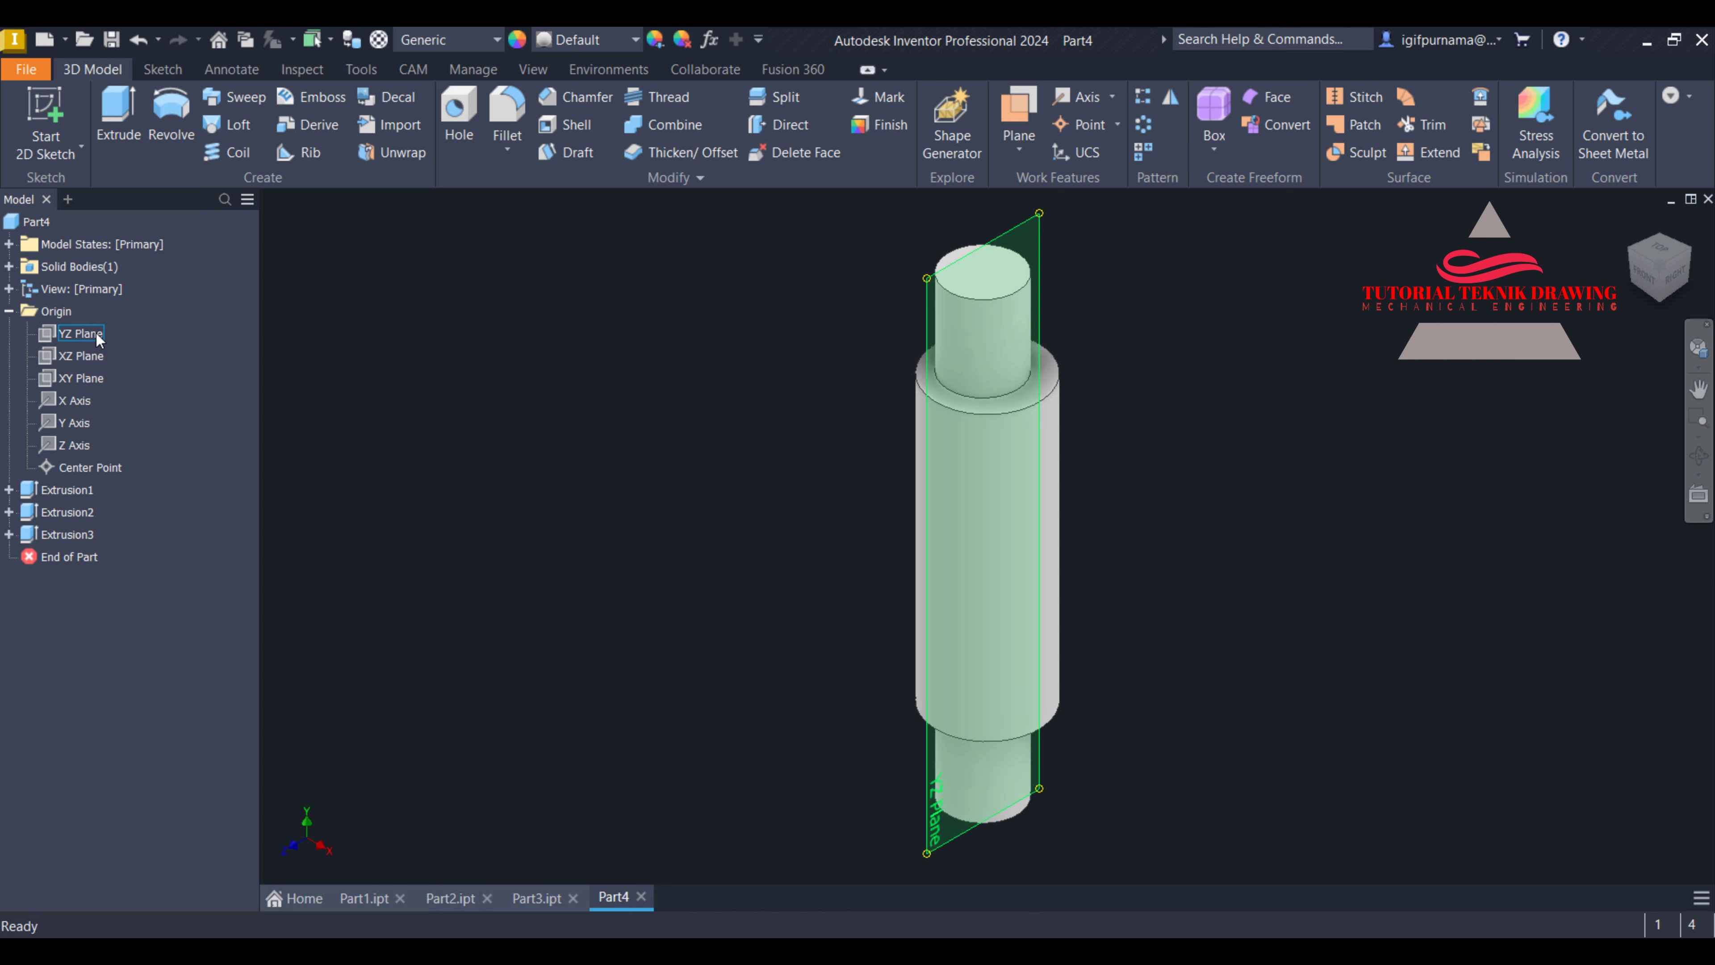
pyautogui.click(79, 334)
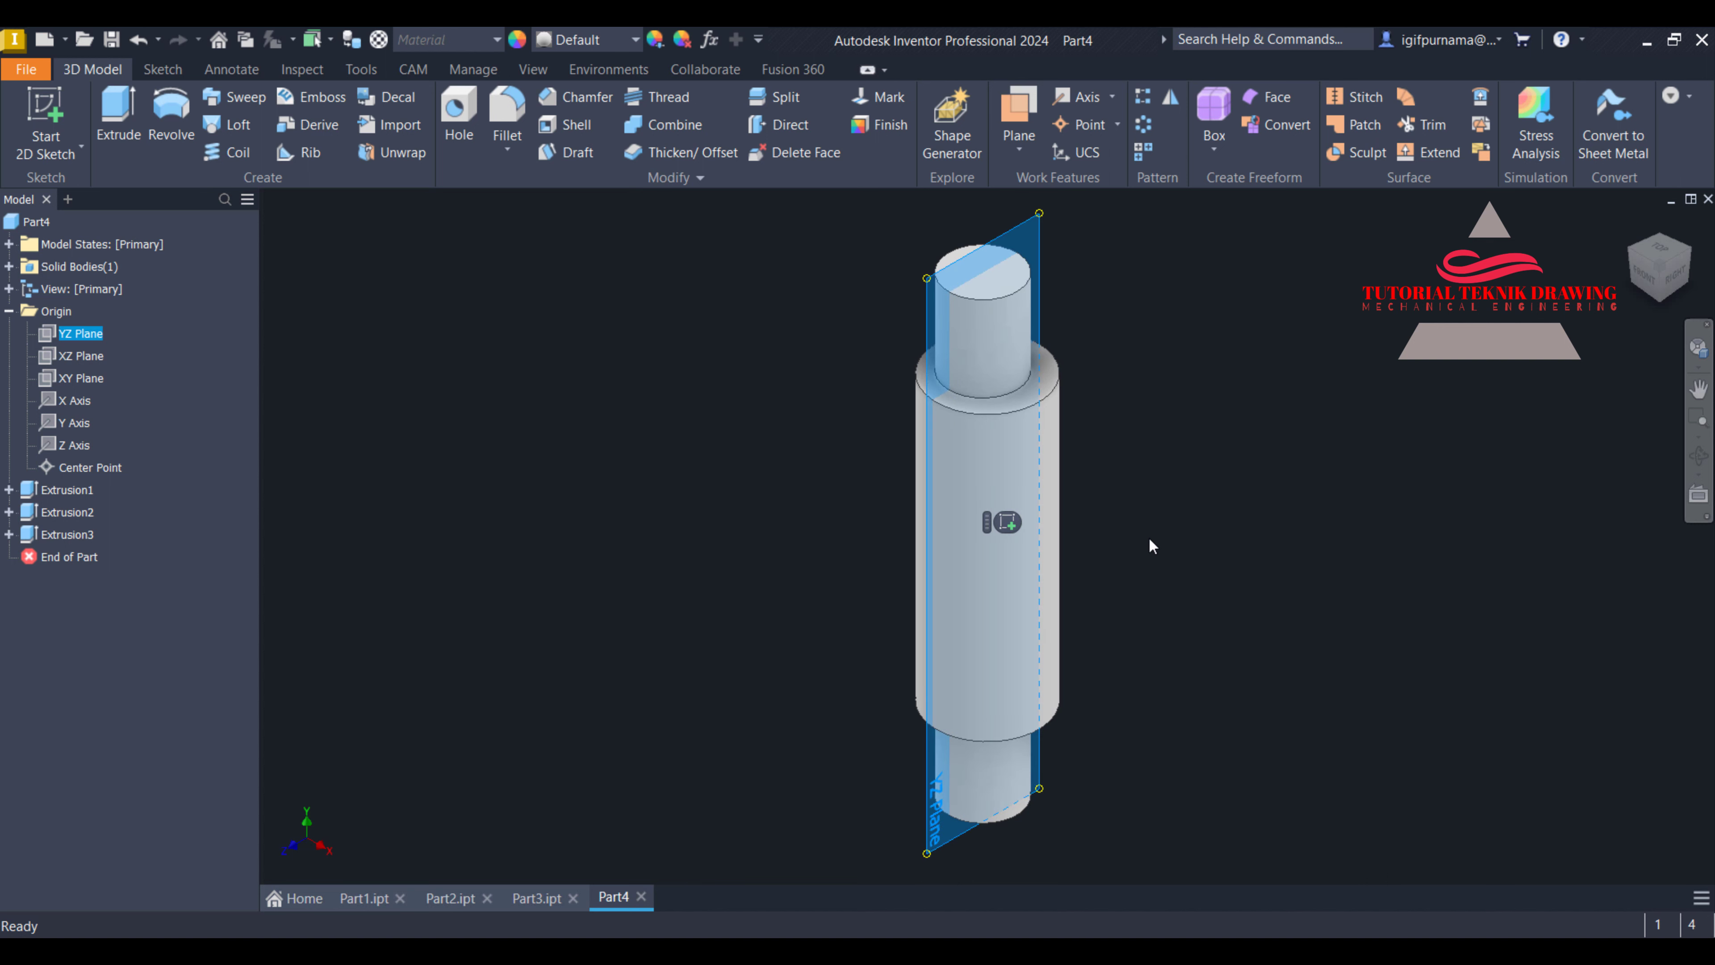
pyautogui.click(1006, 522)
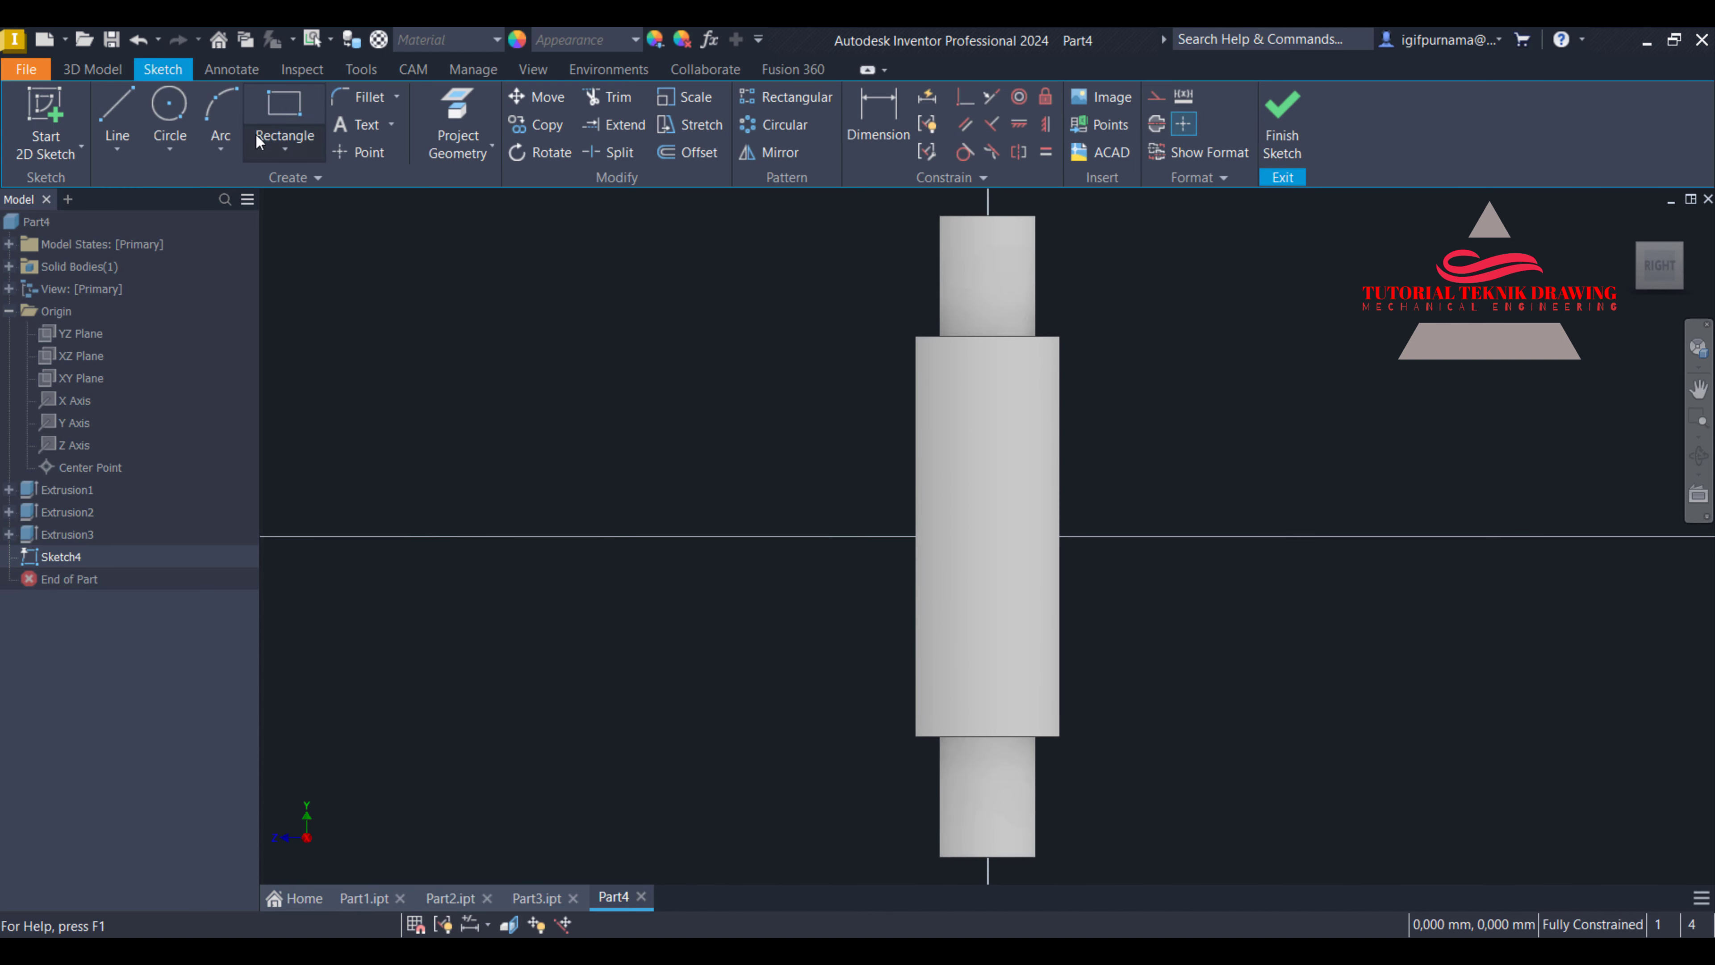
pyautogui.click(169, 112)
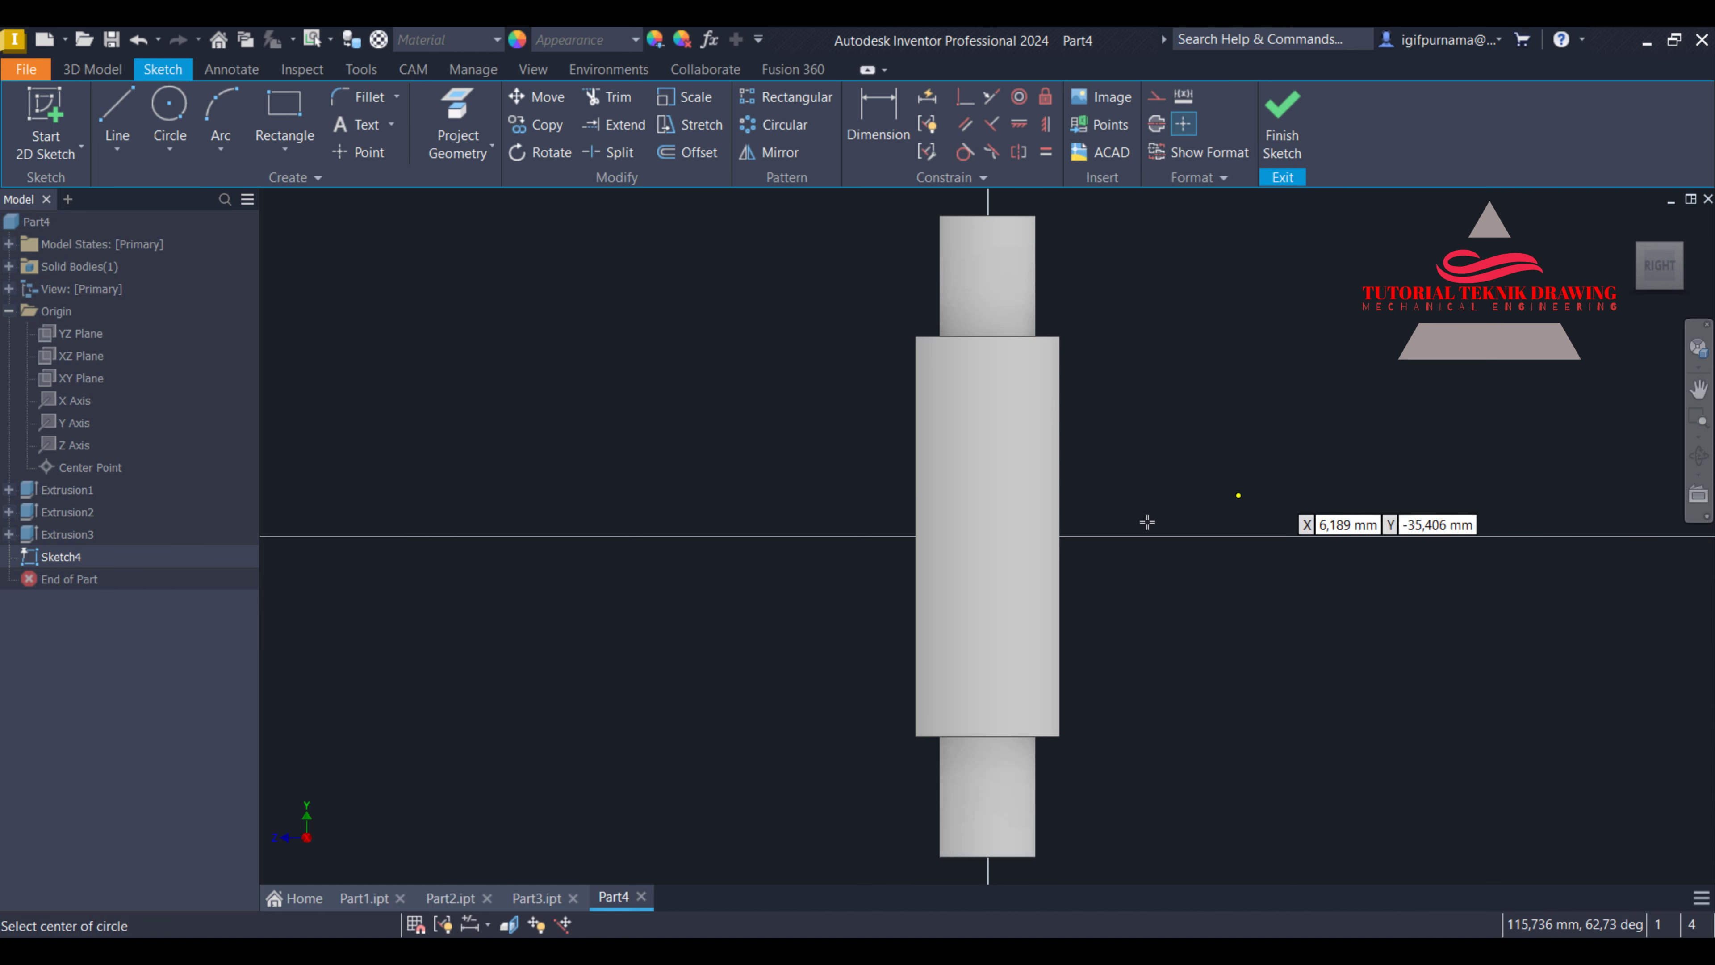
pyautogui.click(988, 536)
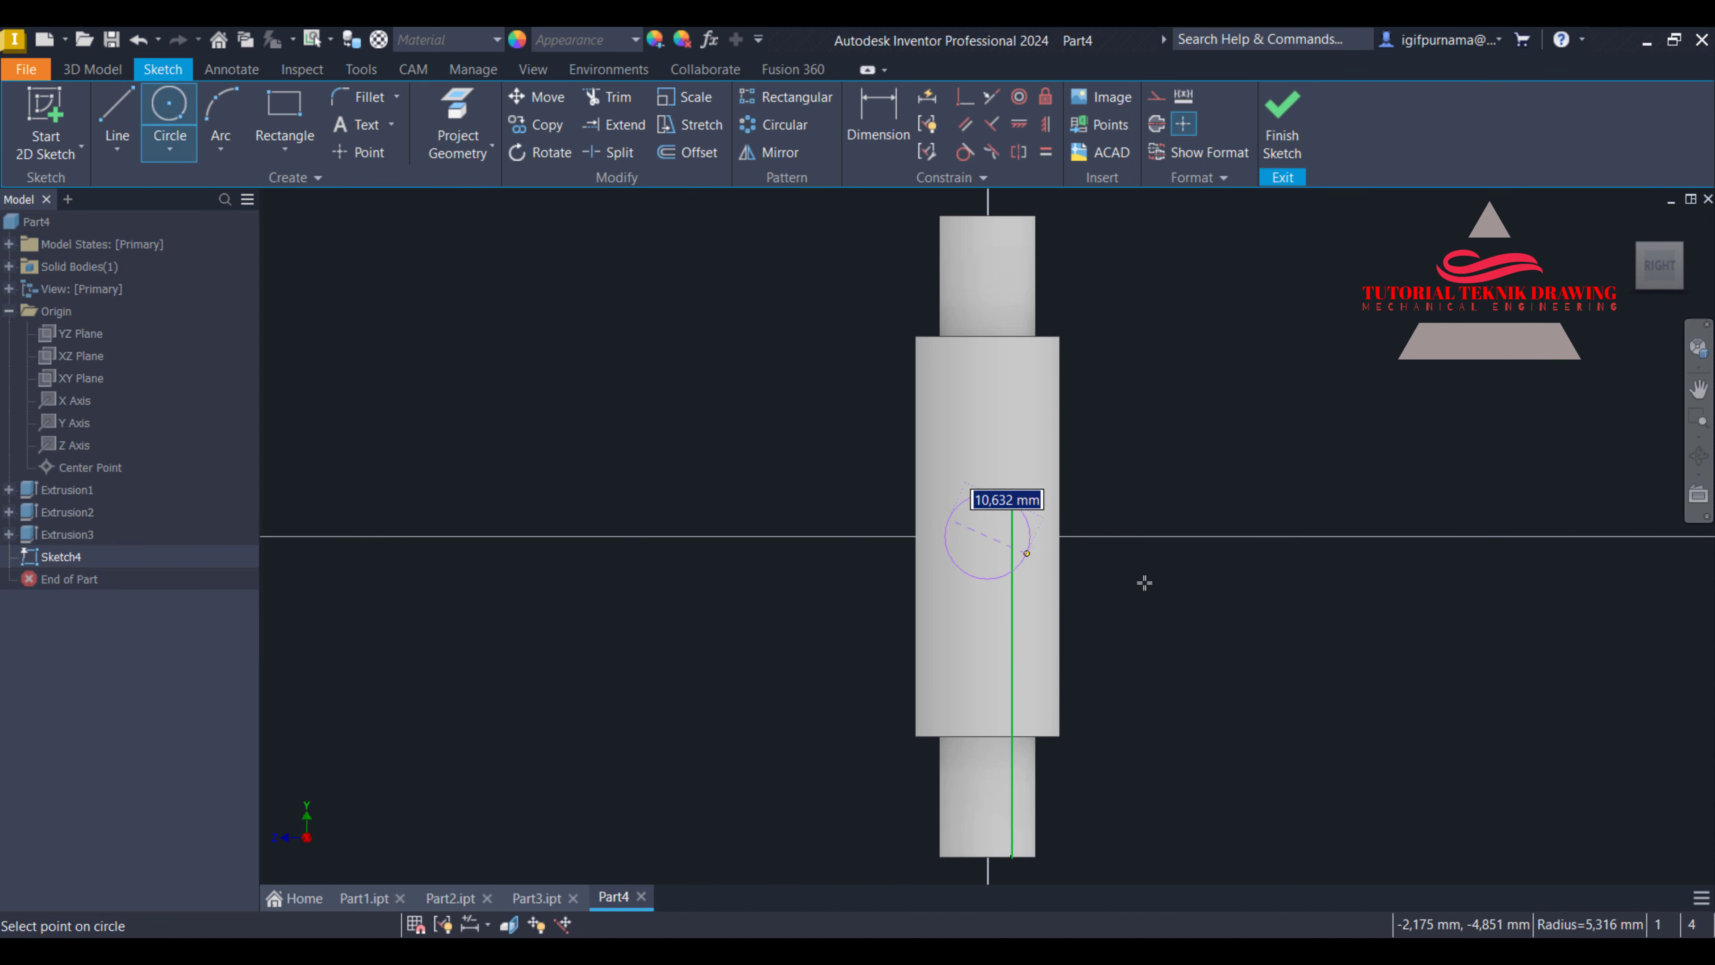
pyautogui.hotkey('alt', 'Tab')
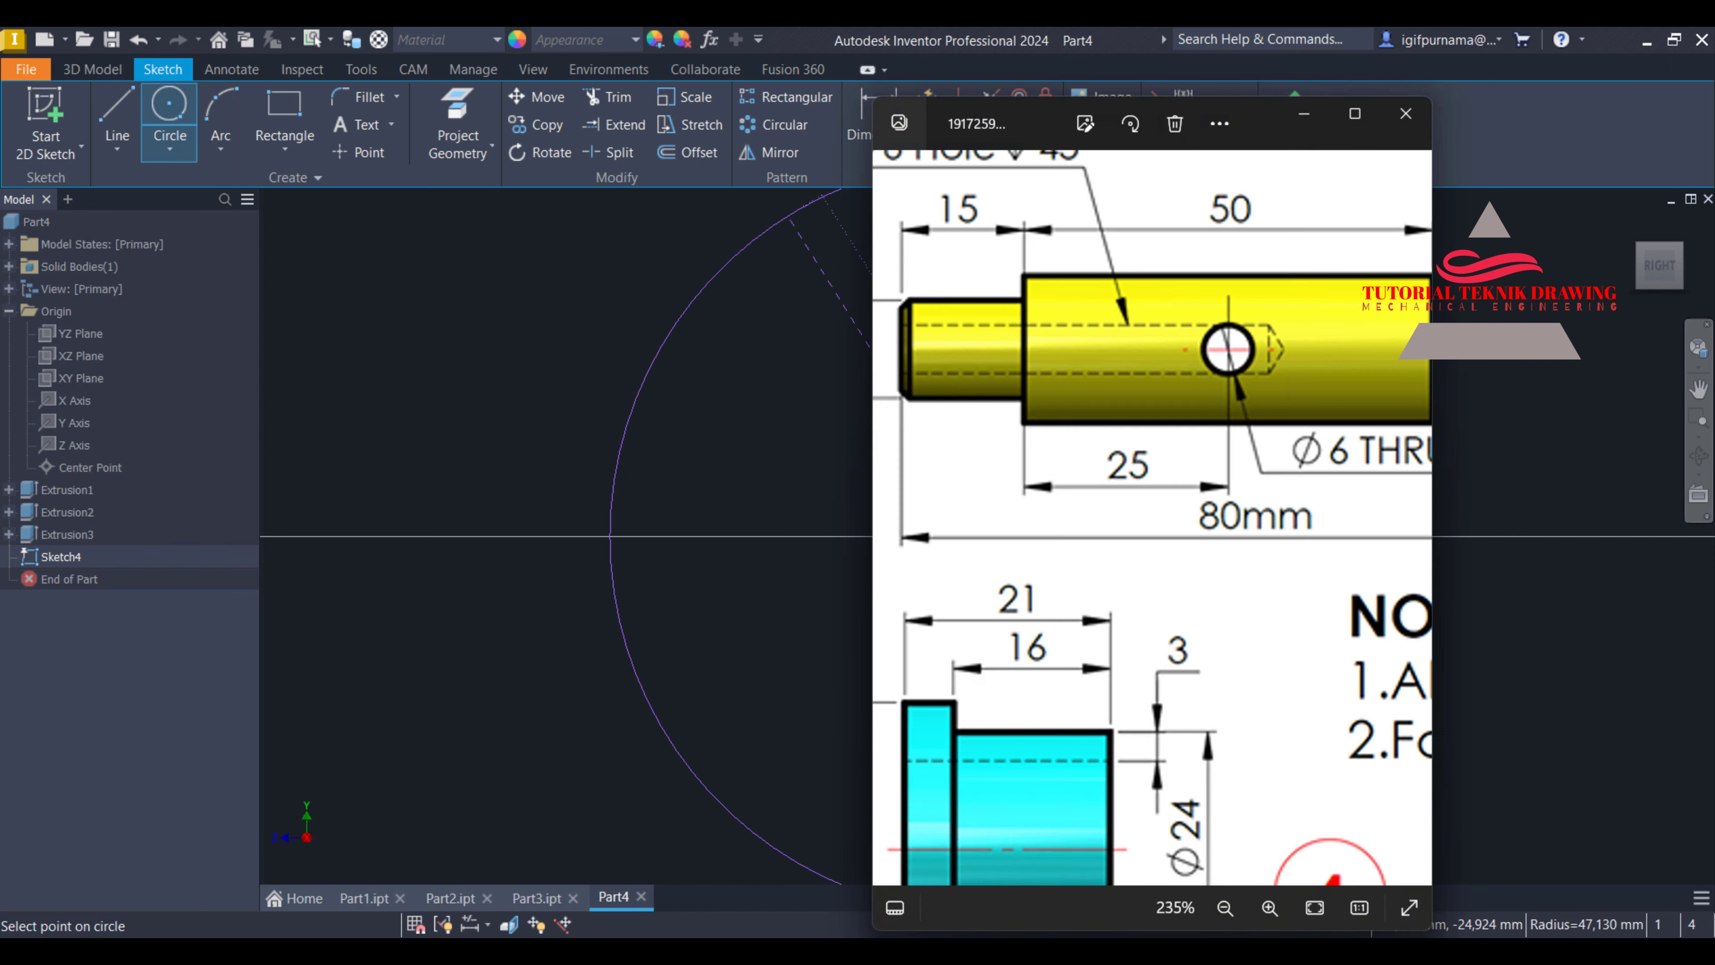
pyautogui.click(1303, 113)
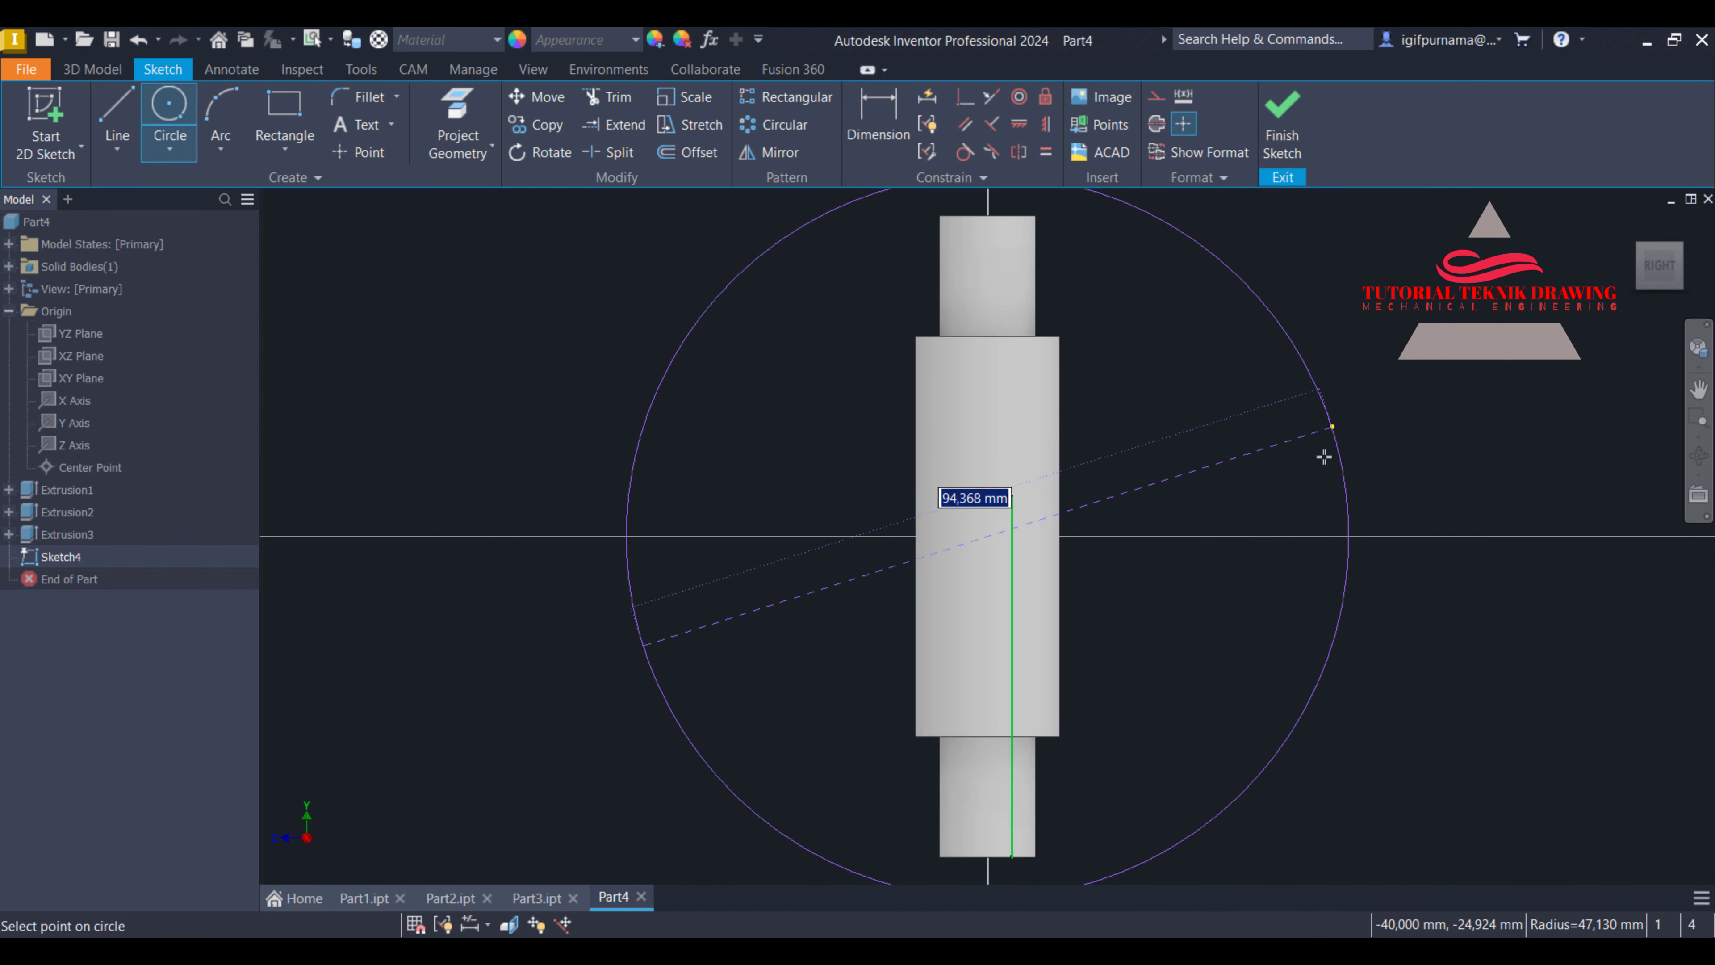
pyautogui.press('Escape')
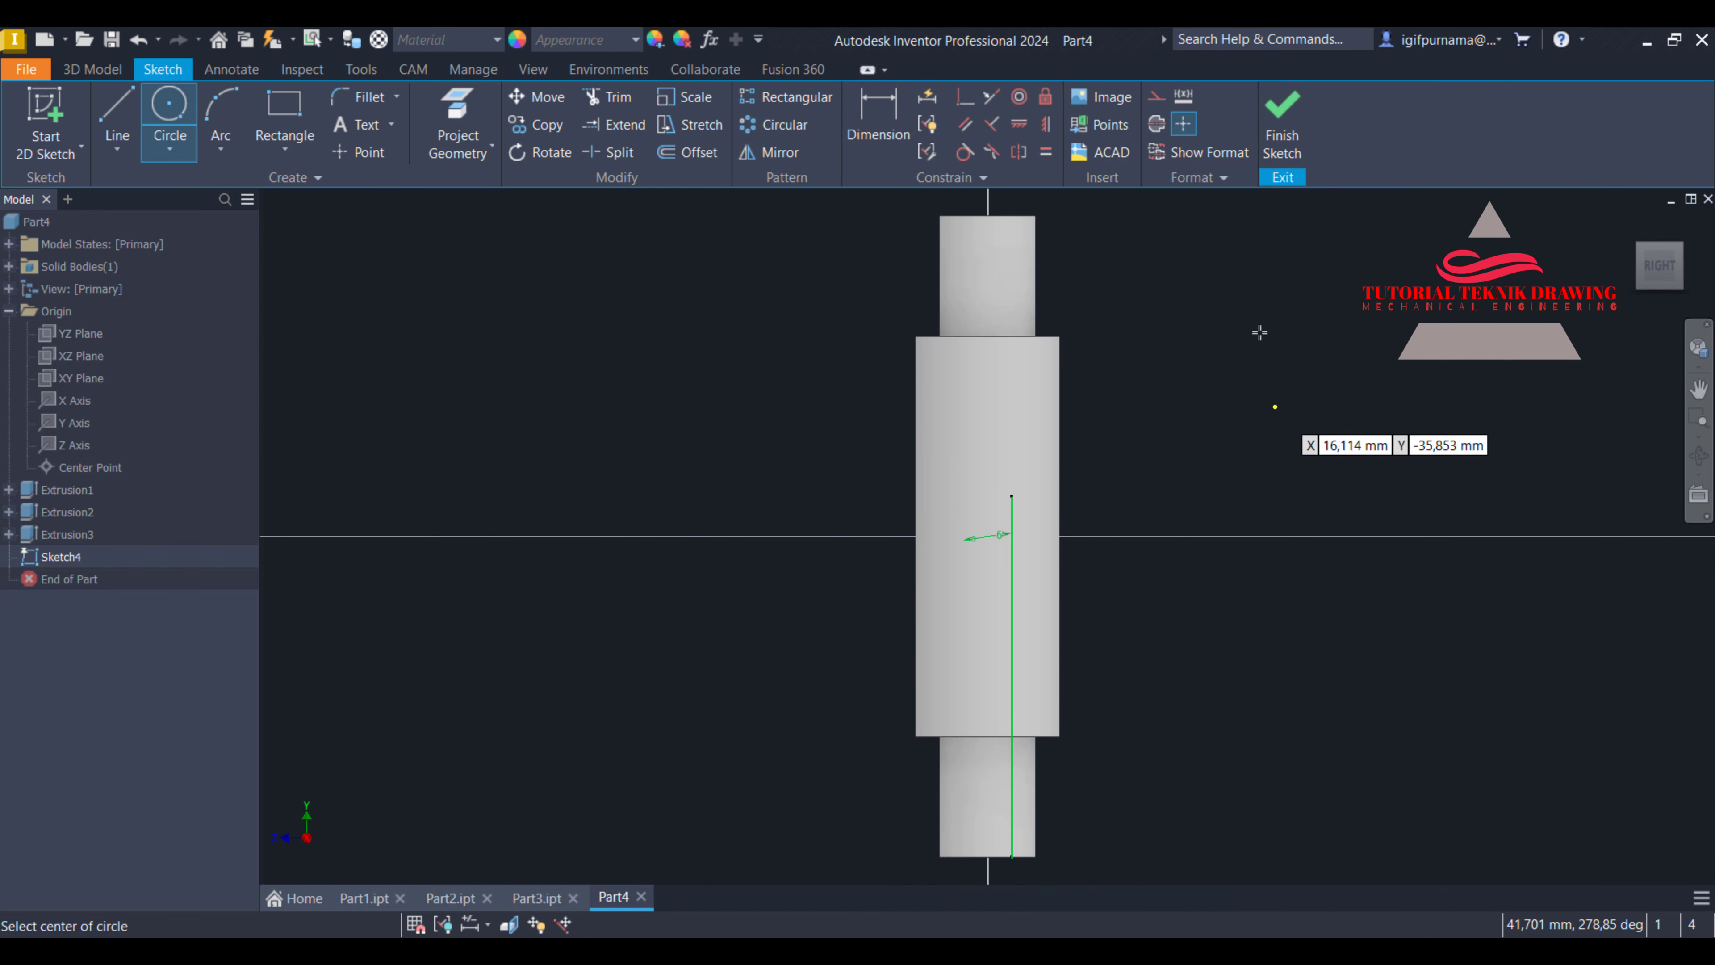
pyautogui.click(1283, 143)
# Cut the circle symmetrically over 45 mm to form the cross hole through the shaft's thick middle section
pyautogui.click(119, 119)
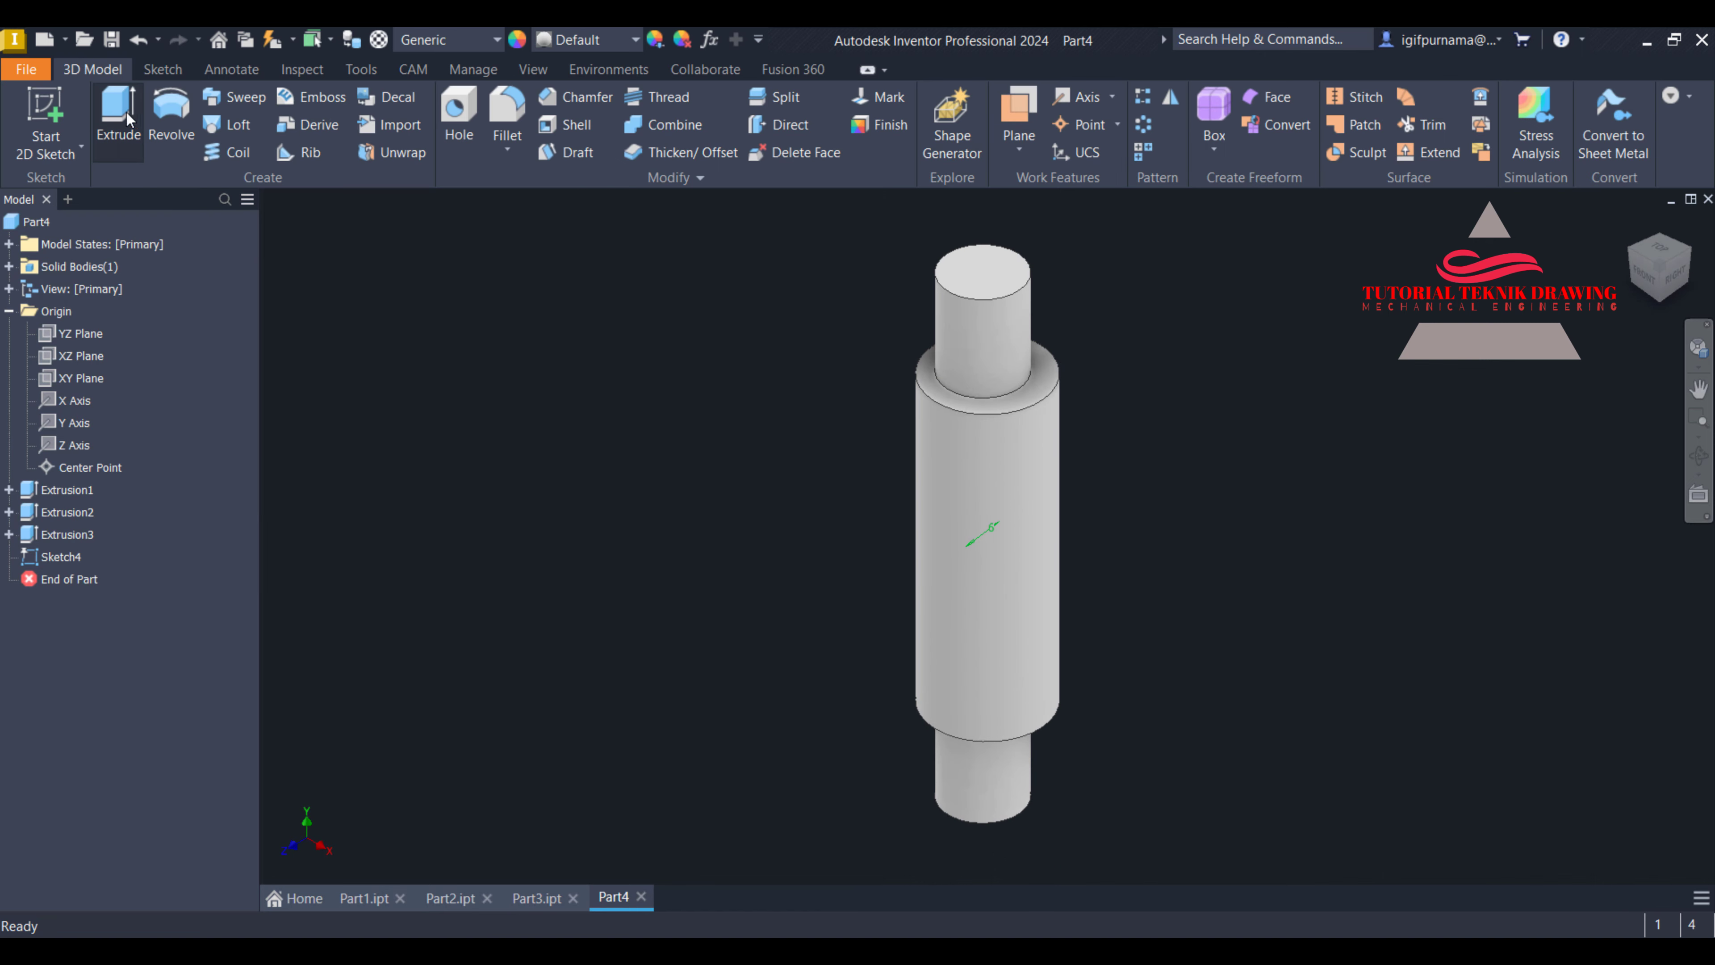
pyautogui.click(435, 384)
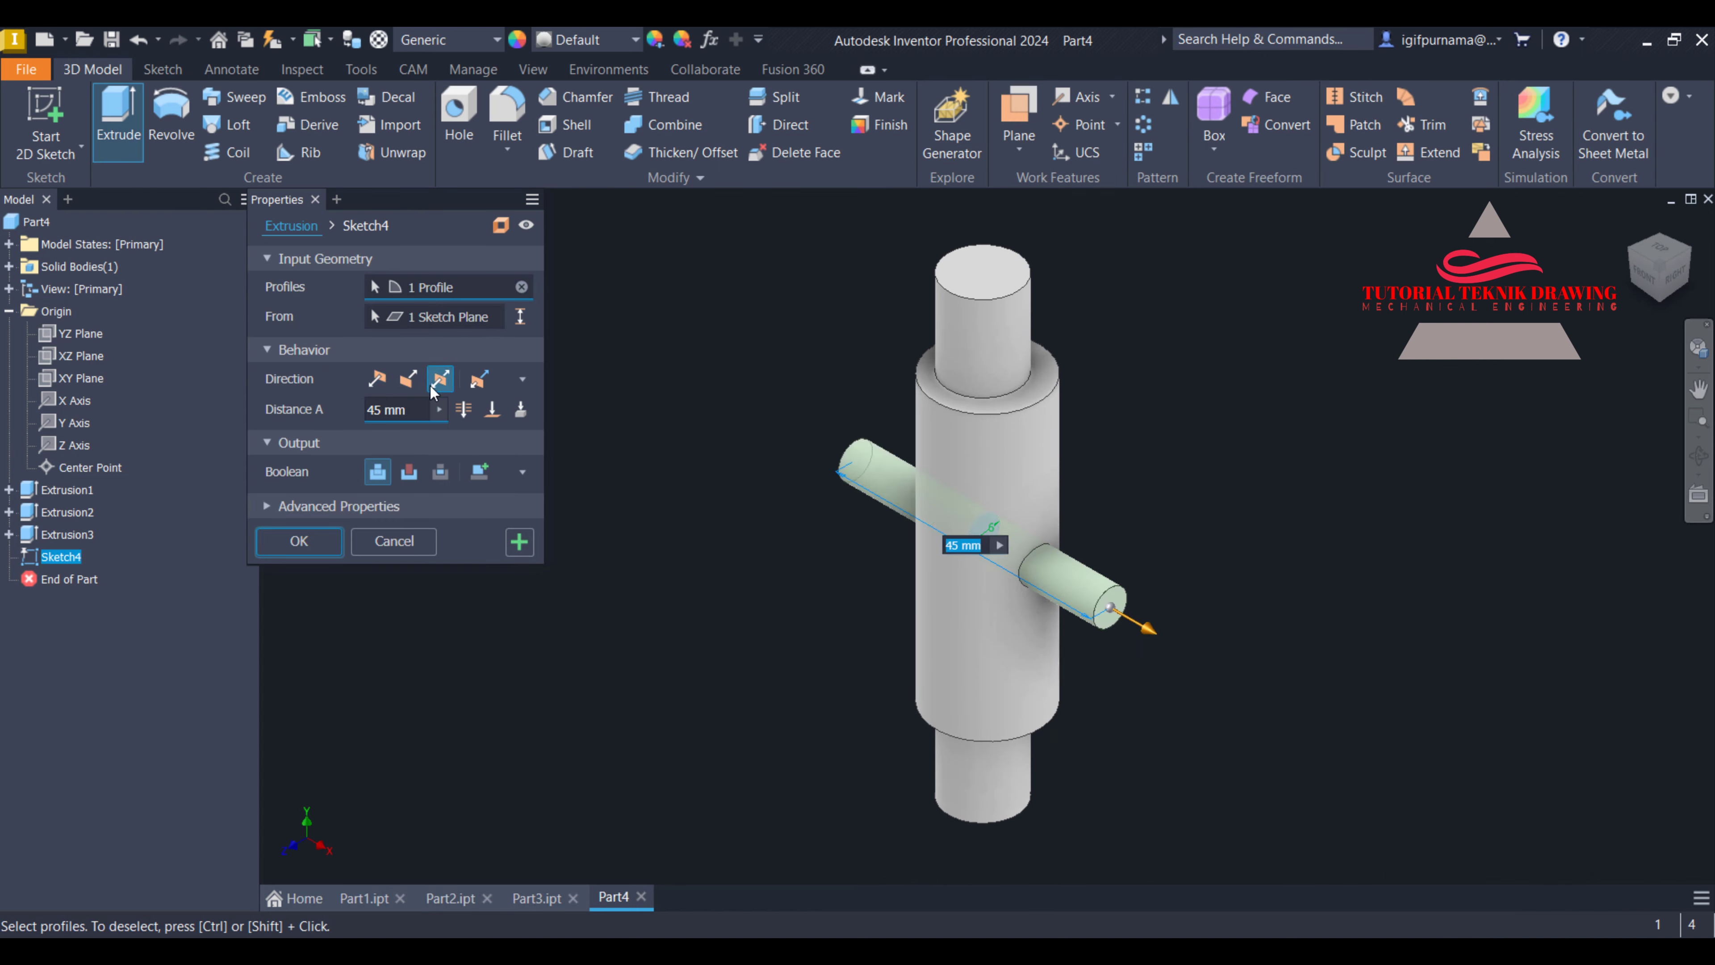
pyautogui.click(404, 474)
pyautogui.click(301, 541)
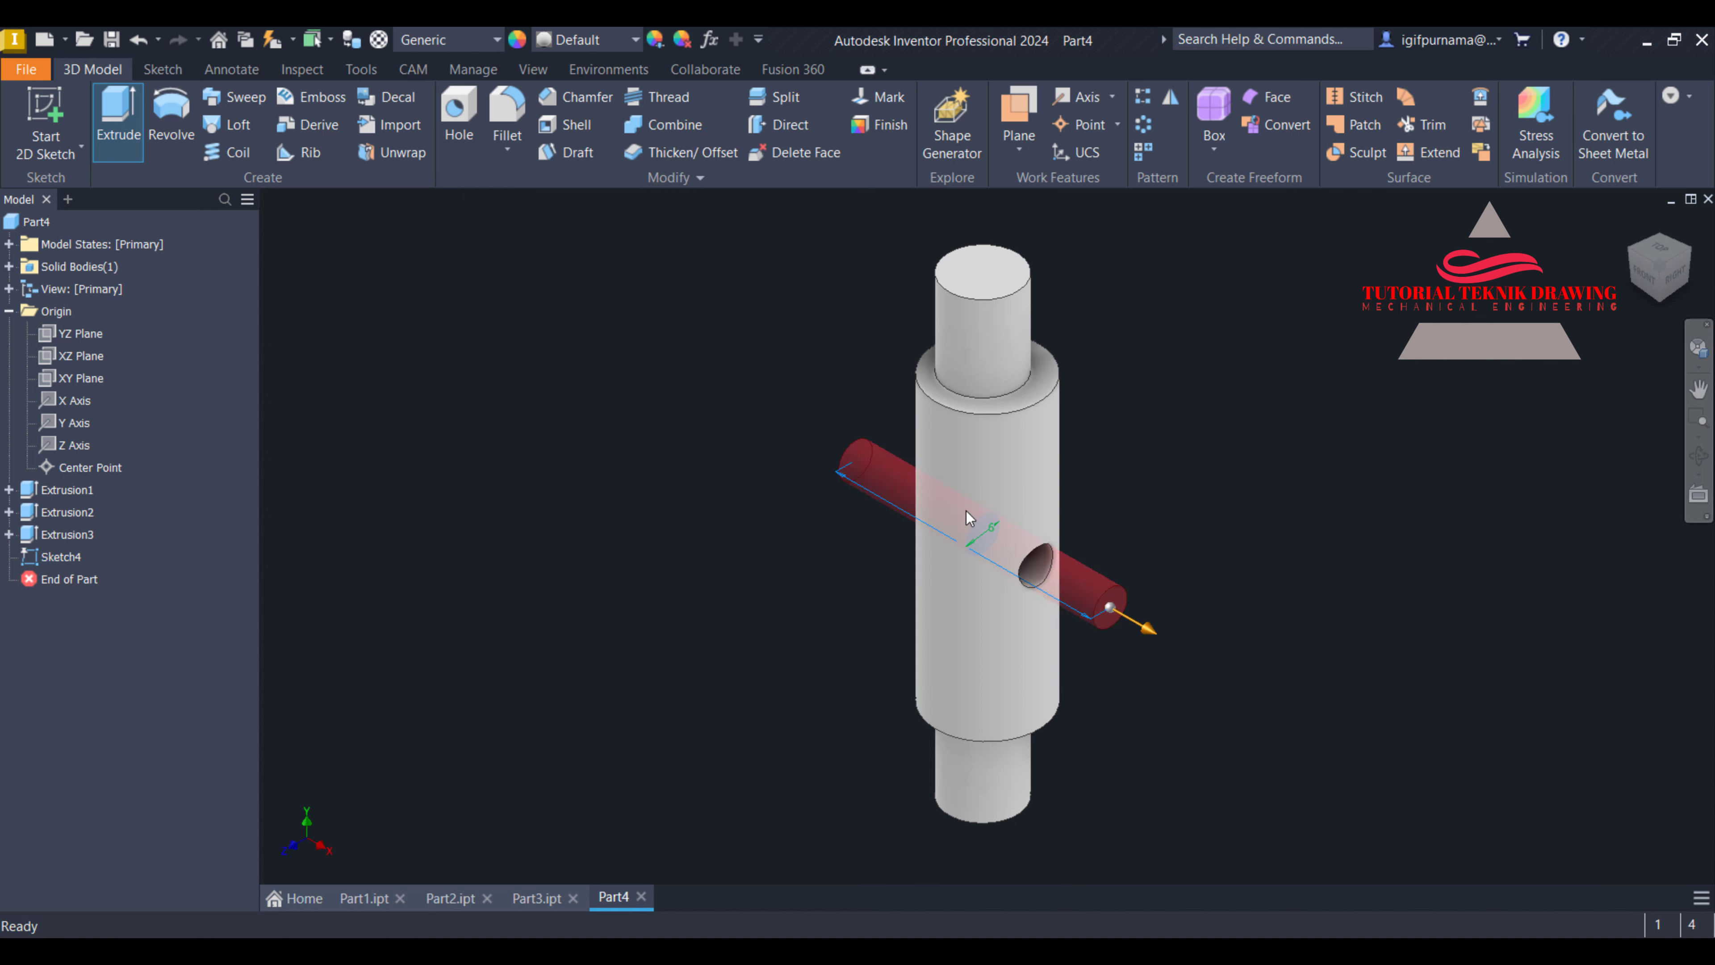
pyautogui.click(1700, 456)
pyautogui.moveTo(898, 406); pyautogui.dragTo(797, 628)
pyautogui.rightClick(808, 469)
pyautogui.press('Escape')
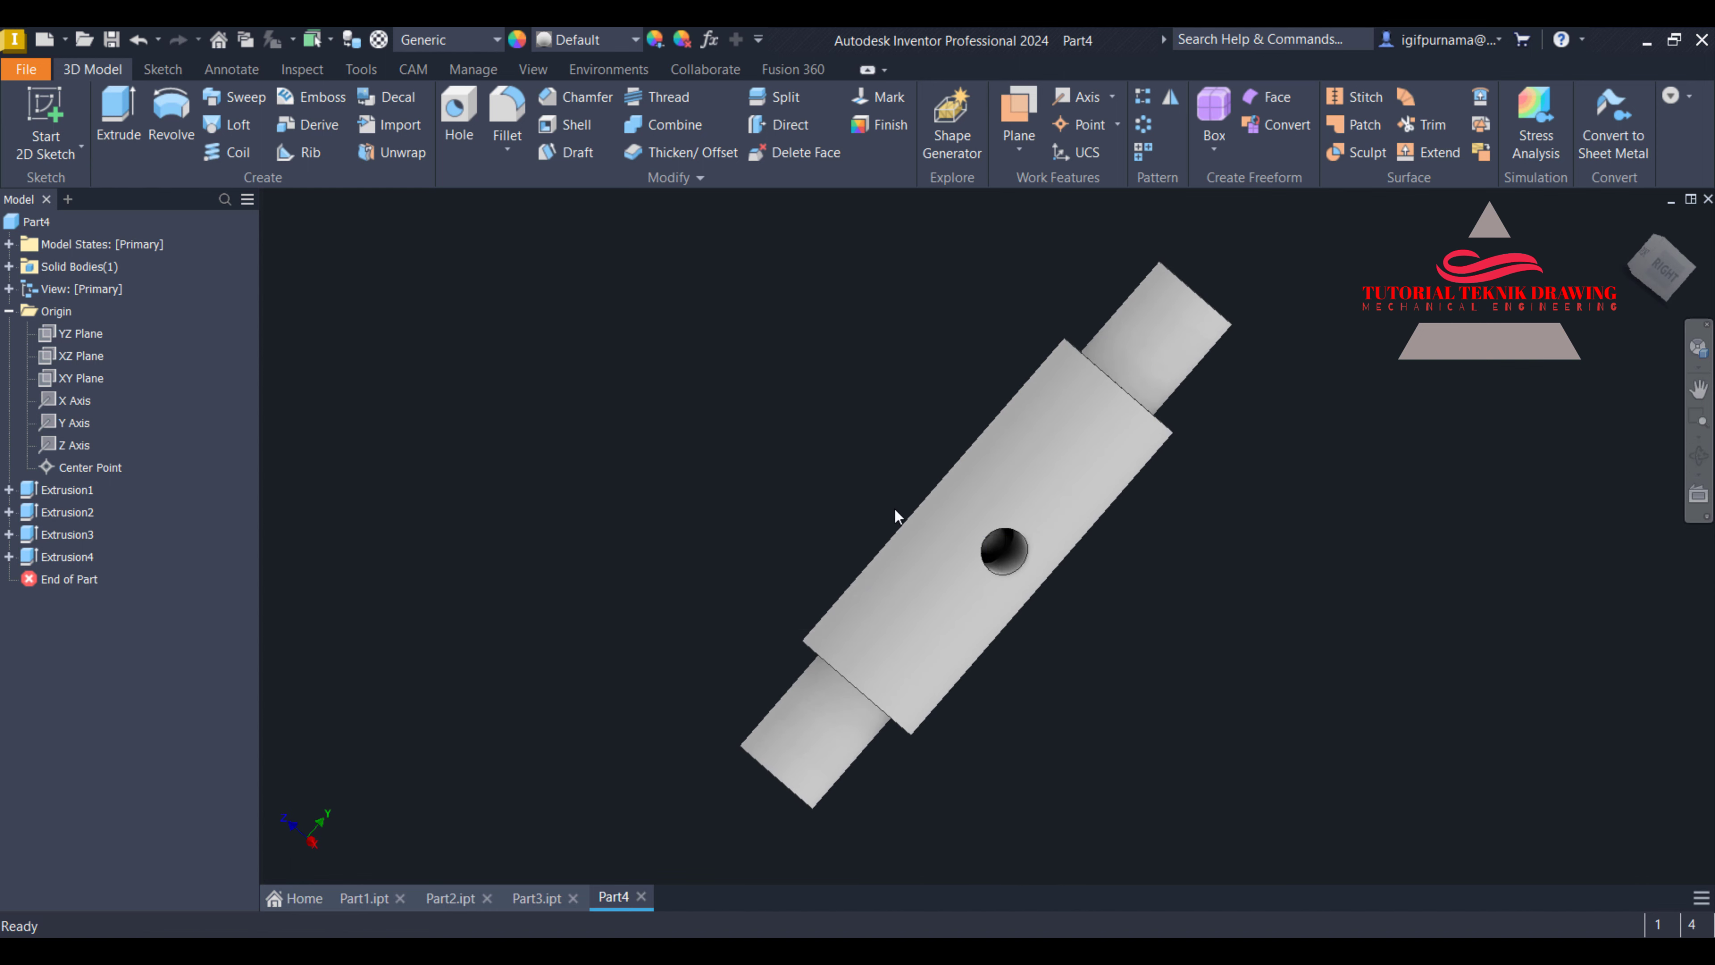
# Check item 5 in the reference drawing and chamfer the outer edges of both shaft ends by 1 mm
pyautogui.hotkey('alt', 'Tab')
pyautogui.scroll(-5, 1125, 444)
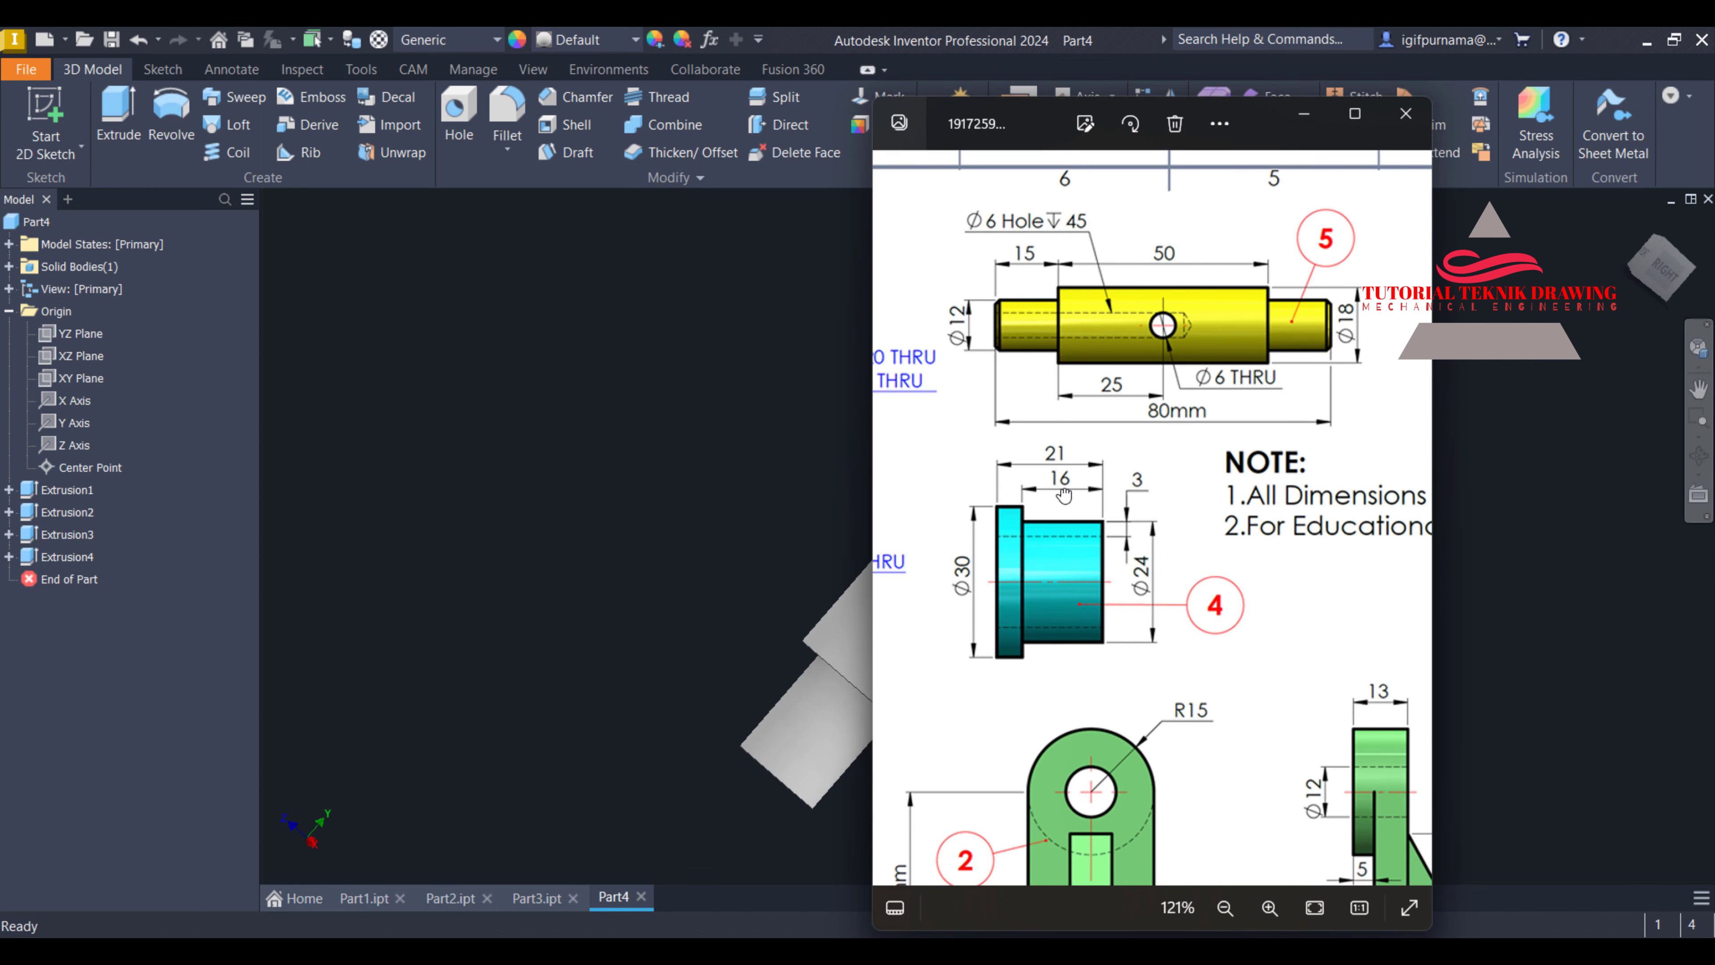
pyautogui.scroll(2, 988, 347)
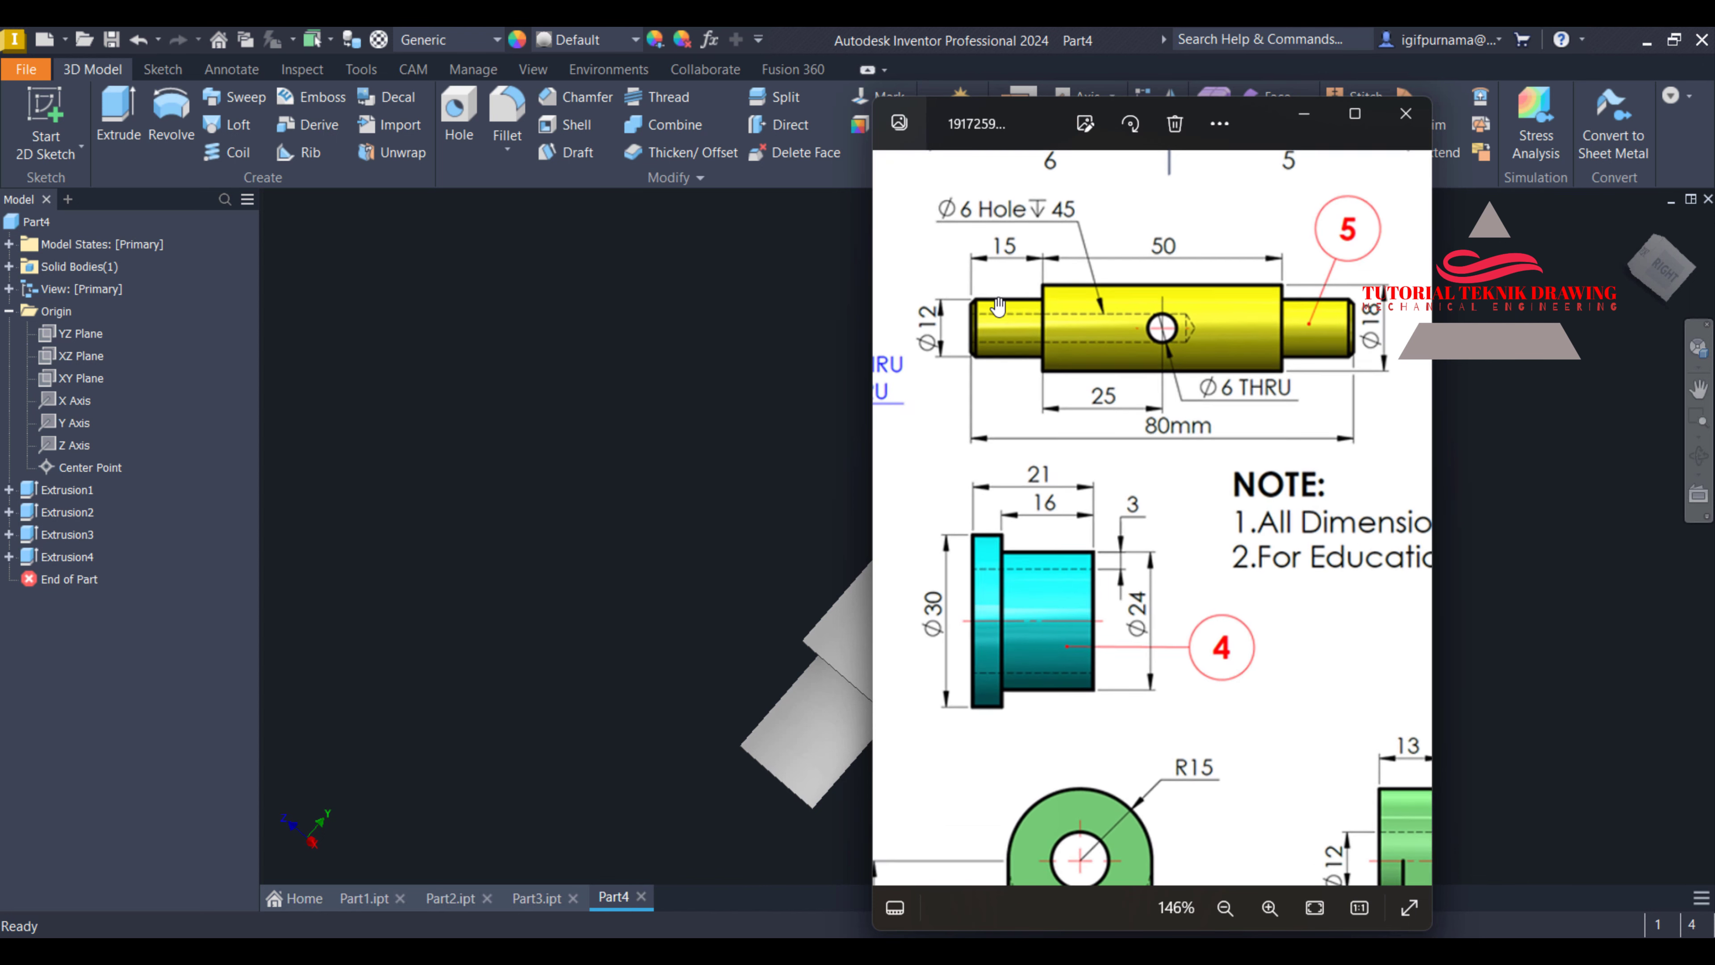
pyautogui.click(642, 418)
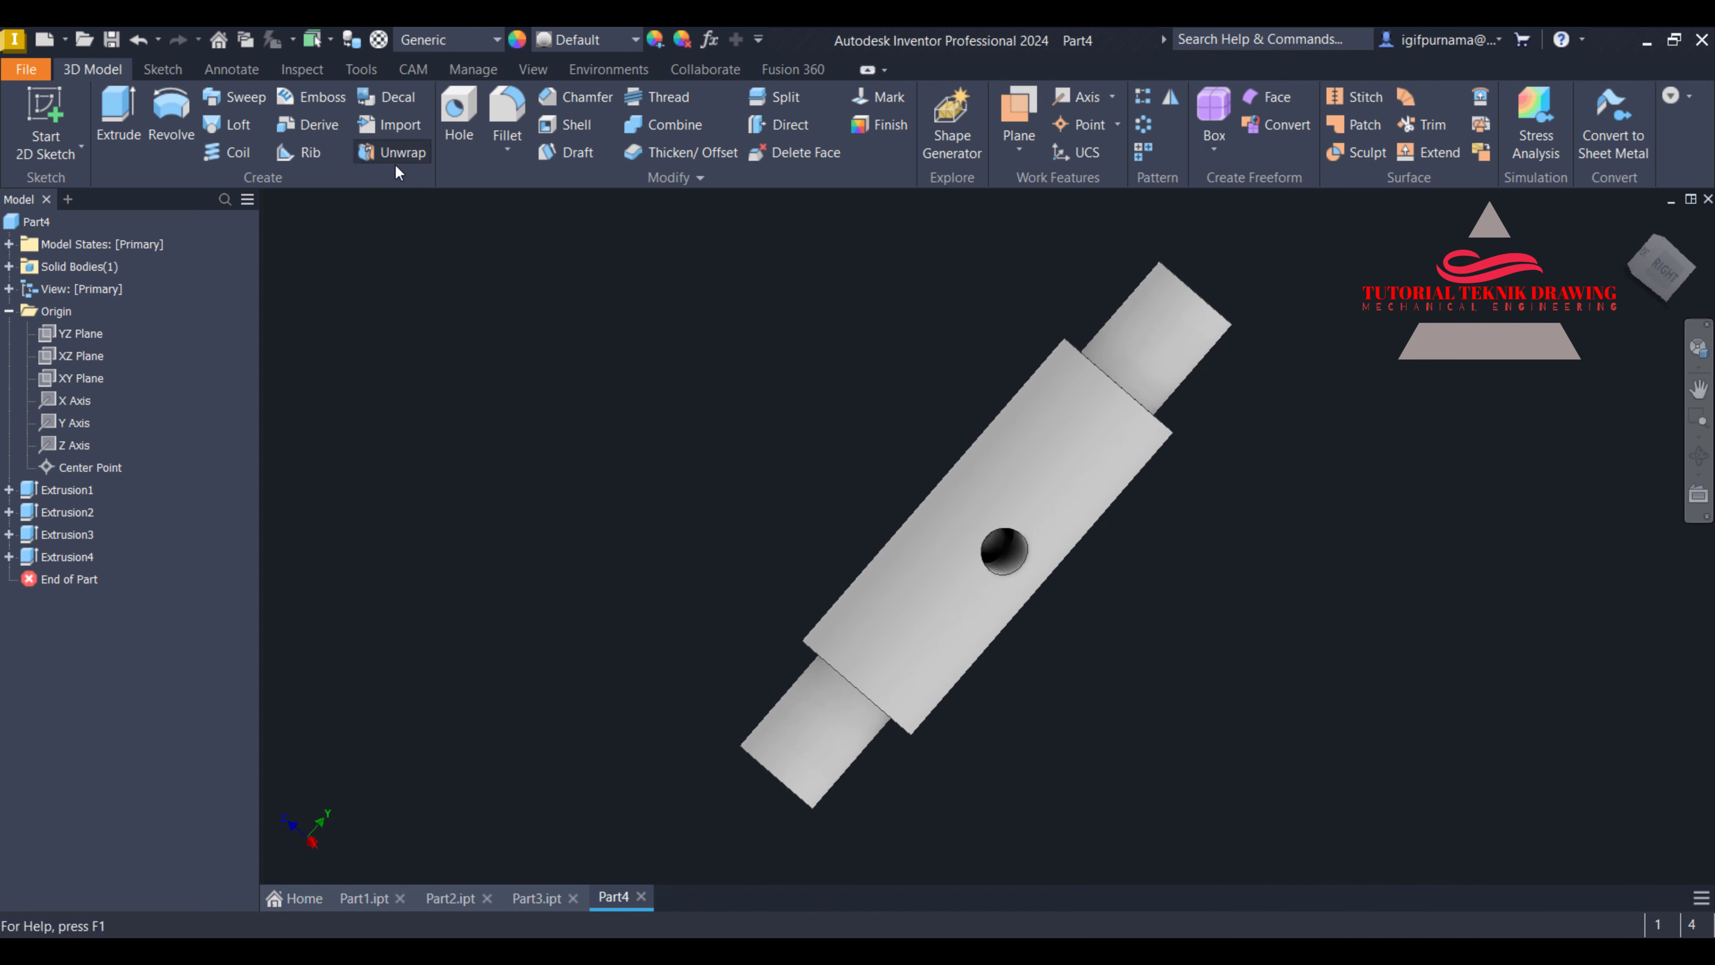
pyautogui.click(580, 98)
pyautogui.moveTo(570, 307); pyautogui.dragTo(548, 307)
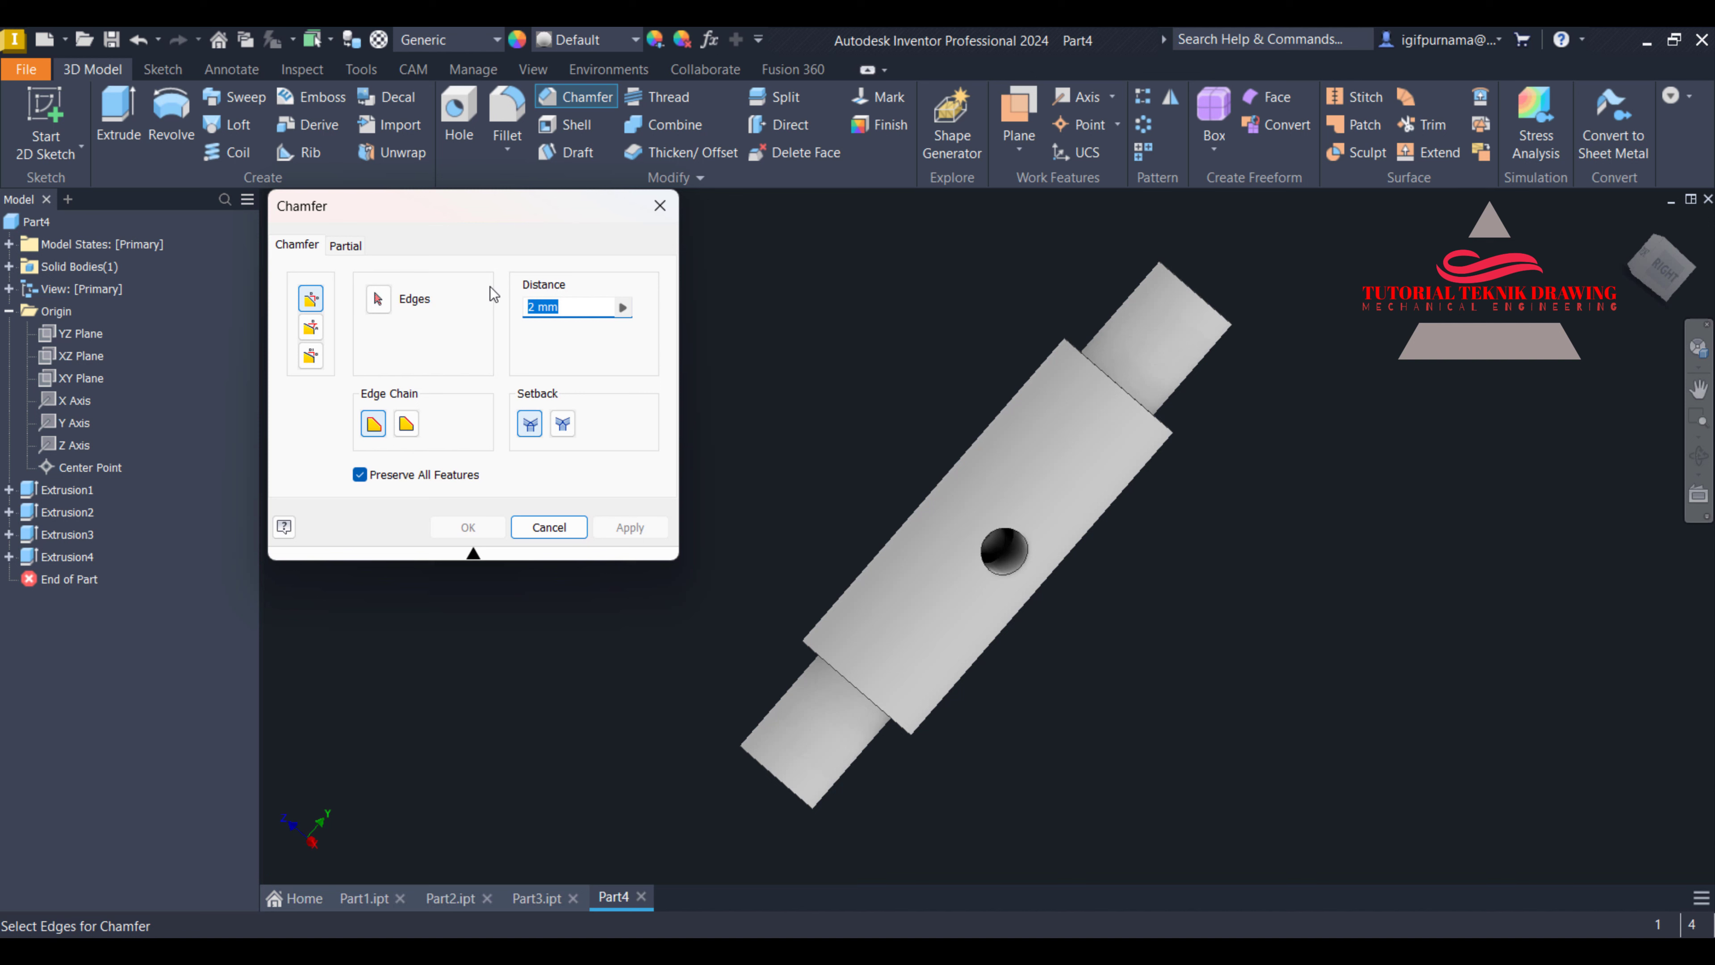
pyautogui.write('1')
pyautogui.click(1205, 296)
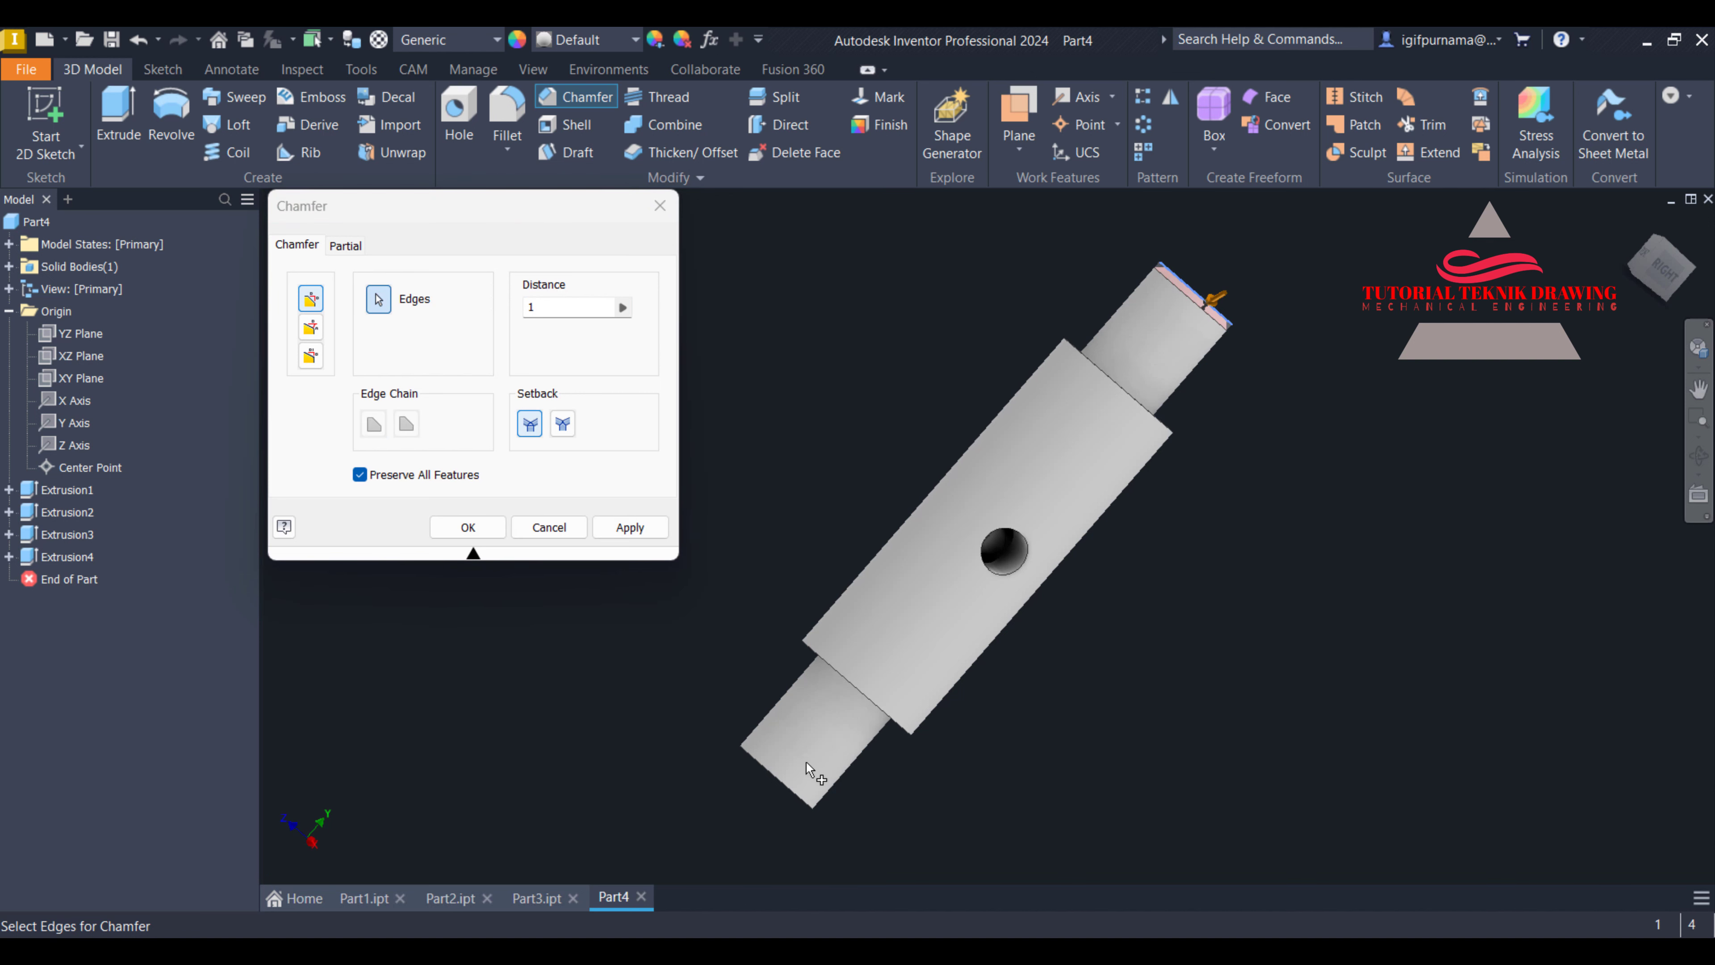
pyautogui.click(789, 787)
pyautogui.click(469, 527)
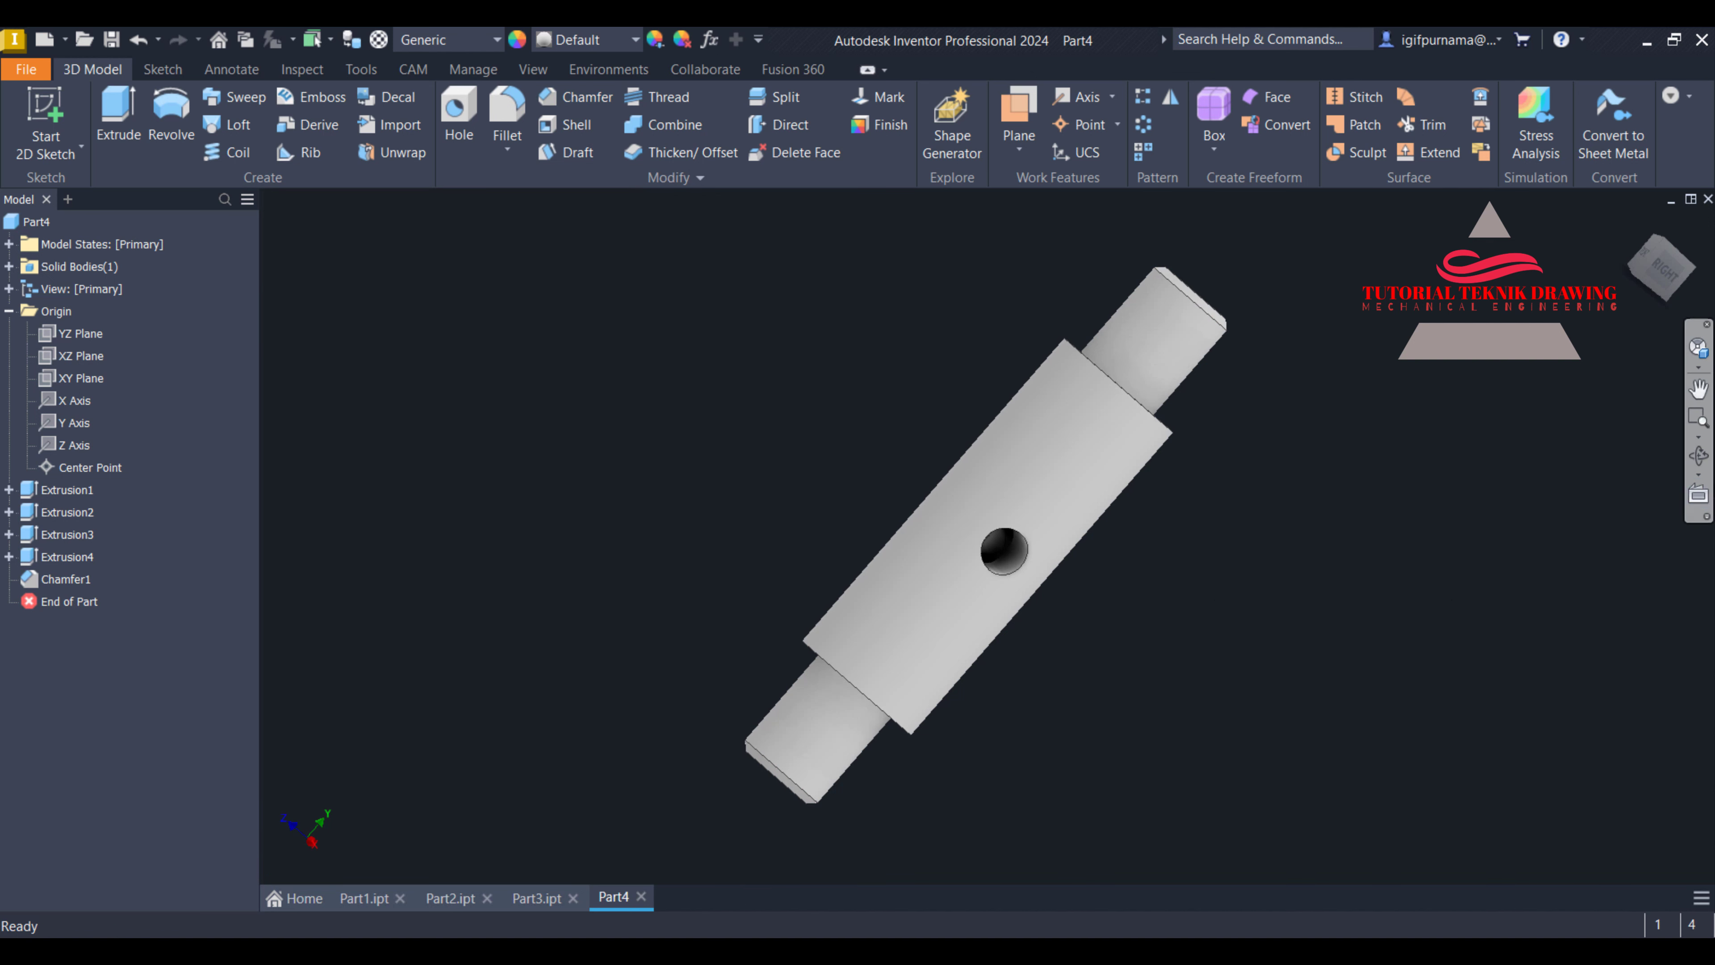
# Apply the Copper - Polished appearance to the whole shaft
pyautogui.click(1699, 455)
pyautogui.moveTo(1071, 574); pyautogui.dragTo(1014, 609)
pyautogui.rightClick(838, 493)
pyautogui.click(891, 510)
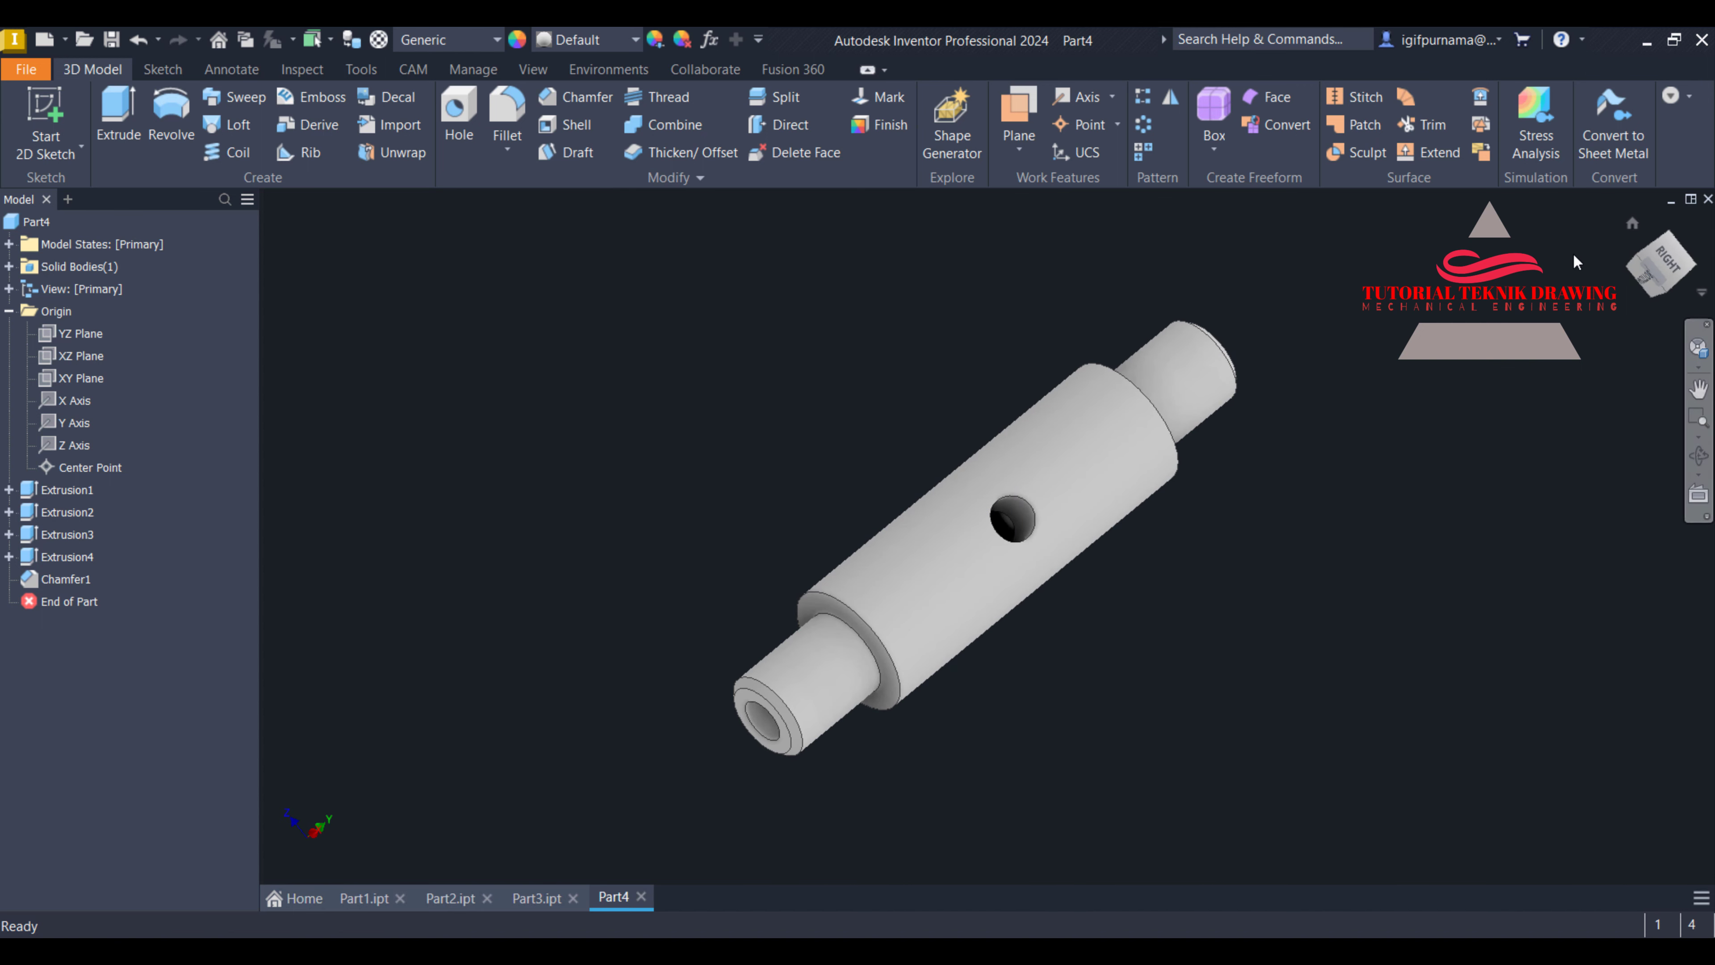
pyautogui.click(1634, 226)
pyautogui.click(586, 44)
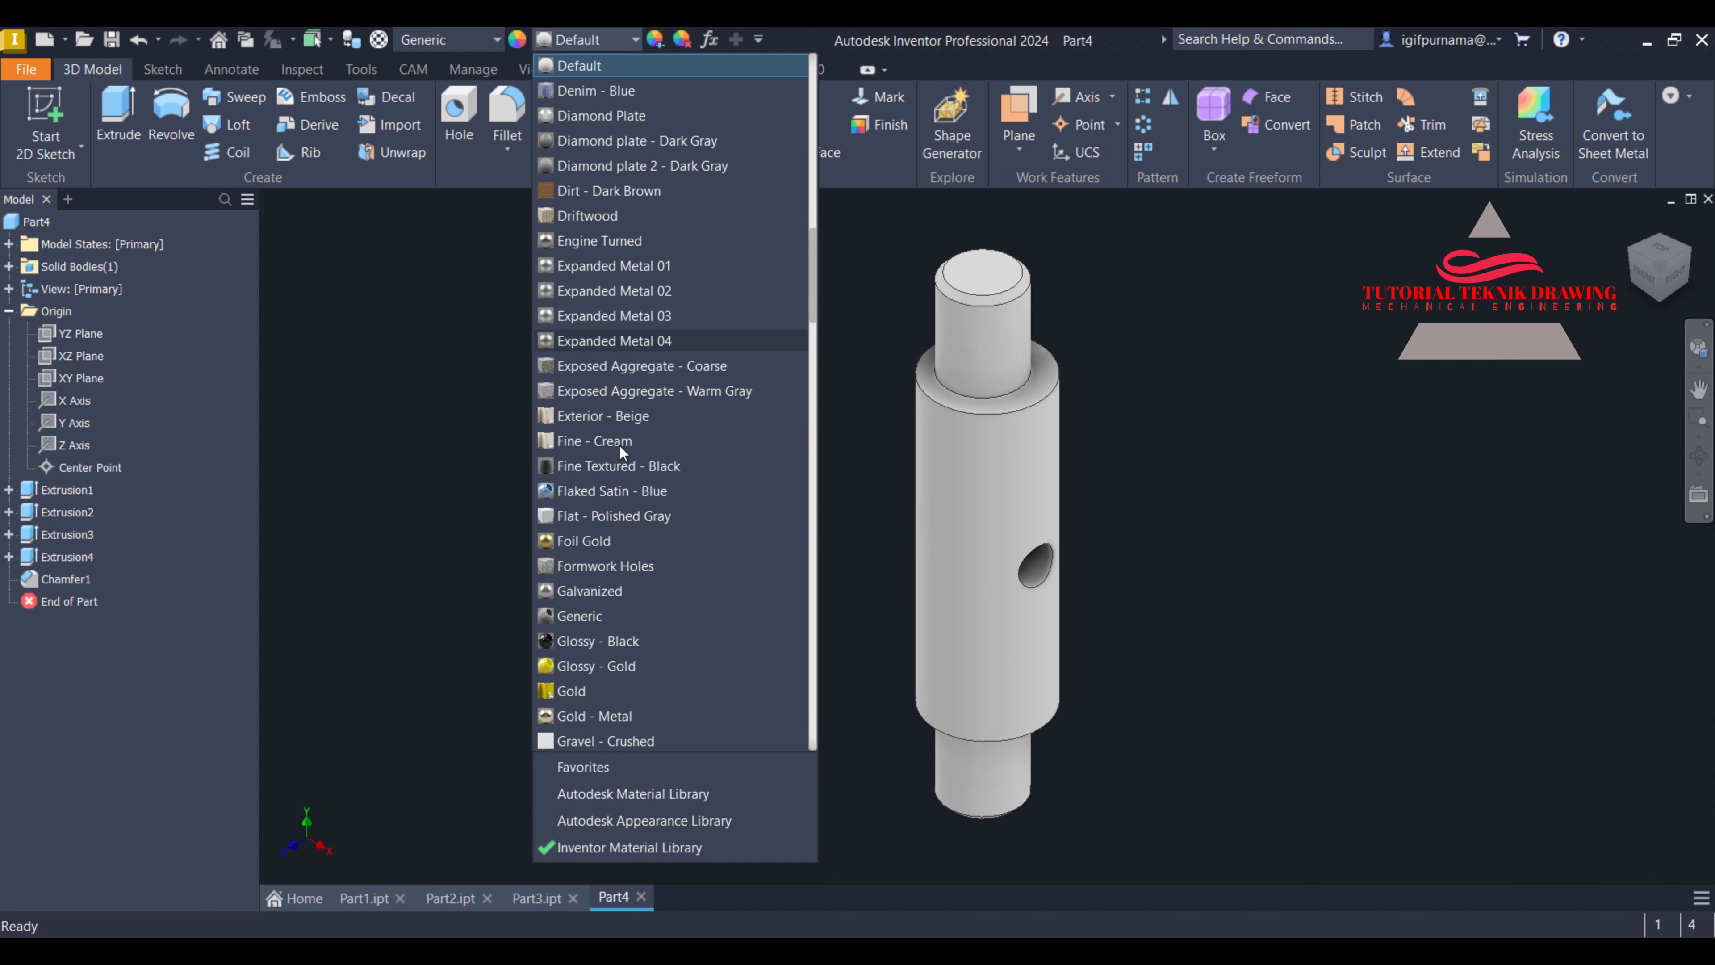
pyautogui.scroll(4, 618, 466)
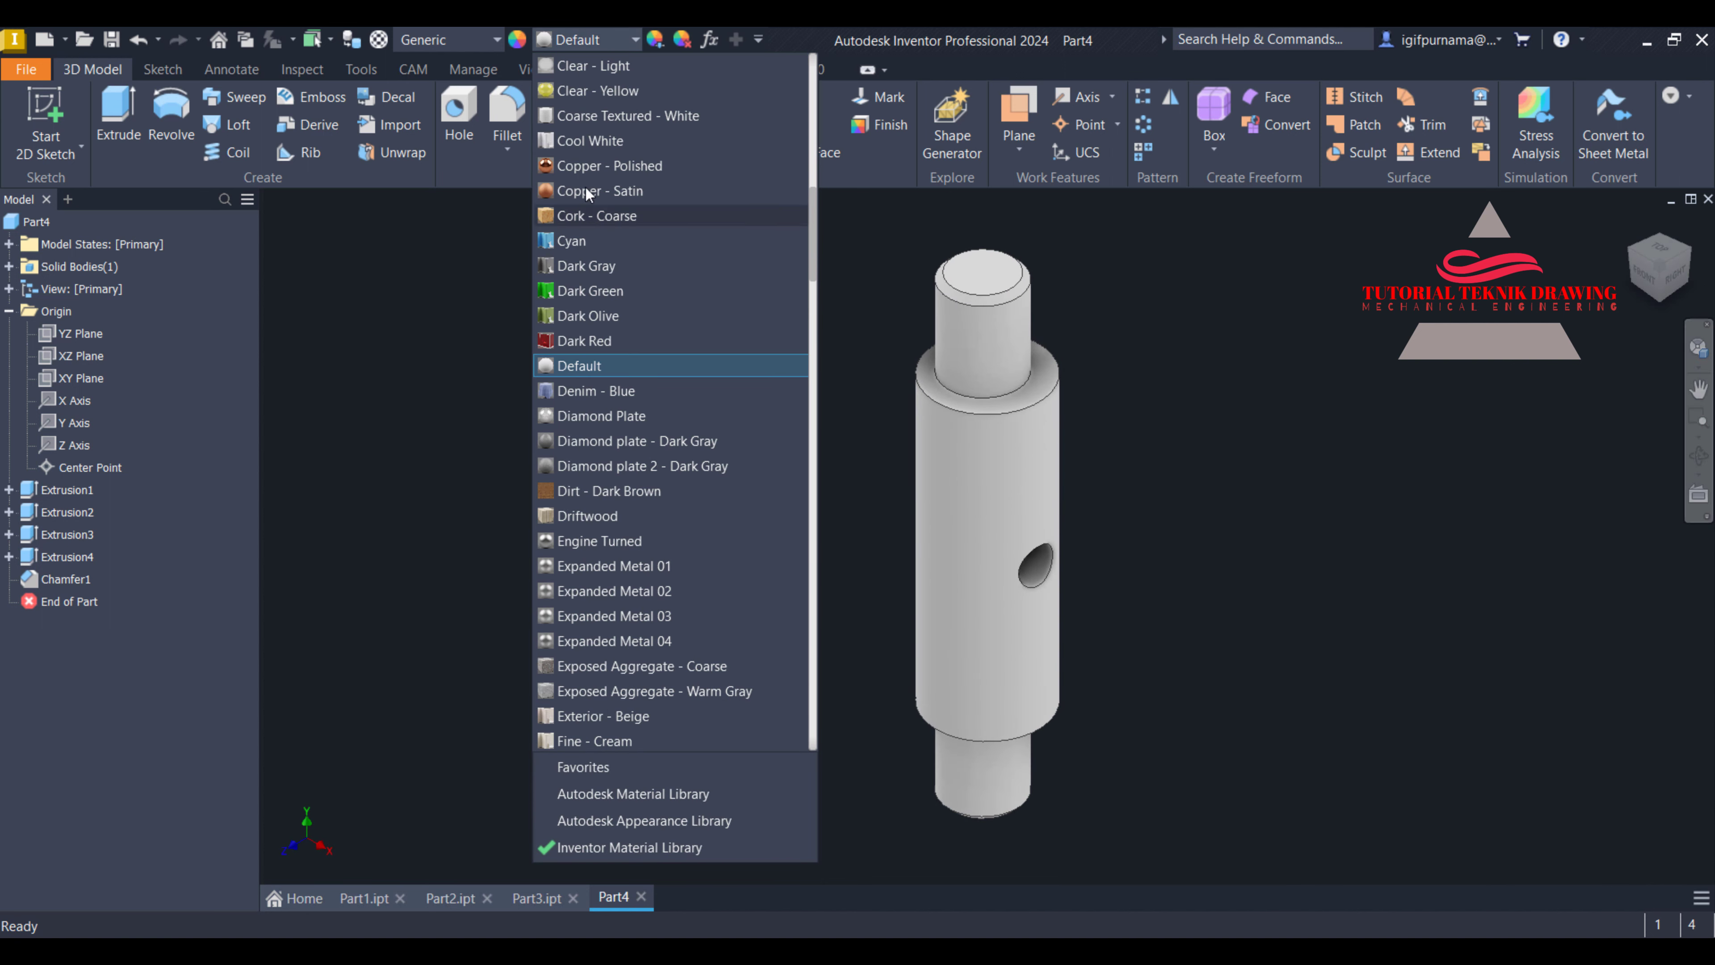
pyautogui.click(615, 165)
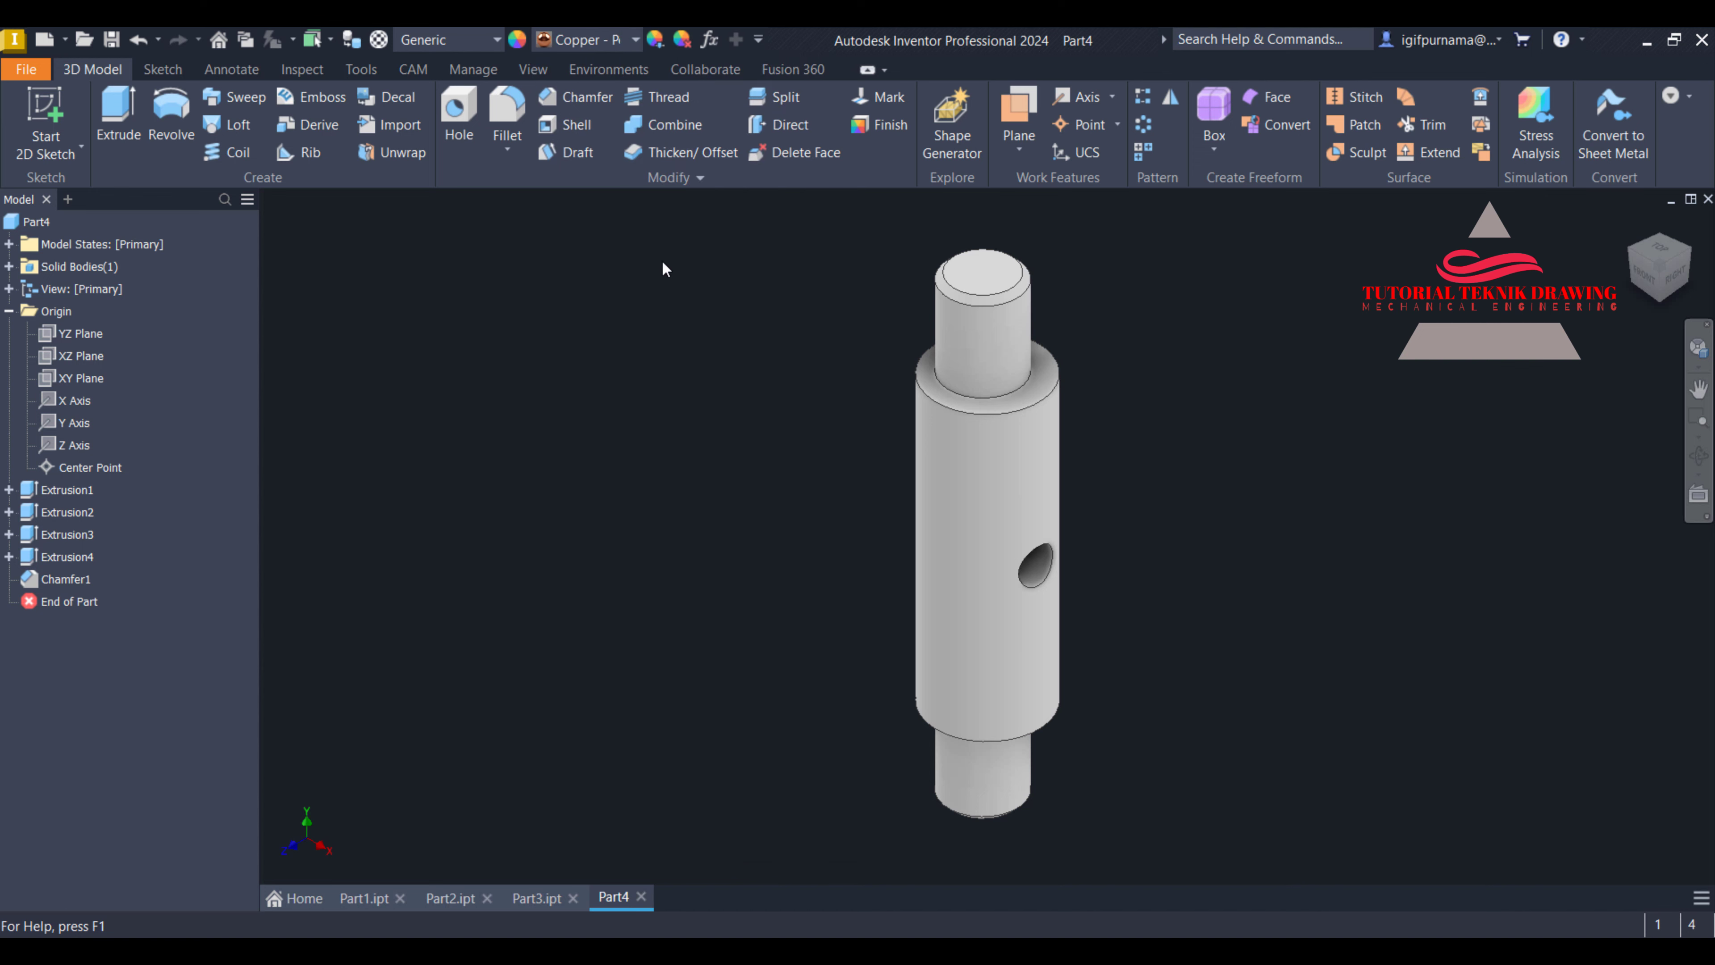
# Save the shaft as Part4 in the rol folder
pyautogui.click(1699, 455)
pyautogui.moveTo(1081, 517)
pyautogui.mouseDown()
pyautogui.moveTo(1148, 540)
pyautogui.moveTo(1104, 517)
pyautogui.mouseUp()
pyautogui.rightClick(1104, 517)
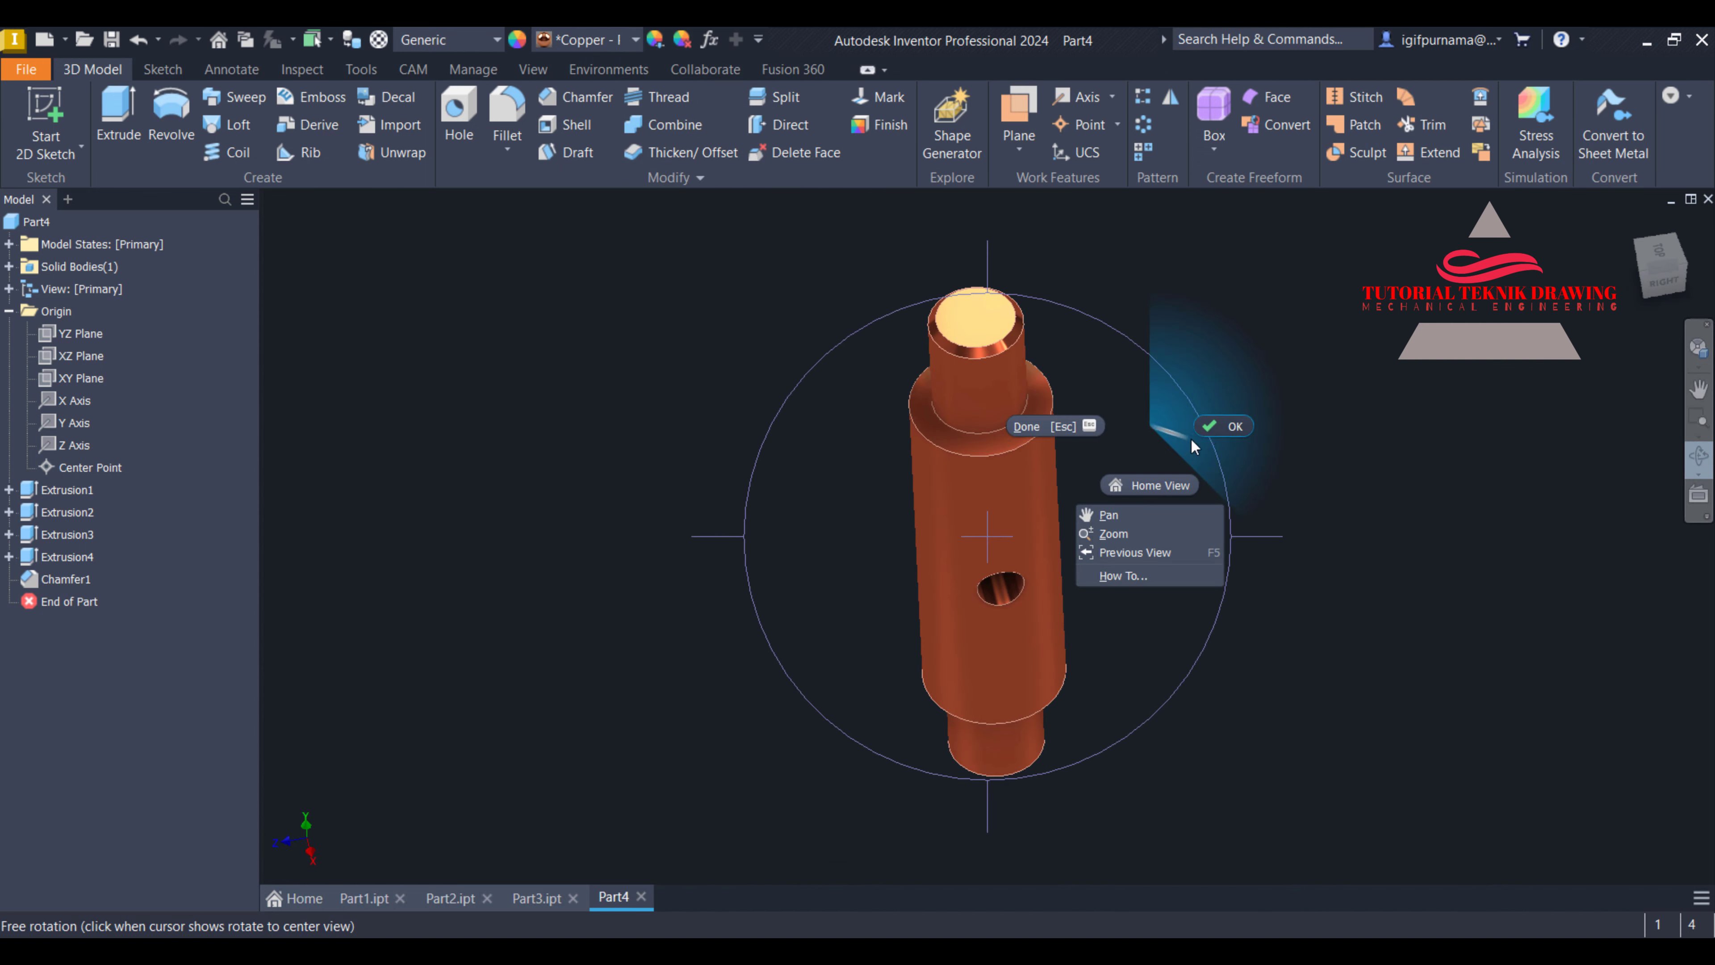
pyautogui.click(1178, 439)
pyautogui.click(26, 69)
pyautogui.click(83, 247)
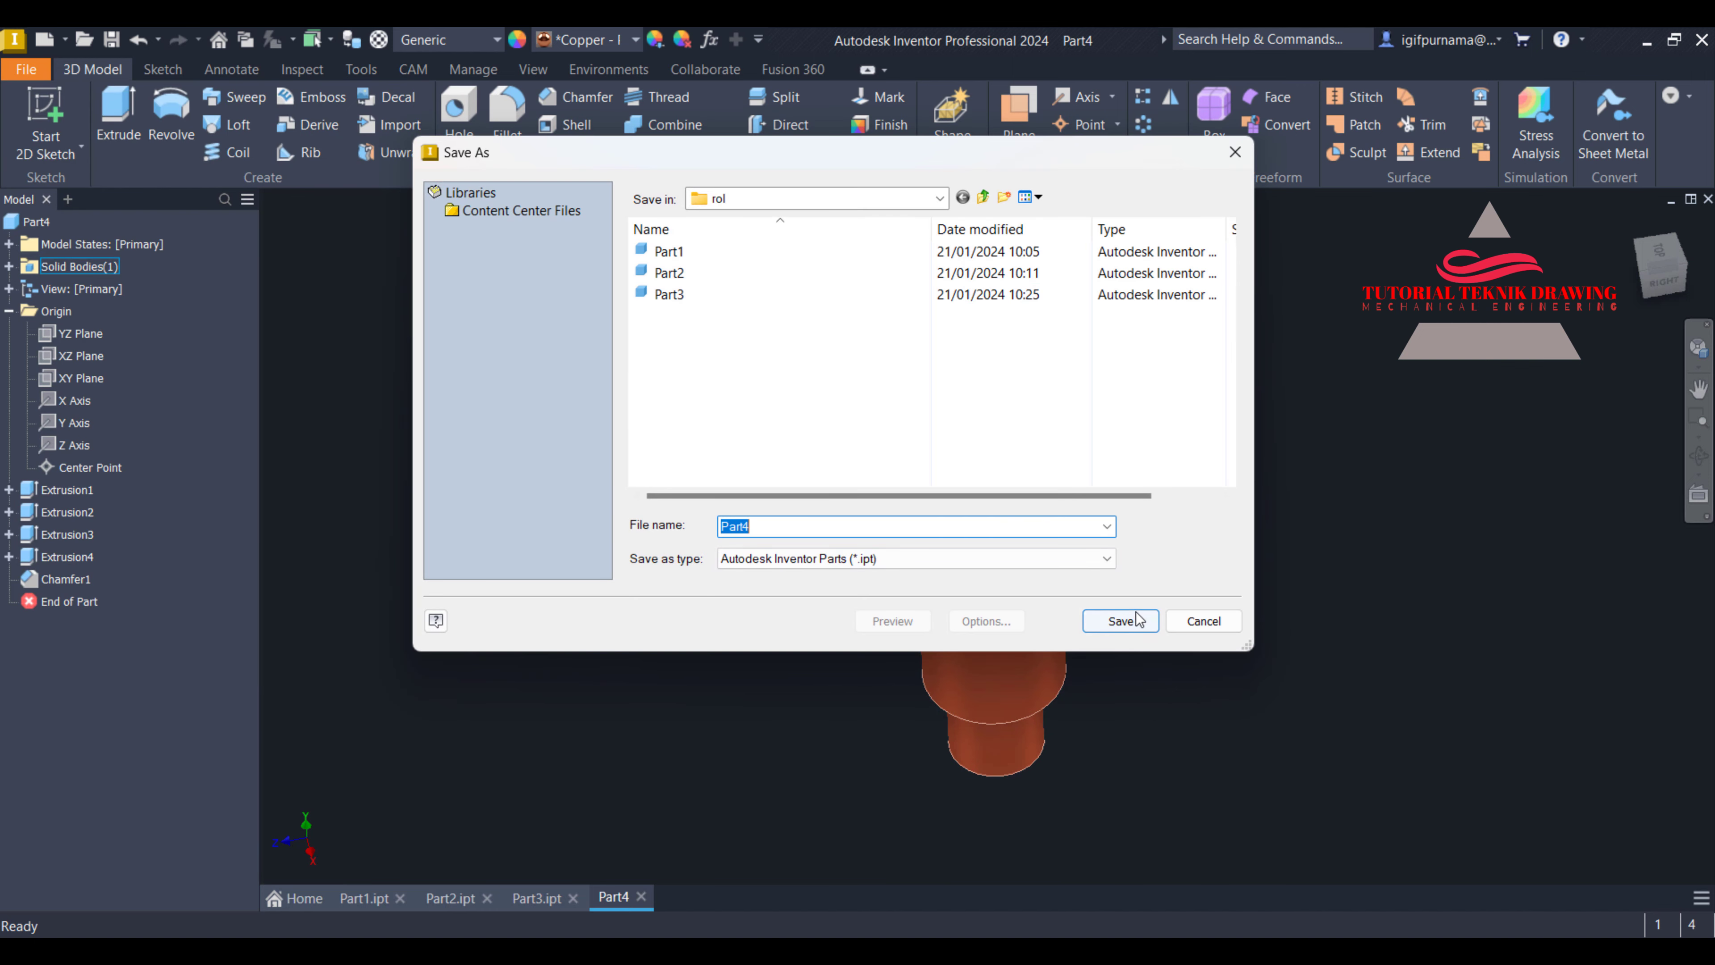
pyautogui.click(1121, 621)
# Create a new part file from the metric Standard (mm).ipt template
pyautogui.click(21, 73)
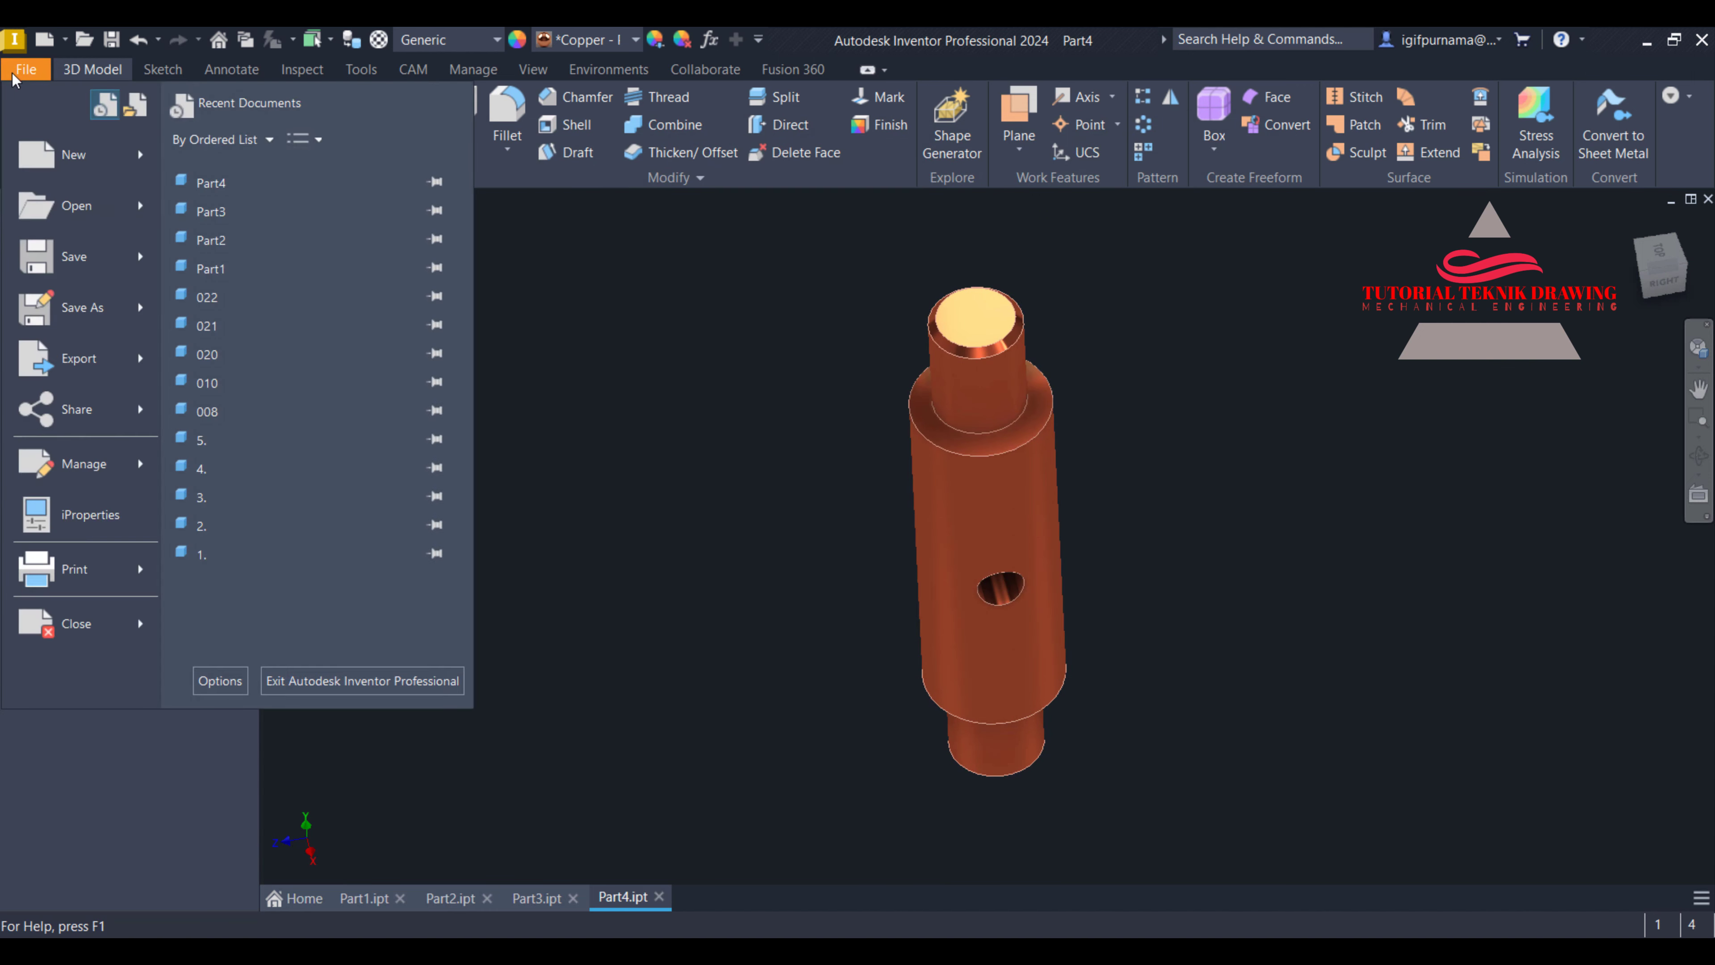
pyautogui.click(72, 165)
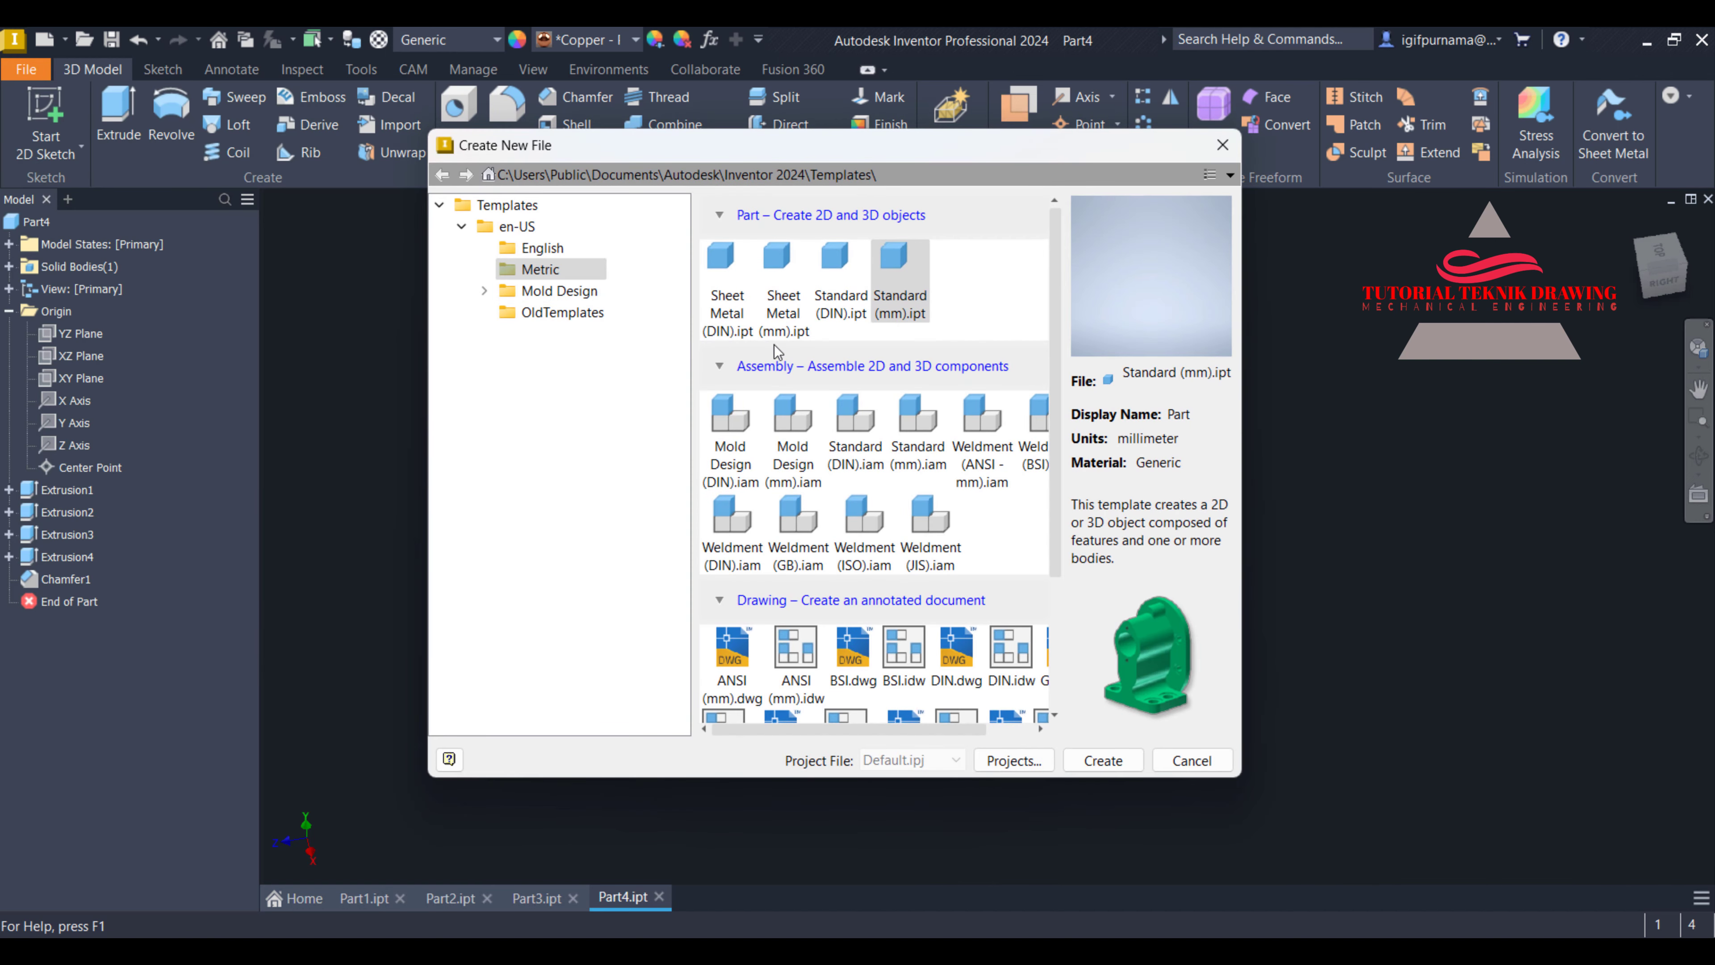
pyautogui.click(866, 299)
pyautogui.click(893, 298)
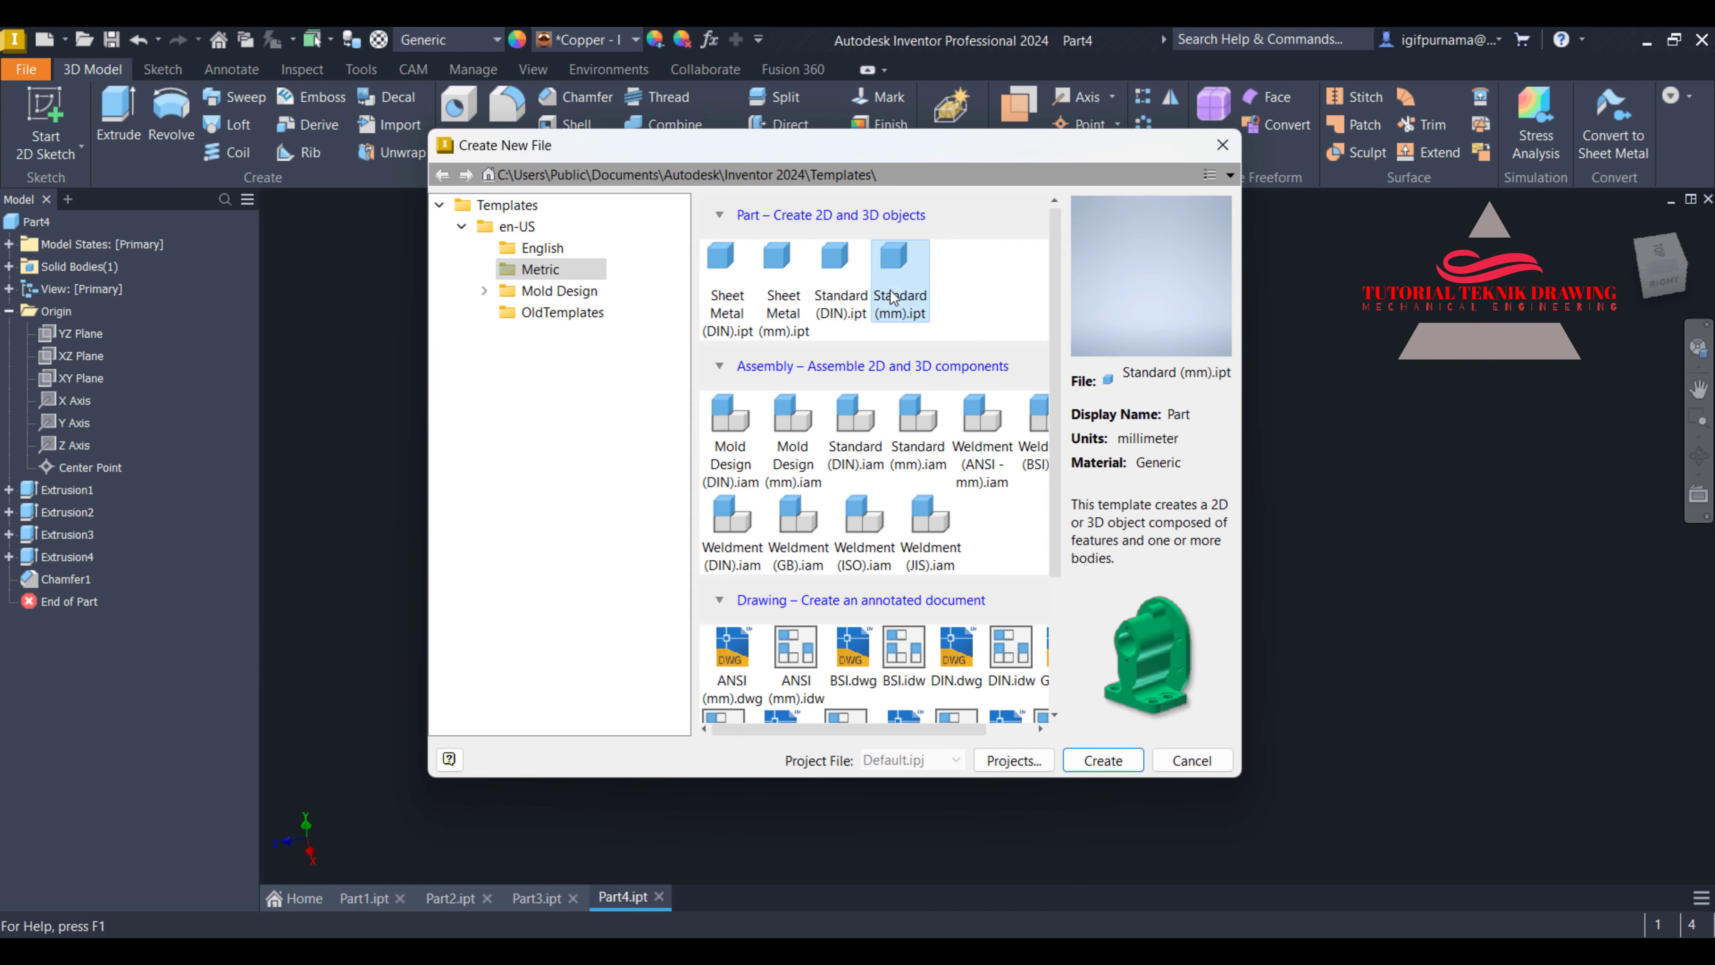
pyautogui.click(1101, 767)
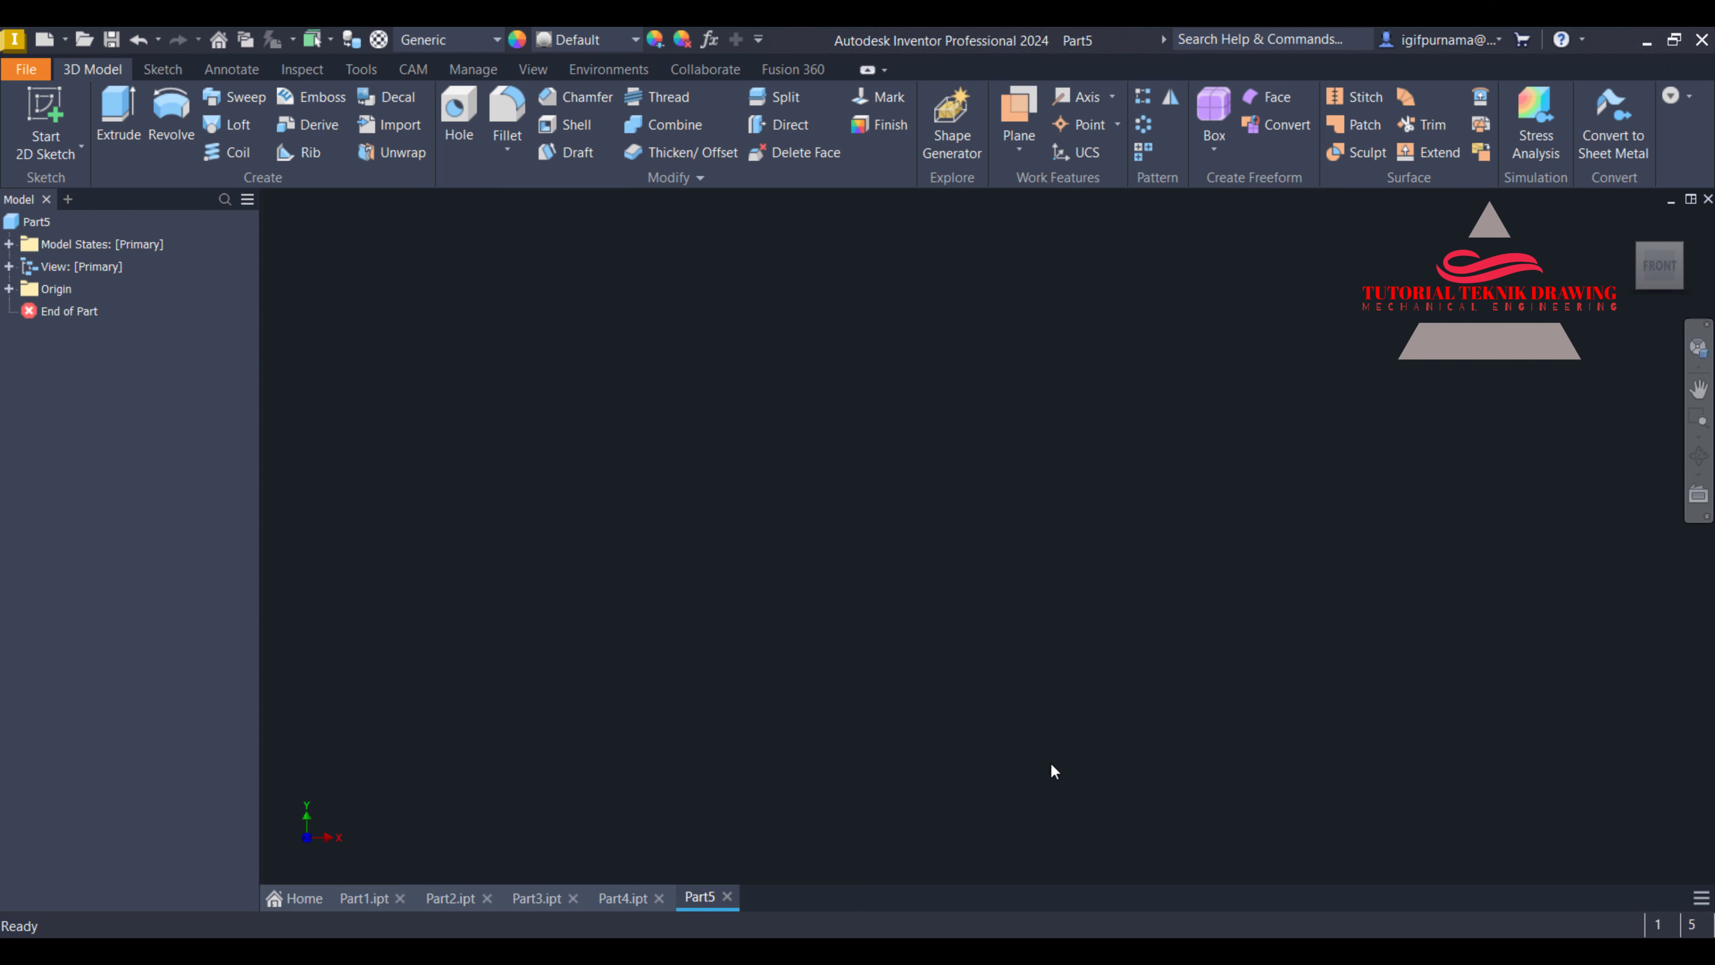
# Consult item 4 in the reference drawing and start a 2D sketch on the XZ plane
pyautogui.hotkey('alt', 'Tab')
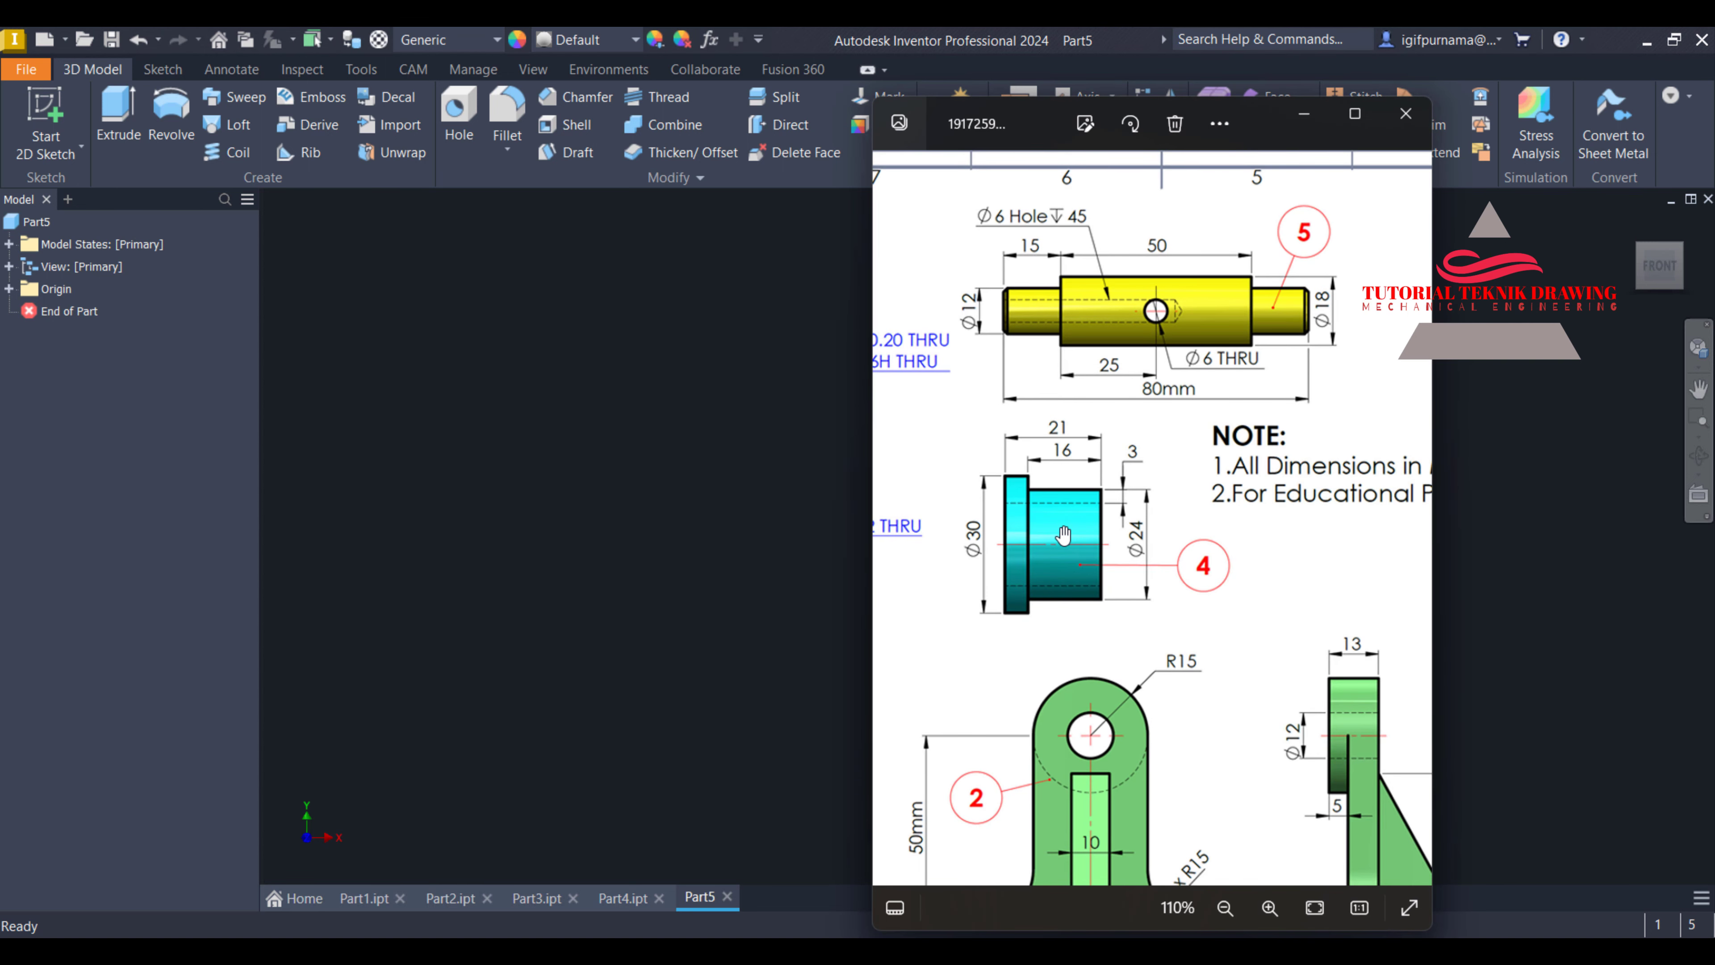
pyautogui.click(615, 445)
pyautogui.click(46, 150)
pyautogui.click(58, 188)
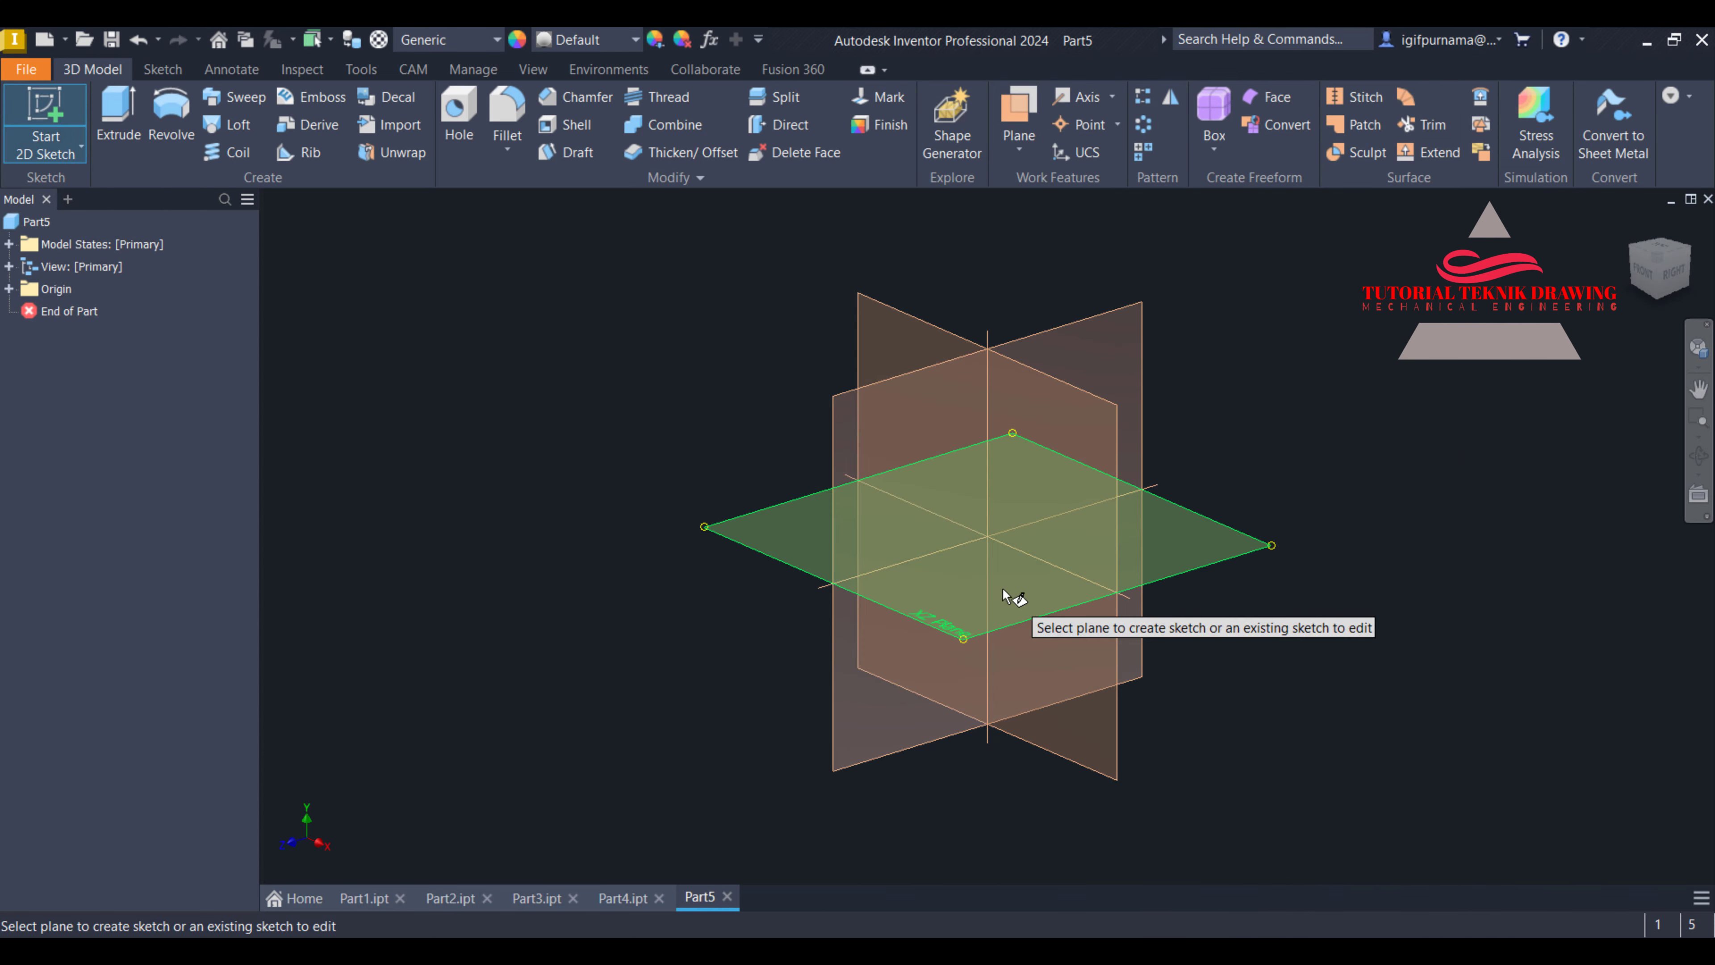
pyautogui.click(1004, 590)
# Following the reference drawing, sketch a 24 mm diameter circle centred on the sketch origin
pyautogui.hotkey('alt', 'Tab')
pyautogui.scroll(4, 1094, 482)
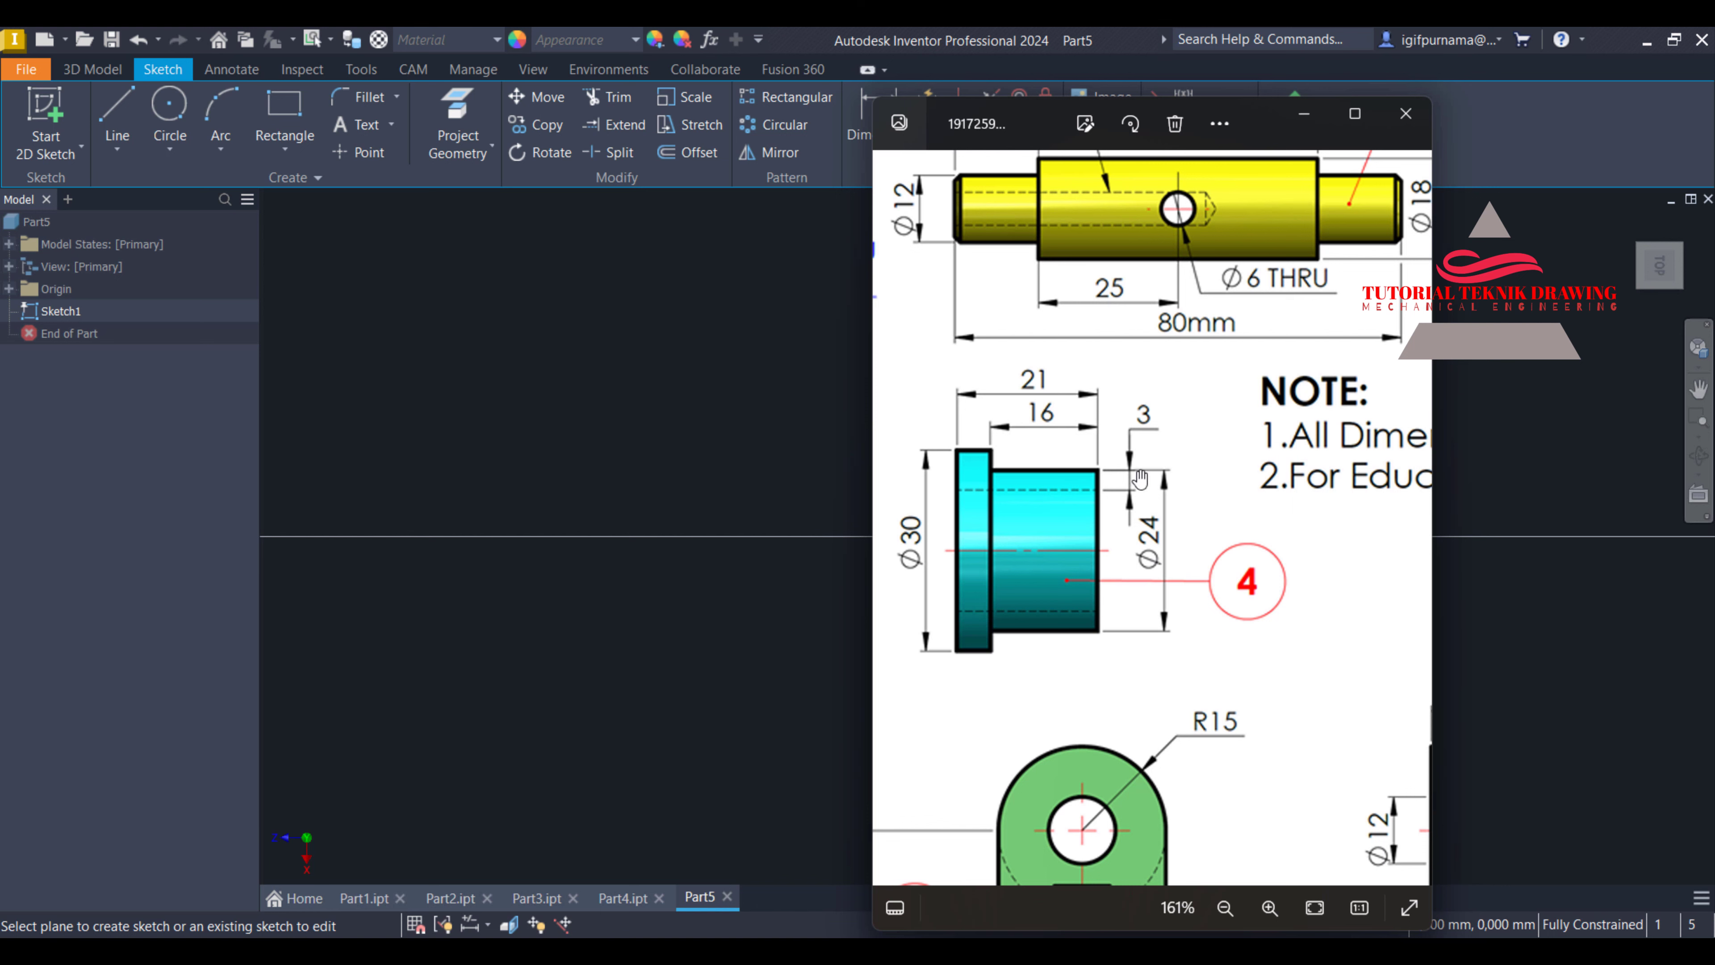
pyautogui.click(1304, 113)
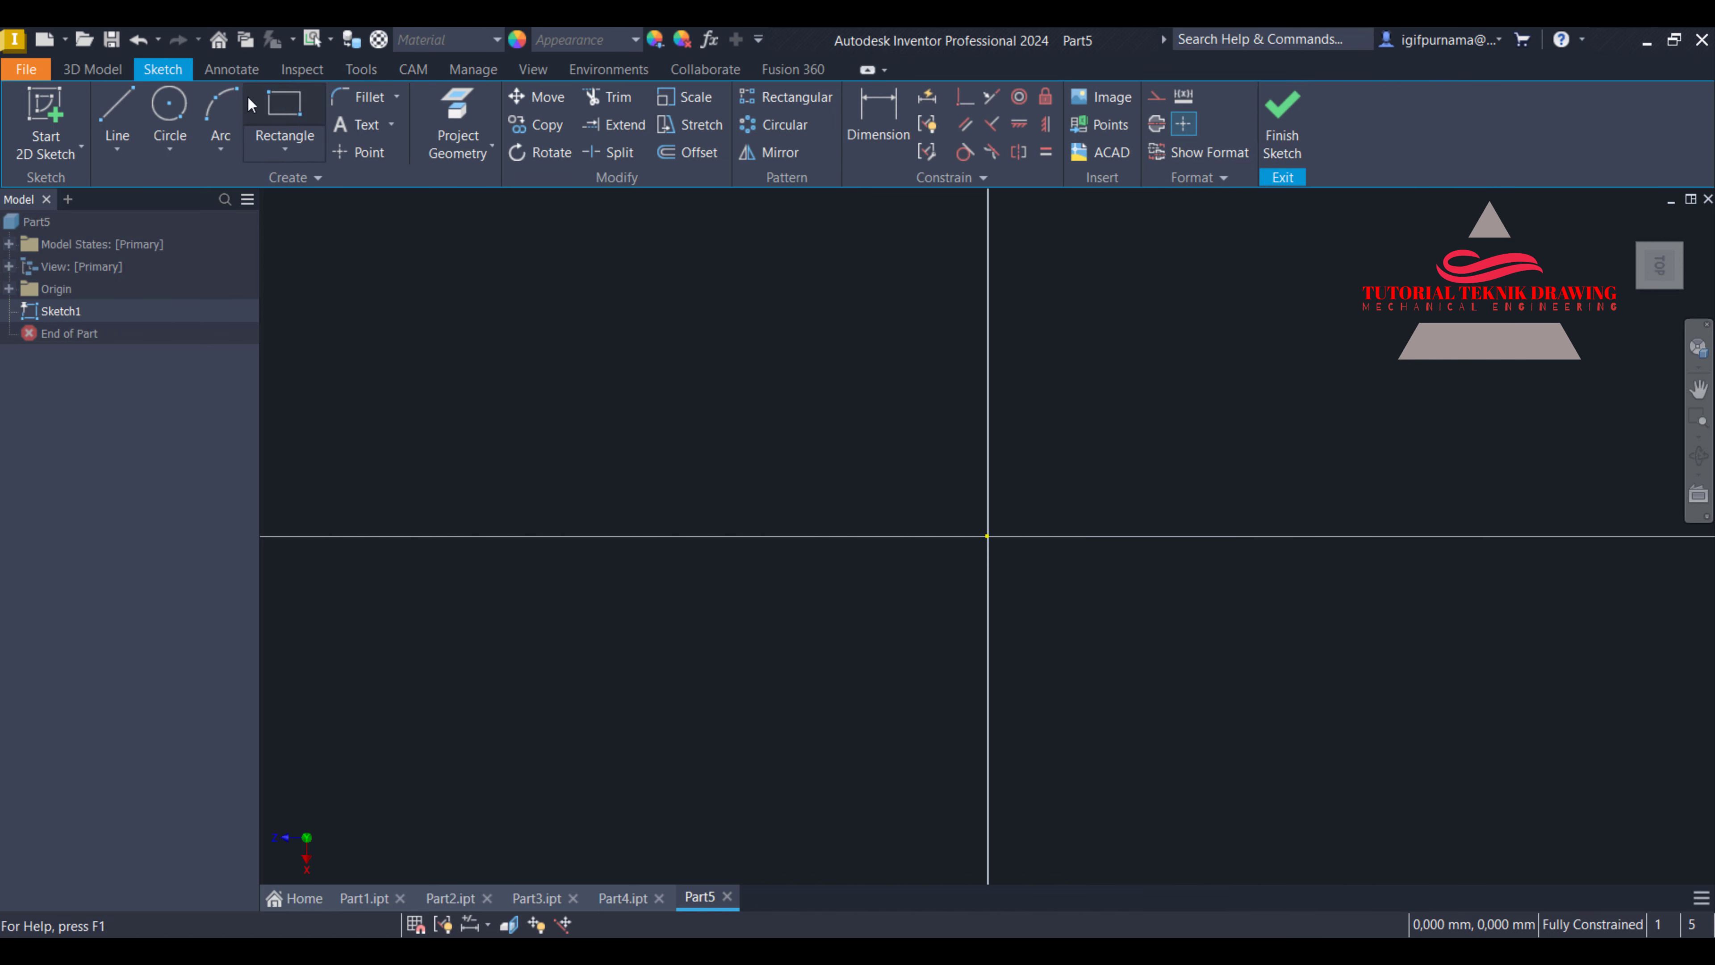
pyautogui.press('c')
pyautogui.click(987, 535)
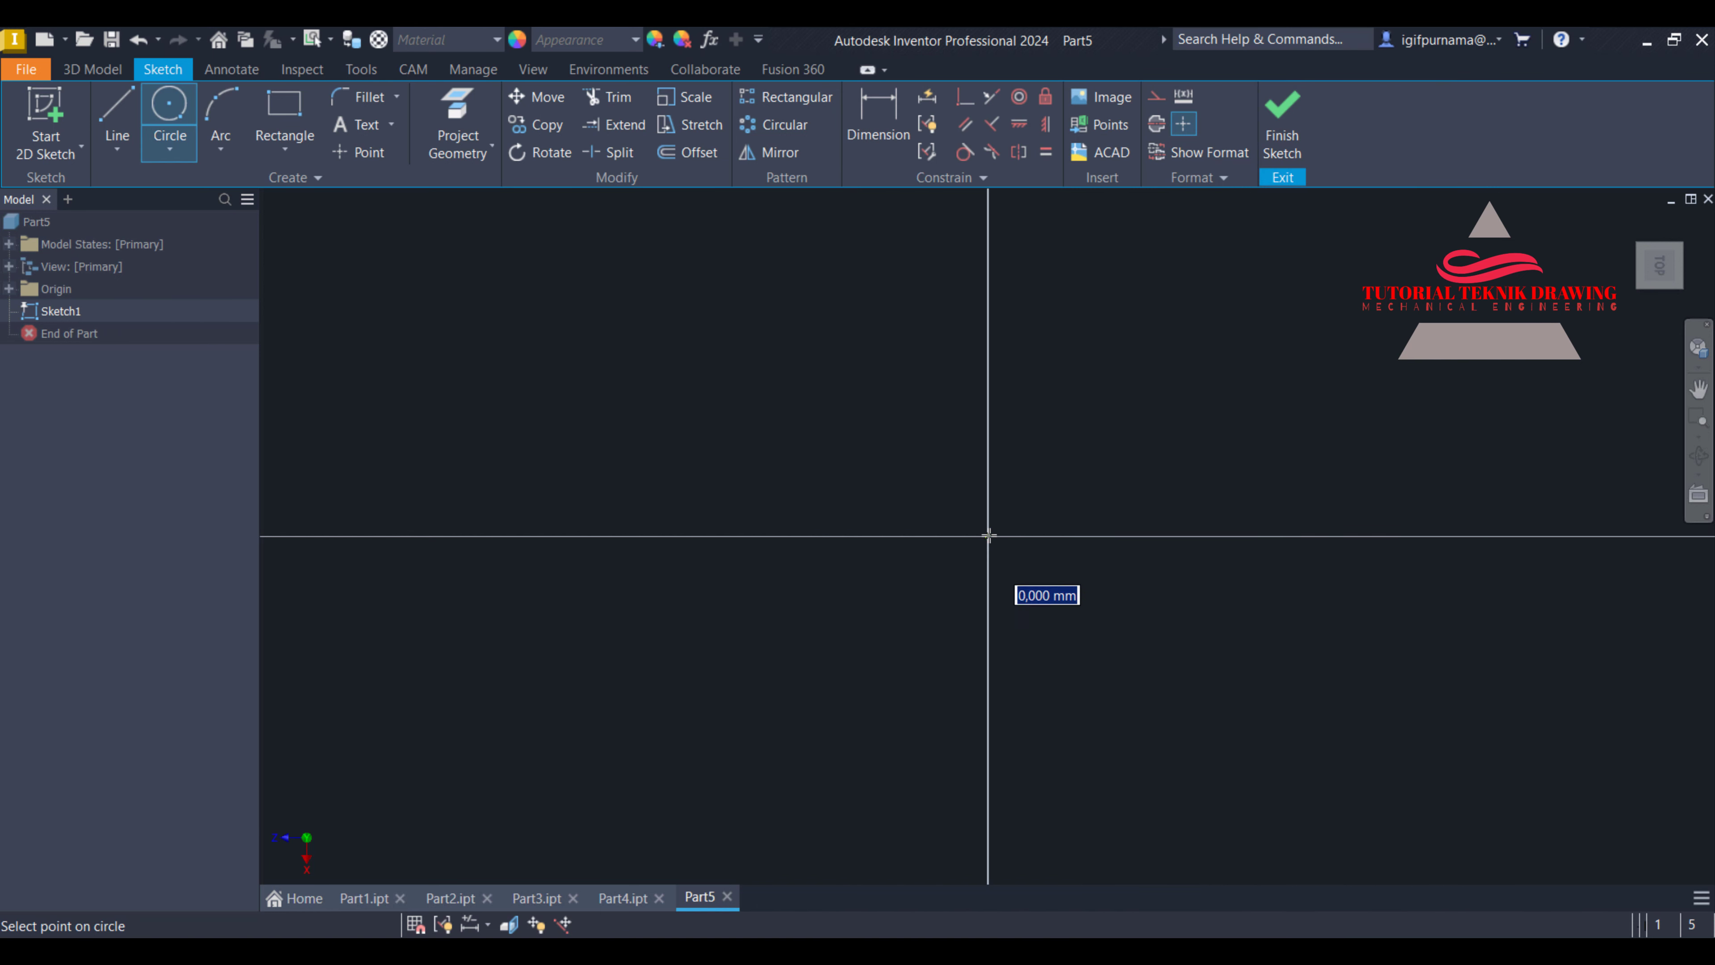
pyautogui.write('24')
pyautogui.press('Return')
# Begin a second circle at the origin and switch to Calculator to add 24 + 3 for its diameter
pyautogui.click(987, 537)
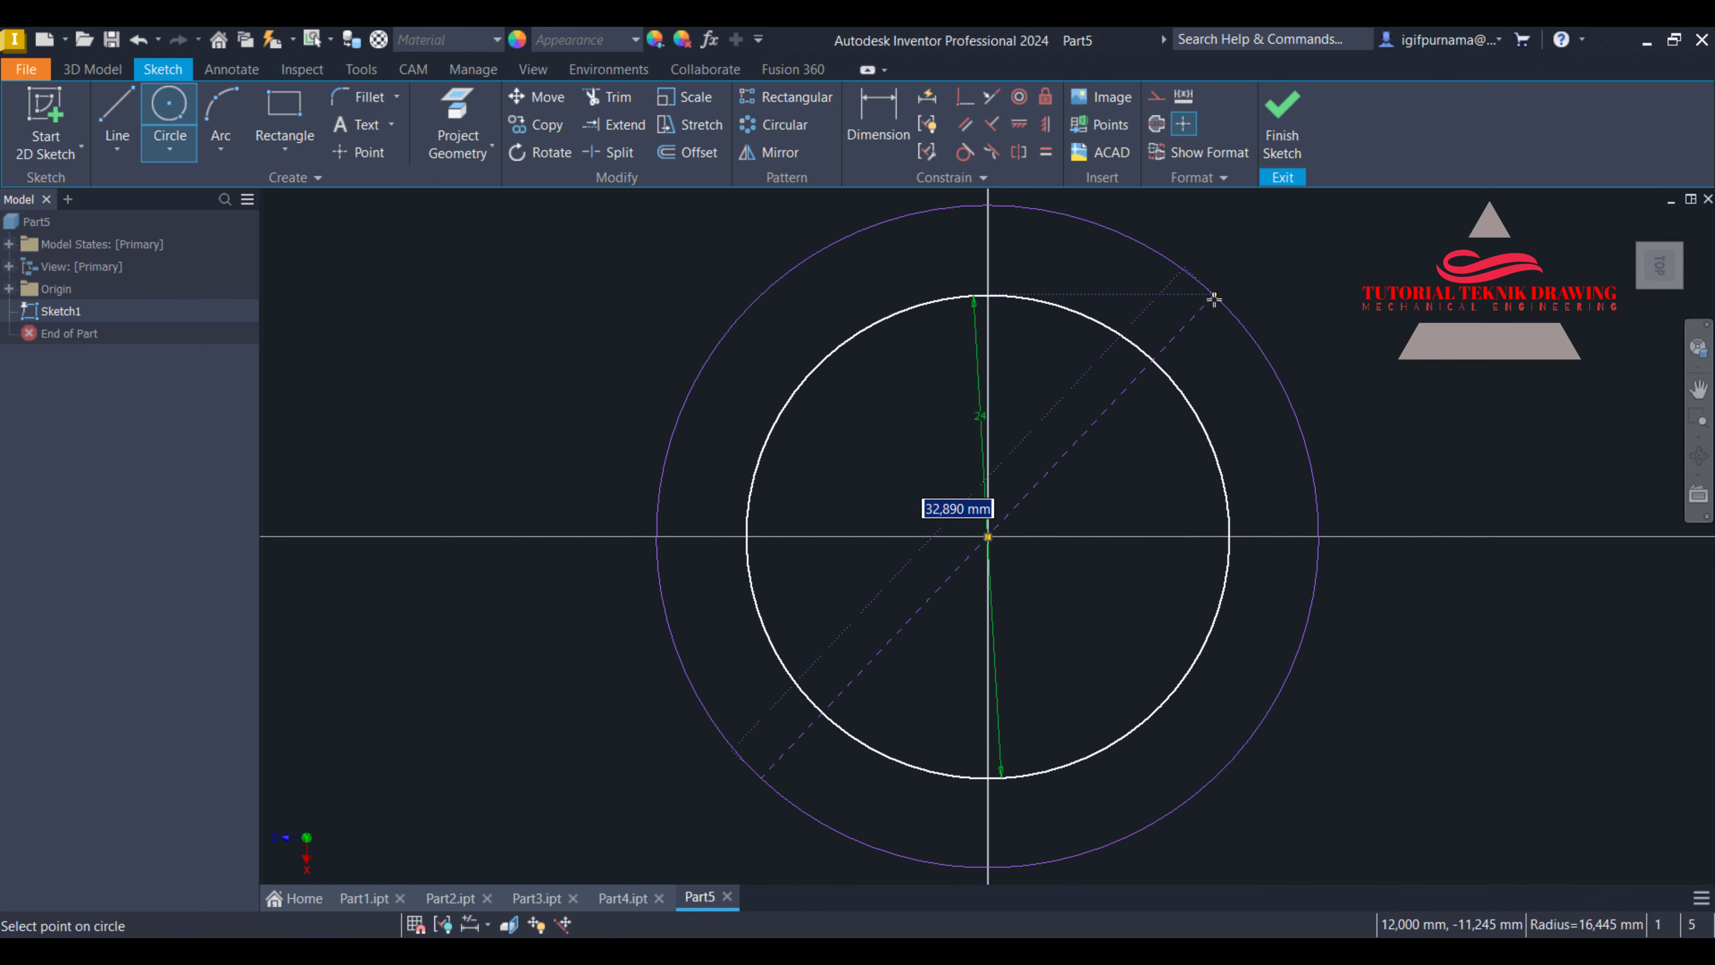
pyautogui.hotkey('alt', 'Tab')
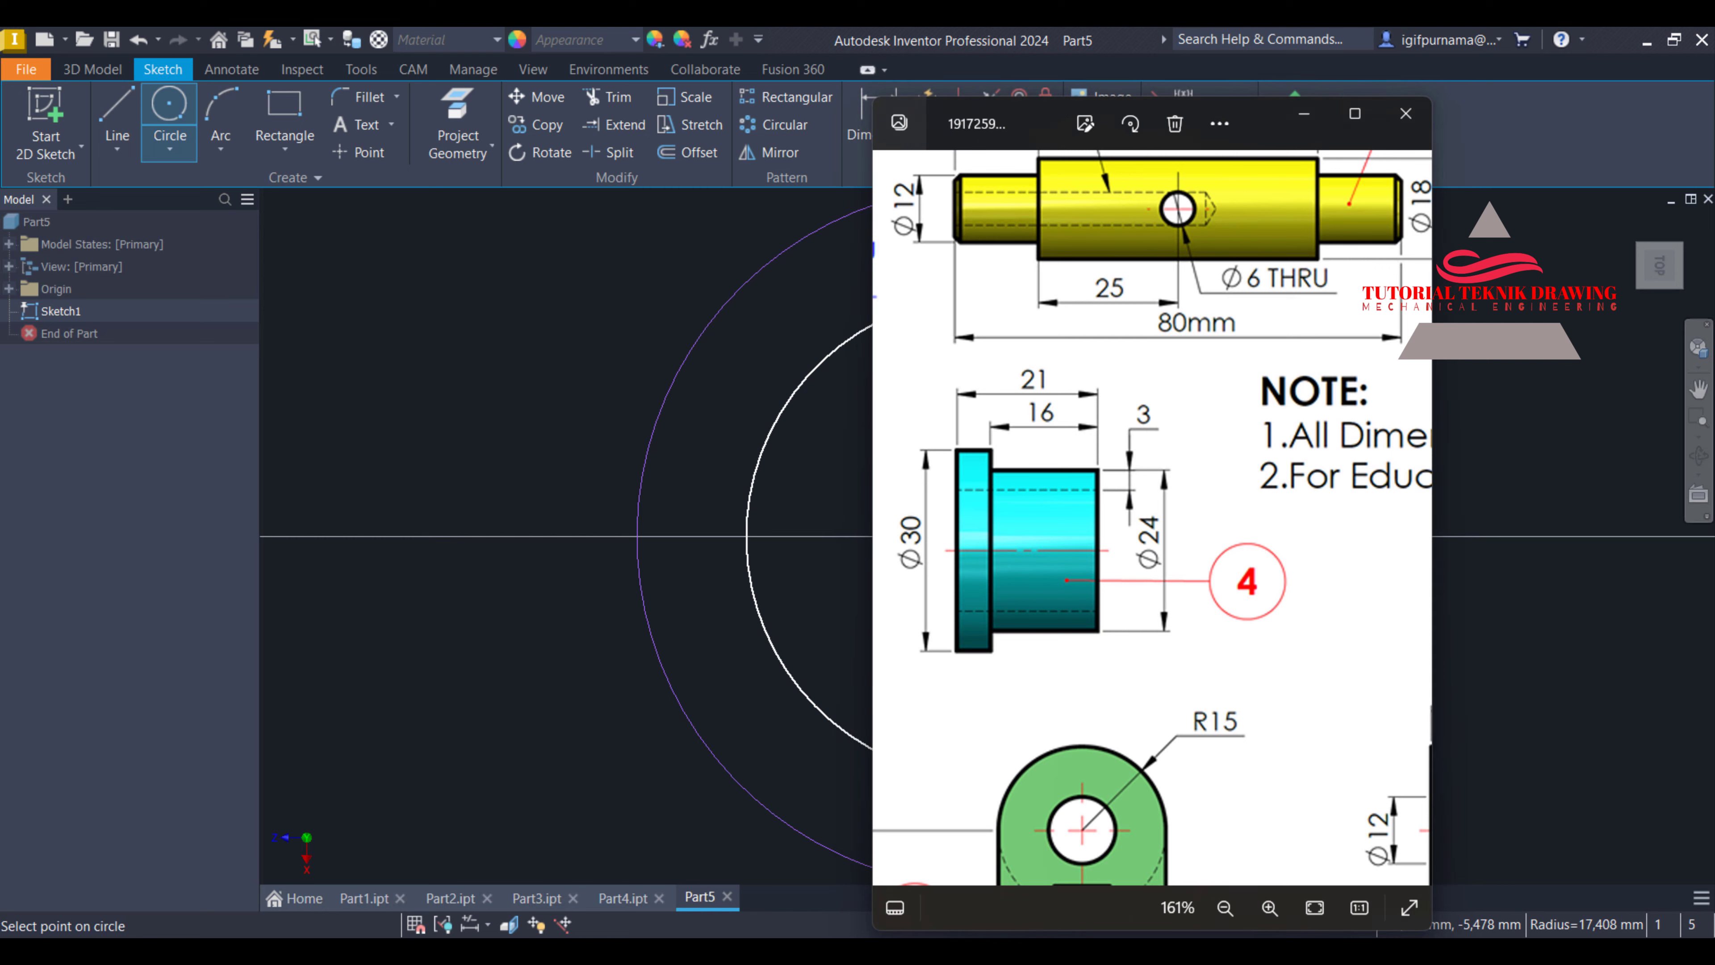
pyautogui.click(1085, 929)
pyautogui.press('Escape')
pyautogui.click(456, 659)
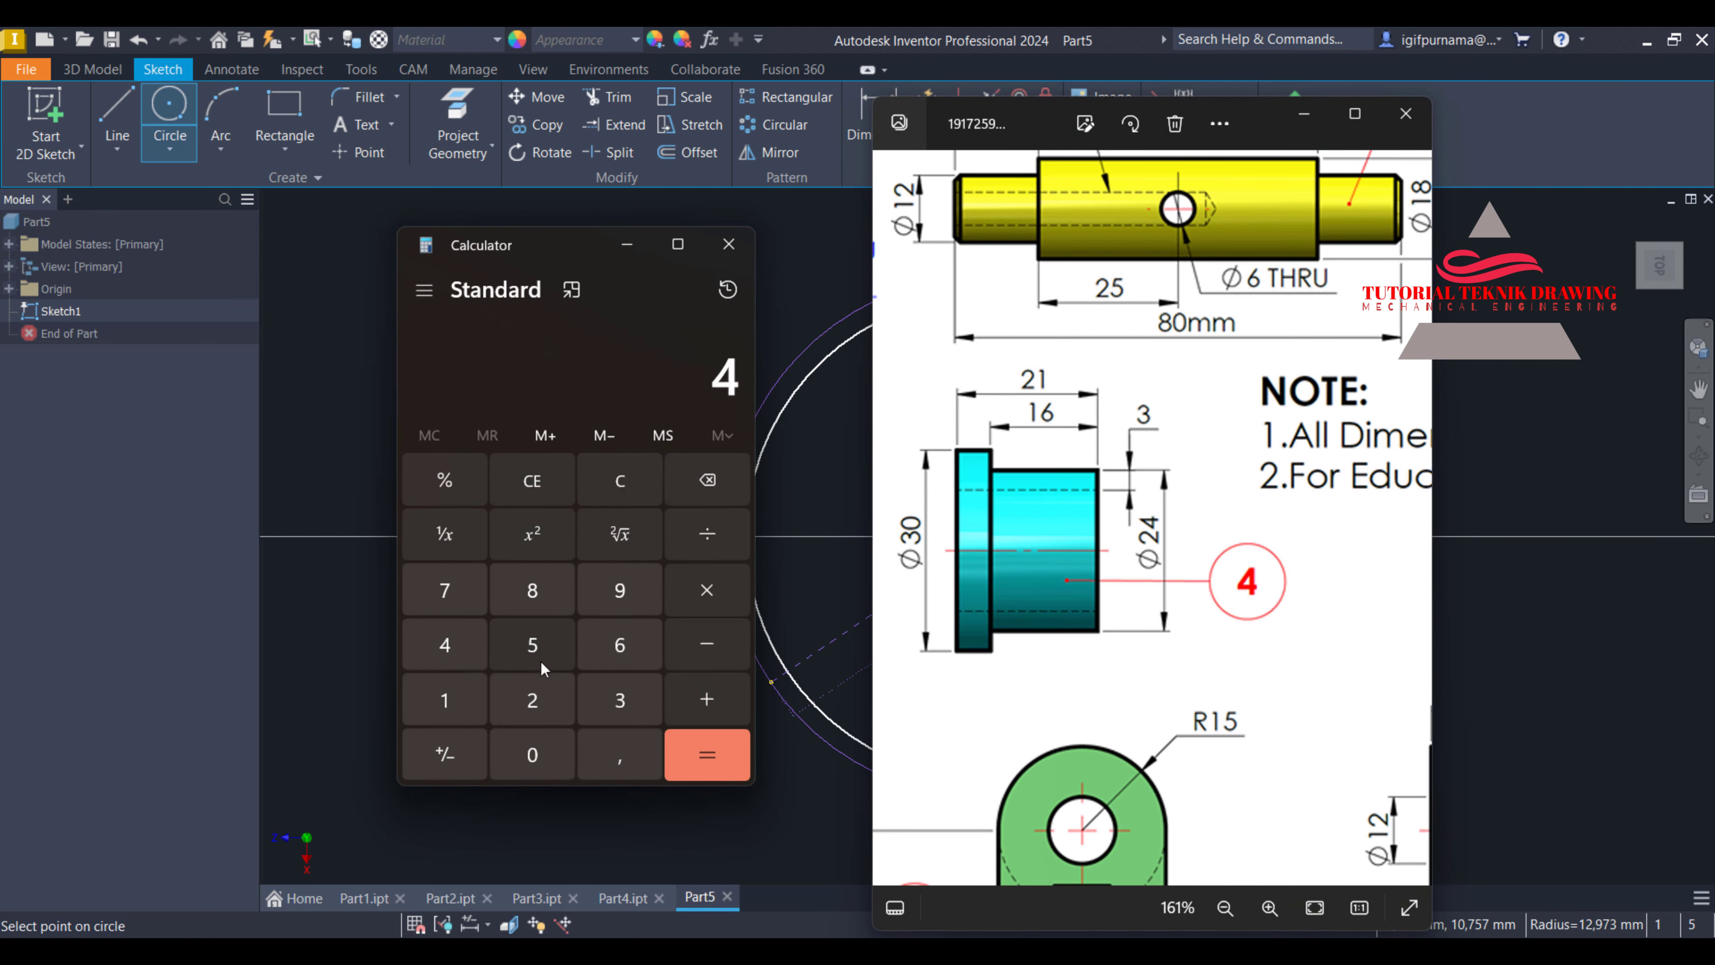
pyautogui.click(618, 484)
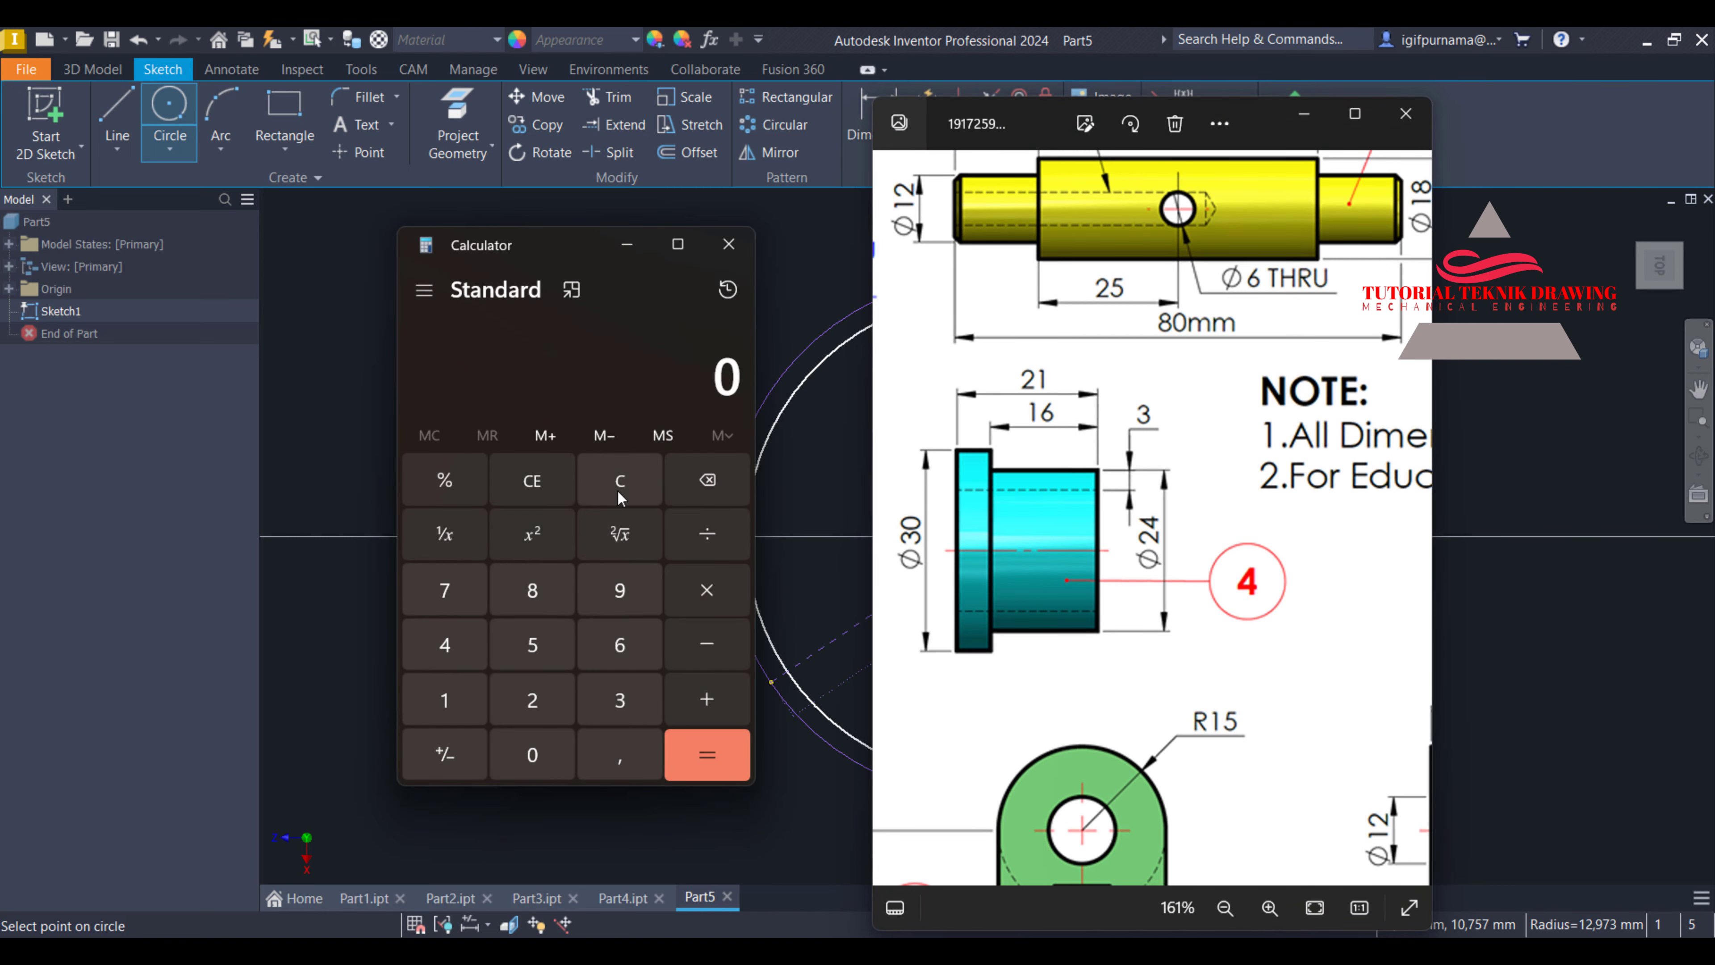
pyautogui.click(507, 685)
pyautogui.click(446, 645)
pyautogui.click(708, 701)
pyautogui.click(619, 700)
pyautogui.click(738, 760)
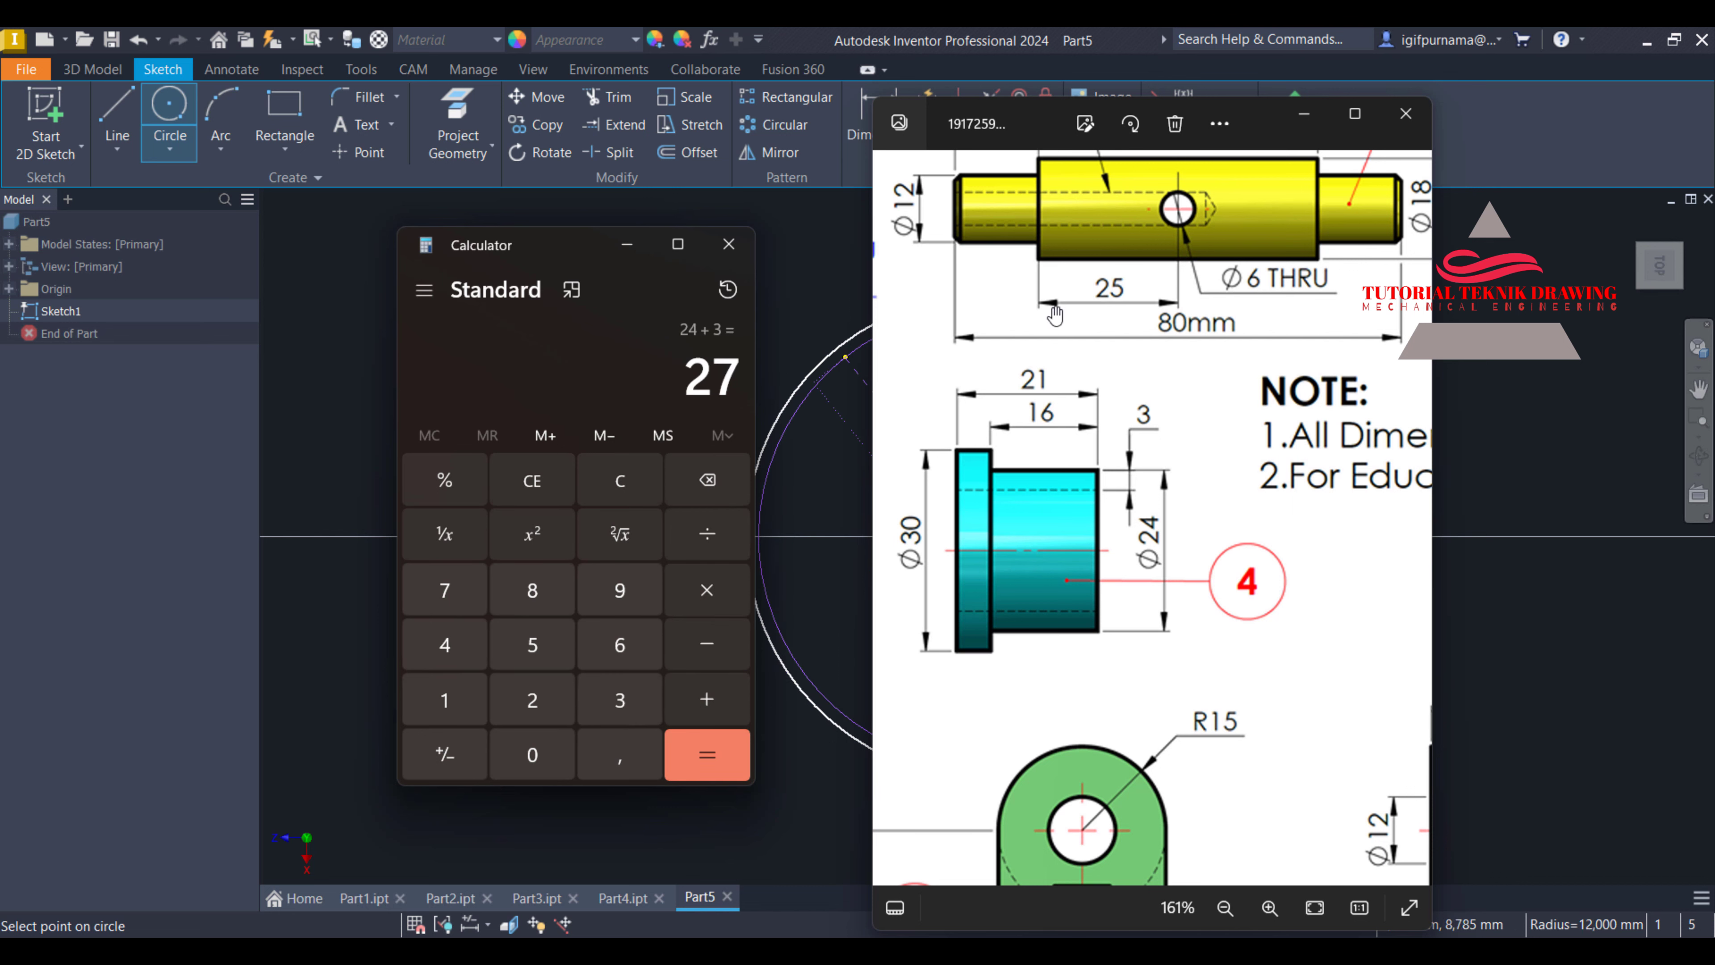
# Return to the sketch and draw a 27 mm diameter circle concentric with the 24 mm circle
pyautogui.click(1303, 114)
pyautogui.click(638, 261)
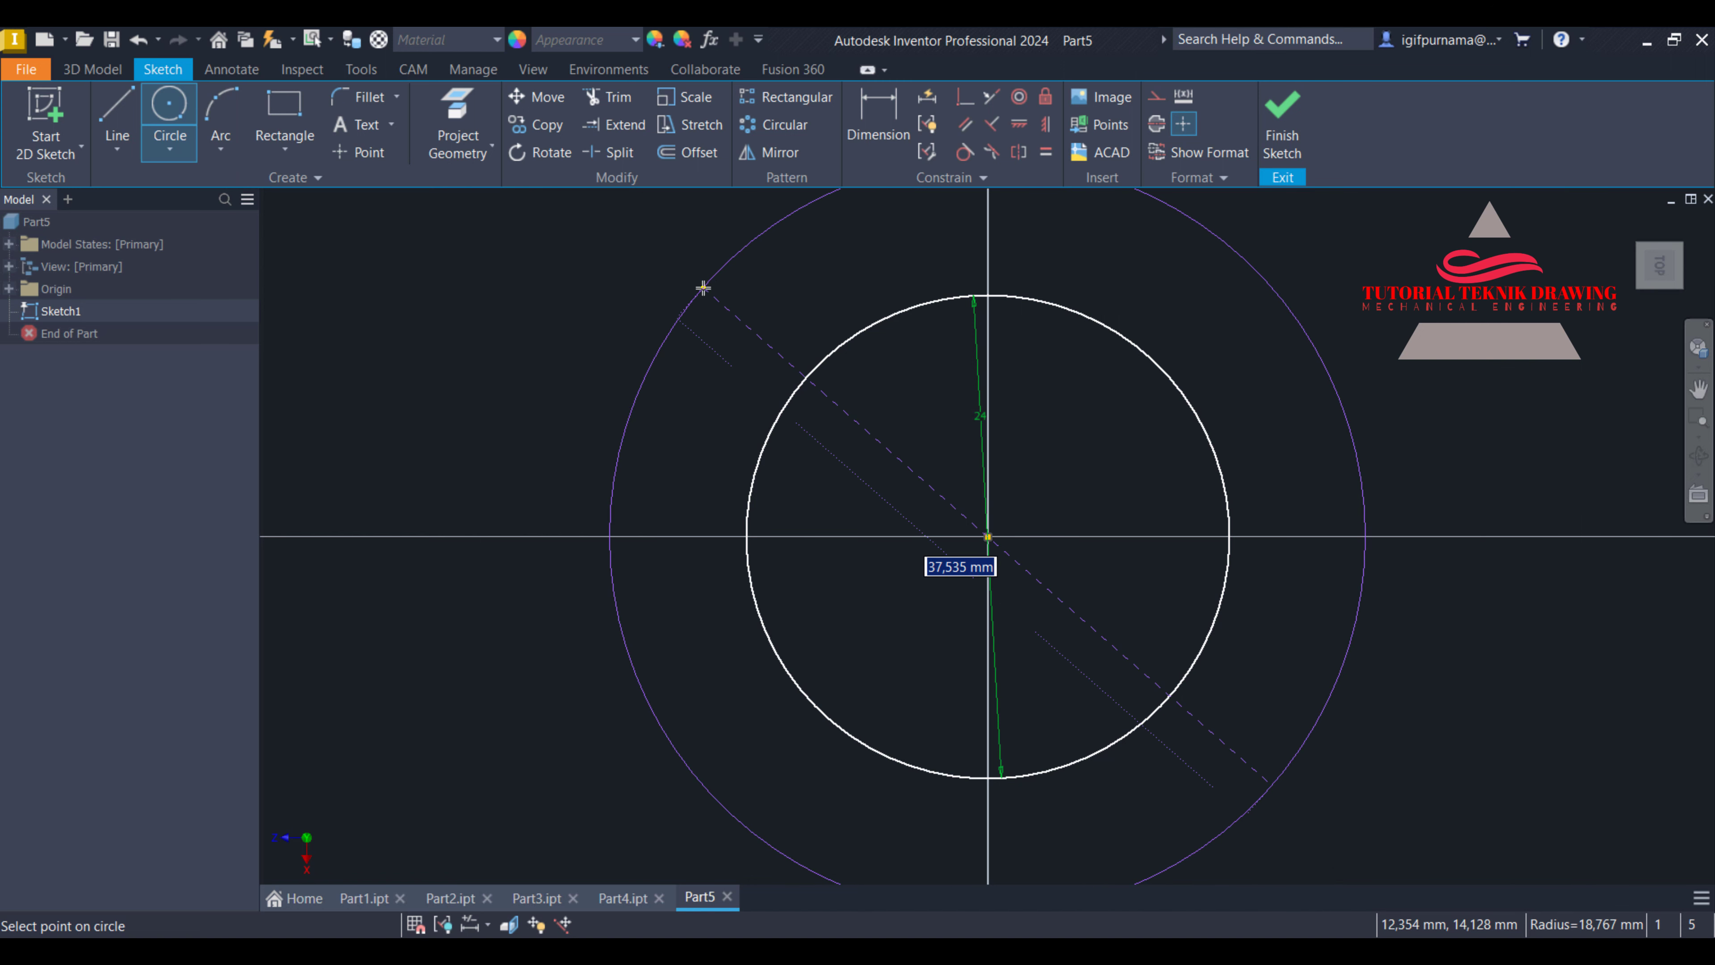
pyautogui.write('2')
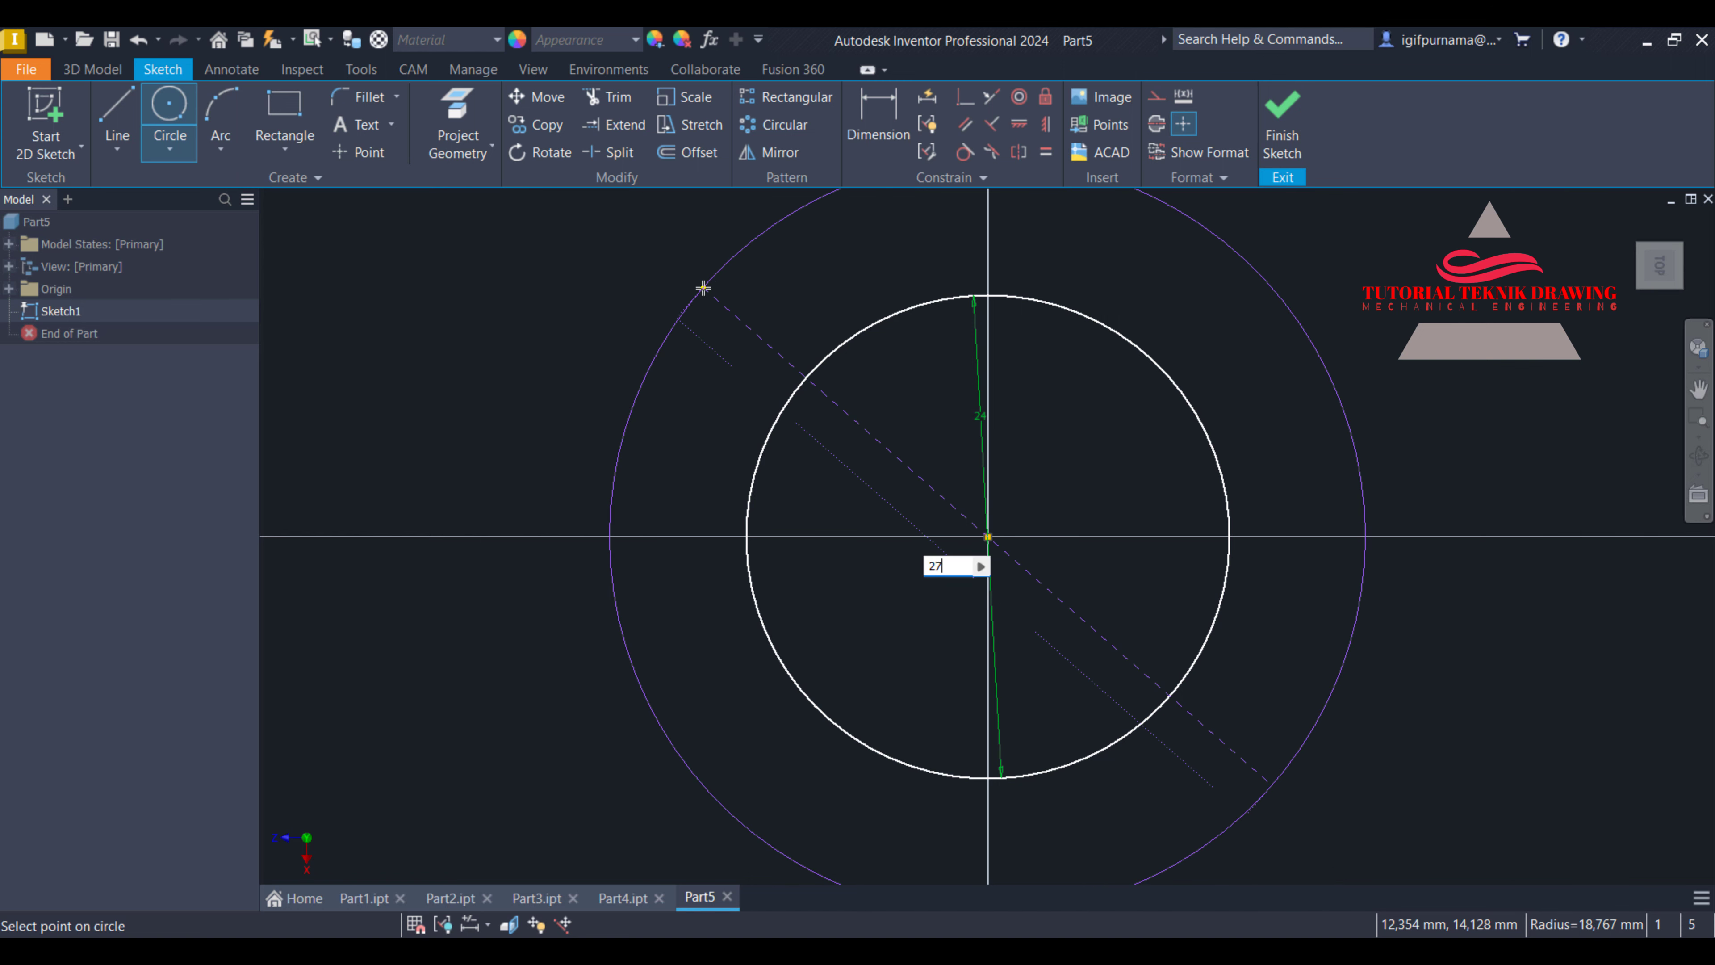
pyautogui.write('7')
pyautogui.press('Return')
pyautogui.rightClick(1301, 315)
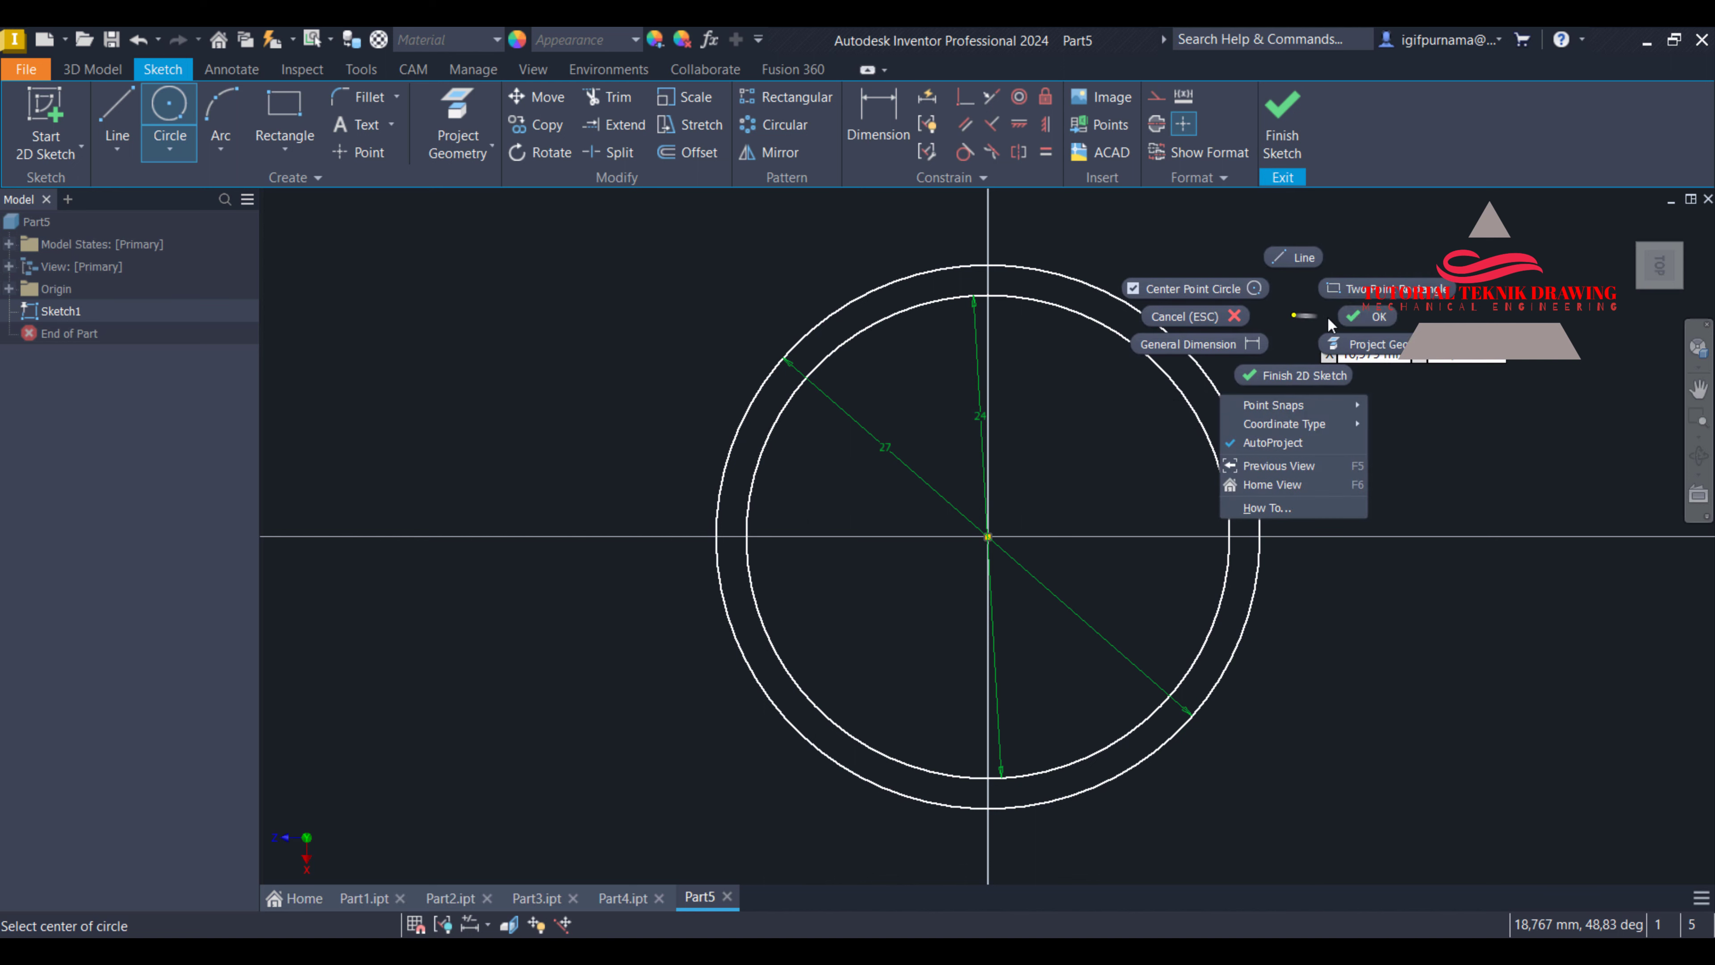
pyautogui.click(1371, 316)
# Recheck item 4's diameter in the reference drawing and undo the 27 mm circle
pyautogui.hotkey('alt', 'Tab')
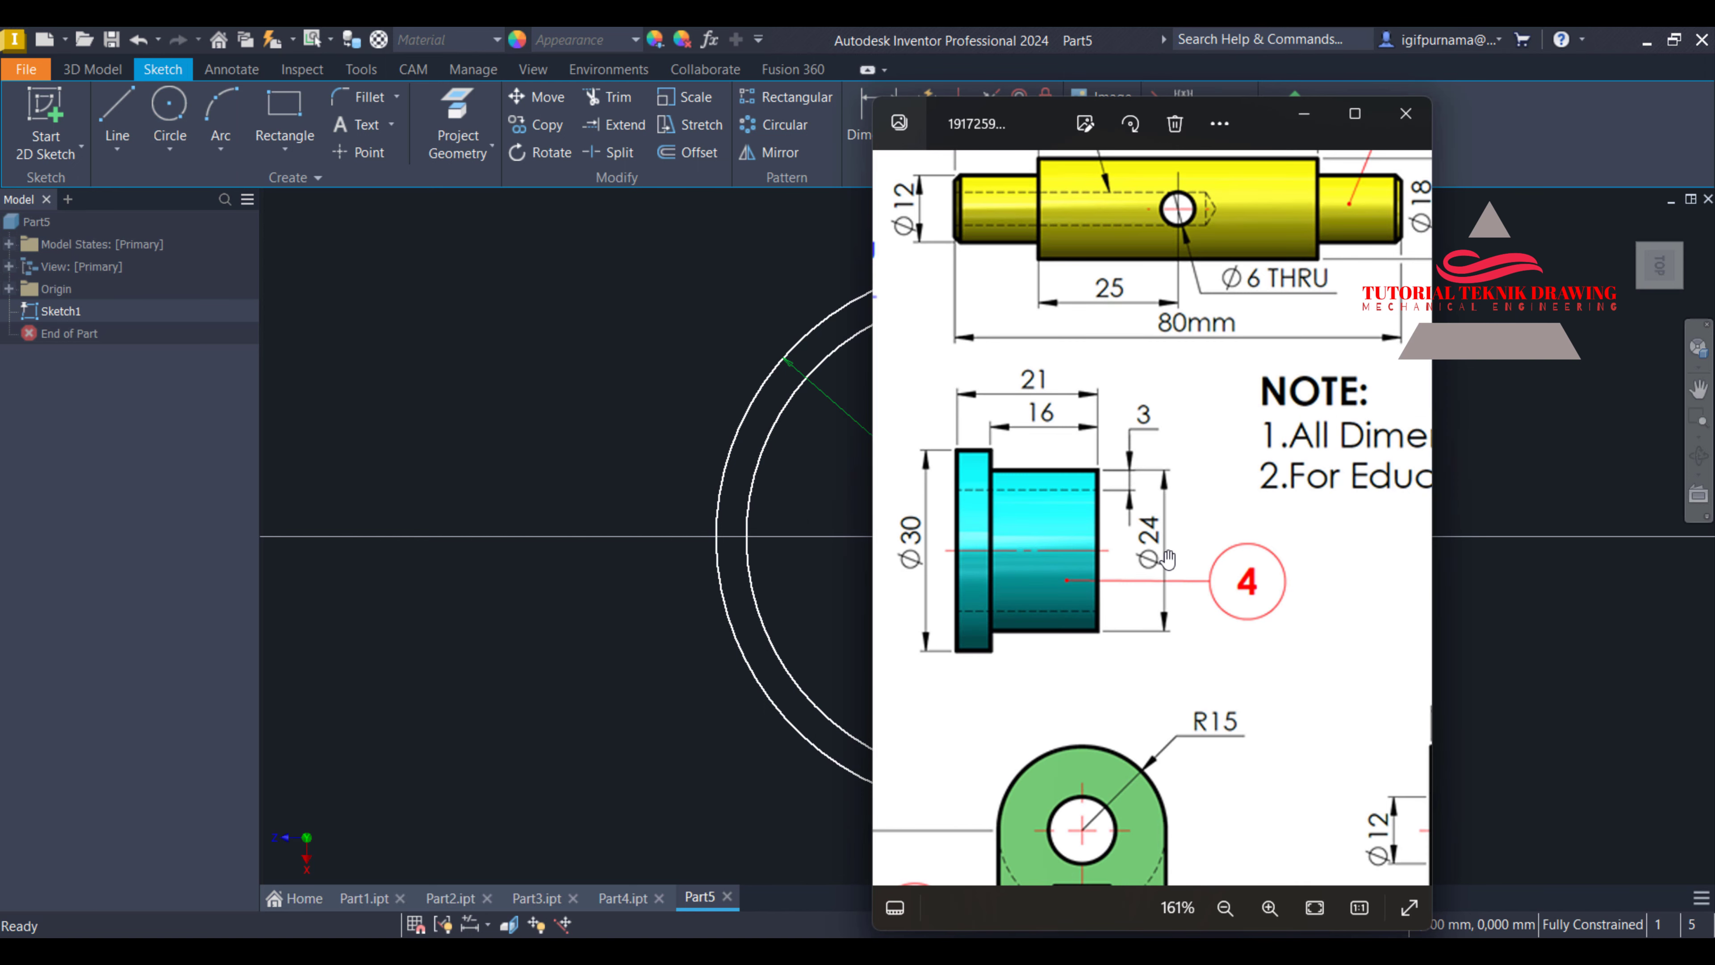
pyautogui.click(562, 370)
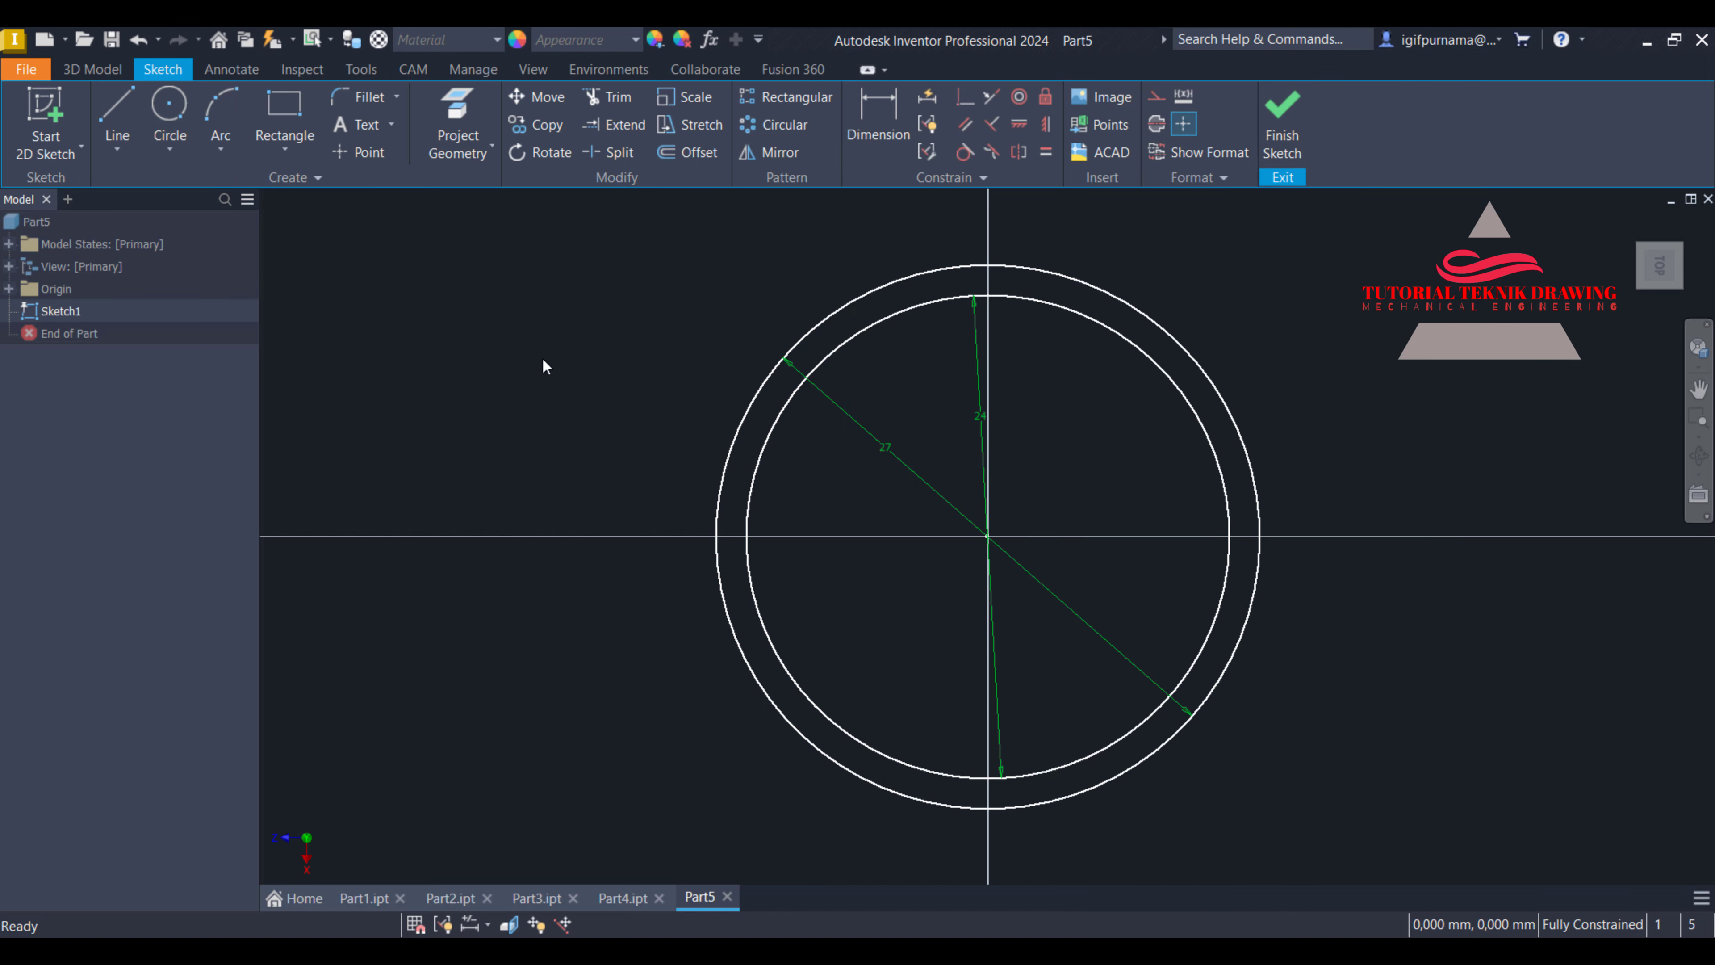
pyautogui.hotkey('ctrl', 'z')
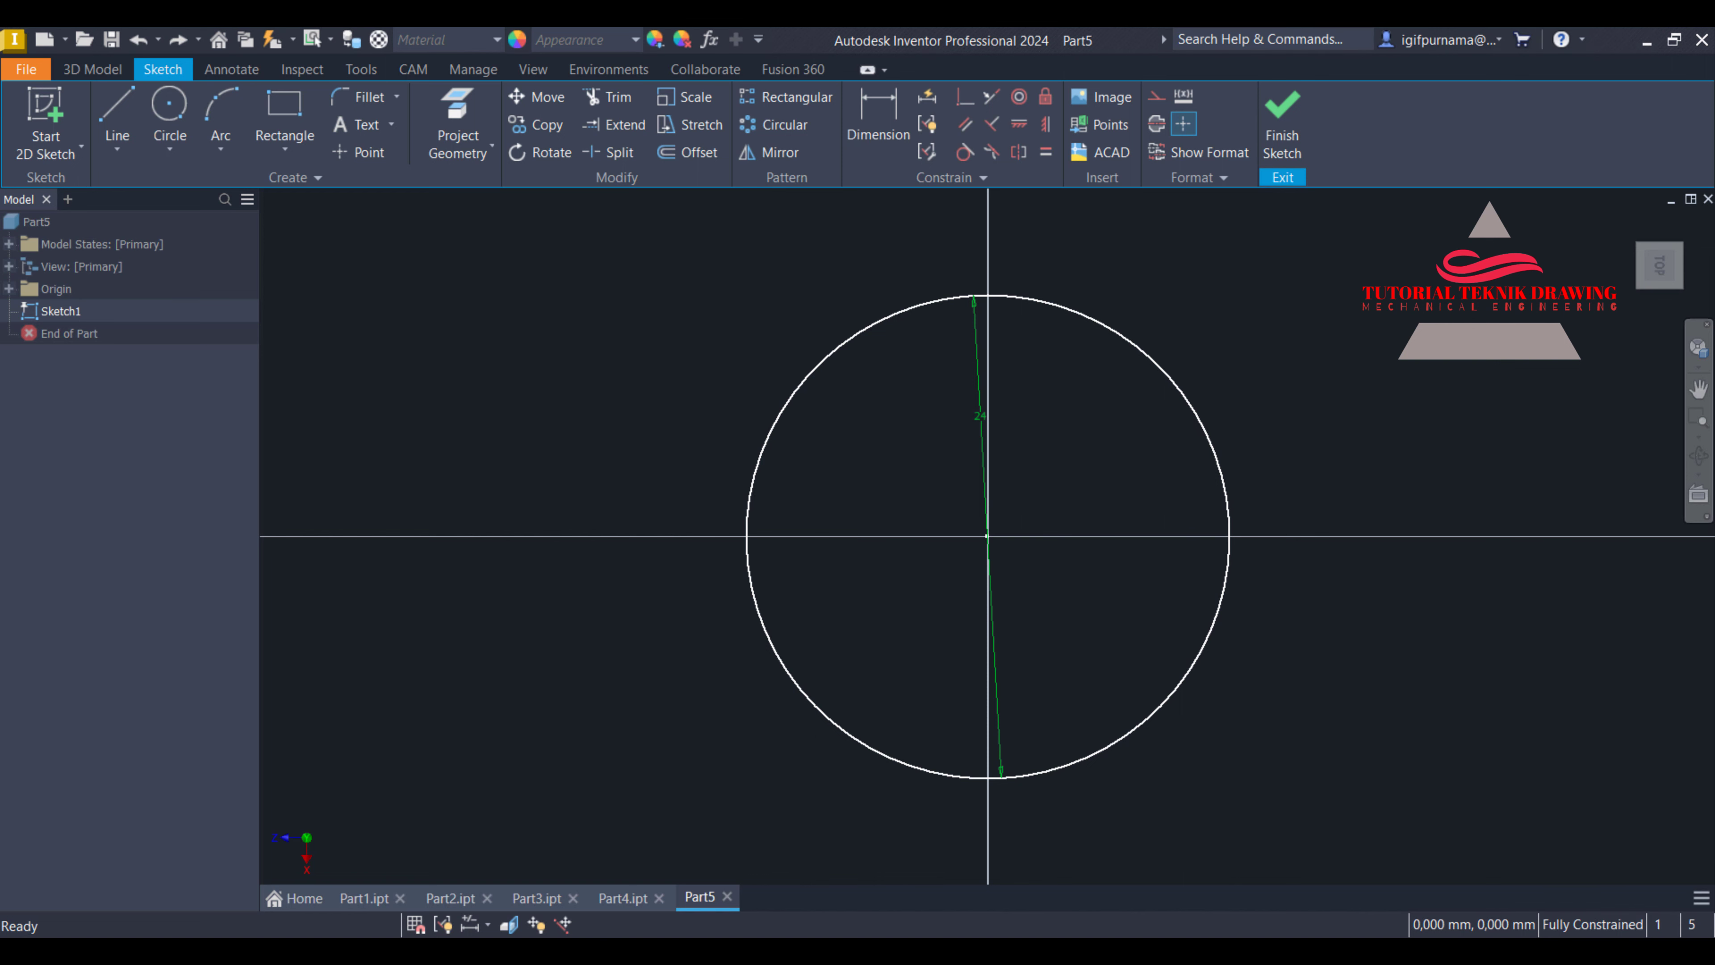
# Check item 4's wall thickness in the reference drawing, then draw a 21 mm circle concentric with the 24 mm circle and finish the sketch
pyautogui.hotkey('alt', 'Tab')
pyautogui.scroll(6, 1053, 506)
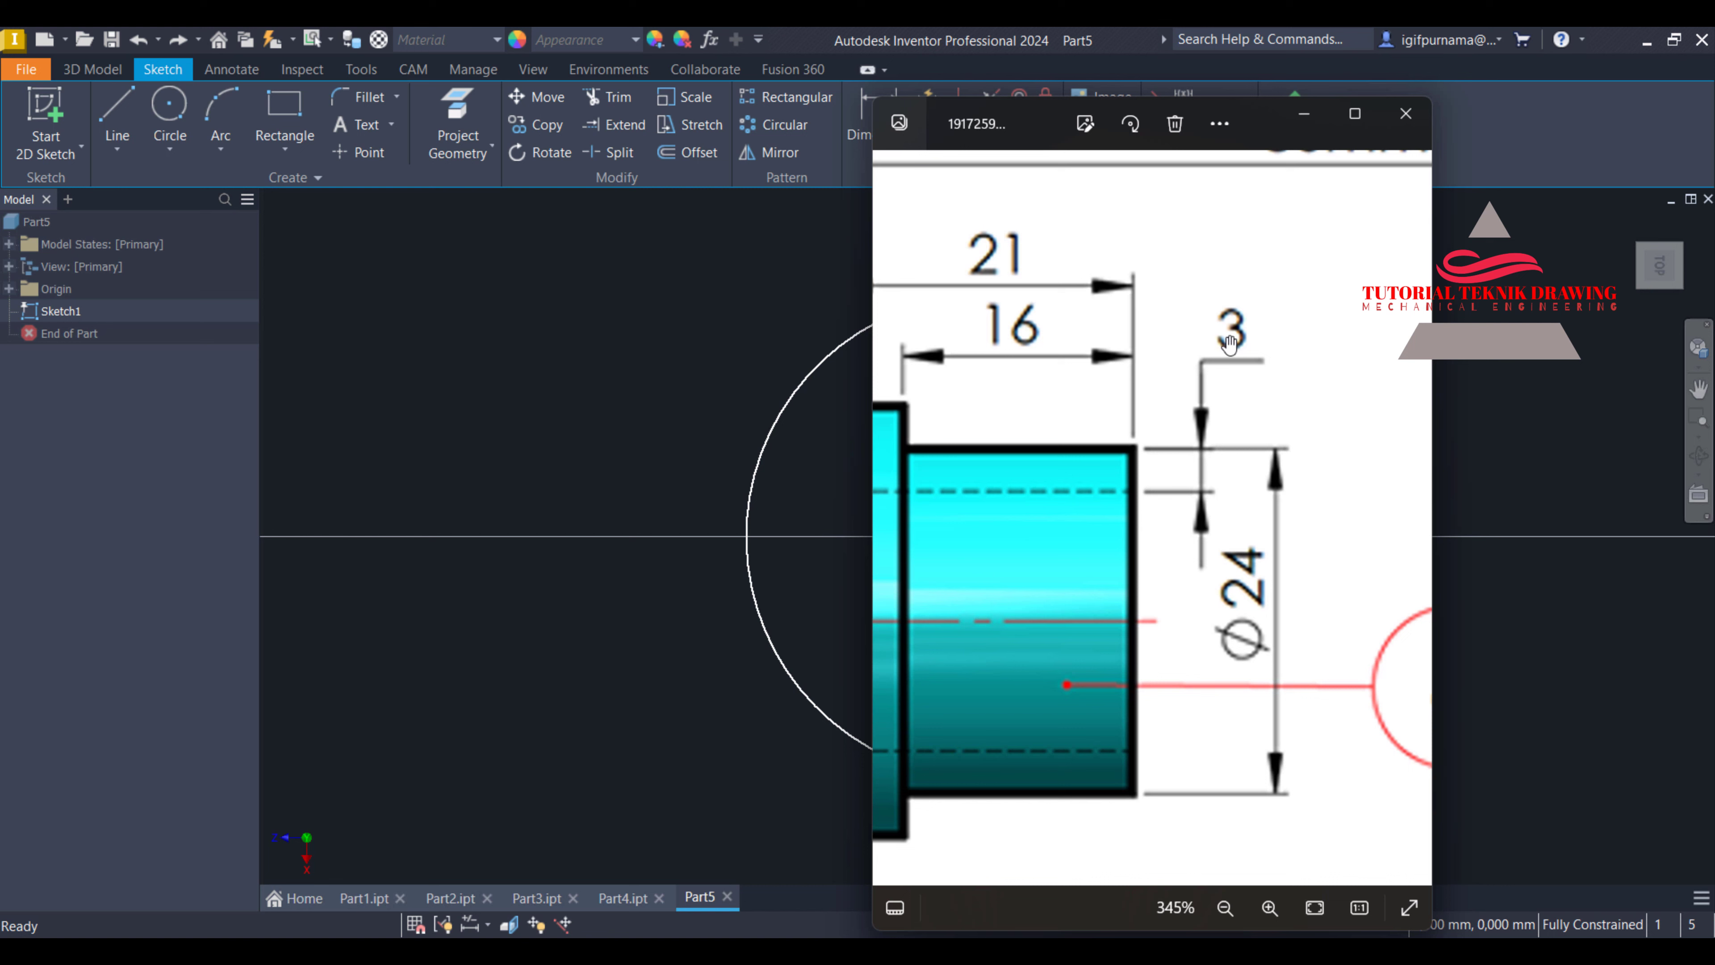
pyautogui.click(472, 346)
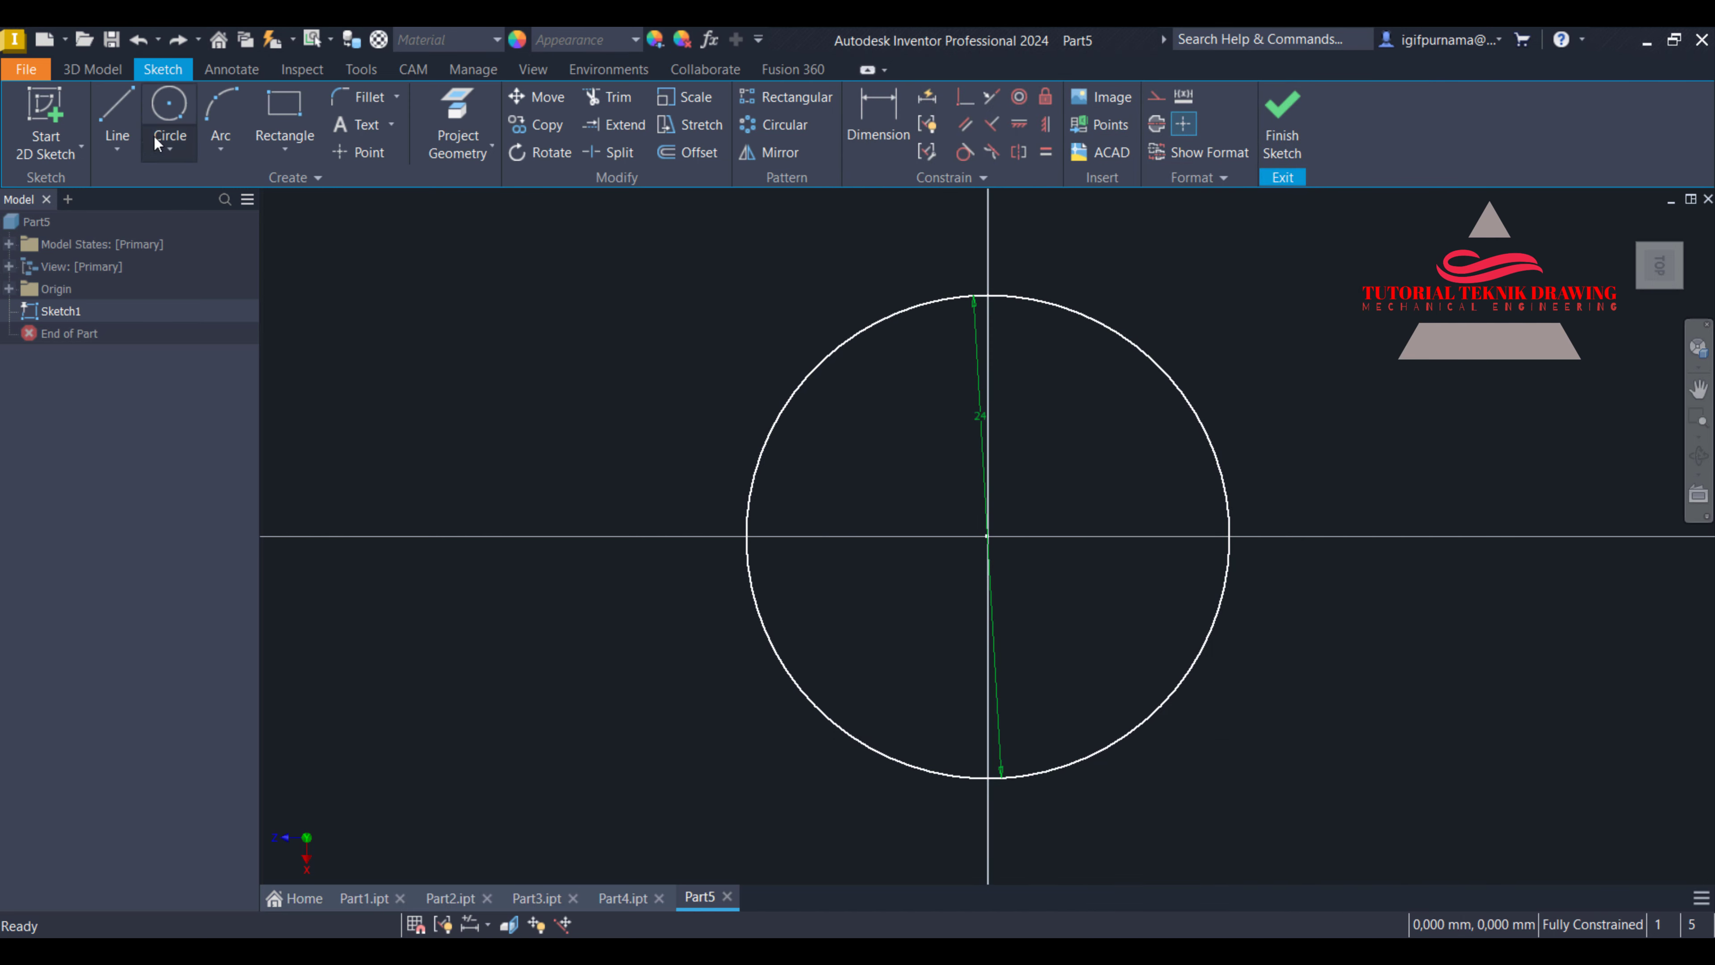
pyautogui.press('c')
pyautogui.click(987, 537)
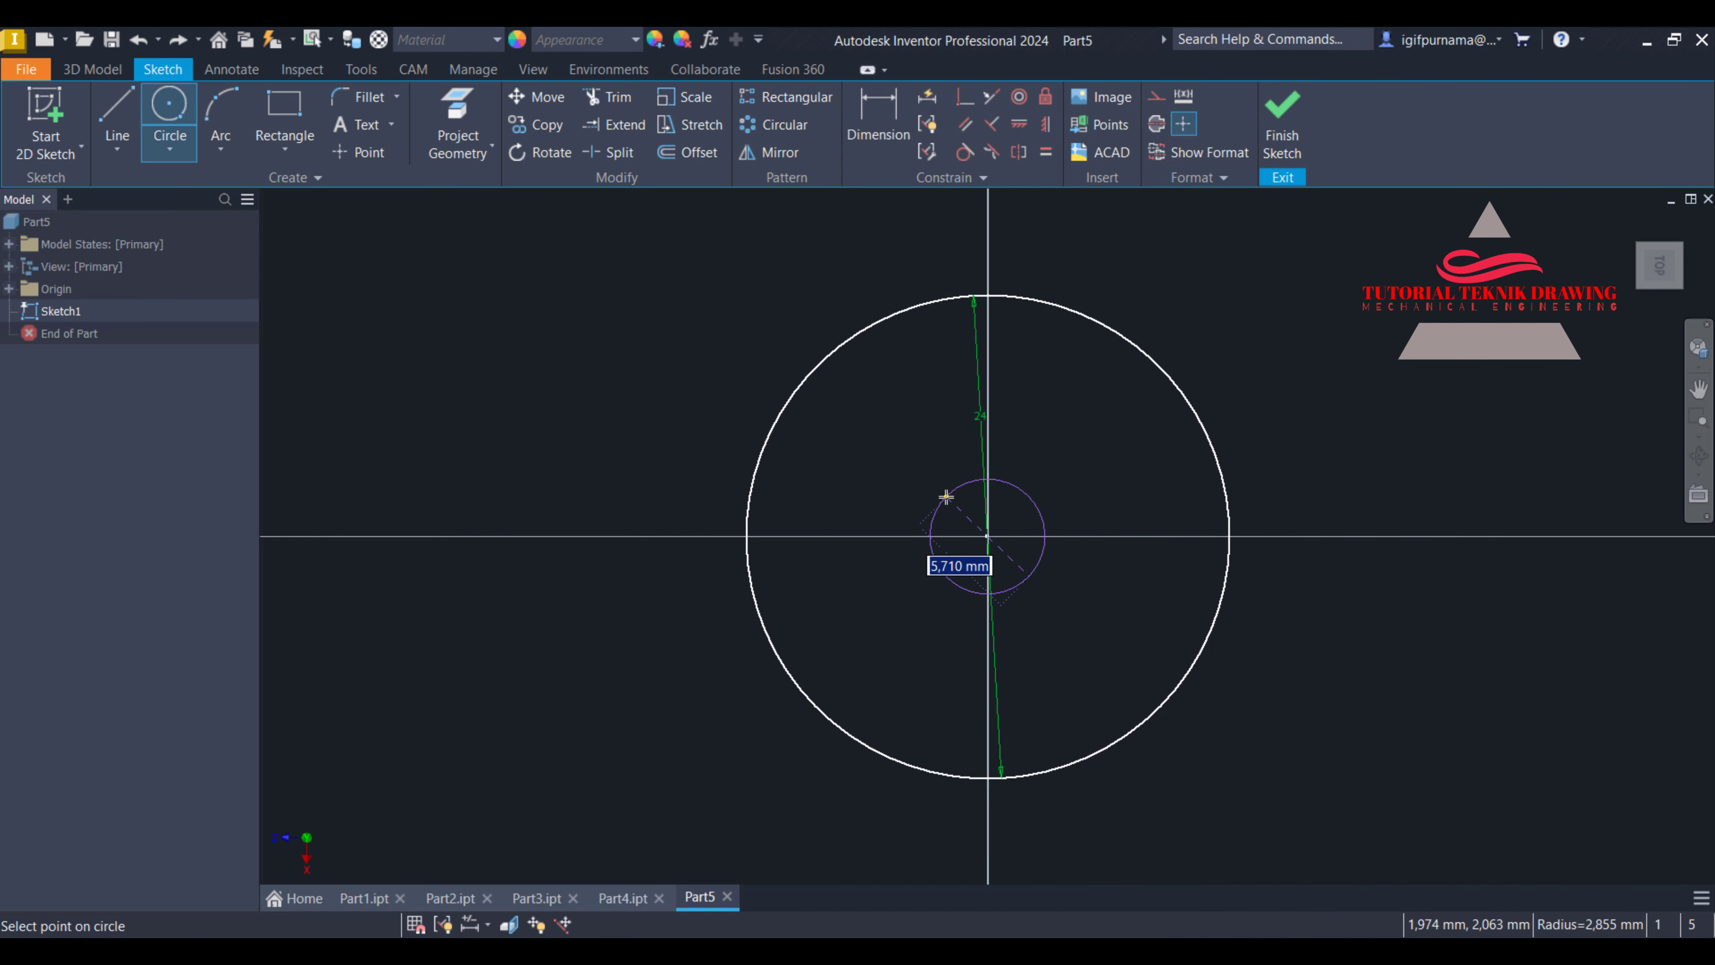
pyautogui.write('21')
pyautogui.press('Return')
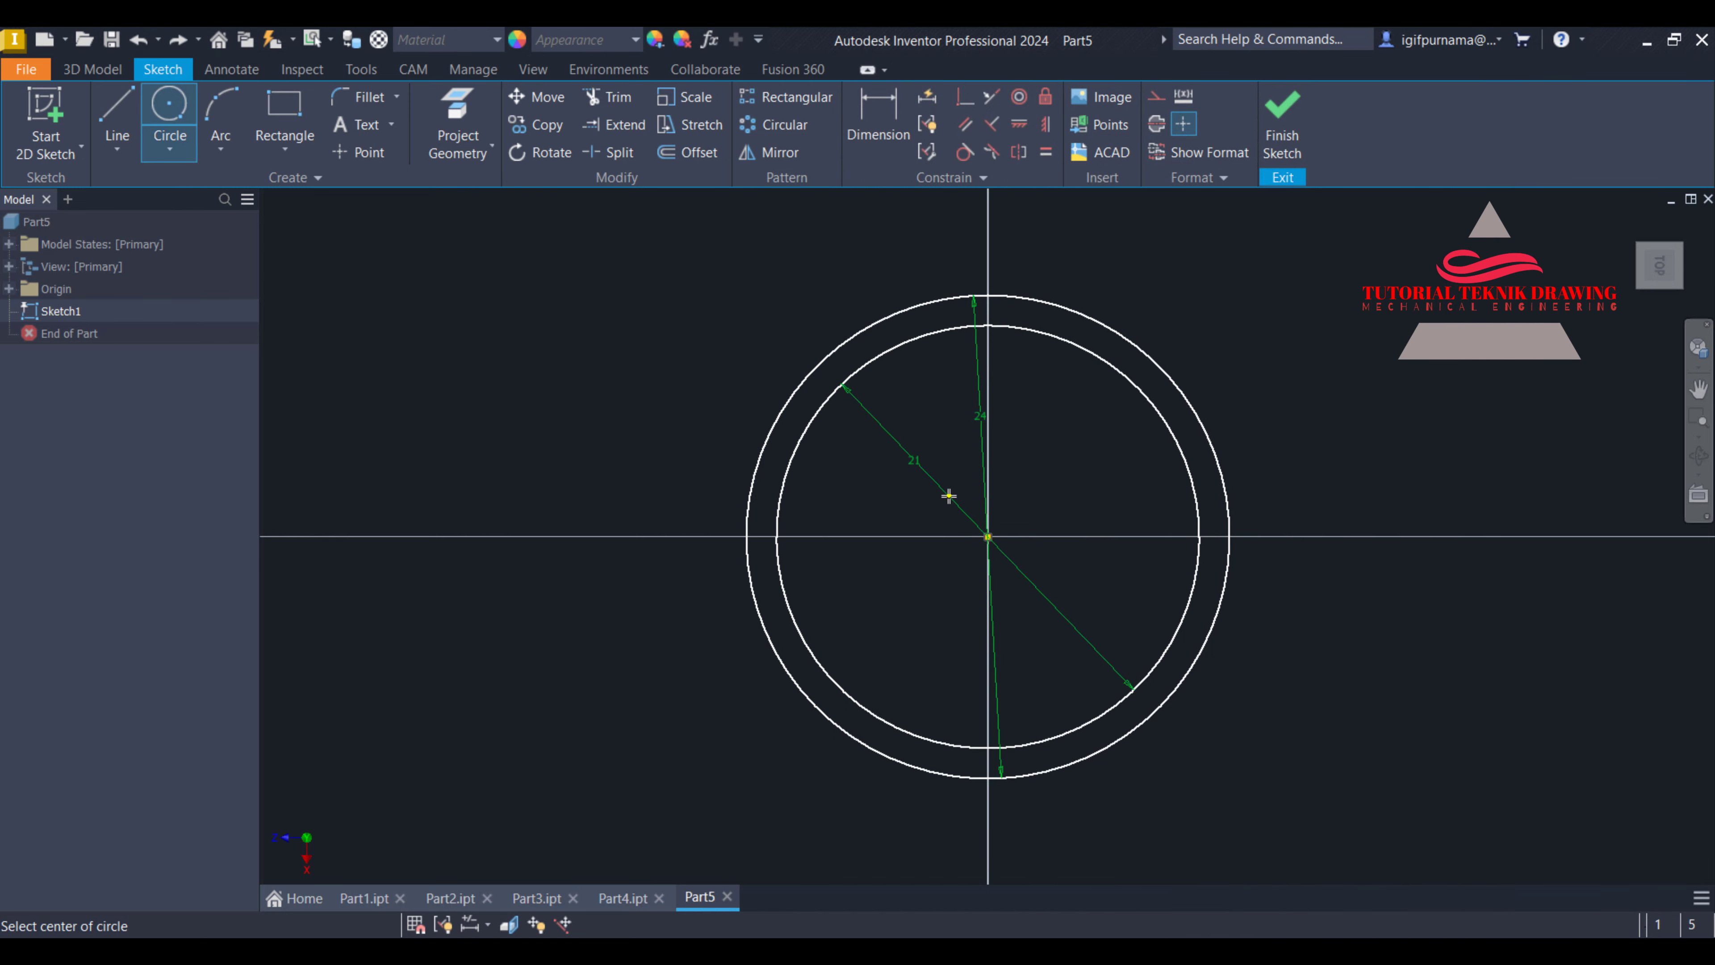
pyautogui.press('Escape')
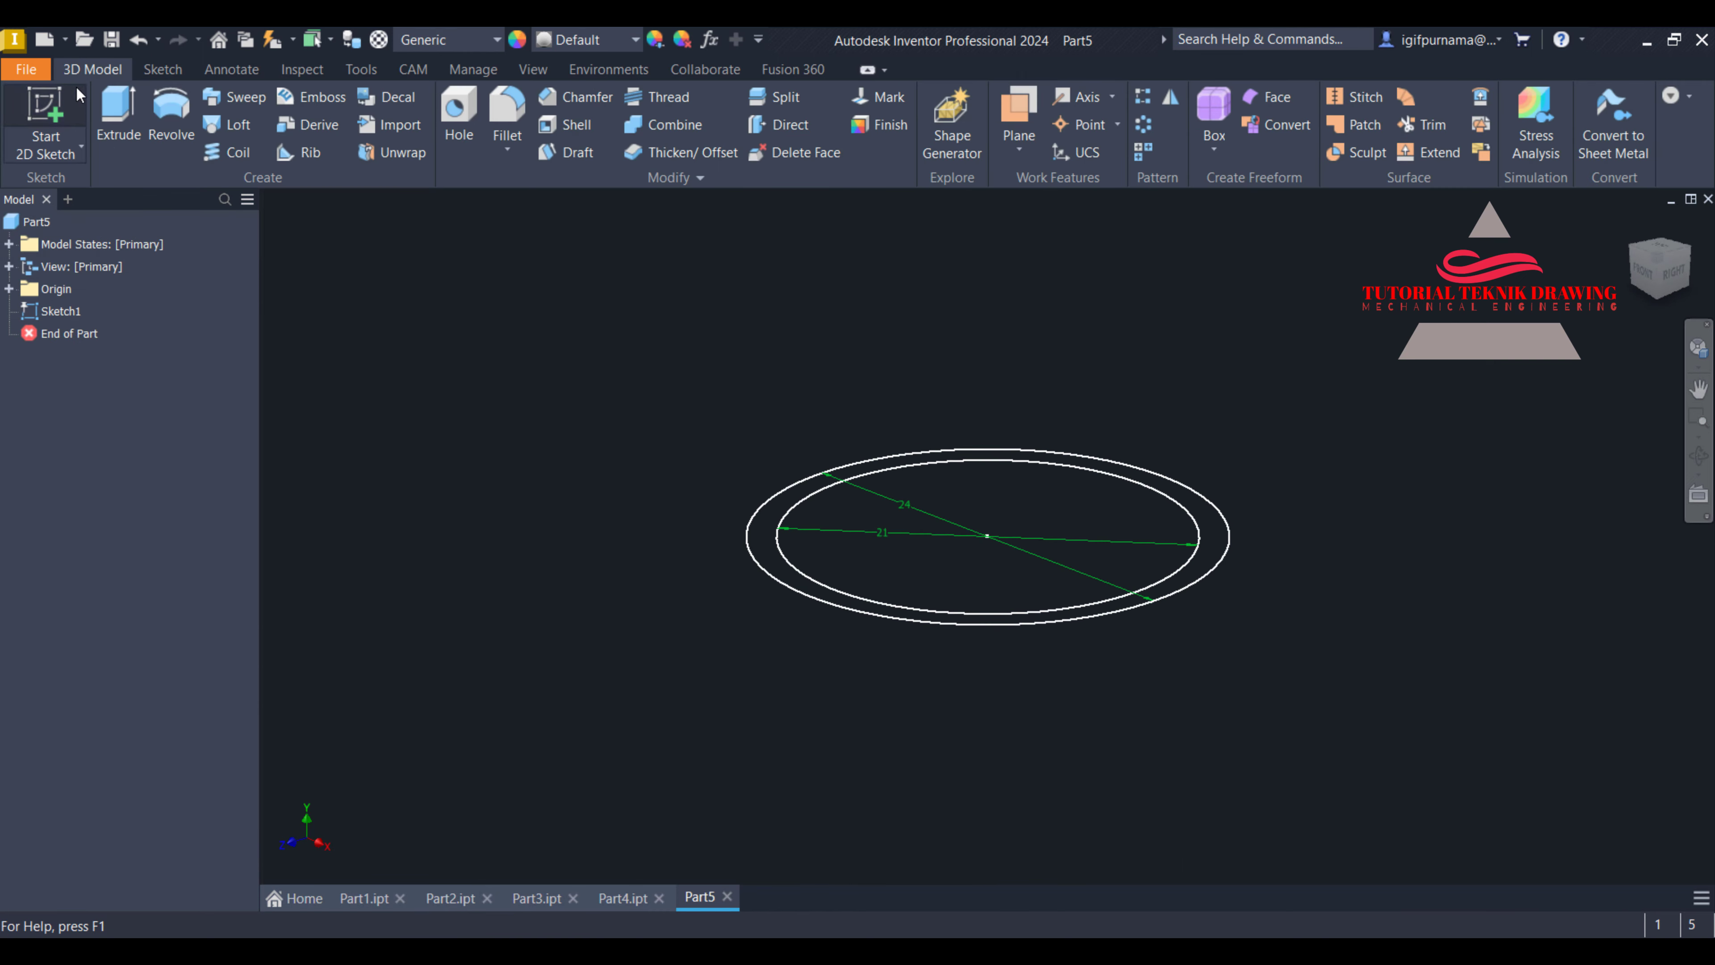
# Extrude the ring between the two circles symmetrically to a total length of 21 mm, following the reference drawing
pyautogui.press('e')
pyautogui.click(776, 505)
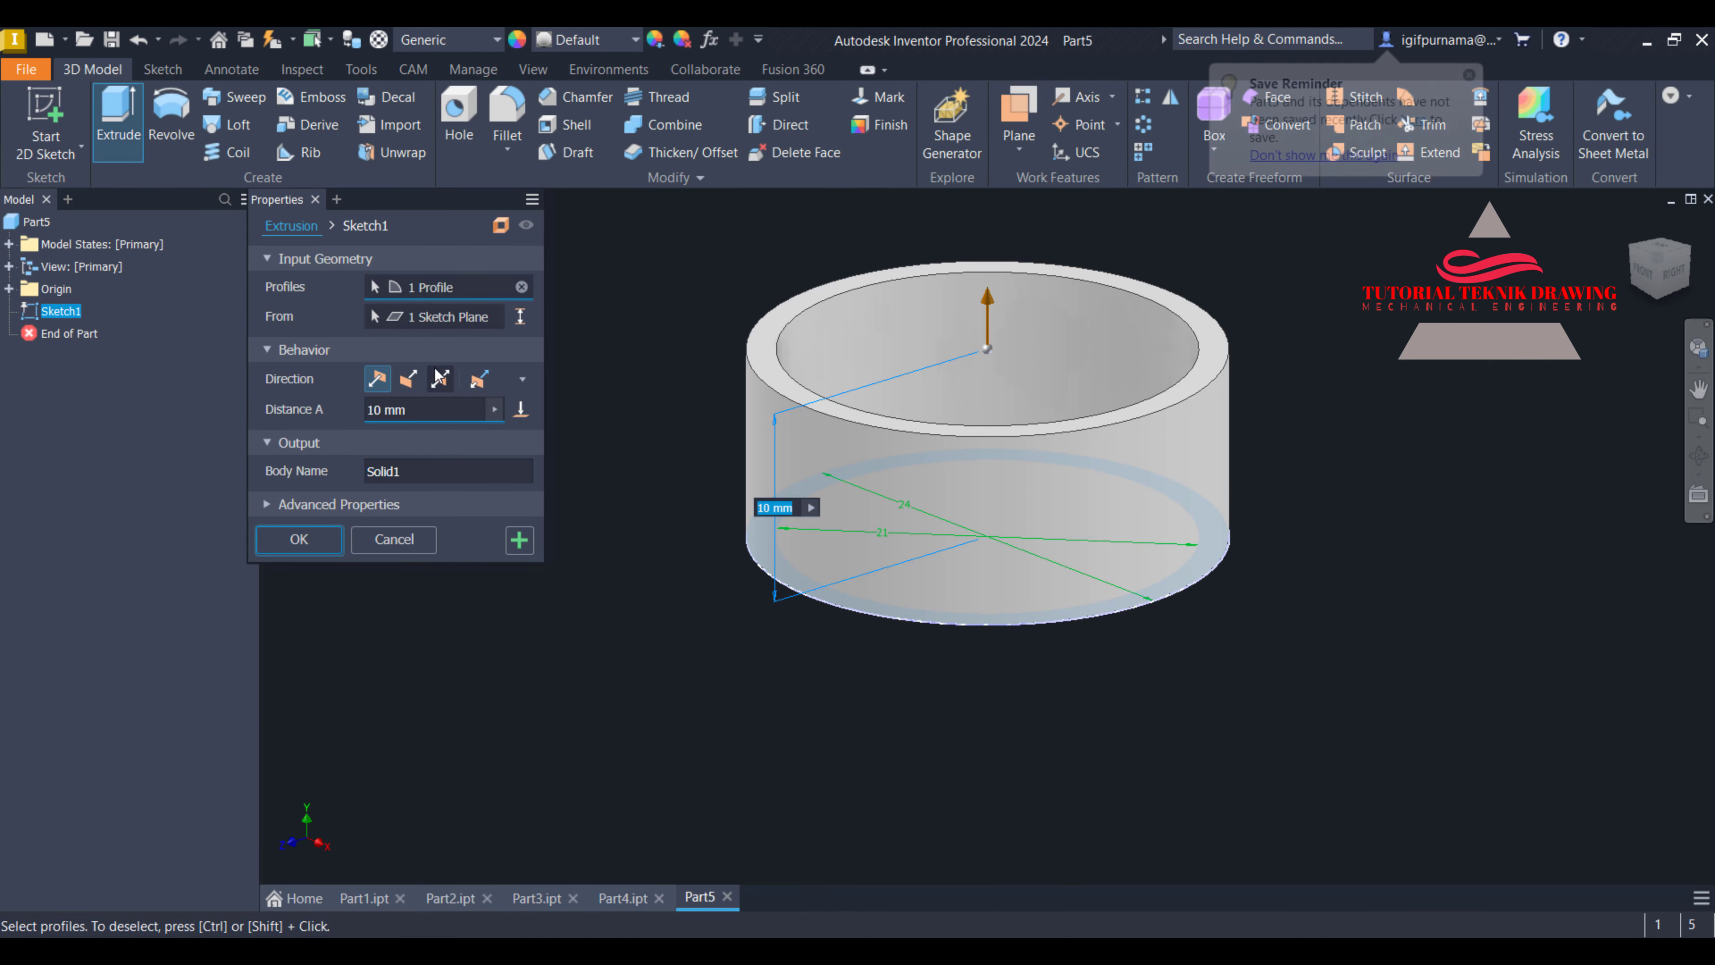
pyautogui.hotkey('alt', 'Tab')
pyautogui.scroll(2, 1122, 823)
pyautogui.scroll(-4, 989, 477)
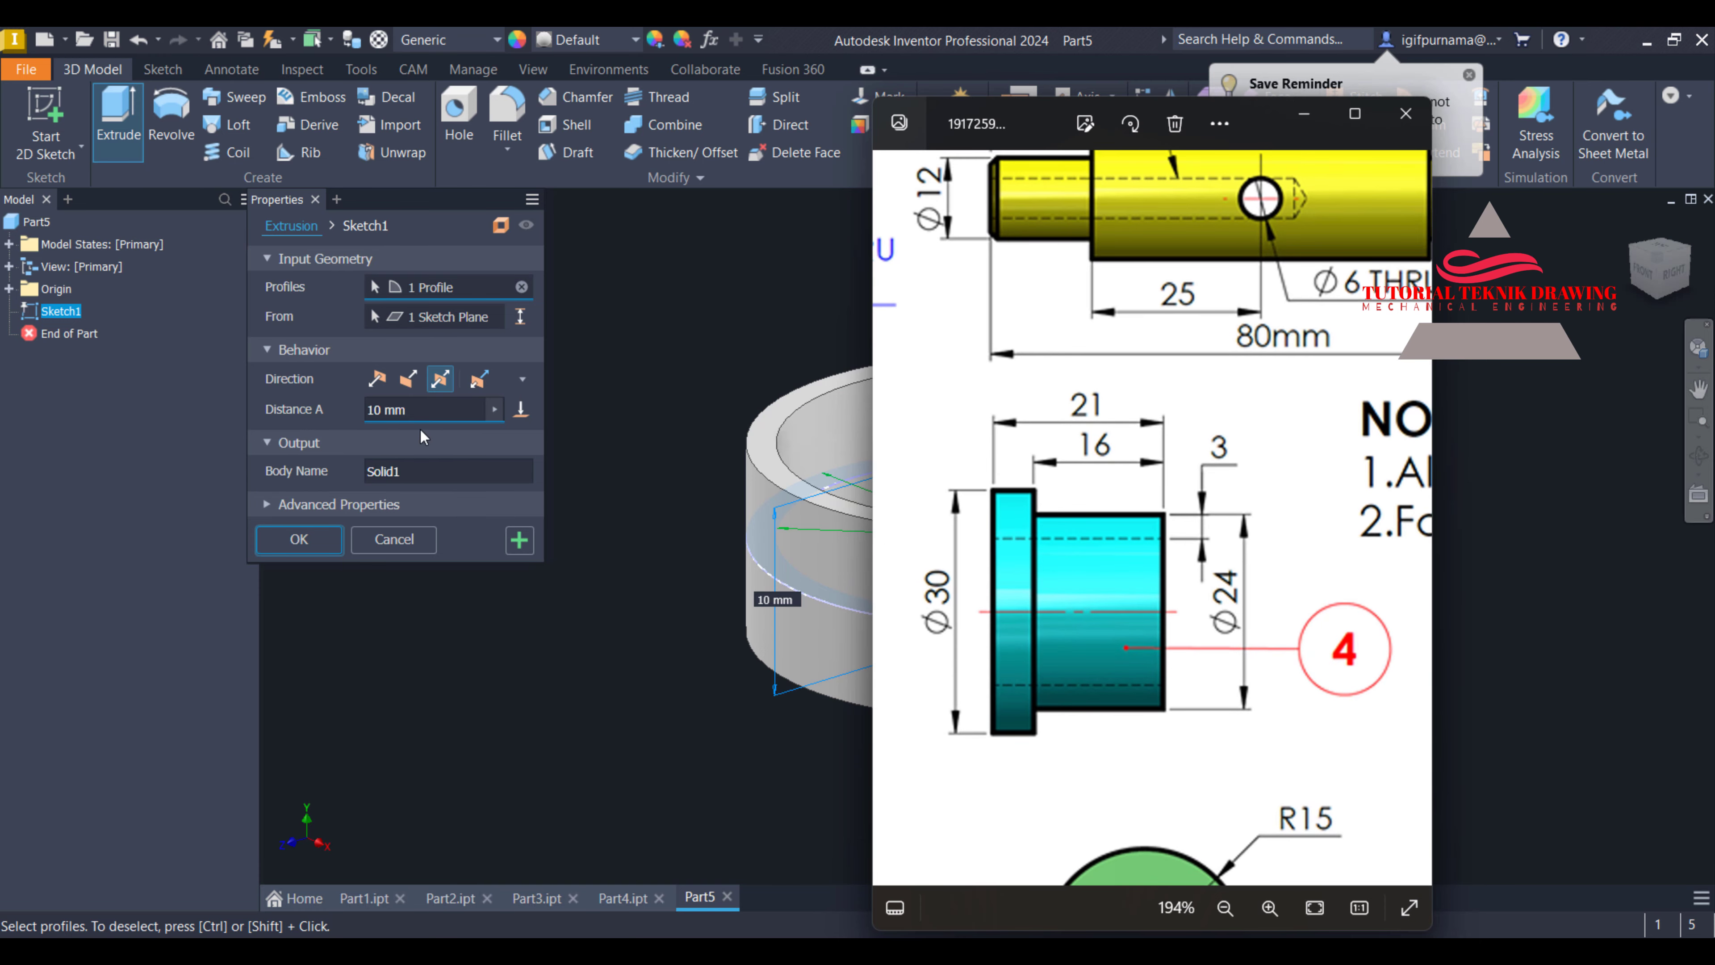
pyautogui.click(414, 413)
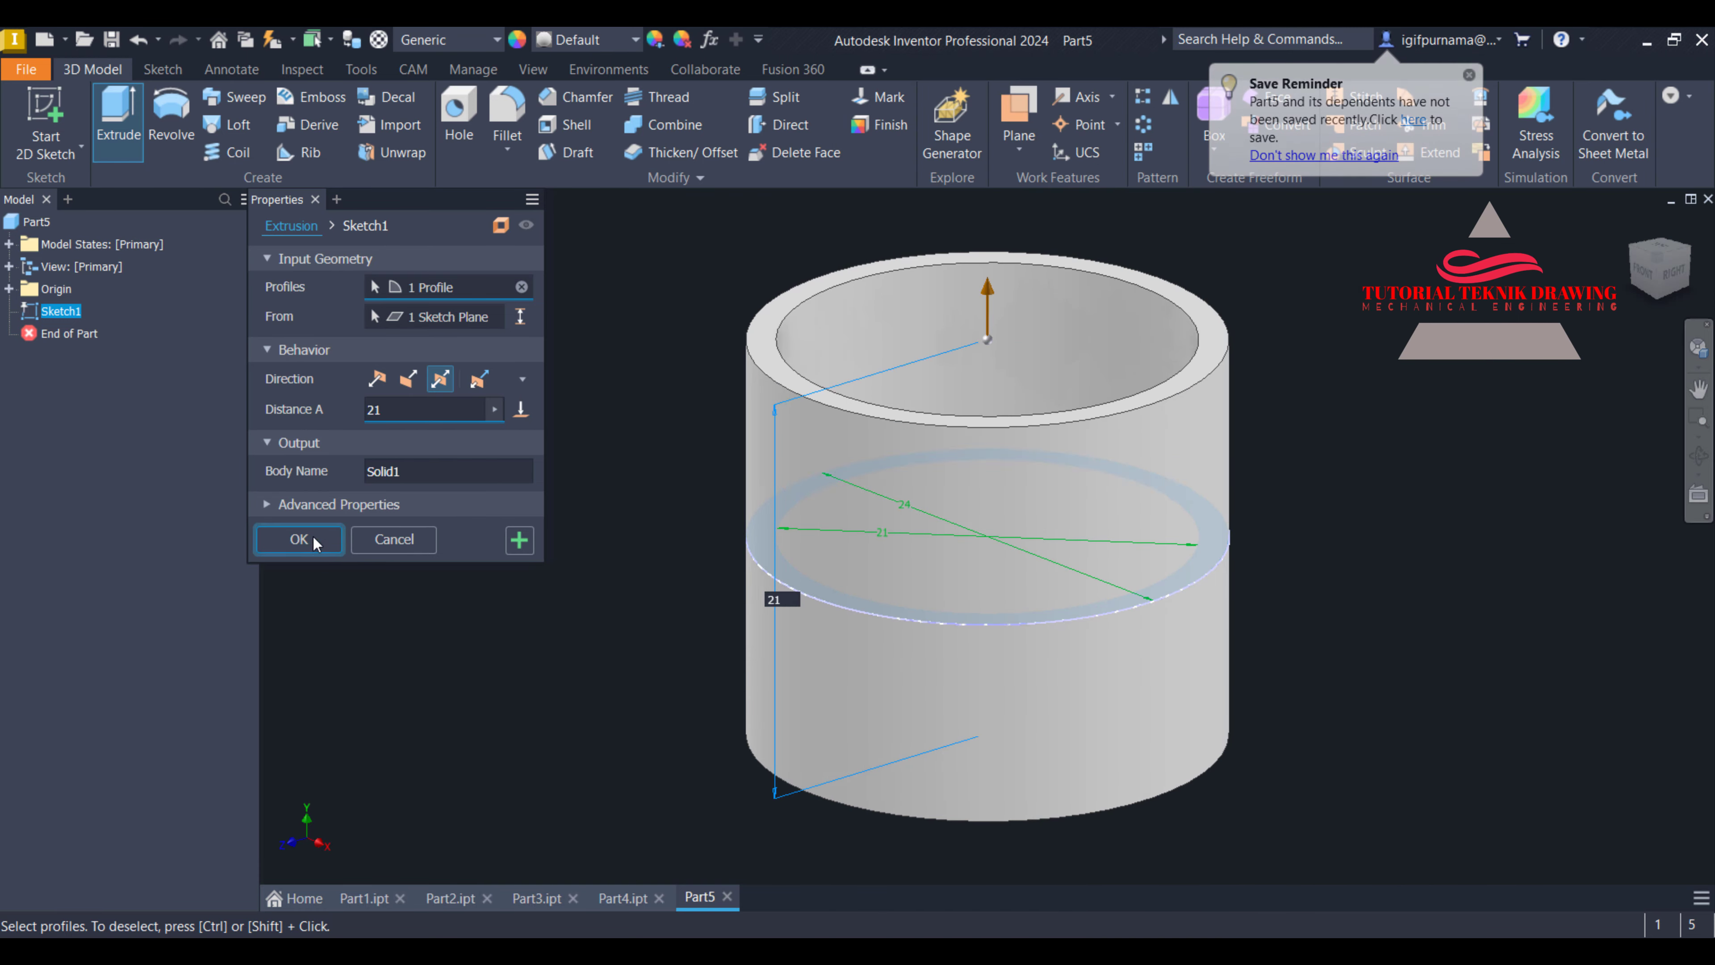
pyautogui.click(312, 535)
# Start a new sketch on the annular face at the tube's lower end
pyautogui.click(1699, 455)
pyautogui.moveTo(1010, 553); pyautogui.dragTo(961, 383)
pyautogui.rightClick(938, 413)
pyautogui.click(1025, 406)
pyautogui.scroll(3, 1008, 512)
pyautogui.scroll(2, 985, 516)
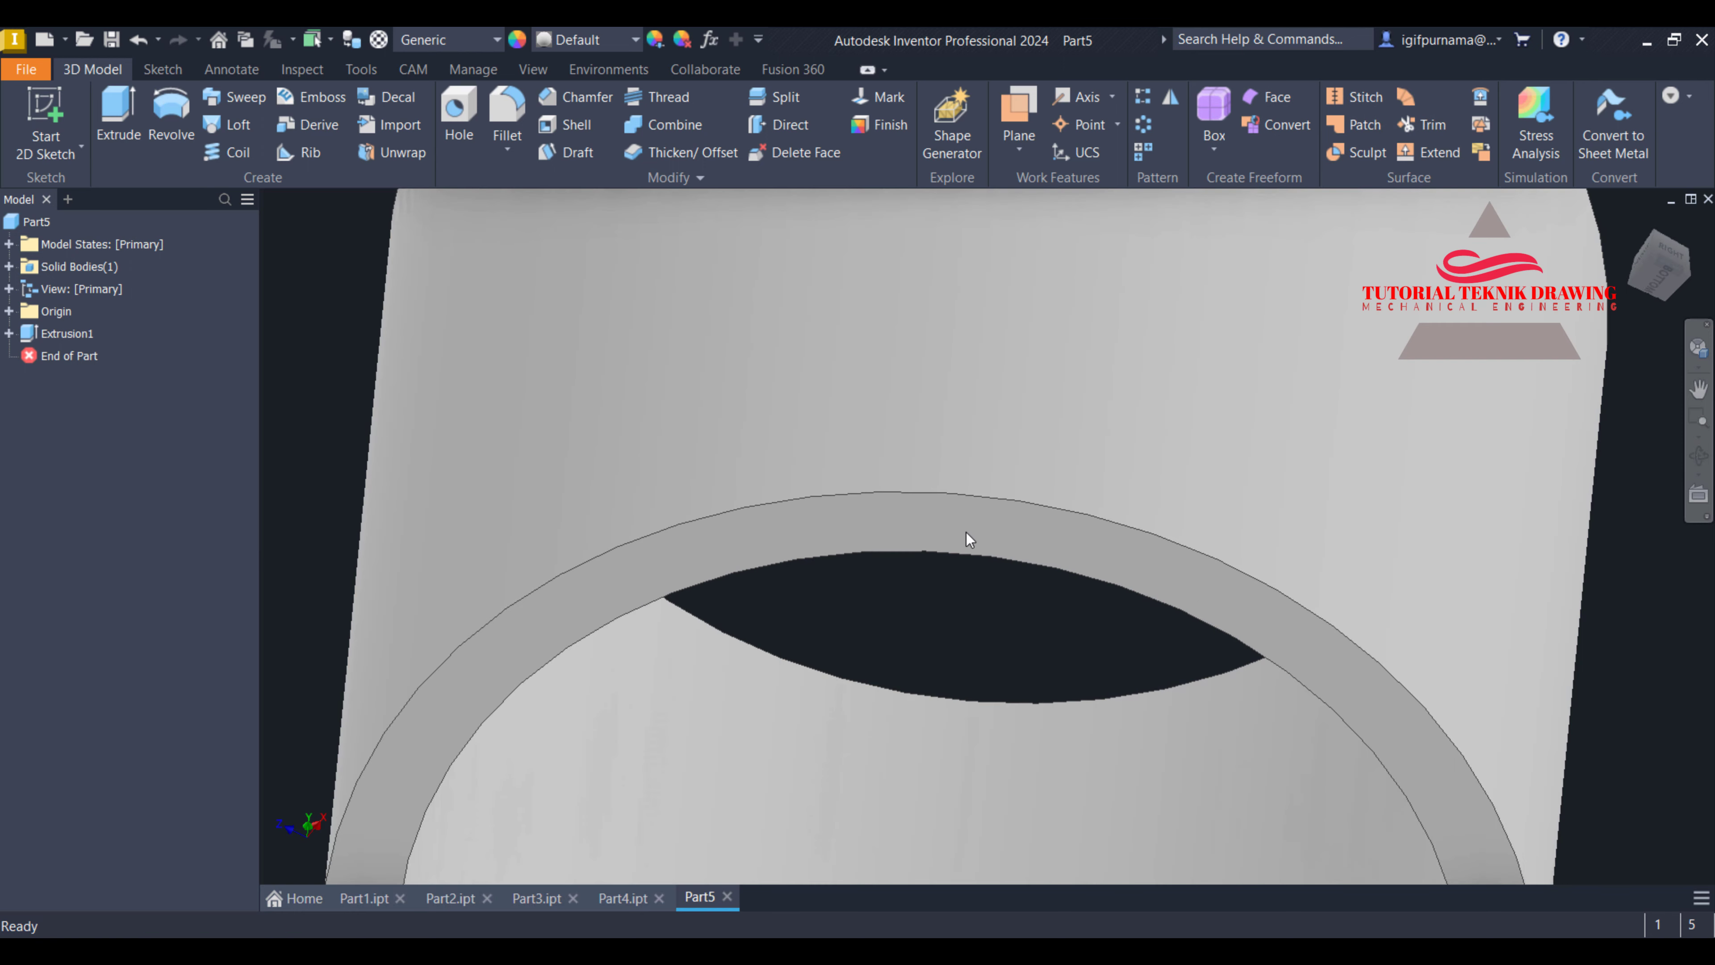
pyautogui.click(939, 514)
pyautogui.scroll(2, 1065, 499)
pyautogui.press('s')
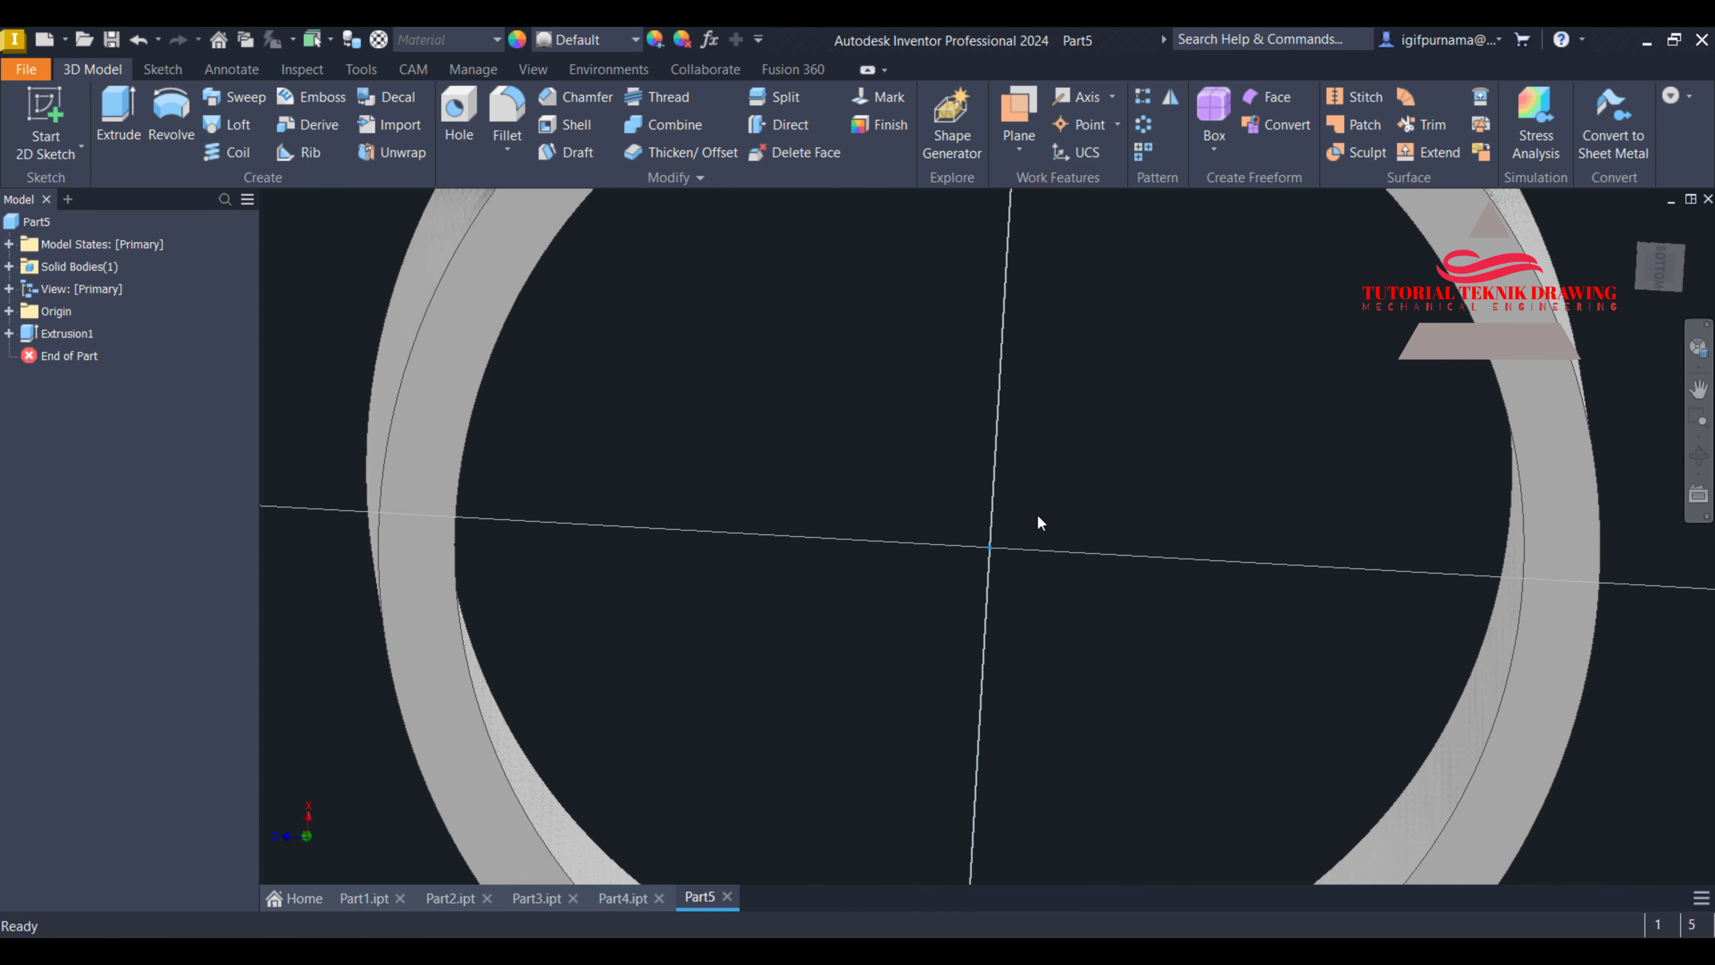
# Check item 4's flange diameter in the reference drawing and draw a 30 mm circle centred on the tube axis
pyautogui.hotkey('alt', 'Tab')
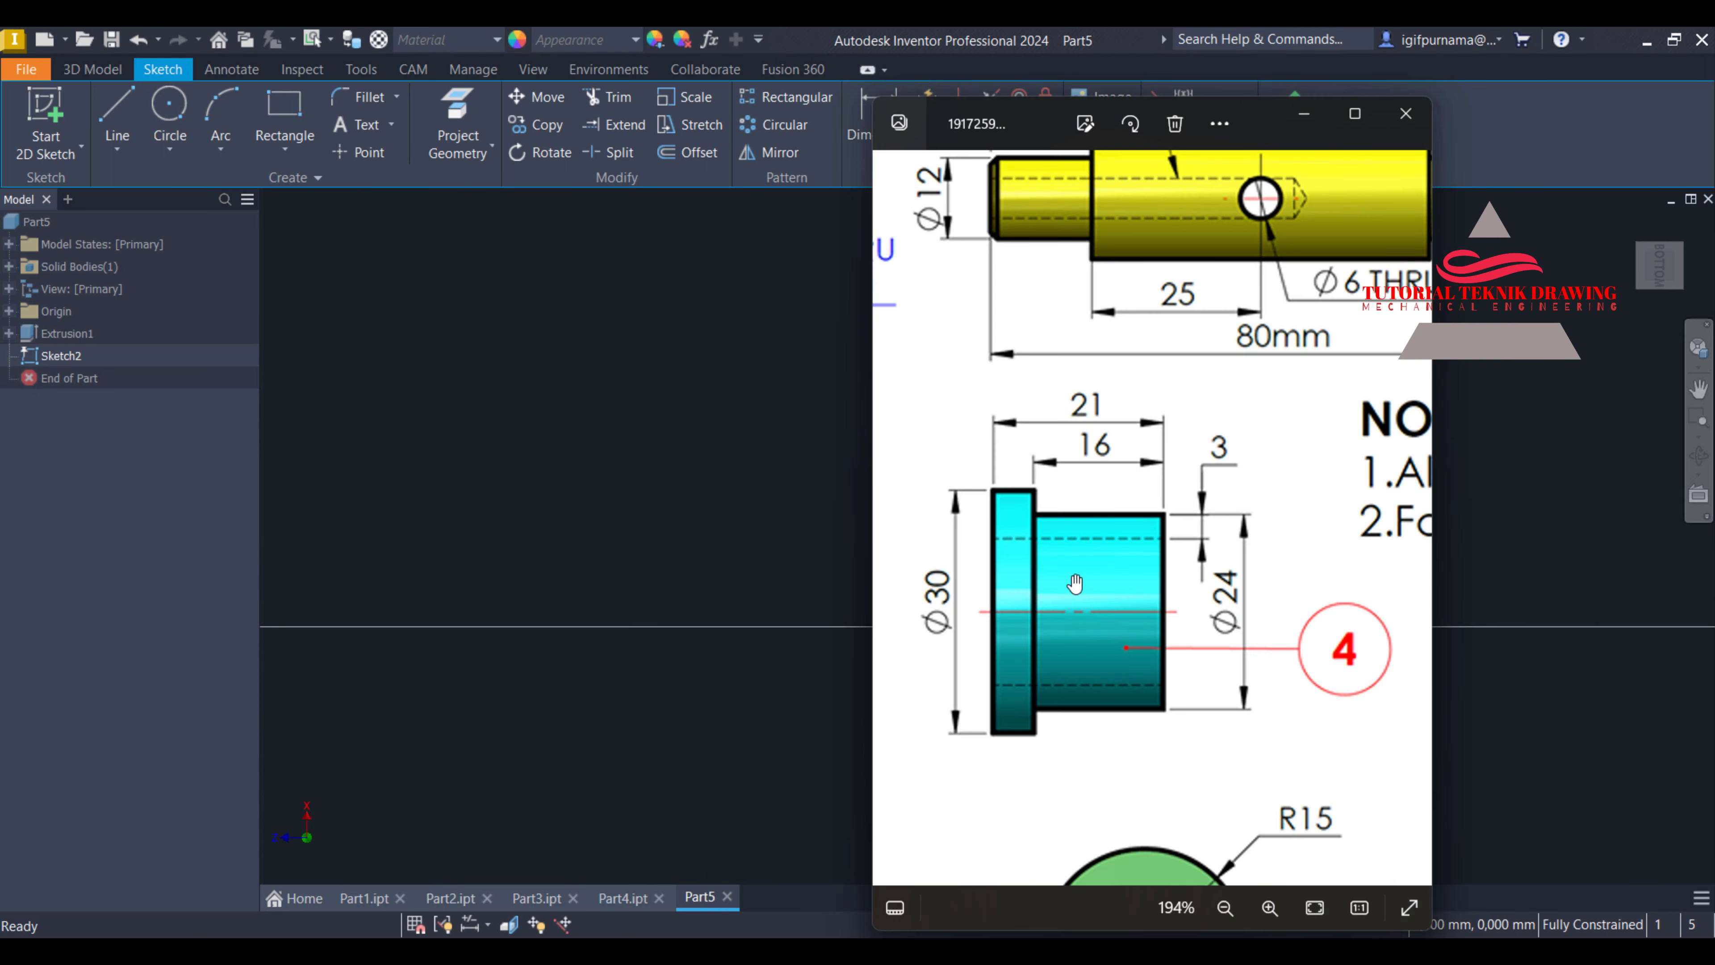
pyautogui.click(1304, 113)
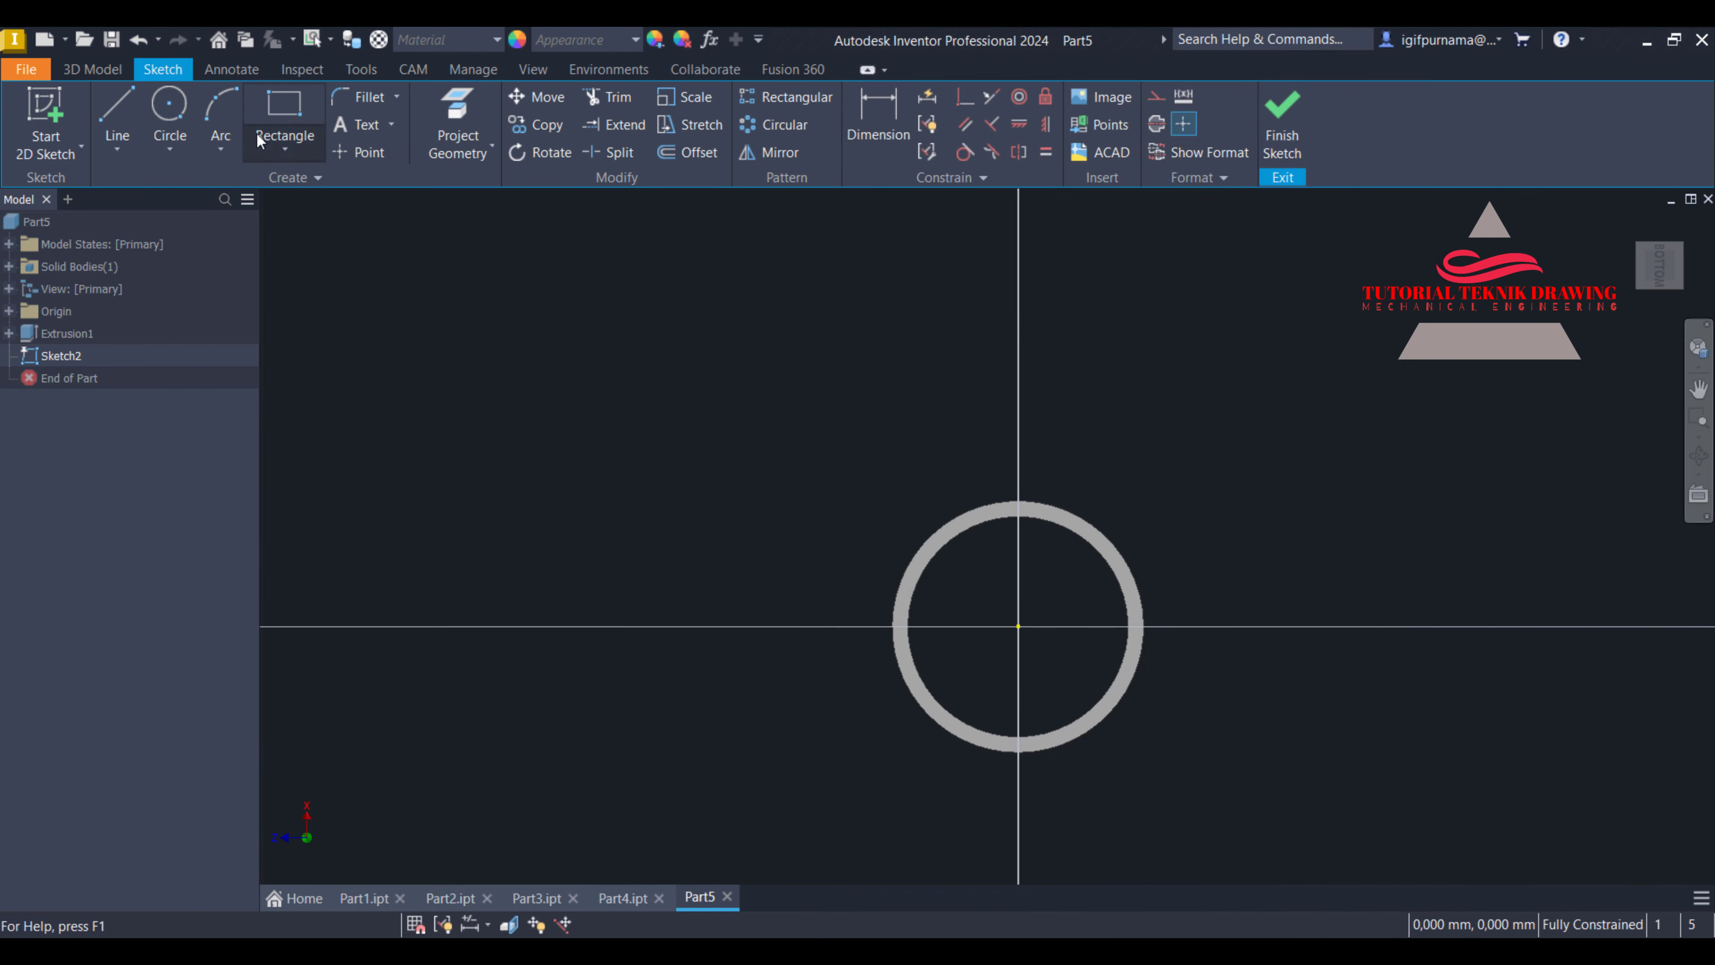
pyautogui.click(170, 109)
pyautogui.click(1018, 626)
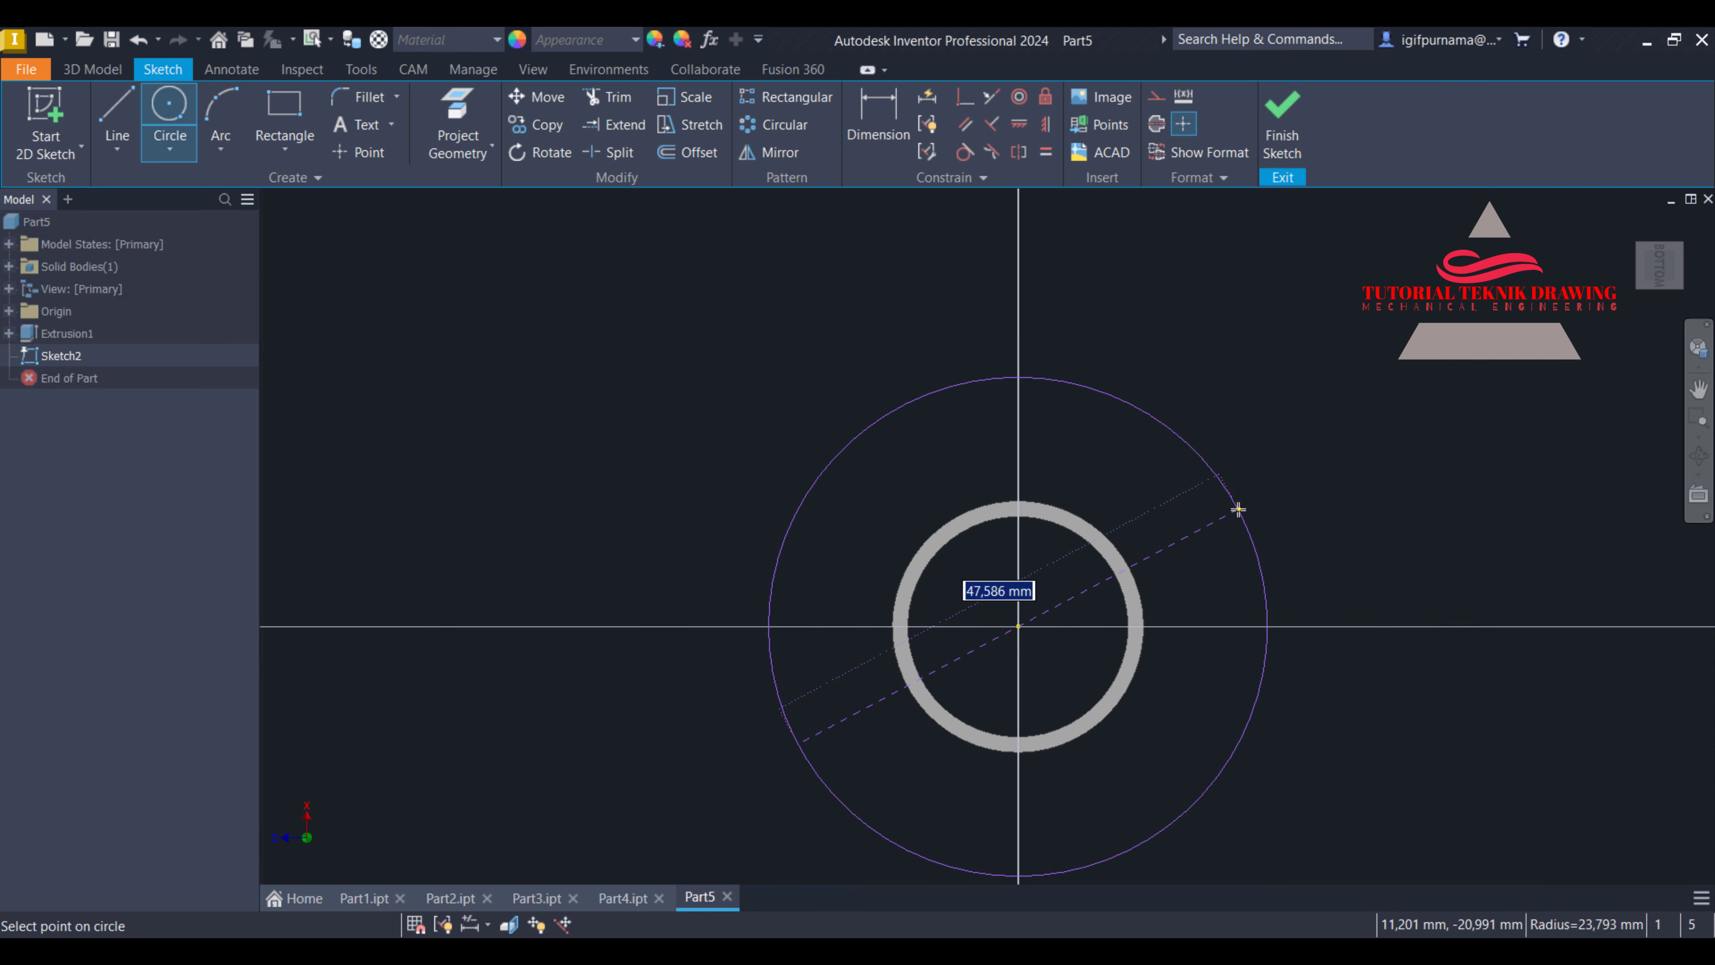
pyautogui.write('30')
pyautogui.press('Return')
pyautogui.rightClick(1148, 499)
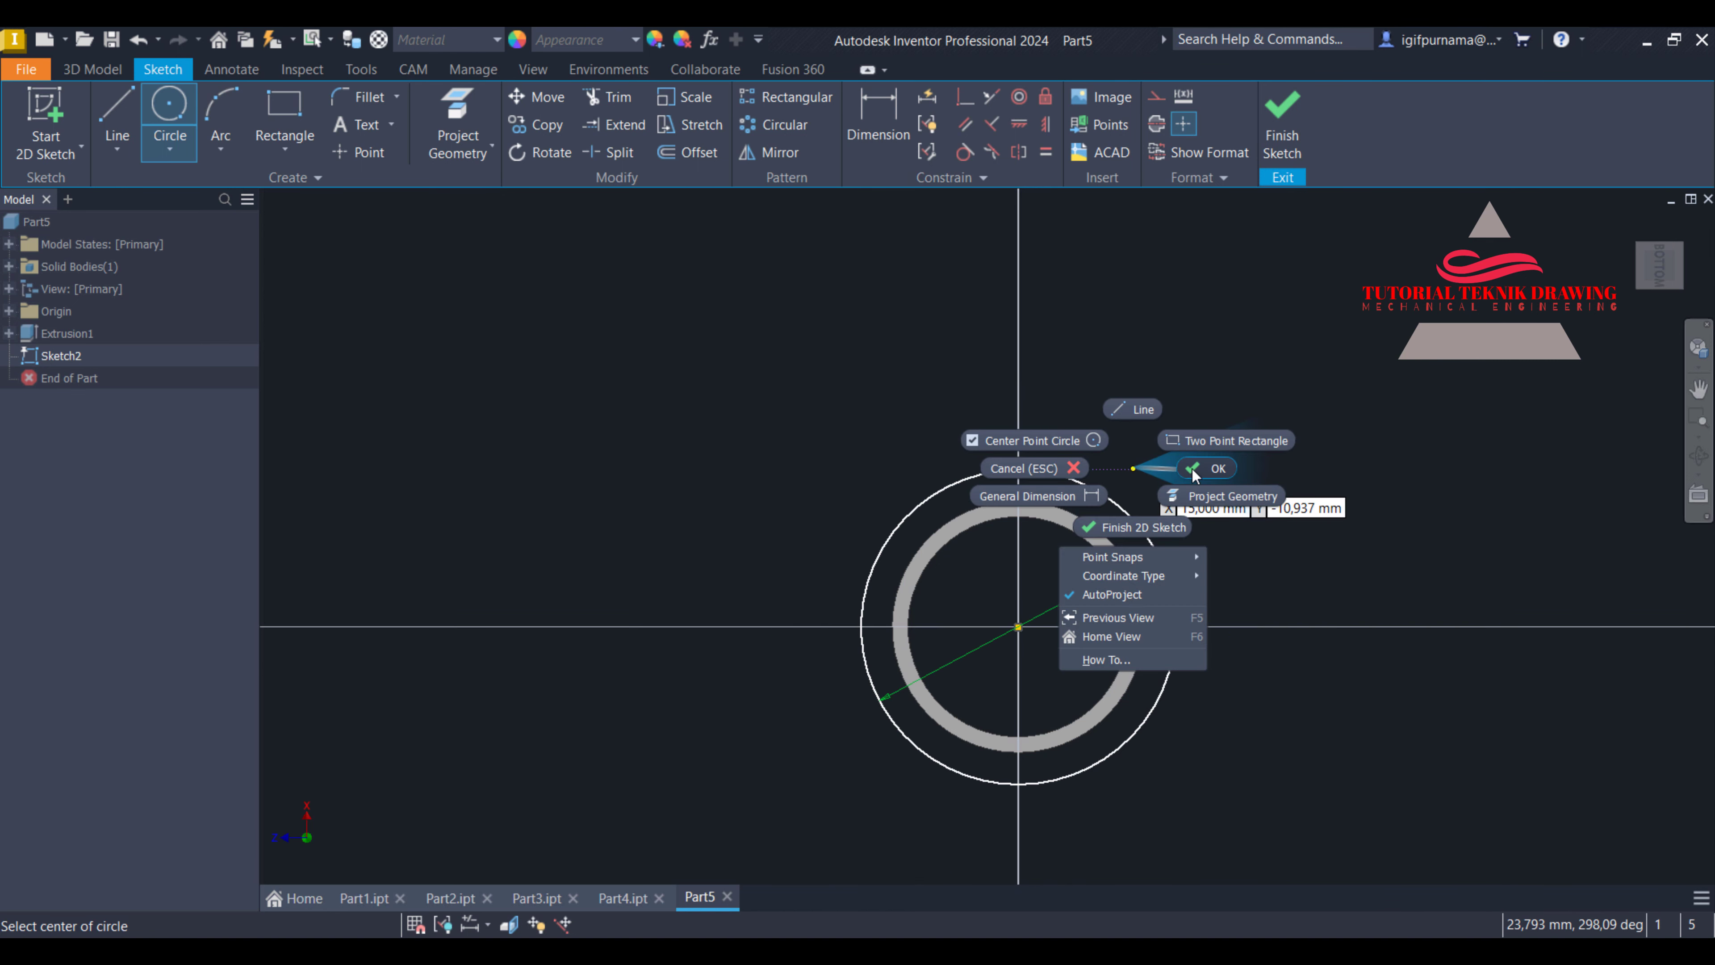
pyautogui.click(1195, 473)
# Project the tube's inner circular edge into the flange sketch and finish the sketch
pyautogui.scroll(3, 1046, 666)
pyautogui.click(492, 145)
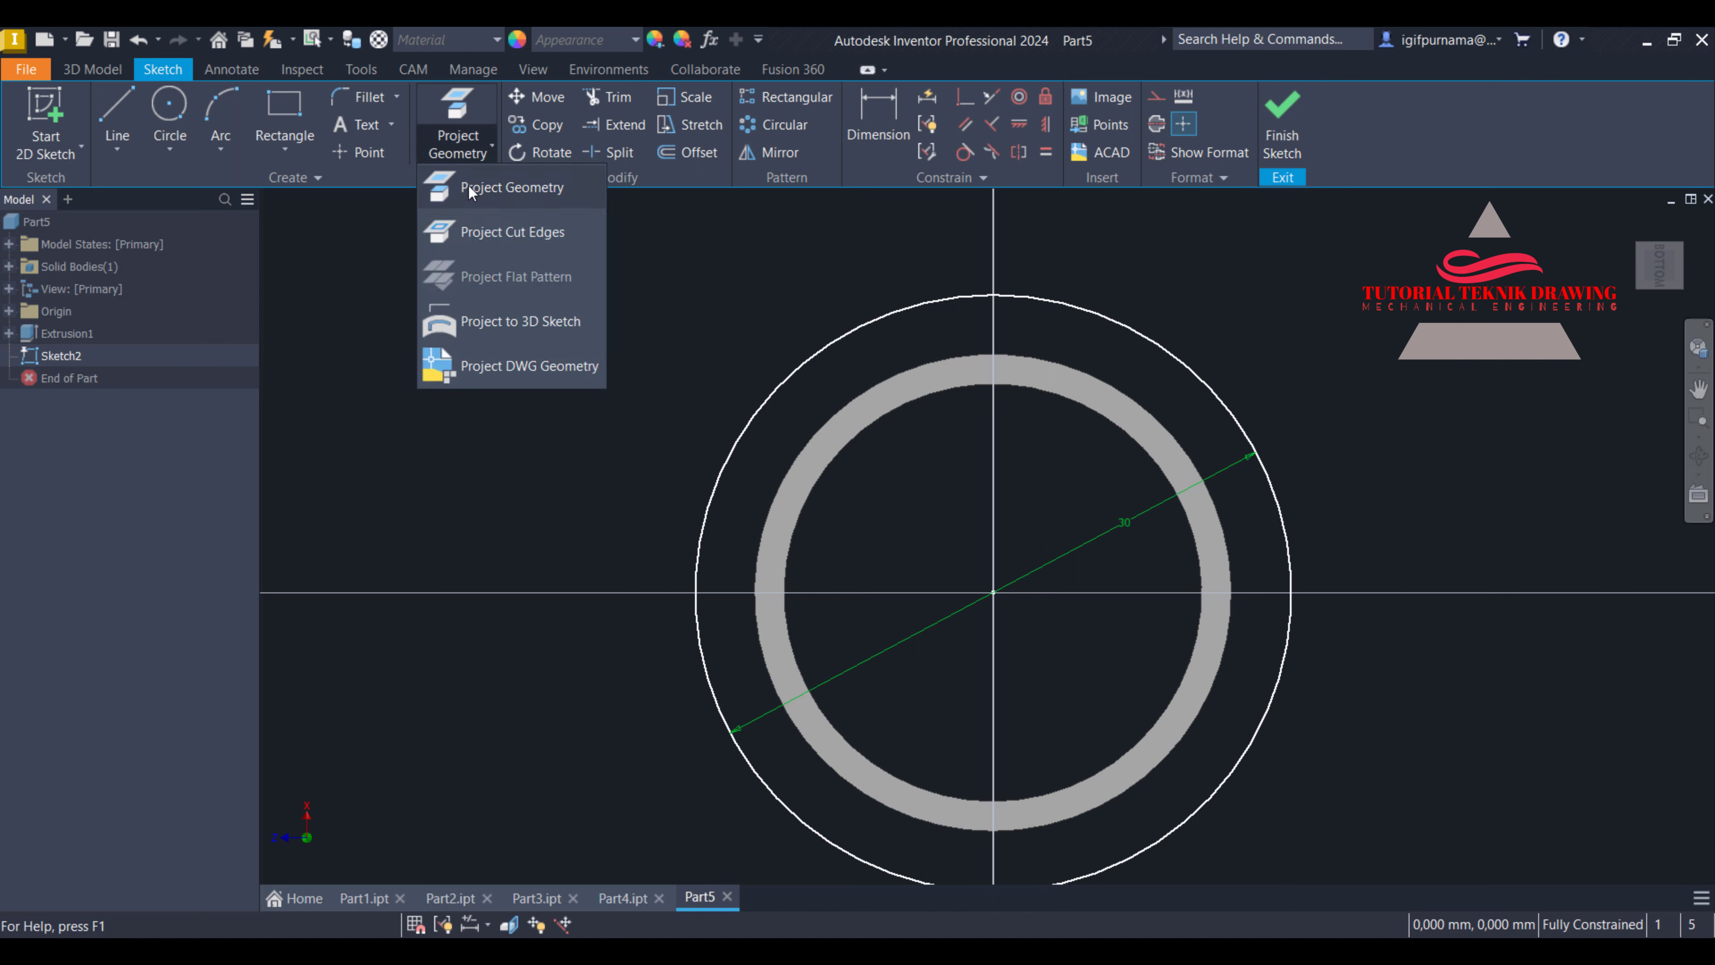
pyautogui.click(473, 183)
pyautogui.click(900, 413)
pyautogui.press('Escape')
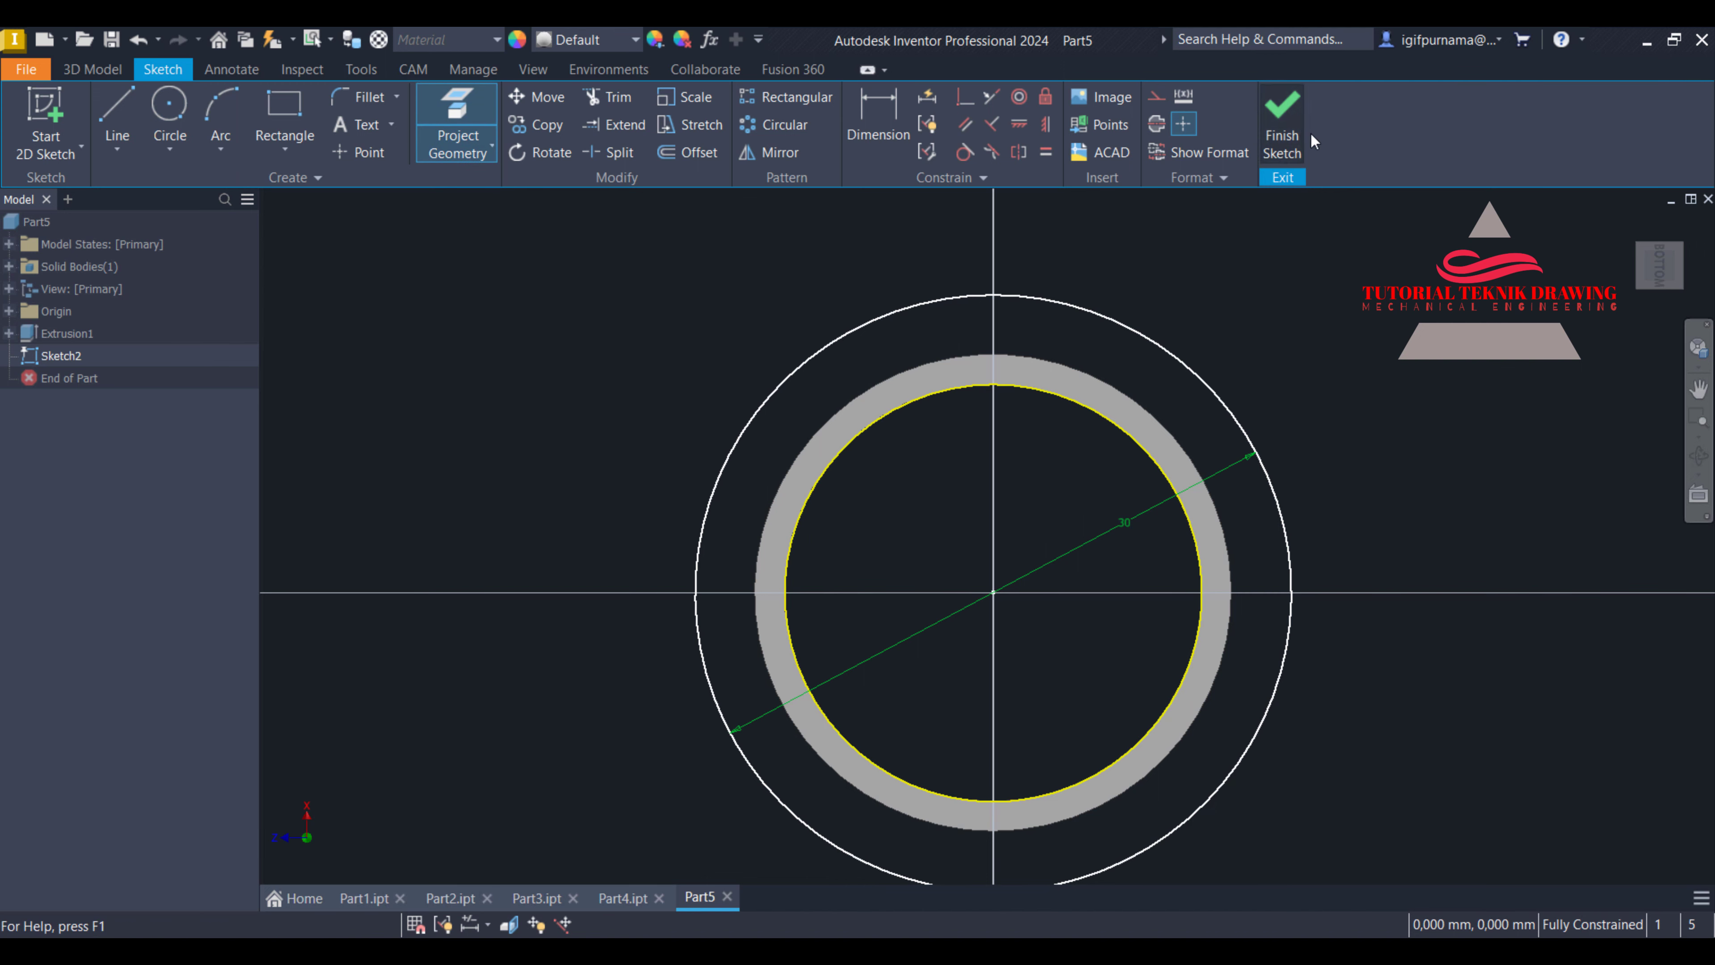
pyautogui.keyDown('shift'); pyautogui.moveTo(1180, 282); pyautogui.dragTo(1180, 282, button='middle'); pyautogui.keyUp('shift')
# Try extruding the flange ring 5 mm in the flipped direction as a Cut, checking the reference drawing for the length, and undo it
pyautogui.press('e')
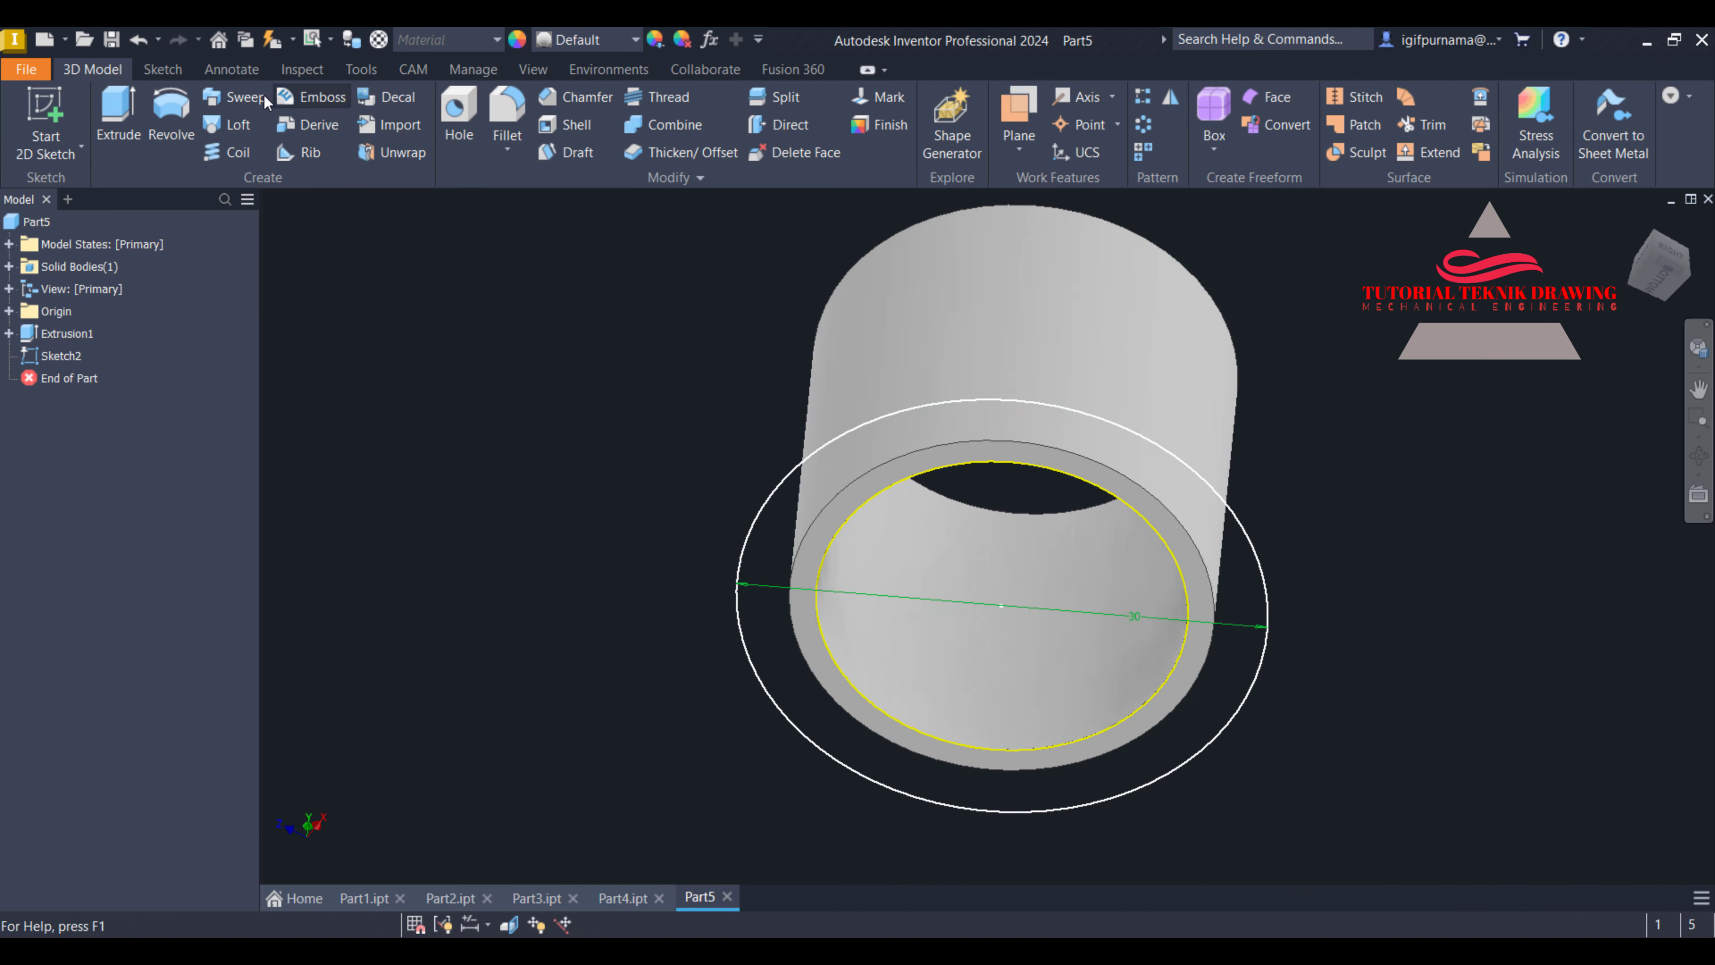
pyautogui.click(793, 496)
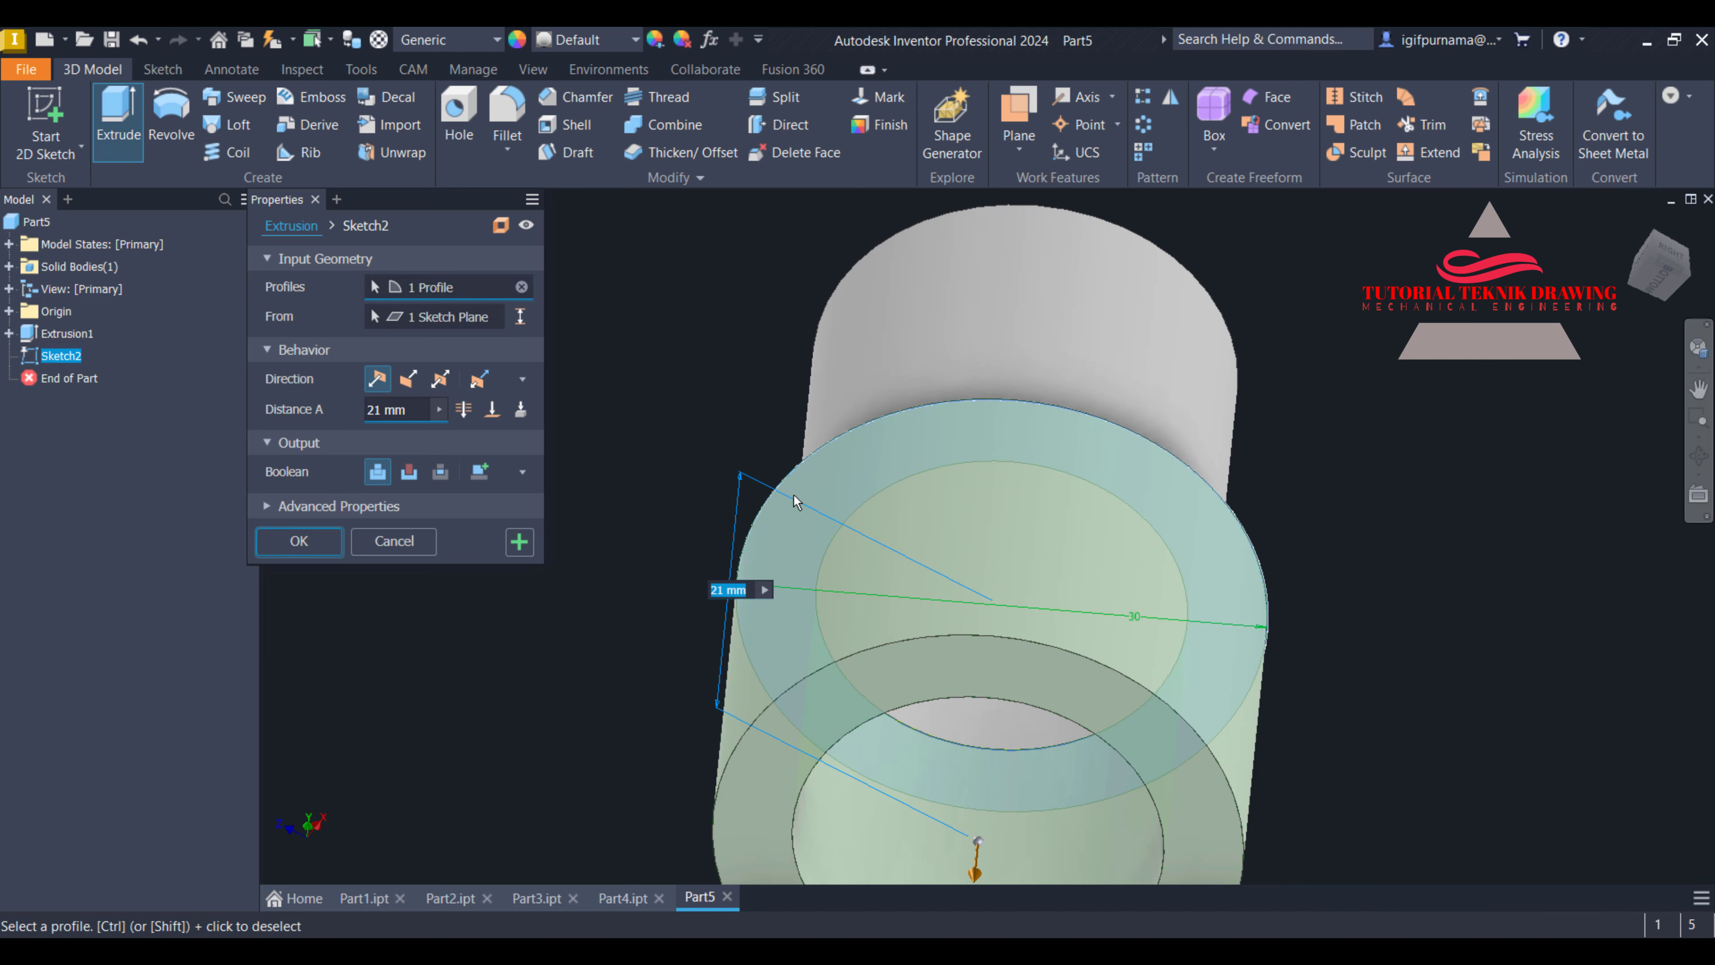
pyautogui.click(410, 382)
pyautogui.click(413, 410)
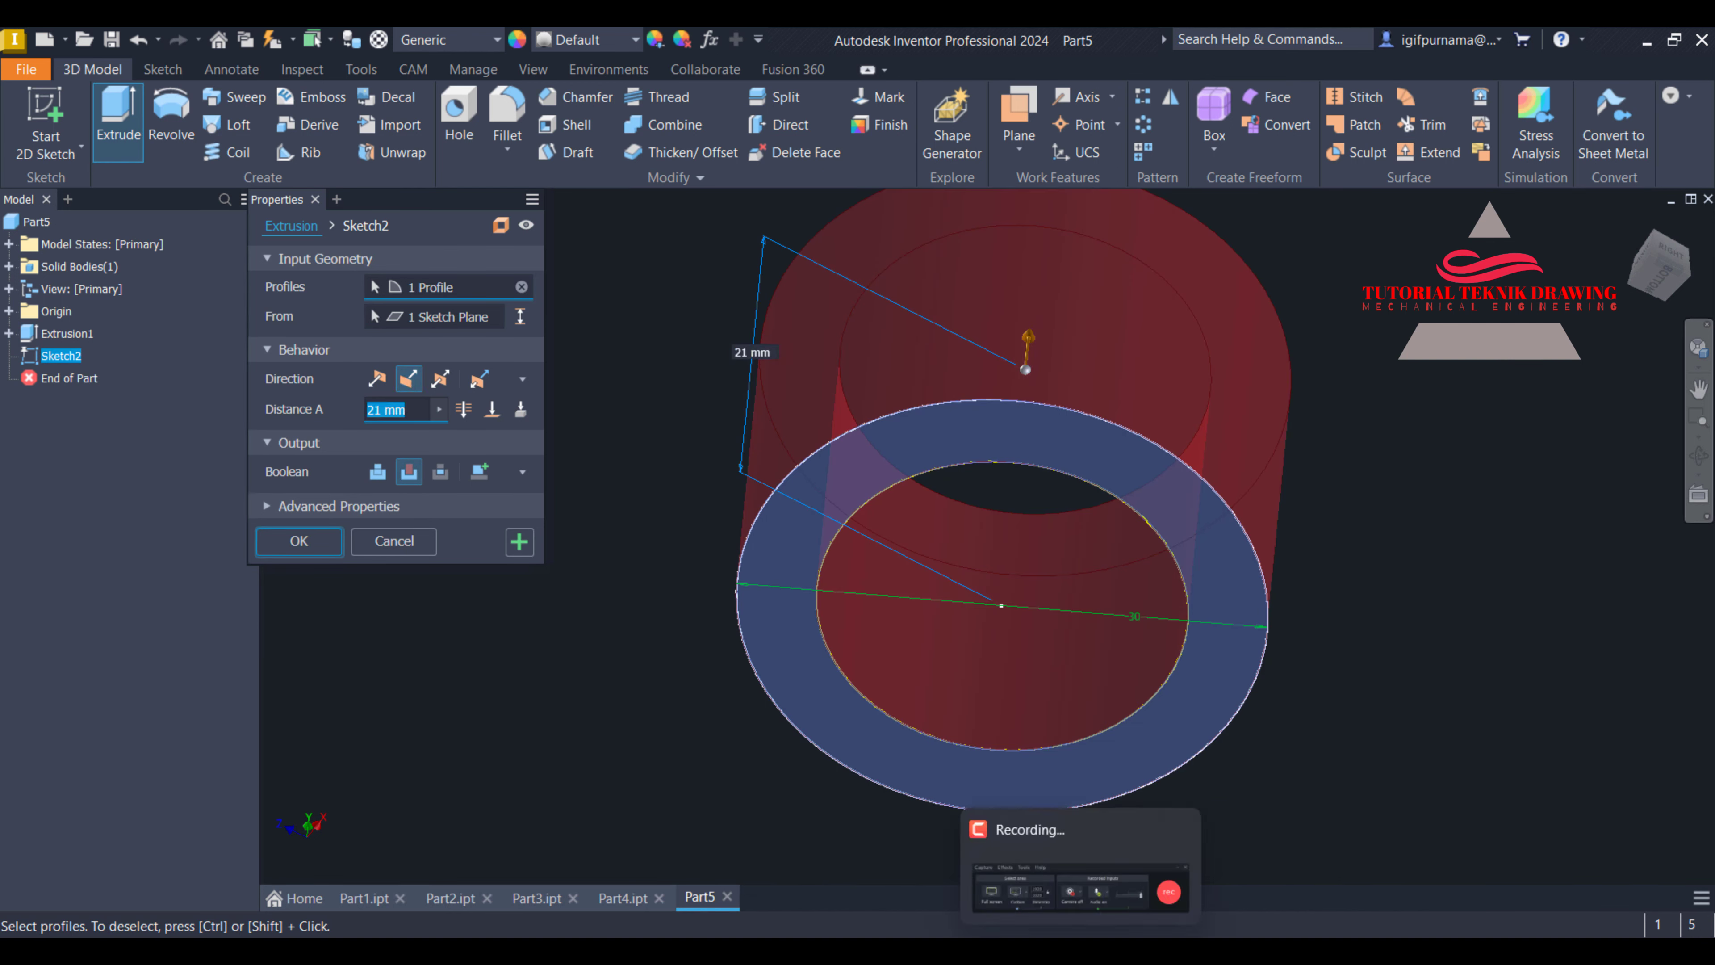
pyautogui.hotkey('alt', 'Tab')
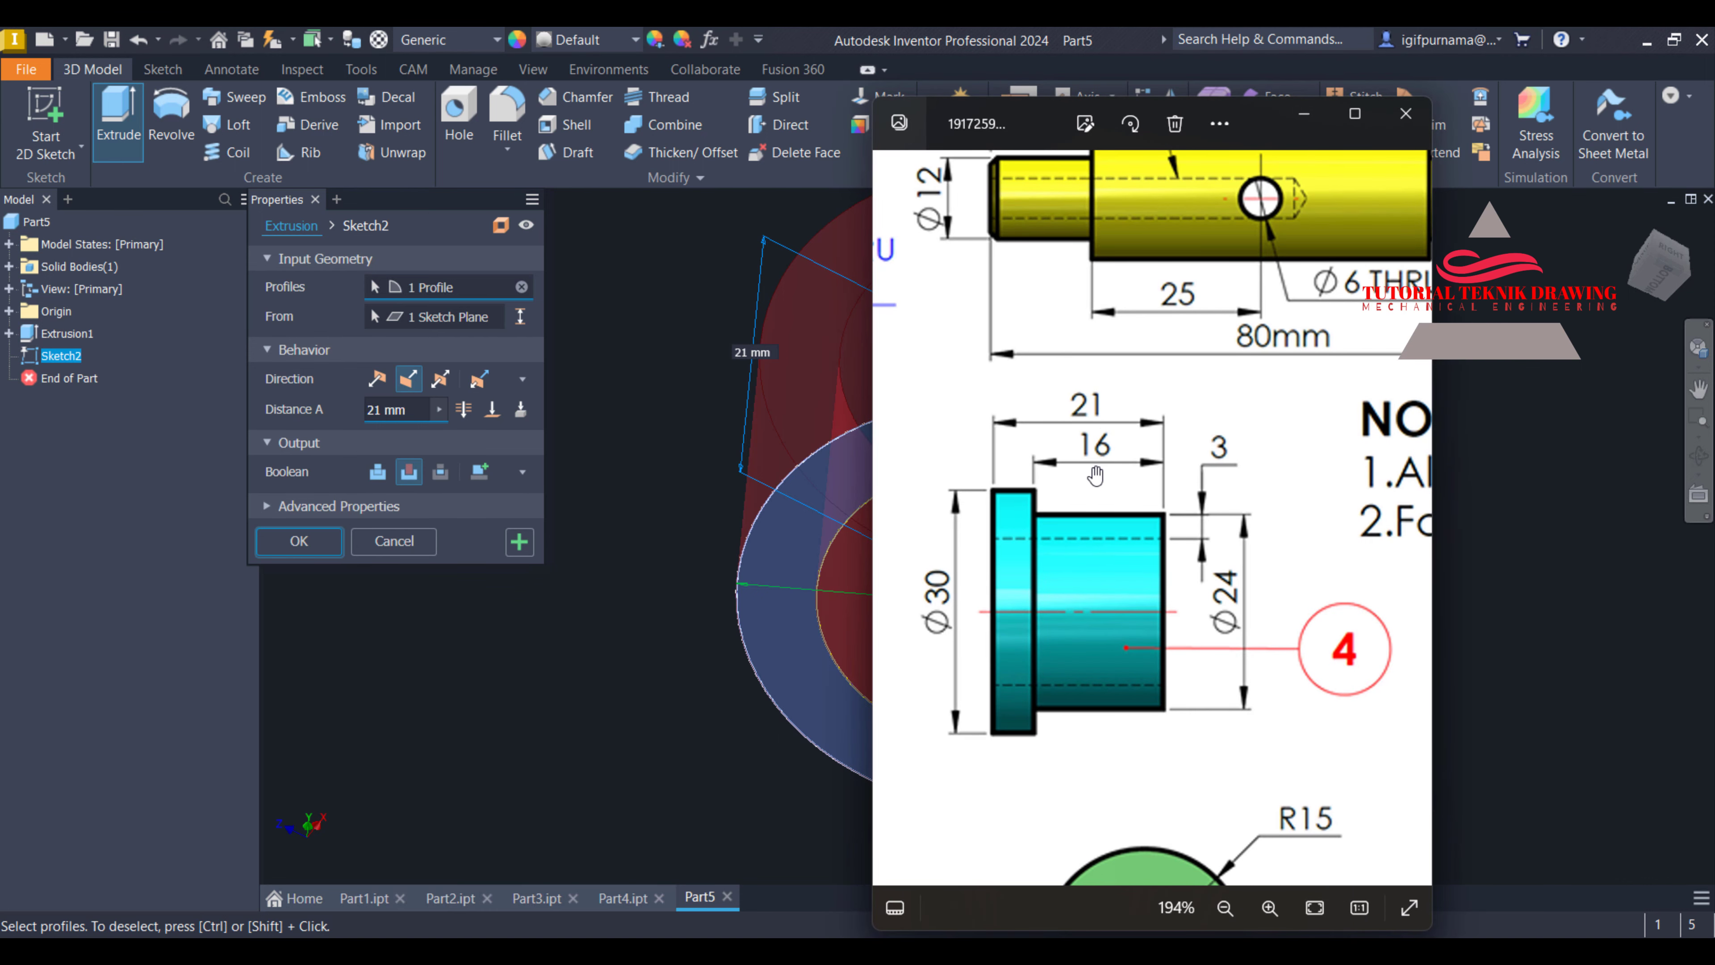
pyautogui.hotkey('alt', 'Tab')
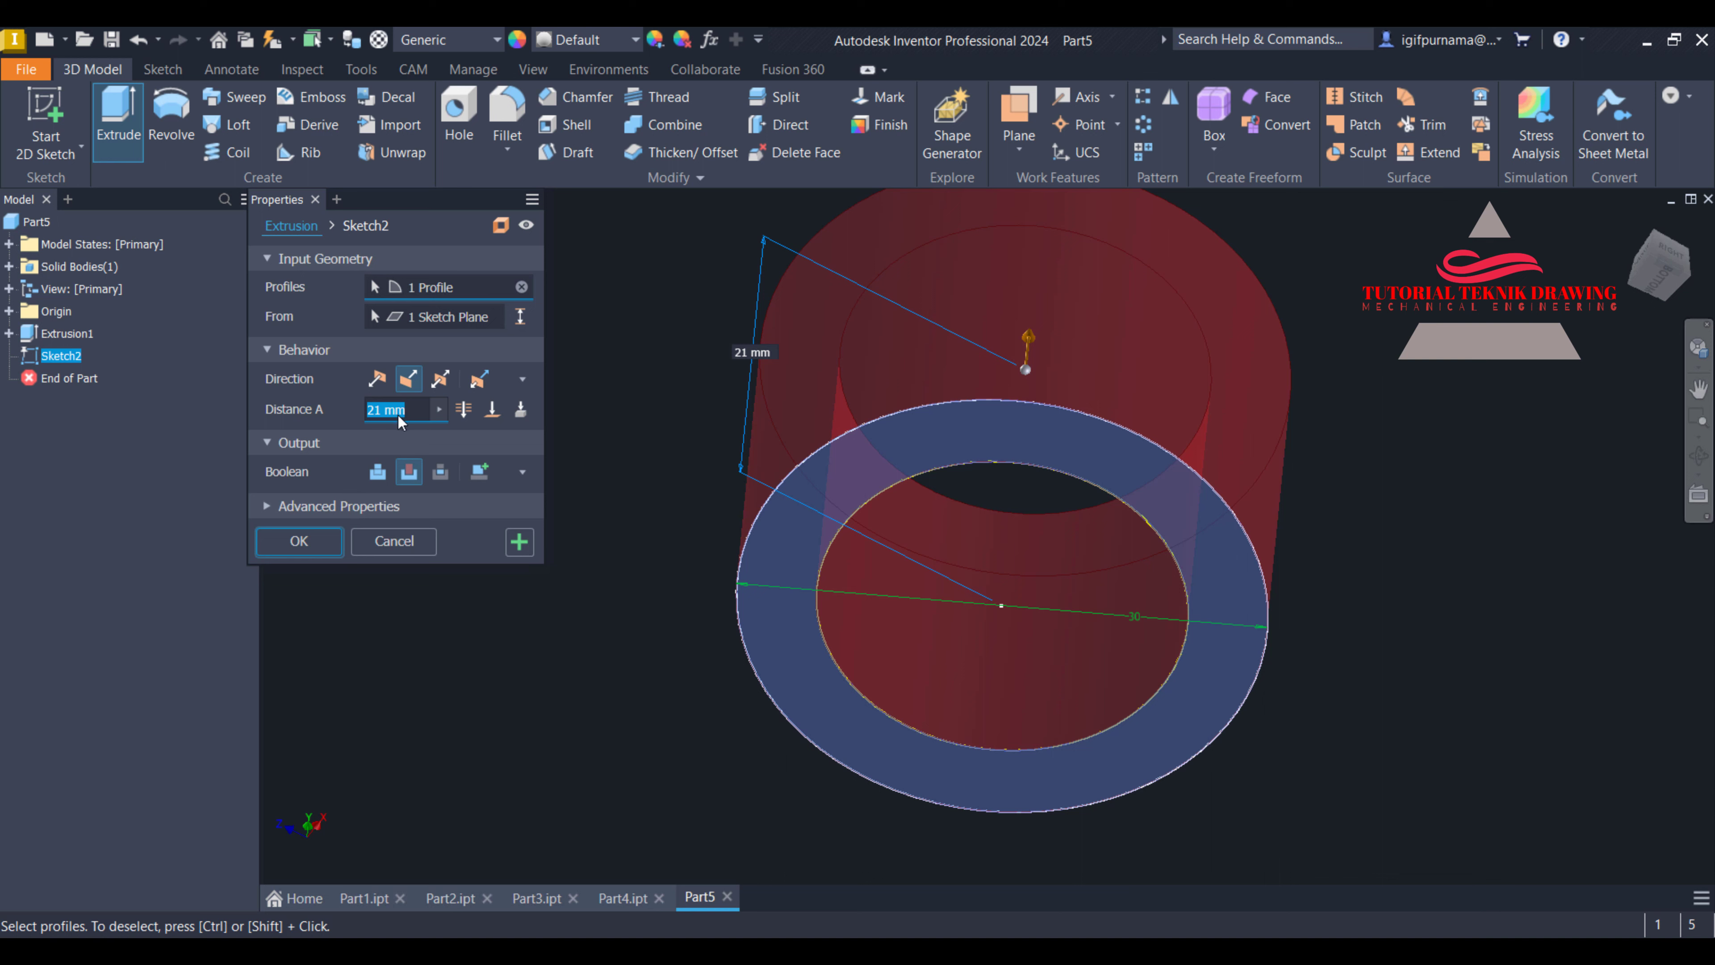
pyautogui.write('5')
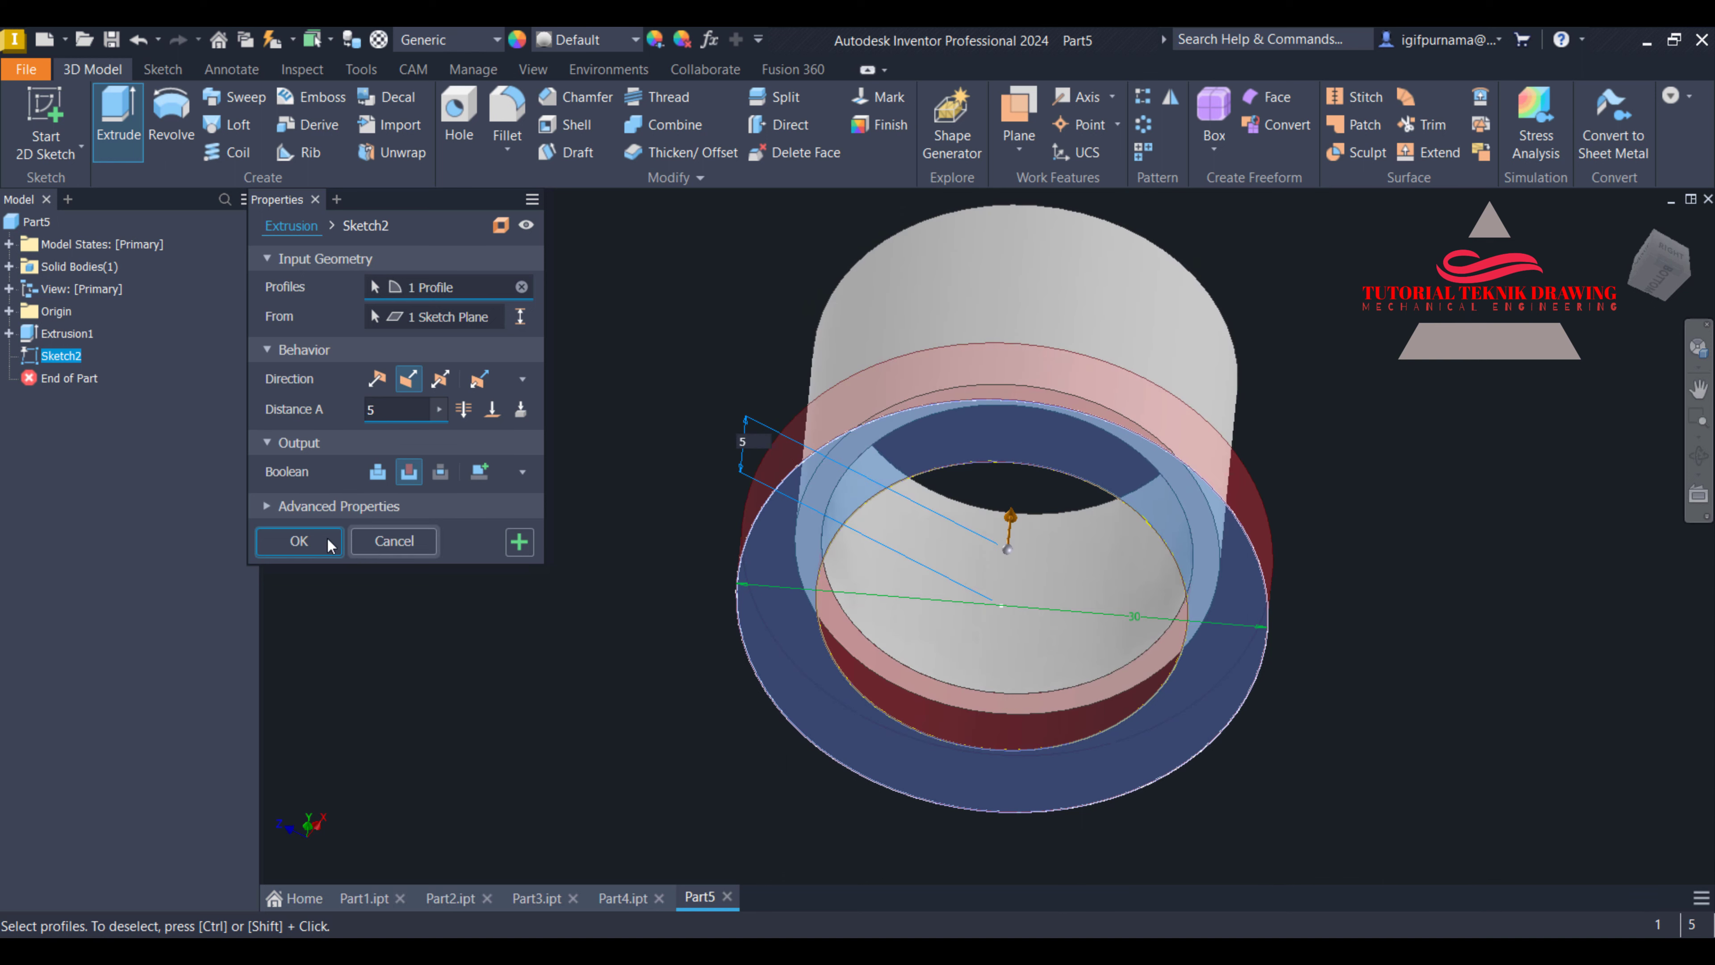
pyautogui.click(299, 542)
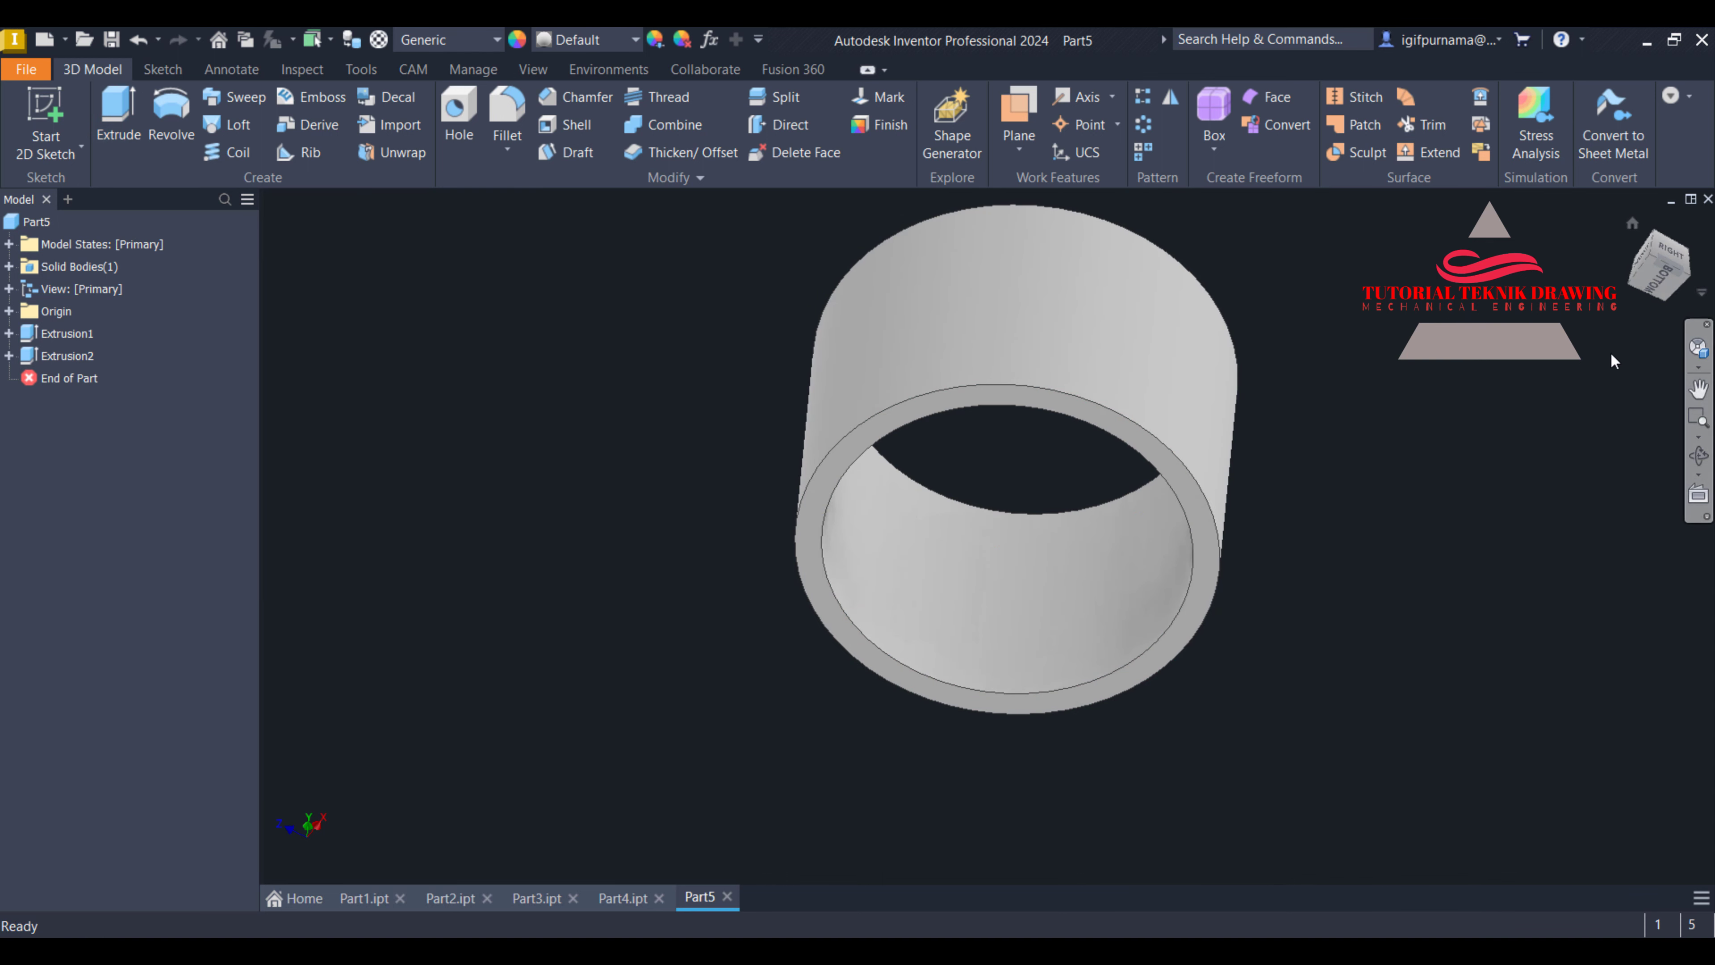
pyautogui.hotkey('ctrl', 'z')
# Try extruding the flange ring 5 mm back over the tube as a Join, inspect the flange, and undo the extrusion
pyautogui.press('e')
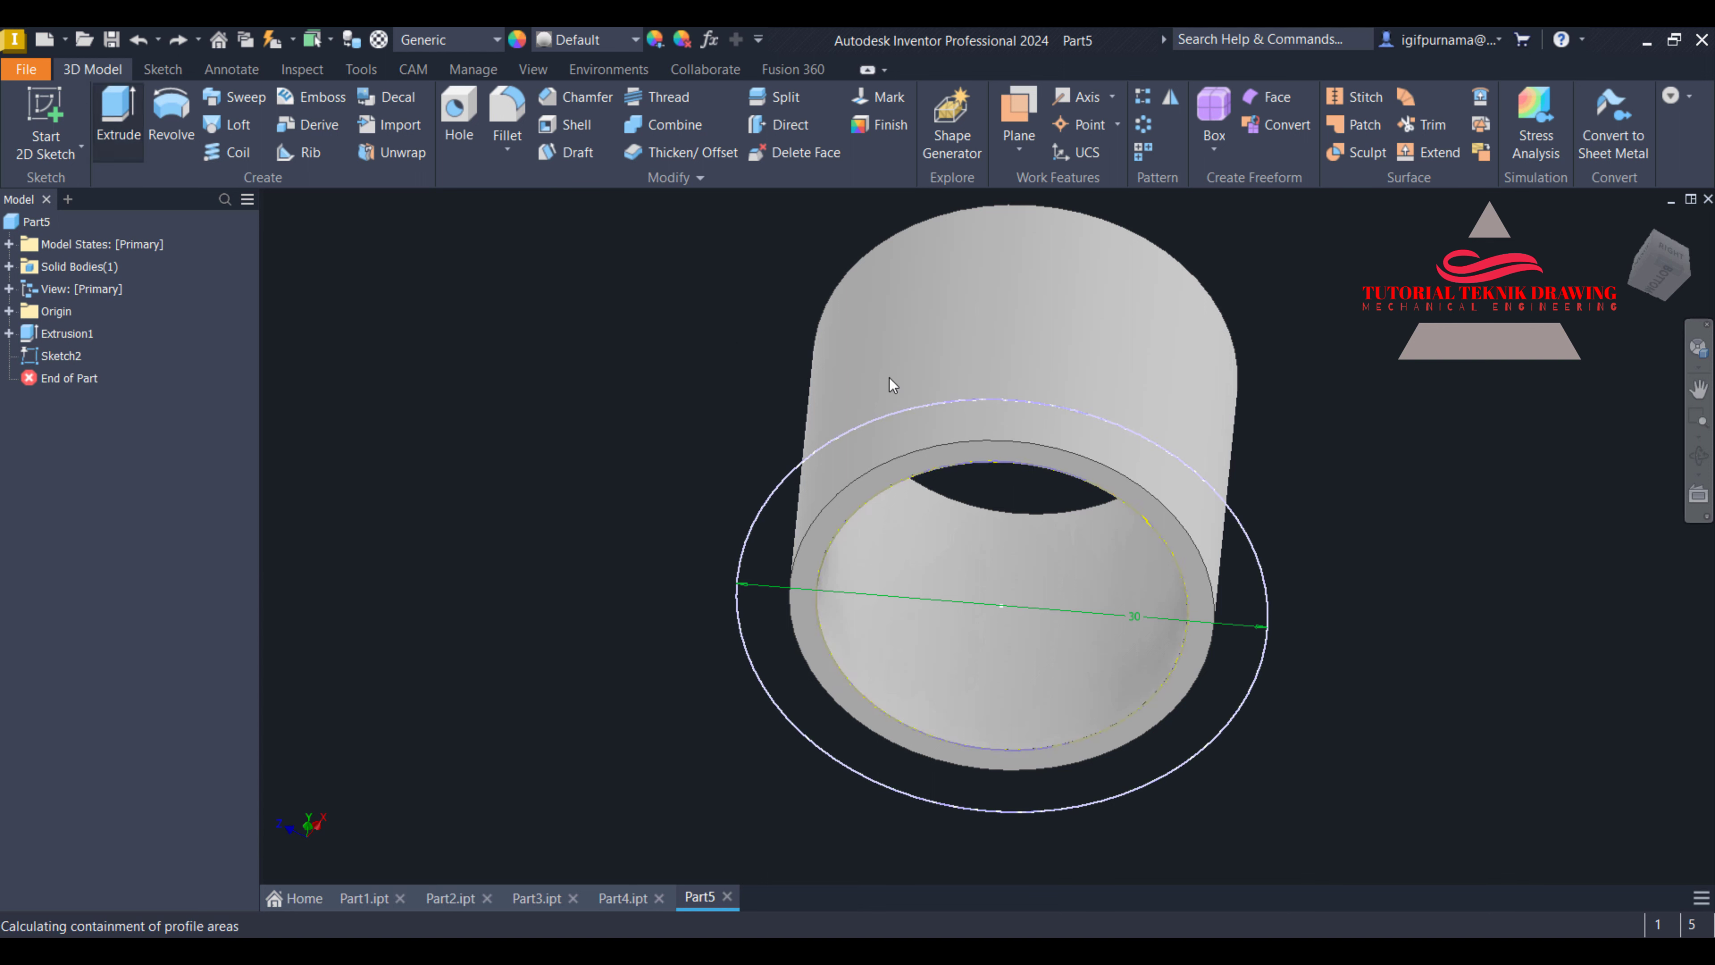
pyautogui.click(841, 493)
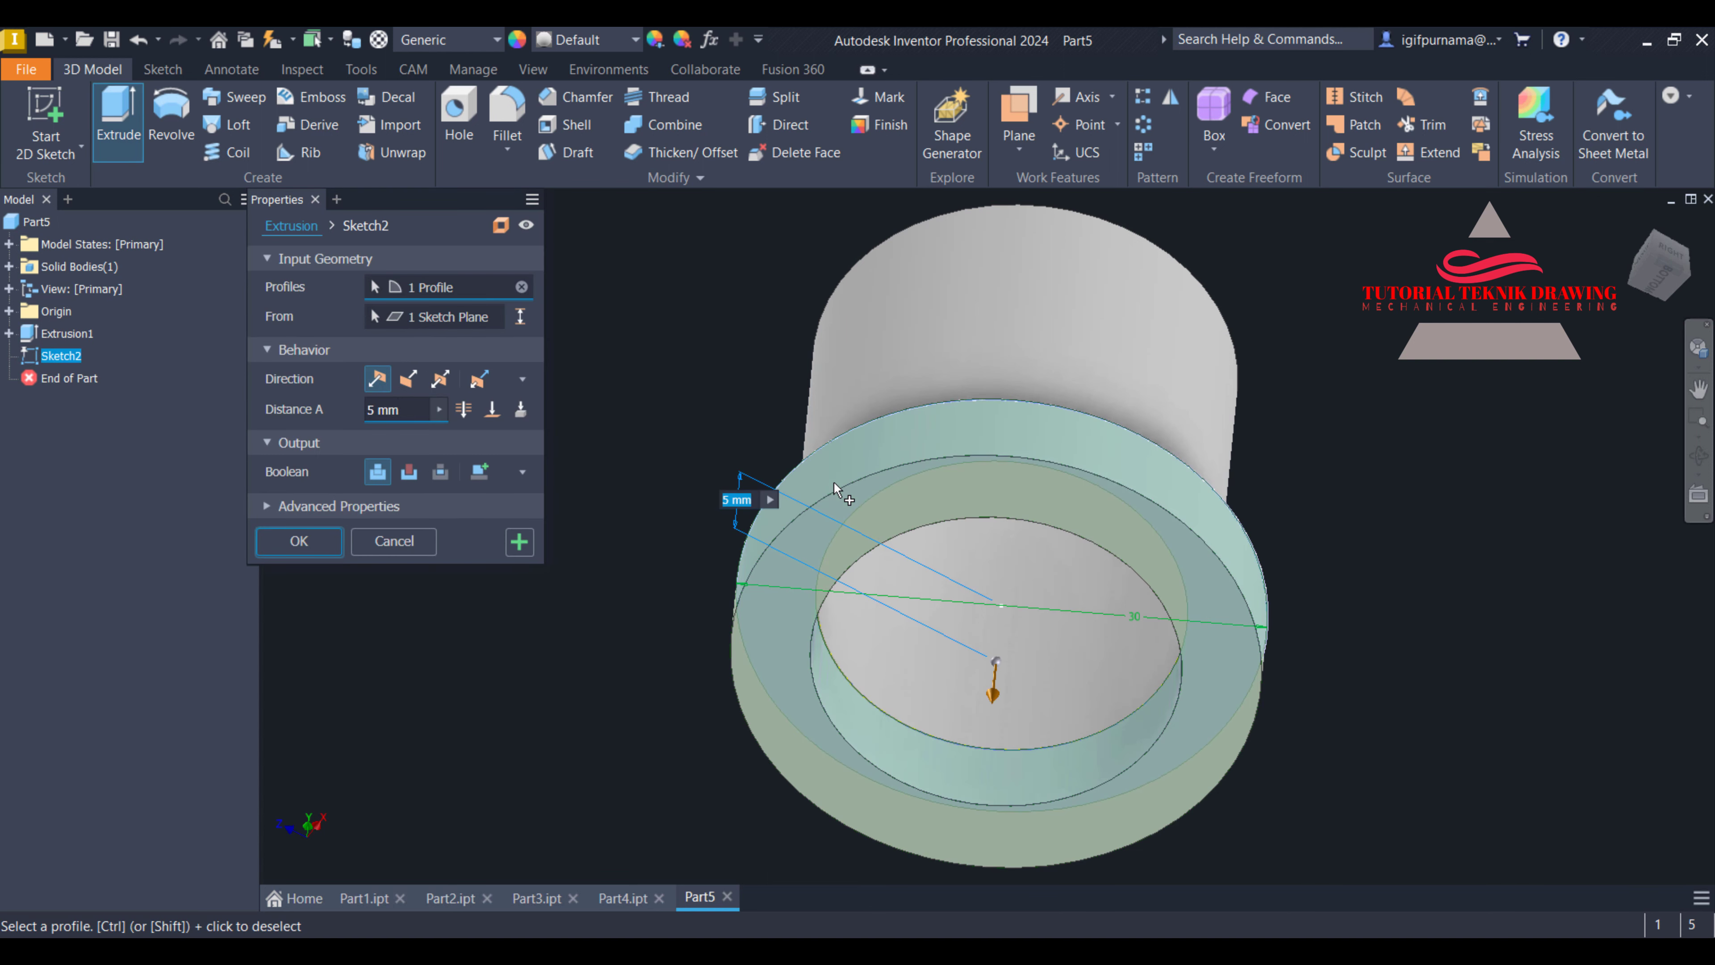
pyautogui.click(400, 381)
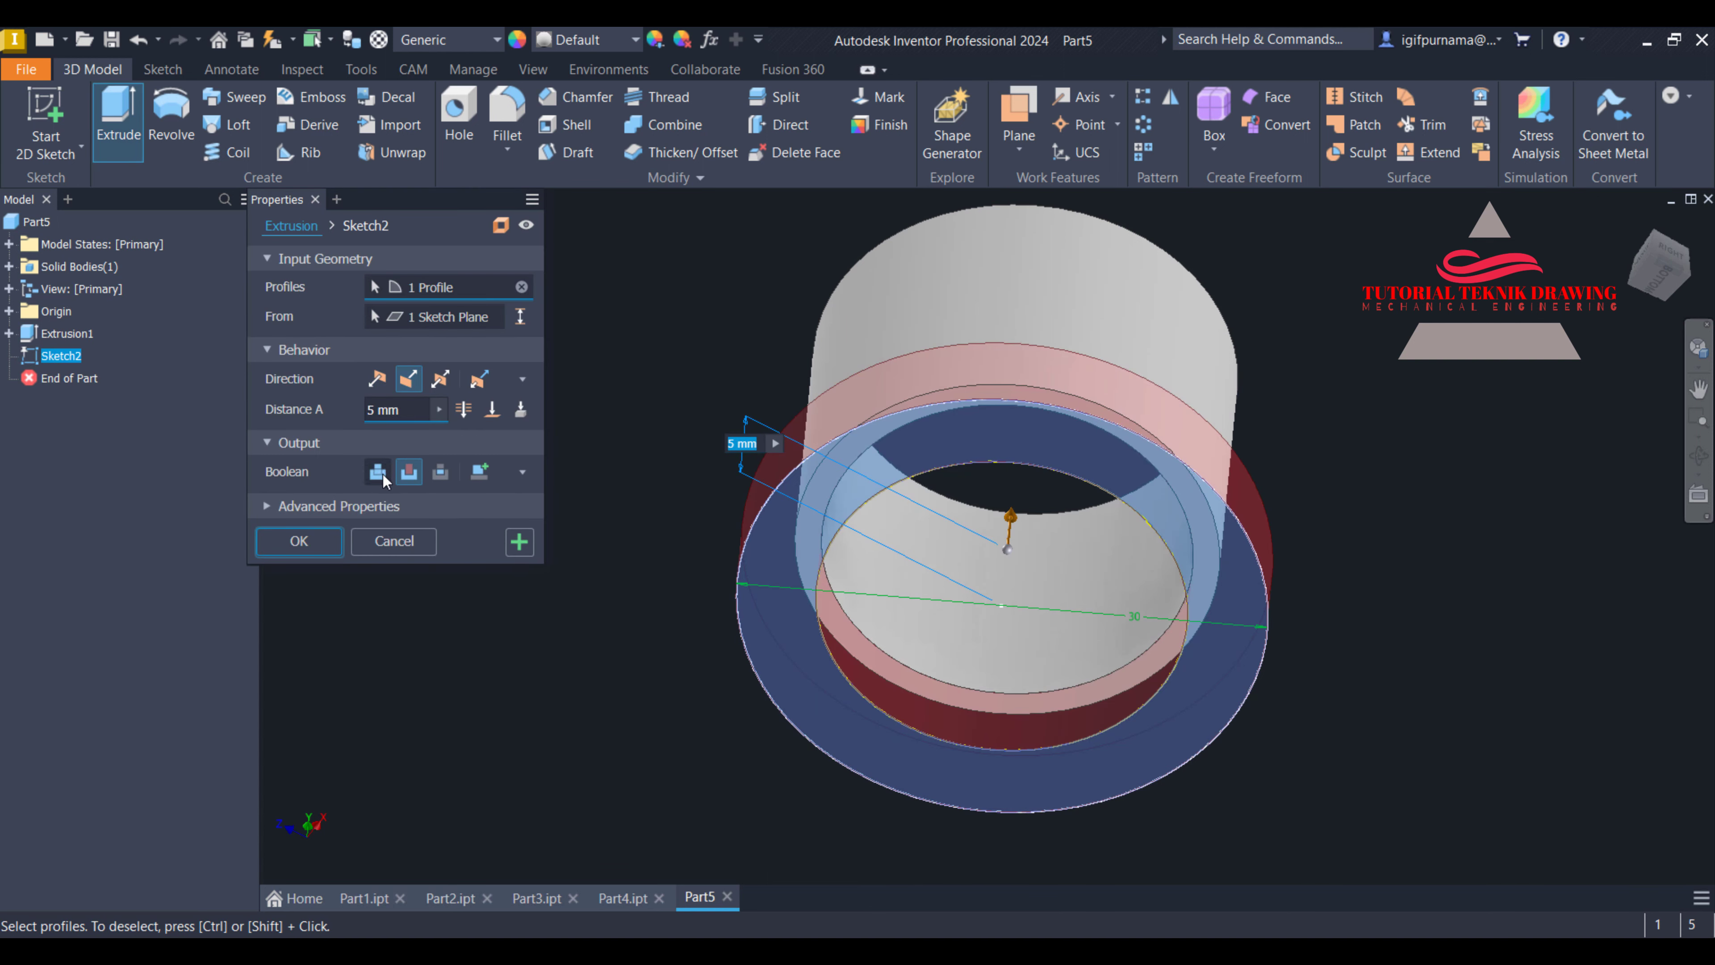
pyautogui.click(378, 471)
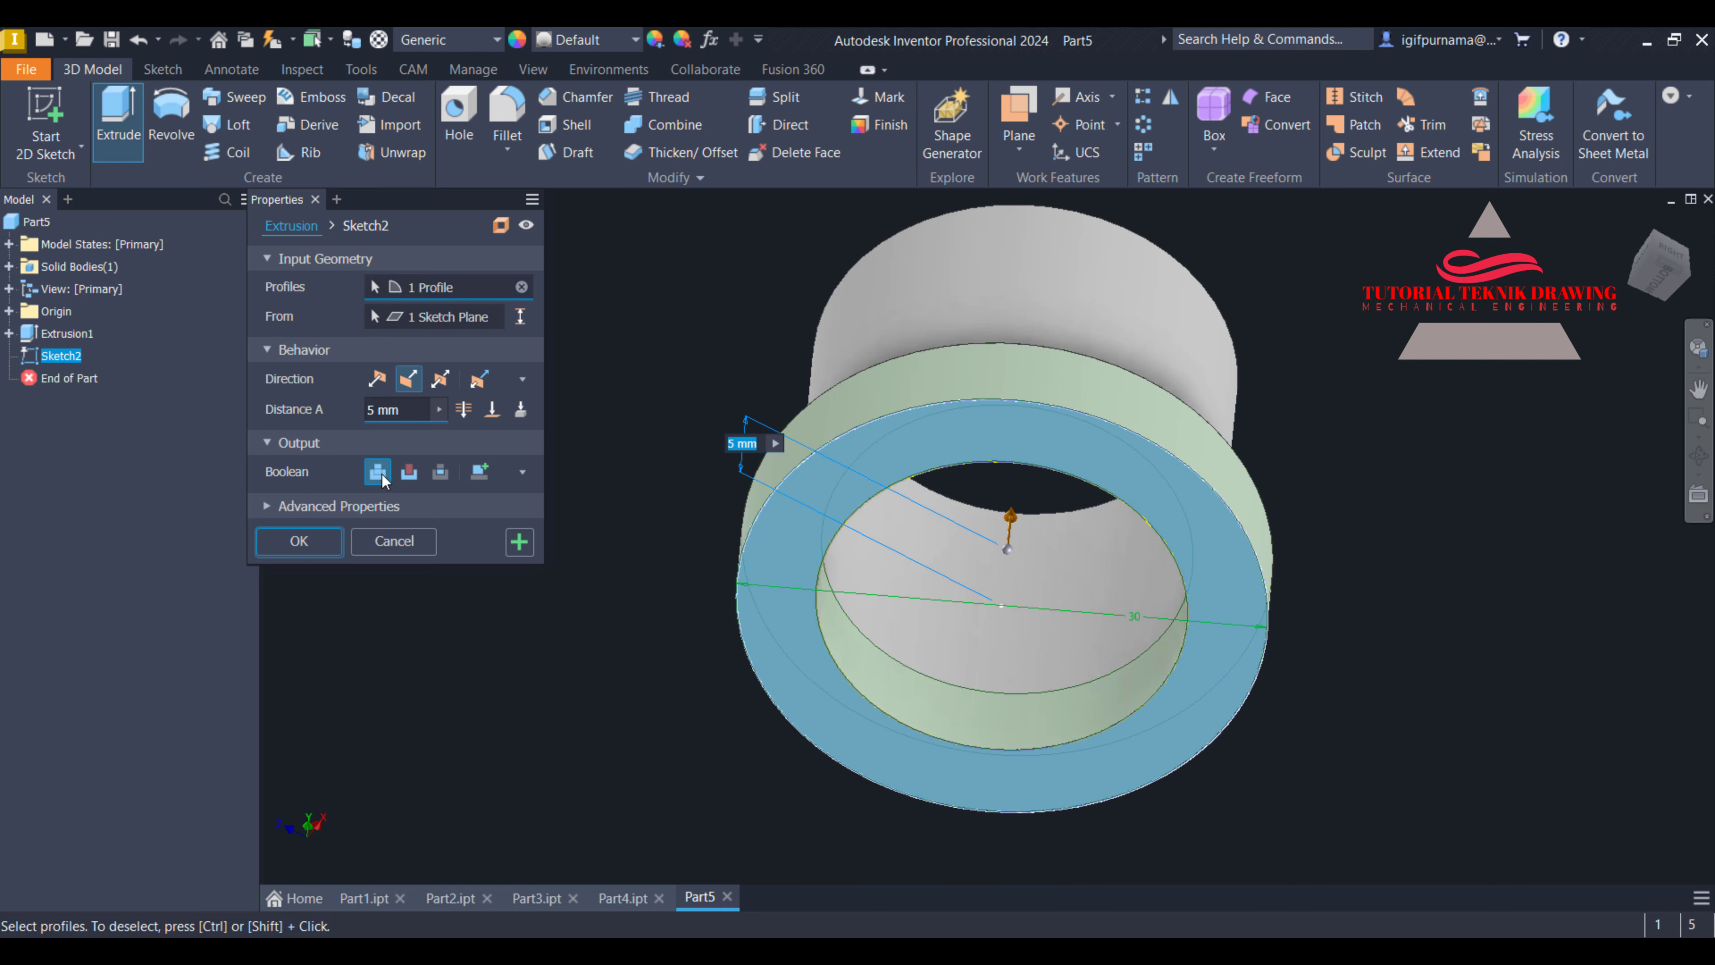
pyautogui.click(298, 541)
pyautogui.click(1698, 455)
pyautogui.moveTo(946, 446); pyautogui.dragTo(674, 345)
pyautogui.rightClick(674, 344)
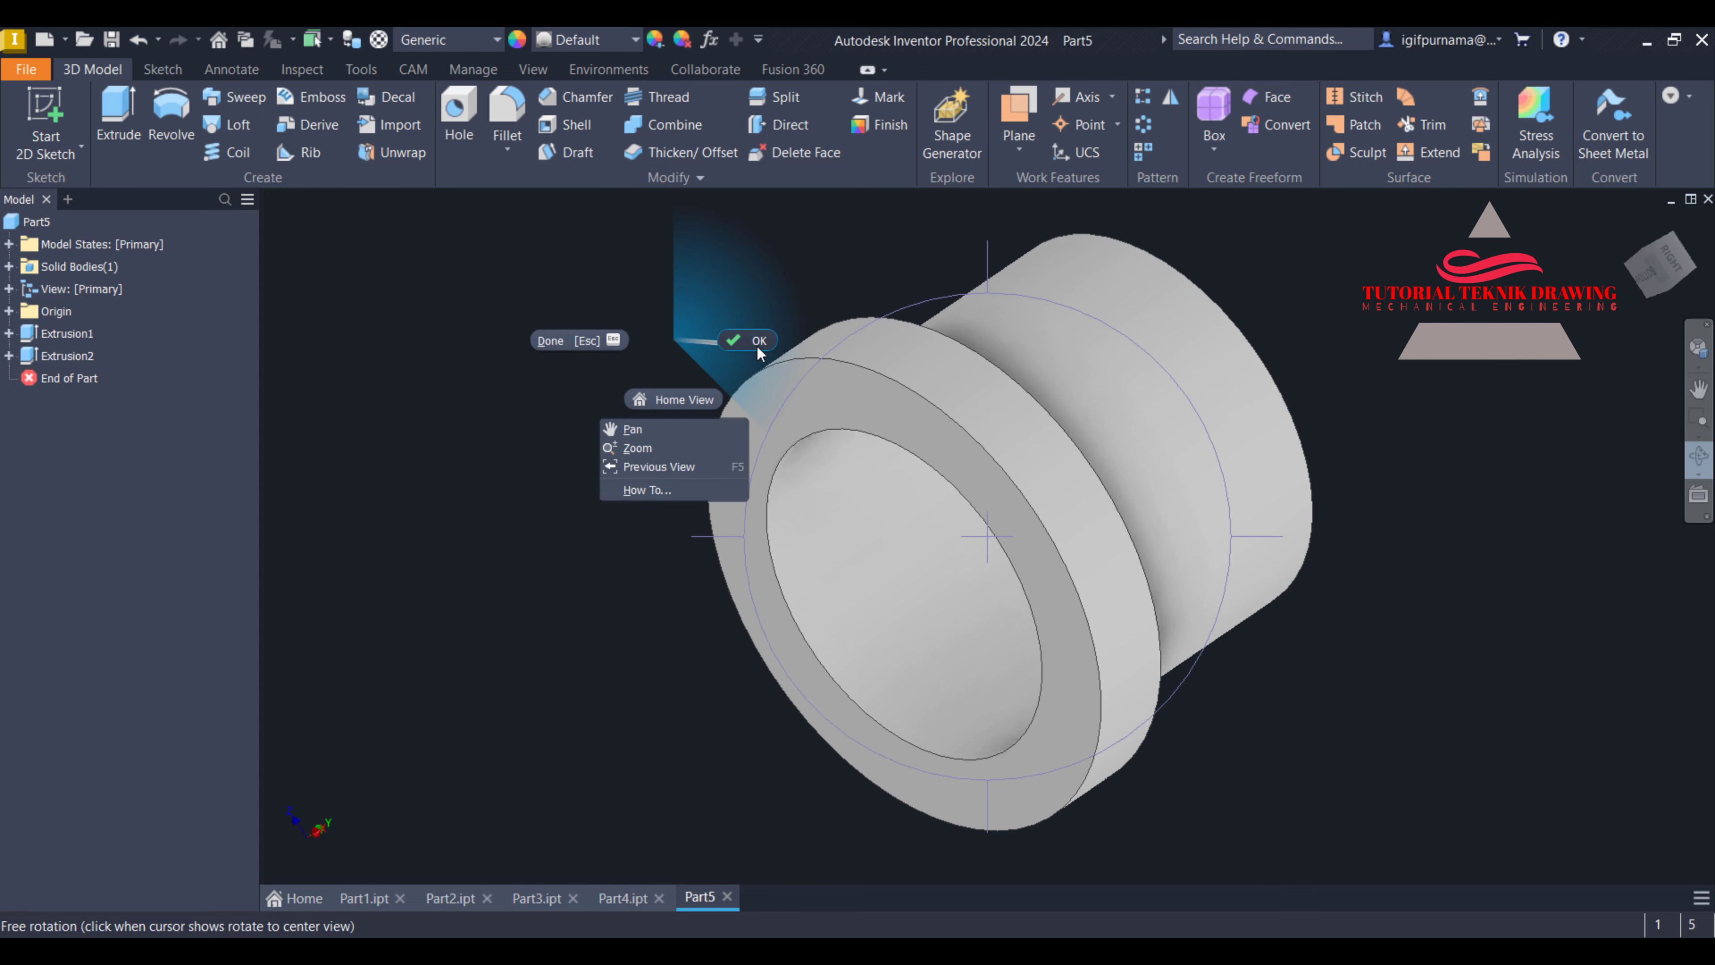
pyautogui.click(758, 346)
pyautogui.hotkey('ctrl', 'z')
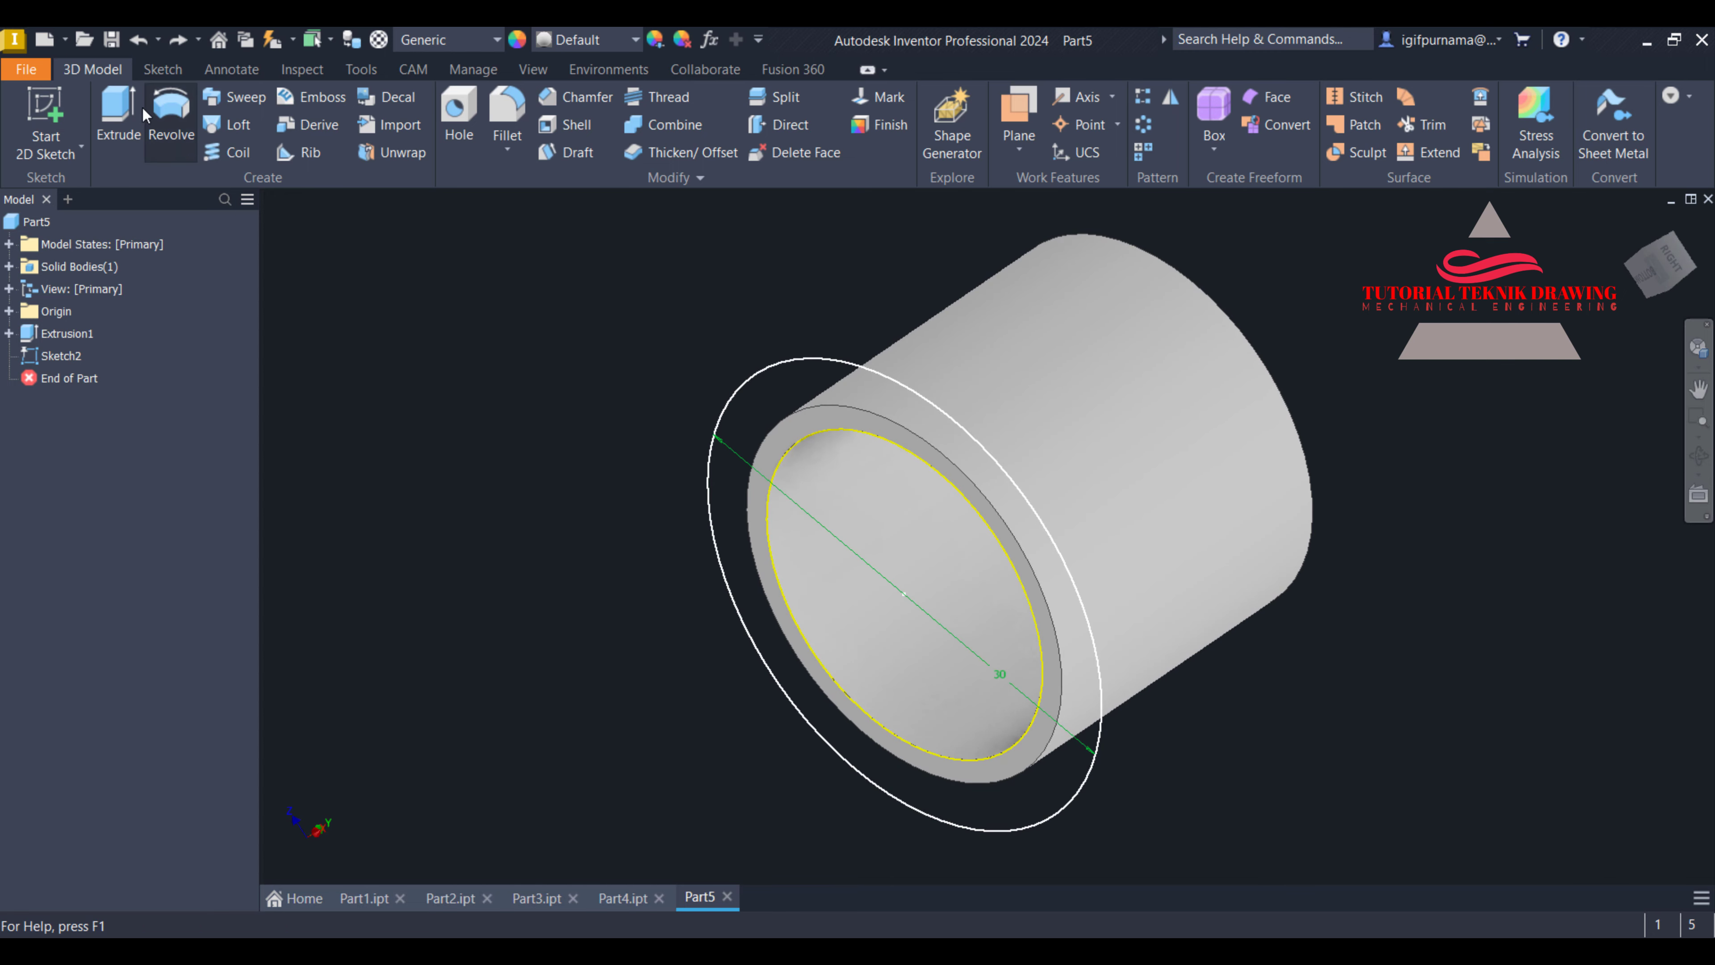
# Extrude the 30 mm flange ring 5 mm in the flipped direction and join it to the tube
pyautogui.click(119, 115)
pyautogui.click(822, 409)
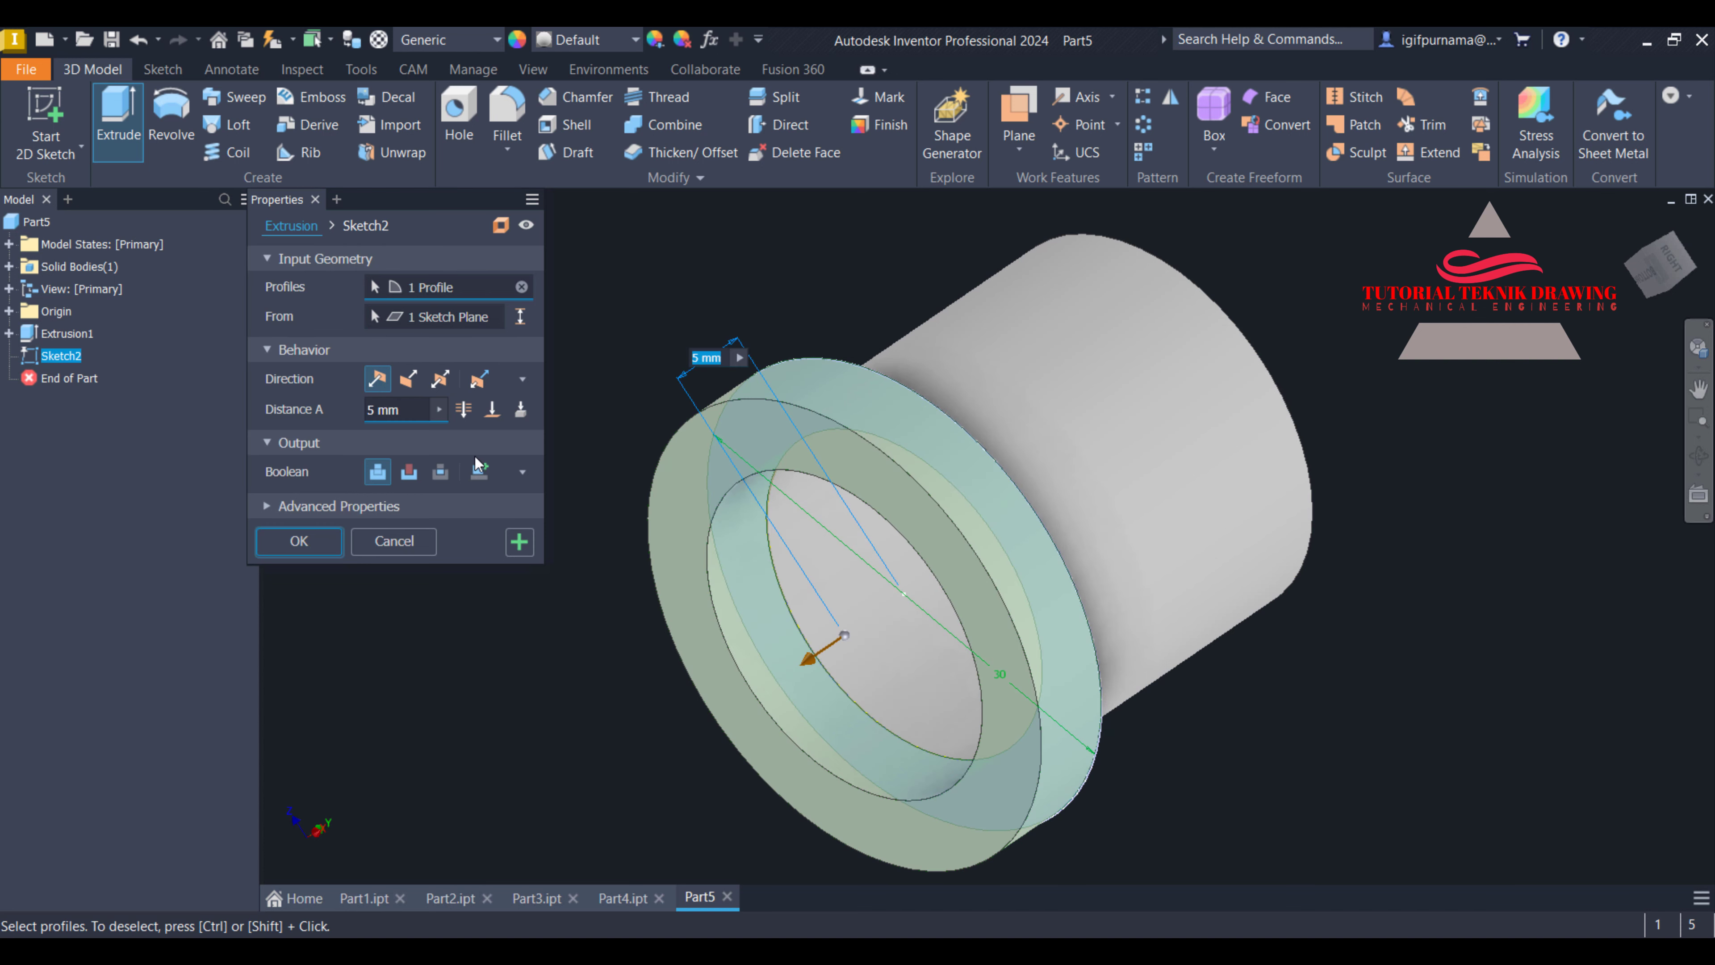
pyautogui.click(408, 380)
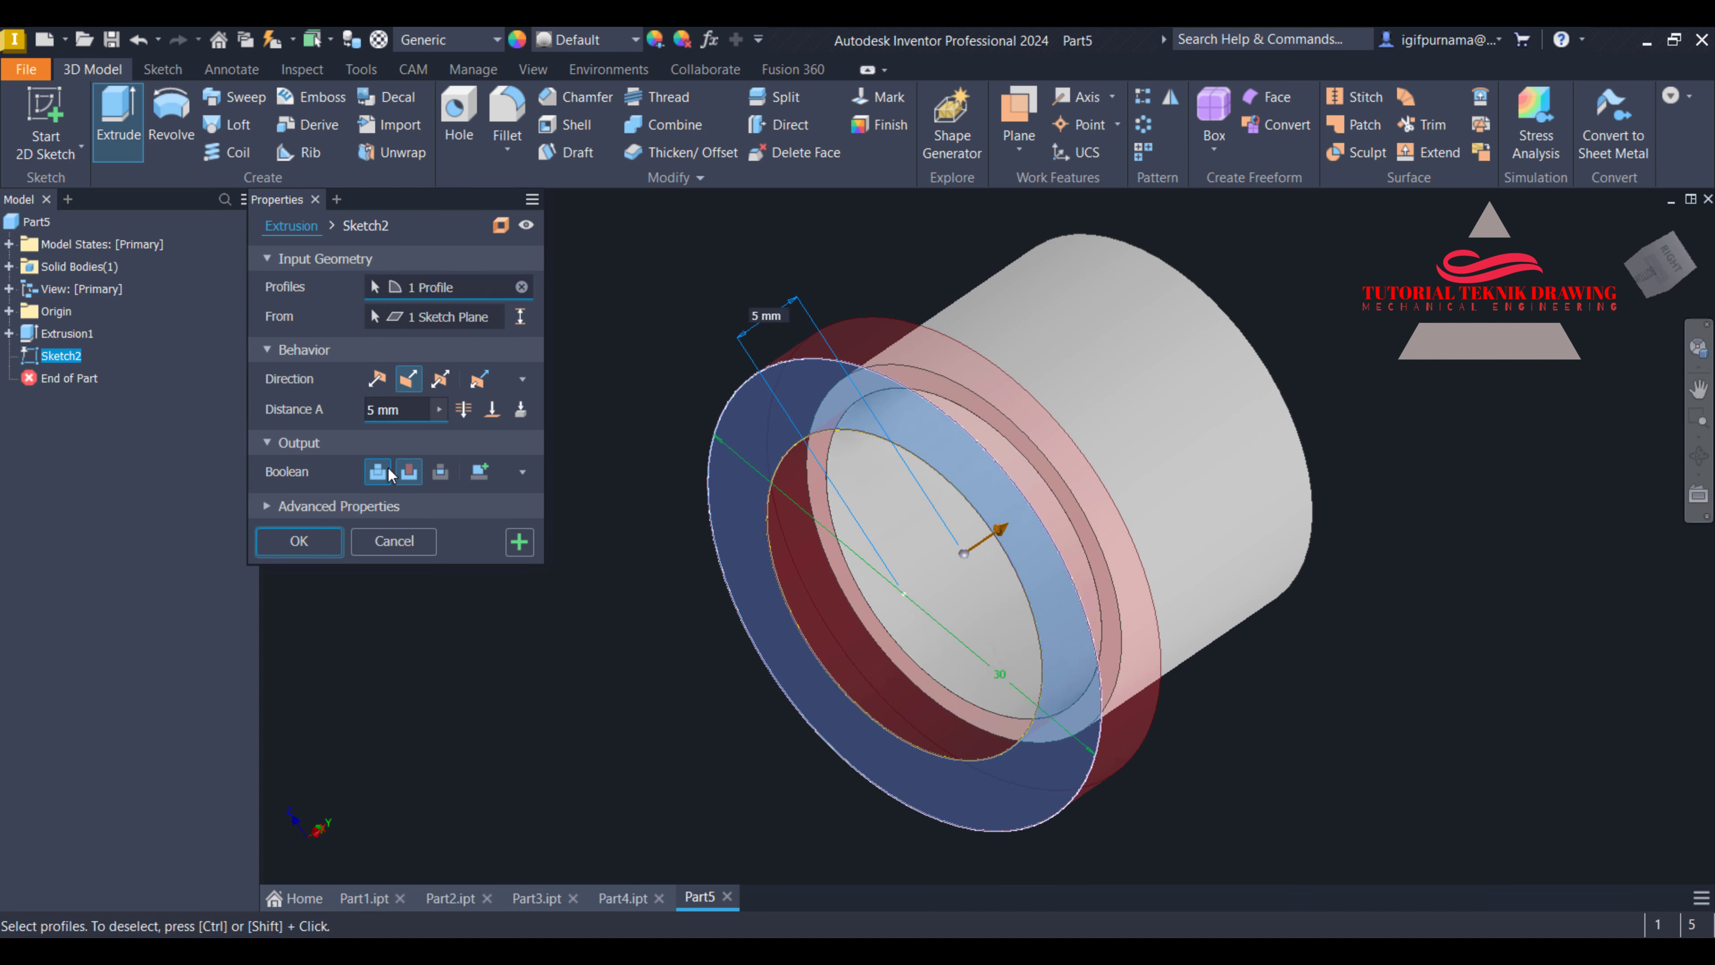
pyautogui.press('Escape')
pyautogui.press('Return')
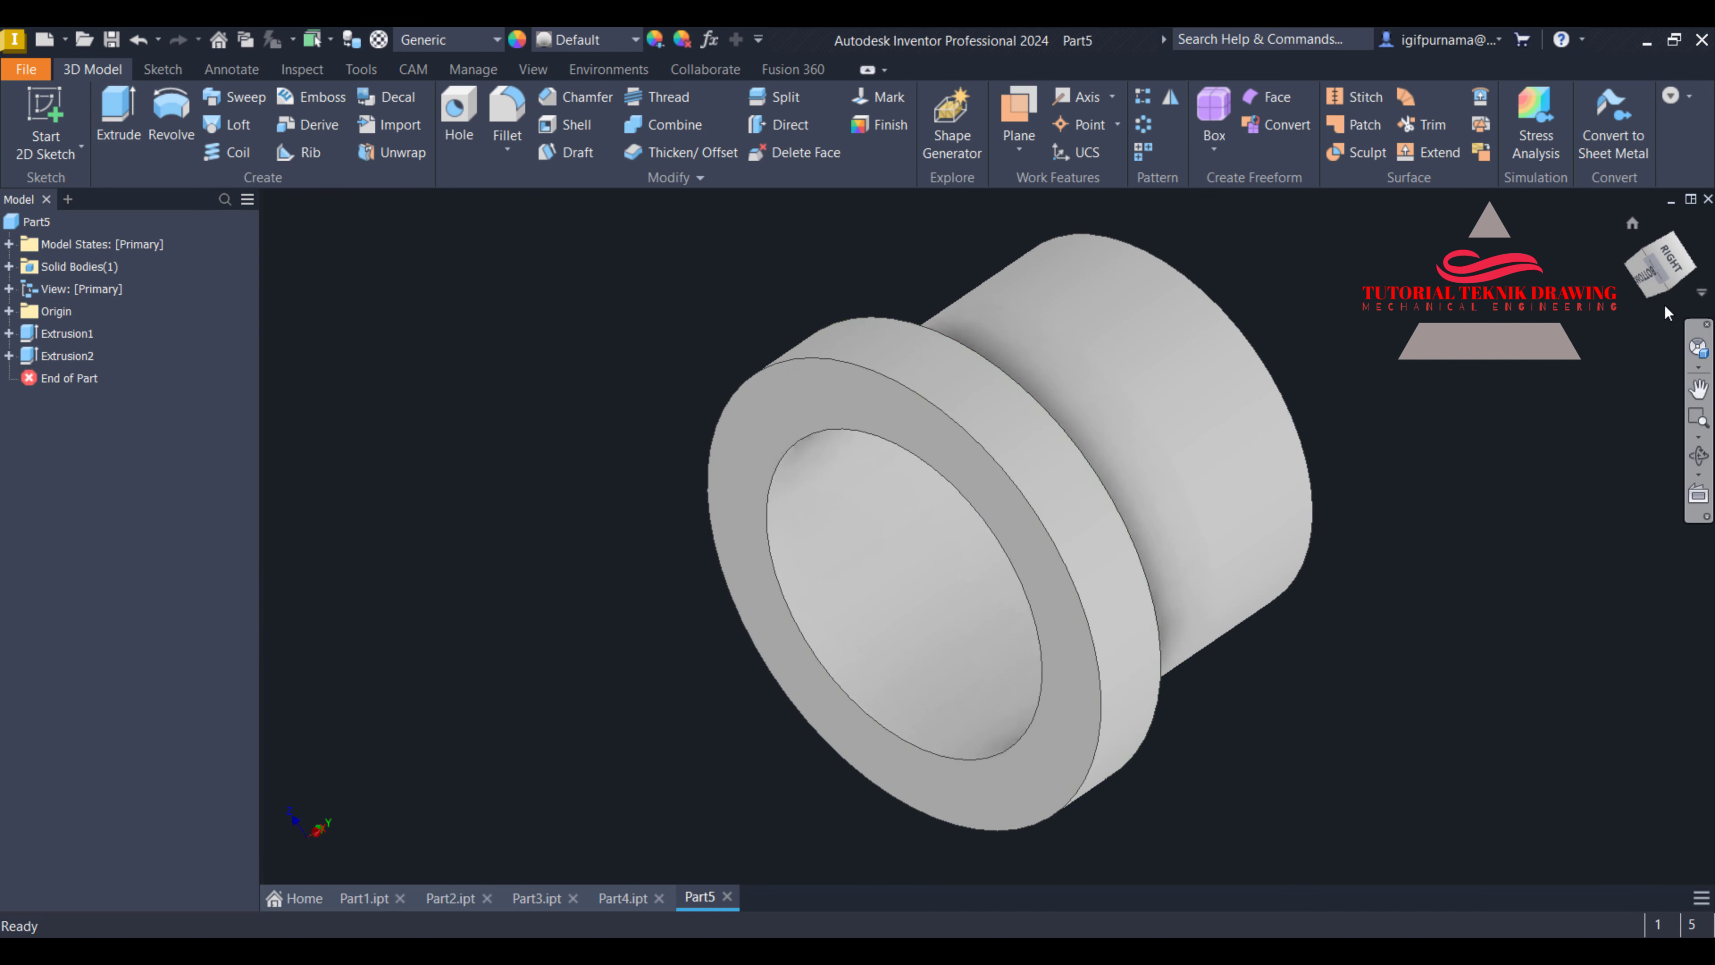
# Apply the "Blue - Wall Paint - Glossy" appearance to the flanged bushing
pyautogui.click(585, 39)
pyautogui.scroll(15, 598, 635)
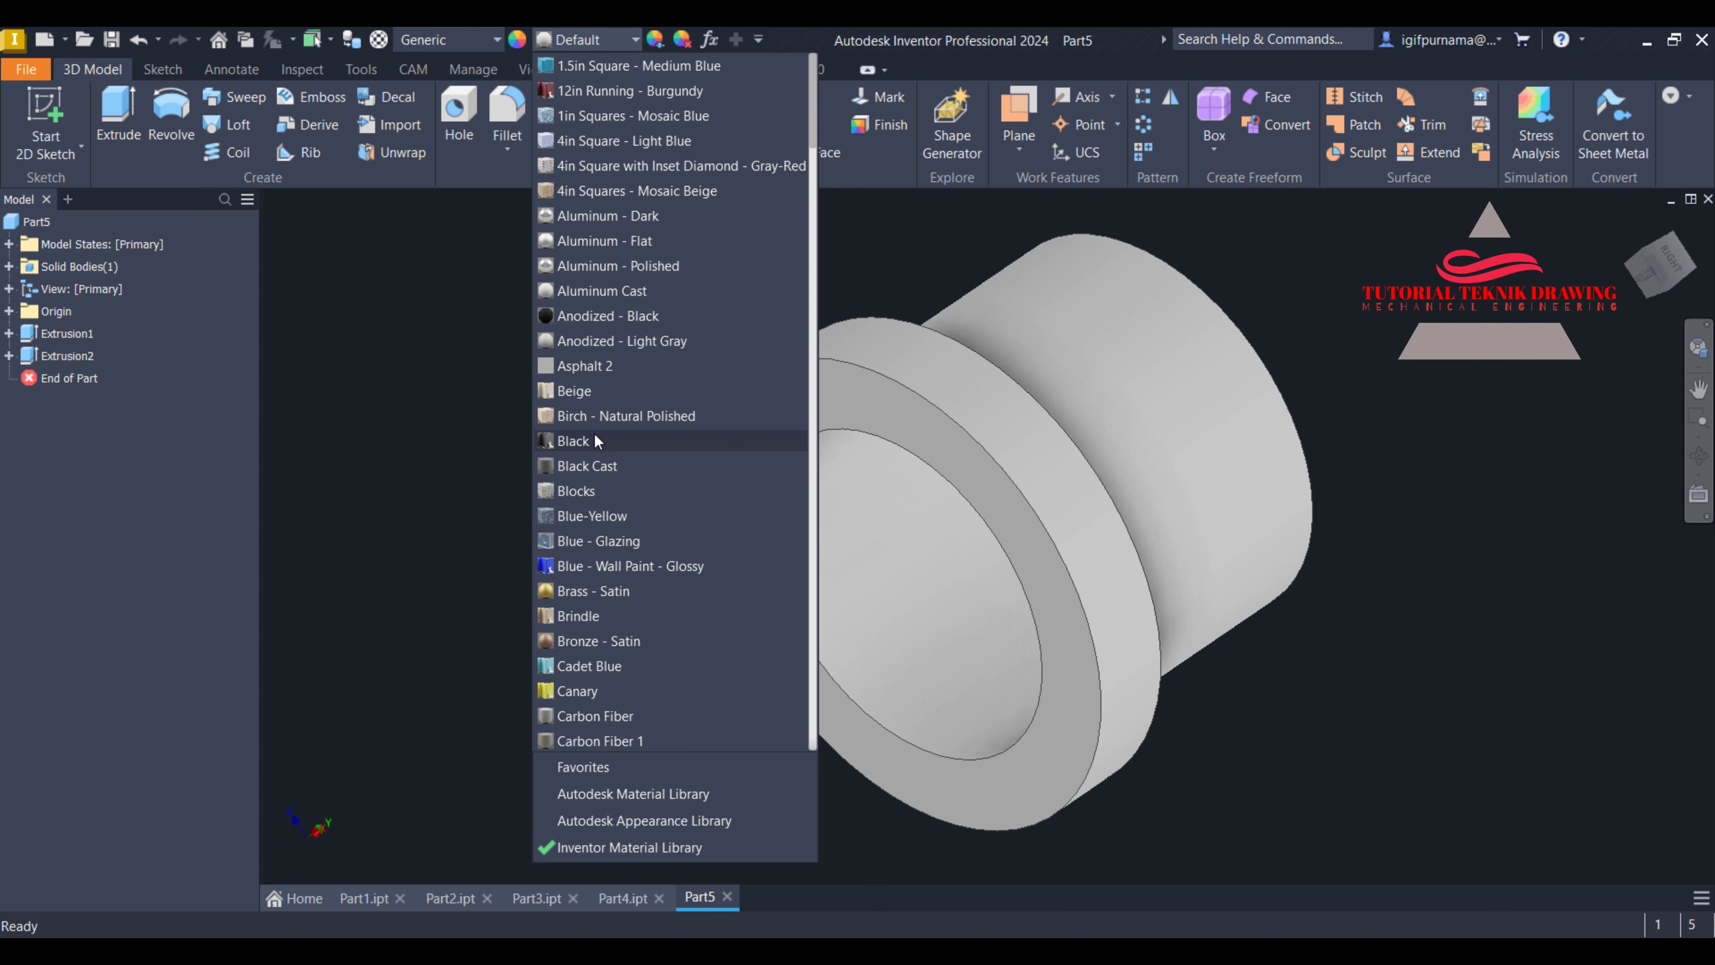
pyautogui.scroll(-3, 596, 440)
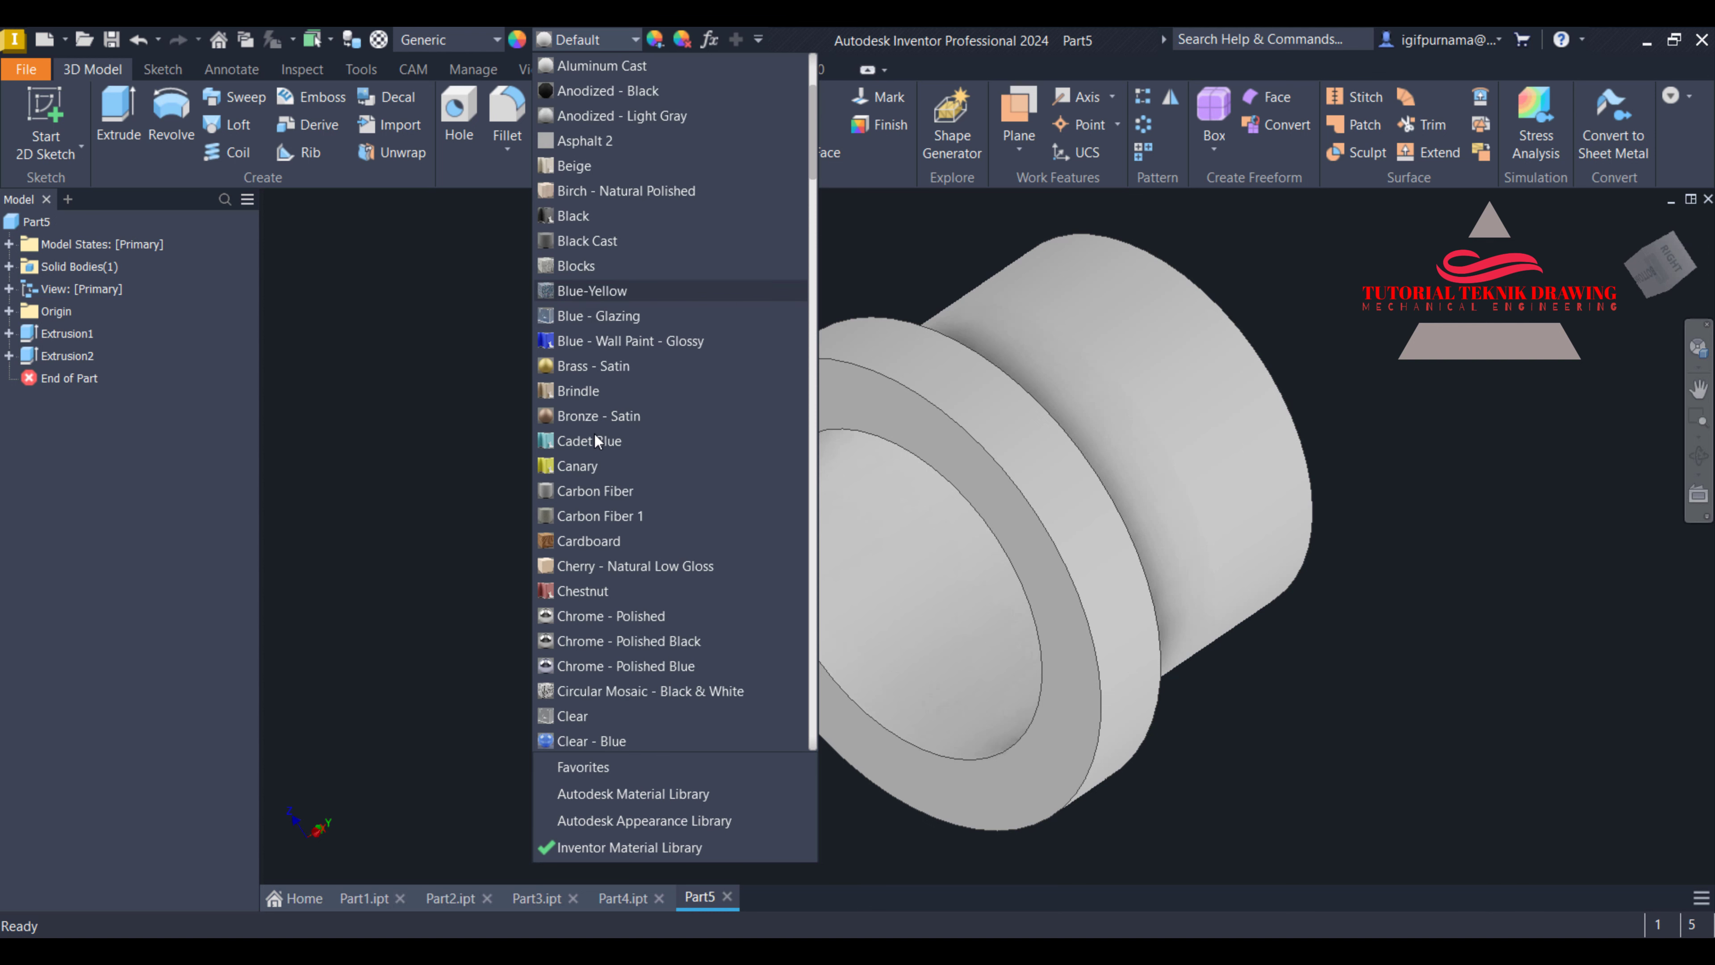
pyautogui.click(596, 343)
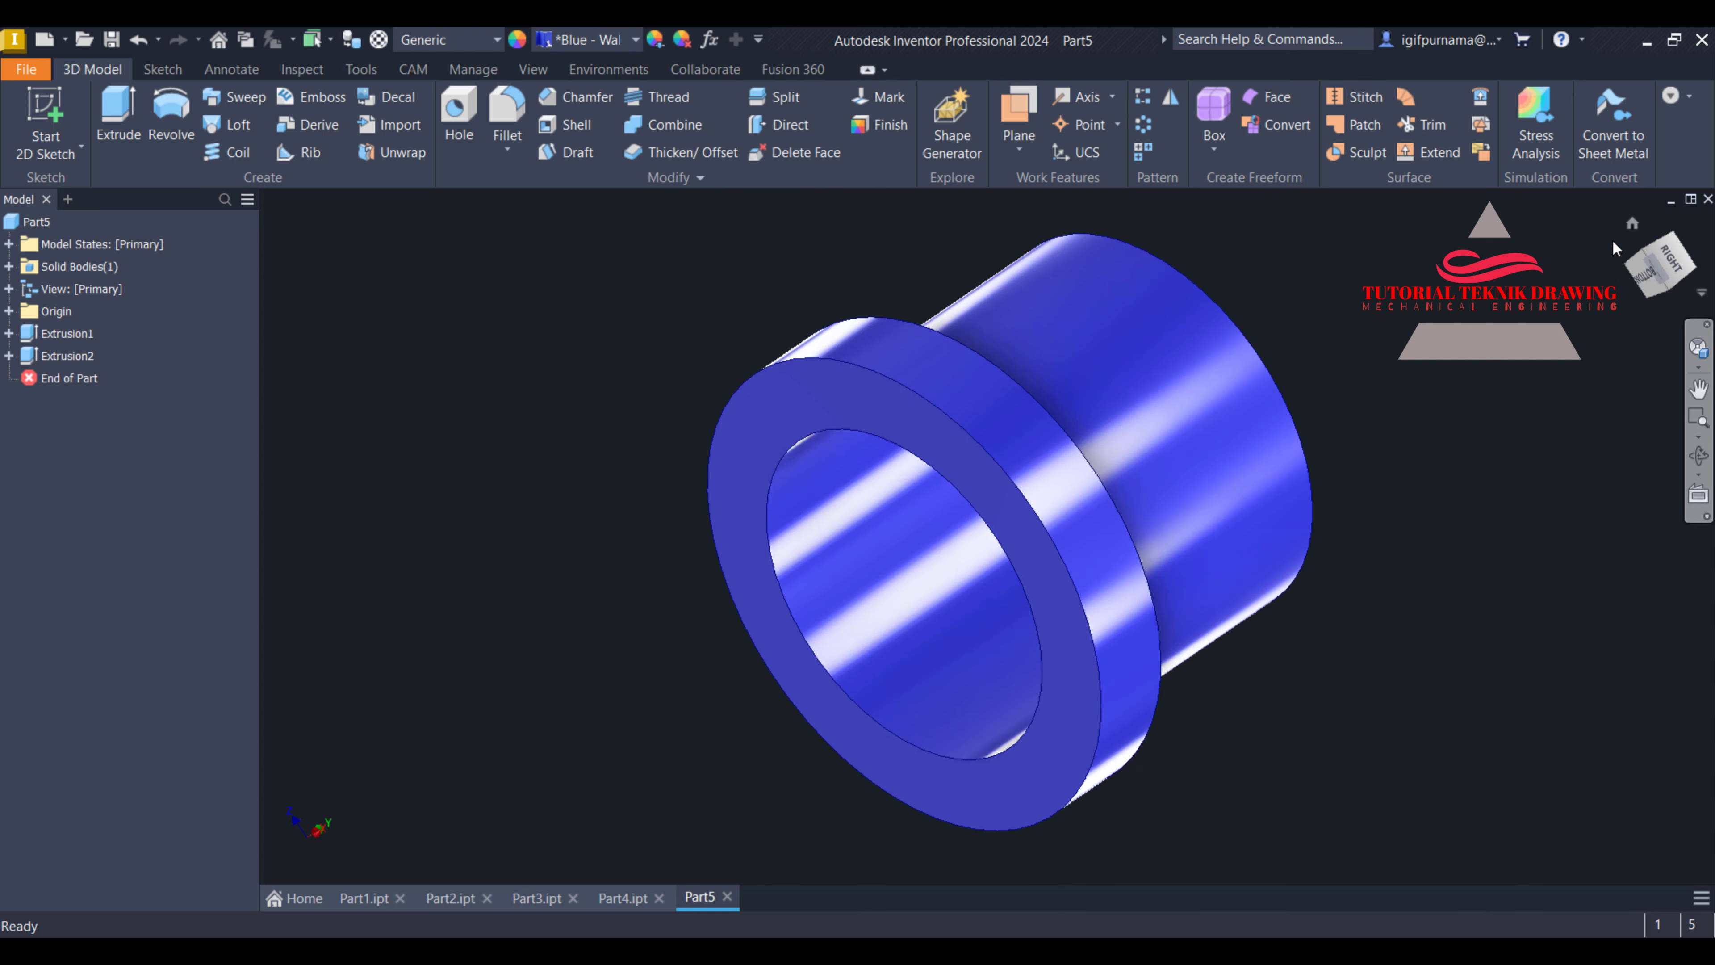
# Return the model to the home view and save the flanged bushing as Part5 in the "rol" folder
pyautogui.click(1632, 224)
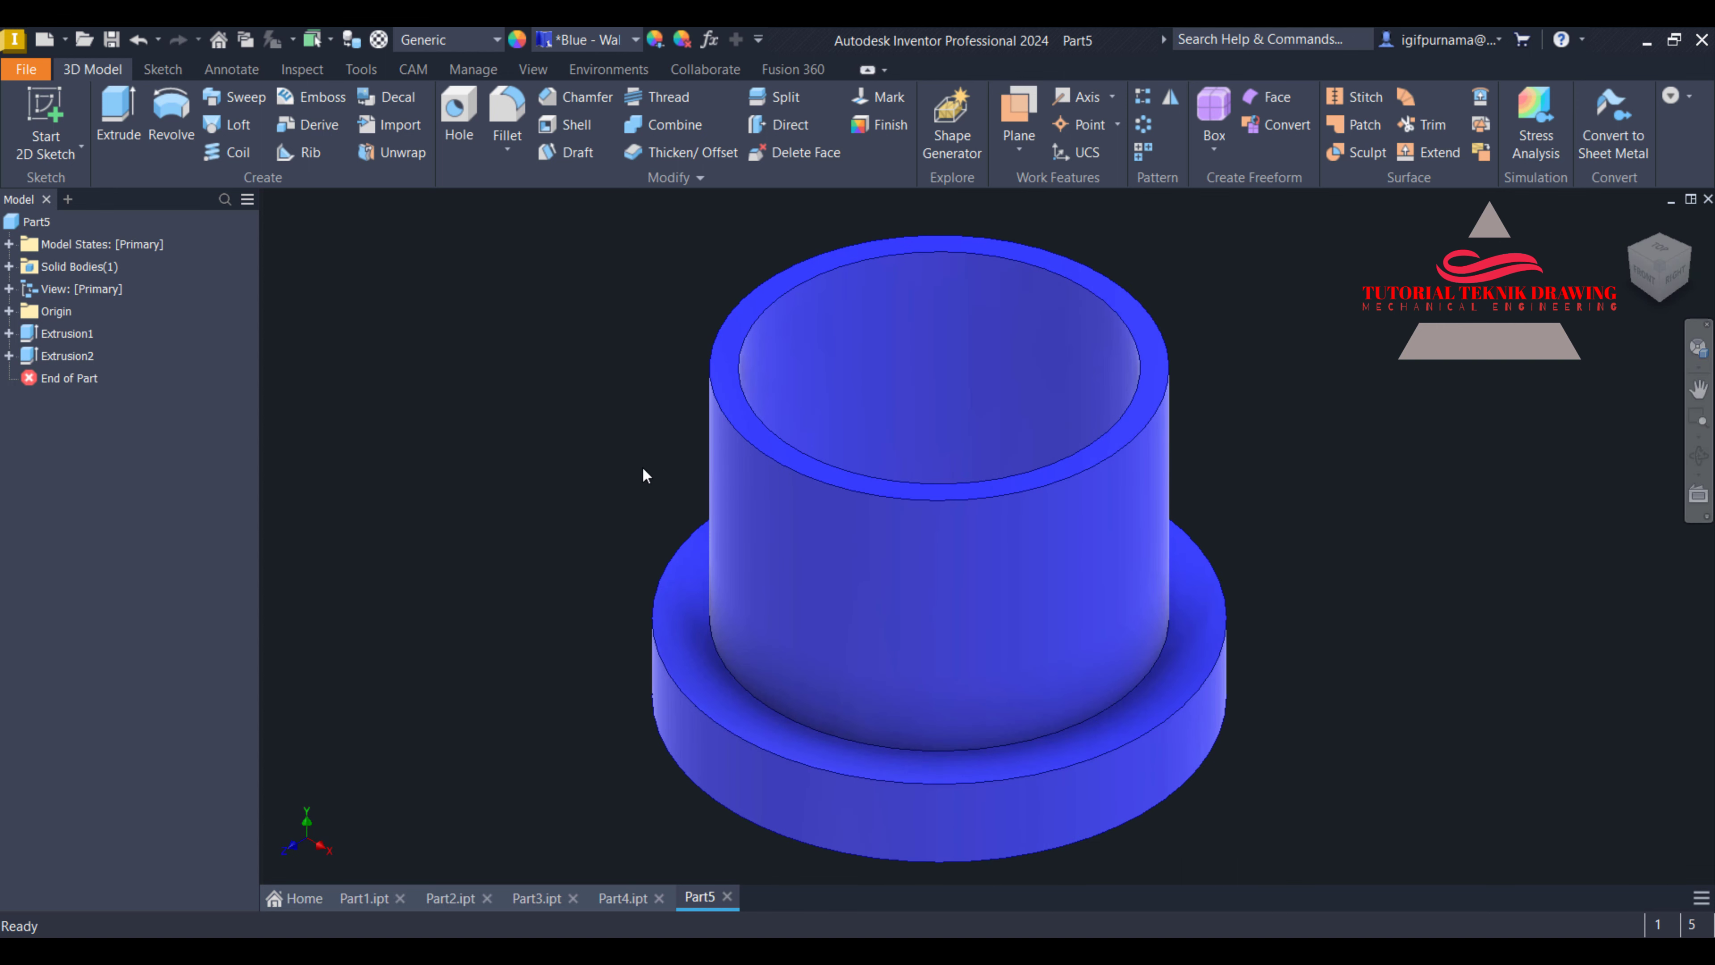
pyautogui.click(26, 69)
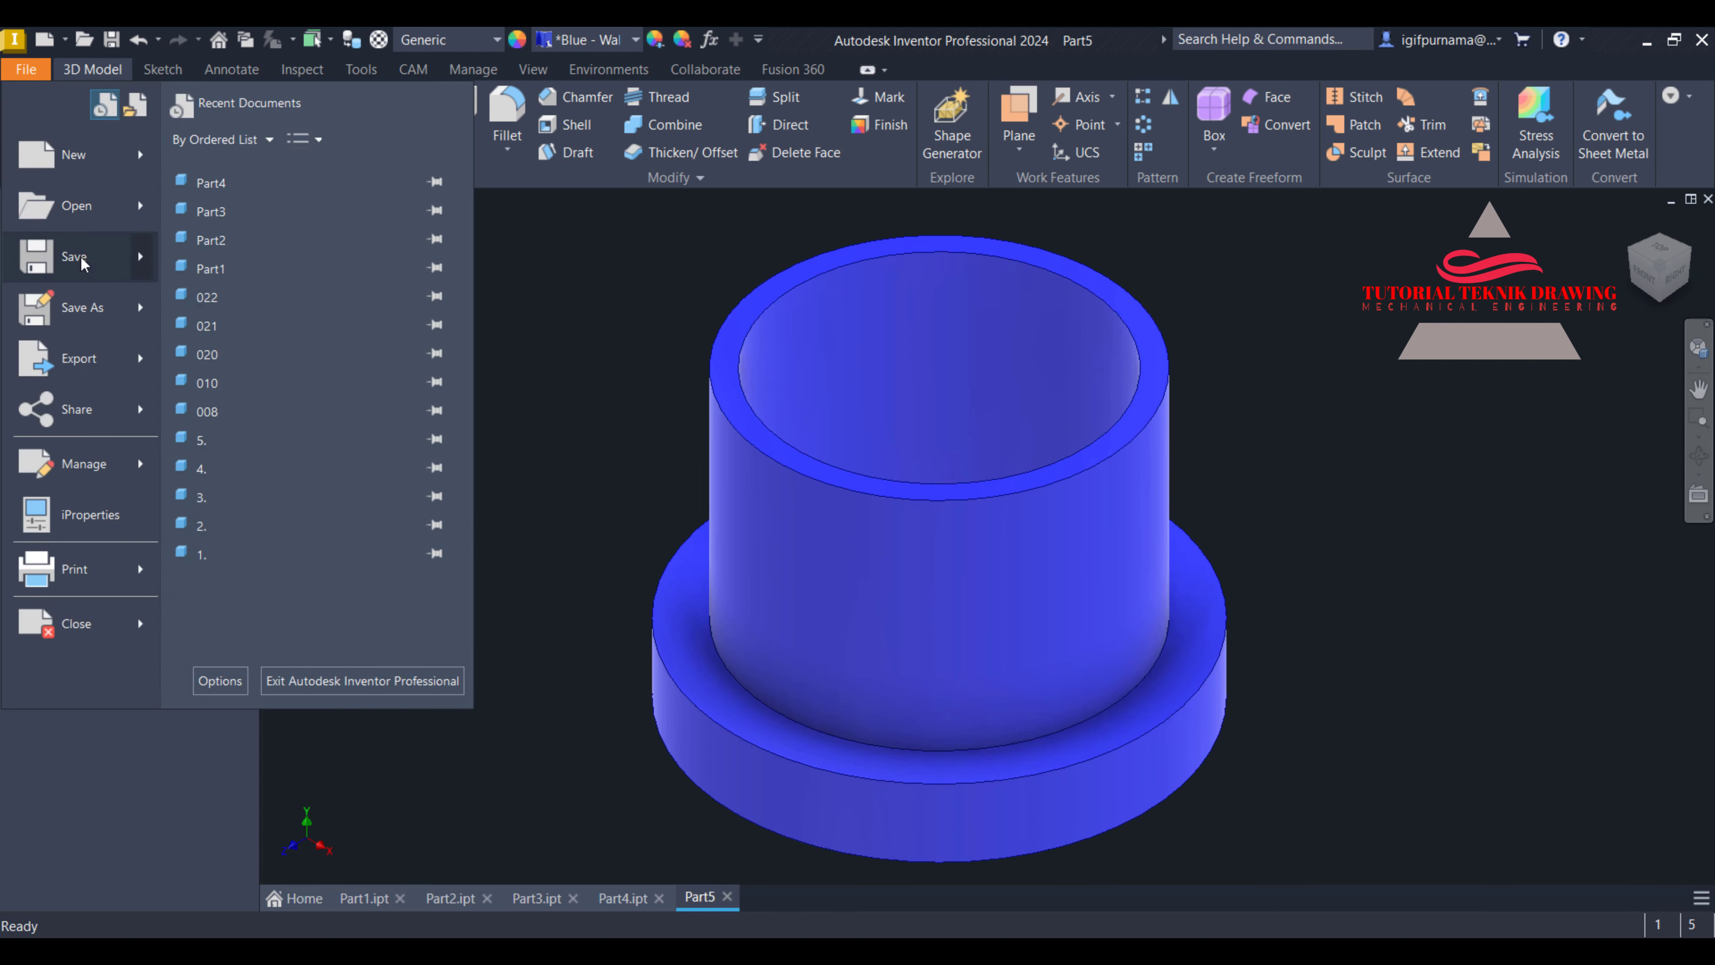
pyautogui.click(67, 333)
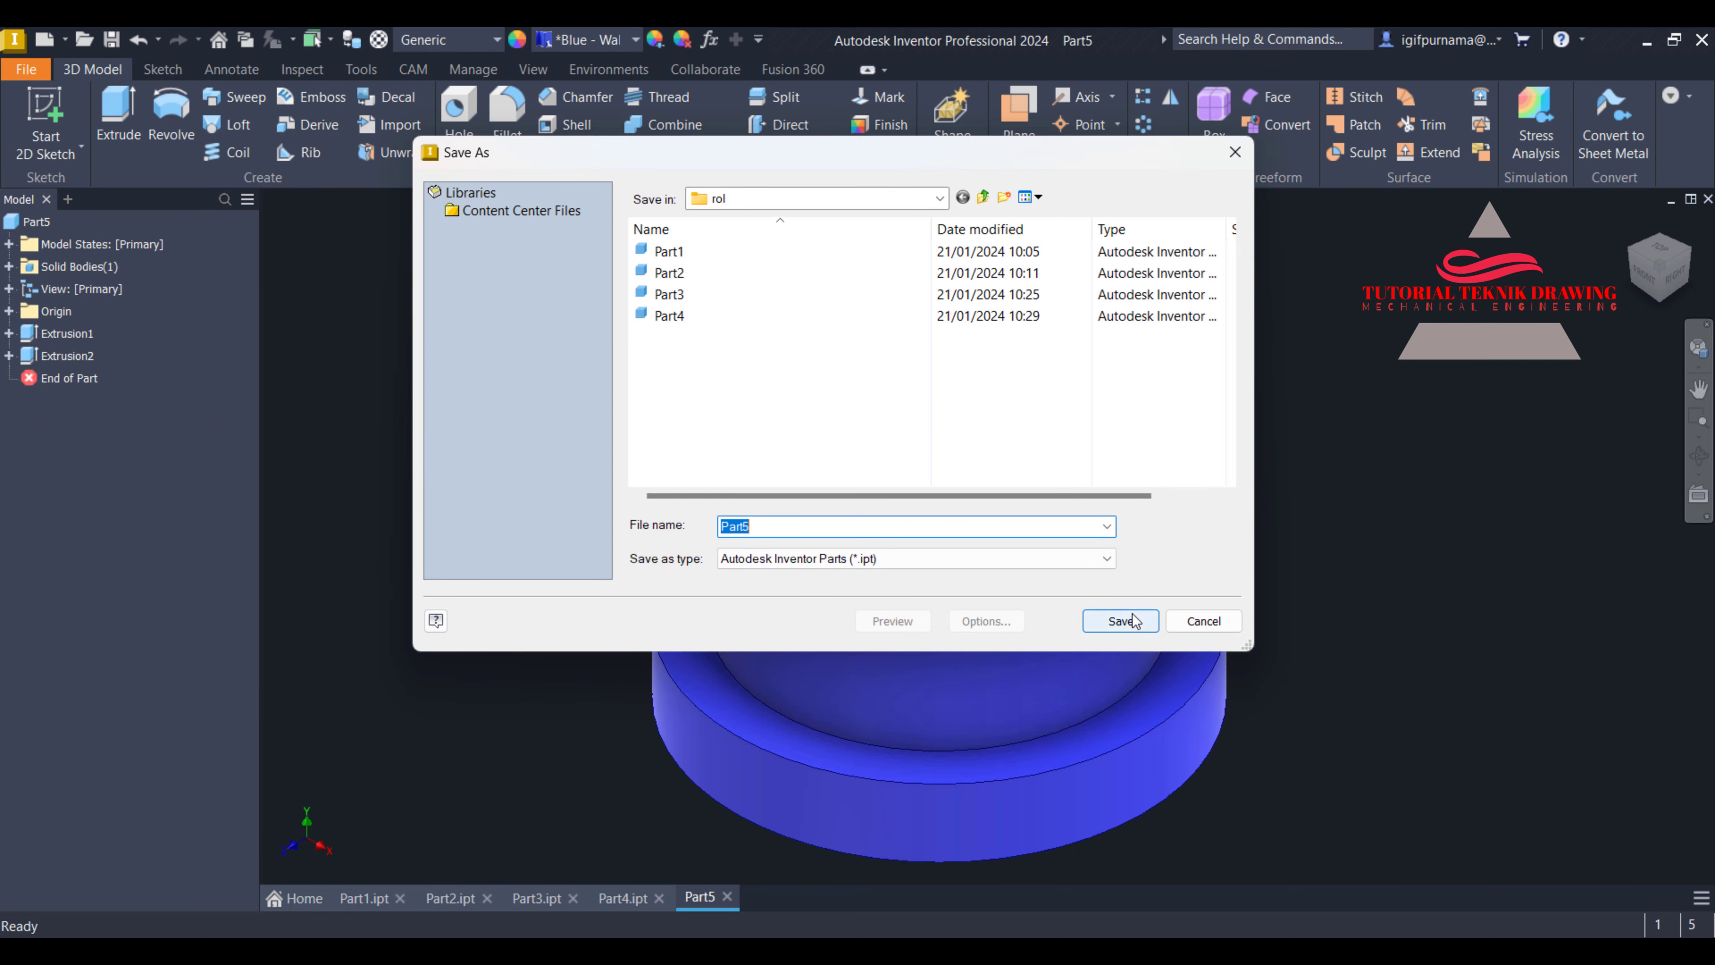
pyautogui.click(1132, 621)
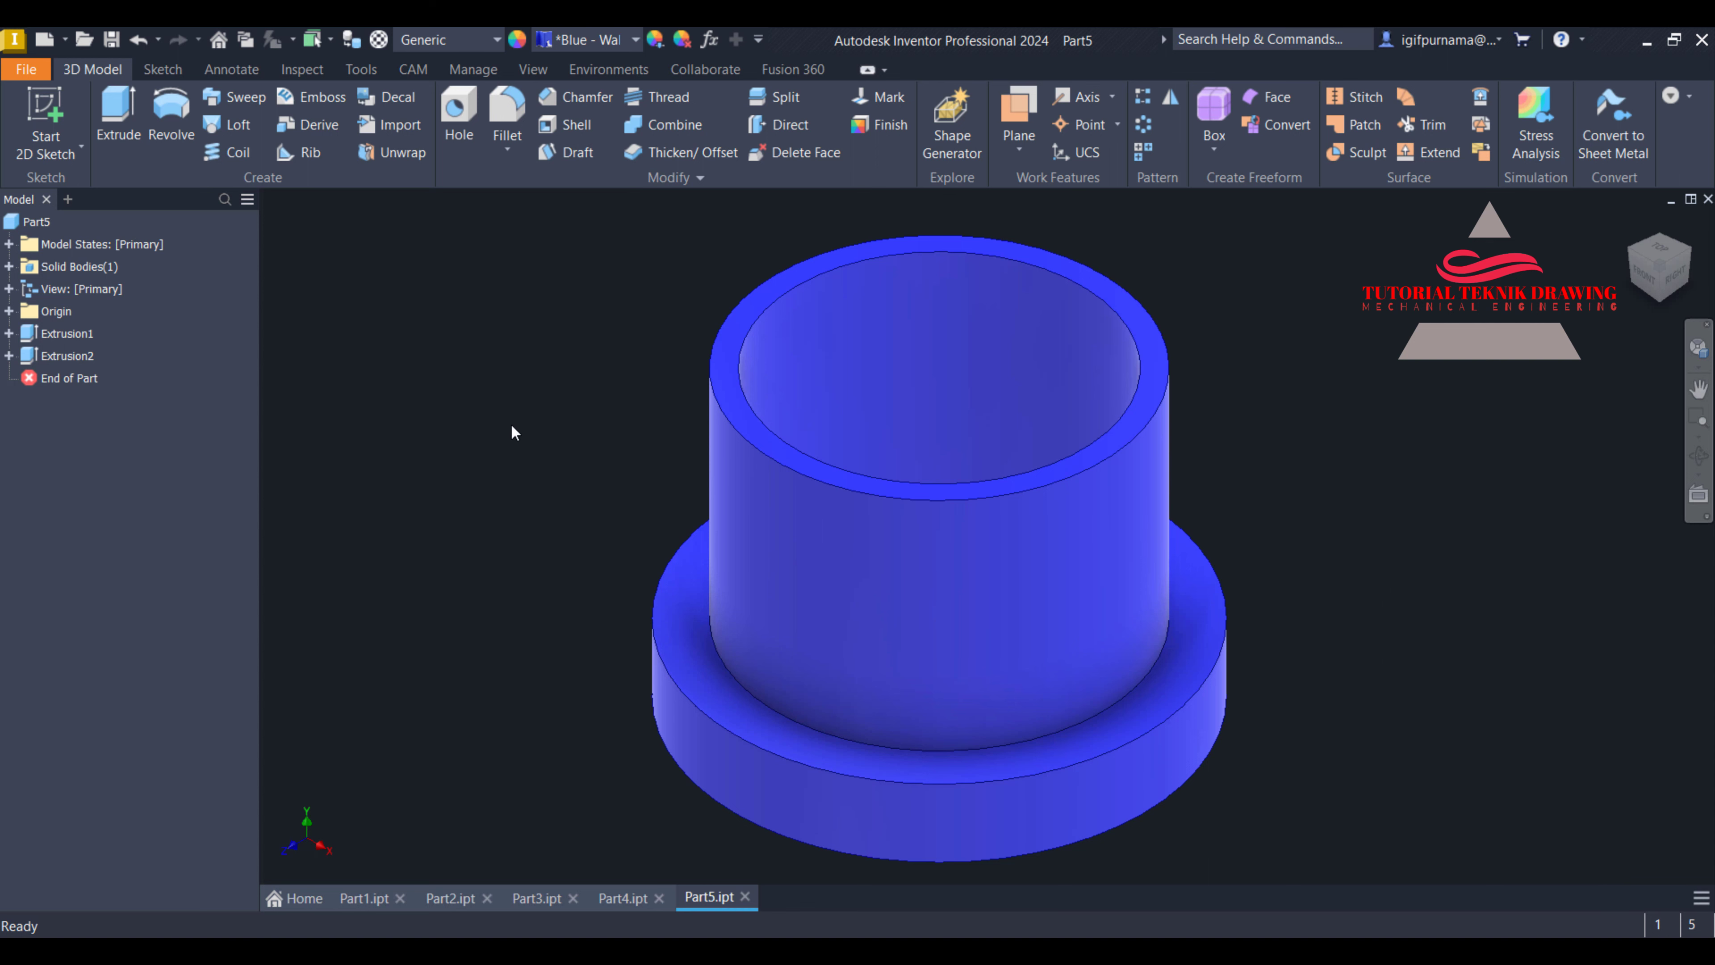
# Create a new metric assembly from the Standard (mm).iam template
pyautogui.click(24, 72)
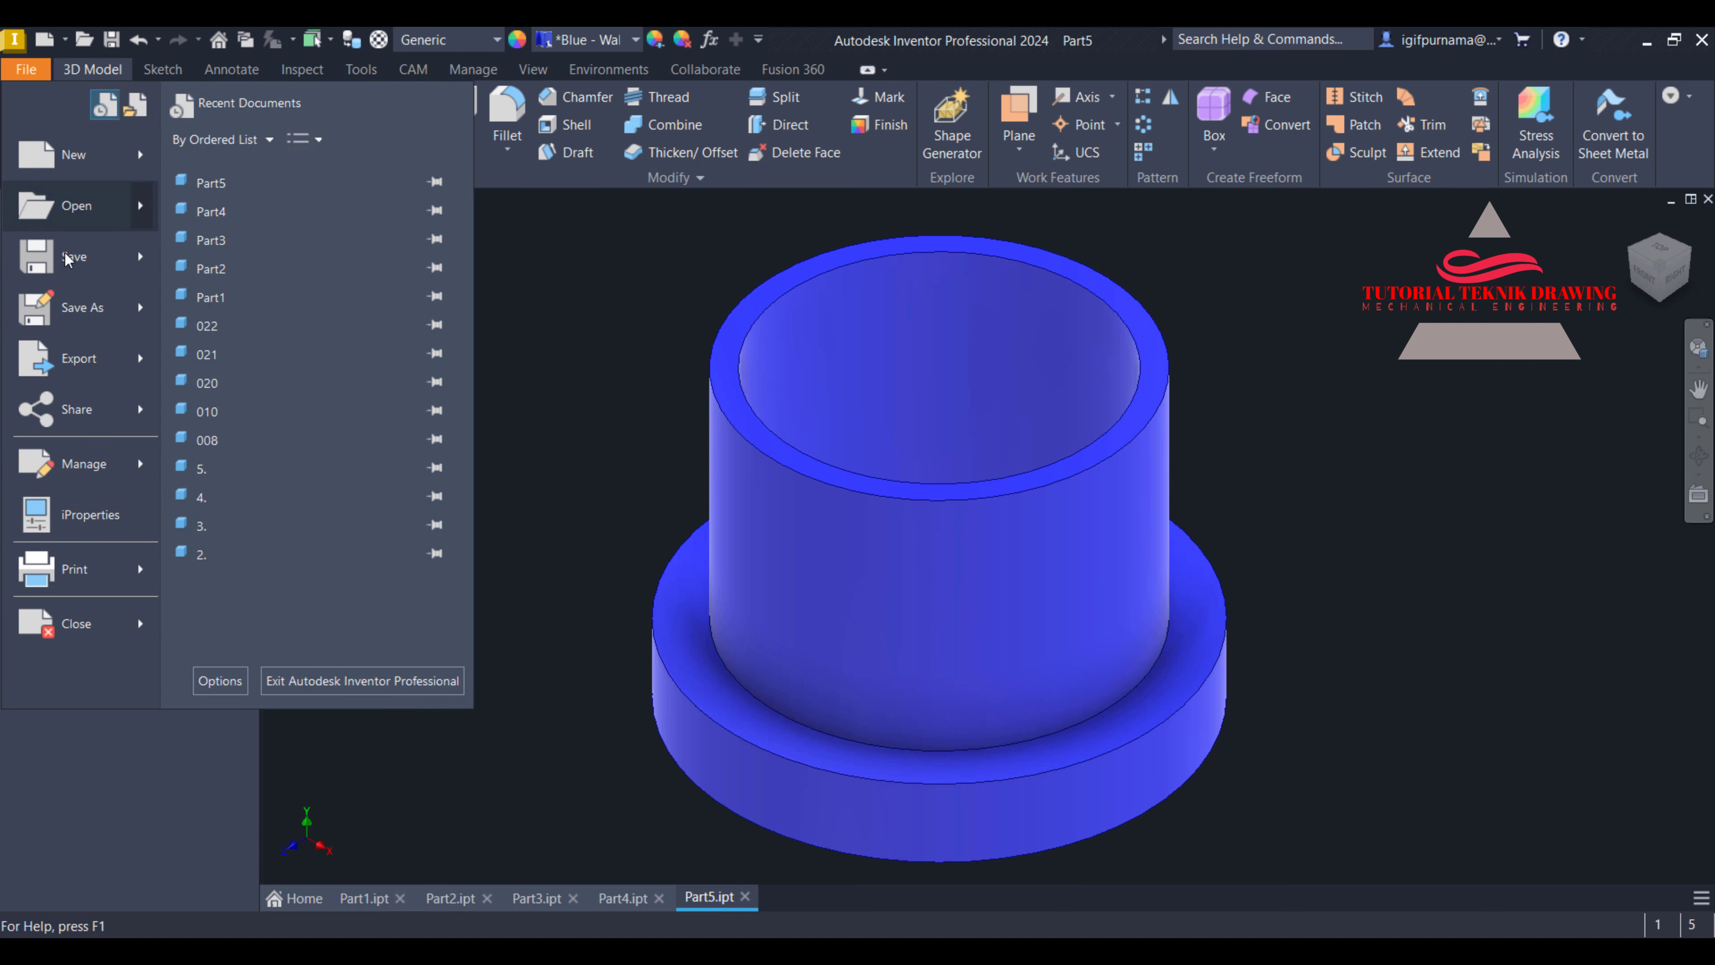
pyautogui.click(47, 154)
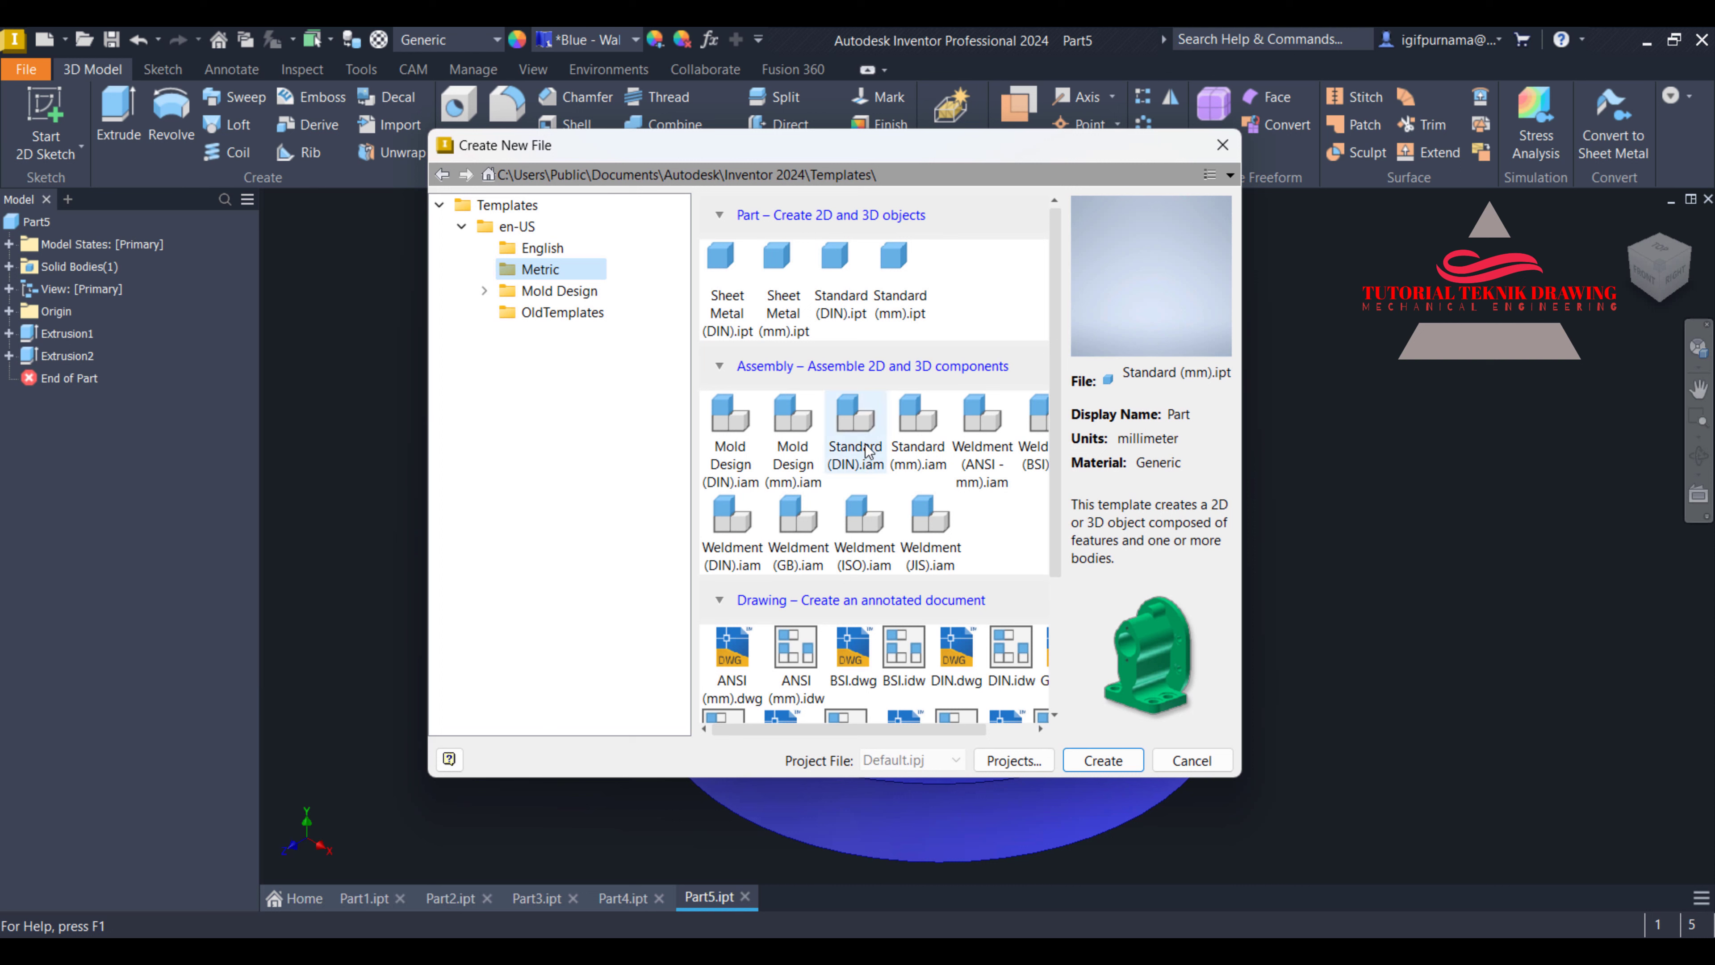
pyautogui.click(938, 450)
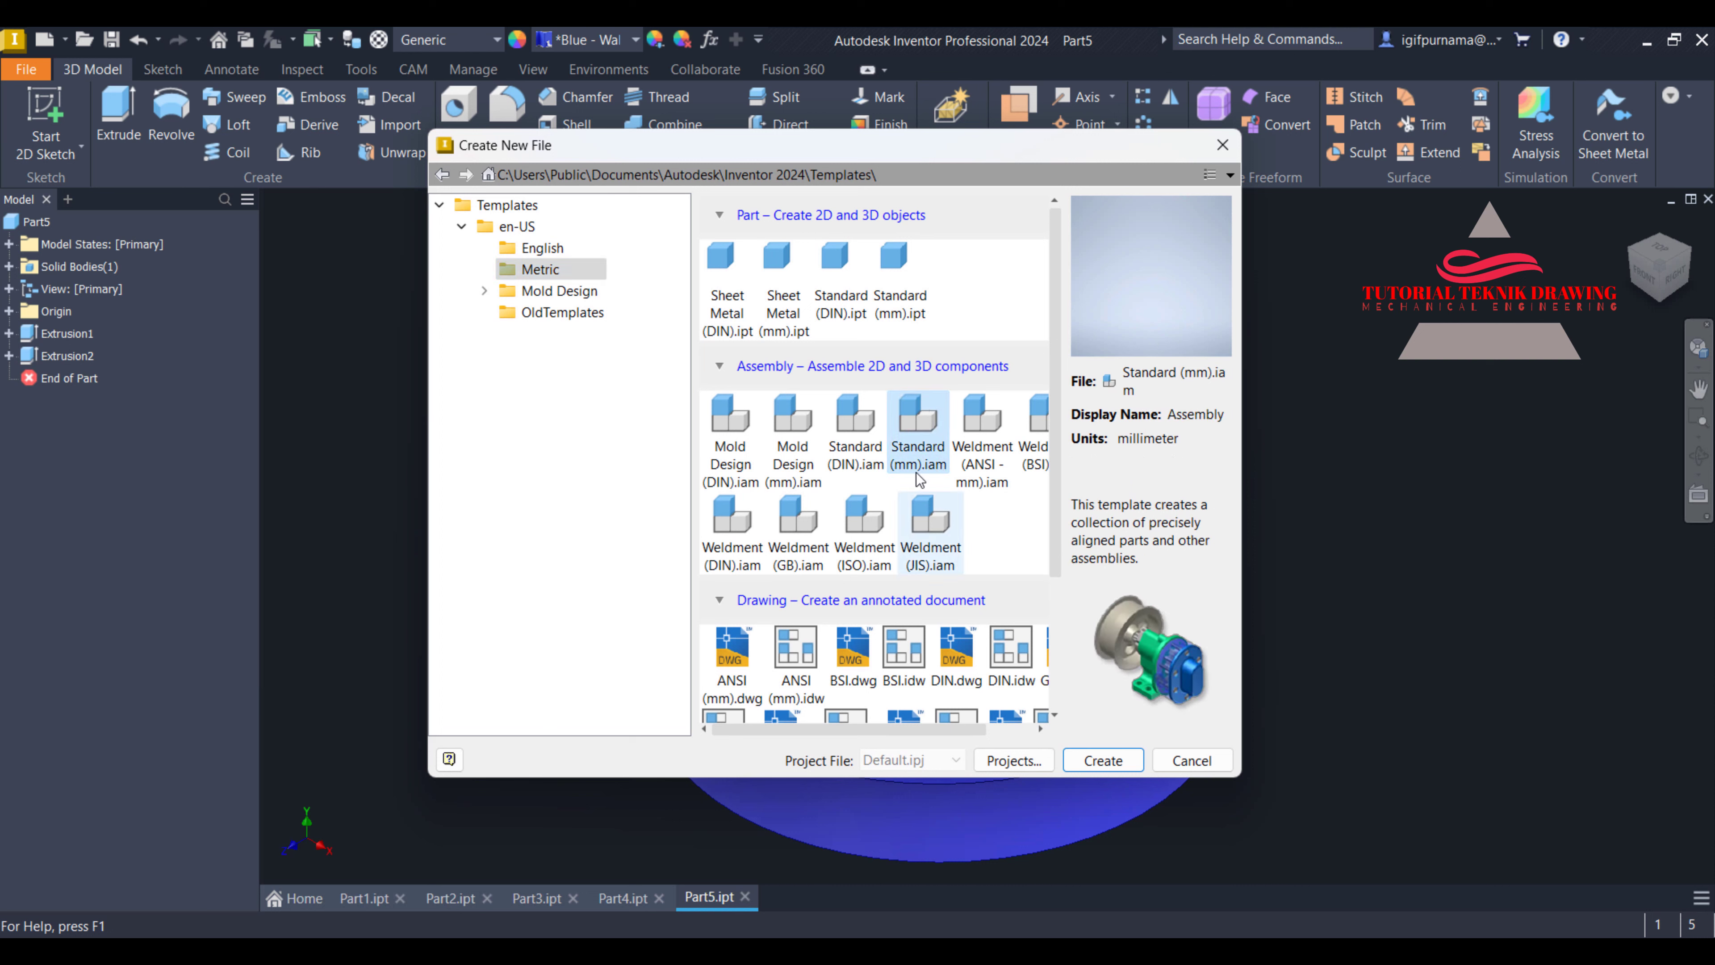
pyautogui.click(1093, 768)
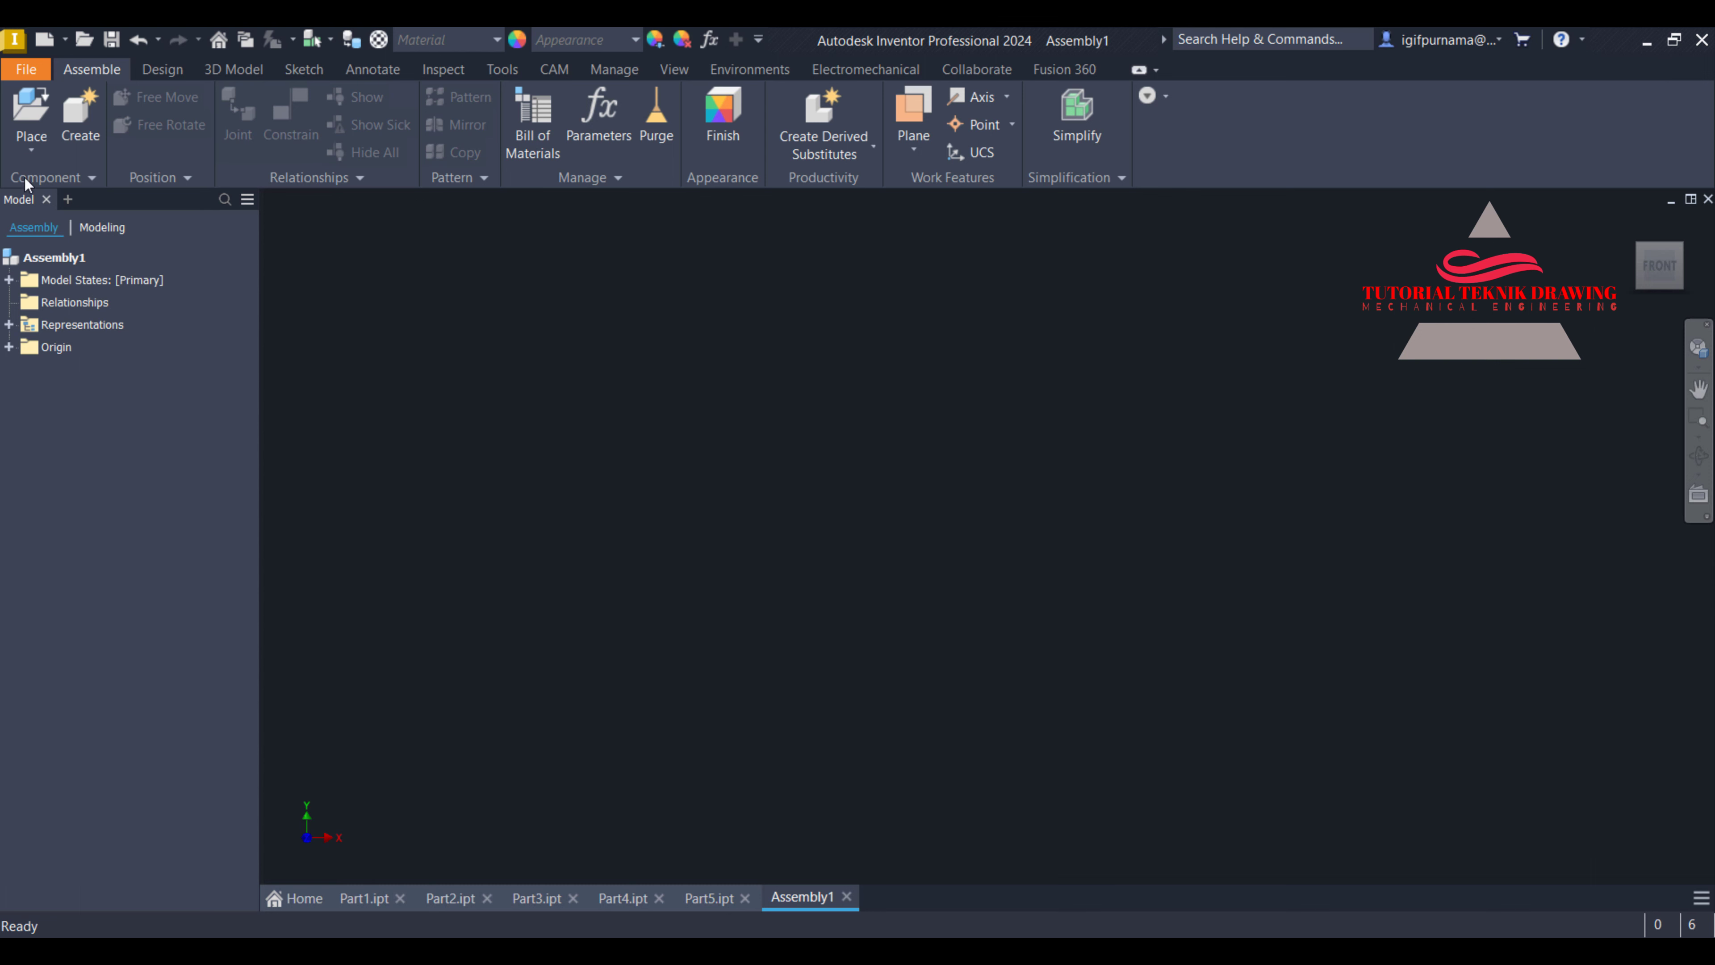
# Start placing a component and browse to the "rol" folder inside "gambar latihan", "Autodesk Inventor Professional 2016"
pyautogui.click(31, 150)
pyautogui.click(41, 183)
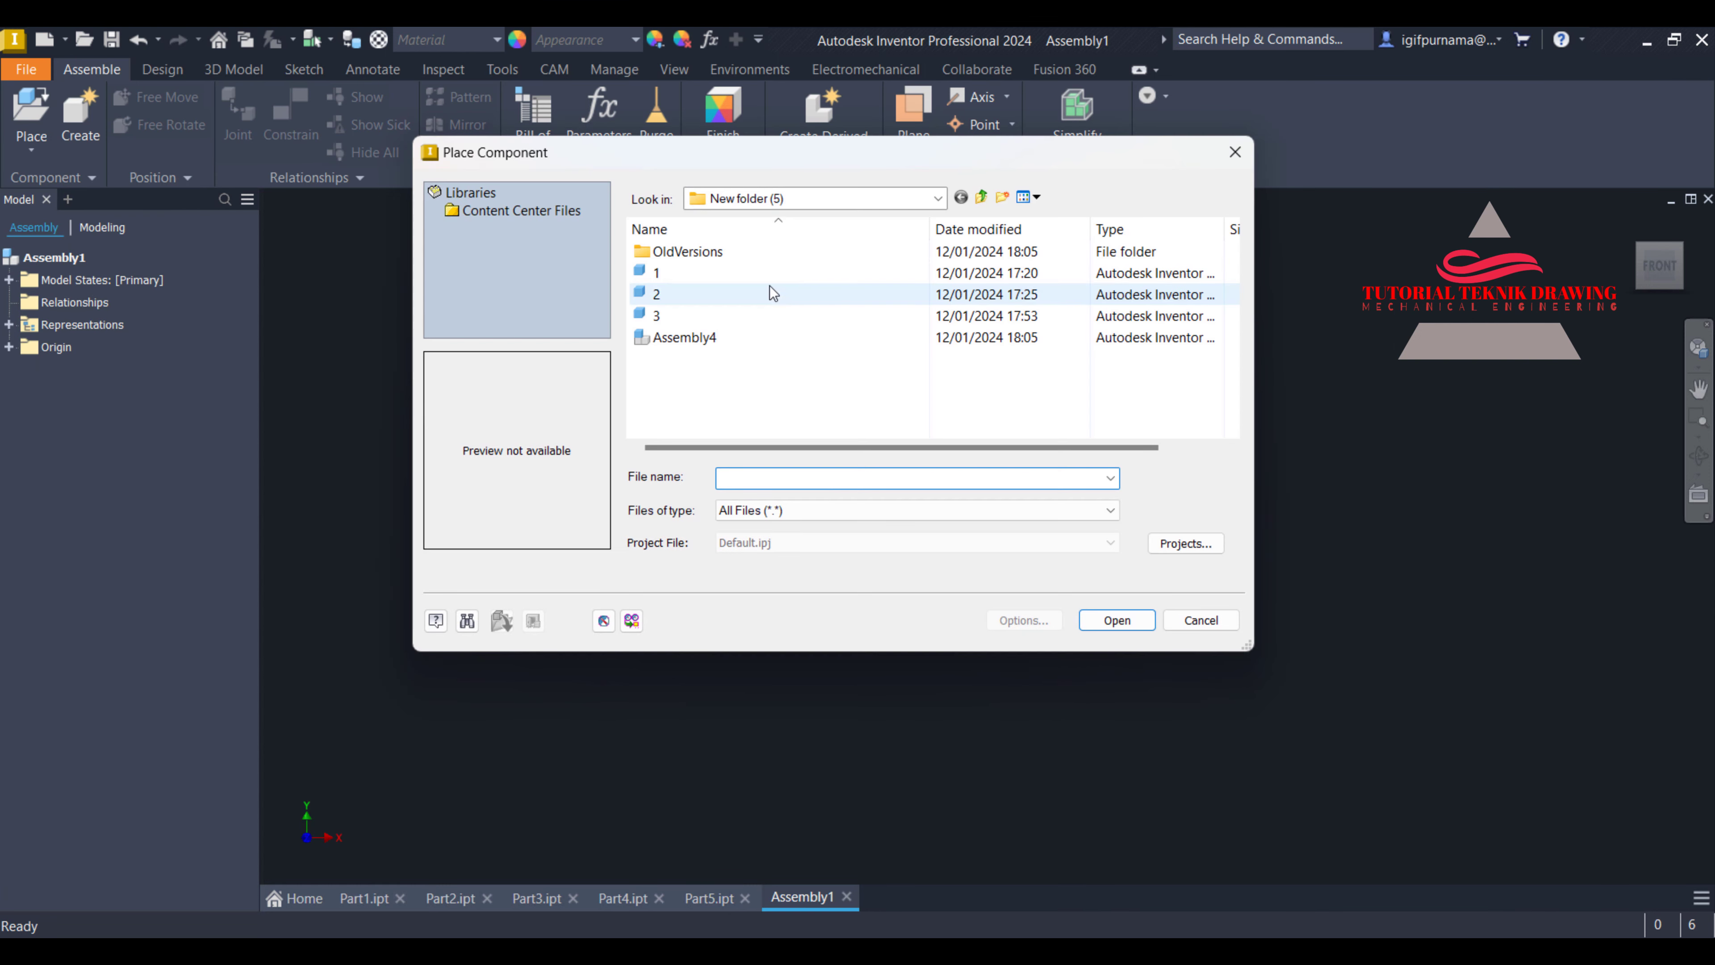
pyautogui.click(756, 199)
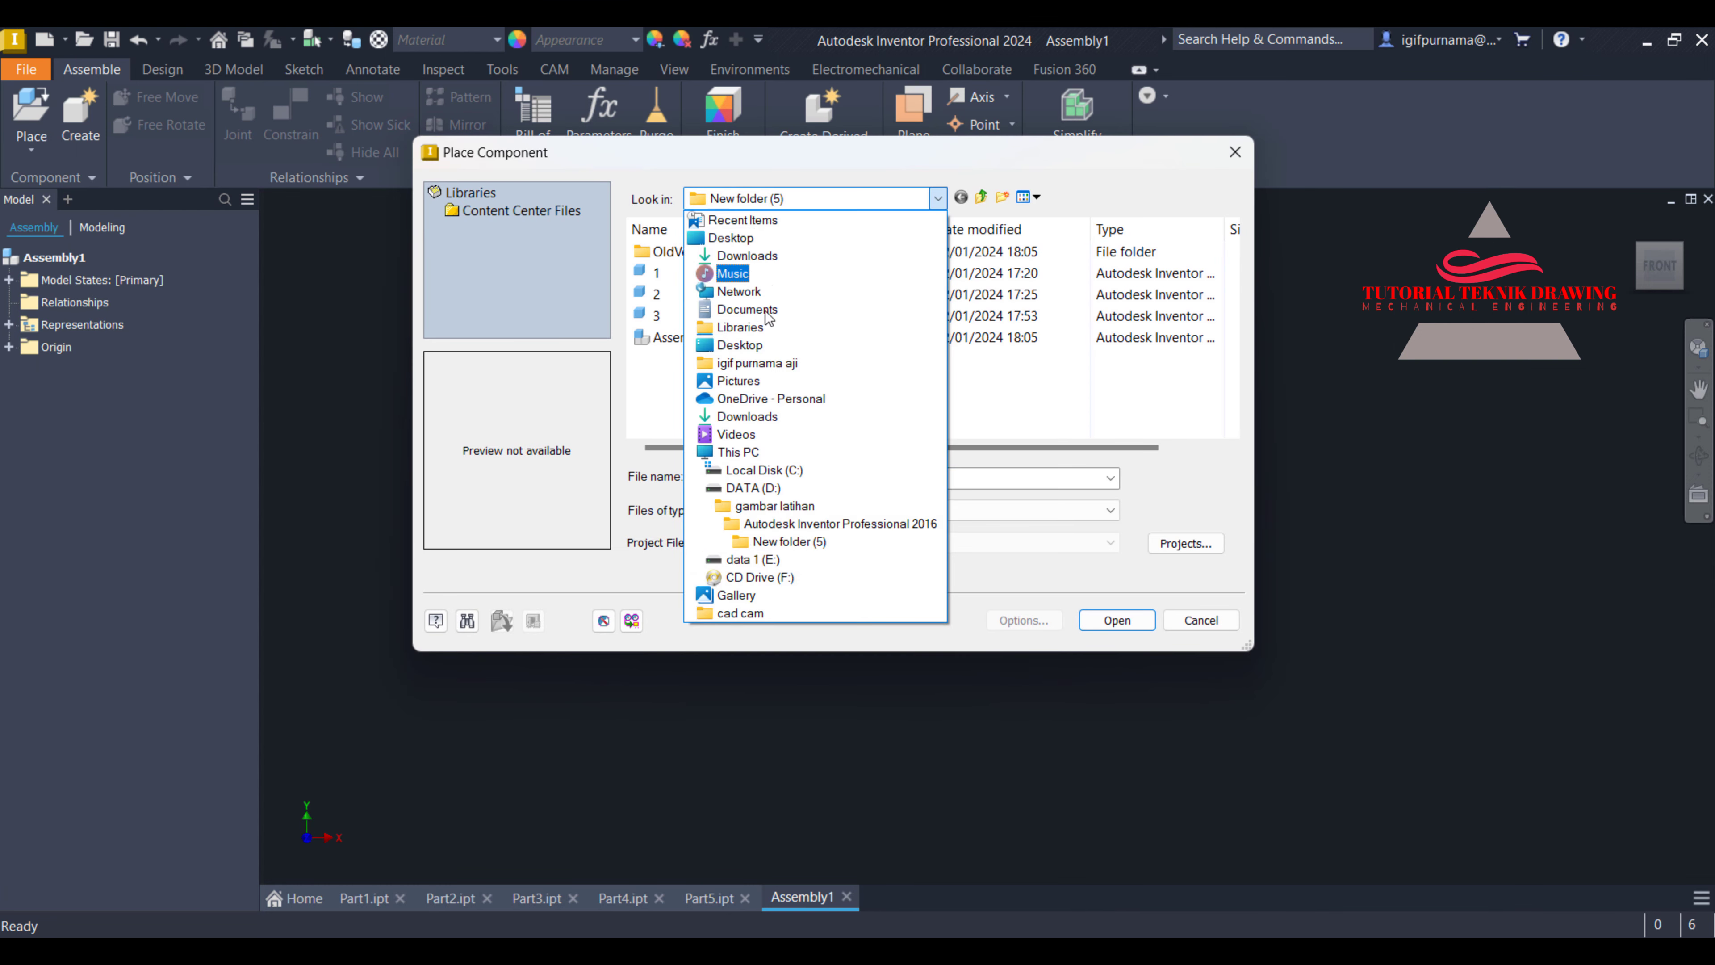
pyautogui.click(769, 505)
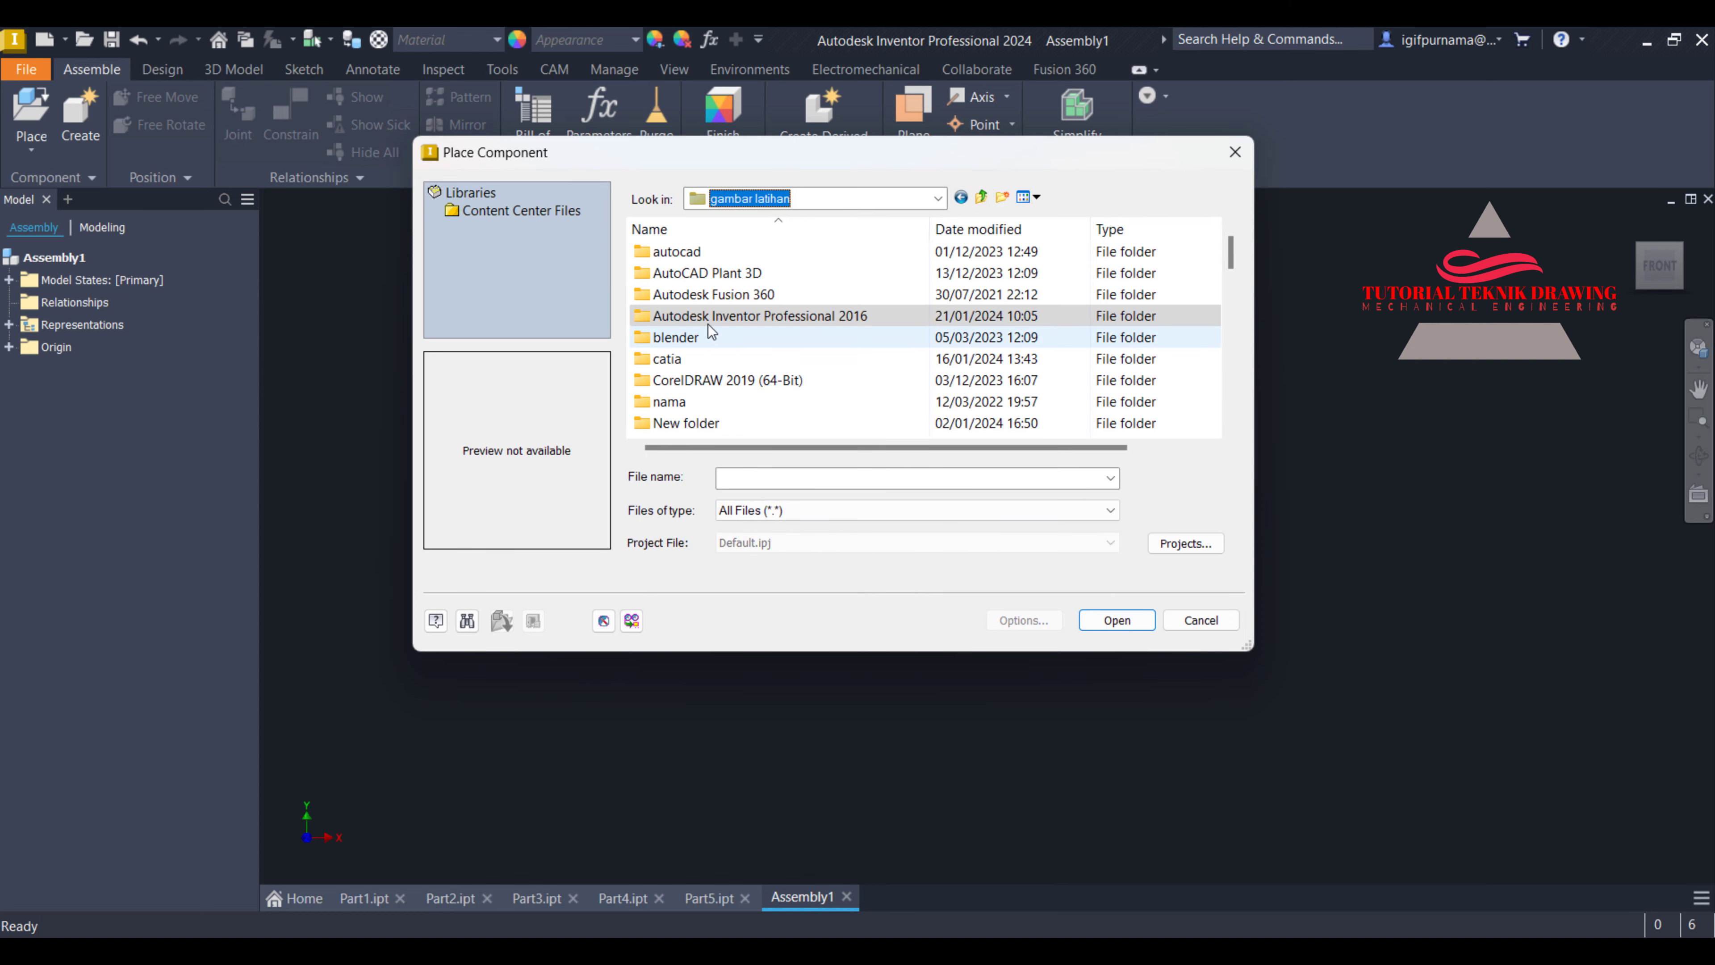
pyautogui.doubleClick(707, 324)
pyautogui.scroll(-3, 709, 345)
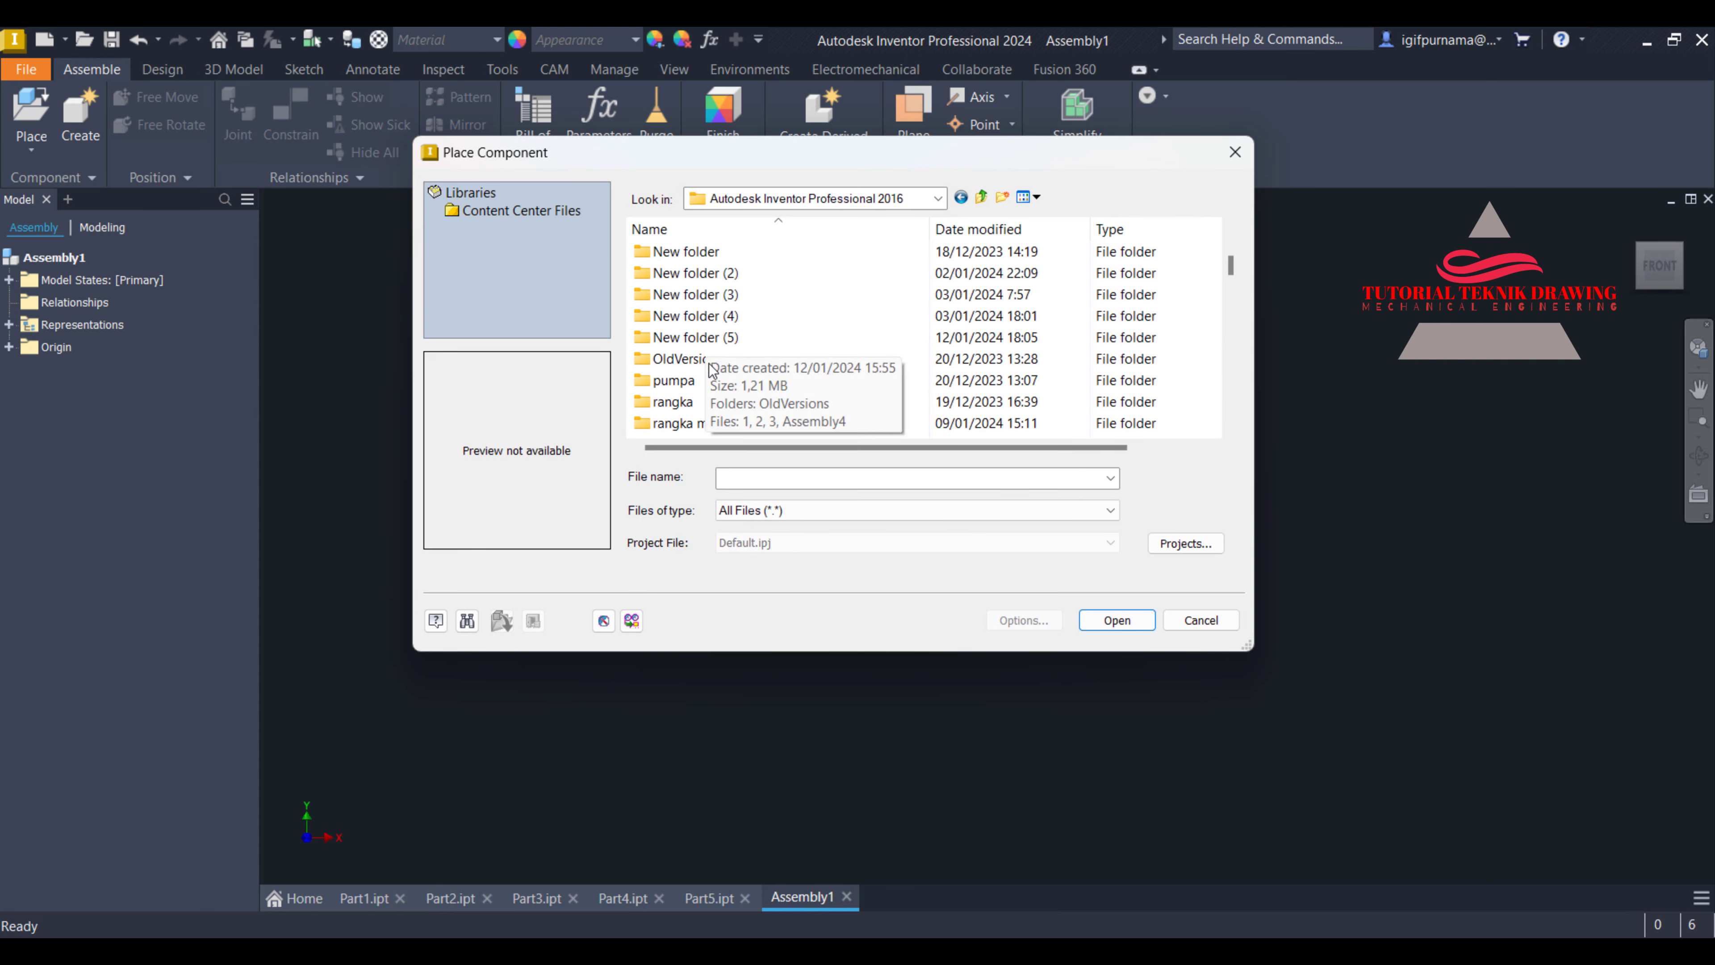
pyautogui.scroll(3, 708, 368)
pyautogui.scroll(-3, 709, 368)
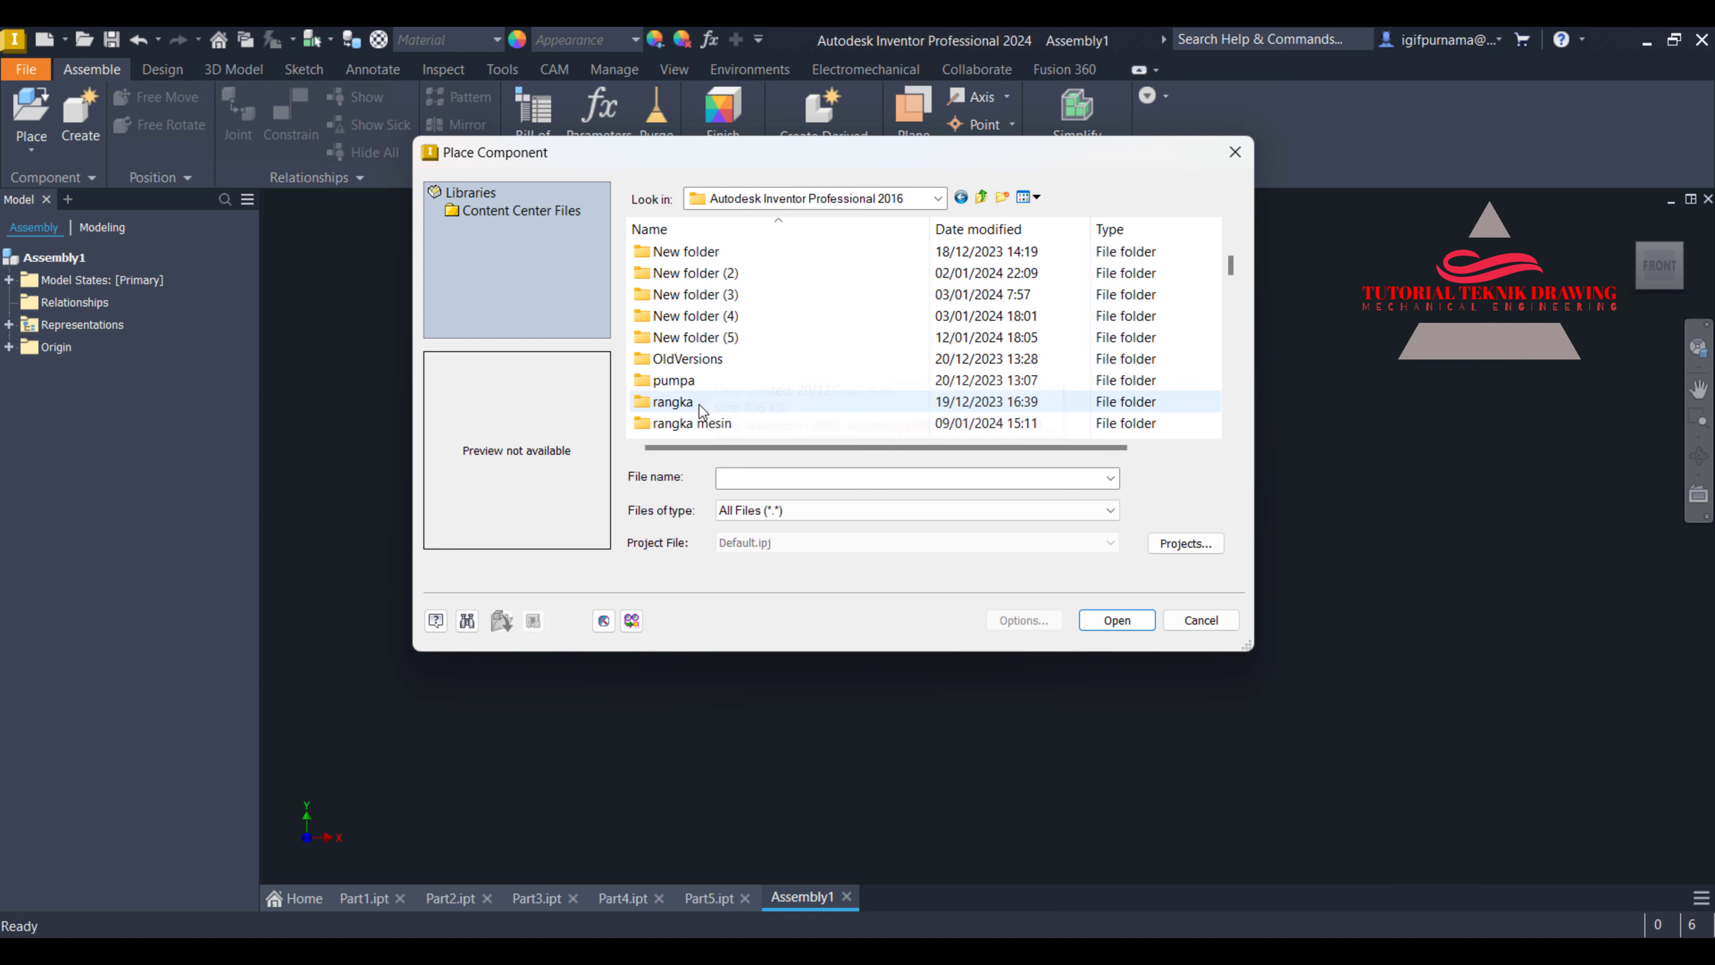
pyautogui.scroll(-1, 701, 405)
pyautogui.doubleClick(694, 383)
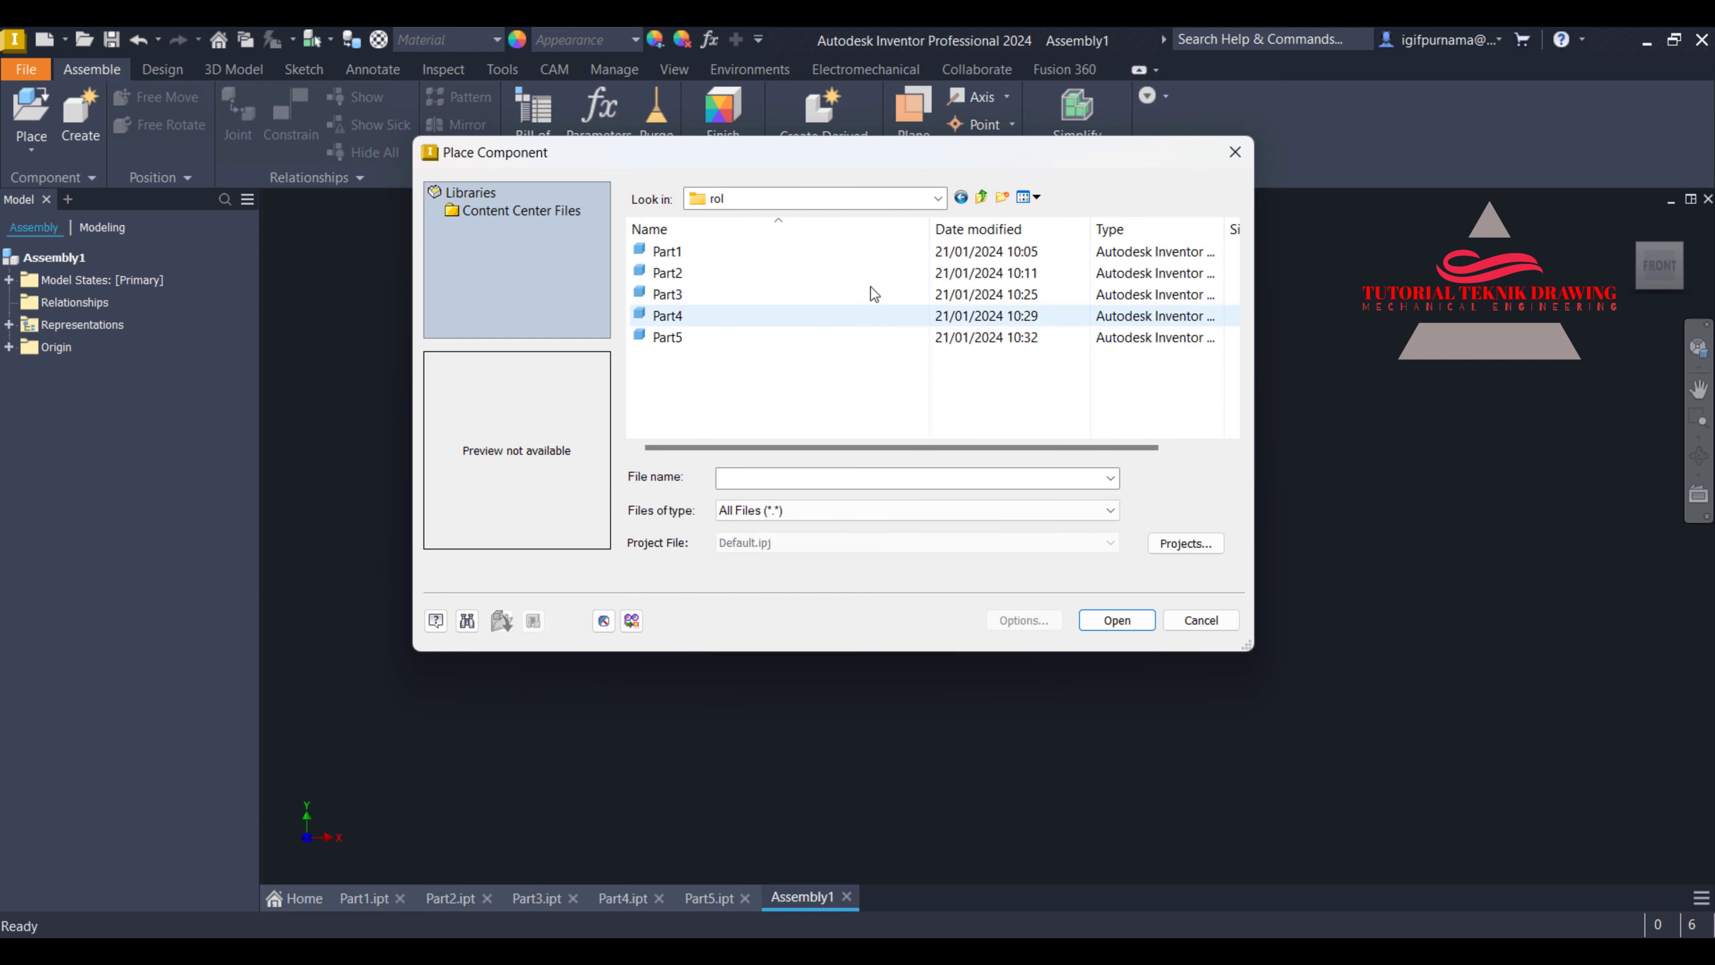
# Show the part files in the "rol" folder as large icons
pyautogui.click(1037, 196)
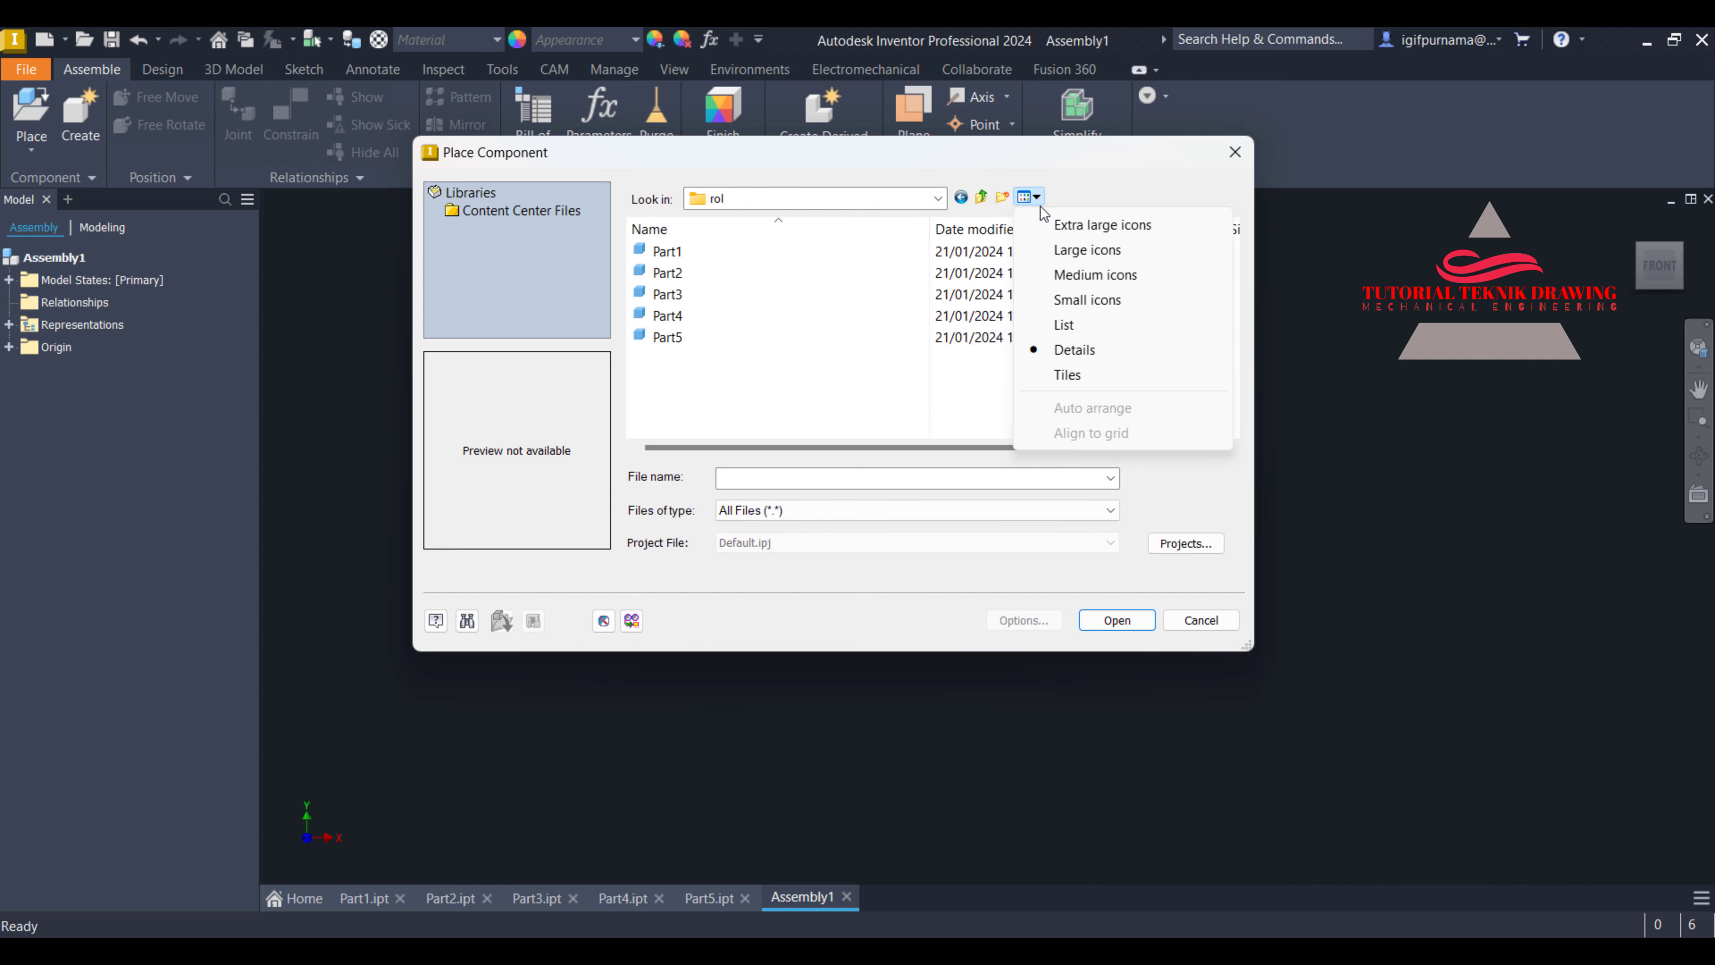
pyautogui.click(1048, 223)
pyautogui.click(1040, 204)
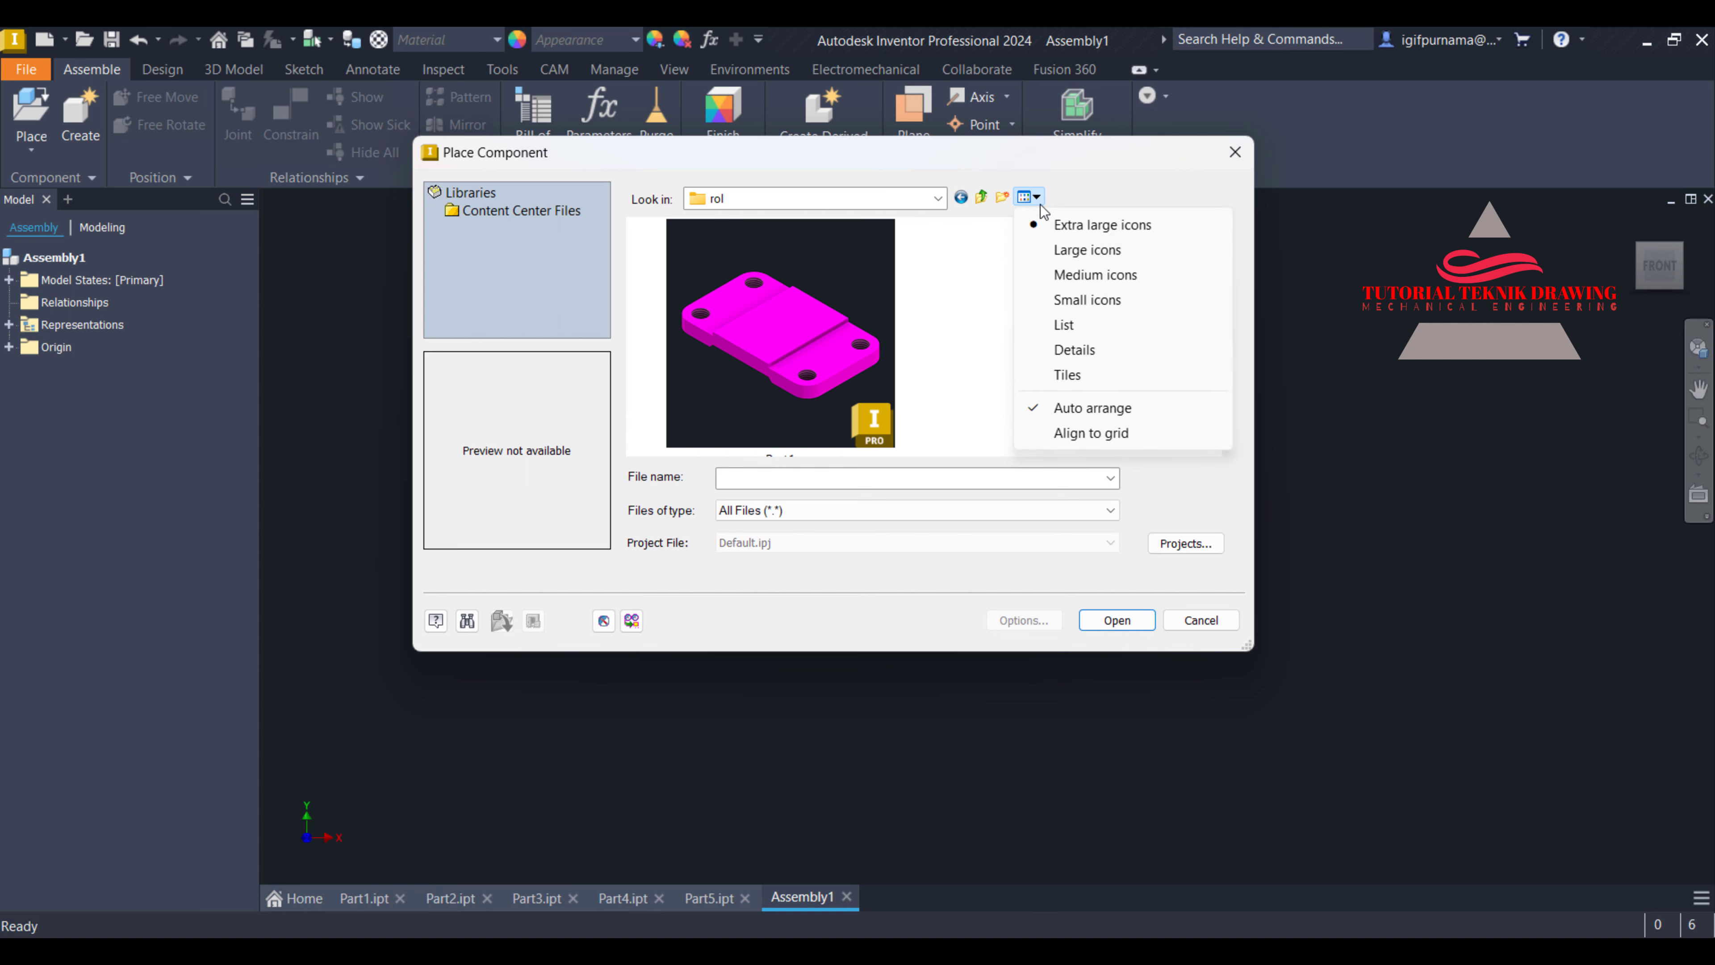
pyautogui.click(1052, 246)
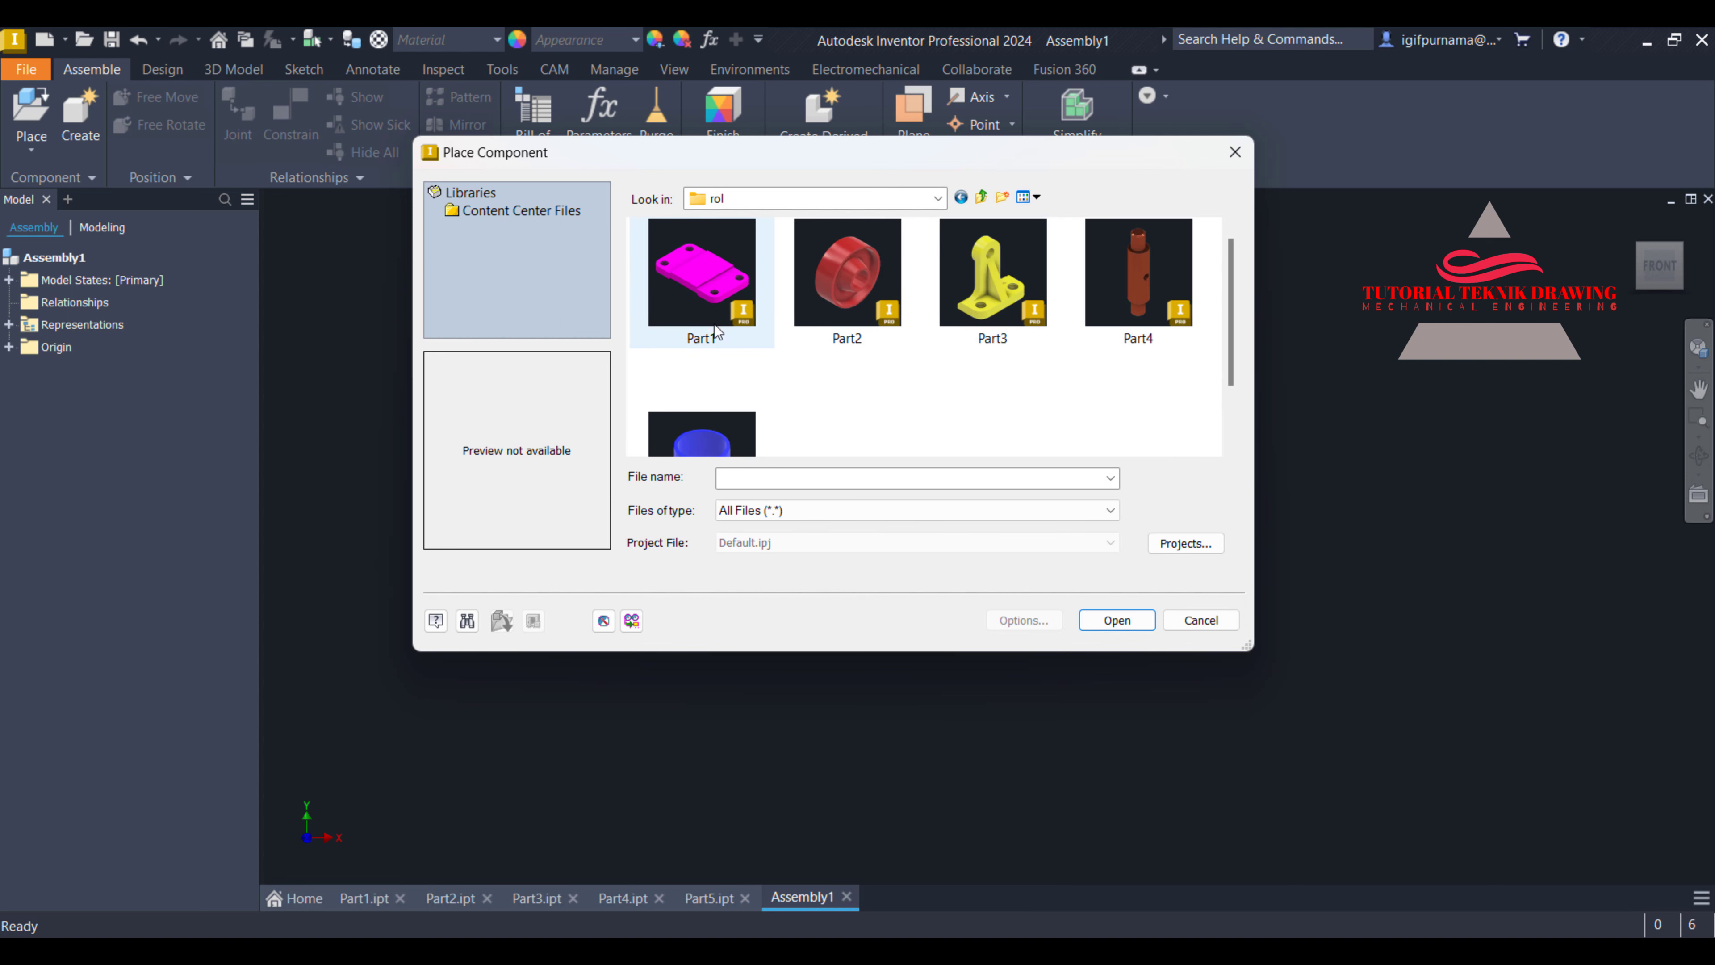
# Place one instance of Part1, the magenta base plate, as the grounded component of the assembly
pyautogui.click(742, 312)
pyautogui.click(1082, 621)
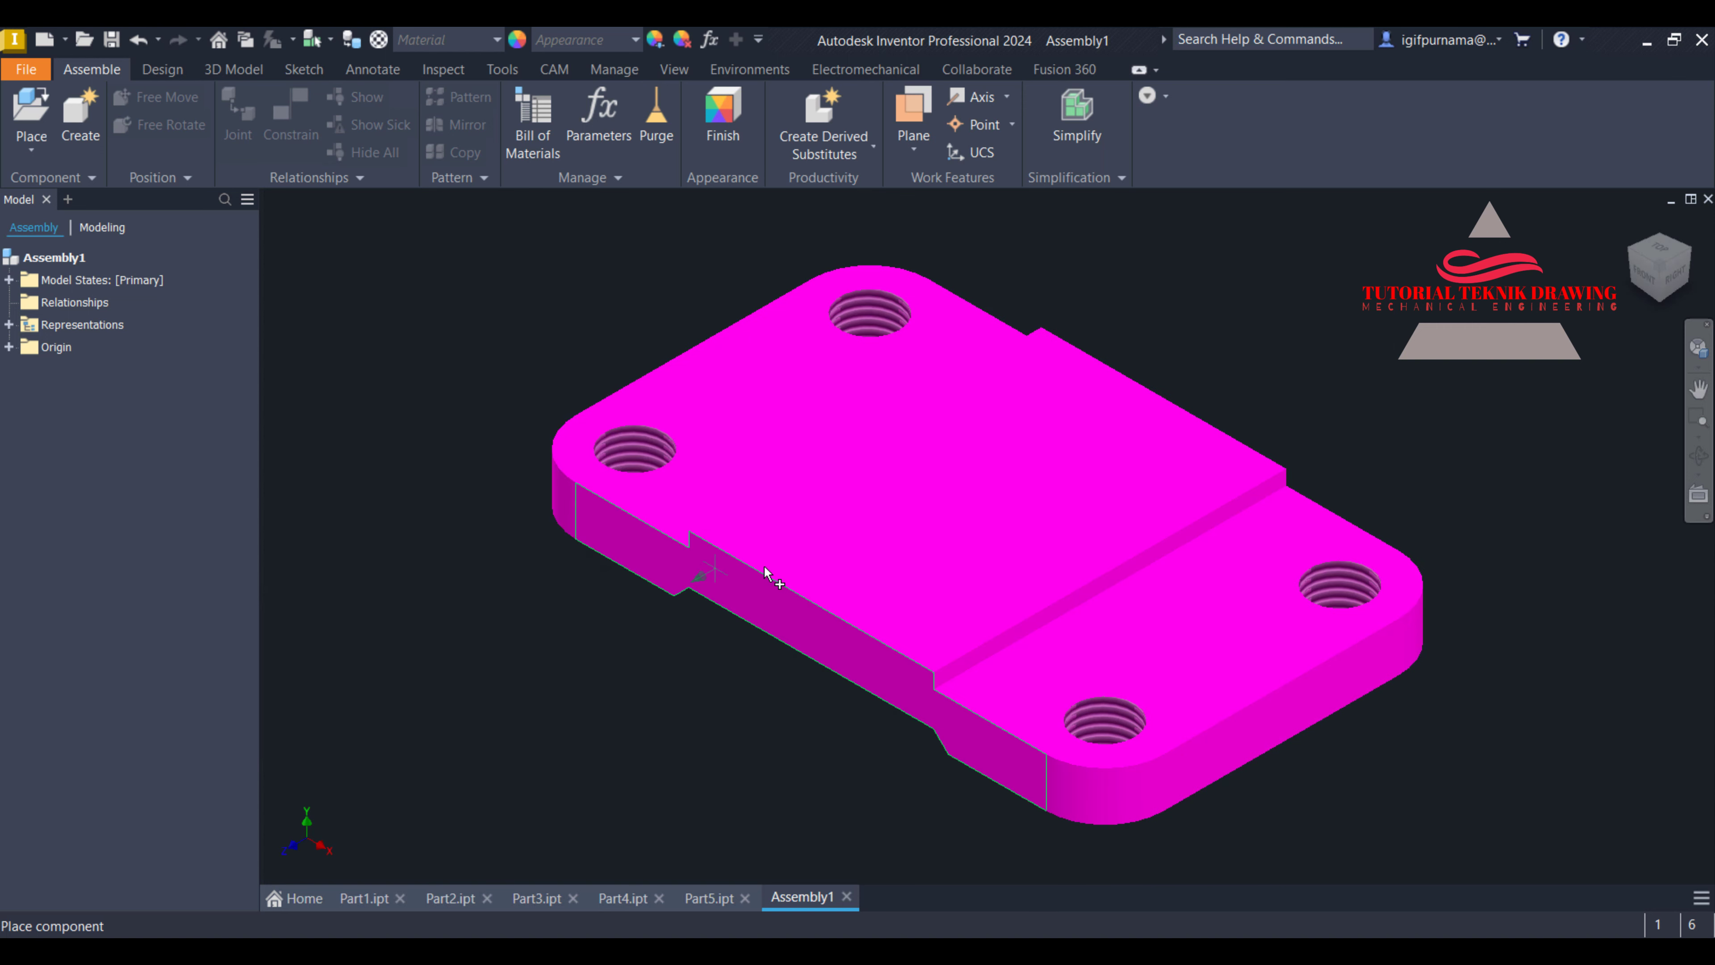
pyautogui.click(765, 571)
pyautogui.rightClick(408, 317)
pyautogui.click(495, 303)
# Examine the placed base plate and the reference drawing's views of the pin, bushing and bracket
pyautogui.scroll(-5, 780, 410)
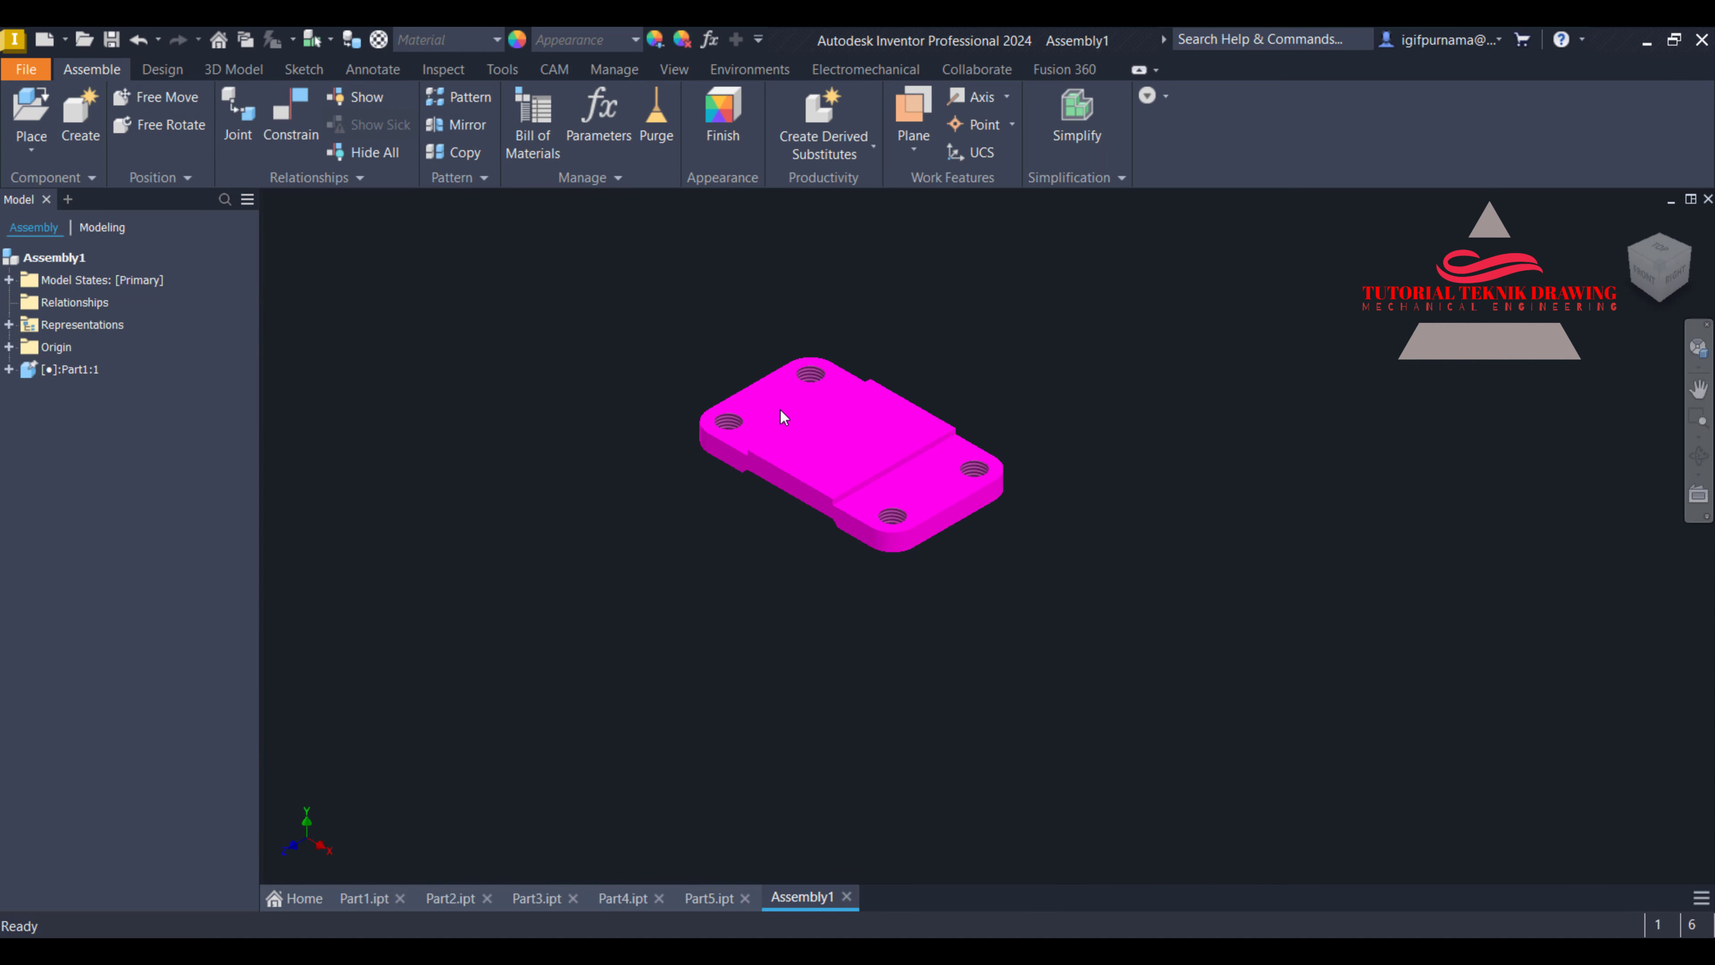
pyautogui.scroll(5, 753, 440)
pyautogui.scroll(-5, 753, 440)
pyautogui.click(755, 466)
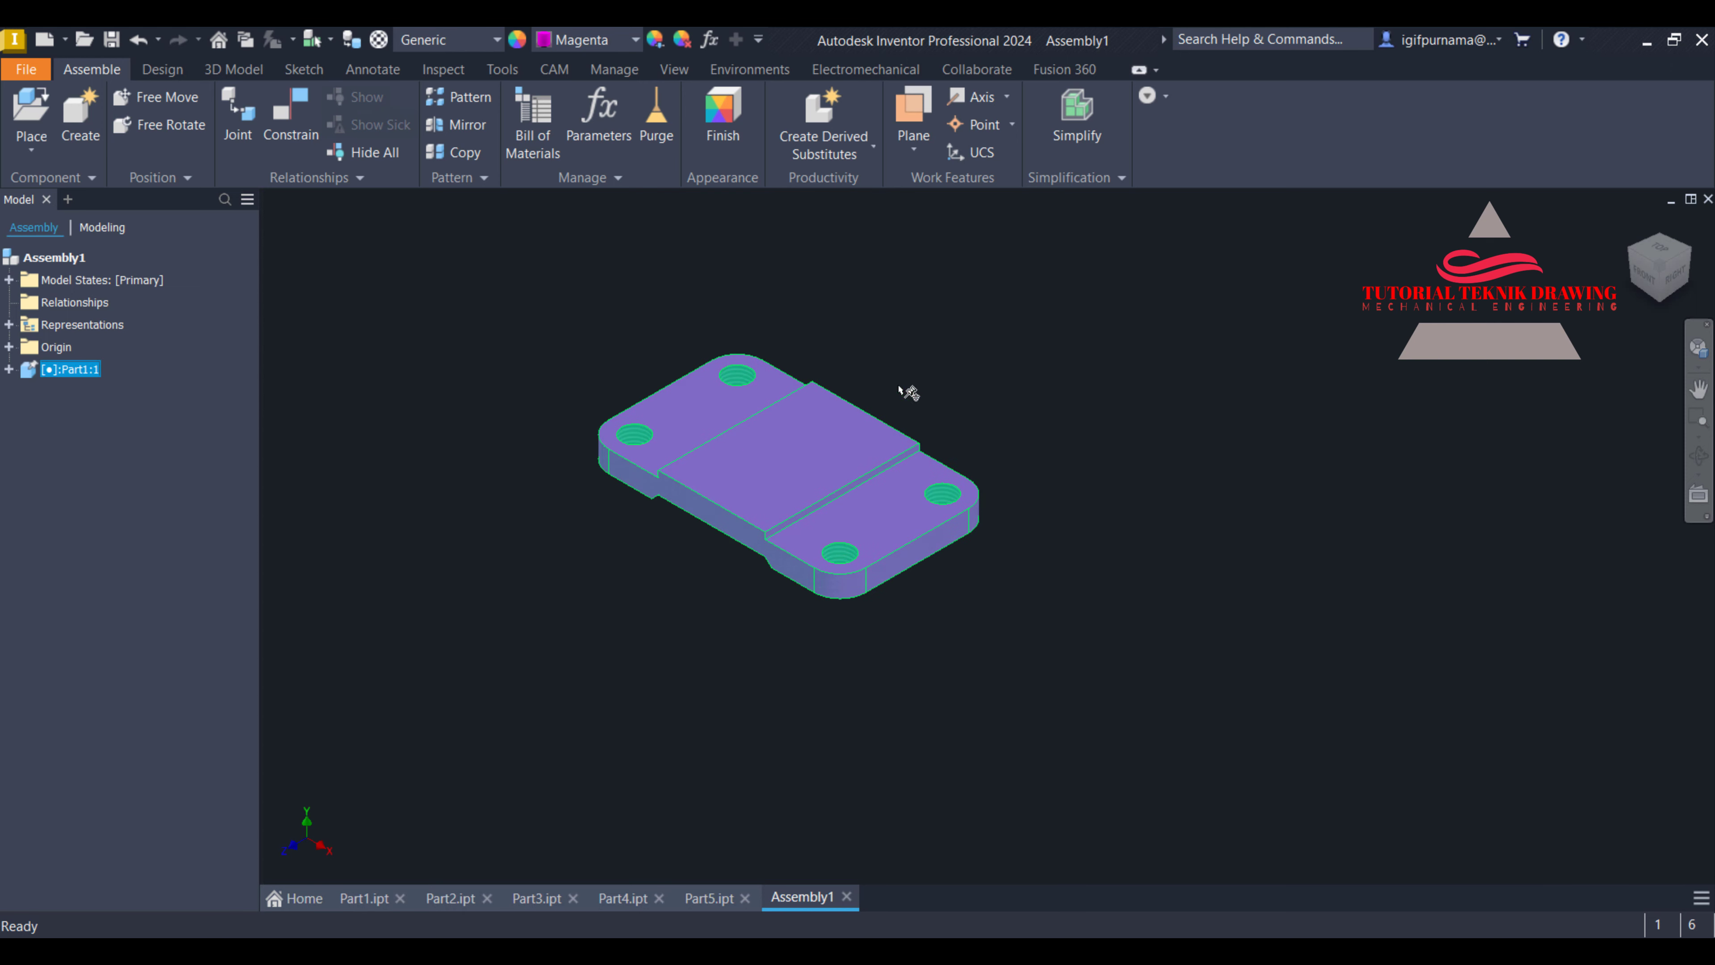
pyautogui.scroll(3, 738, 452)
pyautogui.scroll(3, 1163, 353)
pyautogui.scroll(-2, 1221, 289)
pyautogui.click(1221, 289)
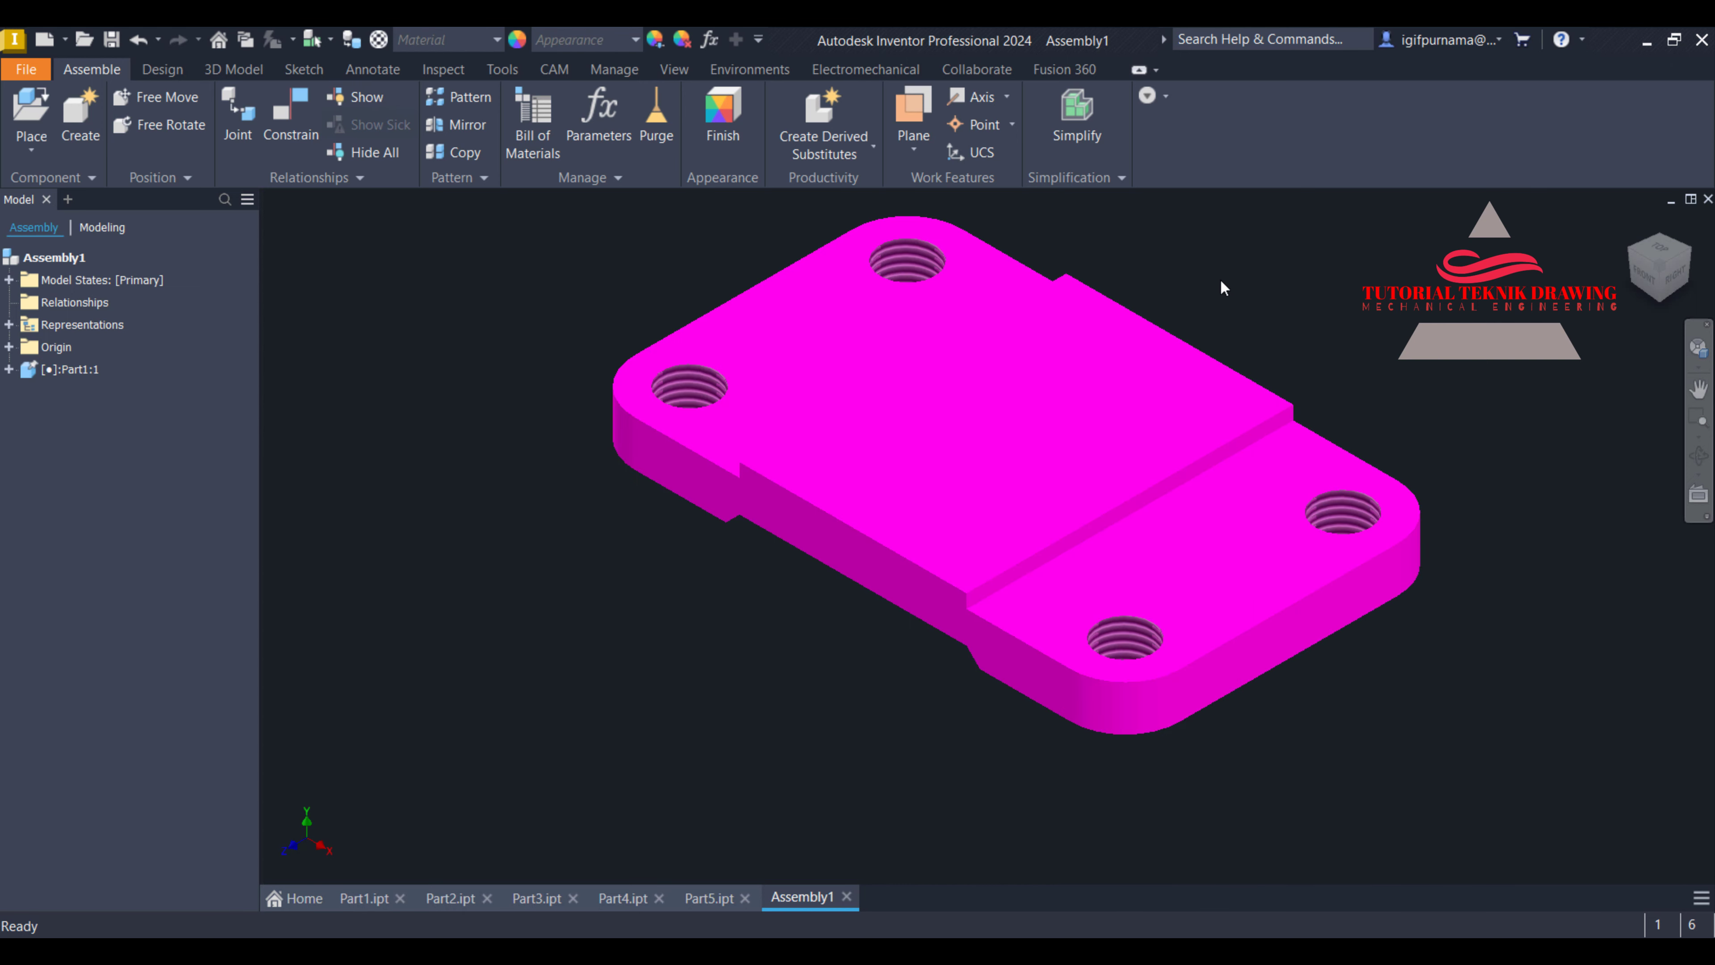
pyautogui.hotkey('alt', 'Tab')
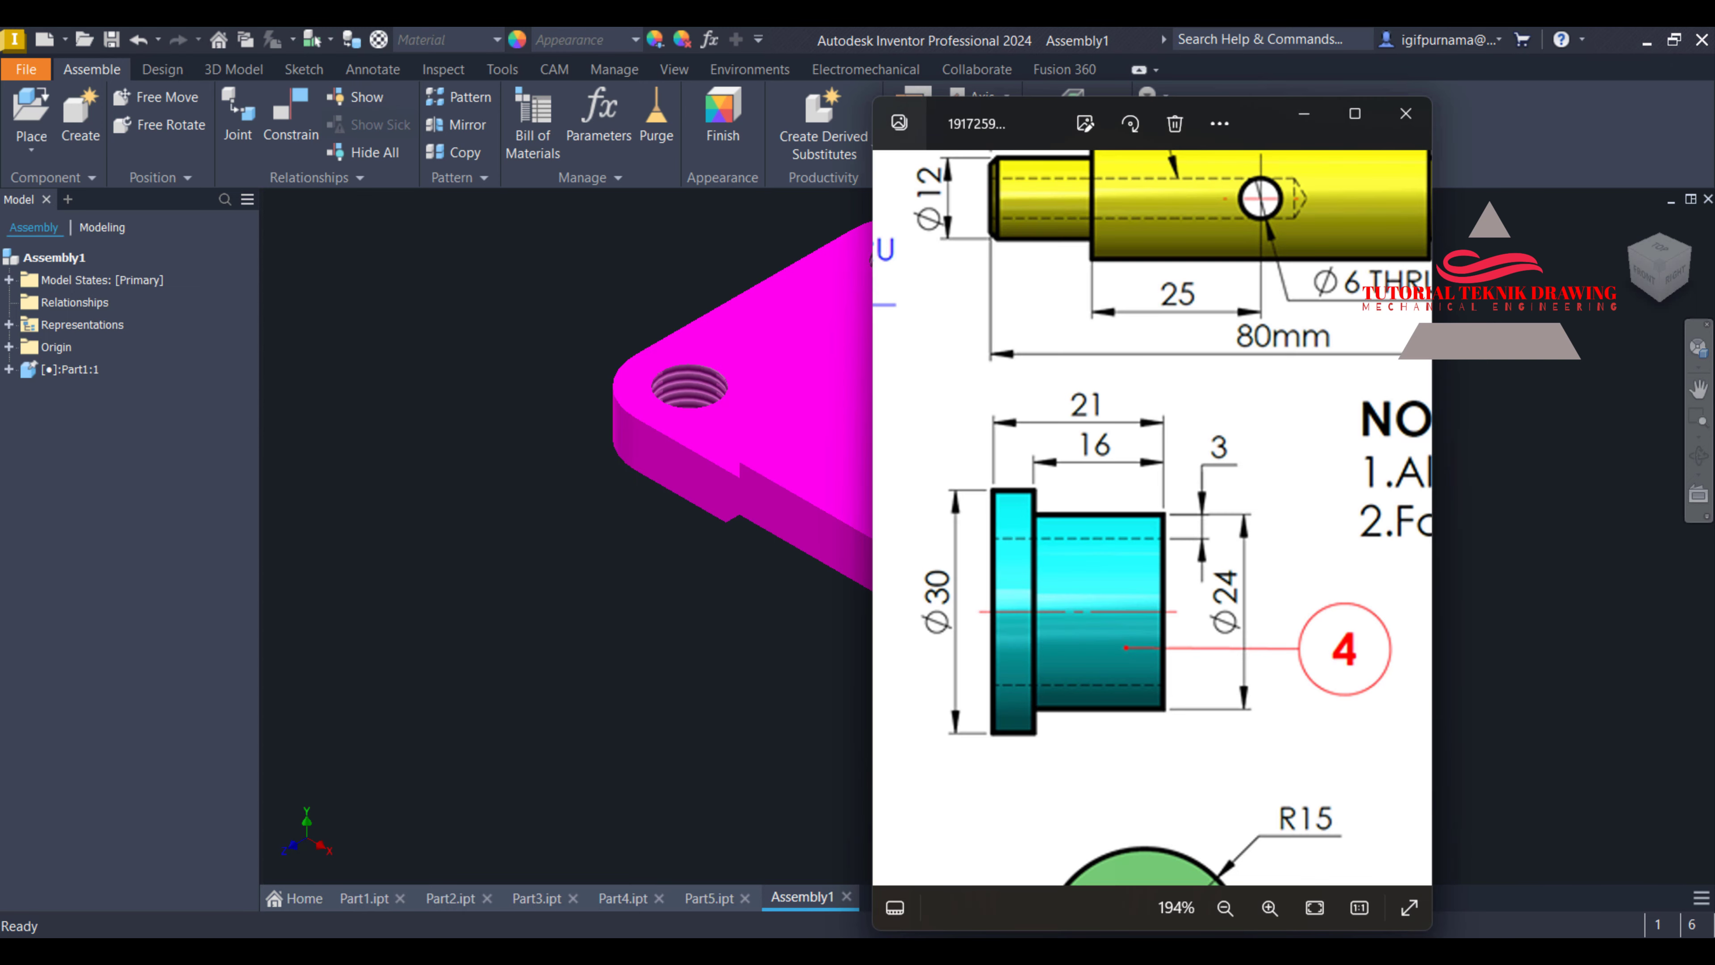
pyautogui.scroll(-5, 1105, 620)
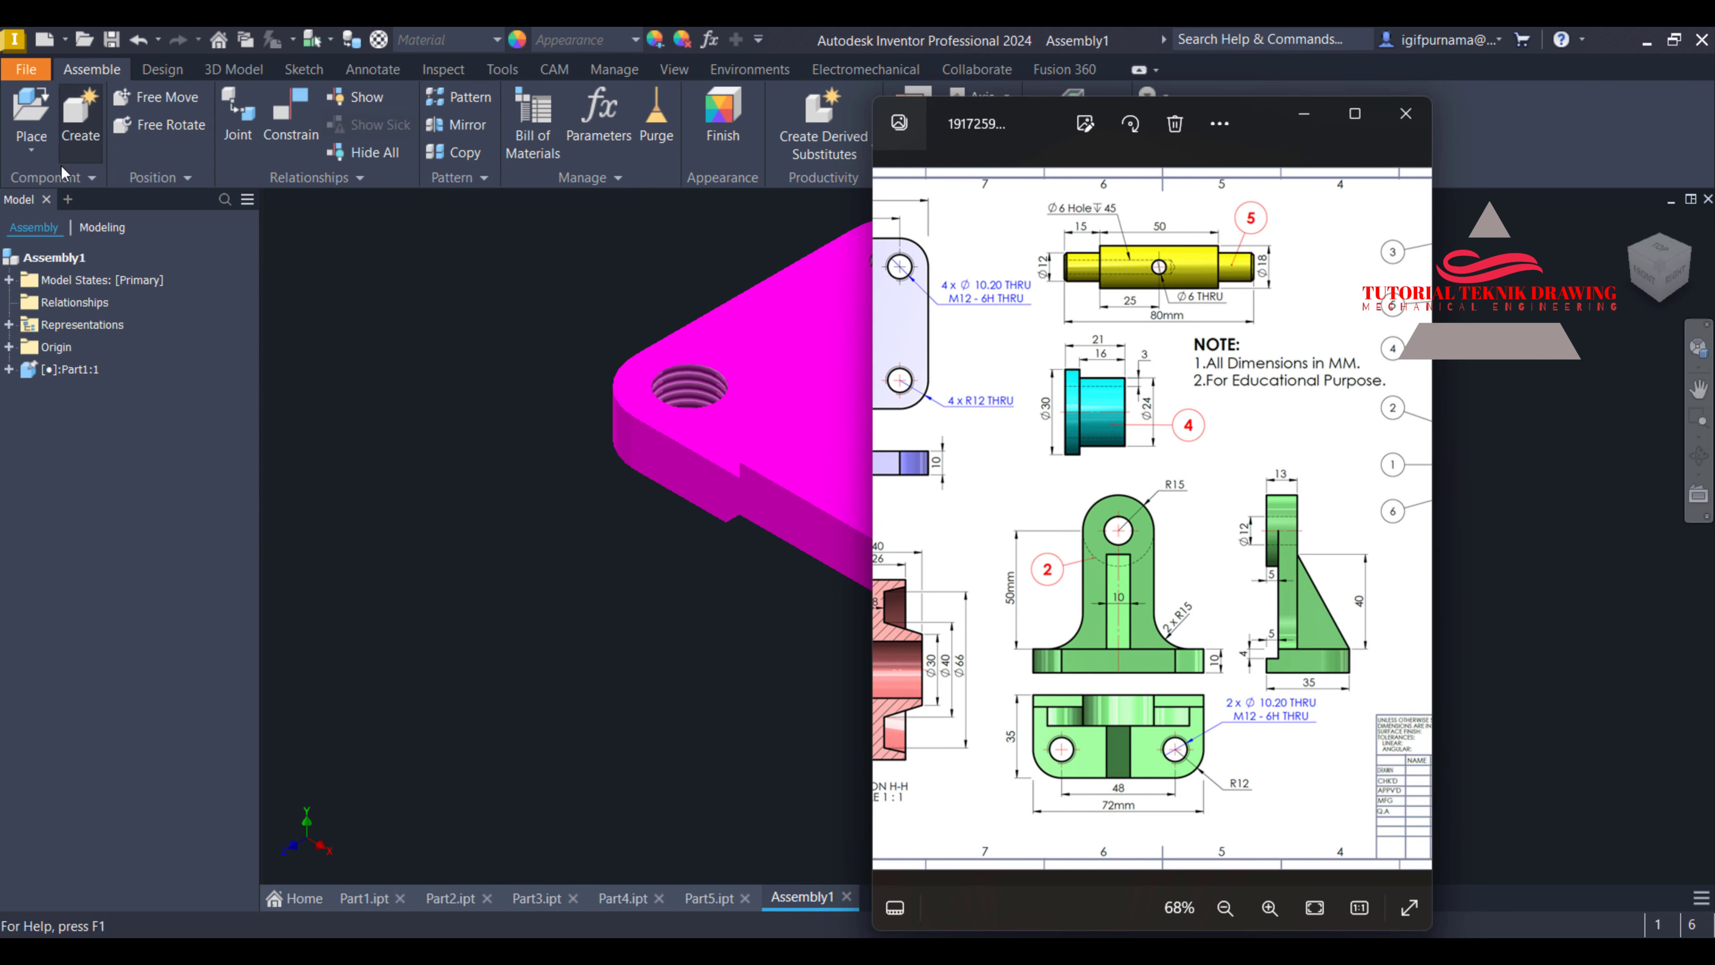
# Place one instance of Part3, the yellow bracket, beside the base plate
pyautogui.click(36, 153)
pyautogui.click(40, 185)
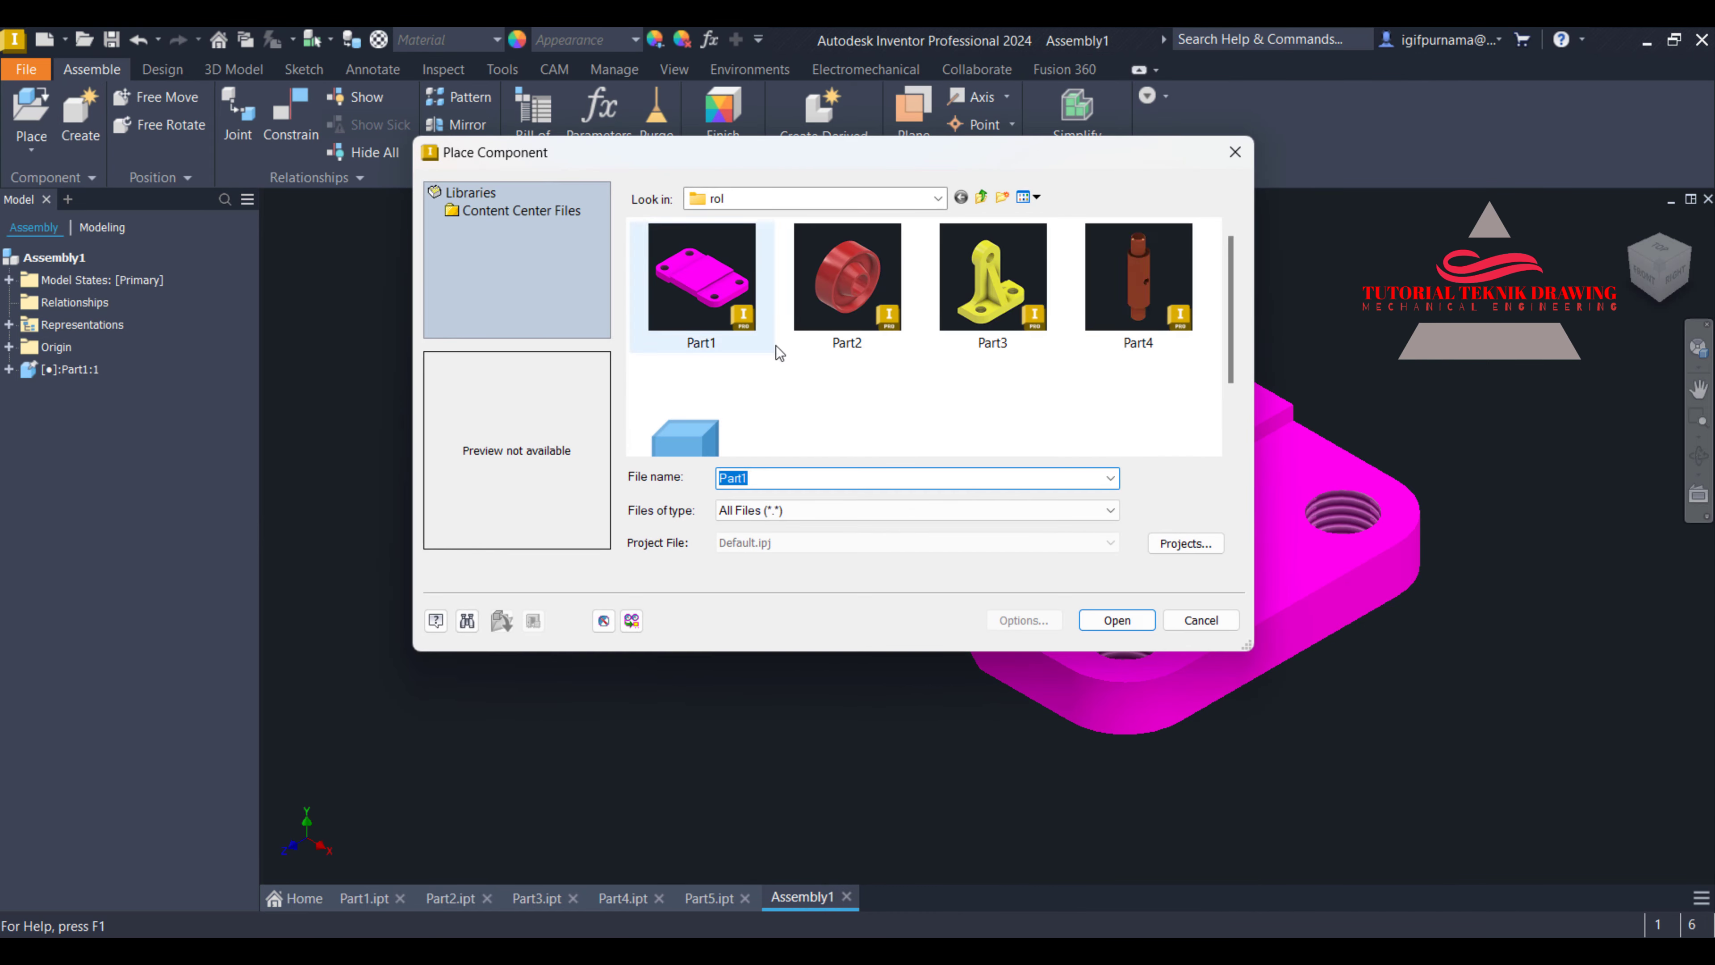
pyautogui.click(999, 293)
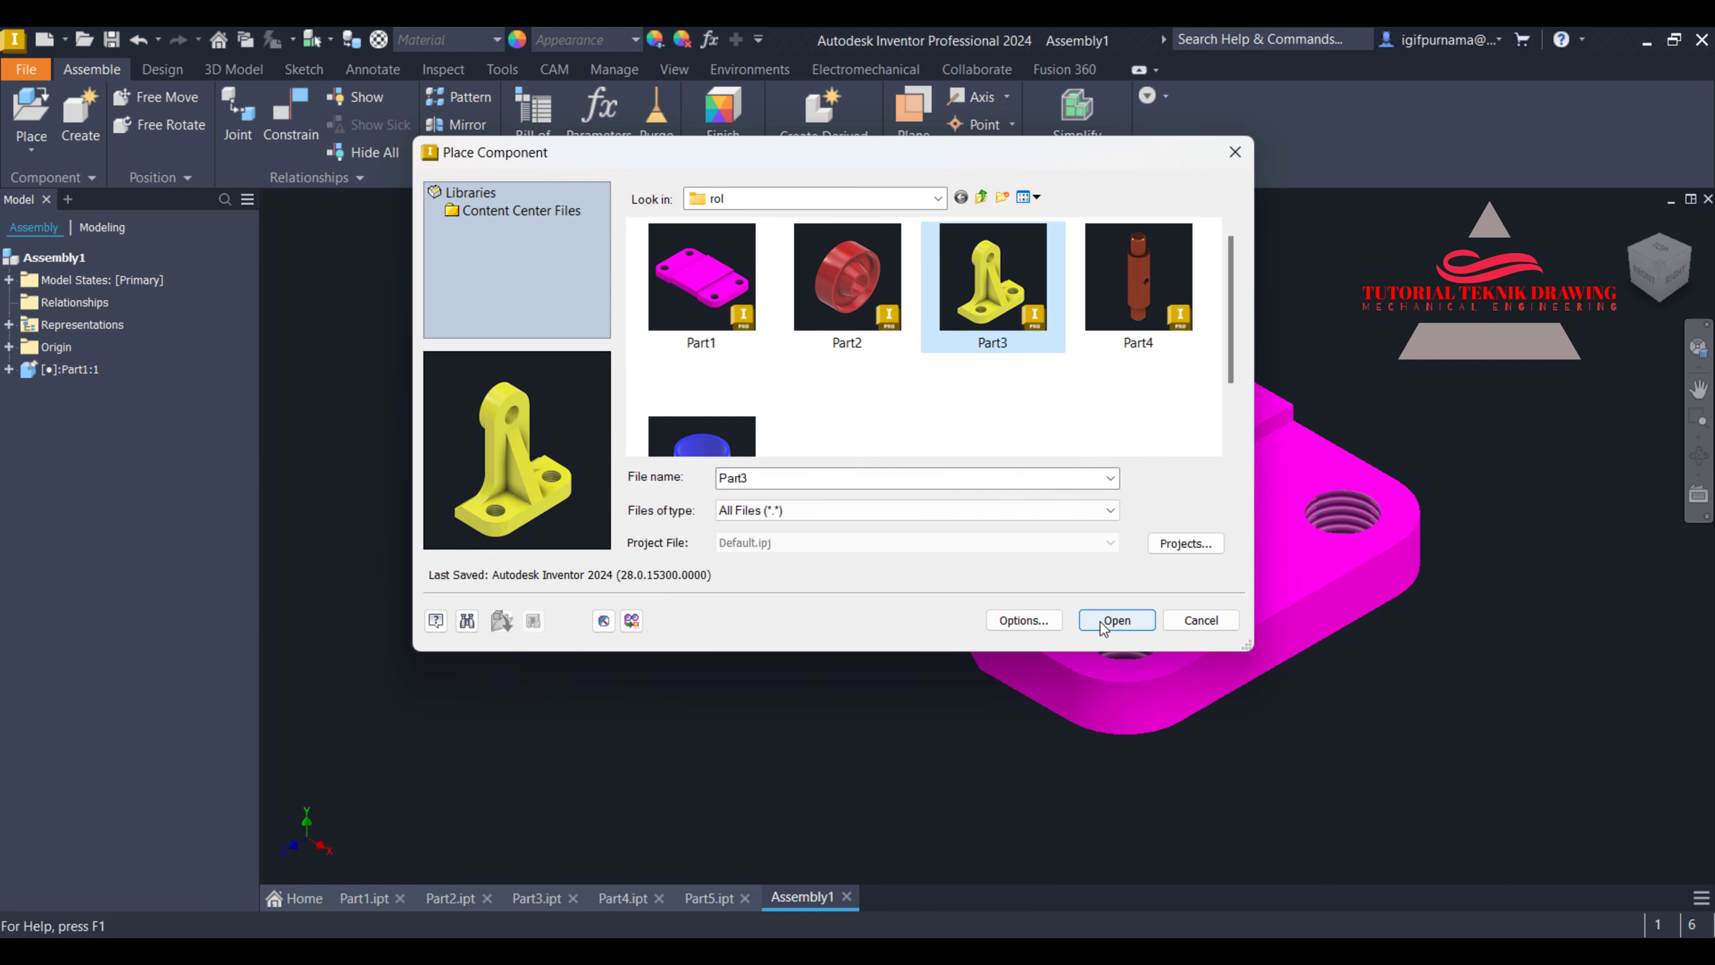
pyautogui.click(1116, 621)
pyautogui.scroll(2, 582, 517)
pyautogui.scroll(-3, 785, 478)
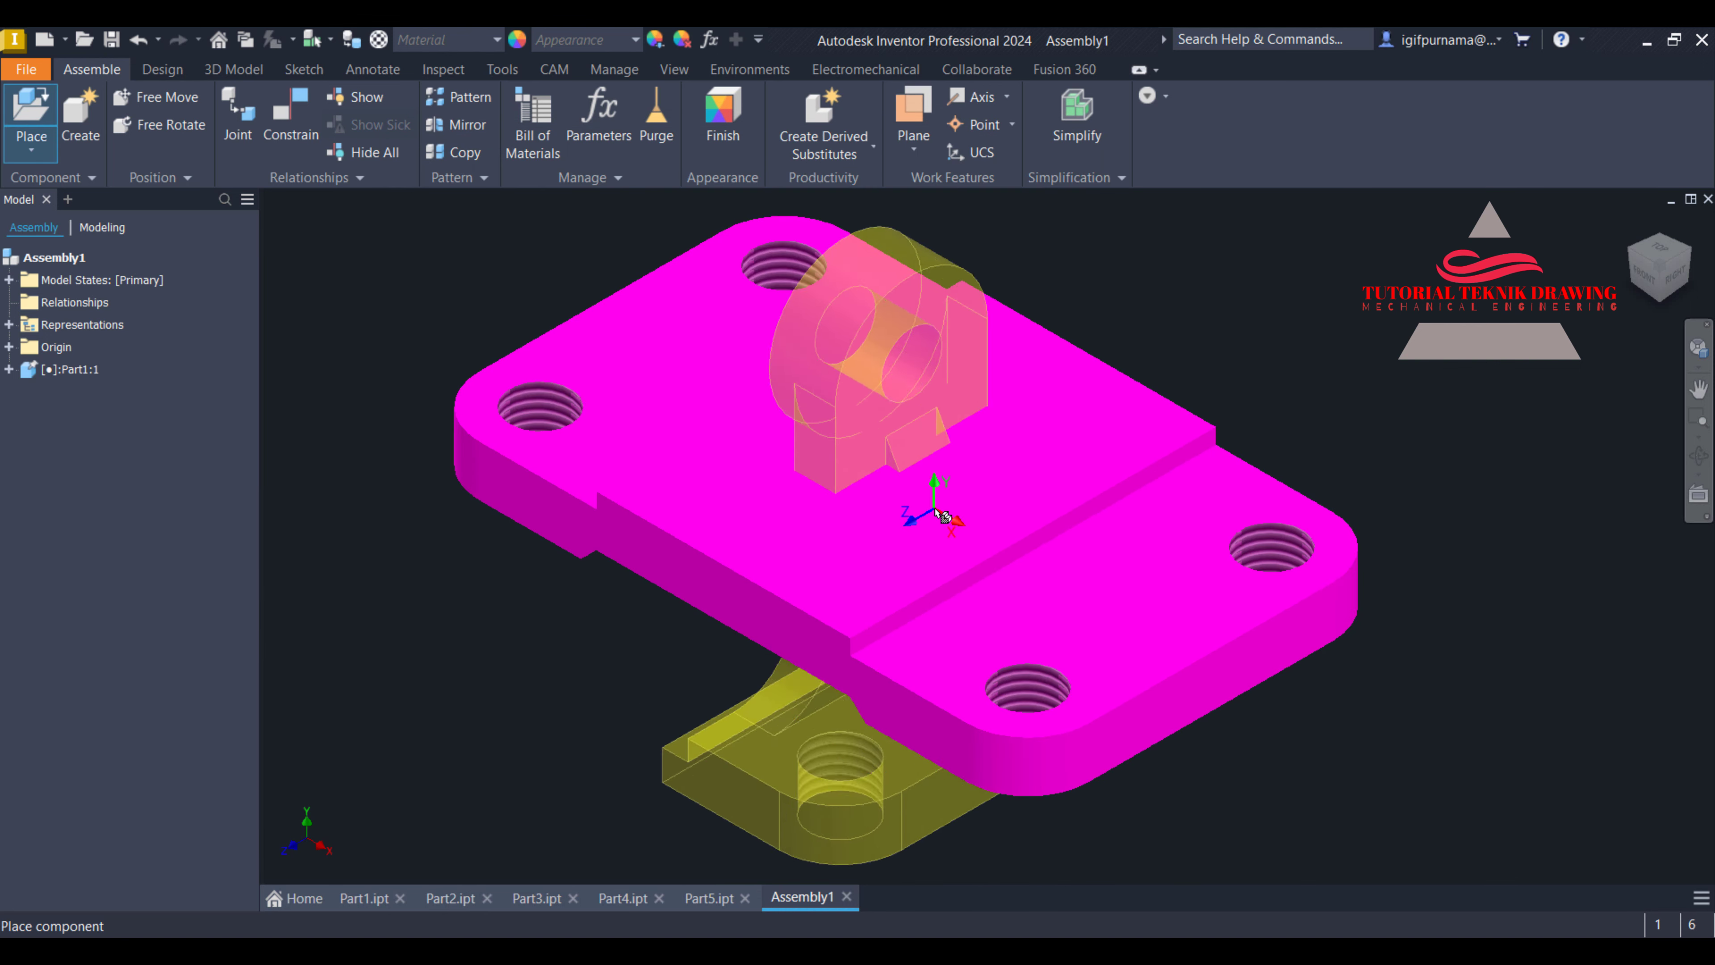
pyautogui.scroll(3, 942, 515)
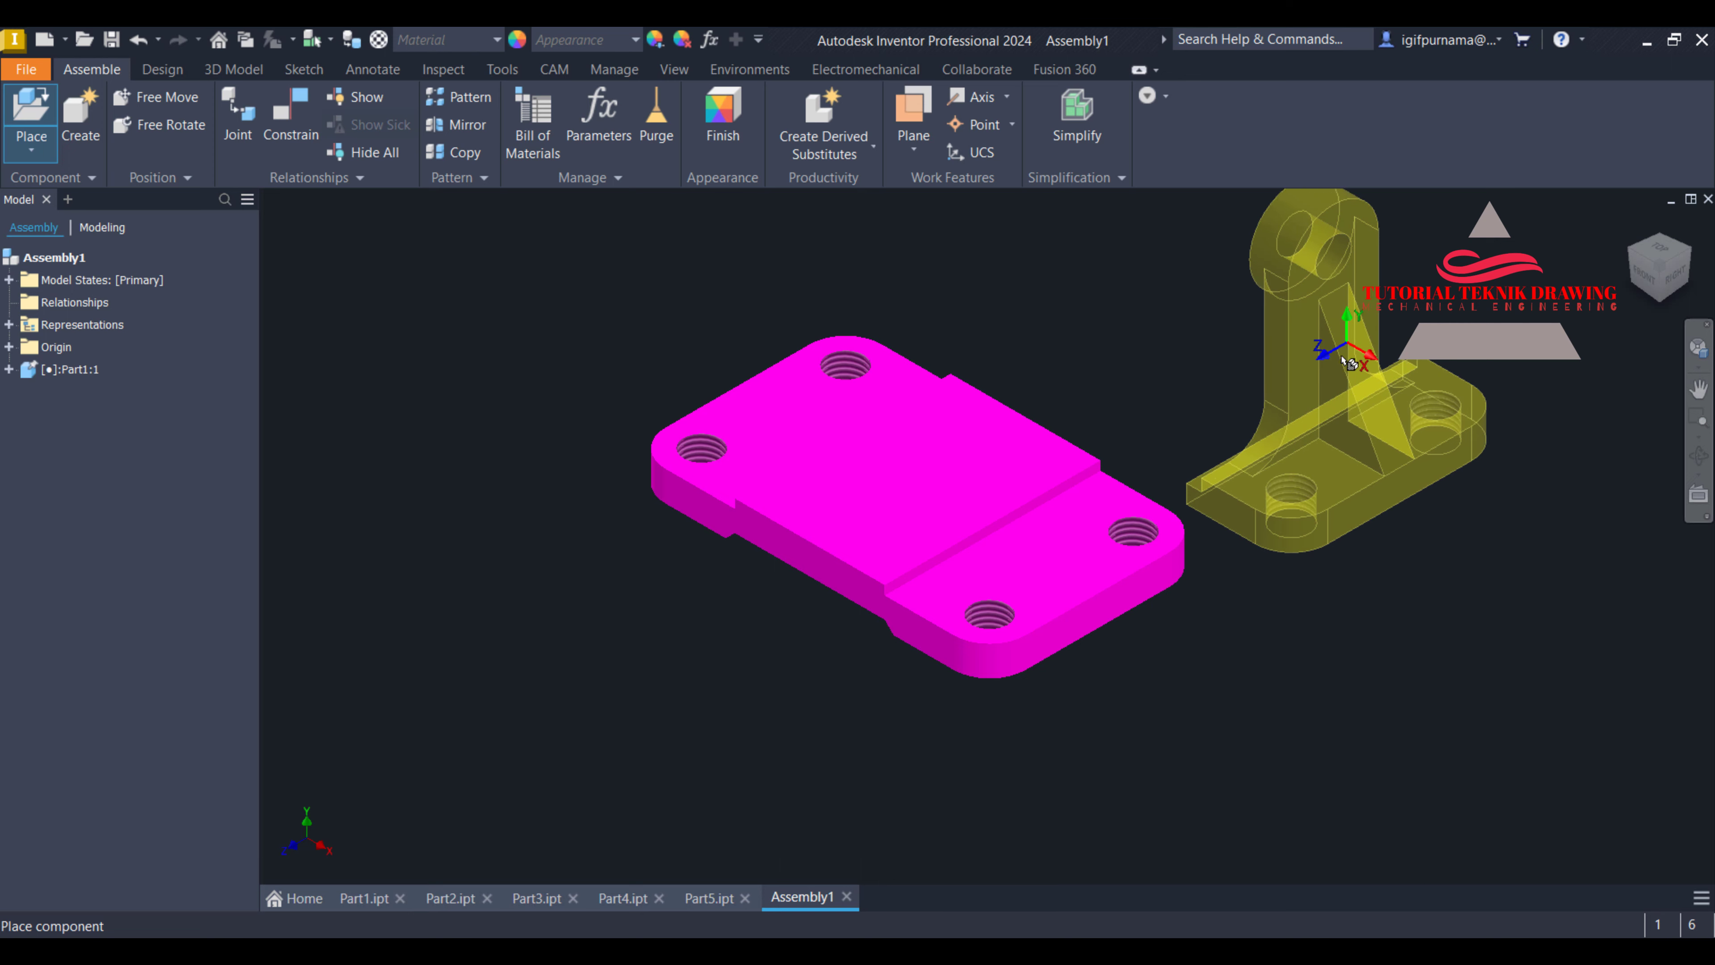
pyautogui.click(1346, 332)
pyautogui.rightClick(1118, 305)
pyautogui.click(1178, 309)
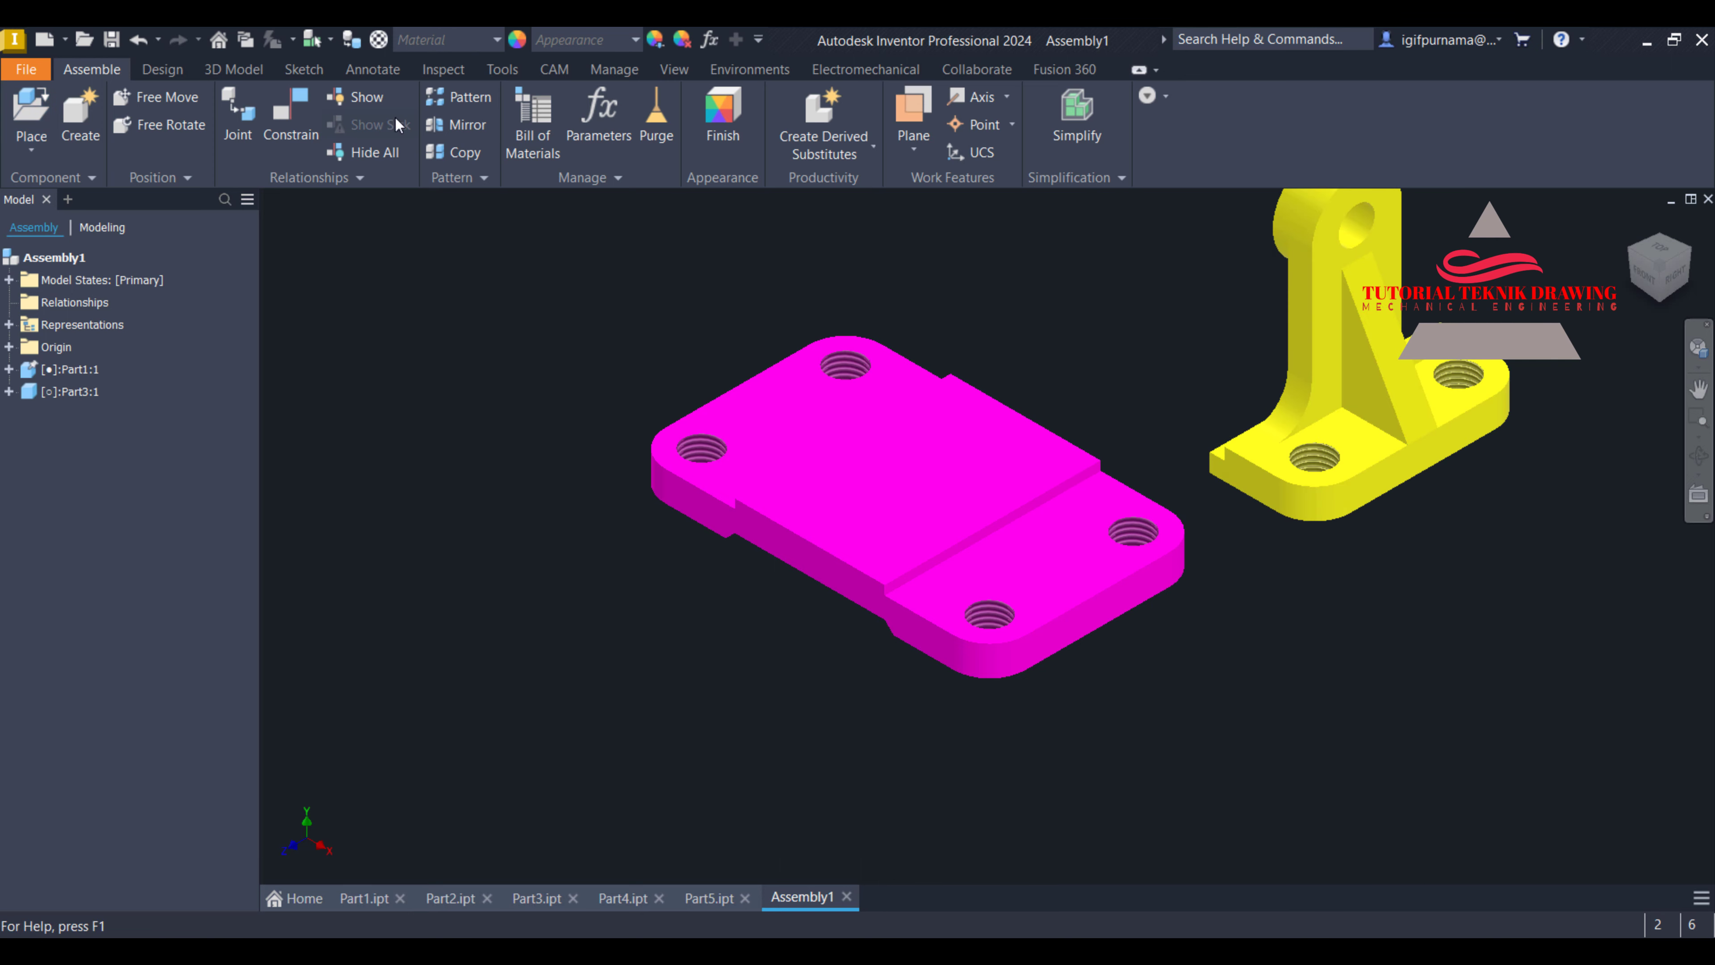
# Mate the axes of the bracket's front hole and the base plate's front corner hole at 94.960 mm offset, keeping the bracket upright
pyautogui.press('c')
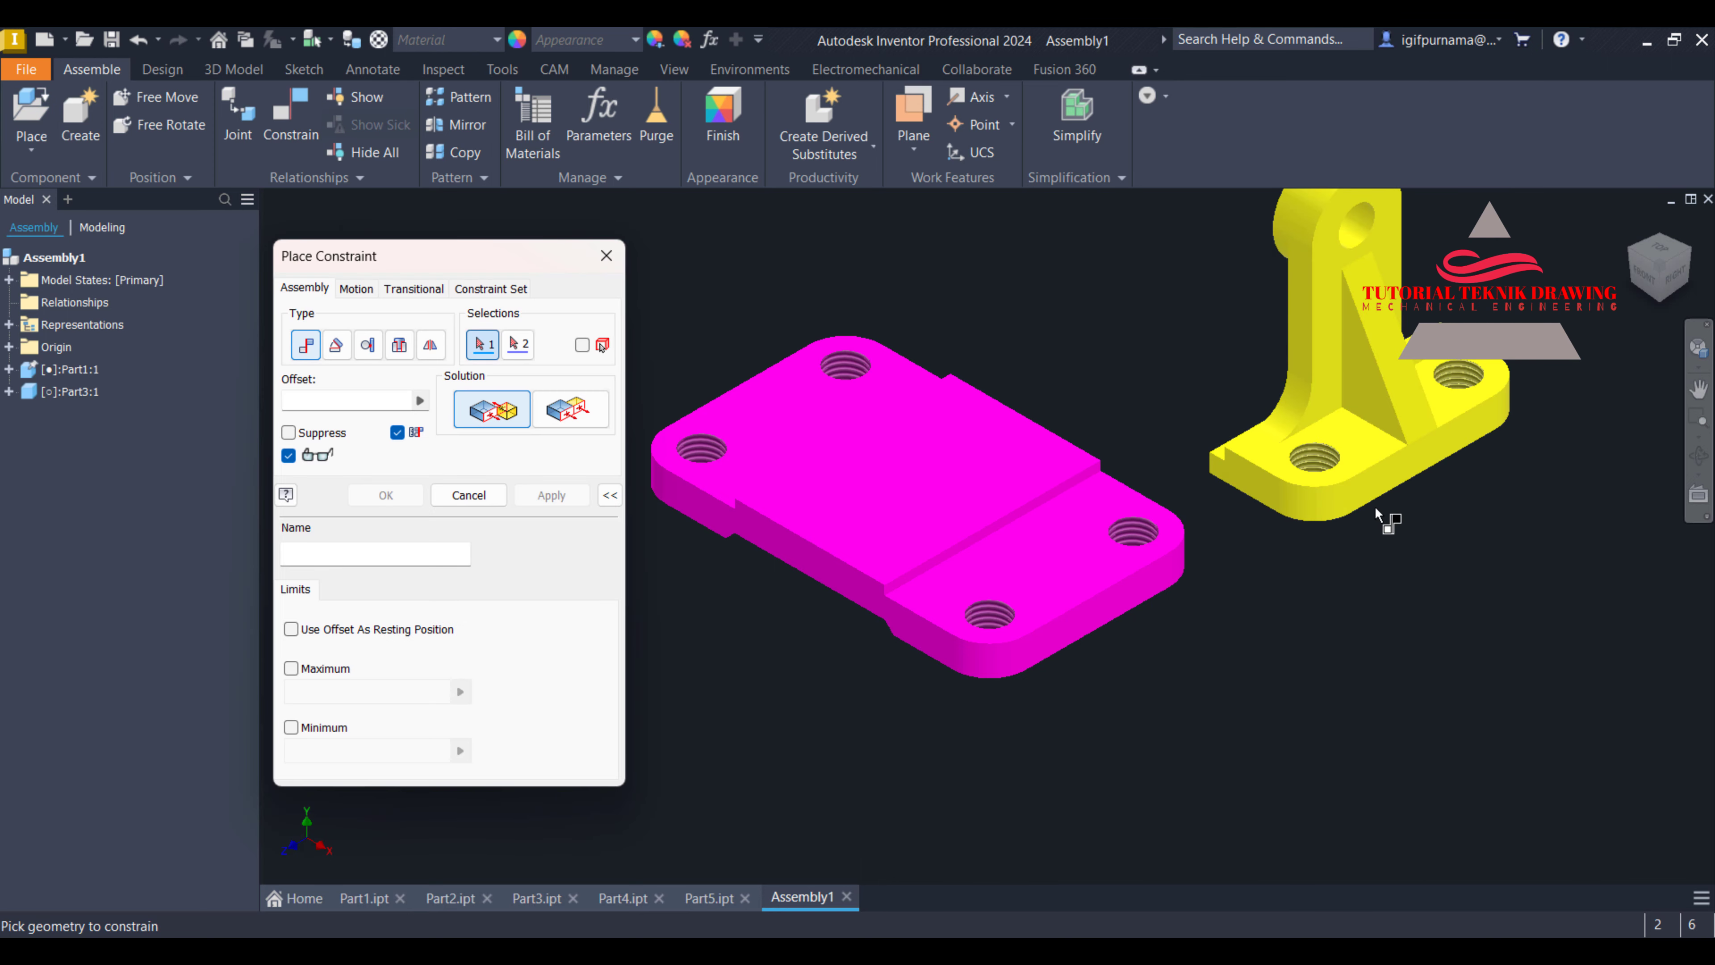
pyautogui.scroll(-5, 1347, 523)
pyautogui.click(1141, 348)
pyautogui.scroll(5, 1374, 331)
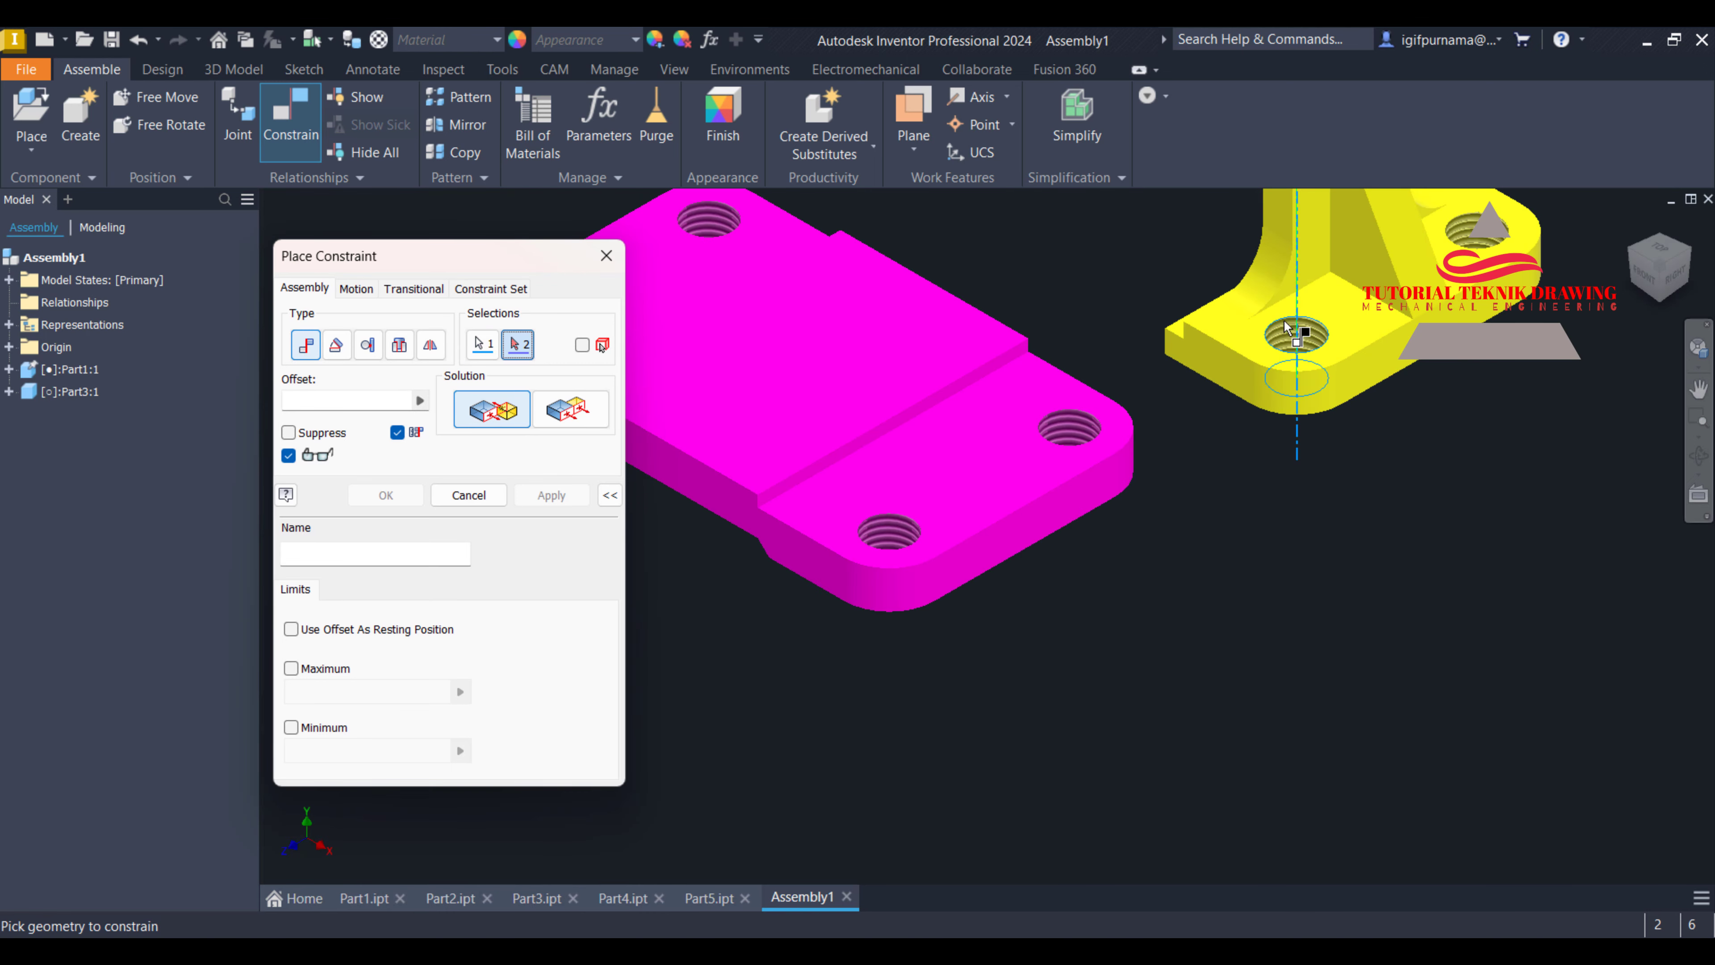
pyautogui.click(890, 533)
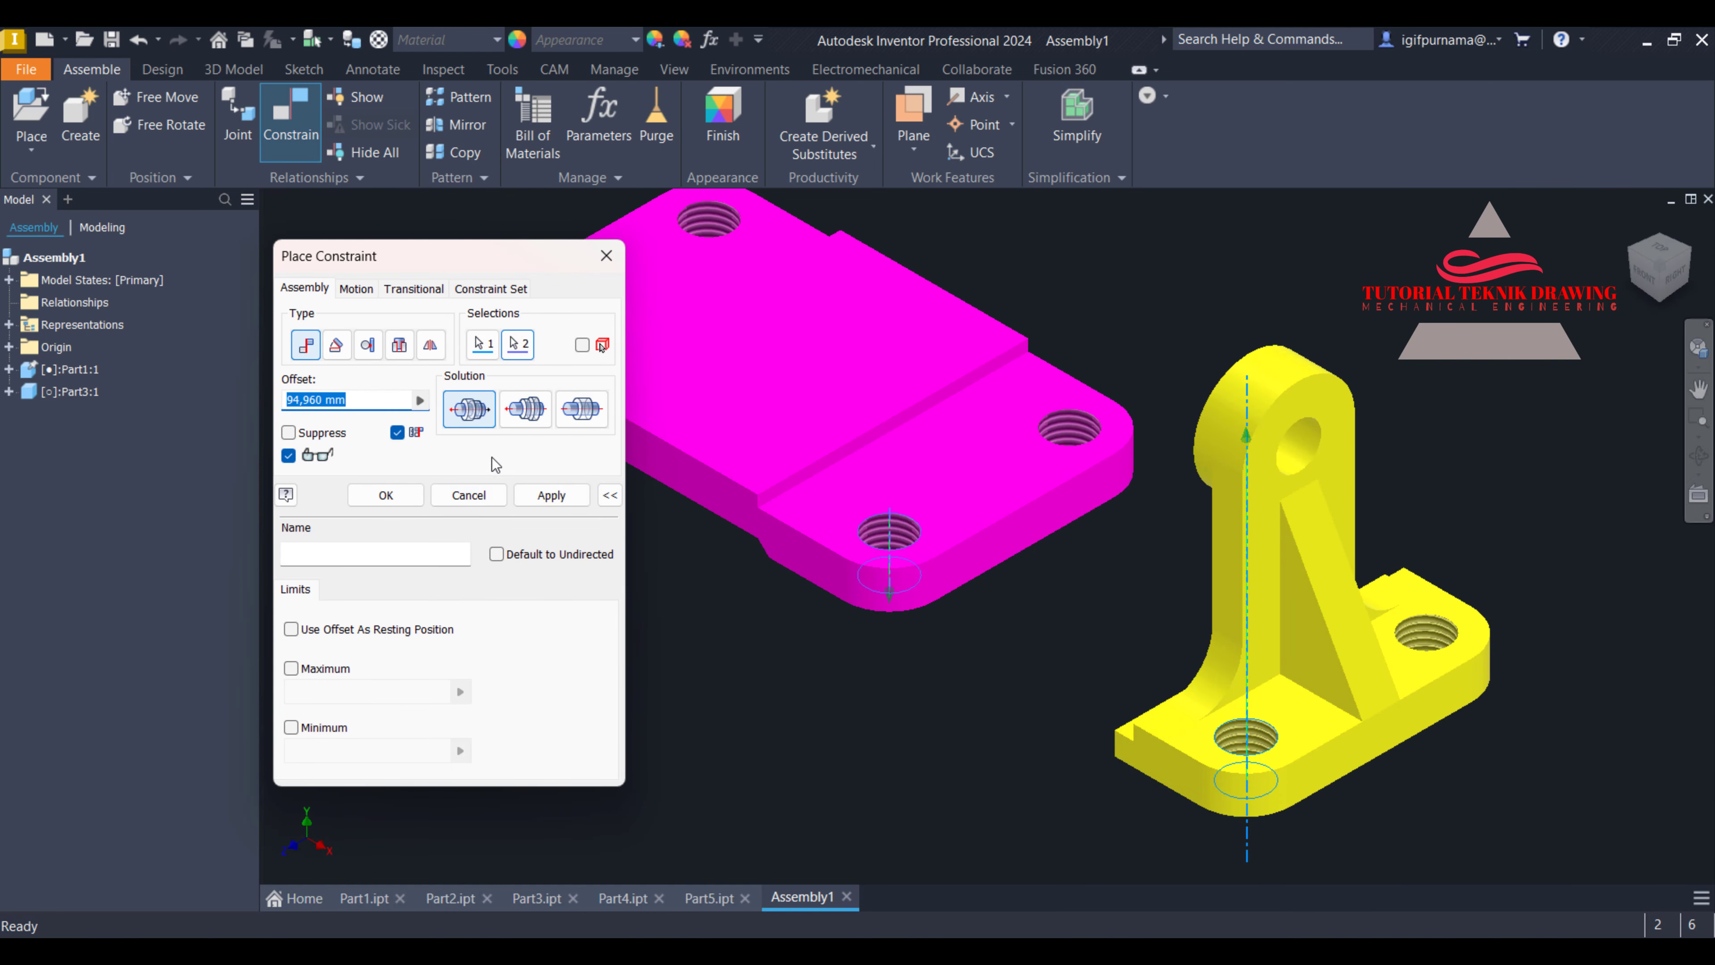
pyautogui.click(525, 409)
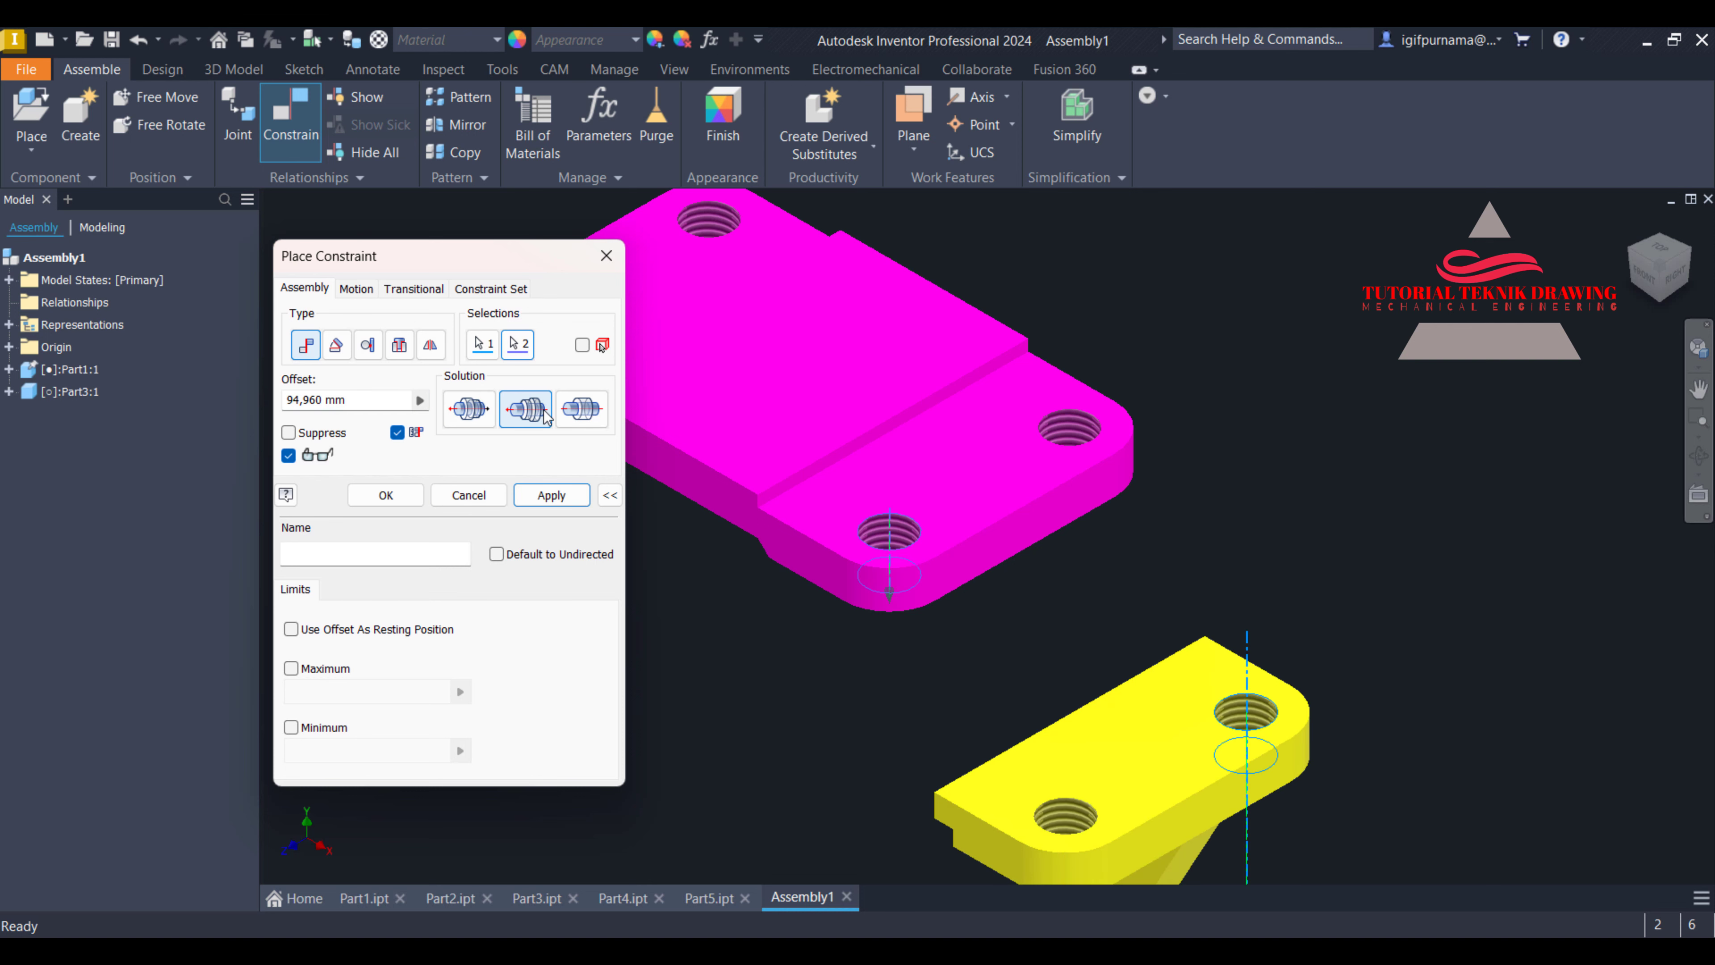
pyautogui.click(469, 409)
pyautogui.click(551, 494)
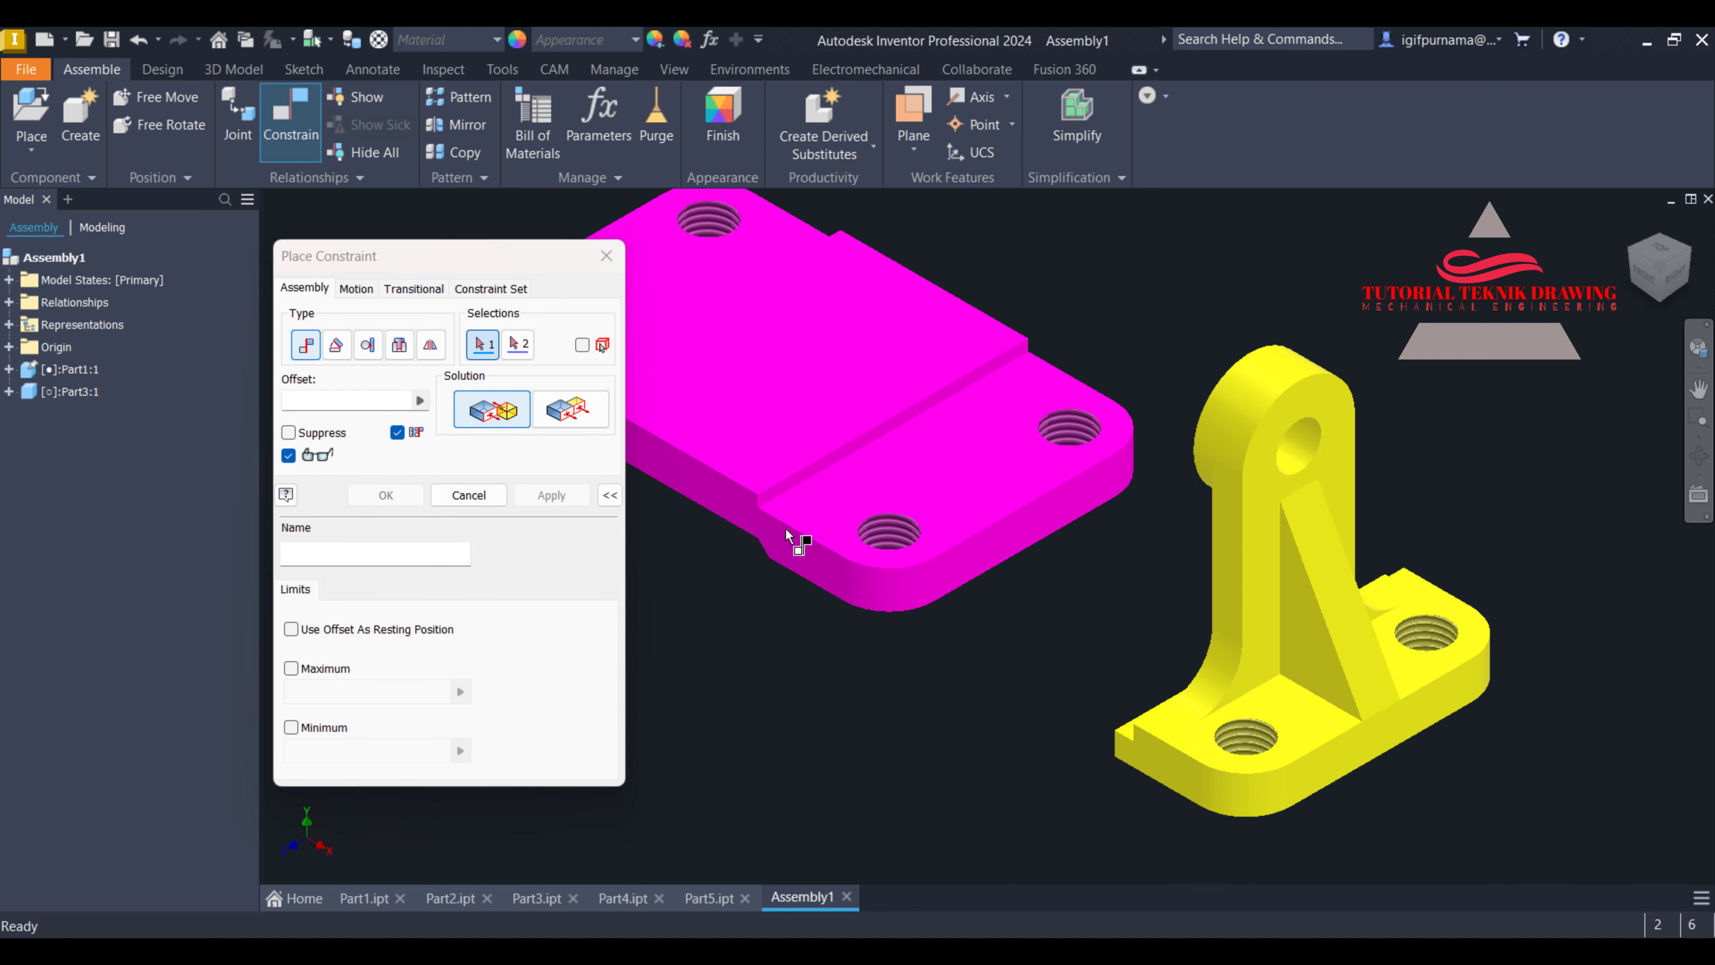
pyautogui.click(1431, 632)
pyautogui.click(1067, 432)
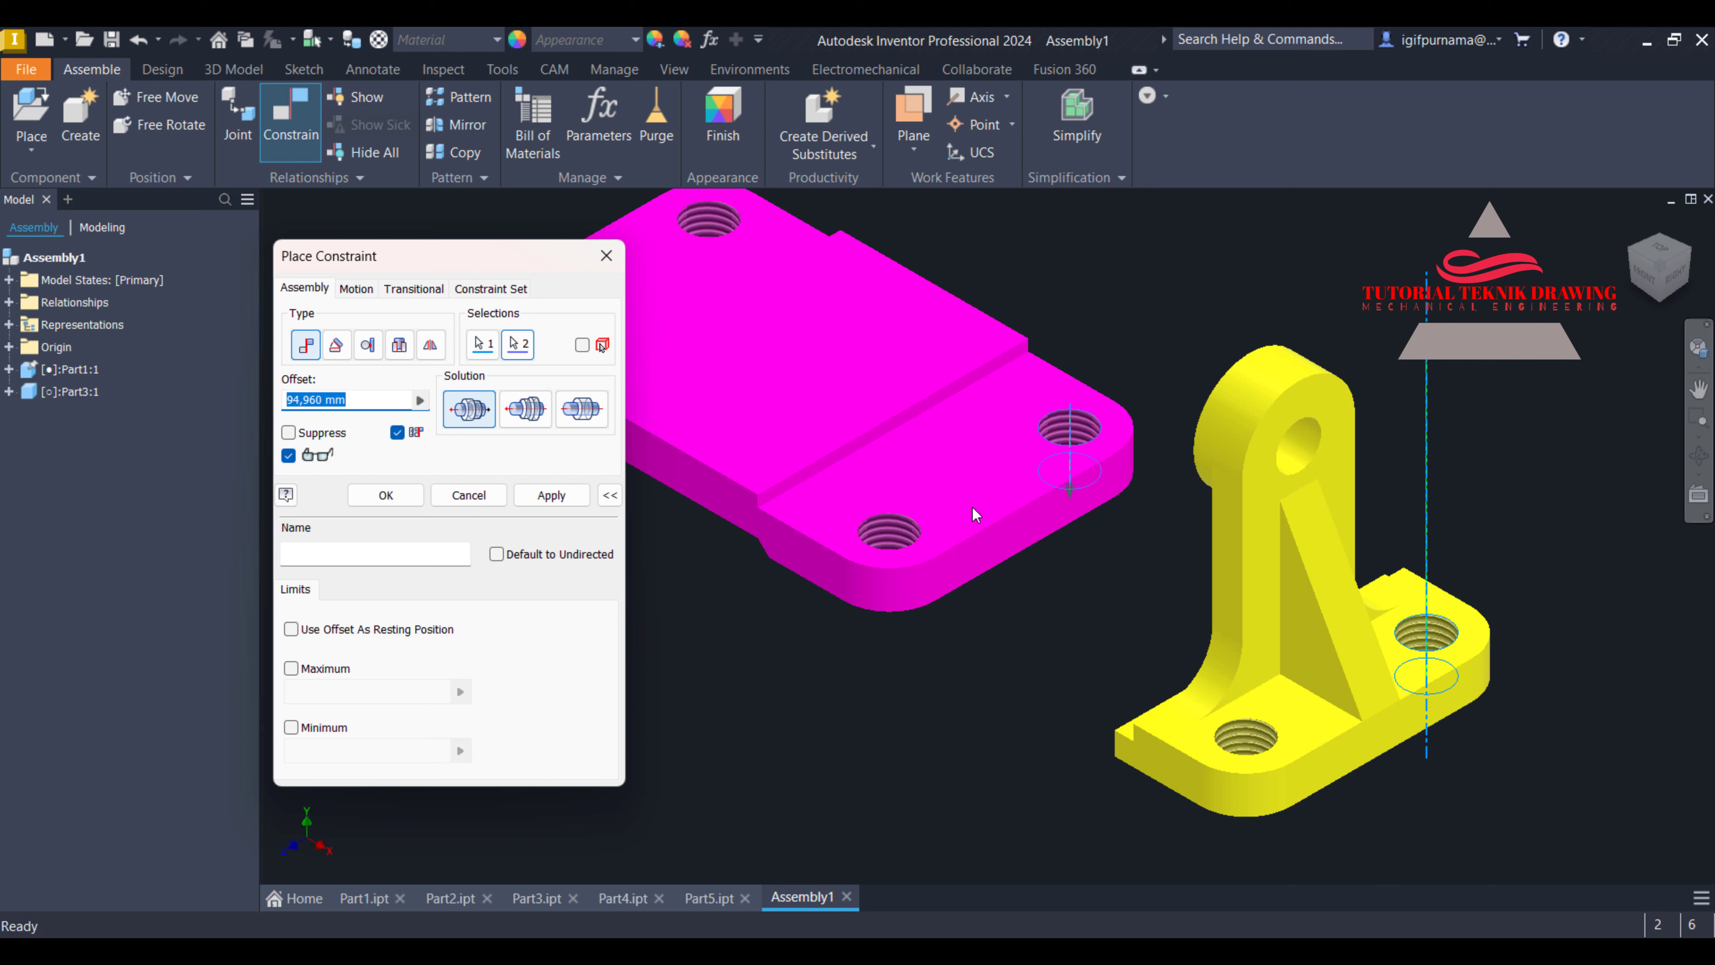
pyautogui.click(468, 495)
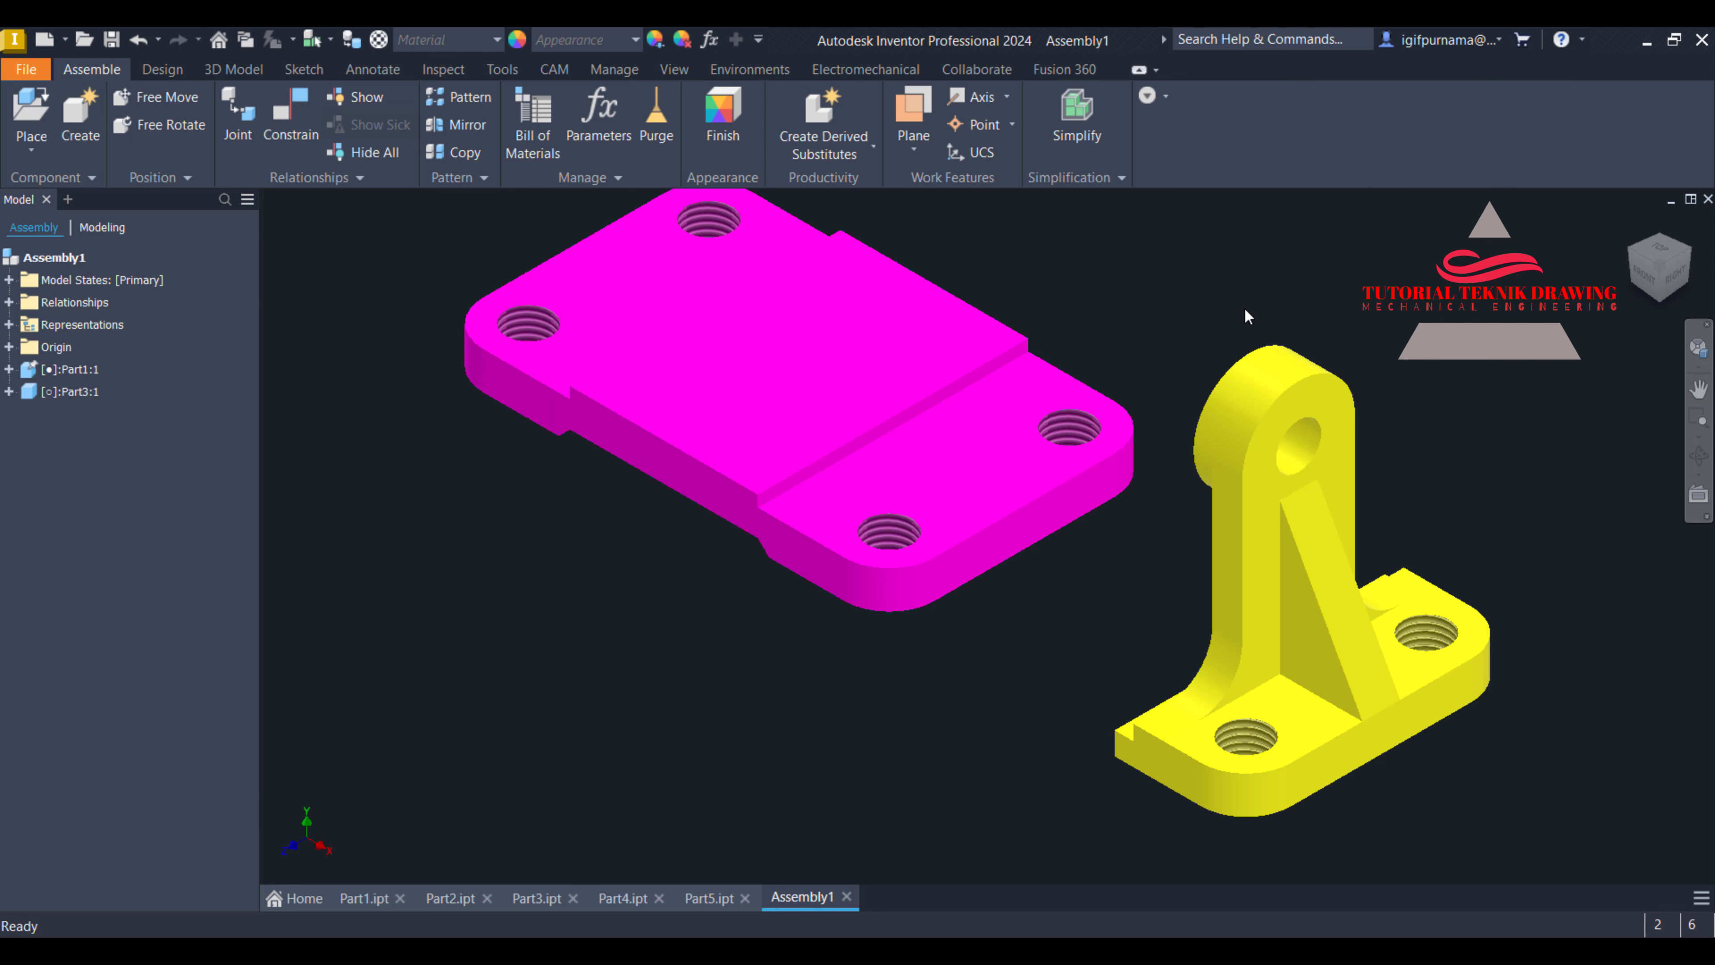
# Undo the last hole mate and mate the axes of the bracket's front hole and the plate's front corner hole at 0 offset
pyautogui.hotkey('ctrl', 'z')
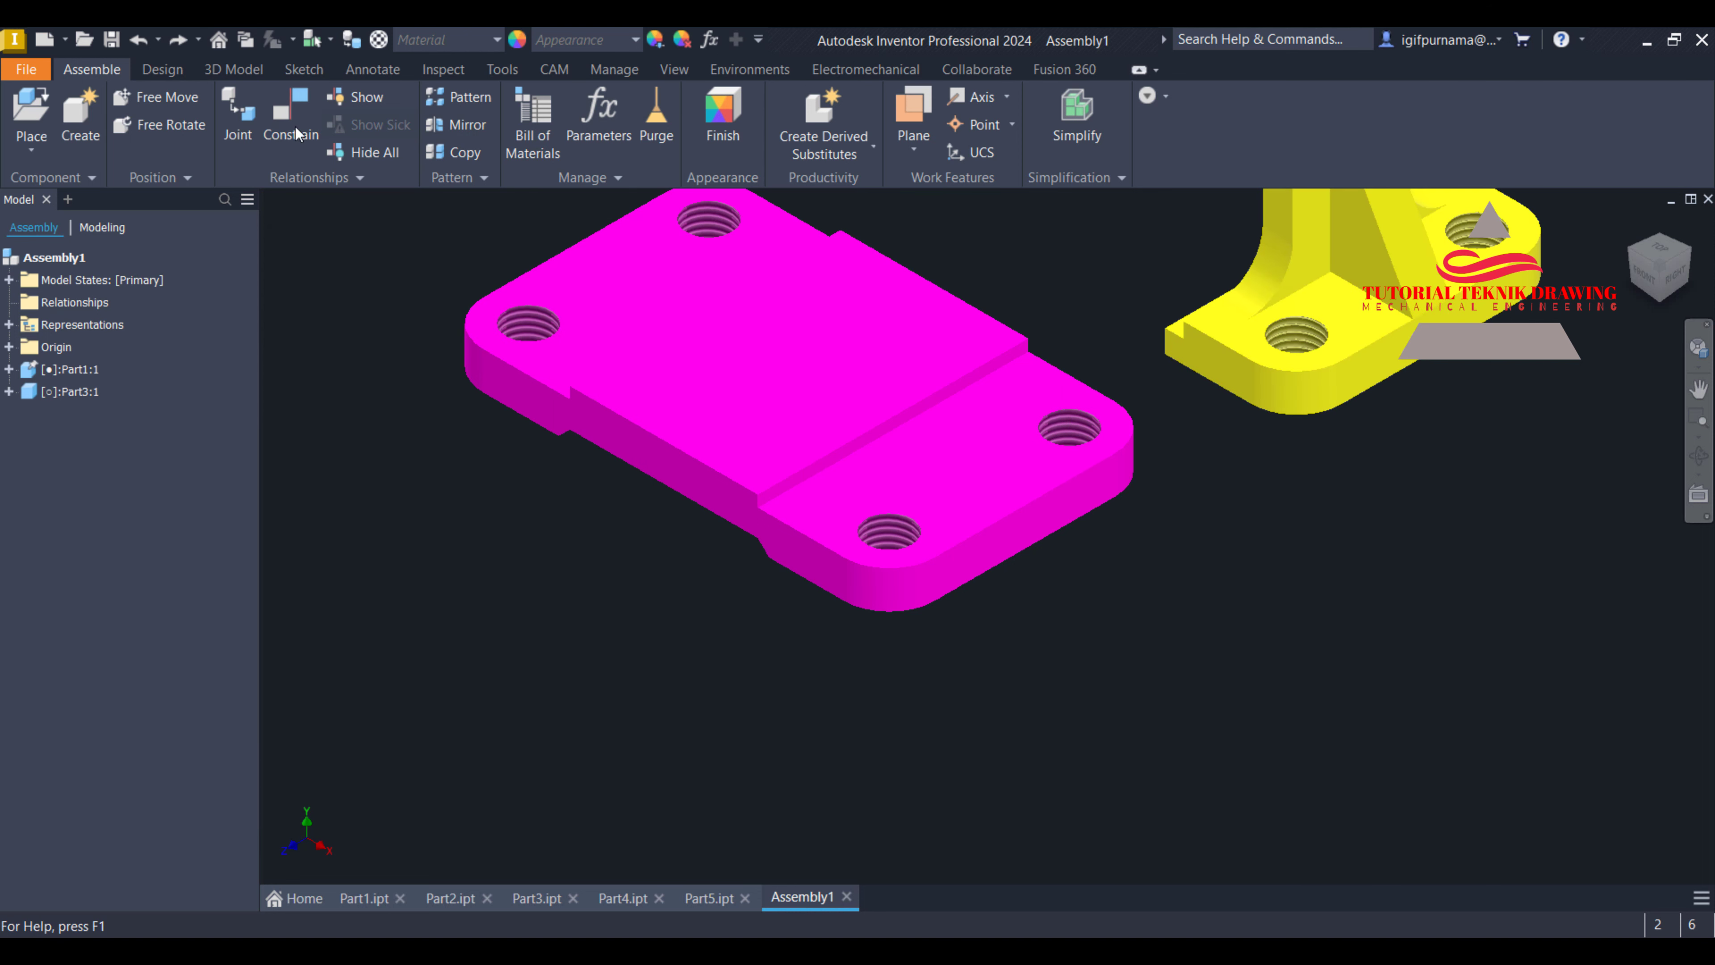
pyautogui.press('c')
pyautogui.click(1300, 361)
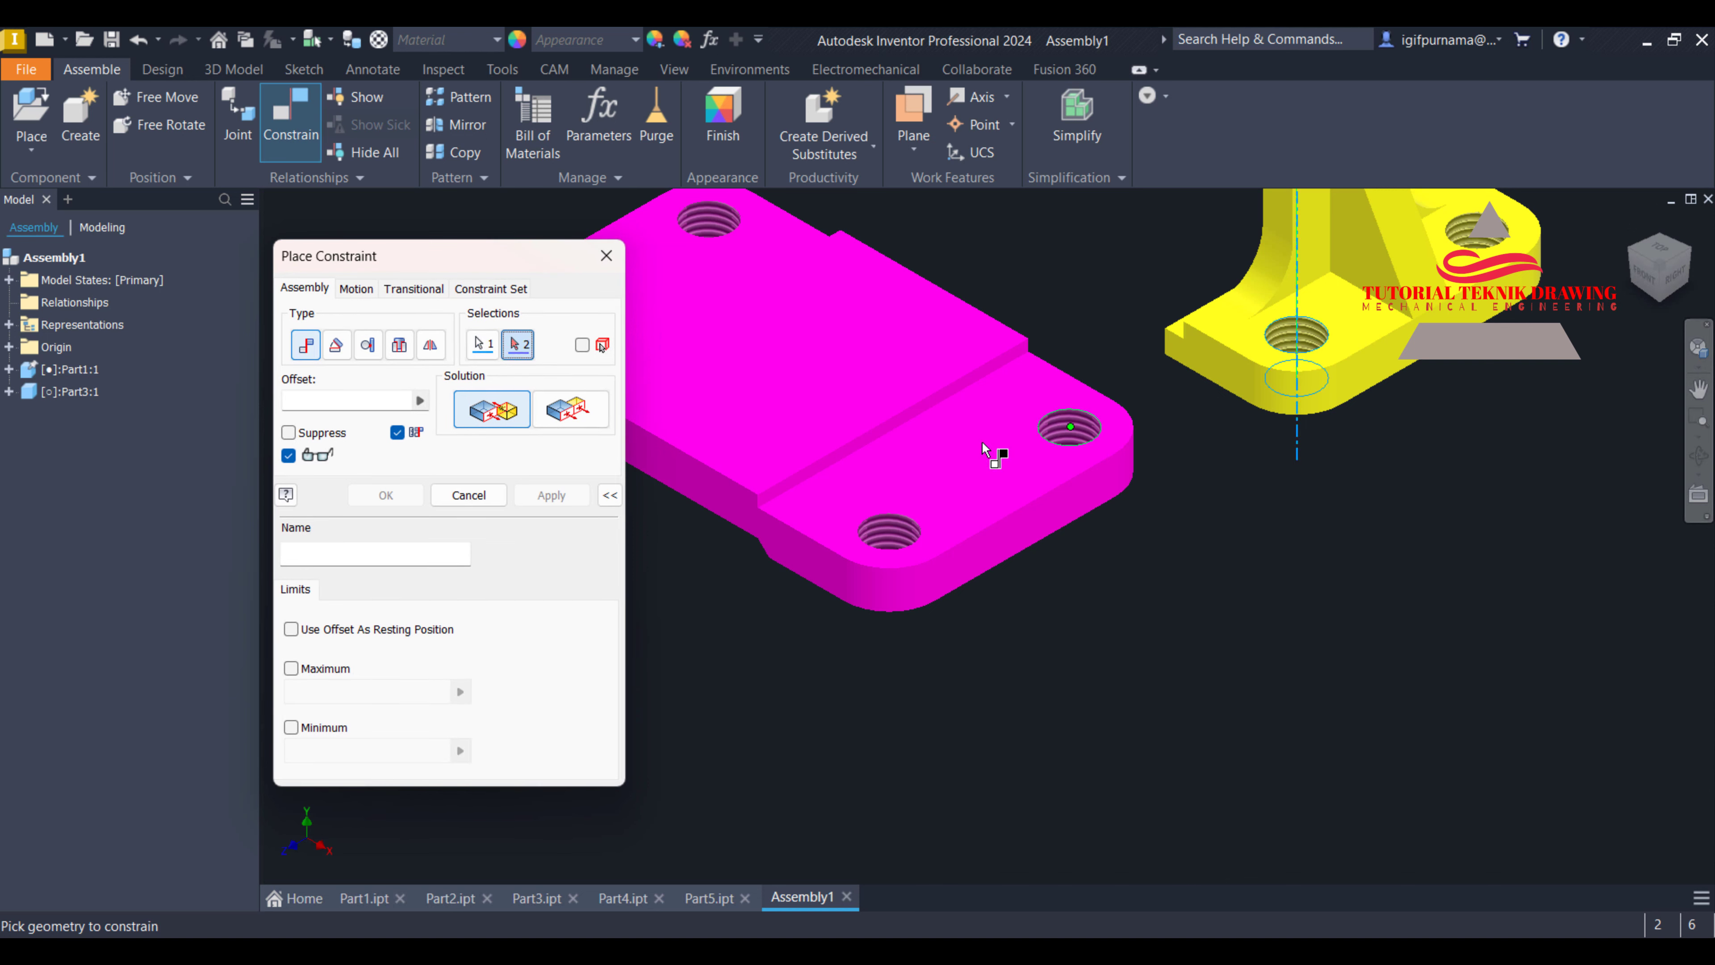
pyautogui.click(900, 534)
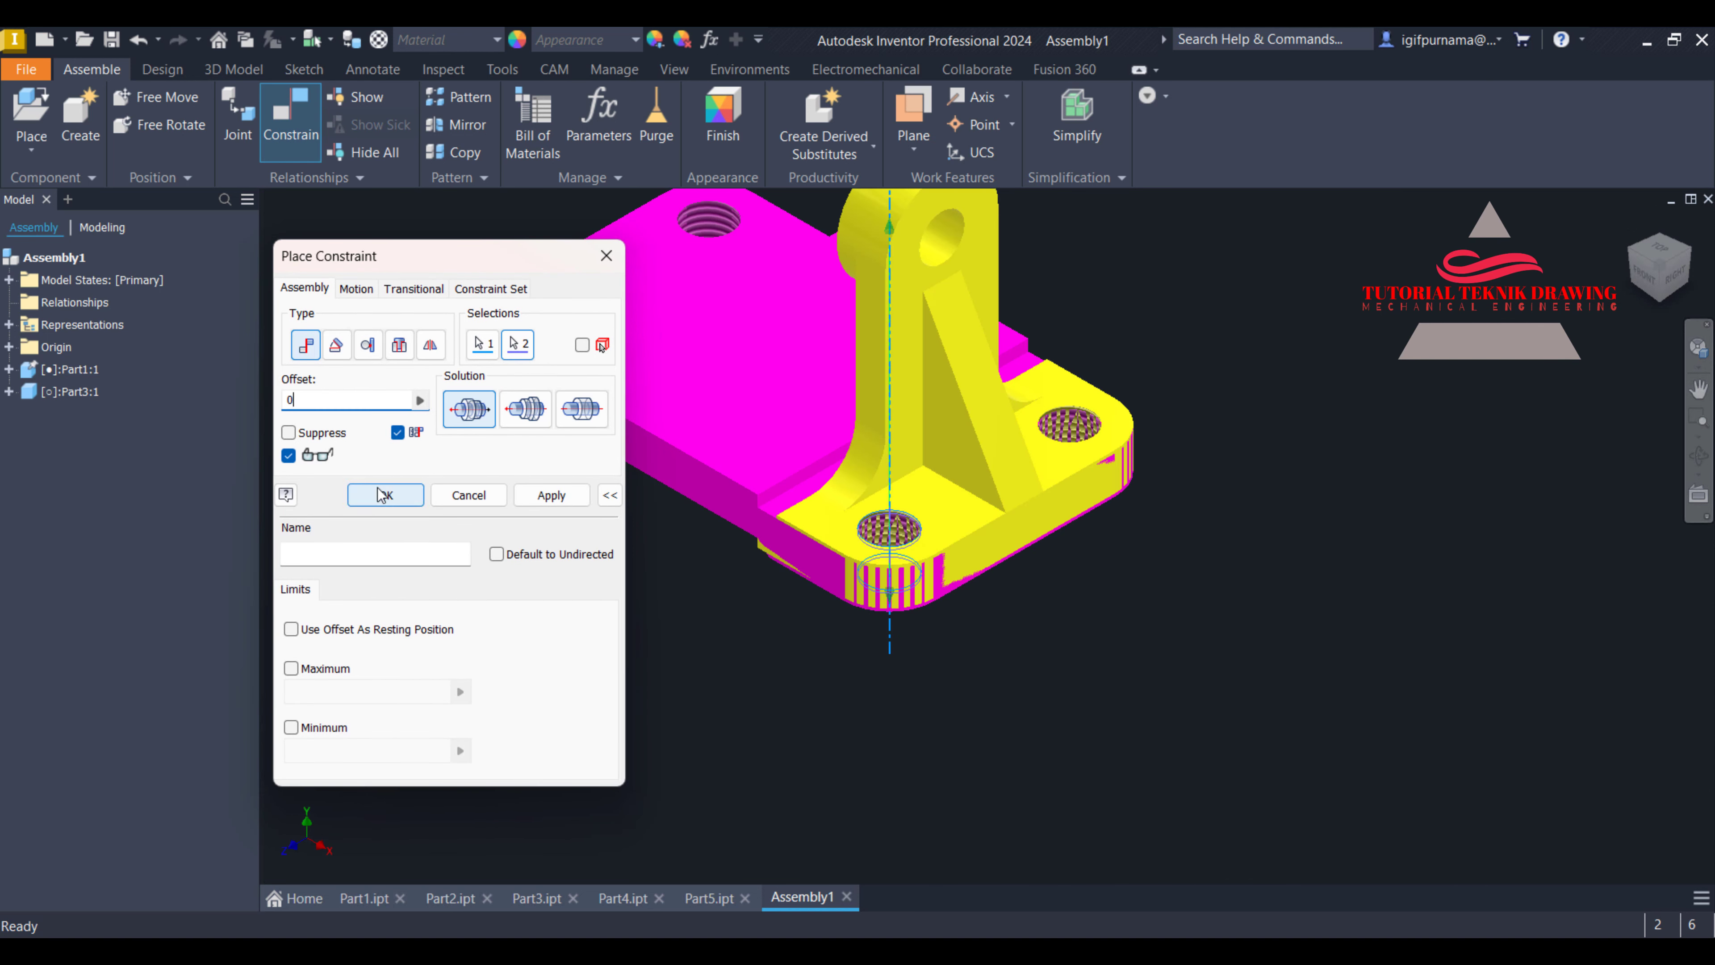
pyautogui.click(397, 508)
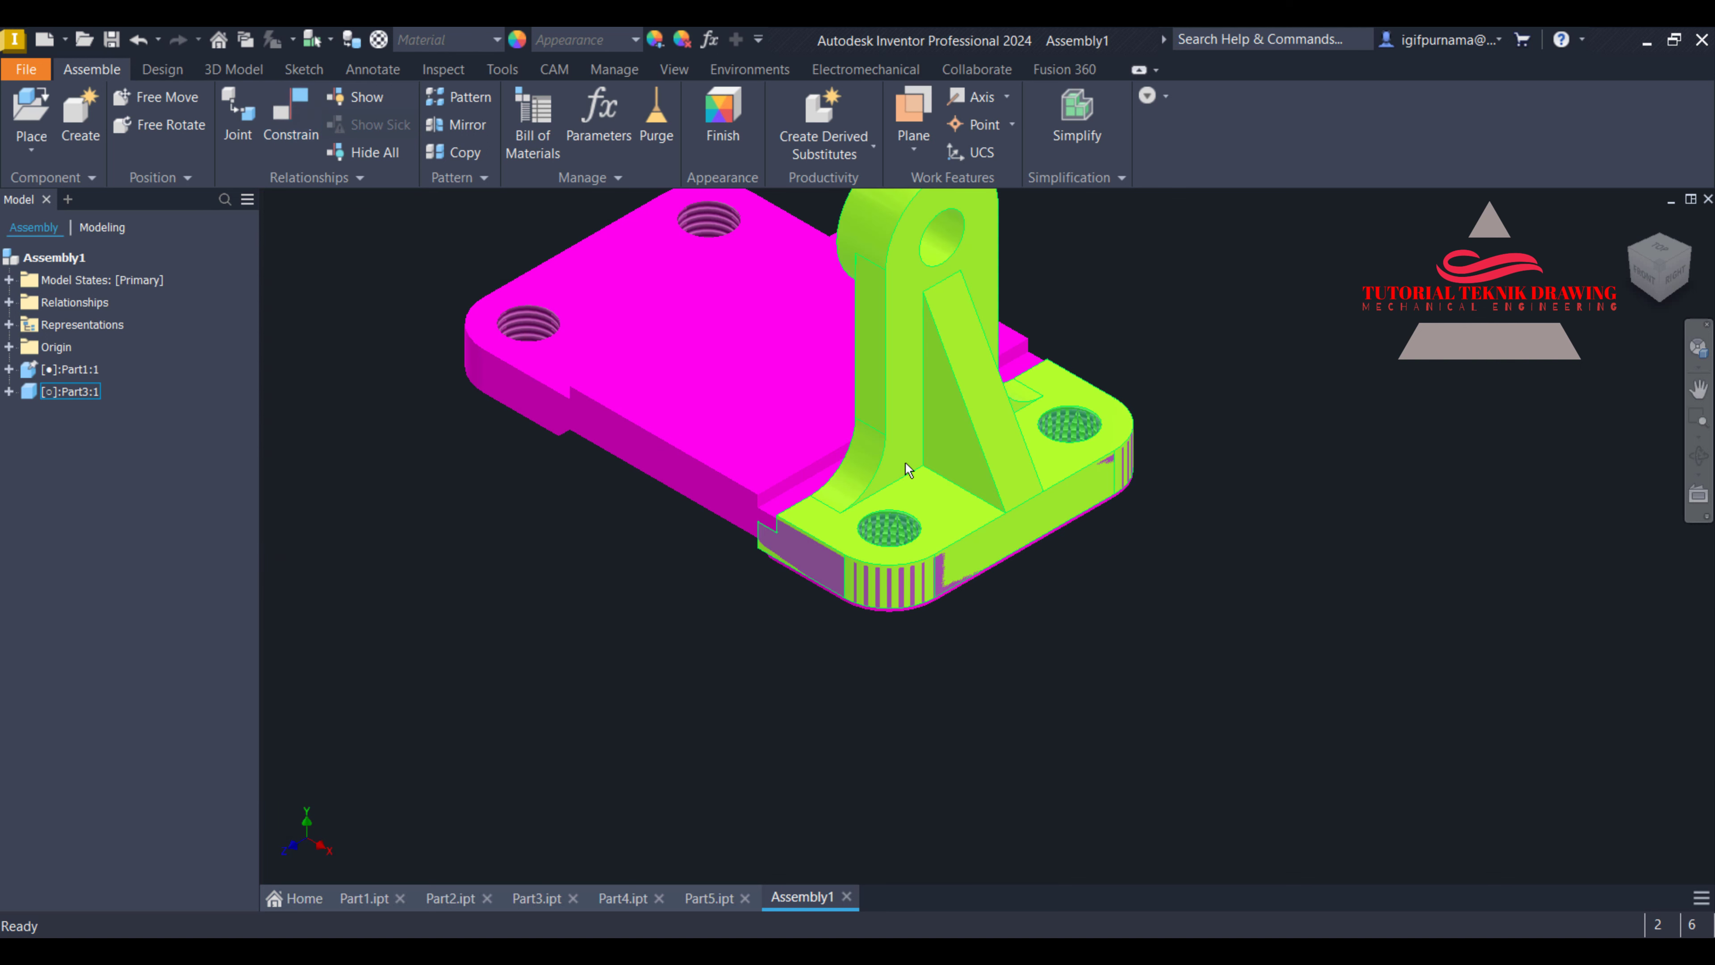
# Pull the bracket down clear of the plate and mate the axes of its other base hole and the plate's adjacent corner hole at 0 offset
pyautogui.moveTo(935, 448); pyautogui.dragTo(997, 628)
pyautogui.click(1107, 605)
pyautogui.click(291, 155)
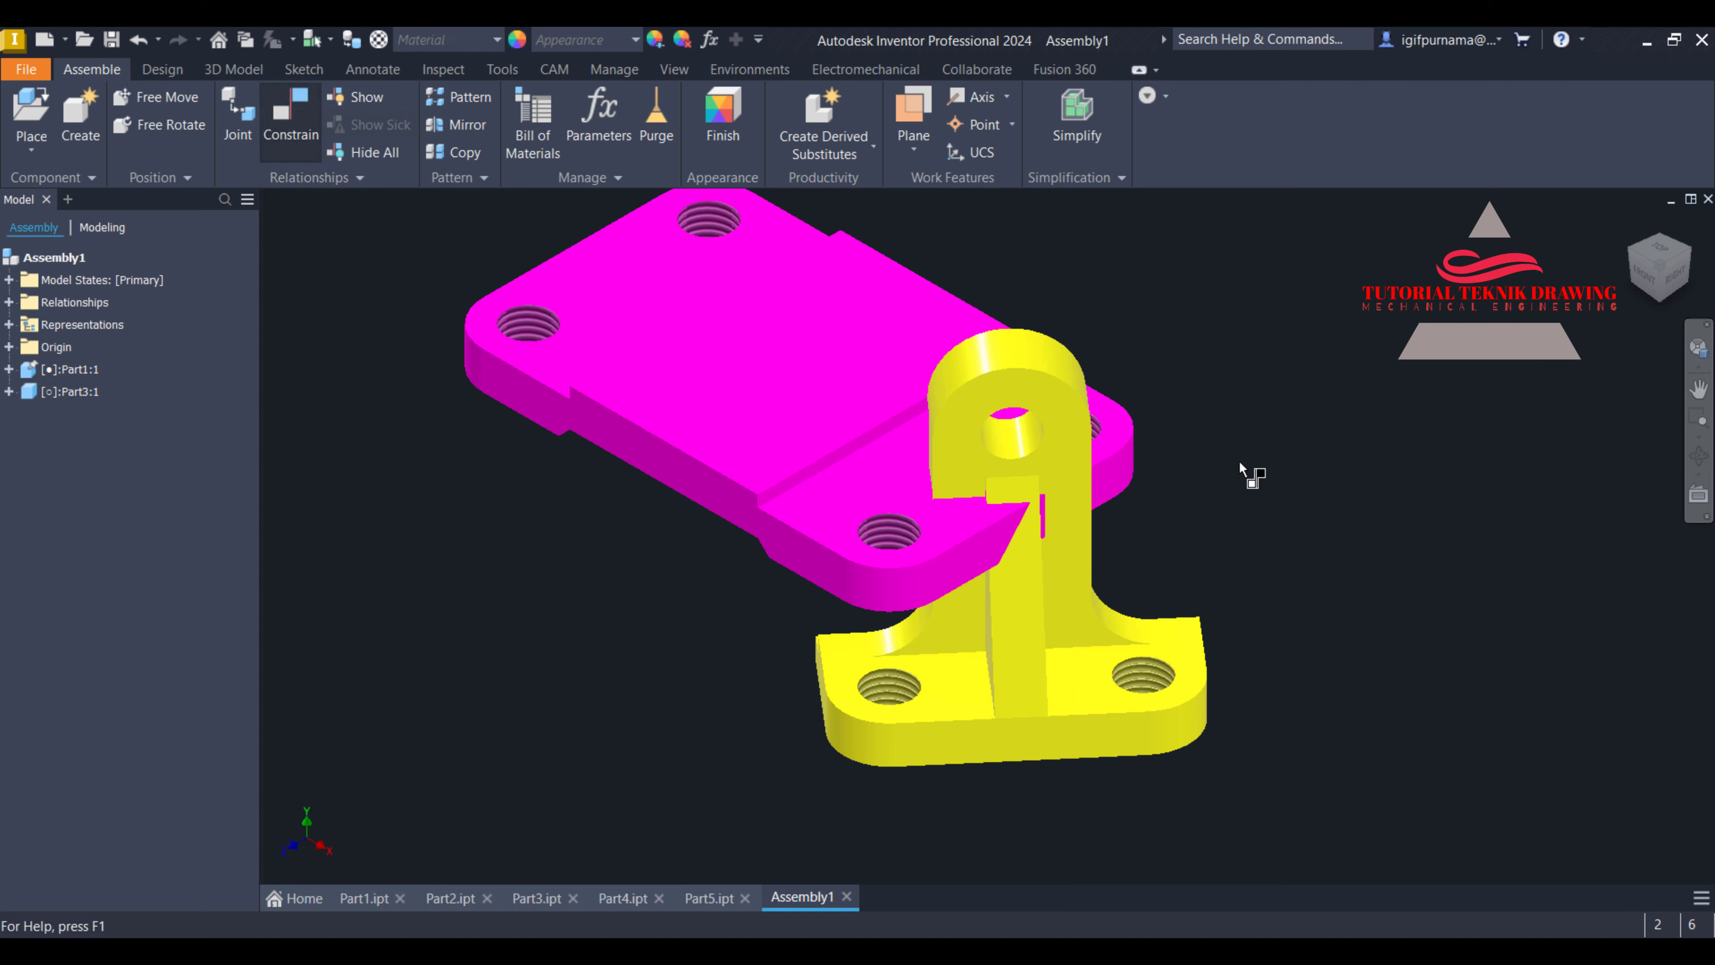
pyautogui.click(1157, 676)
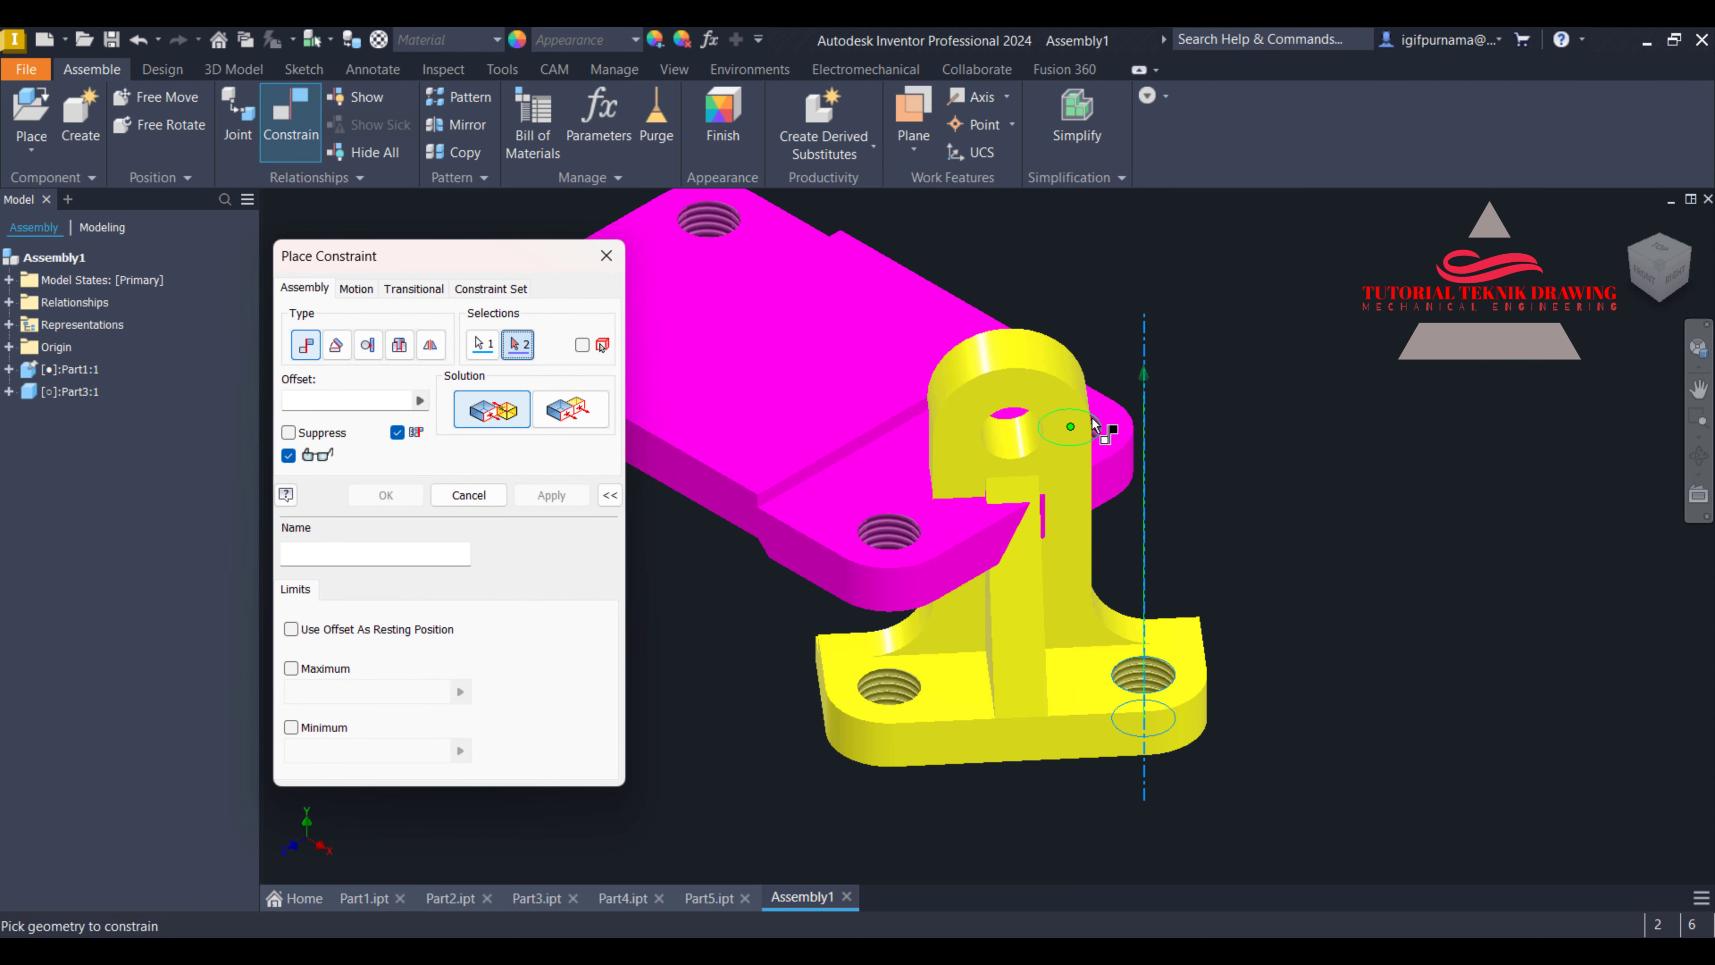
pyautogui.click(1700, 456)
pyautogui.moveTo(1040, 525); pyautogui.dragTo(1209, 409)
pyautogui.rightClick(1213, 404)
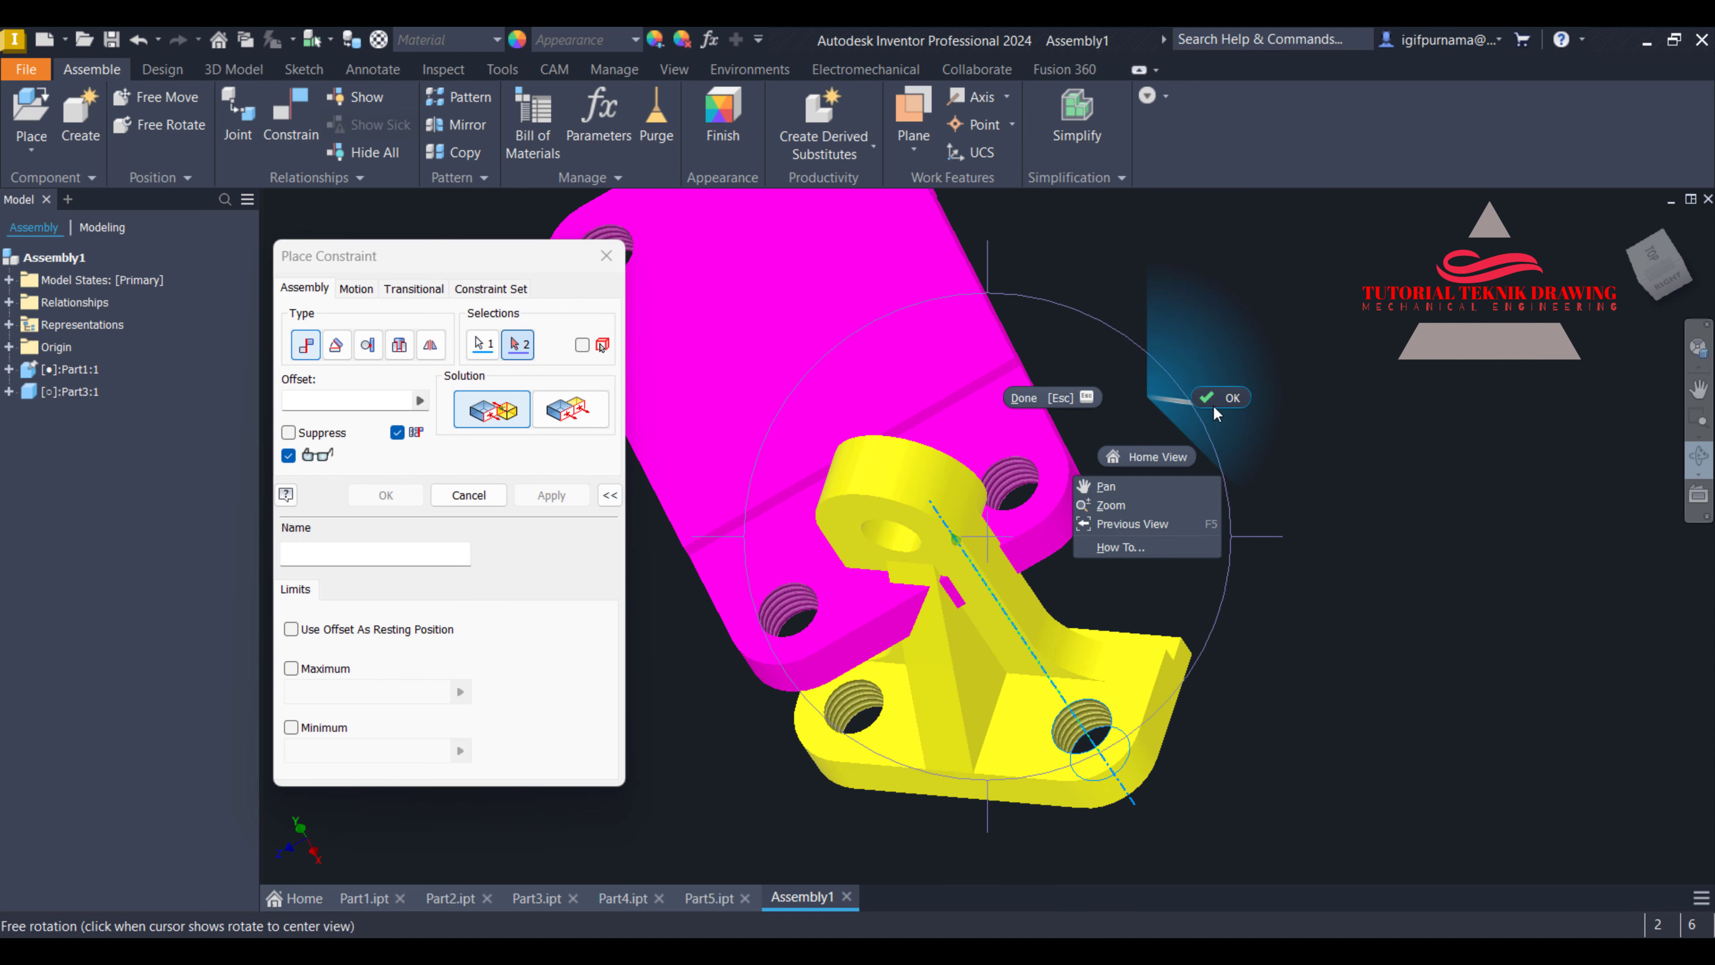
pyautogui.click(1219, 399)
pyautogui.click(1015, 485)
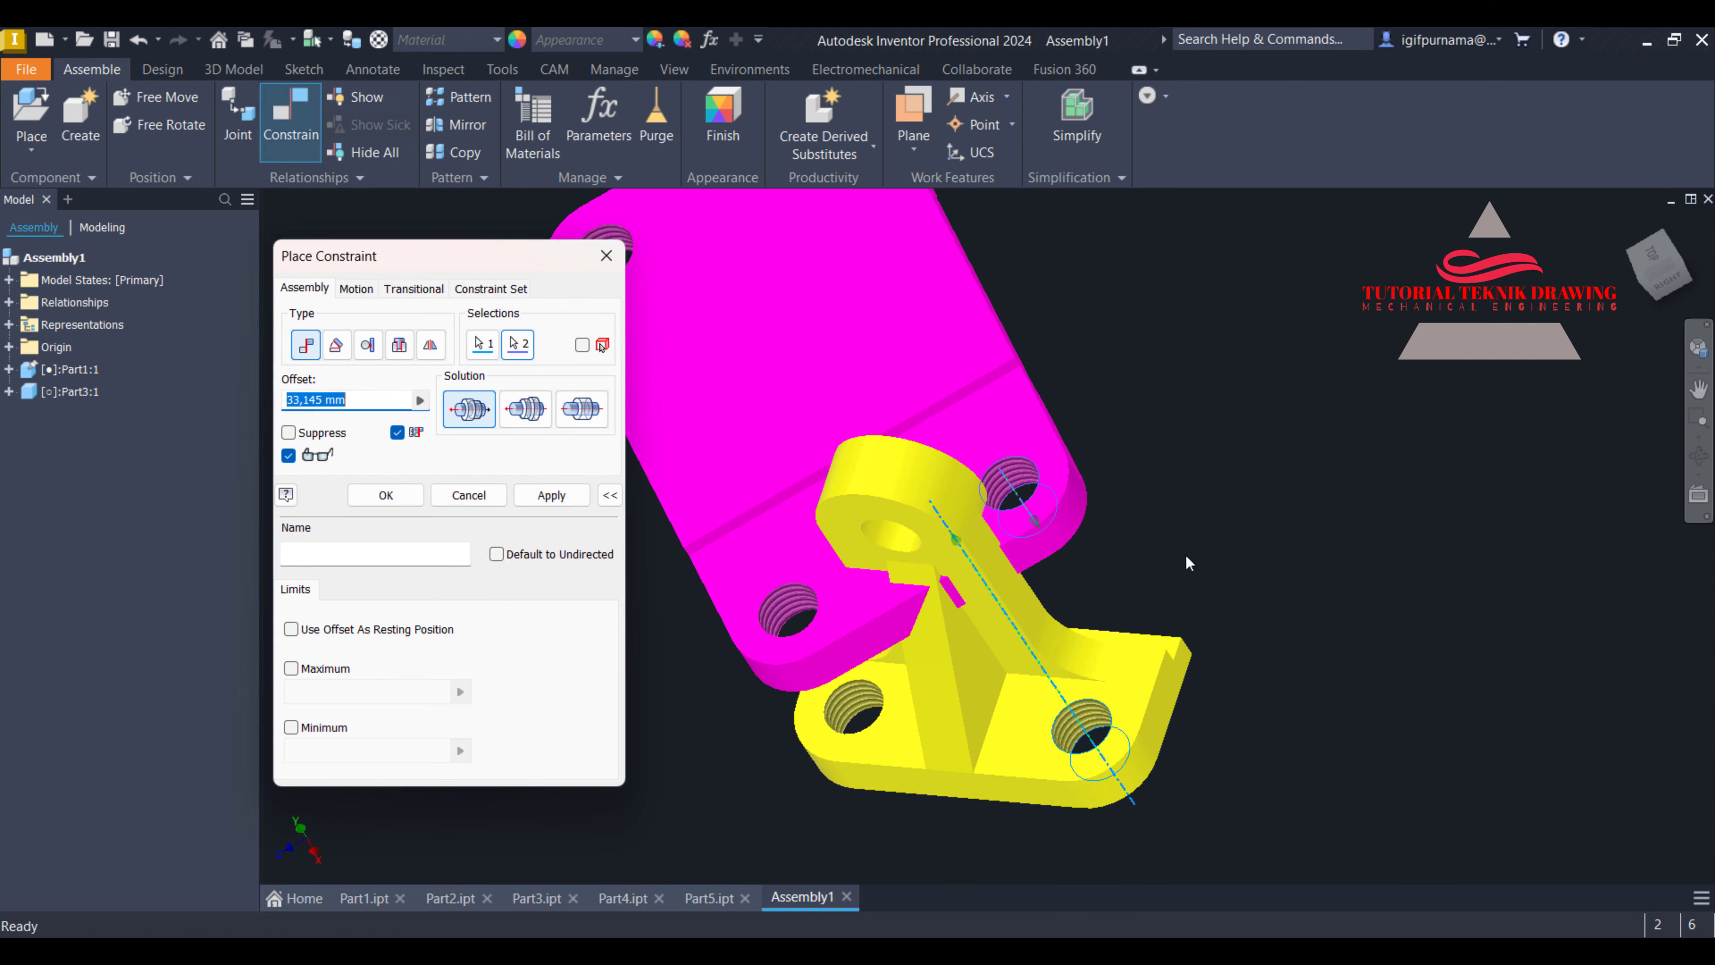
pyautogui.click(507, 409)
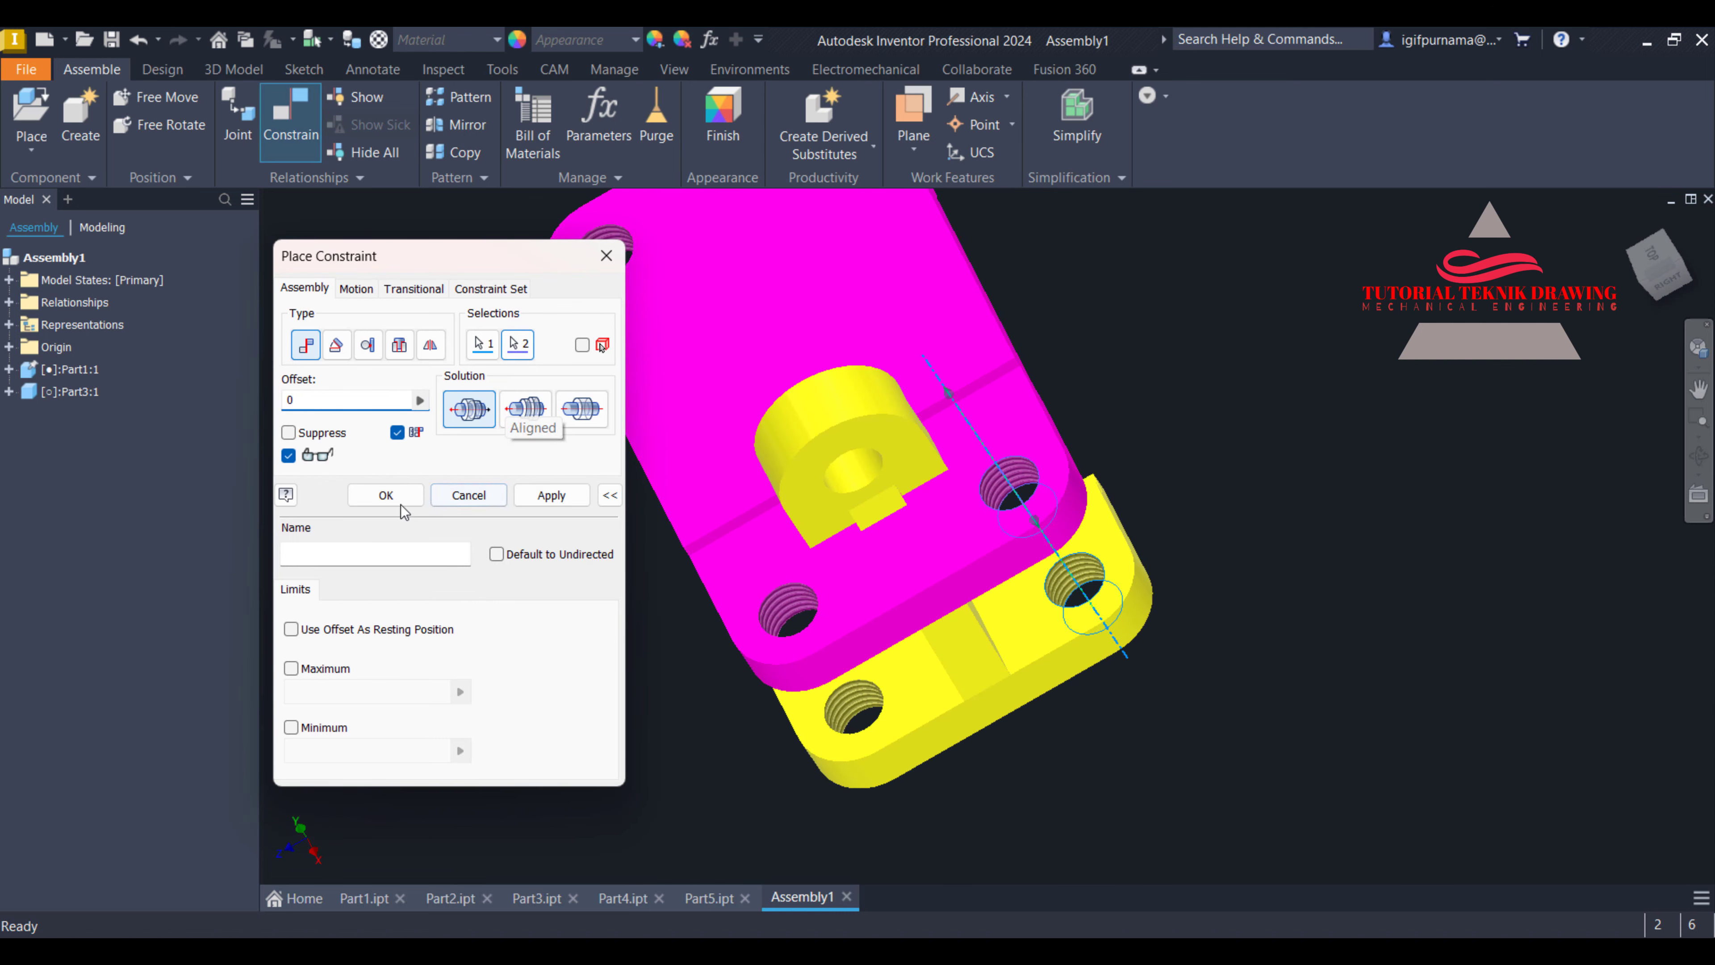
pyautogui.click(381, 494)
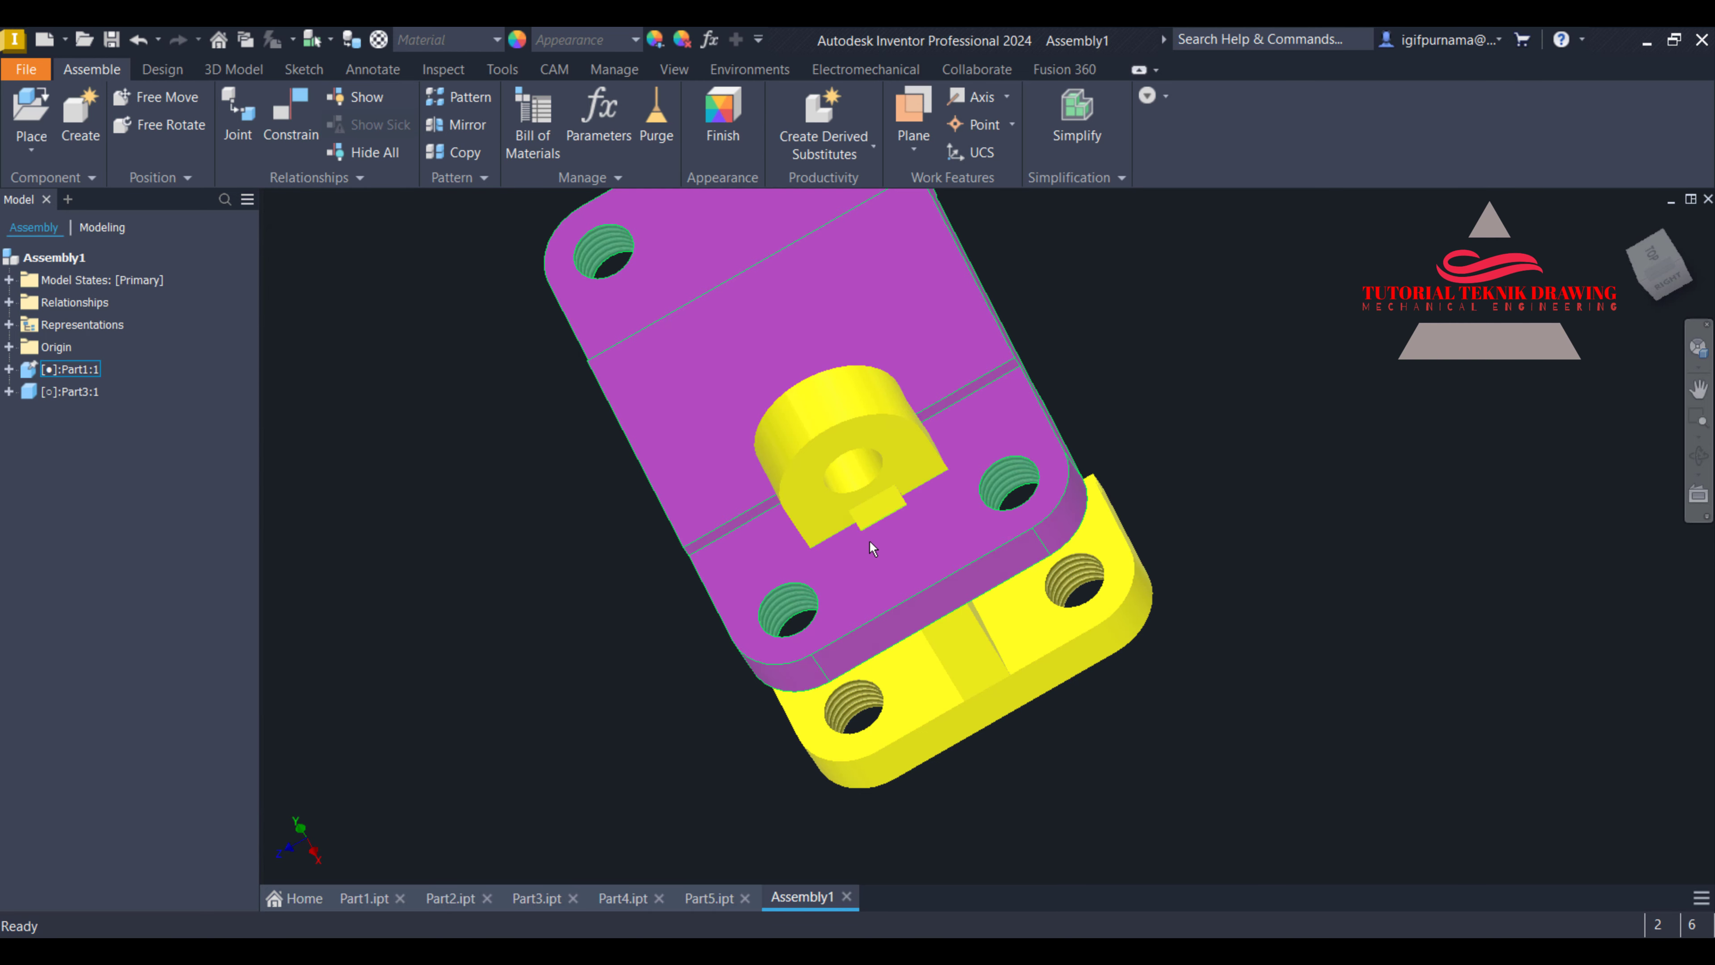
# Mate the base plate's lowered step face with the underside of the bracket's base
pyautogui.click(295, 118)
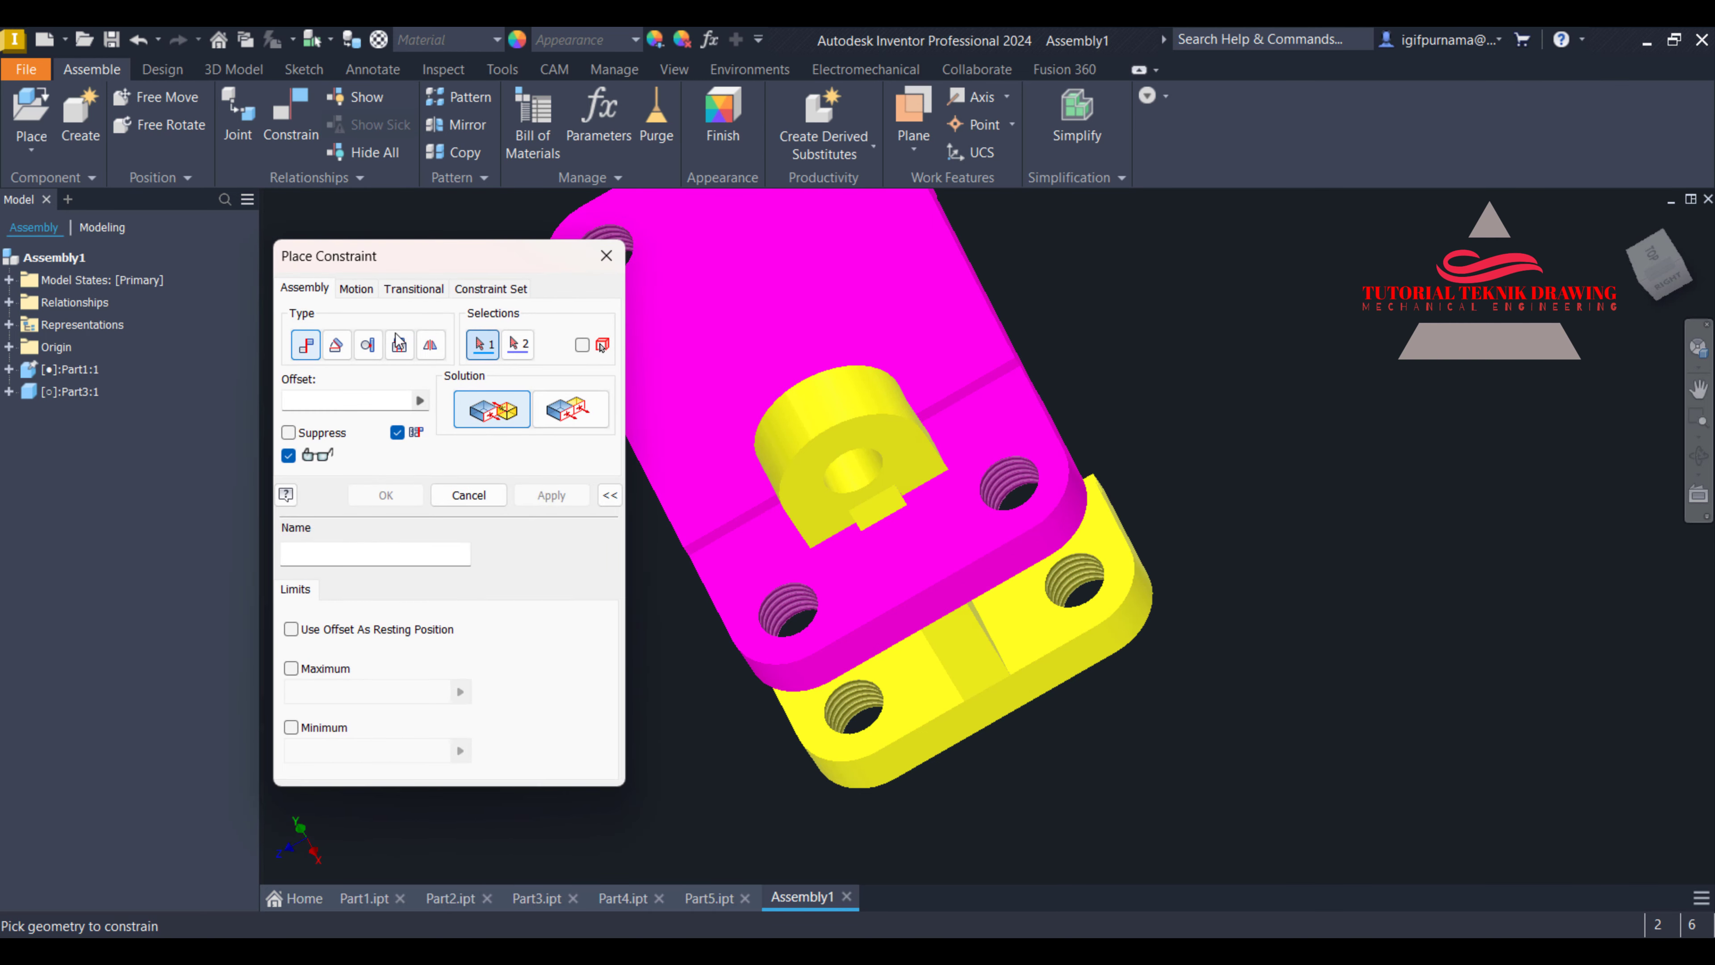
pyautogui.click(1698, 455)
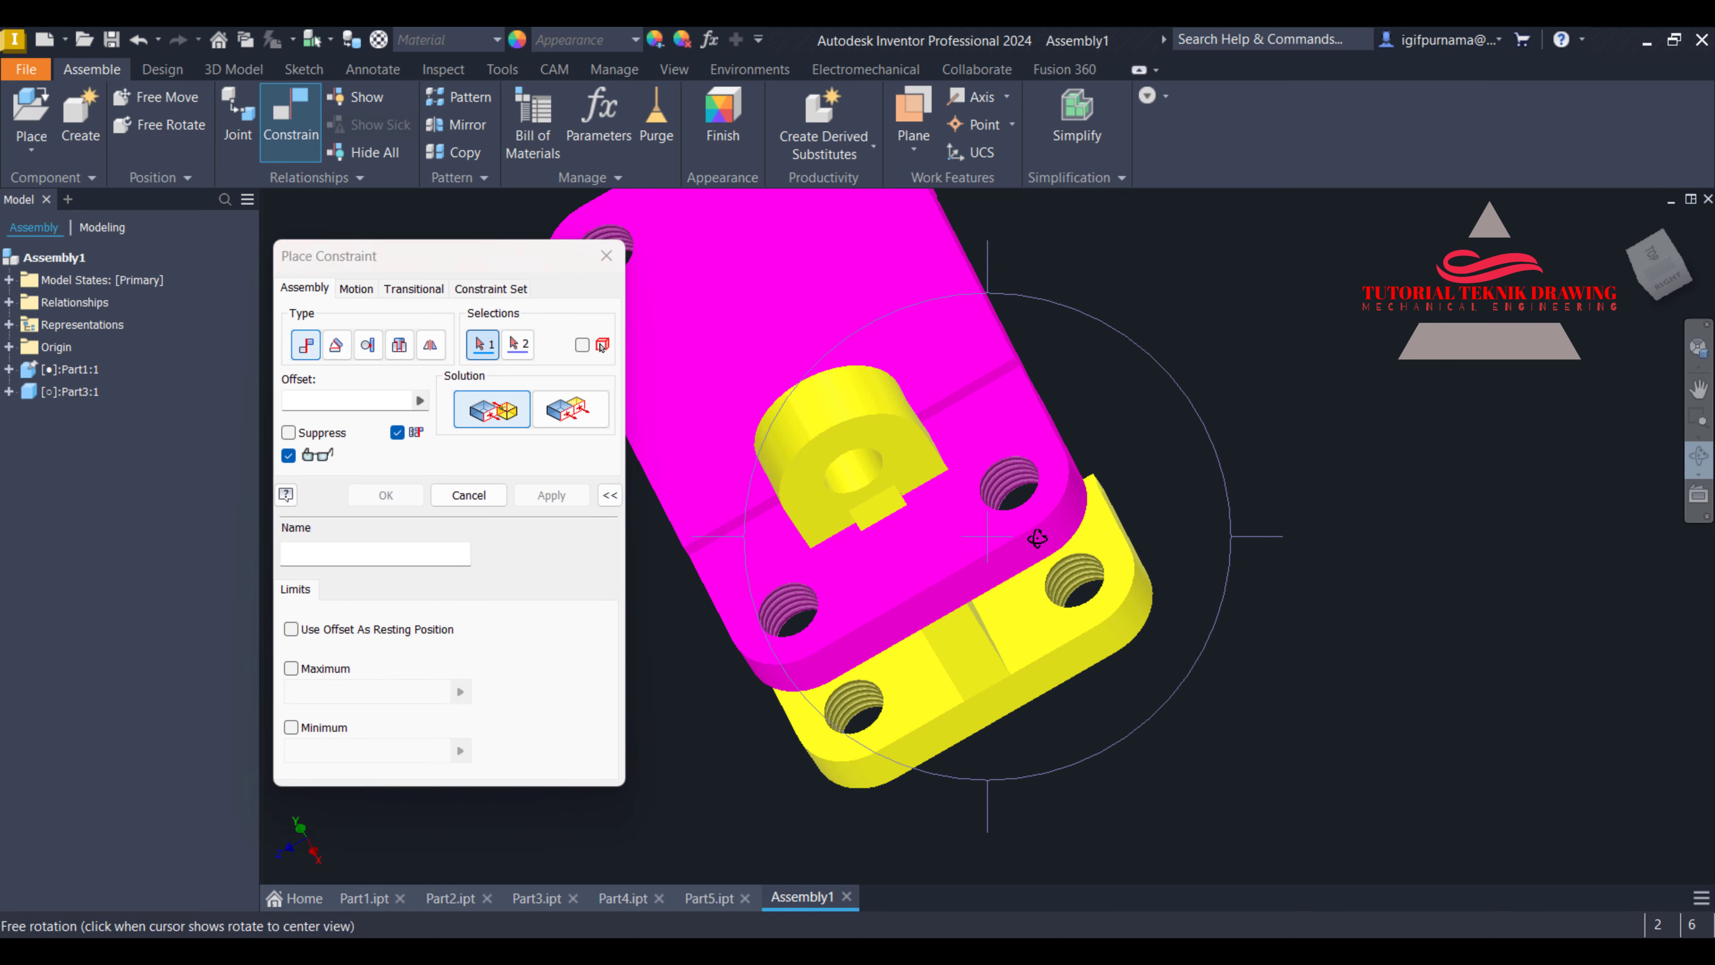
pyautogui.moveTo(1053, 554); pyautogui.dragTo(1153, 347)
pyautogui.rightClick(1153, 347)
pyautogui.click(1205, 333)
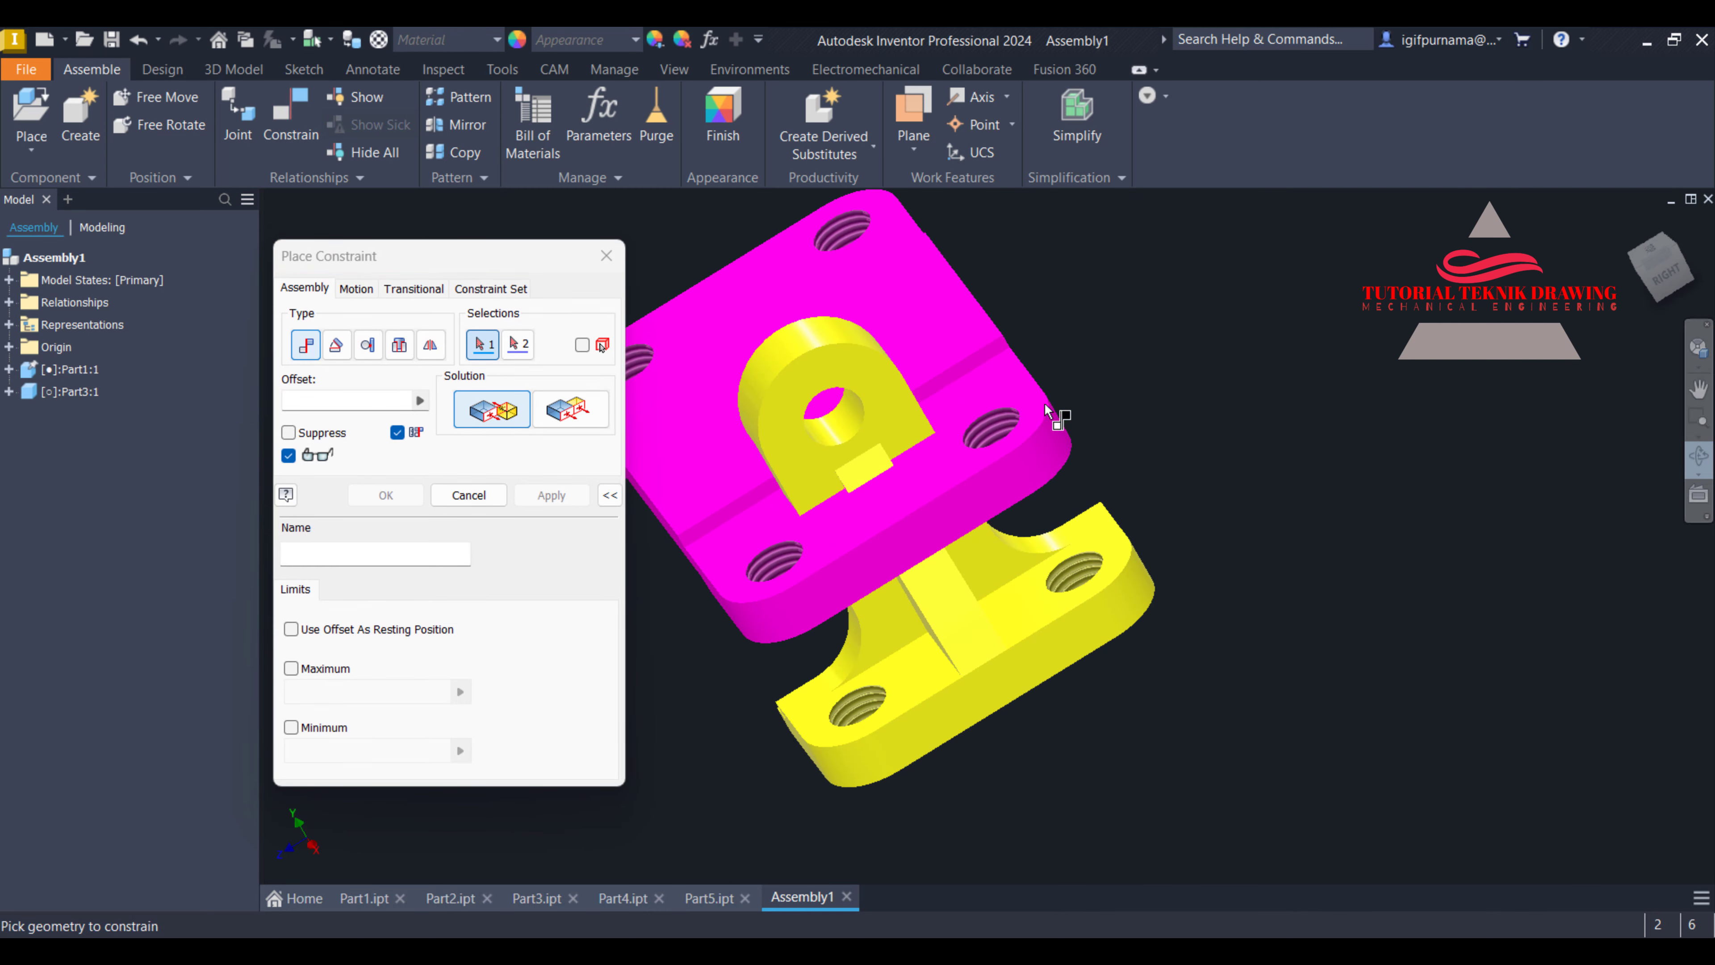
pyautogui.click(947, 463)
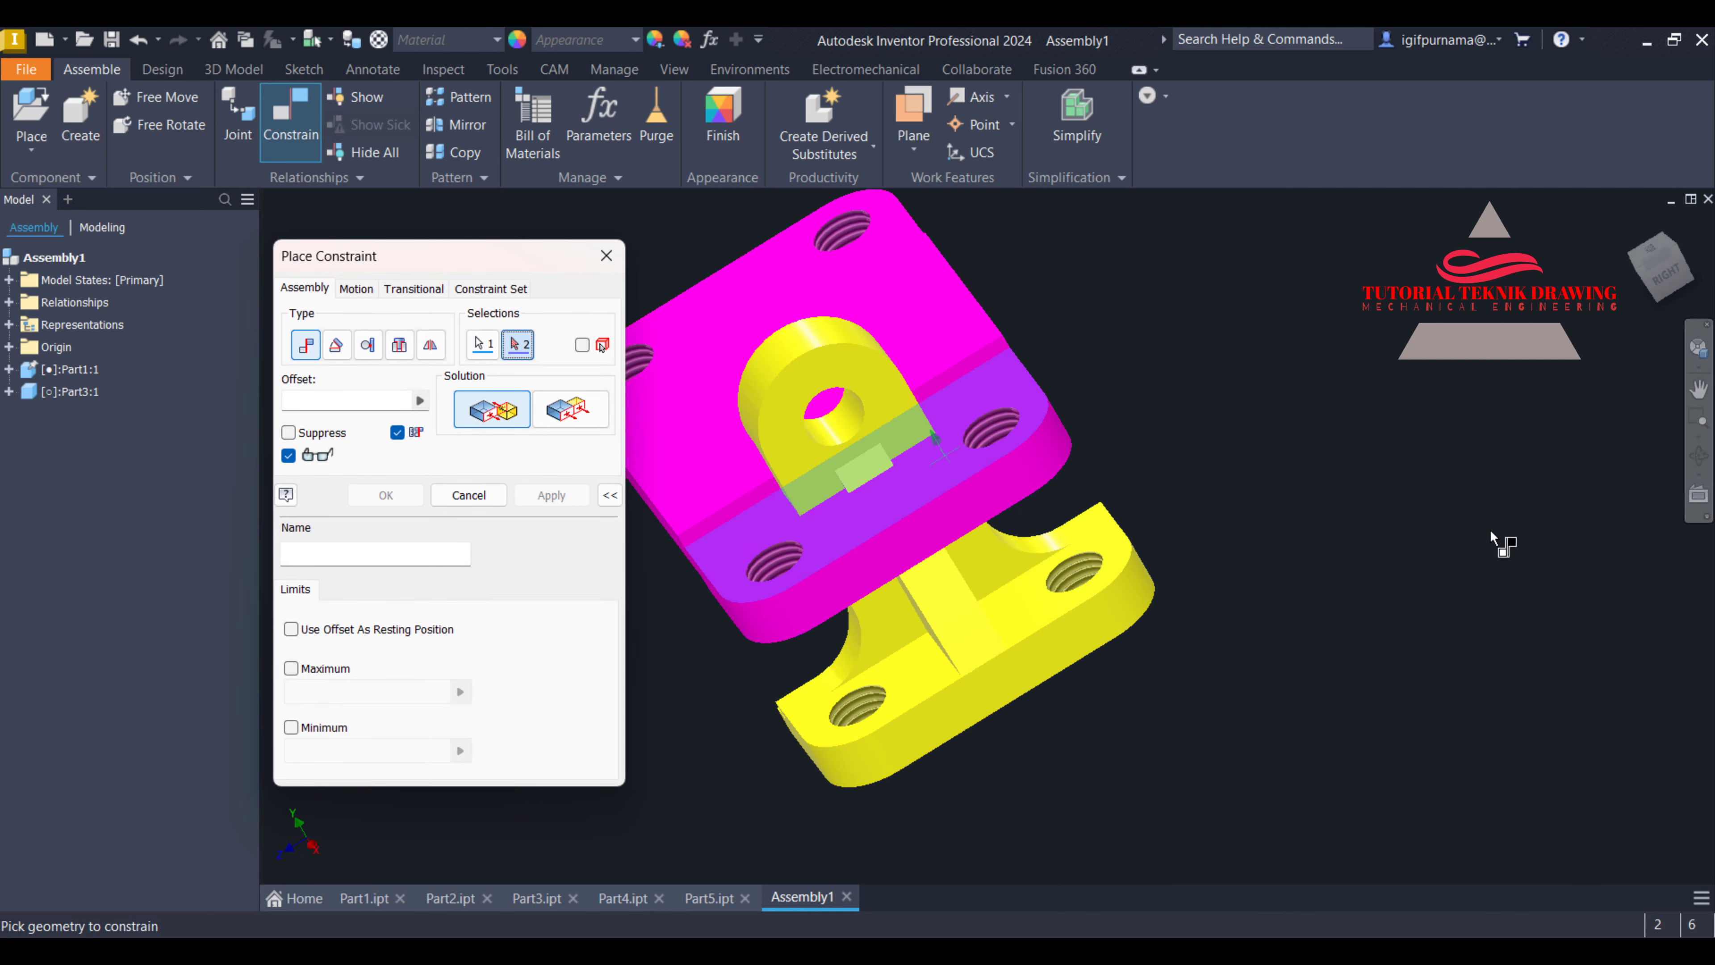
pyautogui.click(1698, 454)
pyautogui.moveTo(938, 514); pyautogui.dragTo(958, 424)
pyautogui.rightClick(965, 500)
pyautogui.click(979, 481)
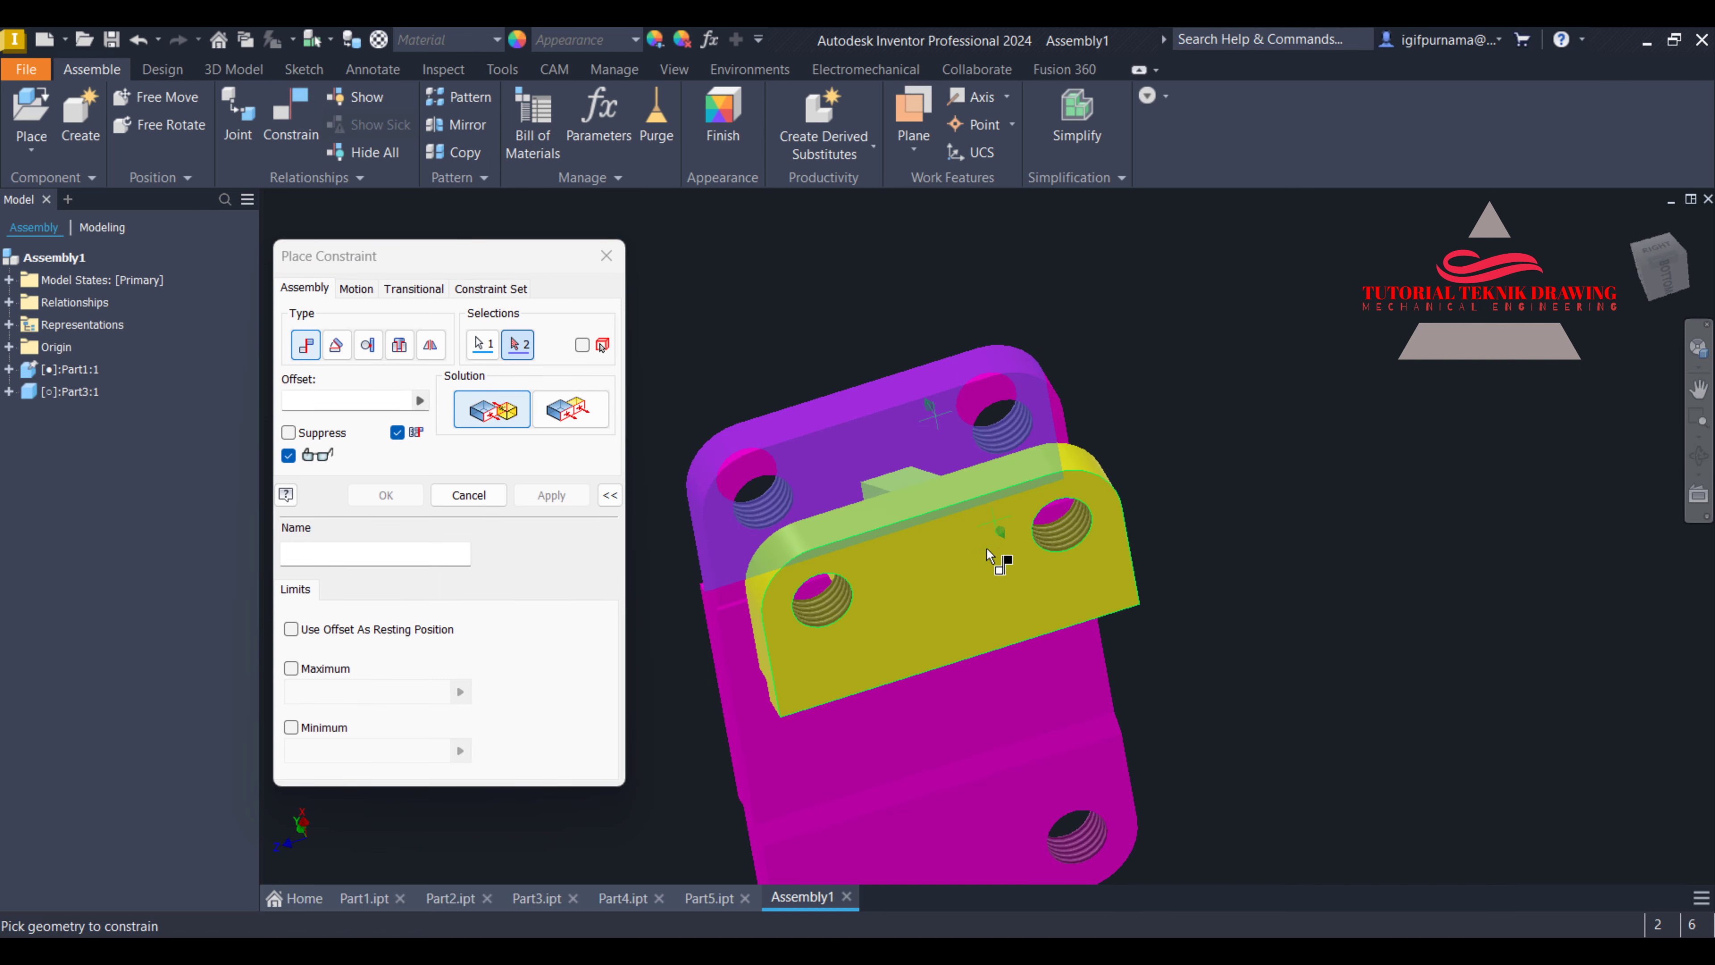